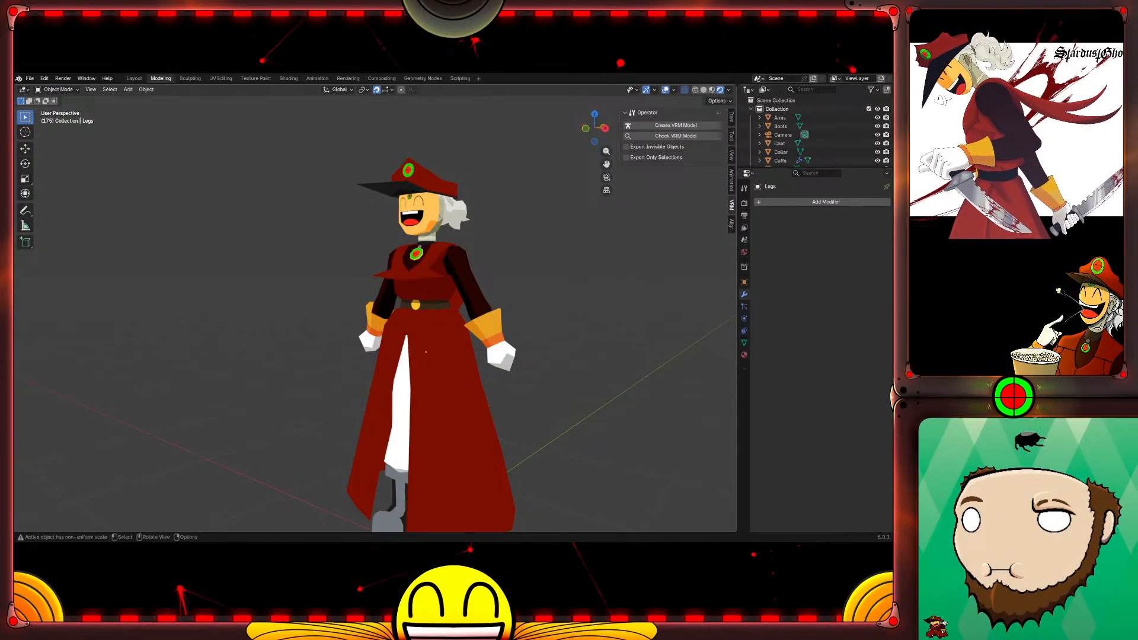
Step: View the whole character from the front and save the scene with Save As
{"action": "right_click", "coordinate": [521, 279]}
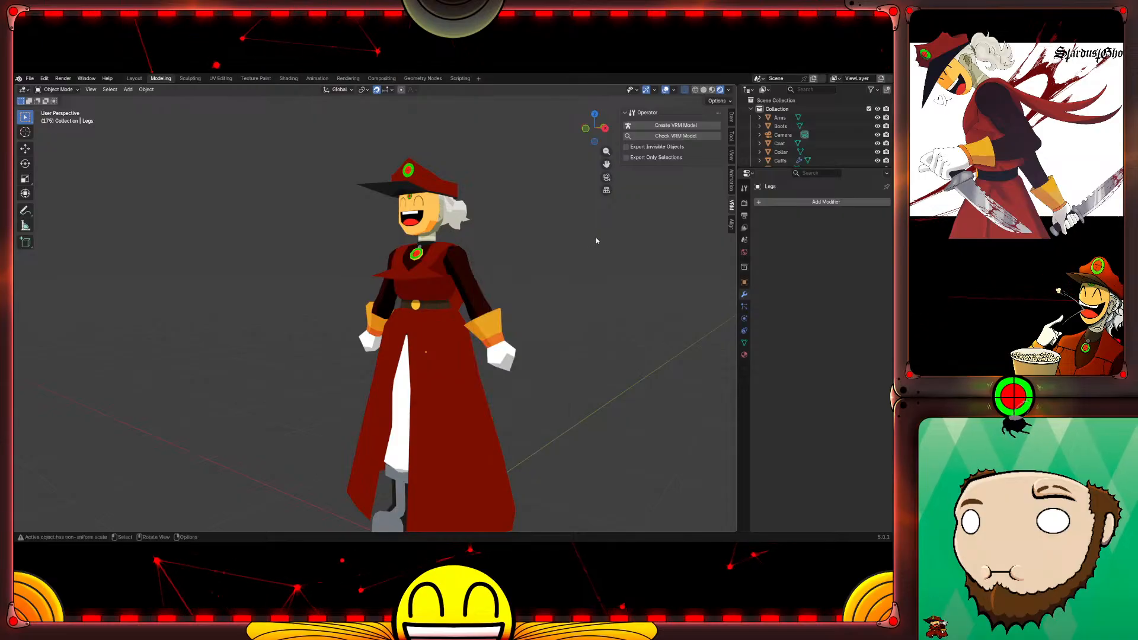
{"action": "middle_click_drag", "start_coordinate": [588, 241], "coordinate": [519, 253]}
{"action": "middle_click_drag", "start_coordinate": [588, 300], "coordinate": [552, 264], "text": "shift"}
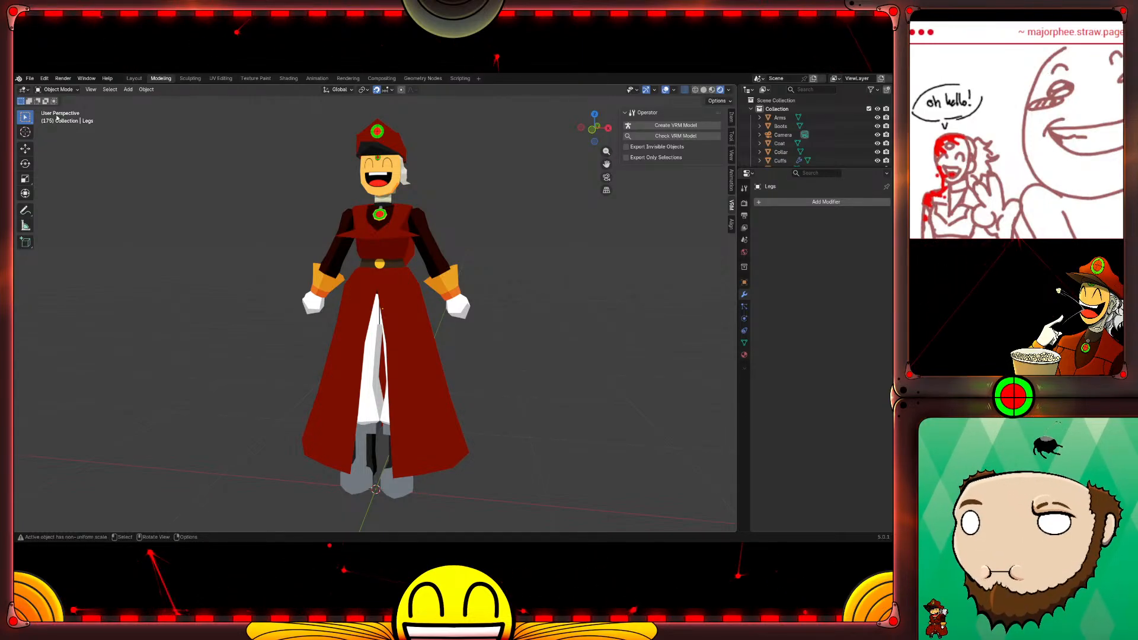
{"action": "left_click", "coordinate": [29, 79]}
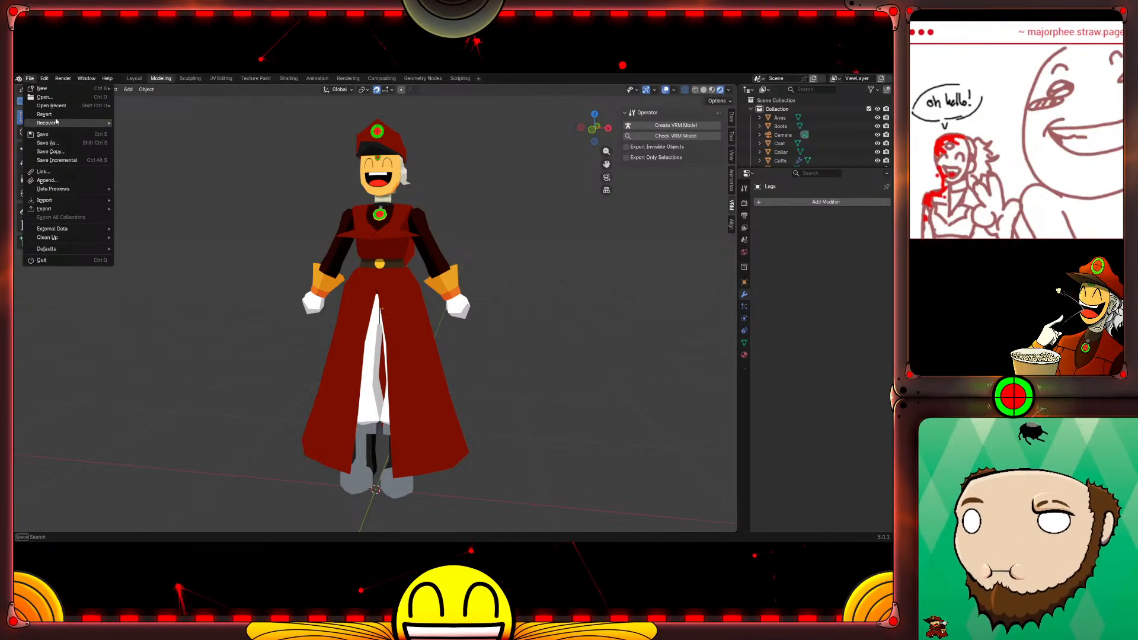
{"action": "left_click", "coordinate": [56, 144]}
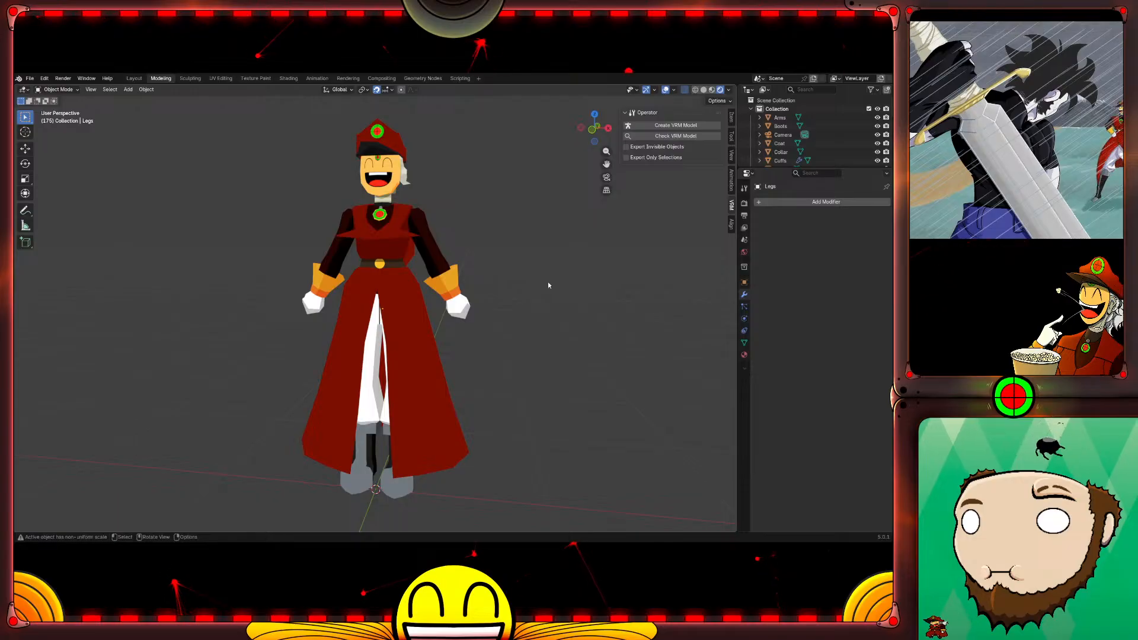
Step: Enlarge the 3D viewport in the Layout workspace by shrinking the shader node area until the full character shows
{"action": "left_click", "coordinate": [134, 78]}
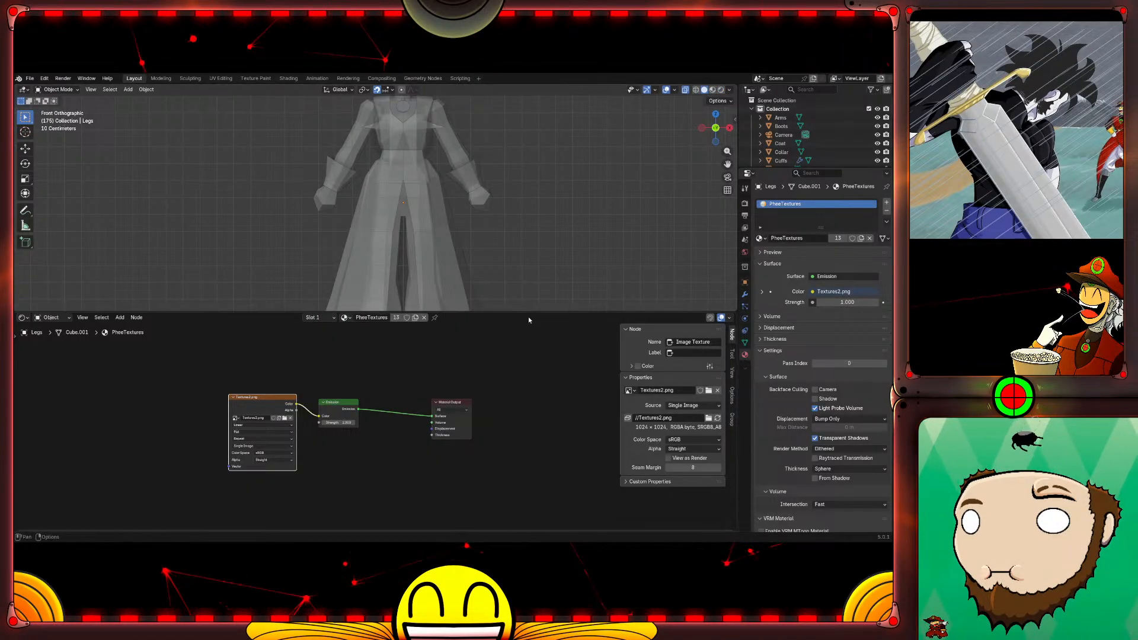
{"action": "left_click_drag", "start_coordinate": [534, 312], "coordinate": [534, 501]}
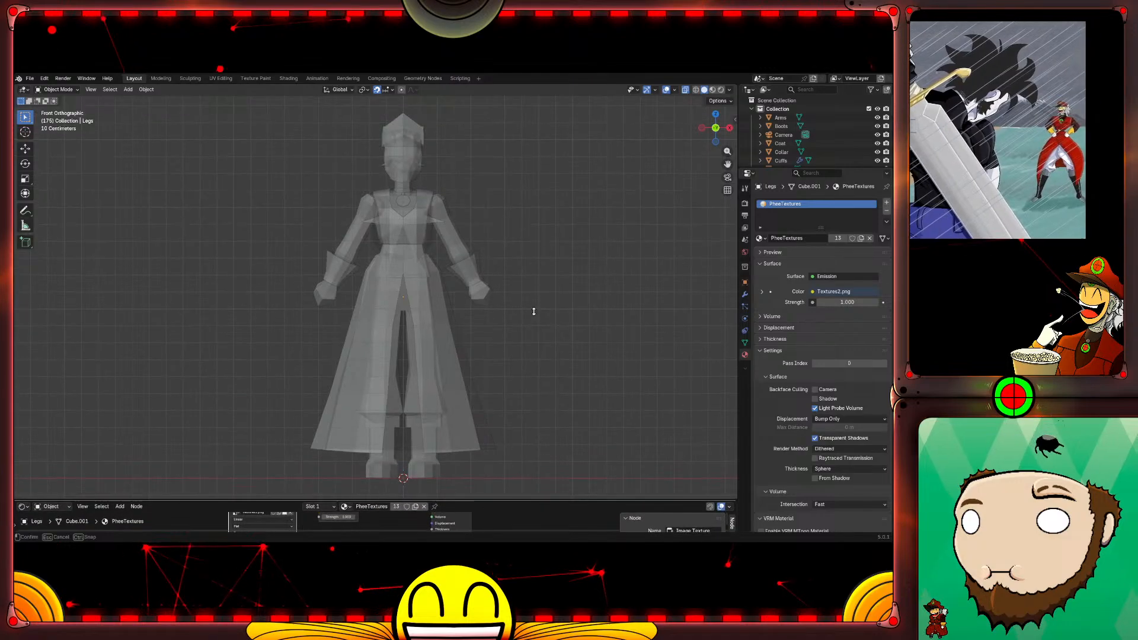
Step: Return to the Modeling workspace in Object Mode and display the character in solid viewport shading
{"action": "left_click", "coordinate": [162, 79]}
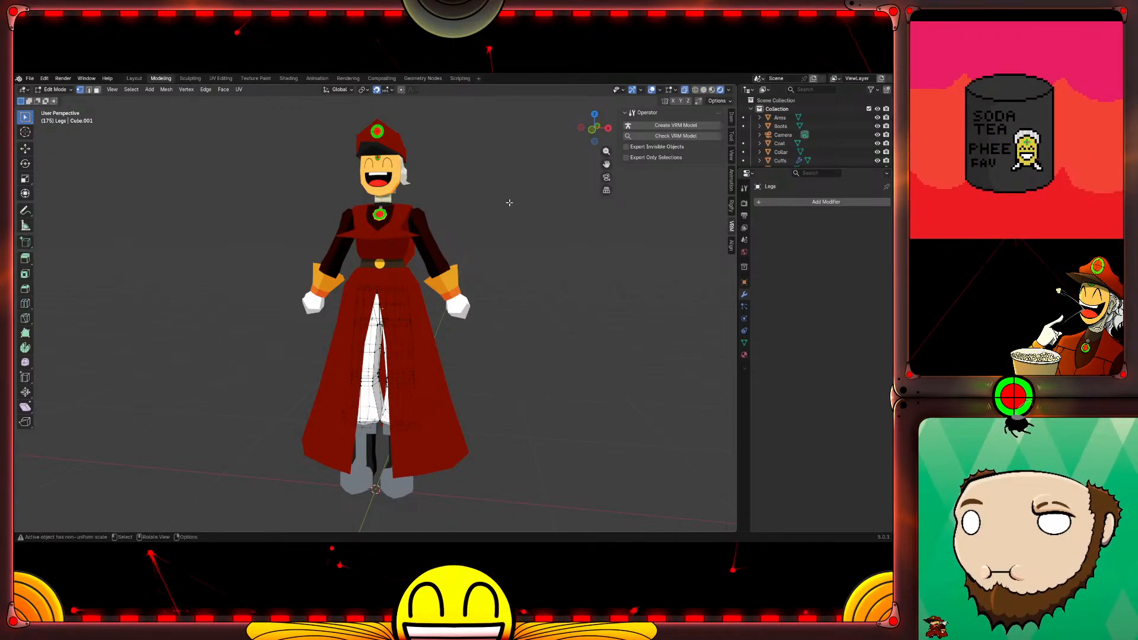
{"action": "middle_click_drag", "start_coordinate": [511, 205], "coordinate": [500, 251]}
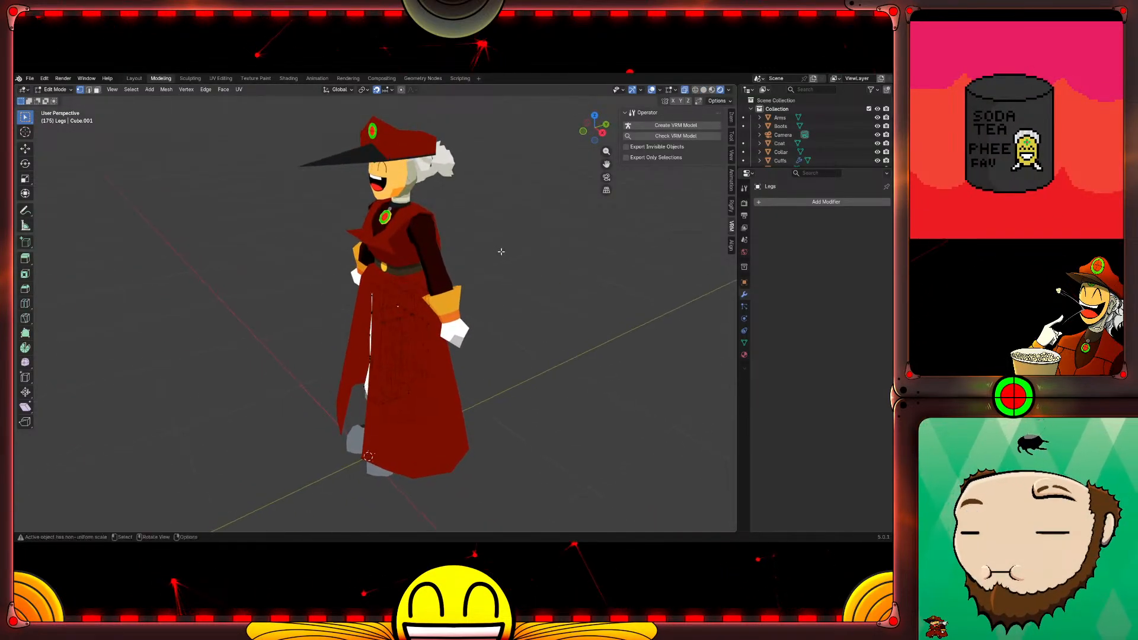
{"action": "key", "text": "Tab"}
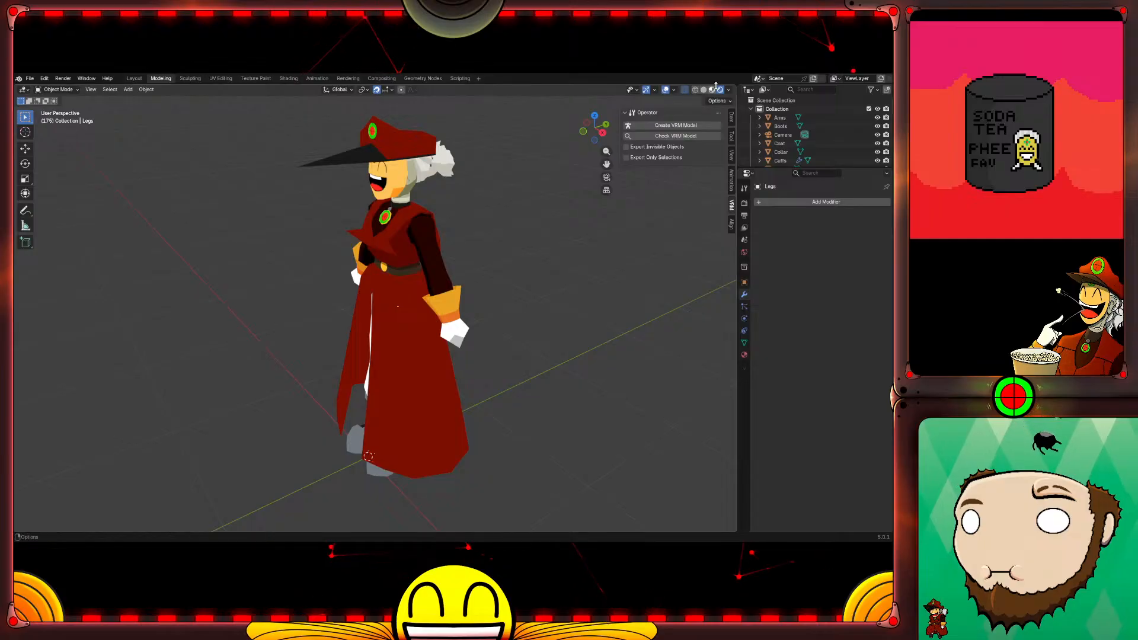
{"action": "left_click", "coordinate": [703, 90]}
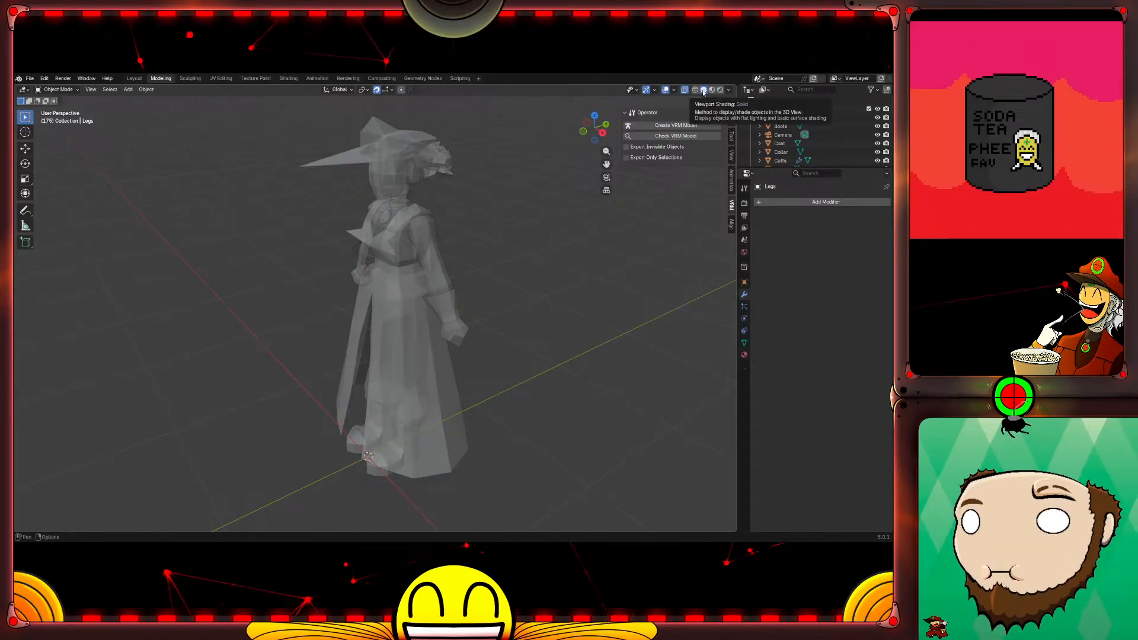
{"action": "middle_click_drag", "start_coordinate": [518, 246], "coordinate": [500, 270]}
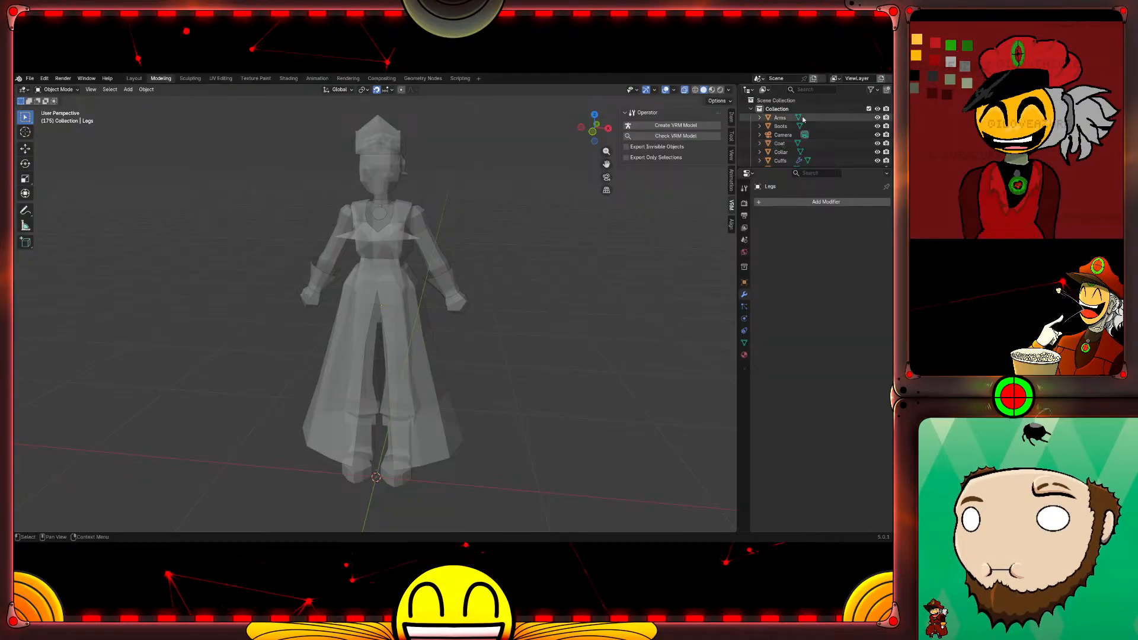
Step: Select the Coat, Collar, Cuffs, medallion and medallion chain objects together in the scene collection
{"action": "left_click", "coordinate": [785, 145]}
{"action": "left_click", "coordinate": [781, 152], "text": "ctrl"}
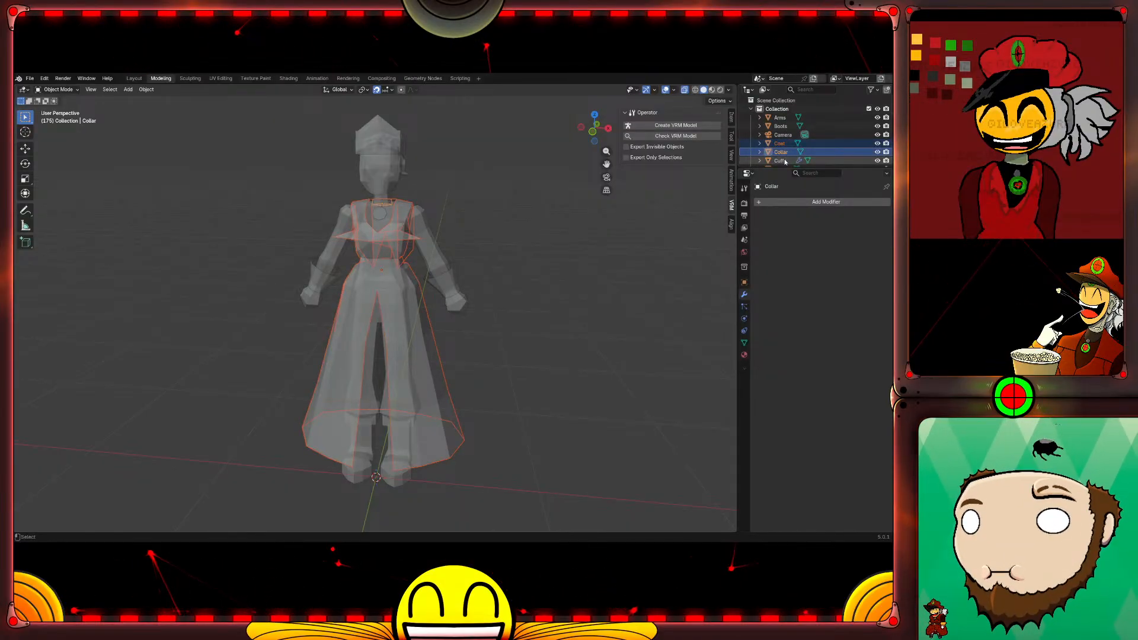
{"action": "left_click", "coordinate": [800, 160], "text": "ctrl"}
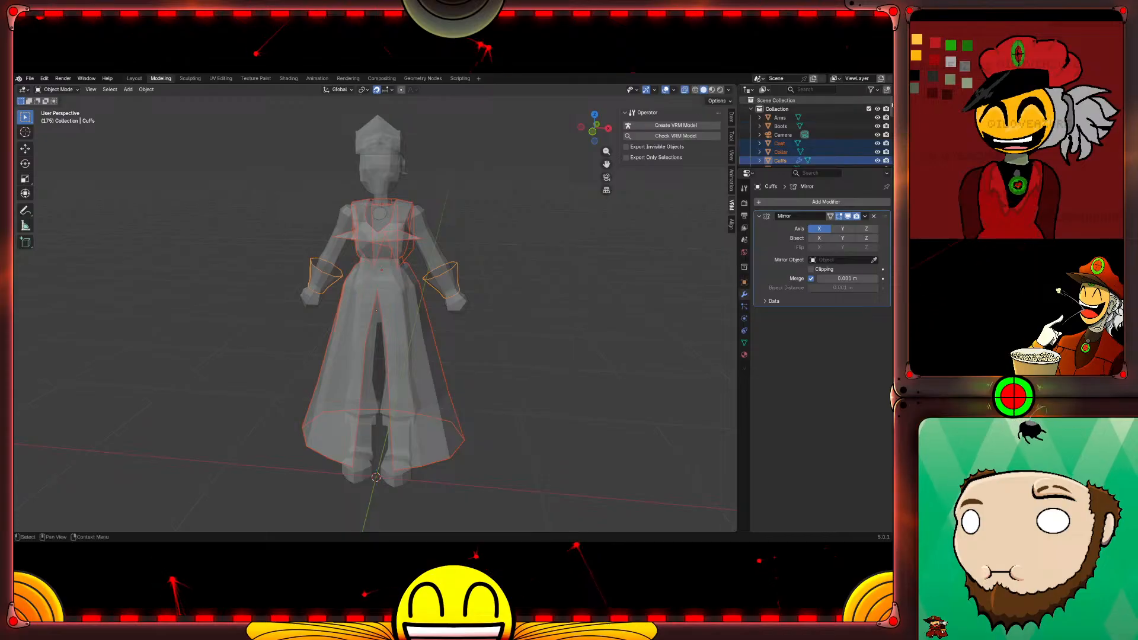
{"action": "scroll", "coordinate": [818, 133], "scroll_direction": "down", "scroll_amount": 1}
{"action": "scroll", "coordinate": [818, 131], "scroll_direction": "down", "scroll_amount": 5}
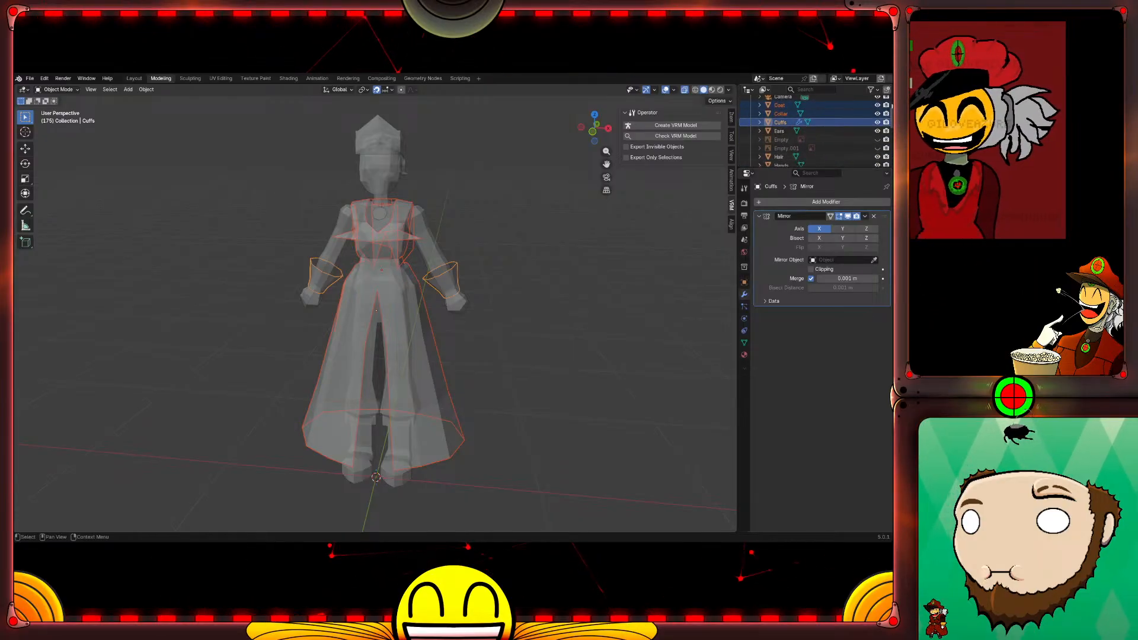
{"action": "scroll", "coordinate": [817, 131], "scroll_direction": "down", "scroll_amount": 3}
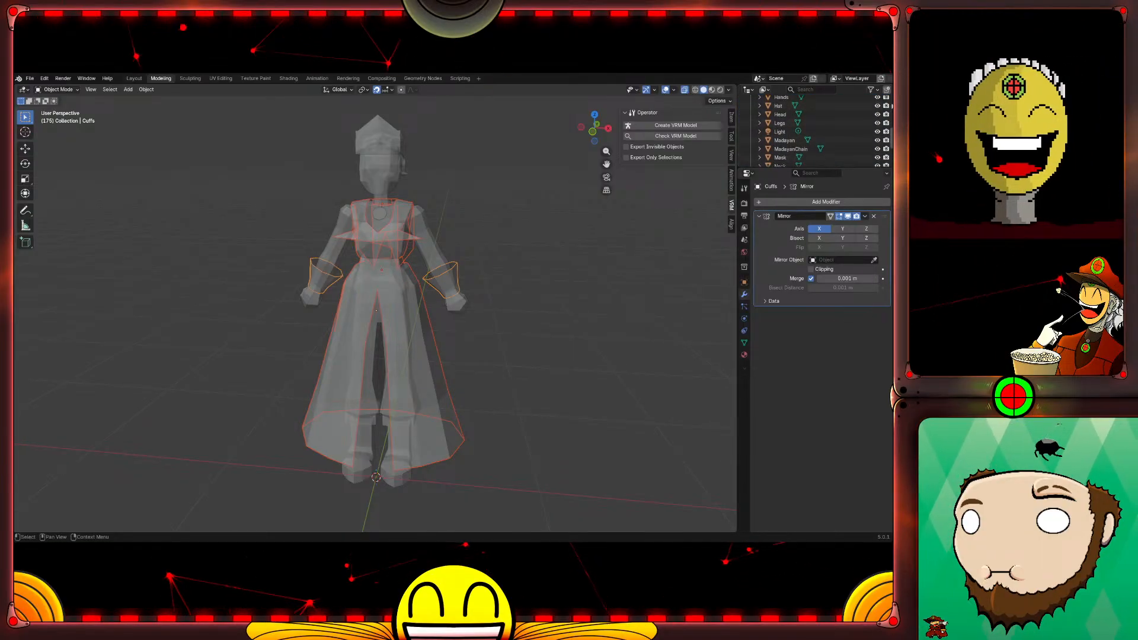
{"action": "scroll", "coordinate": [811, 125], "scroll_direction": "down", "scroll_amount": 1}
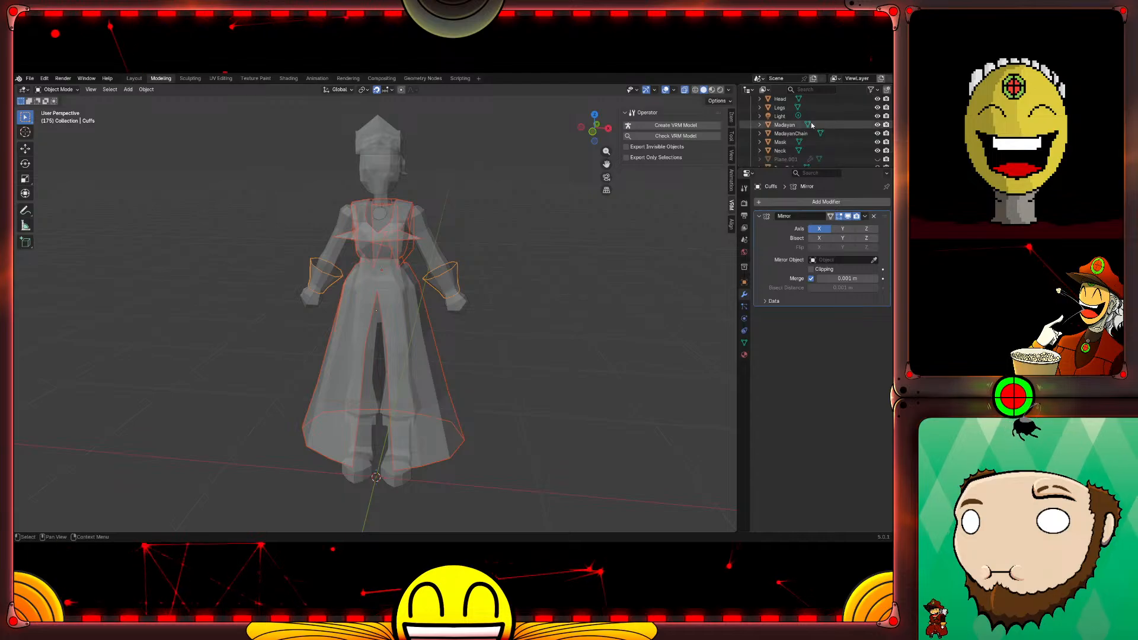
{"action": "left_click", "coordinate": [797, 125]}
{"action": "left_click", "coordinate": [794, 133], "text": "ctrl"}
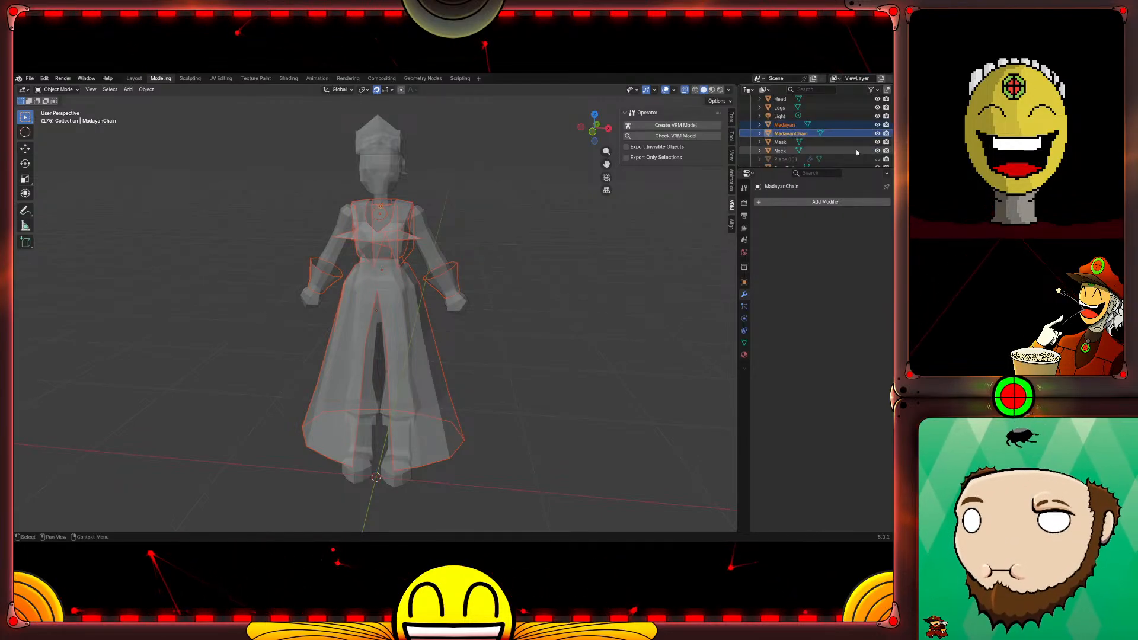
Step: Create a new collection and move the selected coat, collar, cuffs, medallion and chain into it
{"action": "scroll", "coordinate": [812, 127], "scroll_direction": "down", "scroll_amount": 3}
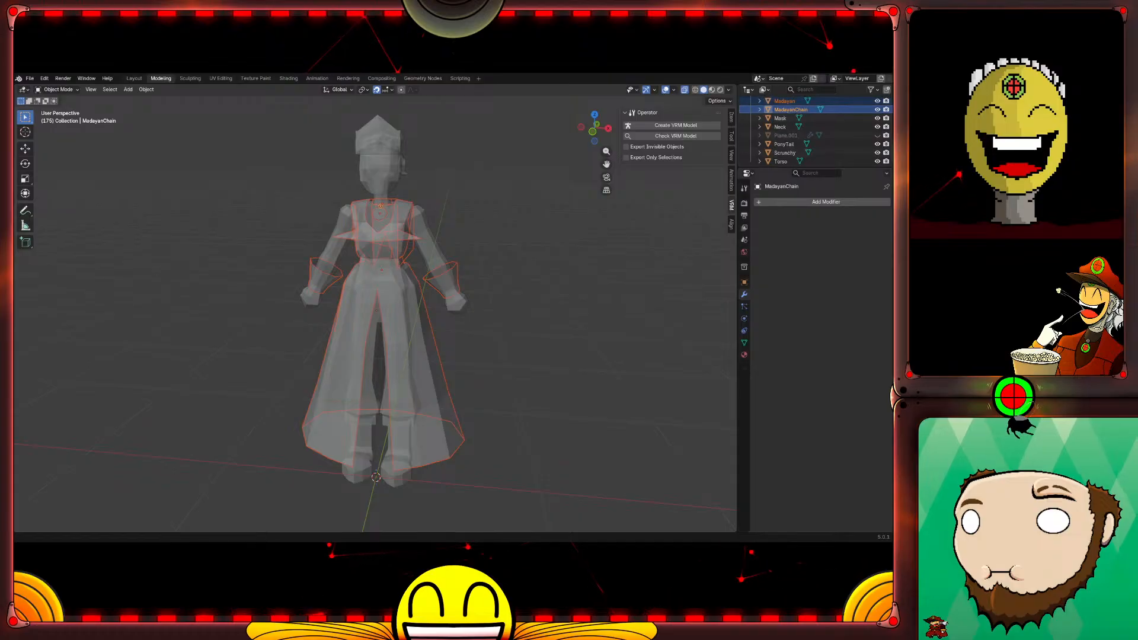
{"action": "scroll", "coordinate": [828, 128], "scroll_direction": "up", "scroll_amount": 6}
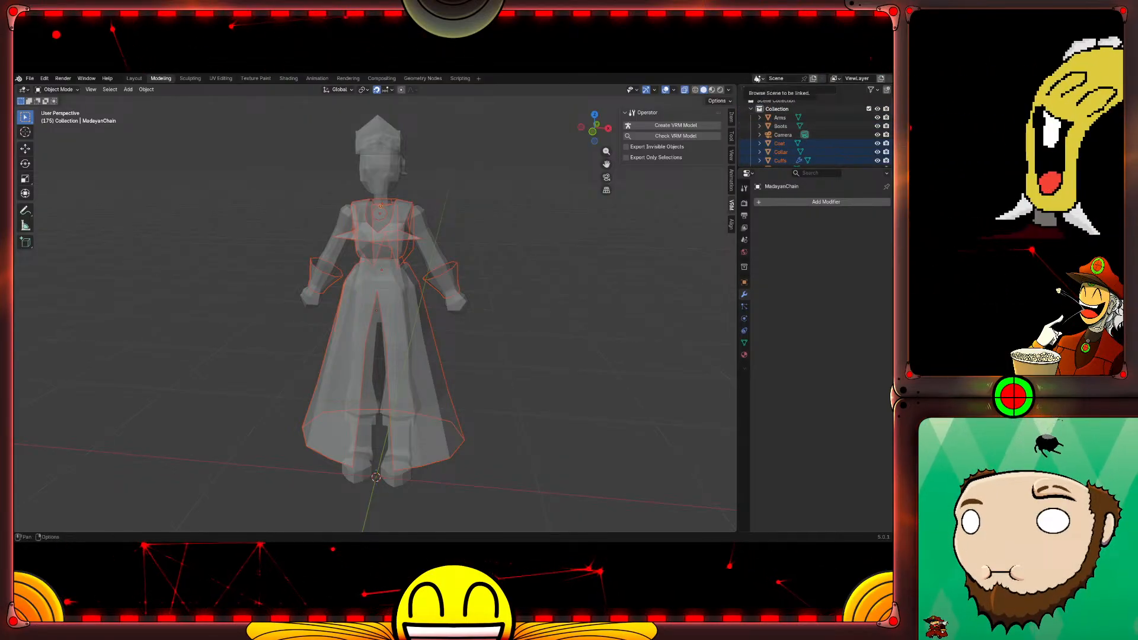
{"action": "right_click", "coordinate": [778, 149]}
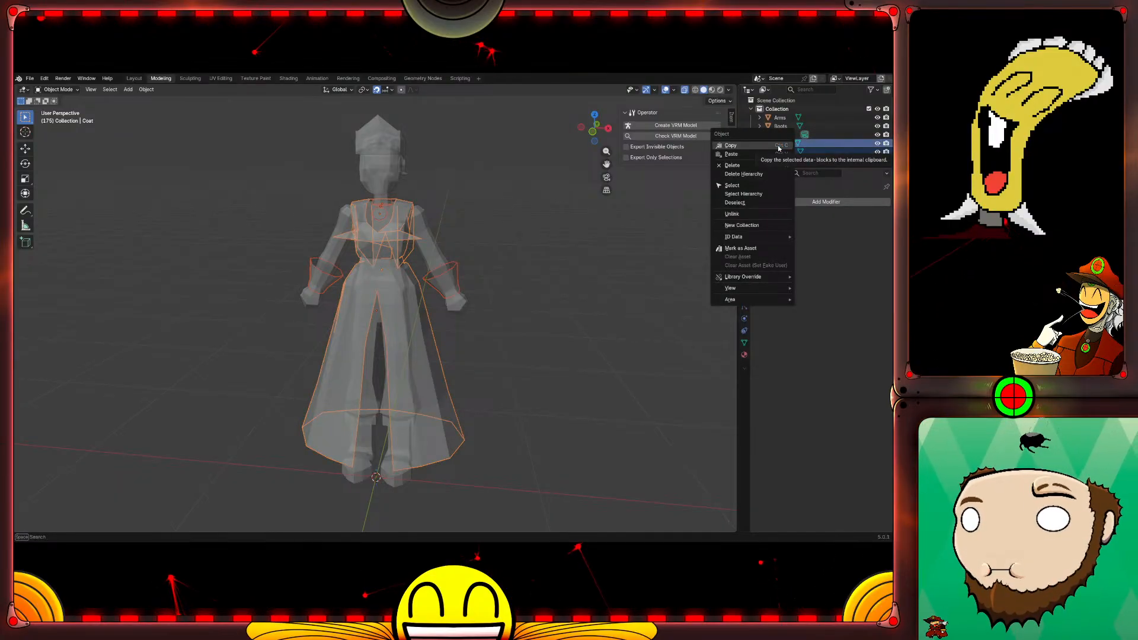
{"action": "left_click", "coordinate": [765, 228]}
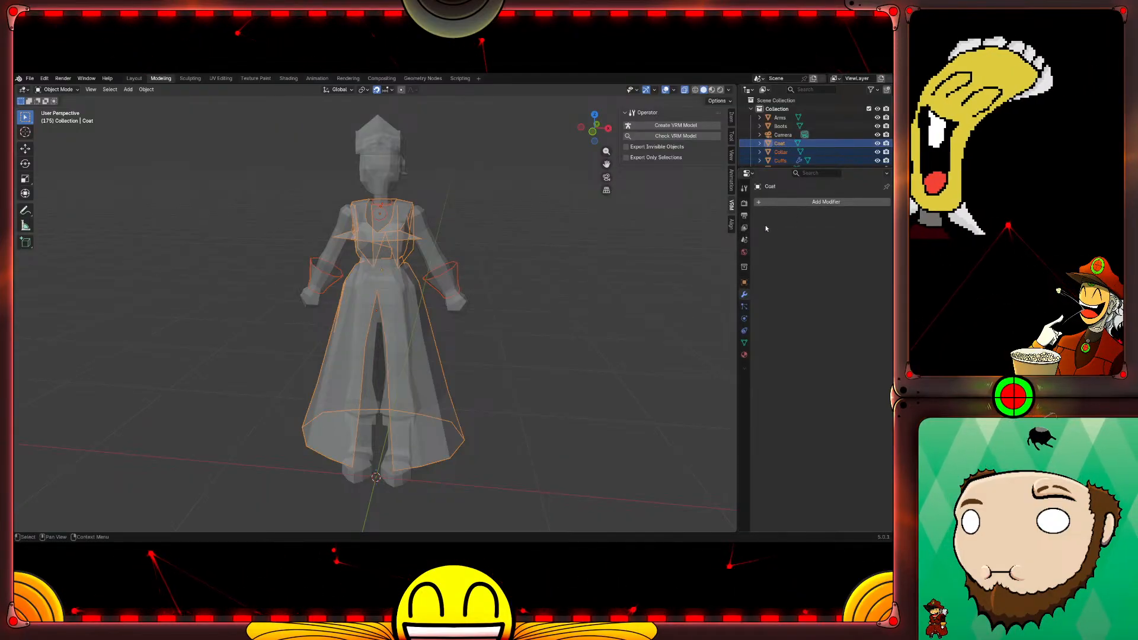
{"action": "scroll", "coordinate": [798, 154], "scroll_direction": "down", "scroll_amount": 5}
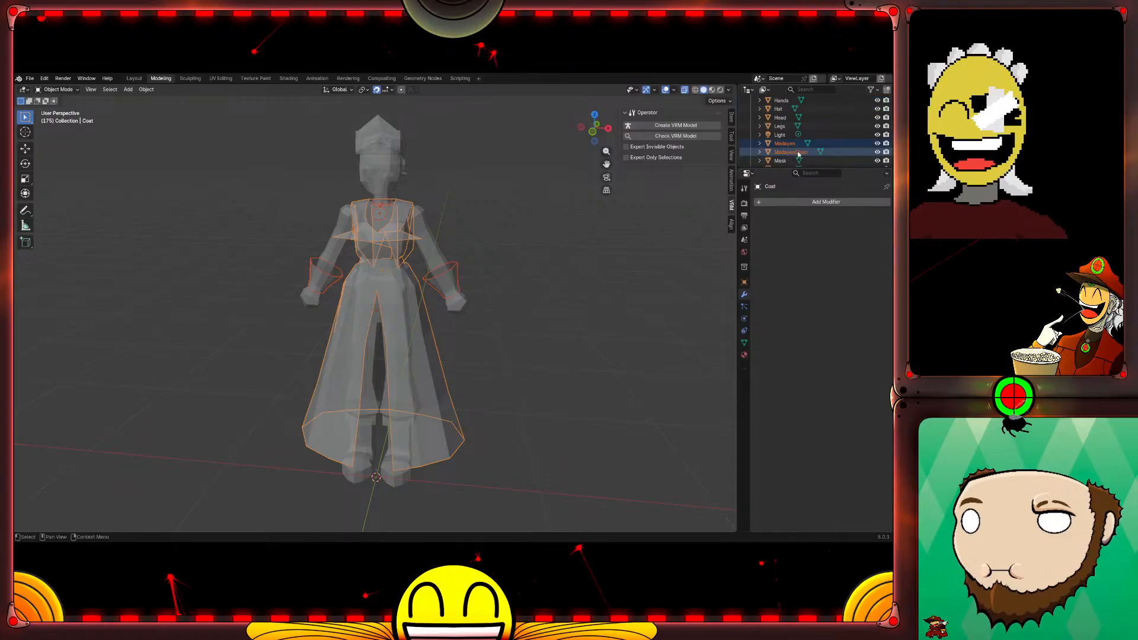
{"action": "scroll", "coordinate": [799, 154], "scroll_direction": "down", "scroll_amount": 2}
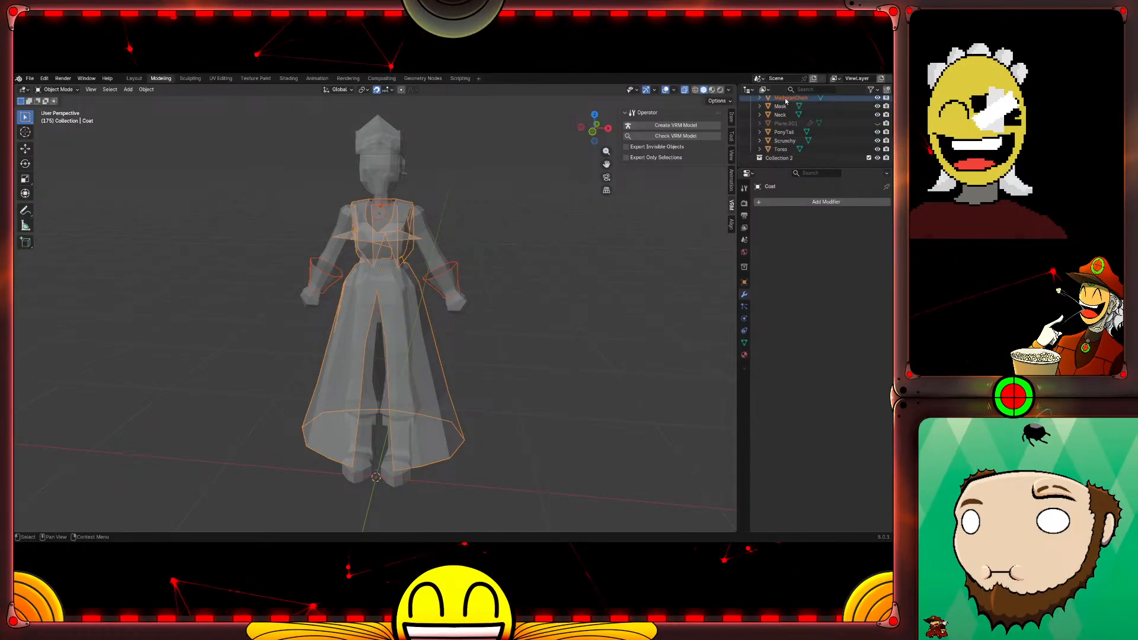
{"action": "left_click_drag", "start_coordinate": [785, 100], "coordinate": [788, 160]}
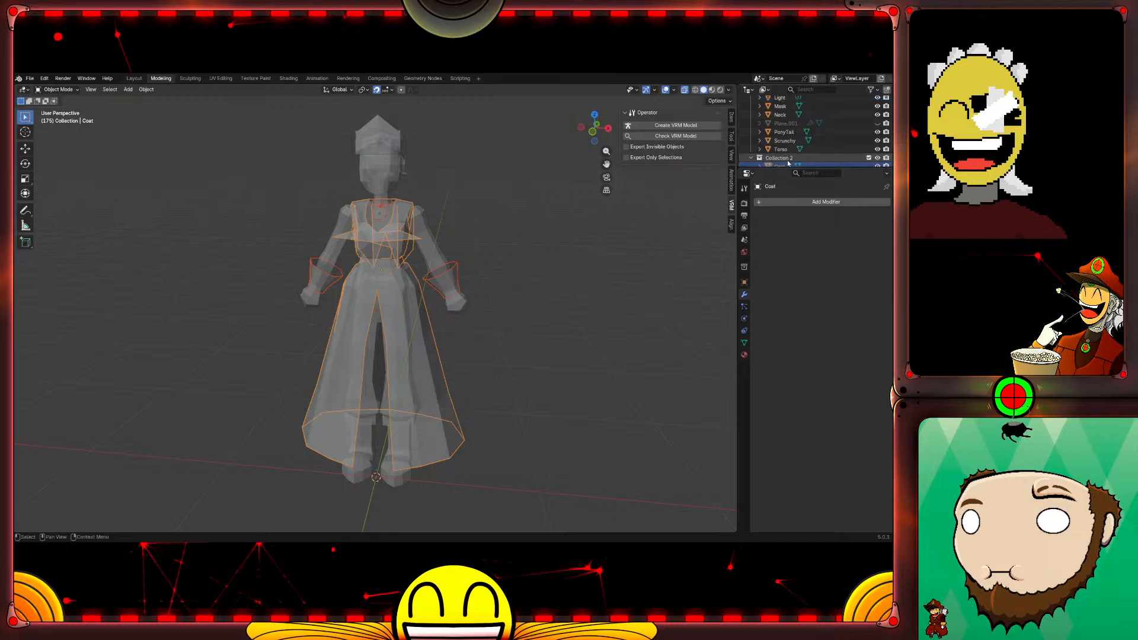
{"action": "scroll", "coordinate": [776, 148], "scroll_direction": "down", "scroll_amount": 3}
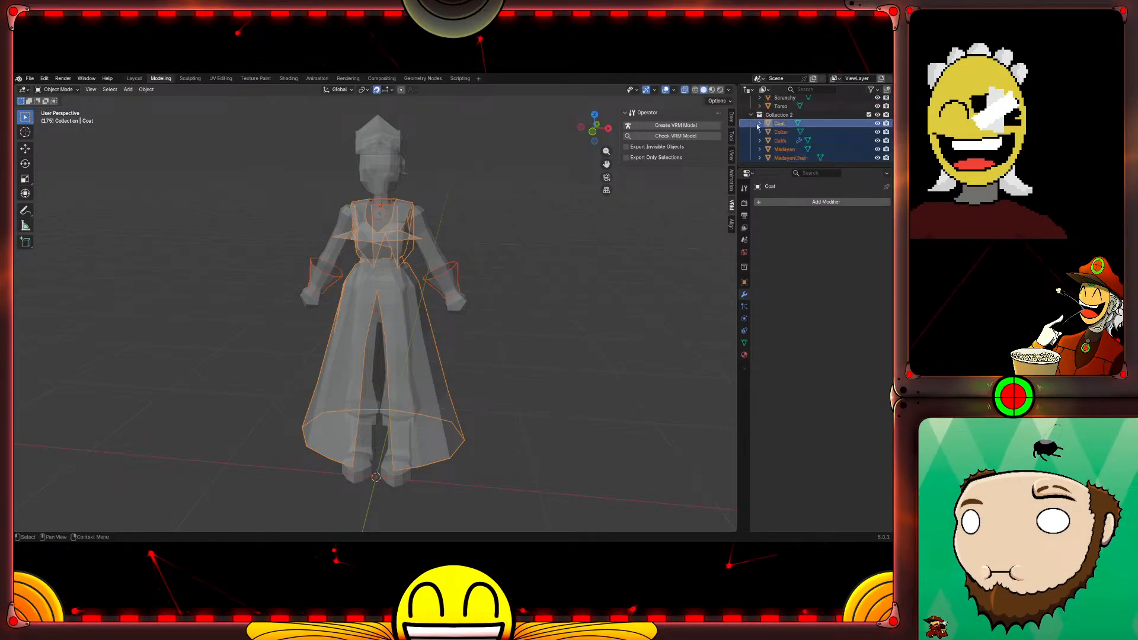
Step: Rename the new clothing collection as Business Casual
{"action": "double_click", "coordinate": [784, 115]}
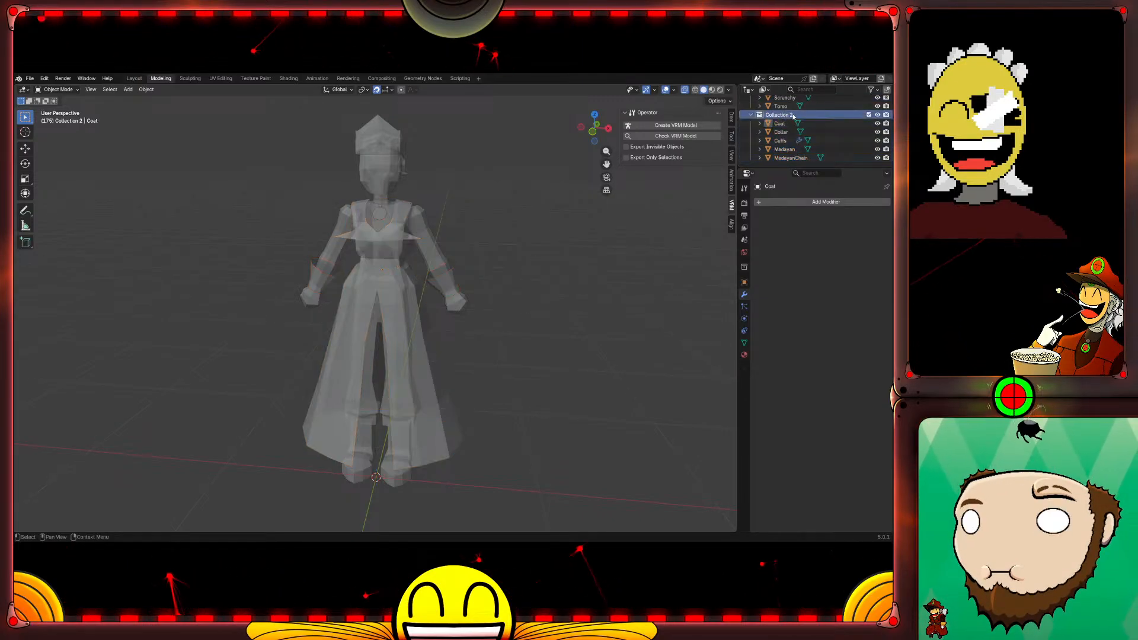
{"action": "scroll", "coordinate": [787, 116], "scroll_direction": "up", "scroll_amount": 1}
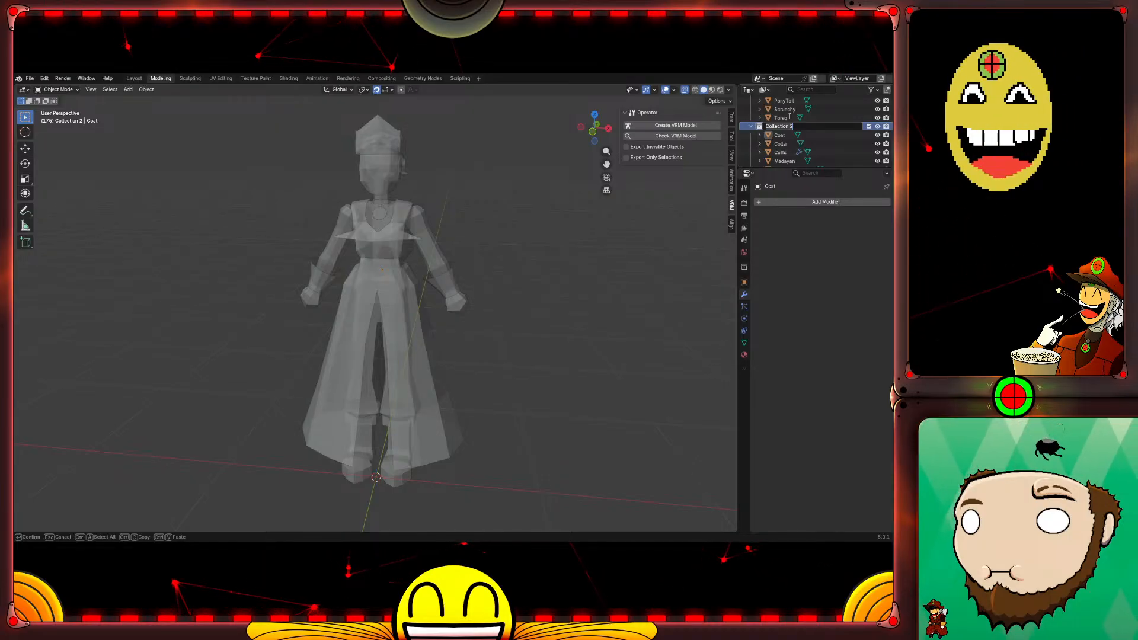
{"action": "type", "text": "Business C"}
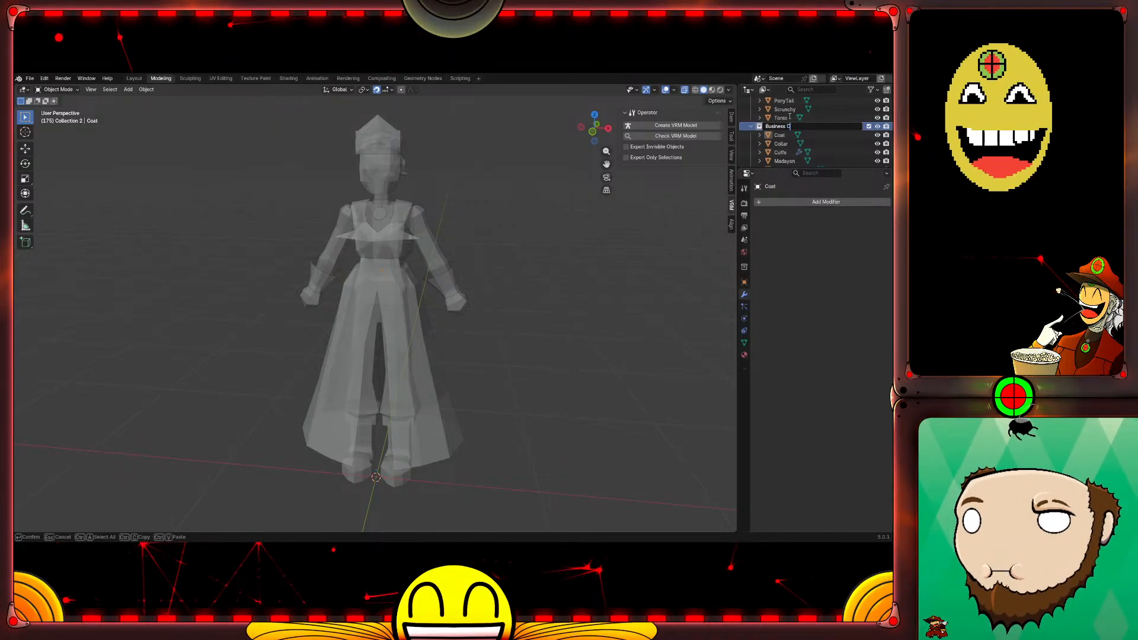
{"action": "type", "text": "asual"}
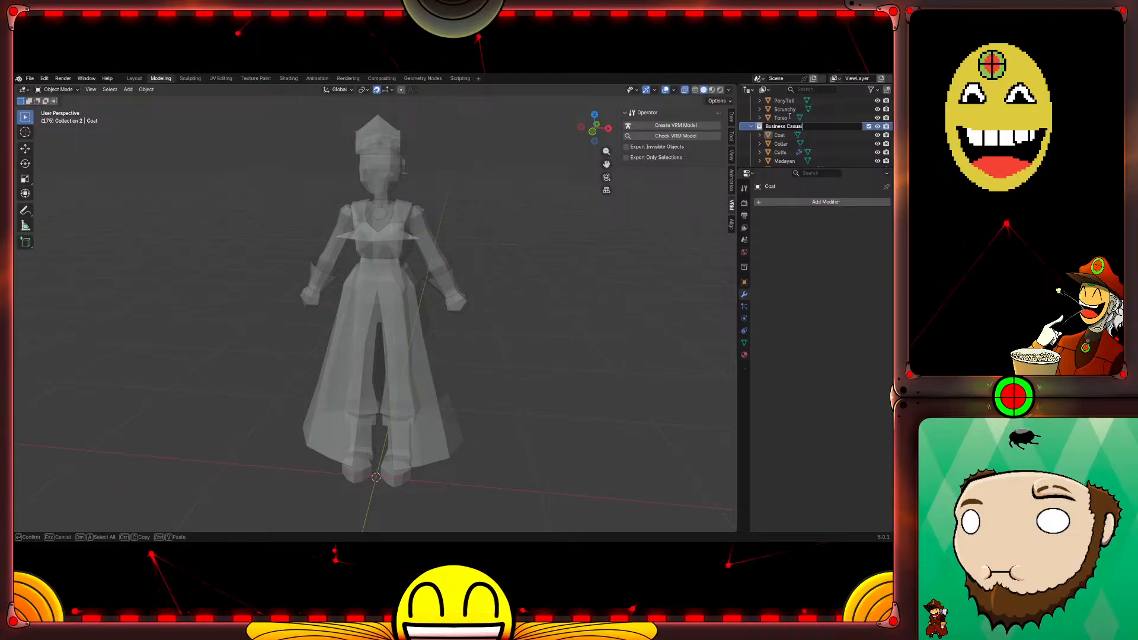
{"action": "key", "text": "Return"}
Step: Rename the main character collection as PHEE
{"action": "scroll", "coordinate": [789, 117], "scroll_direction": "up", "scroll_amount": 4}
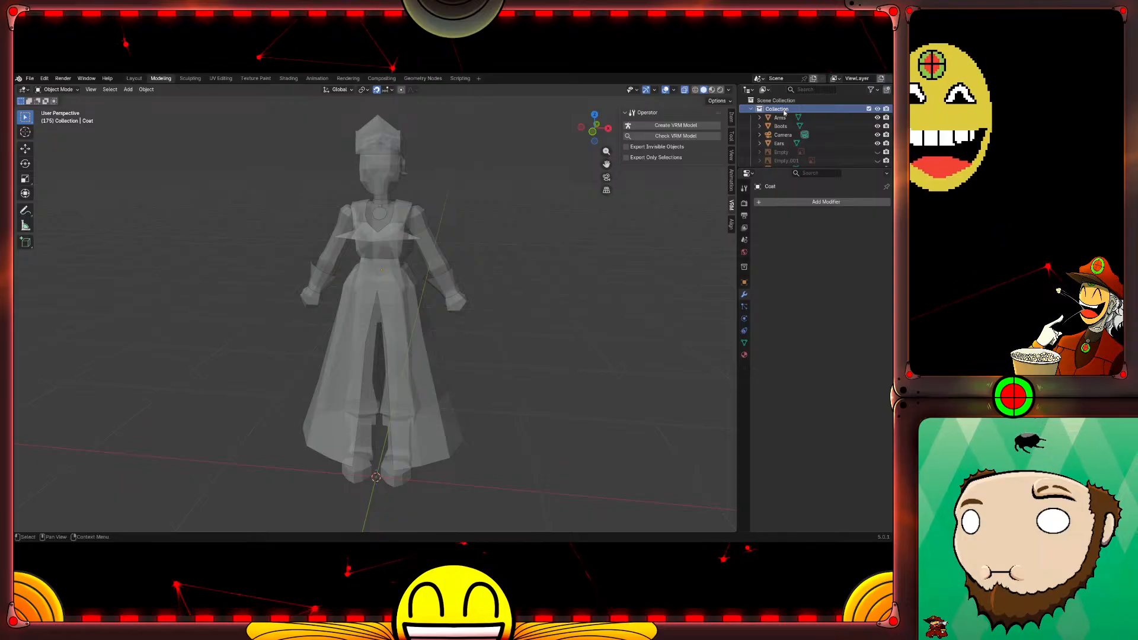
{"action": "double_click", "coordinate": [776, 109]}
{"action": "type", "text": "PHEE"}
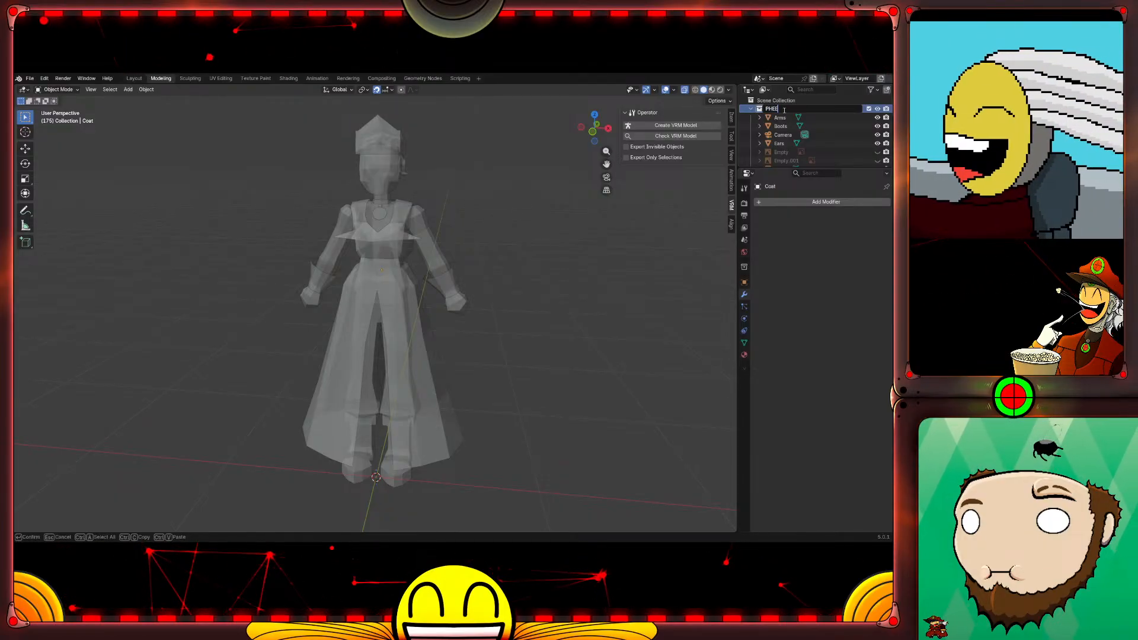
{"action": "key", "text": "Return"}
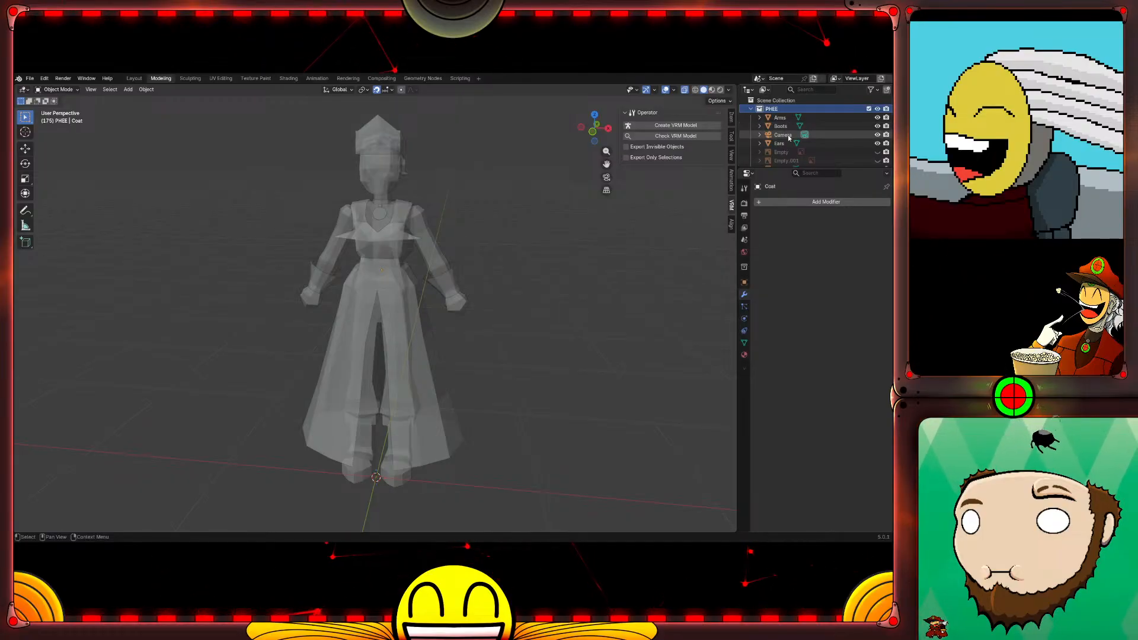
Step: Create a new collection and move the Camera and Light out of the PHEE collection into it
{"action": "left_click_drag", "start_coordinate": [788, 134], "coordinate": [790, 109]}
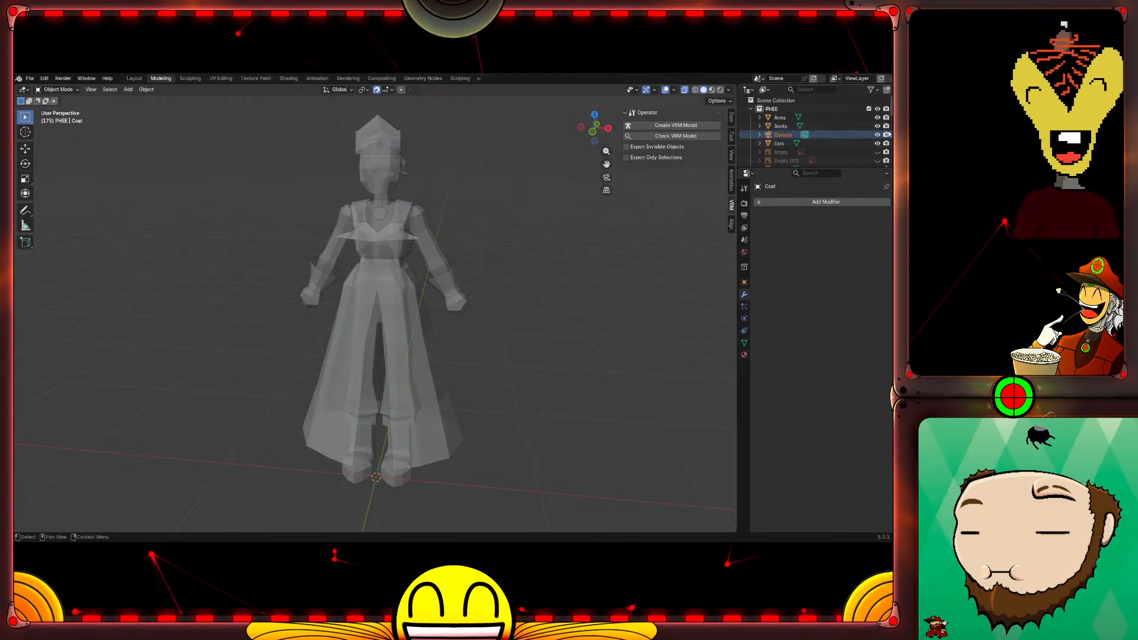
{"action": "scroll", "coordinate": [831, 136], "scroll_direction": "down", "scroll_amount": 1}
{"action": "scroll", "coordinate": [790, 137], "scroll_direction": "down", "scroll_amount": 5}
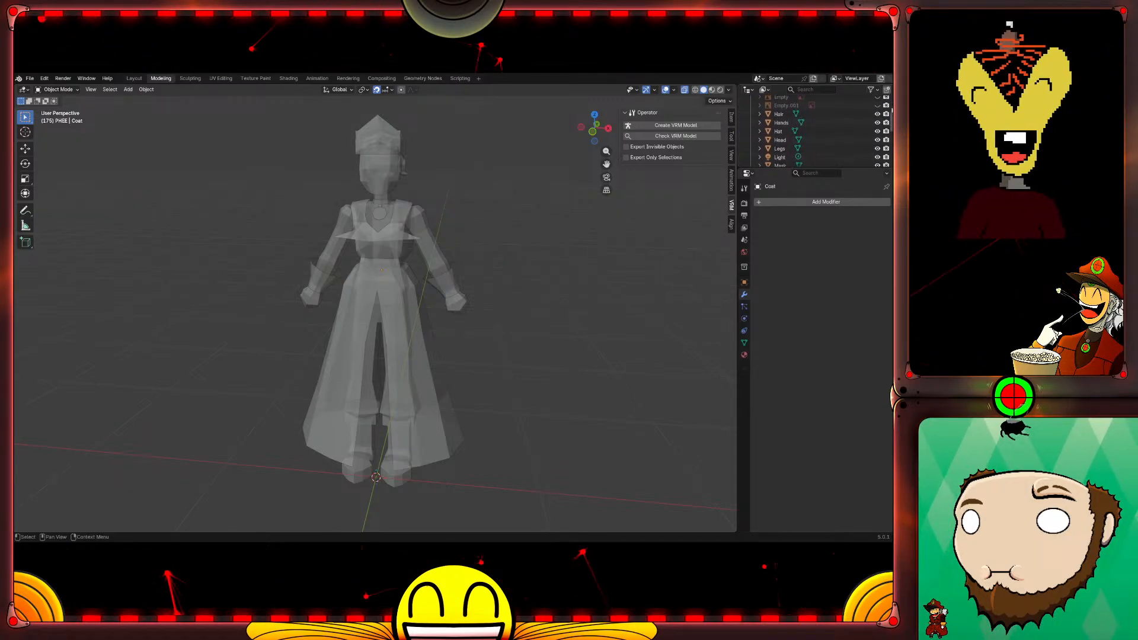
{"action": "left_click", "coordinate": [790, 136]}
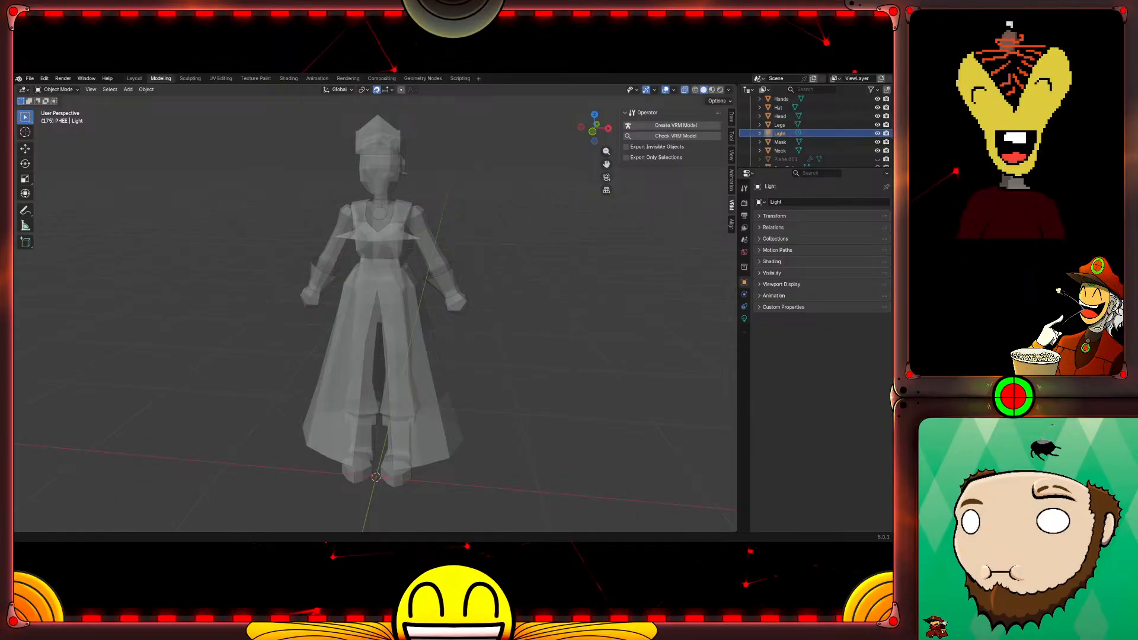
{"action": "scroll", "coordinate": [815, 130], "scroll_direction": "down", "scroll_amount": 5}
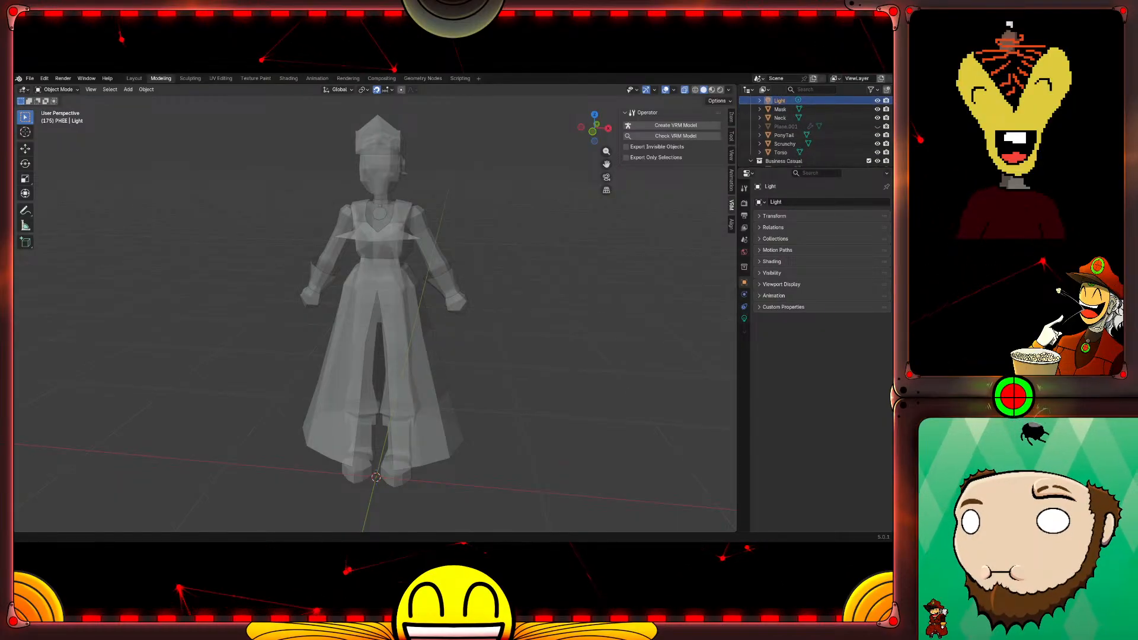
{"action": "scroll", "coordinate": [885, 158], "scroll_direction": "down", "scroll_amount": 3}
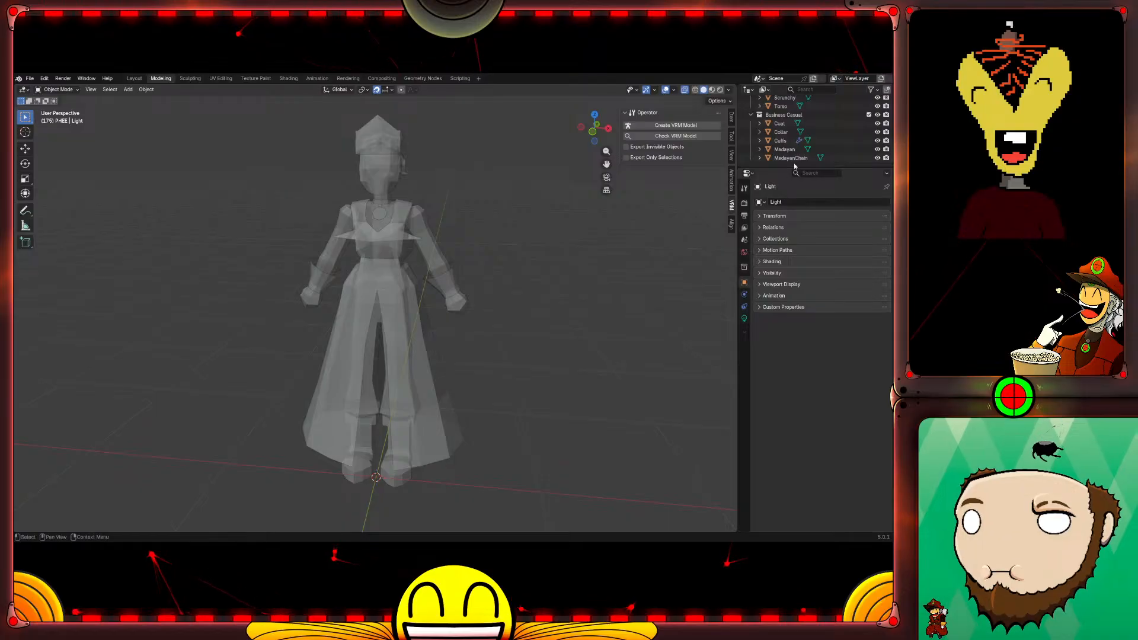
{"action": "scroll", "coordinate": [811, 136], "scroll_direction": "up", "scroll_amount": 8}
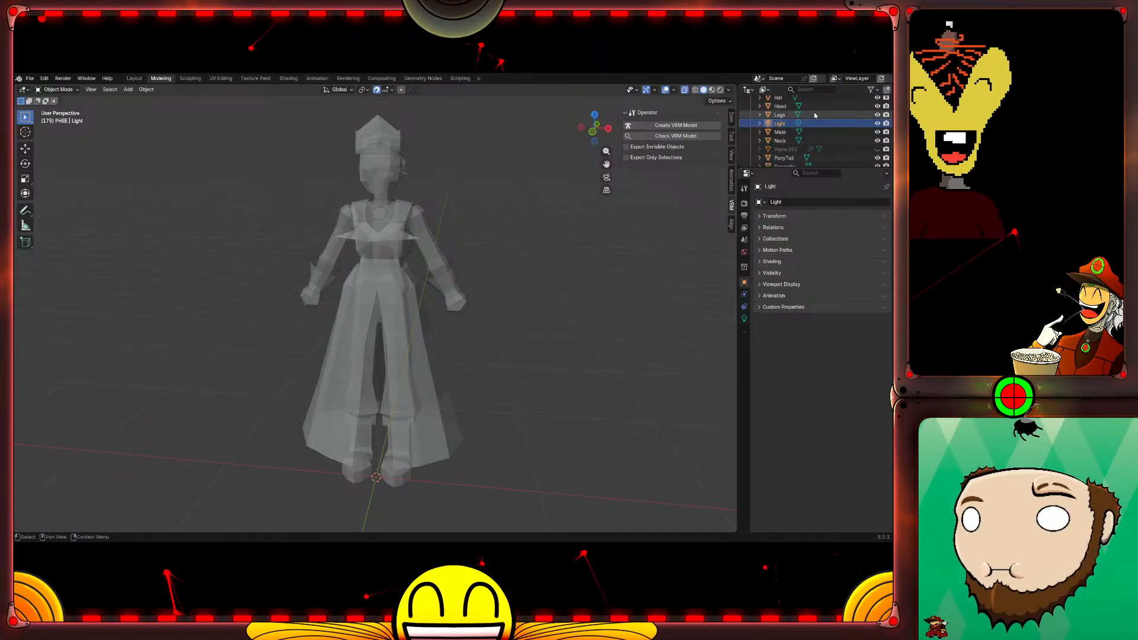
{"action": "right_click", "coordinate": [801, 123]}
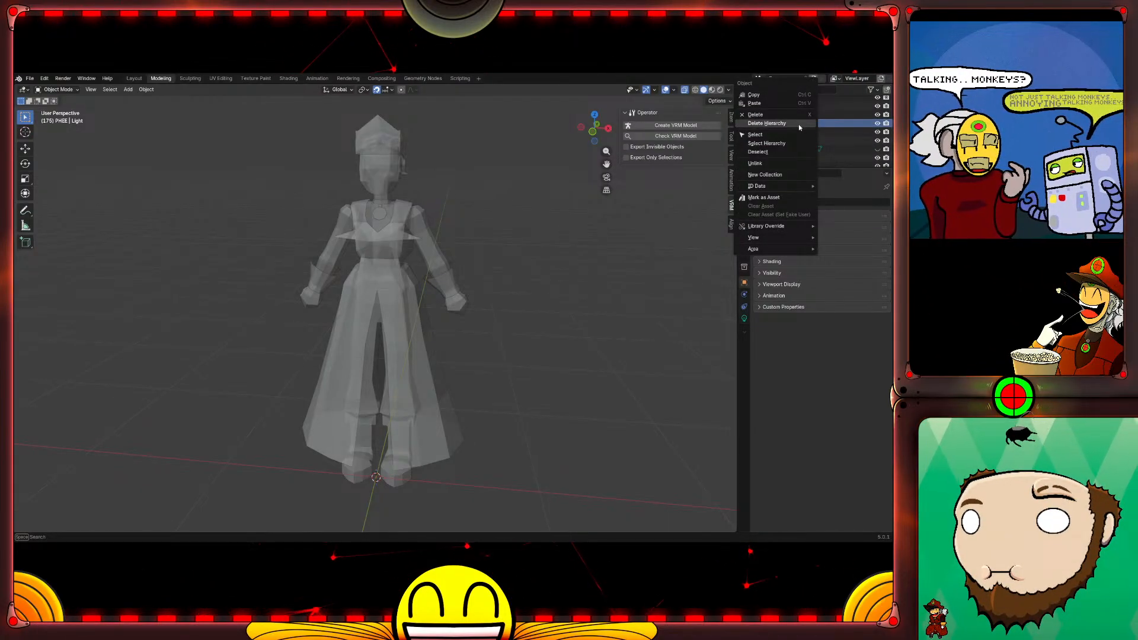
{"action": "left_click", "coordinate": [783, 174]}
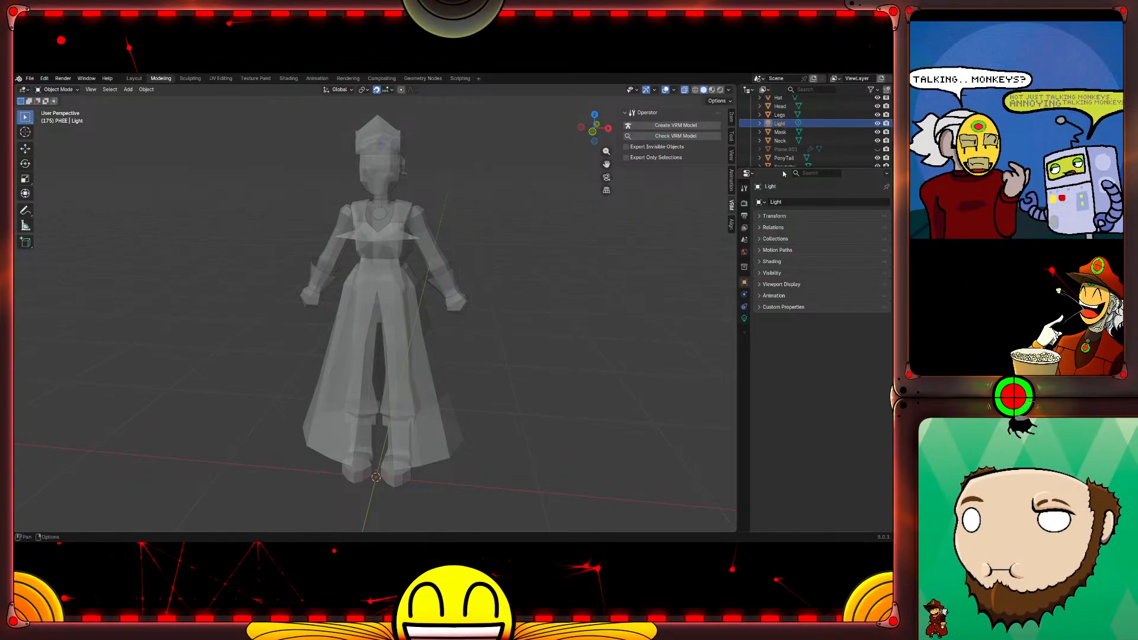
{"action": "scroll", "coordinate": [800, 137], "scroll_direction": "down", "scroll_amount": 2}
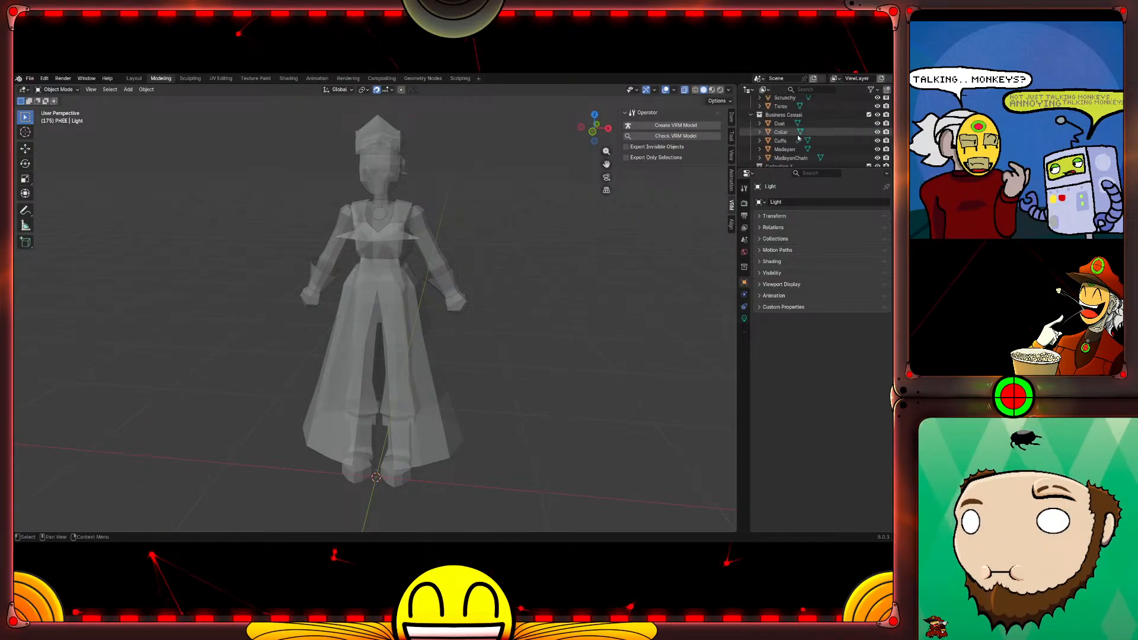
{"action": "scroll", "coordinate": [790, 131], "scroll_direction": "up", "scroll_amount": 2}
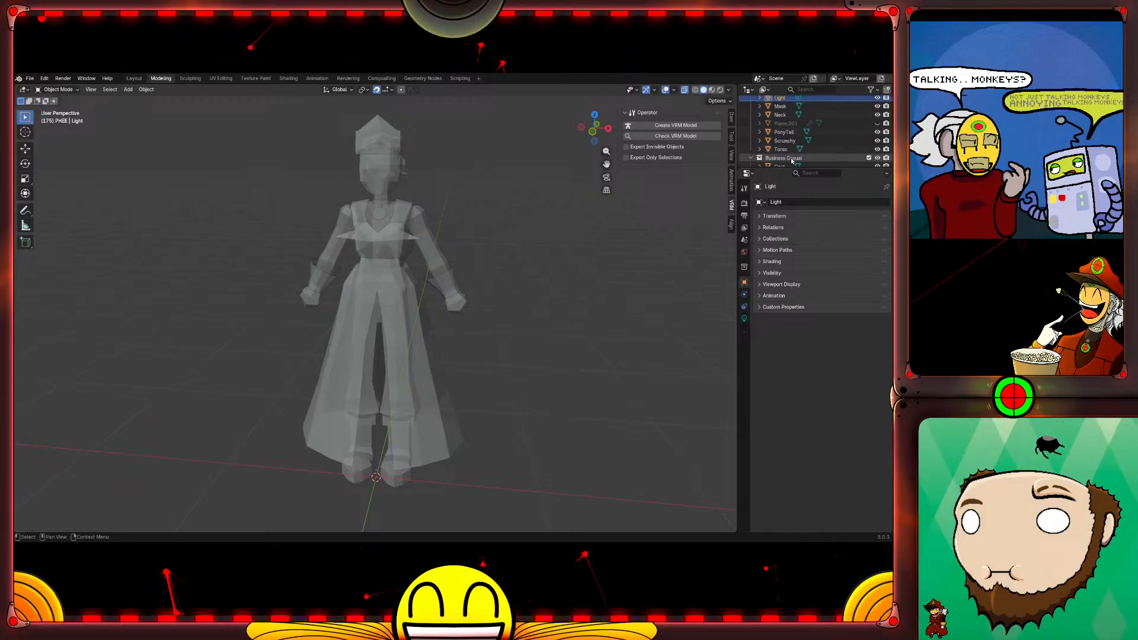
{"action": "left_click_drag", "start_coordinate": [783, 120], "coordinate": [783, 159]}
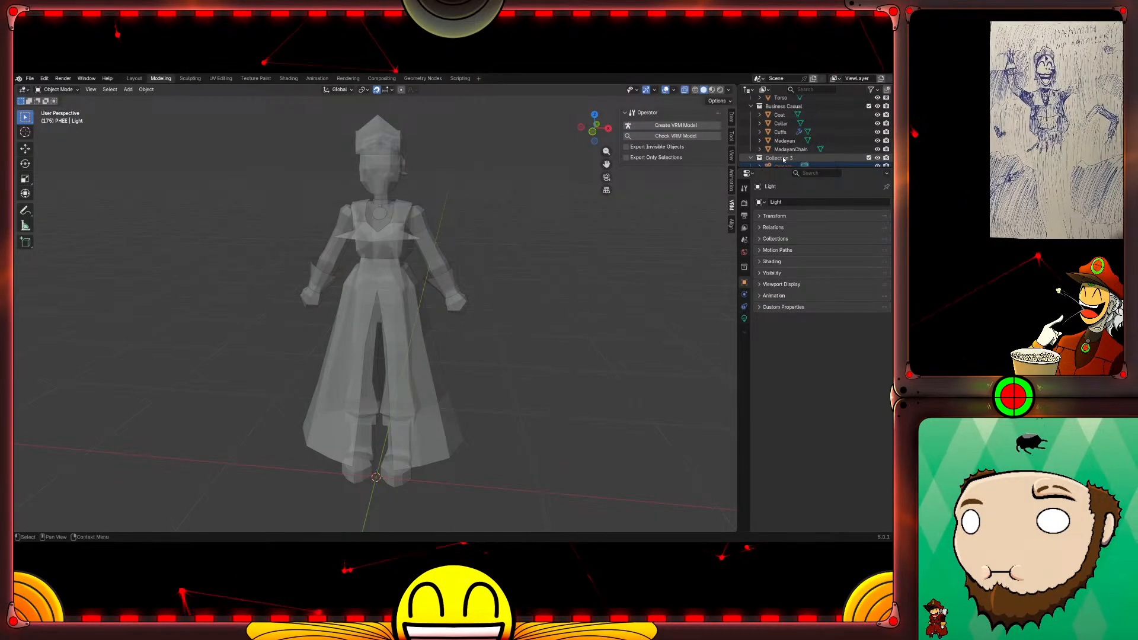
Step: Rename the new collection holding the Camera and Light as OTHER
{"action": "double_click", "coordinate": [783, 158]}
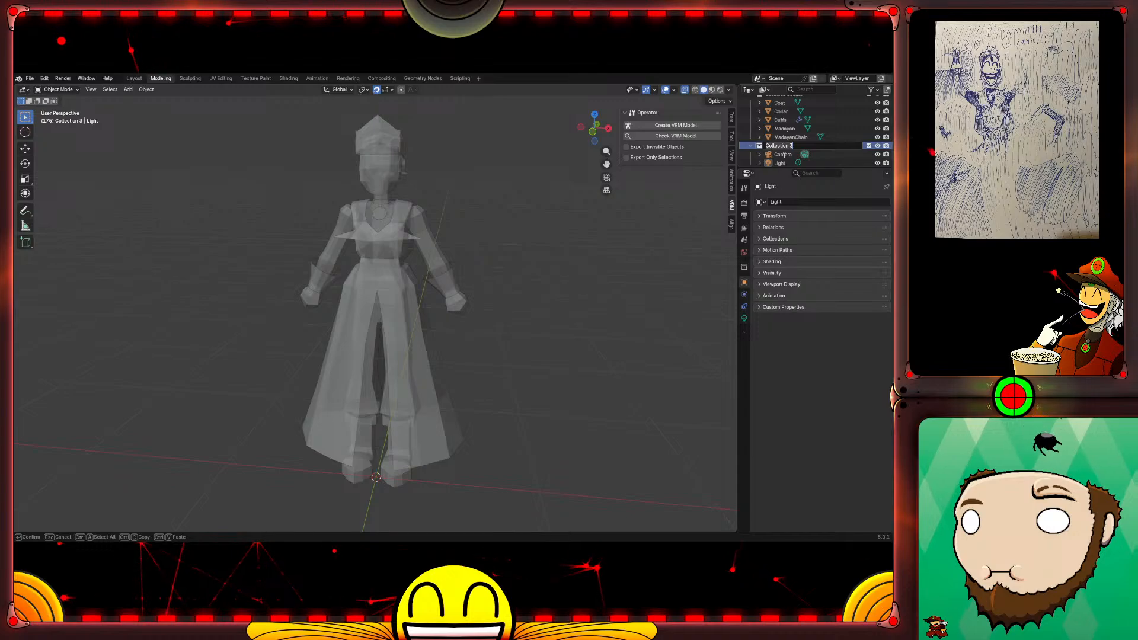
{"action": "type", "text": "OTHER"}
{"action": "key", "text": "Return"}
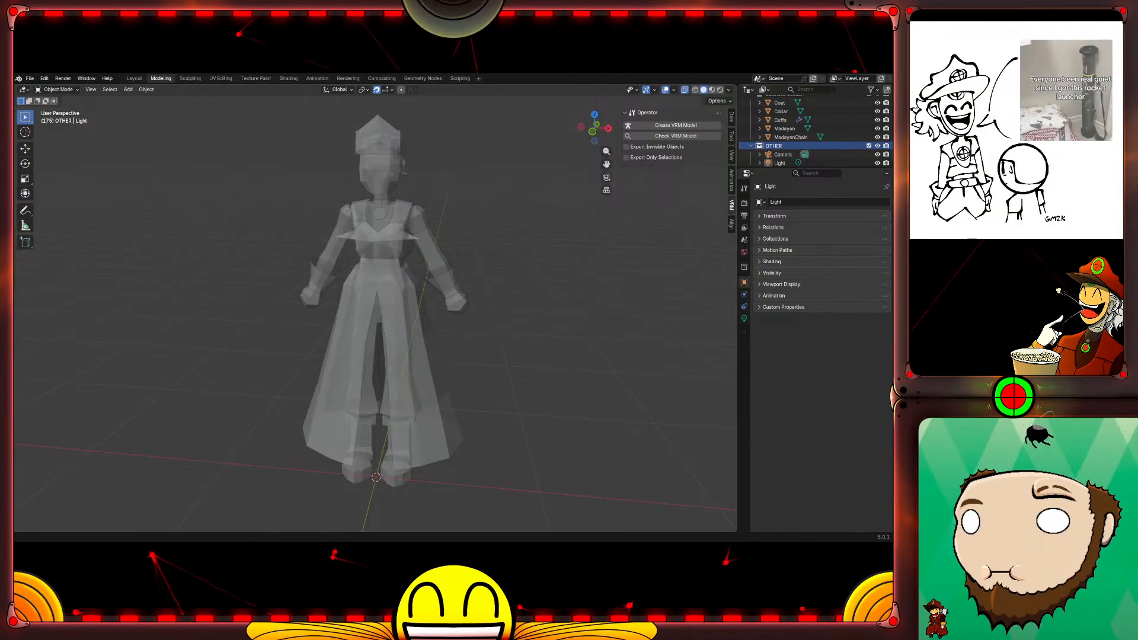
Step: Apply the Mirror modifier on the Cuffs object in the Business Casual collection
{"action": "scroll", "coordinate": [818, 129], "scroll_direction": "up", "scroll_amount": 3}
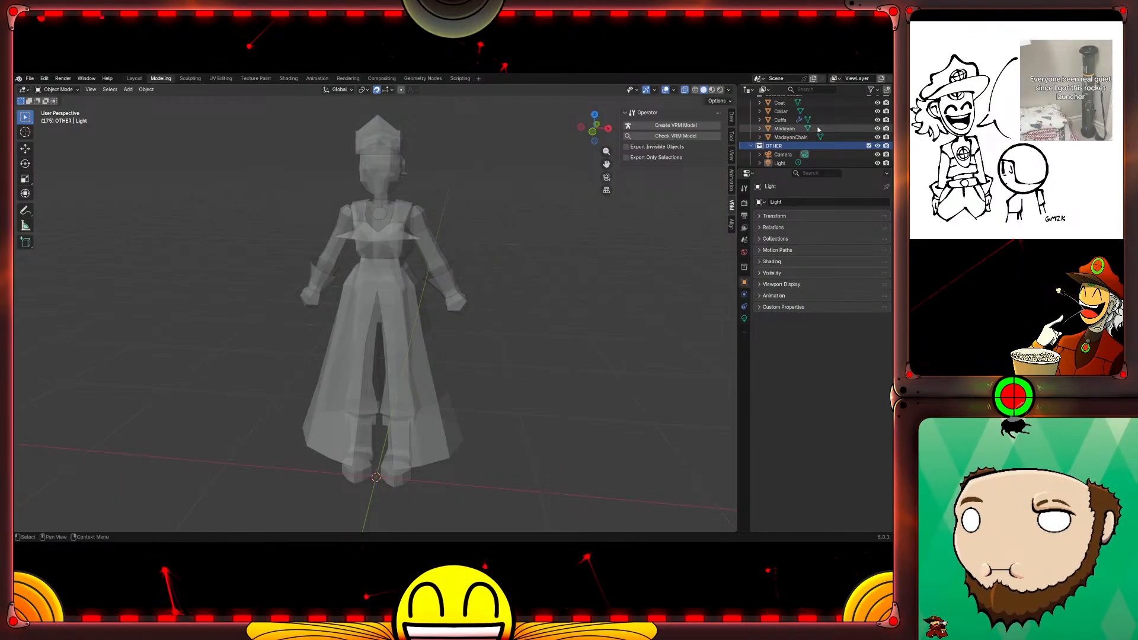
{"action": "scroll", "coordinate": [817, 129], "scroll_direction": "up", "scroll_amount": 1}
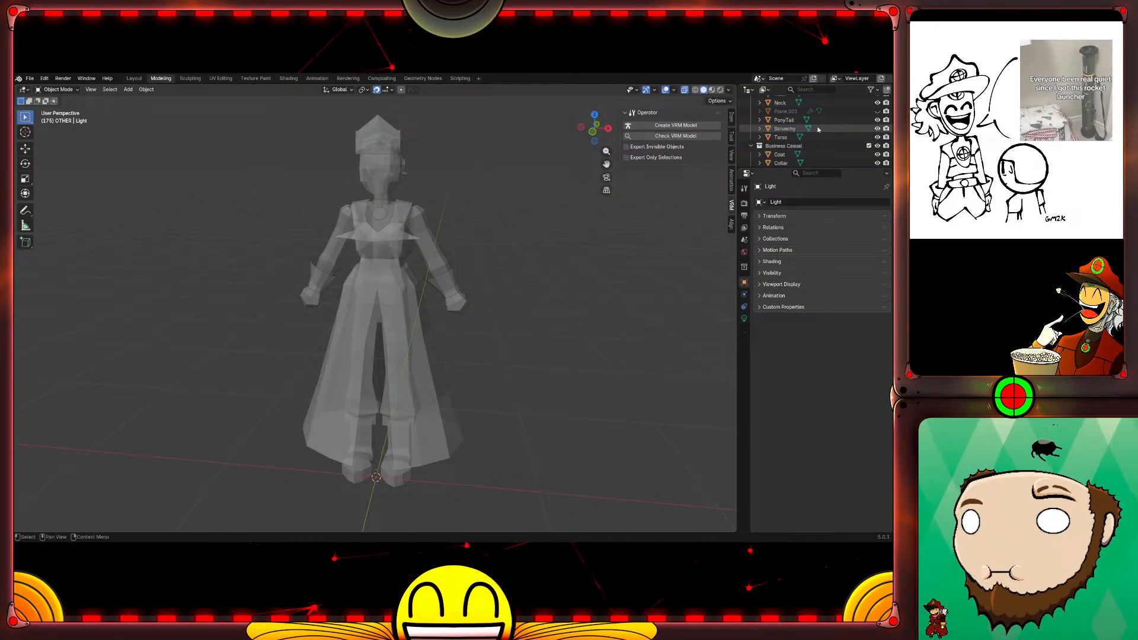
{"action": "scroll", "coordinate": [818, 130], "scroll_direction": "down", "scroll_amount": 3}
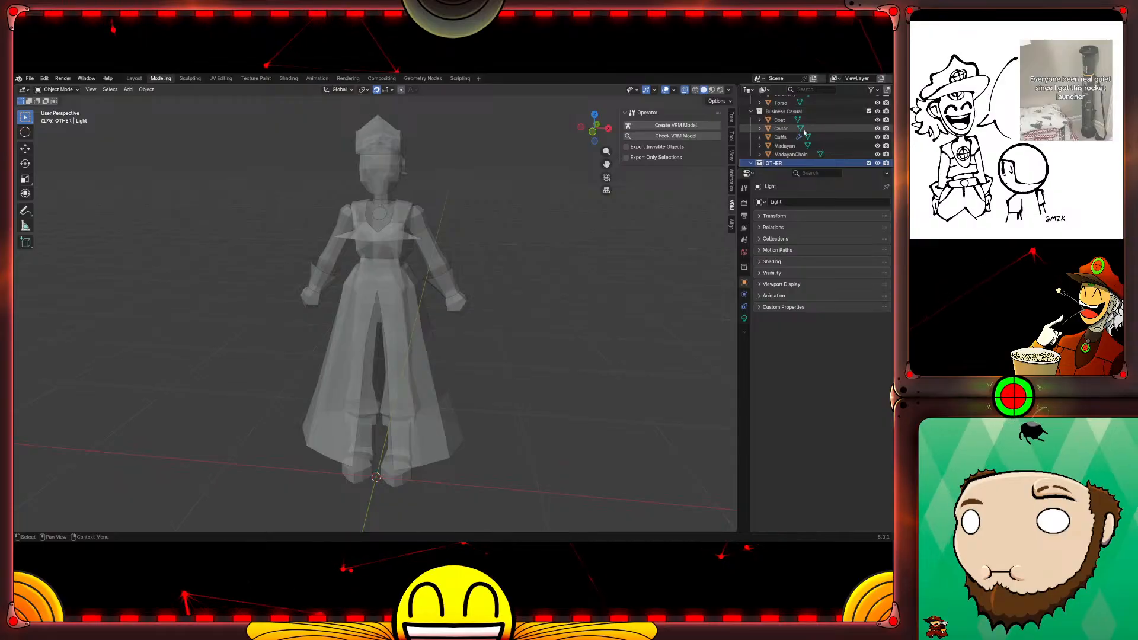
{"action": "left_click", "coordinate": [798, 137]}
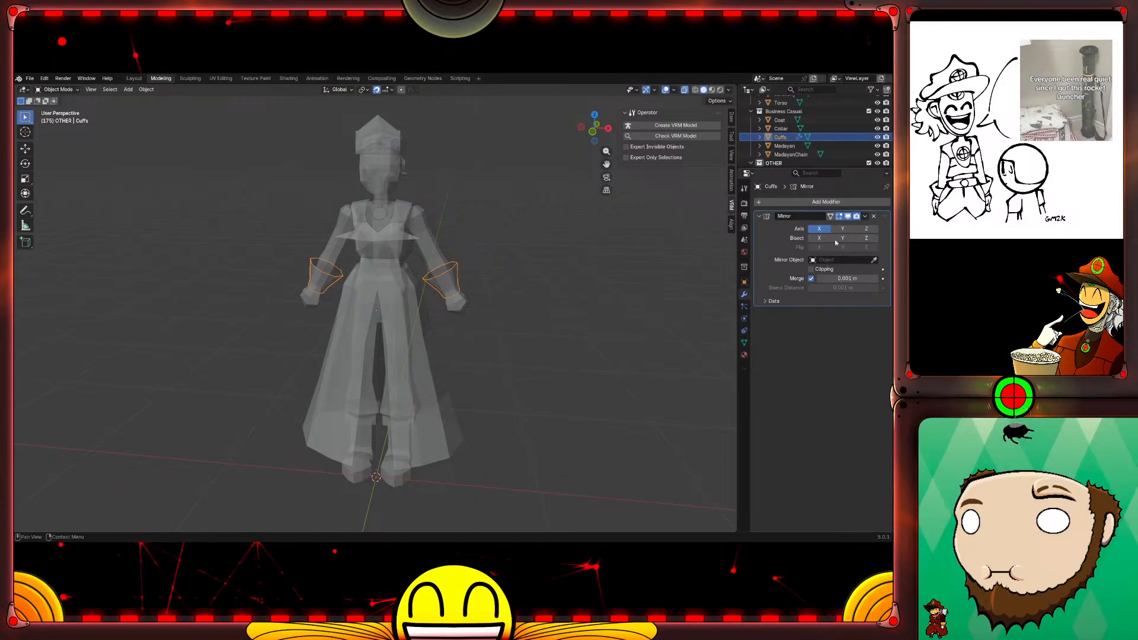
{"action": "left_click", "coordinate": [864, 216]}
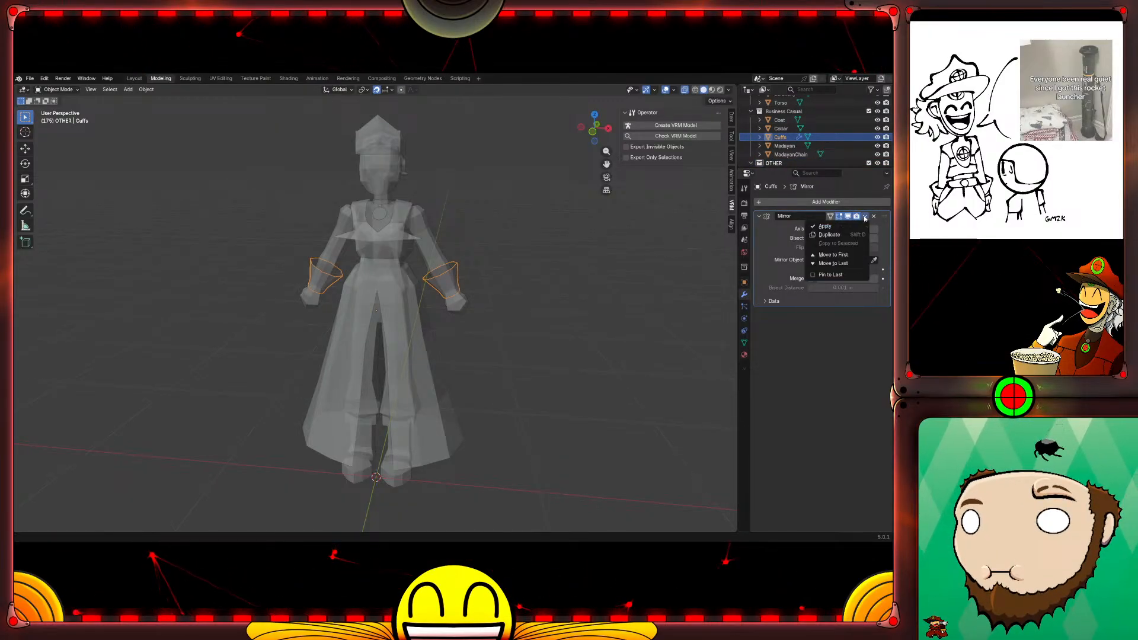
{"action": "left_click", "coordinate": [832, 235]}
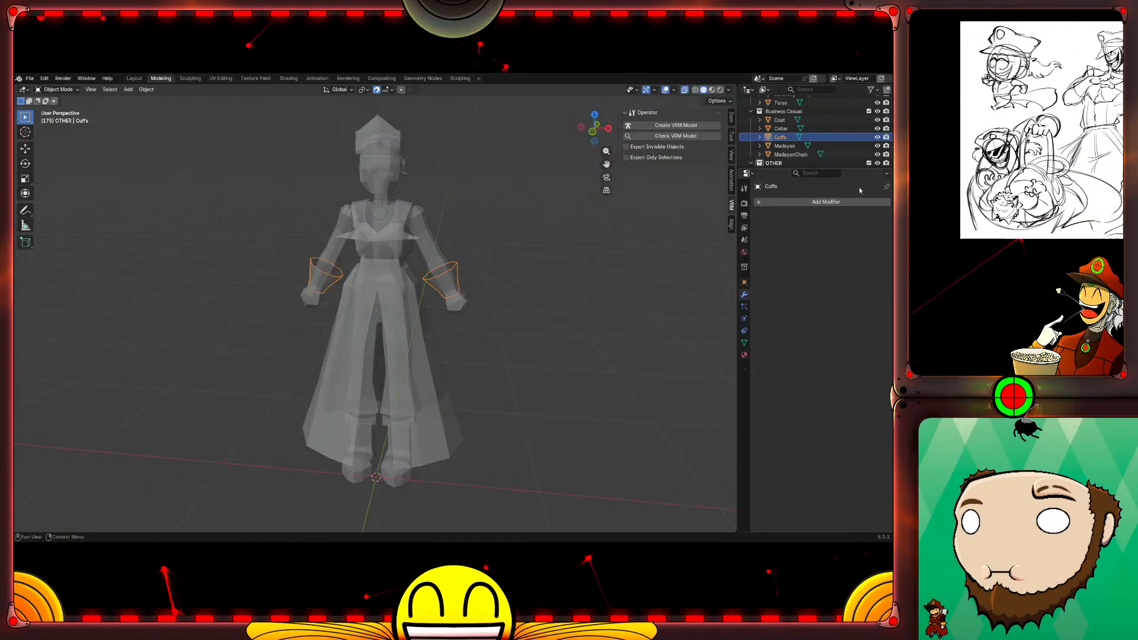
Step: Delete the hidden Plane.001 object from the PHEE collection
{"action": "scroll", "coordinate": [855, 137], "scroll_direction": "up", "scroll_amount": 3}
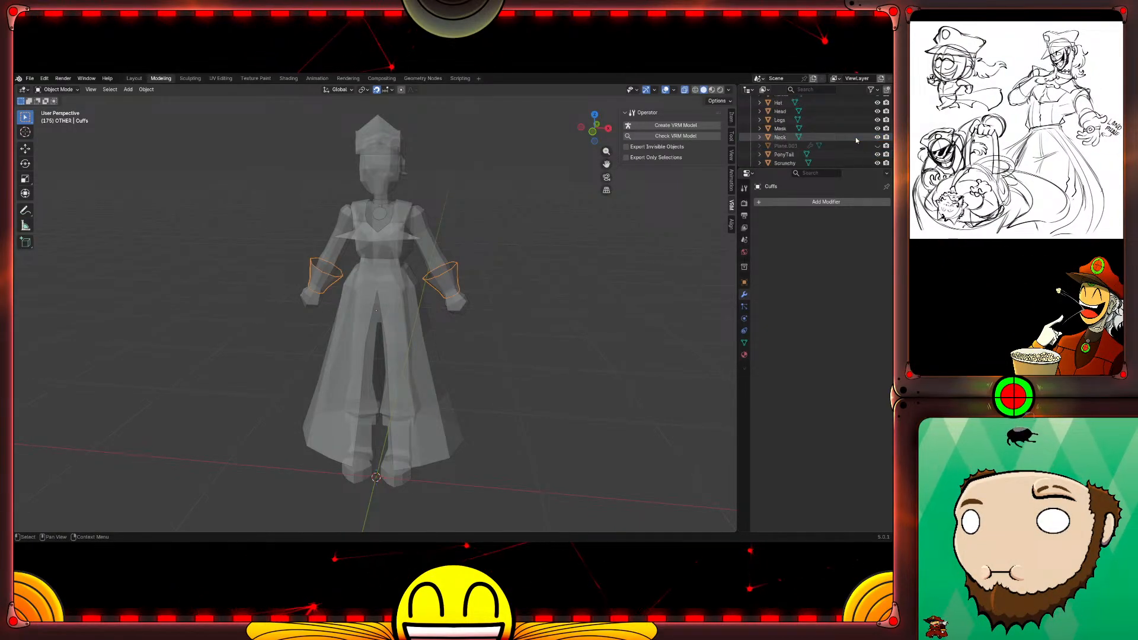
{"action": "scroll", "coordinate": [855, 137], "scroll_direction": "up", "scroll_amount": 5}
{"action": "scroll", "coordinate": [855, 137], "scroll_direction": "down", "scroll_amount": 5}
{"action": "left_click", "coordinate": [855, 137]}
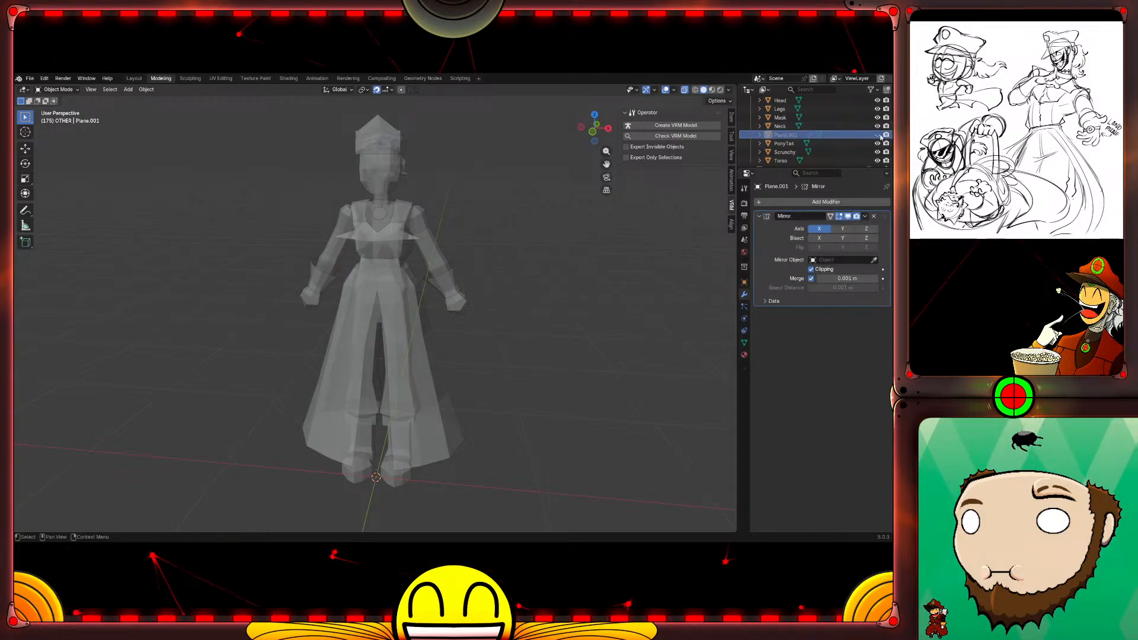
{"action": "left_click", "coordinate": [877, 135]}
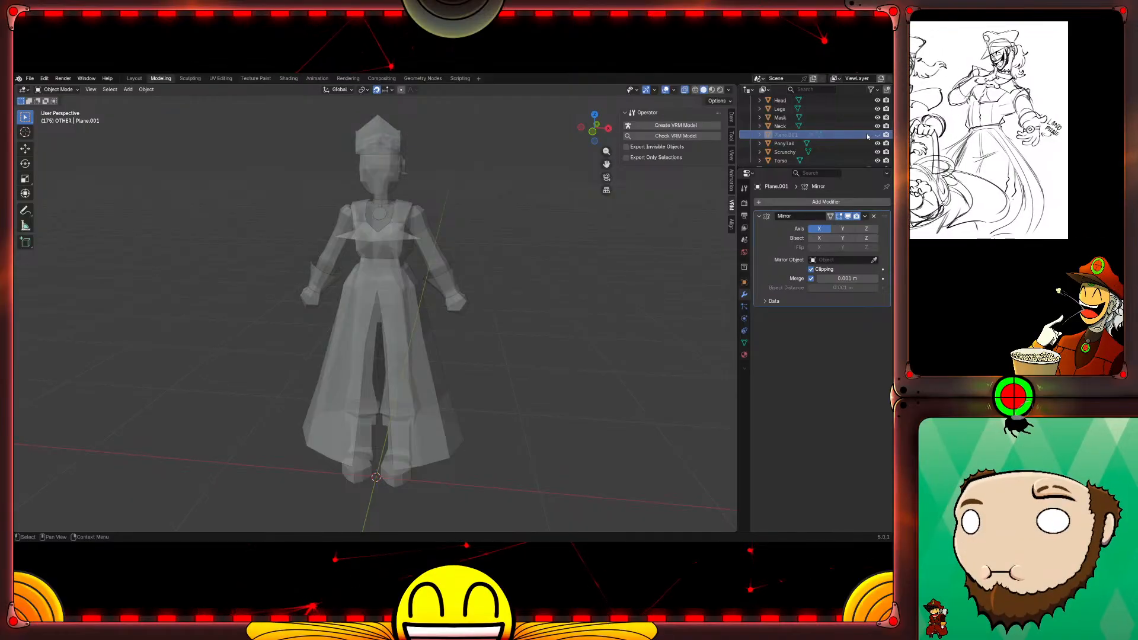
{"action": "right_click", "coordinate": [867, 135]}
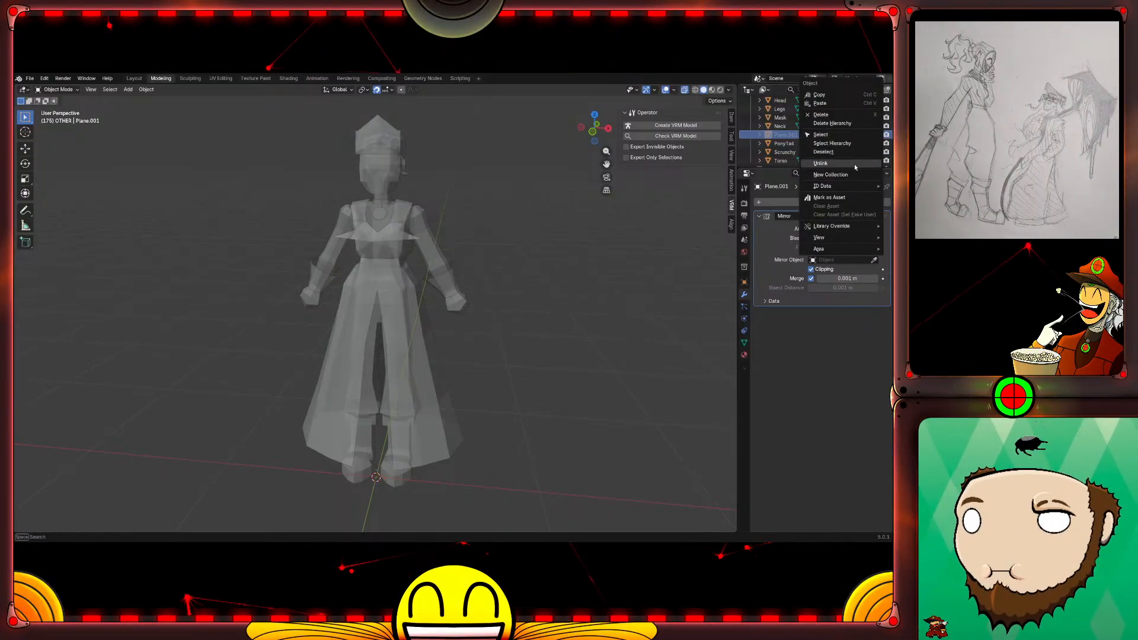
{"action": "left_click", "coordinate": [821, 114]}
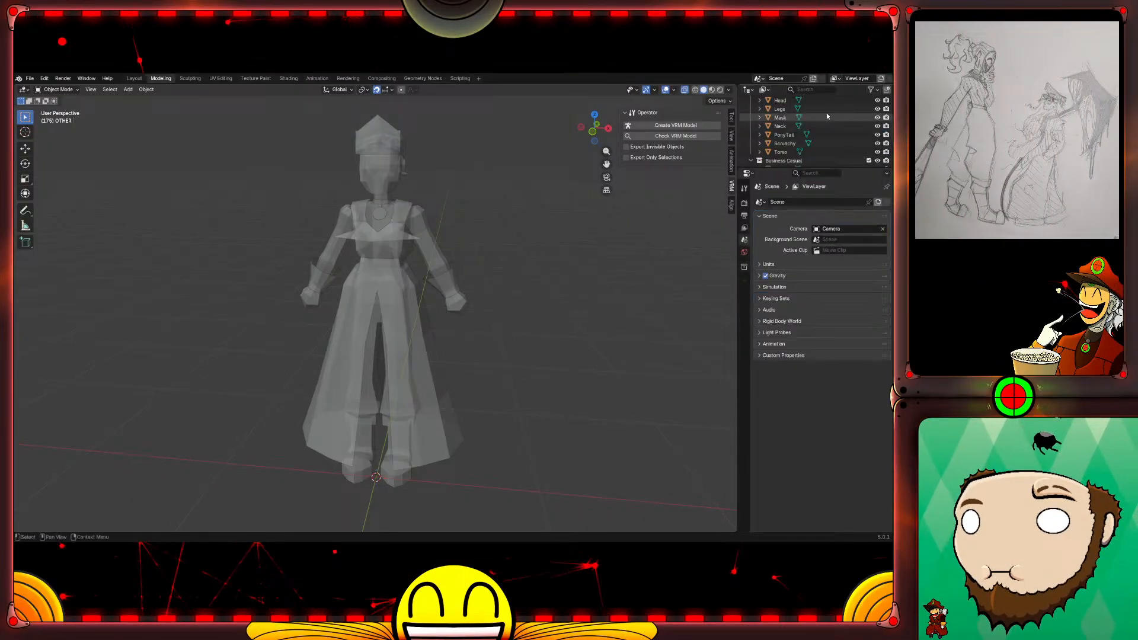
Step: Delete the two hidden Empty objects from the PHEE collection
{"action": "scroll", "coordinate": [821, 131], "scroll_direction": "up", "scroll_amount": 2}
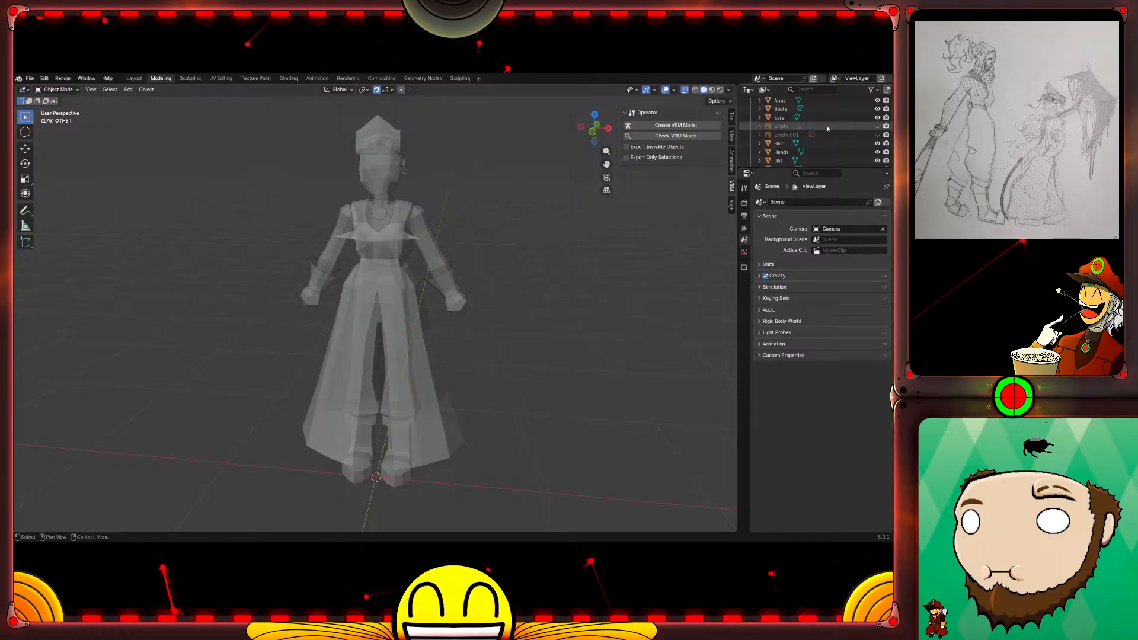
{"action": "left_click", "coordinate": [827, 127]}
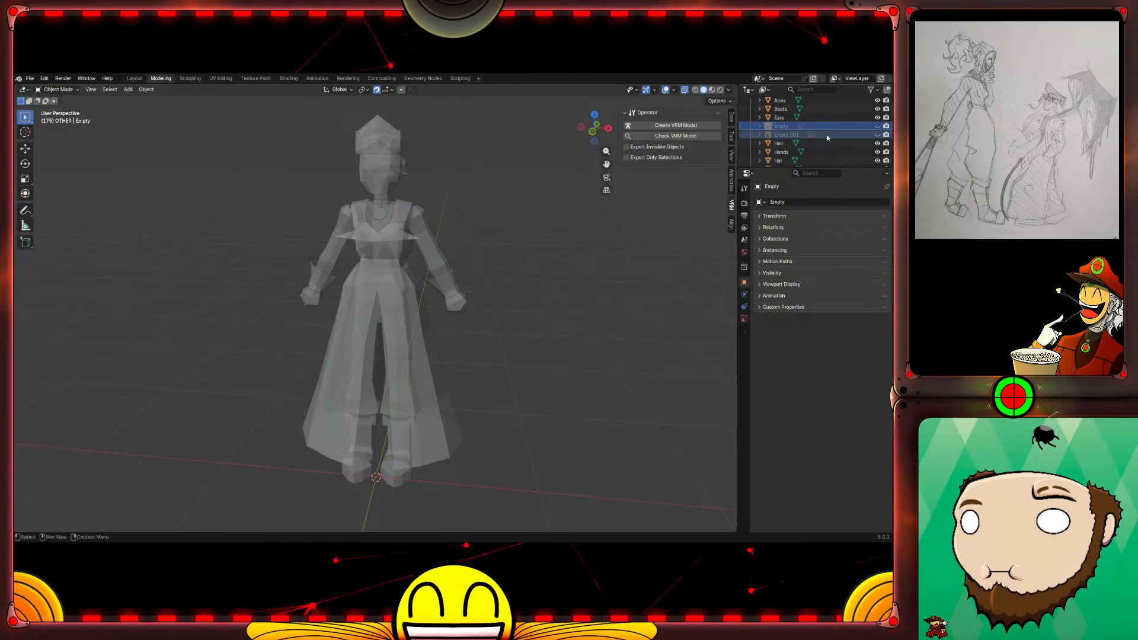
{"action": "key", "text": "x"}
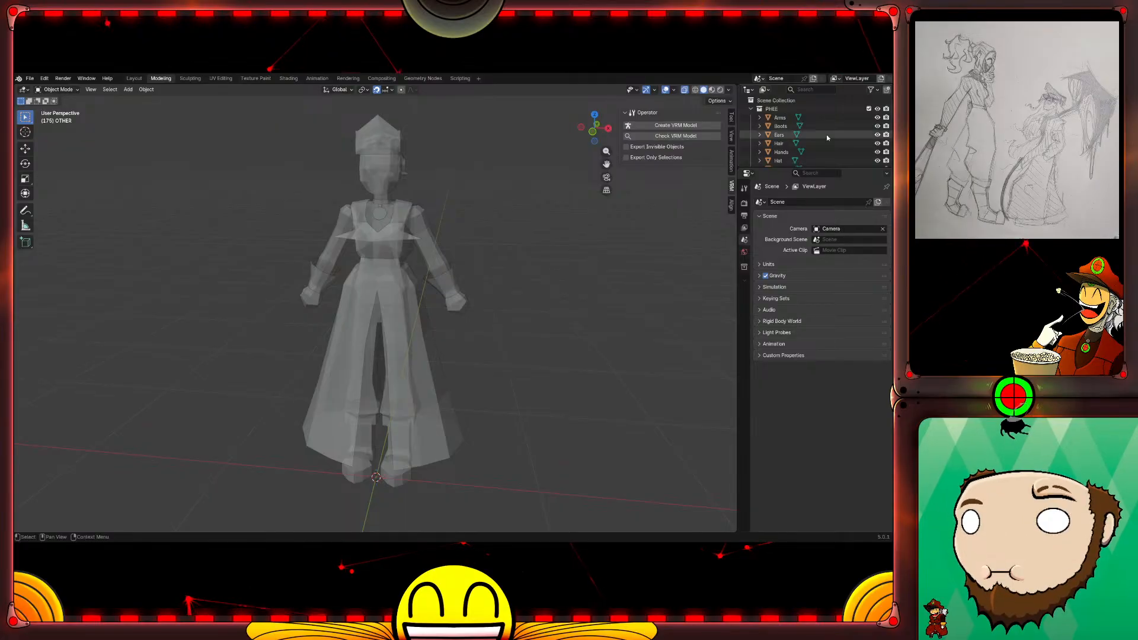
Step: Collapse the OTHER collection in the scene collection and save the file
{"action": "scroll", "coordinate": [827, 138], "scroll_direction": "down", "scroll_amount": 3}
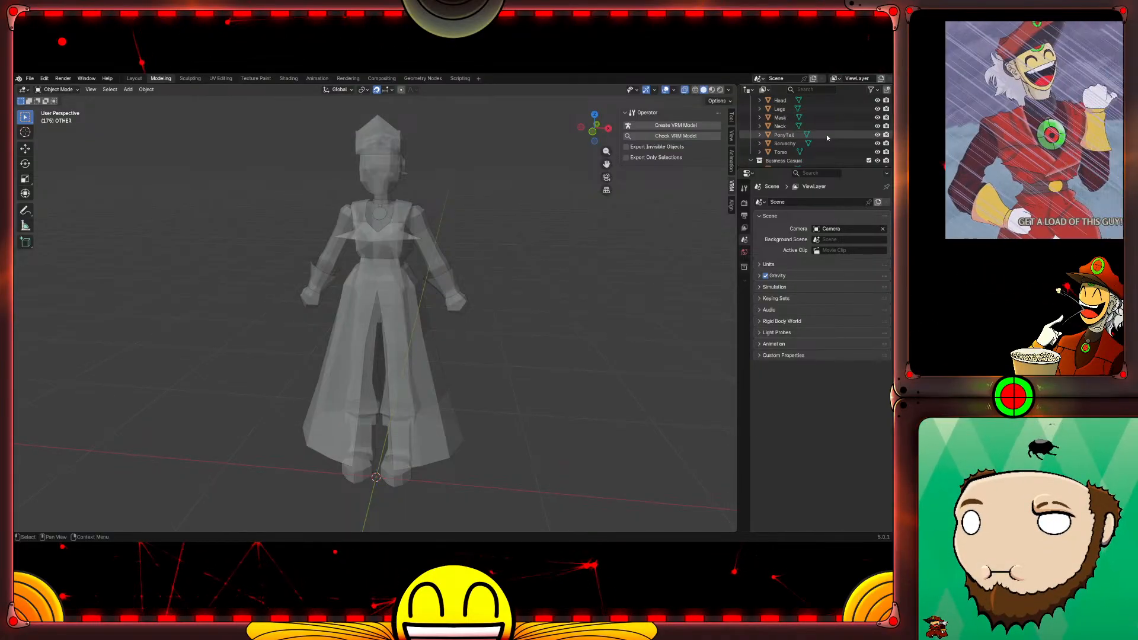
{"action": "scroll", "coordinate": [788, 124], "scroll_direction": "down", "scroll_amount": 2}
{"action": "left_click", "coordinate": [750, 110]}
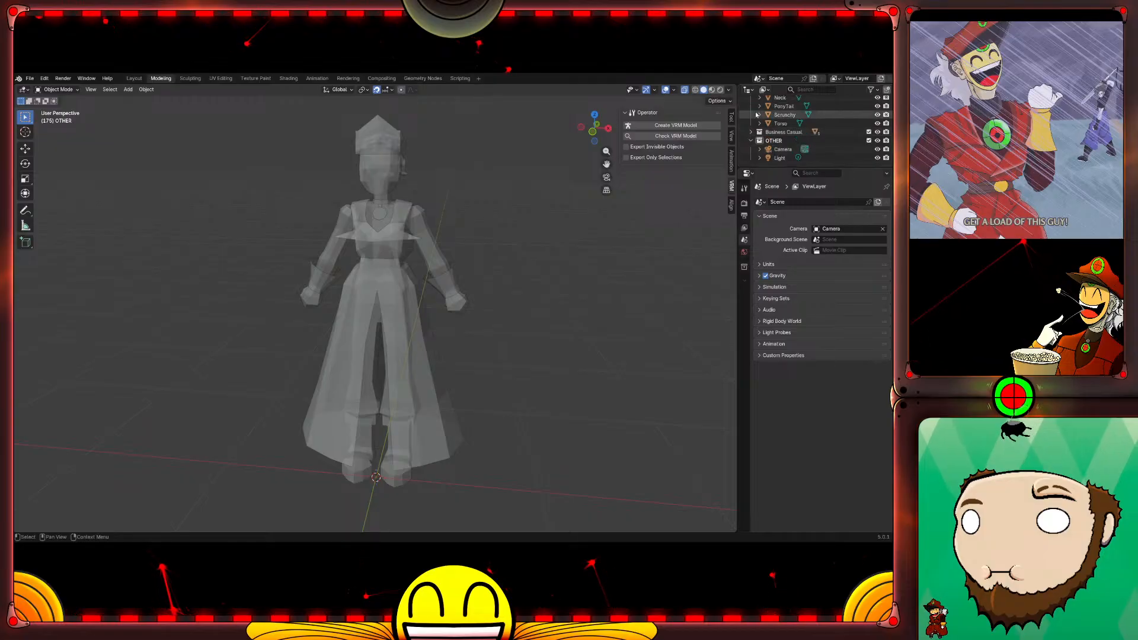
{"action": "scroll", "coordinate": [775, 135], "scroll_direction": "up", "scroll_amount": 2}
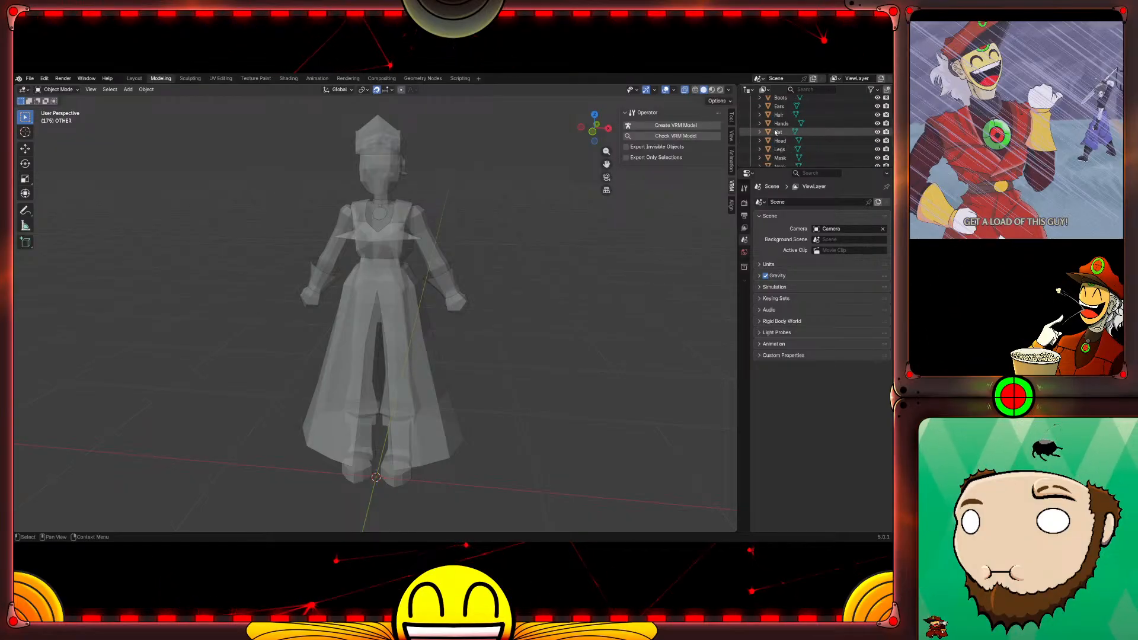
{"action": "scroll", "coordinate": [775, 133], "scroll_direction": "up", "scroll_amount": 4}
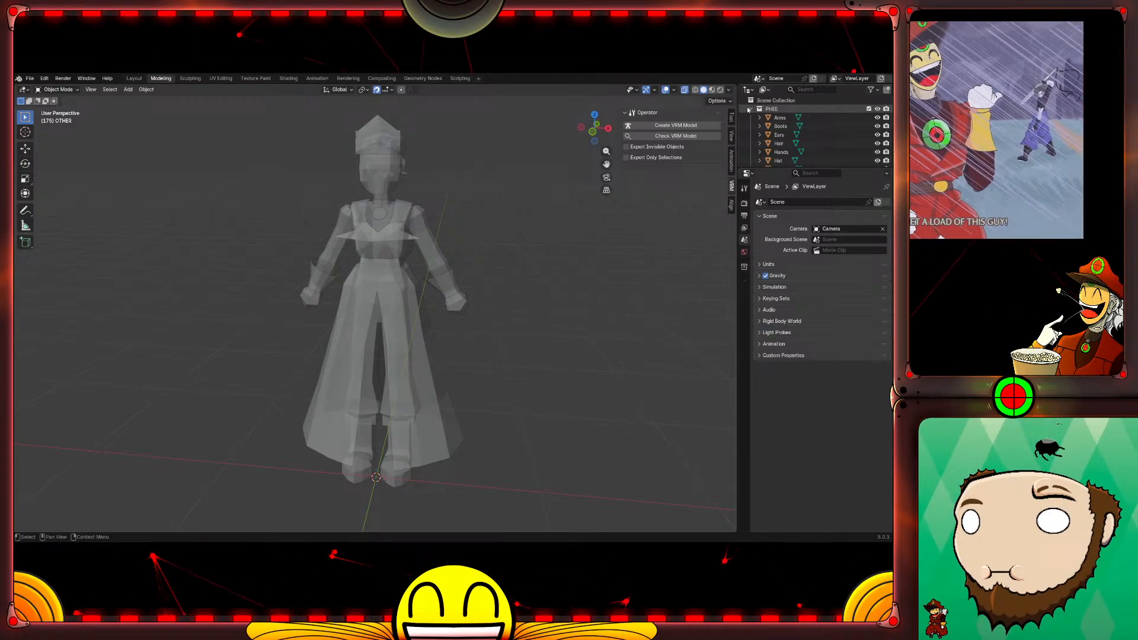
{"action": "scroll", "coordinate": [787, 162], "scroll_direction": "down", "scroll_amount": 5}
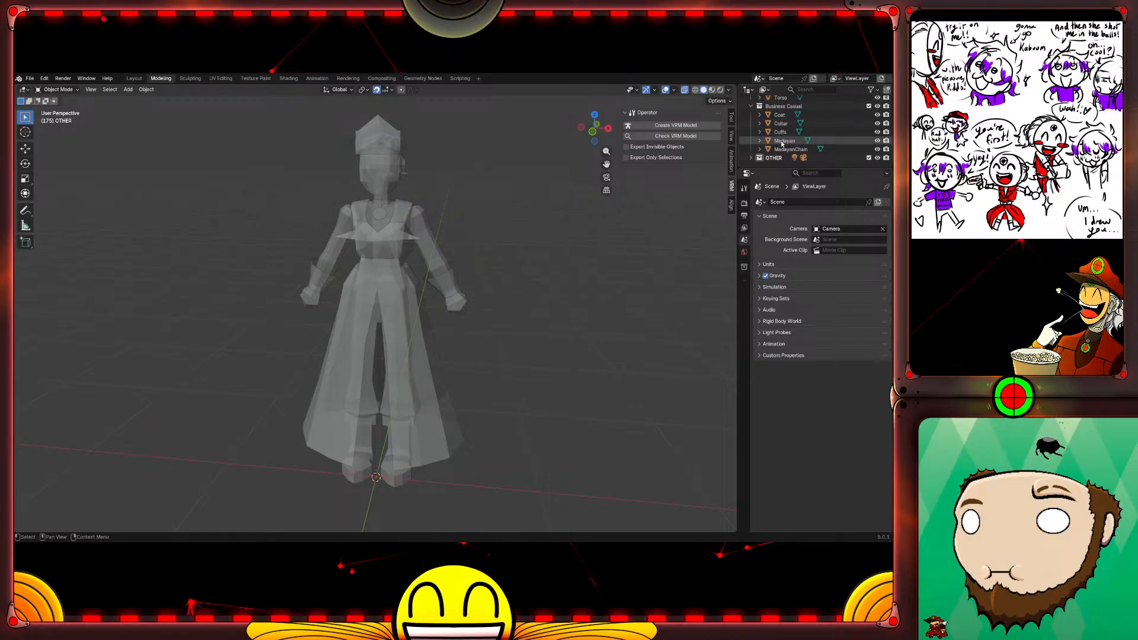
{"action": "scroll", "coordinate": [781, 143], "scroll_direction": "down", "scroll_amount": 2}
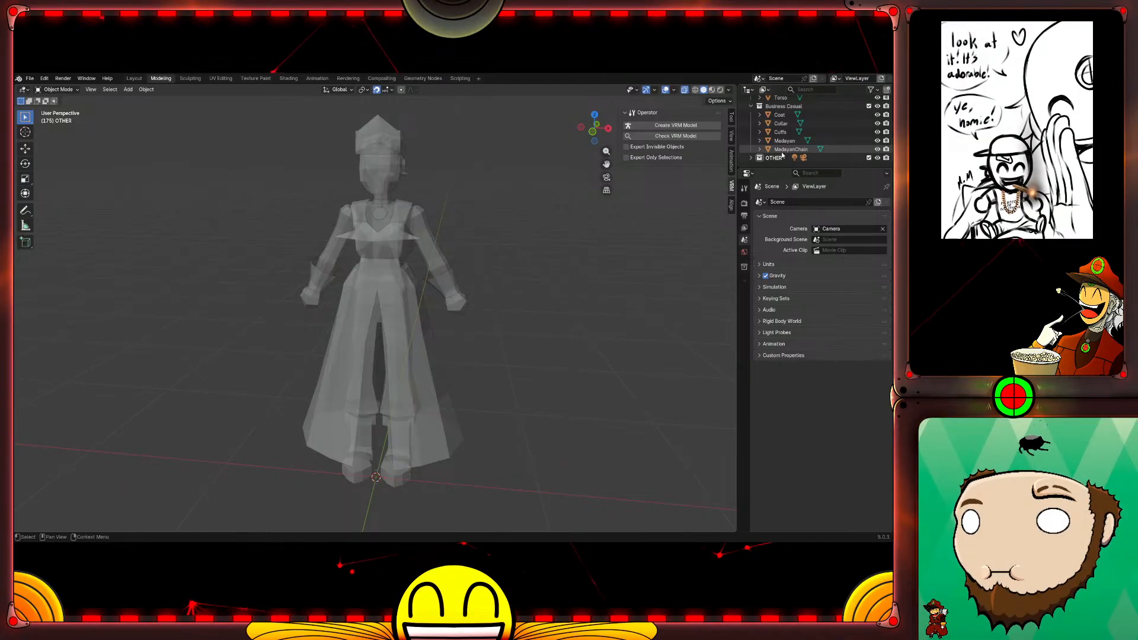
{"action": "key", "text": "ctrl+s"}
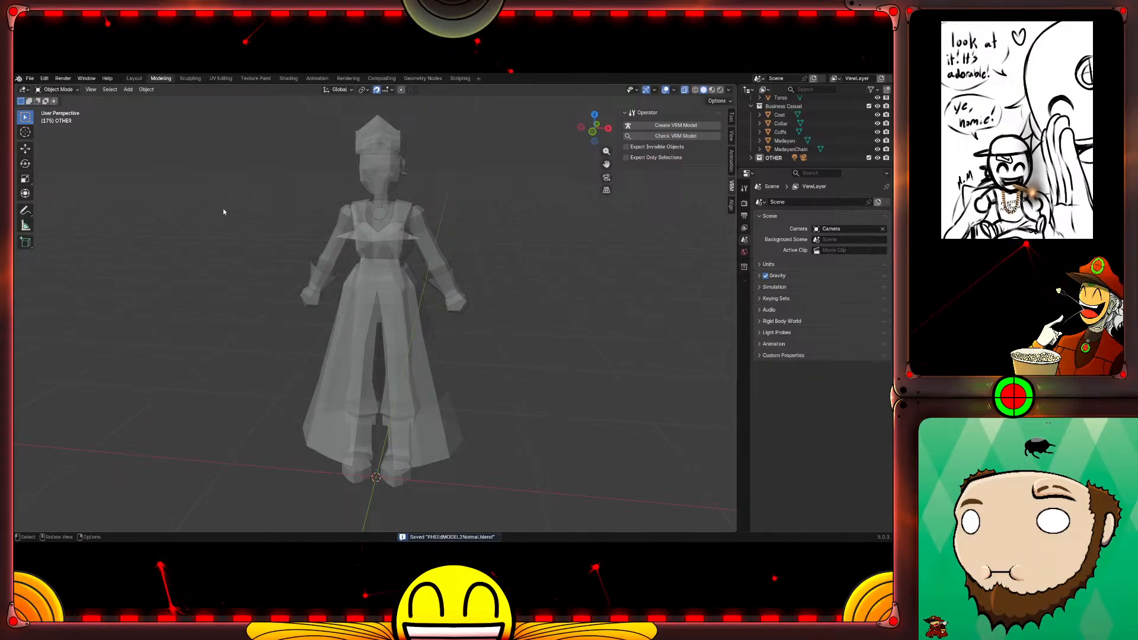
{"action": "left_click", "coordinate": [28, 78]}
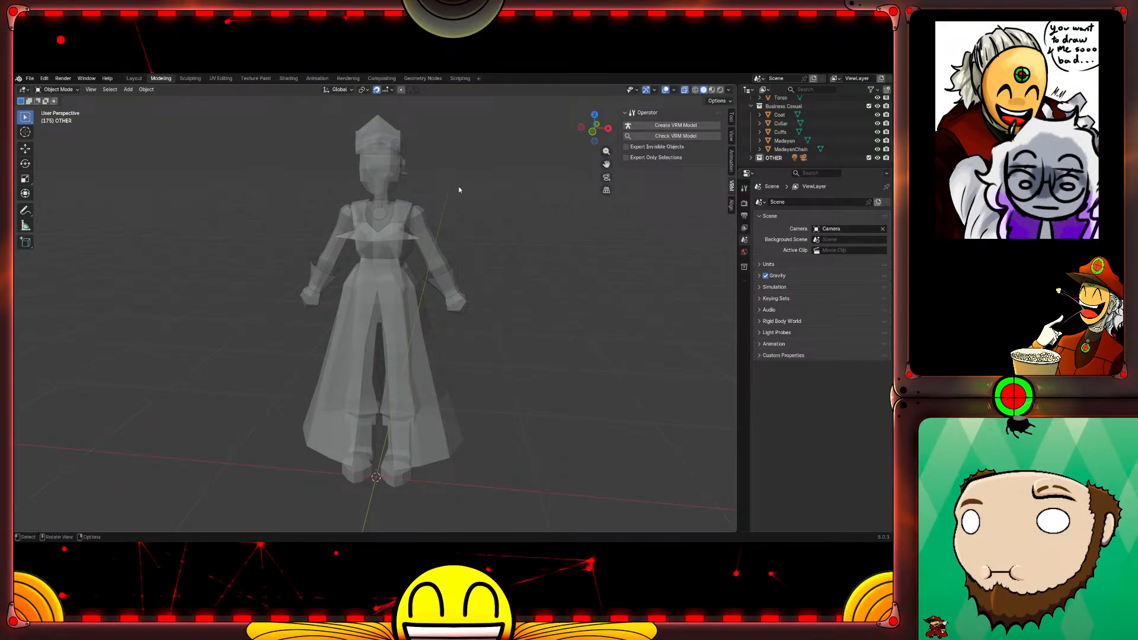
Step: Select all the character's objects and create a VRM humanoid armature in the scene
{"action": "scroll", "coordinate": [457, 186], "scroll_direction": "down", "scroll_amount": 2}
{"action": "left_click_drag", "start_coordinate": [292, 153], "coordinate": [457, 474]}
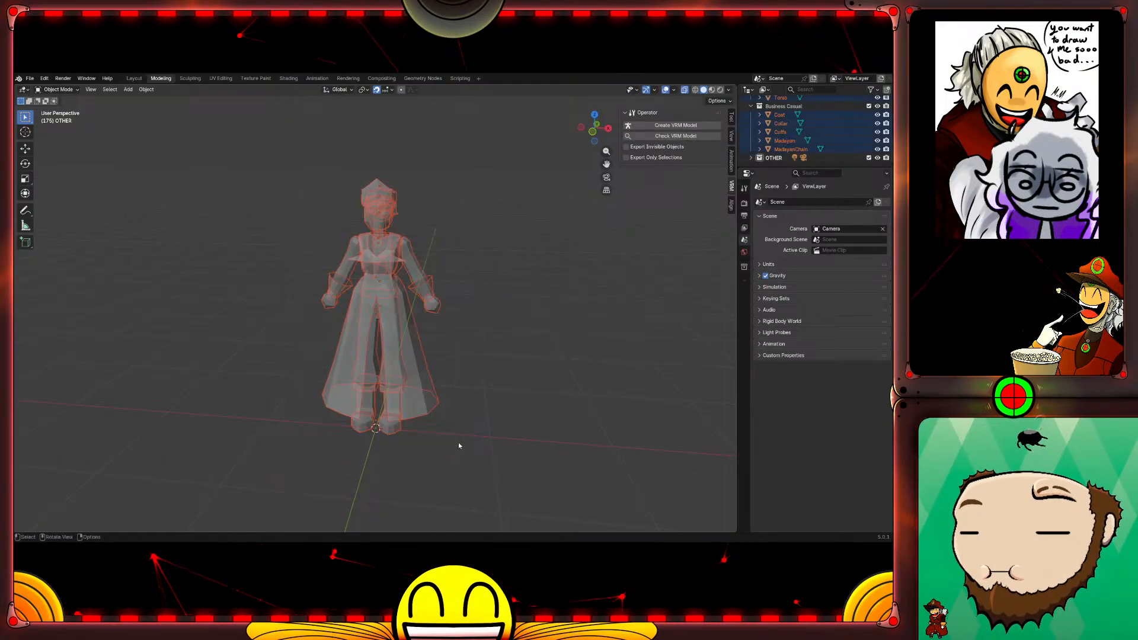
{"action": "left_click", "coordinate": [660, 128]}
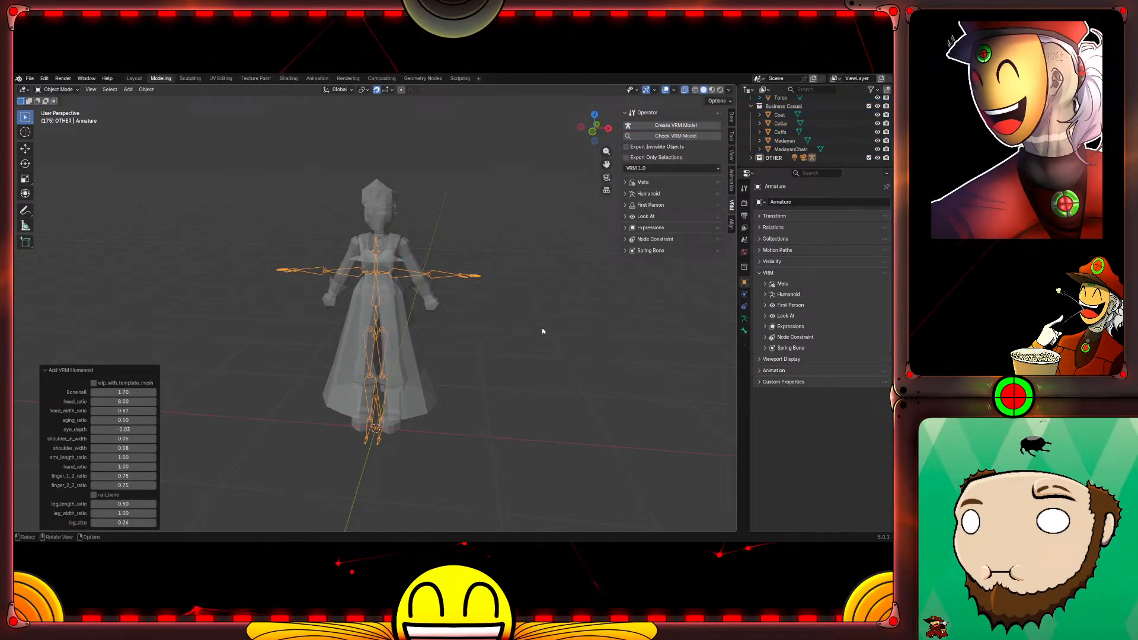
{"action": "middle_click_drag", "start_coordinate": [542, 331], "coordinate": [505, 370]}
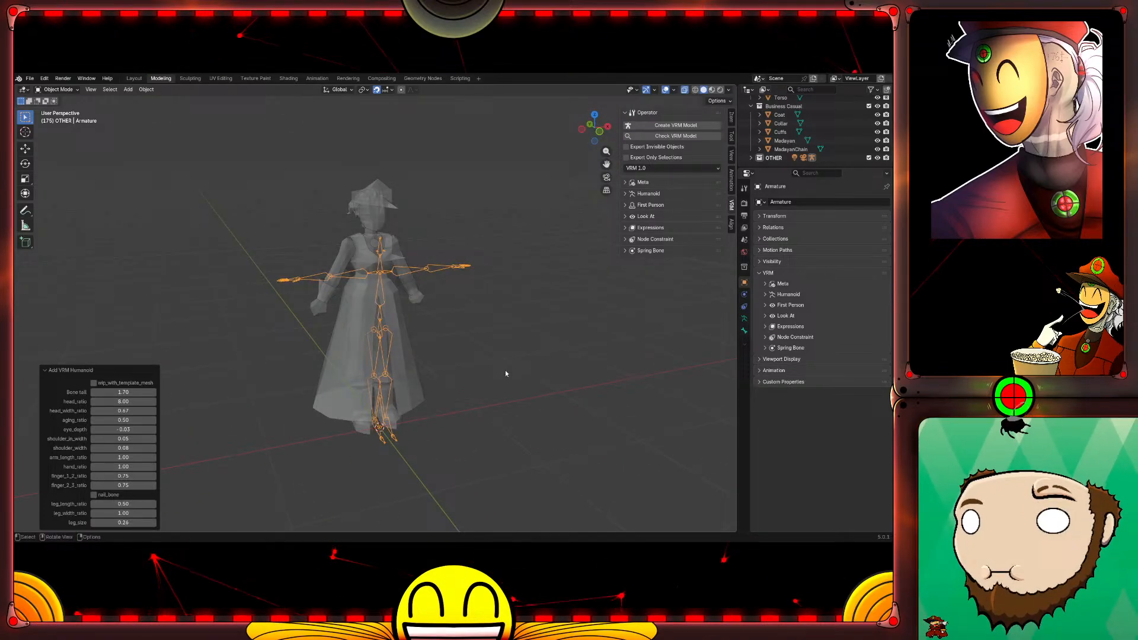
{"action": "middle_click_drag", "start_coordinate": [490, 253], "coordinate": [510, 287]}
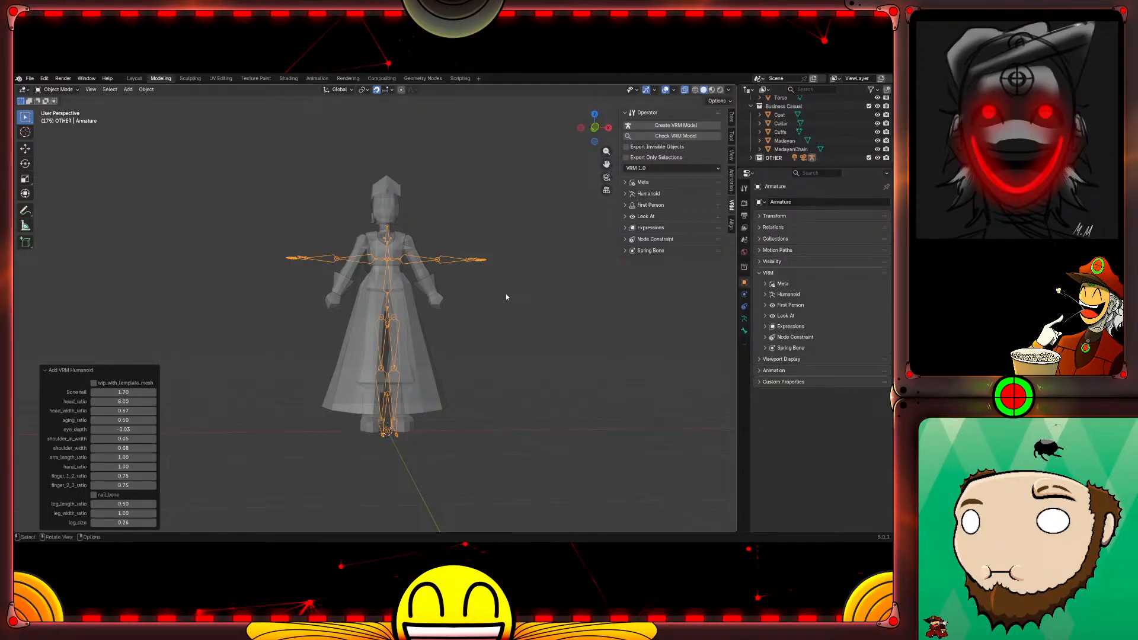
Step: Try to move the armature's wrist joint on the character's left arm downward in Edit Mode
{"action": "left_click", "coordinate": [474, 261]}
{"action": "middle_click_drag", "start_coordinate": [509, 210], "coordinate": [496, 233]}
{"action": "left_click", "coordinate": [502, 224]}
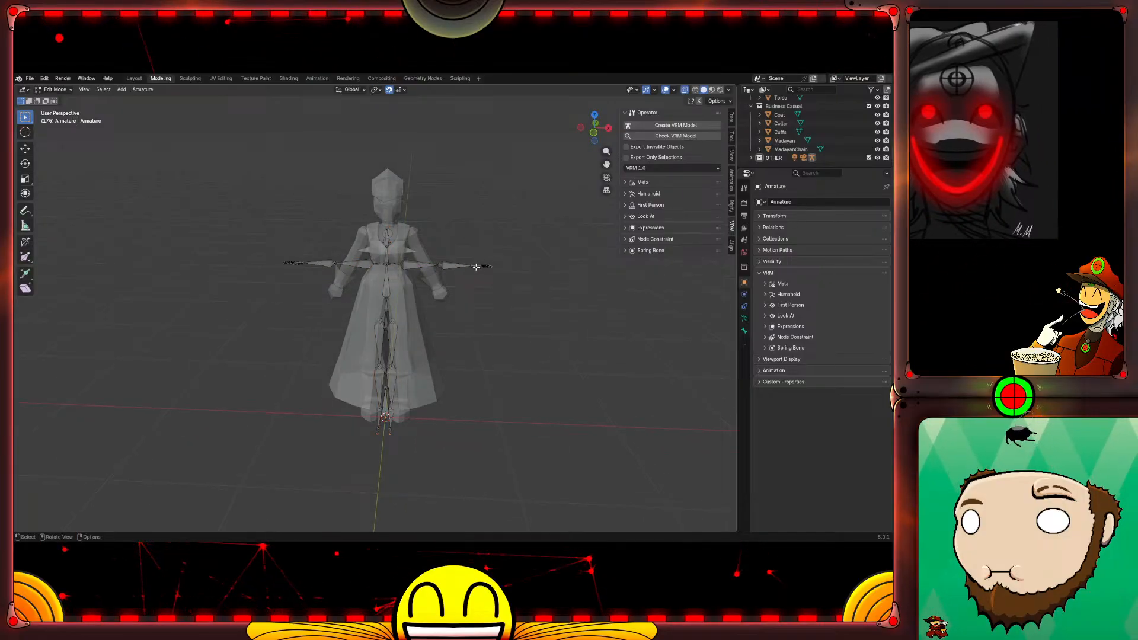
{"action": "left_click", "coordinate": [490, 267]}
{"action": "key", "text": "Tab"}
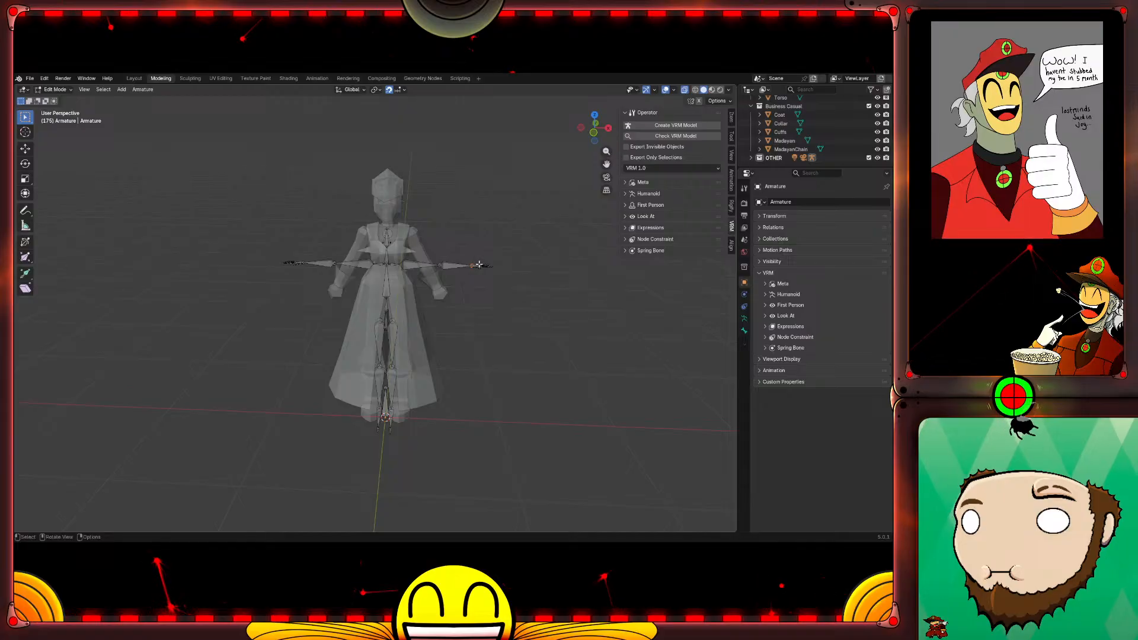
{"action": "key", "text": "g"}
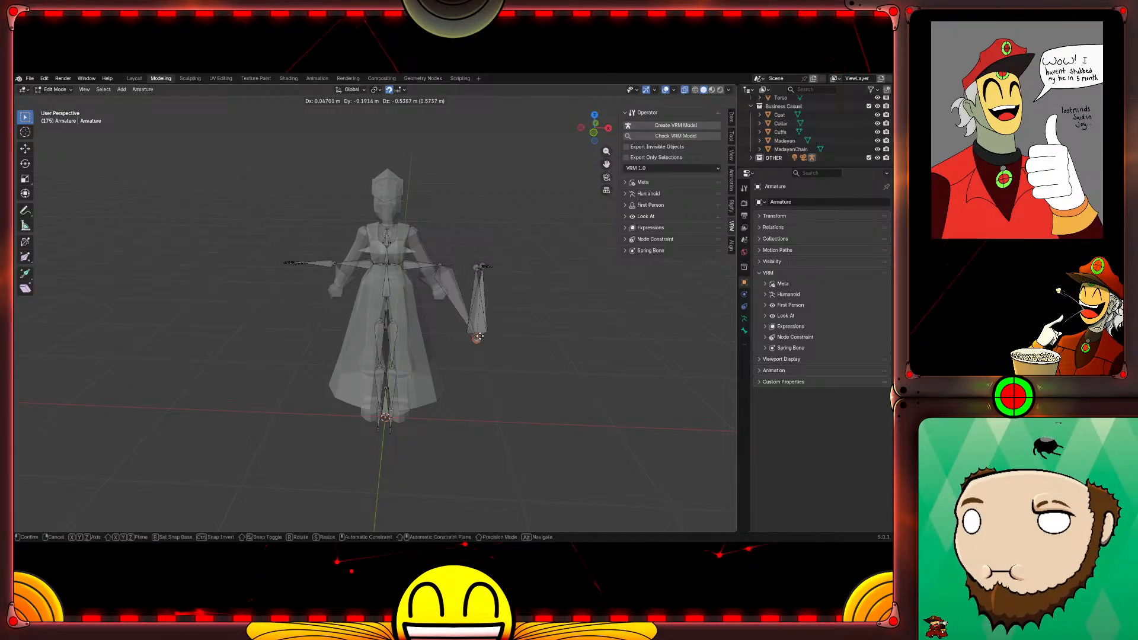
{"action": "left_click", "coordinate": [477, 318]}
{"action": "key", "text": "ctrl+z"}
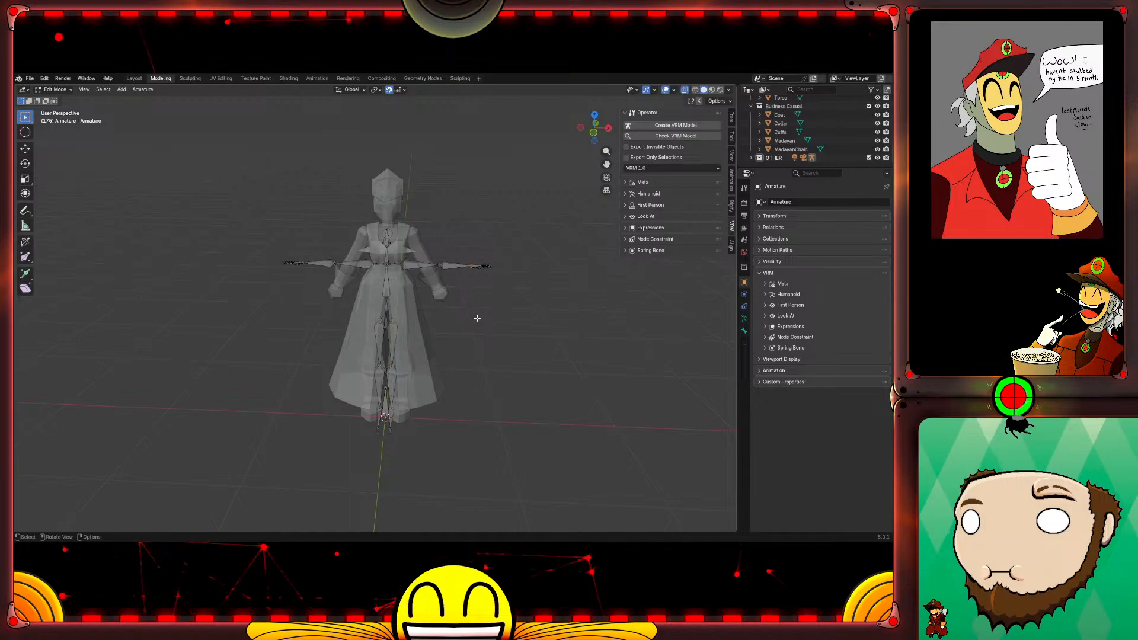
Step: Return to Object Mode and delete the VRM armature from the scene
{"action": "key", "text": "Tab"}
{"action": "key", "text": "Delete"}
{"action": "key", "text": "a"}
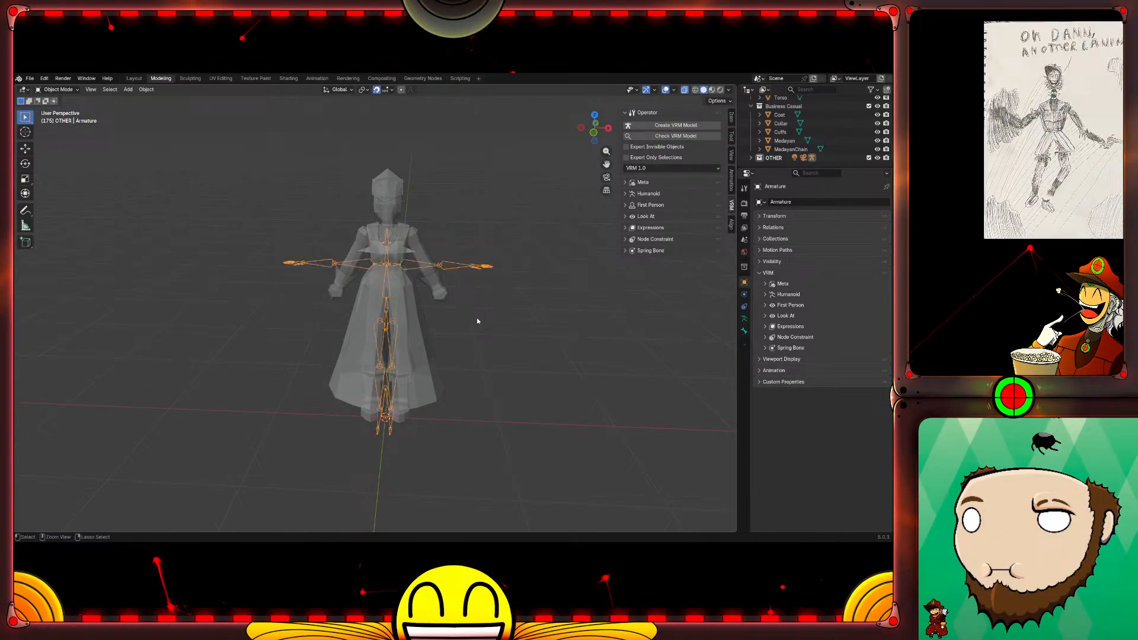
{"action": "left_click", "coordinate": [505, 211]}
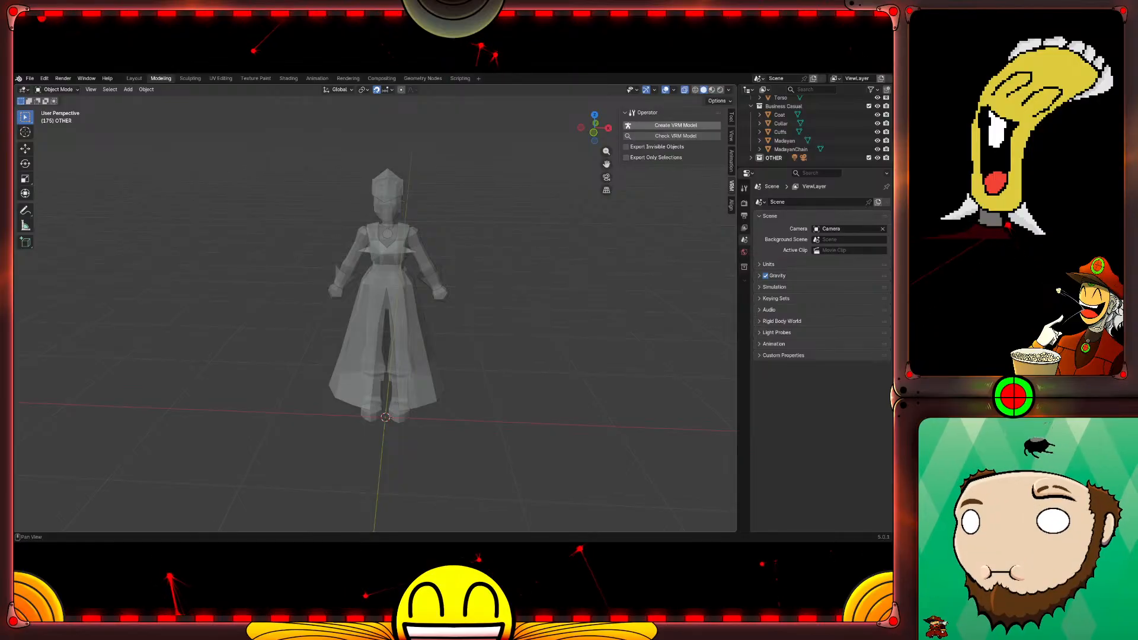
Step: Create a new VRM humanoid armature and scale it uniformly by about 1.259 in the front view to match the character's height
{"action": "left_click", "coordinate": [675, 125]}
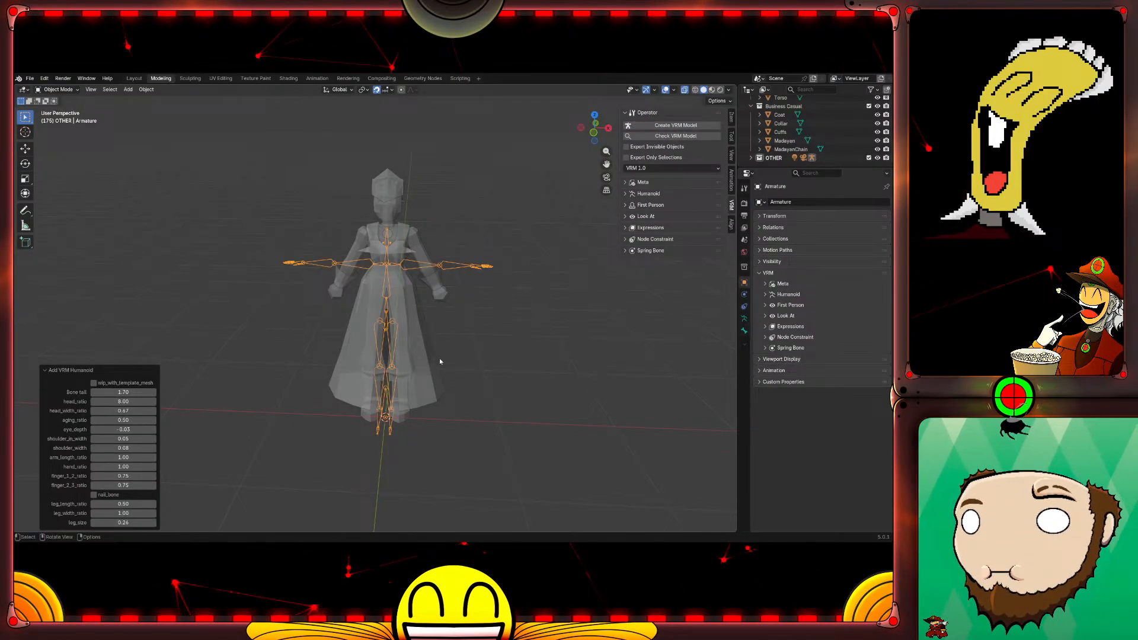
{"action": "scroll", "coordinate": [458, 342], "scroll_direction": "up", "scroll_amount": 2}
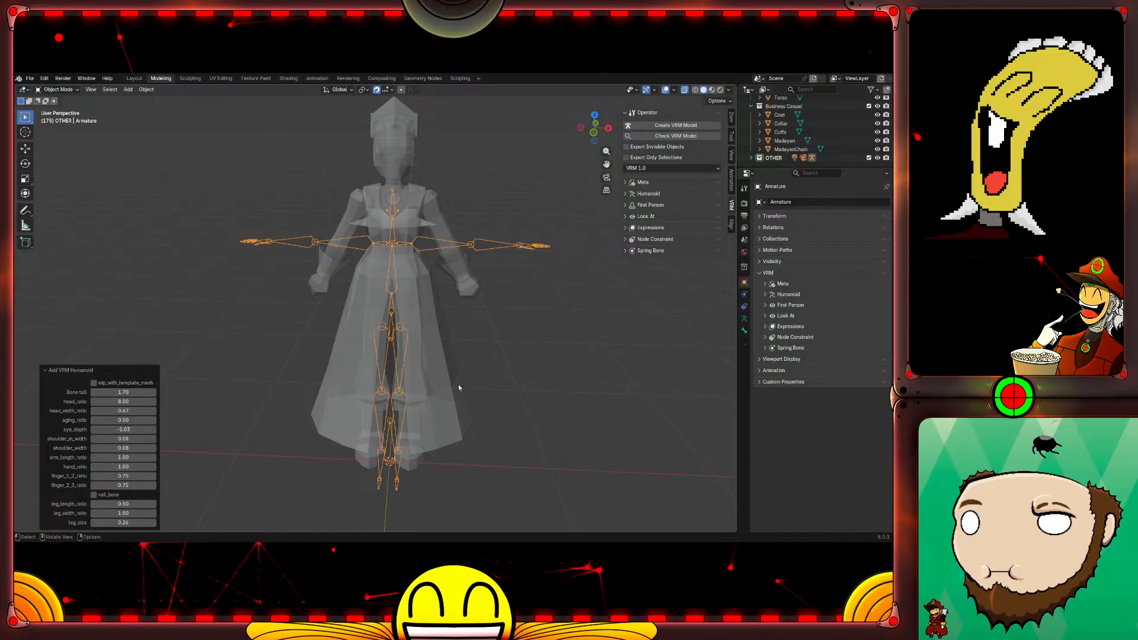
{"action": "middle_click_drag", "start_coordinate": [490, 378], "coordinate": [492, 360], "text": "shift"}
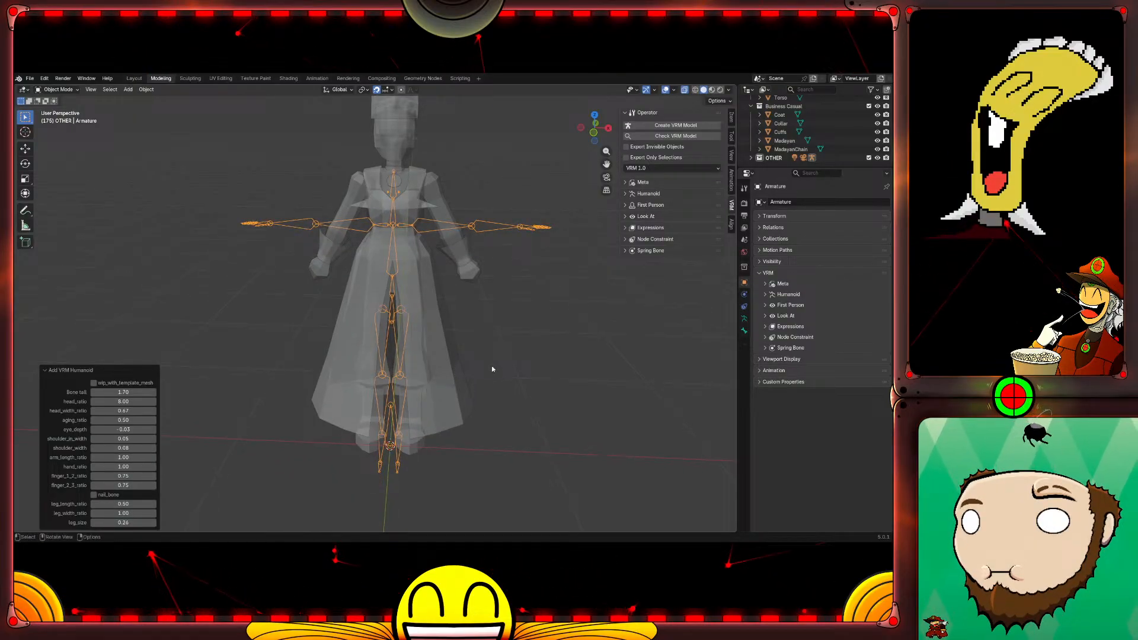
{"action": "key", "text": "KP_1"}
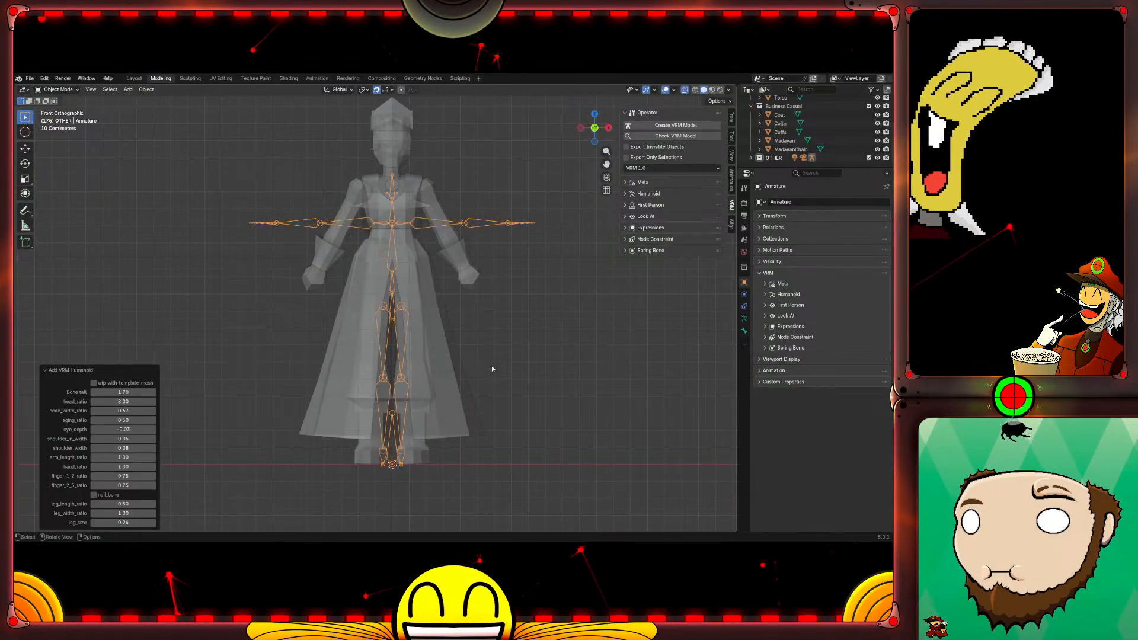
{"action": "key", "text": "s"}
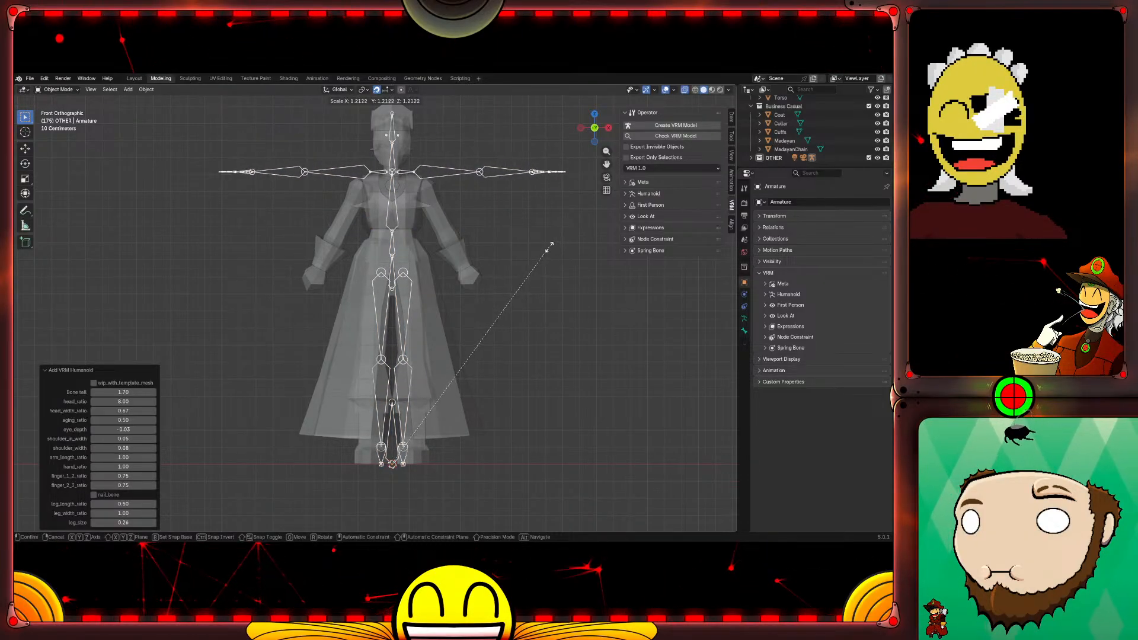
{"action": "left_click", "coordinate": [557, 235]}
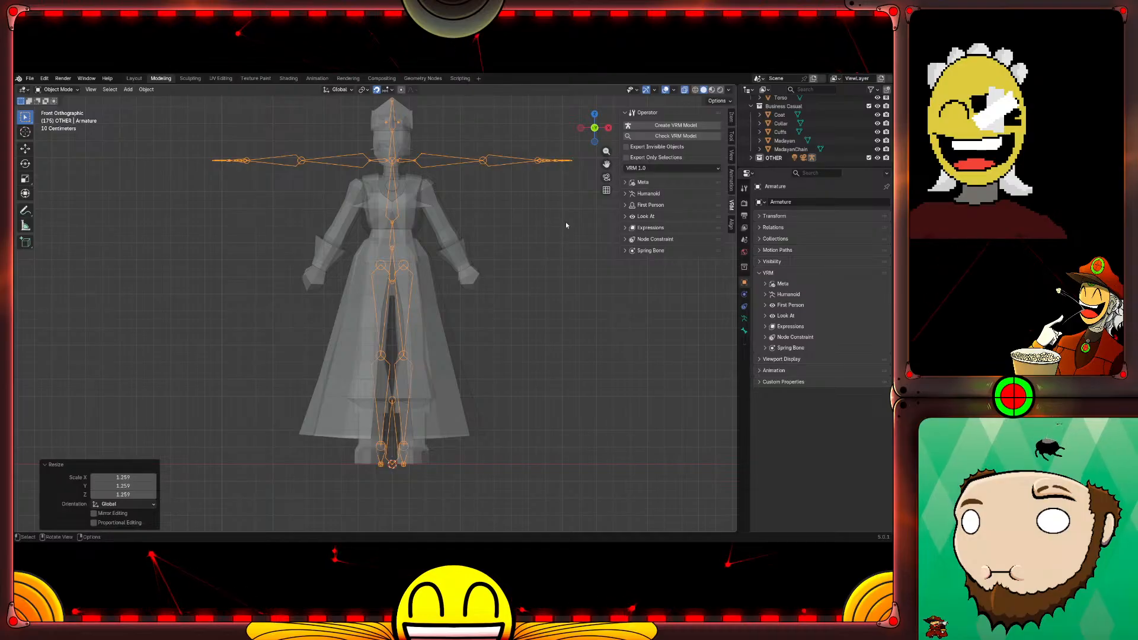
{"action": "middle_click_drag", "start_coordinate": [565, 227], "coordinate": [539, 273], "text": "shift"}
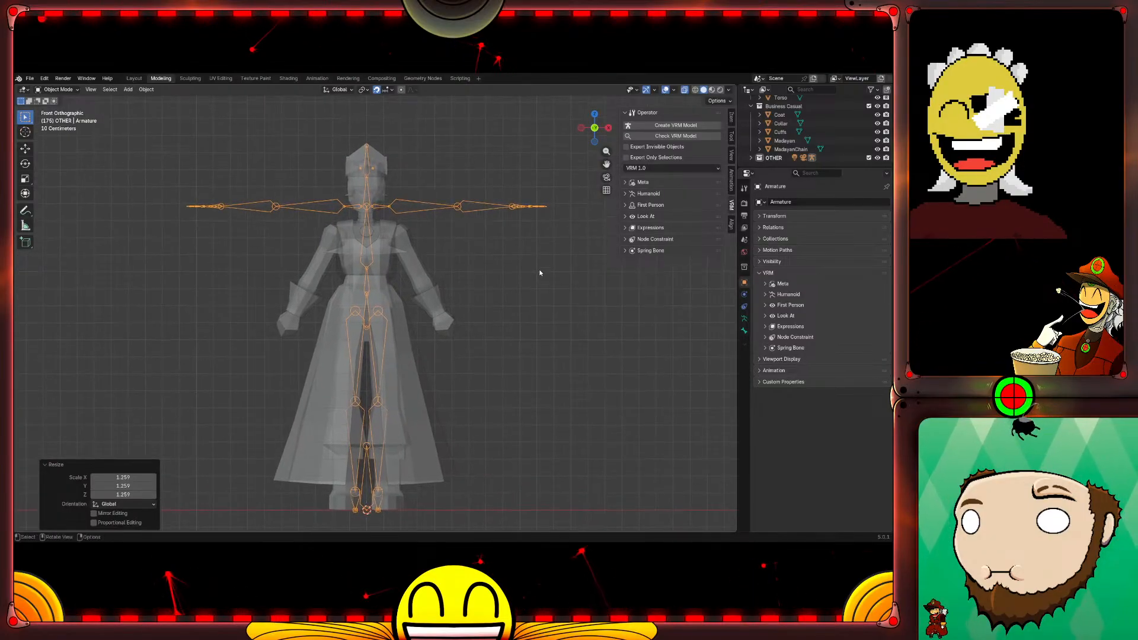
Step: Edit the armature and lower the joints at the base of the neck and shoulders about 0.162 m along Z
{"action": "left_click", "coordinate": [371, 209]}
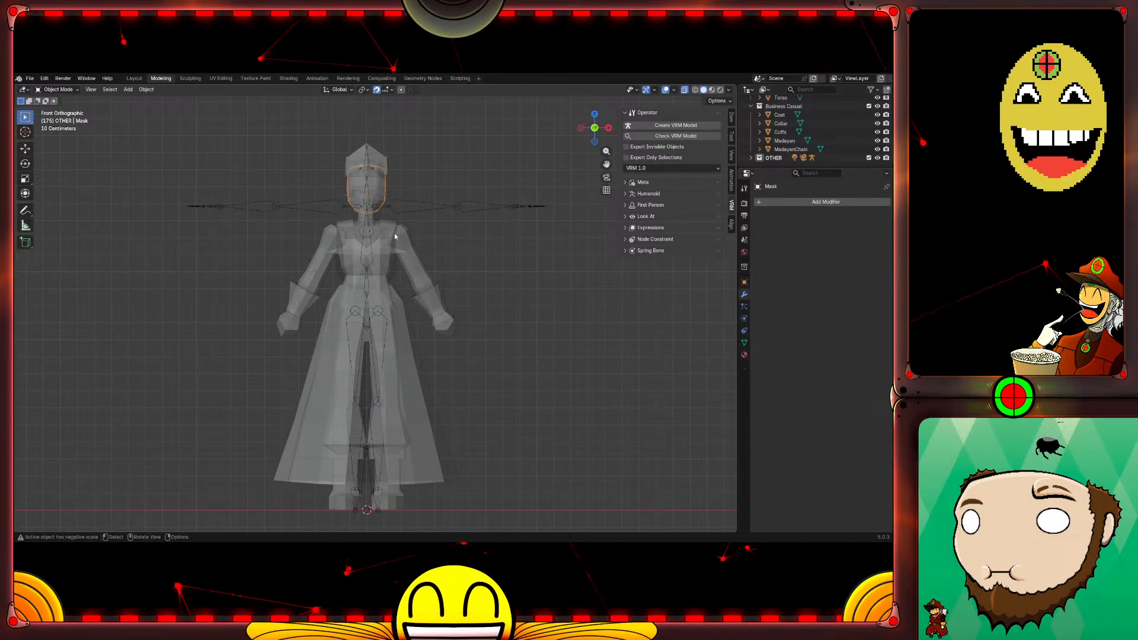
{"action": "left_click", "coordinate": [410, 207]}
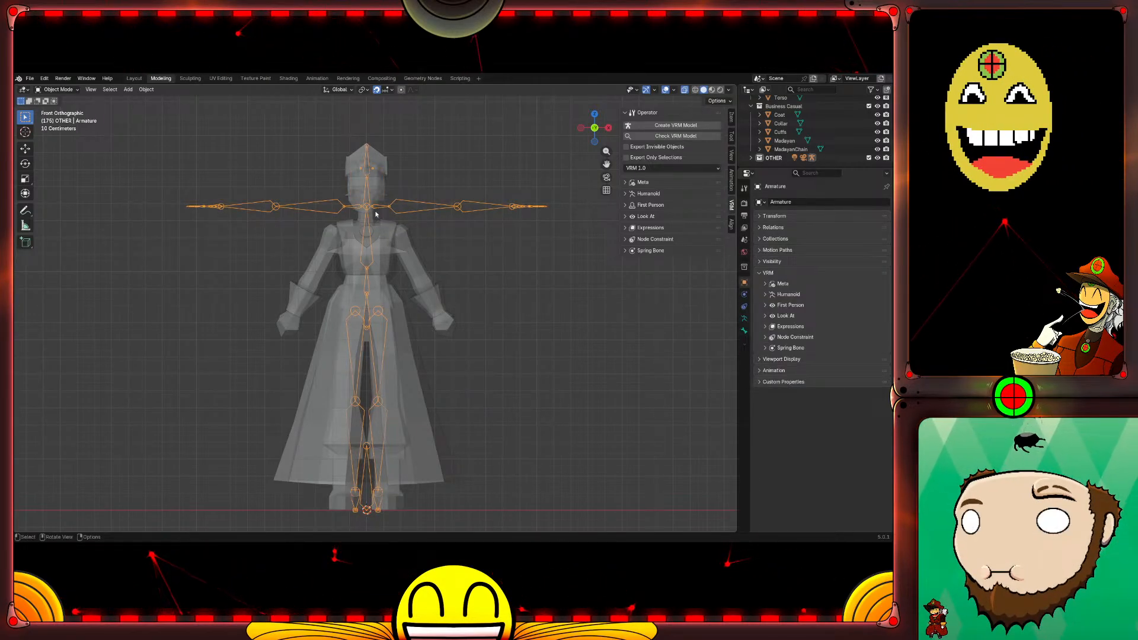
{"action": "key", "text": "Tab"}
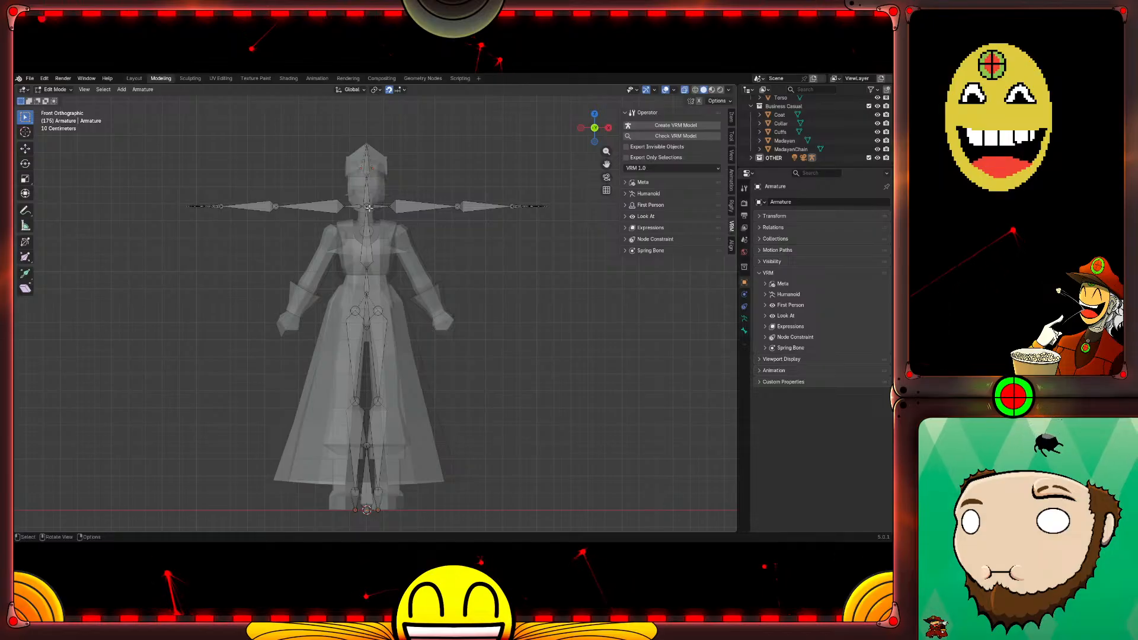
{"action": "left_click_drag", "start_coordinate": [358, 200], "coordinate": [380, 216]}
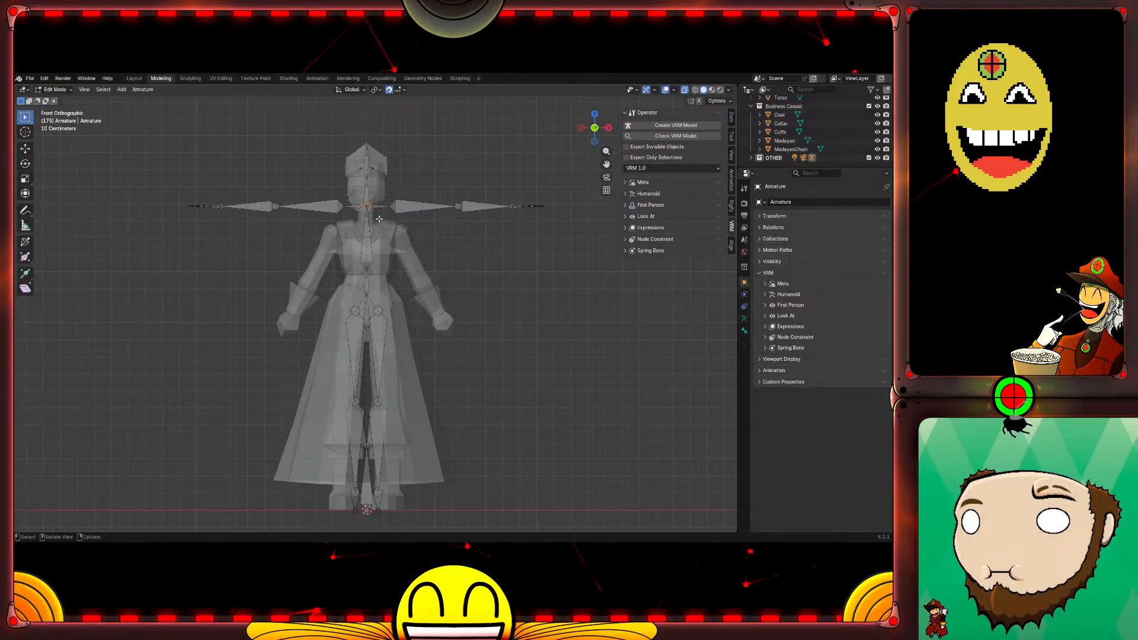
{"action": "key", "text": "g"}
{"action": "key", "text": "z"}
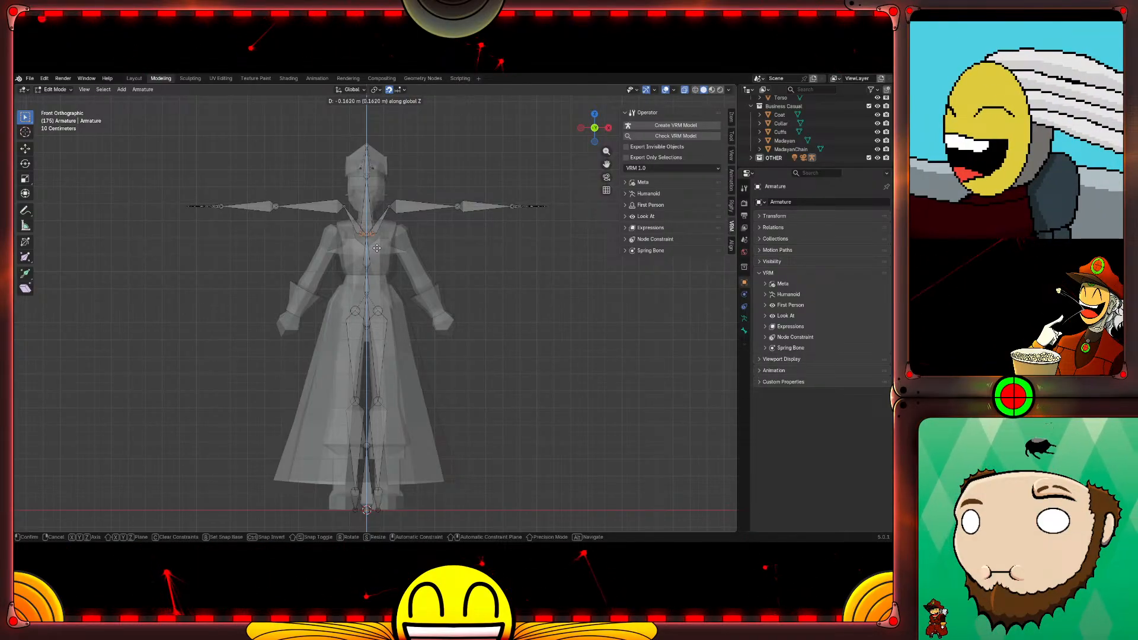
{"action": "left_click", "coordinate": [376, 247]}
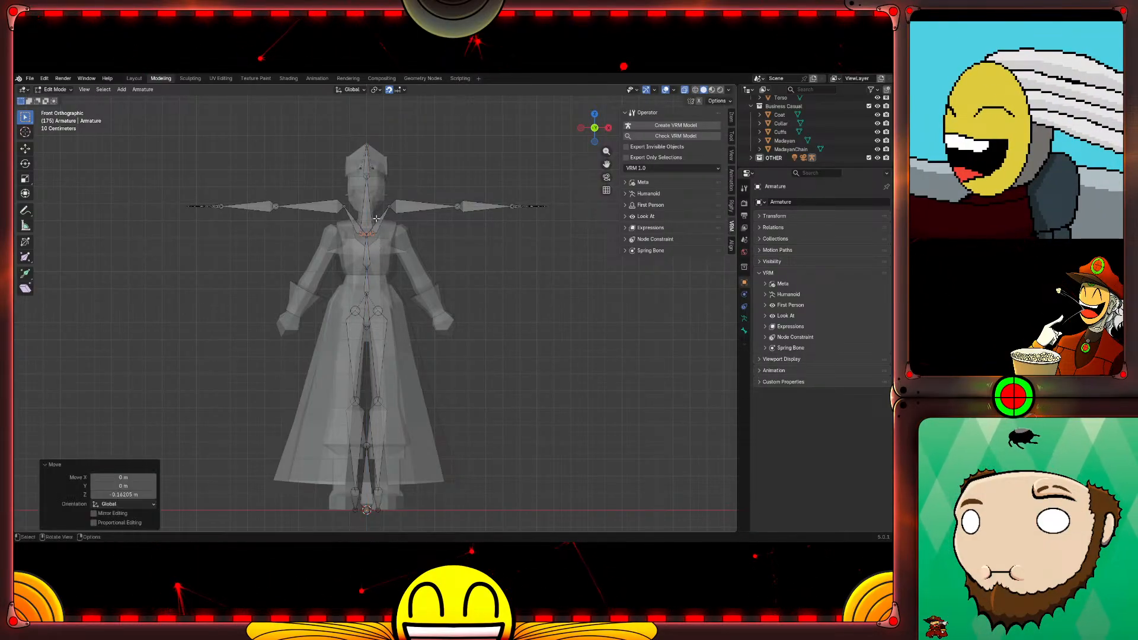
Step: Lower the joint at the base of the head bone about 0.18 m along Z and check it from the side
{"action": "left_click", "coordinate": [367, 176]}
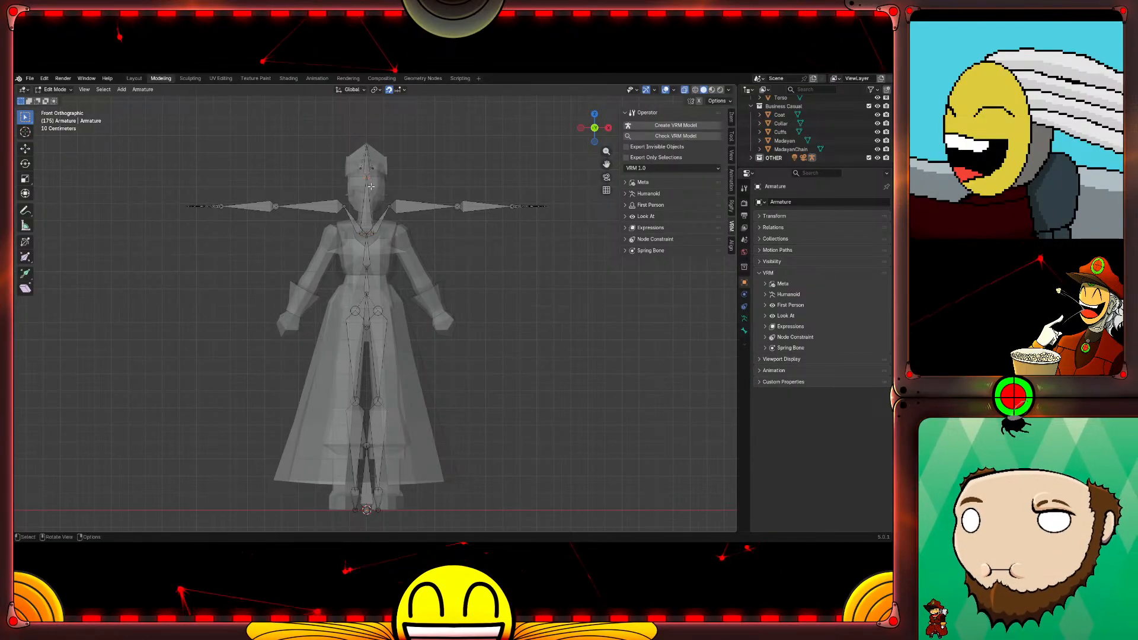
{"action": "key", "text": "g"}
{"action": "key", "text": "z"}
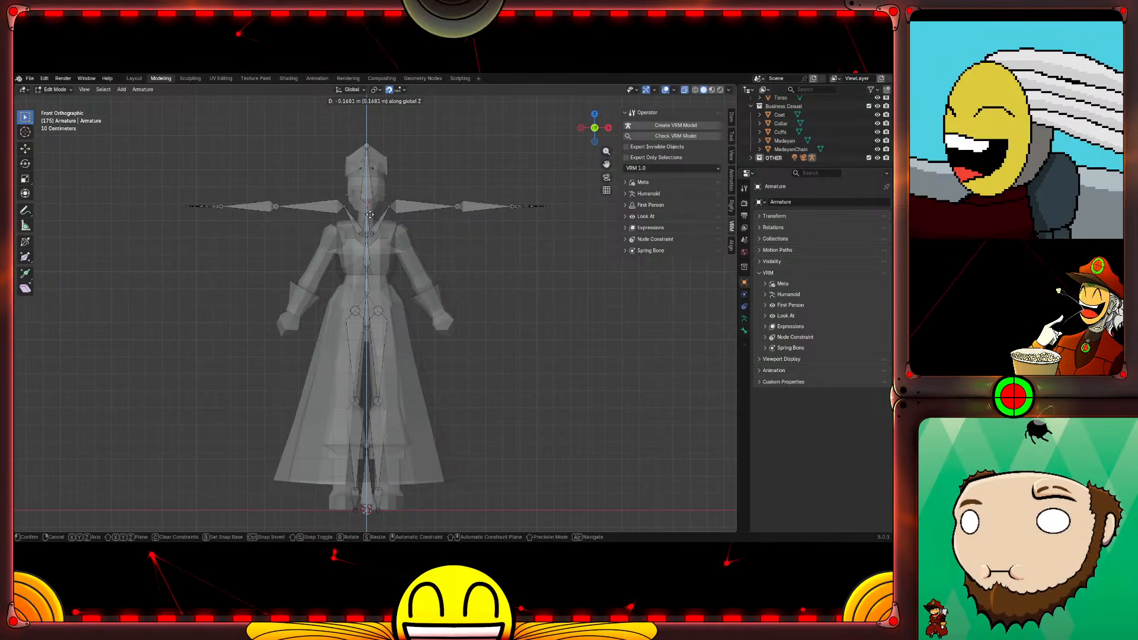
{"action": "left_click", "coordinate": [369, 217]}
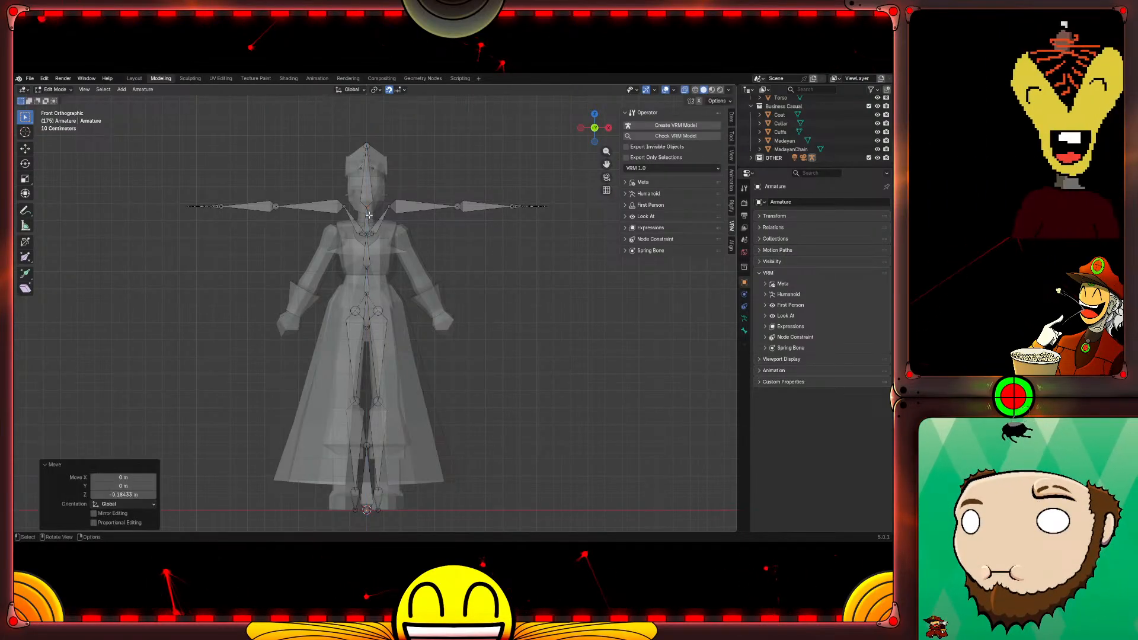
{"action": "key", "text": "KP_3"}
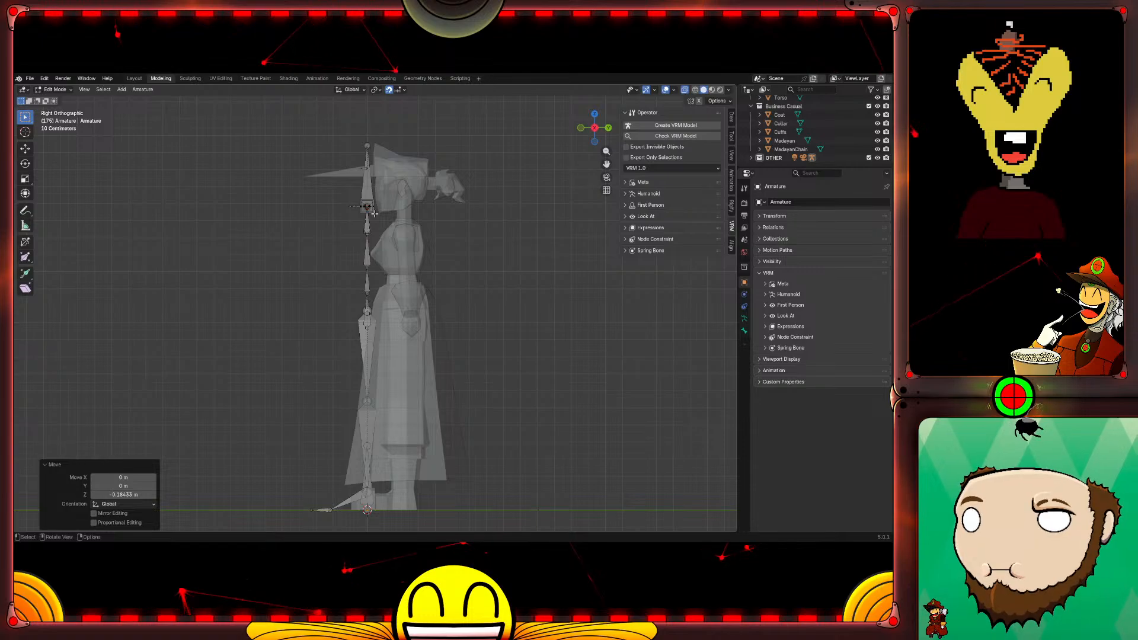
{"action": "key", "text": "KP_1"}
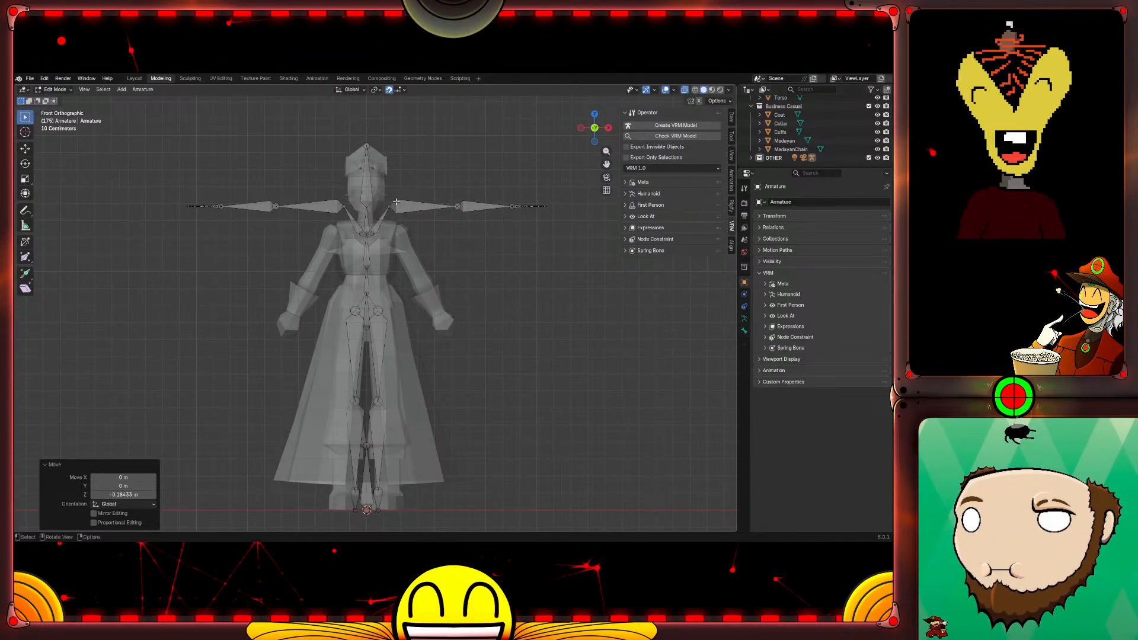
Step: Lower the outer joints of shoulder.L and shoulder.R together about 0.16 m along Z to the character's shoulder height
{"action": "left_click", "coordinate": [383, 227]}
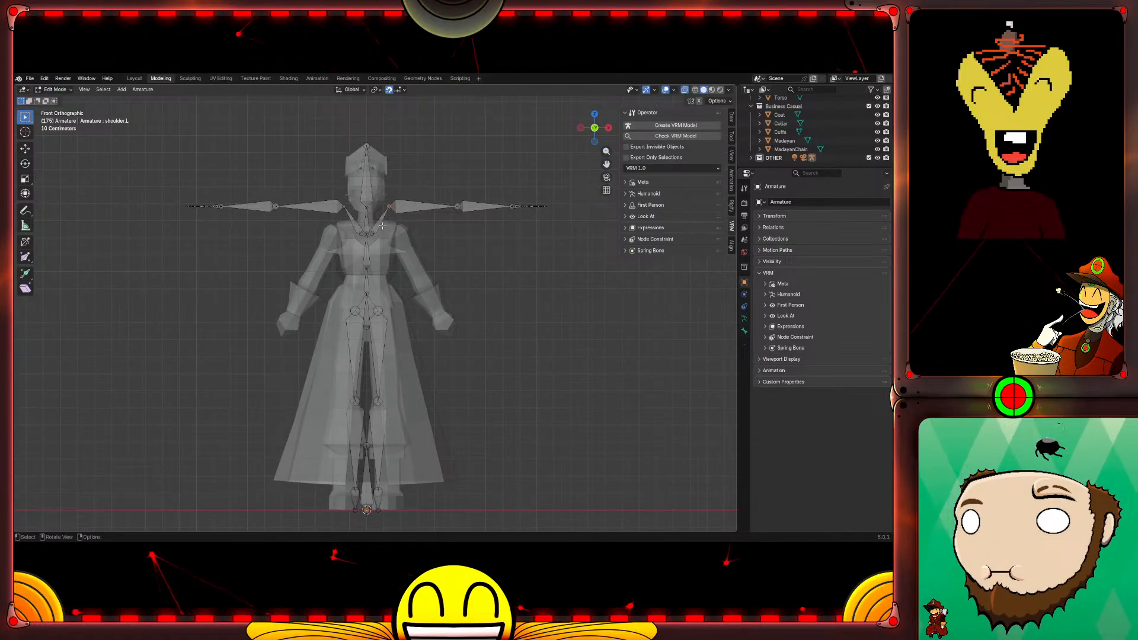
{"action": "left_click", "coordinate": [347, 208], "text": "shift"}
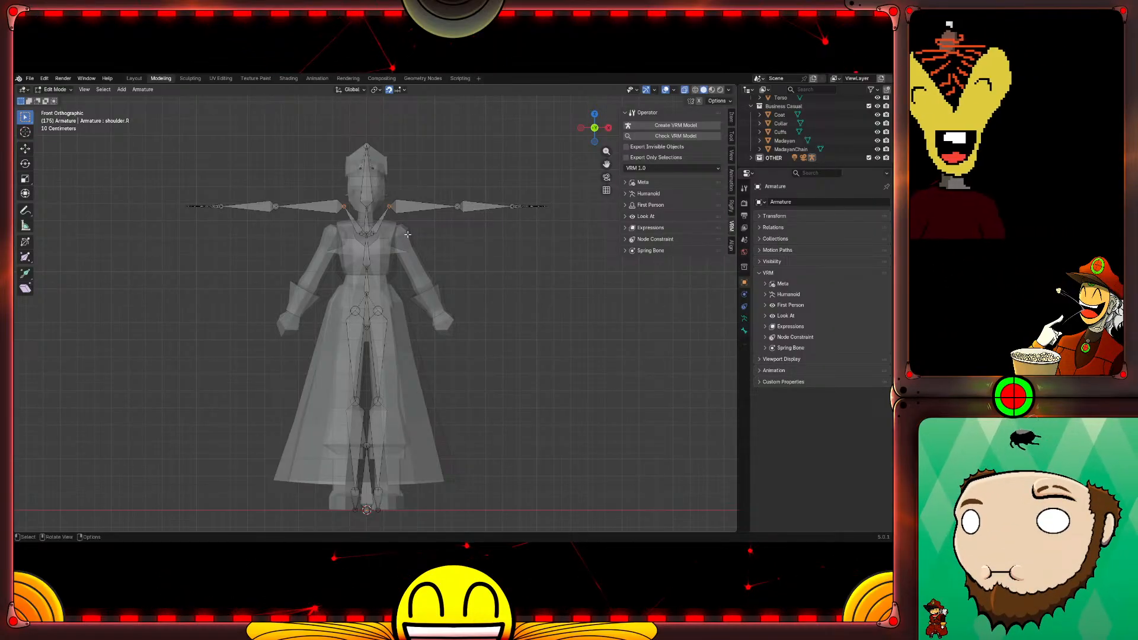
{"action": "key", "text": "g"}
{"action": "key", "text": "z"}
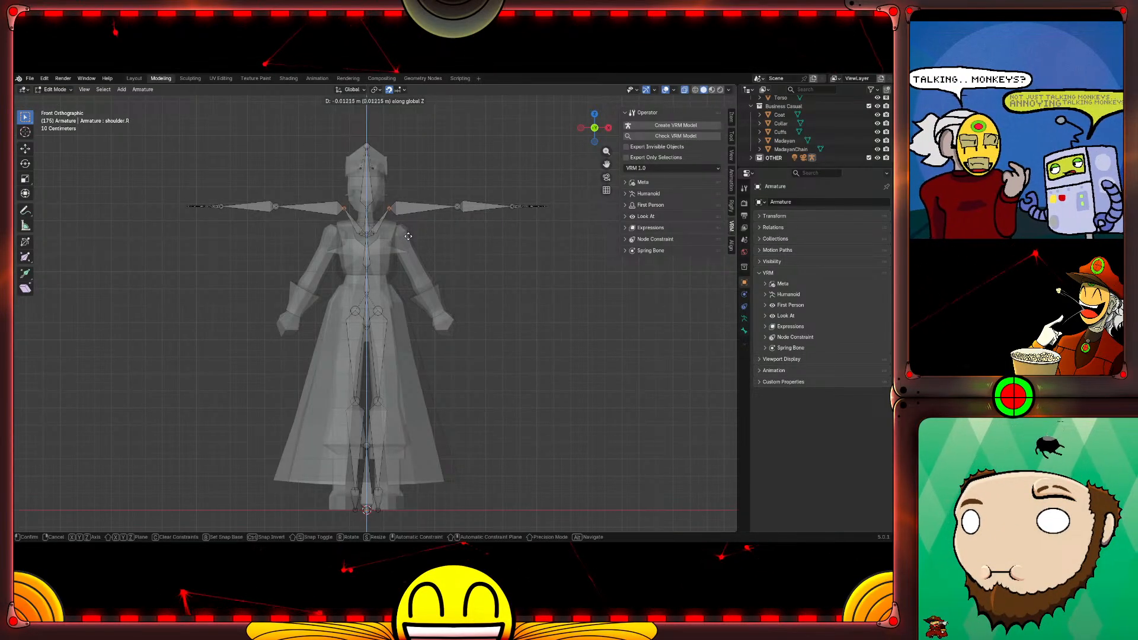
{"action": "left_click", "coordinate": [392, 237]}
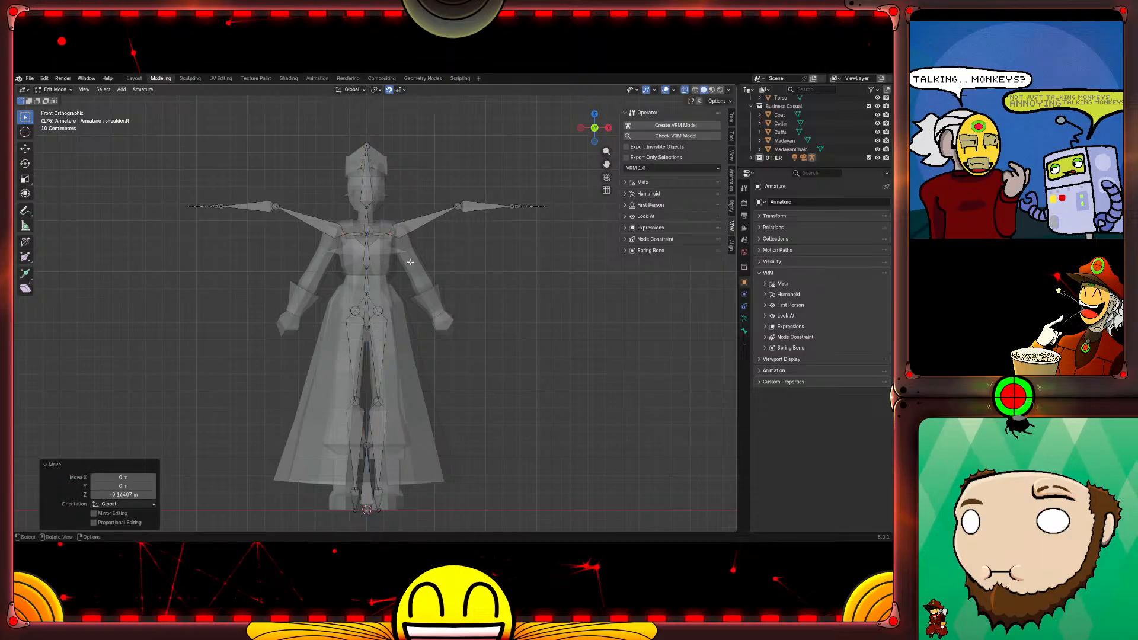
Step: Spread the outer joints of shoulder.L and shoulder.R outward along X to the character's shoulders, with the right one moved about 0.053 m
{"action": "left_click", "coordinate": [397, 238]}
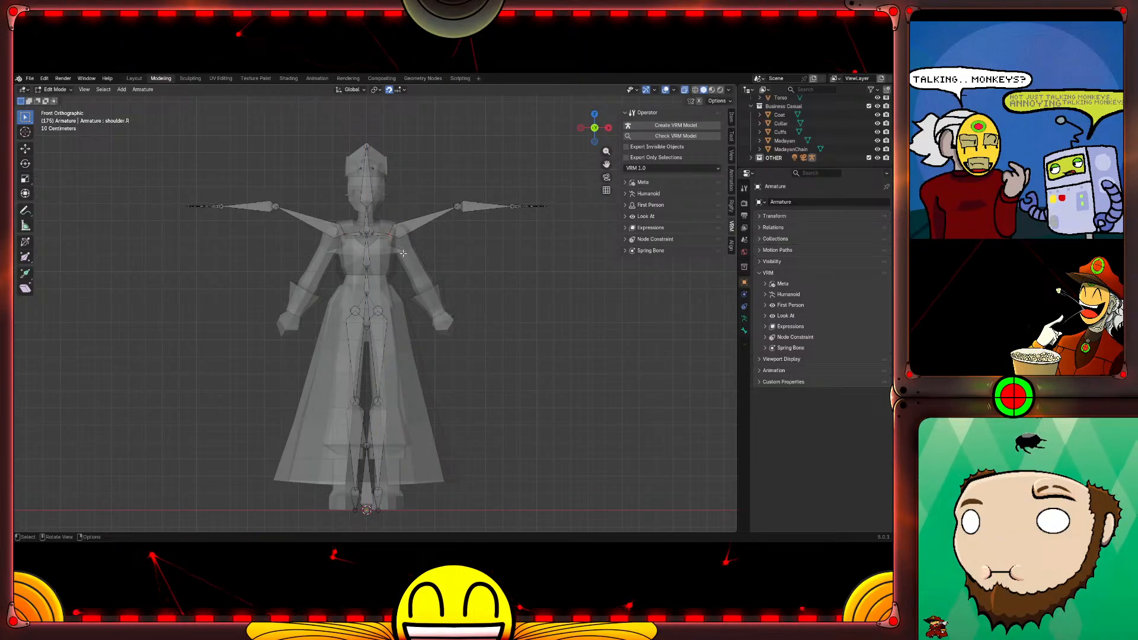
{"action": "key", "text": "g"}
{"action": "key", "text": "x"}
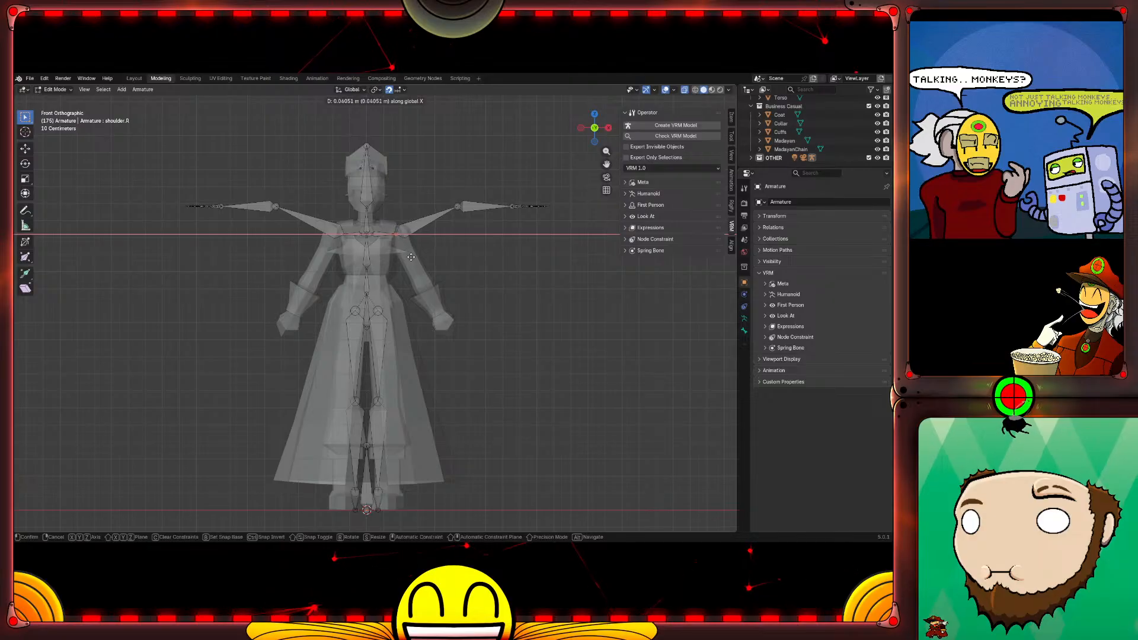
{"action": "left_click", "coordinate": [411, 258]}
{"action": "key", "text": "g"}
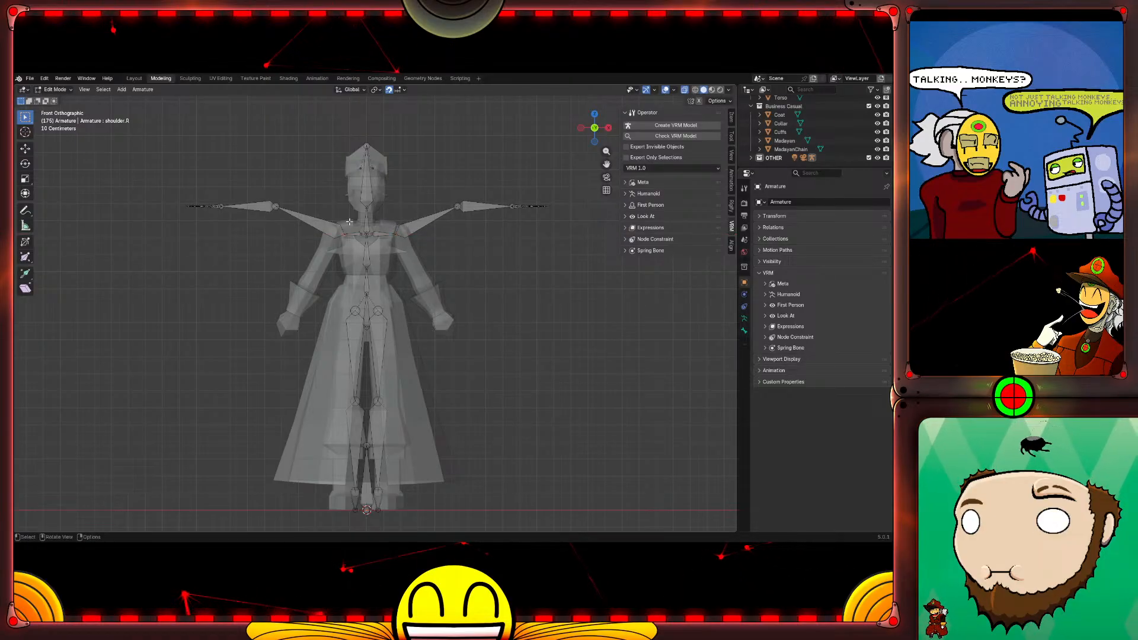
{"action": "key", "text": "x"}
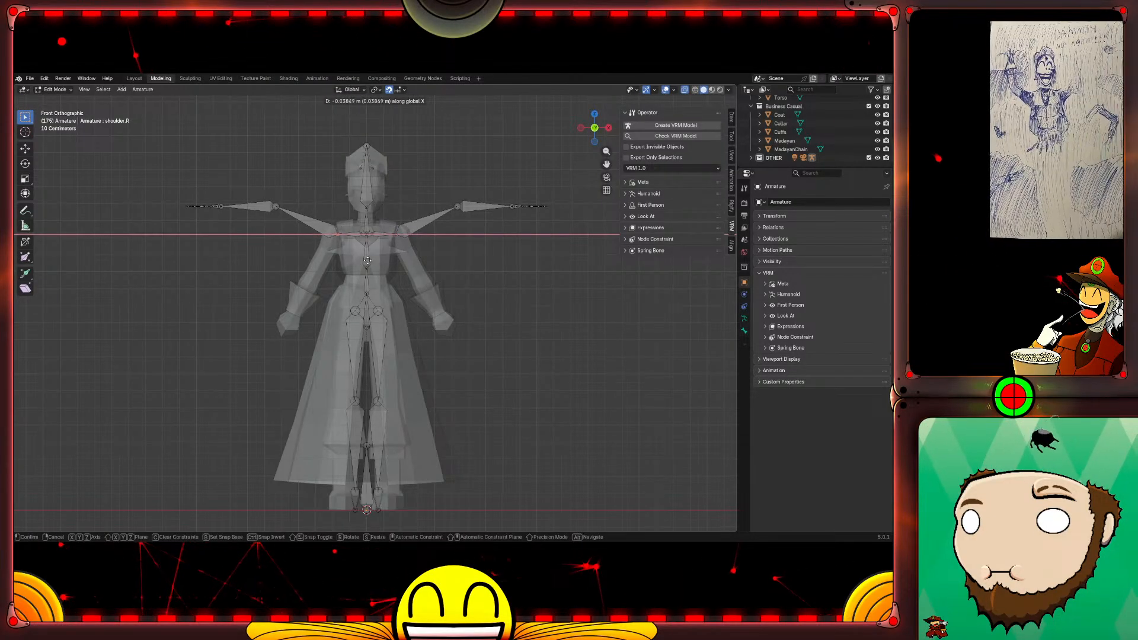
{"action": "left_click", "coordinate": [402, 243]}
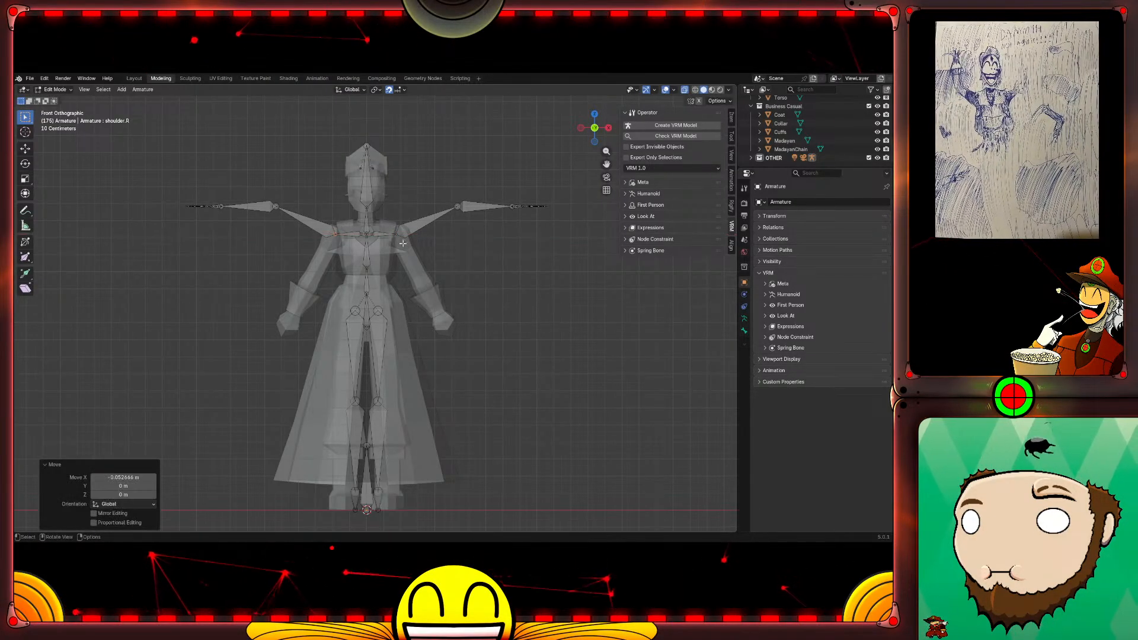
Step: Try to lower the elbow joint of upper_arm.L on its own about 0.075 m along Z
{"action": "left_click", "coordinate": [458, 205]}
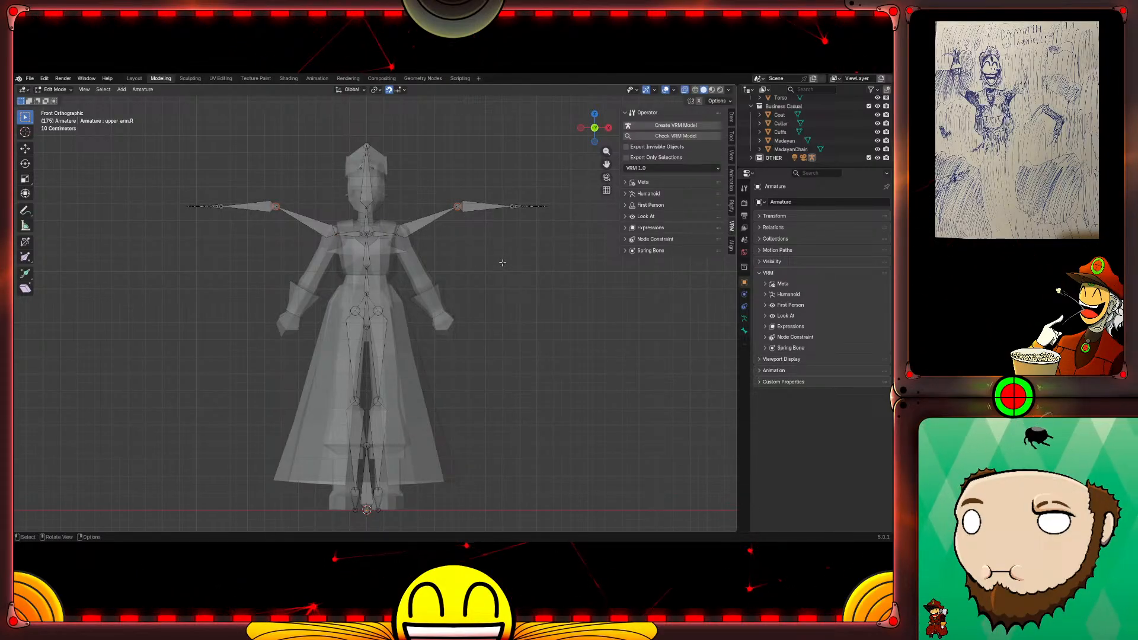
{"action": "key", "text": "g"}
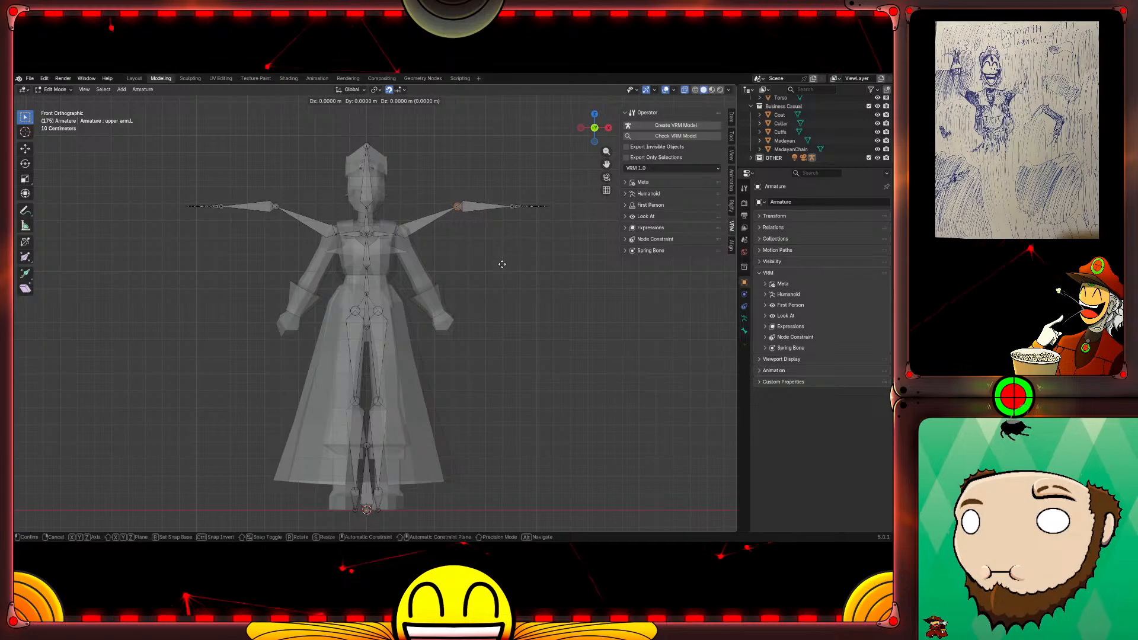
{"action": "key", "text": "z"}
{"action": "left_click", "coordinate": [502, 275]}
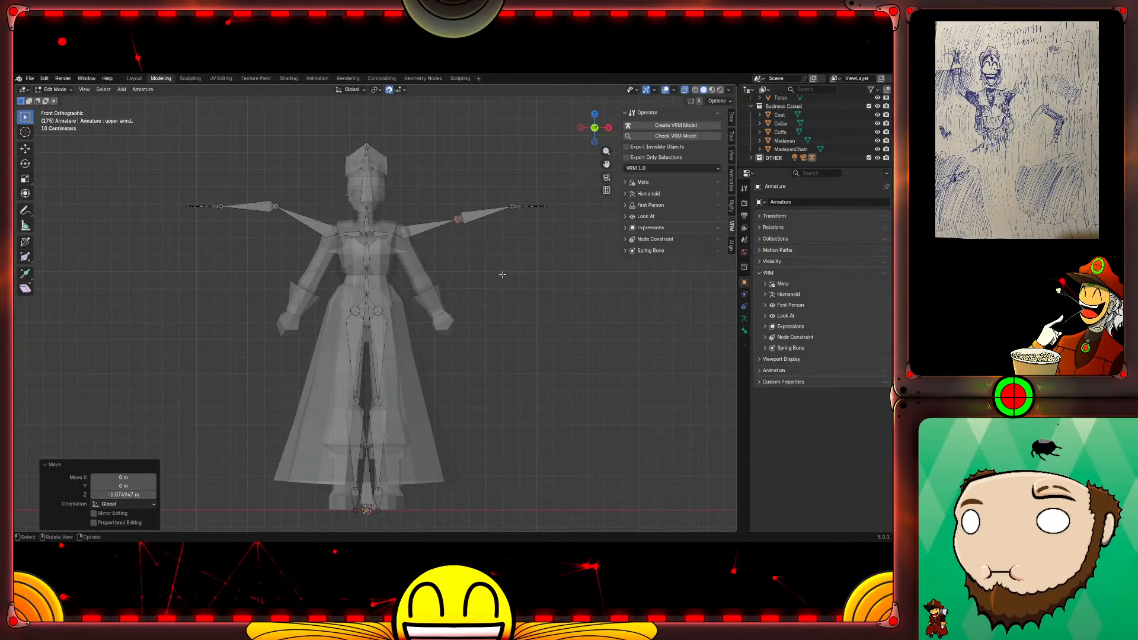
{"action": "key", "text": "ctrl+z"}
Step: Lower the elbow joints of upper_arm.L and upper_arm.R together about 0.377 m along Z to the character's elbow height
{"action": "left_click", "coordinate": [275, 206], "text": "shift"}
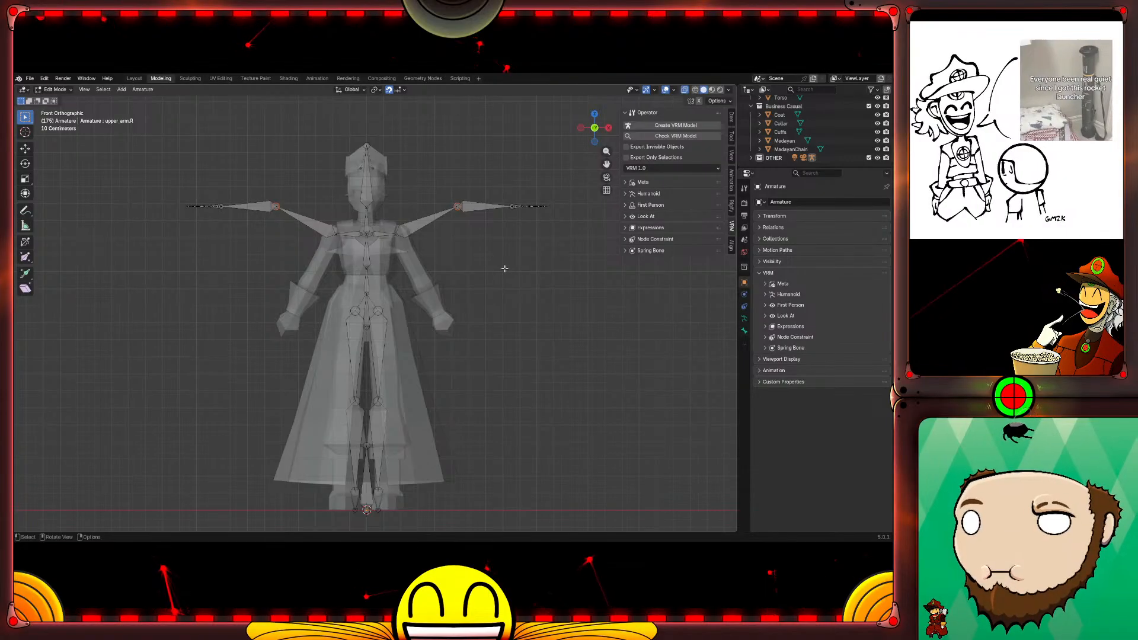
{"action": "key", "text": "g"}
{"action": "key", "text": "z"}
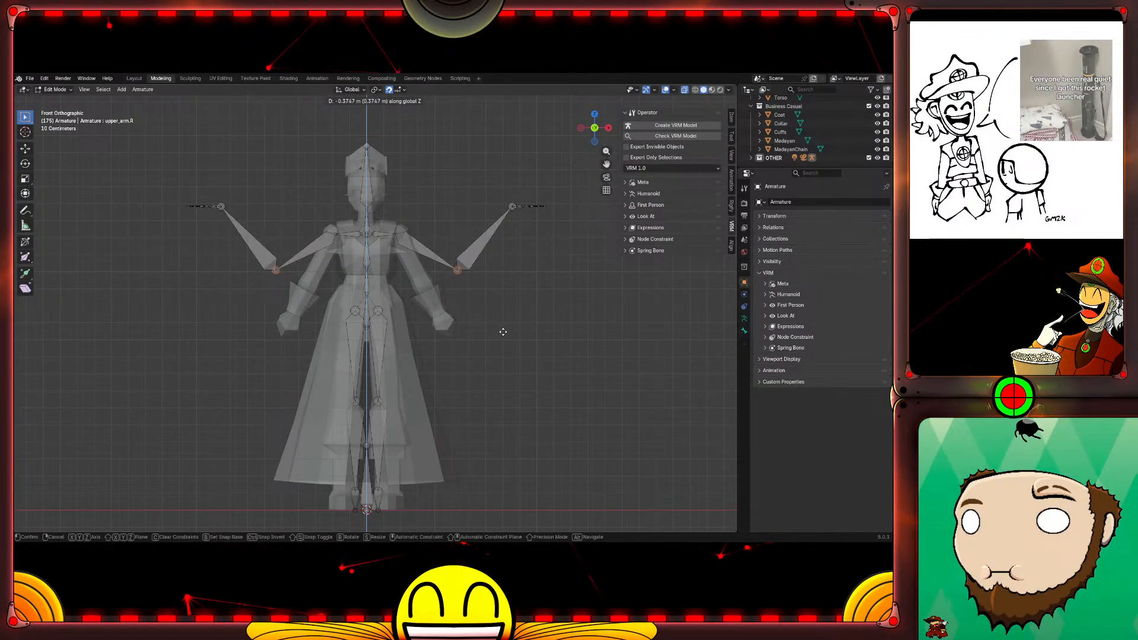
{"action": "left_click", "coordinate": [502, 331]}
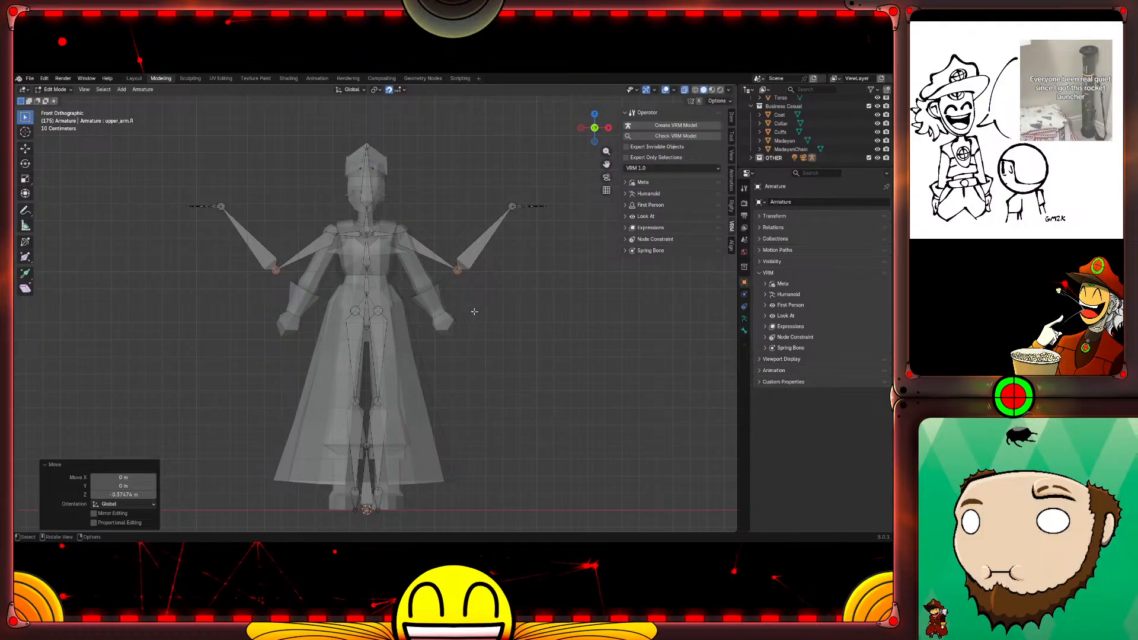
Step: Move each elbow joint inward along X by about 0.235 m so that both sit inside the character's arms
{"action": "left_click", "coordinate": [457, 271]}
{"action": "key", "text": "g"}
{"action": "key", "text": "x"}
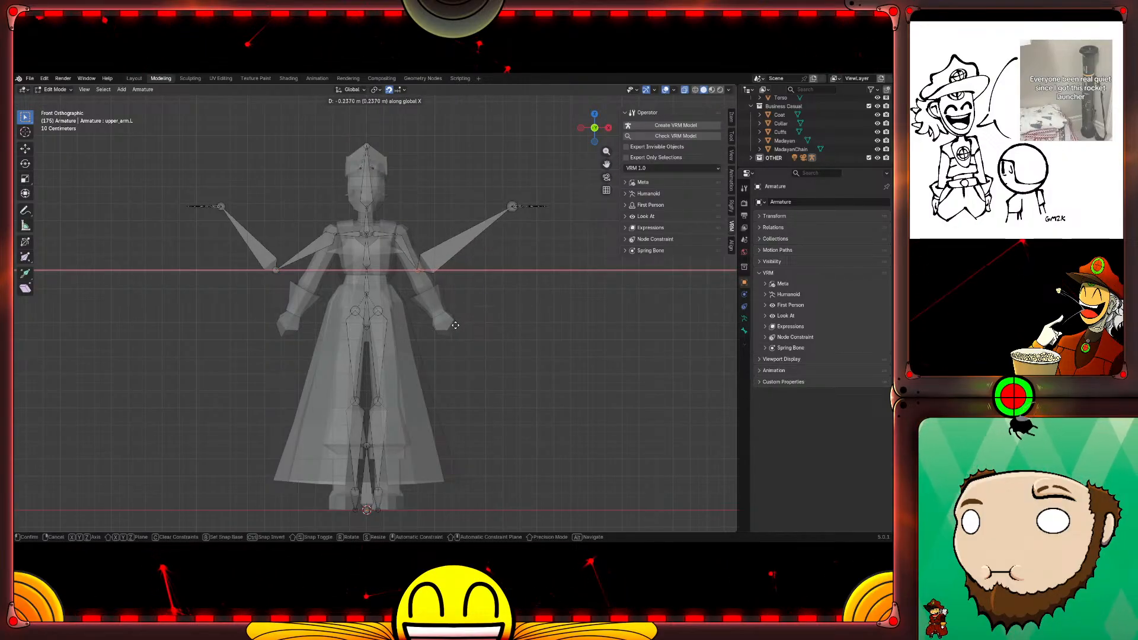
{"action": "left_click", "coordinate": [455, 325]}
{"action": "left_click", "coordinate": [275, 270]}
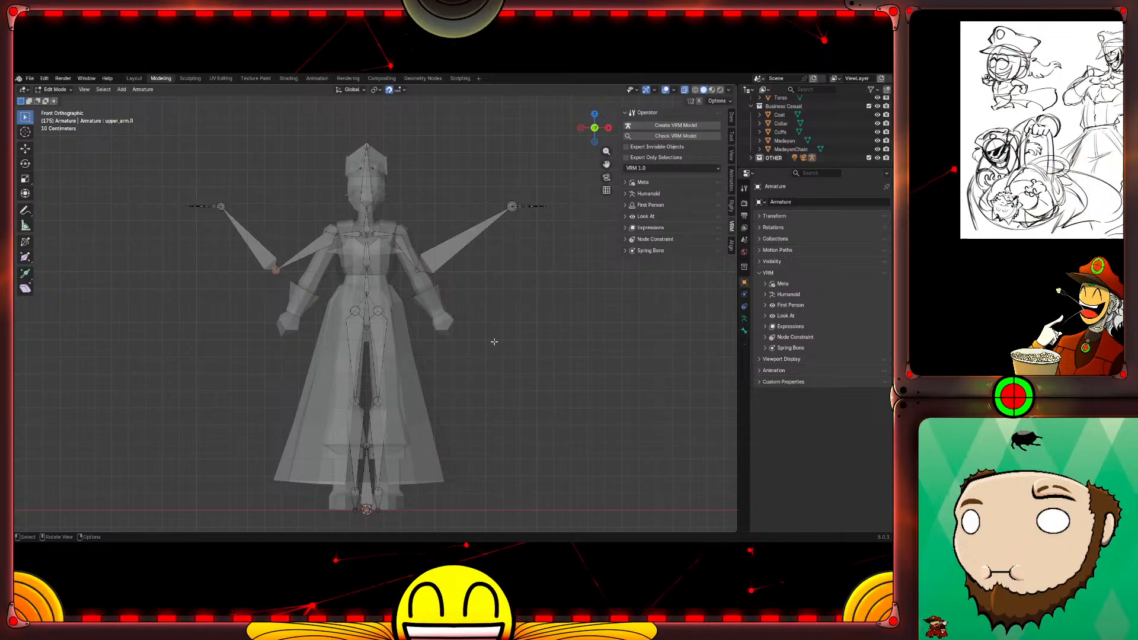
{"action": "key", "text": "g"}
{"action": "key", "text": "x"}
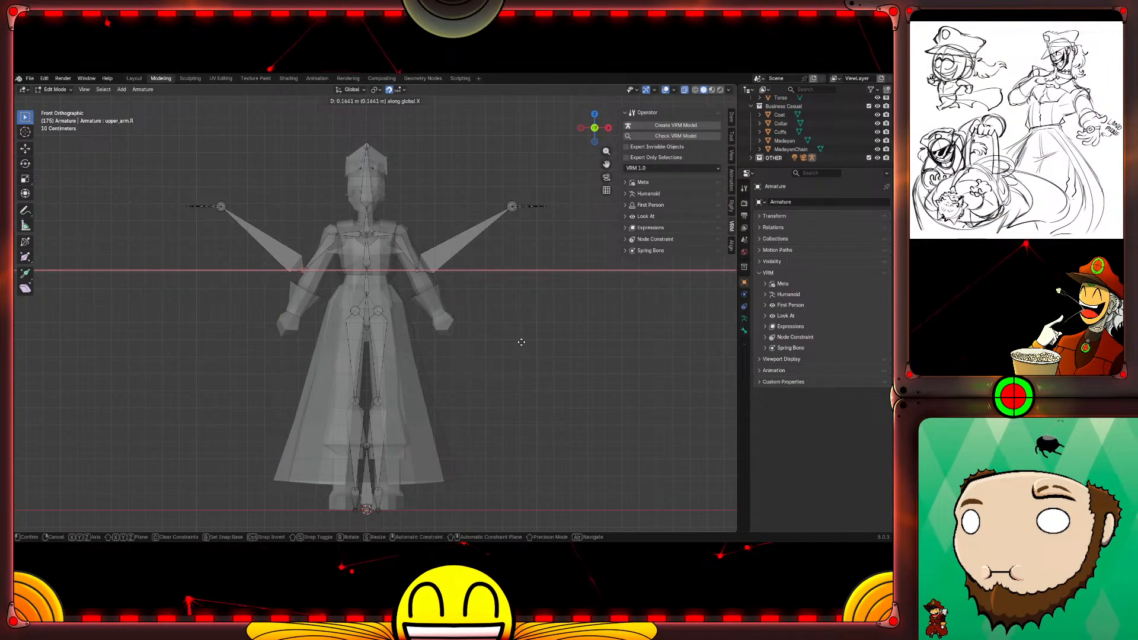
{"action": "left_click", "coordinate": [530, 346]}
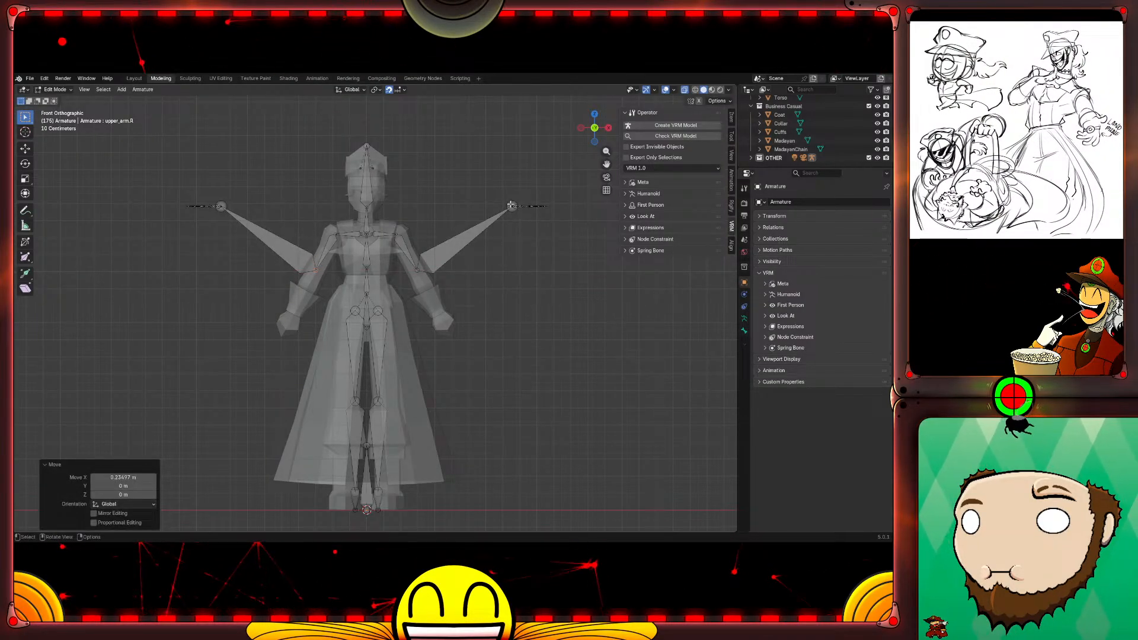
Step: Move each wrist joint with its finger bones to the wrists: left about -0.433 m X and -0.628 m Z, right 0.446 m X and -0.606 m Z
{"action": "left_click", "coordinate": [511, 204]}
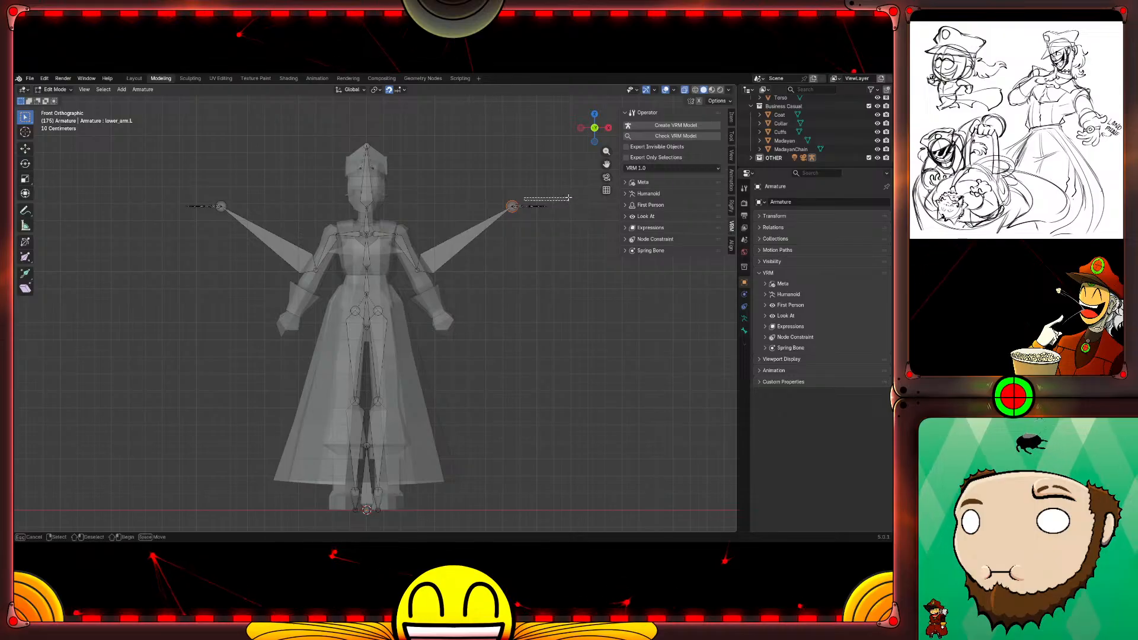
{"action": "left_click_drag", "start_coordinate": [568, 197], "coordinate": [568, 199]}
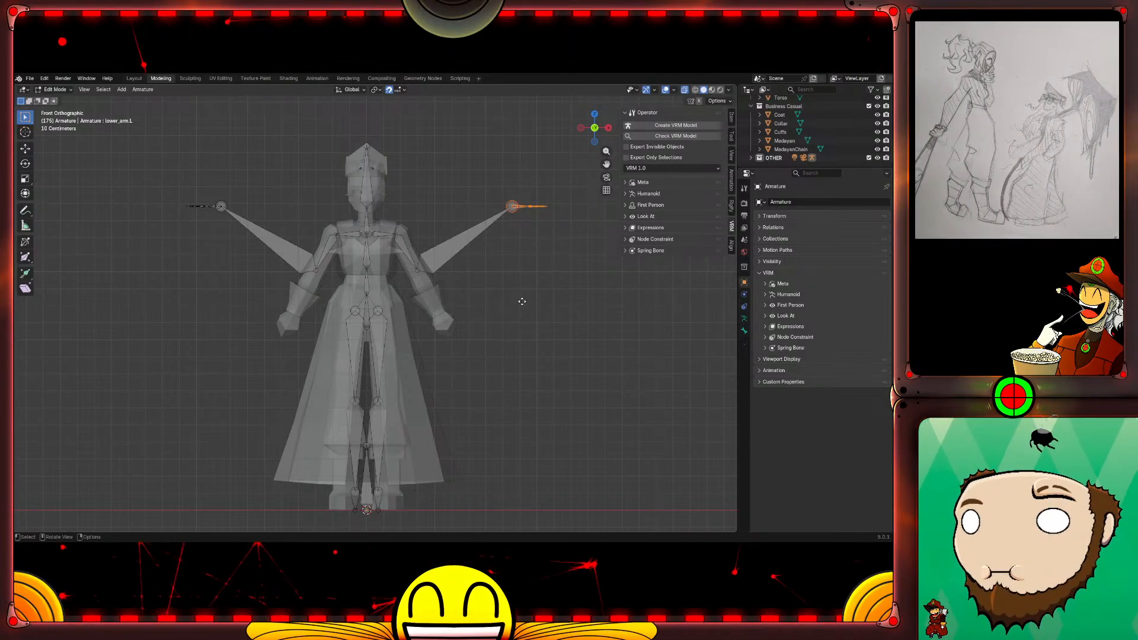
{"action": "key", "text": "g"}
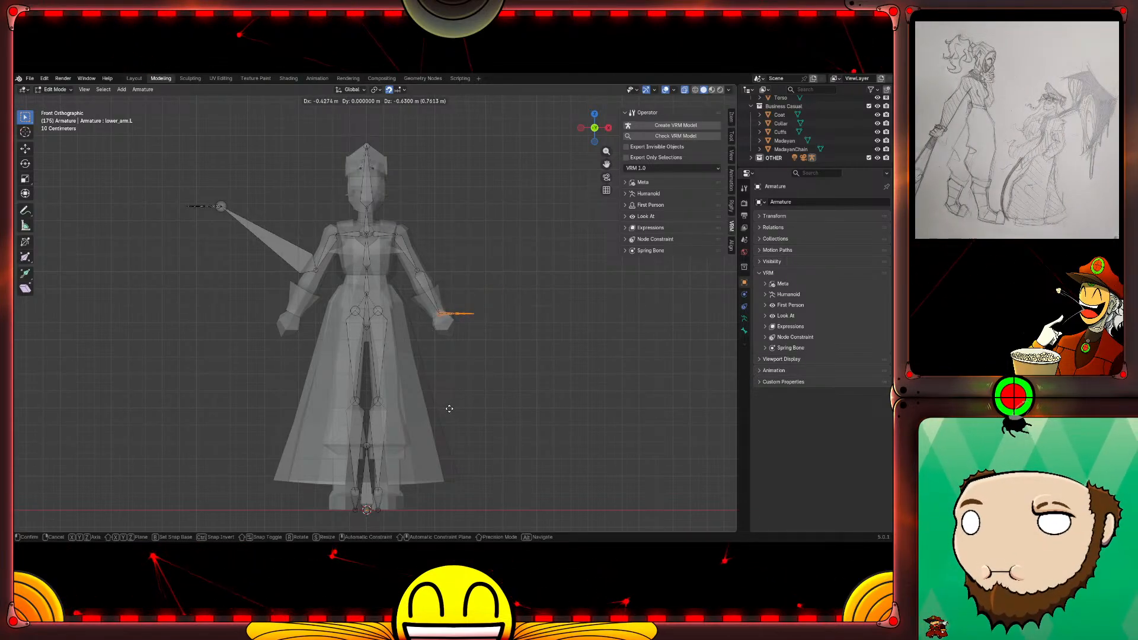
{"action": "left_click", "coordinate": [448, 408]}
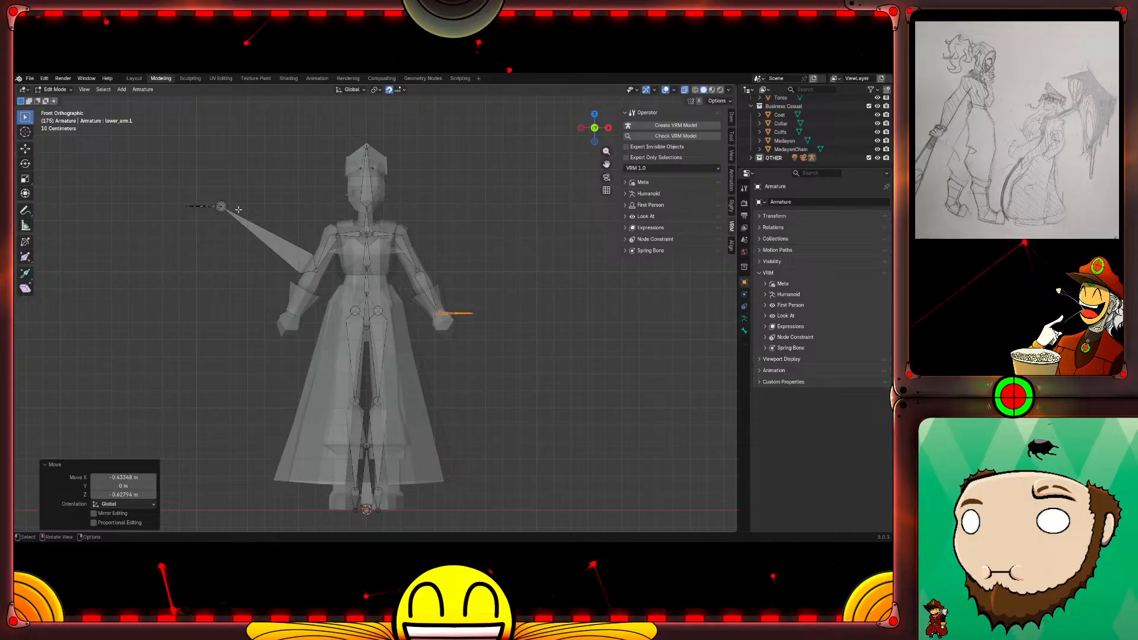
{"action": "left_click", "coordinate": [219, 207]}
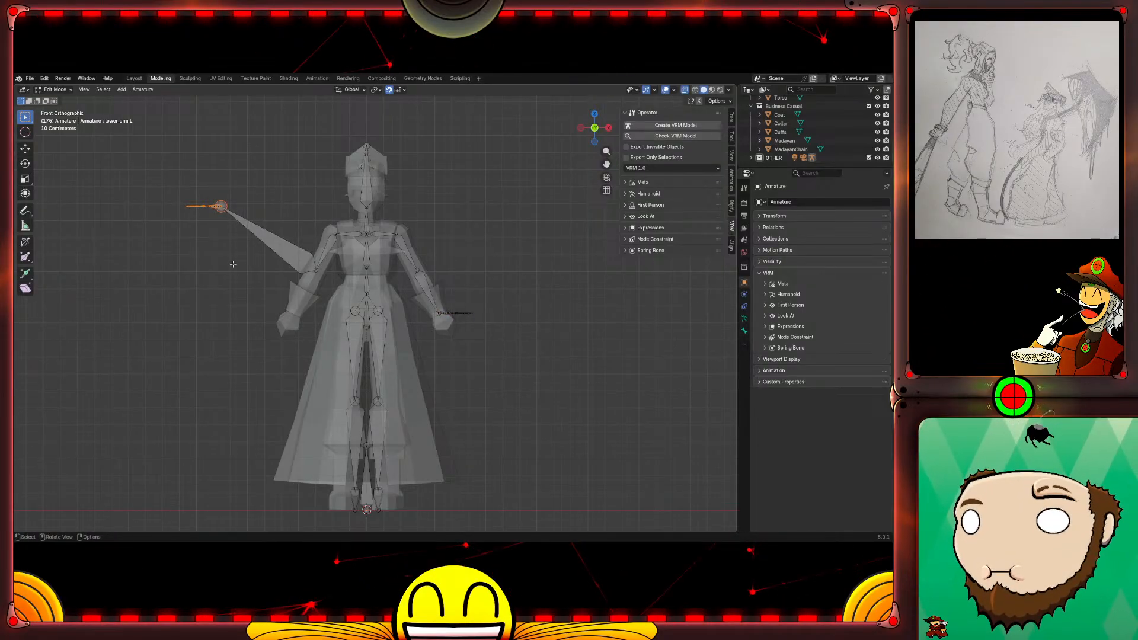
{"action": "key", "text": "g"}
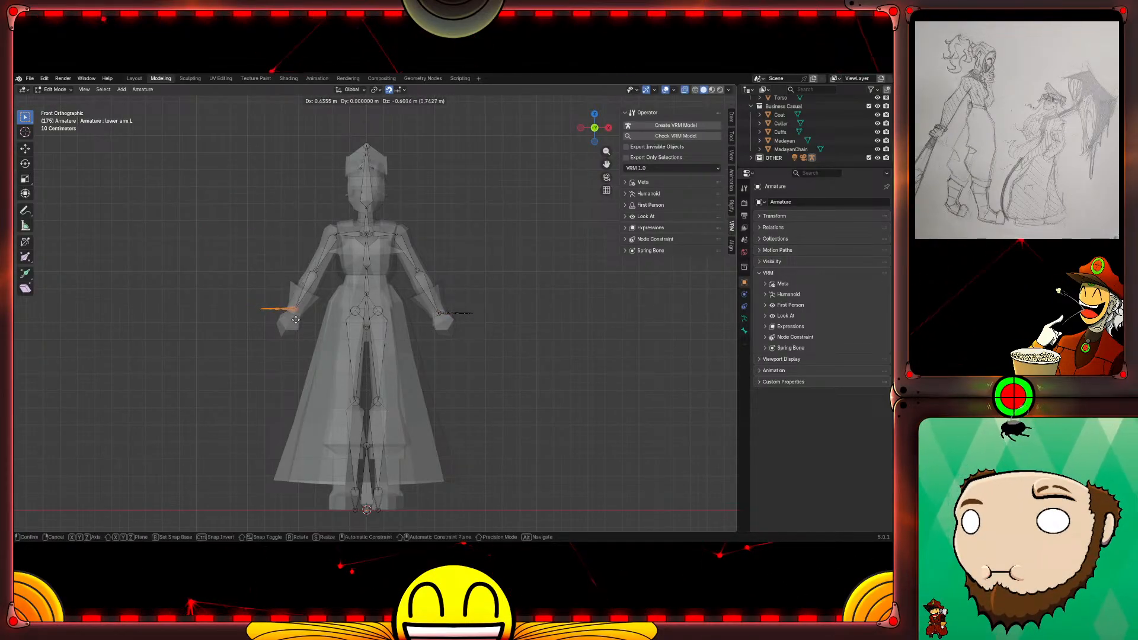
{"action": "left_click", "coordinate": [297, 320]}
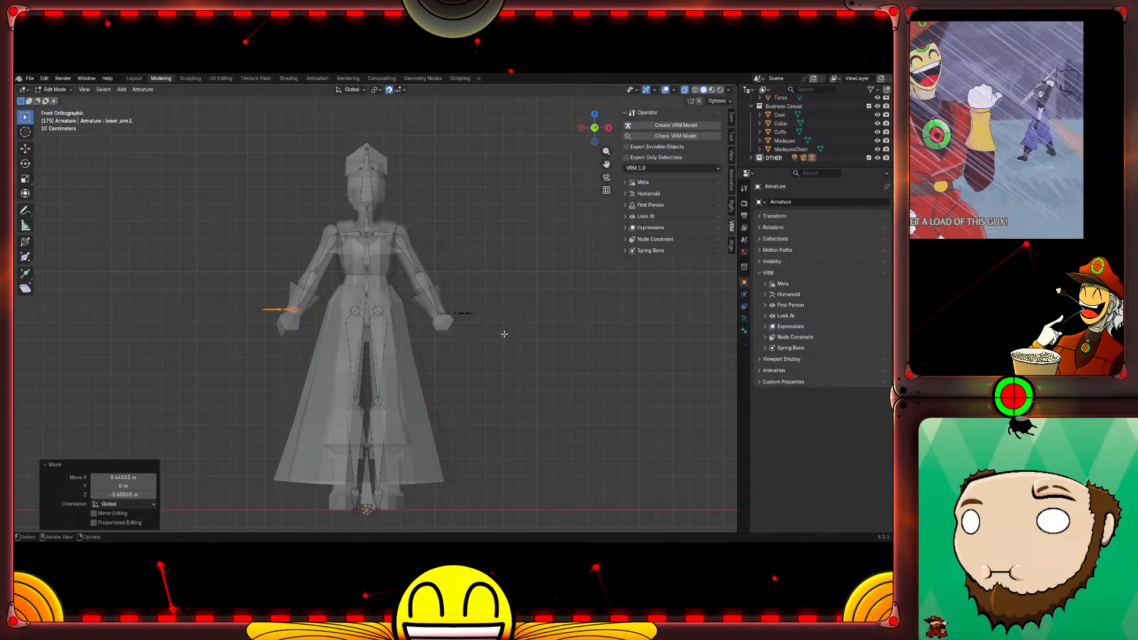
Step: Hide the Business Casual collection and lower the hip joints of both upper leg bones about 0.032 m along Z
{"action": "left_click", "coordinate": [781, 107]}
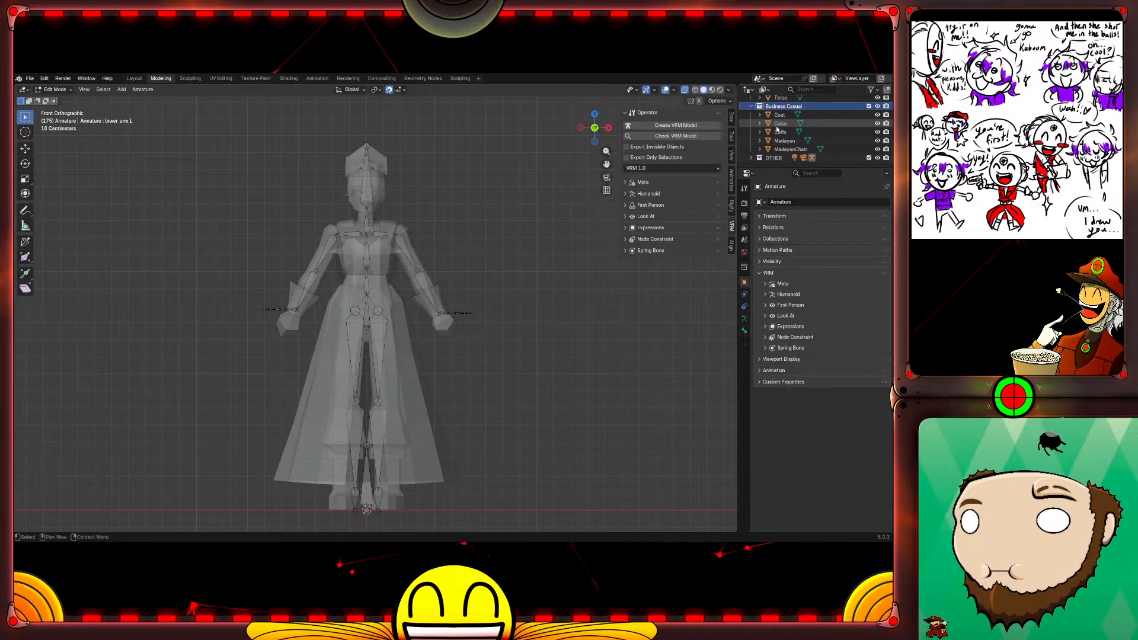
{"action": "key", "text": "h"}
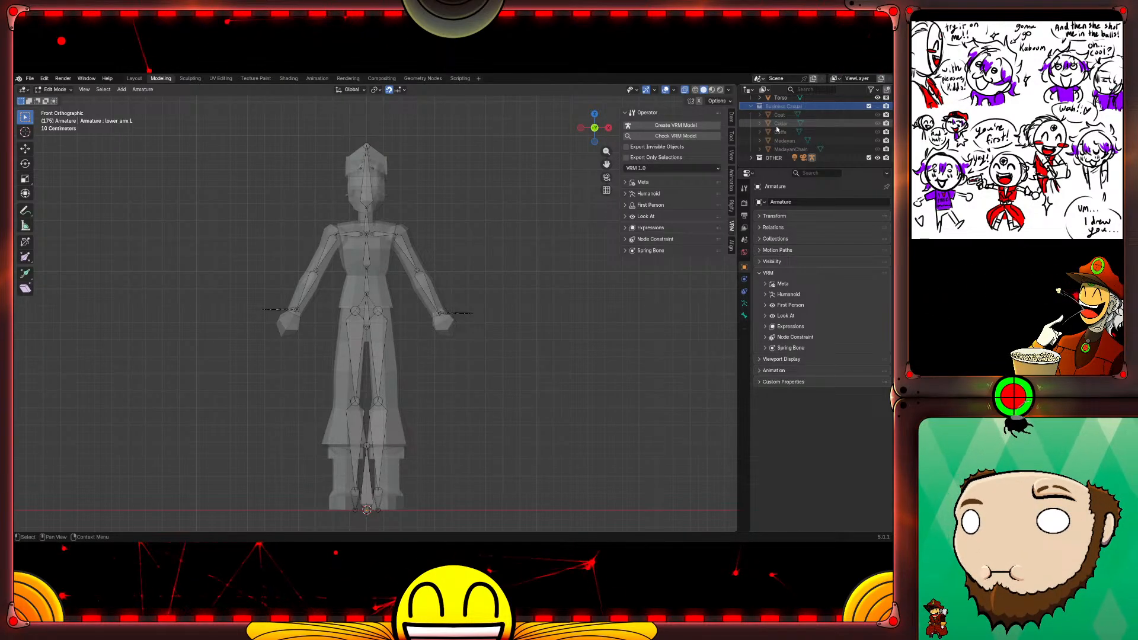
{"action": "left_click", "coordinate": [382, 315]}
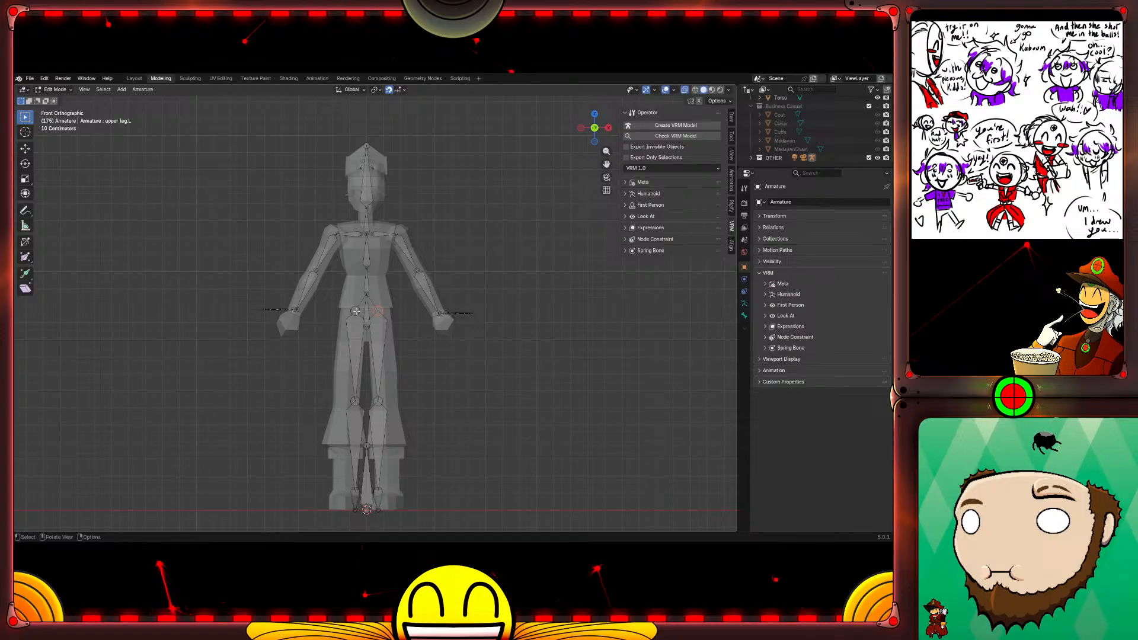
{"action": "left_click", "coordinate": [355, 311], "text": "shift"}
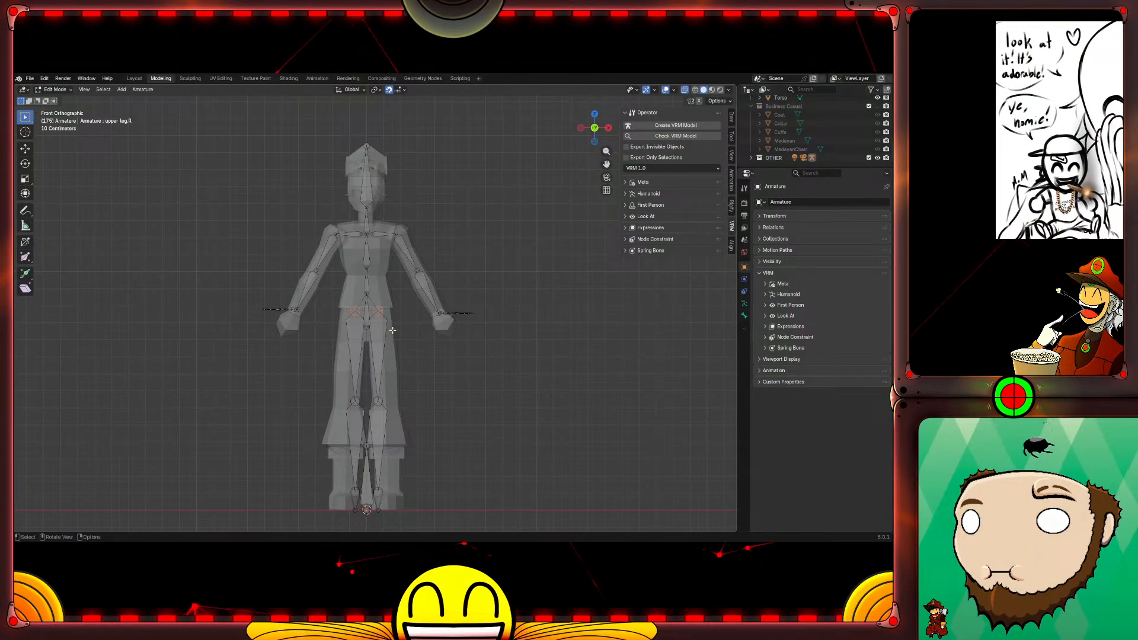
{"action": "key", "text": "g"}
{"action": "key", "text": "z"}
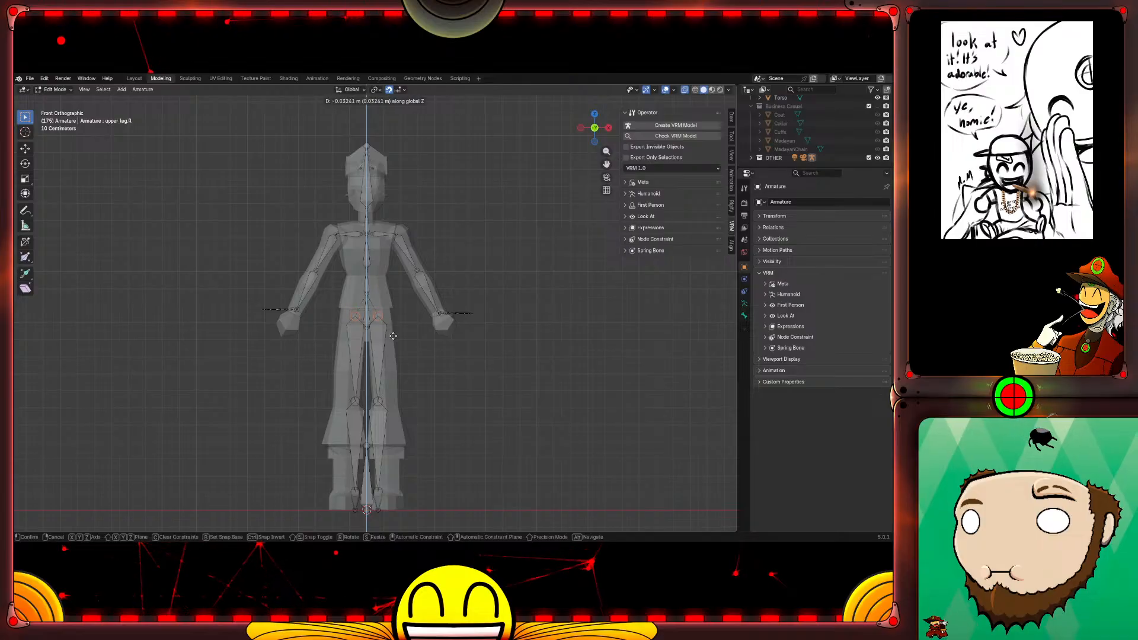
{"action": "left_click", "coordinate": [392, 336]}
Step: Spread the hip joints of upper_leg.L and upper_leg.R outward along X by about 0.02 m each
{"action": "left_click", "coordinate": [380, 314]}
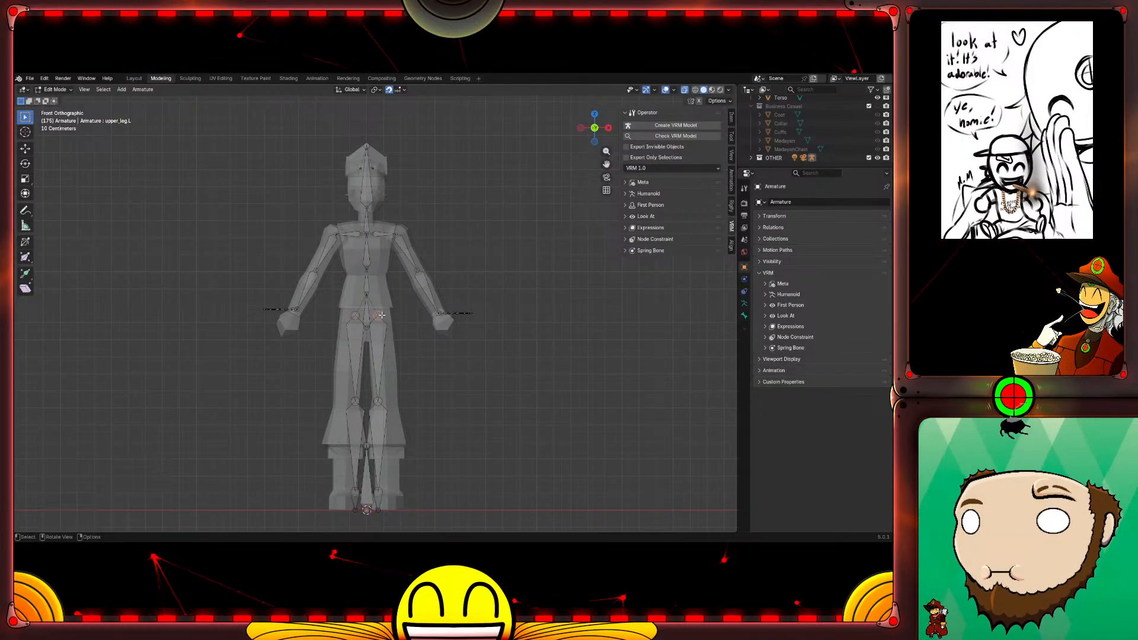
{"action": "key", "text": "g"}
{"action": "key", "text": "x"}
{"action": "left_click", "coordinate": [403, 330]}
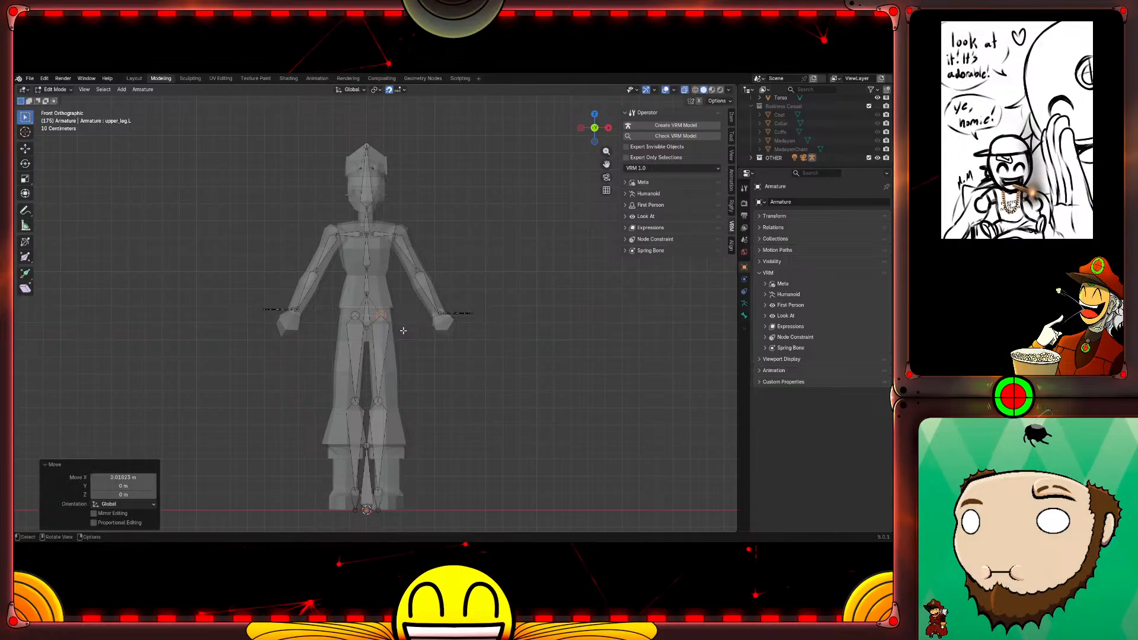
{"action": "left_click", "coordinate": [355, 316]}
{"action": "key", "text": "g"}
{"action": "key", "text": "x"}
{"action": "left_click", "coordinate": [406, 343]}
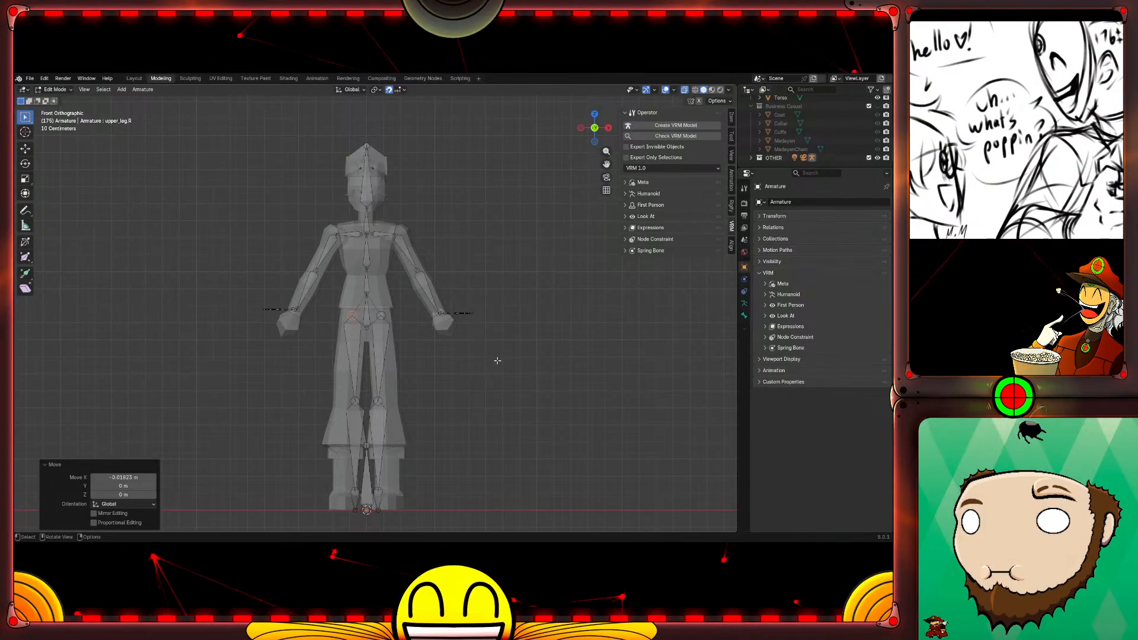
Step: Examine the Legs mesh in edit mode and compare its knee edge loops with the leg bones from the front
{"action": "mouse_move", "coordinate": [494, 365]}
{"action": "middle_mouse_down"}
{"action": "mouse_move", "coordinate": [427, 355]}
{"action": "mouse_move", "coordinate": [472, 350]}
{"action": "mouse_move", "coordinate": [462, 329]}
{"action": "mouse_move", "coordinate": [445, 365]}
{"action": "mouse_move", "coordinate": [511, 372]}
{"action": "middle_mouse_up"}
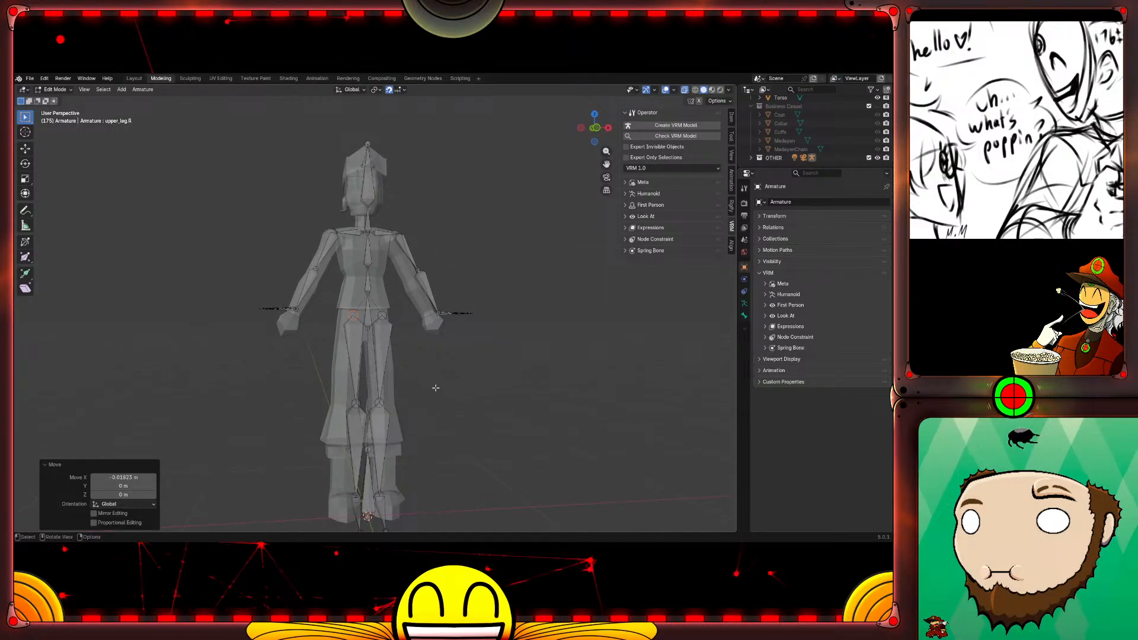
{"action": "key", "text": "Tab"}
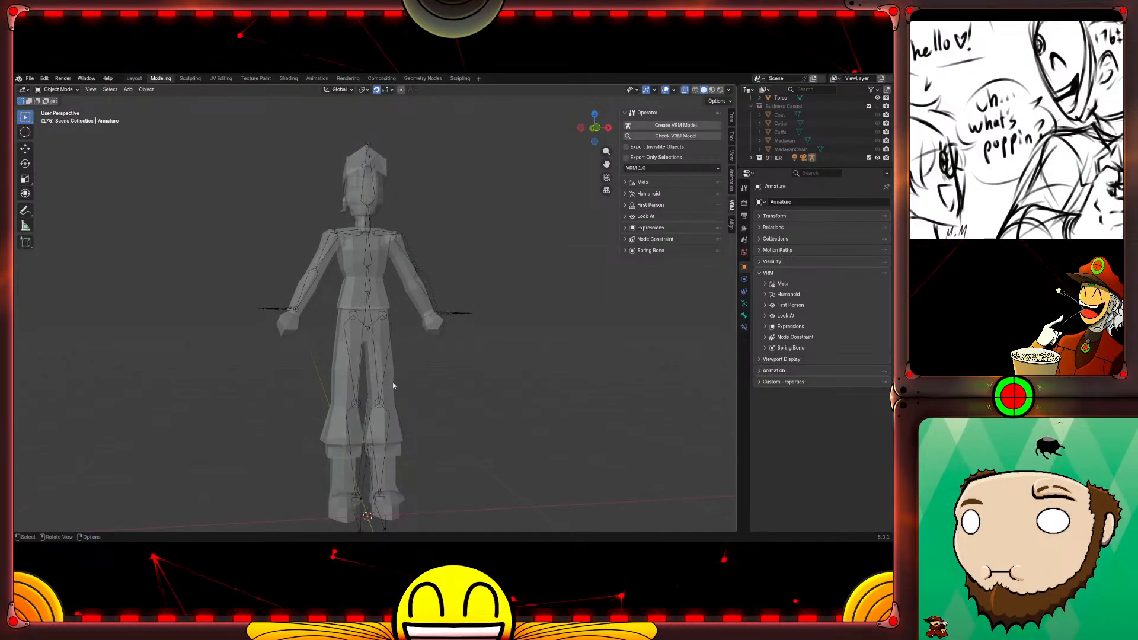
{"action": "left_click", "coordinate": [393, 382]}
{"action": "key", "text": "Tab"}
{"action": "middle_click_drag", "start_coordinate": [441, 386], "coordinate": [460, 386]}
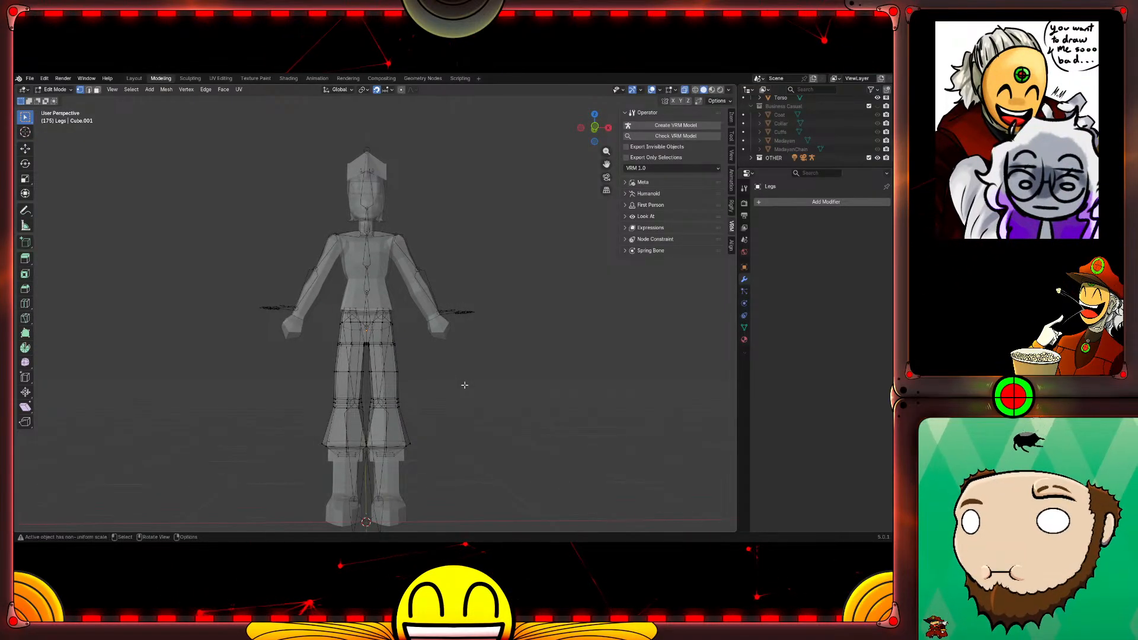
{"action": "key", "text": "KP_1"}
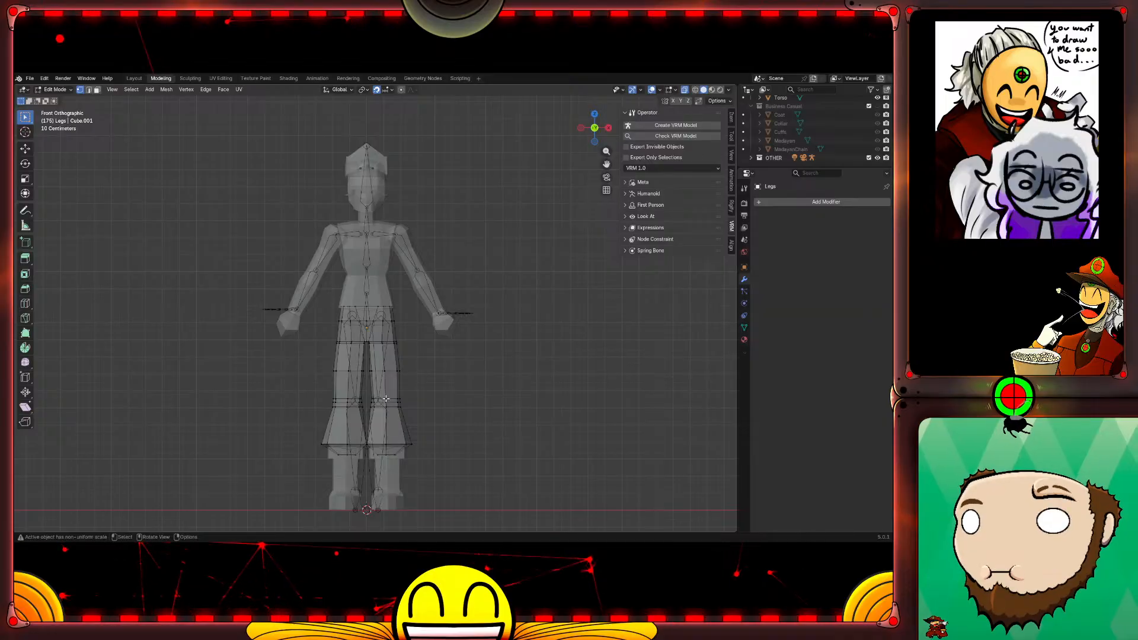
{"action": "key", "text": "Tab"}
Step: Select both knee joints of the armature in edit mode and lower them about 0.022 m along Z
{"action": "left_click", "coordinate": [436, 389]}
{"action": "left_click", "coordinate": [381, 399]}
{"action": "key", "text": "Tab"}
{"action": "left_click", "coordinate": [381, 404]}
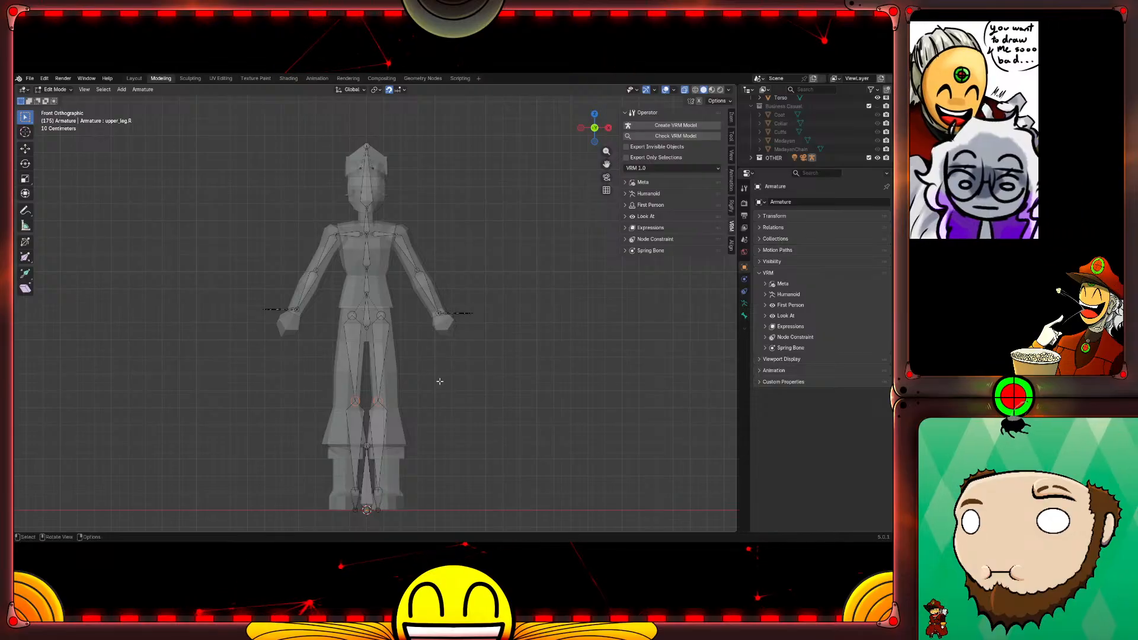
{"action": "key", "text": "g"}
{"action": "key", "text": "z"}
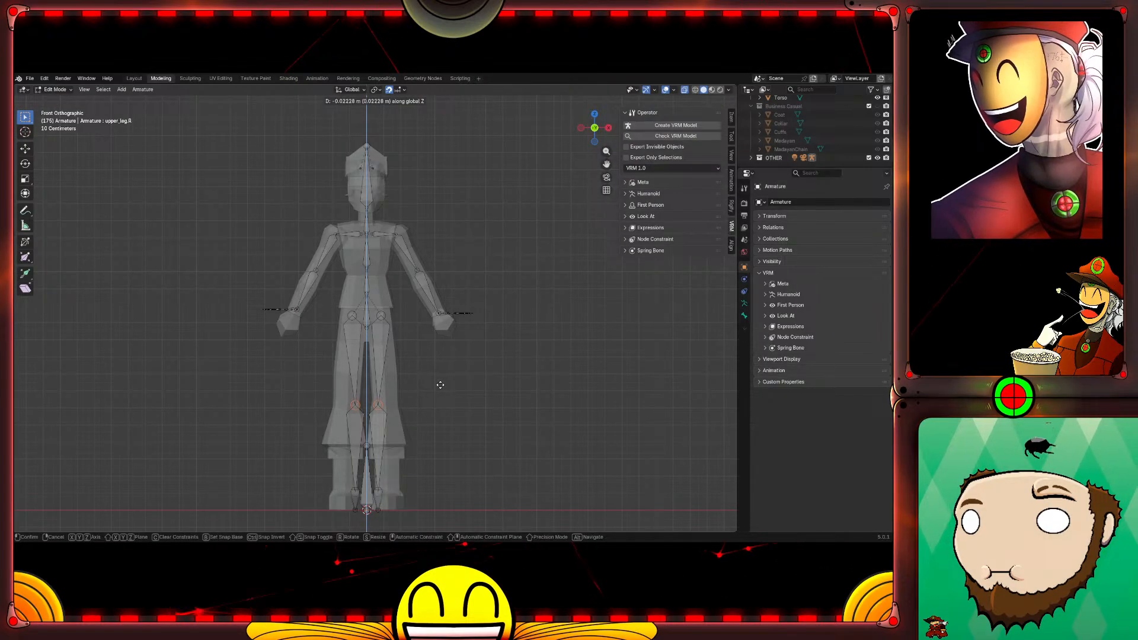
{"action": "left_click", "coordinate": [440, 386]}
Step: Spread the left and right knee joints outward along X to the leg centres, nudging the right one back inward about 0.012 m
{"action": "left_click", "coordinate": [380, 405]}
{"action": "key", "text": "g"}
{"action": "key", "text": "x"}
{"action": "left_click", "coordinate": [439, 391]}
{"action": "left_click", "coordinate": [357, 404]}
{"action": "key", "text": "g"}
{"action": "key", "text": "x"}
{"action": "left_click", "coordinate": [441, 380]}
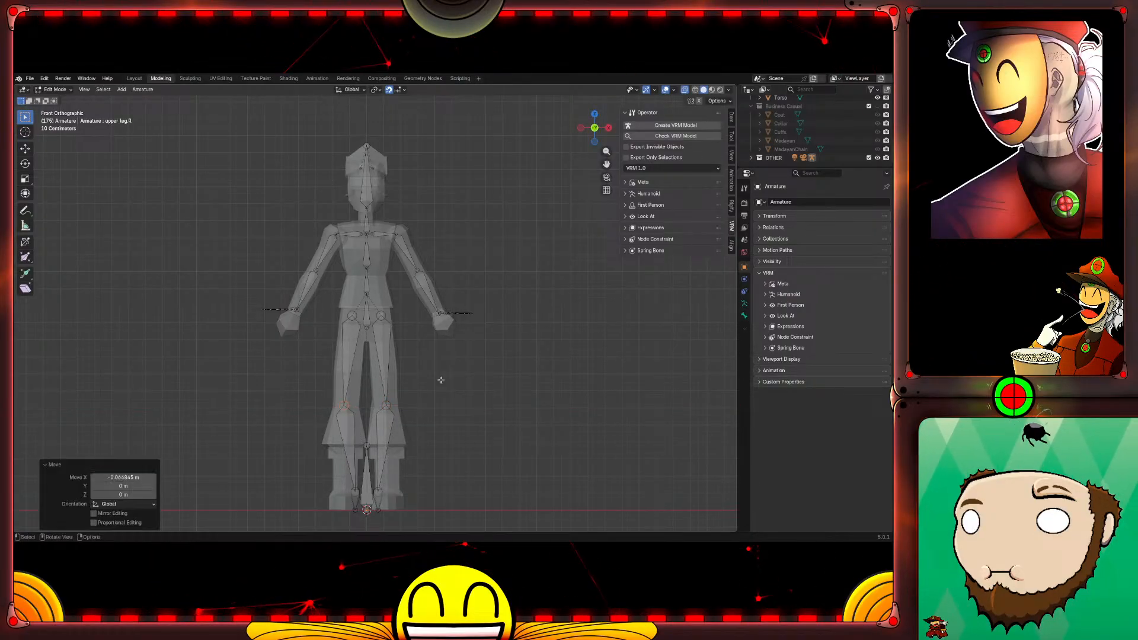
{"action": "key", "text": "g"}
{"action": "key", "text": "x"}
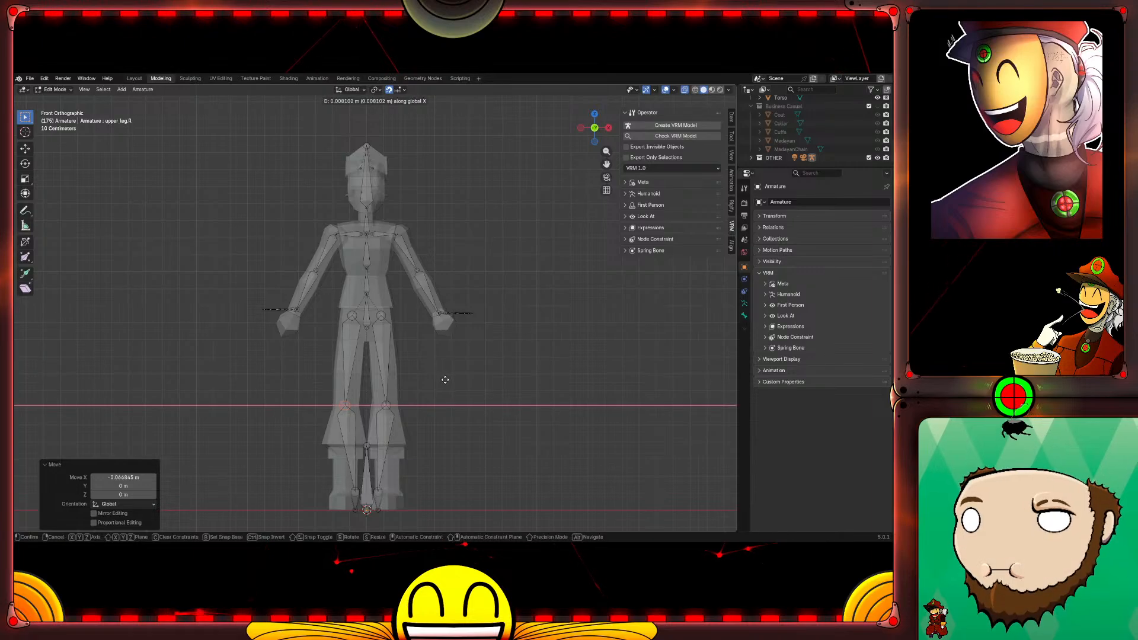
{"action": "left_click", "coordinate": [445, 380]}
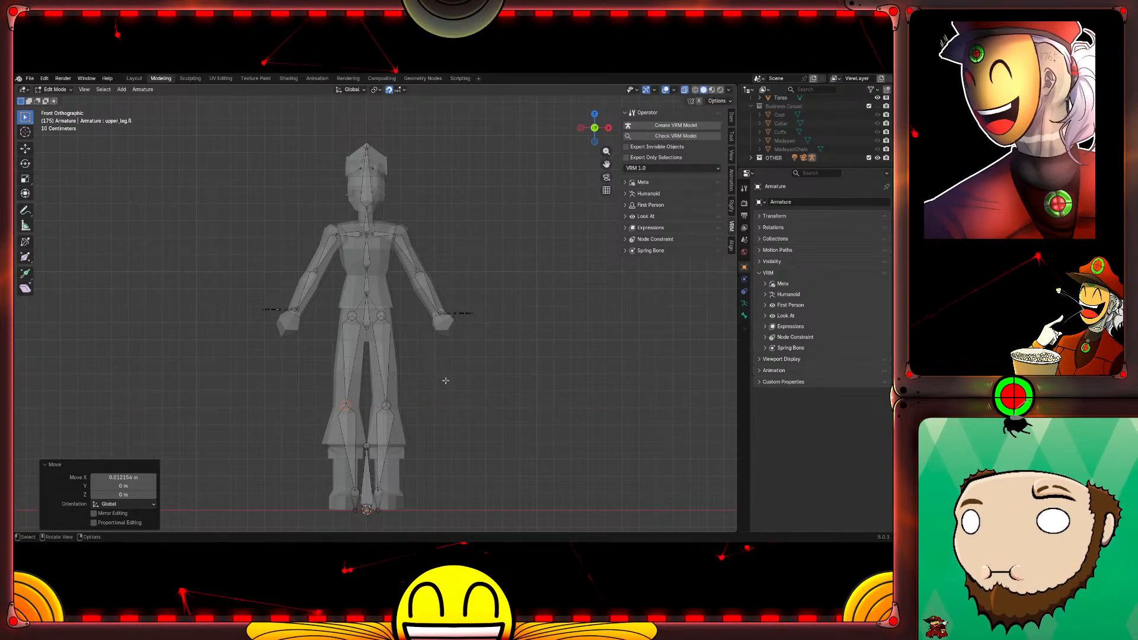
Step: Move the ankle joints and foot bones outward along X, the left by about 0.059 m and the right by about -0.061 m
{"action": "left_click", "coordinate": [379, 490]}
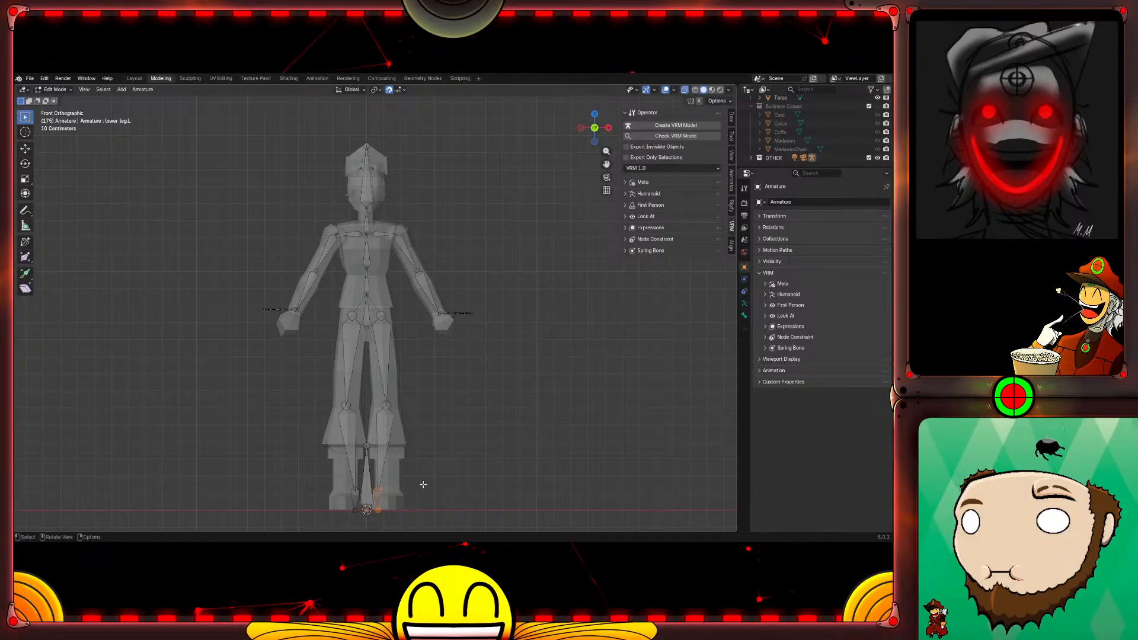
{"action": "key", "text": "g"}
{"action": "key", "text": "x"}
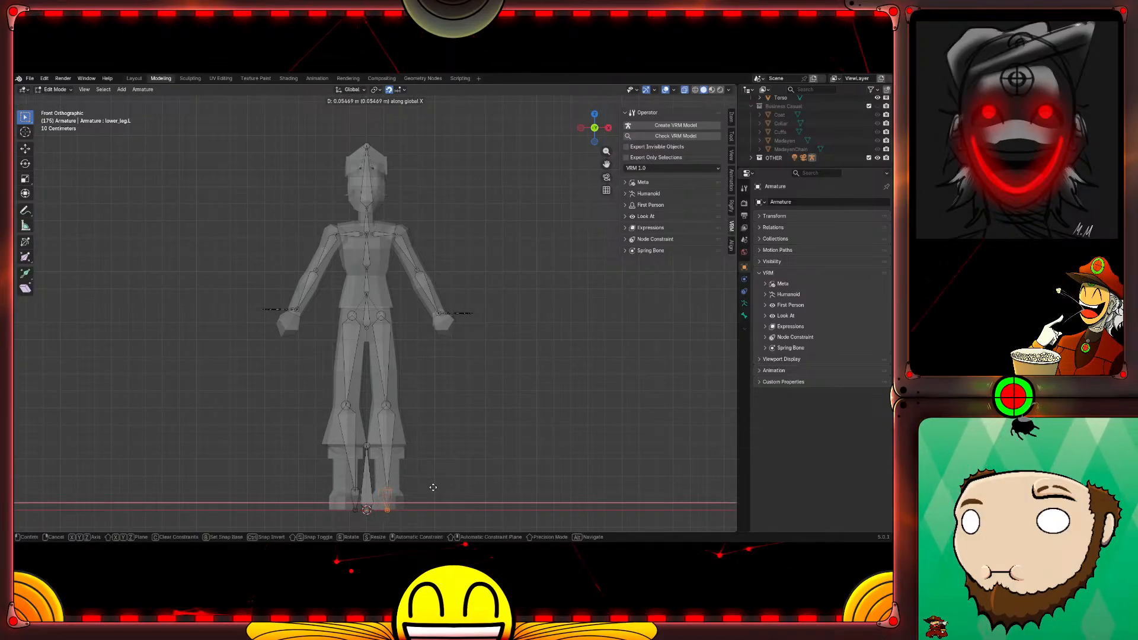
{"action": "left_click", "coordinate": [433, 487]}
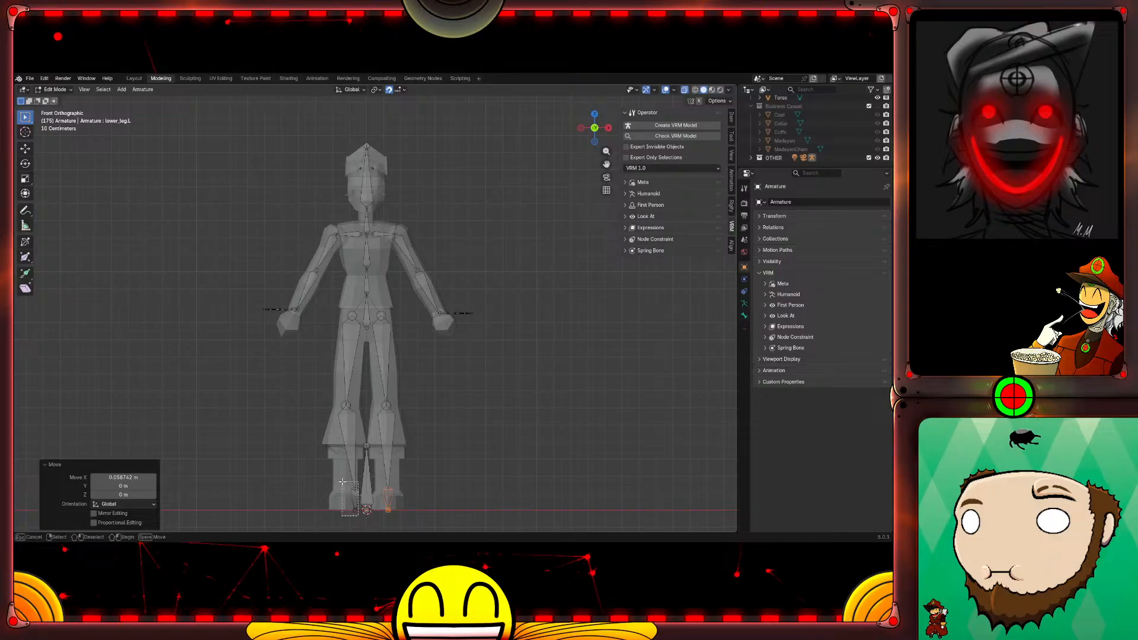
{"action": "left_click_drag", "start_coordinate": [342, 481], "coordinate": [359, 514]}
{"action": "key", "text": "g"}
{"action": "key", "text": "x"}
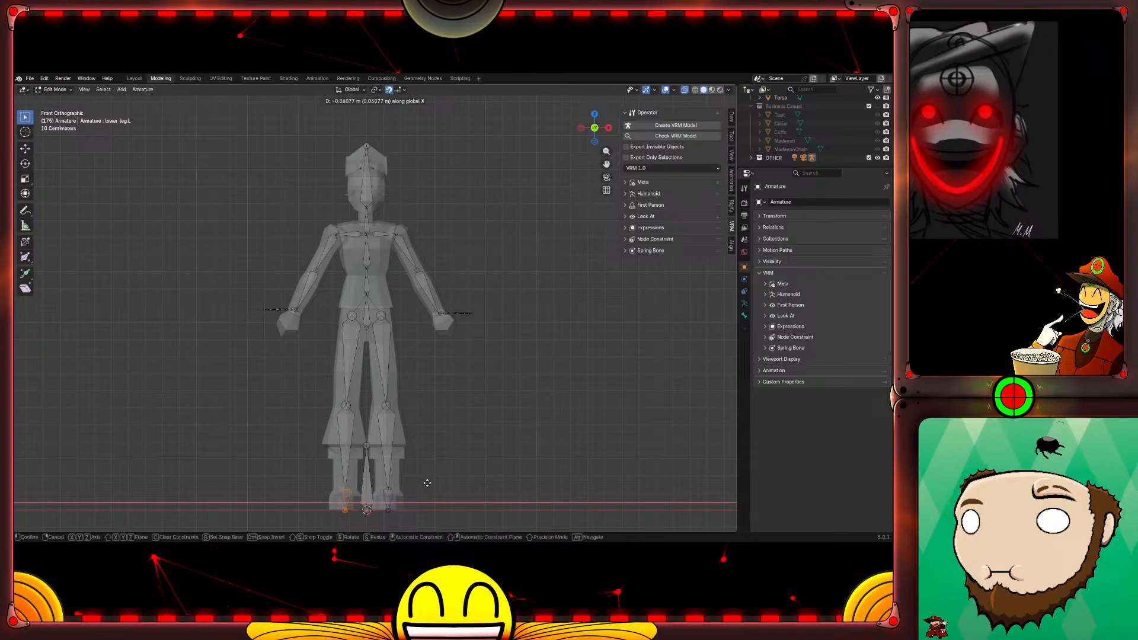
{"action": "left_click", "coordinate": [428, 482]}
Step: Inspect the root bone's properties and the armature's data settings, and return the armature to object mode
{"action": "middle_click_drag", "start_coordinate": [474, 398], "coordinate": [414, 435]}
{"action": "left_click", "coordinate": [366, 433]}
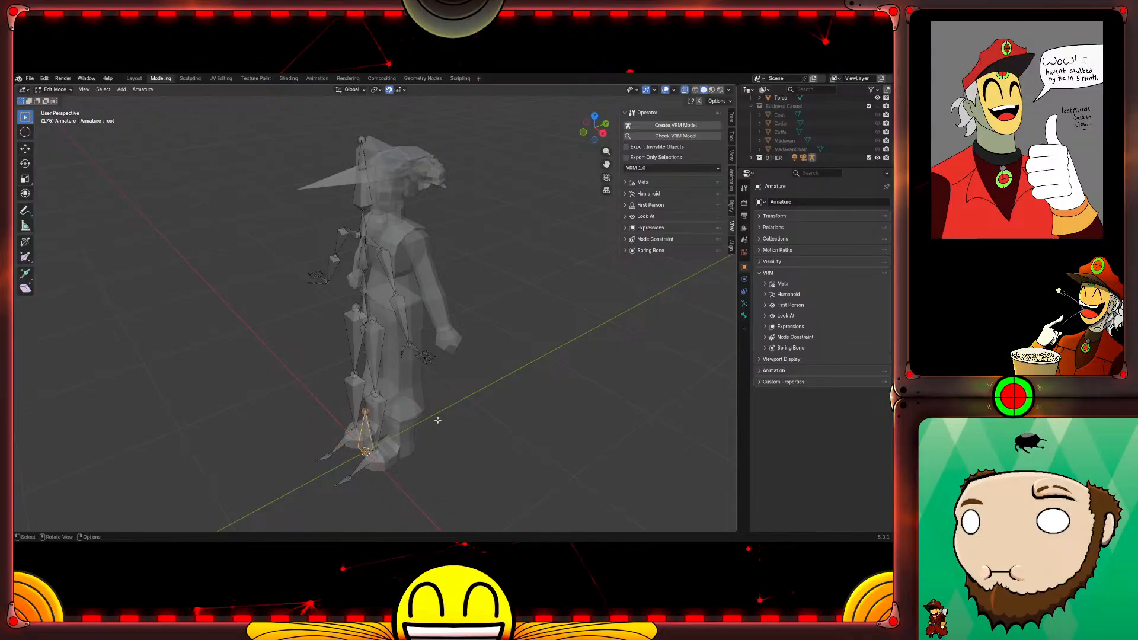
{"action": "middle_click_drag", "start_coordinate": [446, 384], "coordinate": [514, 383]}
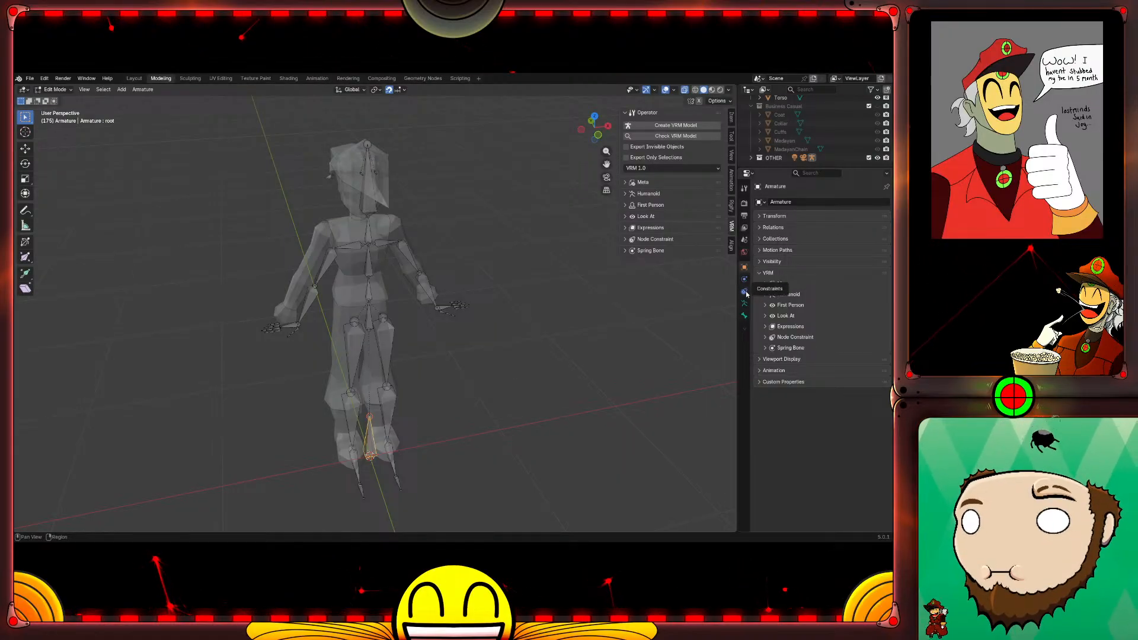
{"action": "left_click", "coordinate": [745, 316]}
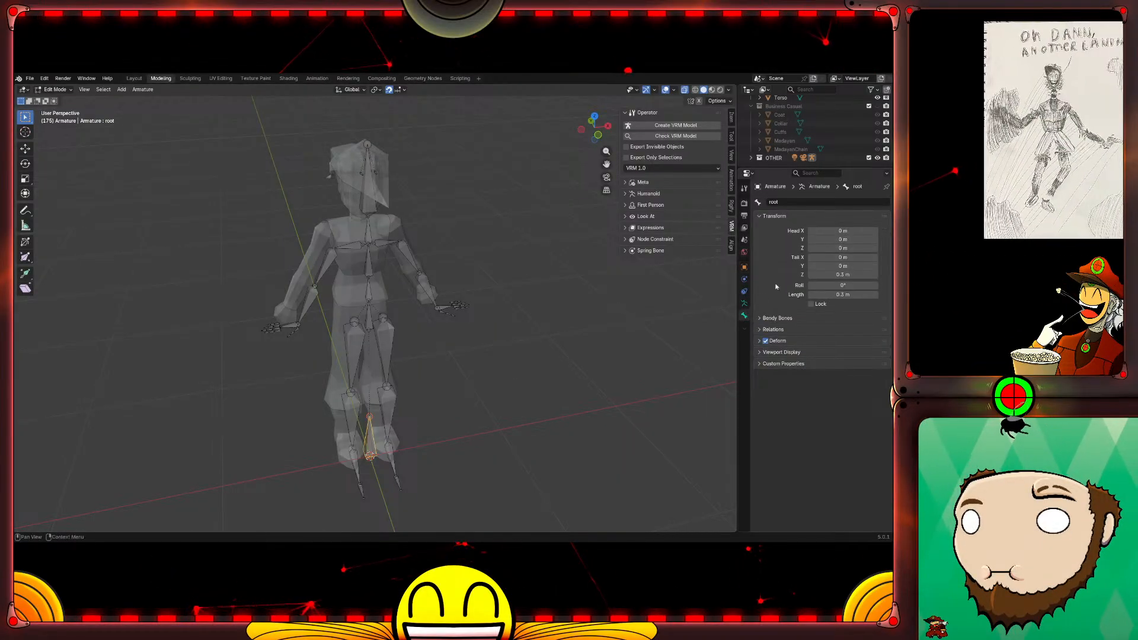
{"action": "left_click", "coordinate": [744, 303]}
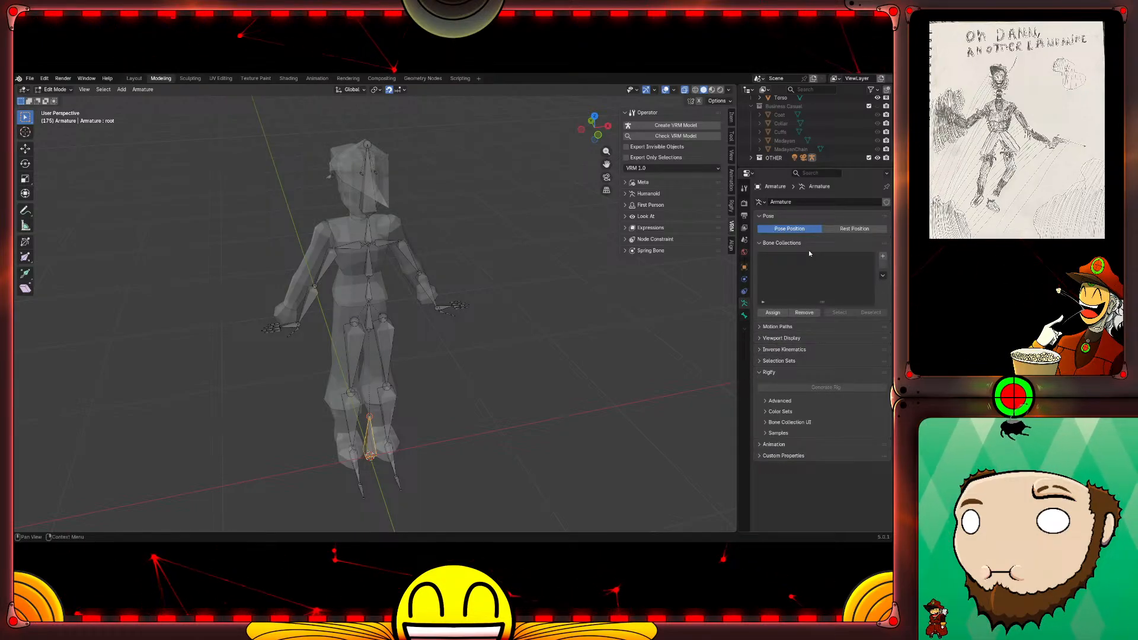
{"action": "left_click", "coordinate": [467, 327]}
{"action": "middle_click_drag", "start_coordinate": [469, 380], "coordinate": [387, 310]}
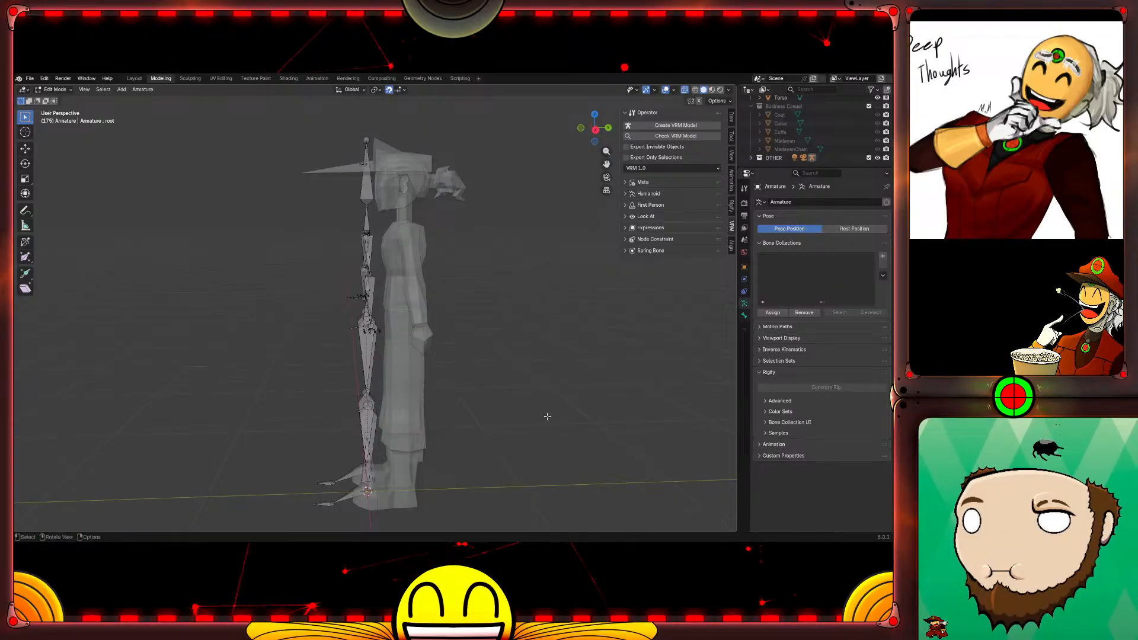
{"action": "key", "text": "Tab"}
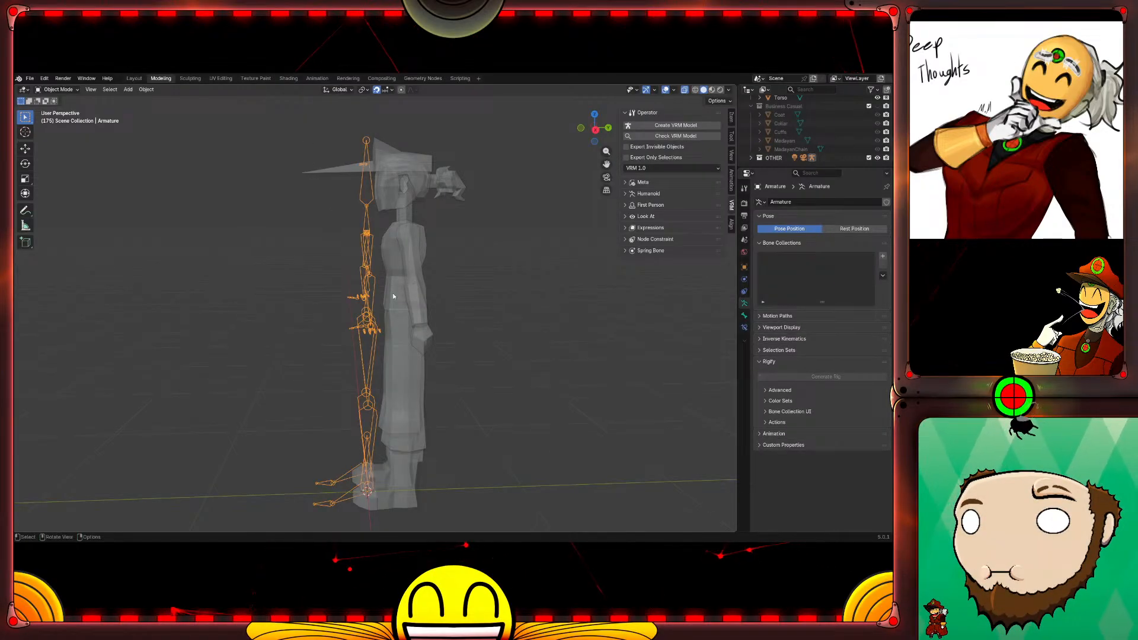
{"action": "key", "text": "g"}
{"action": "key", "text": "y"}
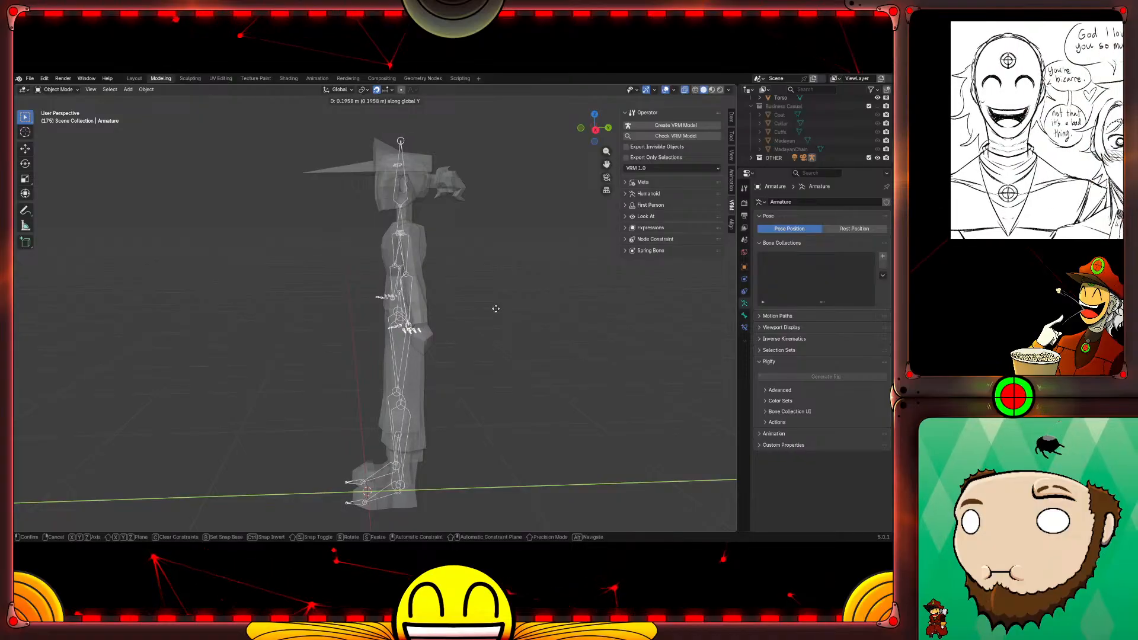
{"action": "type", "text": "3"}
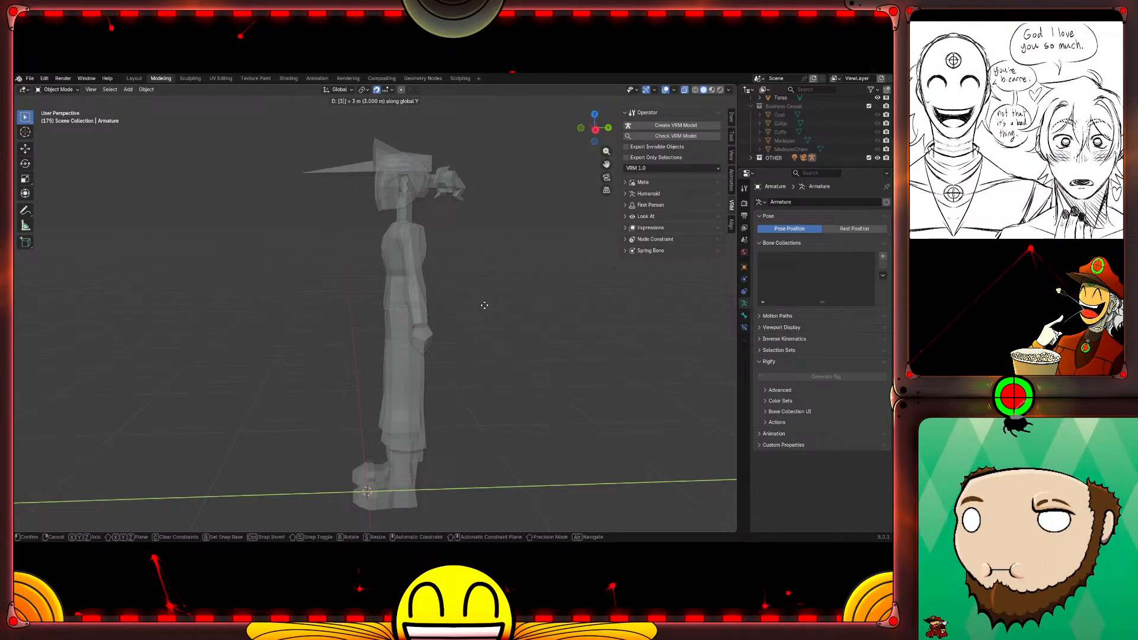
{"action": "key", "text": "Return"}
{"action": "key", "text": "ctrl+z"}
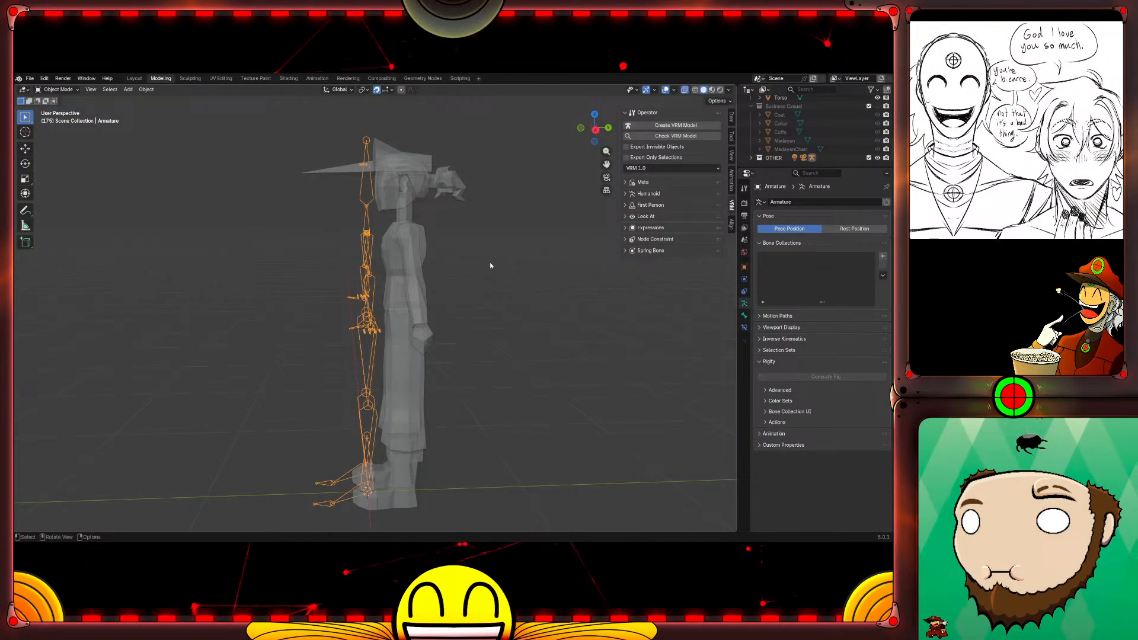
Step: Shift the whole armature about 0.221 m along Y into the body in the right orthographic view
{"action": "key", "text": "KP_3"}
{"action": "key", "text": "g"}
{"action": "key", "text": "y"}
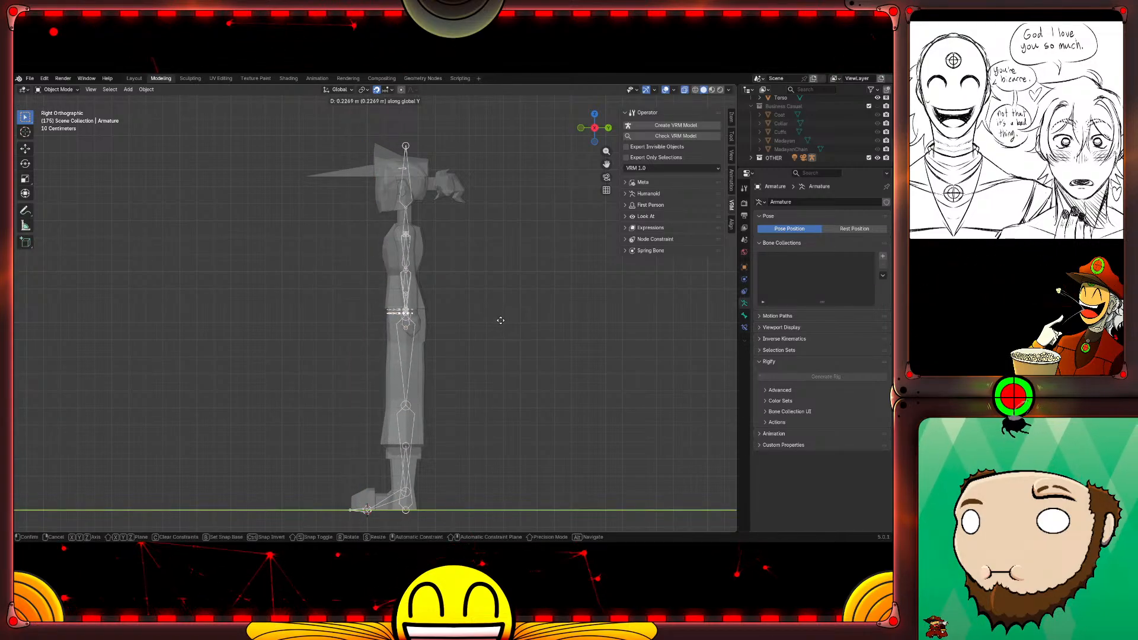
{"action": "left_click", "coordinate": [500, 320]}
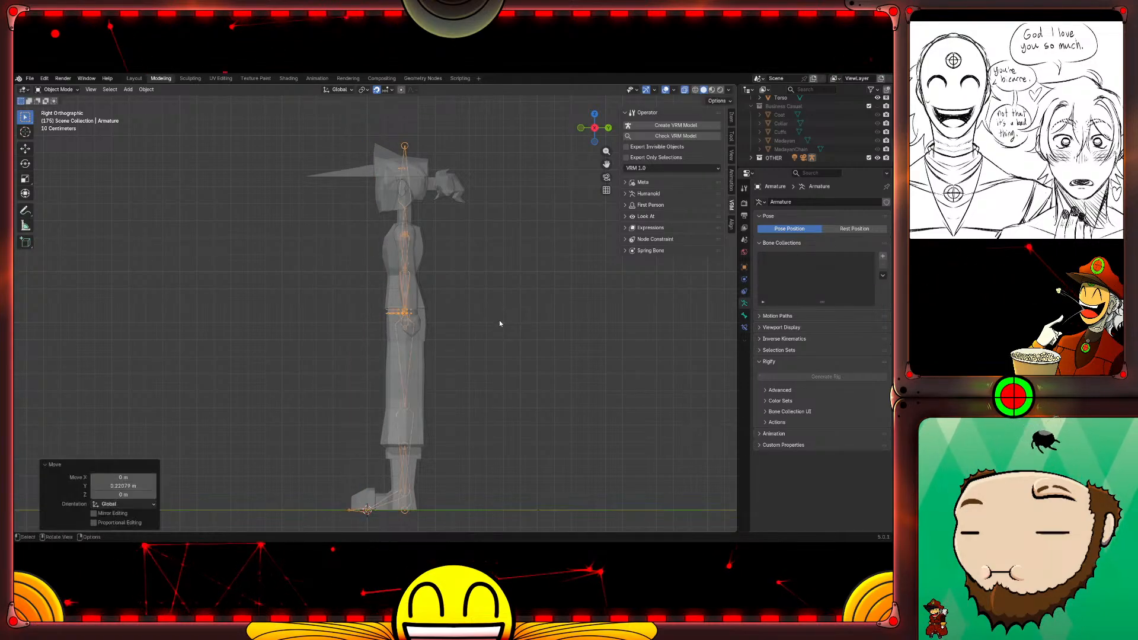
Step: Put the Hat object into the hidden Business Casual collection
{"action": "left_click", "coordinate": [407, 148]}
{"action": "left_click", "coordinate": [474, 168]}
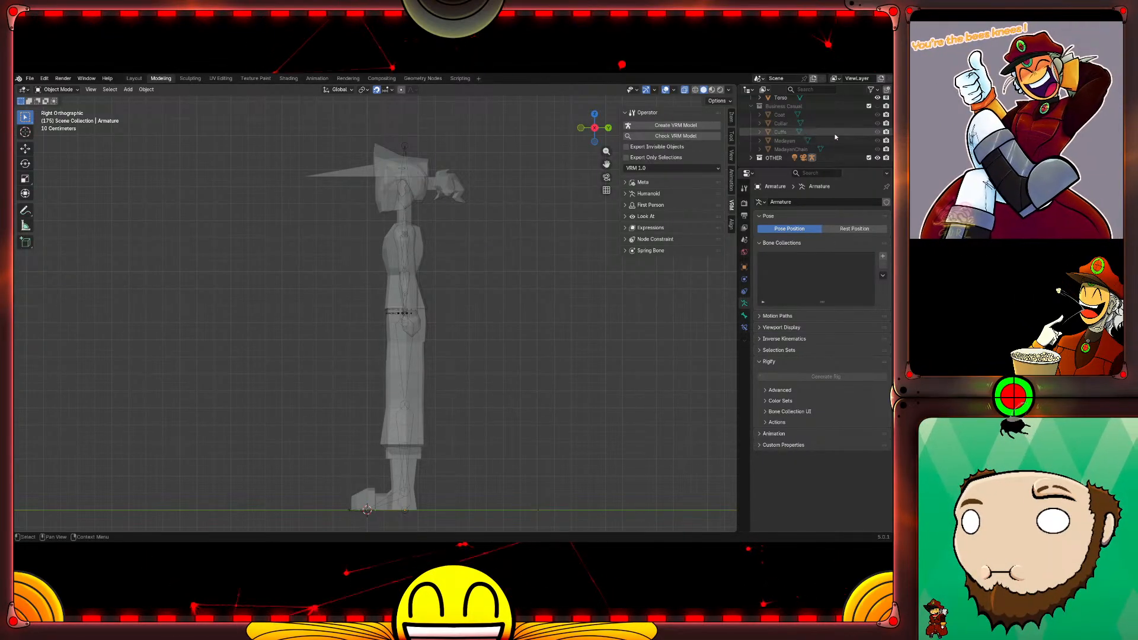
{"action": "scroll", "coordinate": [835, 127], "scroll_direction": "up", "scroll_amount": 3}
{"action": "scroll", "coordinate": [835, 127], "scroll_direction": "up", "scroll_amount": 2}
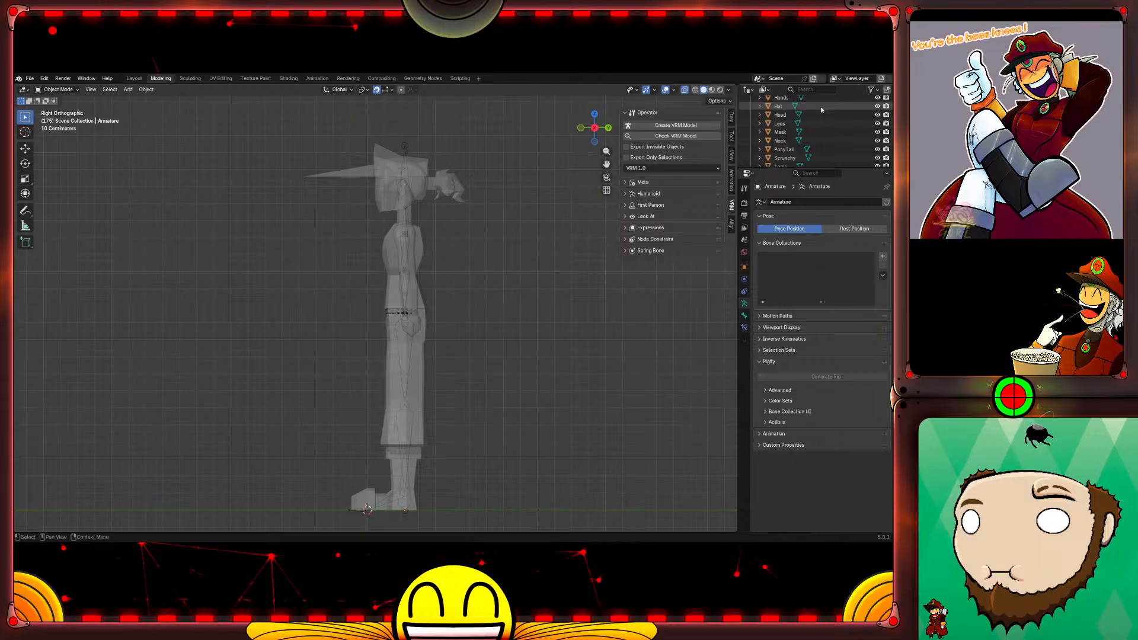
{"action": "left_click", "coordinate": [817, 107]}
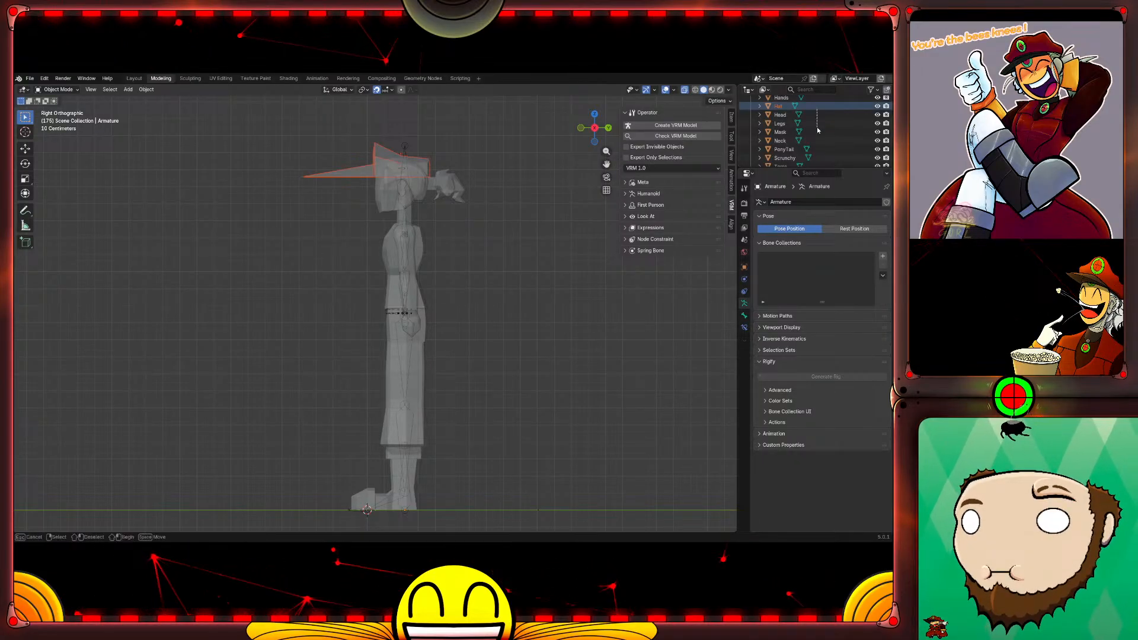
{"action": "mouse_move", "coordinate": [774, 112]}
{"action": "left_mouse_down"}
{"action": "mouse_move", "coordinate": [780, 158]}
{"action": "mouse_move", "coordinate": [779, 124]}
{"action": "left_mouse_up"}
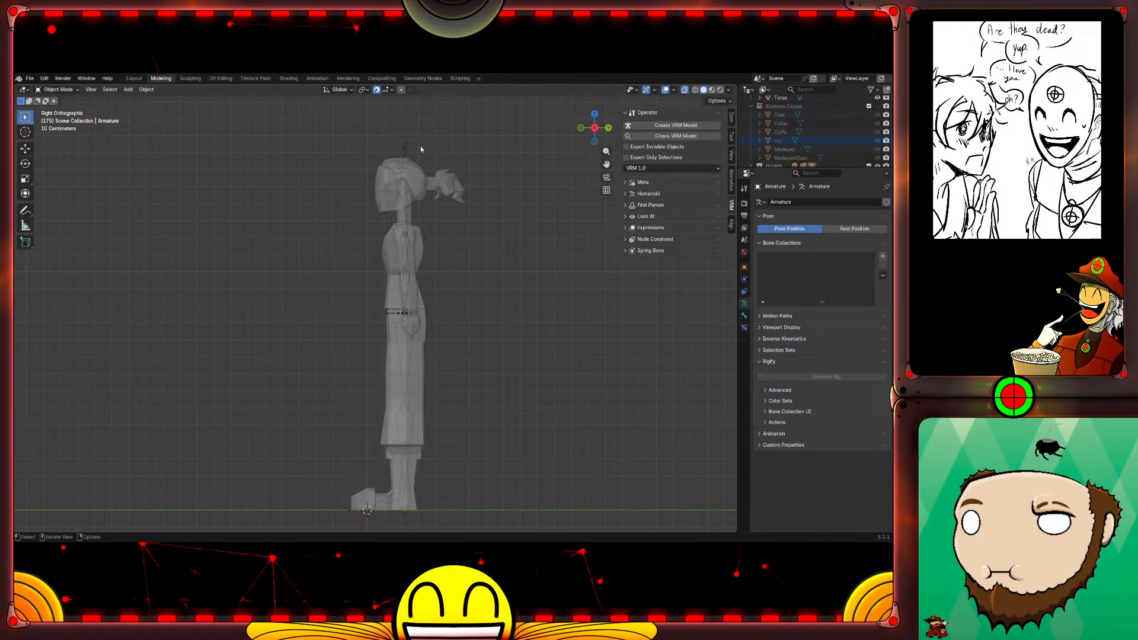
Step: Lower the tip of the head bone about 0.08 m along Z to the top of the head
{"action": "left_click", "coordinate": [404, 145]}
{"action": "key", "text": "Tab"}
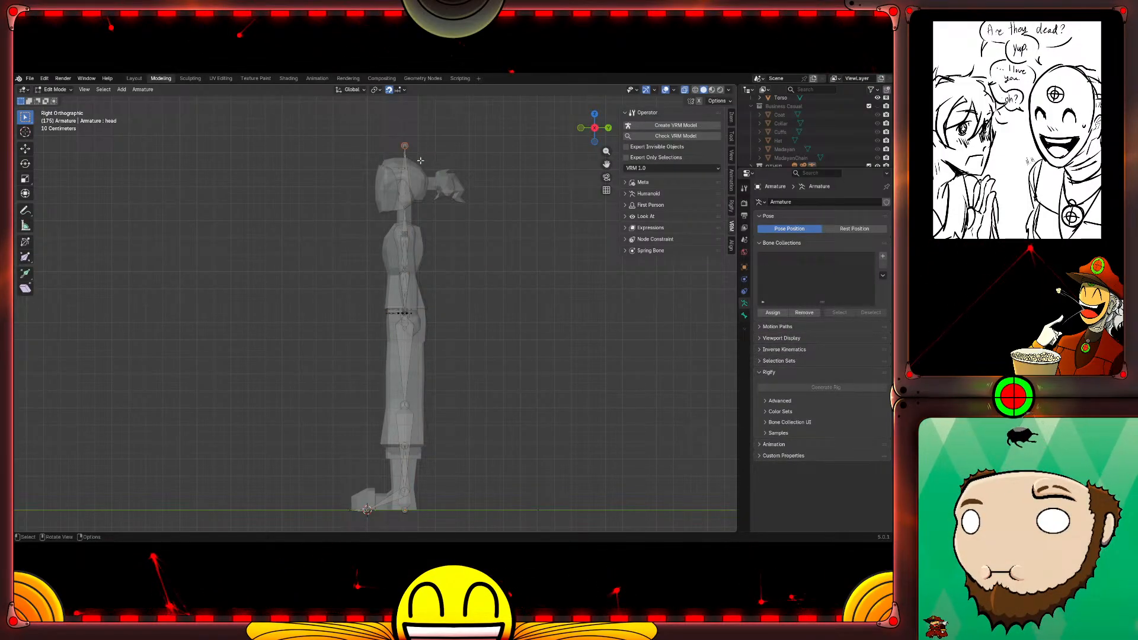
{"action": "key", "text": "g"}
{"action": "key", "text": "z"}
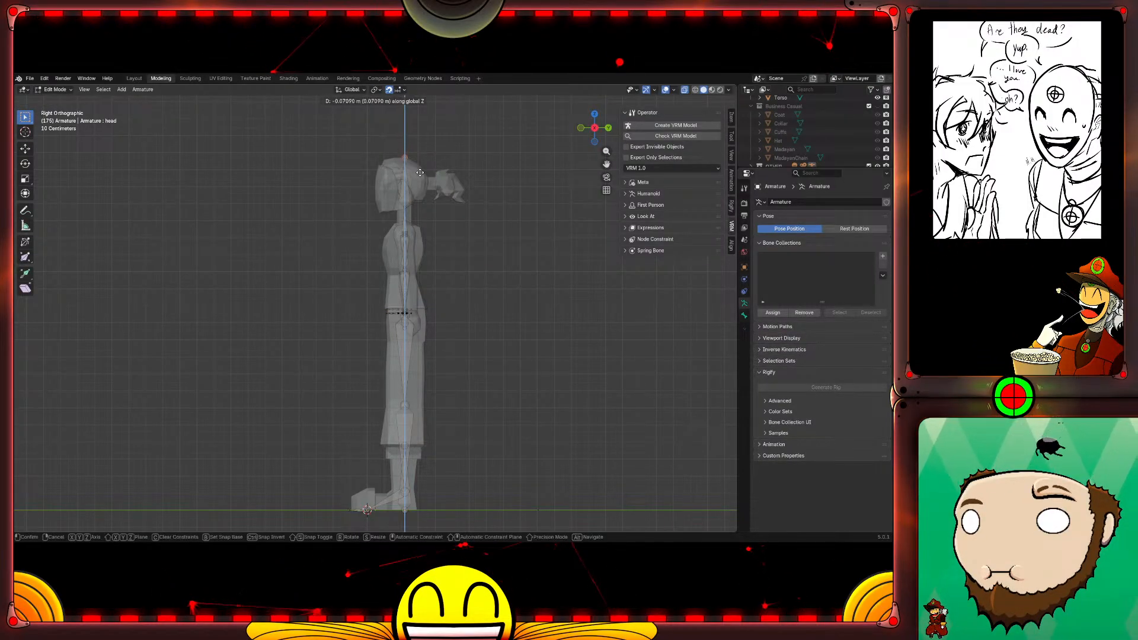
{"action": "left_click", "coordinate": [420, 175]}
Step: Delete both eye bones from the armature's head
{"action": "middle_click_drag", "start_coordinate": [431, 229], "coordinate": [490, 257]}
{"action": "left_click", "coordinate": [388, 161]}
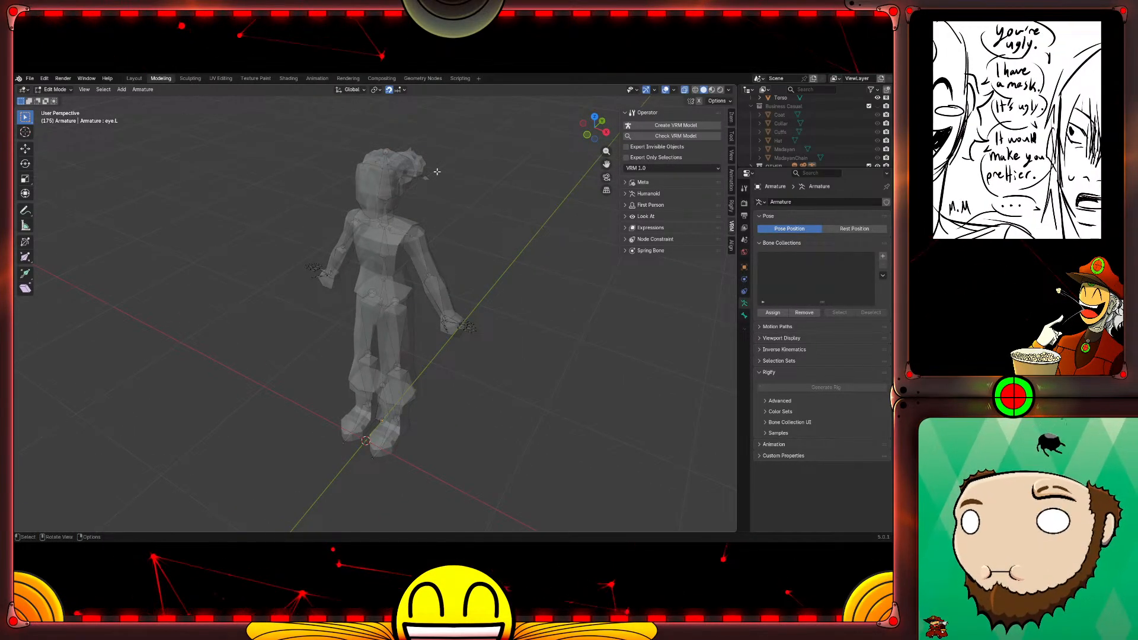
{"action": "scroll", "coordinate": [413, 145], "scroll_direction": "up", "scroll_amount": 2}
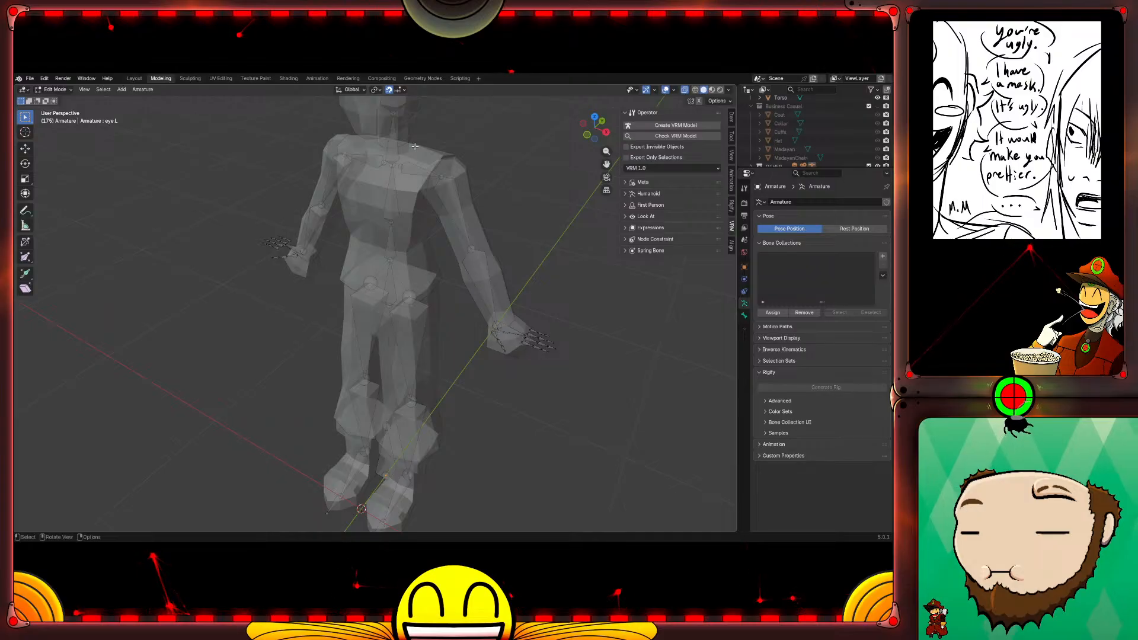
{"action": "middle_click_drag", "start_coordinate": [448, 145], "coordinate": [459, 231]}
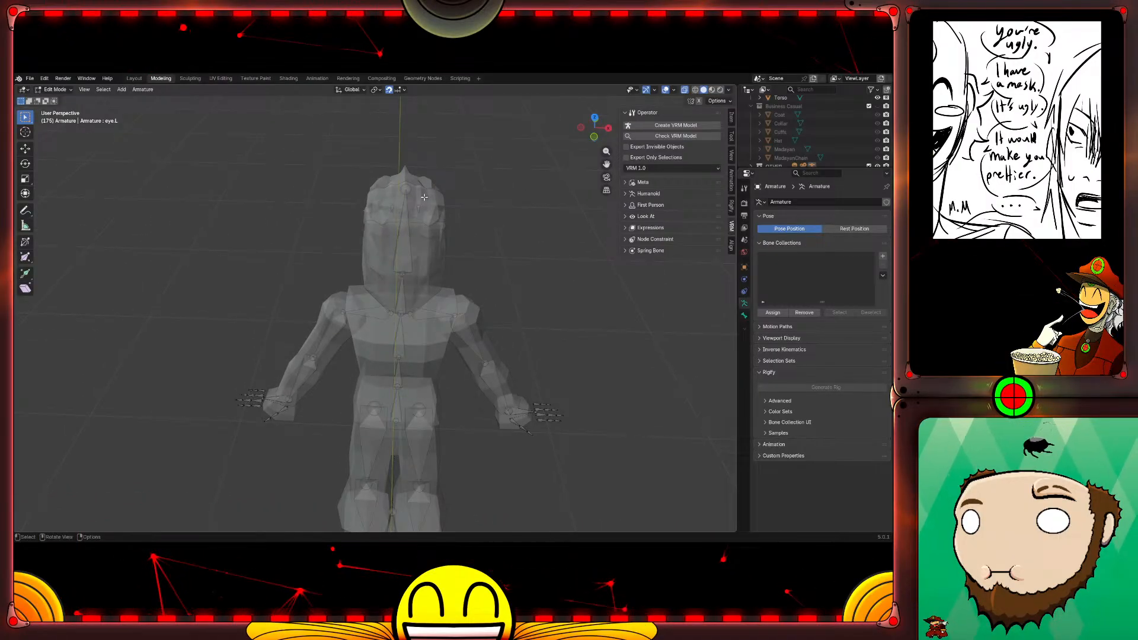
{"action": "left_click_drag", "start_coordinate": [425, 198], "coordinate": [383, 198]}
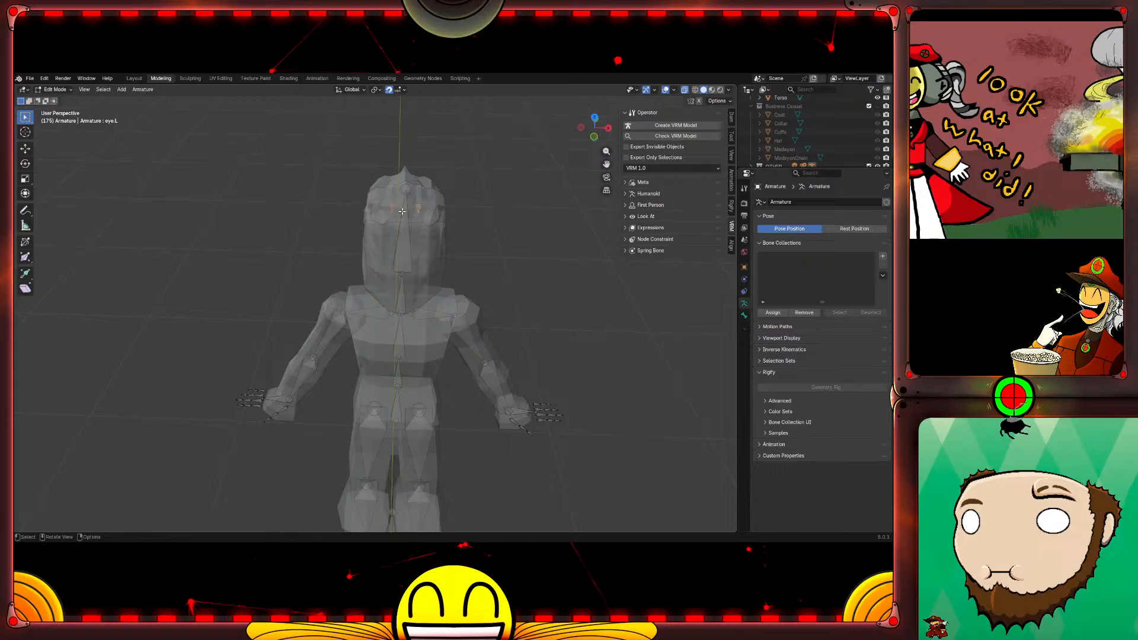
{"action": "key", "text": "x"}
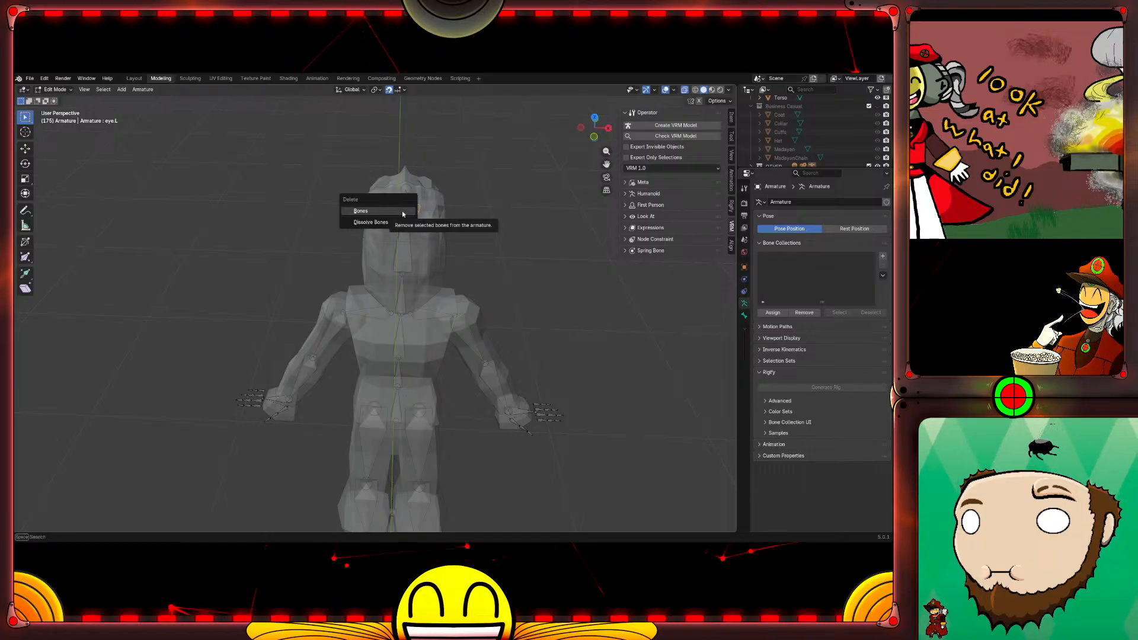
{"action": "left_click", "coordinate": [402, 211]}
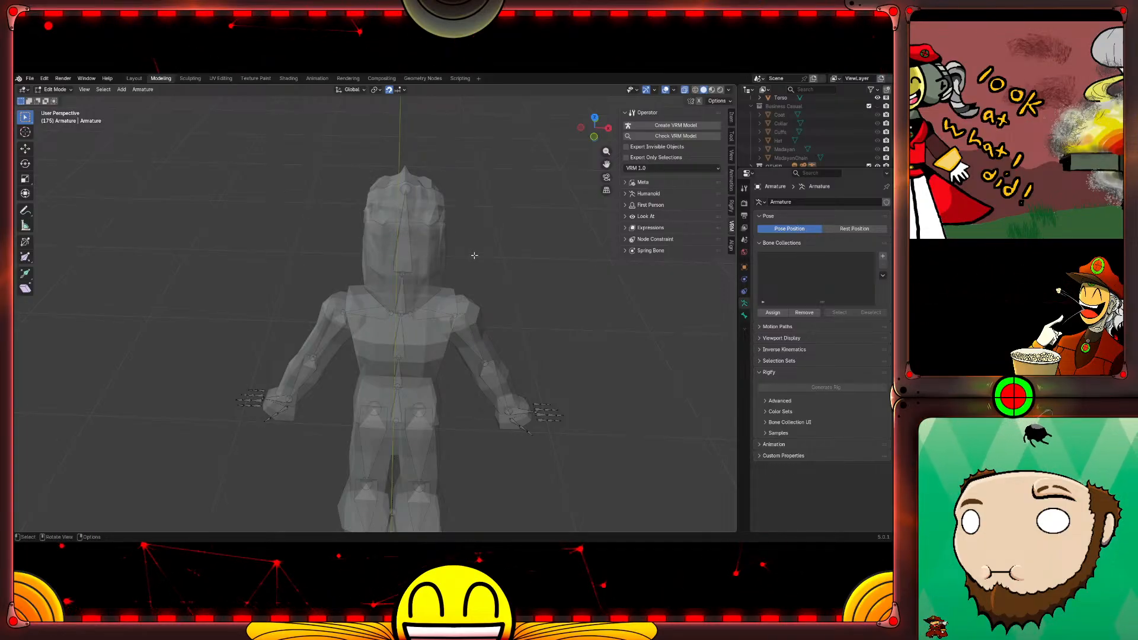
Step: Delete the outer bone segments of the four fingers on the armature's left hand in the front orthographic view
{"action": "middle_click_drag", "start_coordinate": [534, 309], "coordinate": [560, 313]}
{"action": "mouse_move", "coordinate": [572, 514]}
{"action": "middle_mouse_down", "text": "shift"}
{"action": "mouse_move", "coordinate": [579, 399]}
{"action": "mouse_move", "coordinate": [578, 488]}
{"action": "middle_mouse_up", "text": "shift"}
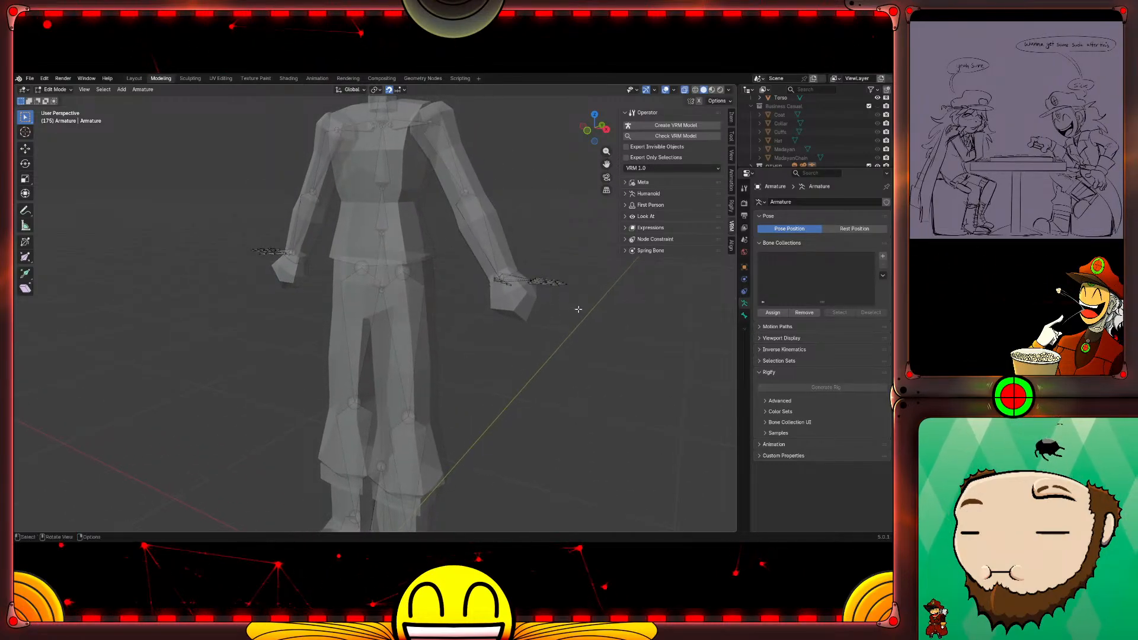
{"action": "left_click_drag", "start_coordinate": [512, 298], "coordinate": [575, 262]}
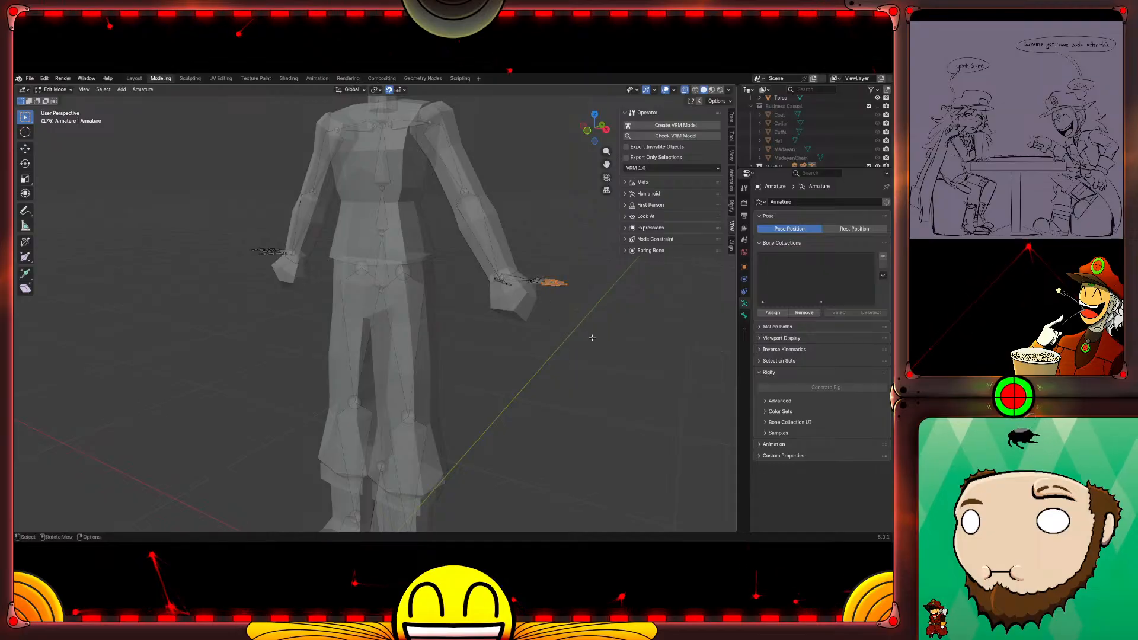
{"action": "key", "text": "KP_1"}
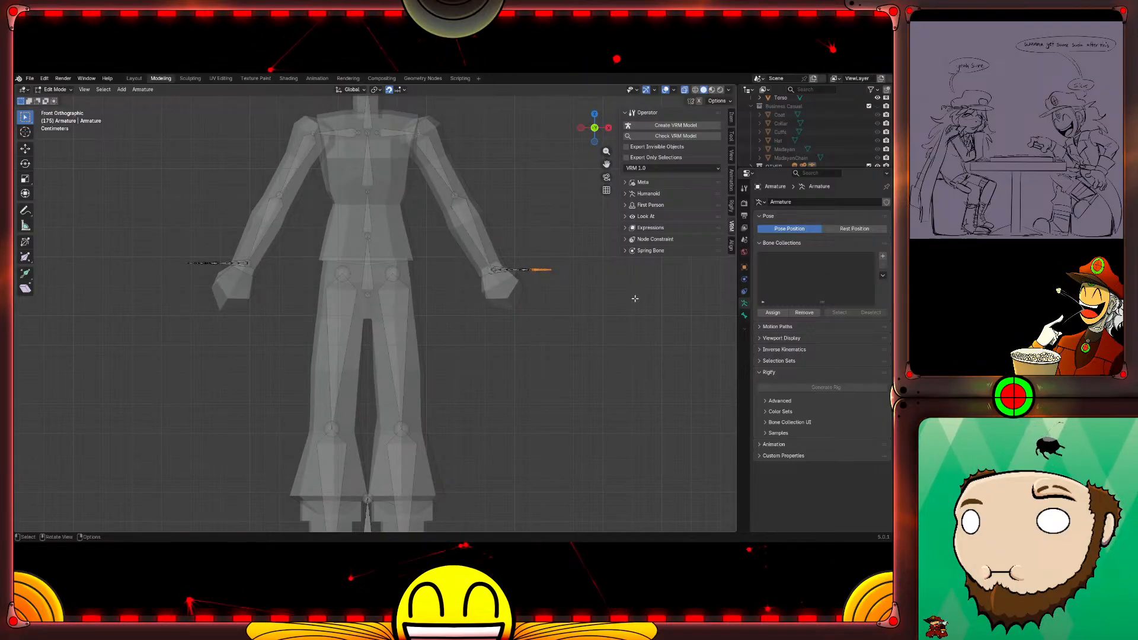
{"action": "scroll", "coordinate": [597, 298], "scroll_direction": "up", "scroll_amount": 5}
{"action": "middle_click_drag", "start_coordinate": [597, 298], "coordinate": [557, 311], "text": "shift"}
{"action": "mouse_move", "coordinate": [557, 311]}
{"action": "left_mouse_down"}
{"action": "mouse_move", "coordinate": [609, 345]}
{"action": "mouse_move", "coordinate": [641, 350]}
{"action": "left_mouse_up"}
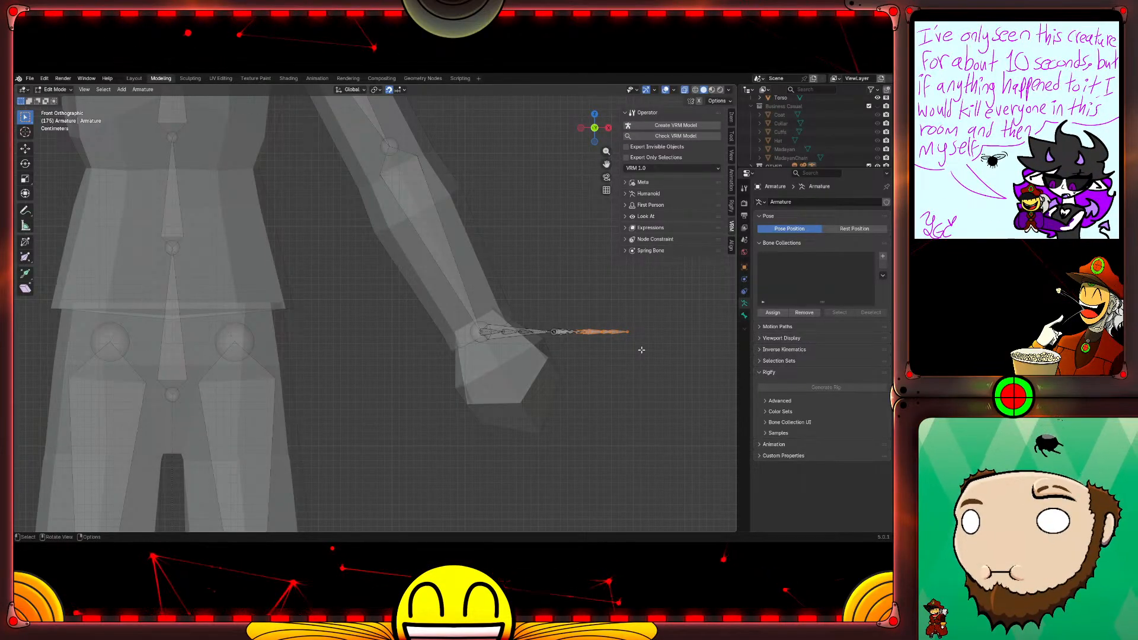
{"action": "key", "text": "x"}
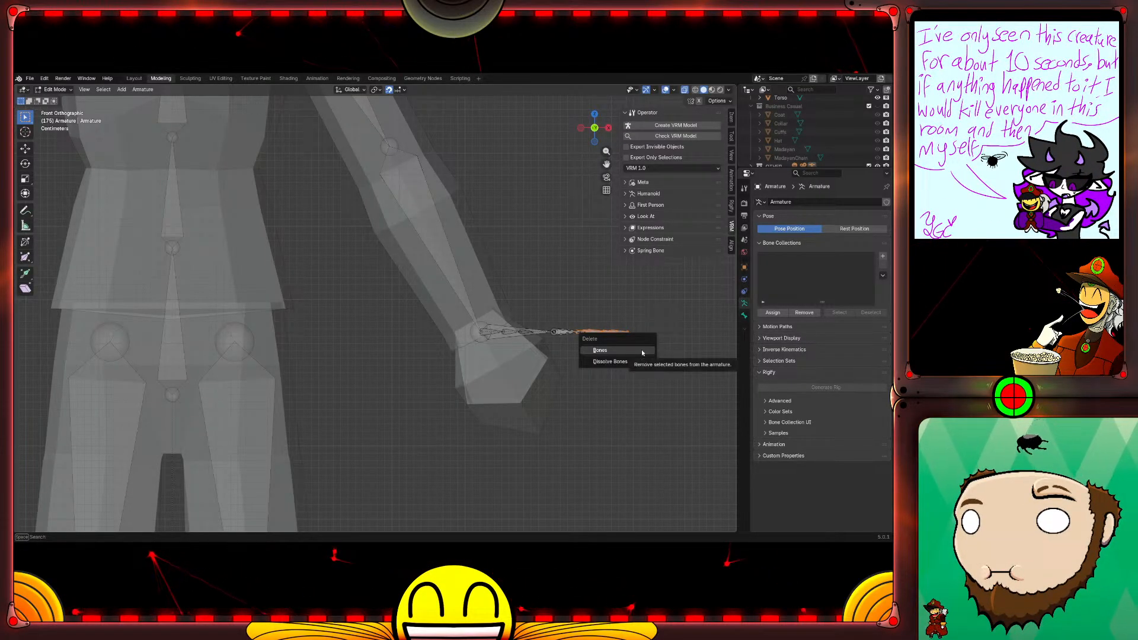
{"action": "left_click", "coordinate": [642, 353]}
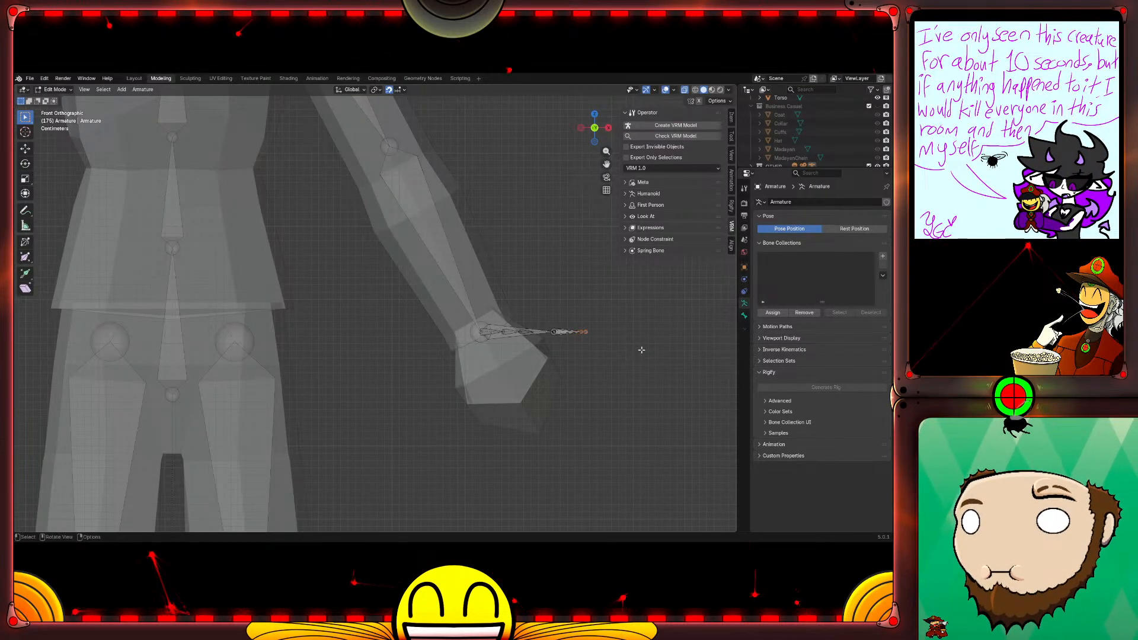
Step: Delete the remaining proximal finger bones of the left hand, including the index finger's
{"action": "middle_click_drag", "start_coordinate": [632, 312], "coordinate": [604, 348]}
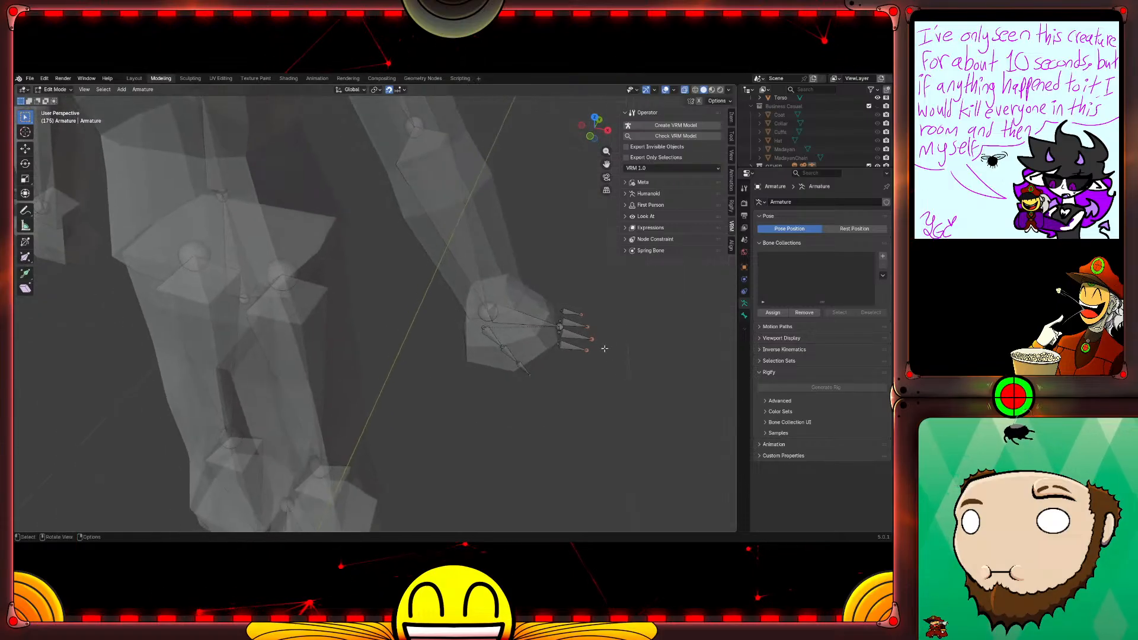
{"action": "left_click", "coordinate": [557, 350], "text": "shift"}
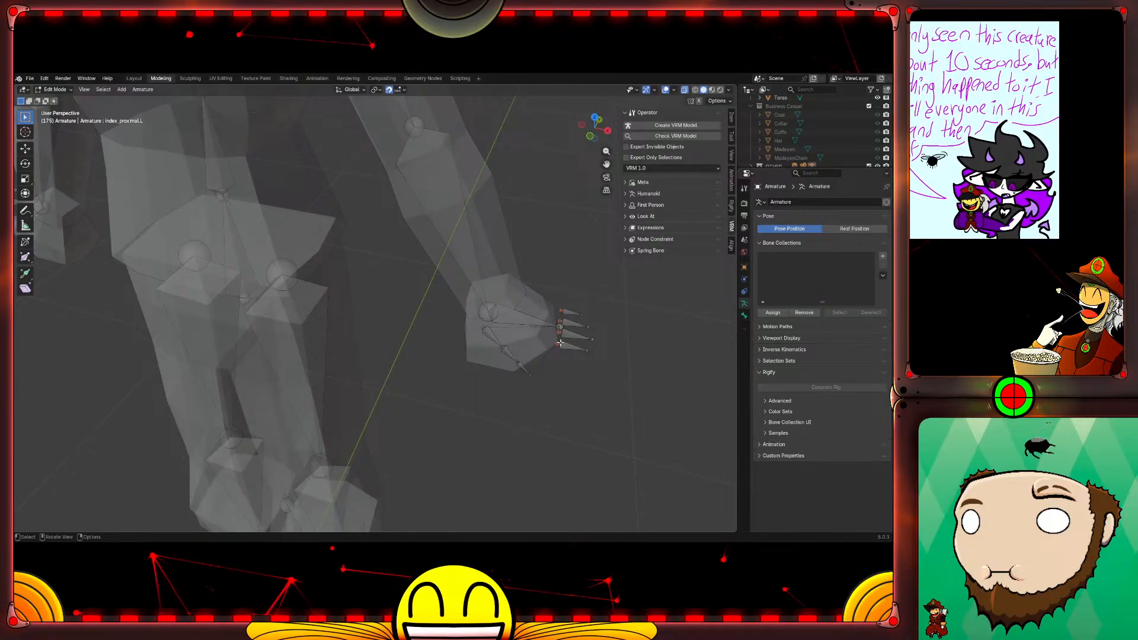
{"action": "key", "text": "x"}
{"action": "left_click", "coordinate": [560, 342]}
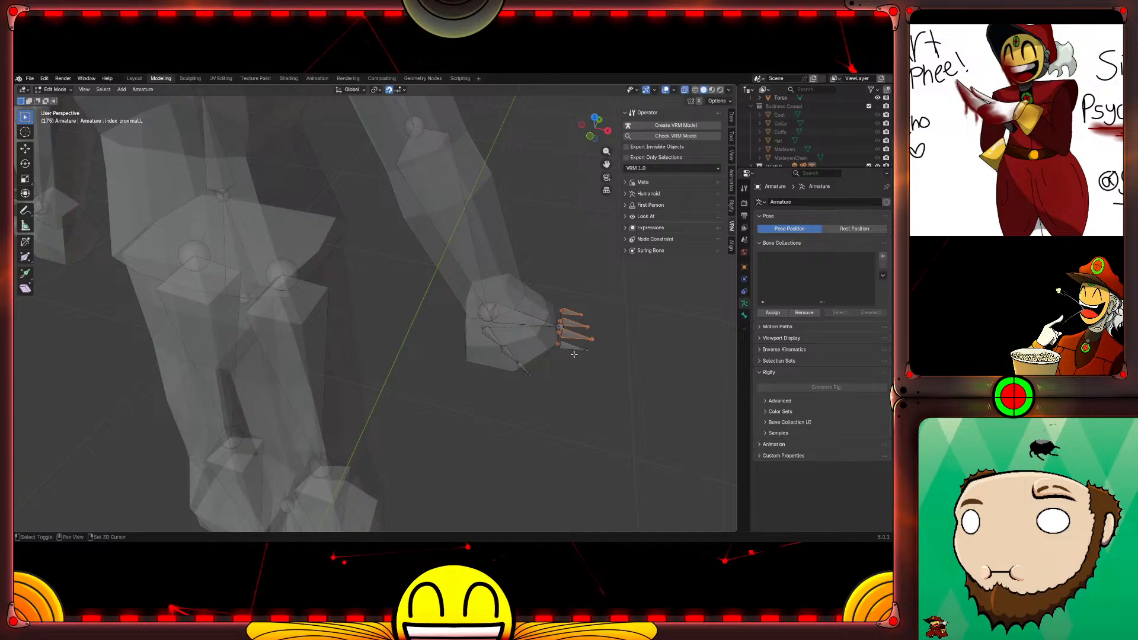
{"action": "key", "text": "x"}
{"action": "left_click", "coordinate": [602, 344]}
Step: Delete the left hand's thumb bones while keeping the hand bone
{"action": "key", "text": "b"}
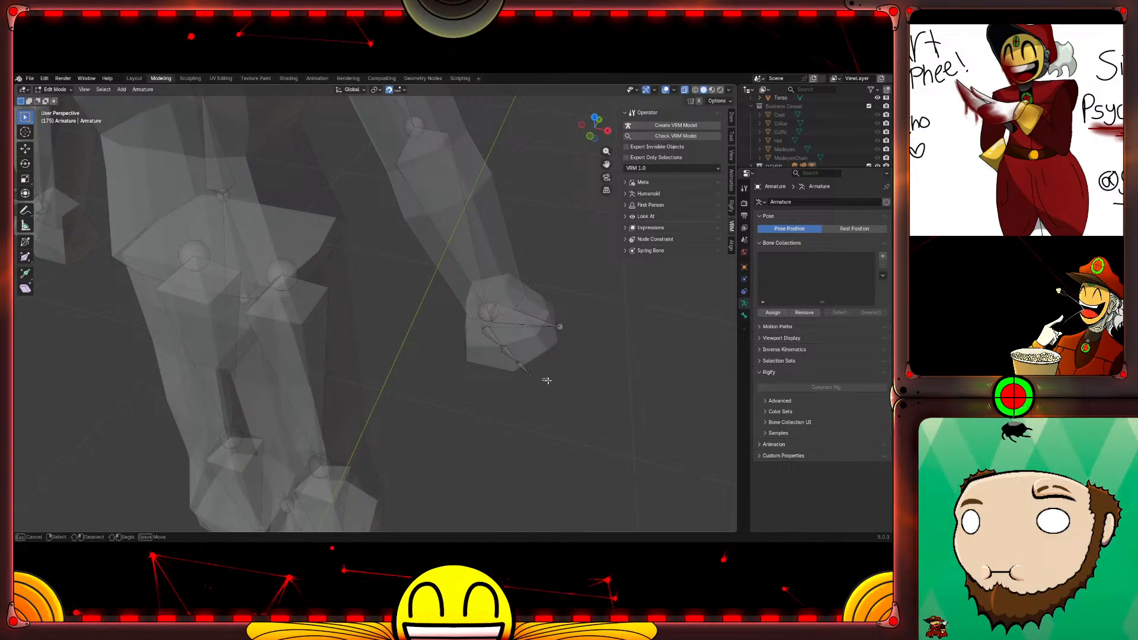
{"action": "left_click_drag", "start_coordinate": [547, 381], "coordinate": [547, 381]}
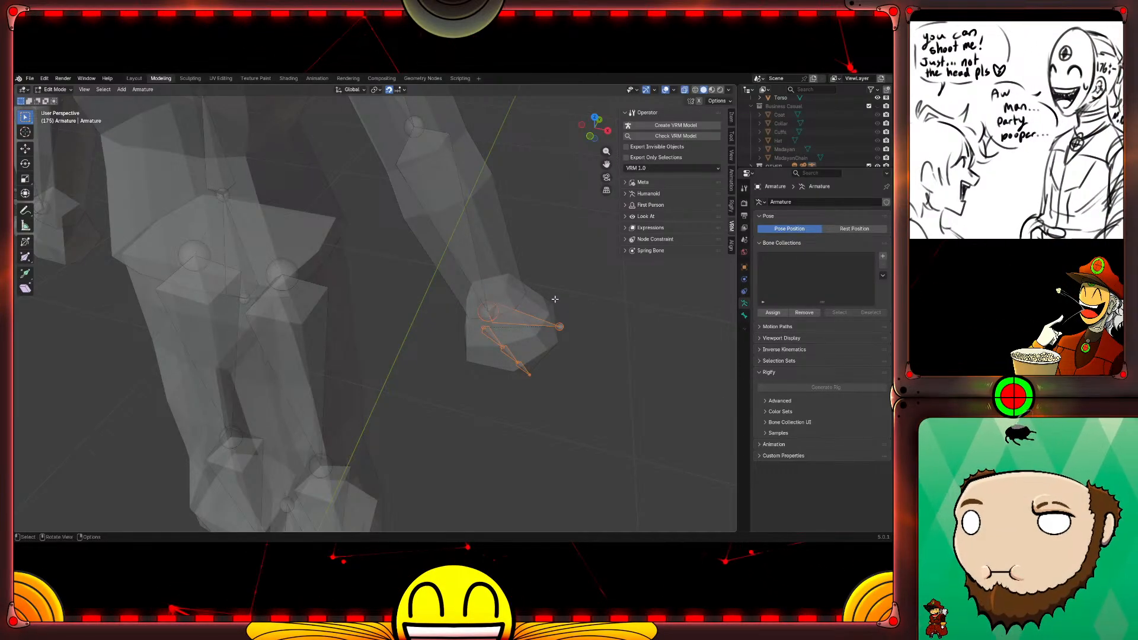
{"action": "left_click_drag", "start_coordinate": [474, 293], "coordinate": [531, 312], "text": "ctrl"}
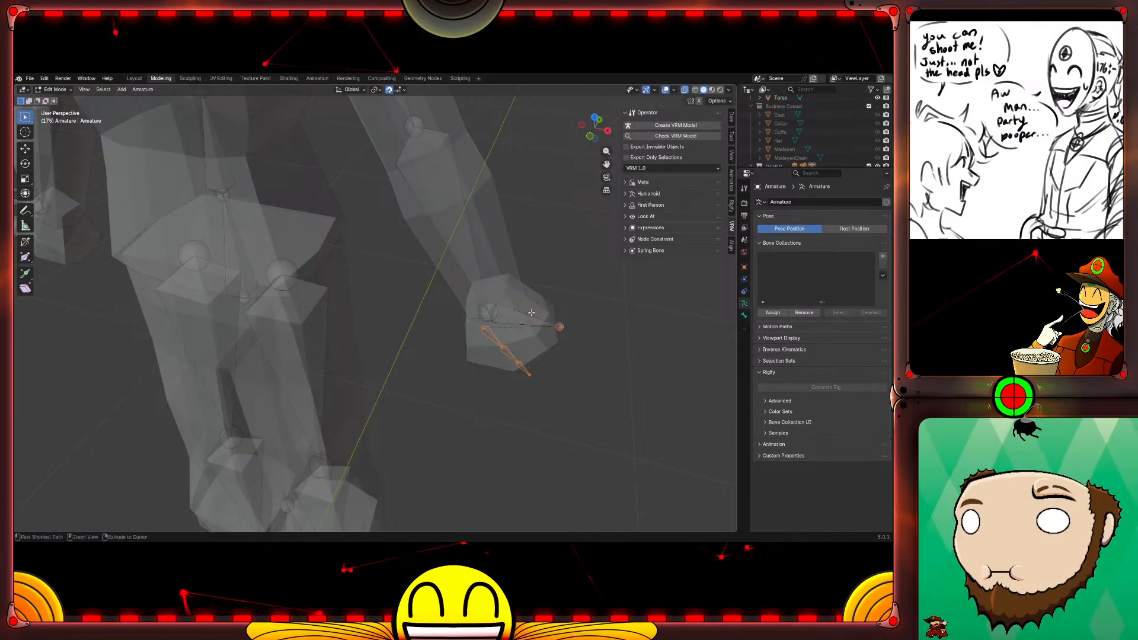
{"action": "left_click", "coordinate": [568, 332]}
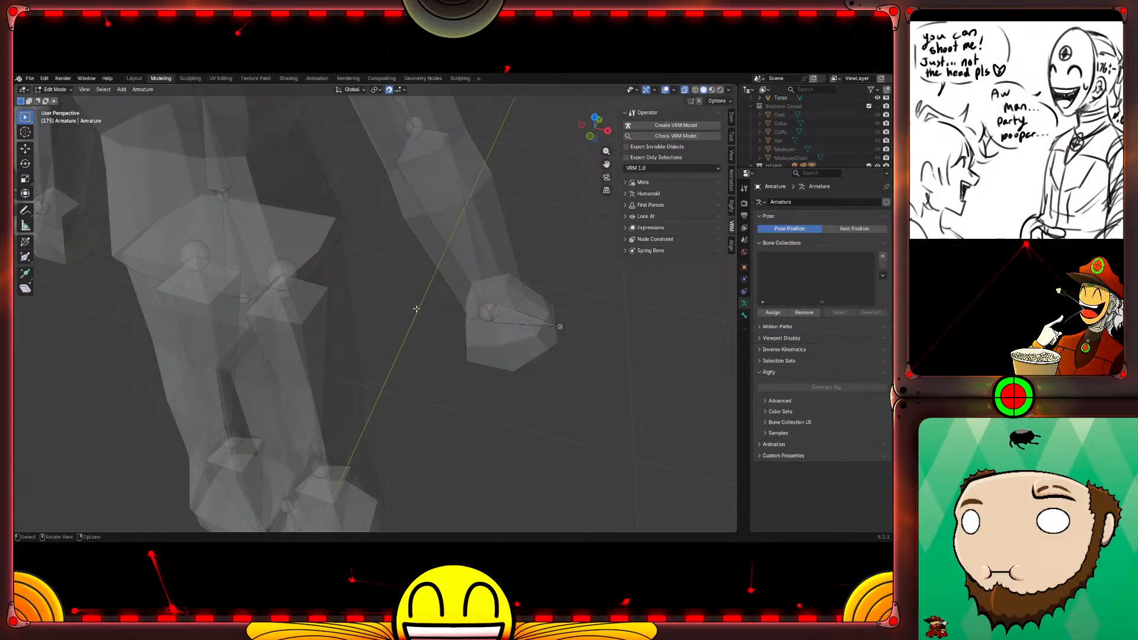
Step: Delete the thumb bones of the armature's right hand
{"action": "middle_click_drag", "start_coordinate": [410, 310], "coordinate": [423, 282]}
{"action": "middle_click_drag", "start_coordinate": [332, 358], "coordinate": [521, 325], "text": "shift"}
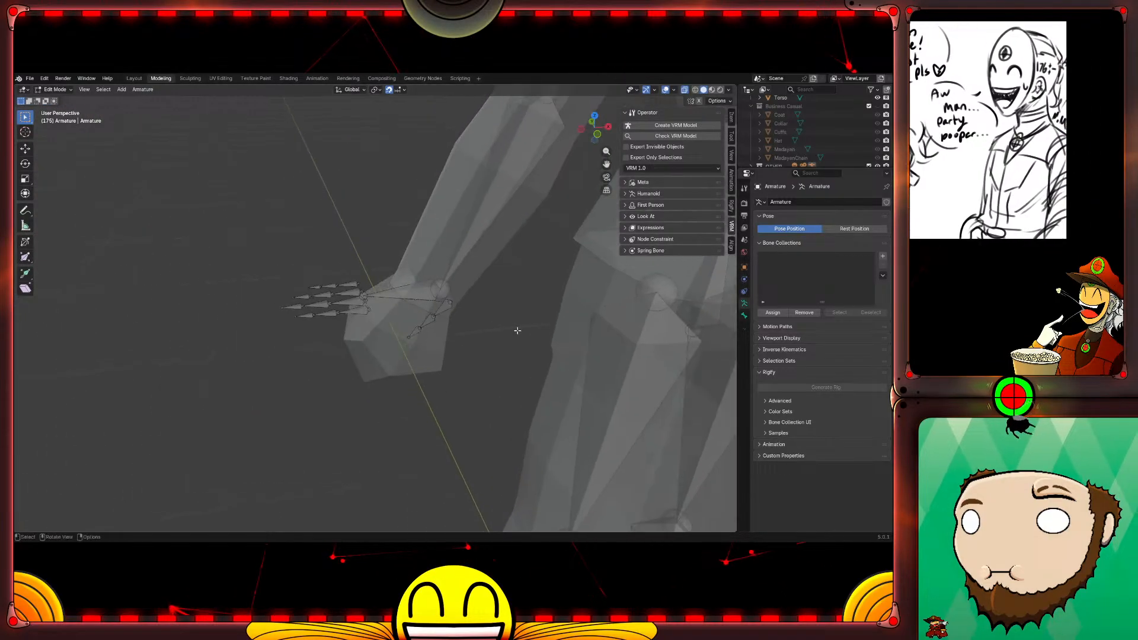
{"action": "left_click", "coordinate": [428, 323]}
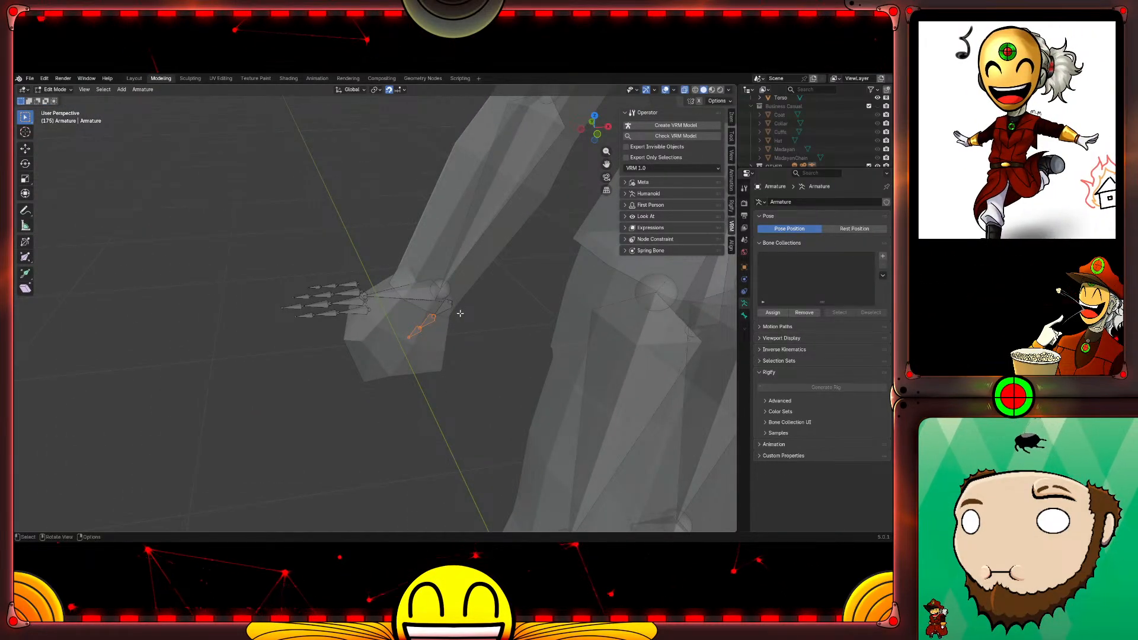
{"action": "left_click", "coordinate": [444, 309], "text": "shift"}
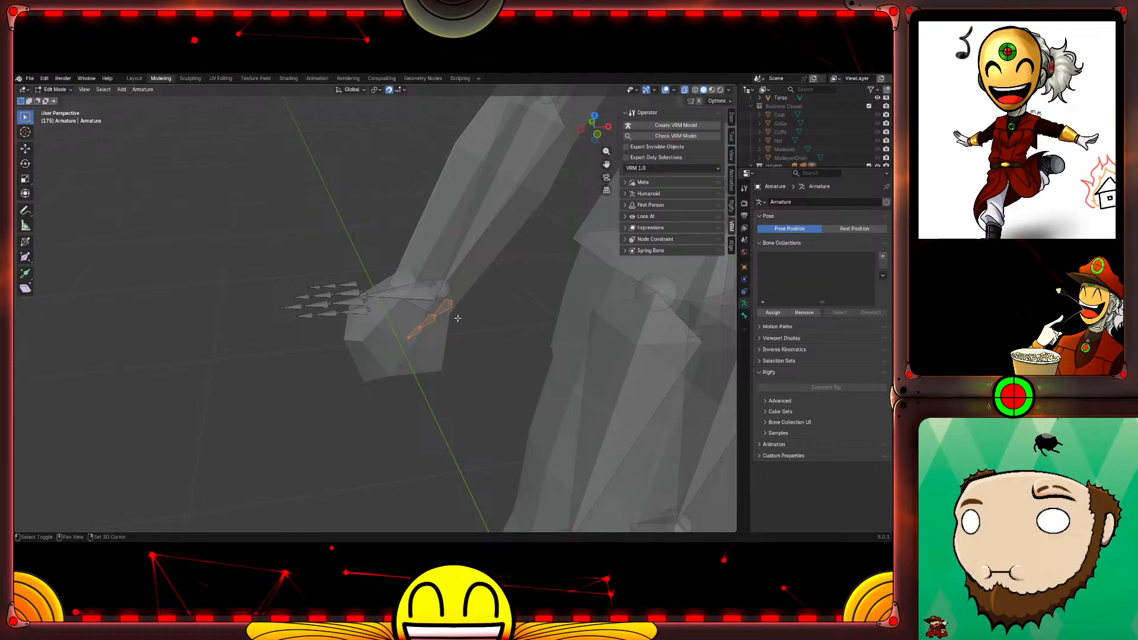
{"action": "key", "text": "x"}
{"action": "left_click", "coordinate": [478, 330]}
Step: Delete all bones of the four fingers on the right hand, leaving only the hand bone
{"action": "middle_click_drag", "start_coordinate": [477, 330], "coordinate": [383, 330]}
{"action": "left_click_drag", "start_coordinate": [337, 346], "coordinate": [279, 286]}
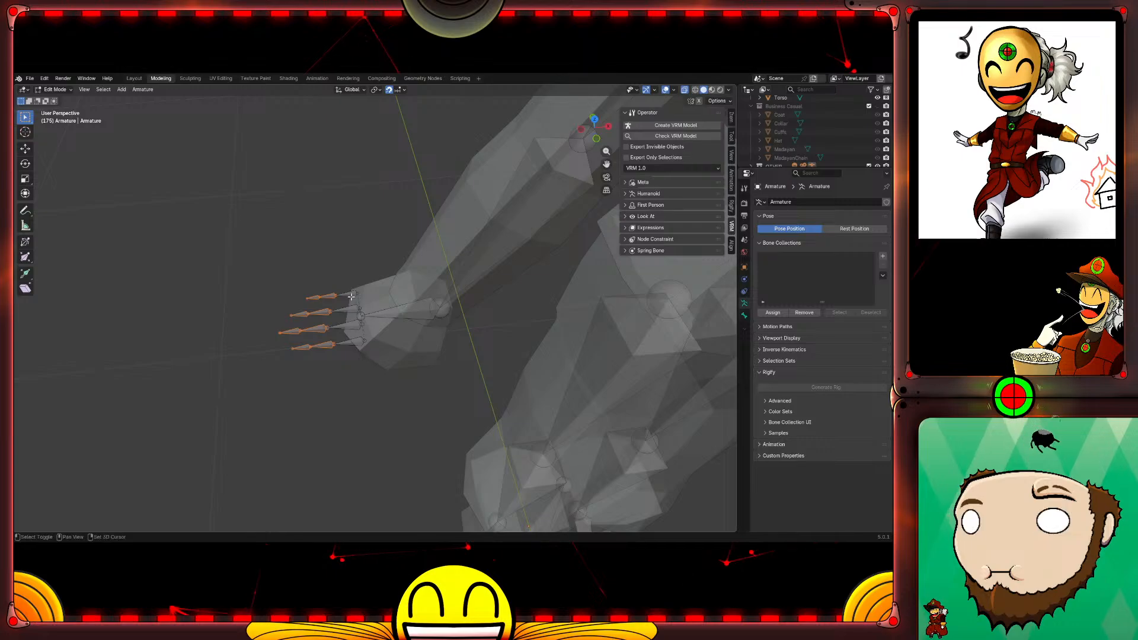
{"action": "left_click", "coordinate": [352, 329], "text": "shift"}
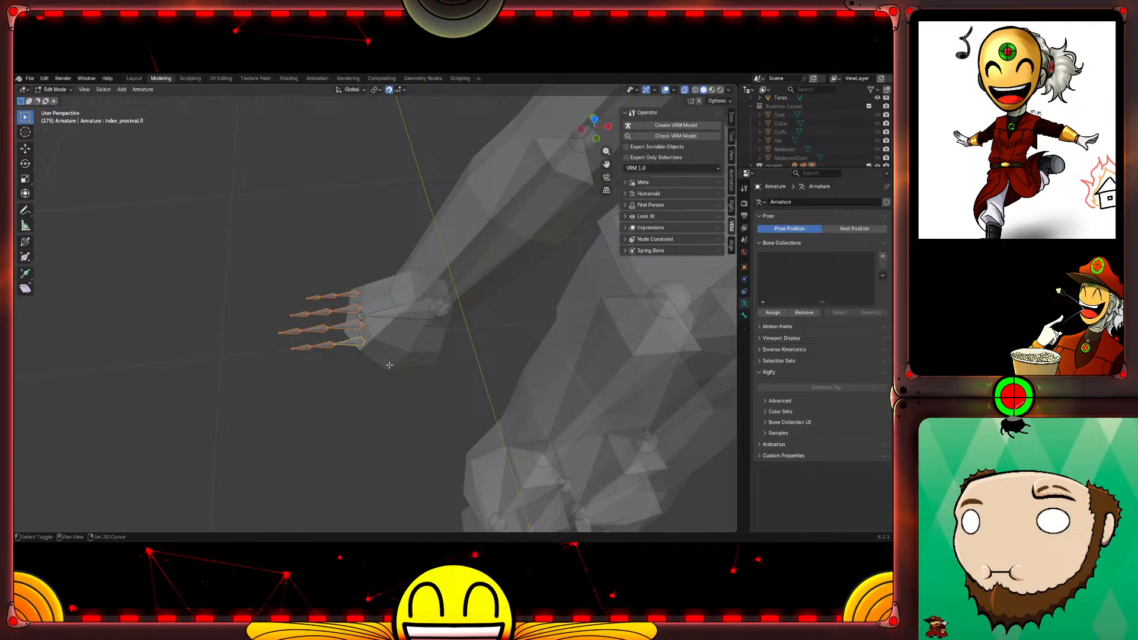
{"action": "key", "text": "x"}
{"action": "left_click", "coordinate": [468, 386]}
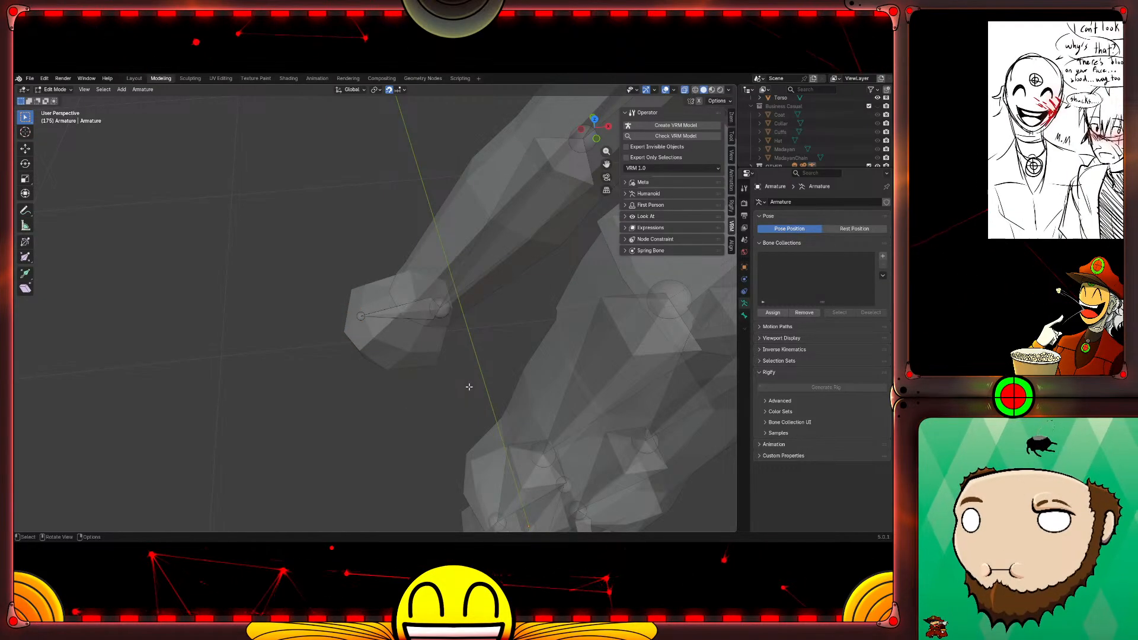
Step: Move the right hand bone's tip about 0.012 m along X and -0.155 m along Z to the fingertips in front view
{"action": "middle_click_drag", "start_coordinate": [469, 386], "coordinate": [602, 307]}
{"action": "left_click", "coordinate": [355, 287]}
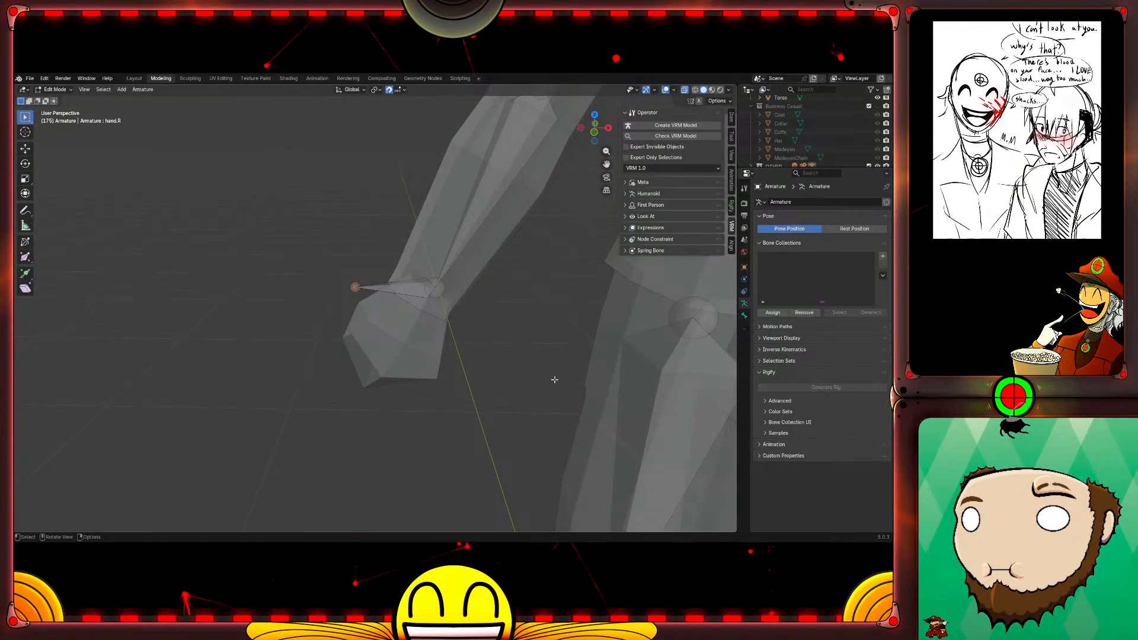
{"action": "key", "text": "KP_1"}
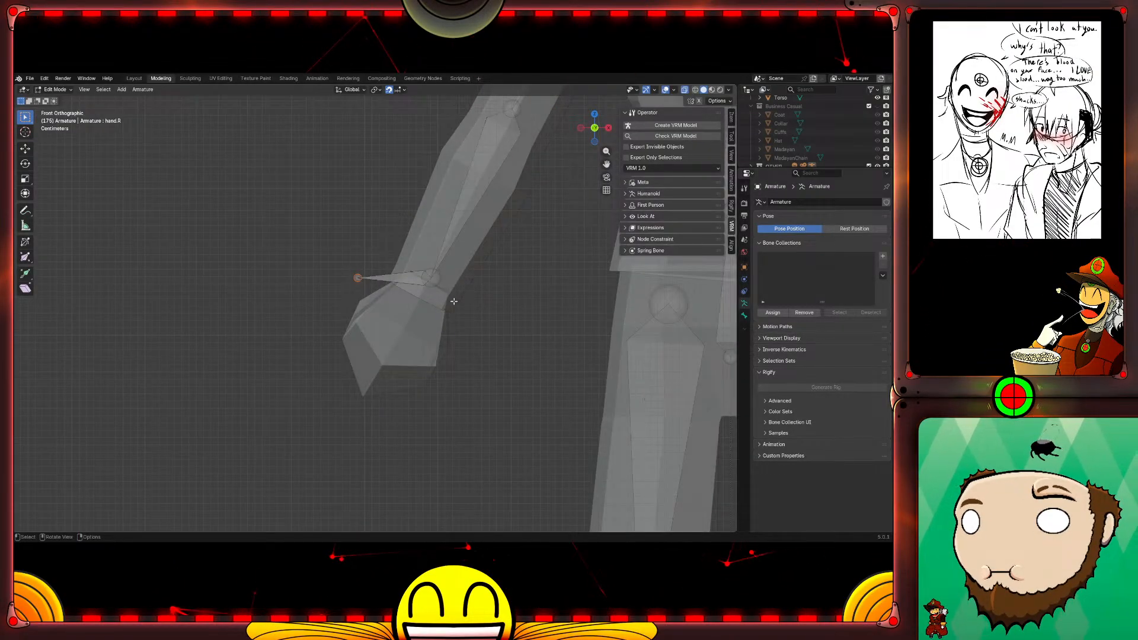
{"action": "key", "text": "g"}
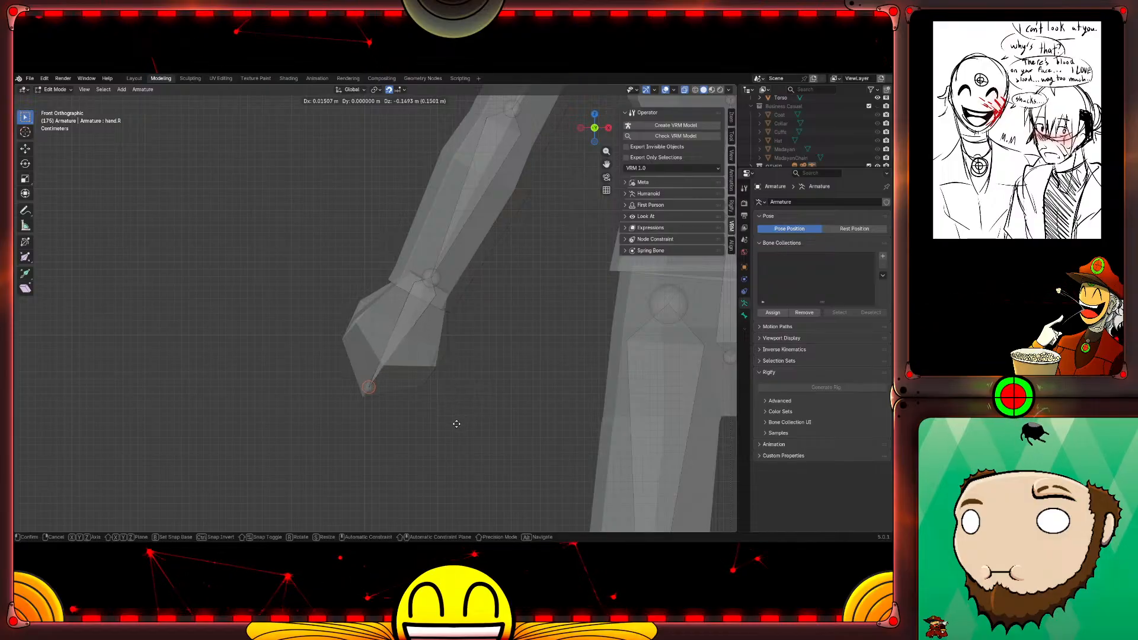
{"action": "left_click", "coordinate": [454, 426]}
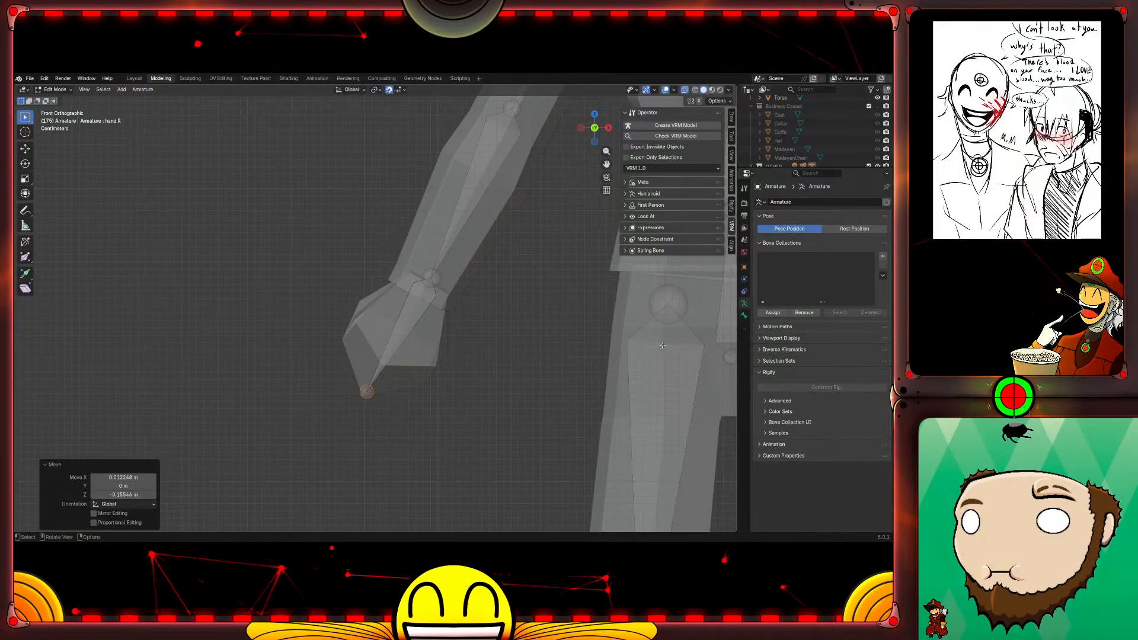
Step: Move the left hand bone's tip about -0.022 m along X and -0.135 m along Z down to the fingertips
{"action": "middle_click_drag", "start_coordinate": [667, 351], "coordinate": [142, 355], "text": "shift"}
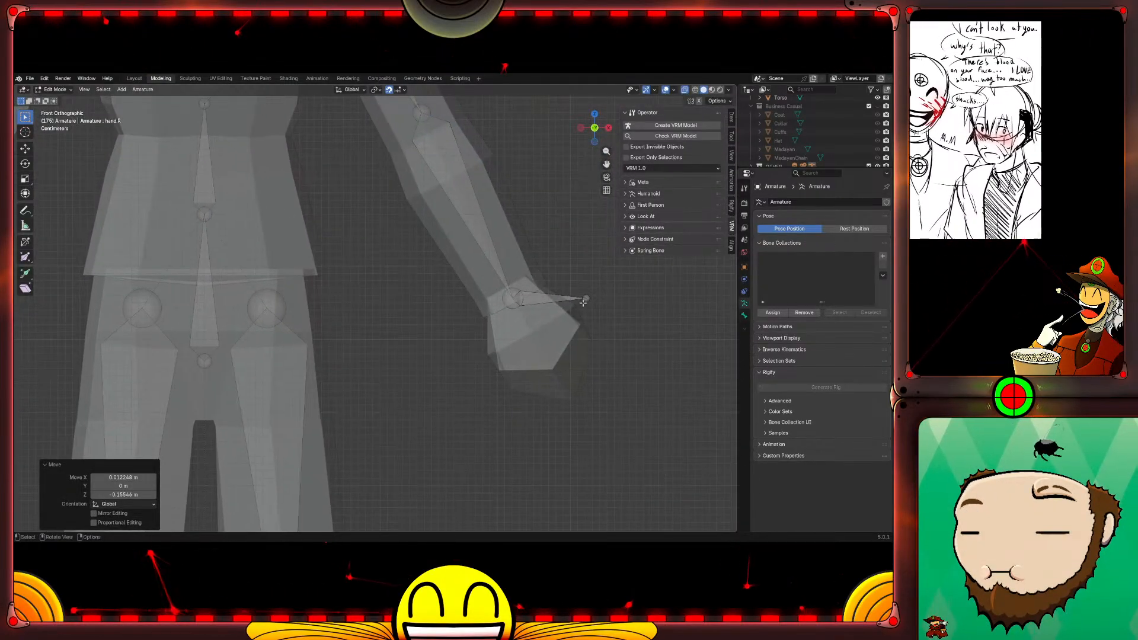
{"action": "left_click", "coordinate": [585, 298]}
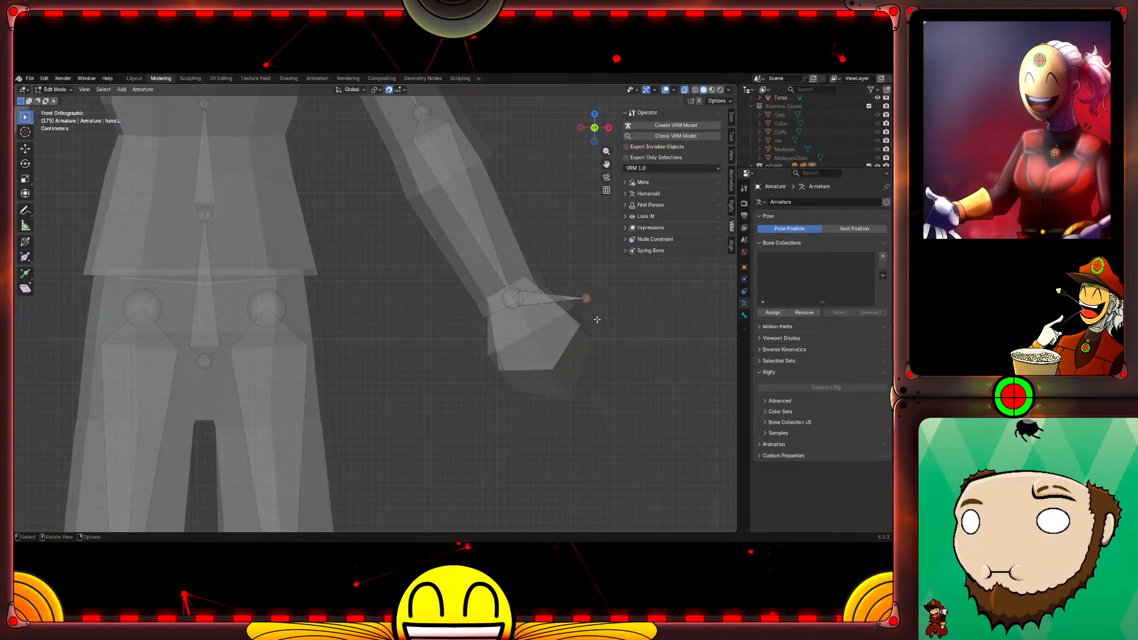
{"action": "key", "text": "g"}
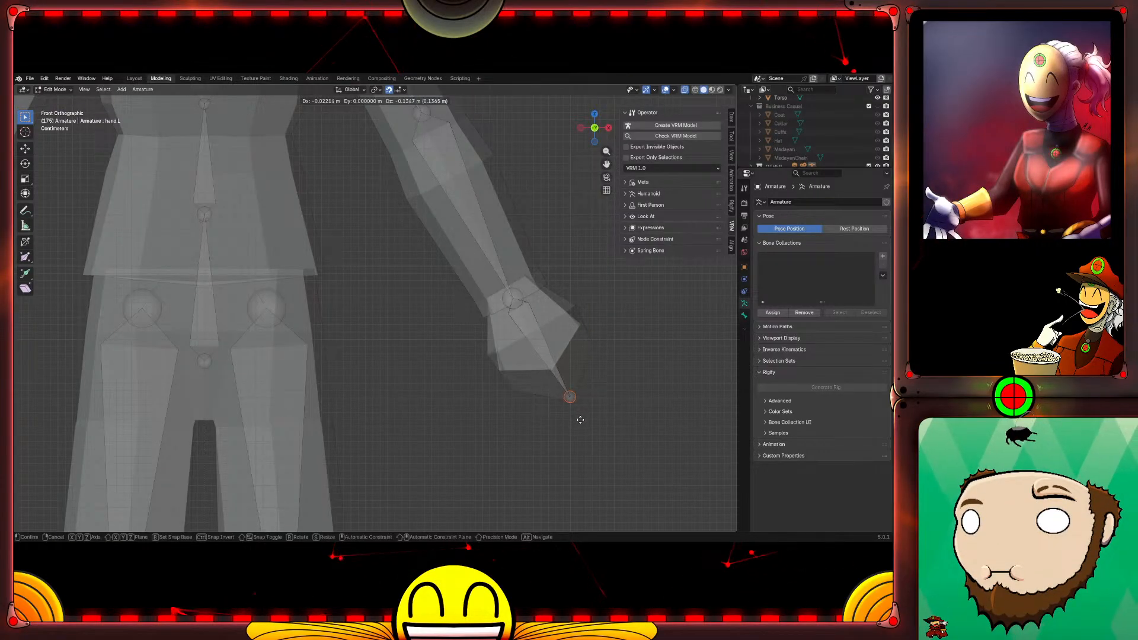
{"action": "left_click", "coordinate": [577, 413]}
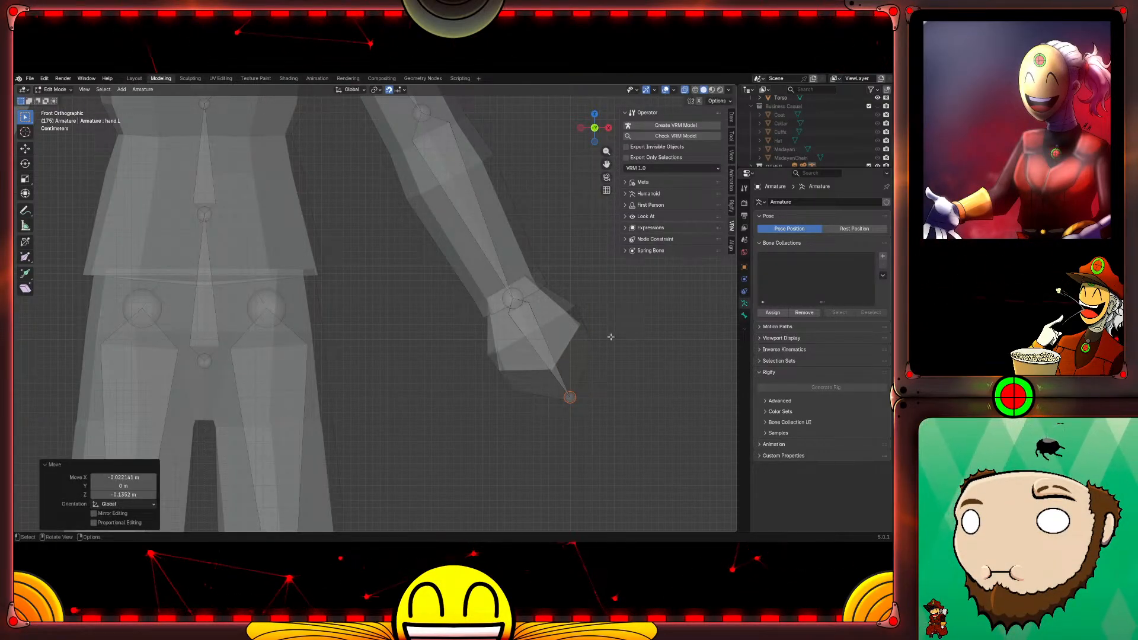
Step: Shift the left hand bone's tip about 0.039 m along Y in the right orthographic view
{"action": "middle_click_drag", "start_coordinate": [610, 336], "coordinate": [496, 220]}
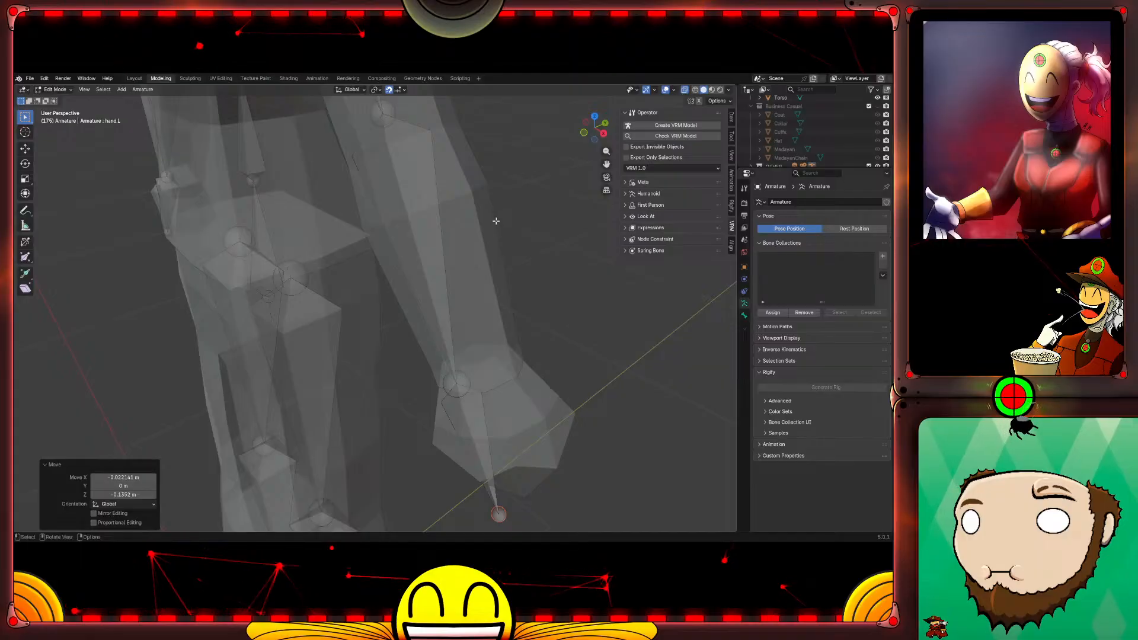
{"action": "scroll", "coordinate": [496, 220], "scroll_direction": "down", "scroll_amount": 3}
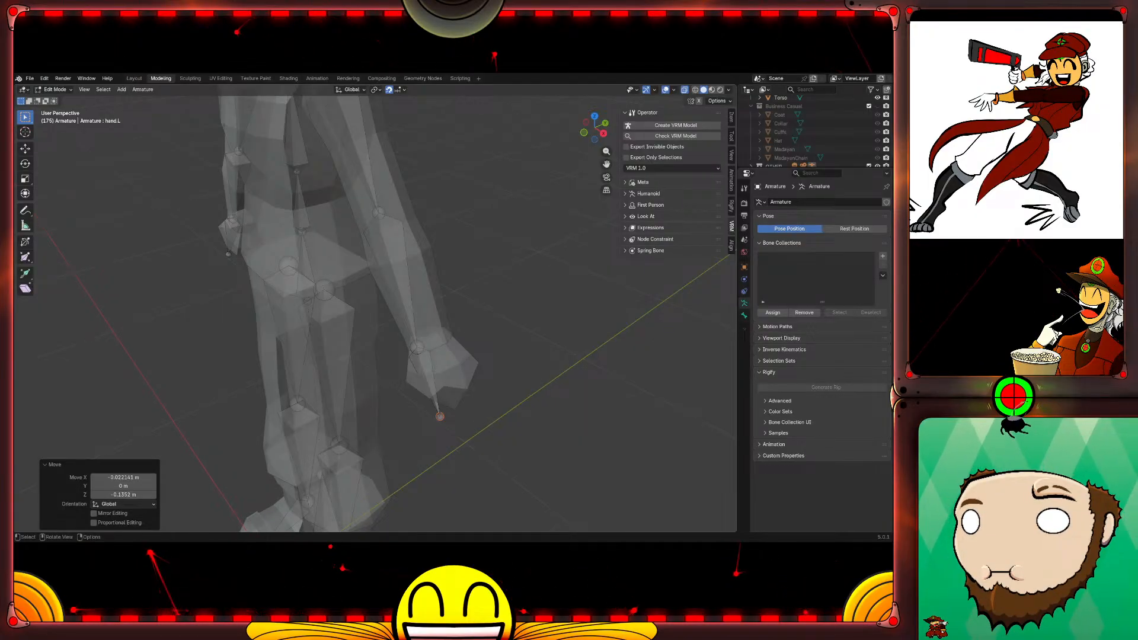
{"action": "key", "text": "KP_3"}
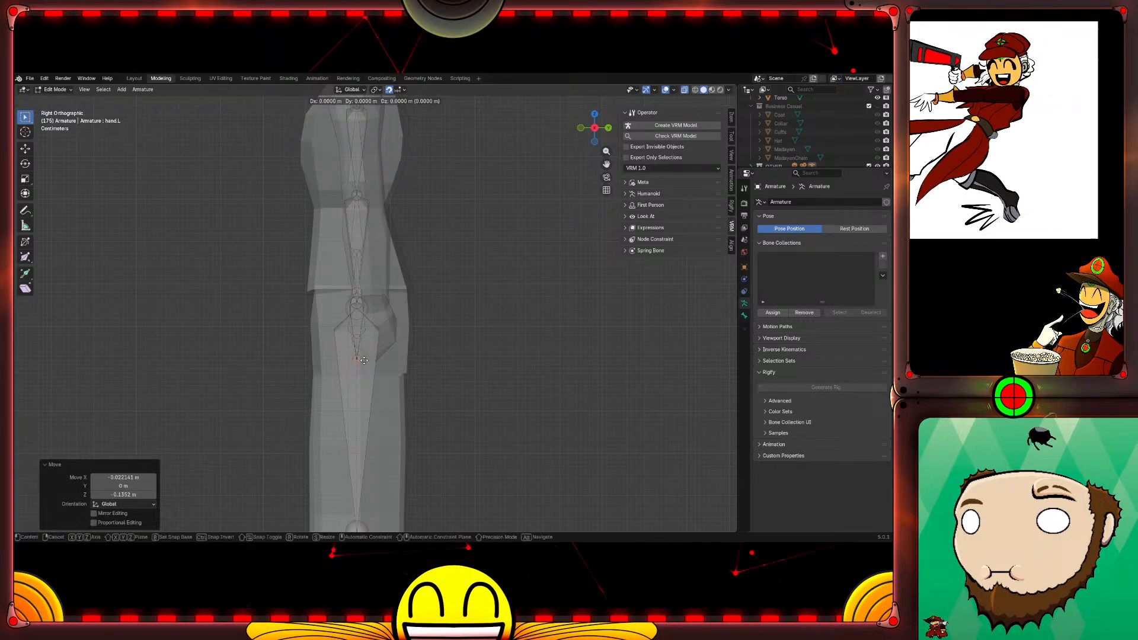
{"action": "key", "text": "g"}
{"action": "key", "text": "y"}
{"action": "left_click", "coordinate": [381, 349]}
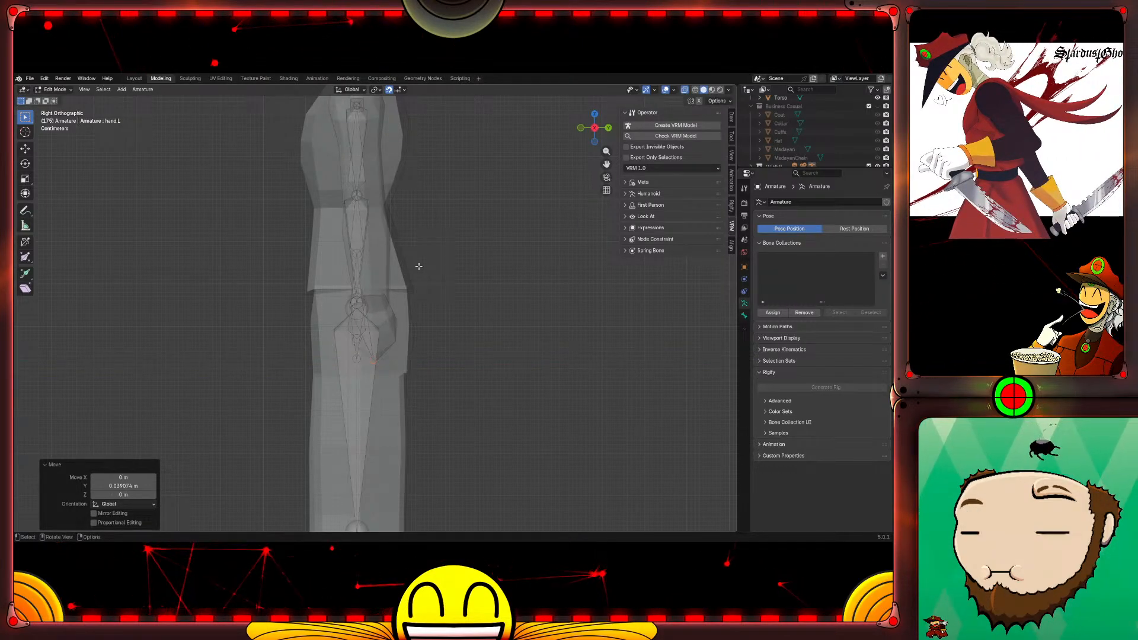
Step: Move the left wrist joint between the lower arm and hand bones about 0.035 m along Y
{"action": "middle_click_drag", "start_coordinate": [451, 252], "coordinate": [450, 282]}
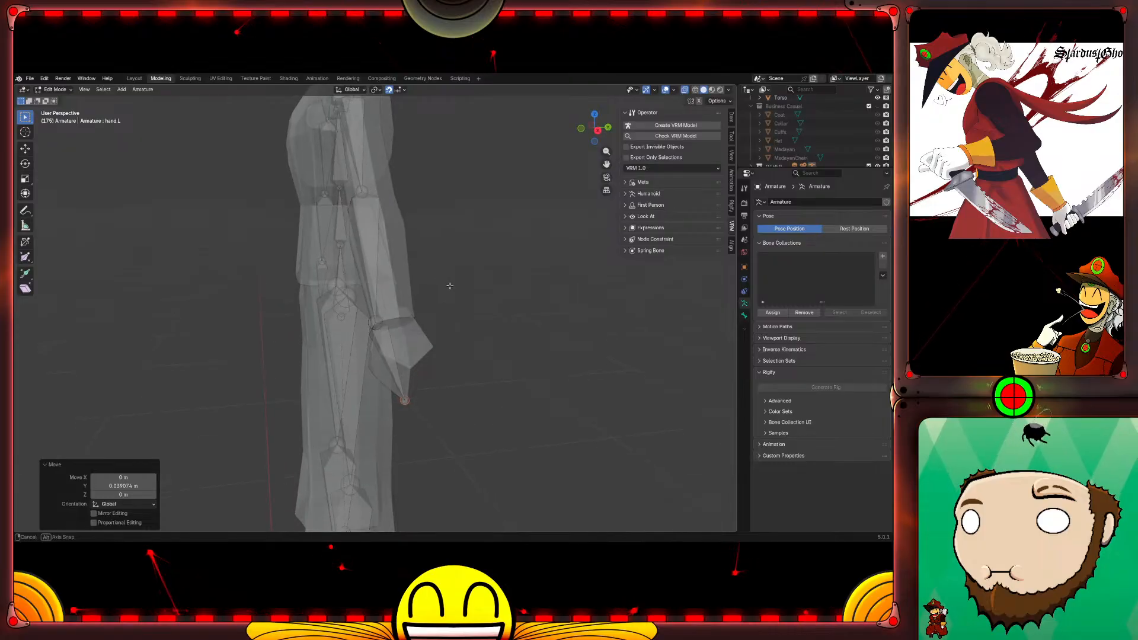
{"action": "left_click", "coordinate": [379, 320]}
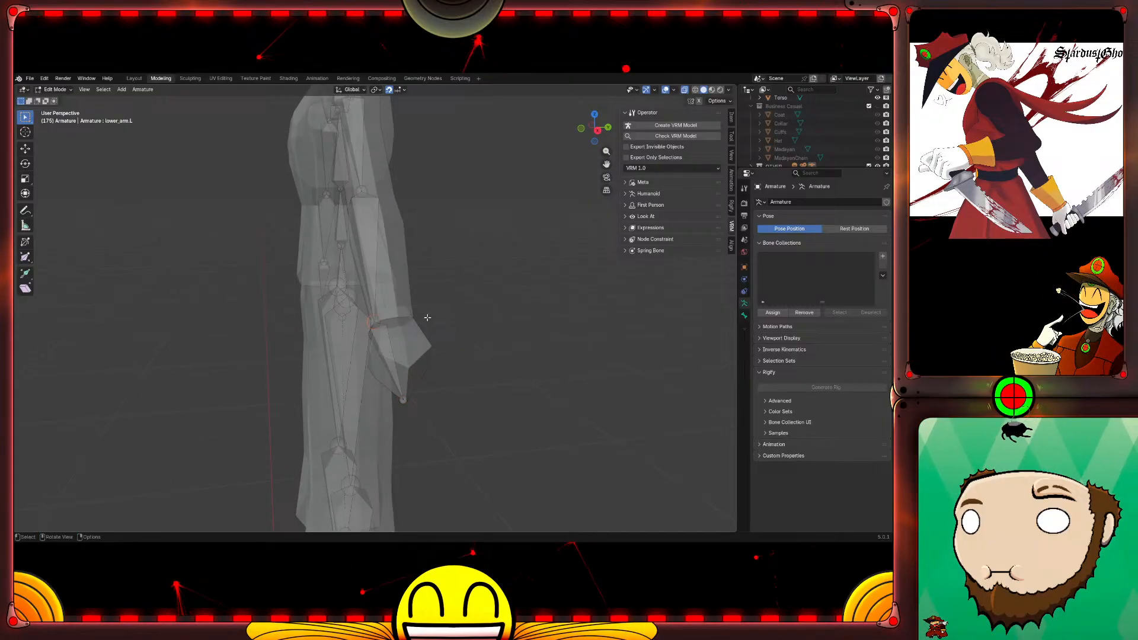
{"action": "key", "text": "g"}
{"action": "key", "text": "y"}
{"action": "left_click", "coordinate": [444, 321]}
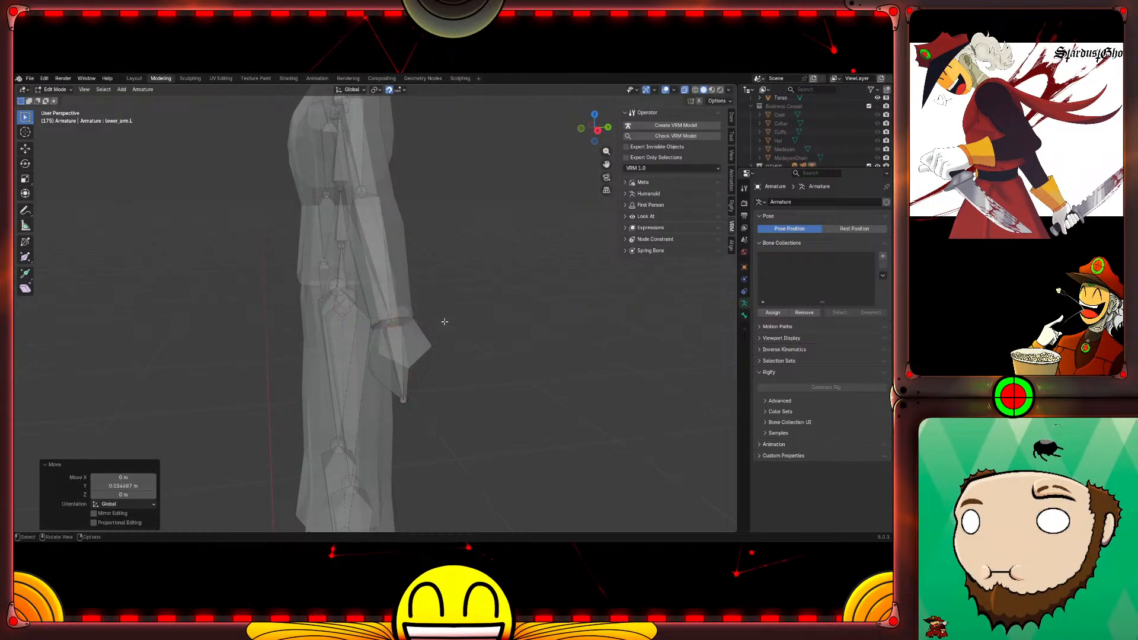
Step: Nudge the left hand bone's tip slightly along Y to line up with the fingertips
{"action": "left_click", "coordinate": [404, 399]}
{"action": "key", "text": "g"}
{"action": "key", "text": "y"}
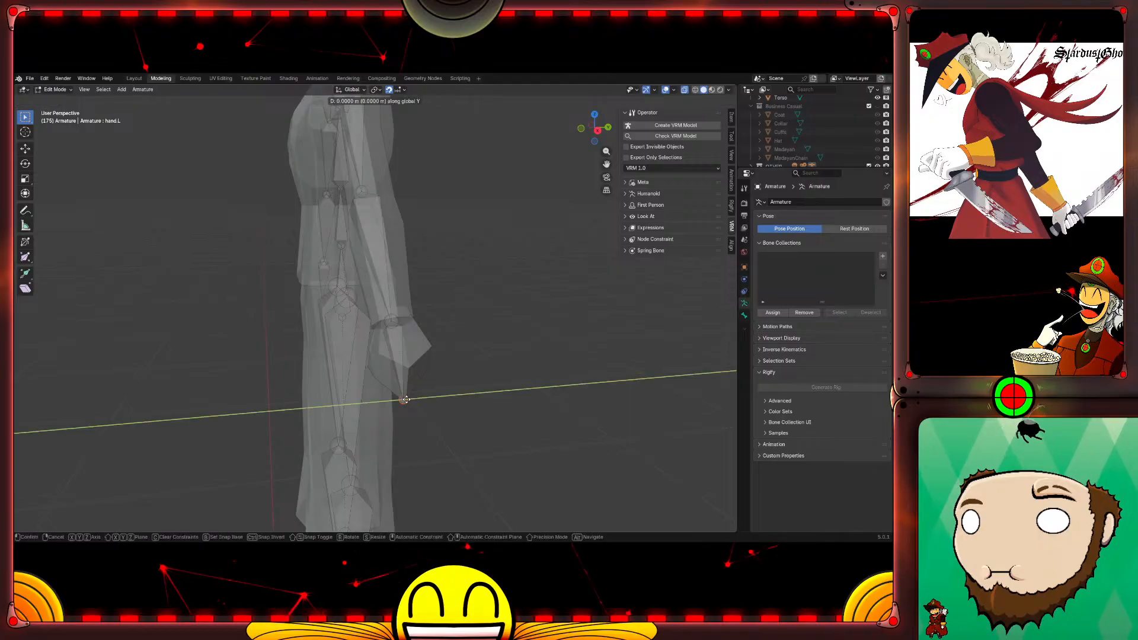
{"action": "left_click", "coordinate": [406, 399]}
Step: Move the left elbow joint between the upper and lower arm bones along Y into the middle of the arm
{"action": "left_click", "coordinate": [366, 189]}
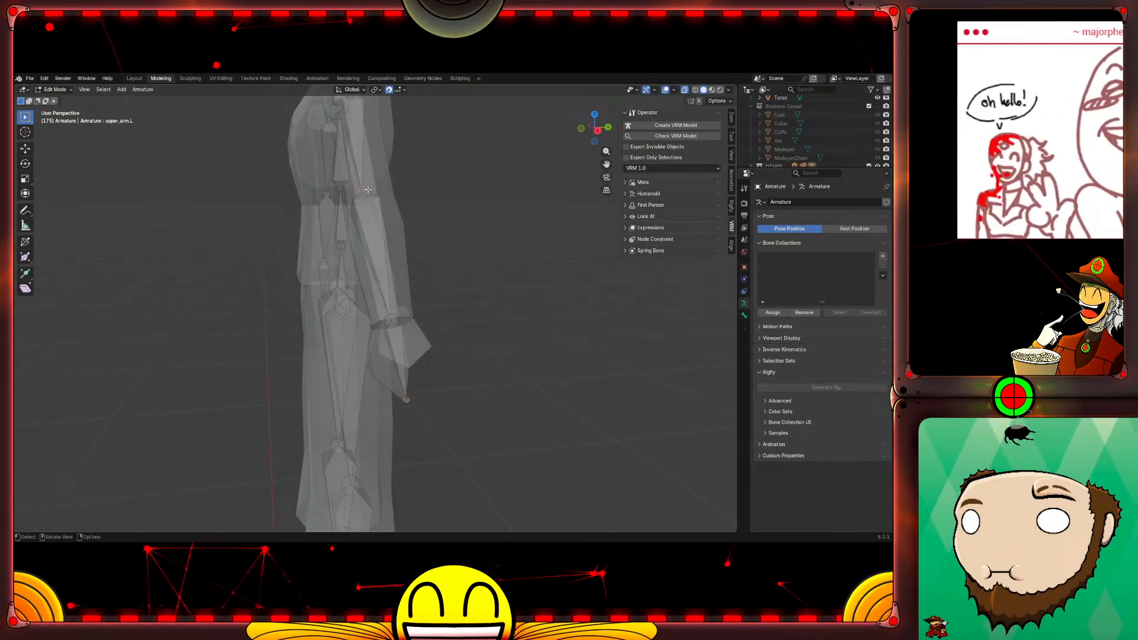
{"action": "key", "text": "g"}
{"action": "key", "text": "y"}
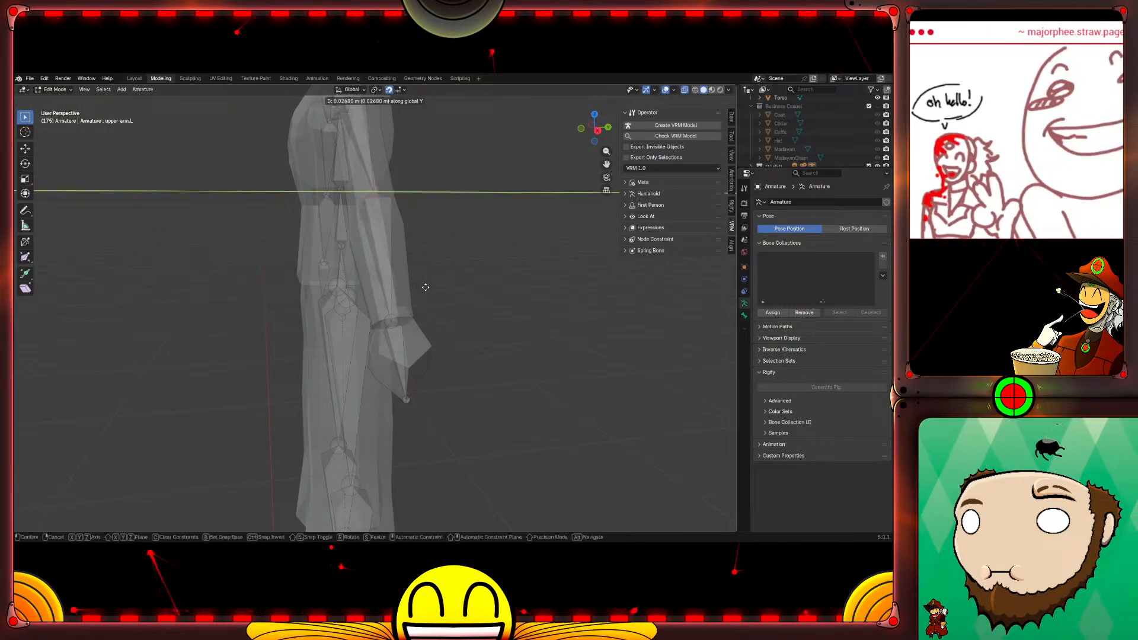
{"action": "left_click", "coordinate": [456, 231]}
{"action": "middle_click_drag", "start_coordinate": [457, 231], "coordinate": [396, 314]}
Step: Move the joint between the spine and chest bones about 0.026 m along Y
{"action": "left_click", "coordinate": [415, 313]}
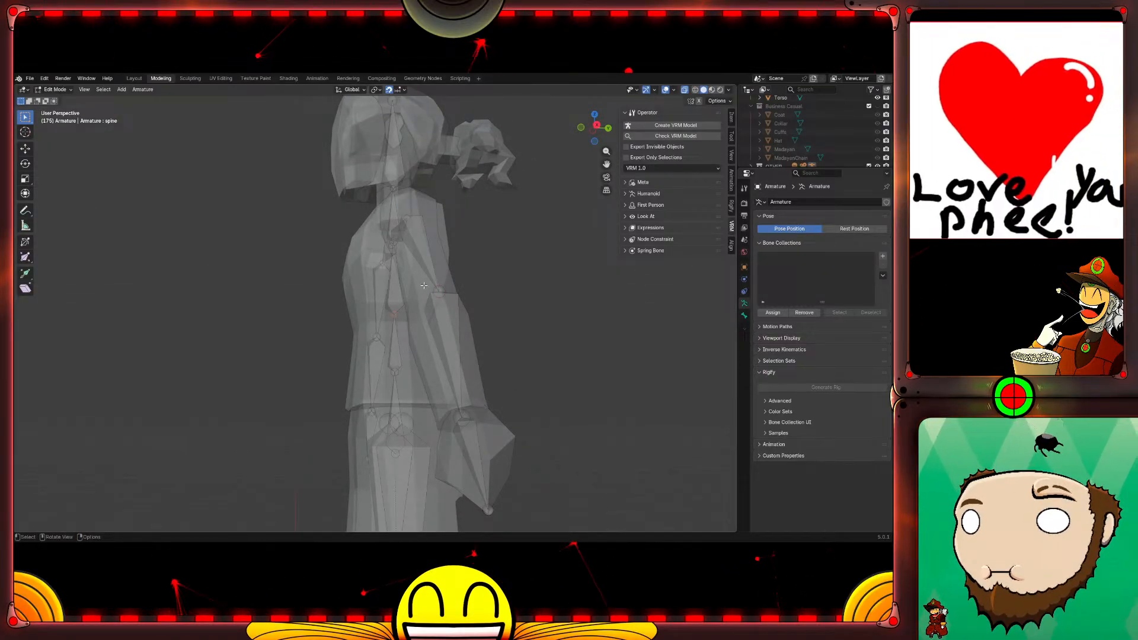
{"action": "key", "text": "g"}
{"action": "key", "text": "y"}
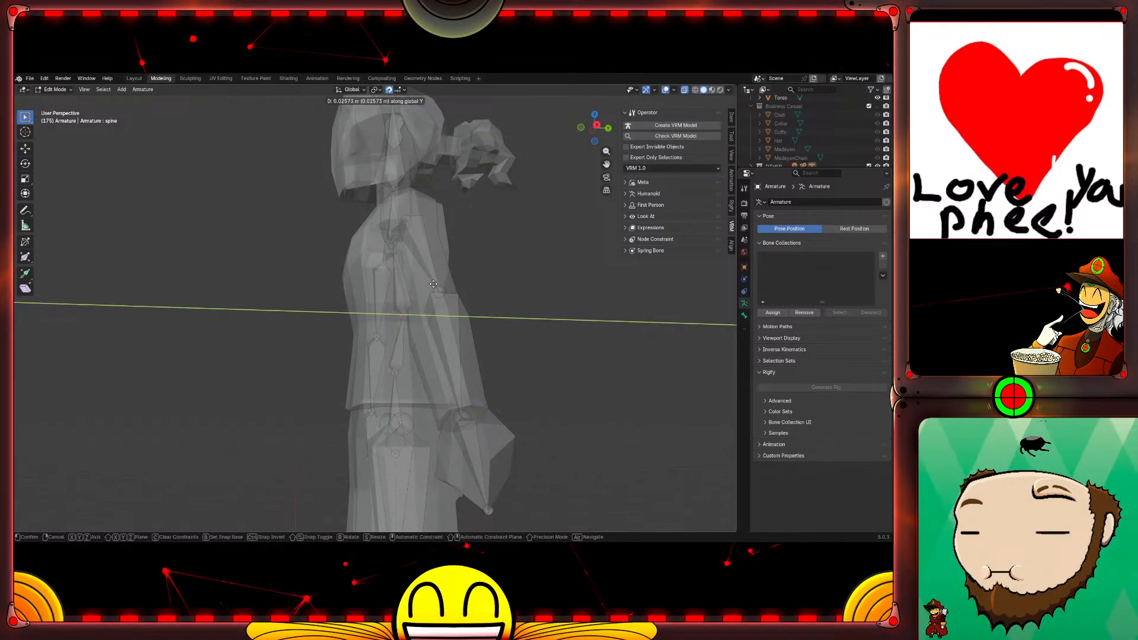
{"action": "left_click", "coordinate": [432, 276]}
Step: Move the chest bone's tip about 0.015 m along Y
{"action": "left_click", "coordinate": [410, 254]}
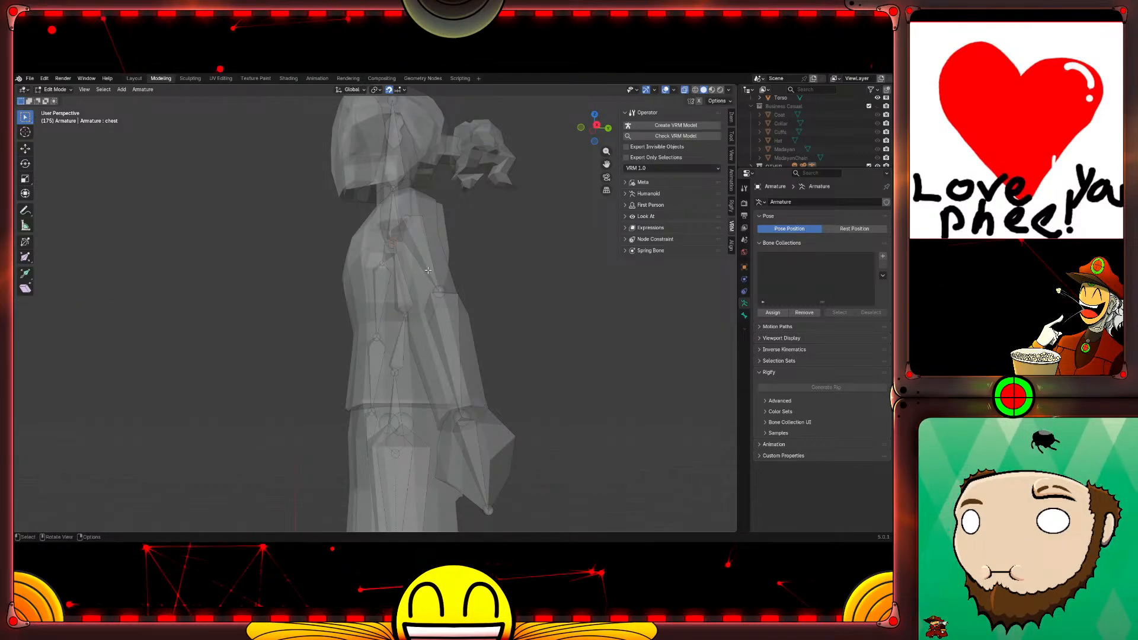
{"action": "key", "text": "g"}
{"action": "key", "text": "y"}
{"action": "left_click", "coordinate": [433, 270]}
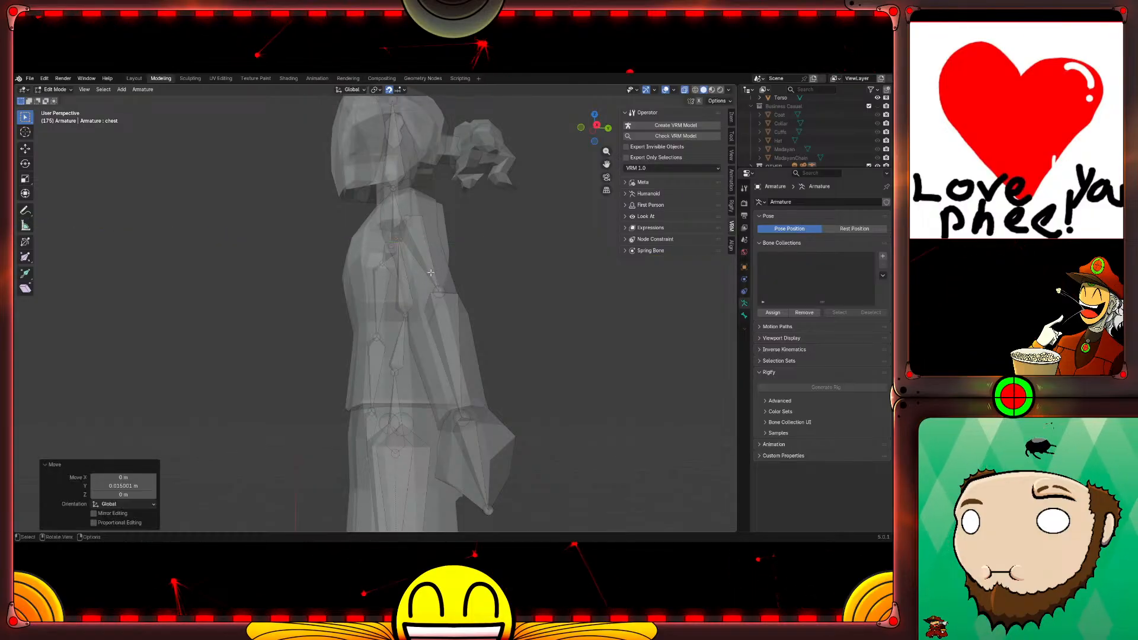
Step: Move the joint between the hips and spine bones about 0.022 m along Y
{"action": "left_click", "coordinate": [430, 331]}
{"action": "key", "text": "g"}
{"action": "key", "text": "y"}
{"action": "left_click", "coordinate": [438, 334]}
{"action": "middle_click_drag", "start_coordinate": [439, 334], "coordinate": [470, 382]}
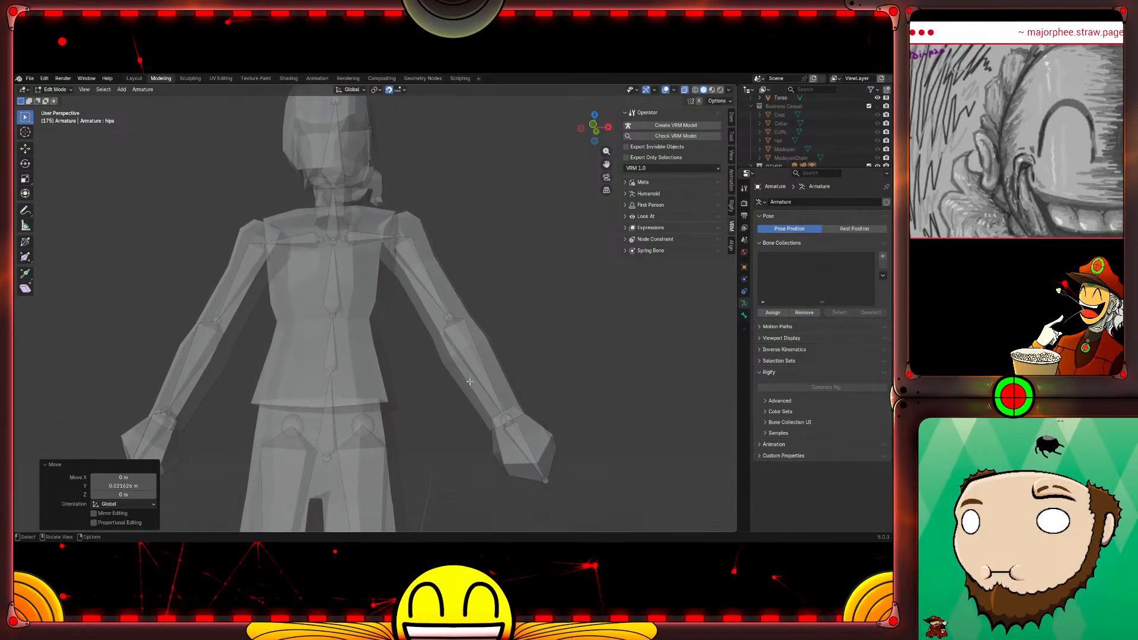
Step: Raise the hips bone's base about 0.041 m along Z
{"action": "left_click", "coordinate": [326, 457]}
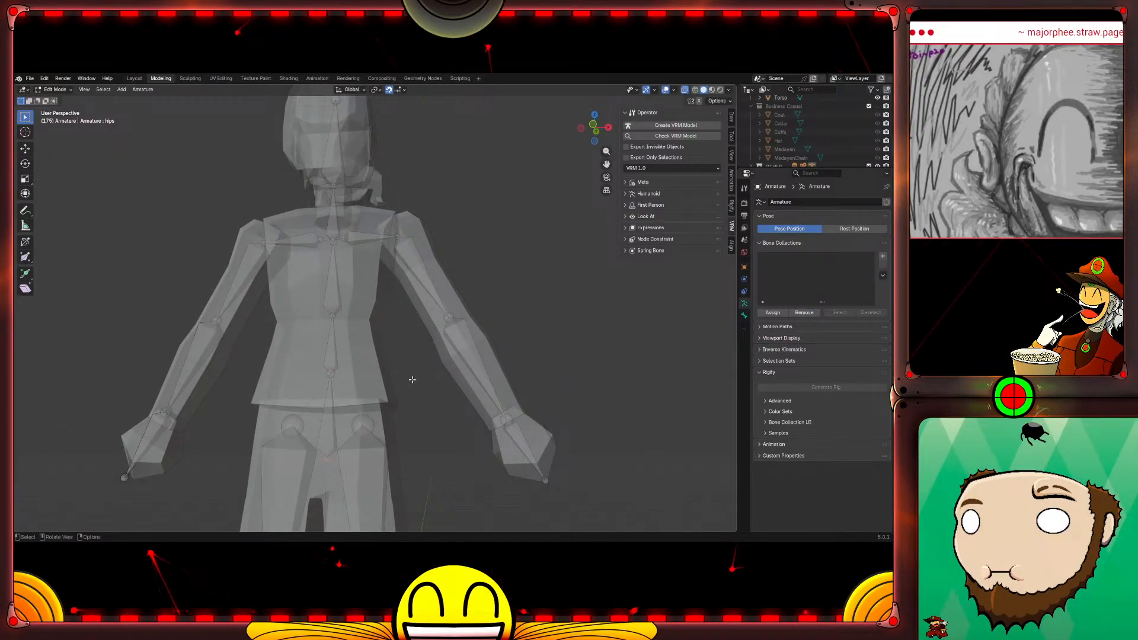
{"action": "key", "text": "g"}
{"action": "key", "text": "z"}
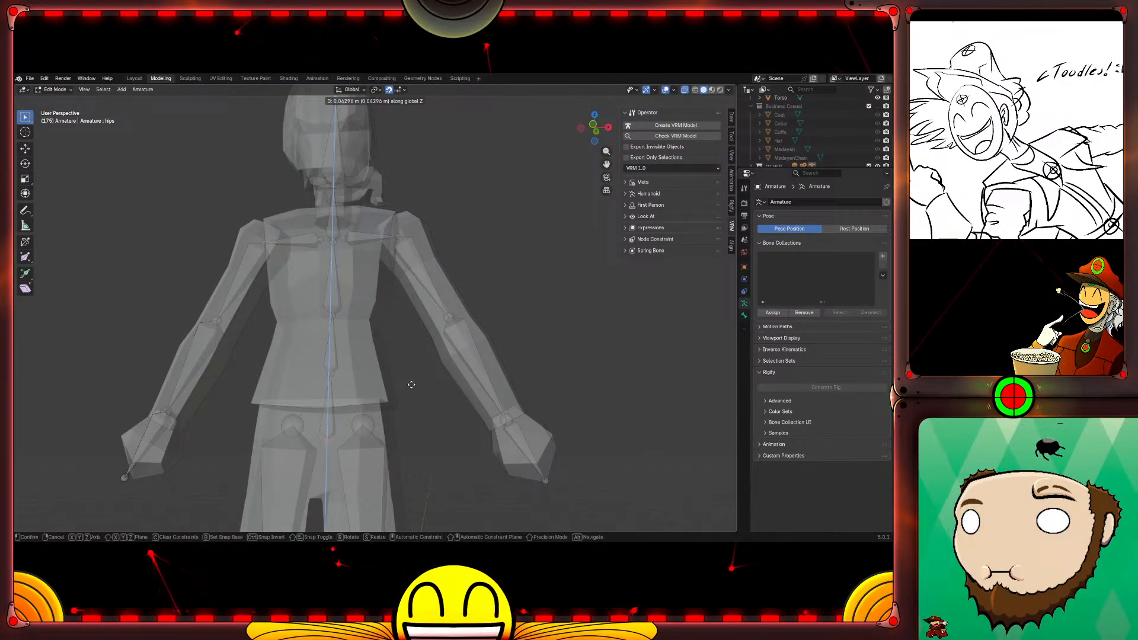
{"action": "left_click", "coordinate": [411, 386]}
{"action": "middle_click_drag", "start_coordinate": [430, 355], "coordinate": [437, 406]}
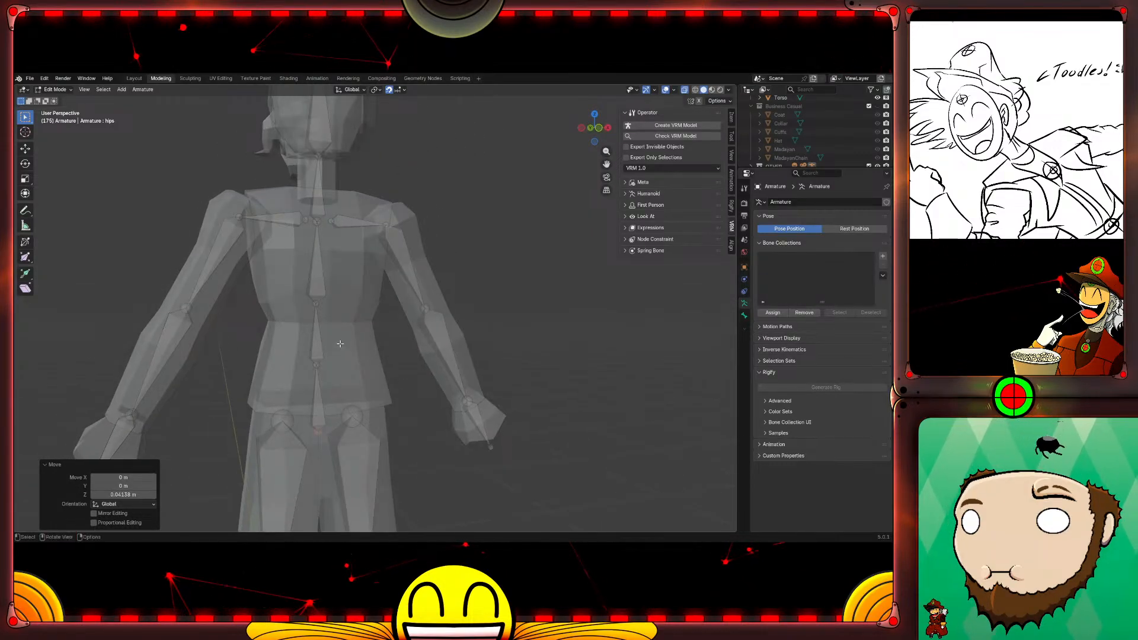
{"action": "key", "text": "KP_3"}
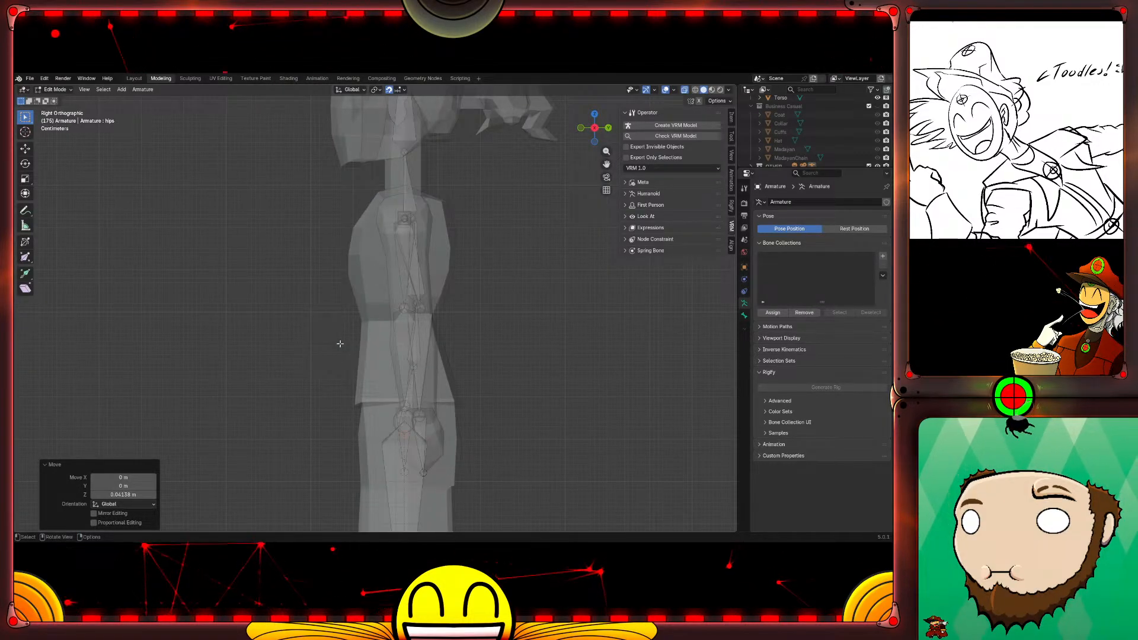
{"action": "key", "text": "ctrl+KP_3"}
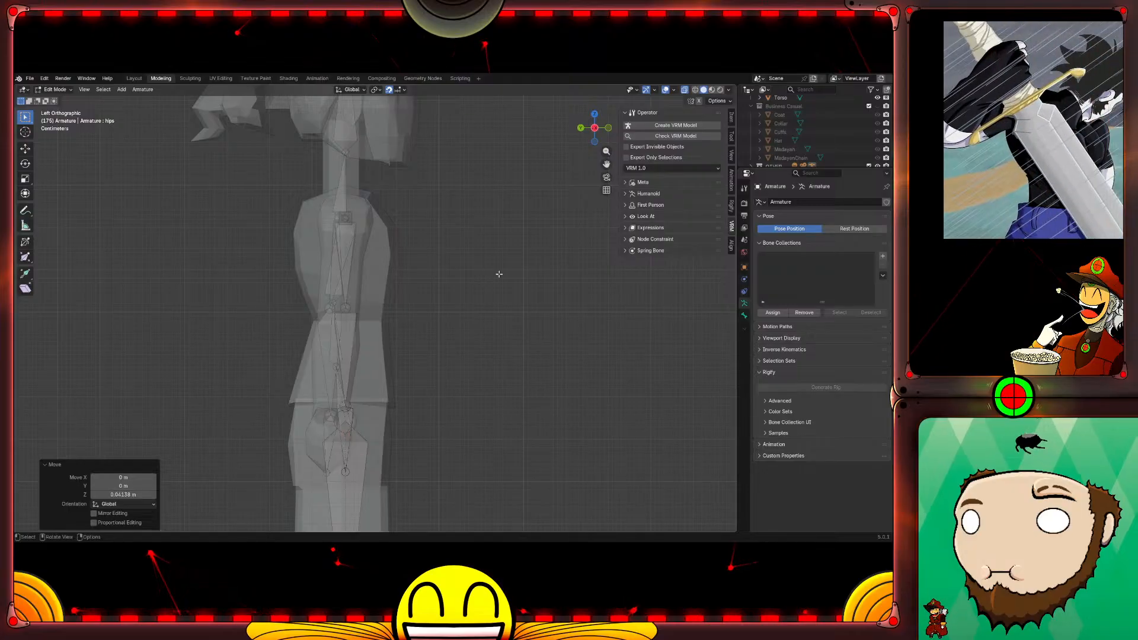
{"action": "left_click", "coordinate": [684, 90]}
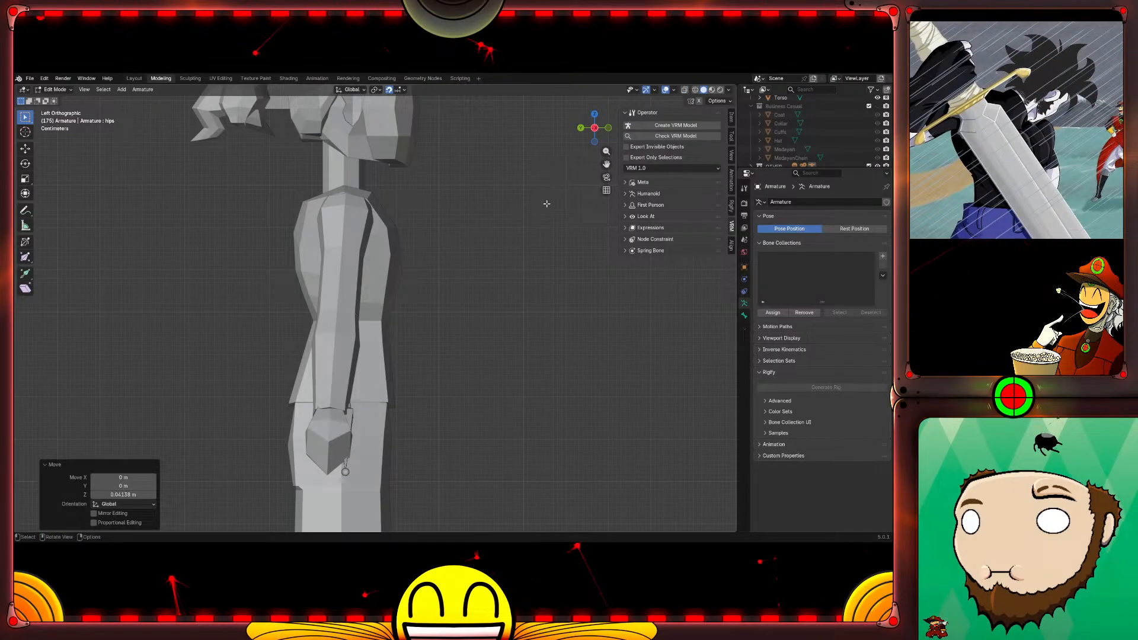
{"action": "left_click", "coordinate": [695, 90]}
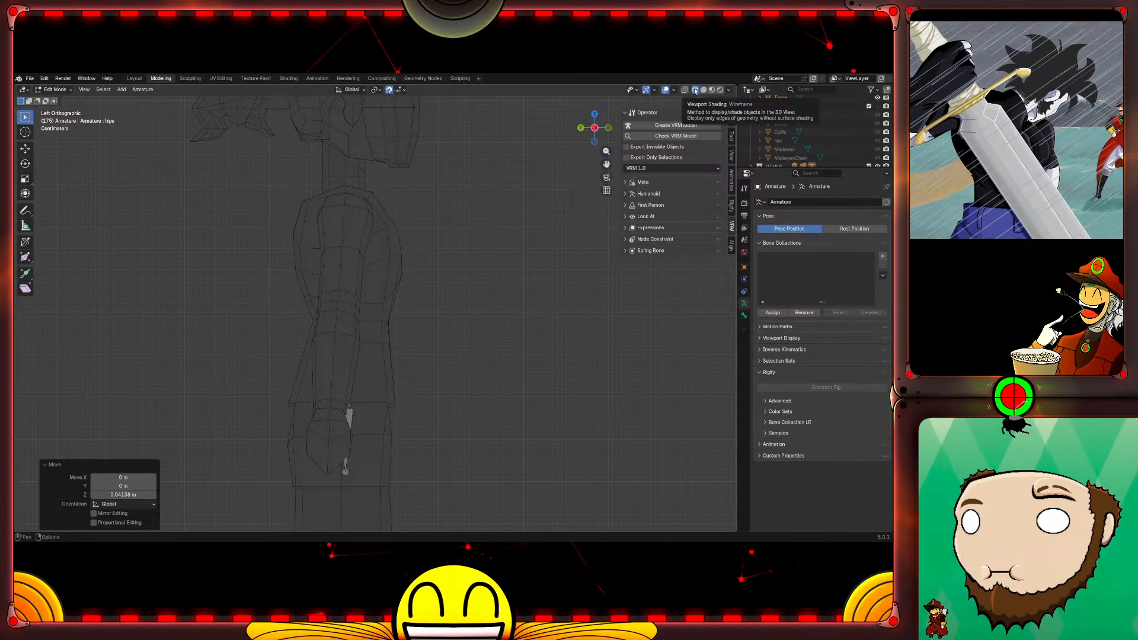
{"action": "left_click", "coordinate": [703, 89]}
Step: Move the right elbow joint between the upper and lower arm bones along Y into the middle of the arm
{"action": "mouse_move", "coordinate": [569, 190]}
{"action": "middle_mouse_down"}
{"action": "mouse_move", "coordinate": [393, 370]}
{"action": "mouse_move", "coordinate": [456, 195]}
{"action": "middle_mouse_up"}
{"action": "left_click", "coordinate": [460, 179]}
{"action": "key", "text": "g"}
{"action": "key", "text": "y"}
{"action": "left_click", "coordinate": [525, 270]}
Step: Move the right wrist joint between the lower arm and hand bones along Y into the wrist
{"action": "left_click", "coordinate": [431, 323]}
{"action": "key", "text": "g"}
{"action": "key", "text": "y"}
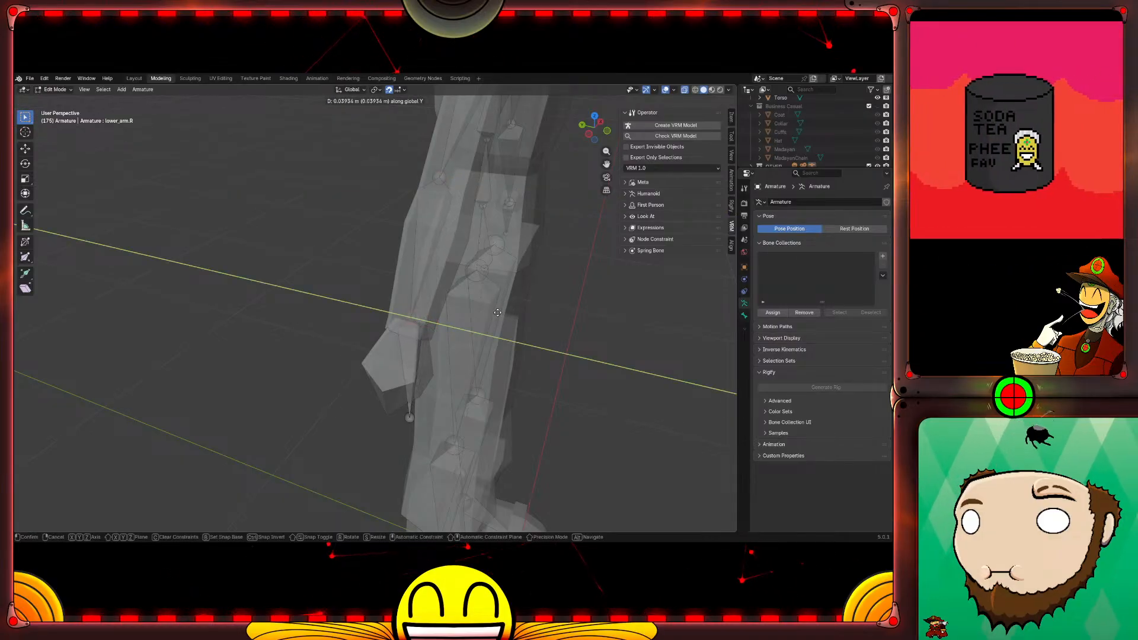
{"action": "left_click", "coordinate": [445, 383]}
Step: Move the right hand bone's tip along Y to match the hand mesh
{"action": "left_click", "coordinate": [409, 418]}
{"action": "key", "text": "g"}
{"action": "key", "text": "y"}
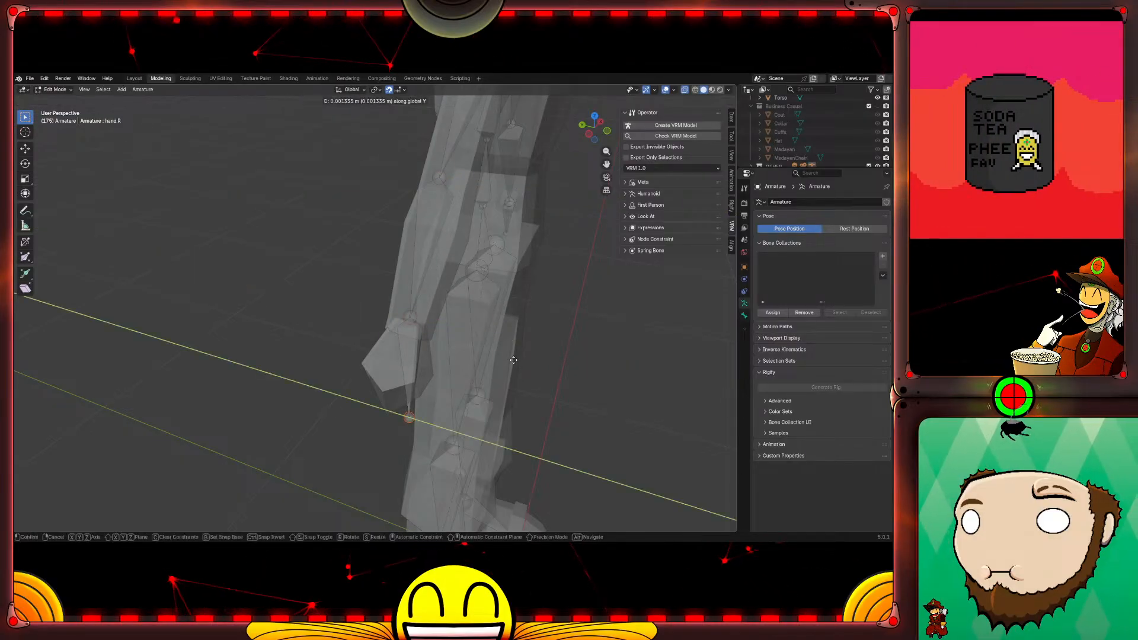
{"action": "left_click", "coordinate": [493, 358]}
Step: Move the knee joints at the ends of the upper leg bones about -0.035 m along Y
{"action": "middle_click_drag", "start_coordinate": [541, 347], "coordinate": [579, 304]}
{"action": "left_click", "coordinate": [451, 465]}
{"action": "left_click", "coordinate": [432, 434]}
{"action": "key", "text": "g"}
{"action": "key", "text": "y"}
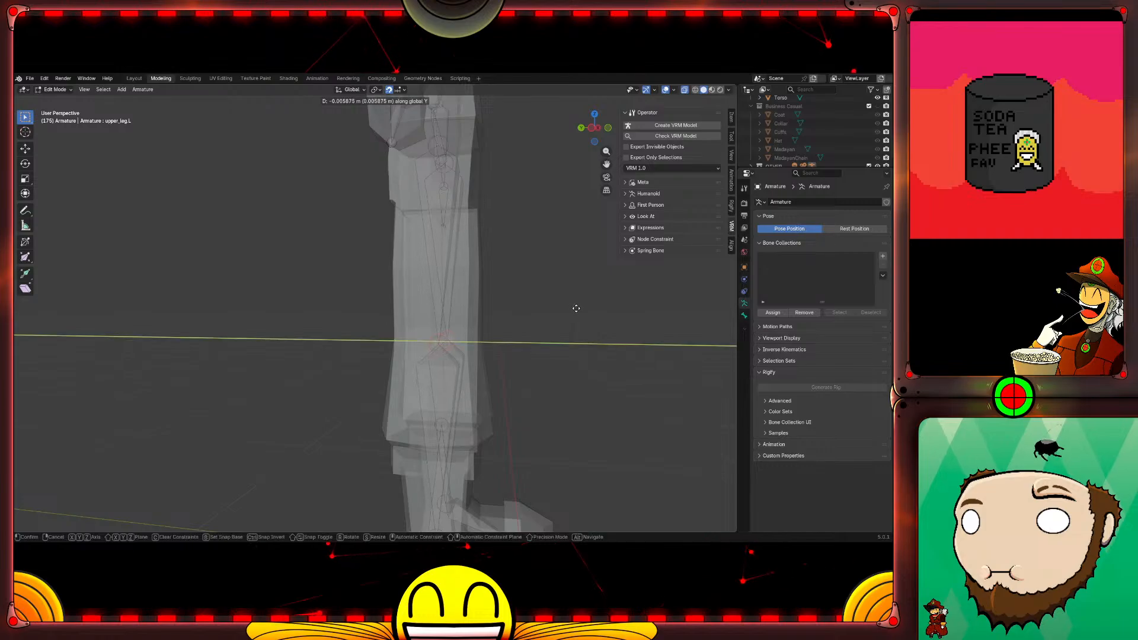
{"action": "left_click", "coordinate": [545, 400]}
Step: Box-select the toe bones of both feet and move them about 0.022 m along Y
{"action": "middle_click_drag", "start_coordinate": [545, 400], "coordinate": [580, 360]}
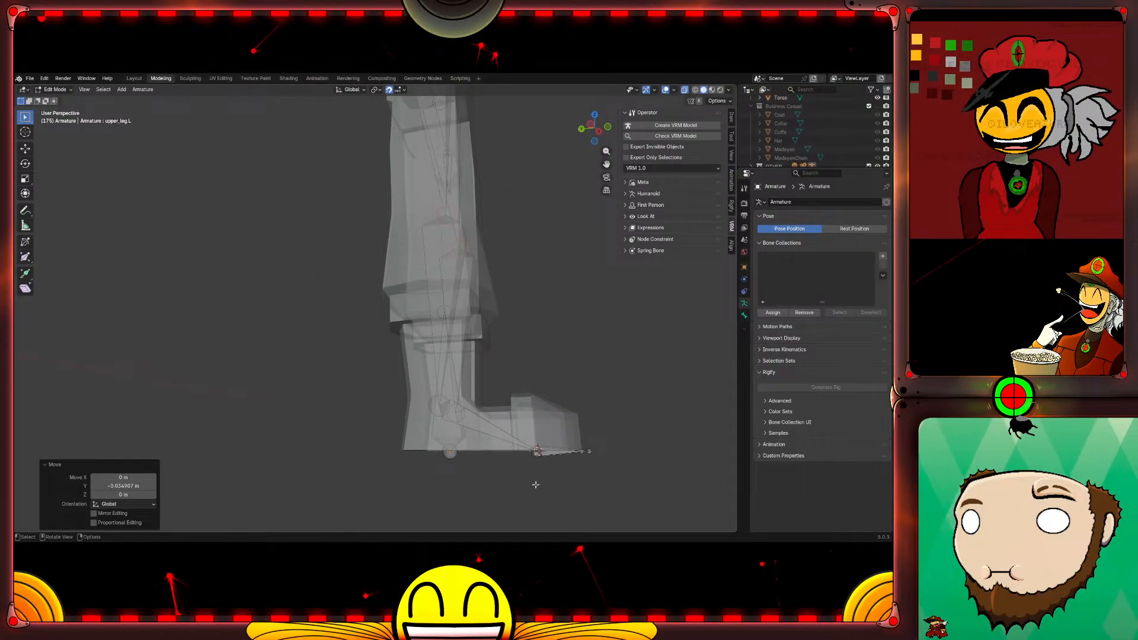
{"action": "left_click_drag", "start_coordinate": [533, 485], "coordinate": [533, 485]}
{"action": "middle_click_drag", "start_coordinate": [629, 391], "coordinate": [631, 408]}
{"action": "key", "text": "g"}
{"action": "key", "text": "y"}
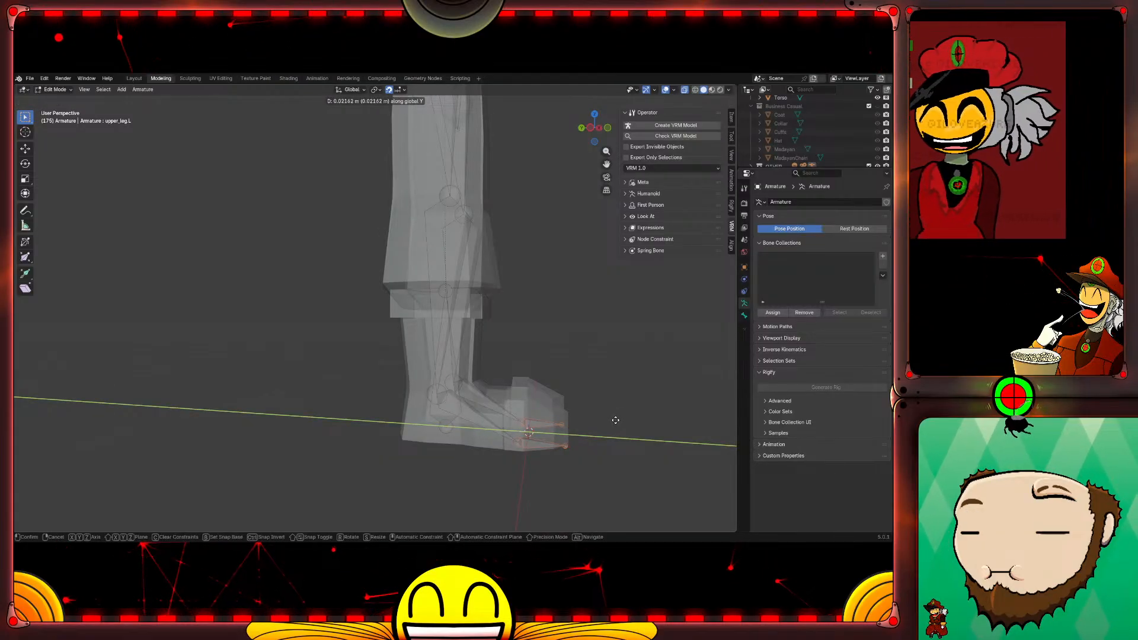
{"action": "left_click", "coordinate": [597, 427]}
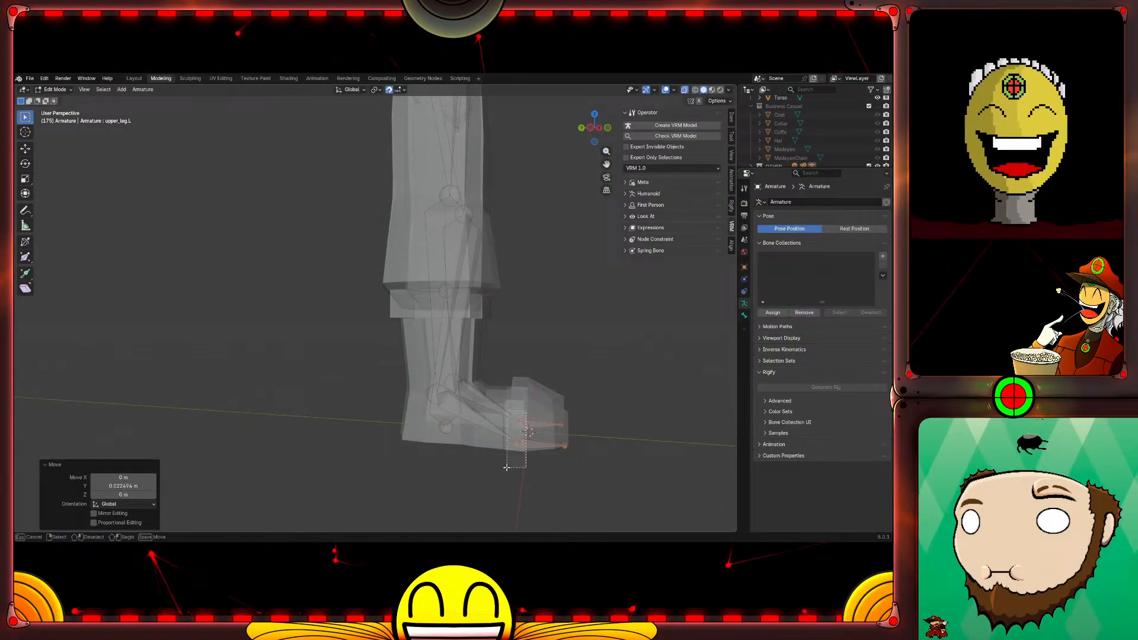
Step: Move the joints between the foot and toe bones of both feet about 0.023 m along Y
{"action": "left_click", "coordinate": [604, 388]}
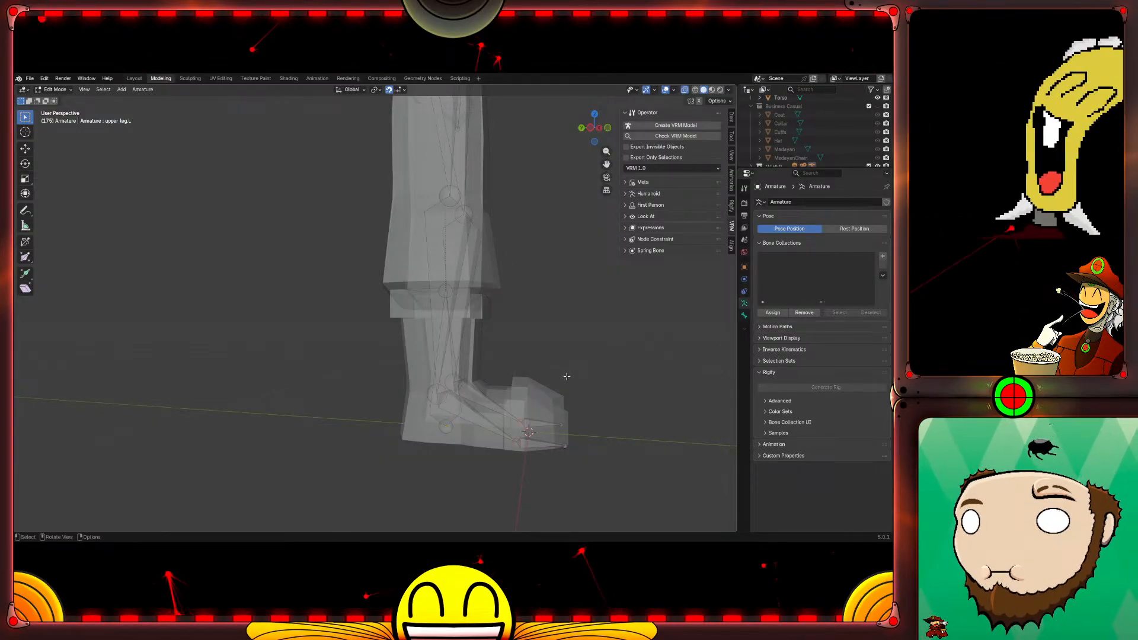
{"action": "key", "text": "g"}
{"action": "key", "text": "y"}
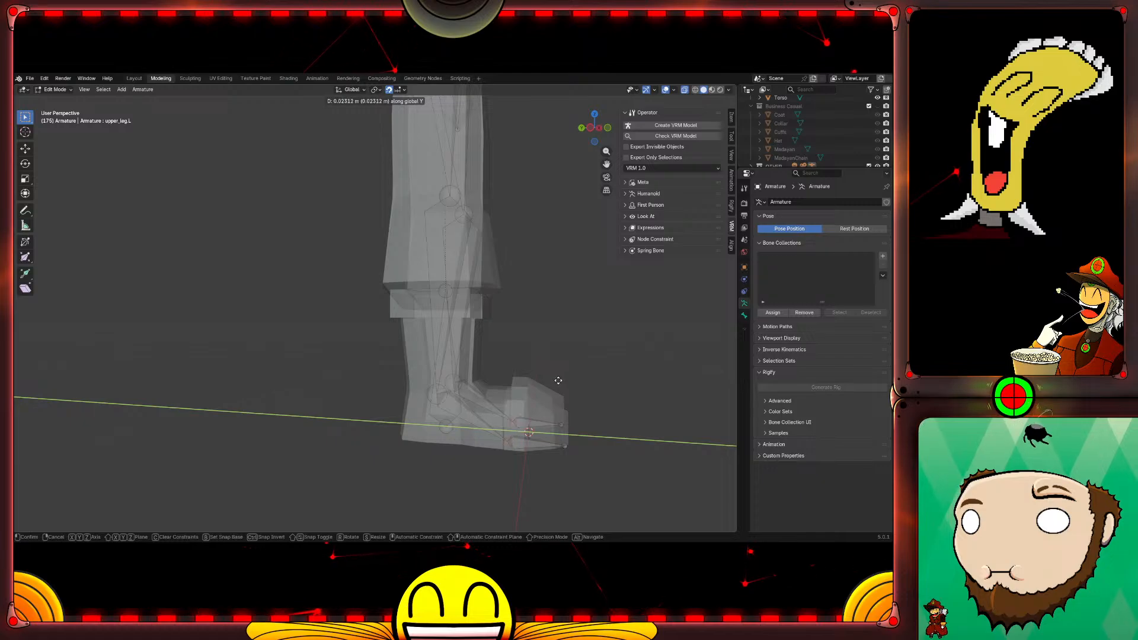
{"action": "left_click", "coordinate": [557, 381]}
Step: Select the root bone and examine the fitted armature against the whole body from several angles
{"action": "middle_click_drag", "start_coordinate": [536, 355], "coordinate": [415, 350]}
{"action": "left_click", "coordinate": [406, 350]}
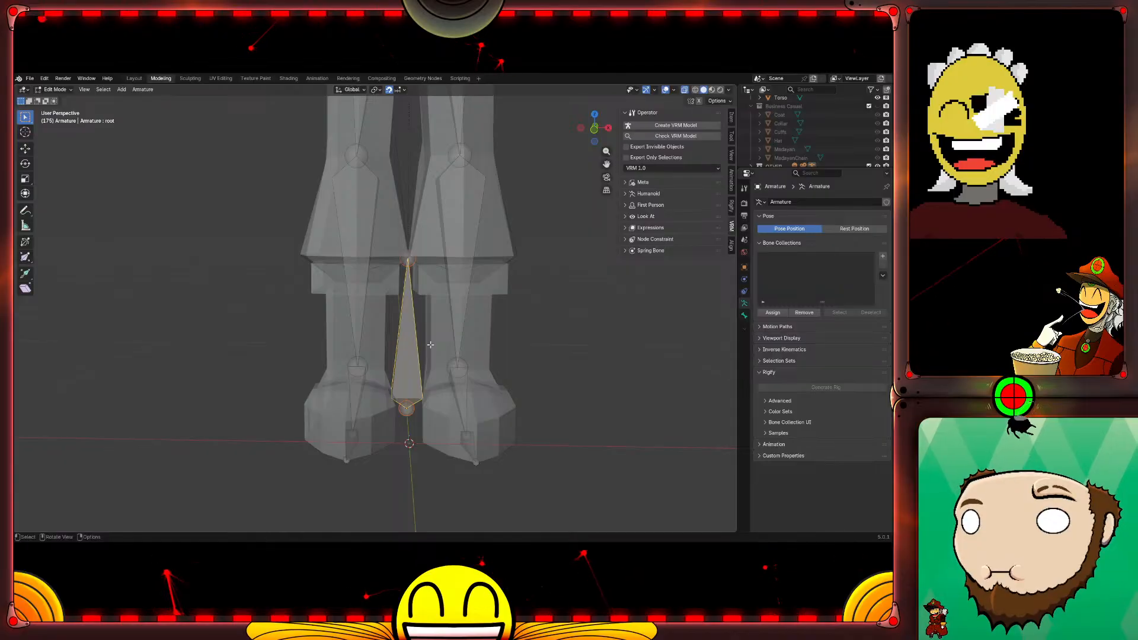
{"action": "scroll", "coordinate": [431, 344], "scroll_direction": "down", "scroll_amount": 3}
{"action": "middle_click_drag", "start_coordinate": [528, 178], "coordinate": [523, 336]}
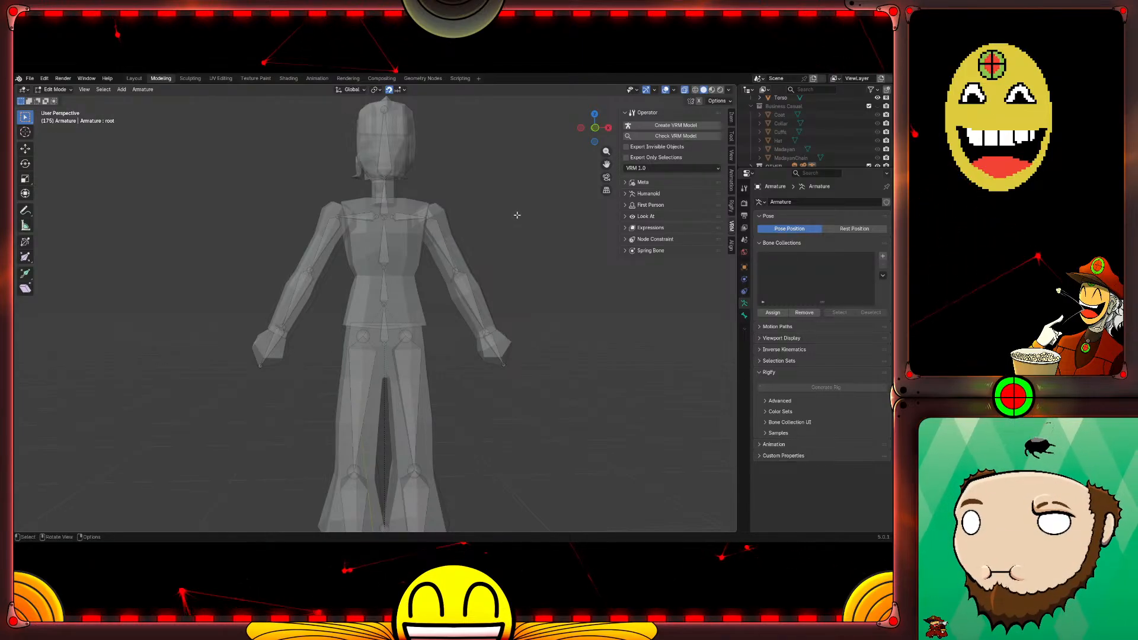
{"action": "middle_click_drag", "start_coordinate": [535, 194], "coordinate": [508, 197]}
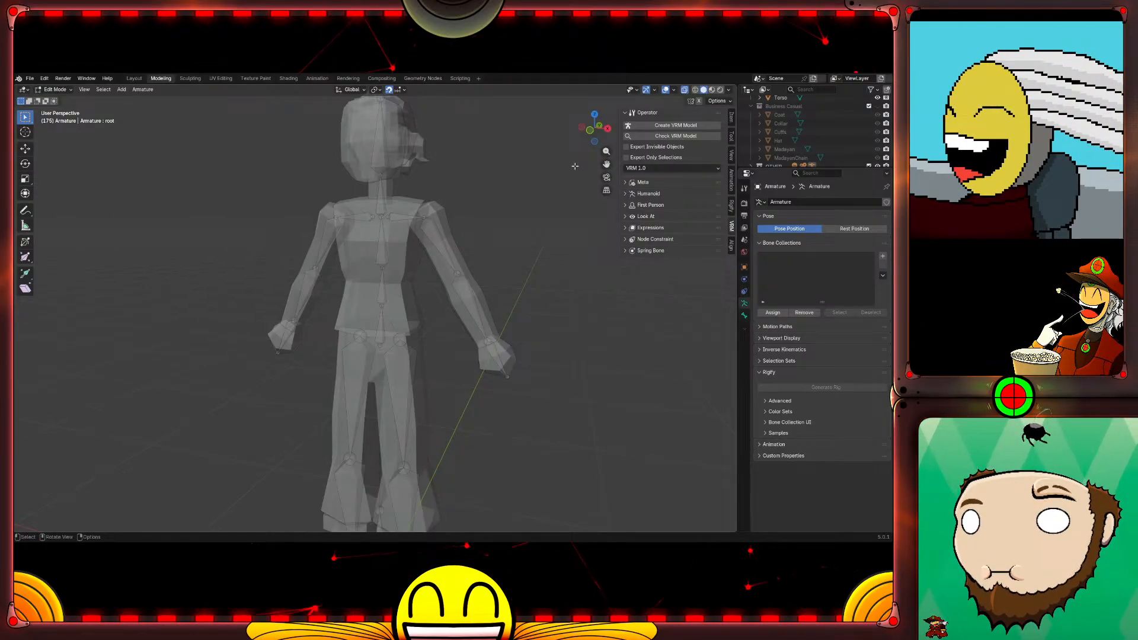
{"action": "middle_click_drag", "start_coordinate": [574, 166], "coordinate": [533, 209]}
{"action": "scroll", "coordinate": [534, 209], "scroll_direction": "down", "scroll_amount": 3}
{"action": "middle_click_drag", "start_coordinate": [511, 283], "coordinate": [498, 315]}
Step: Return to Object Mode and select all body meshes from Arms through Torso in the PHEE collection
{"action": "key", "text": "Tab"}
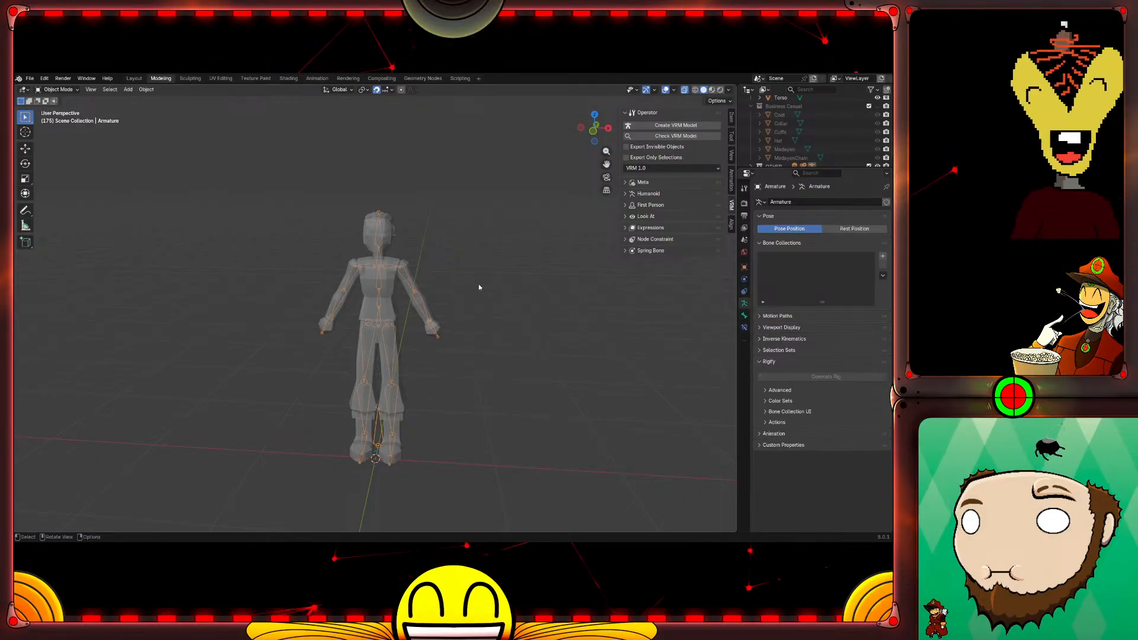
{"action": "left_click", "coordinate": [399, 283]}
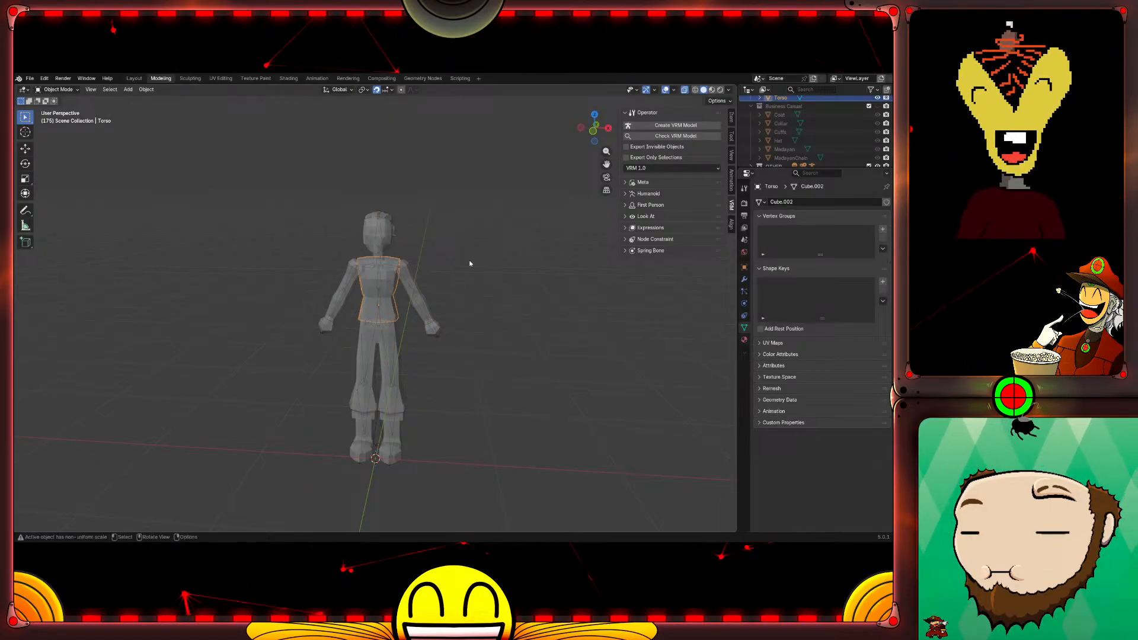
{"action": "scroll", "coordinate": [784, 153], "scroll_direction": "up", "scroll_amount": 5}
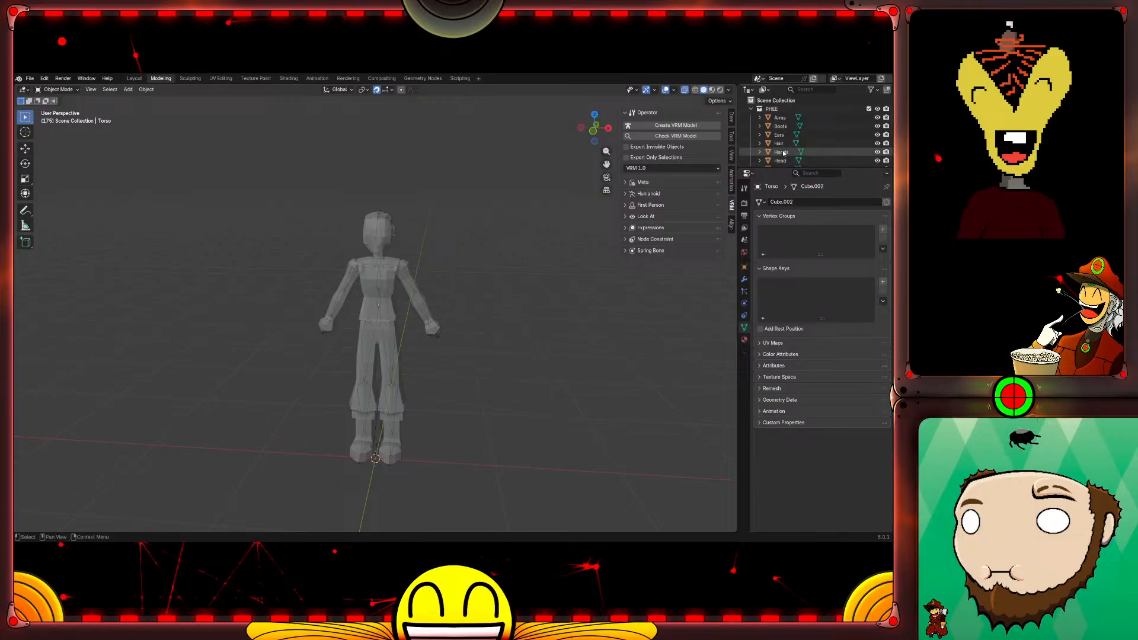
{"action": "left_click", "coordinate": [771, 109]}
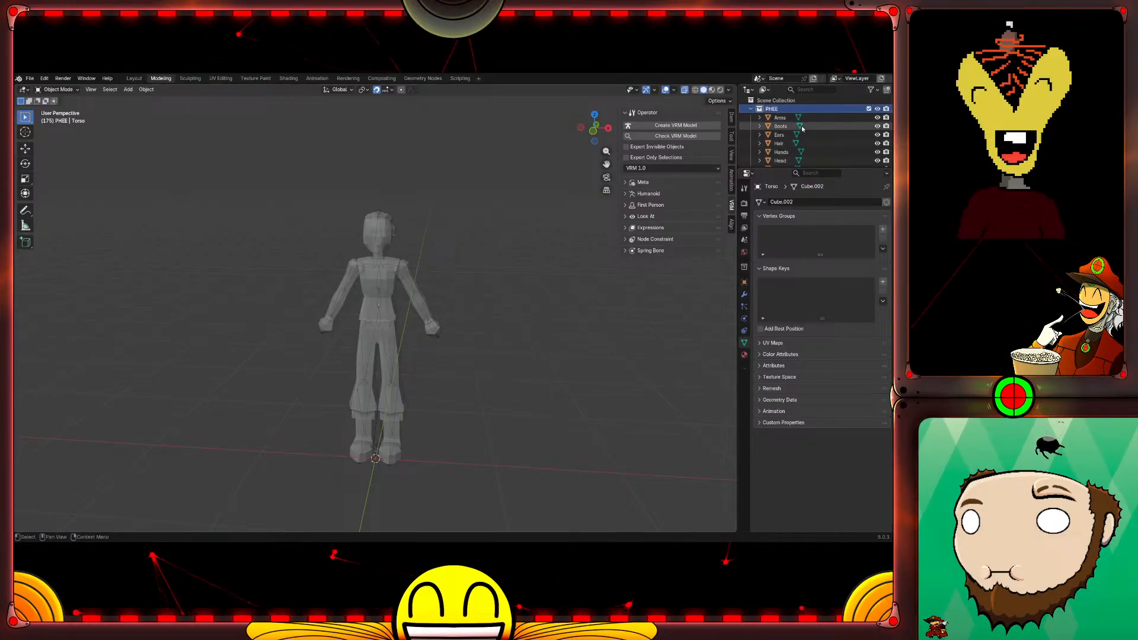
{"action": "key", "text": "Return"}
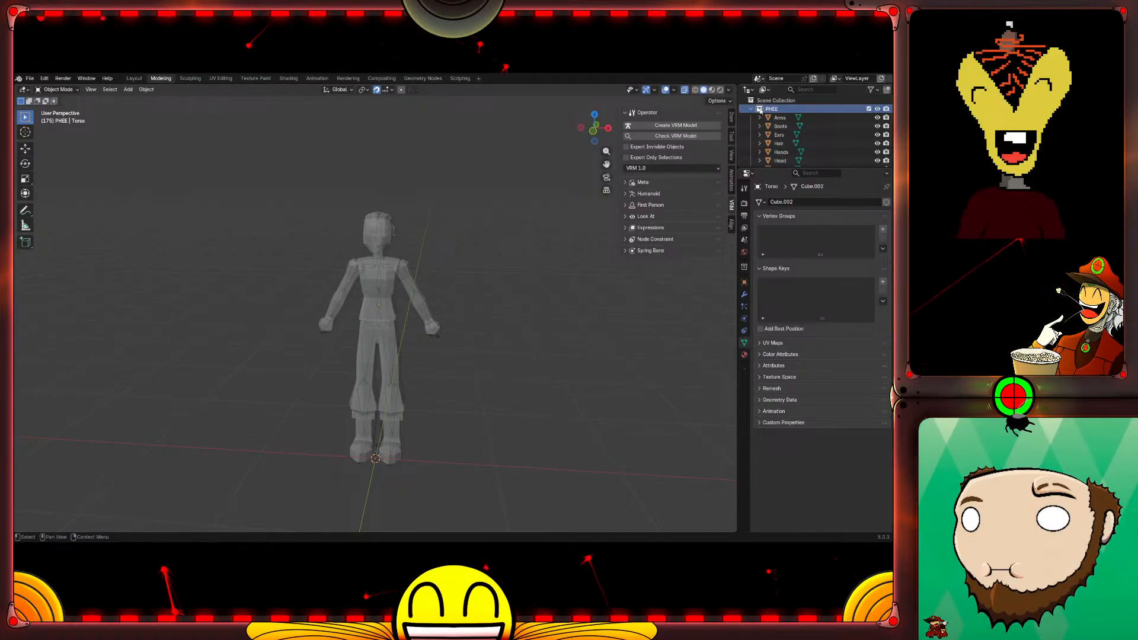
{"action": "left_click", "coordinate": [822, 112]}
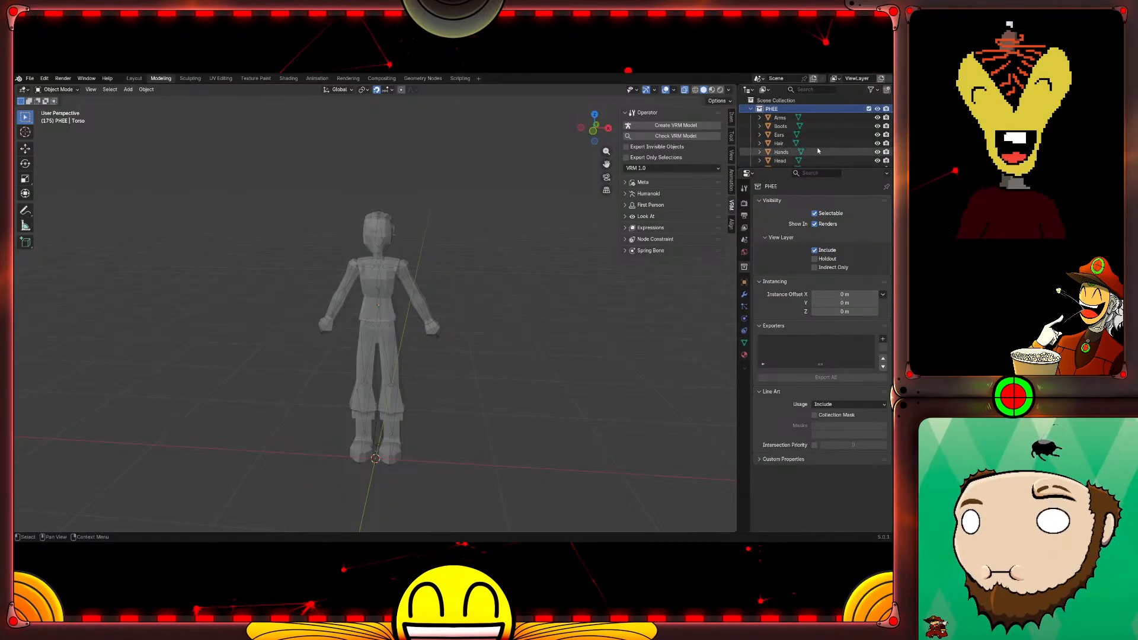
{"action": "left_click", "coordinate": [825, 118]}
{"action": "scroll", "coordinate": [806, 140], "scroll_direction": "down", "scroll_amount": 4}
{"action": "left_click", "coordinate": [781, 141], "text": "shift"}
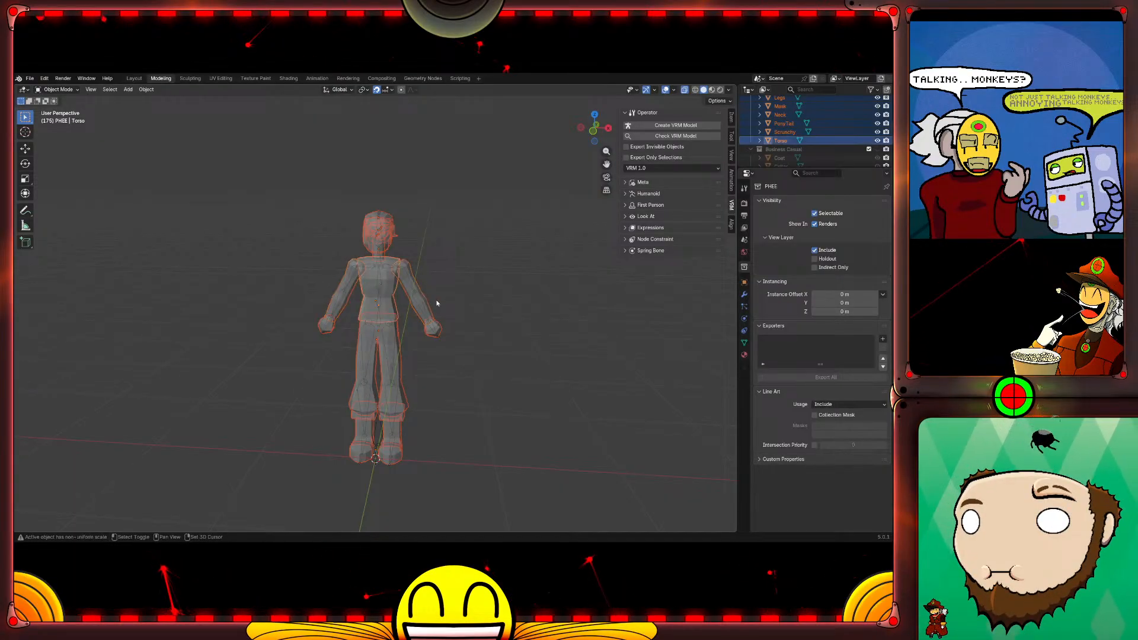
Step: Add the armature to the selected body meshes as the active object, parent them with automatic weights, and clear the selection
{"action": "left_click", "coordinate": [379, 283], "text": "shift"}
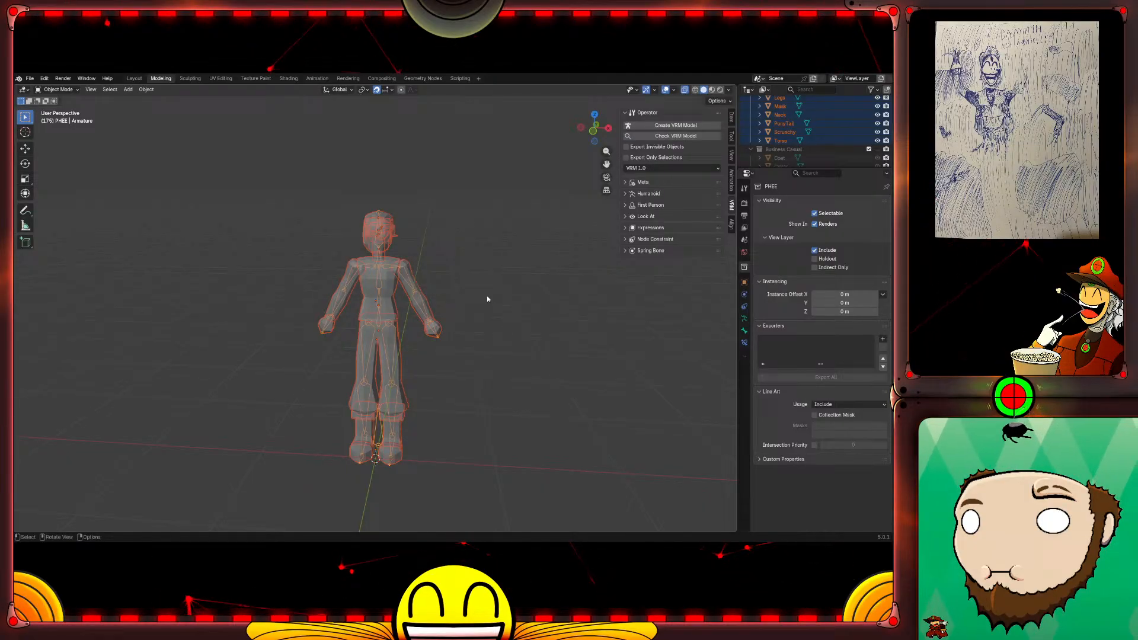
{"action": "key", "text": "ctrl+p"}
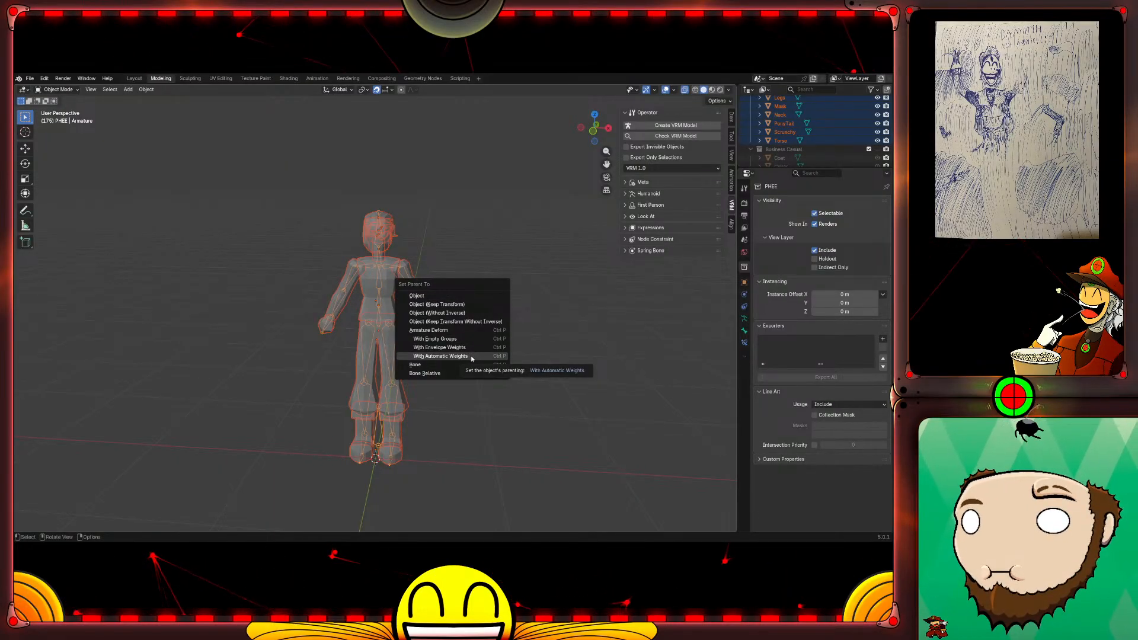
{"action": "left_click", "coordinate": [440, 355]}
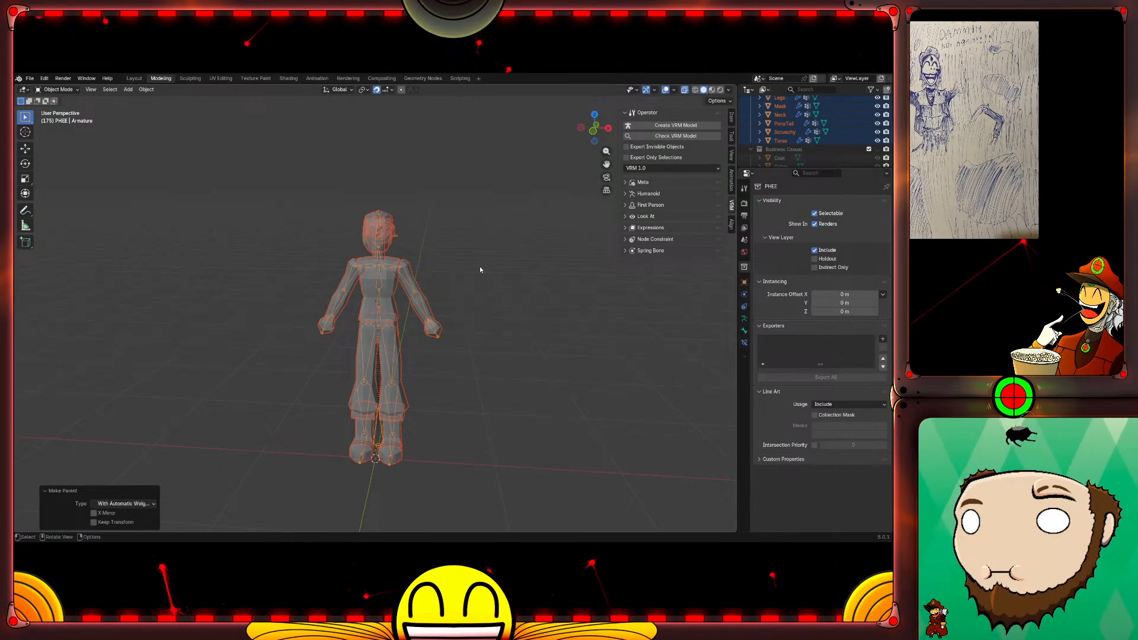
{"action": "mouse_move", "coordinate": [473, 241]}
{"action": "middle_mouse_down"}
{"action": "mouse_move", "coordinate": [475, 273]}
{"action": "mouse_move", "coordinate": [438, 289]}
{"action": "mouse_move", "coordinate": [424, 269]}
{"action": "mouse_move", "coordinate": [464, 230]}
{"action": "middle_mouse_up"}
{"action": "left_click", "coordinate": [464, 255]}
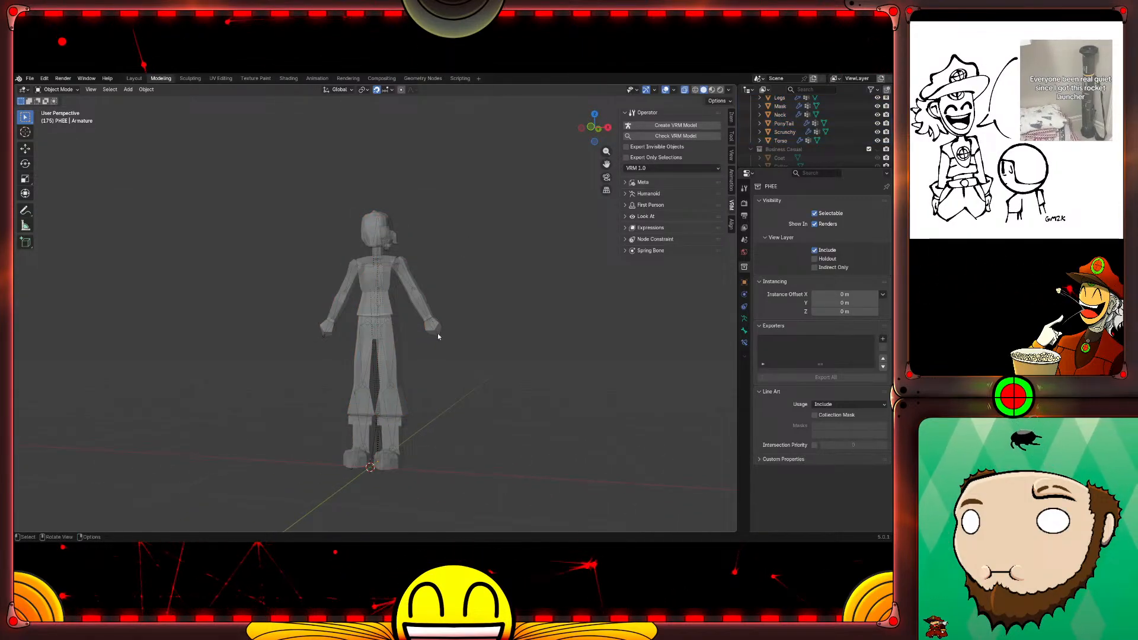
Step: Select the armature and try to move its hand.L bone in Edit Mode
{"action": "middle_click_drag", "start_coordinate": [465, 310], "coordinate": [442, 339]}
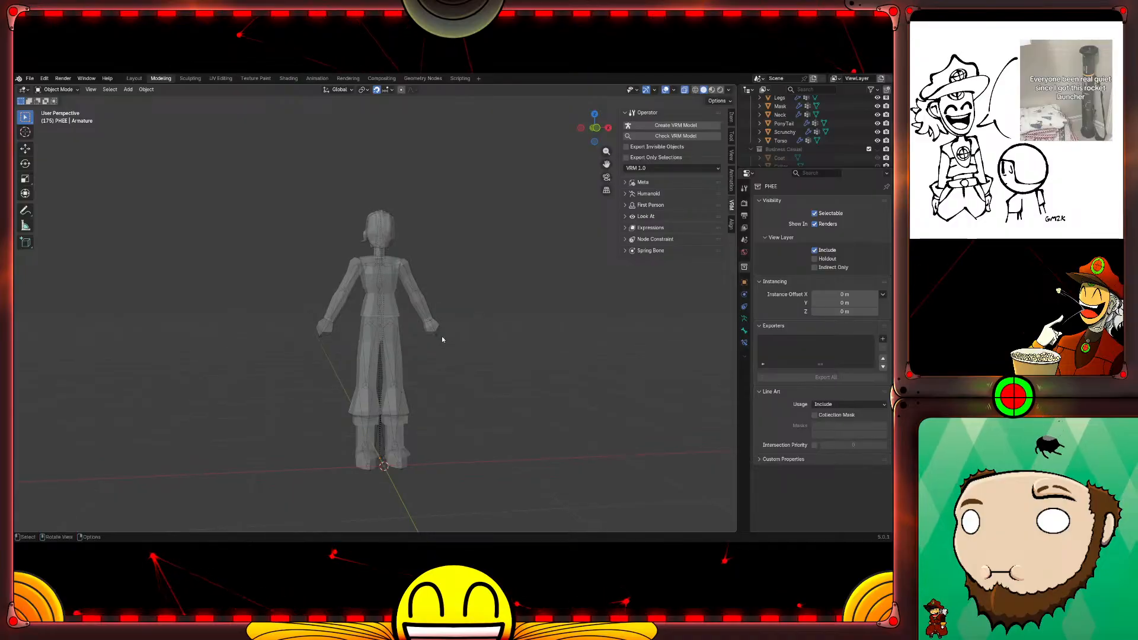
{"action": "left_click", "coordinate": [433, 336]}
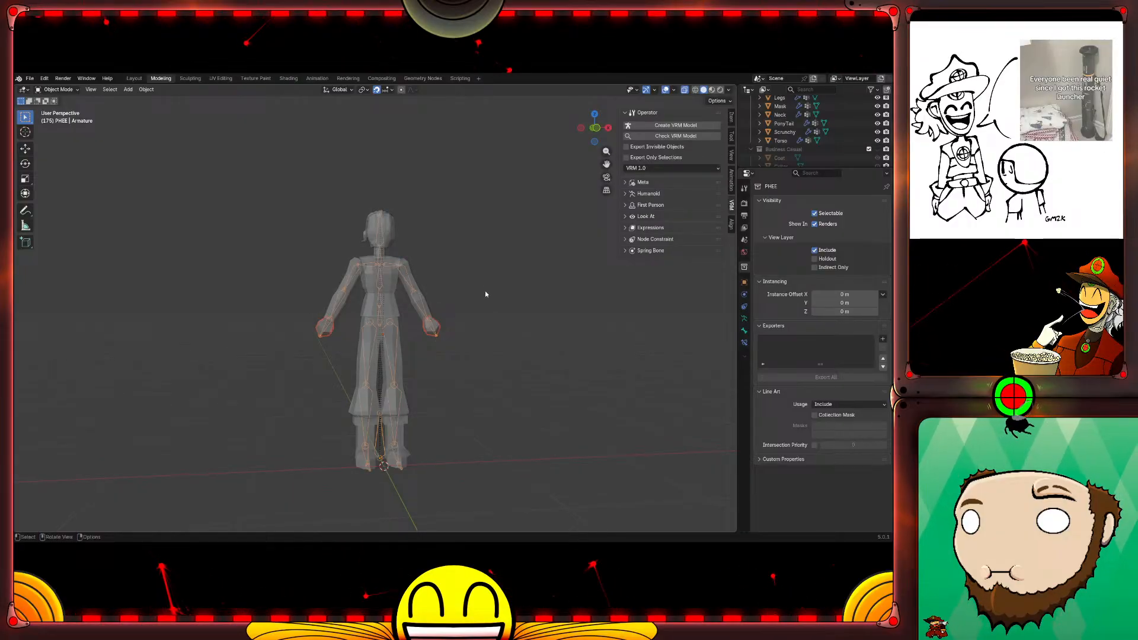
{"action": "middle_click_drag", "start_coordinate": [474, 317], "coordinate": [458, 327]}
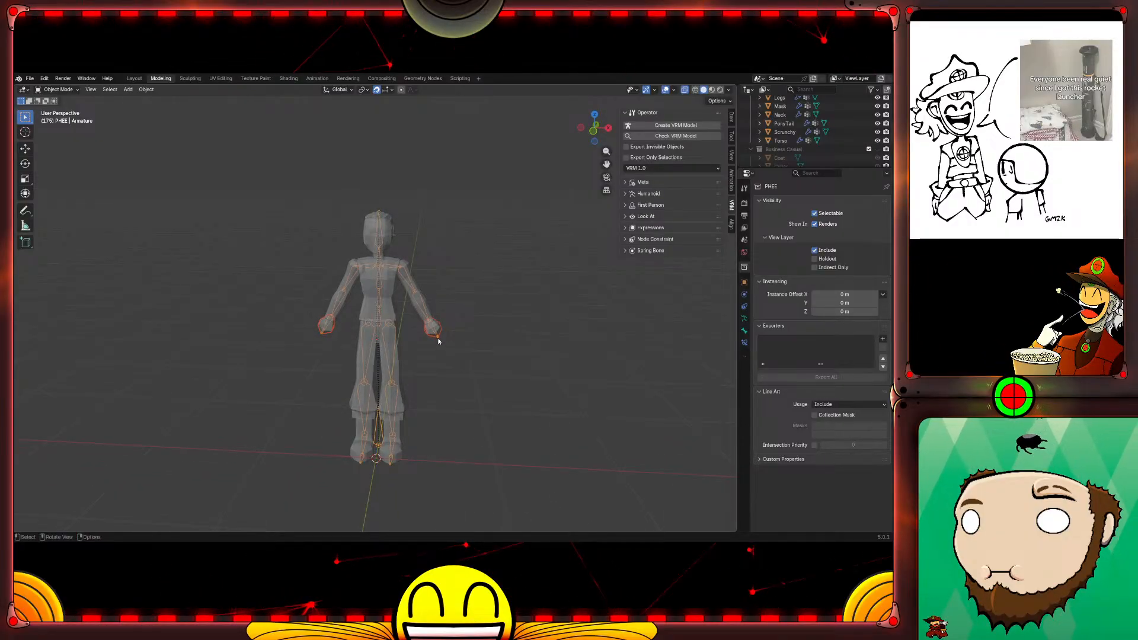
{"action": "left_click", "coordinate": [436, 333]}
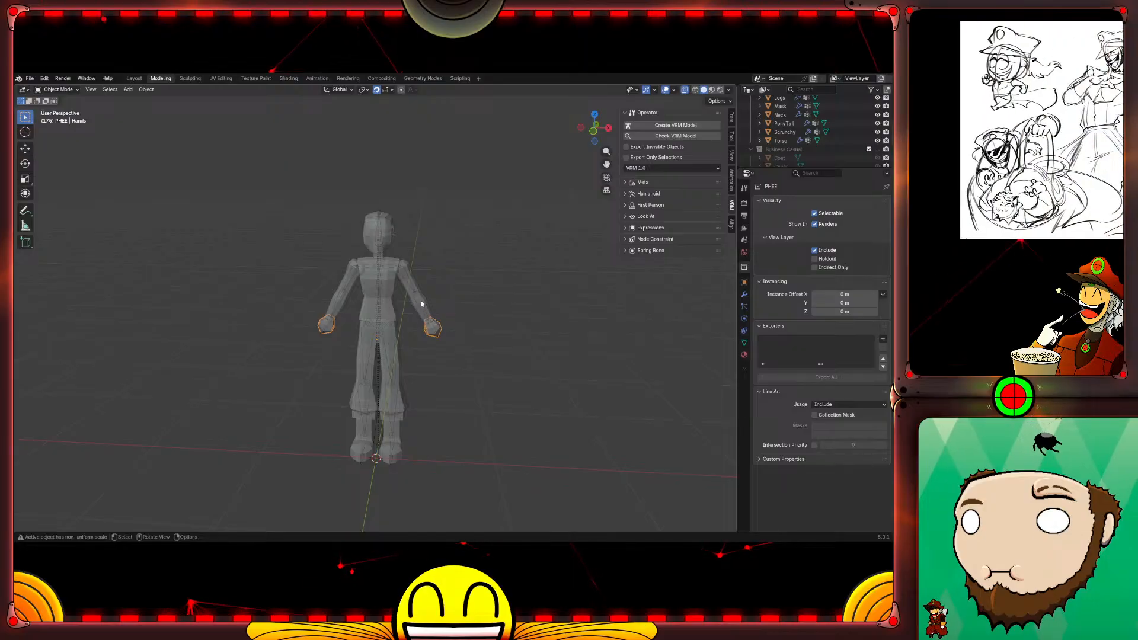
{"action": "left_click", "coordinate": [421, 304]}
{"action": "left_click", "coordinate": [434, 331], "text": "shift"}
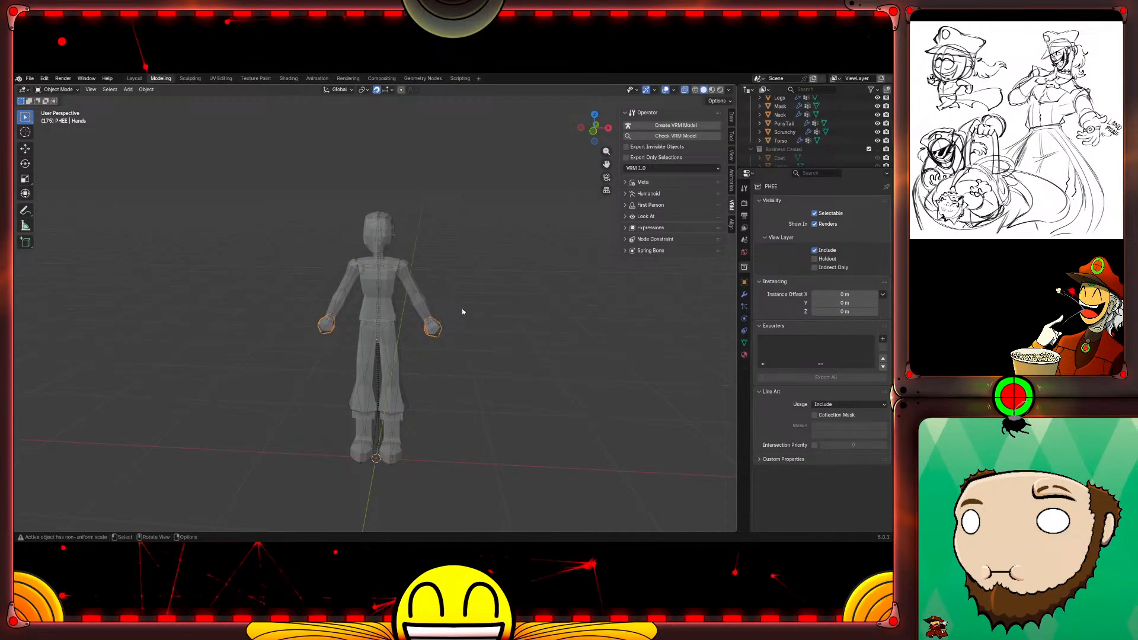
{"action": "left_click", "coordinate": [390, 325]}
{"action": "left_click", "coordinate": [384, 270]}
{"action": "left_click", "coordinate": [380, 268]}
{"action": "key", "text": "Tab"}
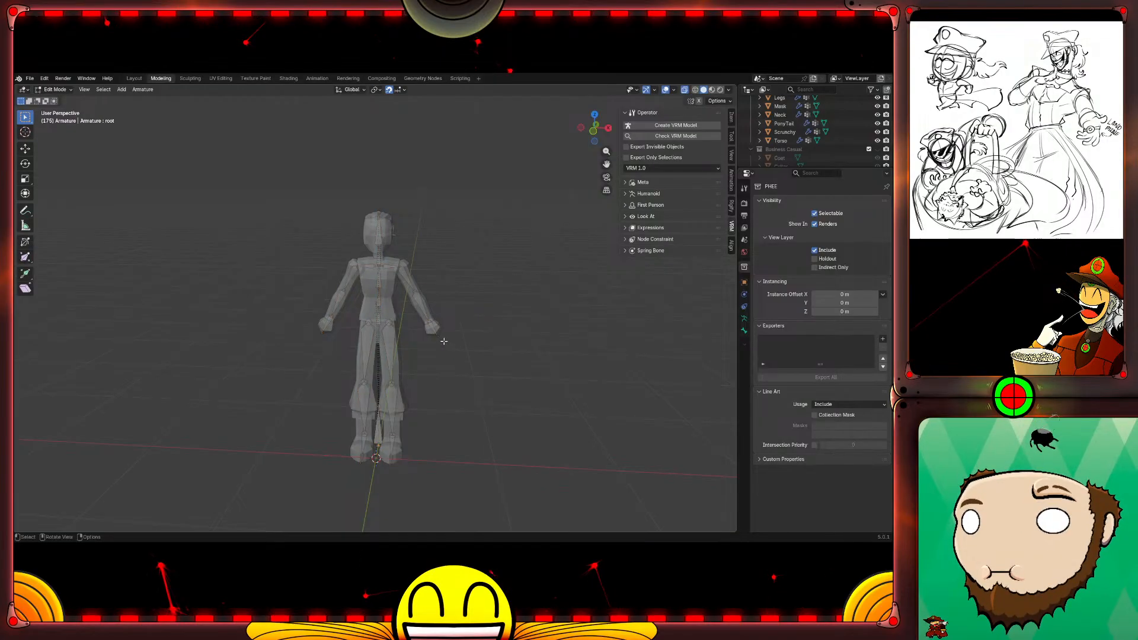
{"action": "left_click", "coordinate": [438, 336]}
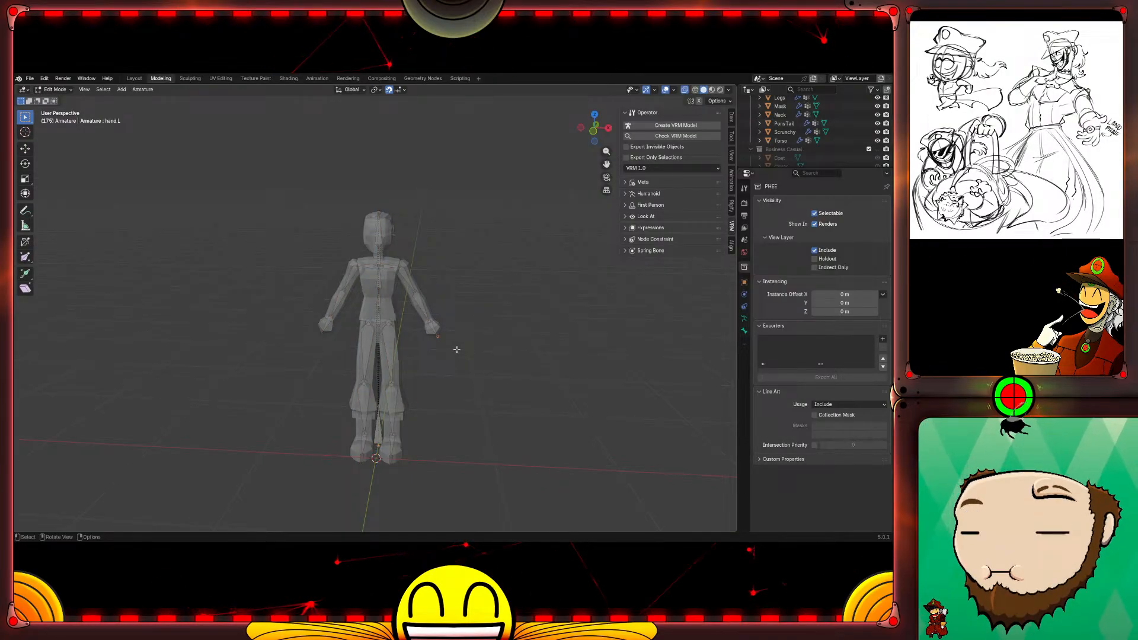
{"action": "key", "text": "g"}
{"action": "left_click", "coordinate": [456, 345]}
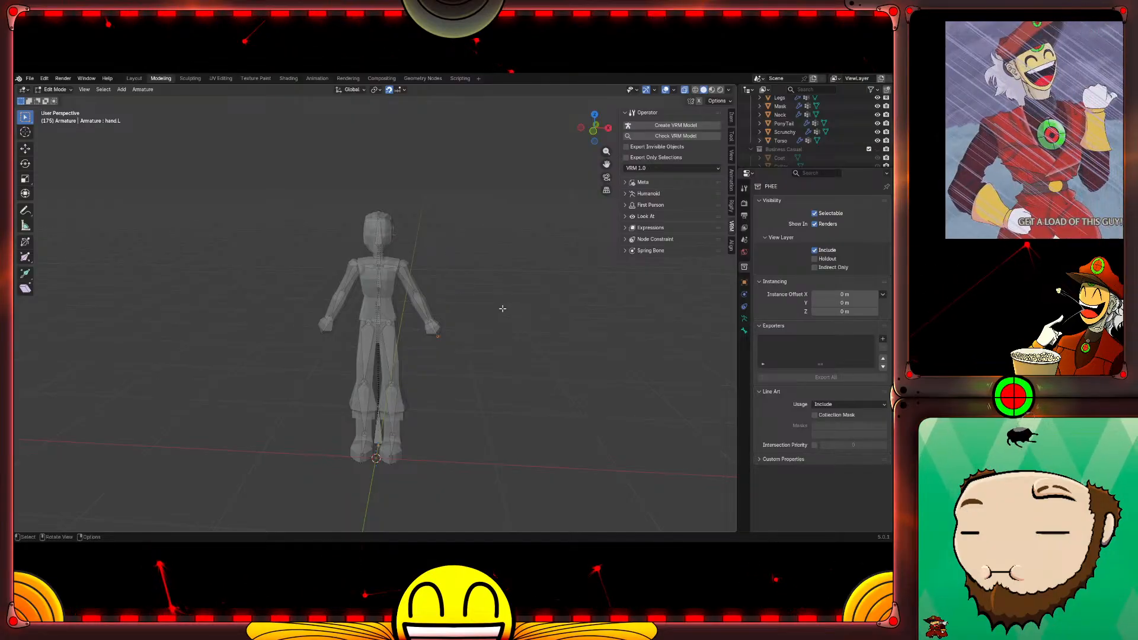
Step: Run the VRM model check, review its errors and warnings, and dismiss the report
{"action": "left_click", "coordinate": [691, 136]}
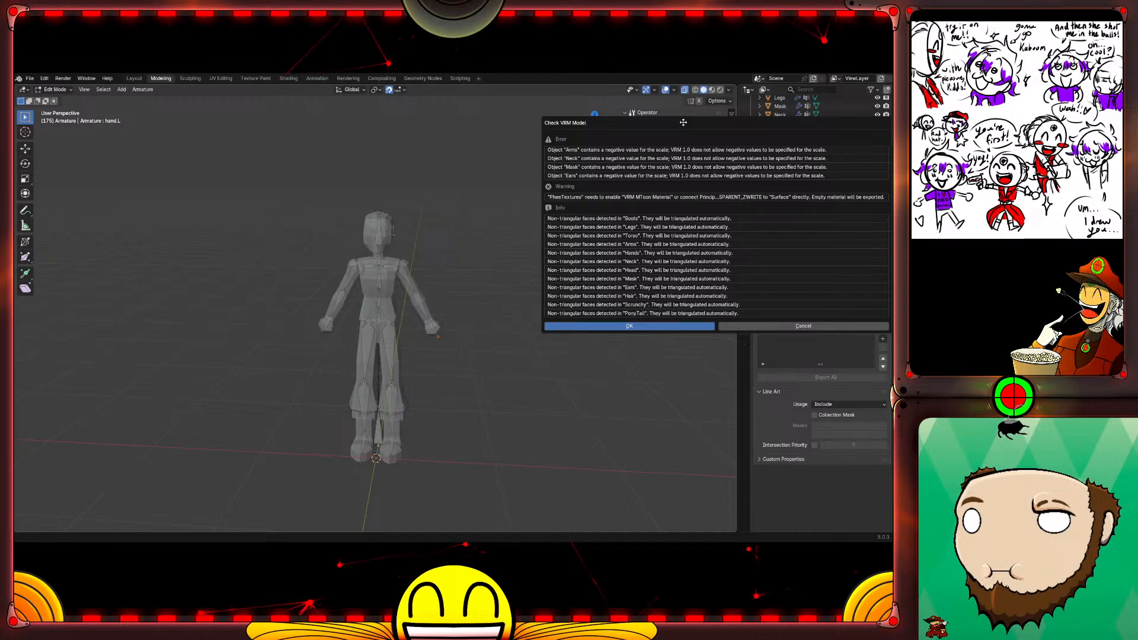
{"action": "left_click", "coordinate": [804, 326]}
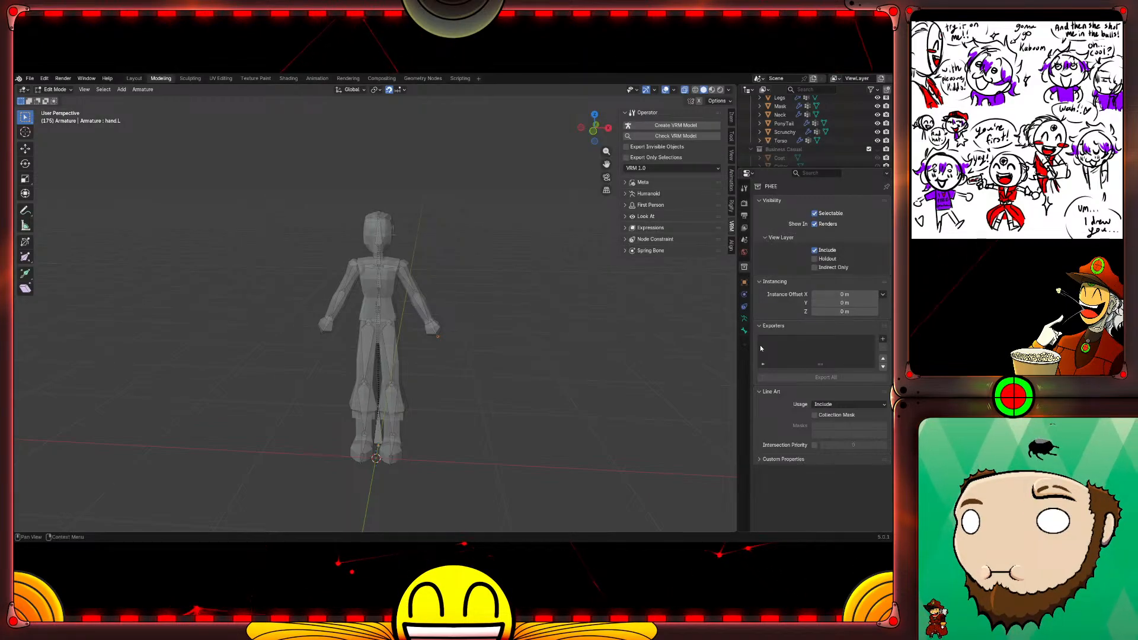
{"action": "mouse_move", "coordinate": [541, 296]}
{"action": "middle_mouse_down"}
{"action": "mouse_move", "coordinate": [533, 310]}
{"action": "mouse_move", "coordinate": [470, 305]}
{"action": "mouse_move", "coordinate": [475, 292]}
{"action": "mouse_move", "coordinate": [419, 316]}
{"action": "mouse_move", "coordinate": [495, 308]}
{"action": "mouse_move", "coordinate": [463, 328]}
{"action": "mouse_move", "coordinate": [532, 291]}
{"action": "middle_mouse_up"}
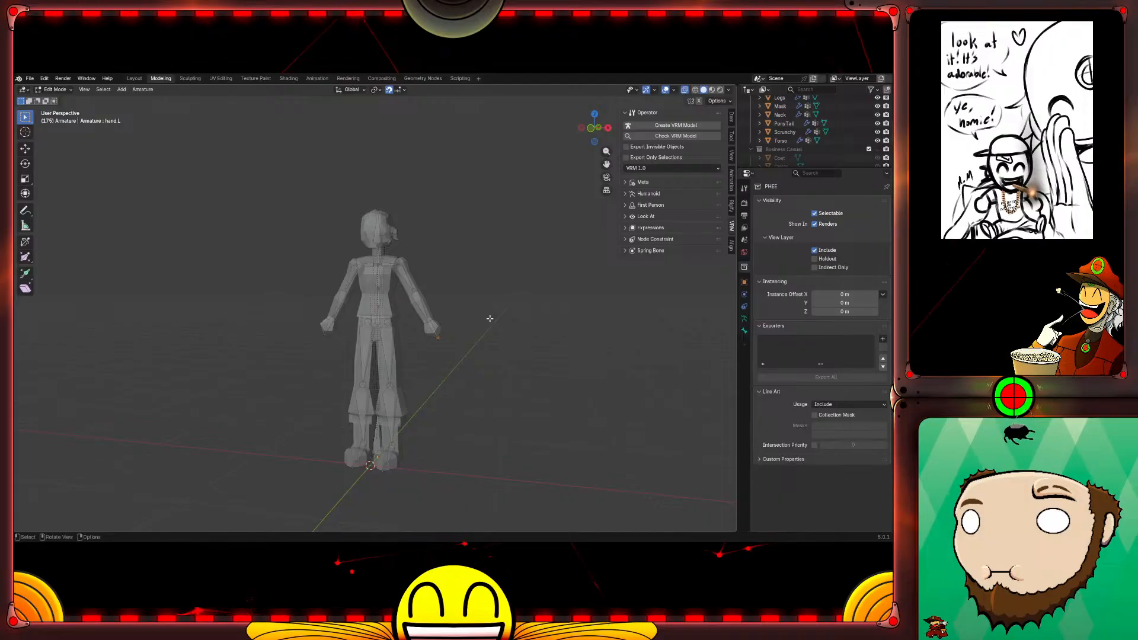
Step: Leave Edit Mode and undo the recent selection and hand bone changes
{"action": "key", "text": "Tab"}
{"action": "key", "text": "ctrl+z"}
{"action": "key", "text": "ctrl+z"}
{"action": "key", "text": "ctrl+z"}
{"action": "key", "text": "ctrl+z"}
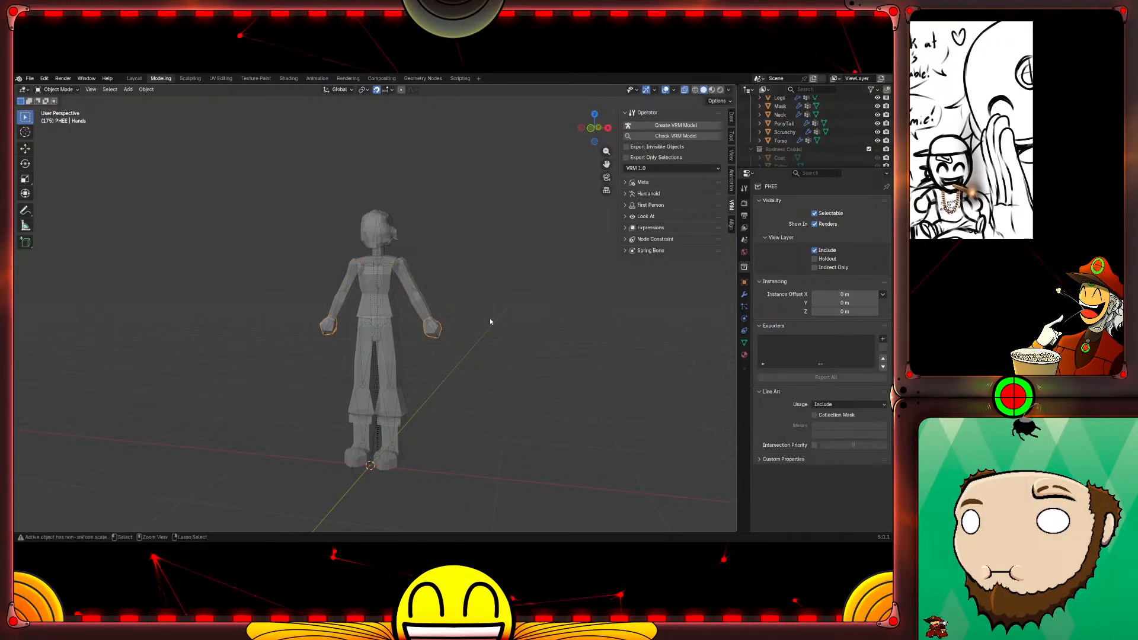
{"action": "key", "text": "ctrl+z"}
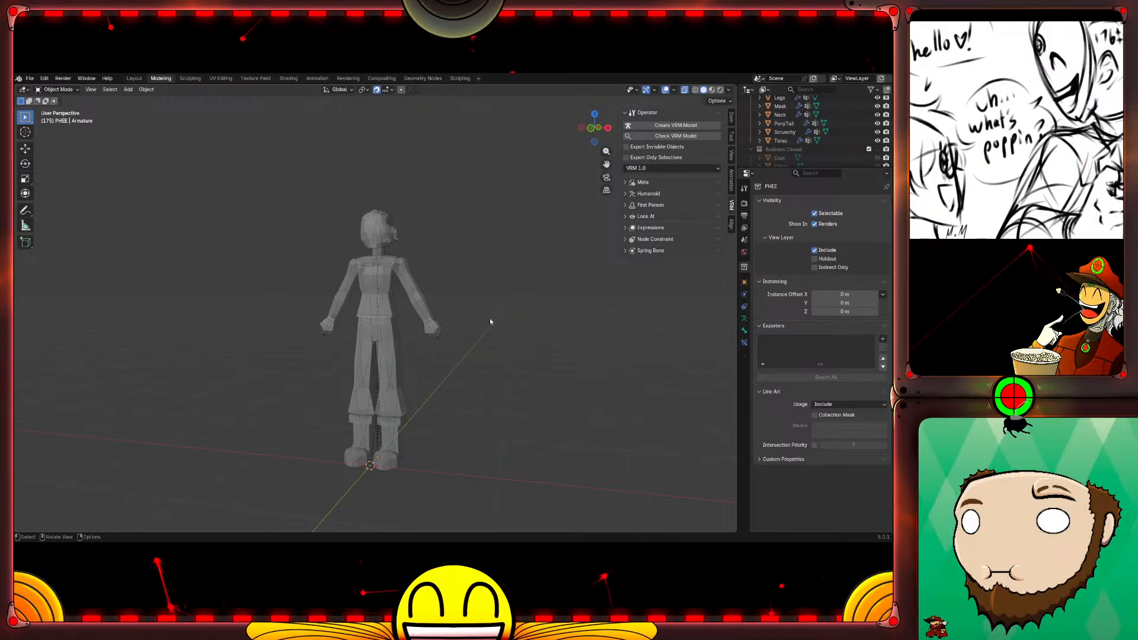
Step: Select all visible objects and parent the body meshes to the armature again with automatic weights
{"action": "key", "text": "a"}
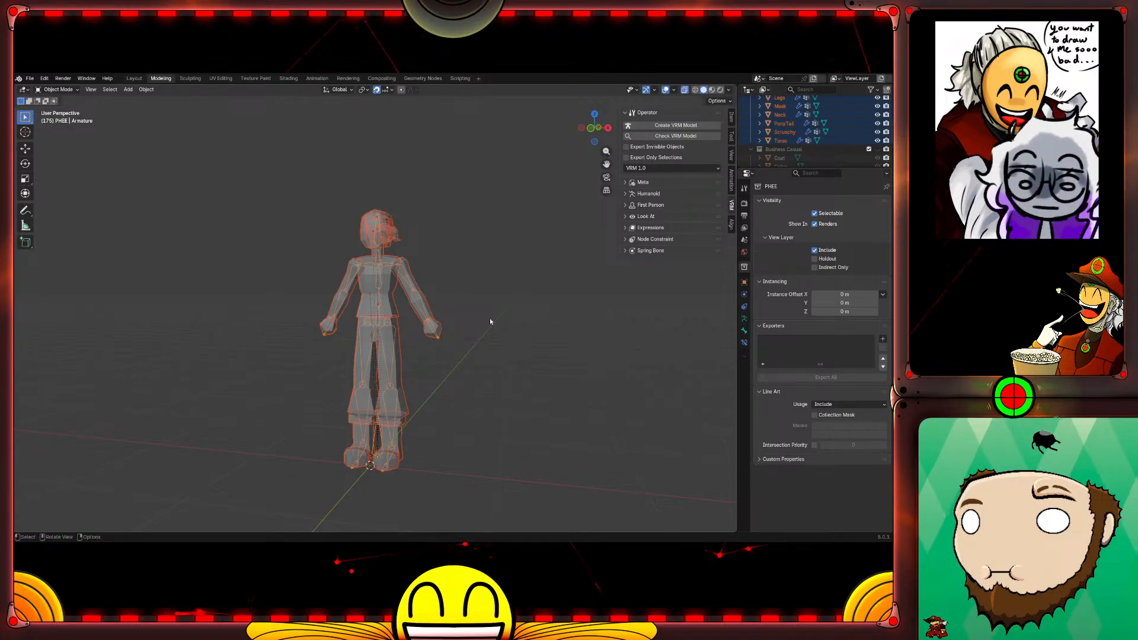
{"action": "key", "text": "ctrl+p"}
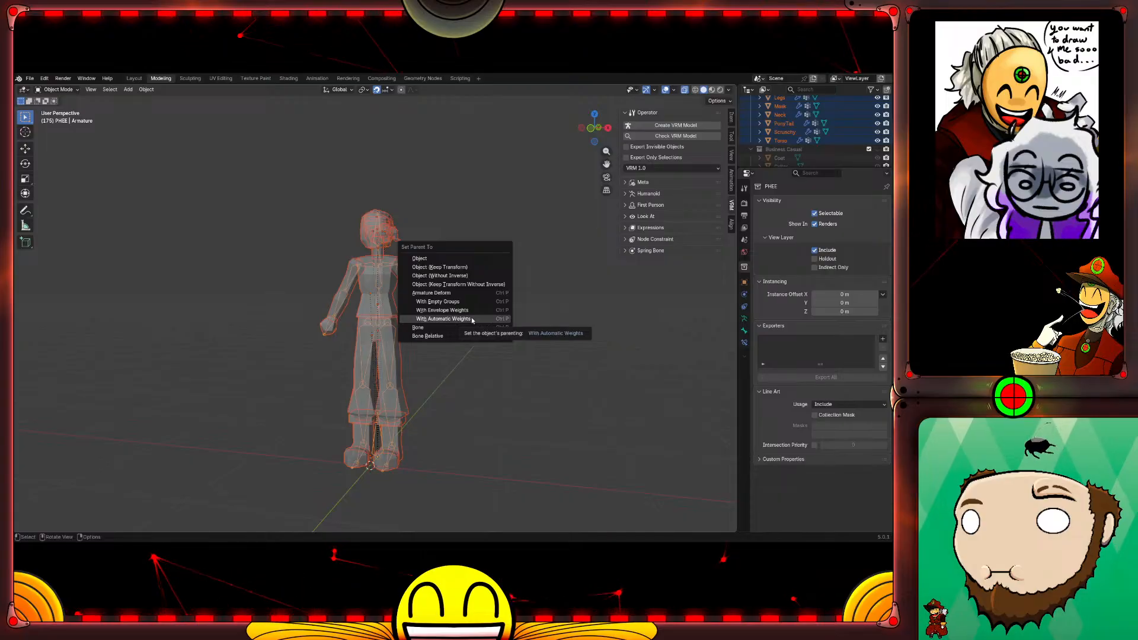
{"action": "left_click", "coordinate": [472, 320]}
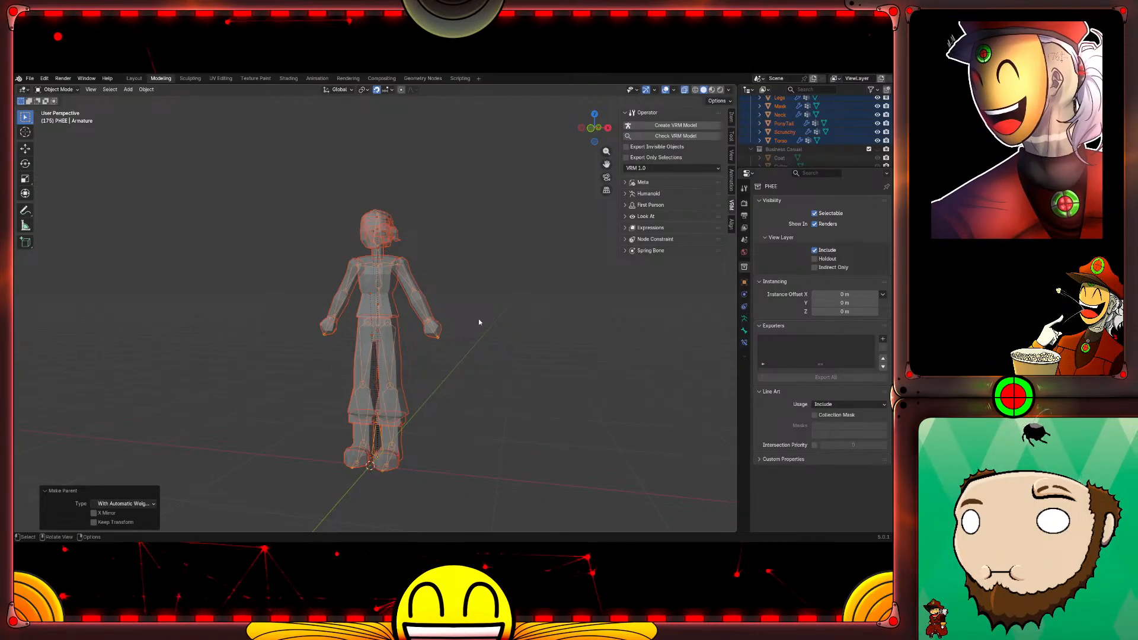
Step: Switch the armature to Pose Mode to test how its bones deform the body
{"action": "key", "text": "Tab"}
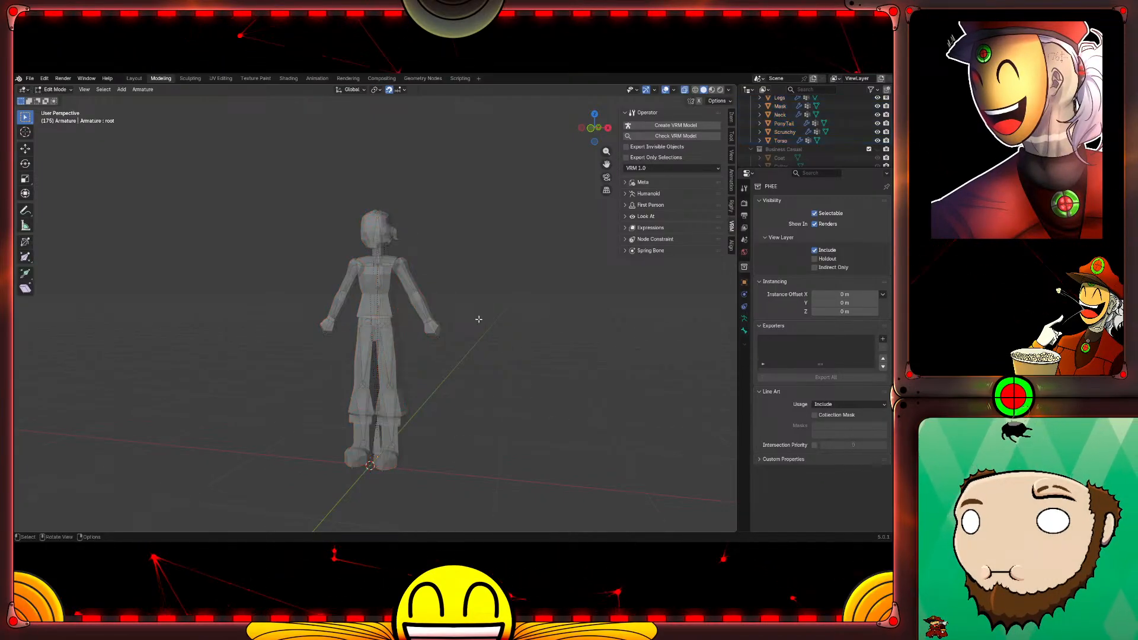
{"action": "key", "text": "Tab"}
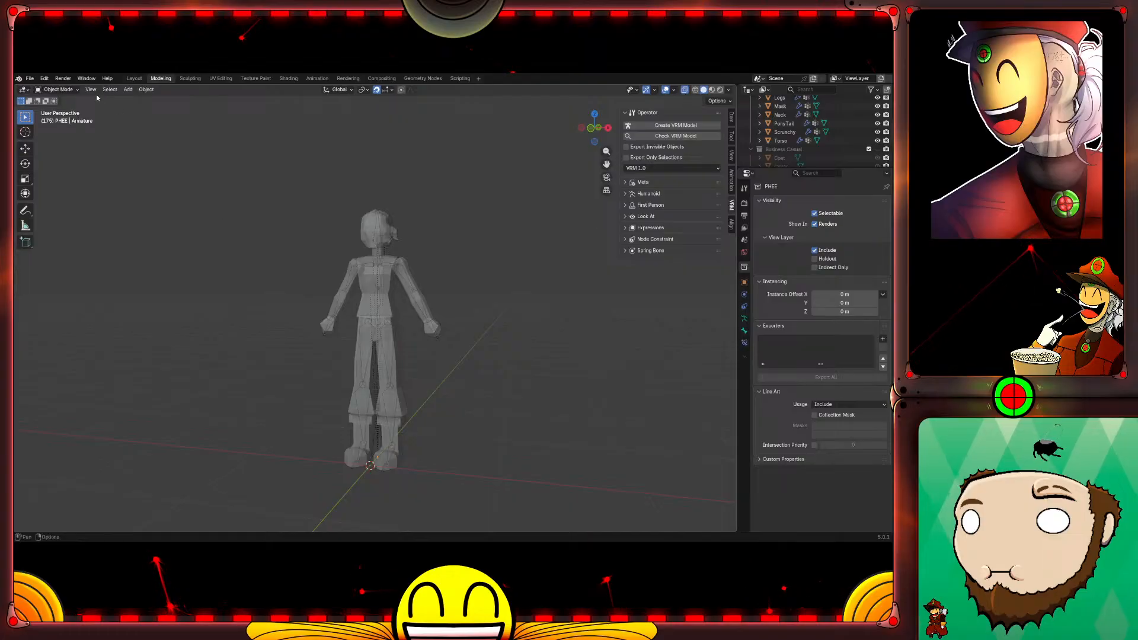
{"action": "left_click", "coordinate": [79, 91]}
{"action": "left_click", "coordinate": [76, 118]}
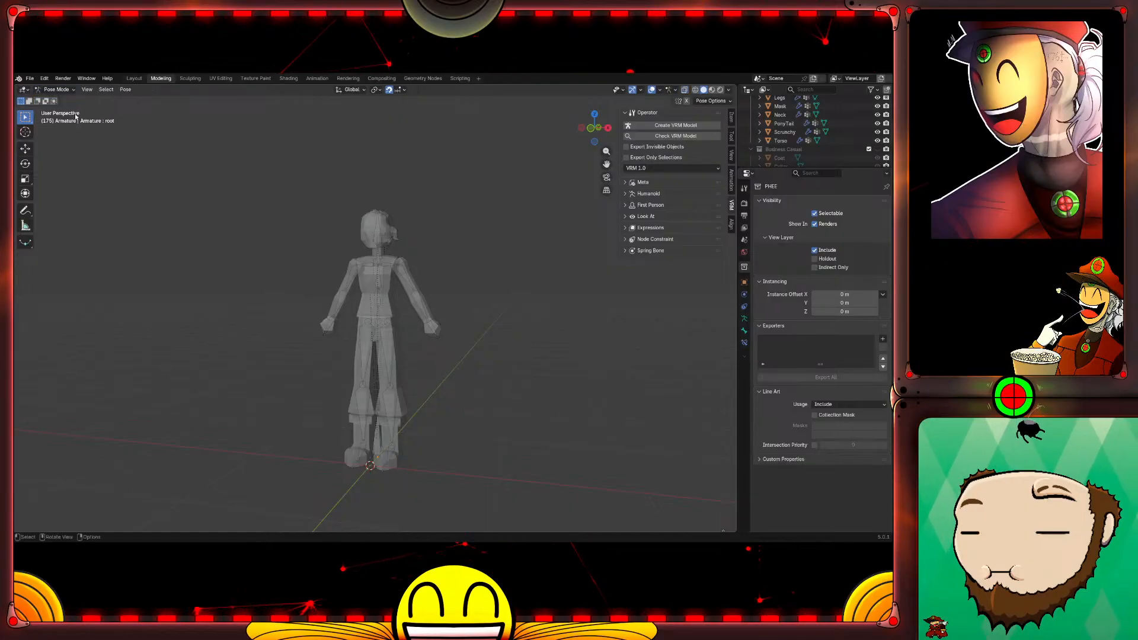
{"action": "middle_click_drag", "start_coordinate": [495, 265], "coordinate": [474, 276]}
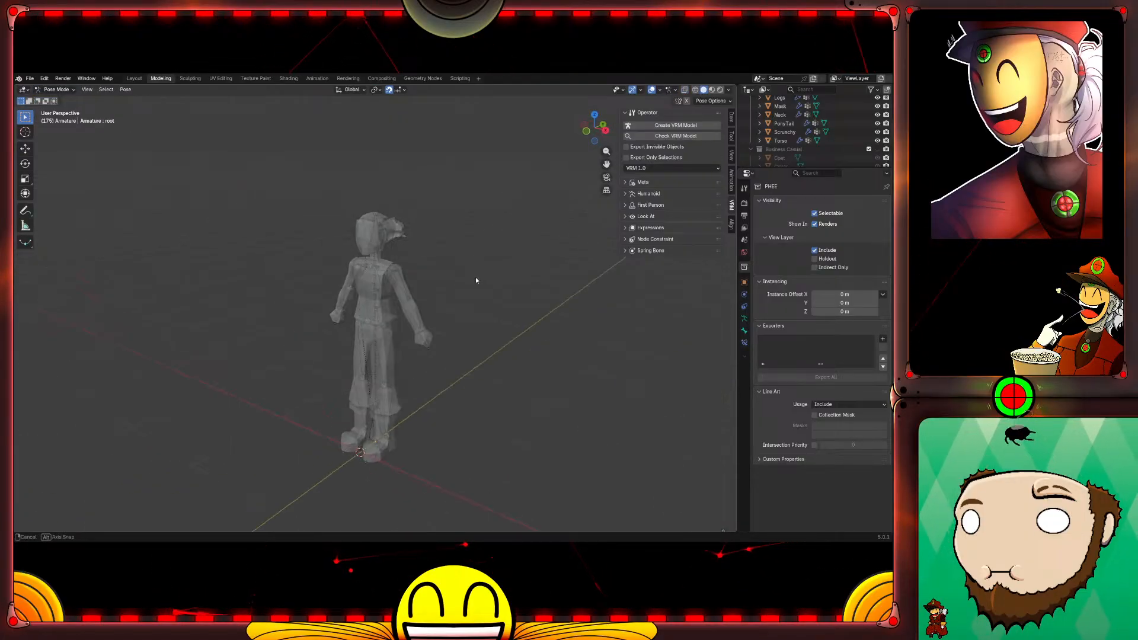
Step: Try rotating the hand.L bone to test whether the hand mesh follows it
{"action": "left_click", "coordinate": [430, 351]}
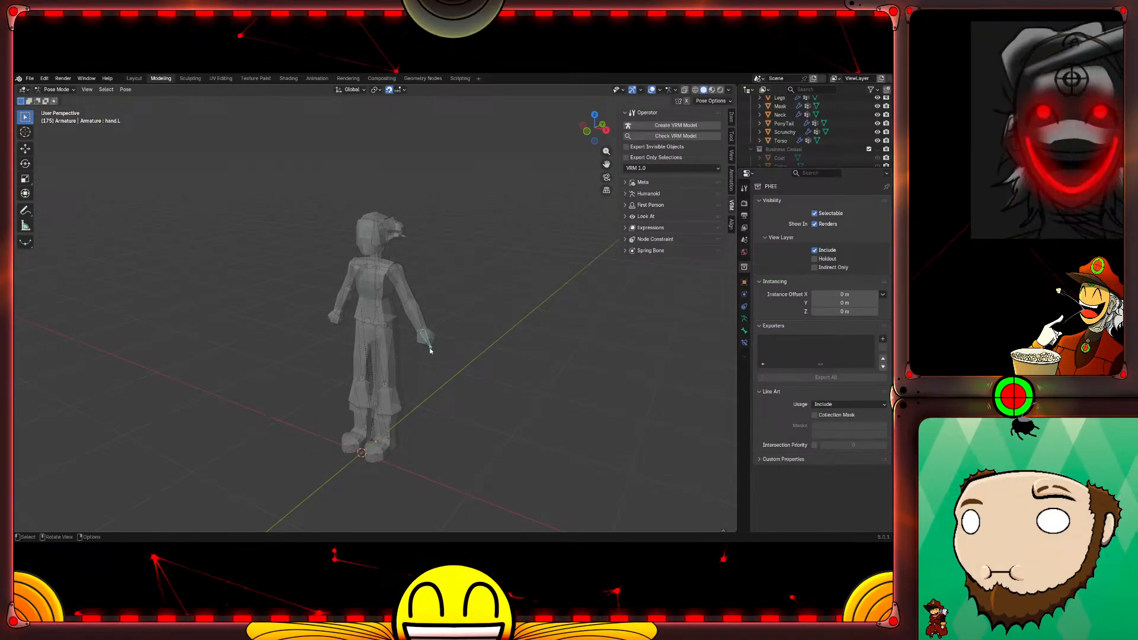
{"action": "key", "text": "r"}
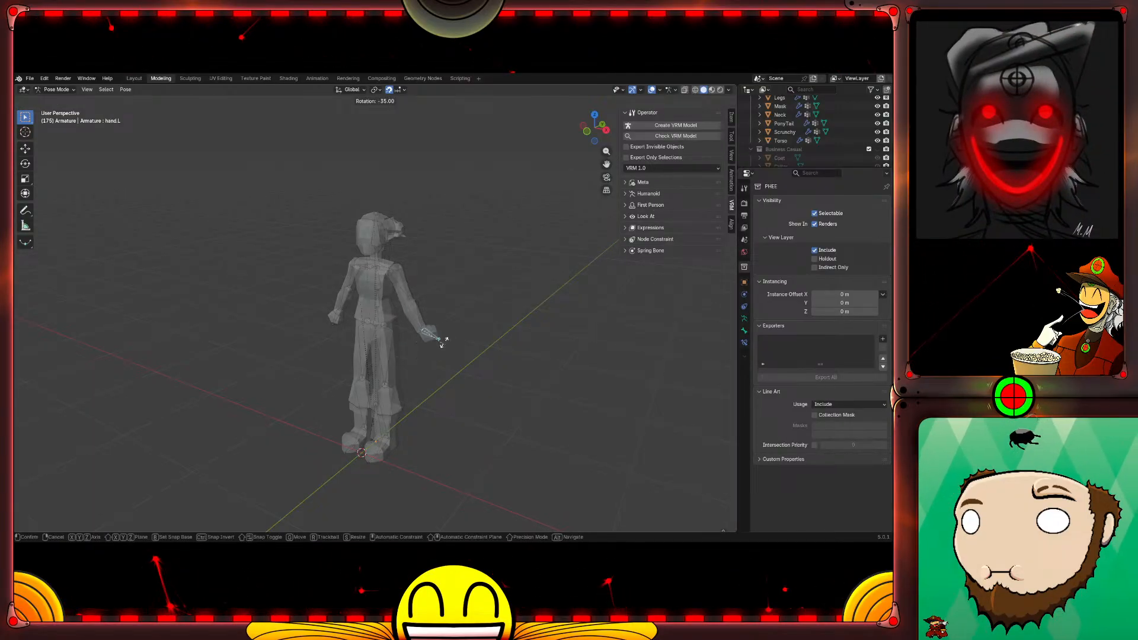
{"action": "left_click", "coordinate": [430, 363]}
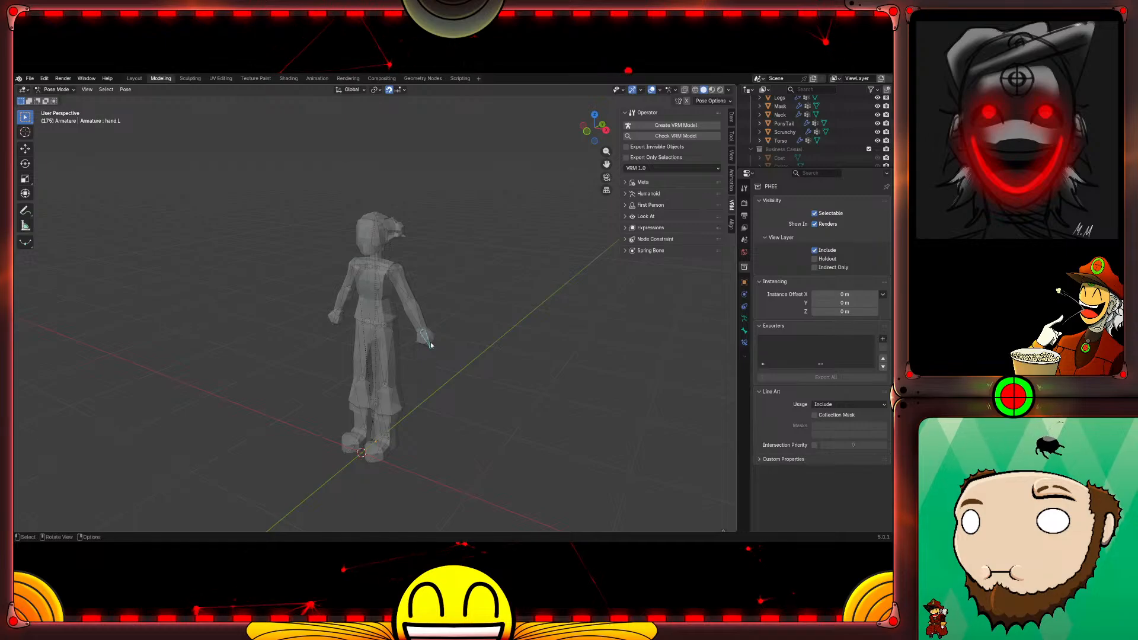
Step: Swing the upper_arm.L bone upward to test the arm's deformation, inspect it from the side, and undo the pose
{"action": "scroll", "coordinate": [431, 346], "scroll_direction": "up", "scroll_amount": 3}
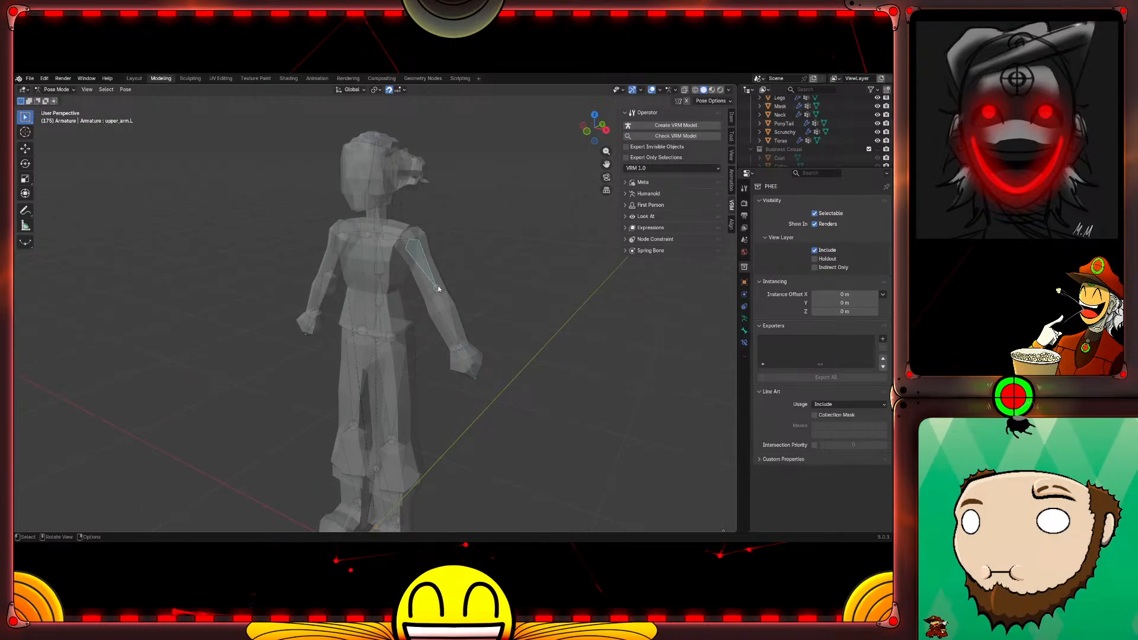
{"action": "key", "text": "r"}
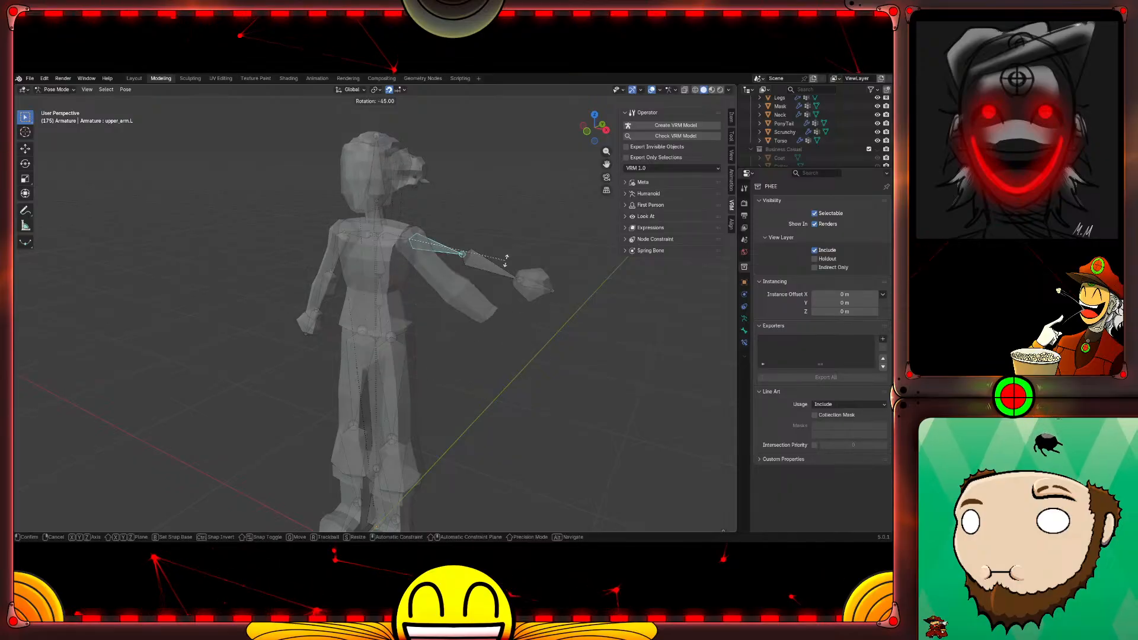
{"action": "left_click", "coordinate": [505, 168]}
{"action": "middle_click_drag", "start_coordinate": [533, 215], "coordinate": [474, 219]}
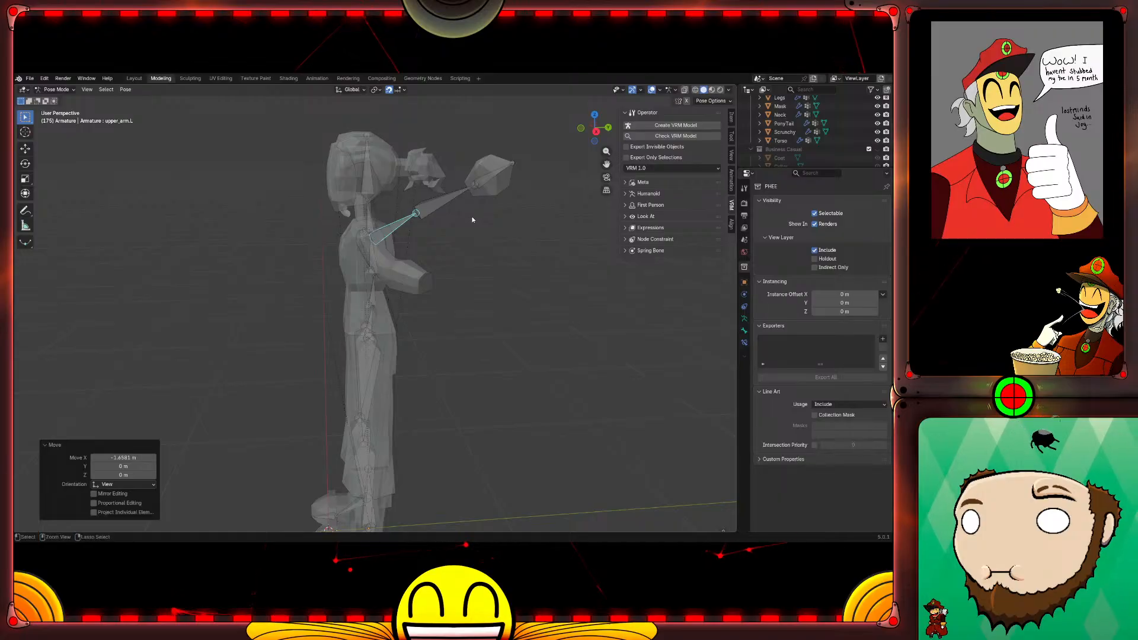
{"action": "key", "text": "ctrl+z"}
{"action": "middle_click_drag", "start_coordinate": [445, 238], "coordinate": [500, 239]}
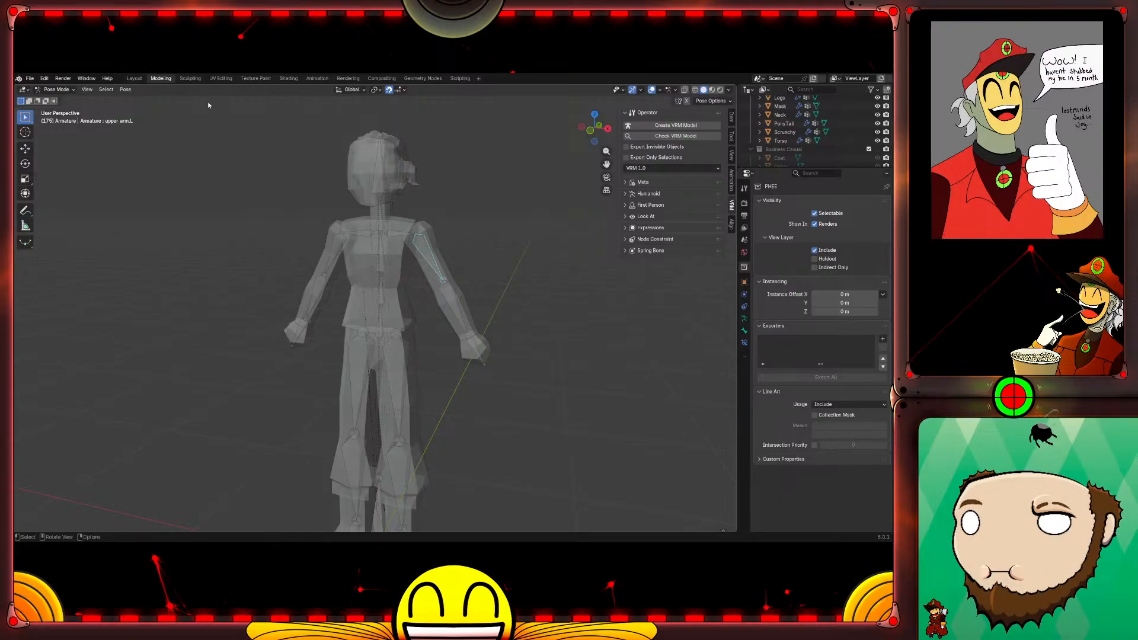
Step: Select the lower_arm.L bone and examine its bone properties and fit inside the arm
{"action": "left_click", "coordinate": [64, 91]}
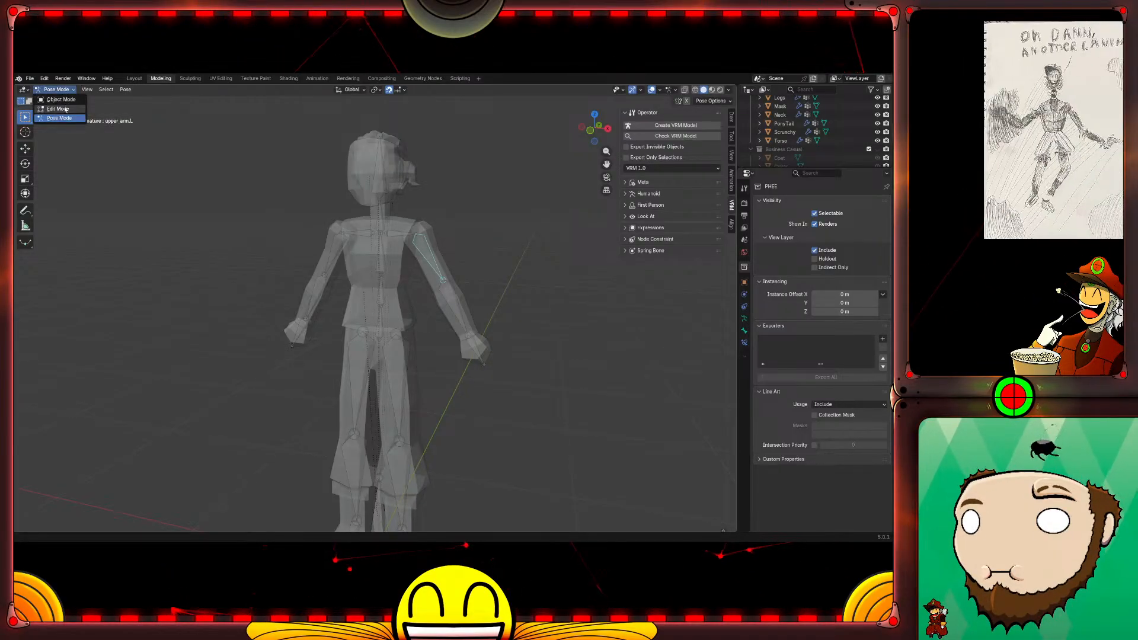
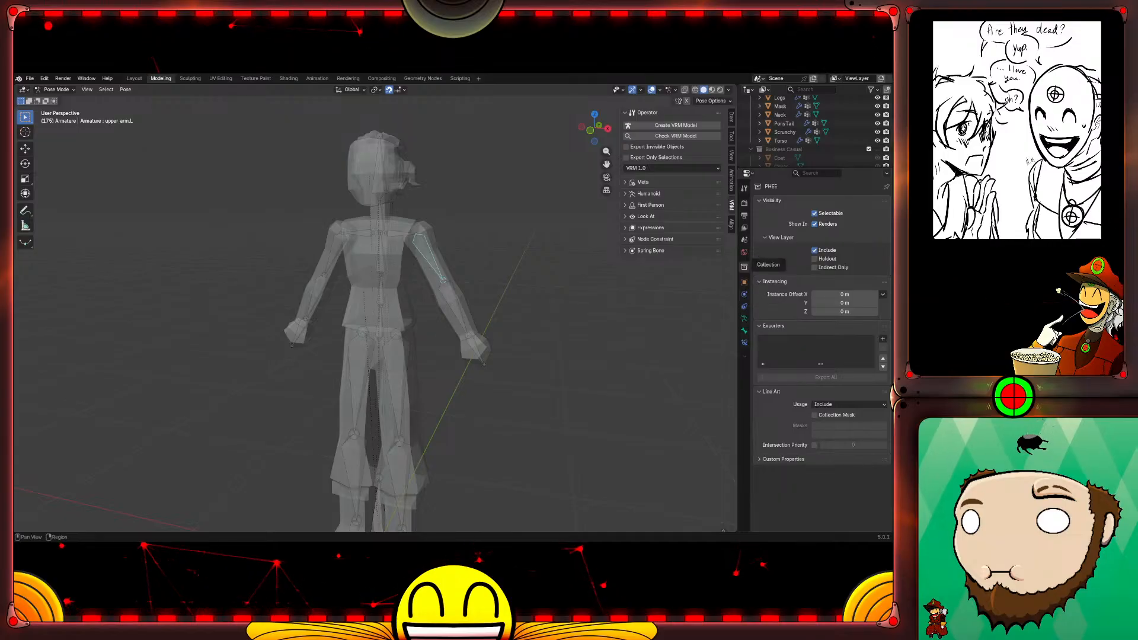
{"action": "left_click", "coordinate": [745, 330]}
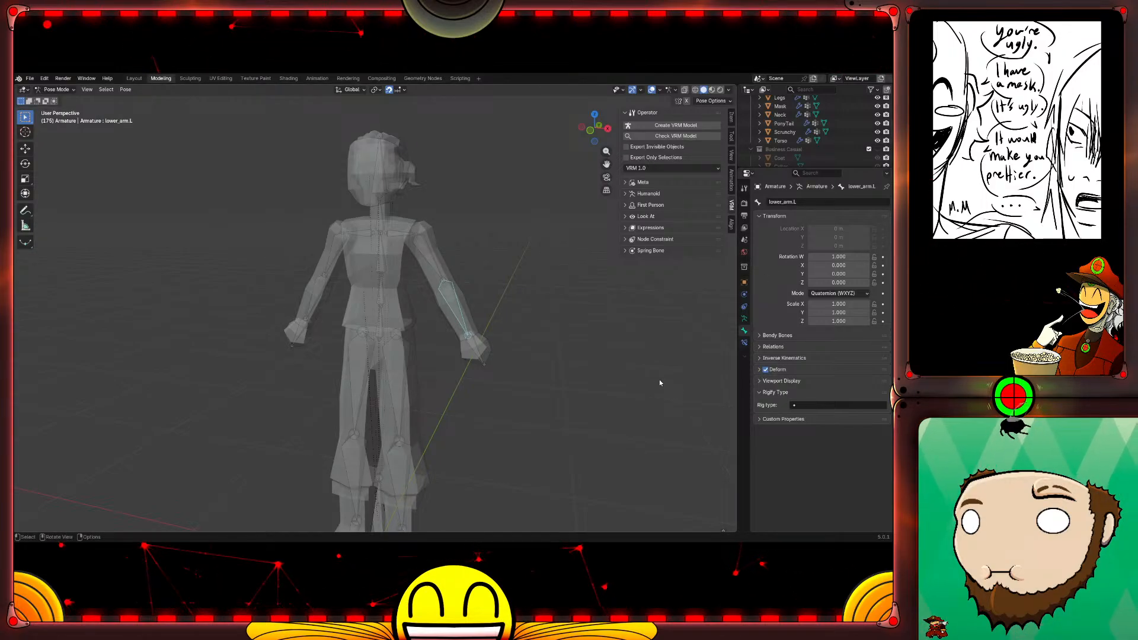
{"action": "middle_click_drag", "start_coordinate": [457, 237], "coordinate": [301, 268]}
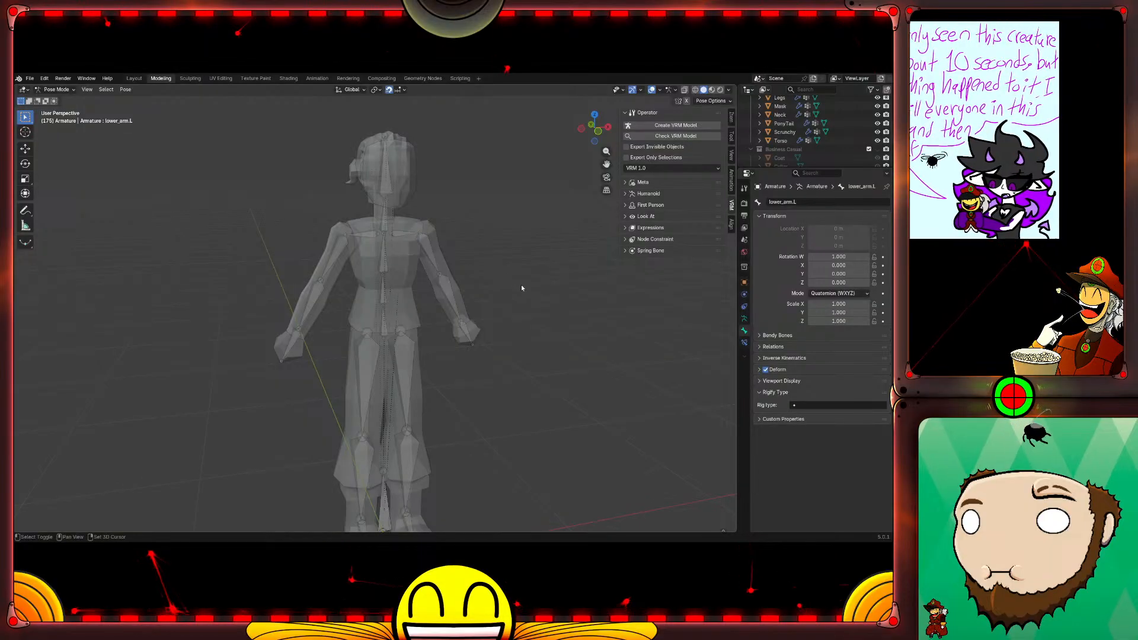
{"action": "key", "text": "Tab"}
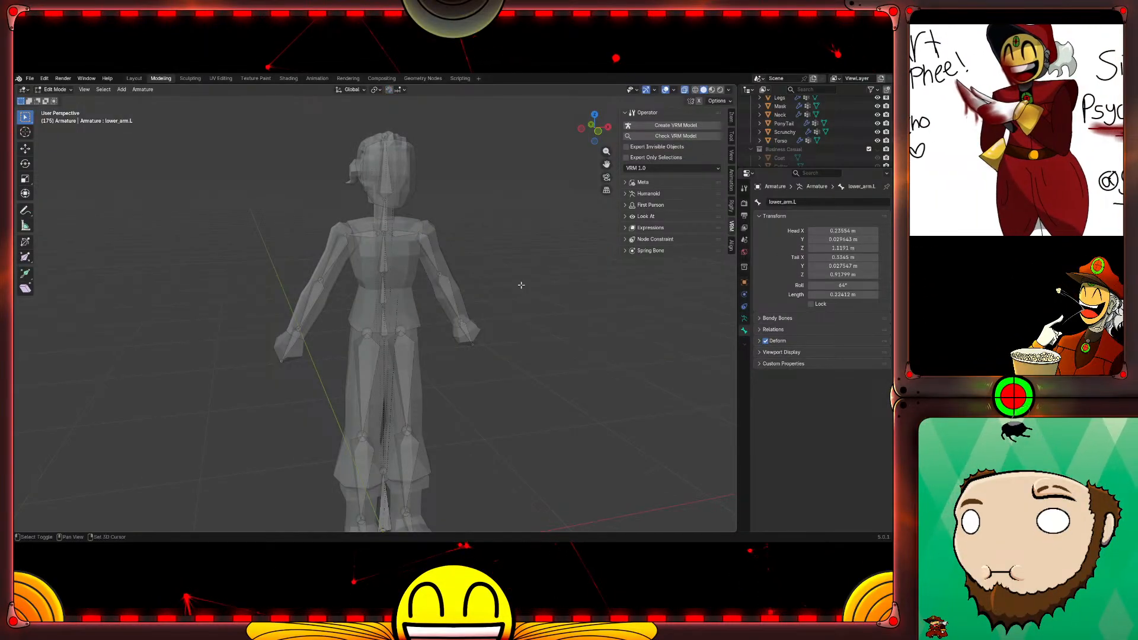
{"action": "key", "text": "Tab"}
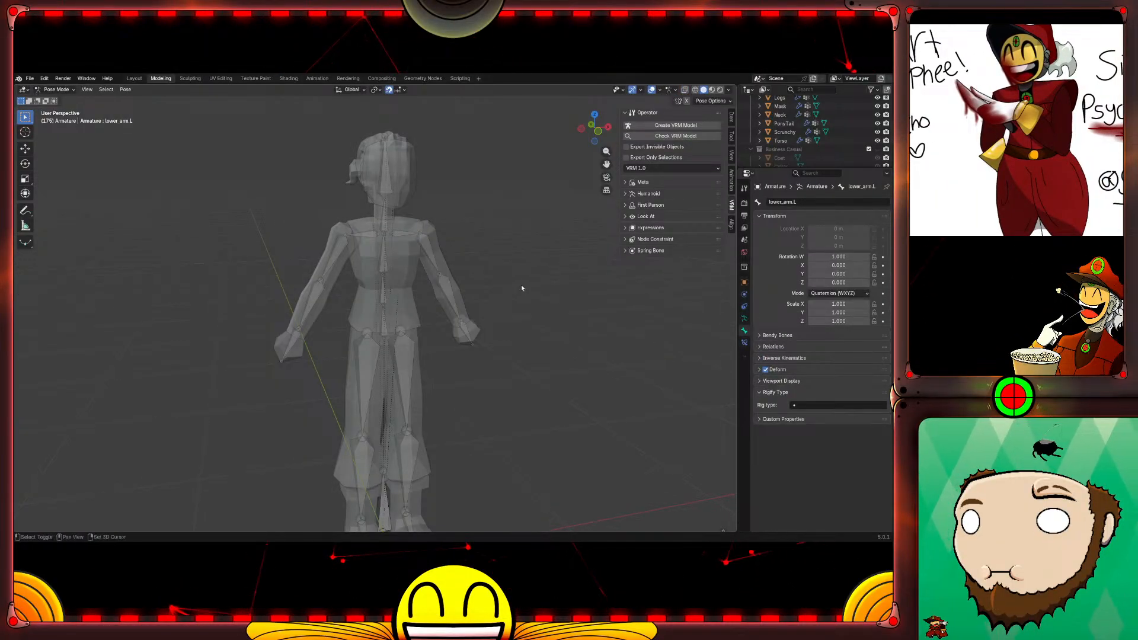
{"action": "key", "text": "ctrl+Tab"}
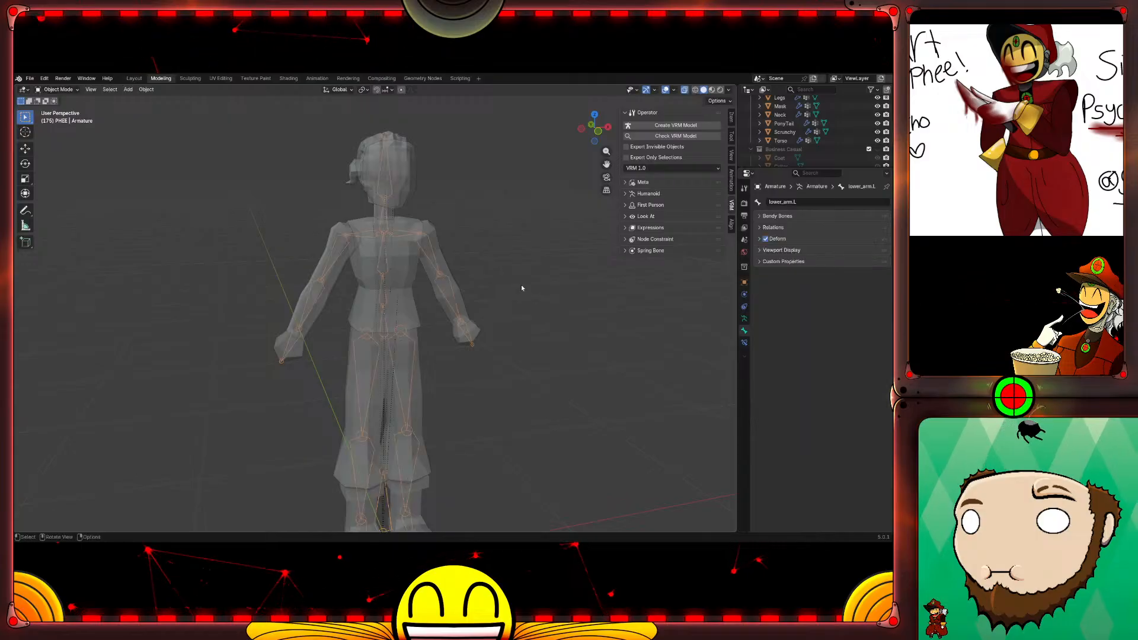
{"action": "key", "text": "ctrl+Tab"}
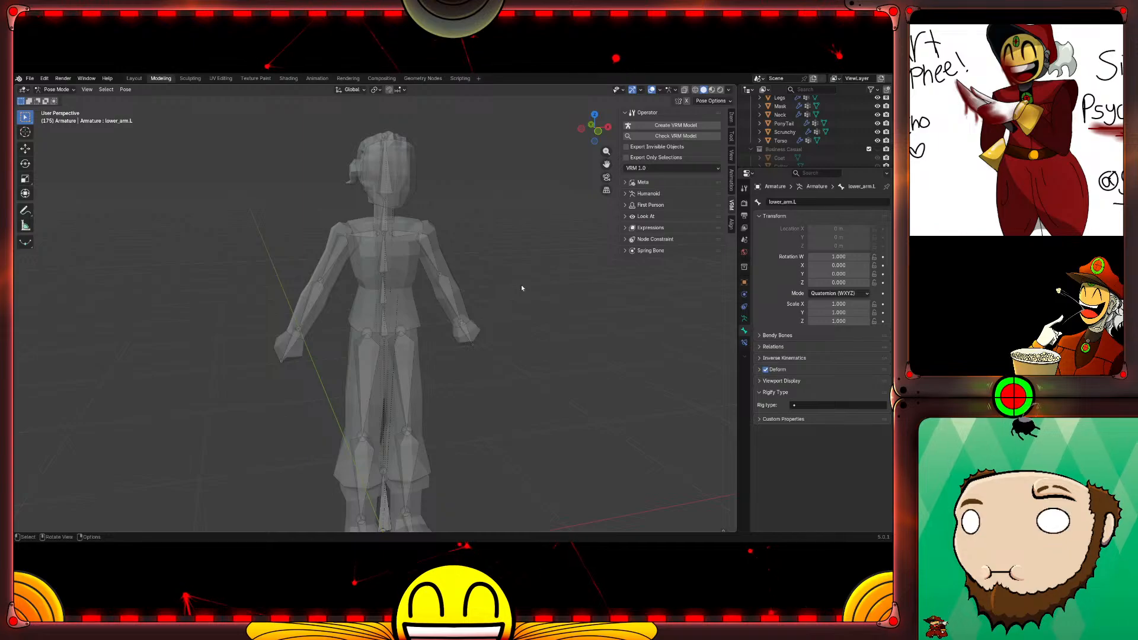
Step: Try bending the lower_arm.L bone outward in Pose Mode to test the forearm's deformation, and undo the pose
{"action": "middle_click_drag", "start_coordinate": [531, 290], "coordinate": [478, 293]}
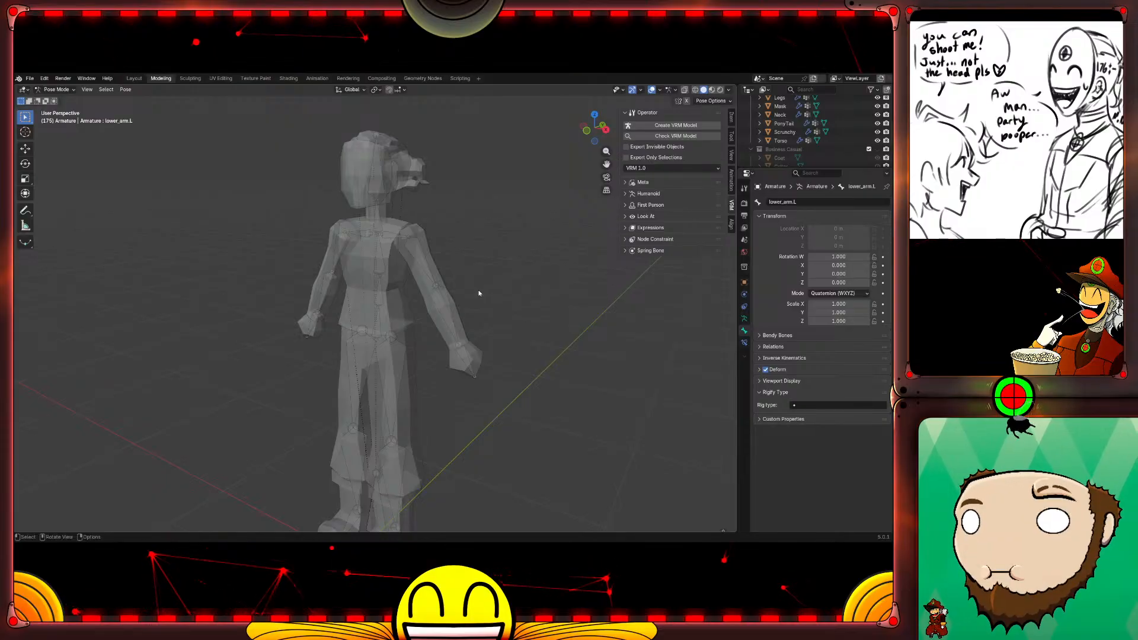
{"action": "key", "text": "Tab"}
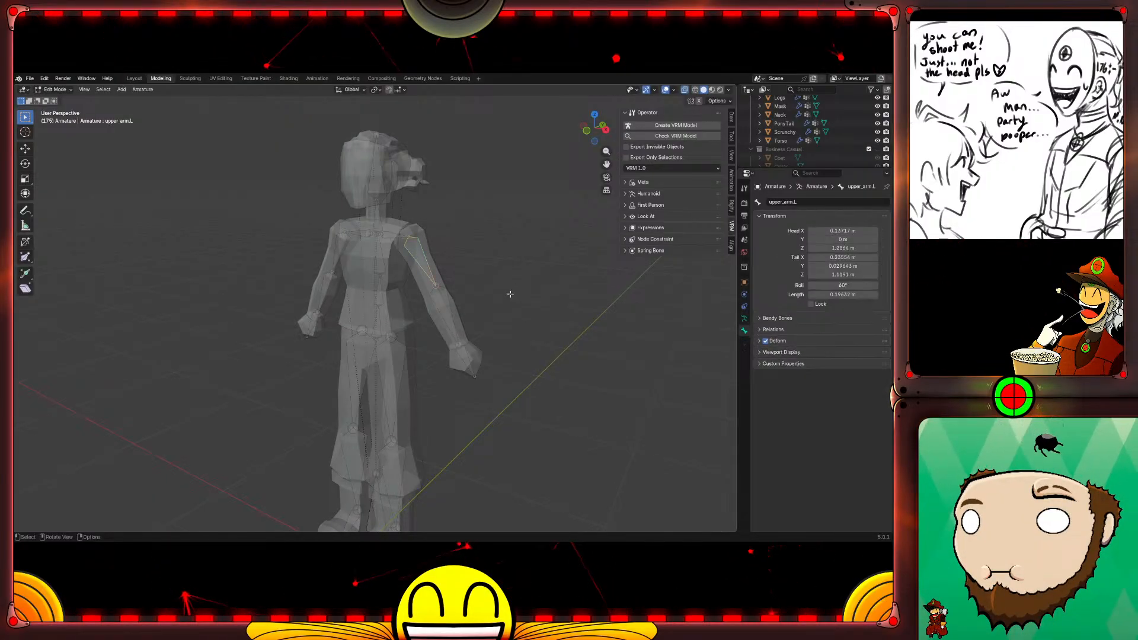
{"action": "key", "text": "ctrl+Tab"}
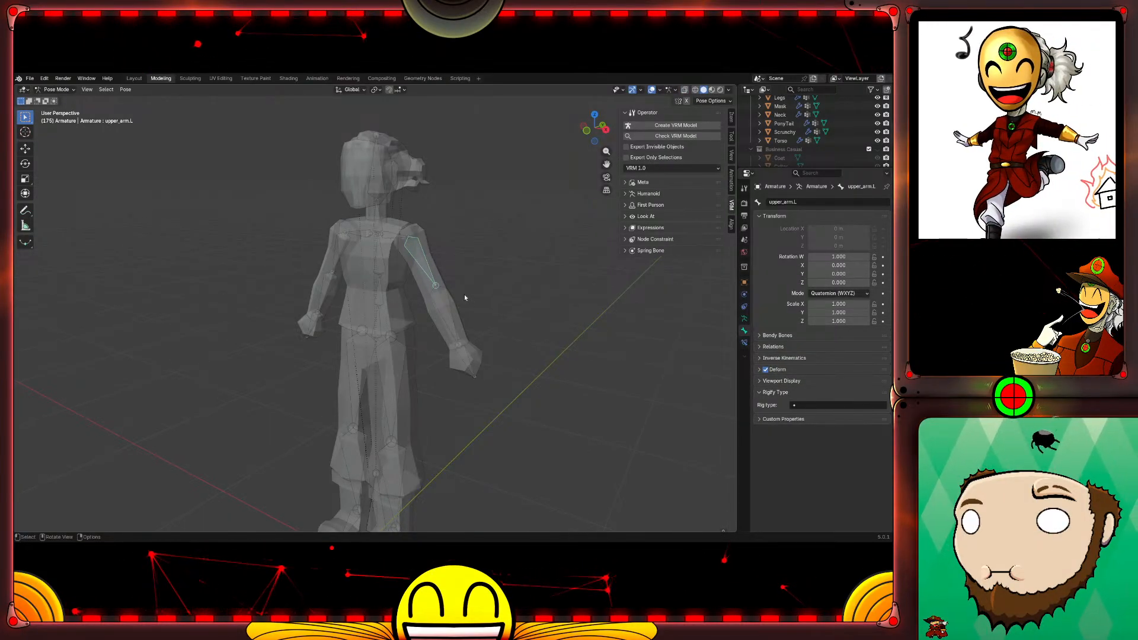
{"action": "left_click", "coordinate": [459, 345]}
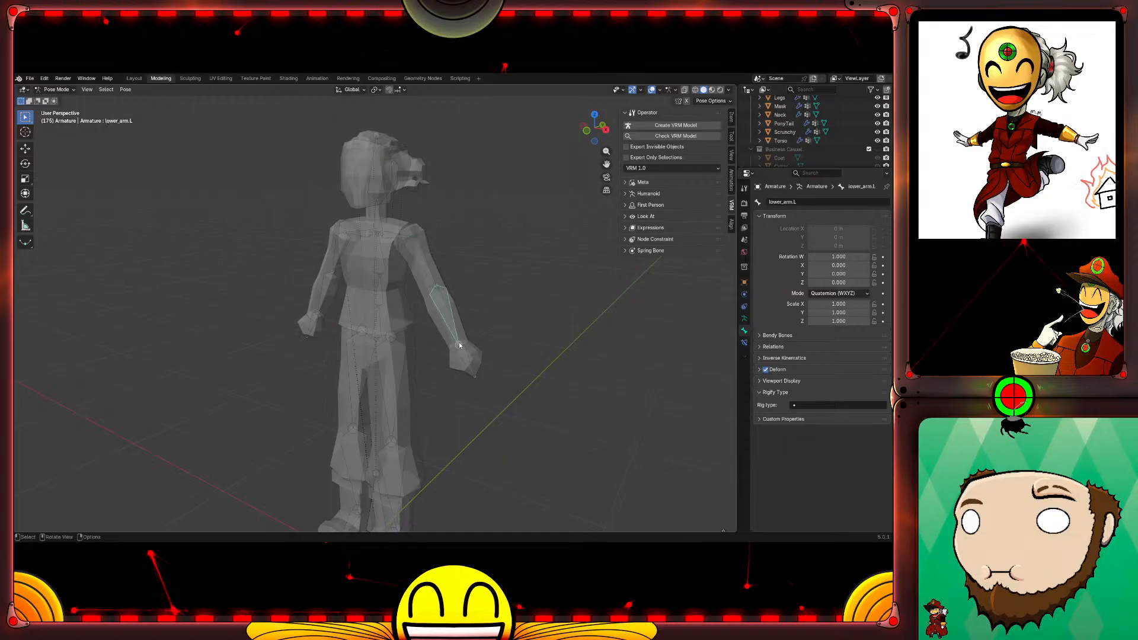
{"action": "key", "text": "g"}
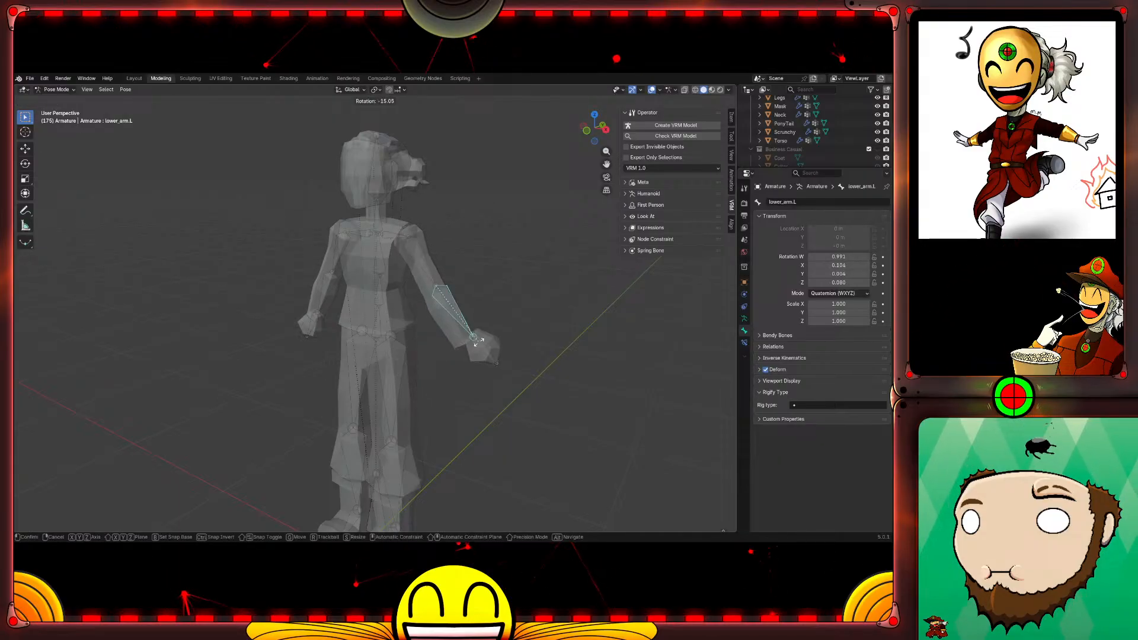
{"action": "left_click", "coordinate": [479, 342]}
{"action": "key", "text": "ctrl+z"}
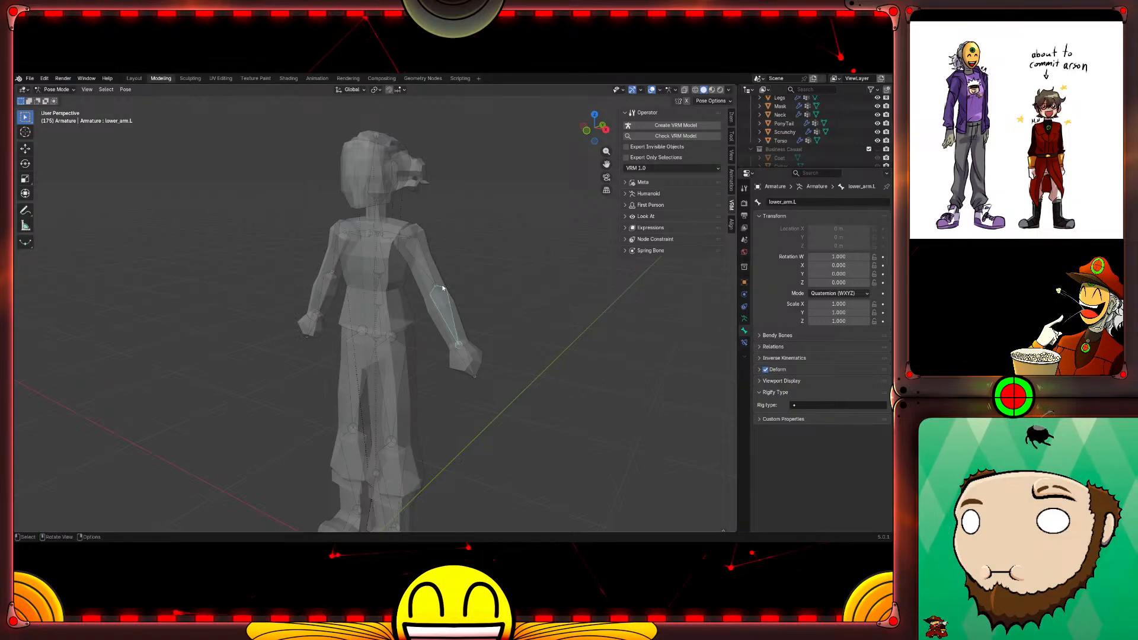
Step: Return the armature to Object Mode and select the Arms mesh
{"action": "key", "text": "Tab"}
{"action": "key", "text": "Tab"}
{"action": "key", "text": "Tab"}
{"action": "left_click", "coordinate": [70, 92]}
{"action": "left_click", "coordinate": [60, 99]}
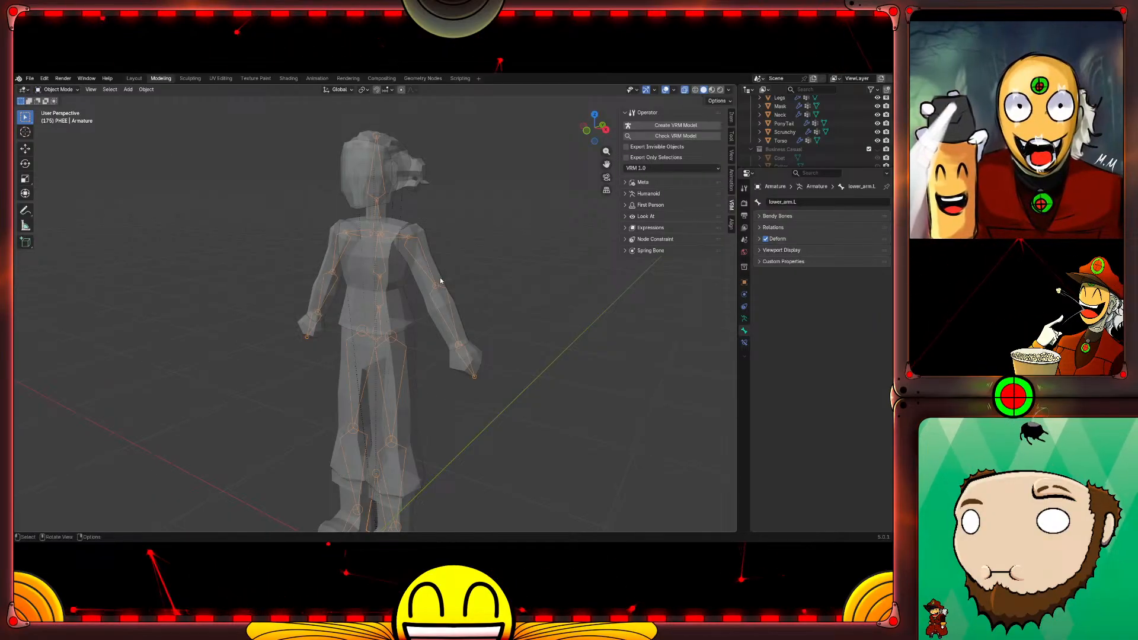
{"action": "key", "text": "Tab"}
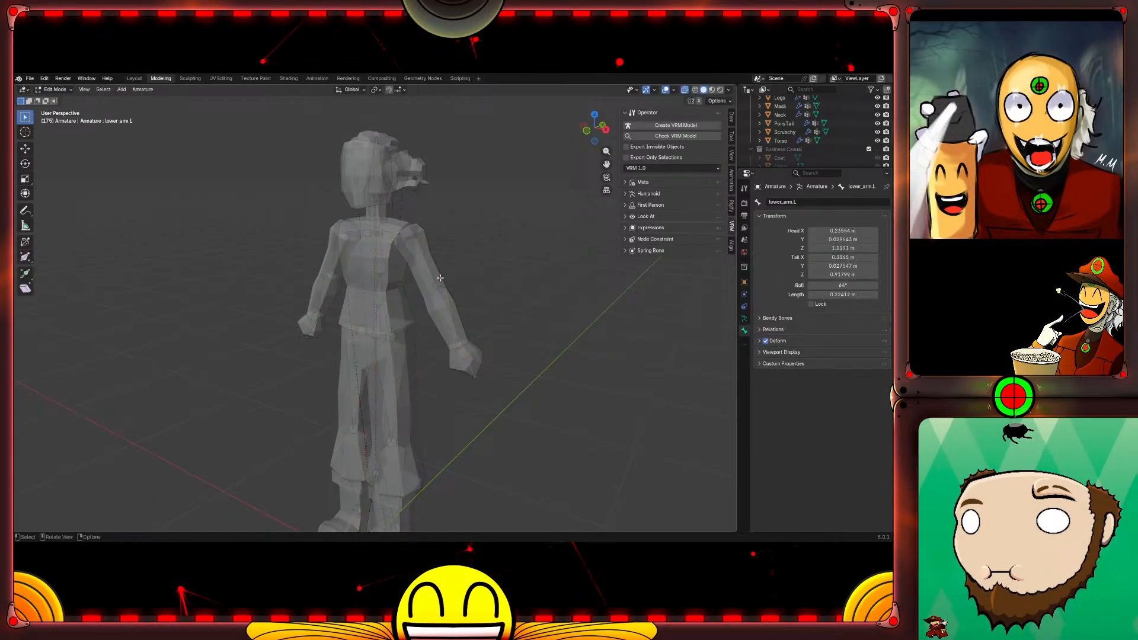
{"action": "key", "text": "Tab"}
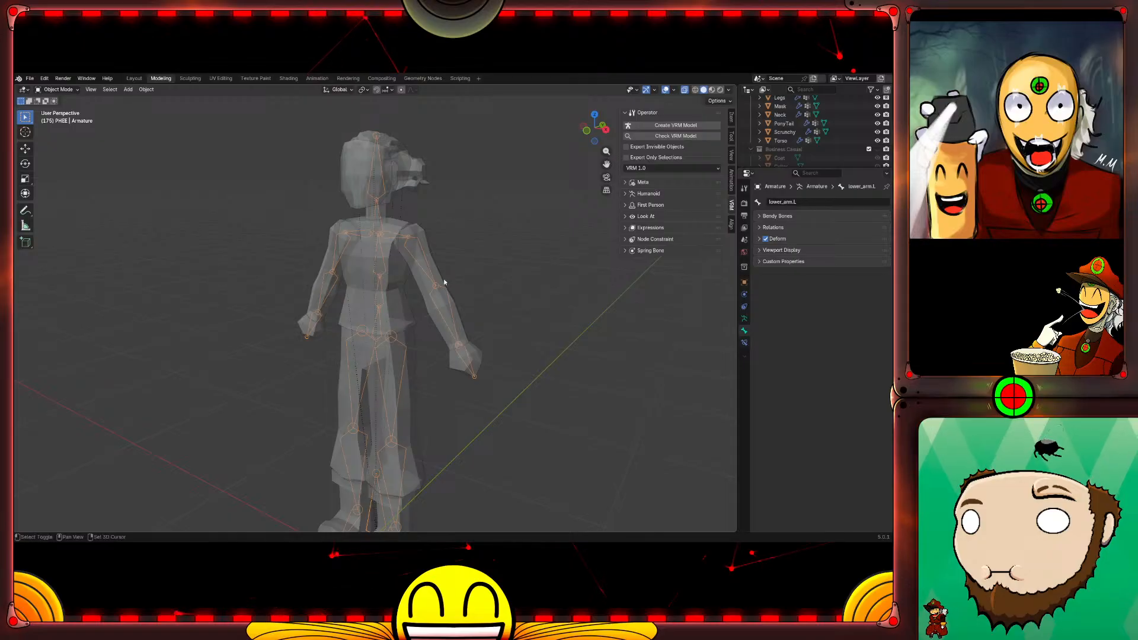
{"action": "left_click", "coordinate": [437, 278]}
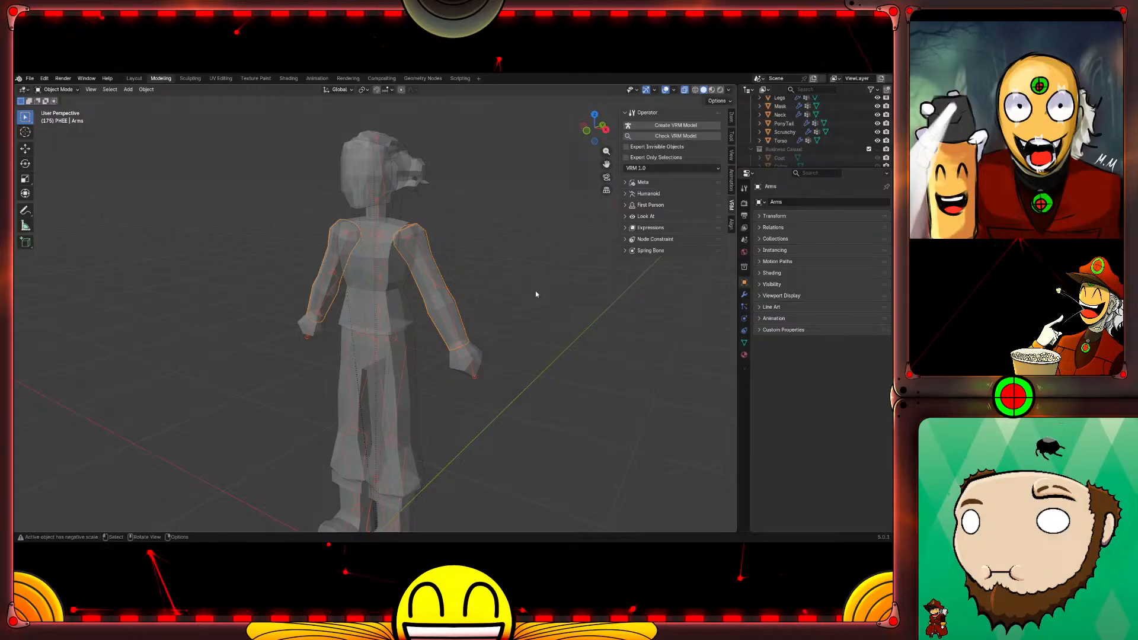
Step: Switch the Arms mesh to Weight Paint mode and inspect the lower_arm.L weights up close from the front
{"action": "key", "text": "Tab"}
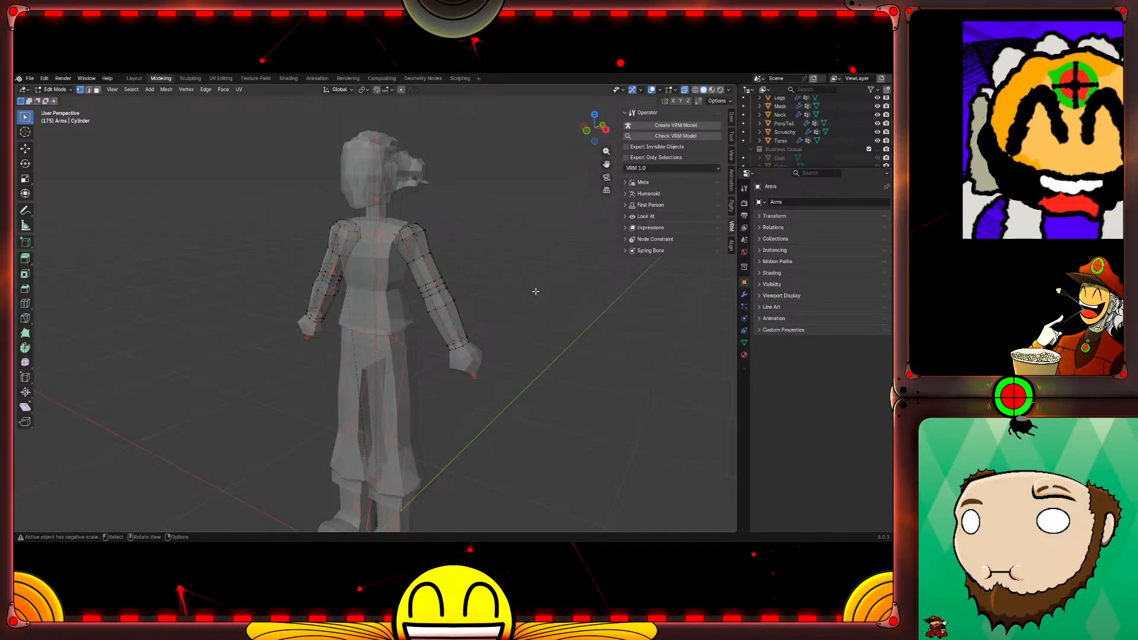
{"action": "key", "text": "Tab"}
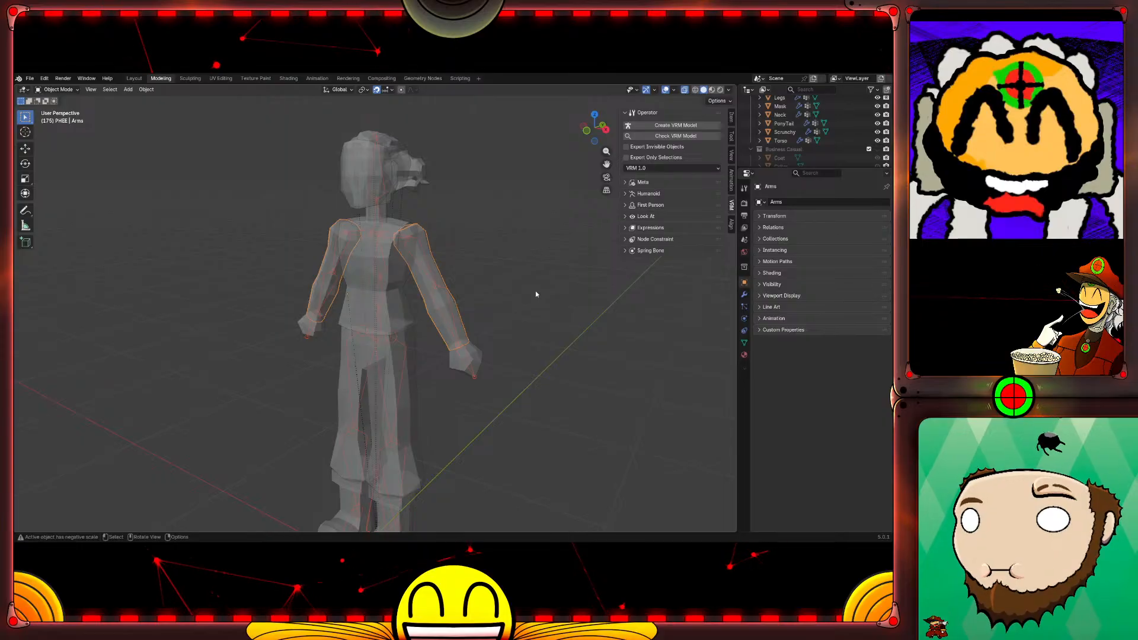
{"action": "key", "text": "ctrl+Tab"}
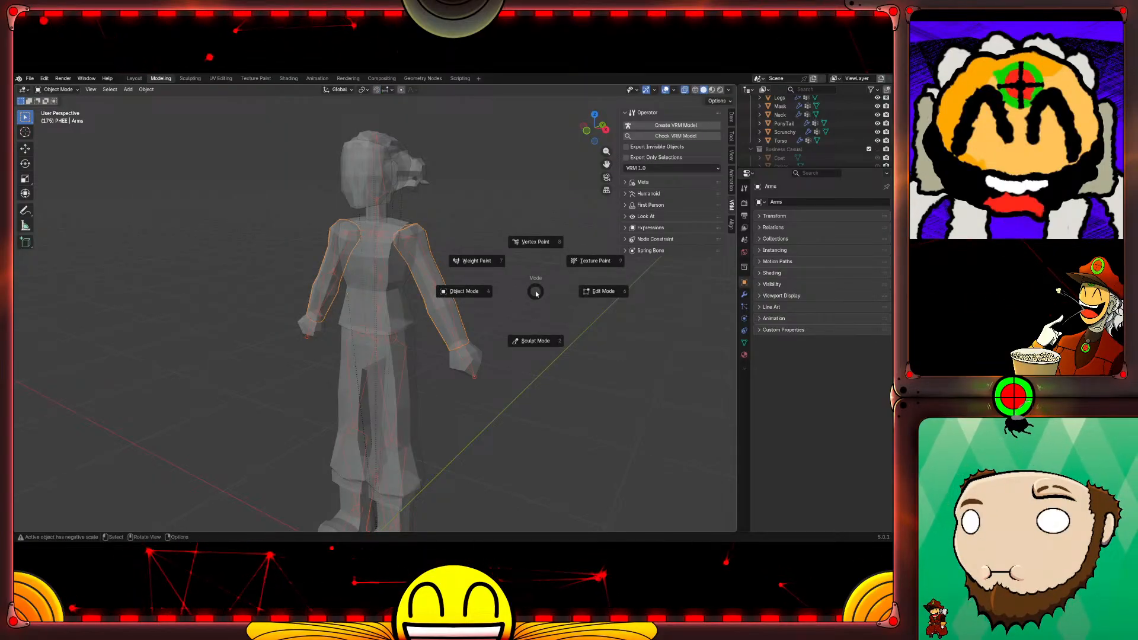
{"action": "left_click", "coordinate": [504, 263]}
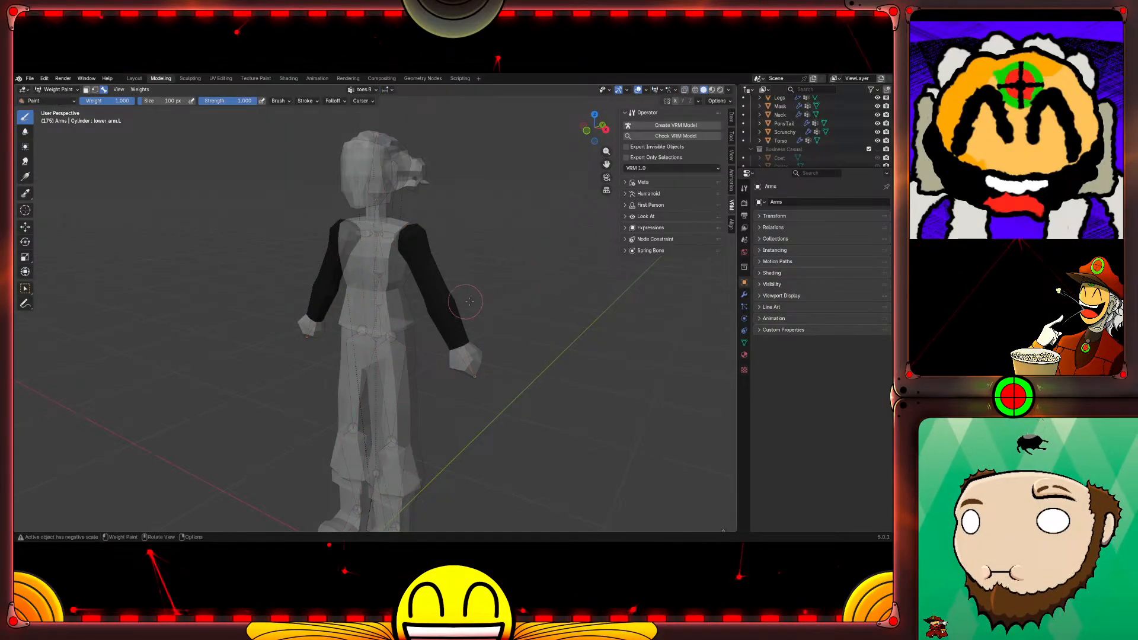
{"action": "middle_click_drag", "start_coordinate": [485, 306], "coordinate": [494, 278]}
{"action": "scroll", "coordinate": [504, 264], "scroll_direction": "up", "scroll_amount": 4}
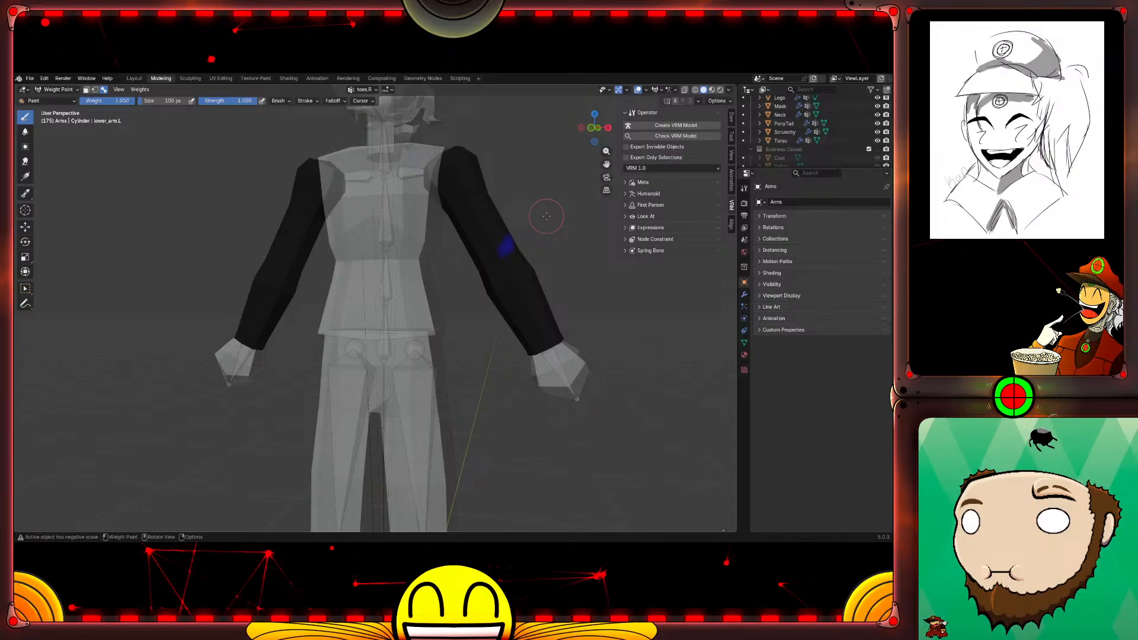
Step: Expand the Armature in the OTHER collection and look through the meshes parented to it
{"action": "scroll", "coordinate": [806, 138], "scroll_direction": "down", "scroll_amount": 3}
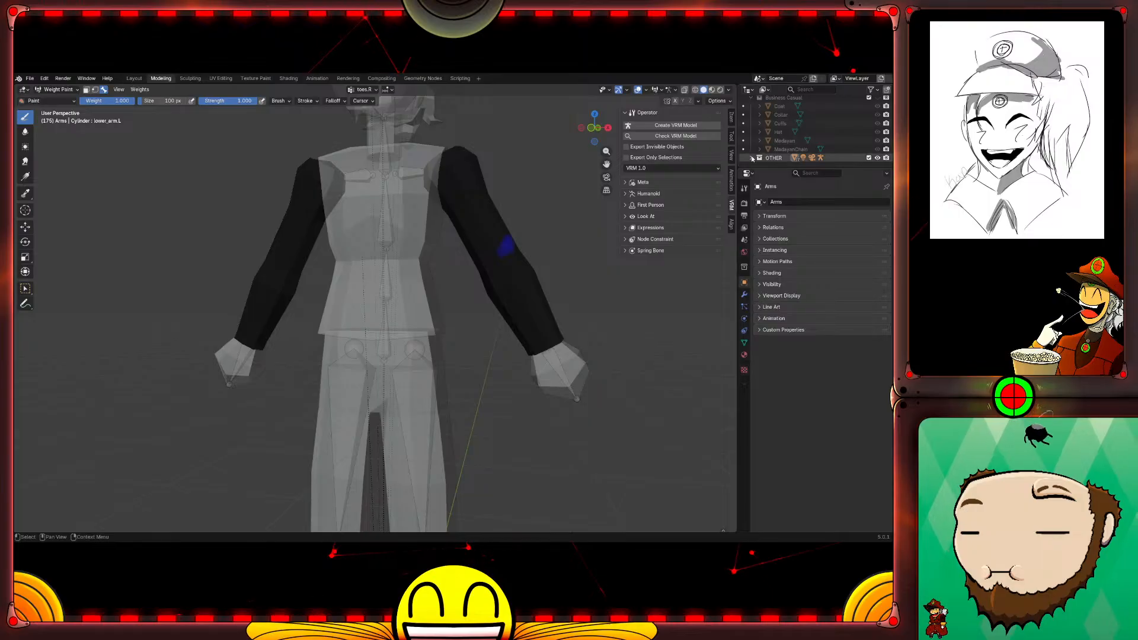
{"action": "scroll", "coordinate": [751, 158], "scroll_direction": "down", "scroll_amount": 2}
{"action": "left_click", "coordinate": [759, 142]}
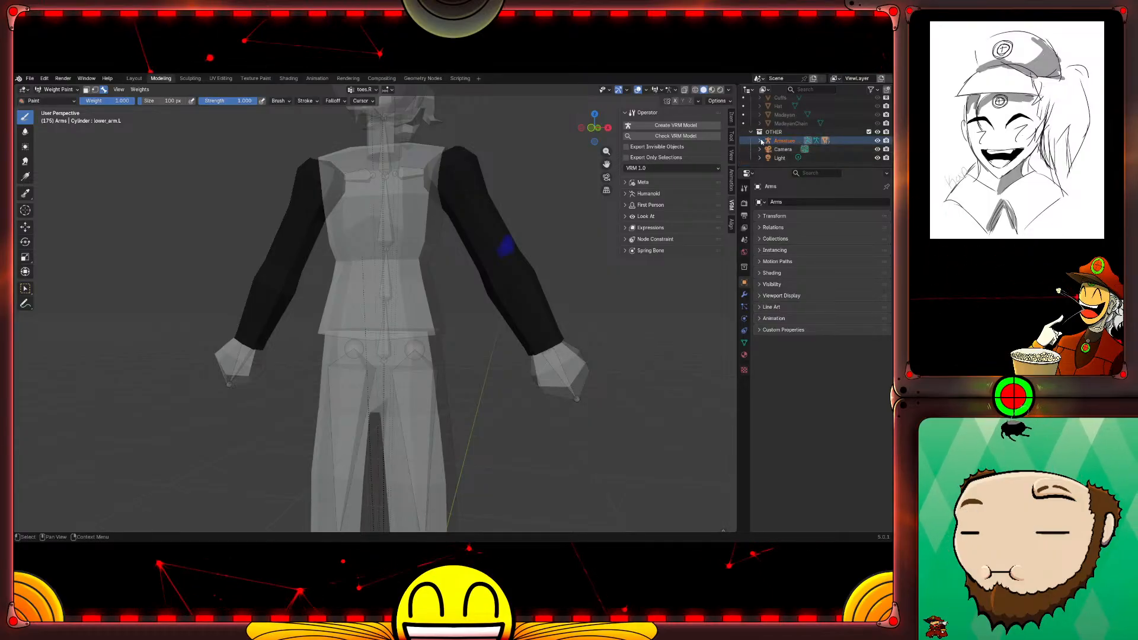
{"action": "scroll", "coordinate": [829, 153], "scroll_direction": "down", "scroll_amount": 4}
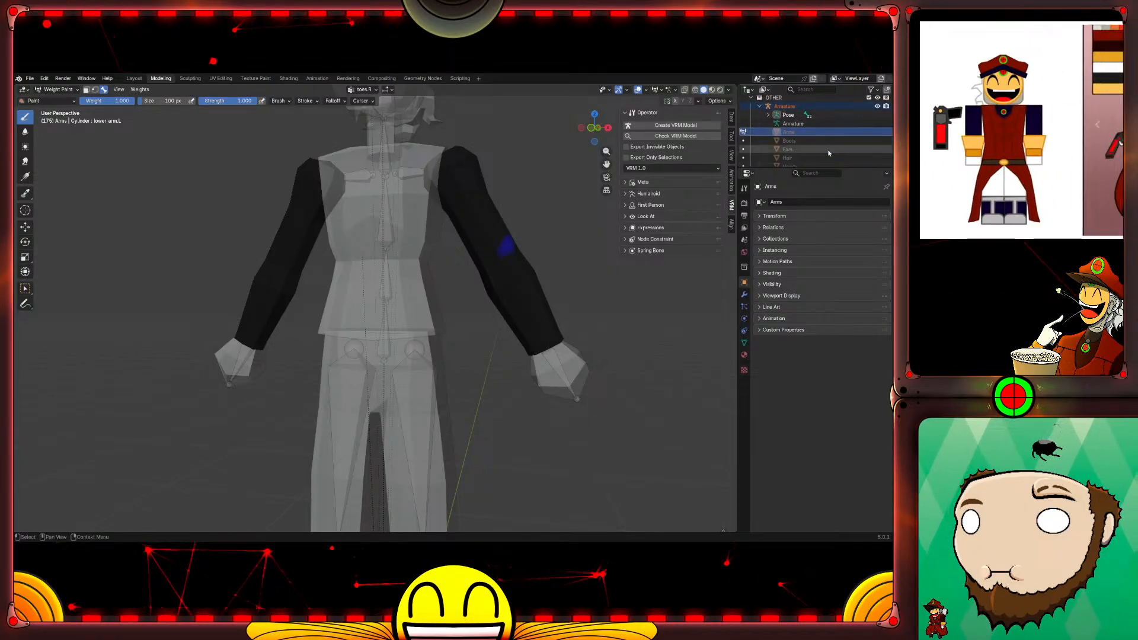
{"action": "scroll", "coordinate": [829, 152], "scroll_direction": "down", "scroll_amount": 1}
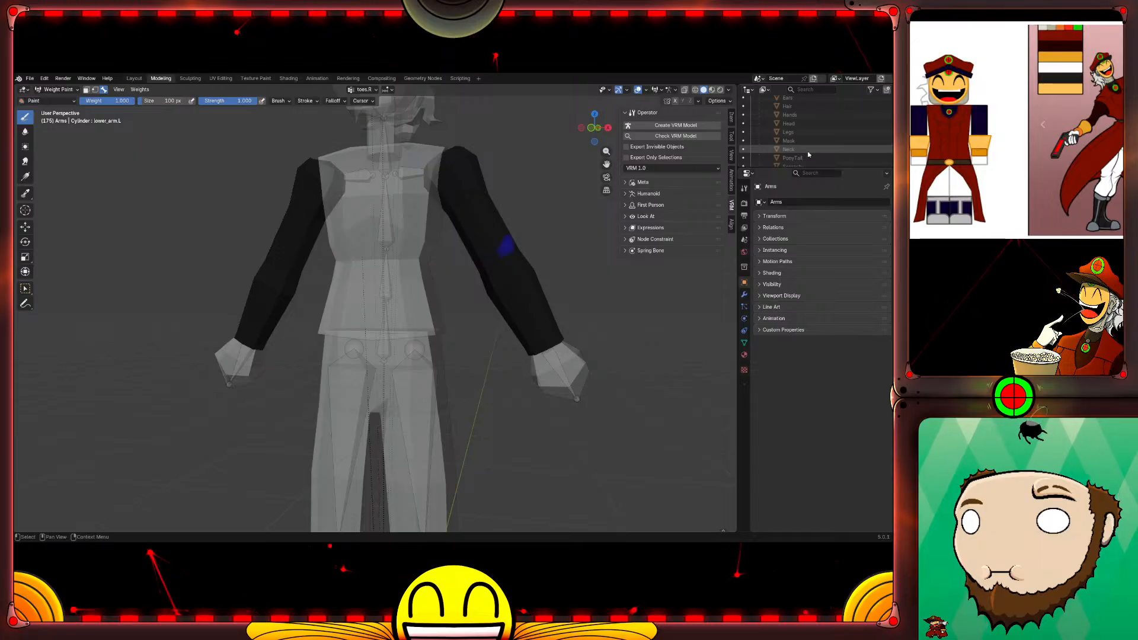
{"action": "scroll", "coordinate": [804, 133], "scroll_direction": "up", "scroll_amount": 1}
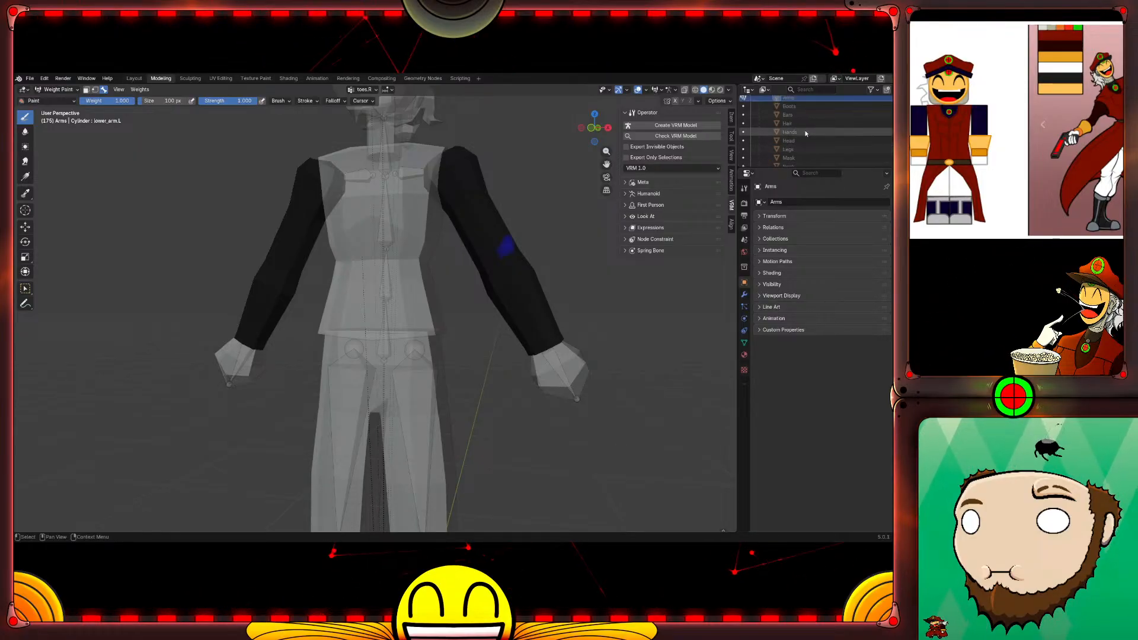
{"action": "scroll", "coordinate": [805, 134], "scroll_direction": "up", "scroll_amount": 1}
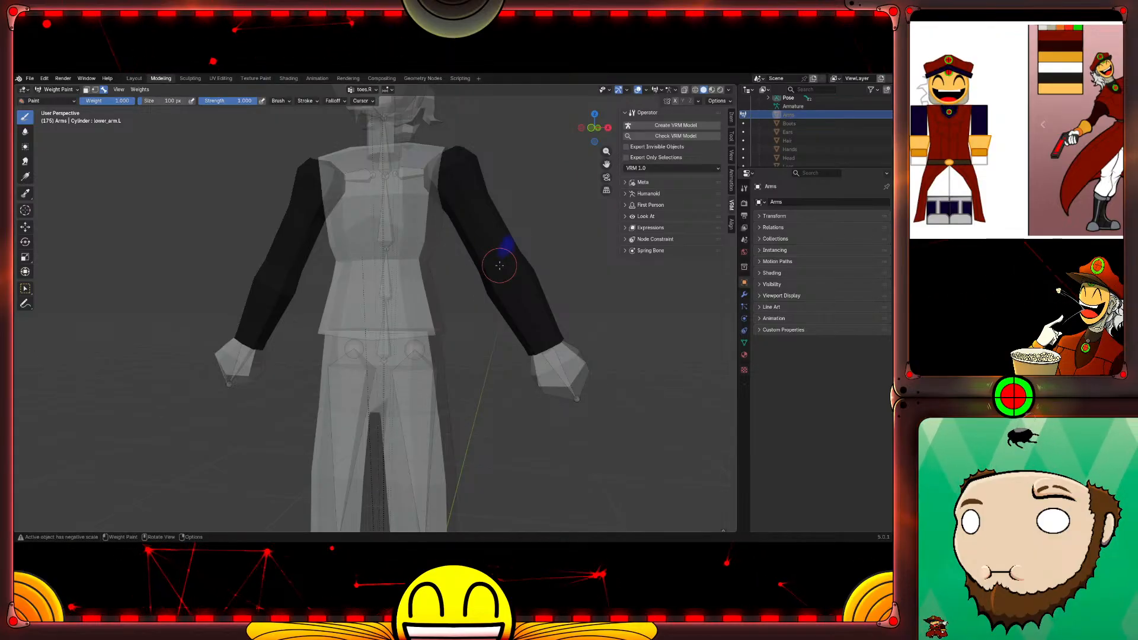
Step: Toggle the X-ray display and paint lower_arm.L weight onto the Arms mesh at the elbow with weight and strength 1.000
{"action": "left_click", "coordinate": [684, 90]}
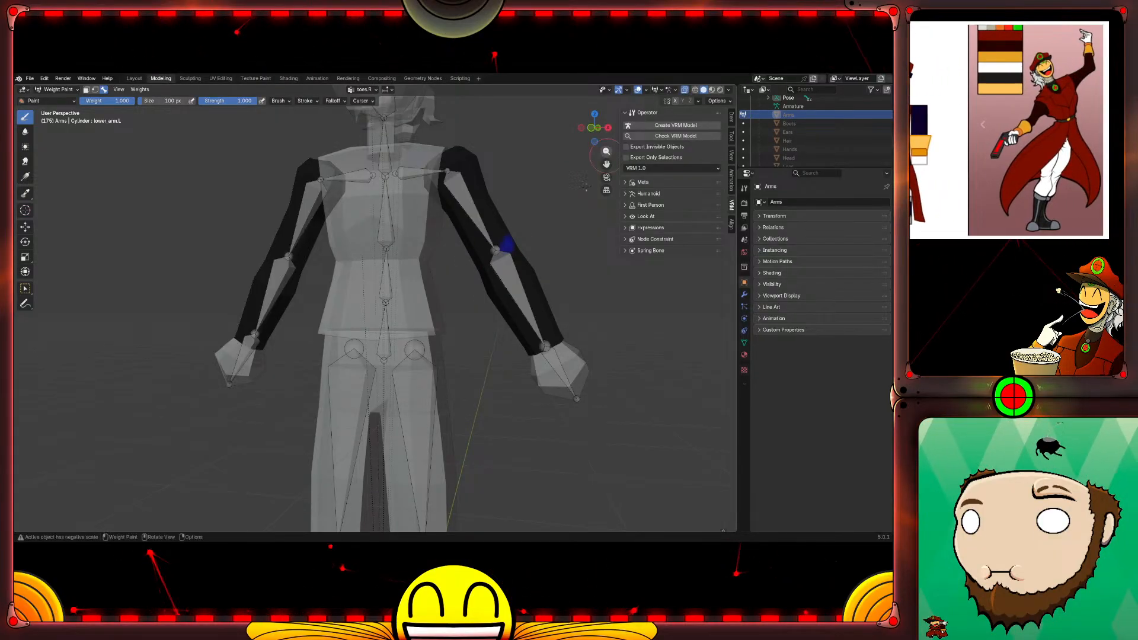
{"action": "left_click", "coordinate": [494, 250]}
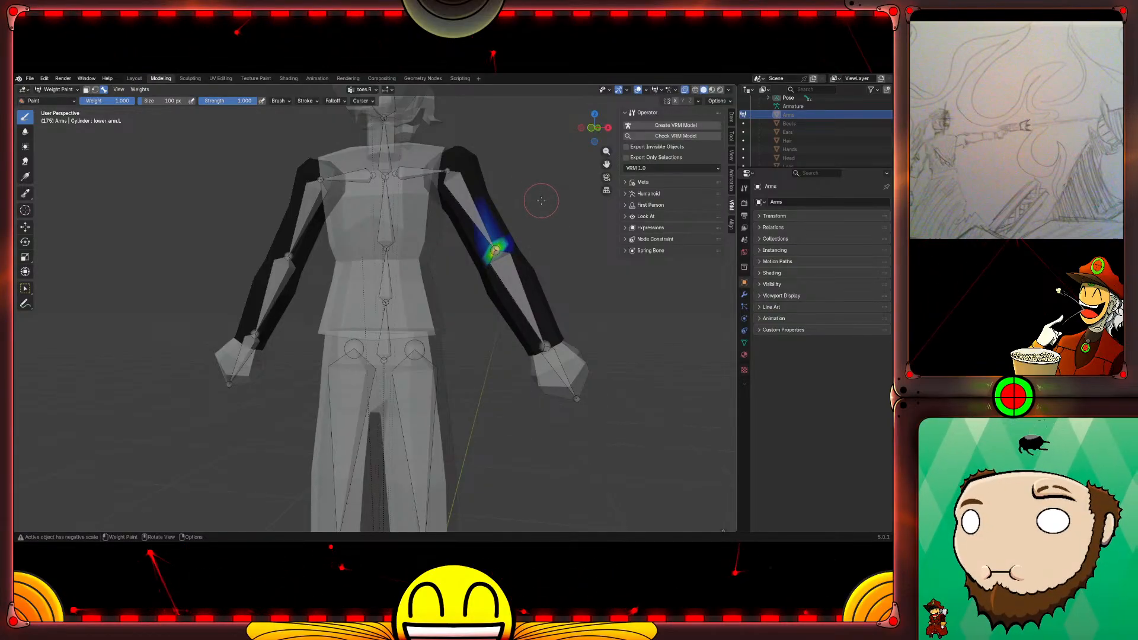
{"action": "key", "text": "Tab"}
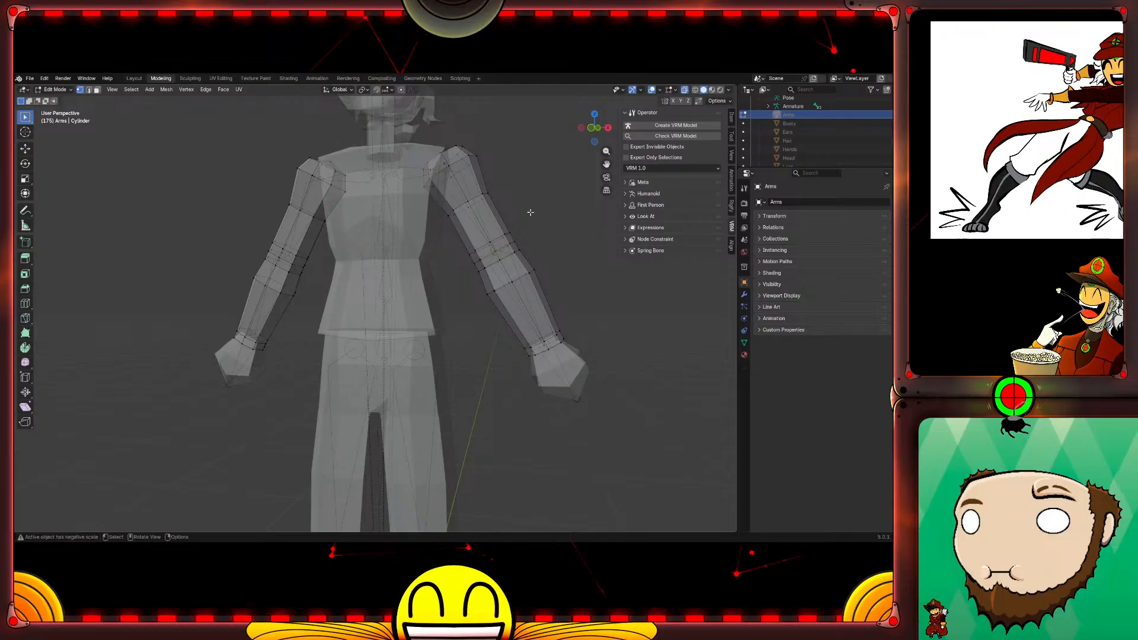
{"action": "key", "text": "Tab"}
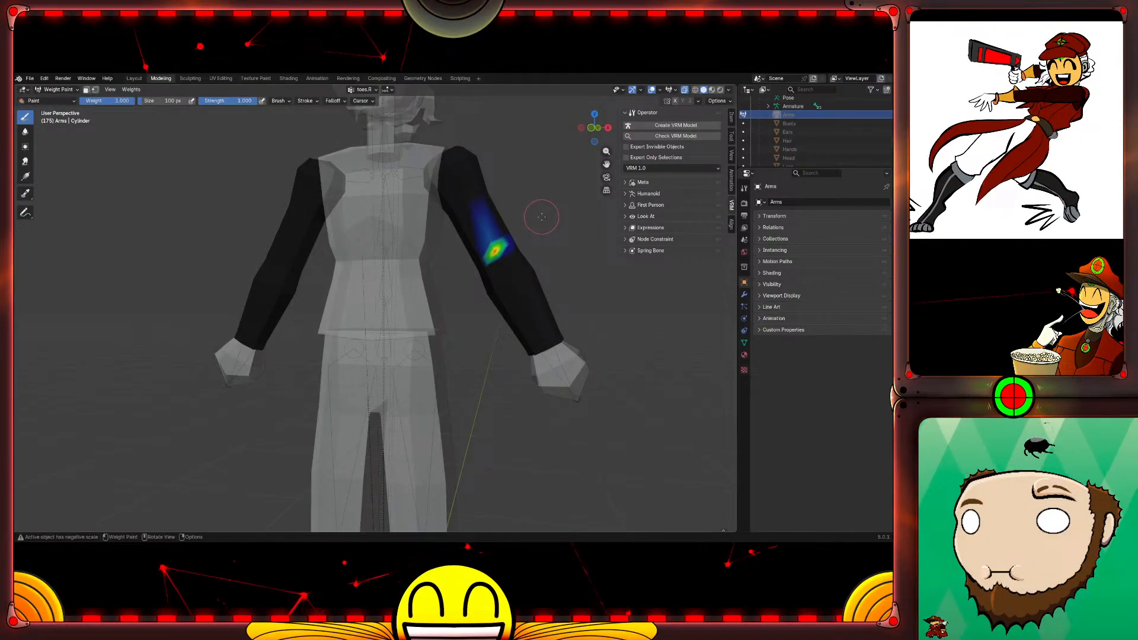
Step: Leave Weight Paint for Object Mode, select the armature, and check its bones briefly in Pose Mode
{"action": "key", "text": "ctrl+Tab"}
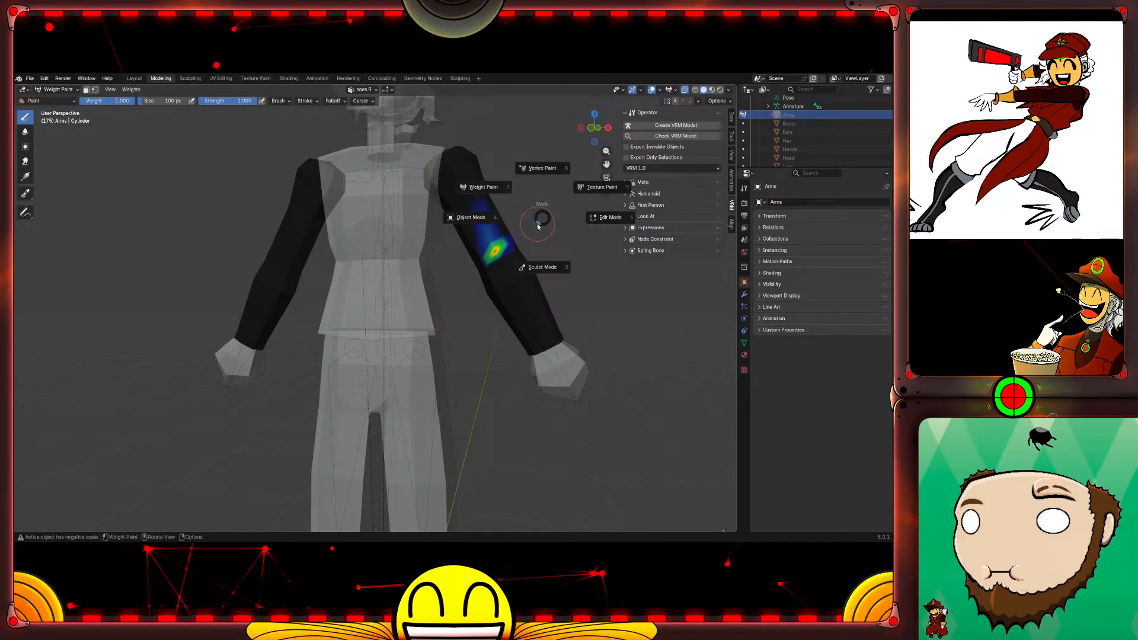
{"action": "left_click", "coordinate": [516, 230]}
{"action": "left_click", "coordinate": [499, 245]}
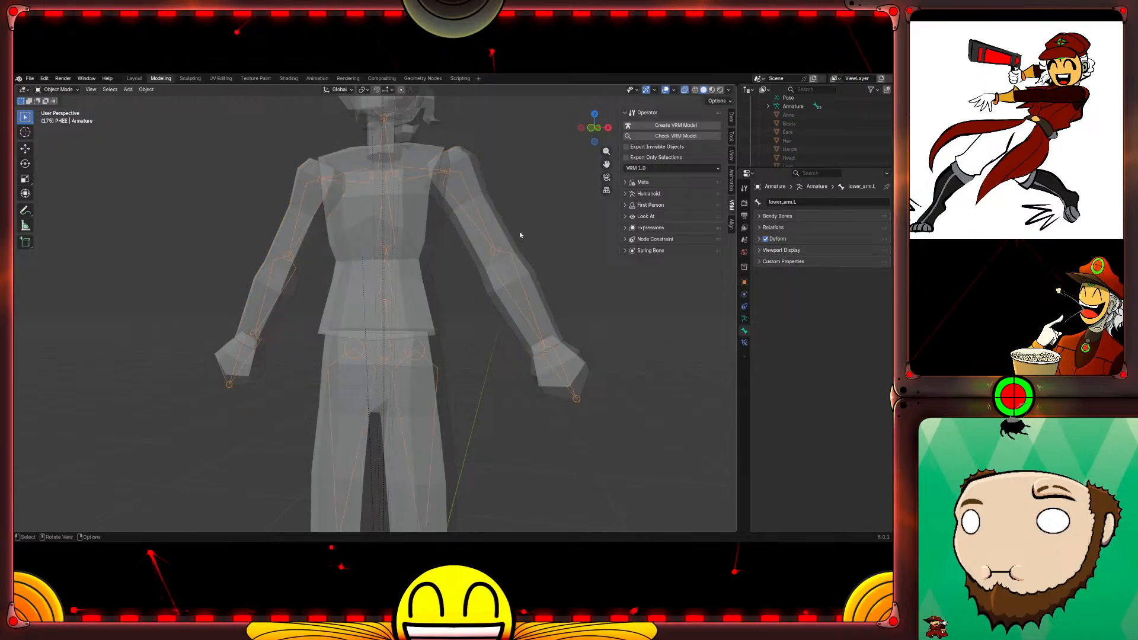
{"action": "key", "text": "ctrl+Tab"}
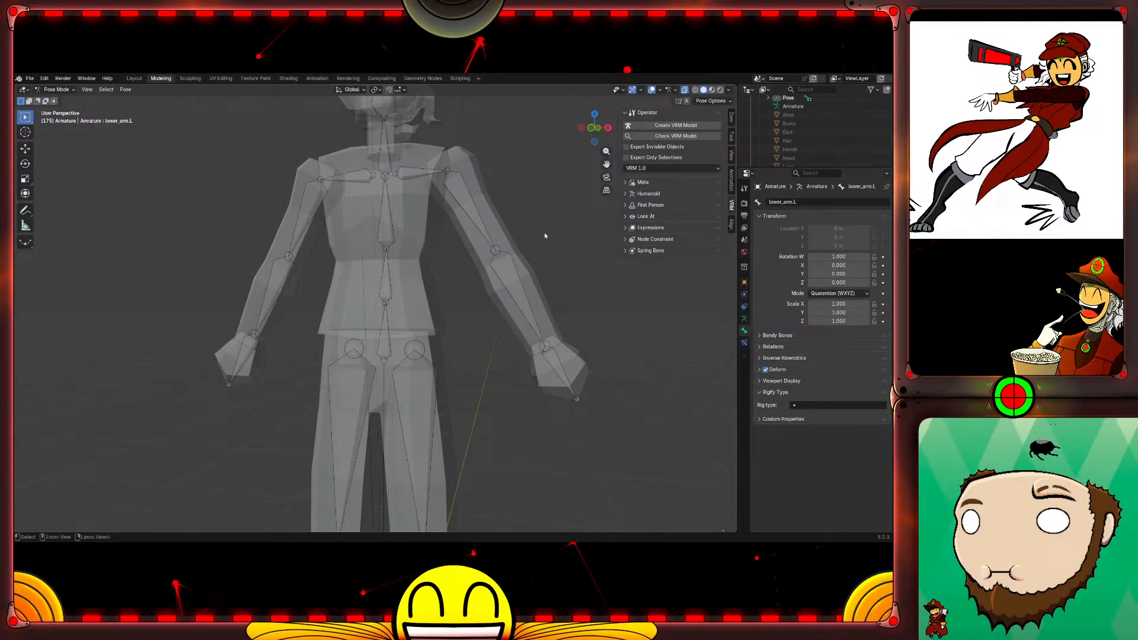
{"action": "key", "text": "ctrl+Tab"}
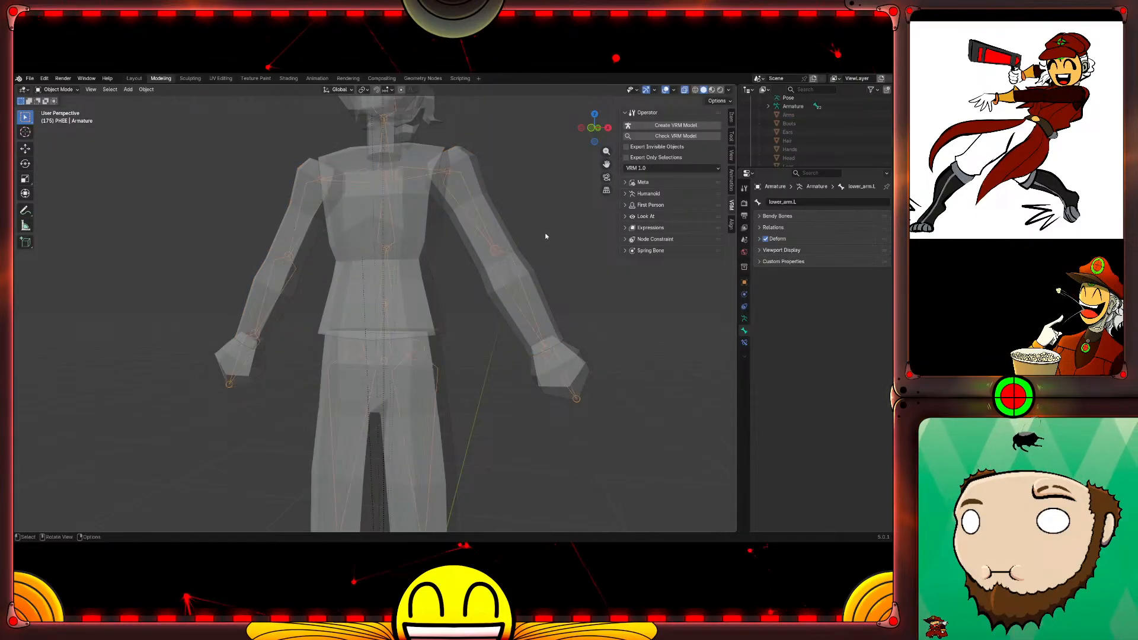
Step: Select the upper_arm.L bone in the armature's Edit Mode and return to Object Mode
{"action": "key", "text": "Tab"}
{"action": "left_click", "coordinate": [505, 239]}
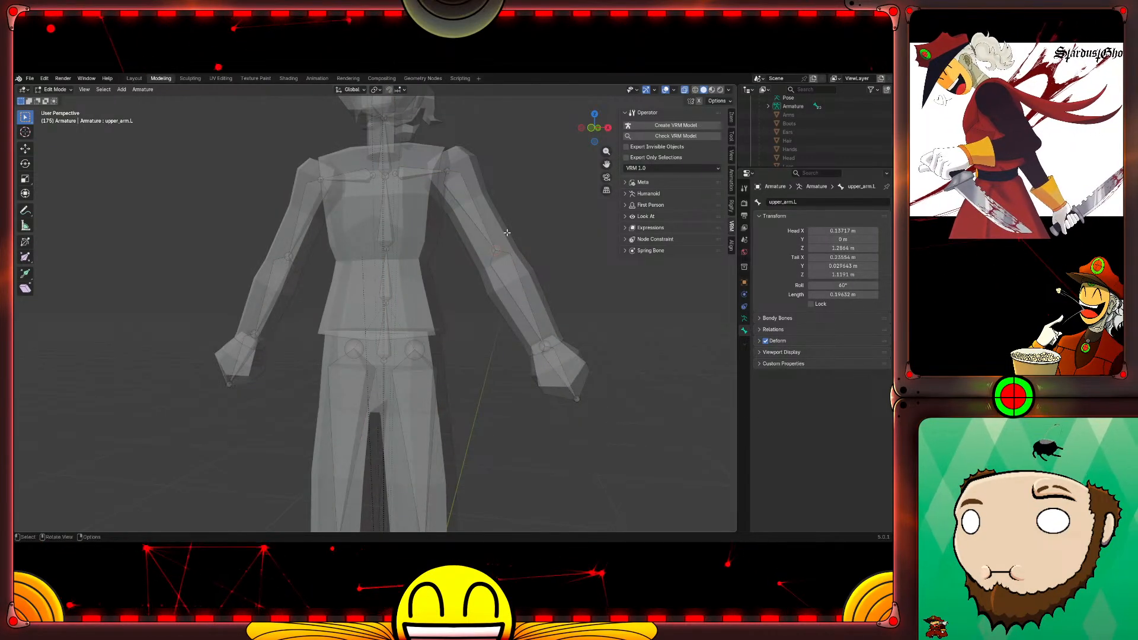
{"action": "key", "text": "Tab"}
{"action": "left_click", "coordinate": [504, 238]}
{"action": "left_click", "coordinate": [500, 232]}
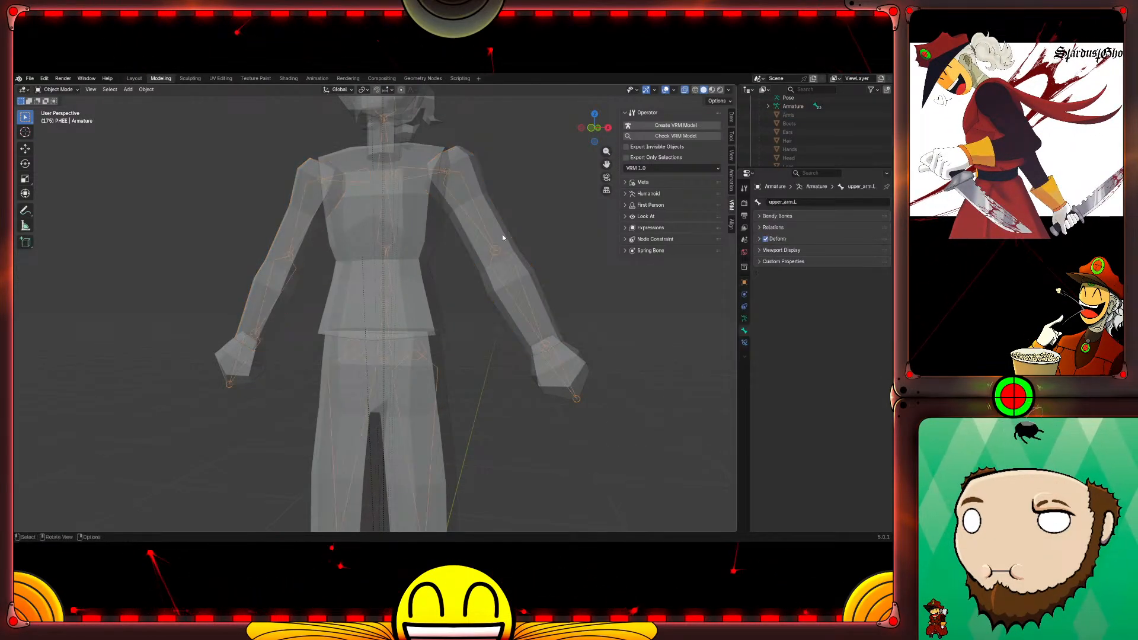
Step: Put the Arms mesh in Weight Paint and paint upper_arm.L weight onto the left forearm with weight and strength 1.000
{"action": "key", "text": "Tab"}
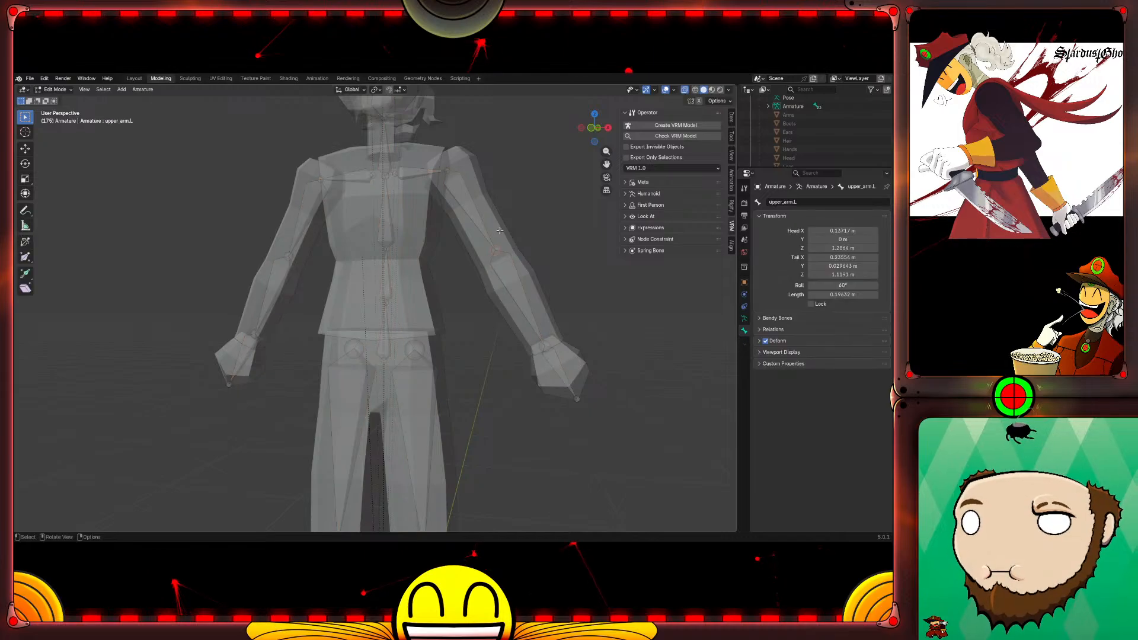
{"action": "key", "text": "Tab"}
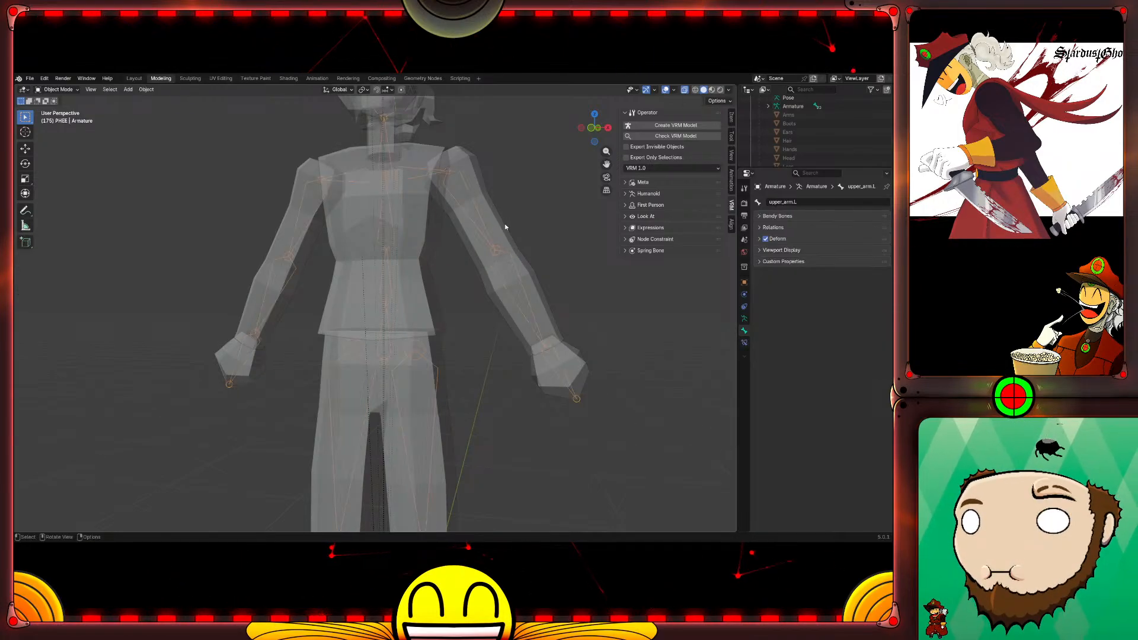
{"action": "left_click", "coordinate": [498, 231]}
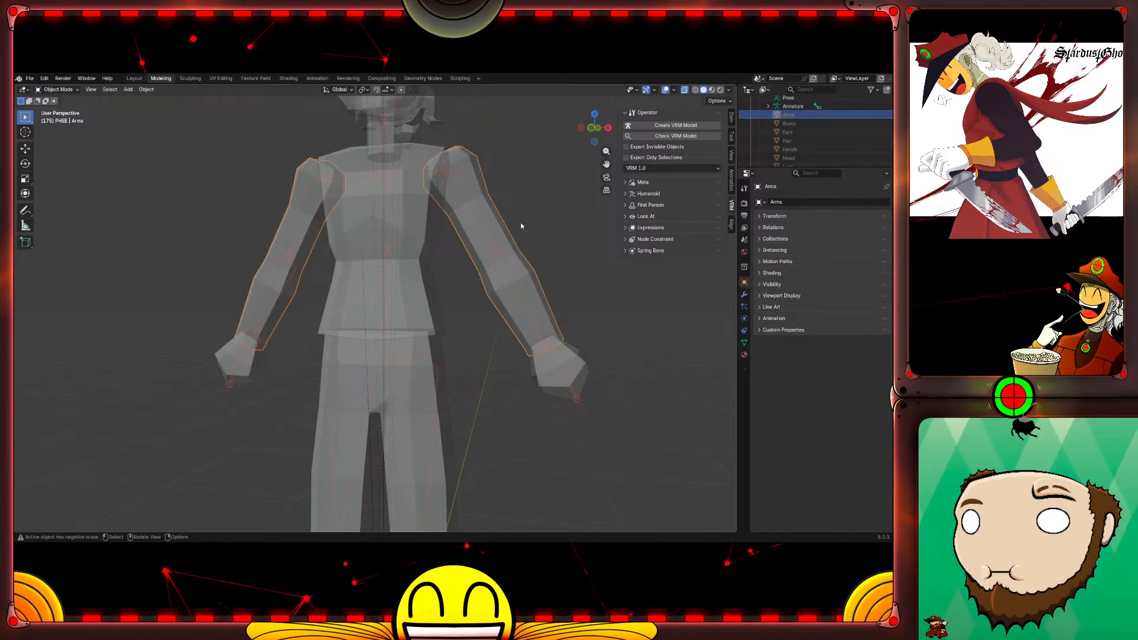
{"action": "key", "text": "ctrl+Tab"}
{"action": "left_click", "coordinate": [517, 219]}
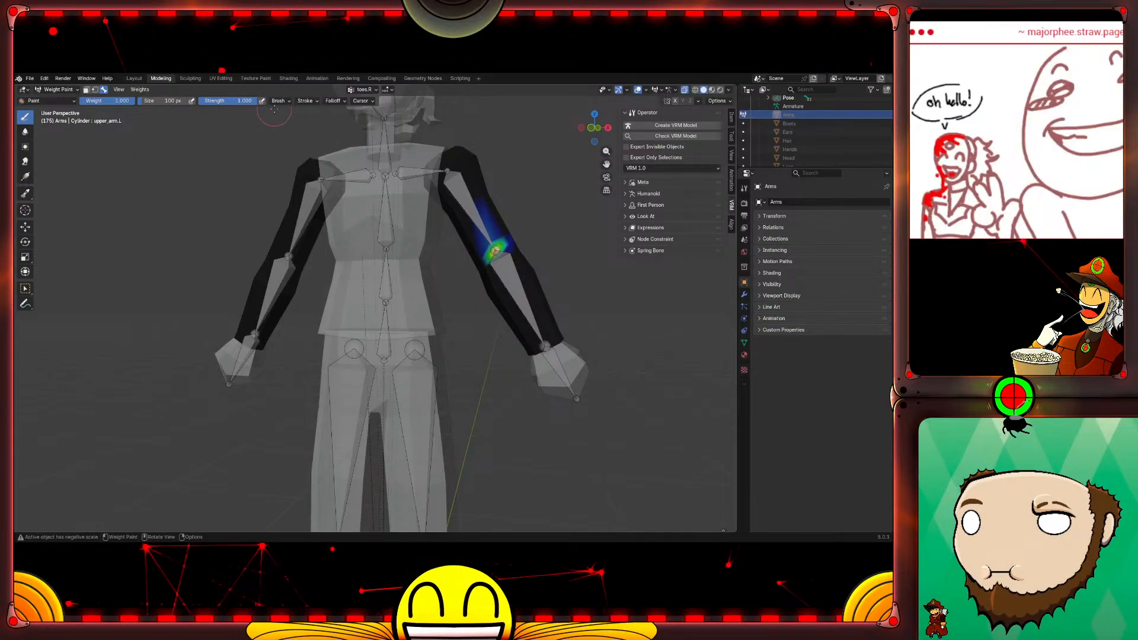
{"action": "mouse_move", "coordinate": [545, 264]}
{"action": "left_mouse_down"}
{"action": "mouse_move", "coordinate": [487, 284]}
{"action": "mouse_move", "coordinate": [521, 314]}
{"action": "mouse_move", "coordinate": [533, 355]}
{"action": "mouse_move", "coordinate": [507, 331]}
{"action": "left_mouse_up"}
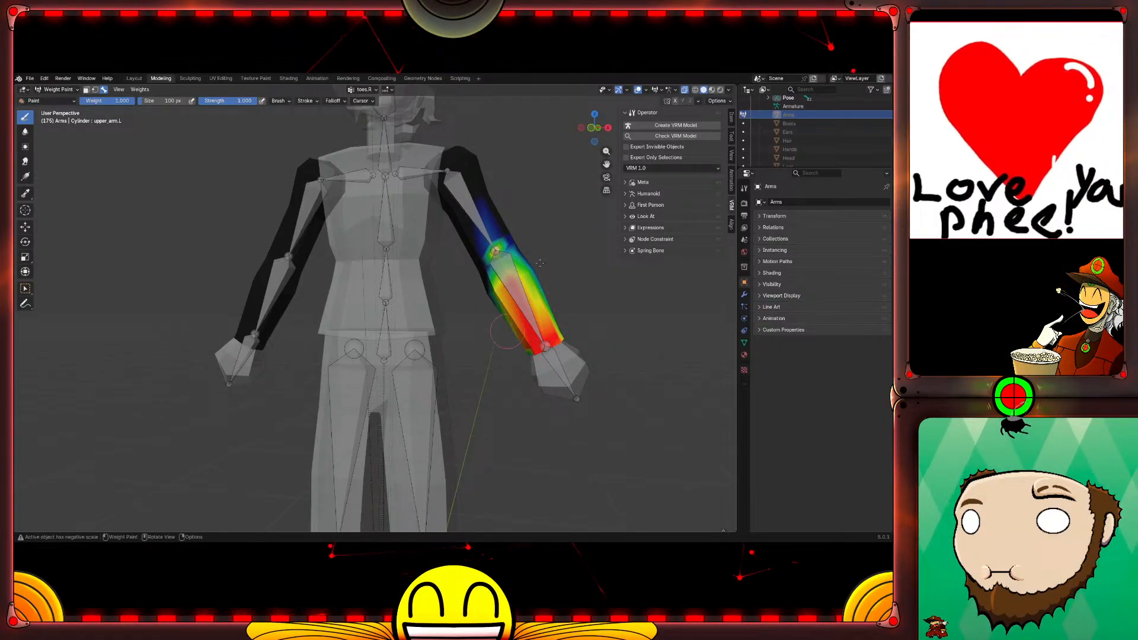
Step: Enable vertex selection masking and paint the remaining sides of the left forearm with upper_arm.L weight at 1.000
{"action": "middle_click_drag", "start_coordinate": [581, 245], "coordinate": [468, 389]}
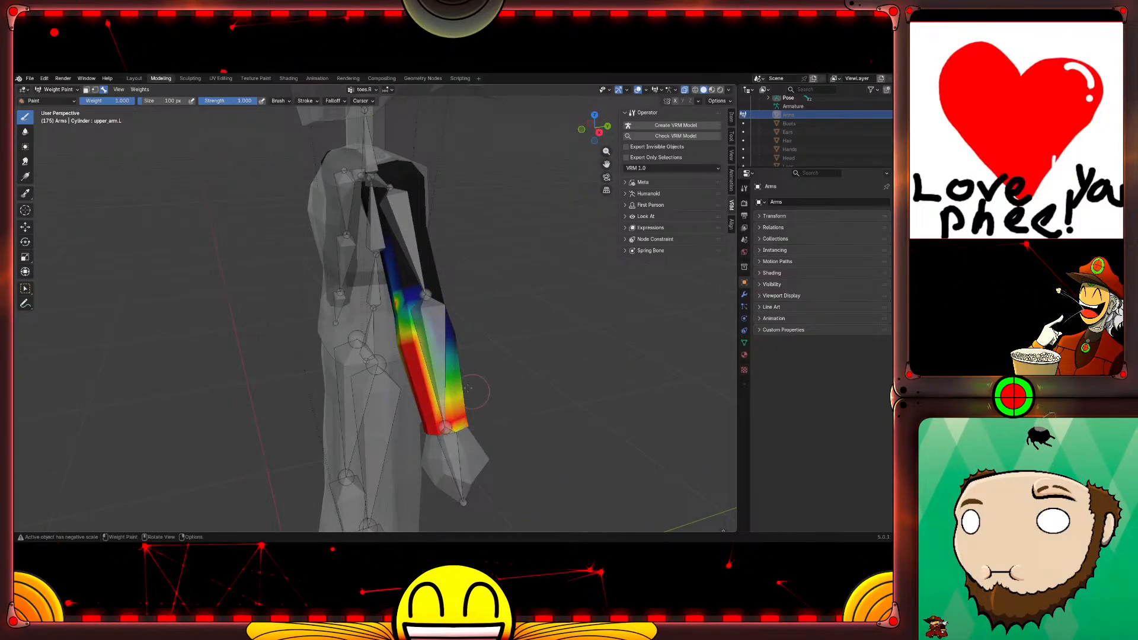
{"action": "key", "text": "1"}
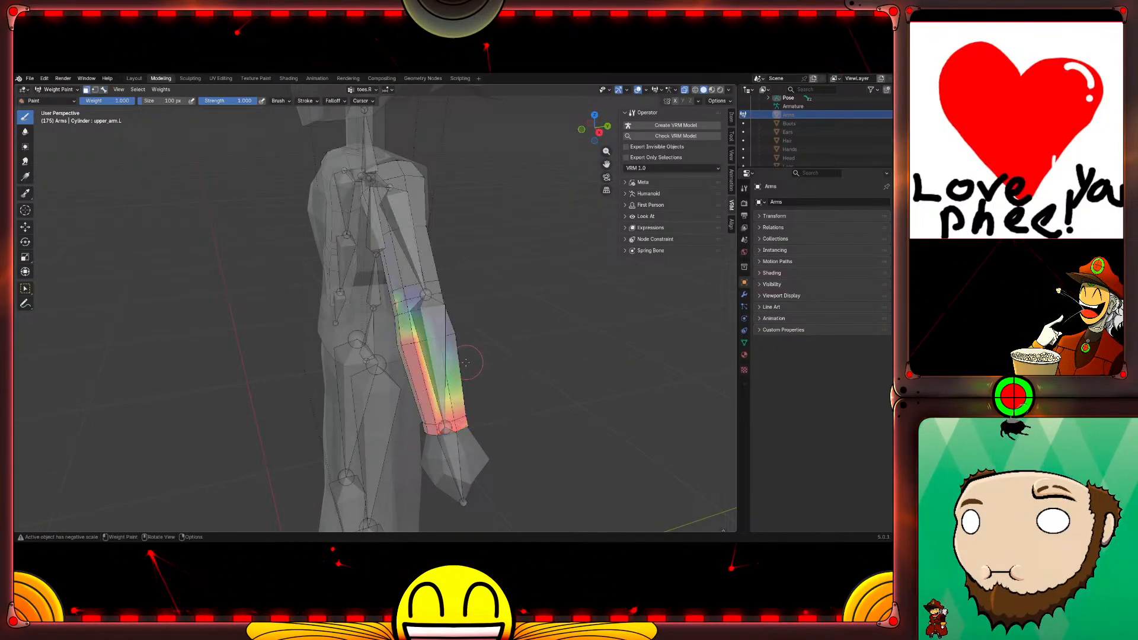
{"action": "key", "text": "2"}
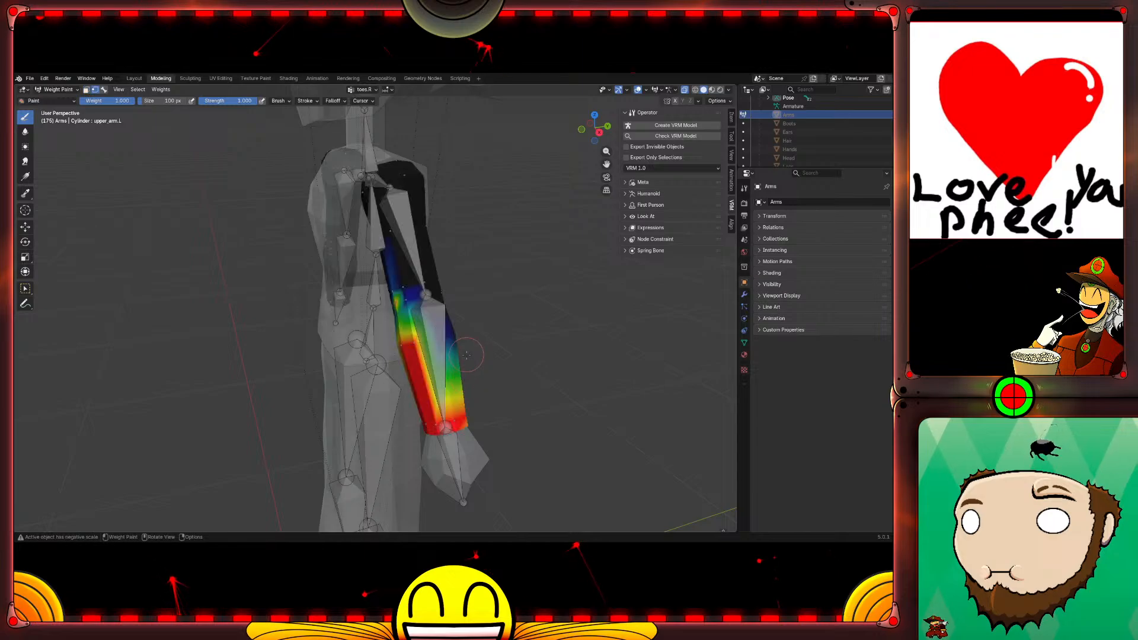
{"action": "mouse_move", "coordinate": [464, 342]}
{"action": "middle_mouse_down"}
{"action": "mouse_move", "coordinate": [302, 347]}
{"action": "mouse_move", "coordinate": [355, 356]}
{"action": "mouse_move", "coordinate": [296, 320]}
{"action": "middle_mouse_up"}
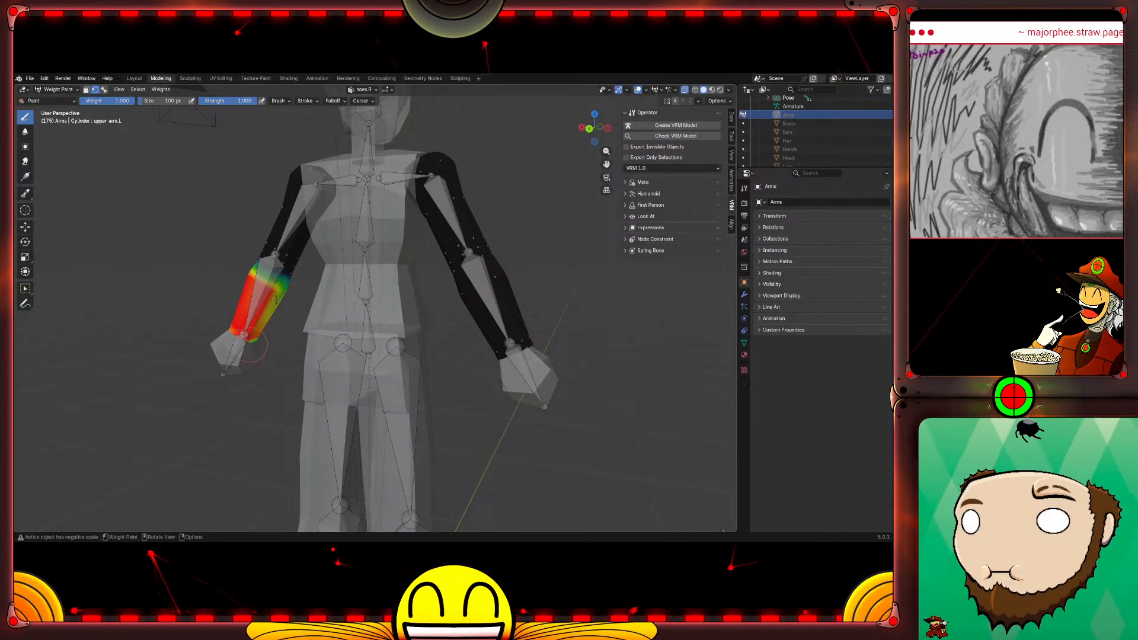
{"action": "middle_click_drag", "start_coordinate": [259, 335], "coordinate": [266, 316]}
{"action": "left_click_drag", "start_coordinate": [299, 314], "coordinate": [312, 296]}
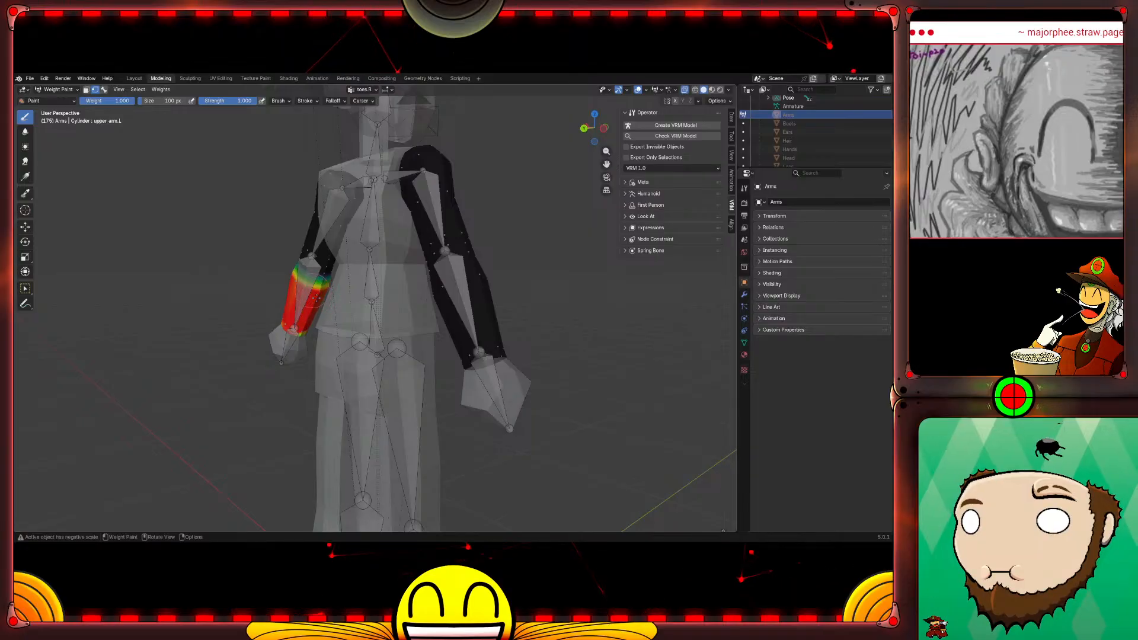
{"action": "mouse_move", "coordinate": [301, 313]}
{"action": "middle_mouse_down"}
{"action": "mouse_move", "coordinate": [332, 356]}
{"action": "mouse_move", "coordinate": [492, 273]}
{"action": "mouse_move", "coordinate": [517, 293]}
{"action": "middle_mouse_up"}
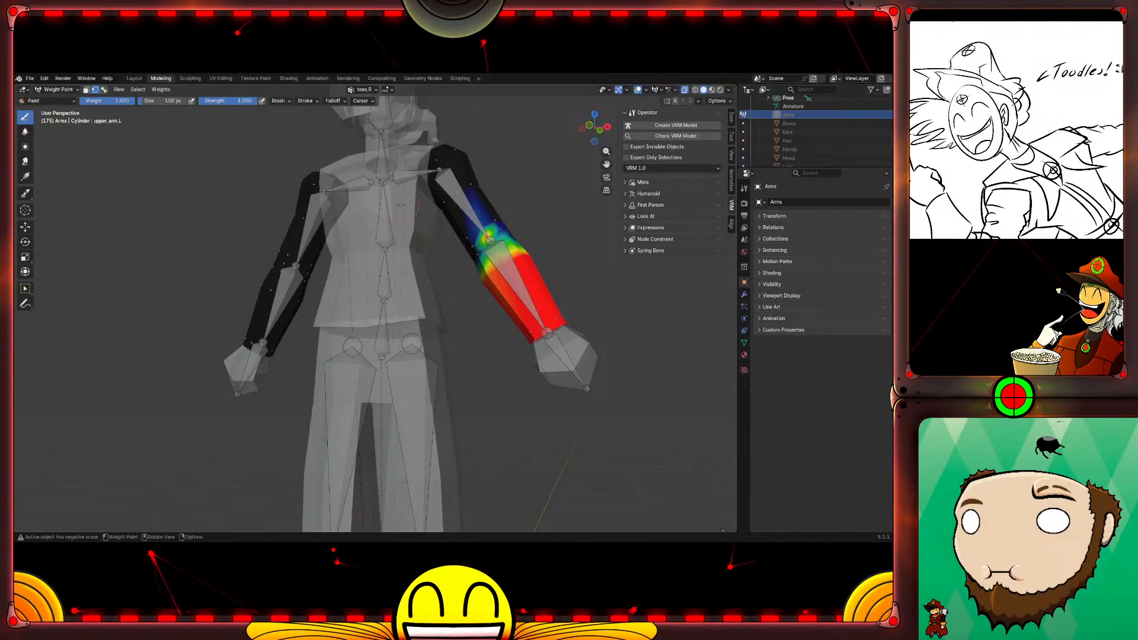
Step: Set the brush weight to 0.000 and erase the upper_arm.L weight above the left elbow, reducing the brush size to 45 px
{"action": "left_click_drag", "start_coordinate": [118, 103], "coordinate": [116, 102]}
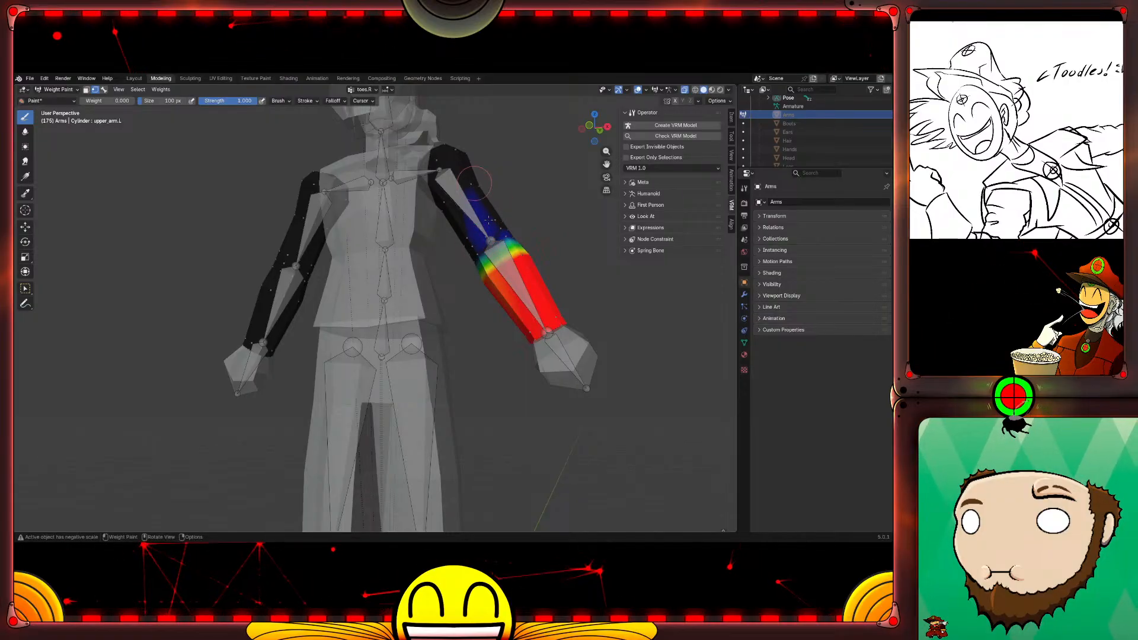
{"action": "mouse_move", "coordinate": [490, 219]}
{"action": "middle_mouse_down"}
{"action": "mouse_move", "coordinate": [514, 223]}
{"action": "mouse_move", "coordinate": [529, 242]}
{"action": "mouse_move", "coordinate": [442, 253]}
{"action": "middle_mouse_up"}
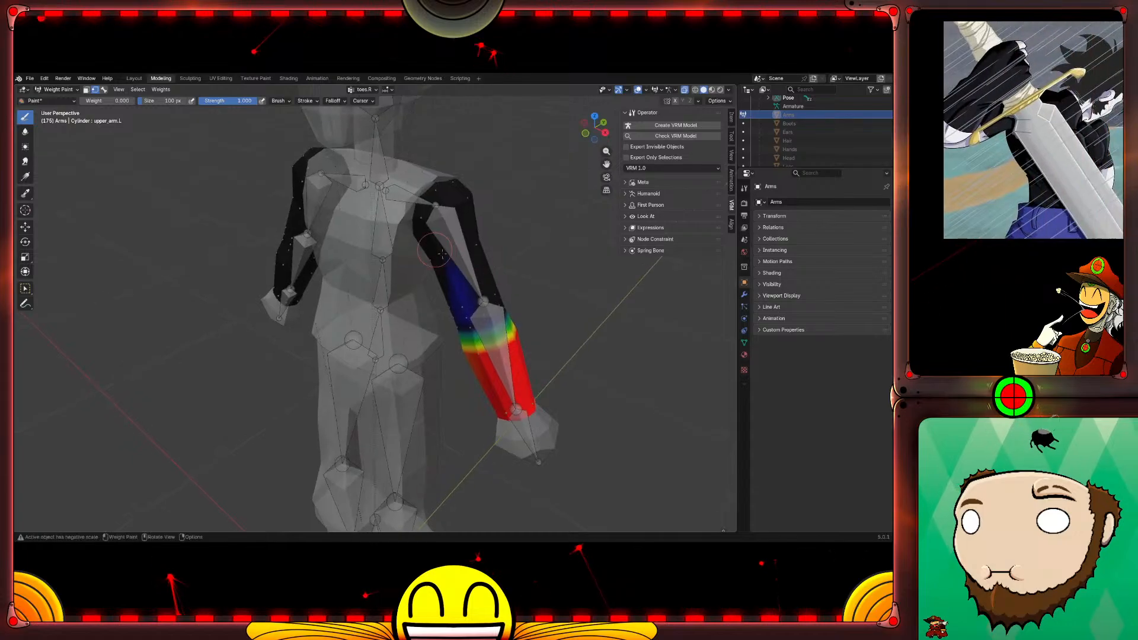
{"action": "middle_click_drag", "start_coordinate": [442, 253], "coordinate": [569, 259]}
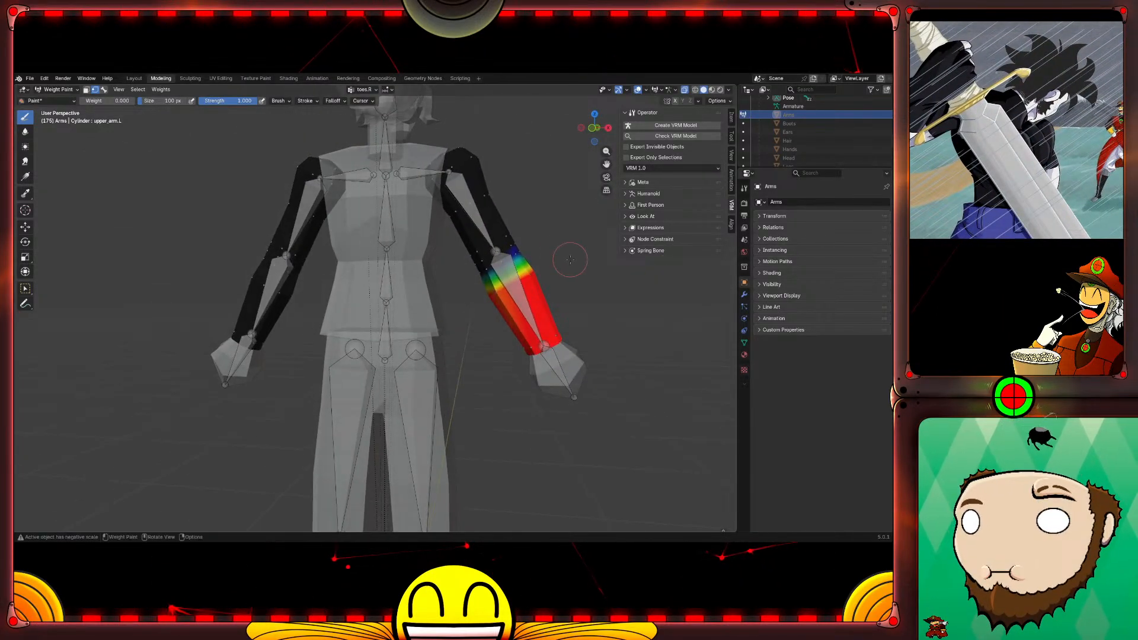
{"action": "key", "text": "f"}
{"action": "left_click", "coordinate": [514, 238]}
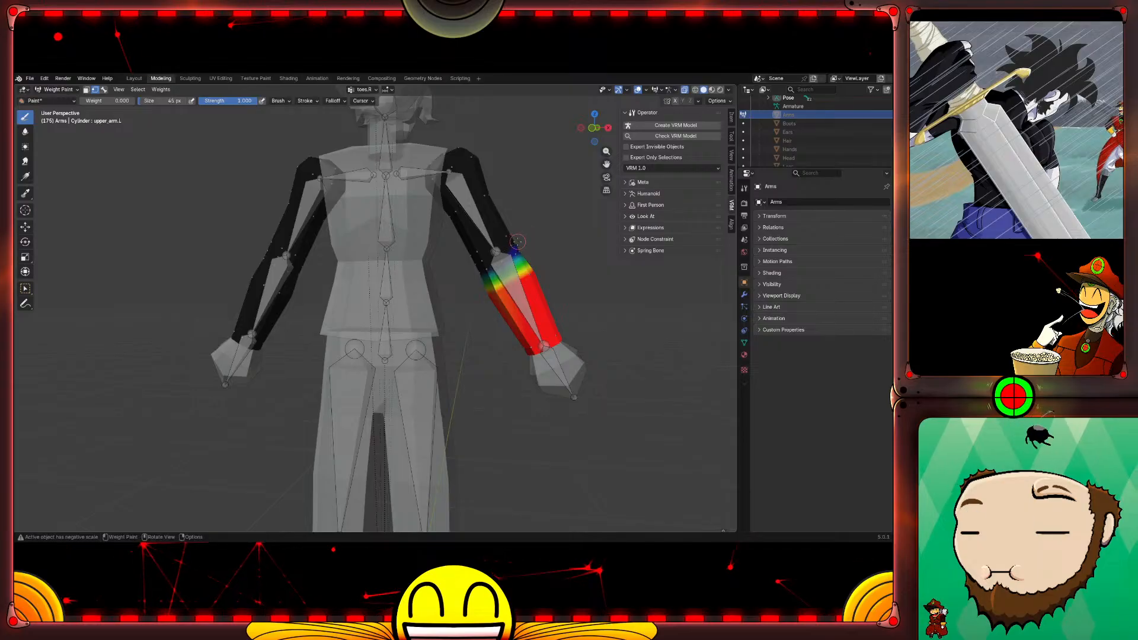
{"action": "mouse_move", "coordinate": [541, 226]}
{"action": "middle_mouse_down"}
{"action": "mouse_move", "coordinate": [496, 242]}
{"action": "mouse_move", "coordinate": [590, 309]}
{"action": "middle_mouse_up"}
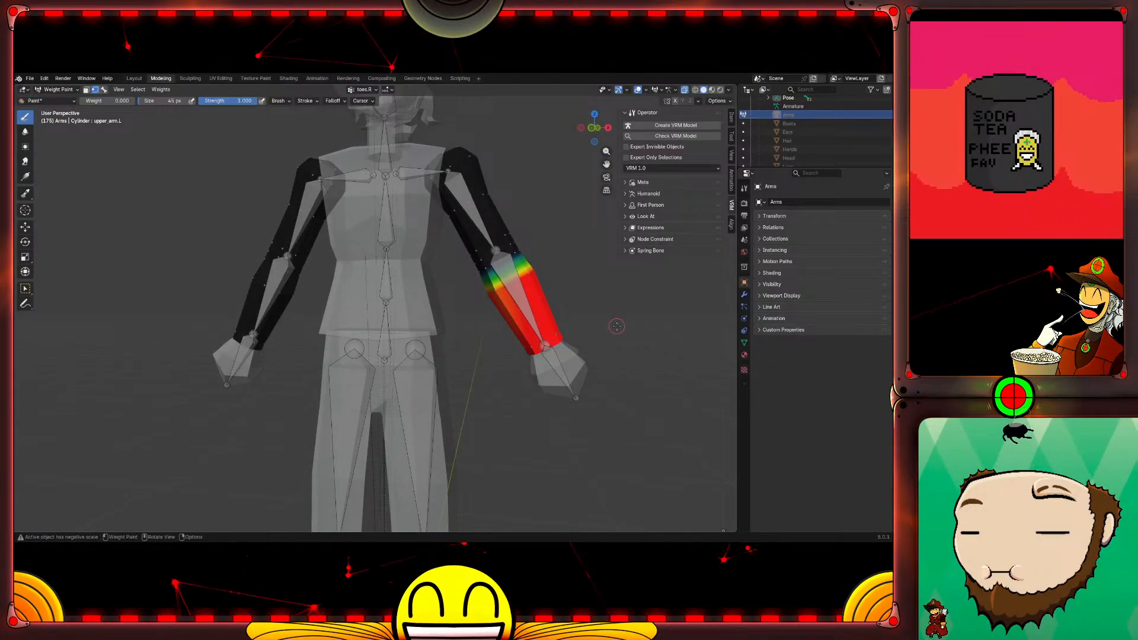
Step: Leave Weight Paint and return the Arms mesh to Object Mode after a brief look at its vertices in Edit Mode
{"action": "key", "text": "ctrl+Tab"}
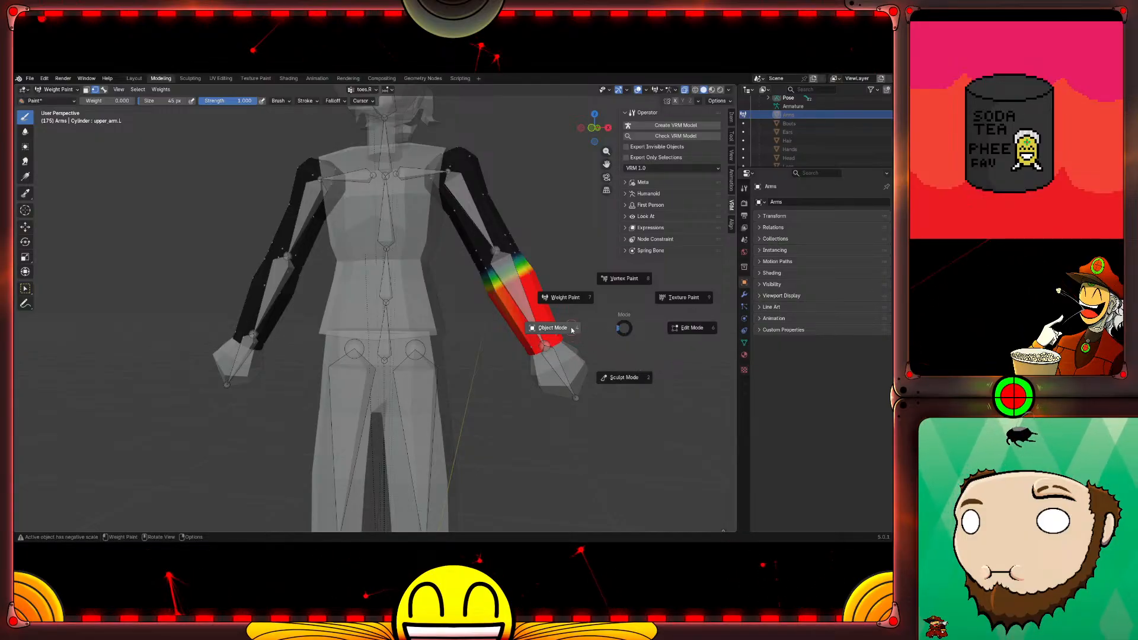
{"action": "left_click", "coordinate": [551, 326]}
{"action": "key", "text": "Tab"}
{"action": "key", "text": "Tab"}
{"action": "key", "text": "Tab"}
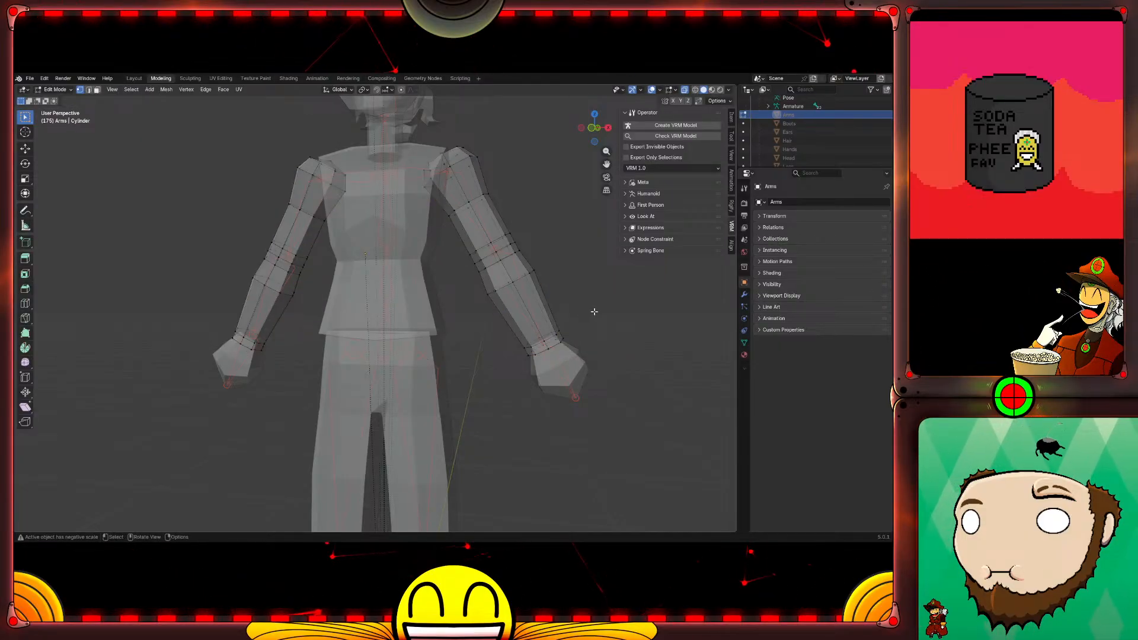
{"action": "key", "text": "Tab"}
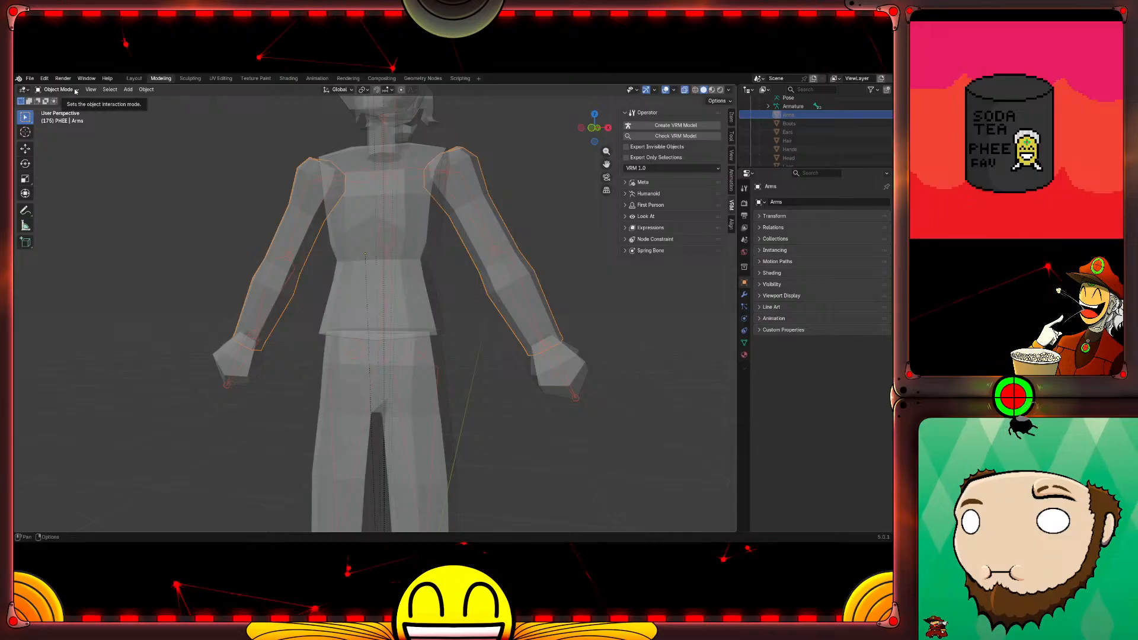
{"action": "left_click", "coordinate": [75, 90]}
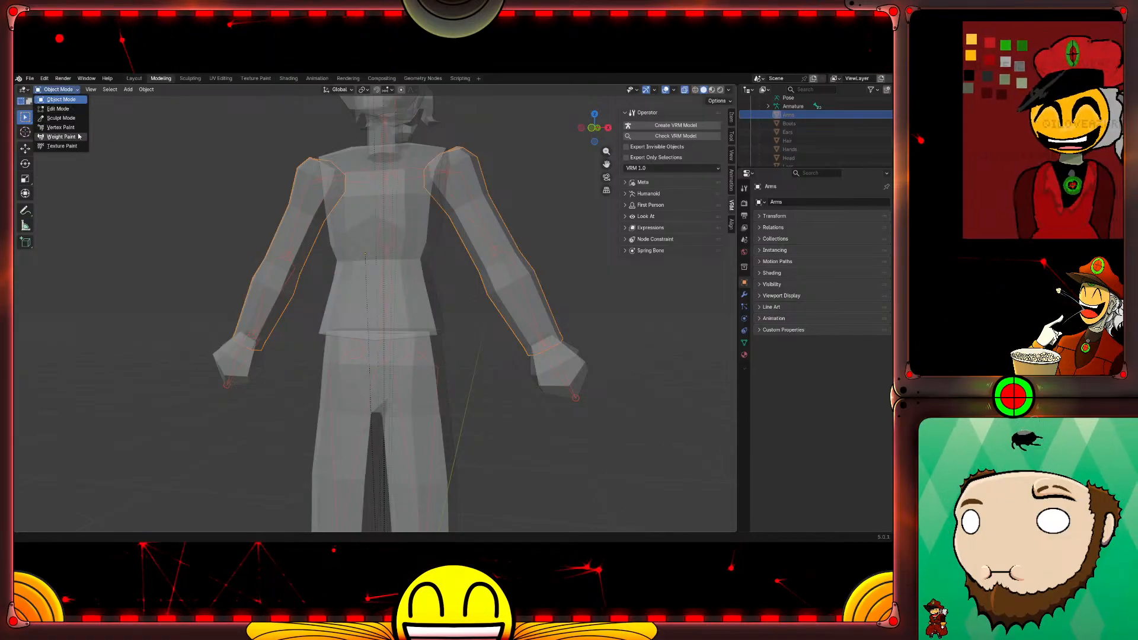
{"action": "left_click", "coordinate": [549, 289]}
{"action": "key", "text": "Tab"}
{"action": "key", "text": "Tab"}
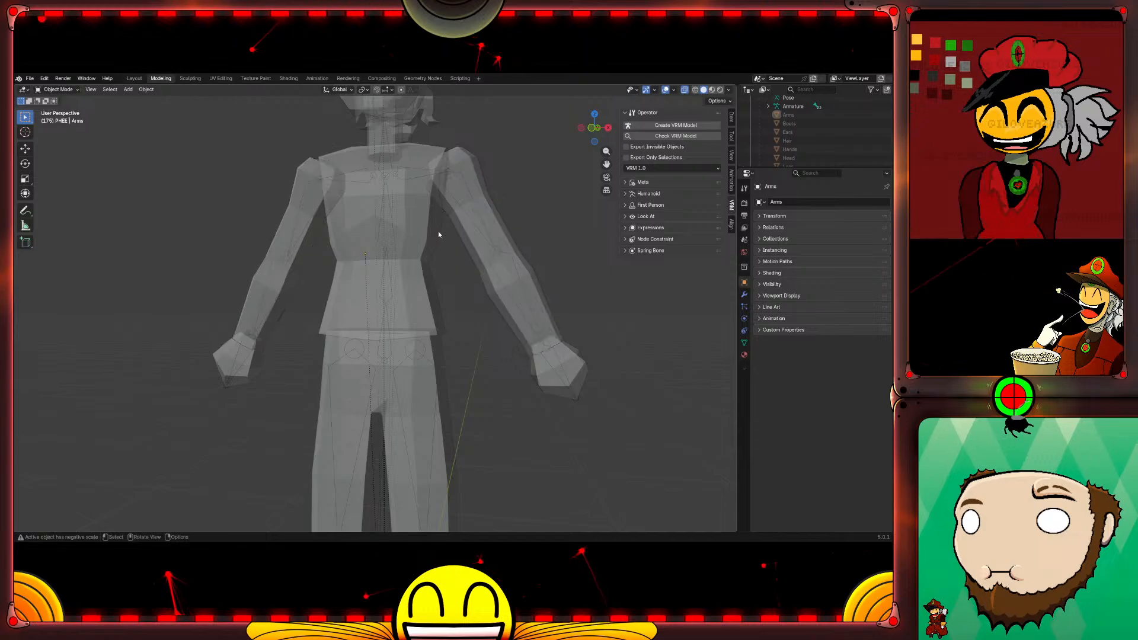
{"action": "left_click", "coordinate": [65, 90]}
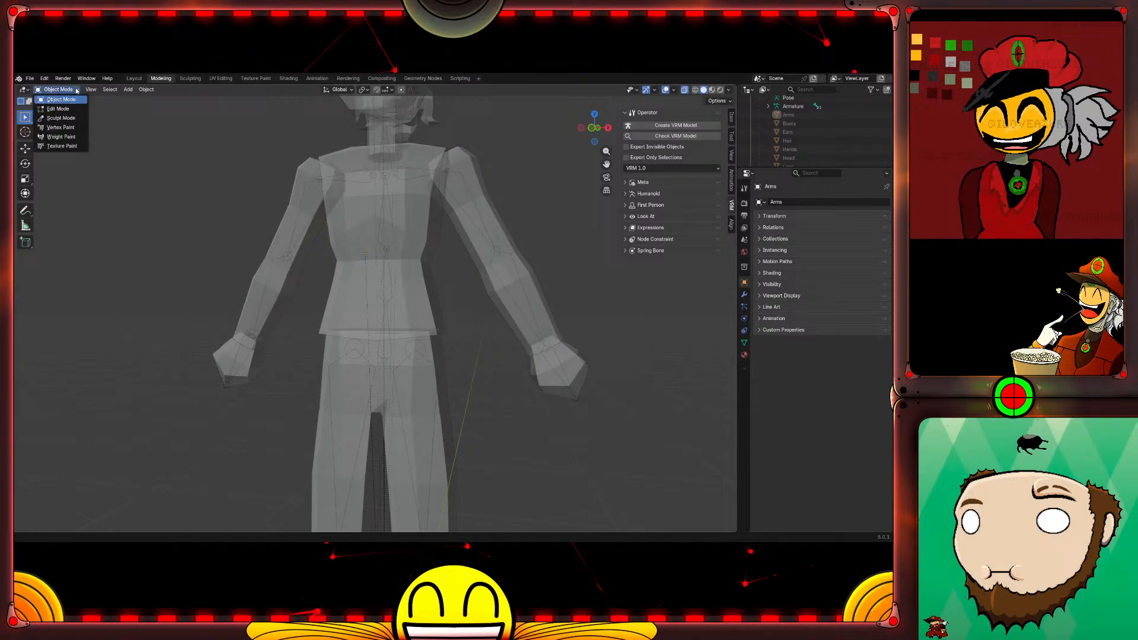
{"action": "left_click", "coordinate": [82, 99]}
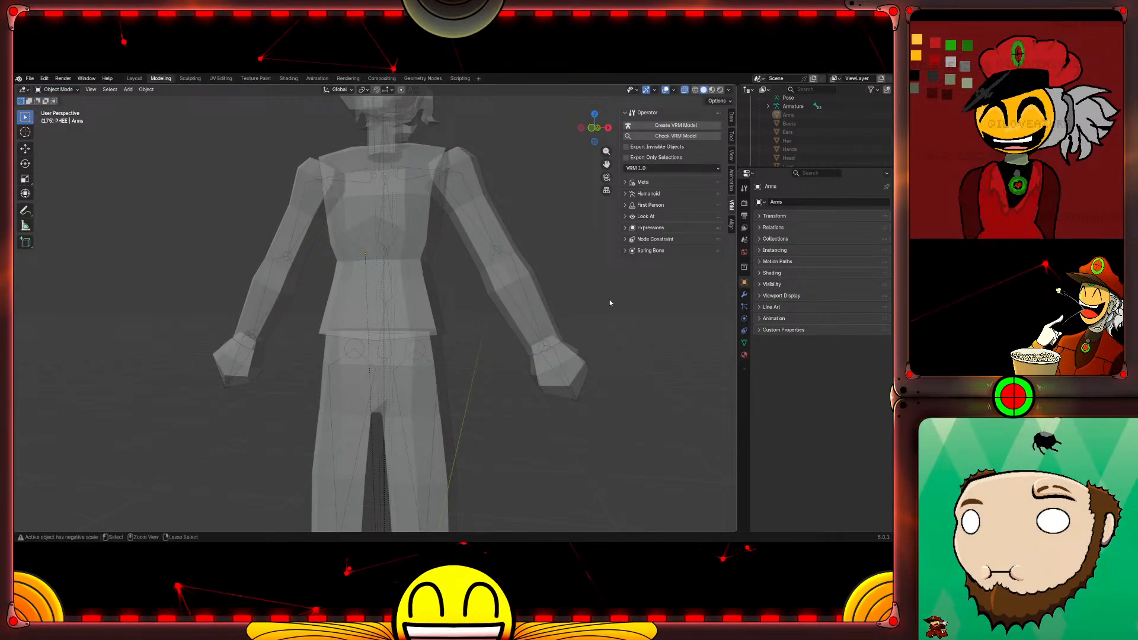
{"action": "key", "text": "ctrl+Tab"}
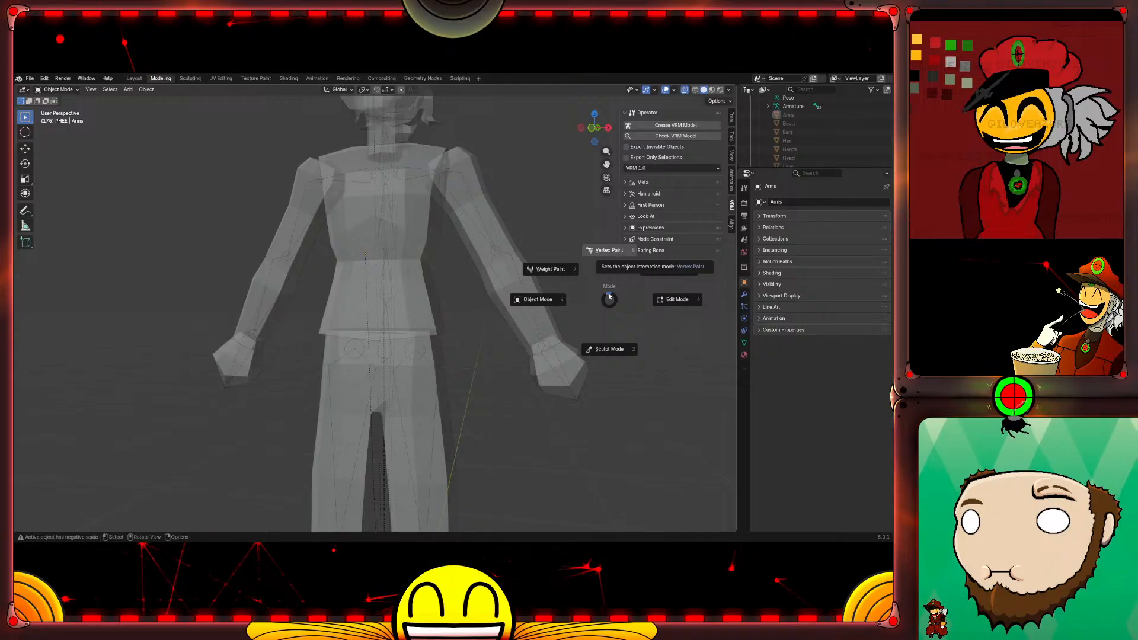
{"action": "left_click", "coordinate": [480, 387]}
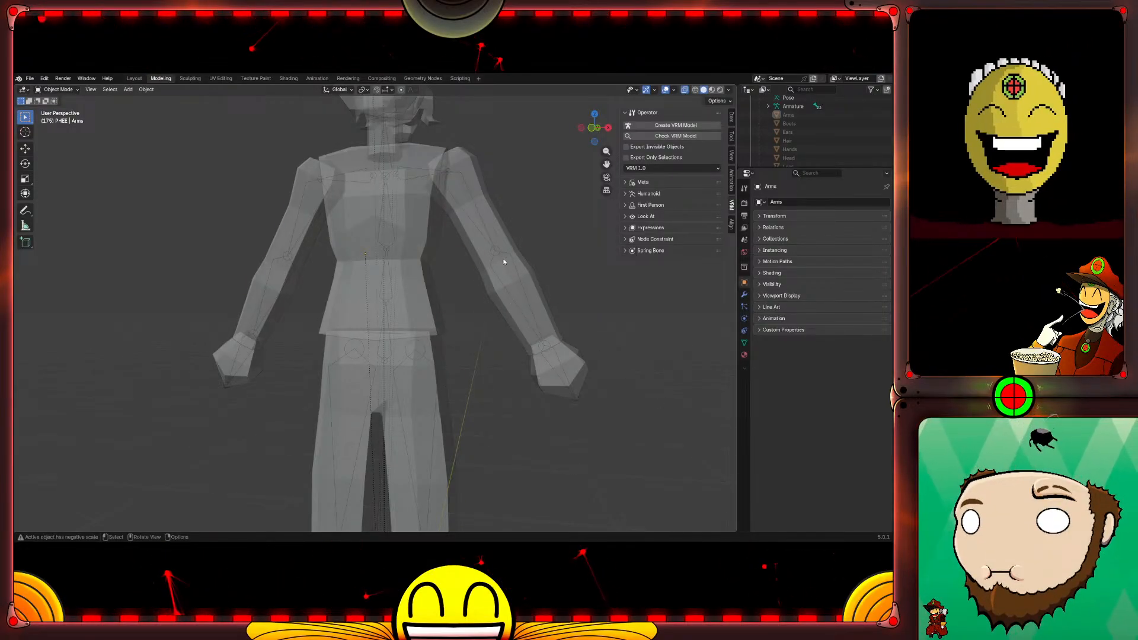
Step: Select the armature in Object Mode
{"action": "left_click", "coordinate": [517, 272]}
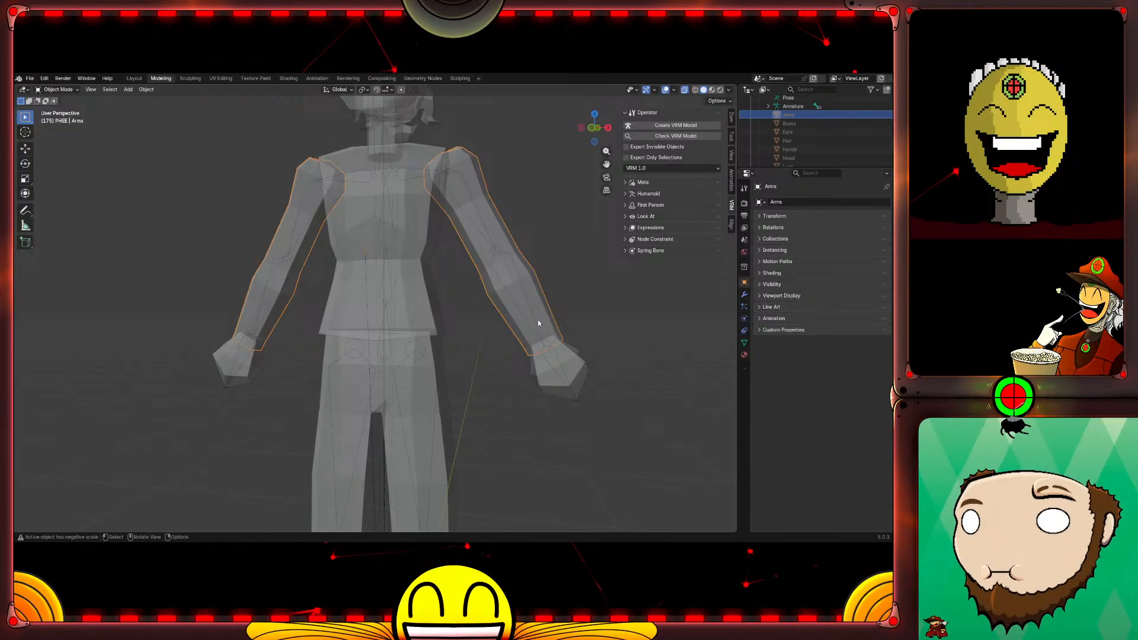
{"action": "left_click", "coordinate": [525, 300]}
Step: Try to move the left arm's bone joints in the armature's Edit Mode, undo the move, and return to Object Mode
{"action": "key", "text": "Tab"}
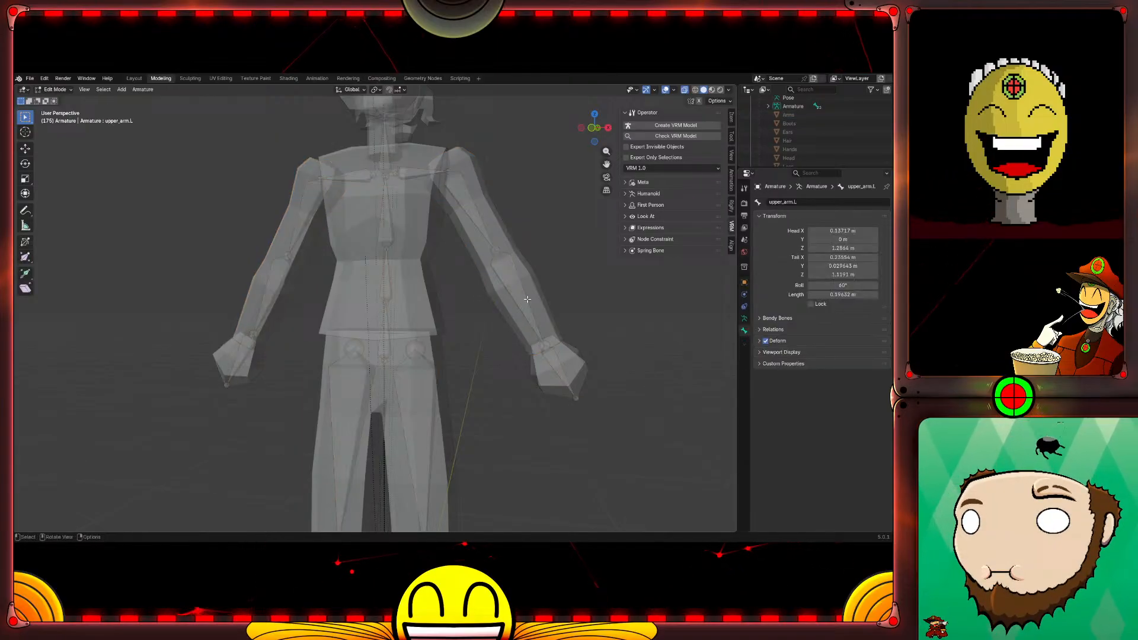
{"action": "left_click", "coordinate": [543, 342]}
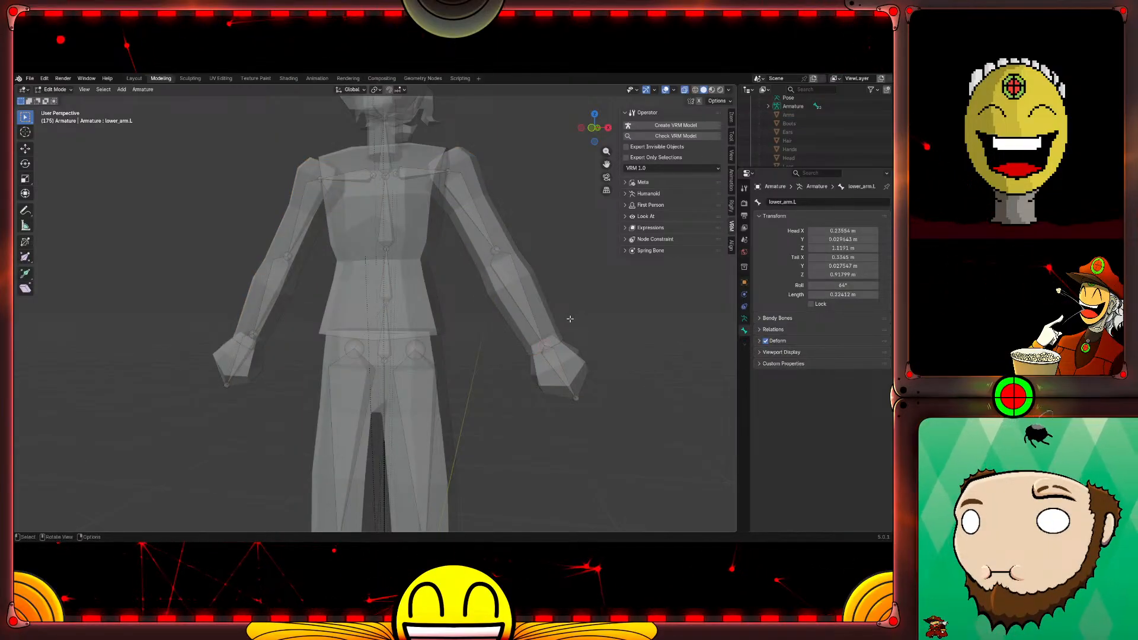
{"action": "key", "text": "g"}
{"action": "left_click", "coordinate": [597, 278]}
{"action": "key", "text": "ctrl+z"}
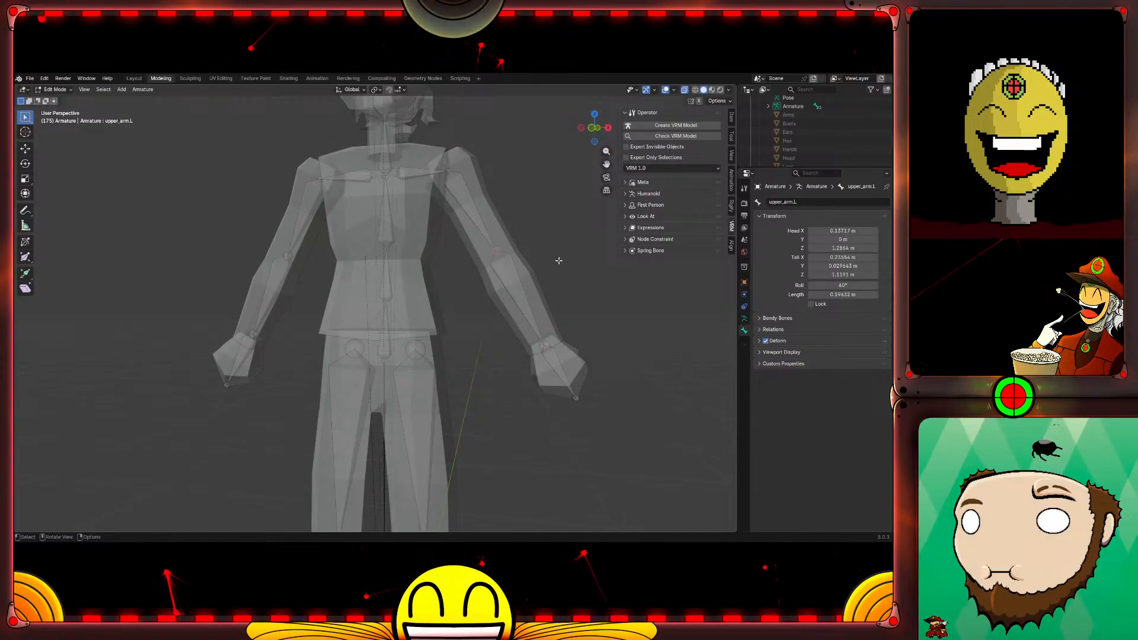
{"action": "key", "text": "g"}
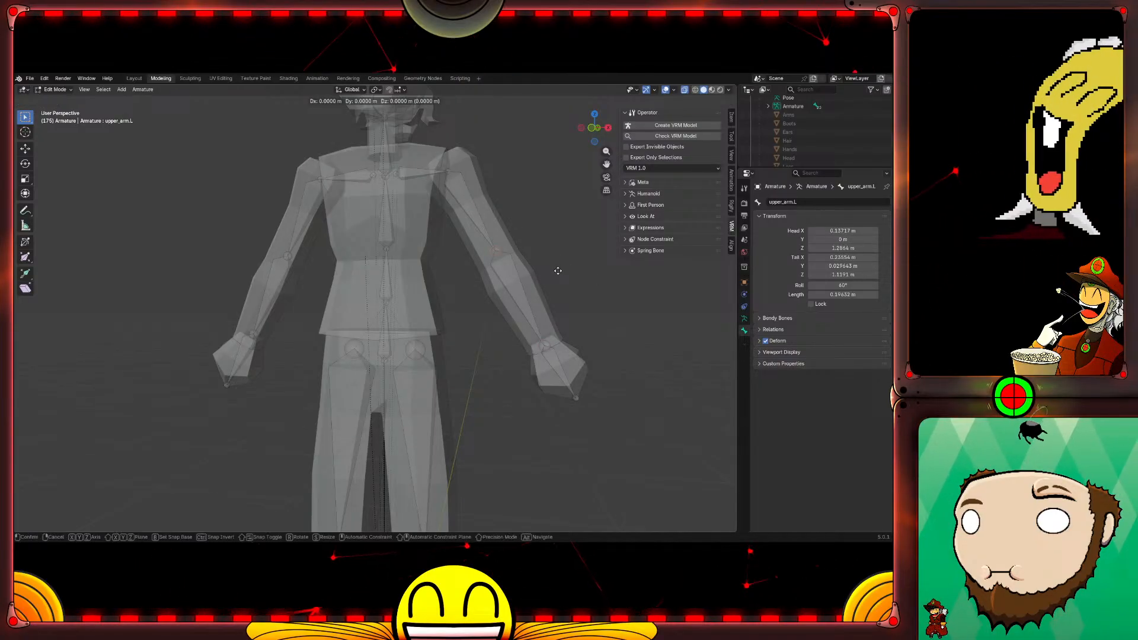
{"action": "key", "text": "Escape"}
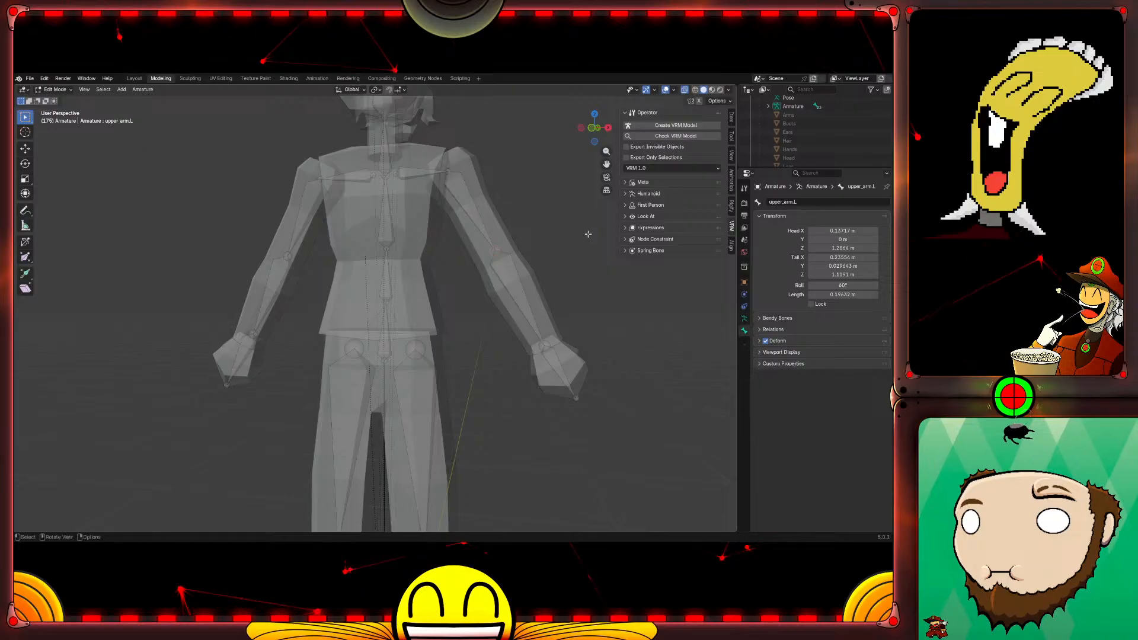
{"action": "key", "text": "Tab"}
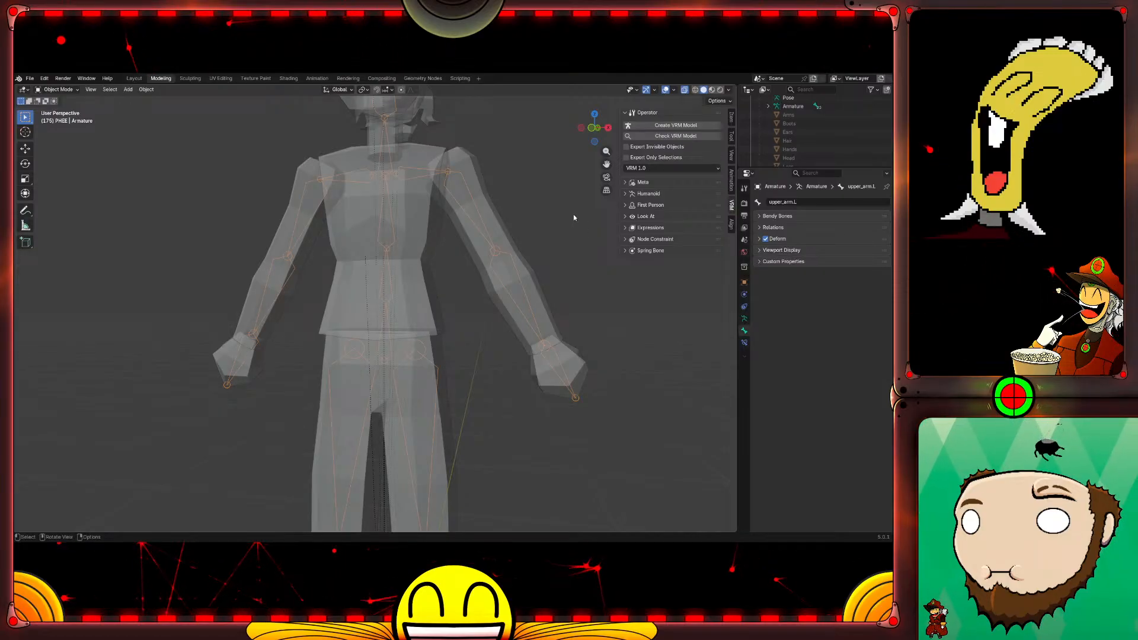
Step: Test the left arm's deformation by rotating the upper_arm.L bone in Pose Mode, and clear the rotation
{"action": "left_click", "coordinate": [78, 90]}
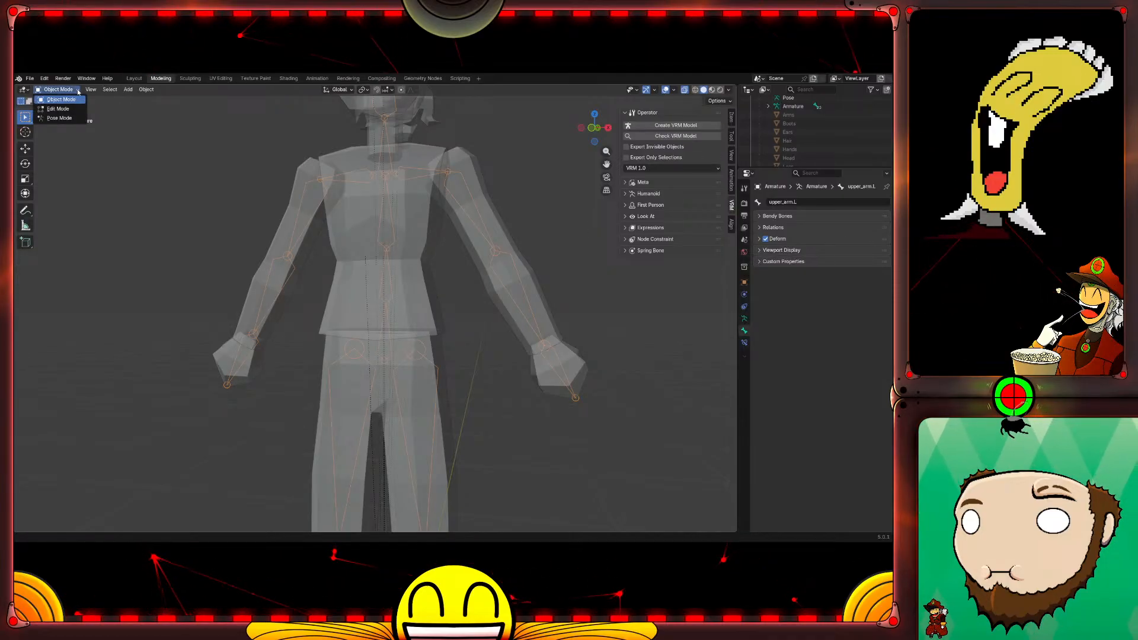
{"action": "left_click", "coordinate": [59, 118]}
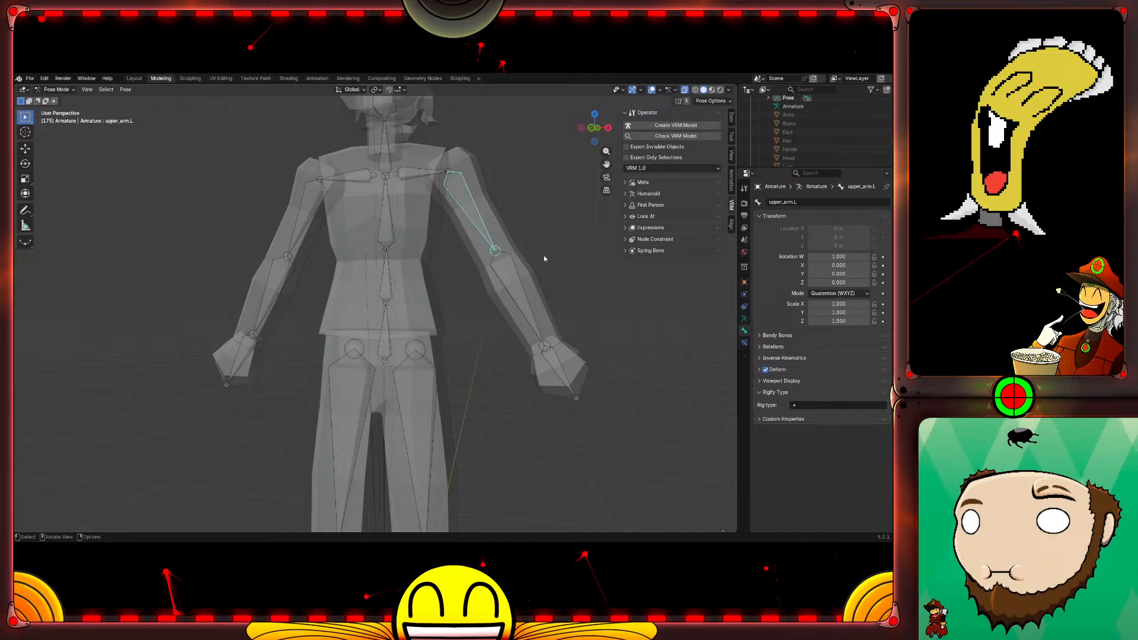
{"action": "key", "text": "r"}
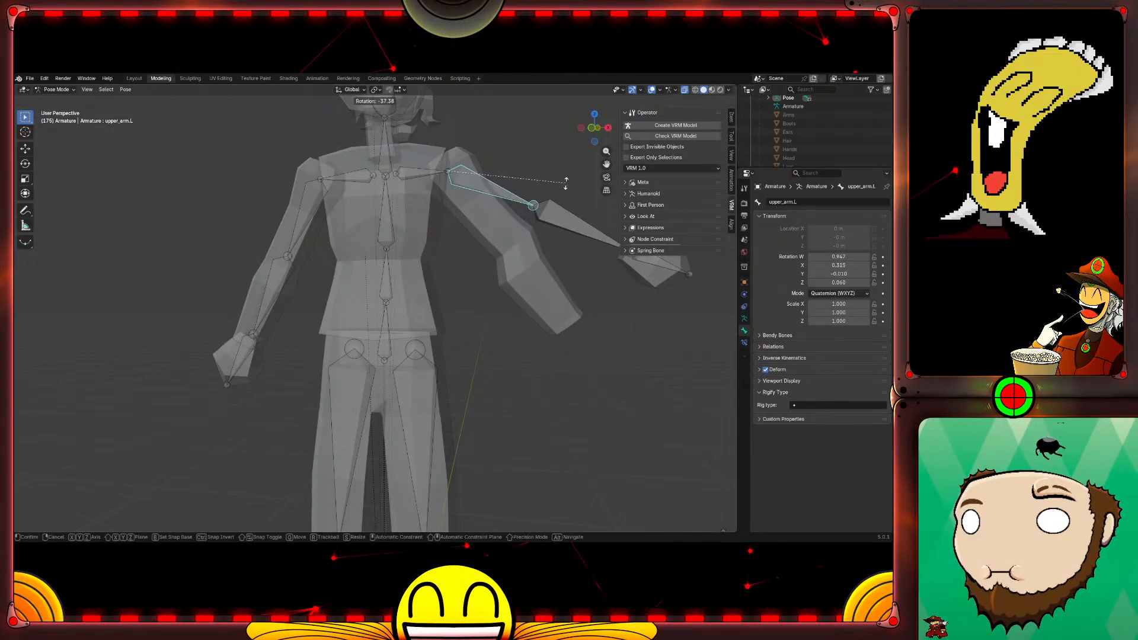
{"action": "left_click", "coordinate": [550, 234]}
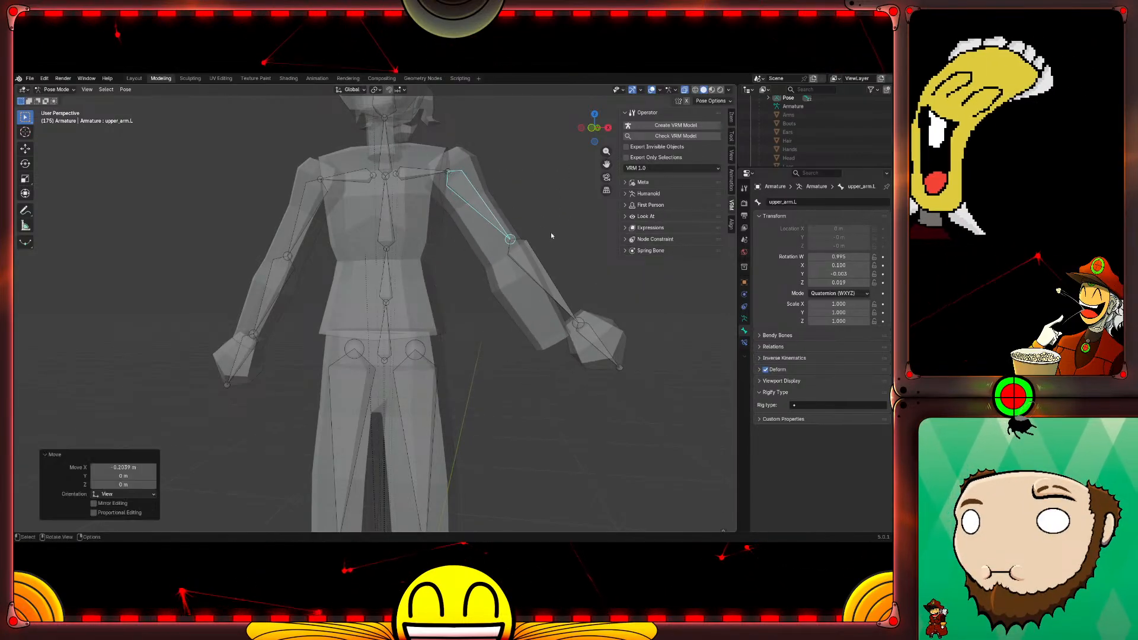
{"action": "key", "text": "alt+r"}
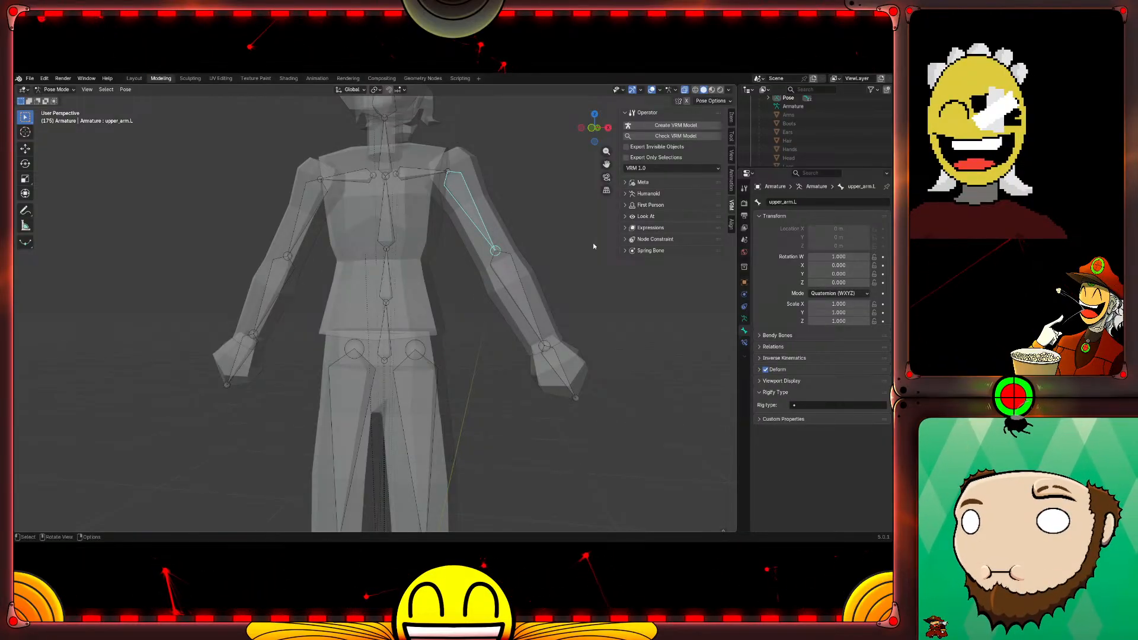
Step: Undo the pose tests, weight painting and bone edits all the way back to before the VRM armature was added
{"action": "key", "text": "ctrl+z"}
{"action": "key", "text": "ctrl+z"}
{"action": "key", "text": "ctrl+z"}
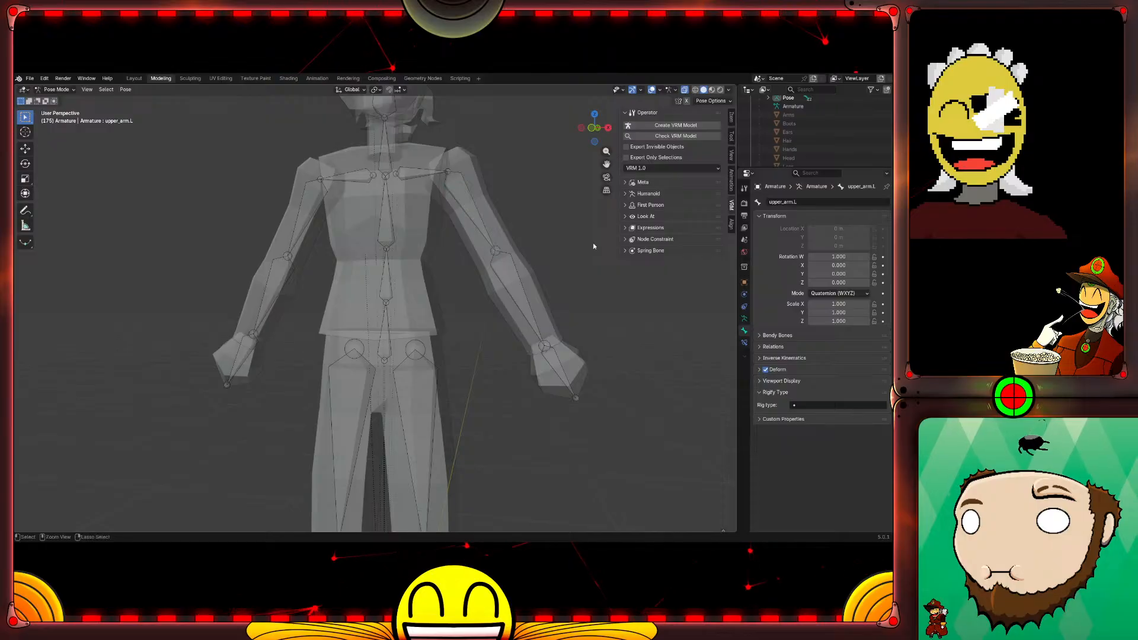
{"action": "key", "text": "ctrl+z"}
{"action": "key", "text": "ctrl+z"}
{"action": "key", "text": "ctrl+z"}
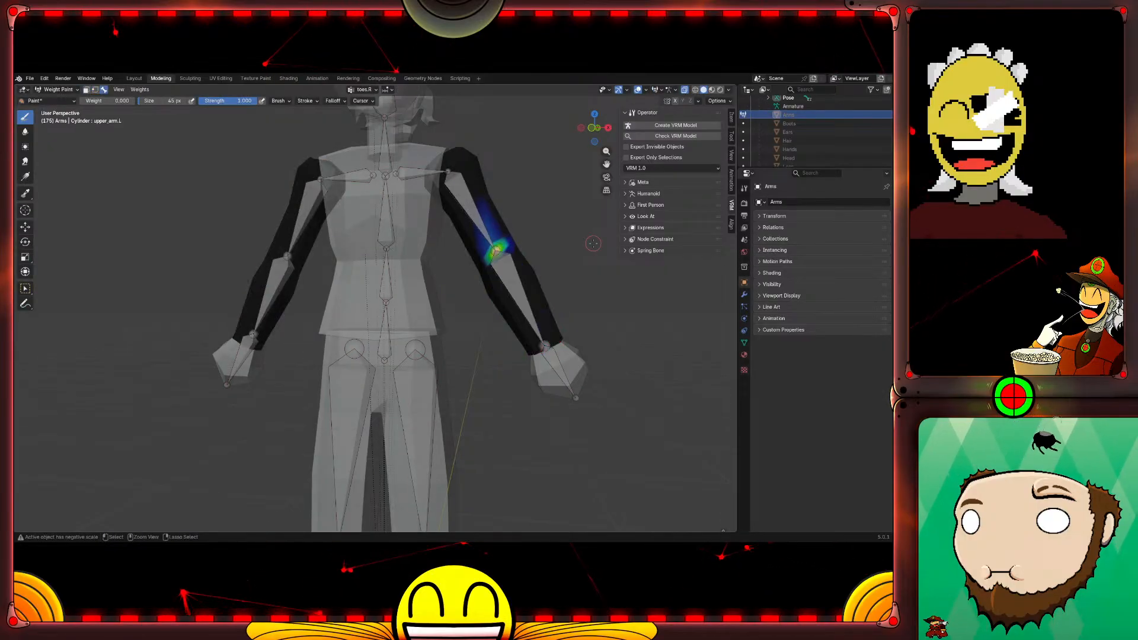
{"action": "key", "text": "ctrl+z"}
{"action": "key", "text": "ctrl+z"}
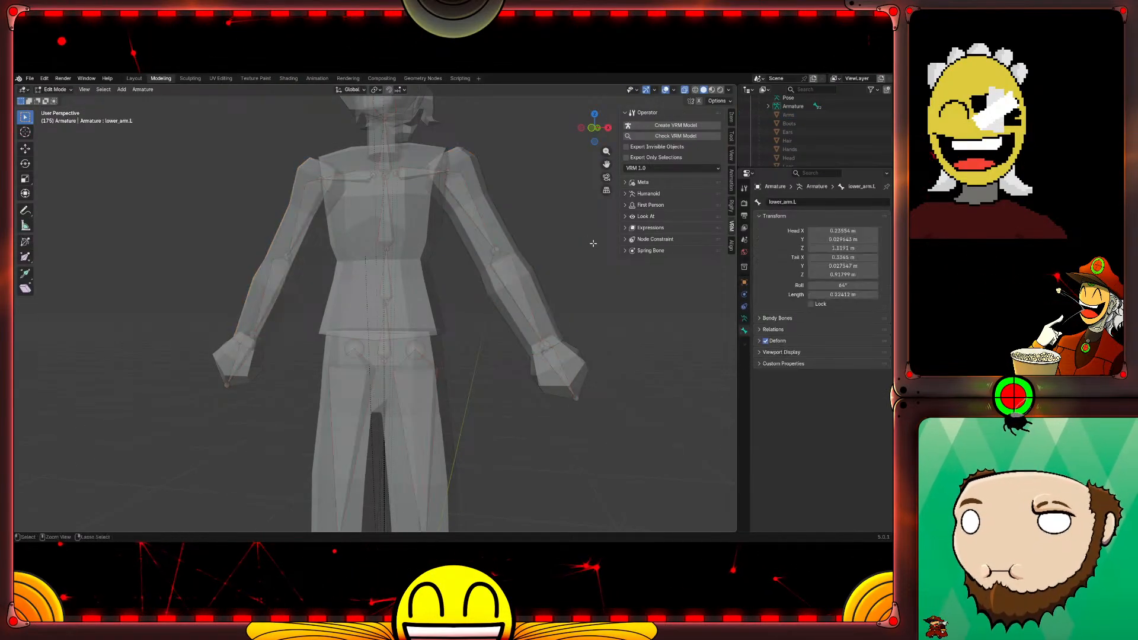
{"action": "key", "text": "ctrl+z"}
{"action": "key", "text": "ctrl+z"}
{"action": "key", "text": "ctrl+z"}
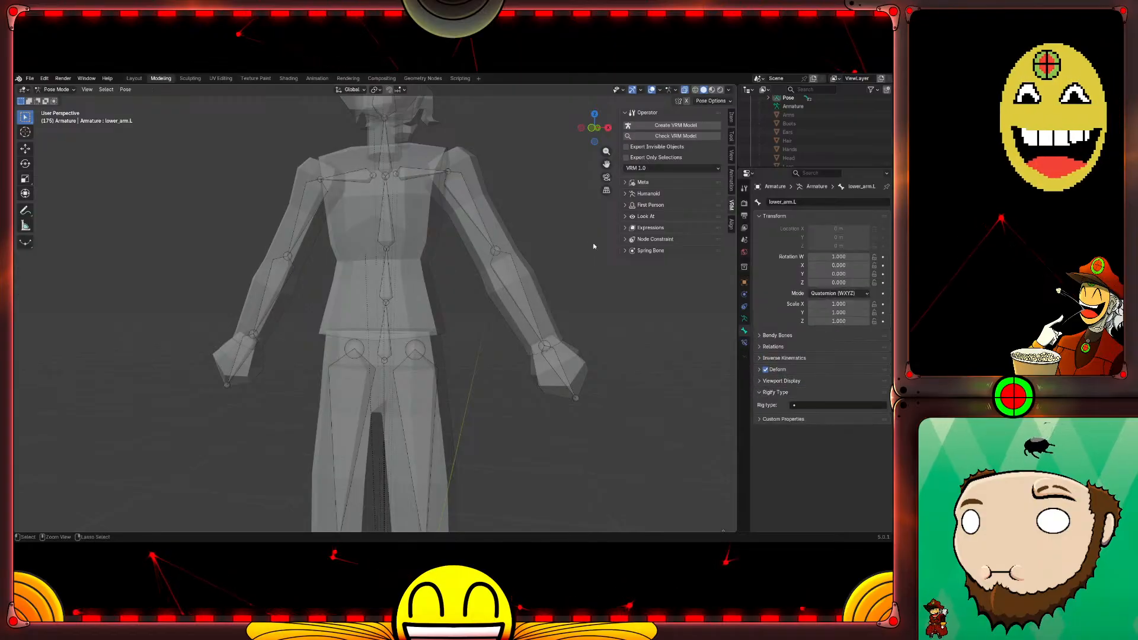
{"action": "key", "text": "ctrl+z"}
{"action": "key", "text": "ctrl+z"}
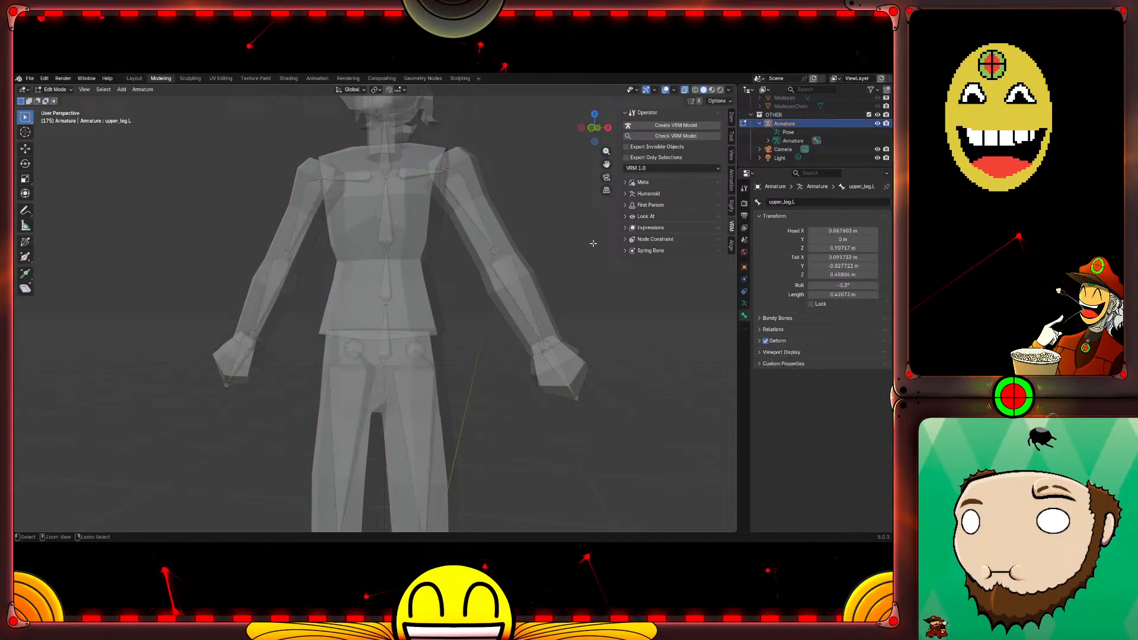
{"action": "key", "text": "ctrl+z"}
{"action": "key", "text": "ctrl+z"}
{"action": "key", "text": "ctrl+z"}
{"action": "key", "text": "ctrl+z"}
{"action": "key", "text": "ctrl+z"}
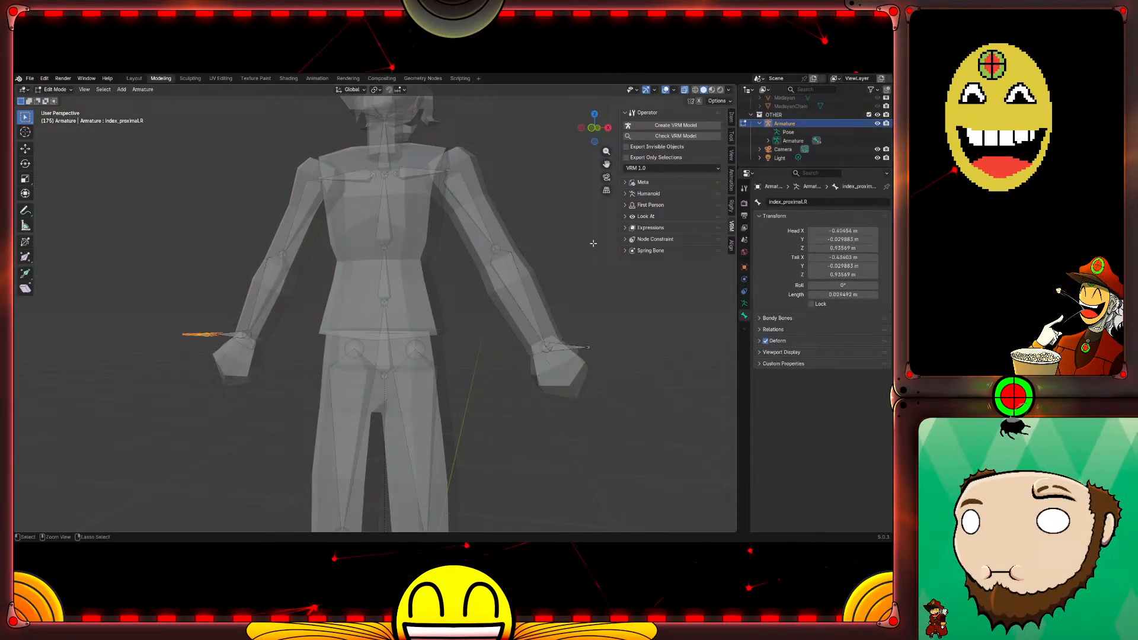
{"action": "key", "text": "ctrl+z"}
{"action": "key", "text": "ctrl+z"}
{"action": "key", "text": "ctrl+z"}
{"action": "key", "text": "ctrl+z"}
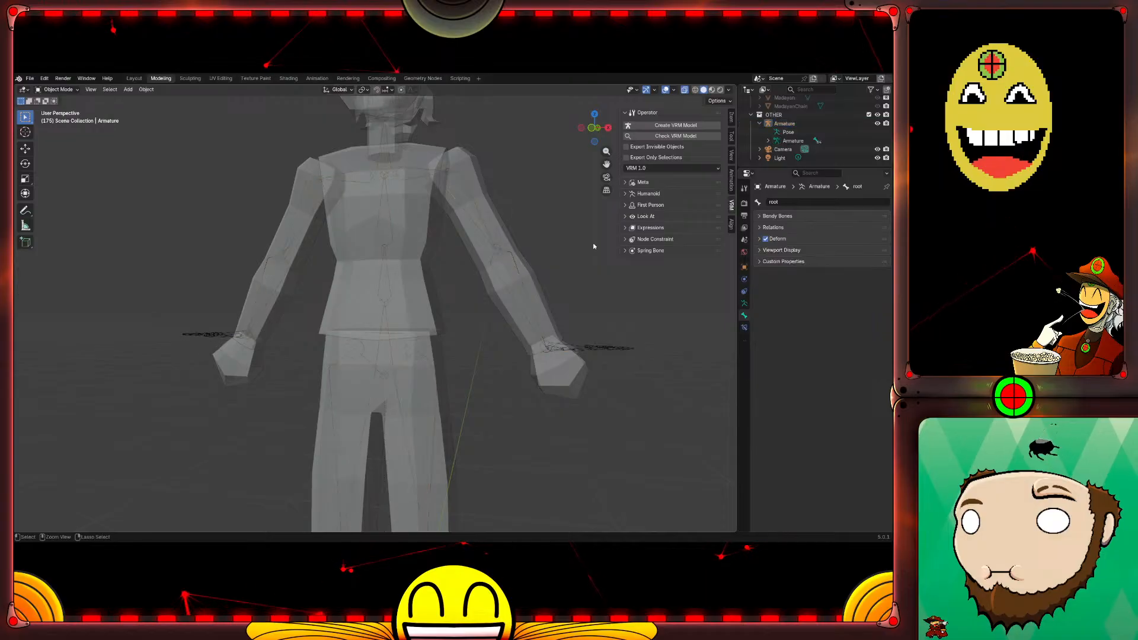
{"action": "key", "text": "ctrl+z"}
{"action": "key", "text": "ctrl+z"}
{"action": "key", "text": "ctrl+z"}
{"action": "key", "text": "ctrl+z"}
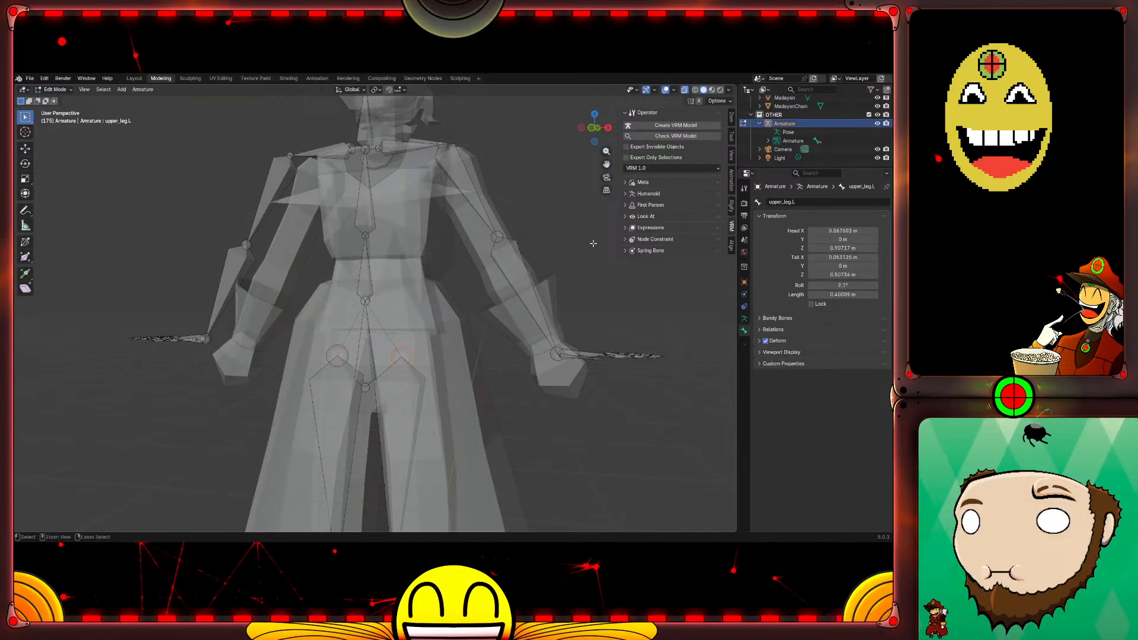
{"action": "key", "text": "ctrl+z"}
{"action": "key", "text": "ctrl+z"}
{"action": "key", "text": "ctrl+z"}
{"action": "key", "text": "ctrl+z"}
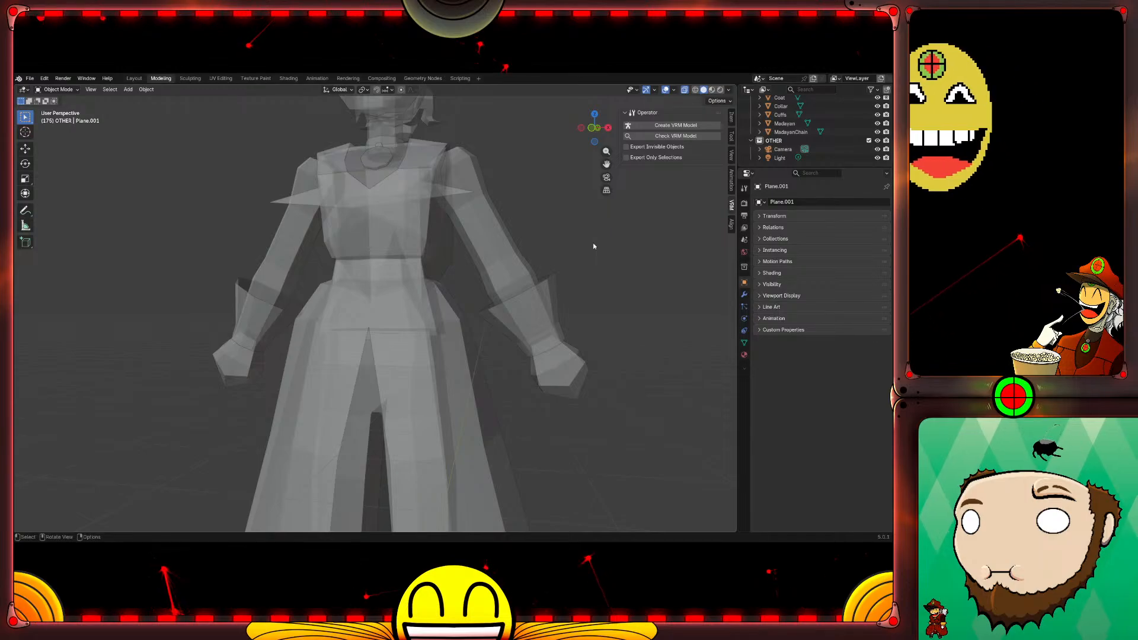
{"action": "mouse_move", "coordinate": [531, 218]}
{"action": "middle_mouse_down"}
{"action": "mouse_move", "coordinate": [550, 233]}
{"action": "mouse_move", "coordinate": [550, 222]}
{"action": "middle_mouse_up"}
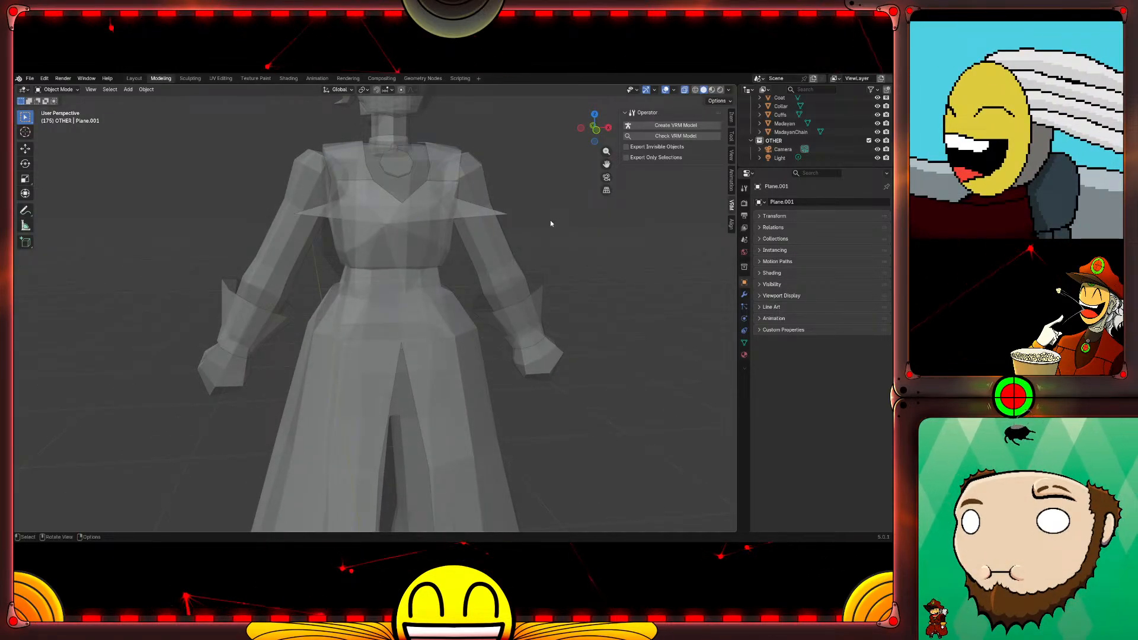
Step: Move the Hat object into the Business Casual collection and hide that collection
{"action": "scroll", "coordinate": [550, 220], "scroll_direction": "down", "scroll_amount": 6}
{"action": "scroll", "coordinate": [801, 144], "scroll_direction": "up", "scroll_amount": 3}
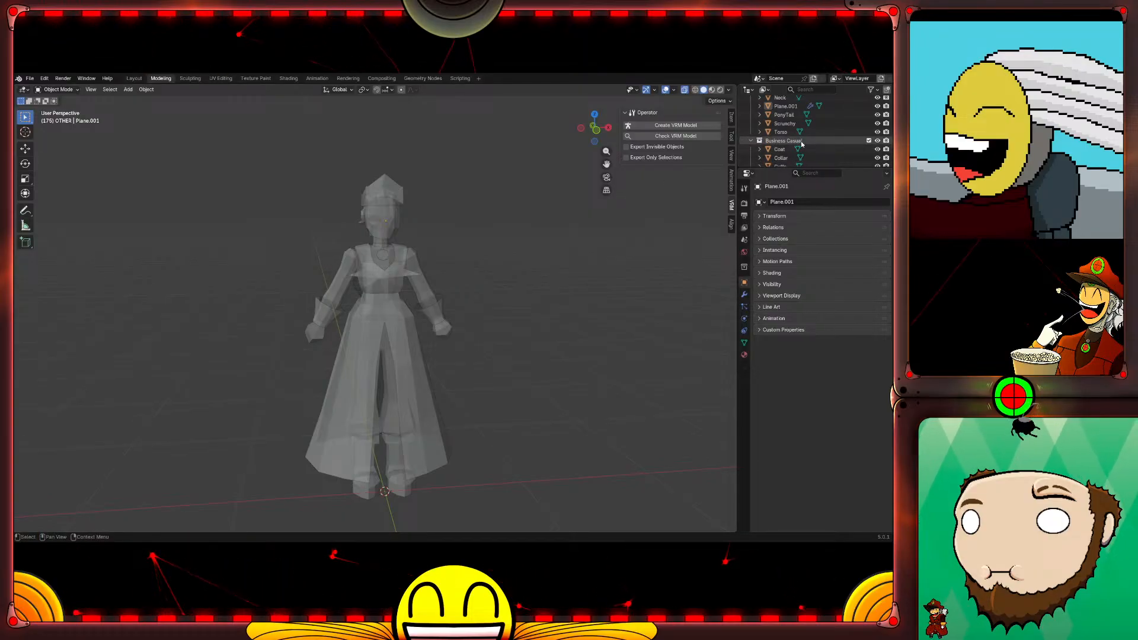
{"action": "scroll", "coordinate": [791, 117], "scroll_direction": "up", "scroll_amount": 2}
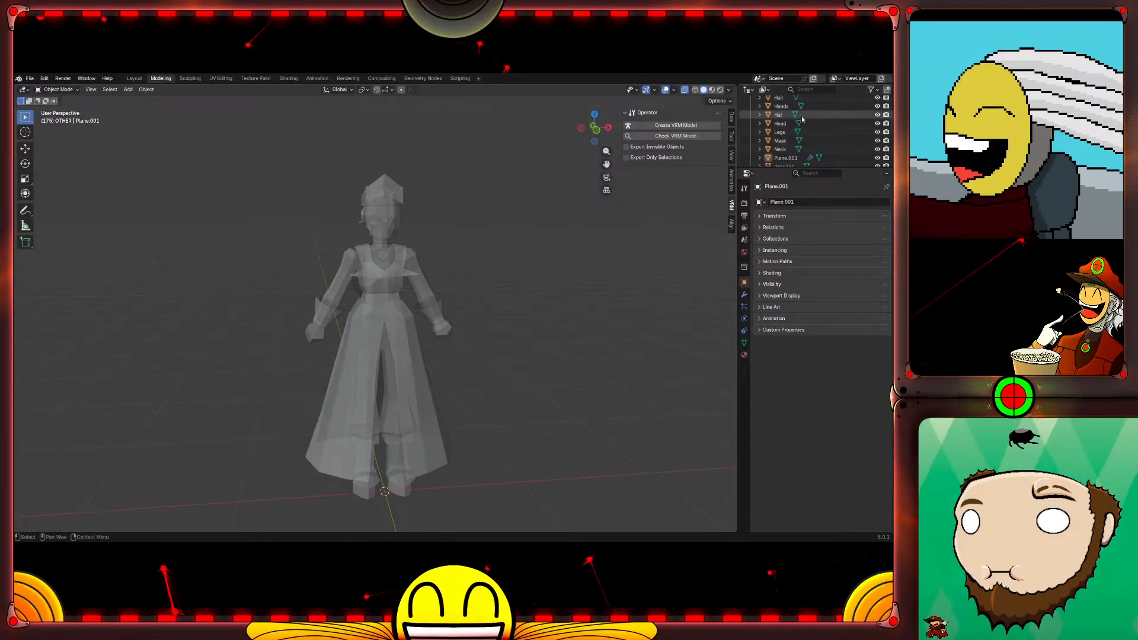
{"action": "mouse_move", "coordinate": [783, 116]}
{"action": "left_mouse_down"}
{"action": "mouse_move", "coordinate": [784, 151]}
{"action": "mouse_move", "coordinate": [784, 131]}
{"action": "left_mouse_up"}
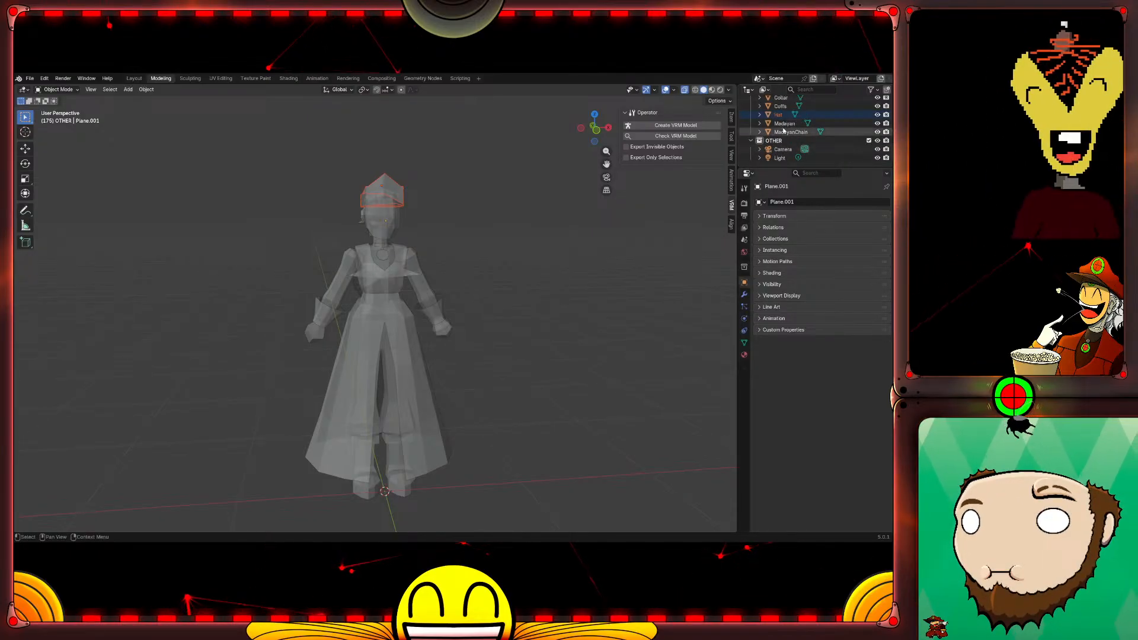
{"action": "left_click", "coordinate": [500, 271]}
{"action": "scroll", "coordinate": [798, 121], "scroll_direction": "up", "scroll_amount": 2}
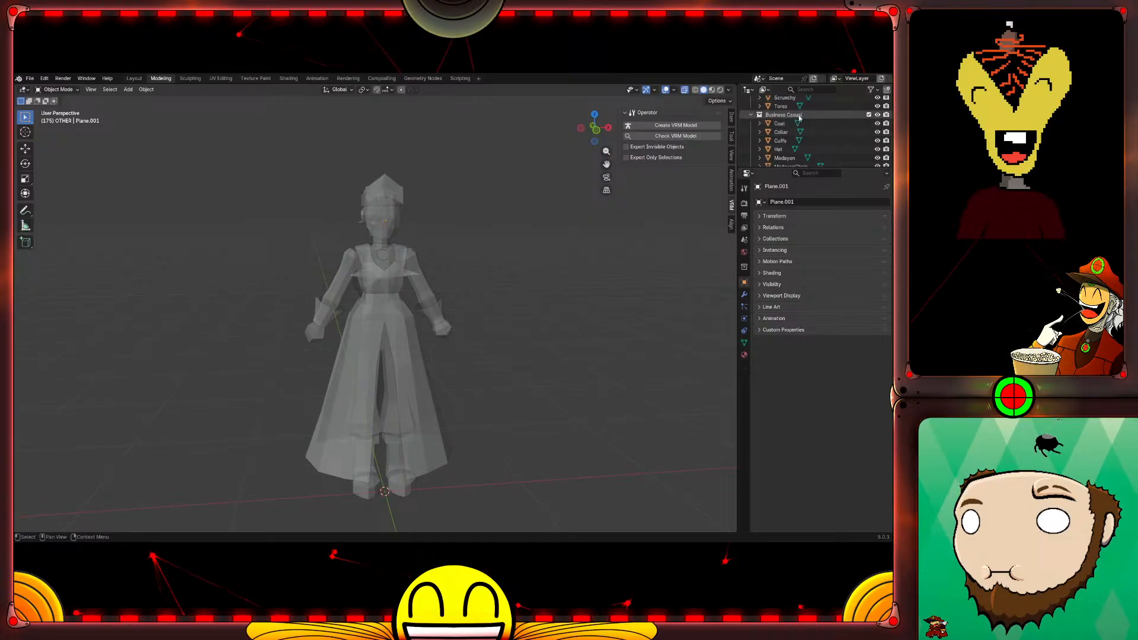
{"action": "key", "text": "h"}
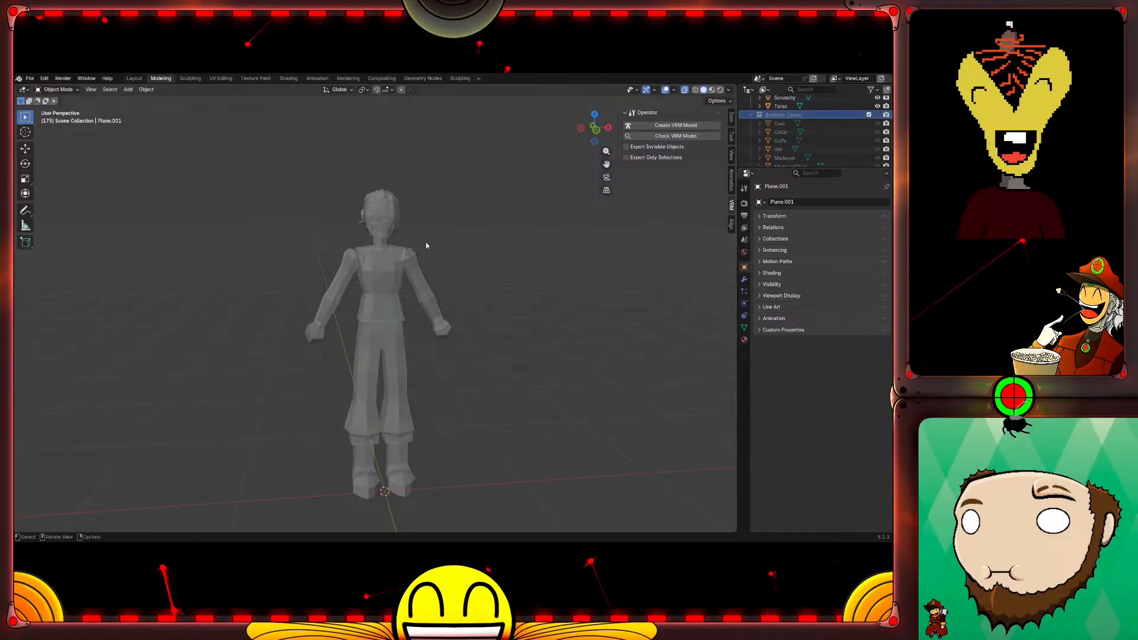
Step: Add a single-bone armature at the world origin, working in the front orthographic view
{"action": "middle_click_drag", "start_coordinate": [524, 248], "coordinate": [479, 248]}
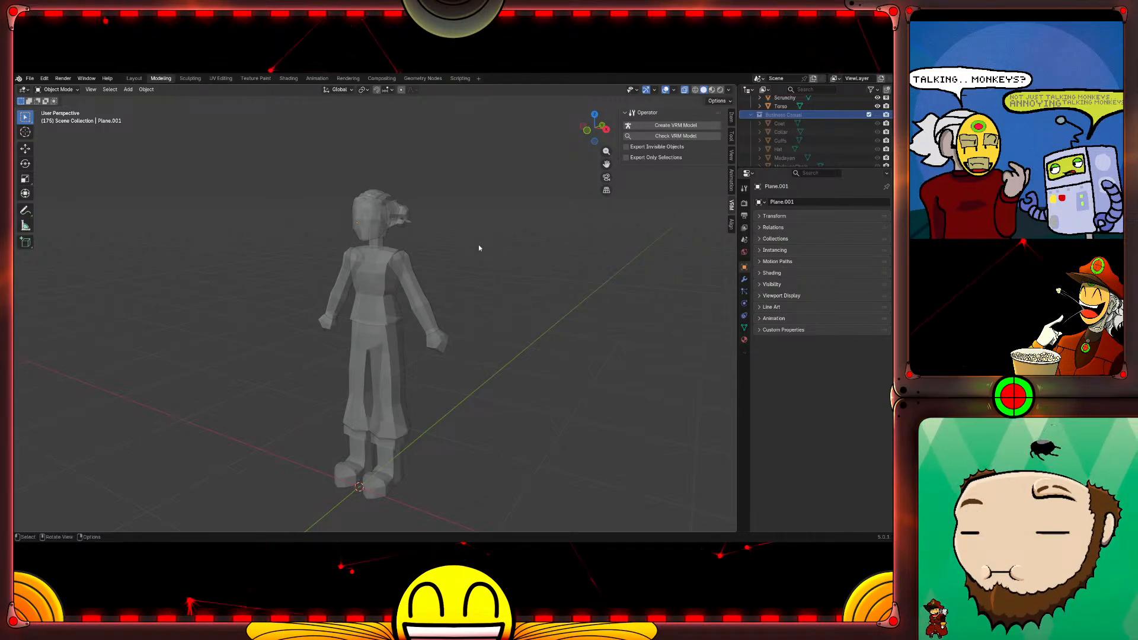
{"action": "middle_click_drag", "start_coordinate": [484, 276], "coordinate": [486, 248]}
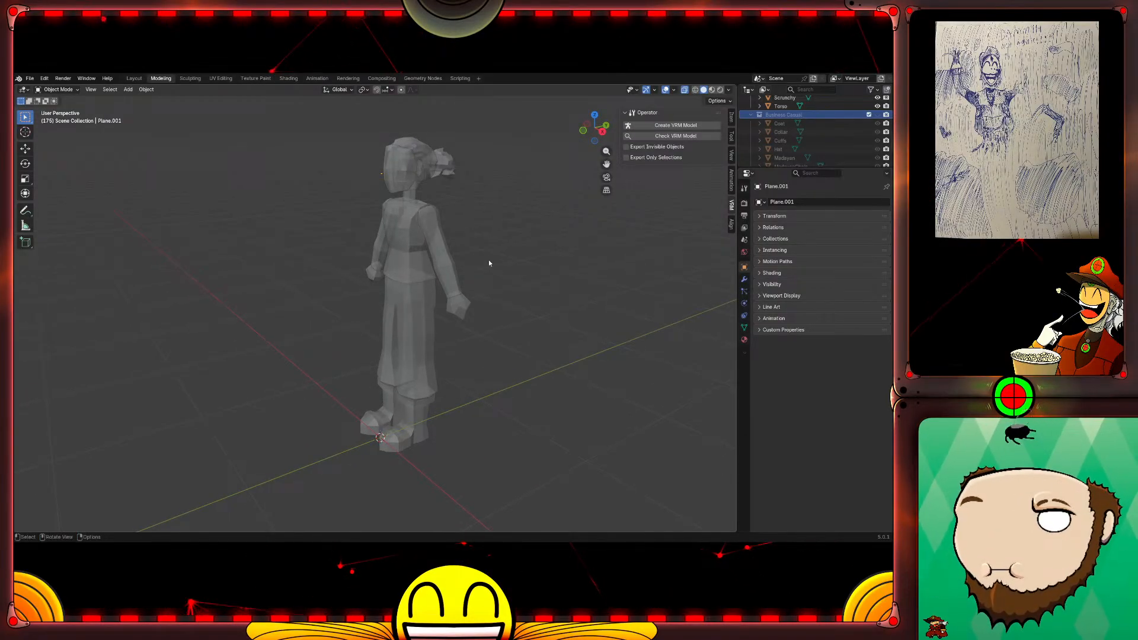
{"action": "key", "text": "KP_1"}
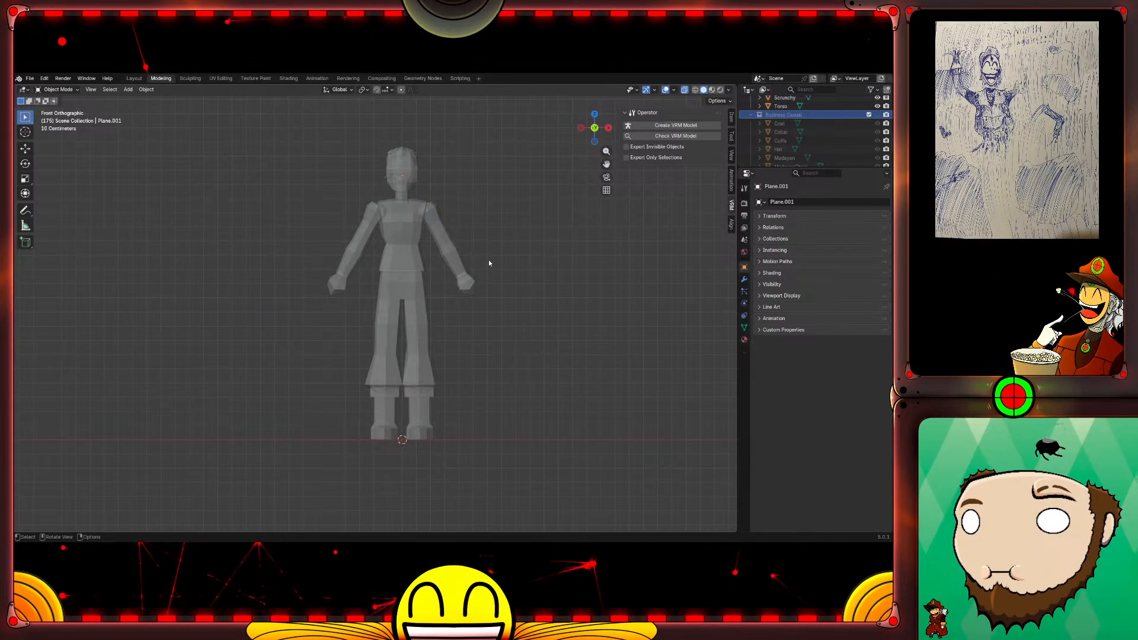
{"action": "scroll", "coordinate": [418, 215], "scroll_direction": "up", "scroll_amount": 6}
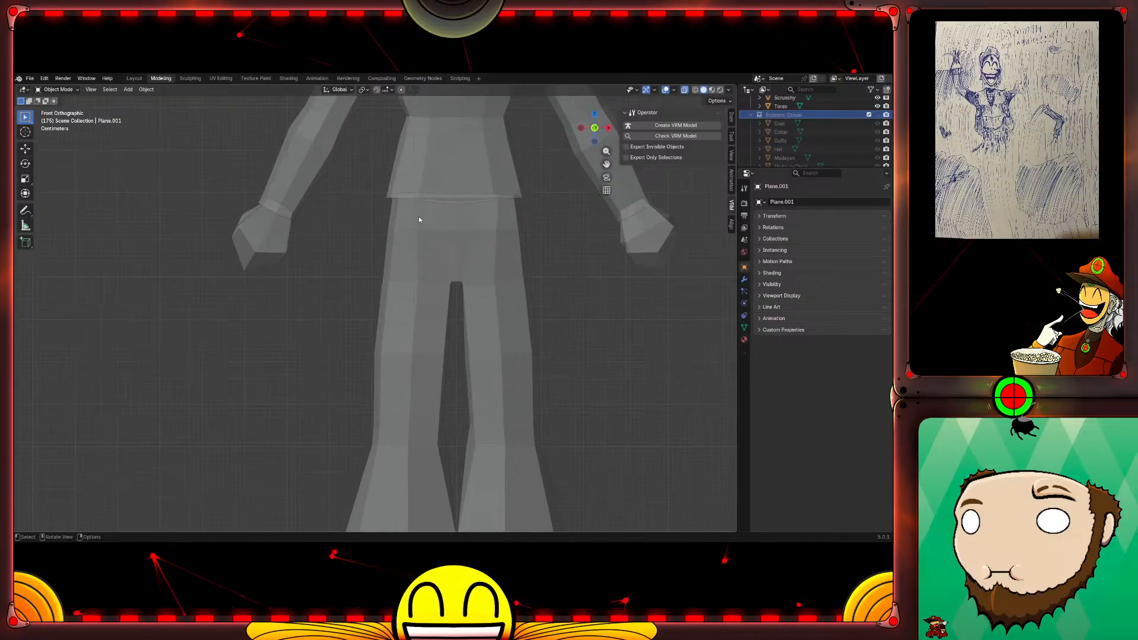
{"action": "middle_click_drag", "start_coordinate": [538, 184], "coordinate": [484, 371], "text": "shift"}
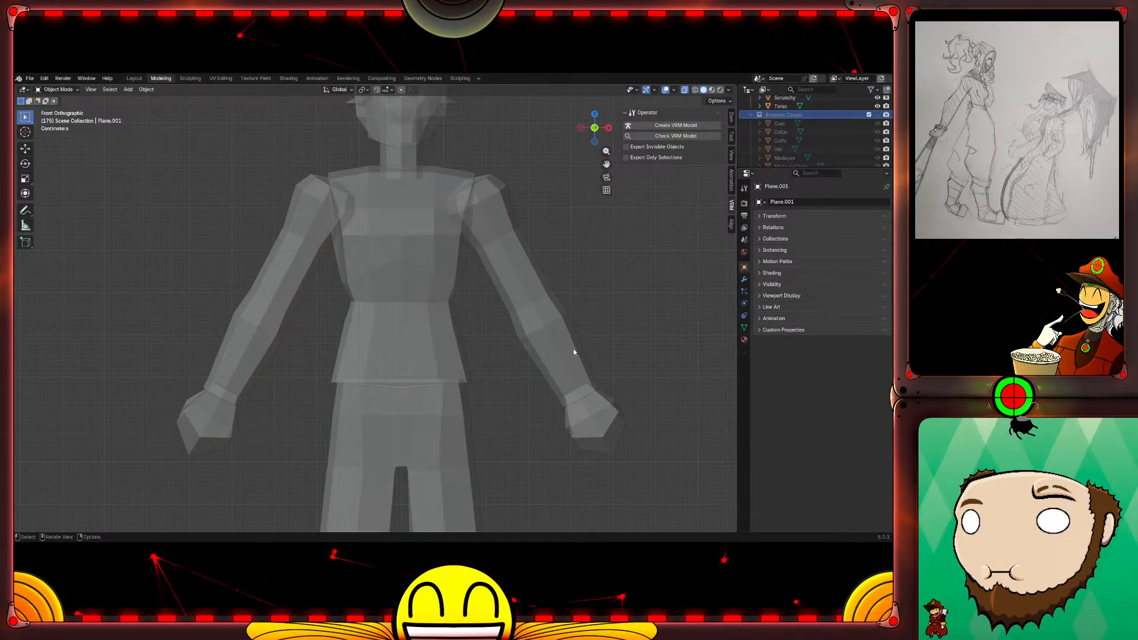
{"action": "key", "text": "shift+a"}
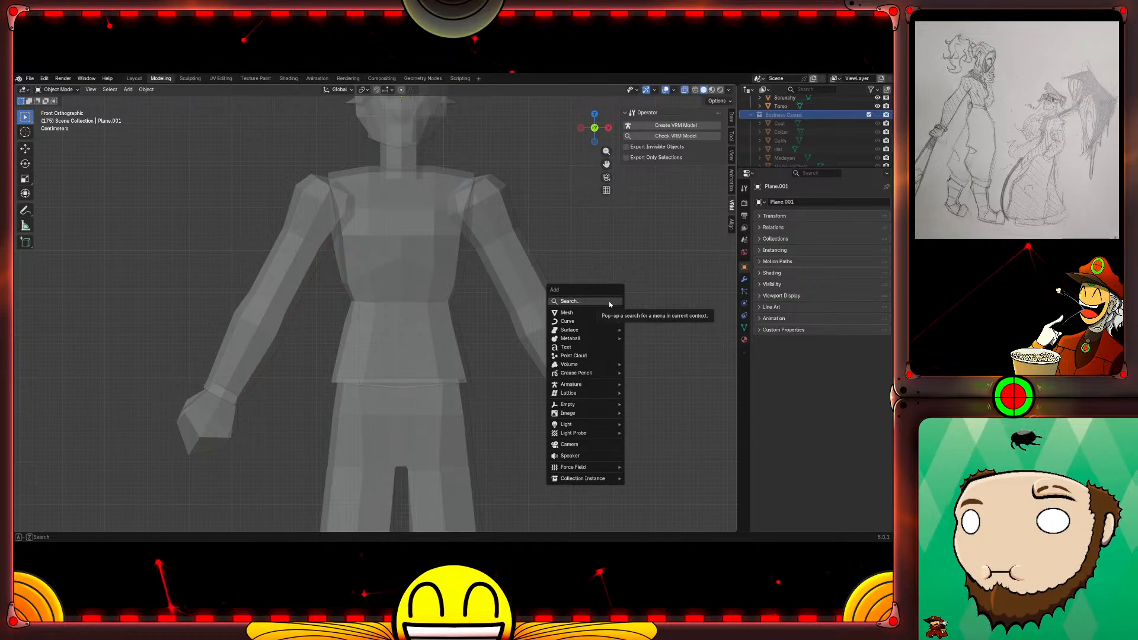
{"action": "mouse_move", "coordinate": [605, 384]}
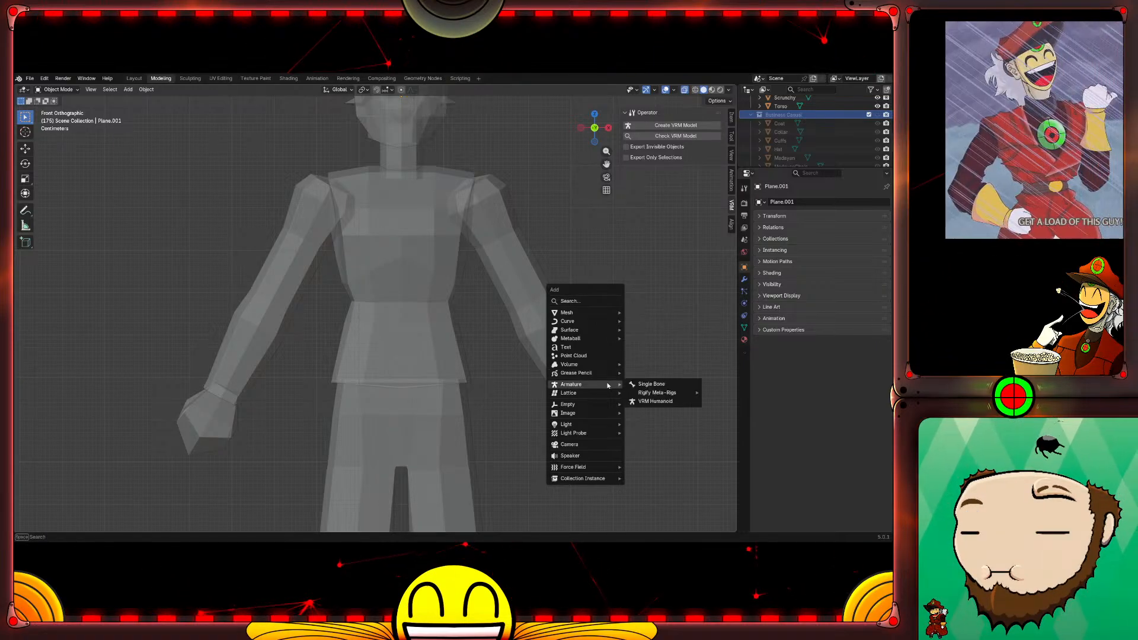
{"action": "left_click", "coordinate": [647, 386]}
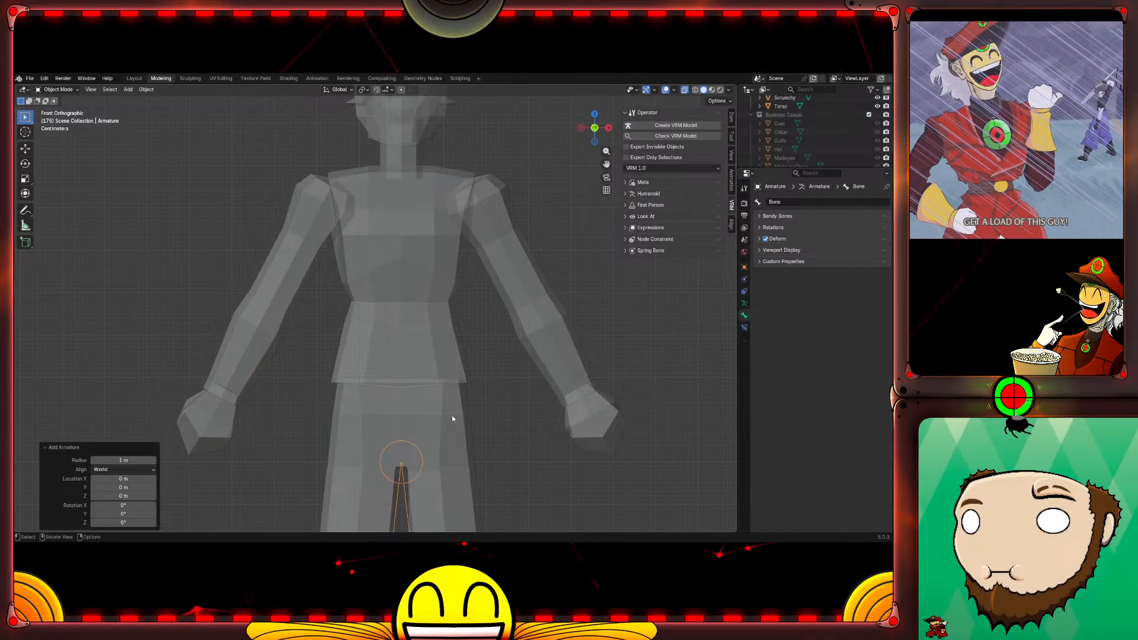
Step: Raise the armature along Z by about 0.277 m and a further 0.851 m, placing its base at the character's hips
{"action": "key", "text": "g"}
{"action": "key", "text": "z"}
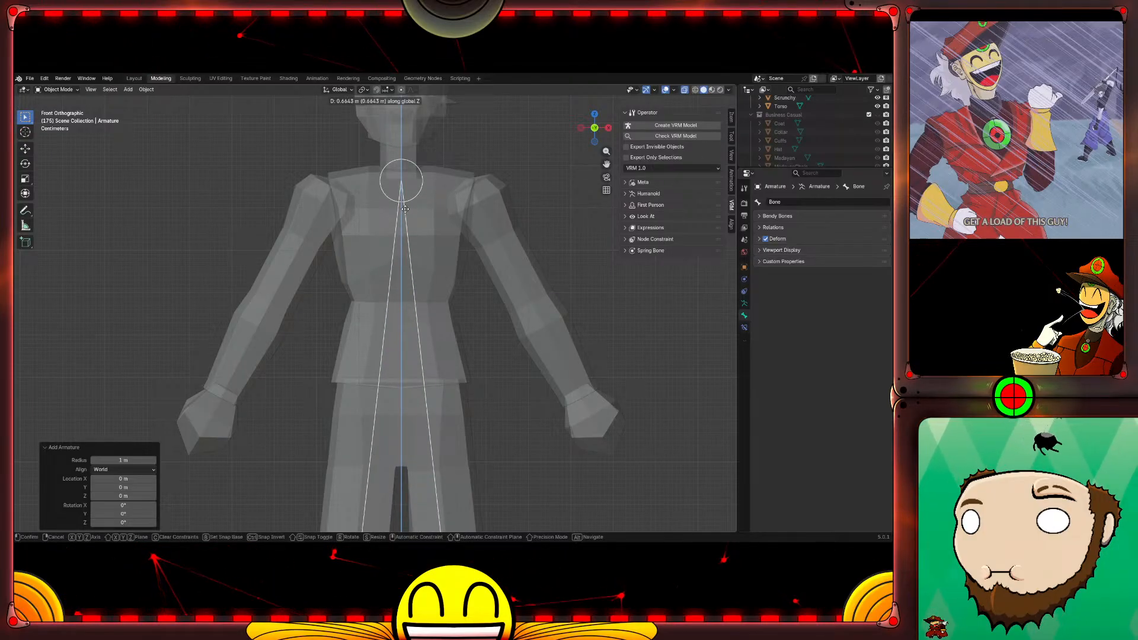
{"action": "left_click", "coordinate": [402, 376]}
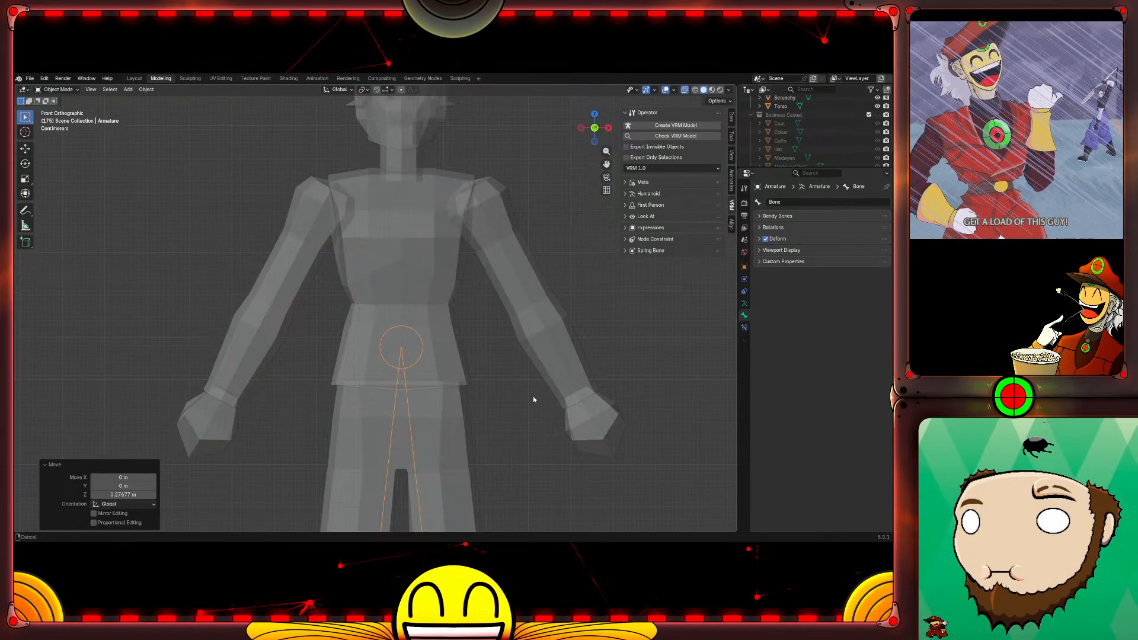
{"action": "scroll", "coordinate": [533, 397], "scroll_direction": "down", "scroll_amount": 8, "text": "shift"}
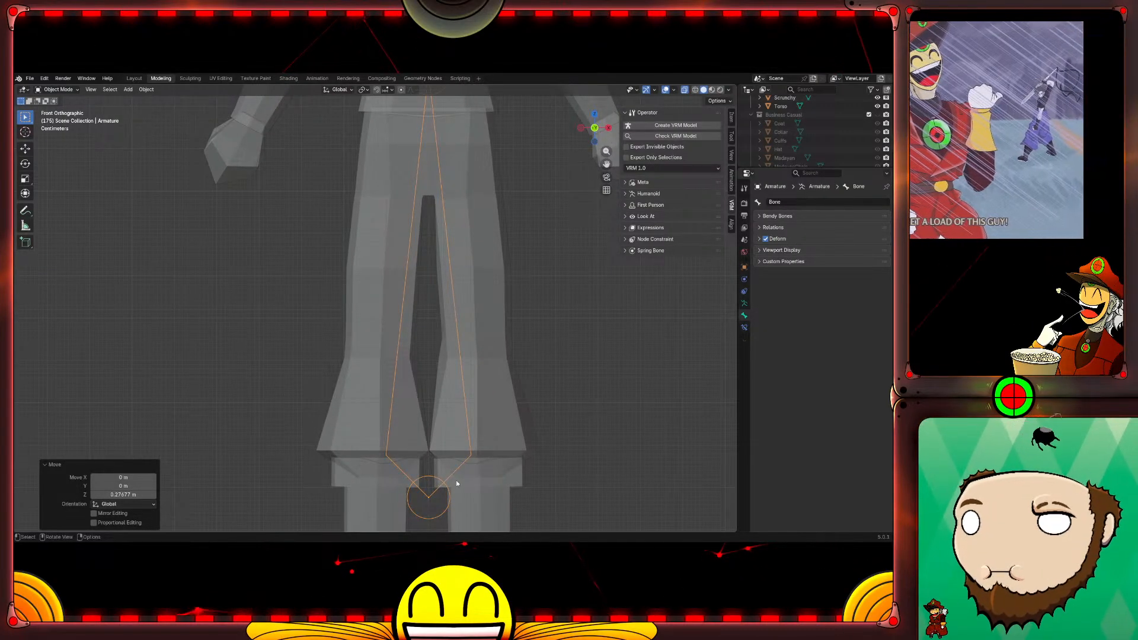
{"action": "scroll", "coordinate": [457, 482], "scroll_direction": "down", "scroll_amount": 5}
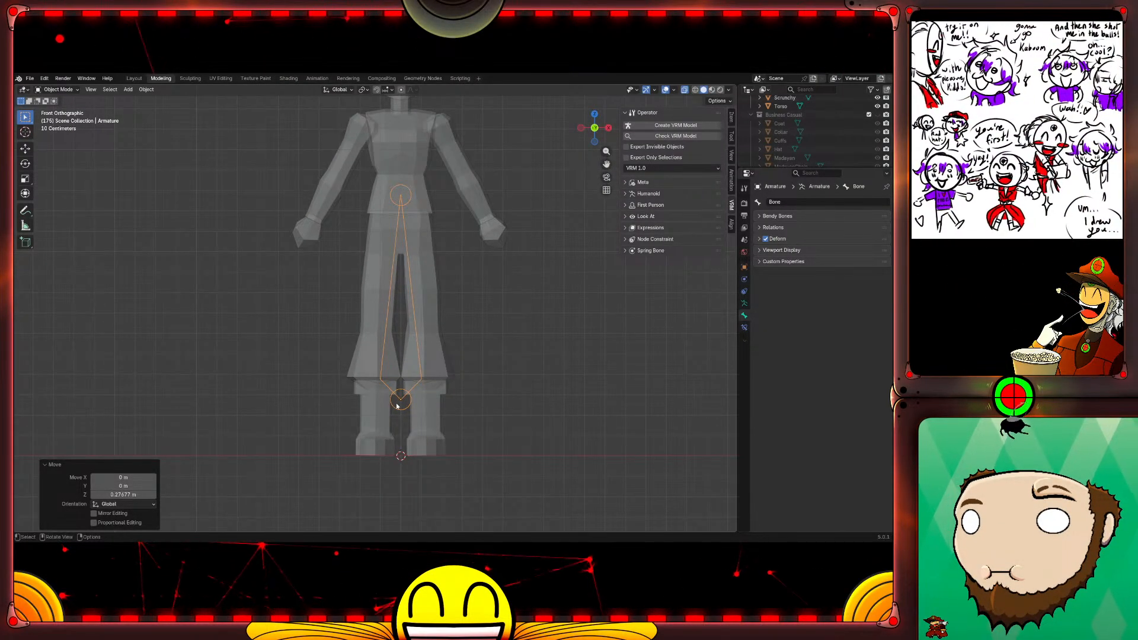
{"action": "left_click", "coordinate": [405, 401]}
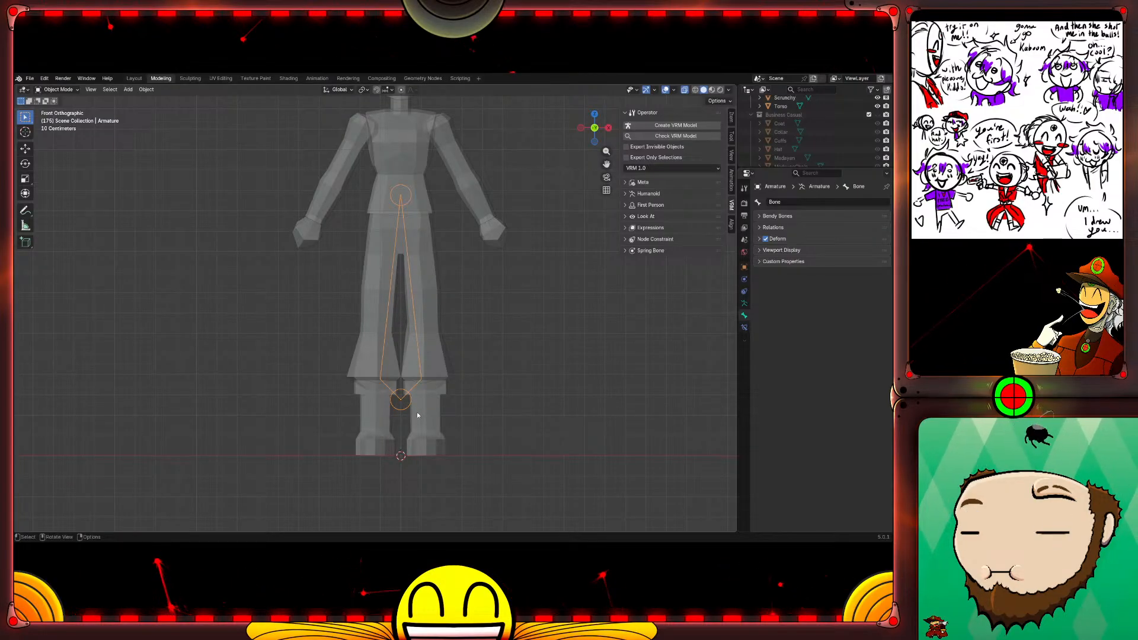
{"action": "key", "text": "g"}
{"action": "key", "text": "z"}
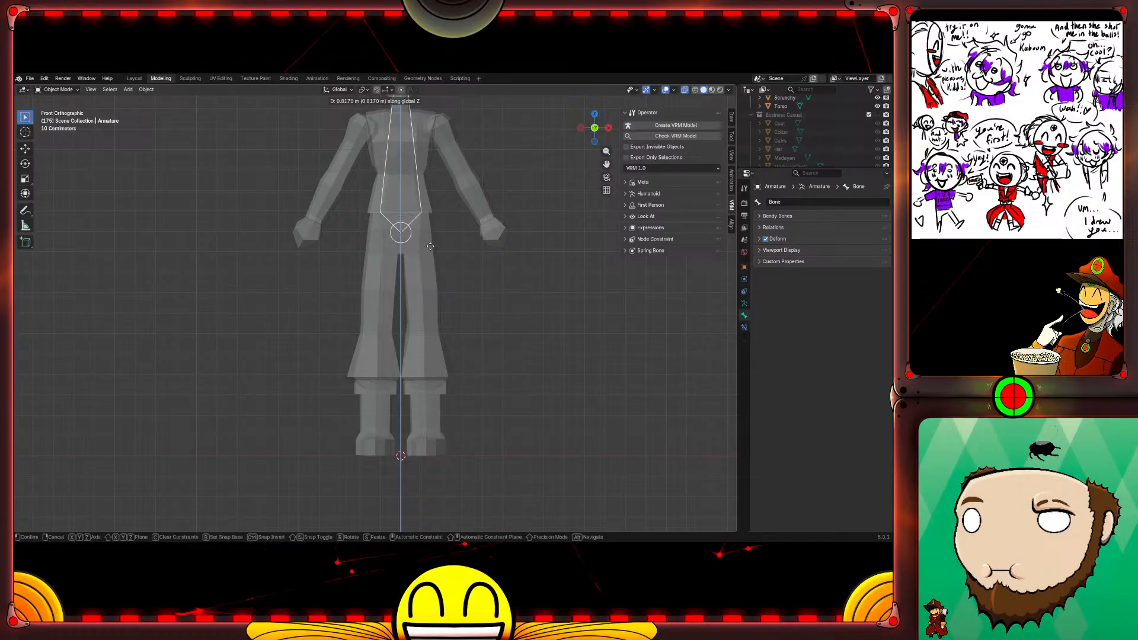
{"action": "left_click", "coordinate": [430, 242]}
{"action": "mouse_move", "coordinate": [431, 241]}
{"action": "middle_mouse_down"}
{"action": "mouse_move", "coordinate": [497, 172]}
{"action": "mouse_move", "coordinate": [502, 254]}
{"action": "middle_mouse_up"}
{"action": "key", "text": "KP_1"}
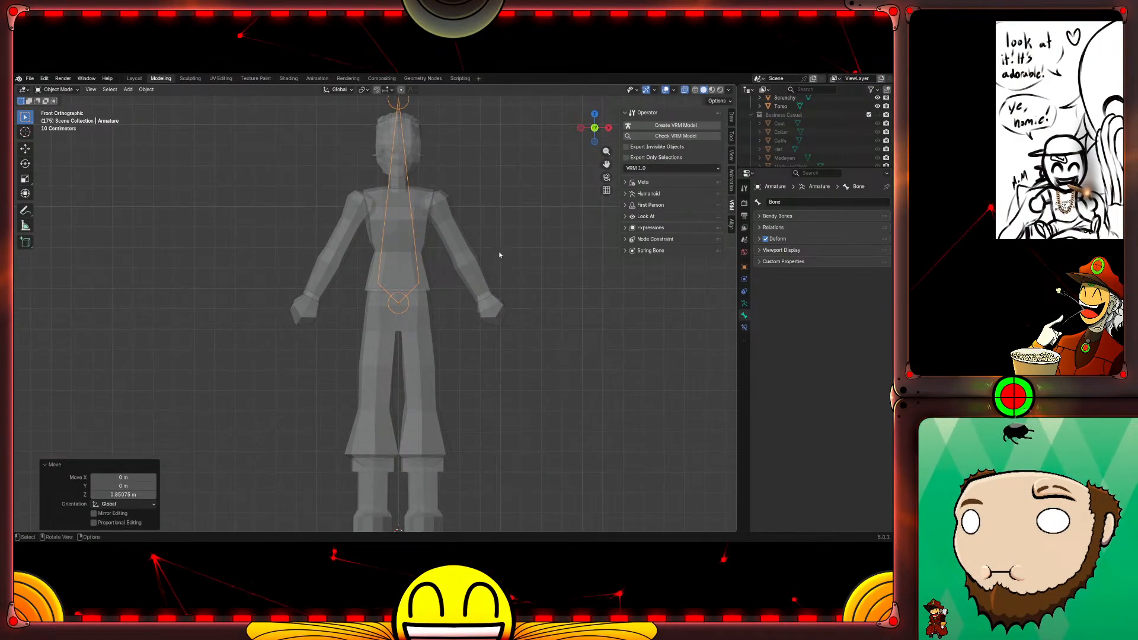
Step: In Edit Mode, lower the bone's tip along Z by about 0.744 m to the character's waist
{"action": "mouse_move", "coordinate": [508, 179]}
{"action": "middle_mouse_down", "text": "shift"}
{"action": "mouse_move", "coordinate": [509, 192]}
{"action": "mouse_move", "coordinate": [496, 193]}
{"action": "middle_mouse_up", "text": "shift"}
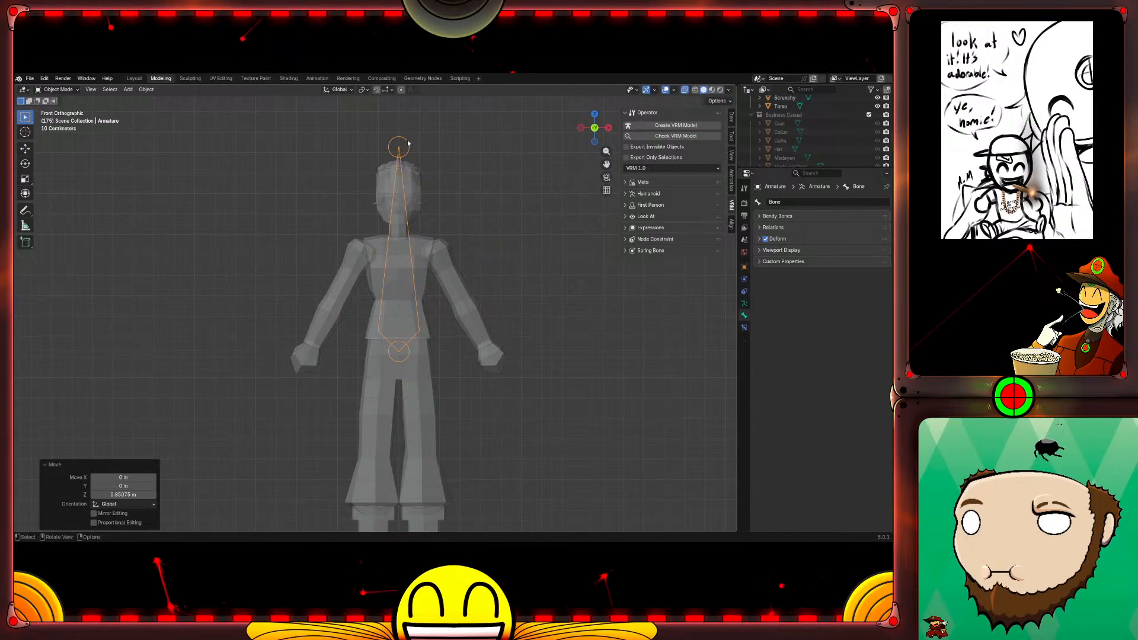
{"action": "key", "text": "Tab"}
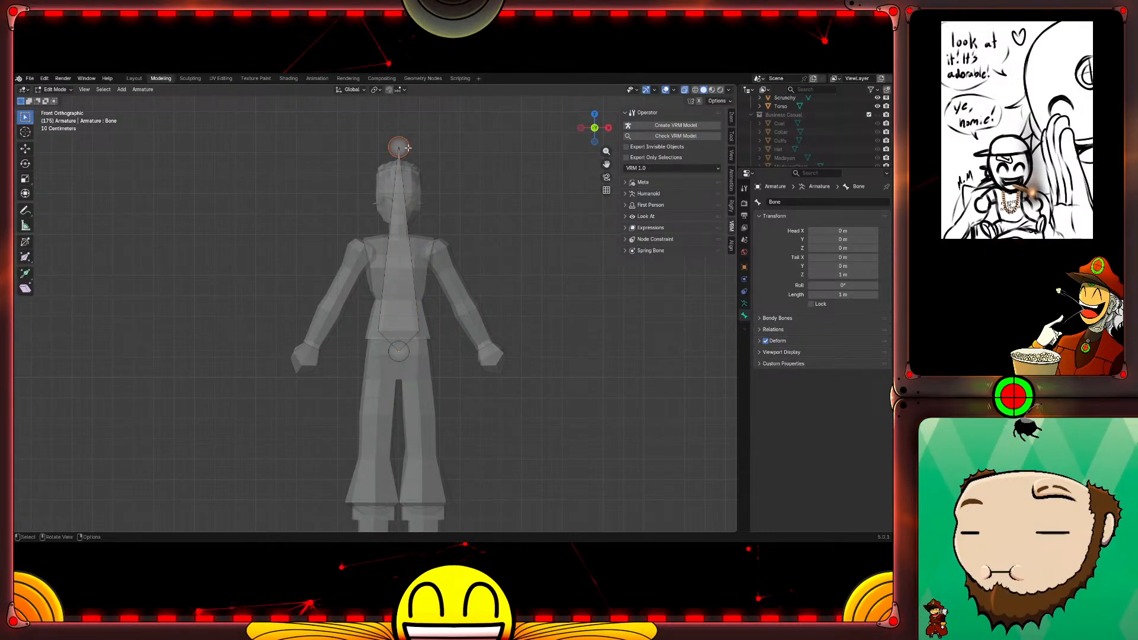
{"action": "key", "text": "g"}
{"action": "key", "text": "z"}
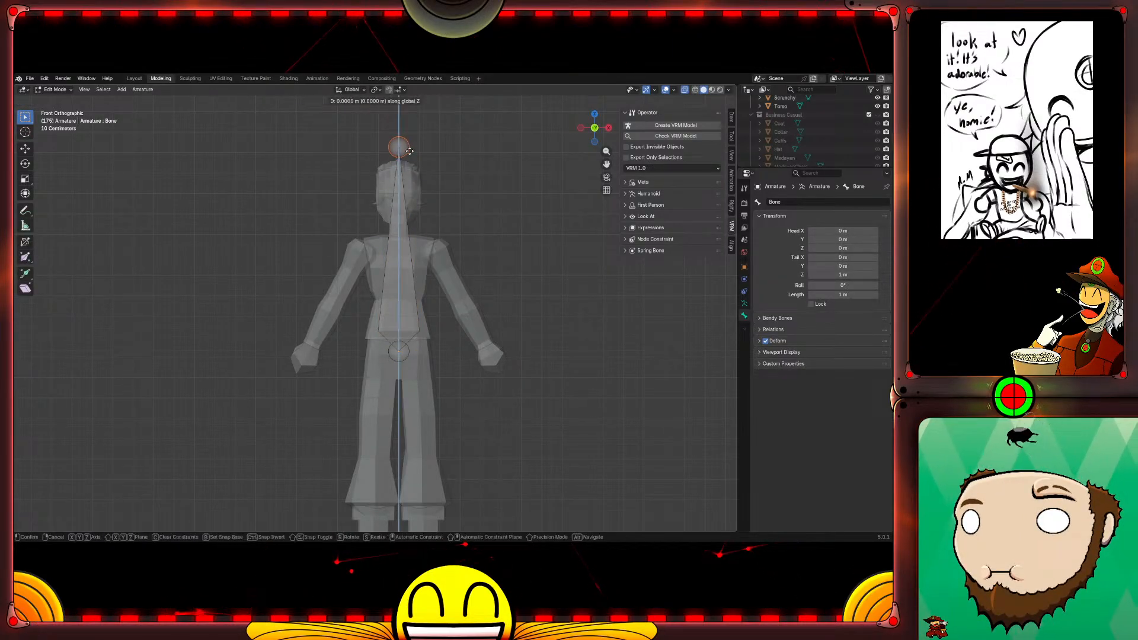
{"action": "left_click", "coordinate": [410, 304]}
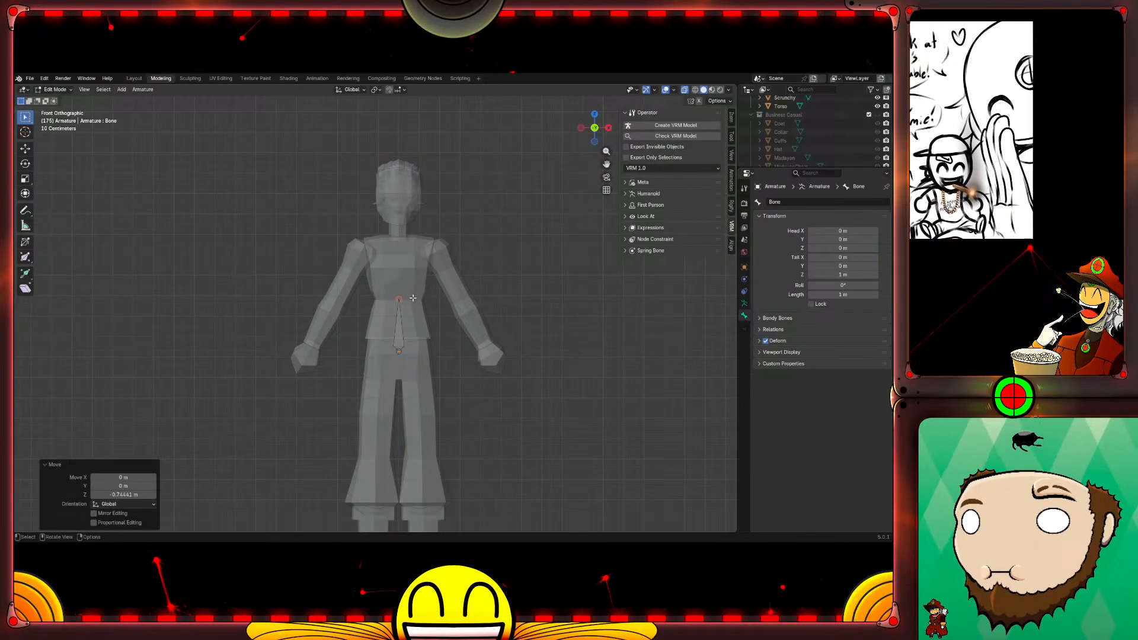
Step: Extrude a second spine bone upward along Z from the waist by about 0.289 m, reaching the base of the neck
{"action": "key", "text": "e"}
{"action": "key", "text": "z"}
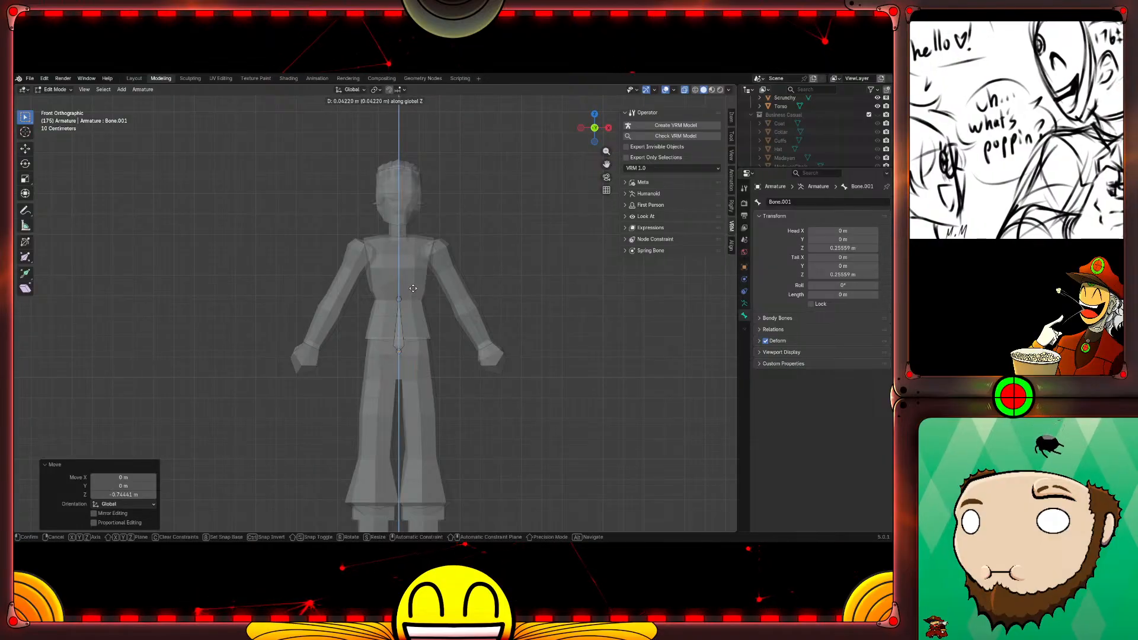
{"action": "left_click", "coordinate": [410, 238]}
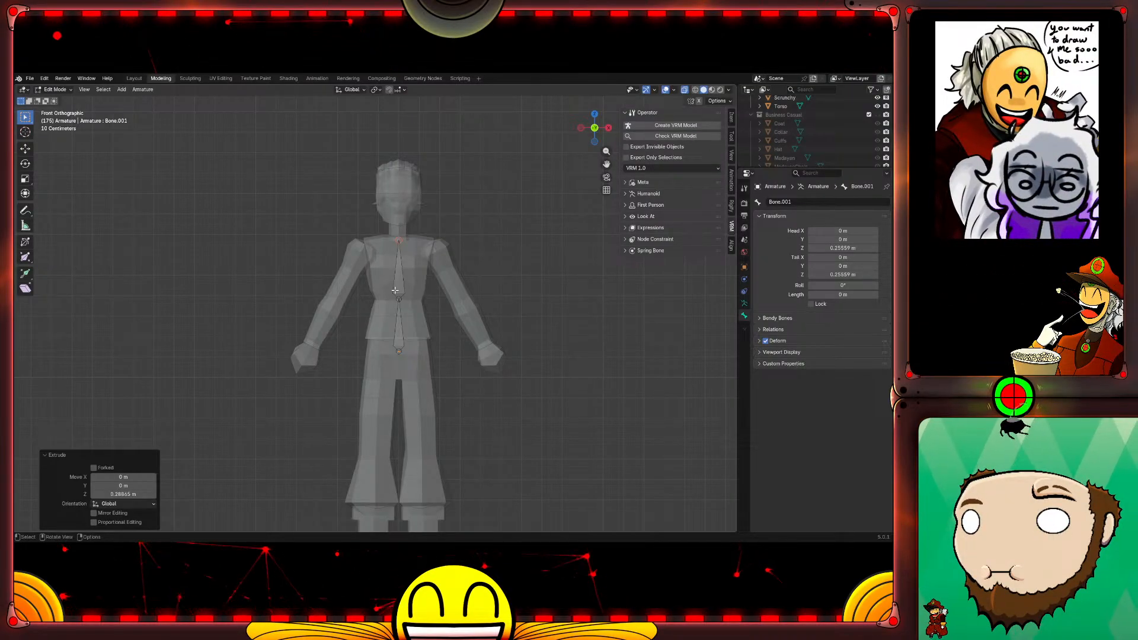
{"action": "middle_click_drag", "start_coordinate": [479, 231], "coordinate": [449, 223]}
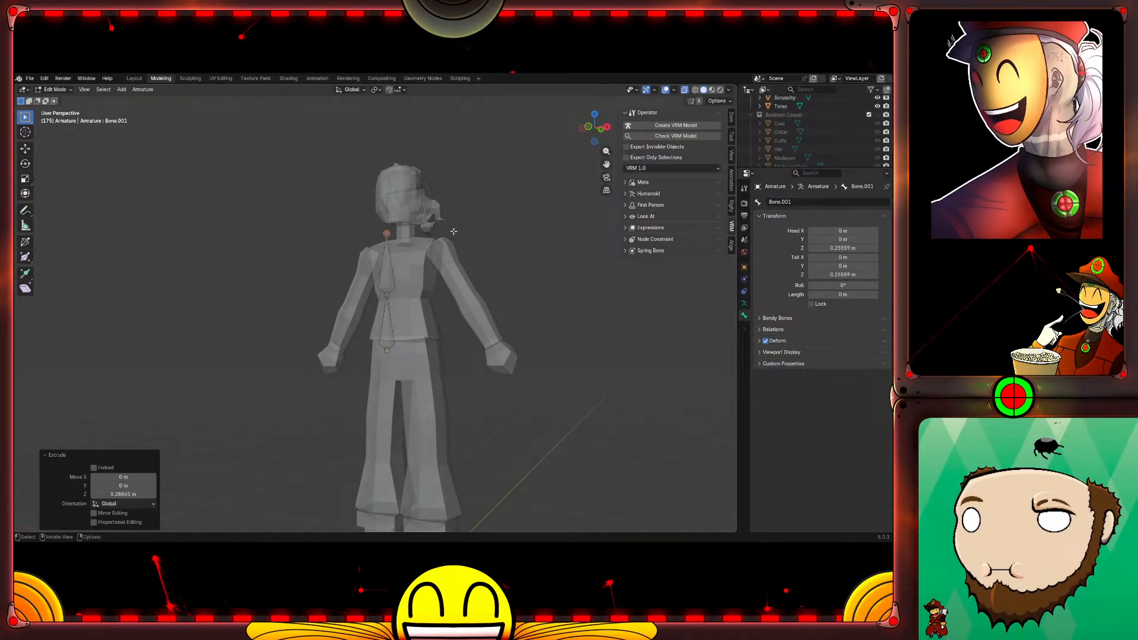
{"action": "key", "text": "KP_1"}
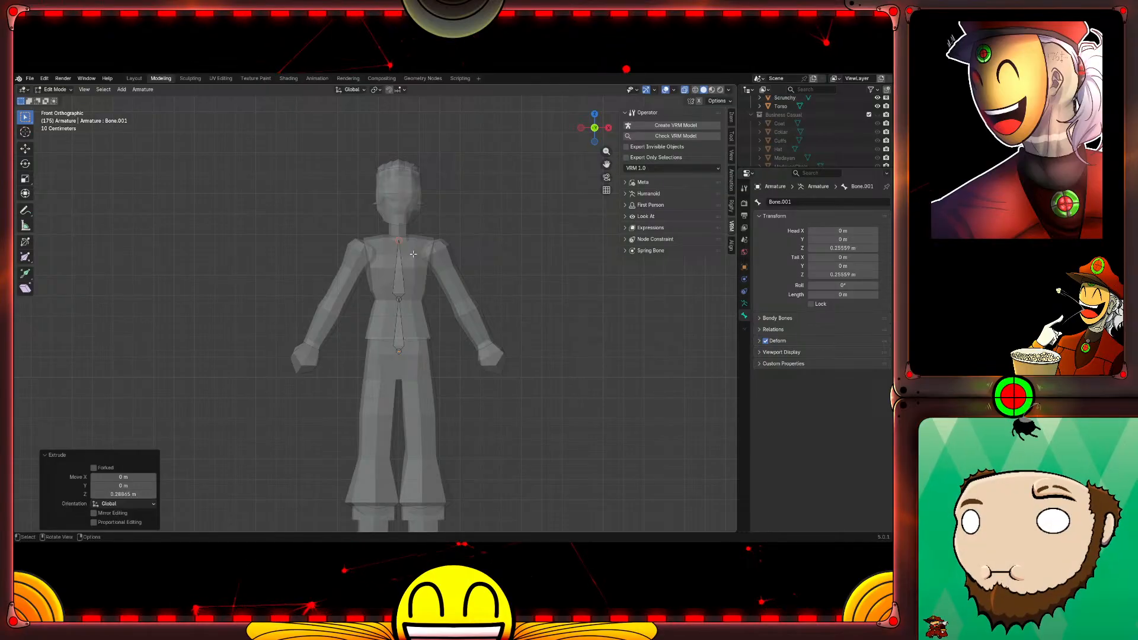
Step: Lower the second bone's tip along Z to about 0.414 m at the chest, and the waist joint to about 0.213 m
{"action": "key", "text": "g"}
{"action": "key", "text": "z"}
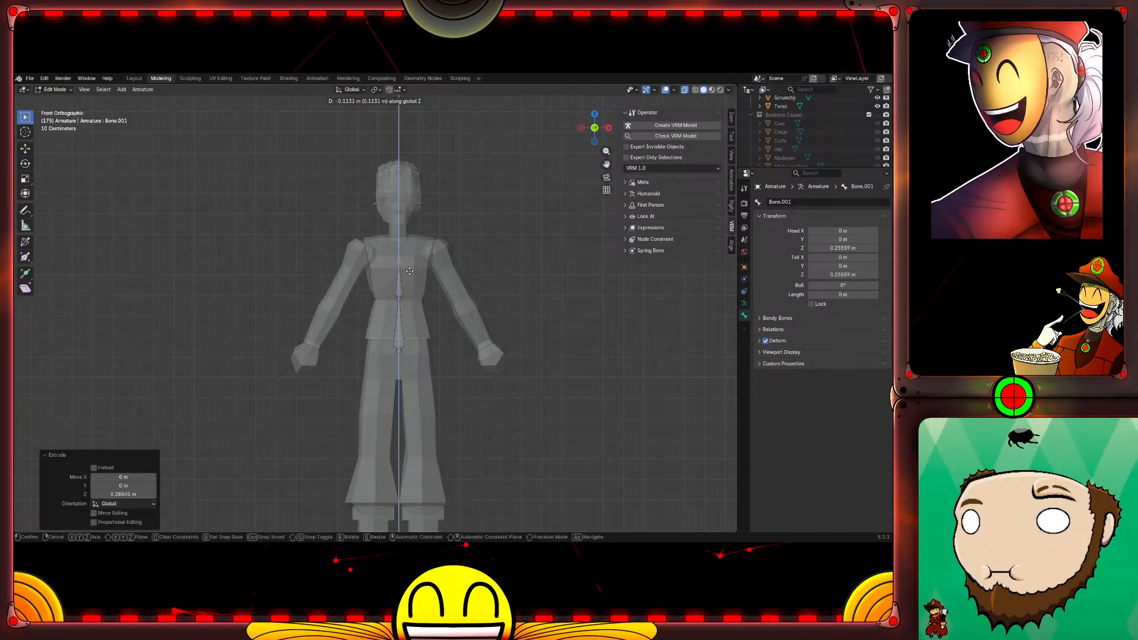
{"action": "key", "text": "Escape"}
{"action": "key", "text": "ctrl+z"}
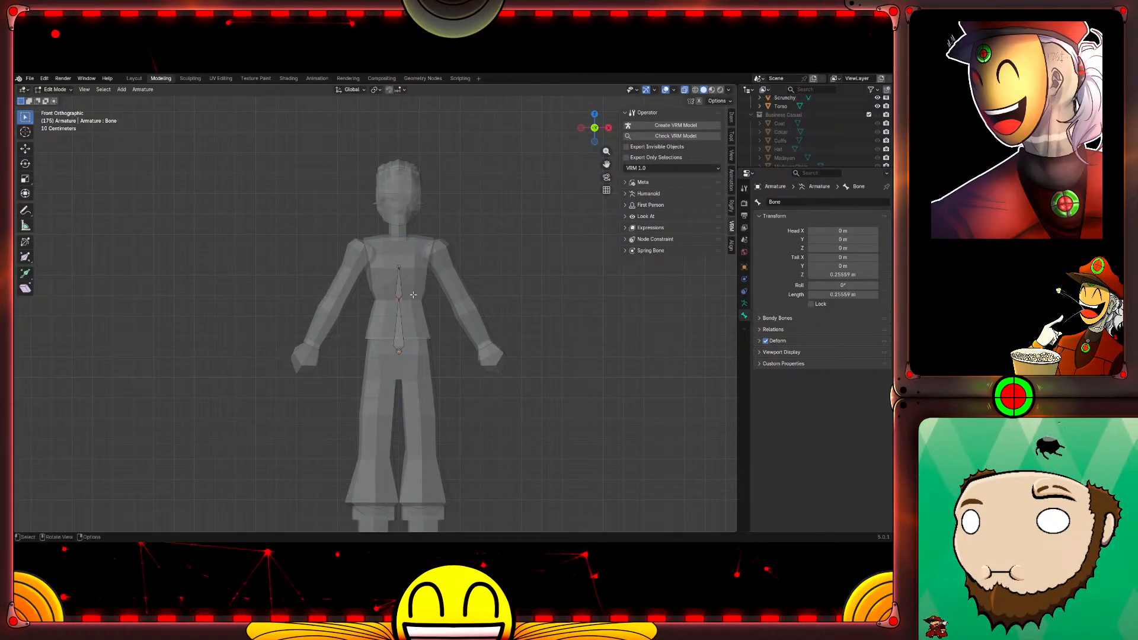
{"action": "key", "text": "e"}
{"action": "key", "text": "z"}
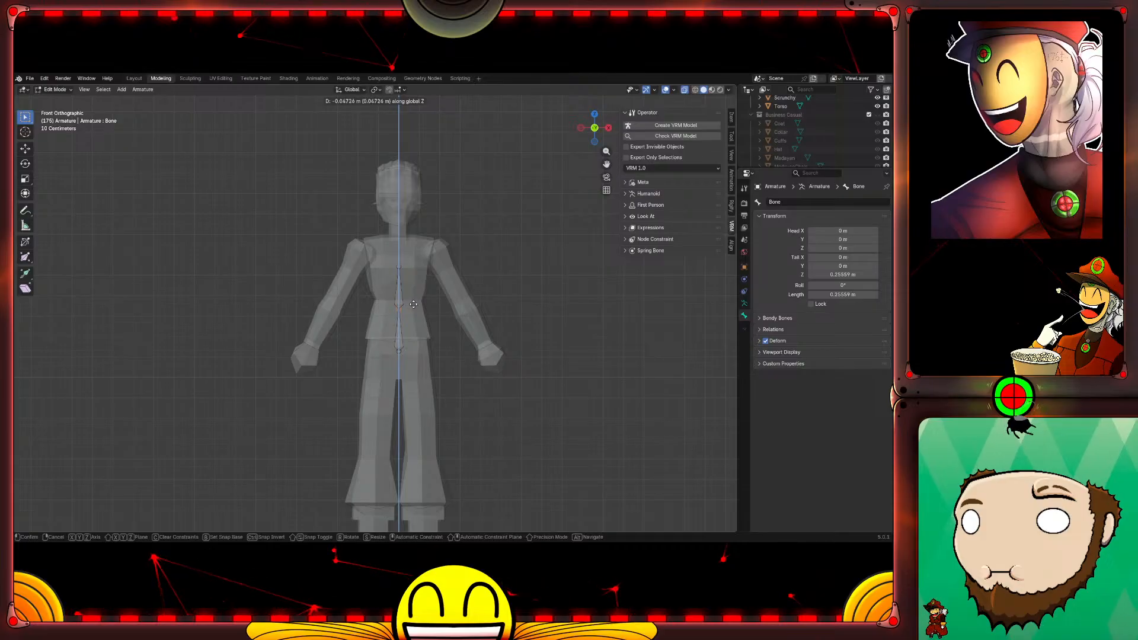
{"action": "left_click", "coordinate": [413, 274]}
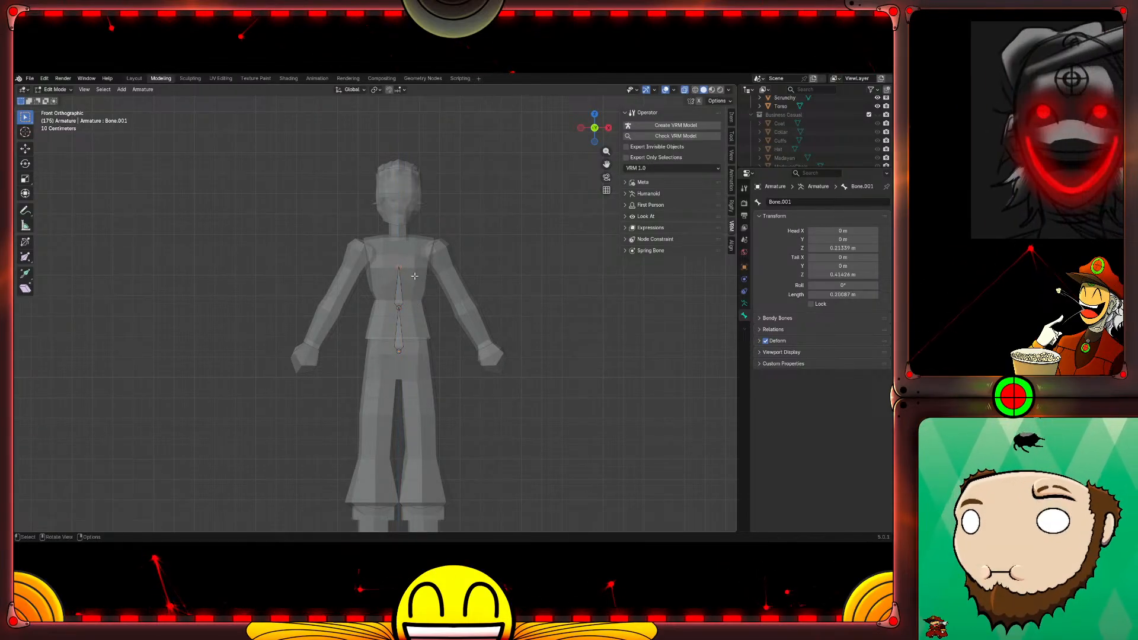
Step: Extrude a third spine bone upward along Z from the chest by about 0.147 m to the base of the neck
{"action": "key", "text": "e"}
{"action": "key", "text": "z"}
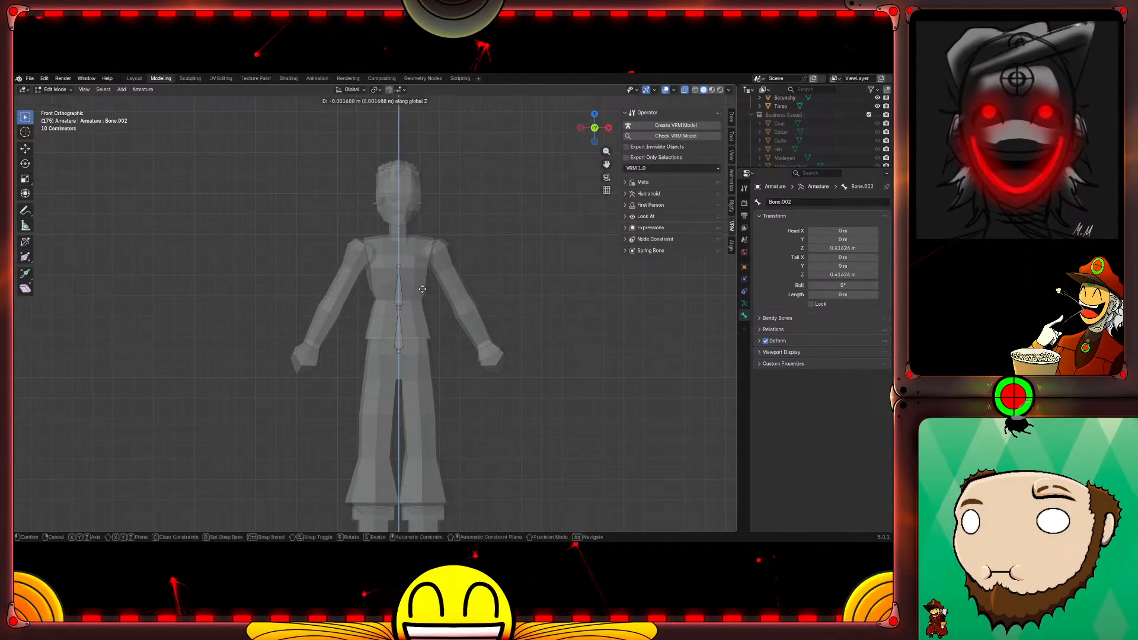
{"action": "left_click", "coordinate": [419, 259]}
Step: Select the whole spine bone chain and move it back along Y by about 0.225 m into the torso
{"action": "middle_click_drag", "start_coordinate": [439, 224], "coordinate": [409, 228]}
{"action": "left_click_drag", "start_coordinate": [305, 197], "coordinate": [390, 385]}
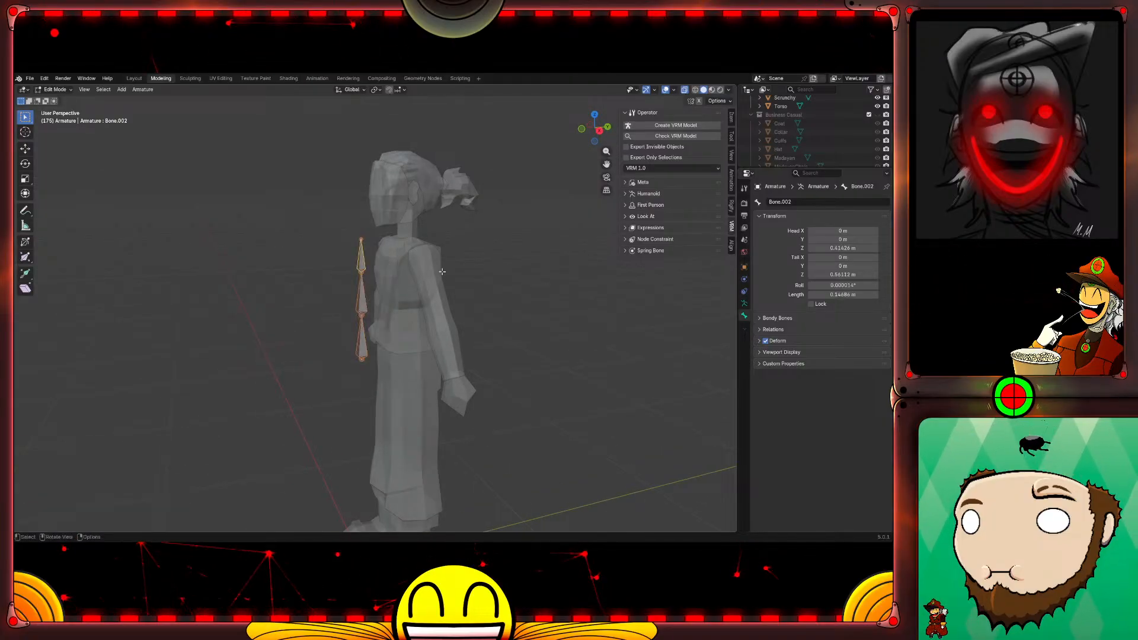
{"action": "key", "text": "g"}
{"action": "key", "text": "y"}
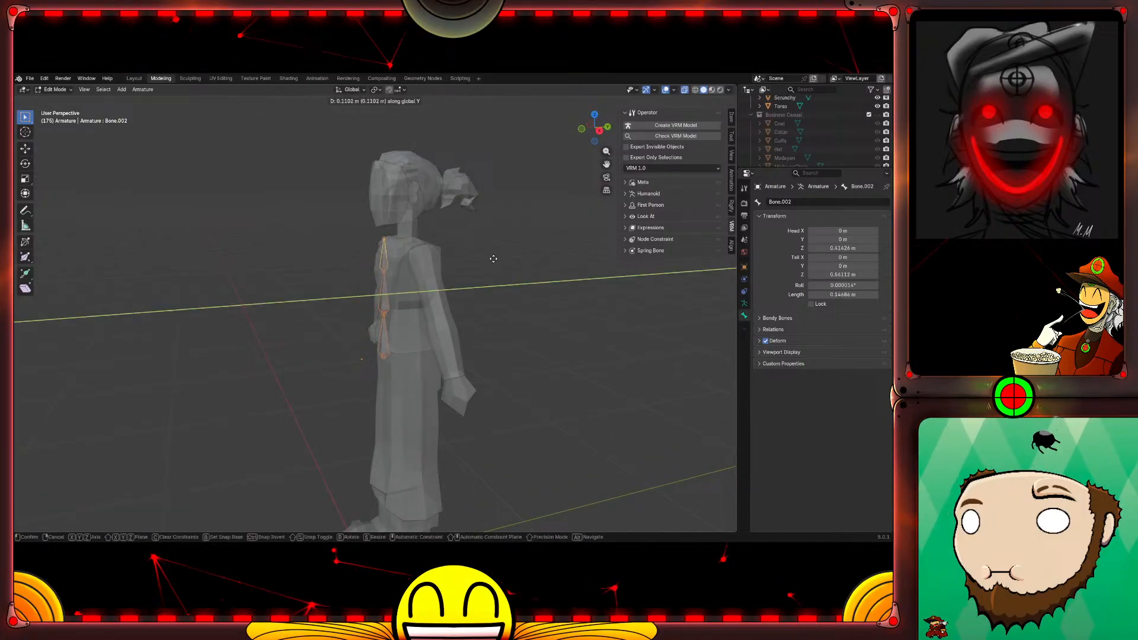
{"action": "left_click", "coordinate": [516, 263]}
{"action": "key", "text": "KP_3"}
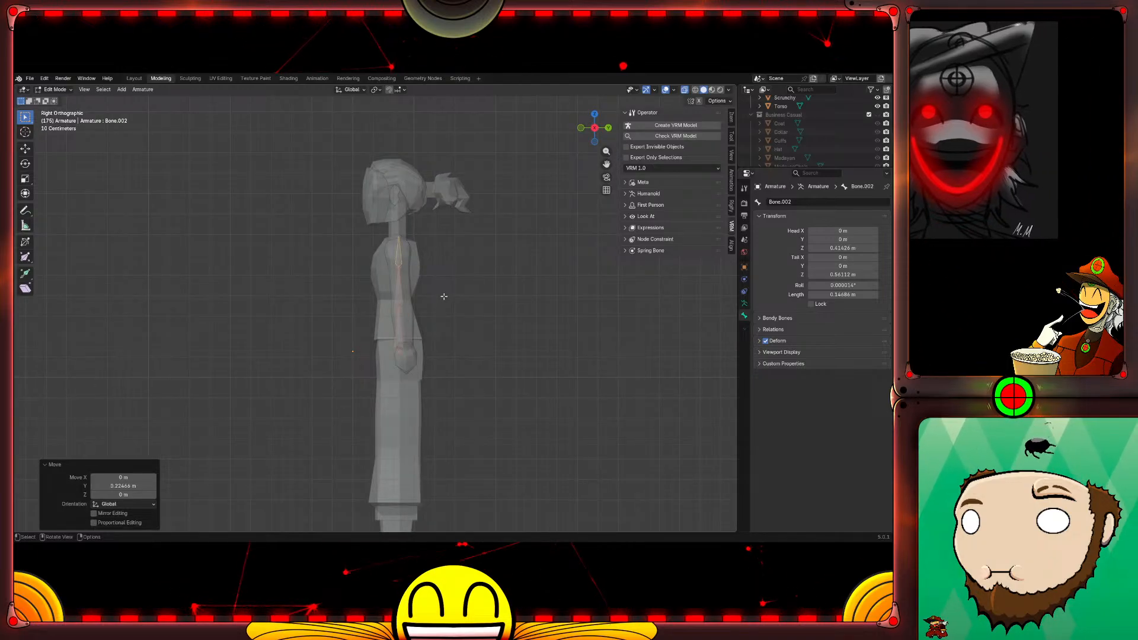
Step: In side view, move the chest joint back along Y by about 0.036 m to curve the spine
{"action": "scroll", "coordinate": [443, 297], "scroll_direction": "up", "scroll_amount": 3}
{"action": "middle_click_drag", "start_coordinate": [443, 296], "coordinate": [485, 241]}
{"action": "scroll", "coordinate": [528, 168], "scroll_direction": "down", "scroll_amount": 1}
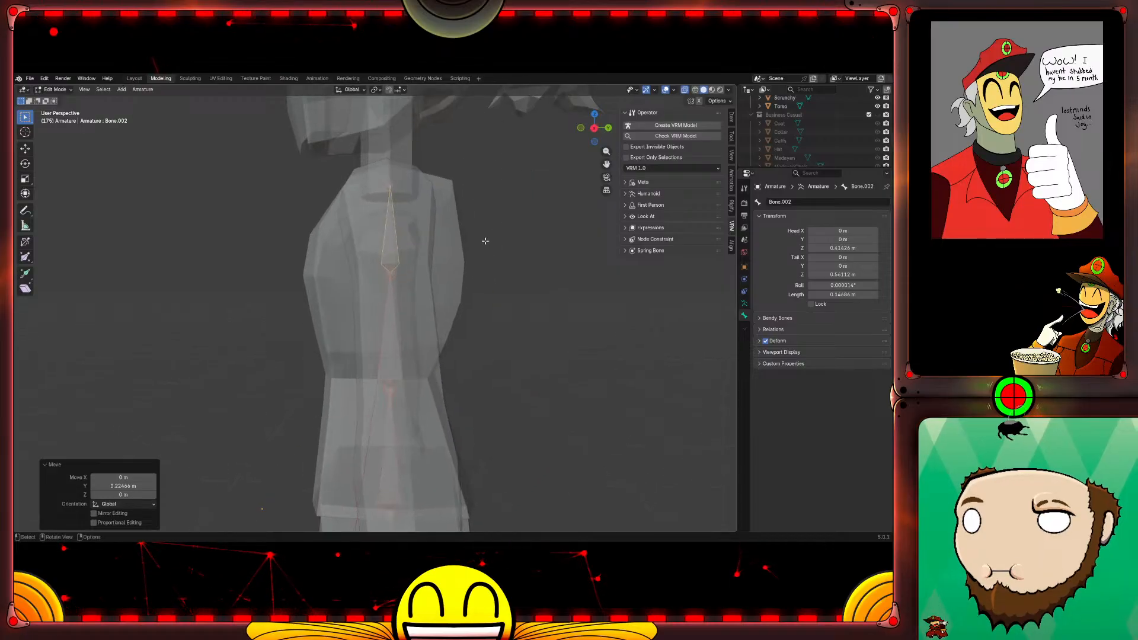
{"action": "key", "text": "KP_3"}
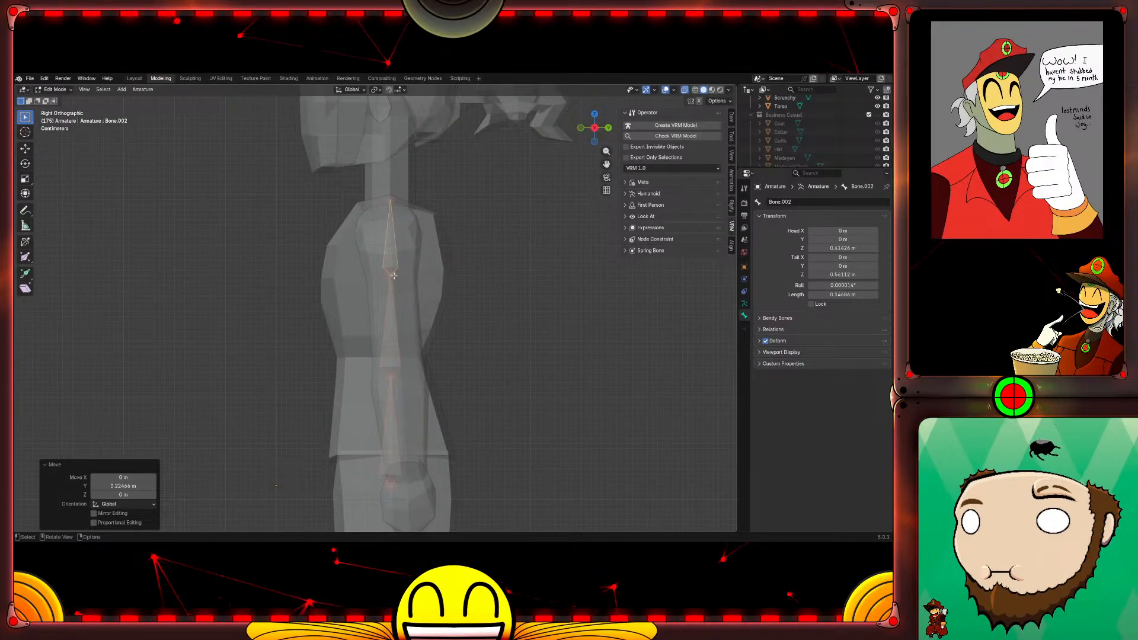
{"action": "left_click", "coordinate": [429, 275]}
{"action": "key", "text": "g"}
{"action": "key", "text": "y"}
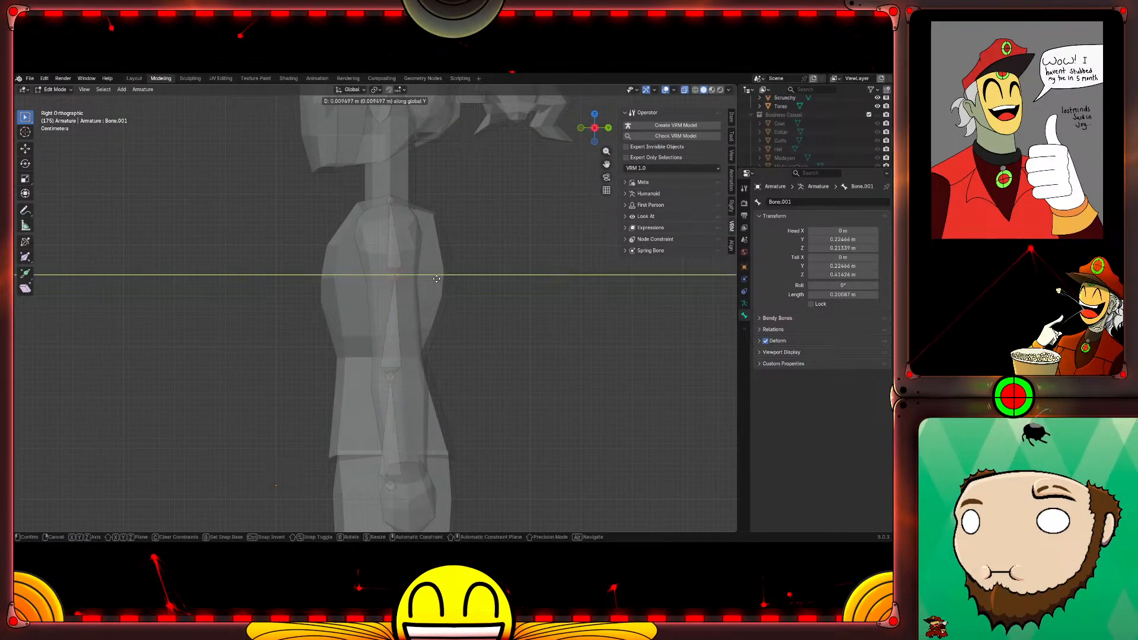
{"action": "left_click", "coordinate": [450, 278]}
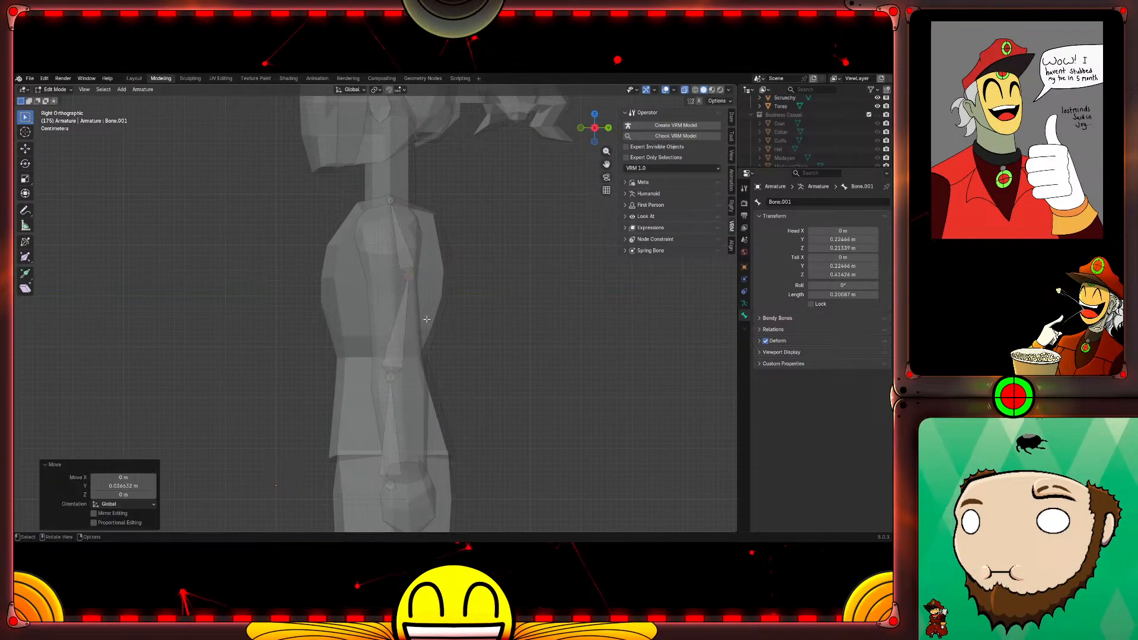
Step: Reposition the waist joint to about Y 0.237 m, Z 0.247 m, and the spine's base to about Y 0.212 m, Z 0.010 m
{"action": "left_click", "coordinate": [392, 375]}
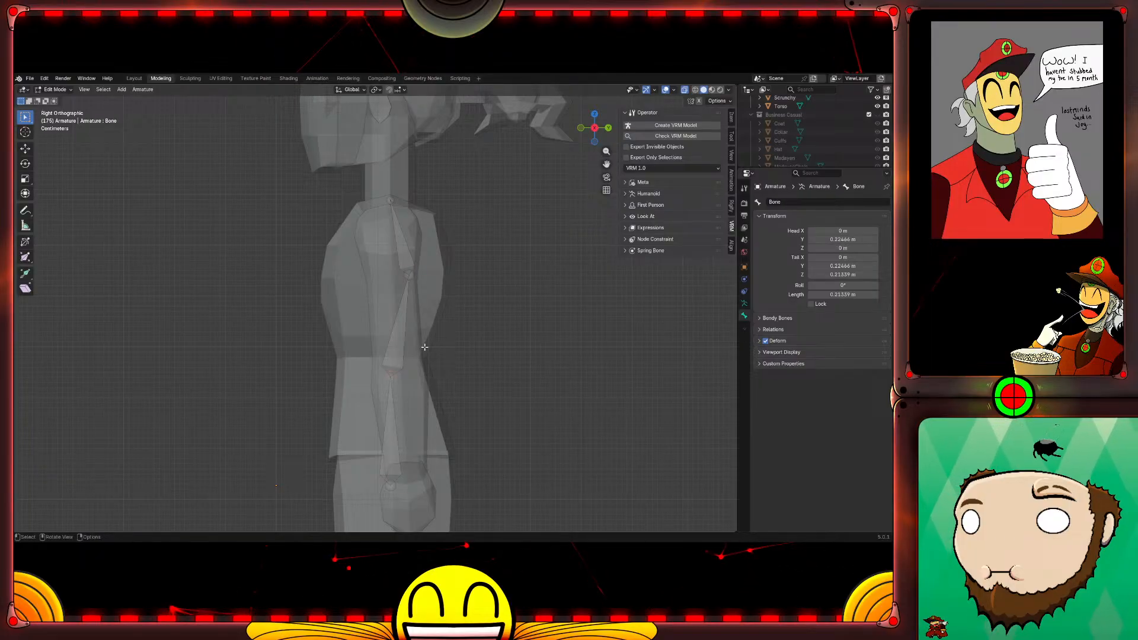
{"action": "key", "text": "g"}
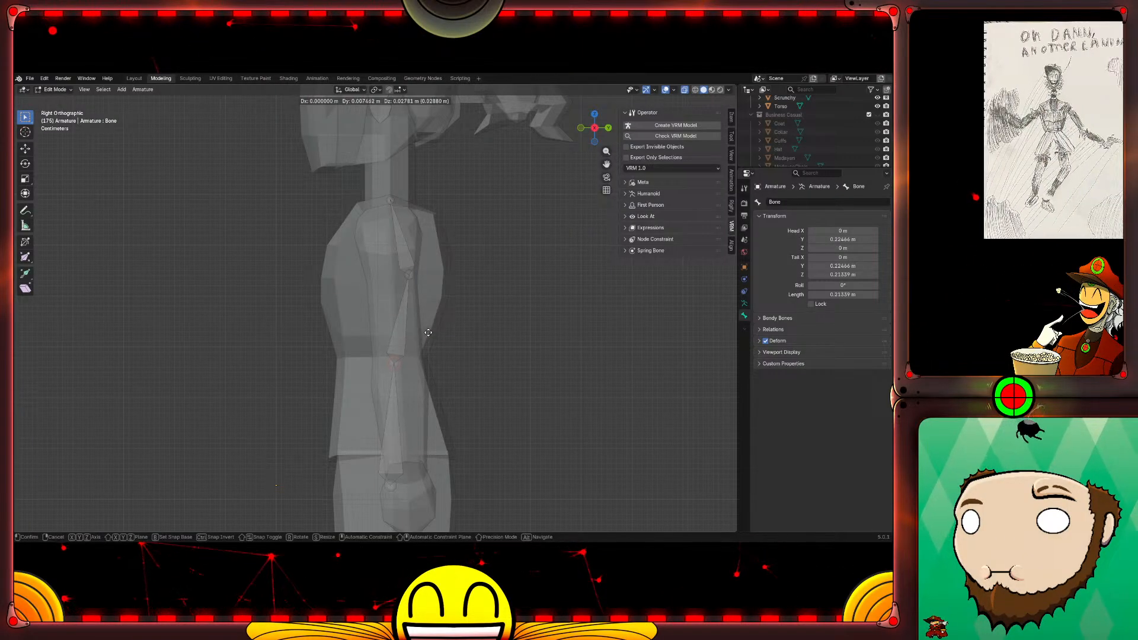
{"action": "left_click", "coordinate": [407, 455]}
{"action": "key", "text": "g"}
{"action": "left_click", "coordinate": [401, 456]}
Step: Extrude a neck bone upward along Z by about 0.115 m from the top of the spine
{"action": "middle_click_drag", "start_coordinate": [401, 455], "coordinate": [461, 305]}
{"action": "left_click", "coordinate": [462, 305]}
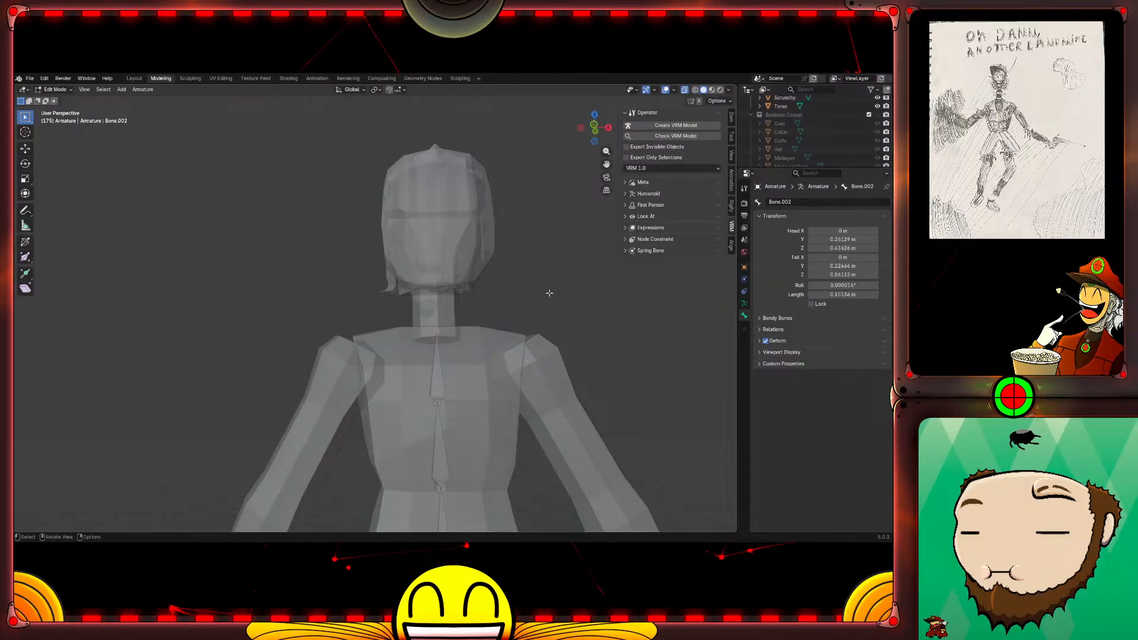
{"action": "key", "text": "KP_1"}
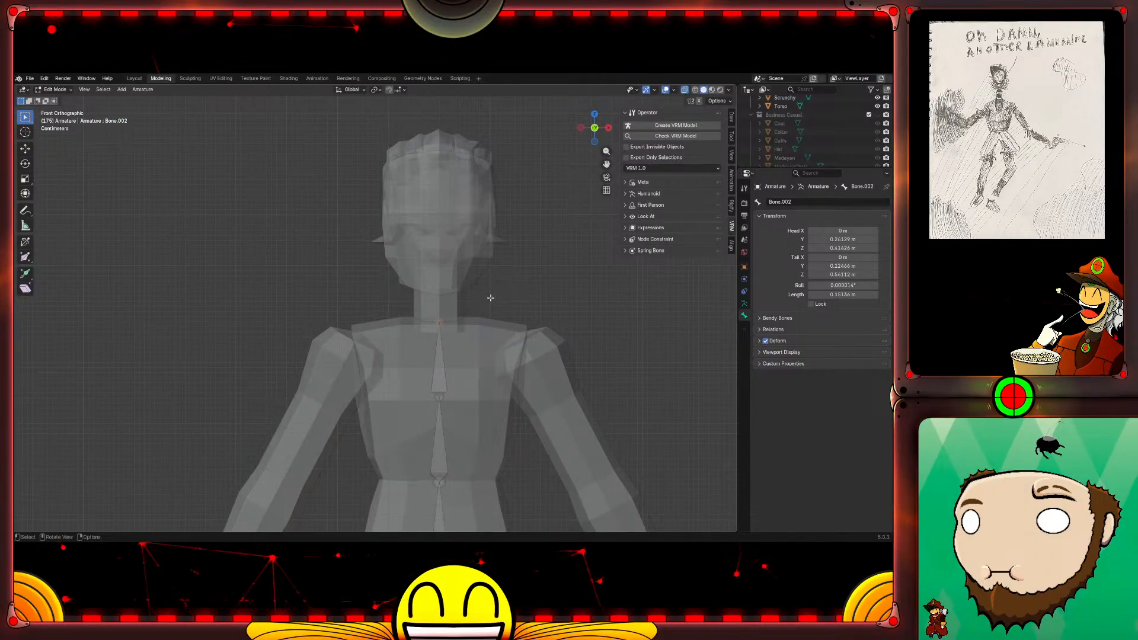
{"action": "key", "text": "e"}
{"action": "key", "text": "z"}
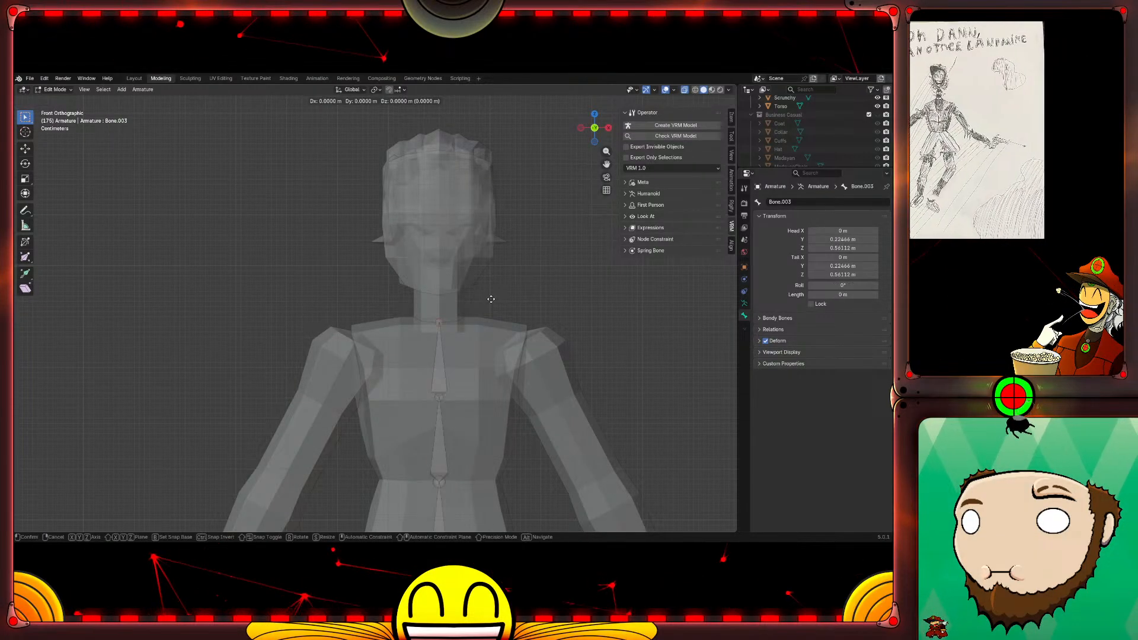
{"action": "left_click", "coordinate": [484, 241]}
Step: Extrude a head bone upward along Z by about 0.25 m from the neck to the top of the head
{"action": "key", "text": "KP_3"}
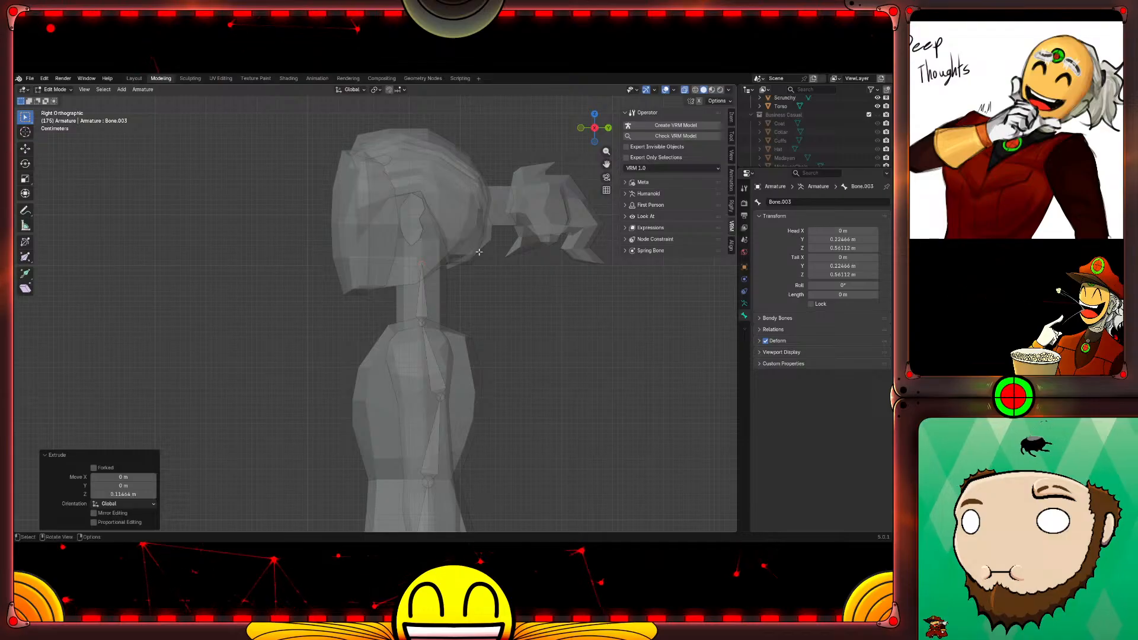
{"action": "key", "text": "e"}
{"action": "key", "text": "z"}
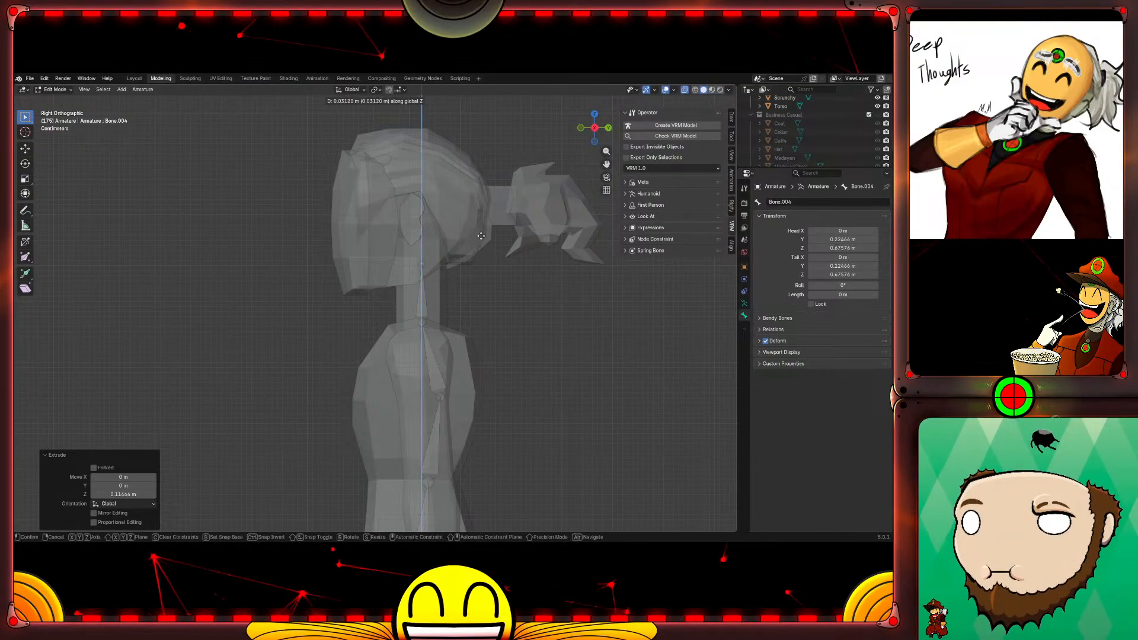
{"action": "left_click", "coordinate": [473, 122]}
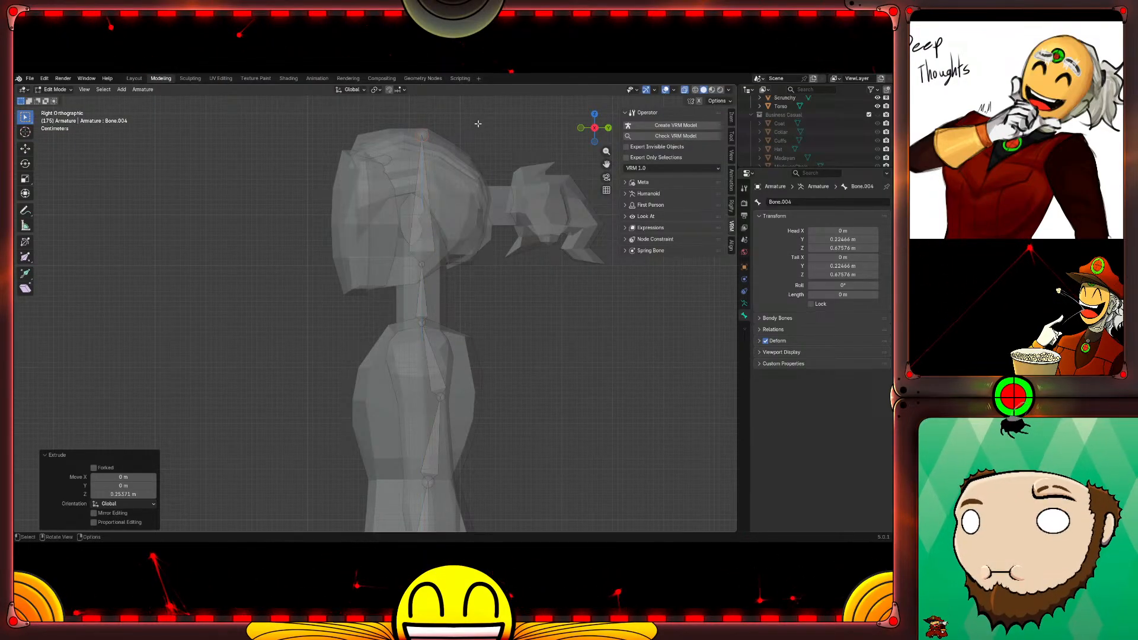
Step: Lower the base of the bottom spine bone along Z by about 0.063 m into the pelvis
{"action": "middle_click_drag", "start_coordinate": [504, 287], "coordinate": [653, 326]}
{"action": "scroll", "coordinate": [653, 325], "scroll_direction": "down", "scroll_amount": 5}
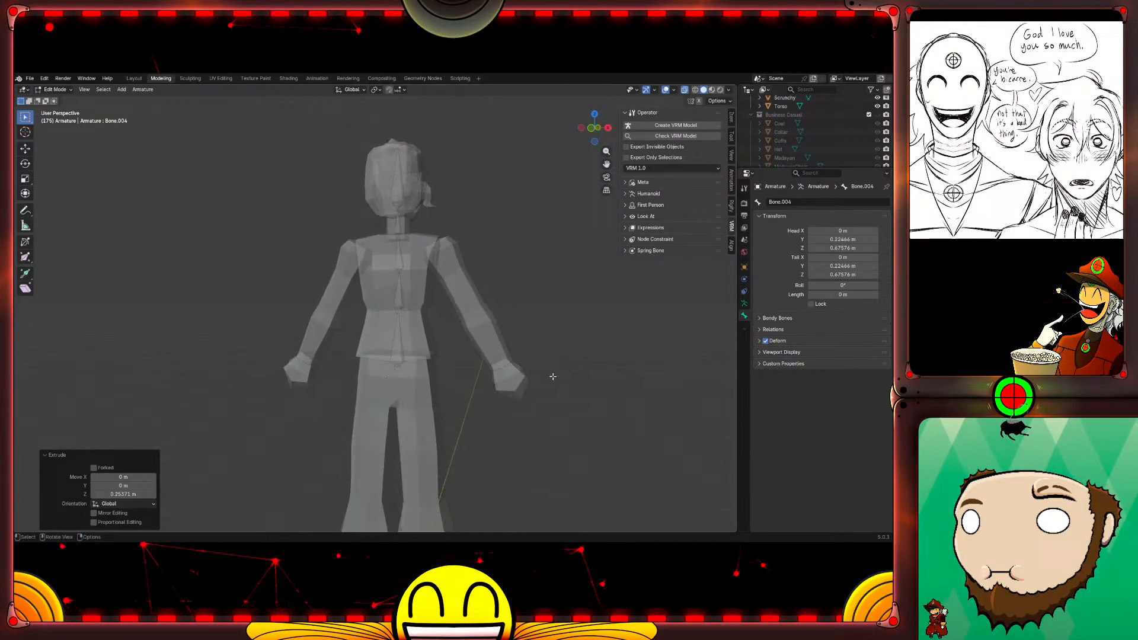
{"action": "middle_click_drag", "start_coordinate": [495, 422], "coordinate": [538, 294], "text": "shift"}
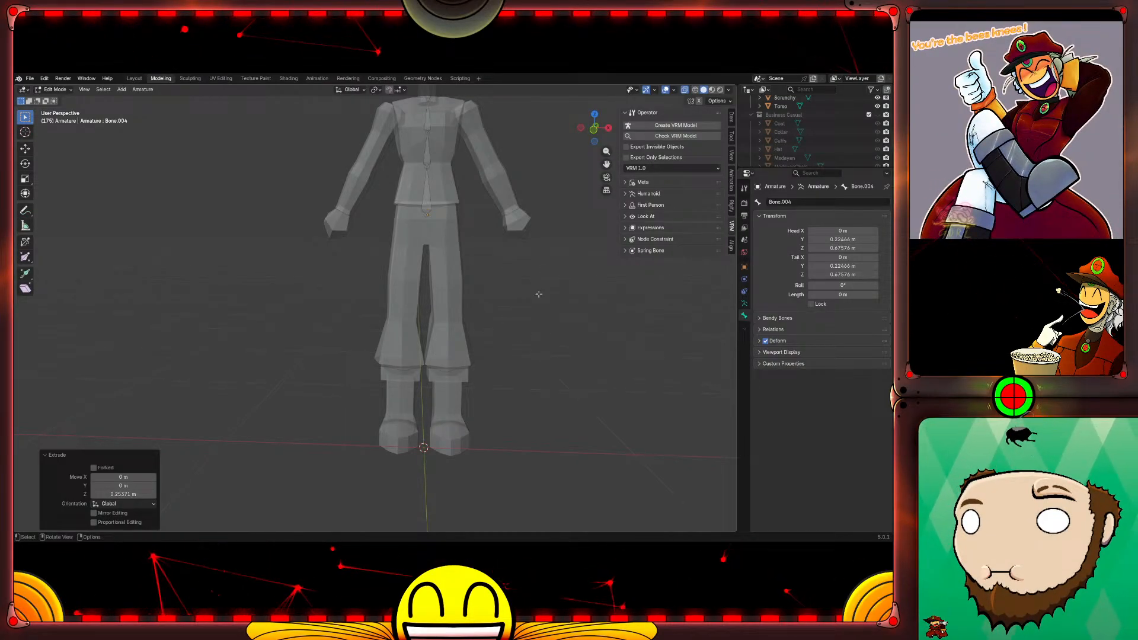
{"action": "left_click", "coordinate": [424, 213]}
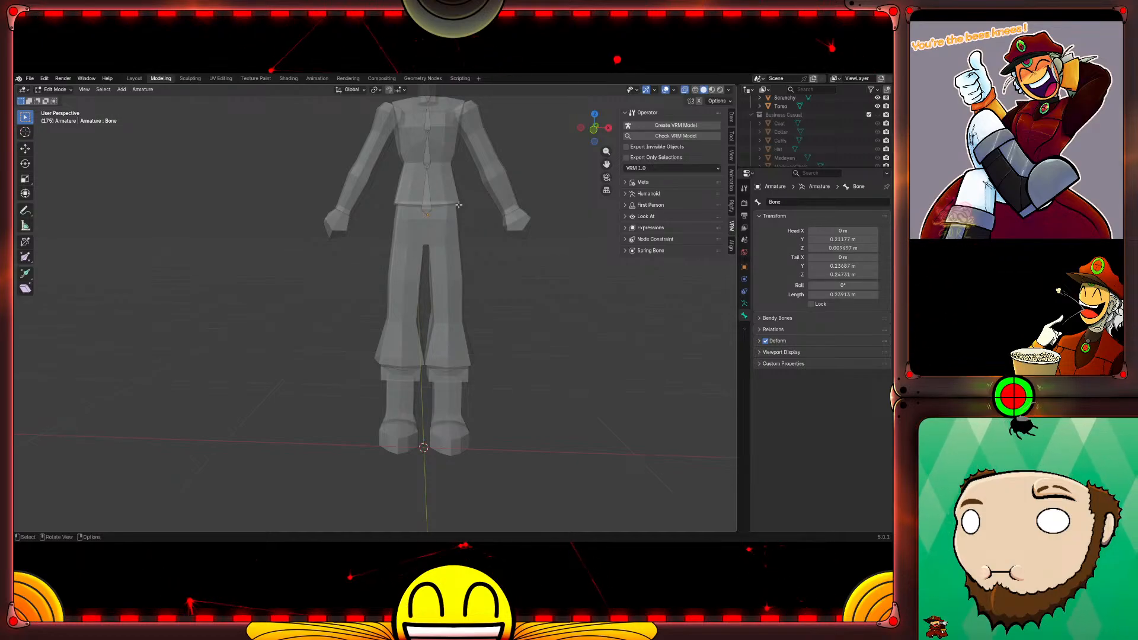
{"action": "key", "text": "g"}
{"action": "key", "text": "z"}
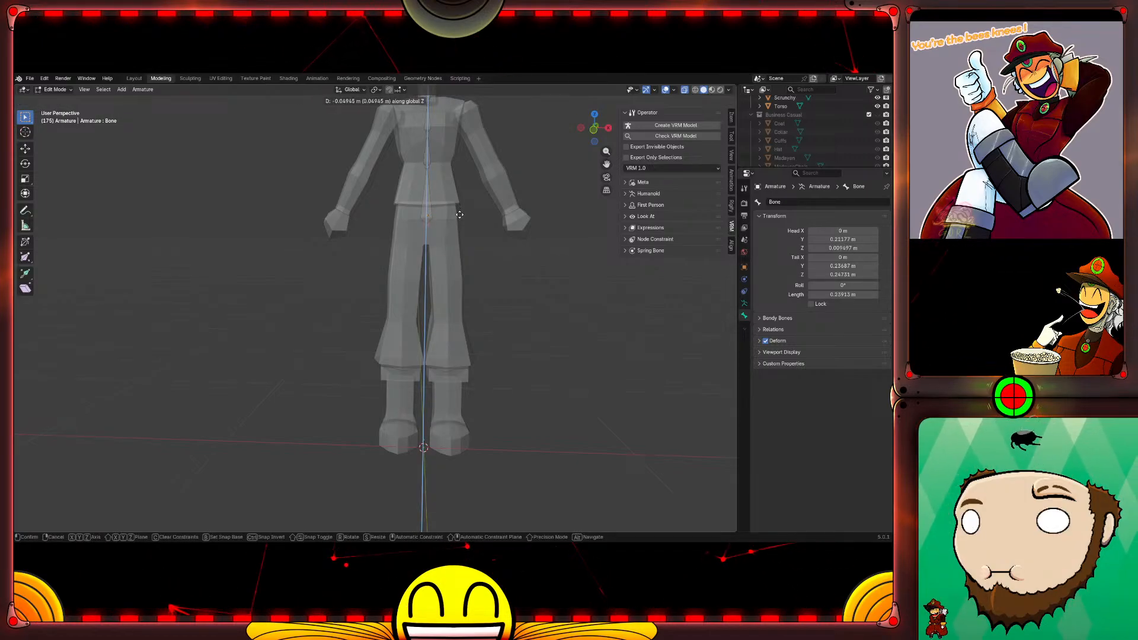
{"action": "left_click", "coordinate": [460, 217]}
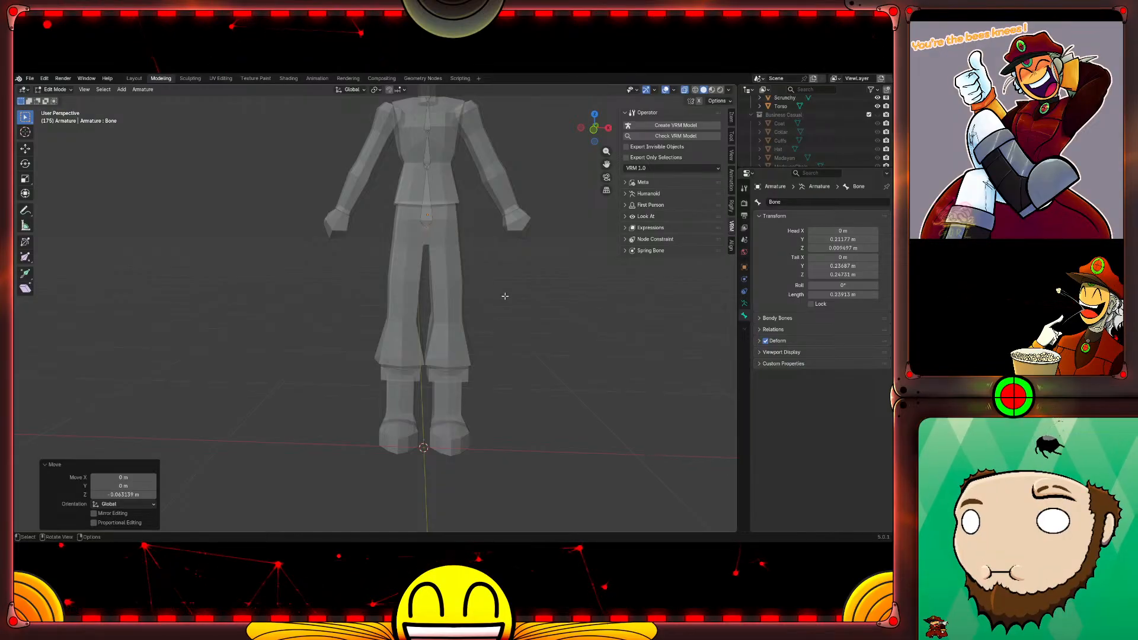
{"action": "left_click", "coordinate": [506, 284]}
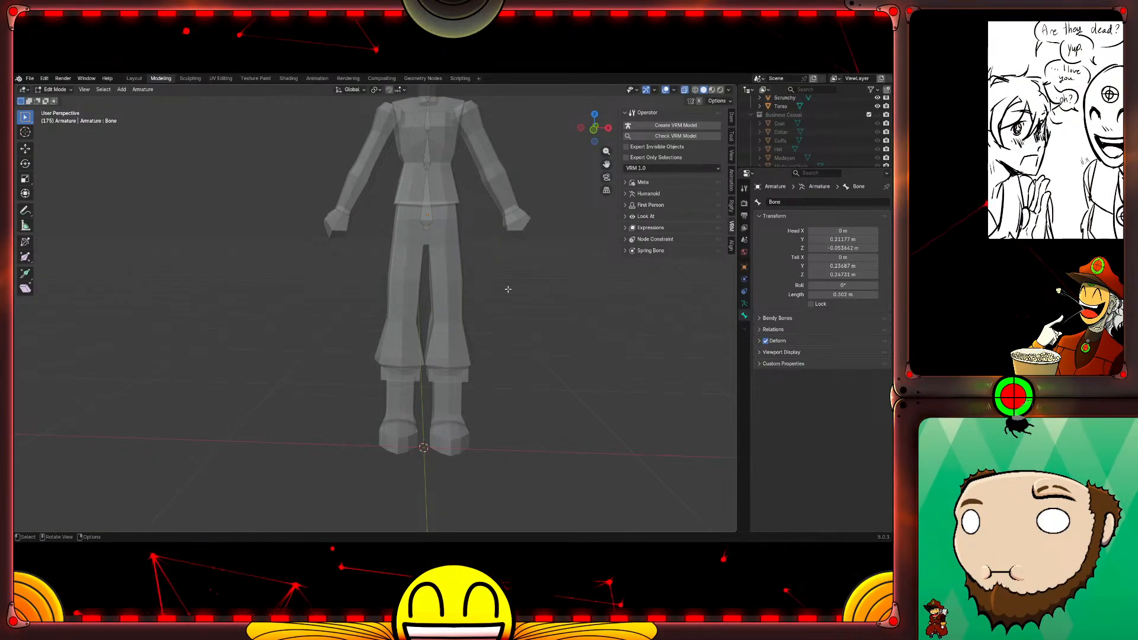
Step: In Object Mode, add a new single-bone armature and scale it uniformly to about 0.281
{"action": "key", "text": "Tab"}
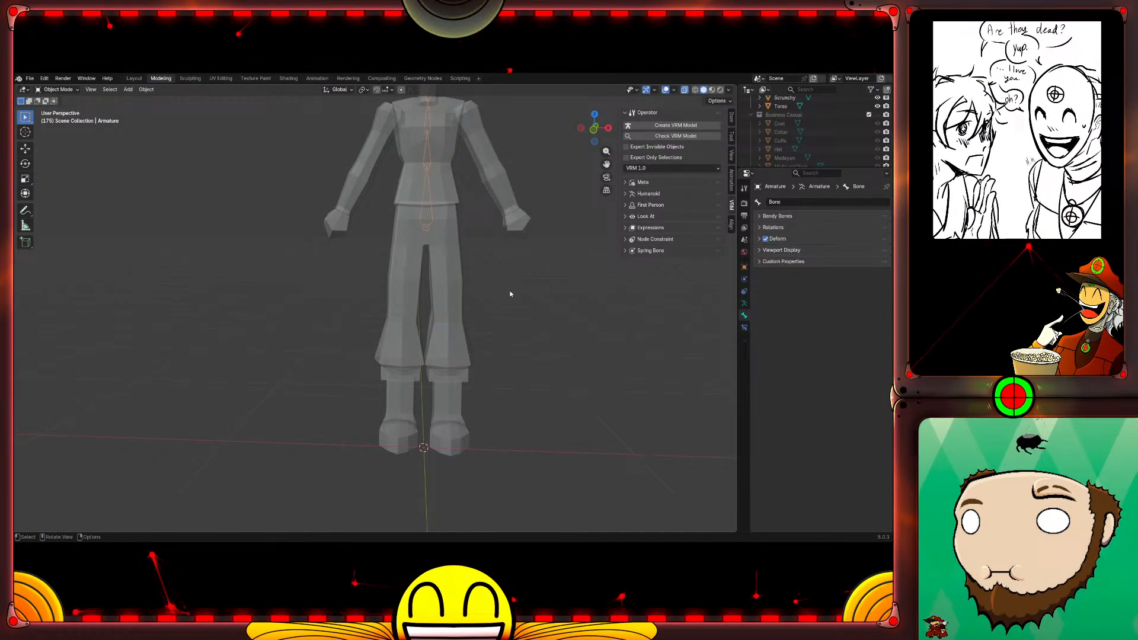
{"action": "key", "text": "shift+a"}
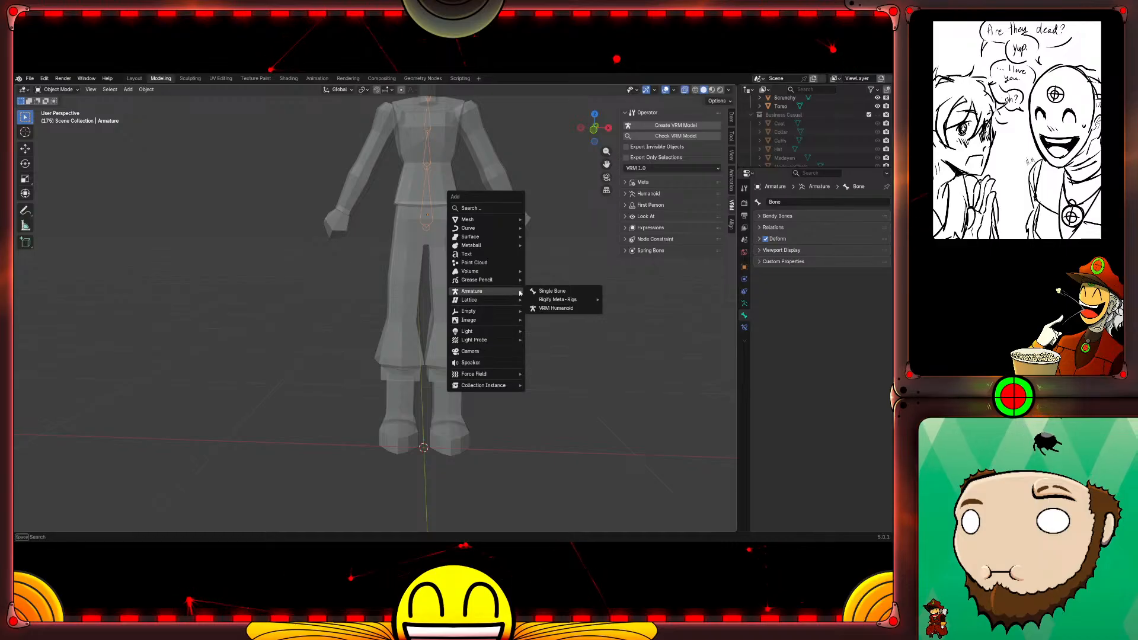
{"action": "left_click", "coordinate": [545, 291]}
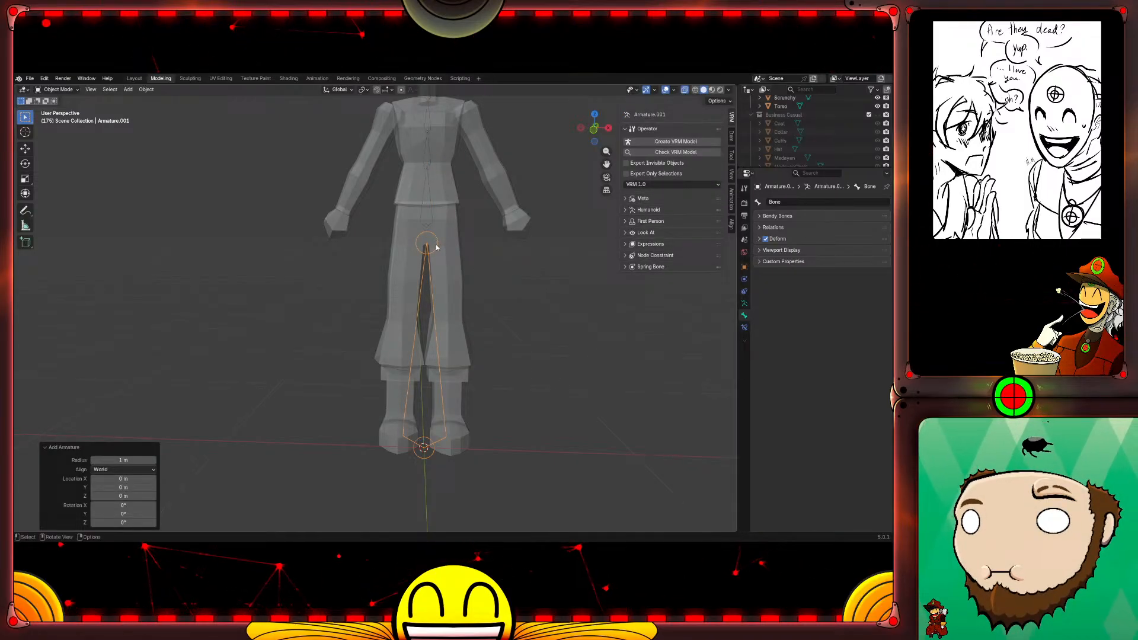
{"action": "key", "text": "s"}
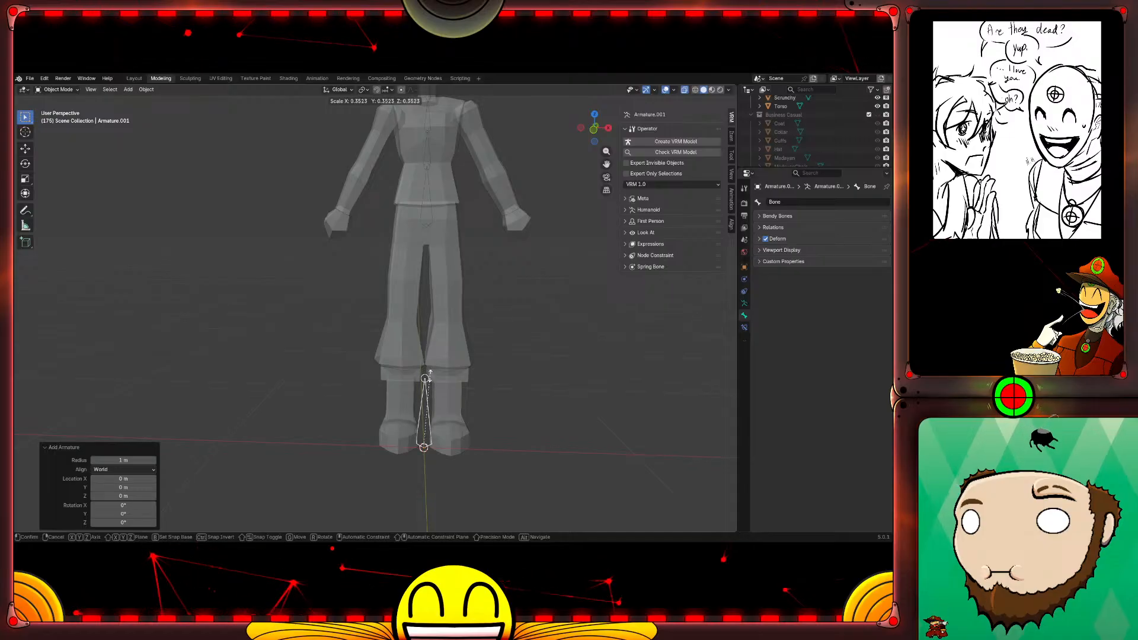
{"action": "left_click", "coordinate": [426, 392]}
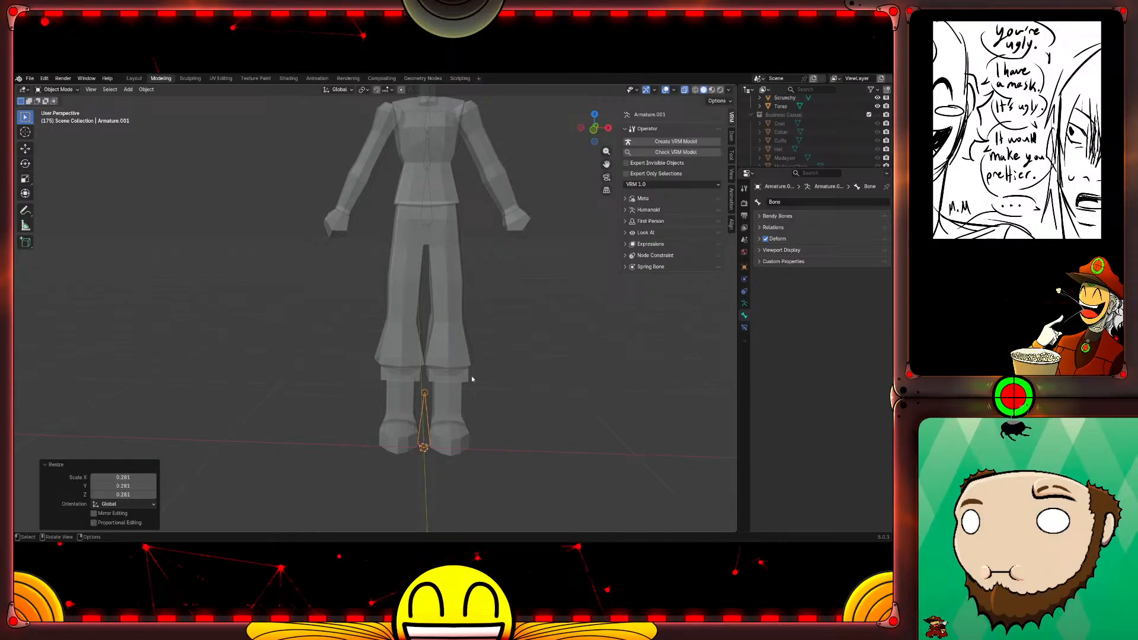
Step: Rotate the new bone 180° about Y and move it up about 1.09 m into the character's left thigh
{"action": "key", "text": "r"}
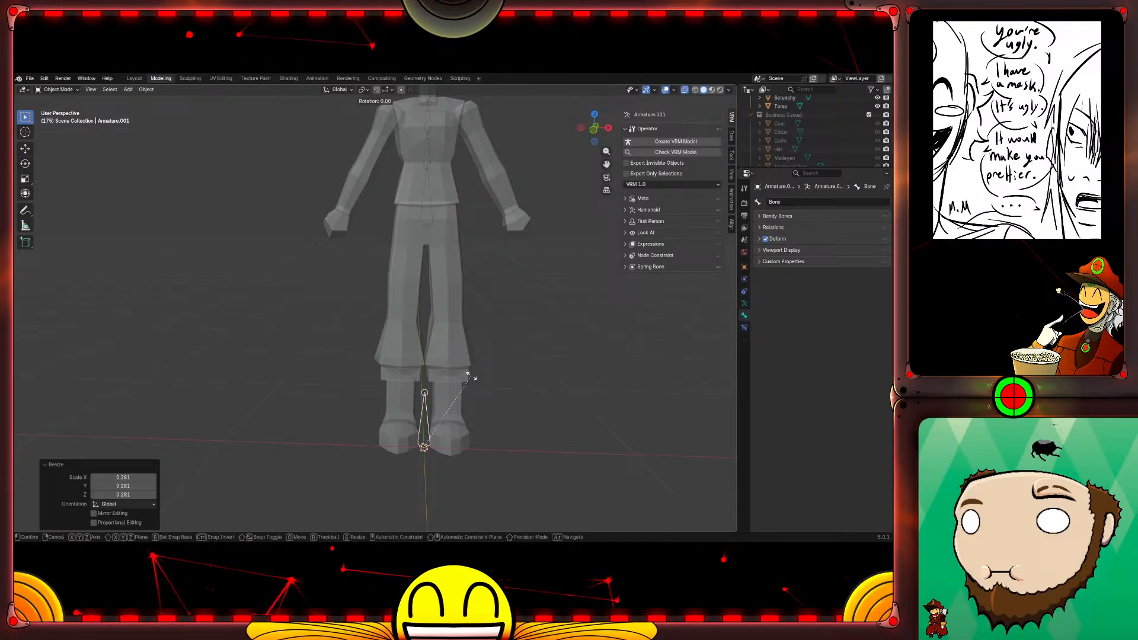
{"action": "type", "text": "y1"}
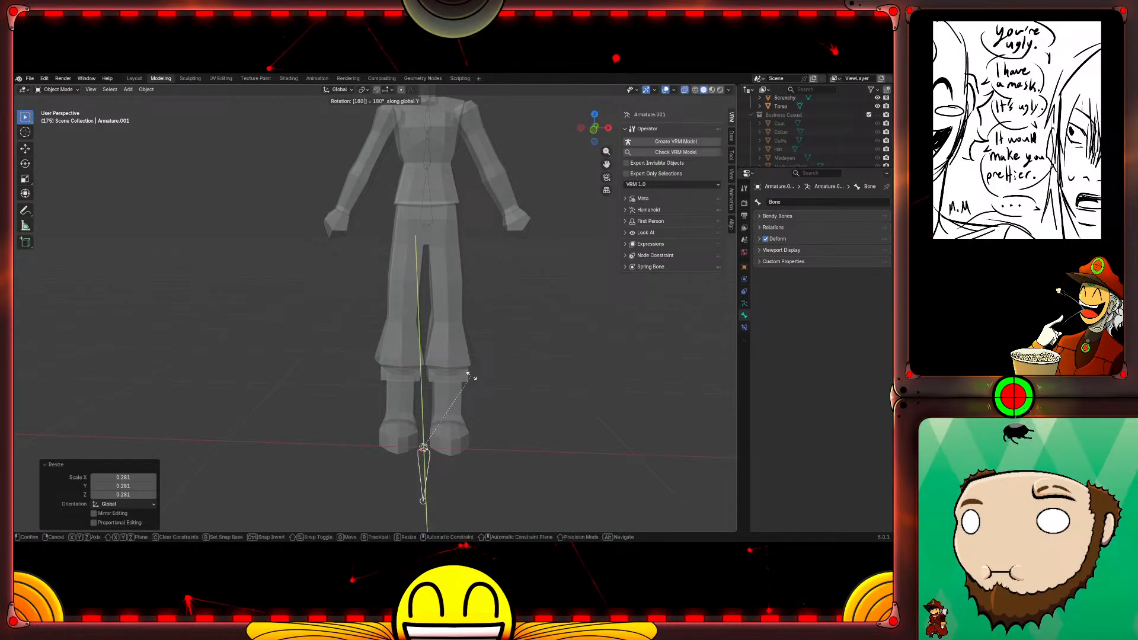
{"action": "key", "text": "Return"}
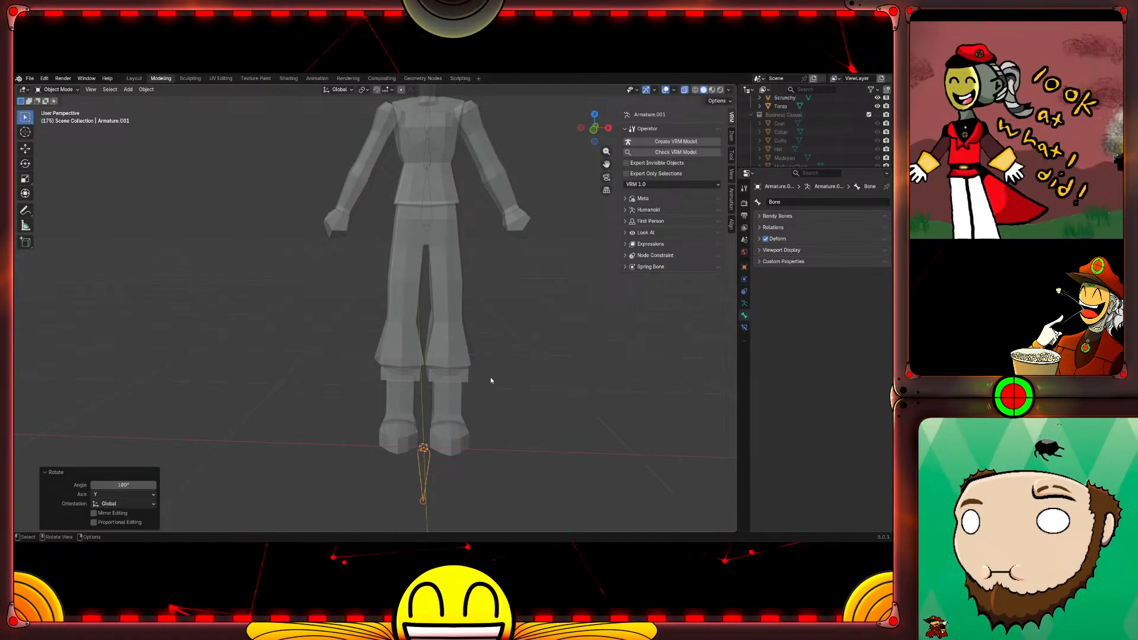
{"action": "key", "text": "g"}
{"action": "left_click", "coordinate": [511, 158]}
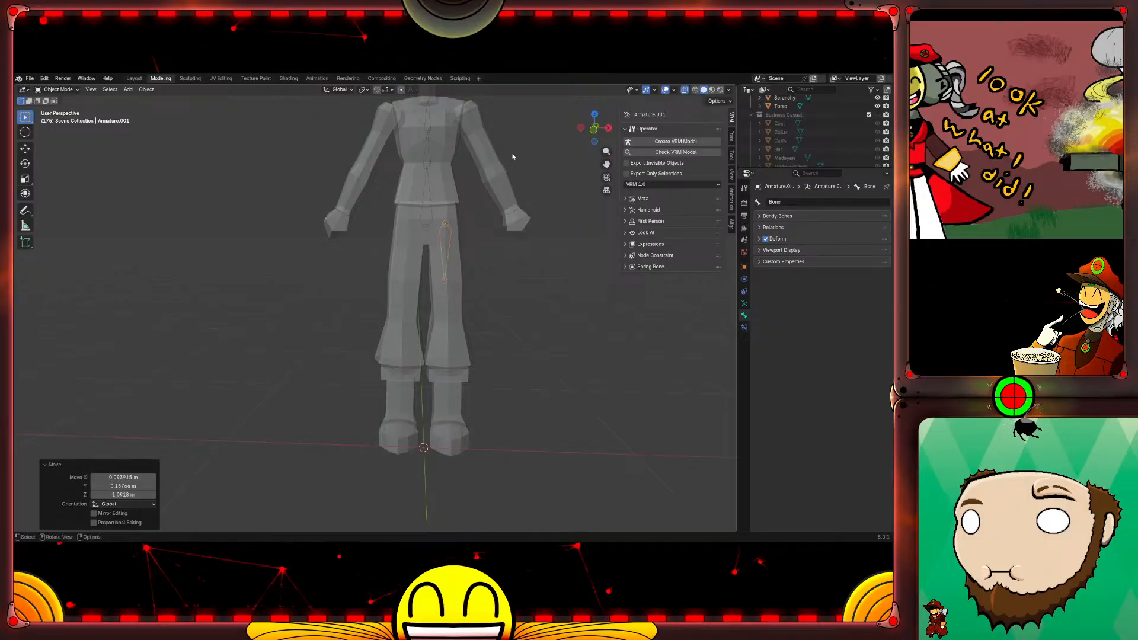
Step: Center the thigh bone in the leg by moving it back about 0.052 m along Y, and lower it about 0.064 m along Z
{"action": "key", "text": "KP_3"}
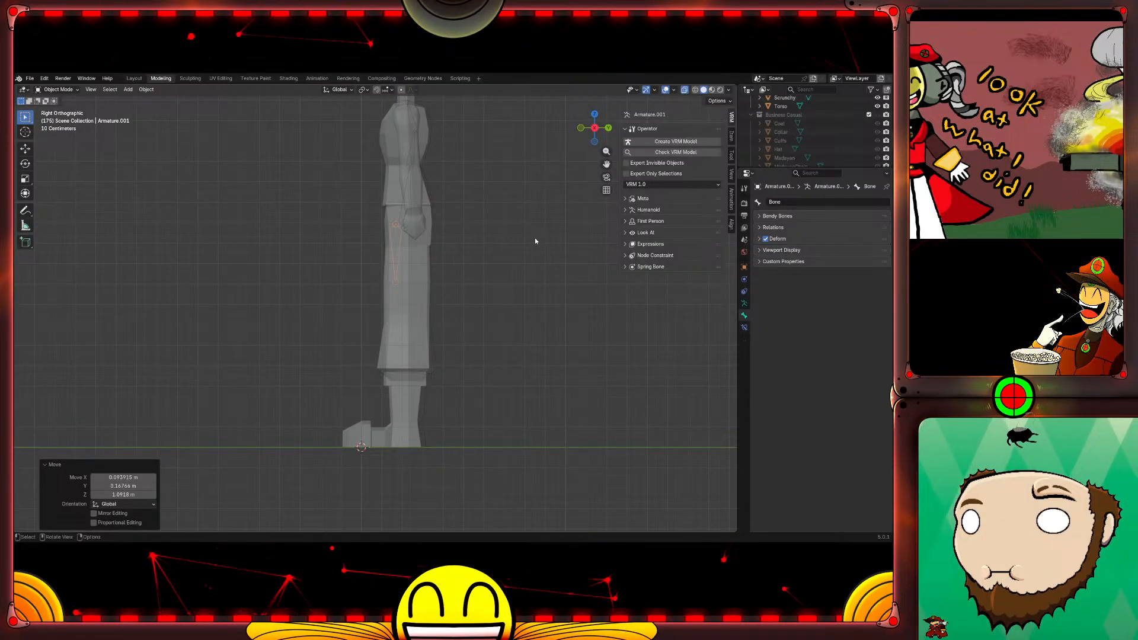
{"action": "key", "text": "g"}
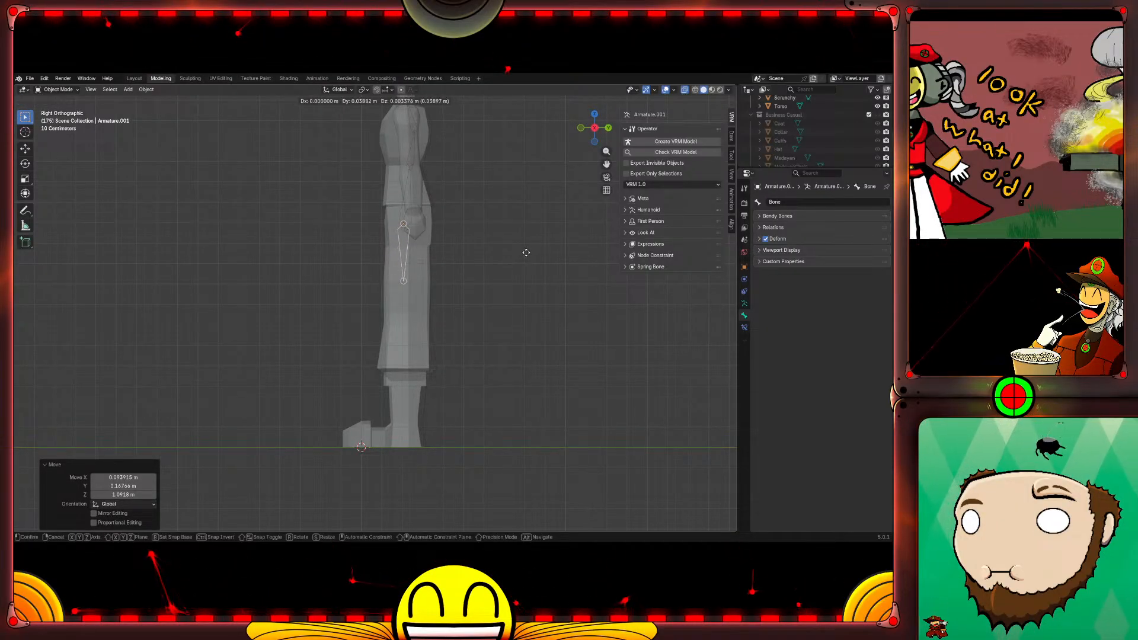
{"action": "left_click", "coordinate": [528, 253]}
{"action": "middle_click_drag", "start_coordinate": [476, 283], "coordinate": [543, 281]}
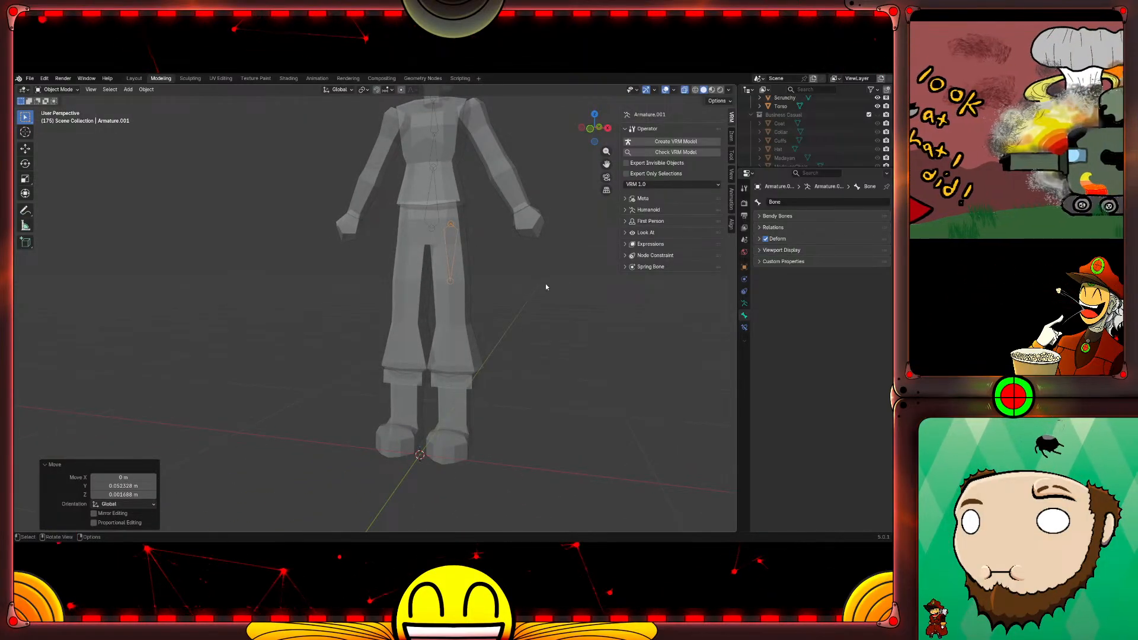
{"action": "key", "text": "g"}
{"action": "key", "text": "z"}
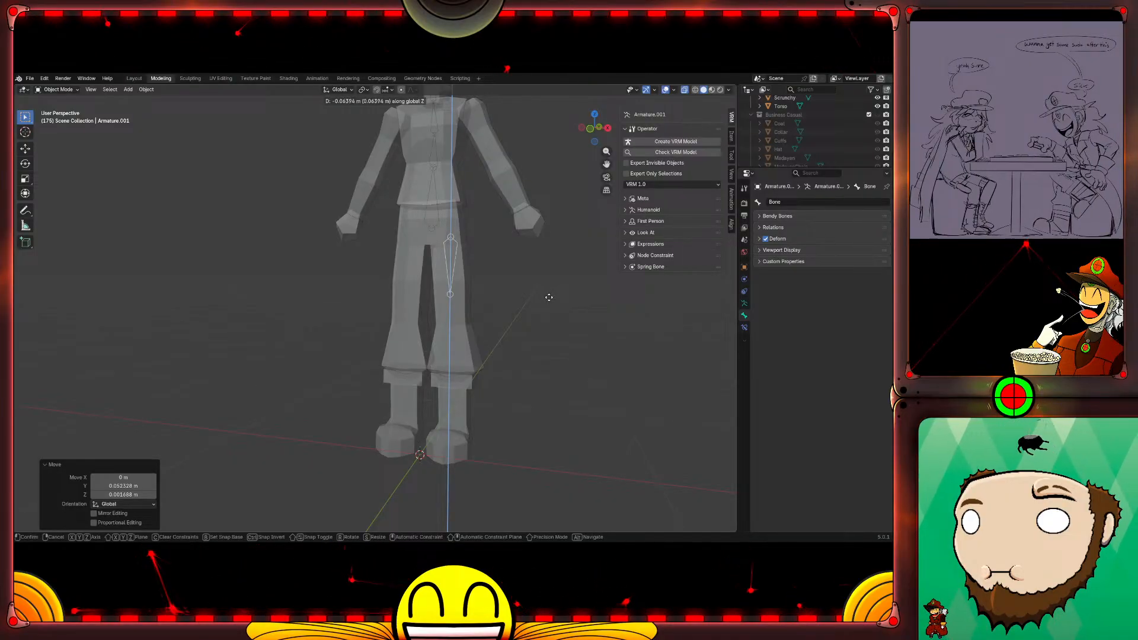
{"action": "left_click", "coordinate": [549, 297]}
Step: Select the single-bone armature inside the character's left thigh instead of the surrounding leg mesh
{"action": "mouse_move", "coordinate": [549, 300]}
{"action": "middle_mouse_down"}
{"action": "mouse_move", "coordinate": [551, 314]}
{"action": "mouse_move", "coordinate": [541, 310]}
{"action": "middle_mouse_up"}
{"action": "left_click", "coordinate": [444, 294]}
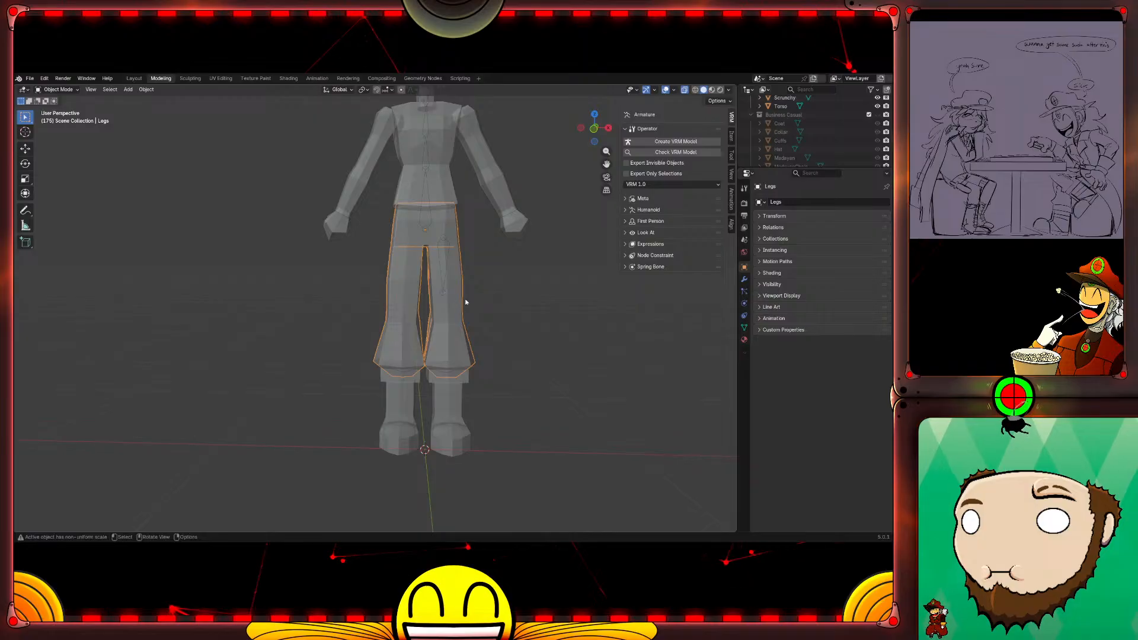
{"action": "left_click", "coordinate": [475, 262]}
{"action": "left_click", "coordinate": [446, 273]}
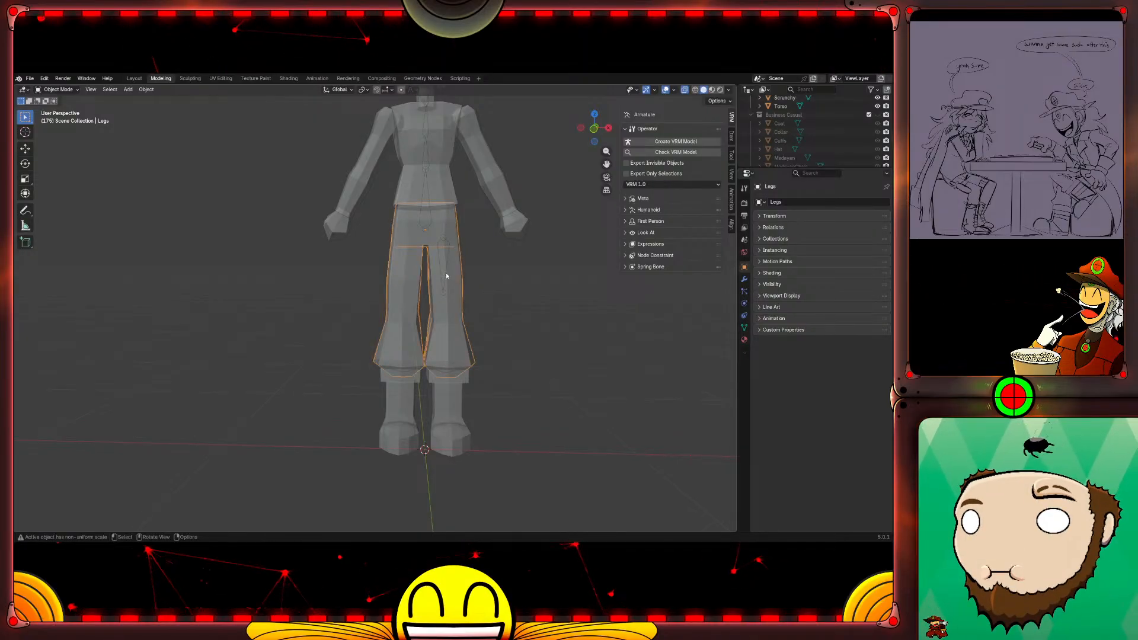
{"action": "left_click", "coordinate": [477, 257]}
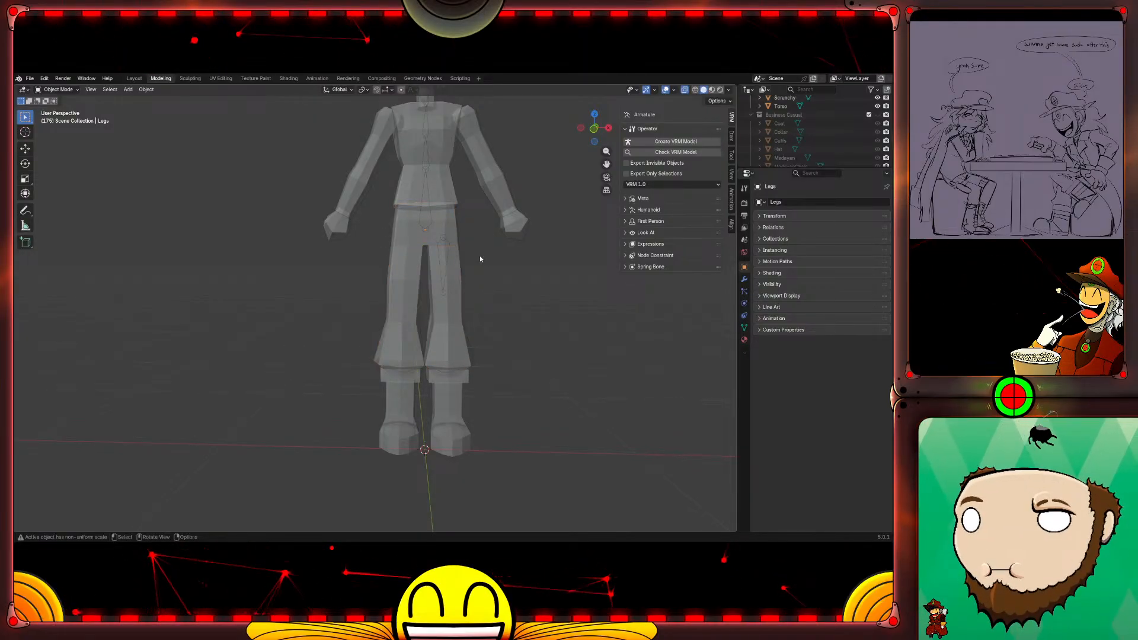
{"action": "scroll", "coordinate": [487, 253], "scroll_direction": "up", "scroll_amount": 3}
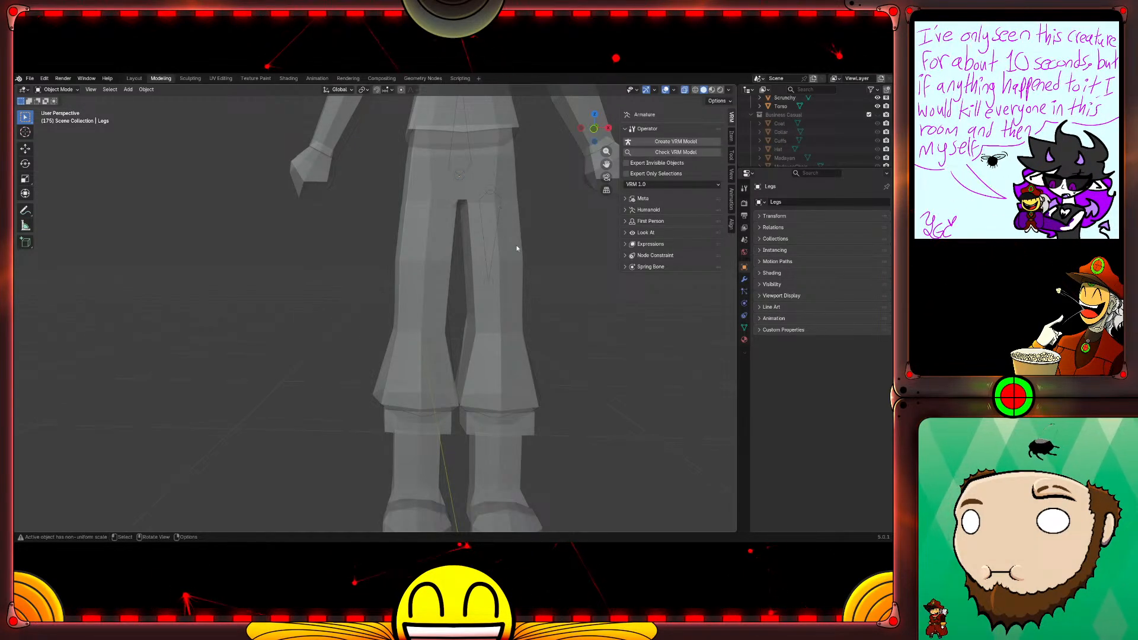
{"action": "left_click", "coordinate": [498, 210]}
{"action": "left_click", "coordinate": [499, 212]}
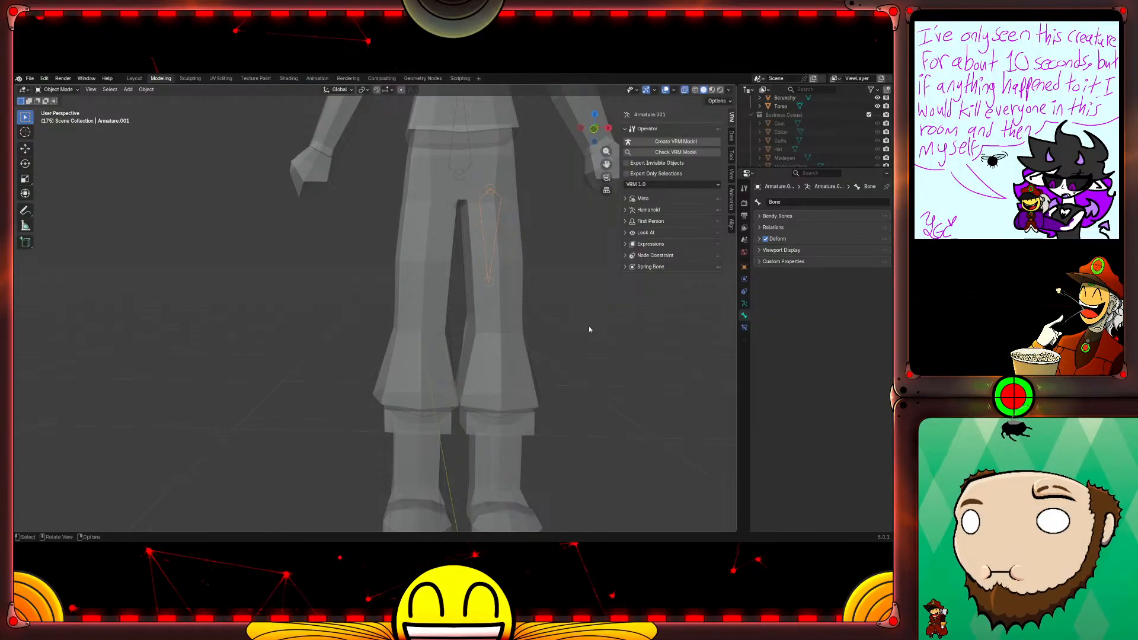
Step: Put the thigh armature in Edit Mode and show the scene as see-through wireframe with X-ray on
{"action": "middle_click_drag", "start_coordinate": [588, 328], "coordinate": [584, 331]}
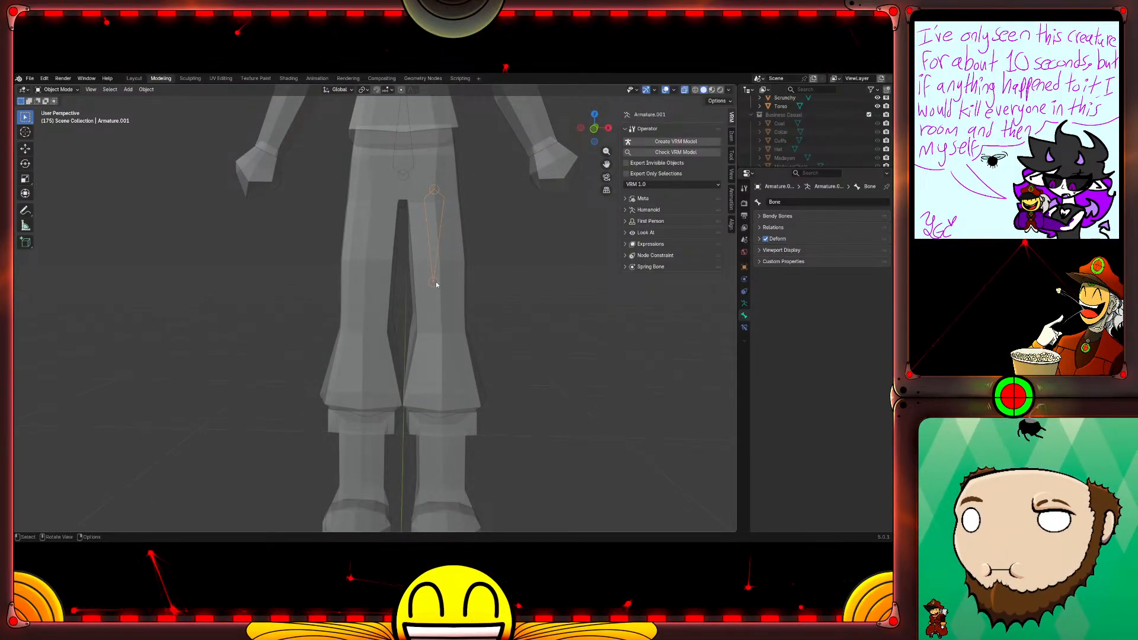
{"action": "key", "text": "Tab"}
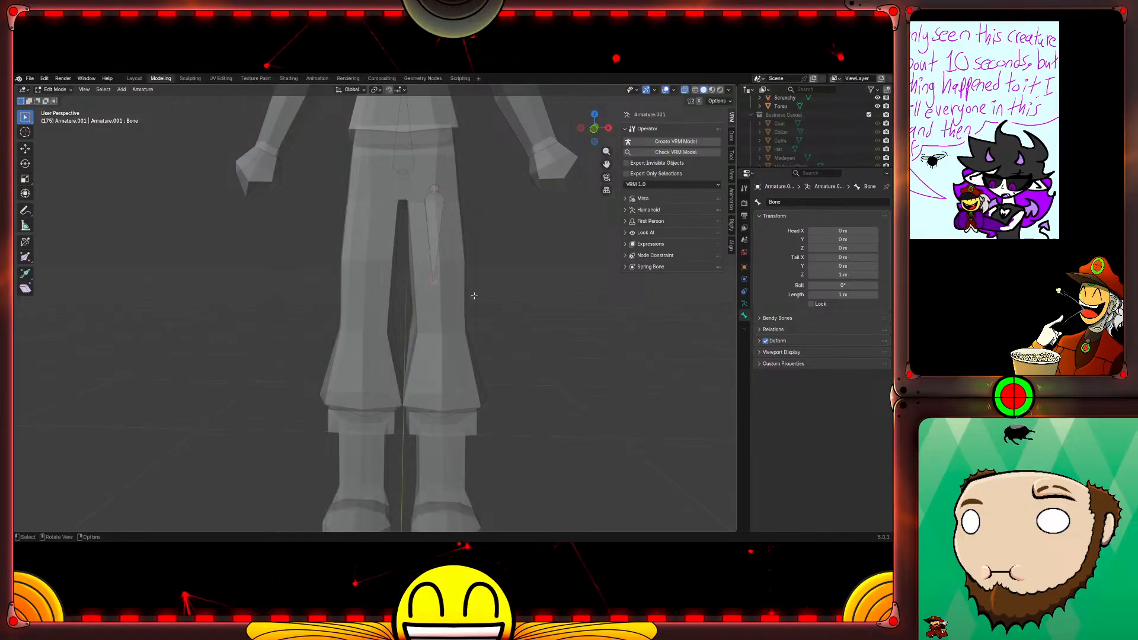
{"action": "key", "text": "shift+z"}
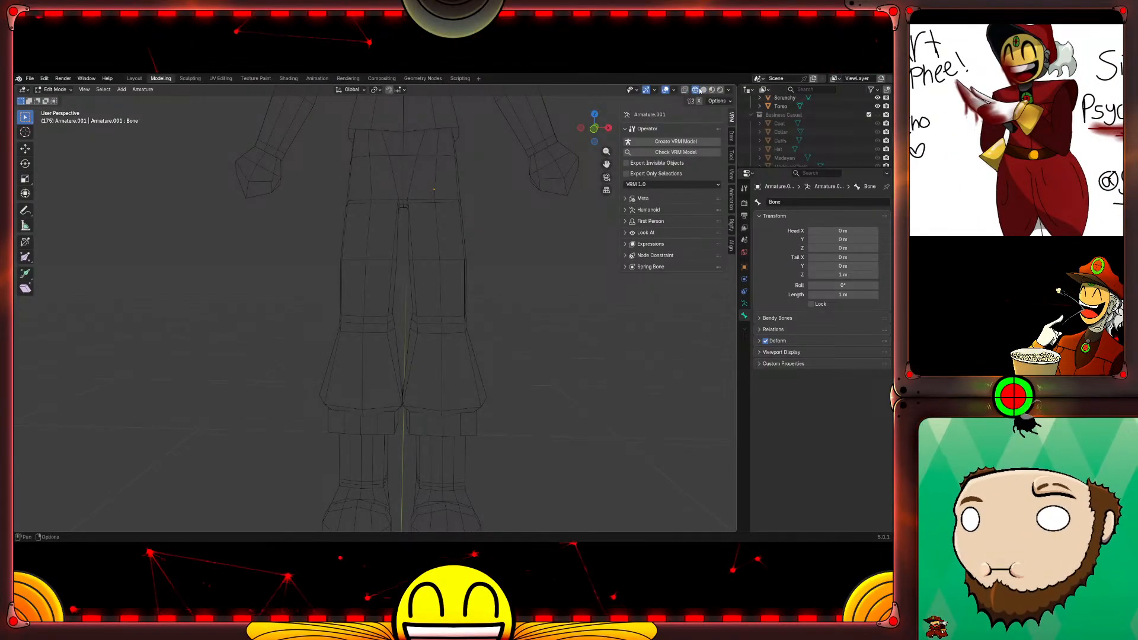
{"action": "left_click", "coordinate": [685, 90]}
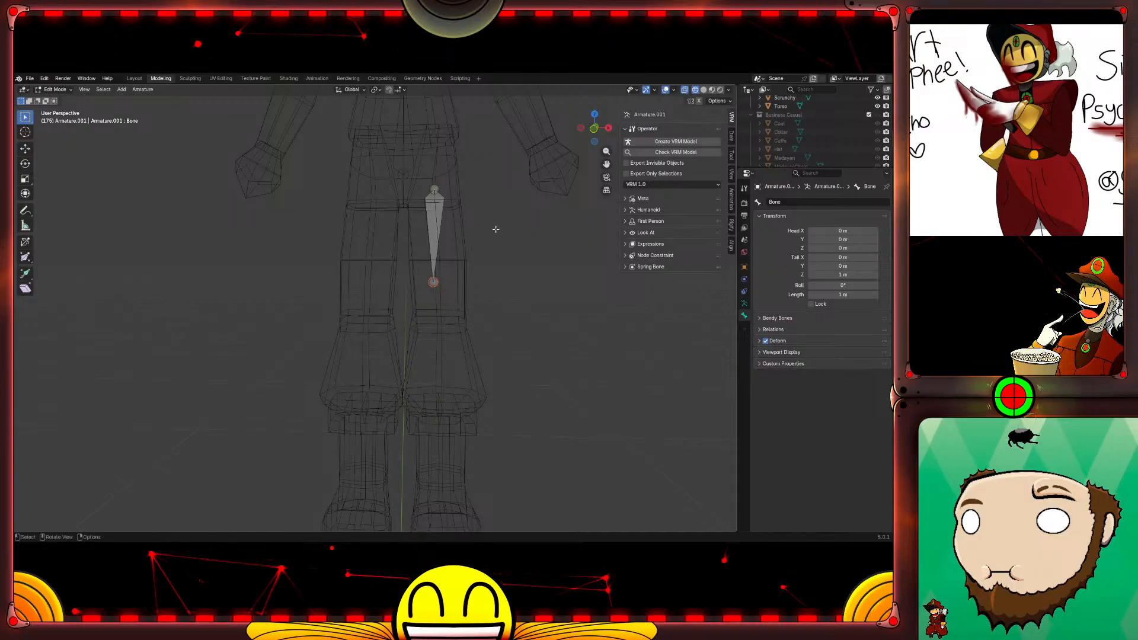
Step: In front view, move the thigh bone's lower end about 0.11 m down and 0.019 m outward to the knee
{"action": "key", "text": "KP_1"}
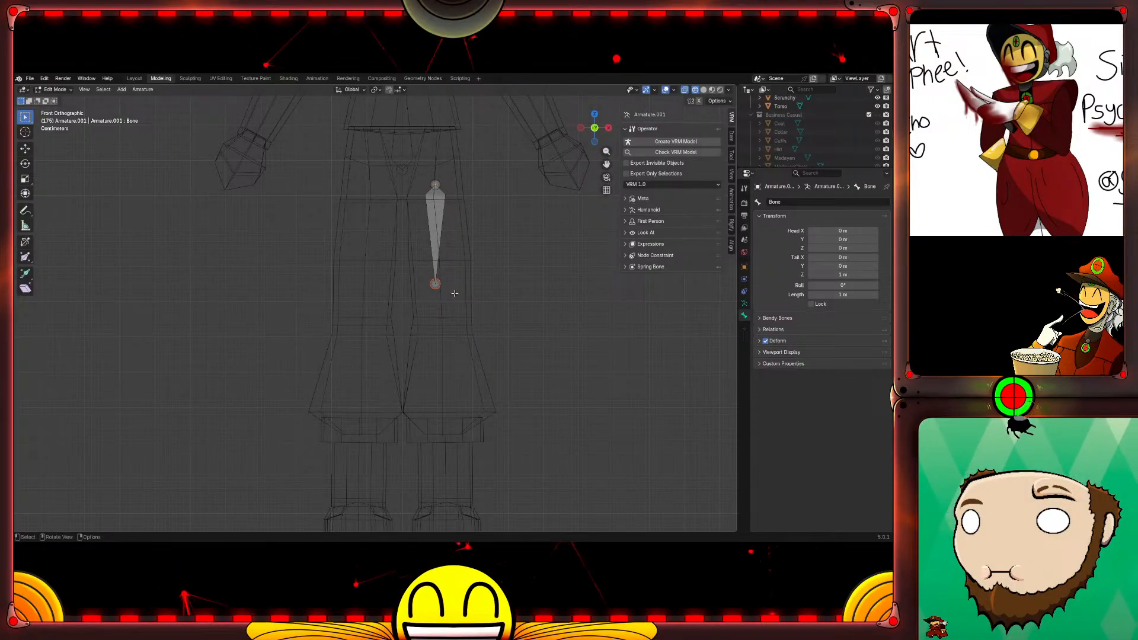
{"action": "key", "text": "g"}
{"action": "left_click", "coordinate": [461, 333]}
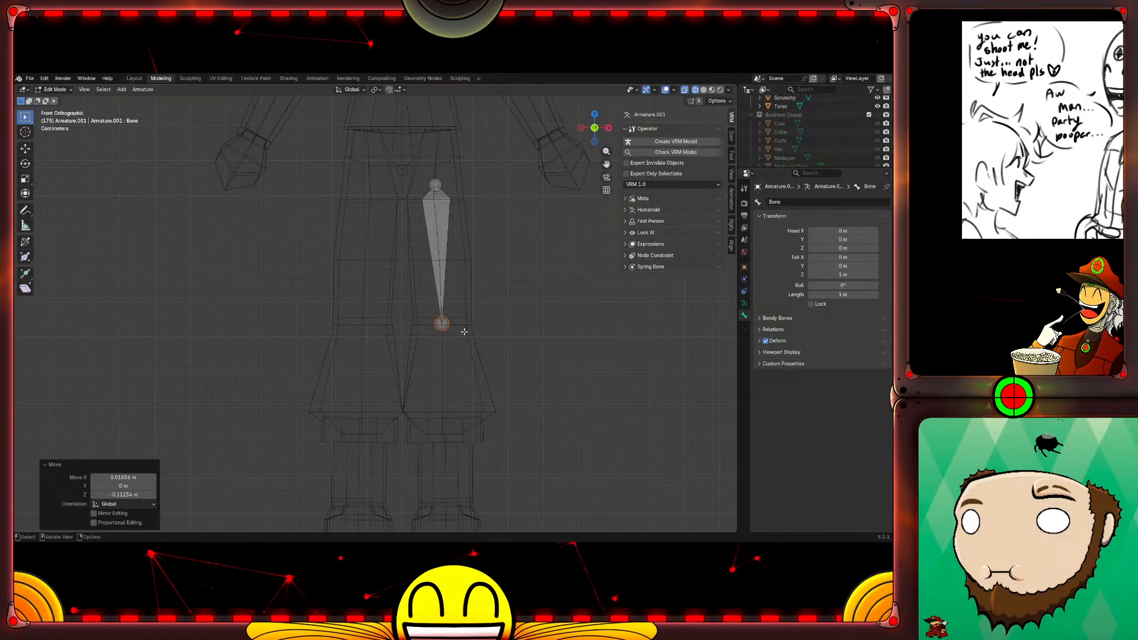
Step: Extrude a shin bone from the knee joint down to the ankle, about 0.48 m down and 0.016 m outward
{"action": "key", "text": "e"}
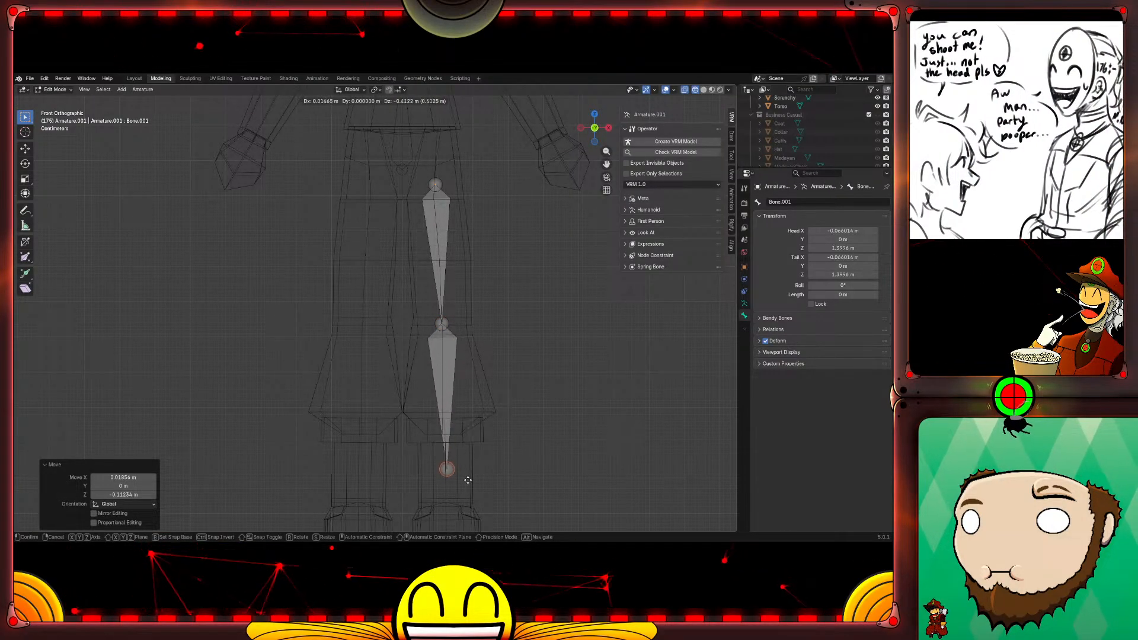
{"action": "left_click", "coordinate": [468, 504]}
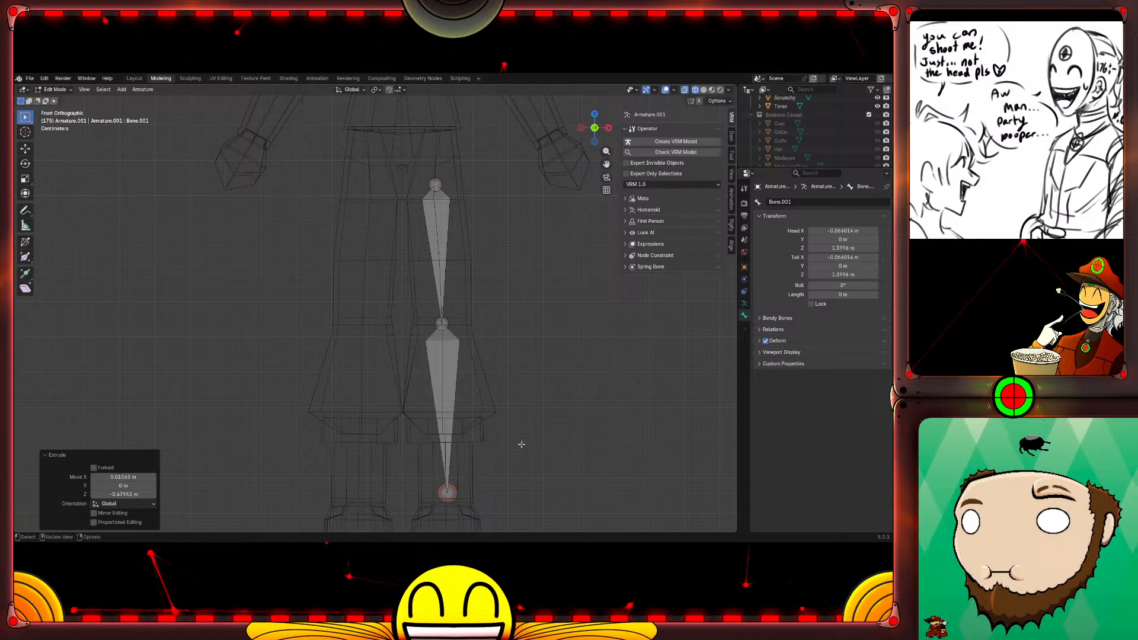
{"action": "middle_click_drag", "start_coordinate": [541, 428], "coordinate": [537, 287], "text": "shift"}
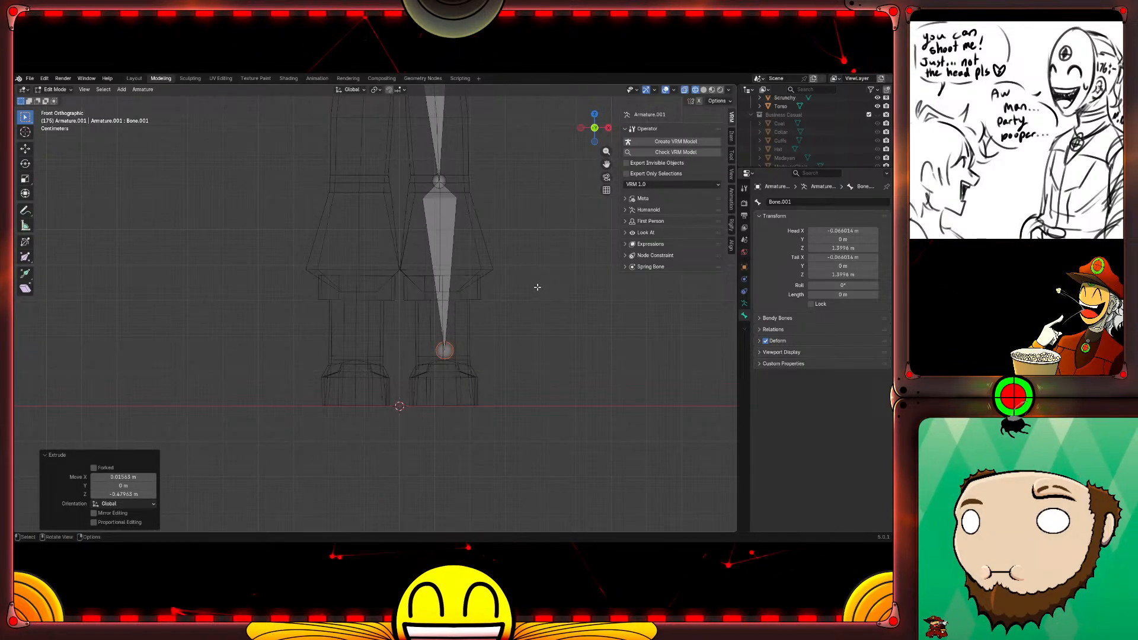
Step: In right side view, move the knee joint forward along Y toward the front of the leg
{"action": "key", "text": "KP_3"}
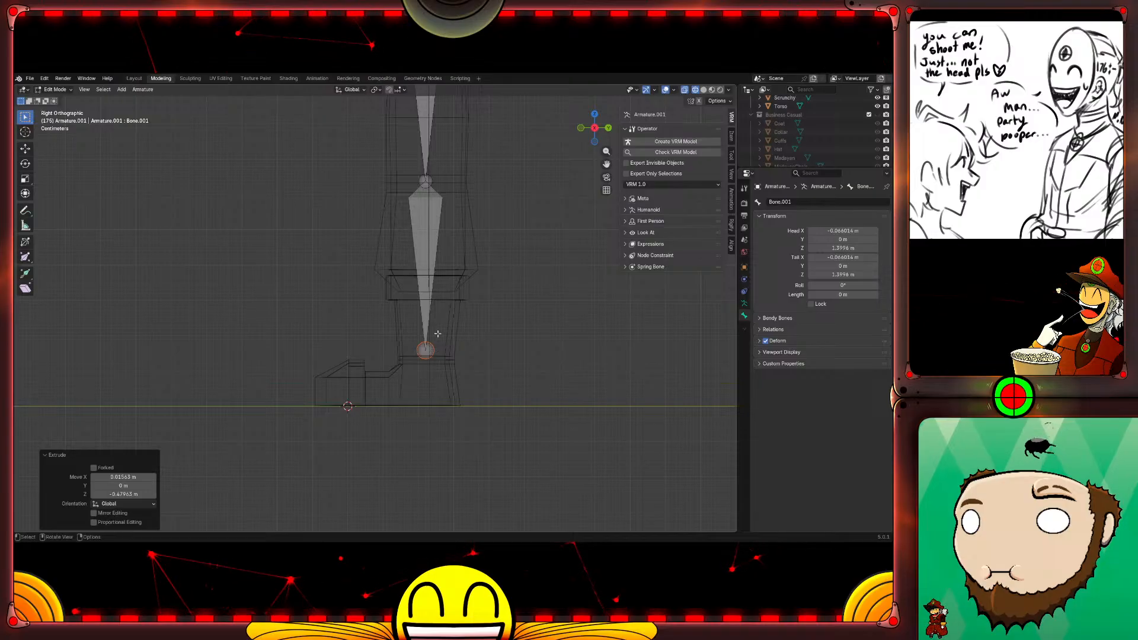
{"action": "left_click", "coordinate": [430, 183]}
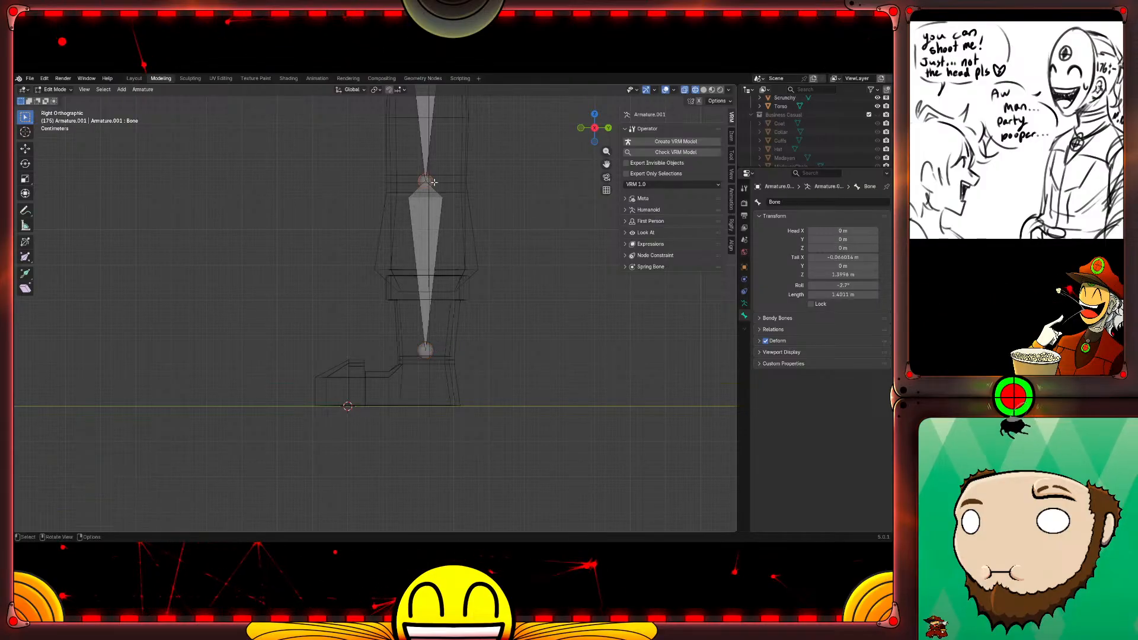
{"action": "key", "text": "g"}
{"action": "key", "text": "y"}
{"action": "left_click", "coordinate": [455, 217]}
Step: Move the ankle joint back about 0.014 m along Y, and lower it about 0.032 m to the top of the boot
{"action": "left_click", "coordinate": [426, 349]}
{"action": "key", "text": "g"}
{"action": "key", "text": "y"}
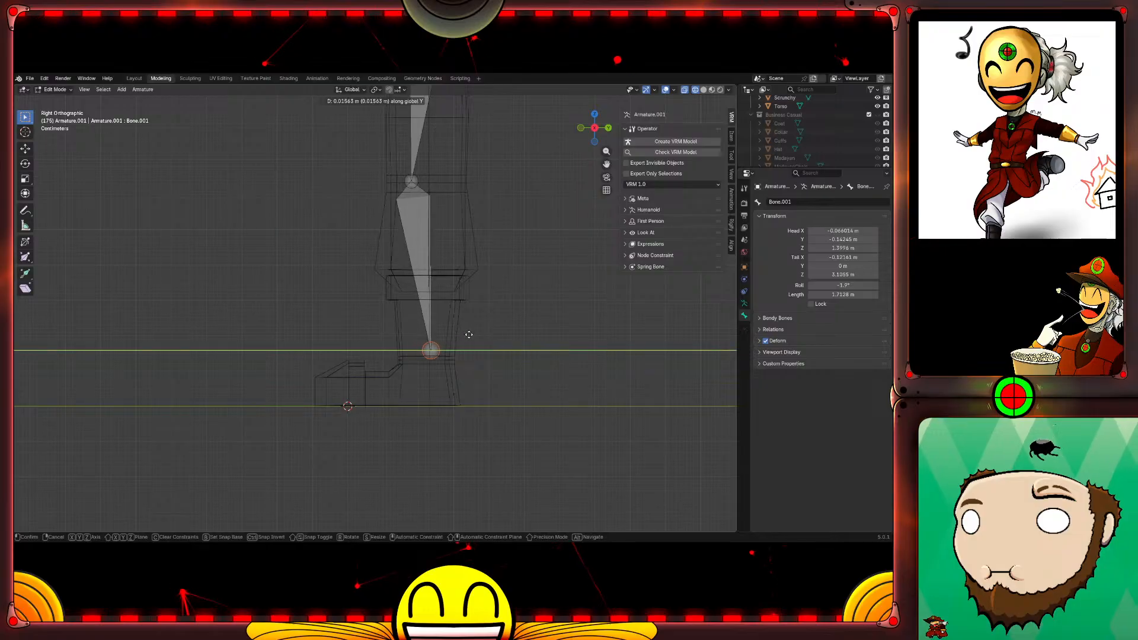
{"action": "left_click", "coordinate": [460, 314]}
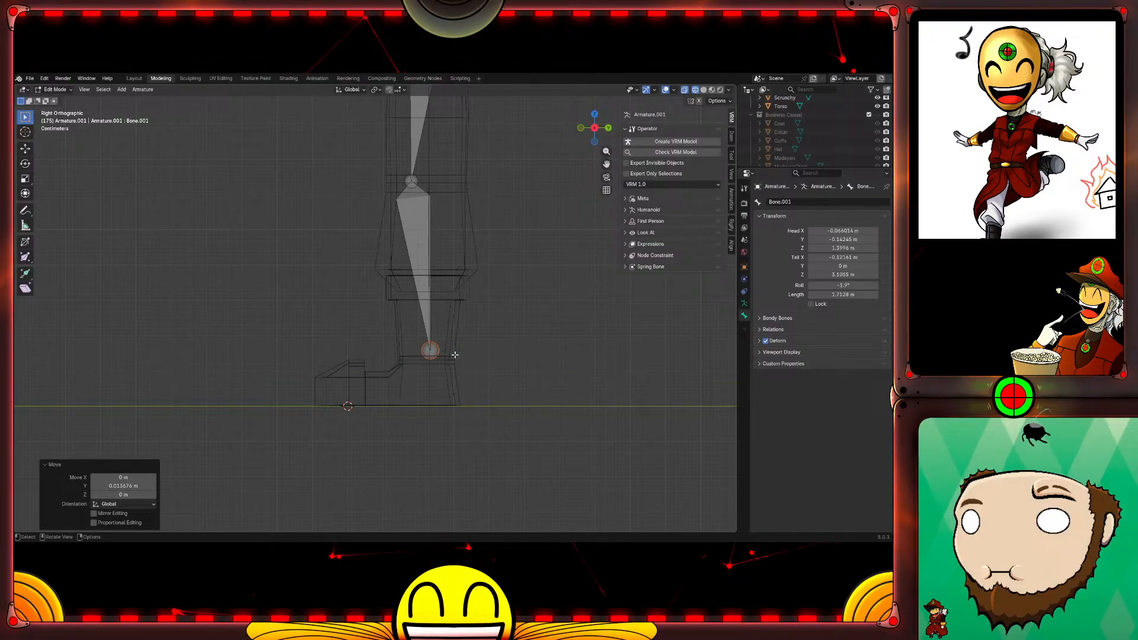
{"action": "key", "text": "g"}
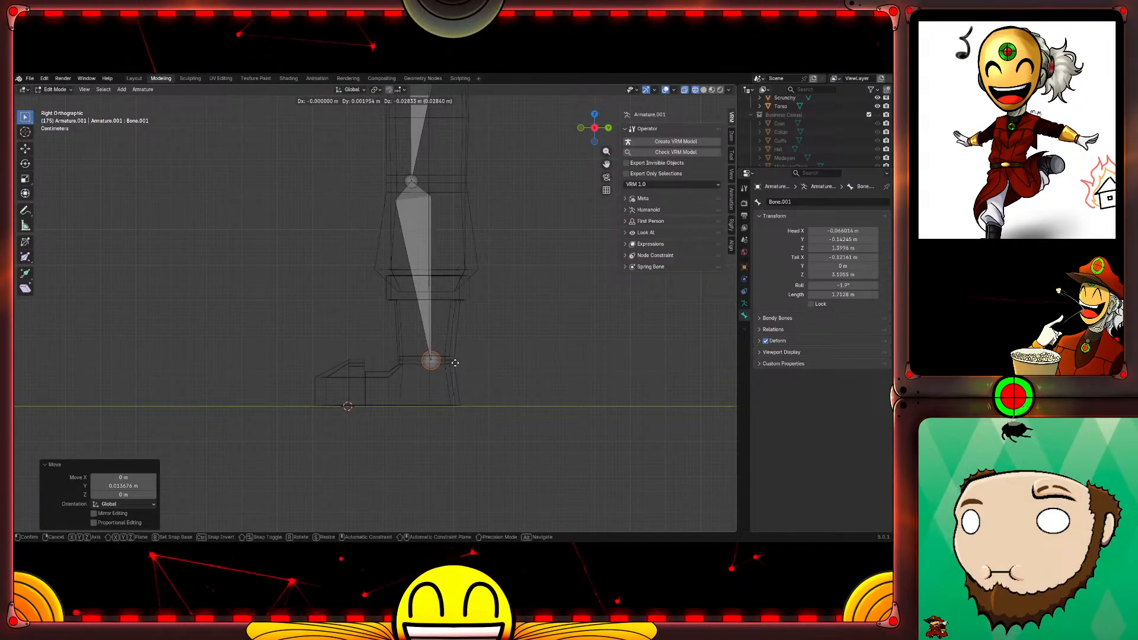
{"action": "left_click", "coordinate": [455, 365]}
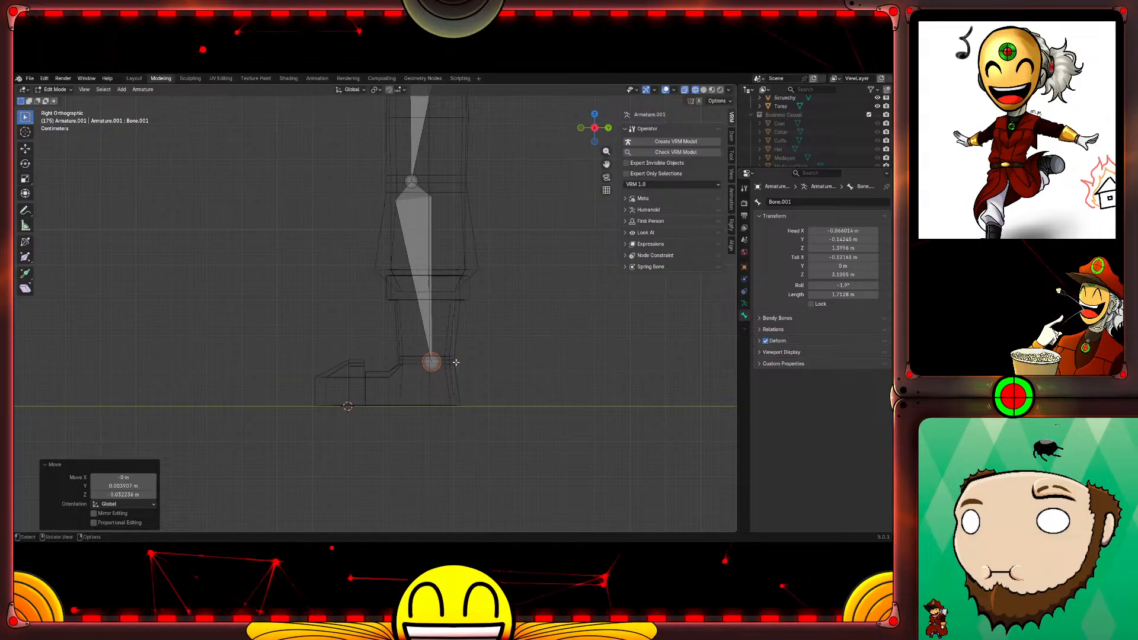
Step: Extrude a foot bone from the ankle, about 0.18 m forward and 0.11 m down, and select its tip
{"action": "key", "text": "e"}
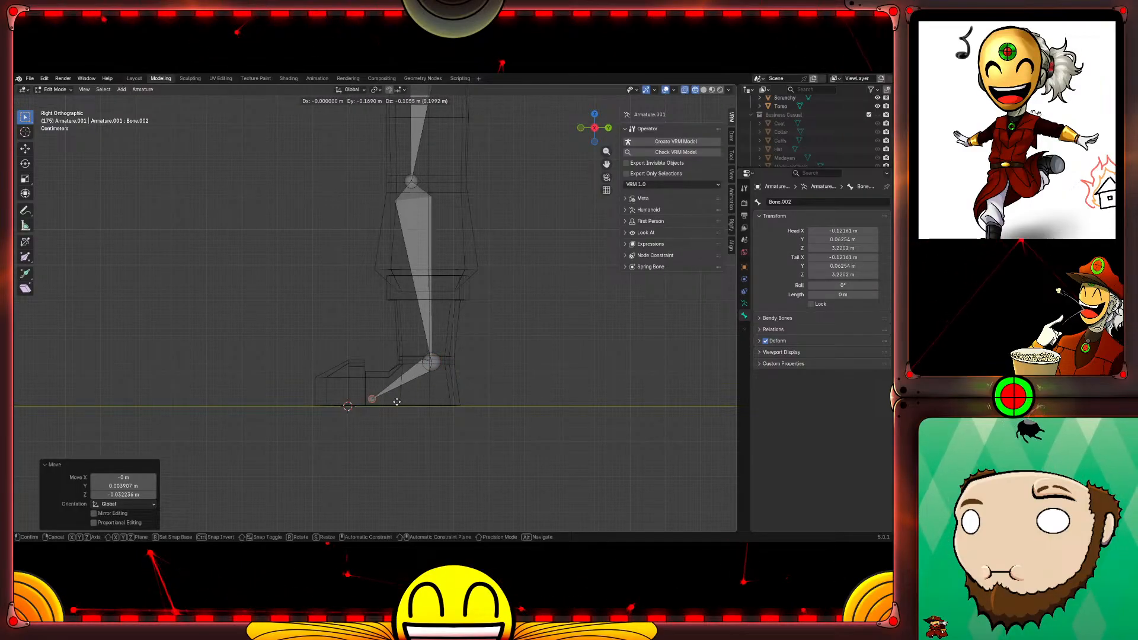
{"action": "left_click", "coordinate": [385, 396]}
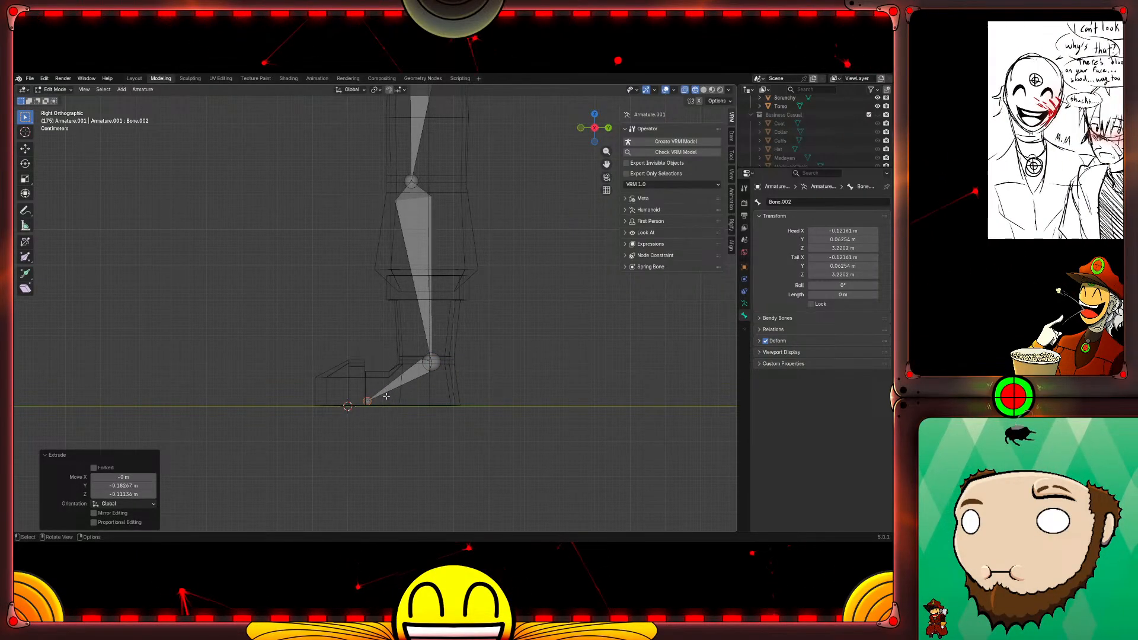
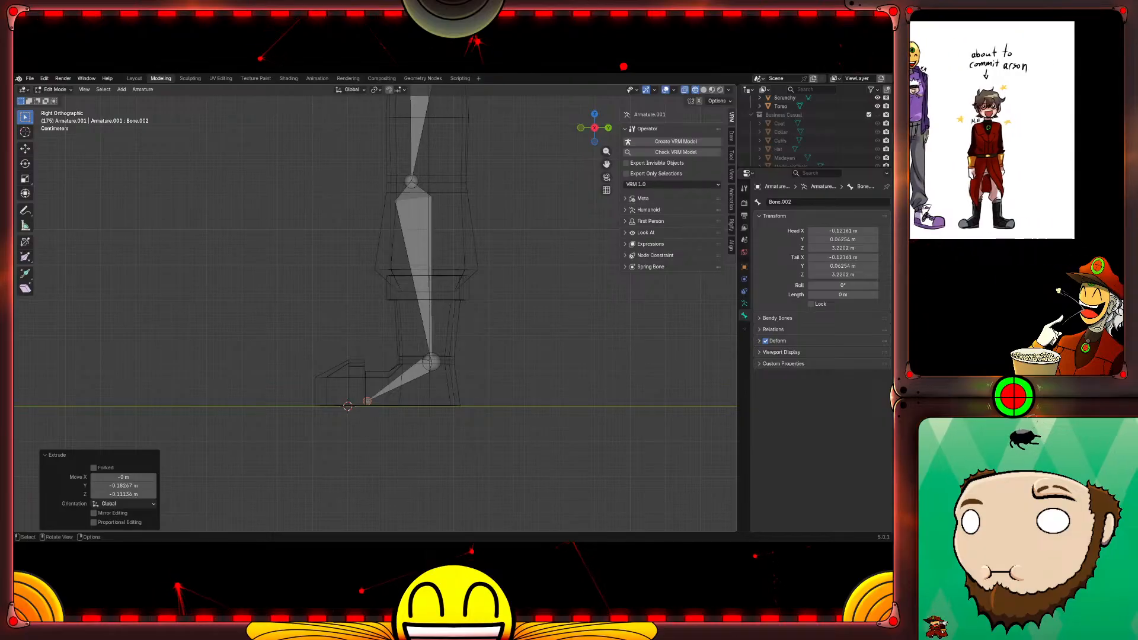
{"action": "key", "text": "ctrl+z"}
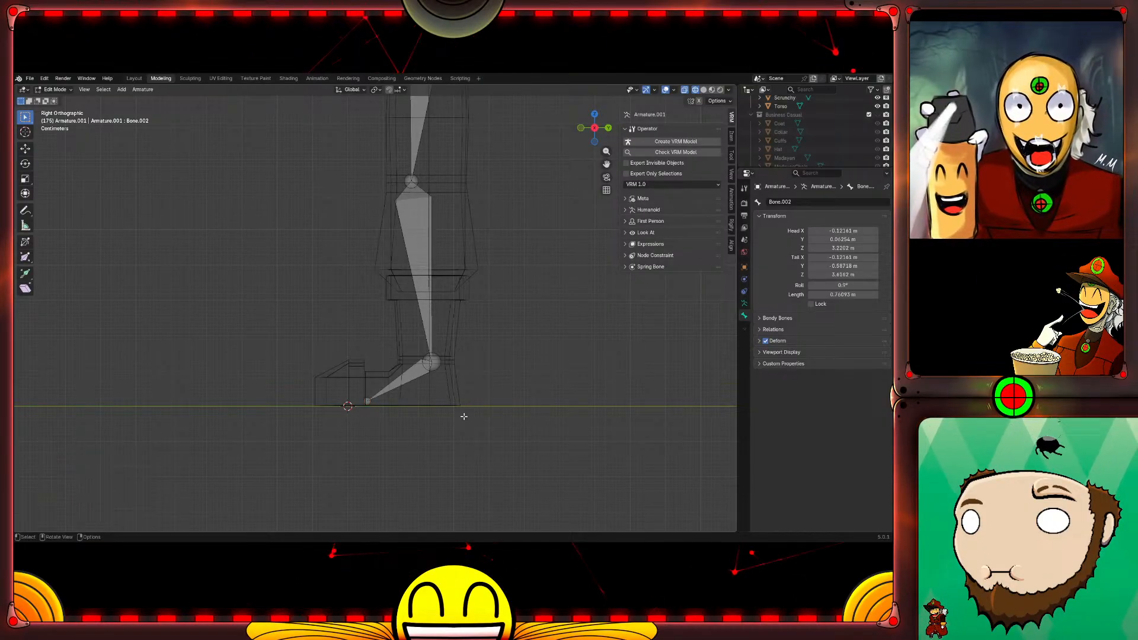
{"action": "left_click", "coordinate": [459, 421]}
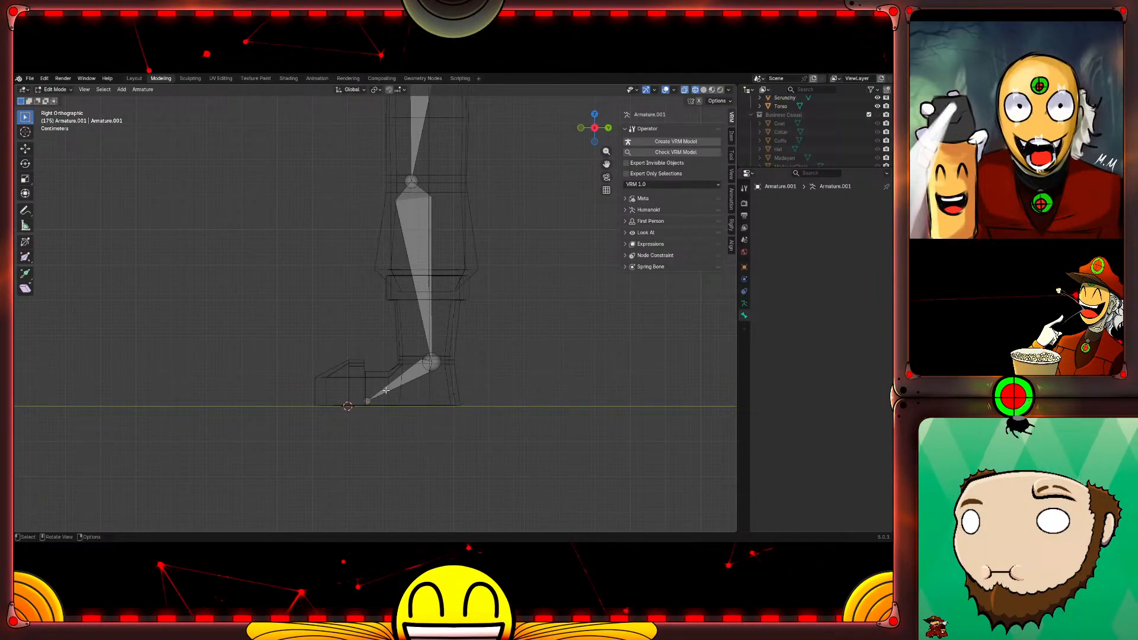
{"action": "left_click", "coordinate": [368, 400]}
{"action": "key", "text": "e"}
{"action": "key", "text": "y"}
{"action": "key", "text": "Escape"}
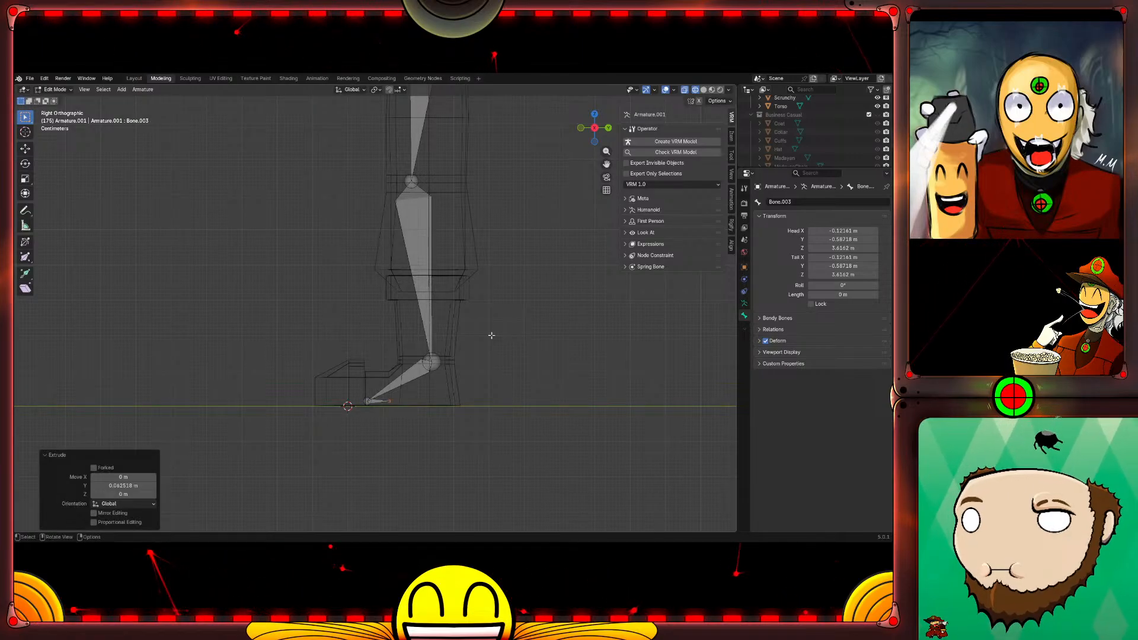
{"action": "key", "text": "ctrl+z"}
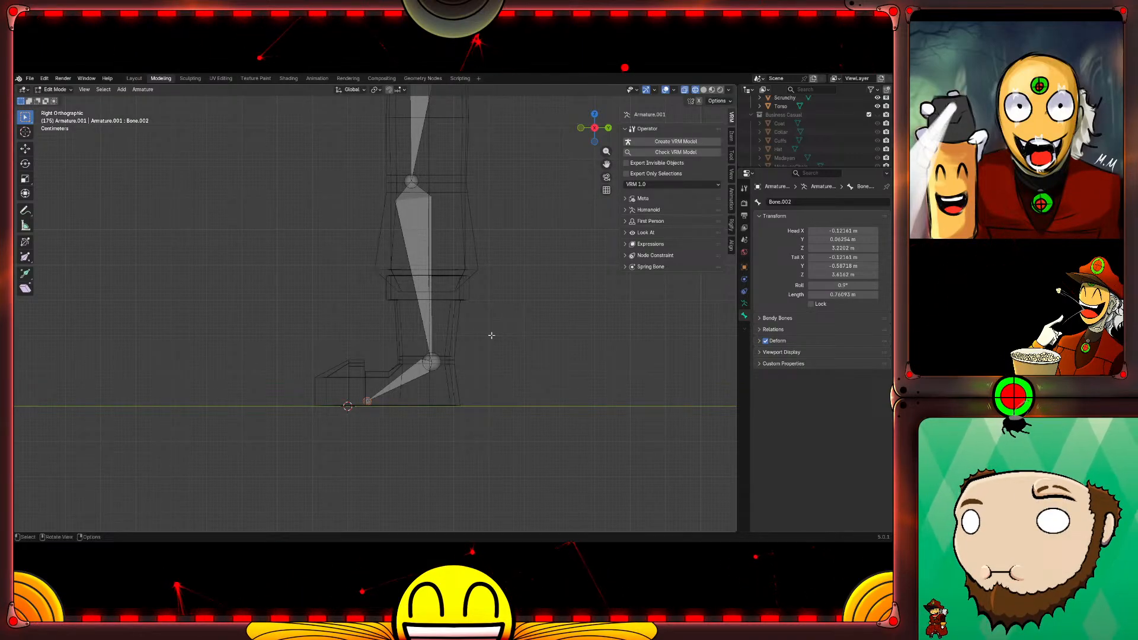
{"action": "key", "text": "e"}
{"action": "key", "text": "y"}
{"action": "key", "text": "Escape"}
{"action": "key", "text": "ctrl+z"}
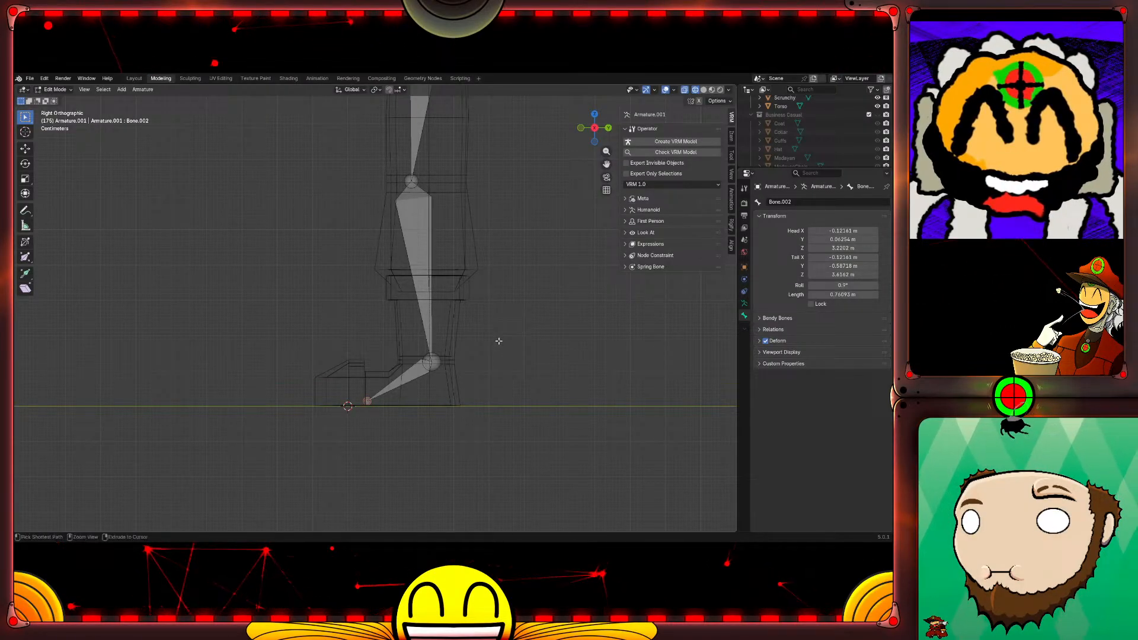
Step: Extrude a toe bone from the foot bone's tip about 0.147 m forward along Y to the front of the boot
{"action": "key", "text": "e"}
{"action": "key", "text": "y"}
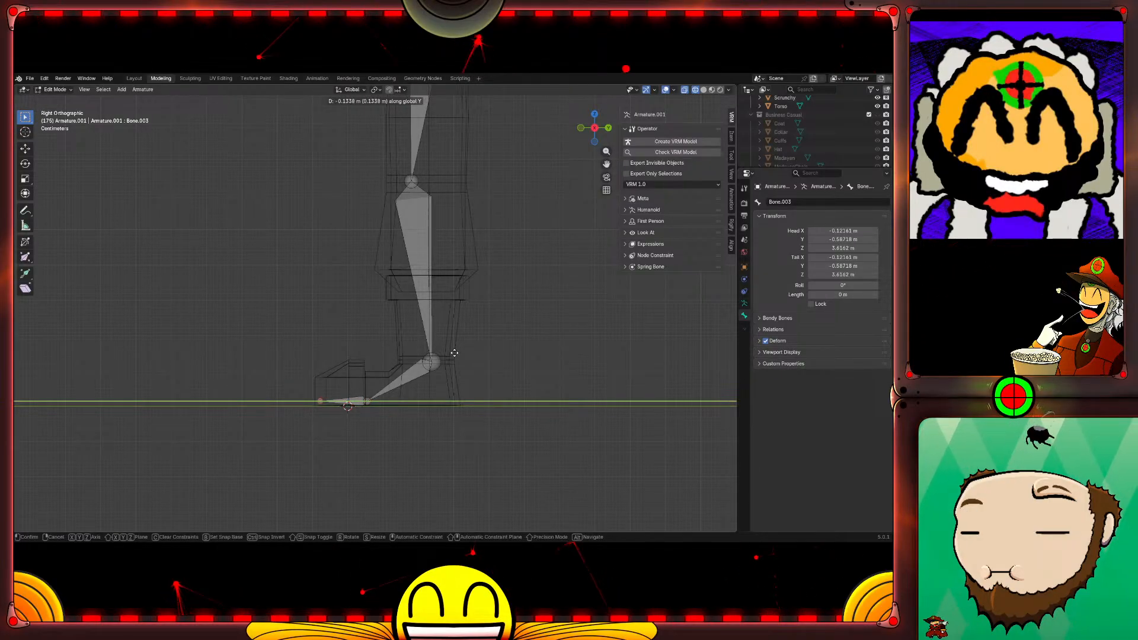
{"action": "left_click", "coordinate": [450, 353]}
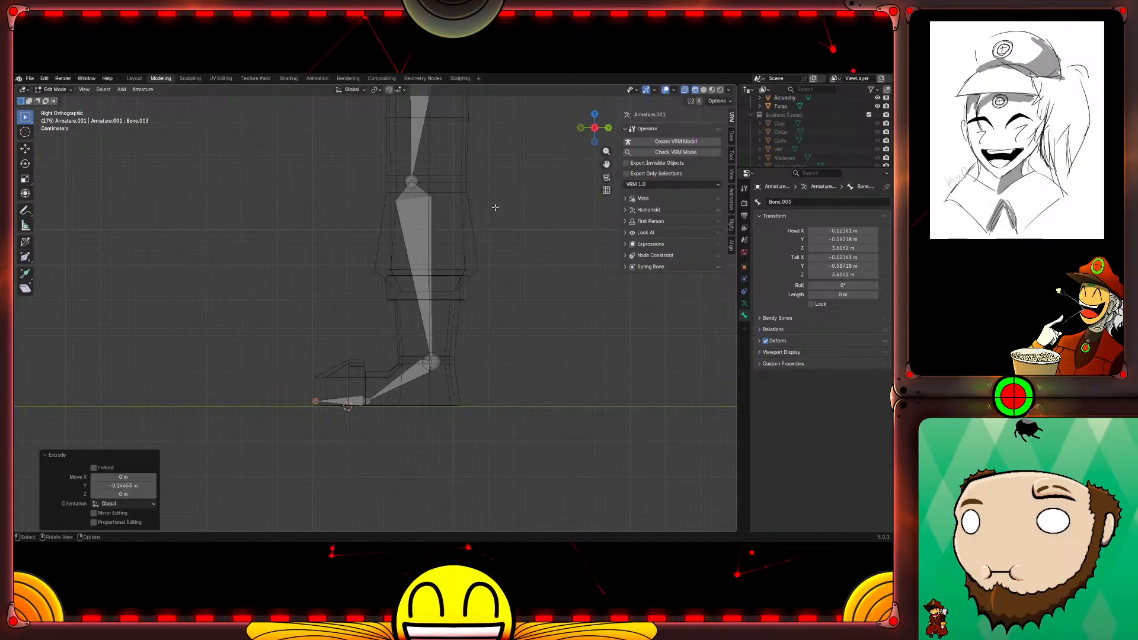
Step: Examine how the leg bone chain fits inside the mesh from several angles, and select the ankle joint
{"action": "scroll", "coordinate": [494, 207], "scroll_direction": "down", "scroll_amount": 2}
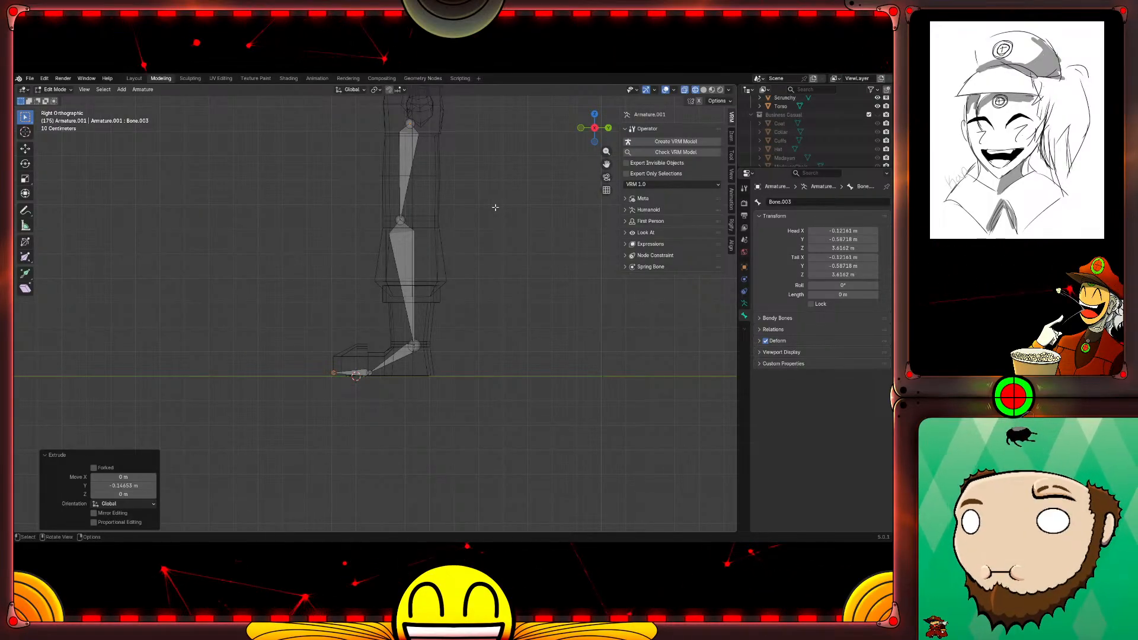
{"action": "middle_click_drag", "start_coordinate": [480, 224], "coordinate": [538, 255]}
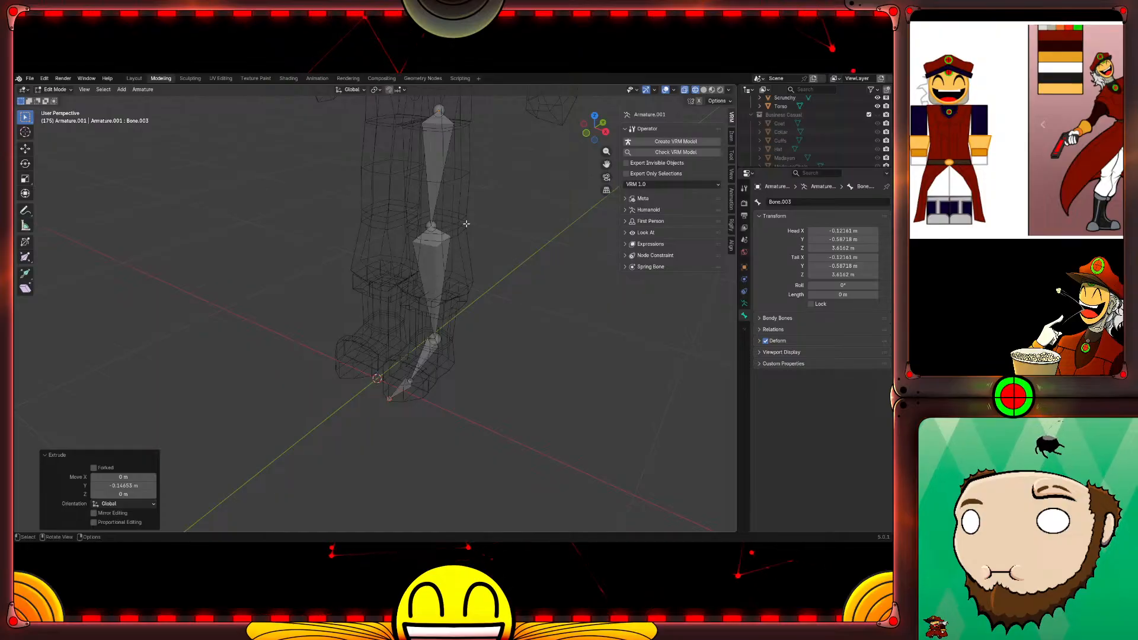
{"action": "mouse_move", "coordinate": [502, 269]}
{"action": "middle_mouse_down"}
{"action": "mouse_move", "coordinate": [535, 242]}
{"action": "mouse_move", "coordinate": [495, 252]}
{"action": "middle_mouse_up"}
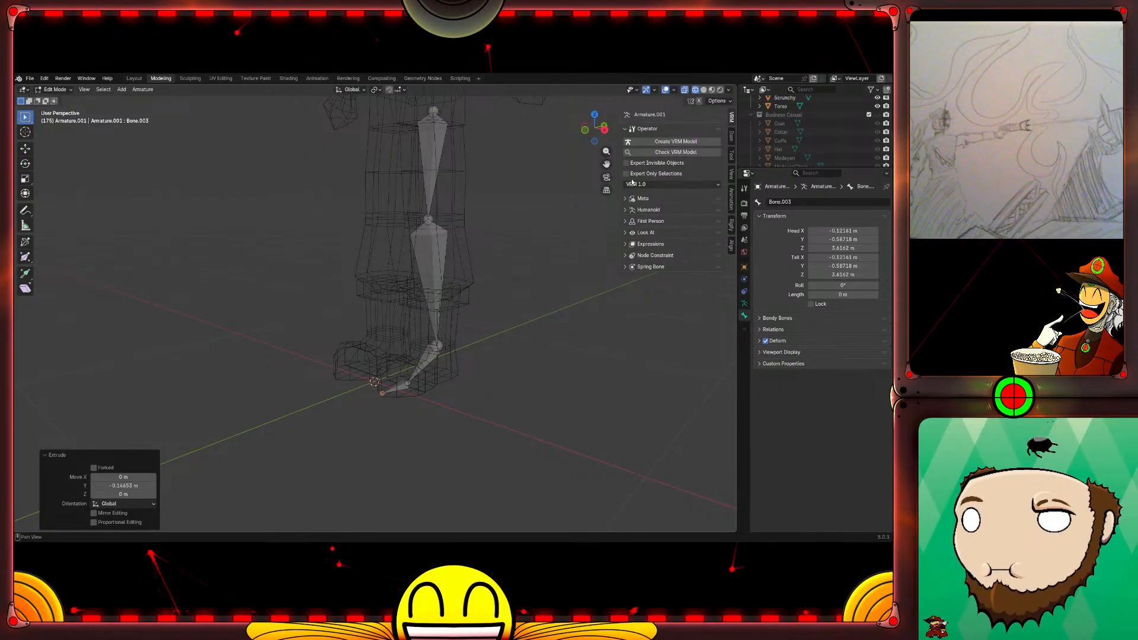
{"action": "middle_click_drag", "start_coordinate": [527, 237], "coordinate": [427, 232]}
{"action": "middle_click_drag", "start_coordinate": [440, 228], "coordinate": [459, 220]}
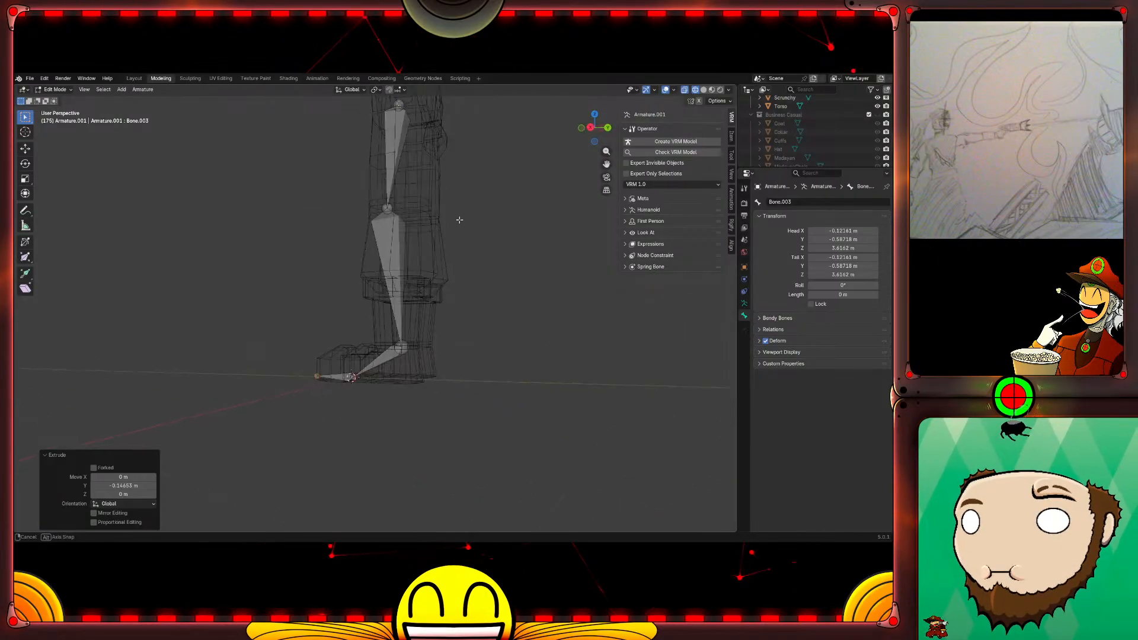
{"action": "left_click", "coordinate": [404, 349]}
{"action": "middle_click_drag", "start_coordinate": [478, 354], "coordinate": [486, 328]}
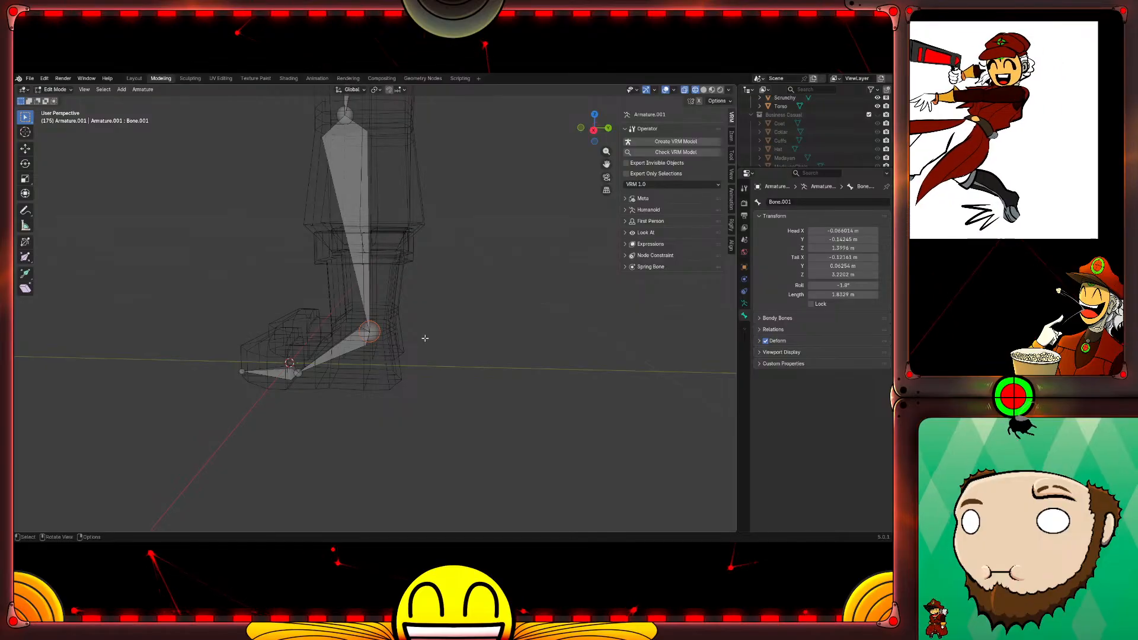
Step: Extrude a heel bone from the ankle joint about 0.206 m backward along Y
{"action": "key", "text": "e"}
{"action": "key", "text": "y"}
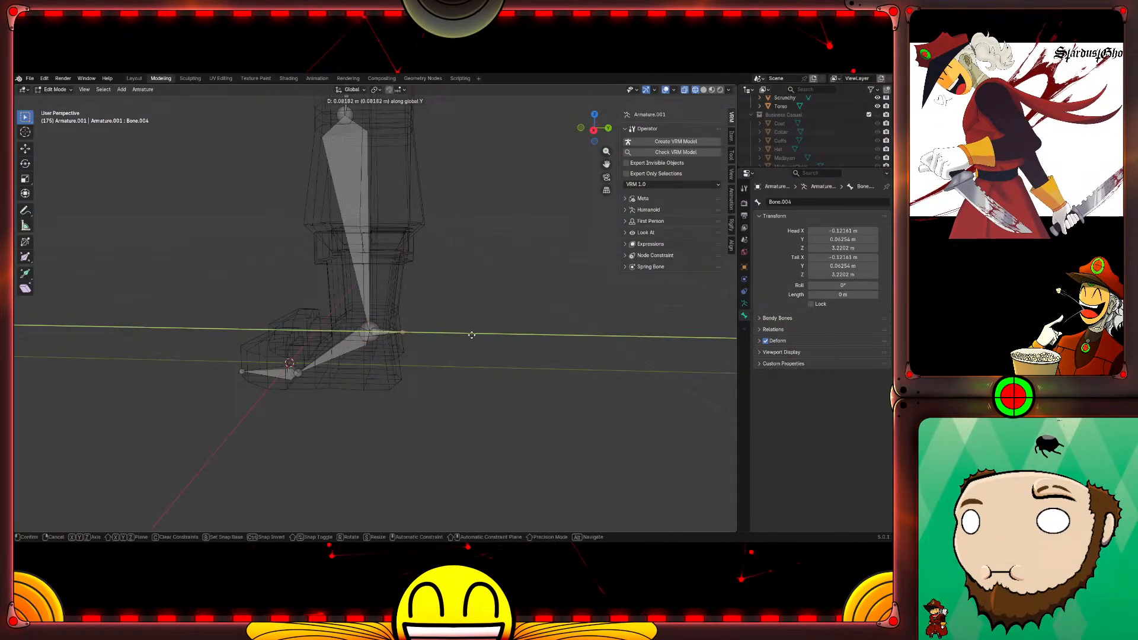
{"action": "left_click", "coordinate": [522, 335]}
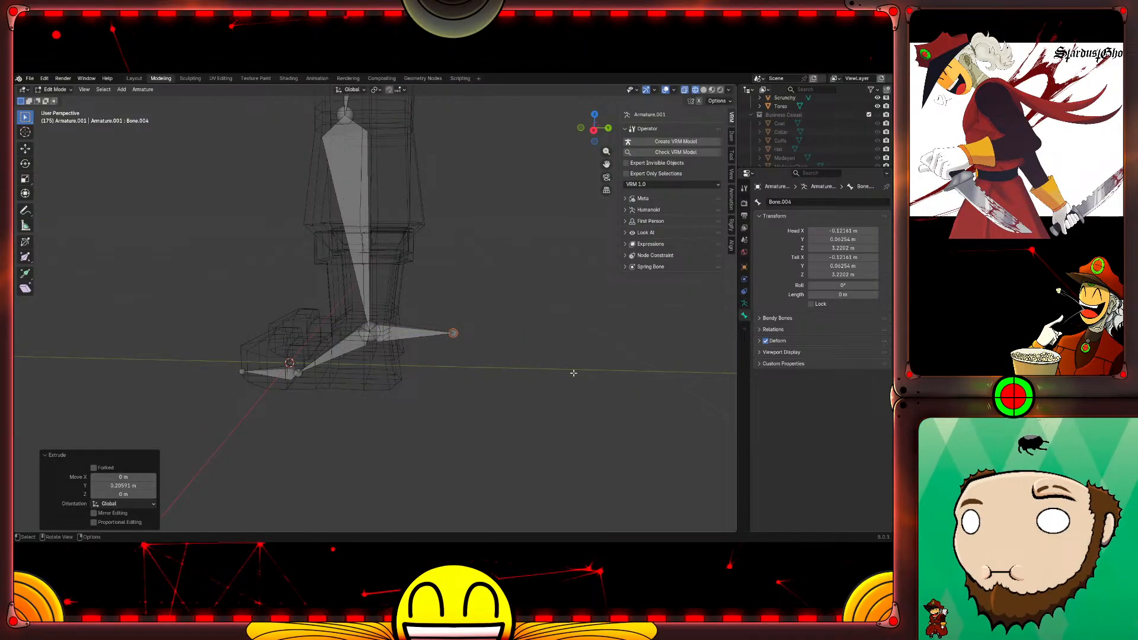
{"action": "left_click", "coordinate": [745, 291]}
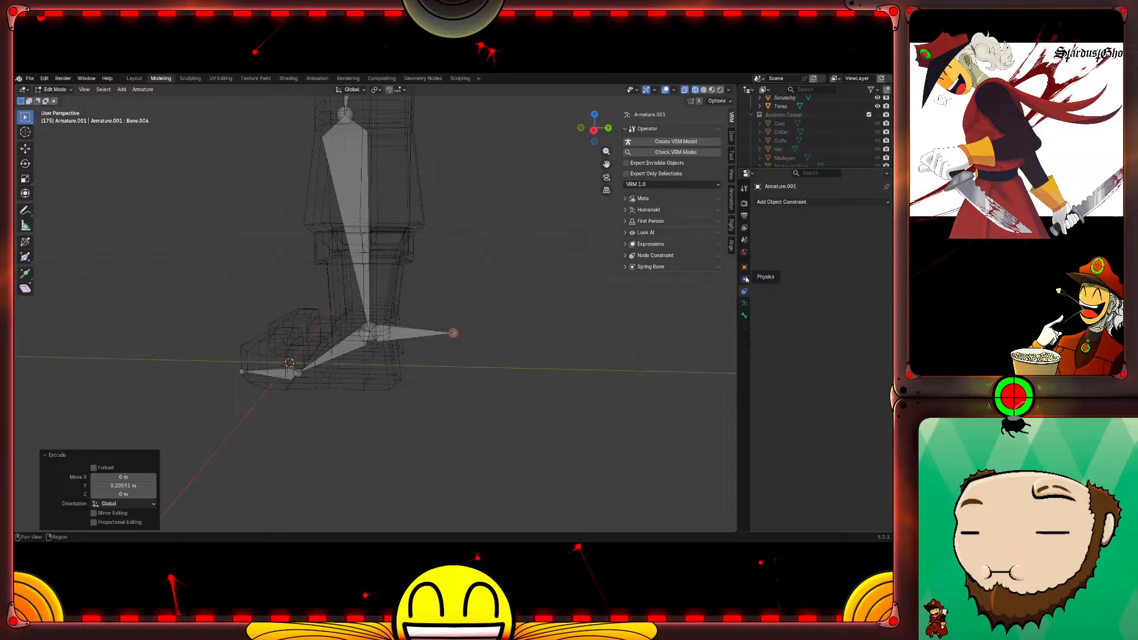
{"action": "left_click", "coordinate": [888, 203]}
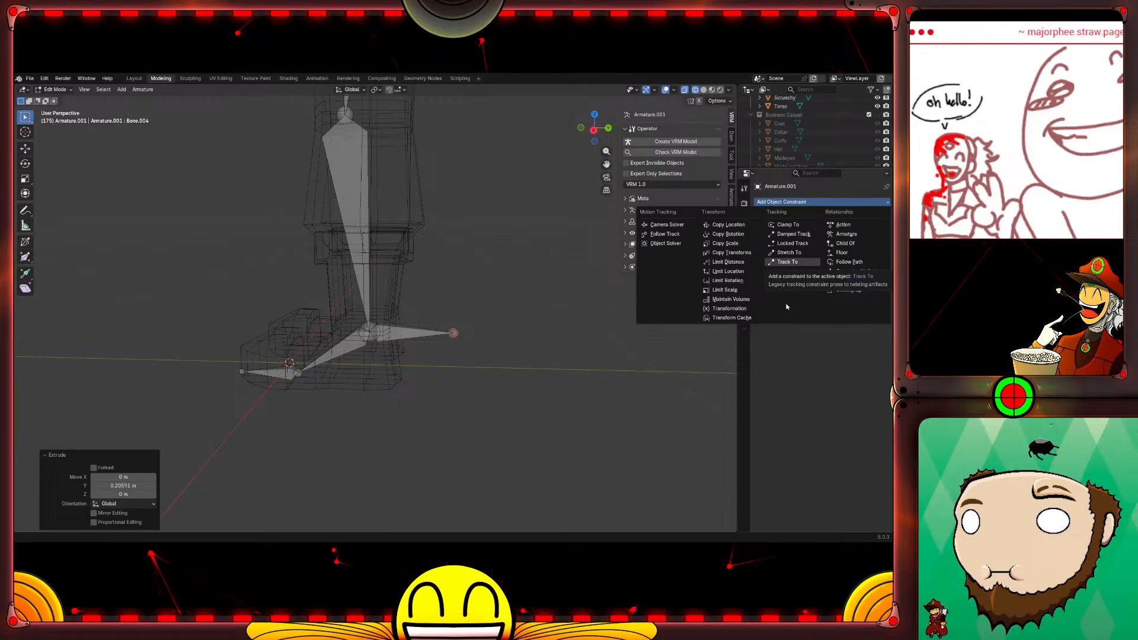
{"action": "left_click", "coordinate": [786, 361]}
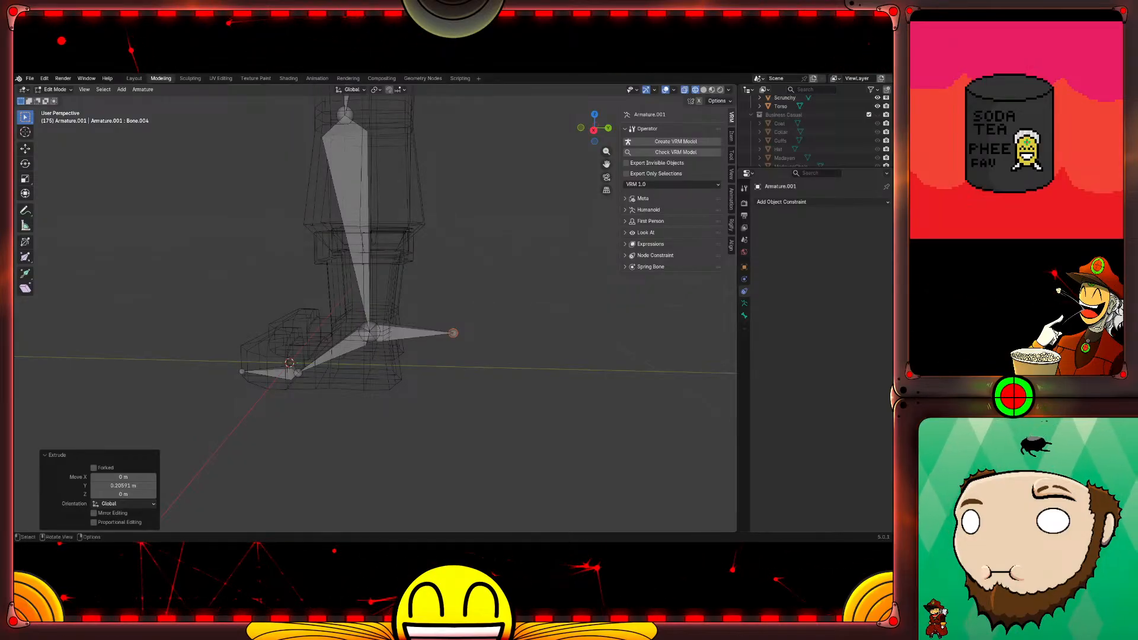
Step: Show the new heel bone's relations settings and turn off Deform for it
{"action": "left_click", "coordinate": [744, 315]}
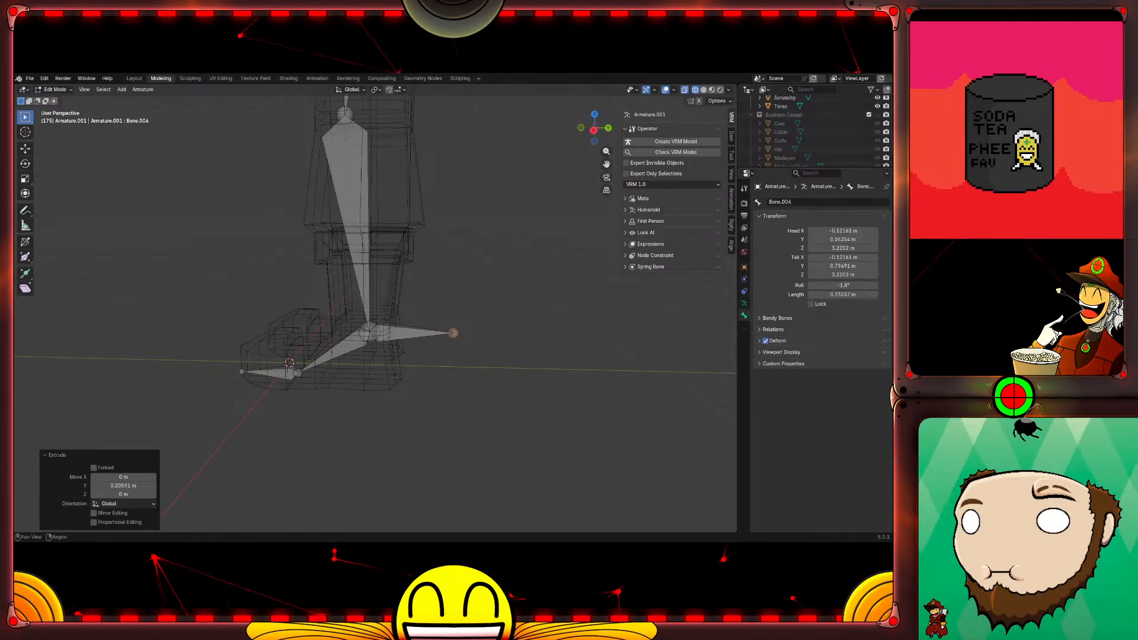
{"action": "left_click", "coordinate": [759, 329]}
{"action": "left_click", "coordinate": [766, 424]}
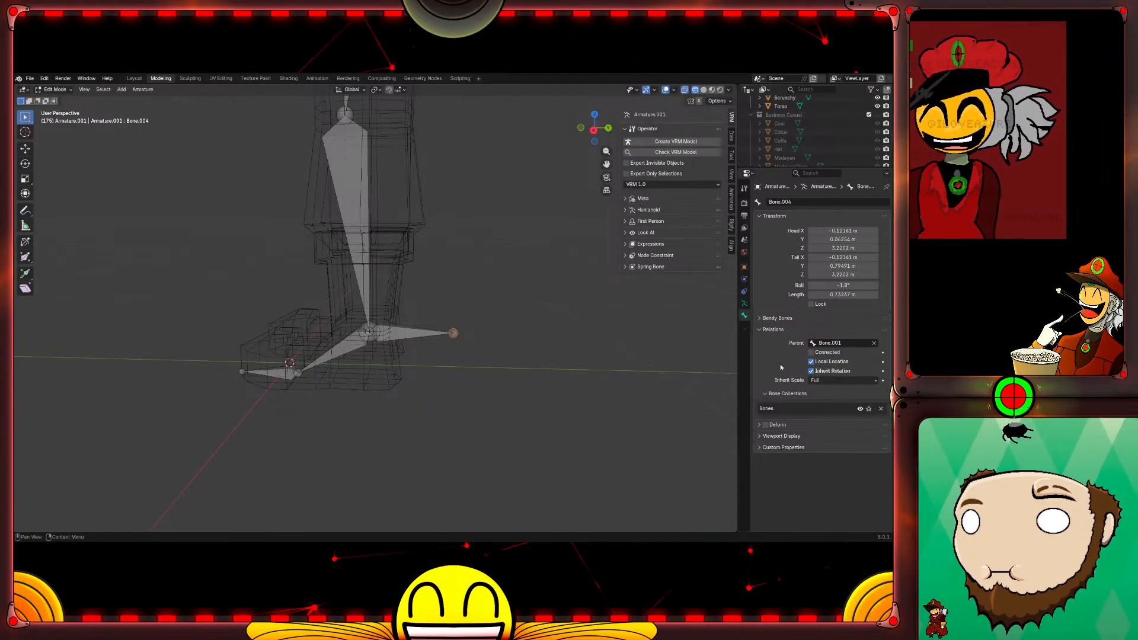
Step: Examine the shin bone's relations and transform values, the contents of both armatures, and the bone parenting options
{"action": "left_click", "coordinate": [376, 341]}
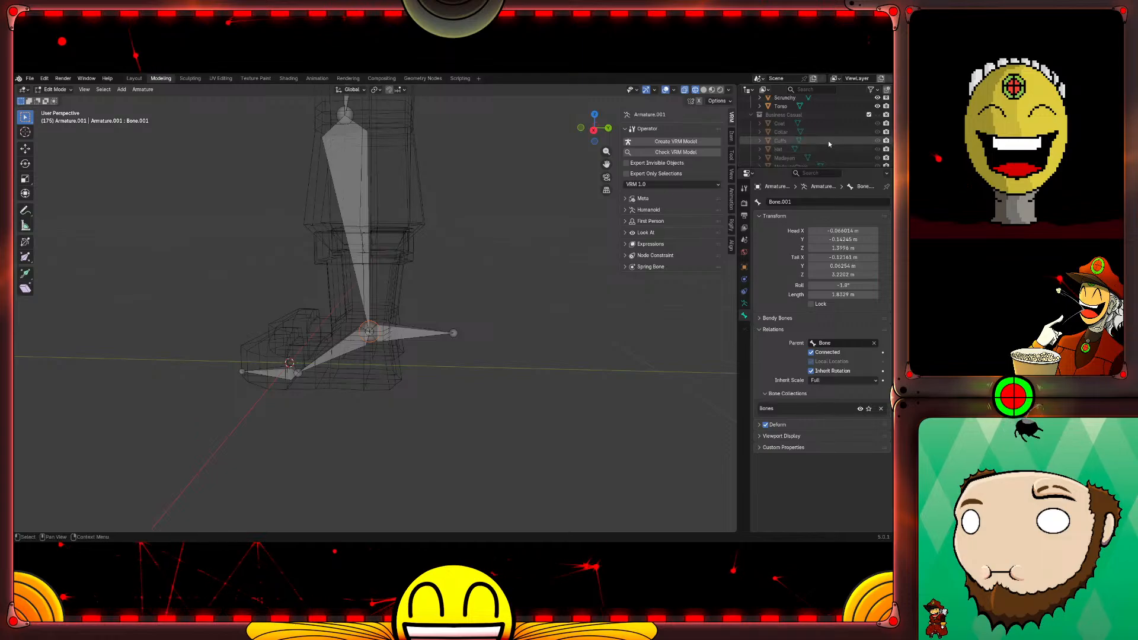
{"action": "scroll", "coordinate": [826, 133], "scroll_direction": "down", "scroll_amount": 4}
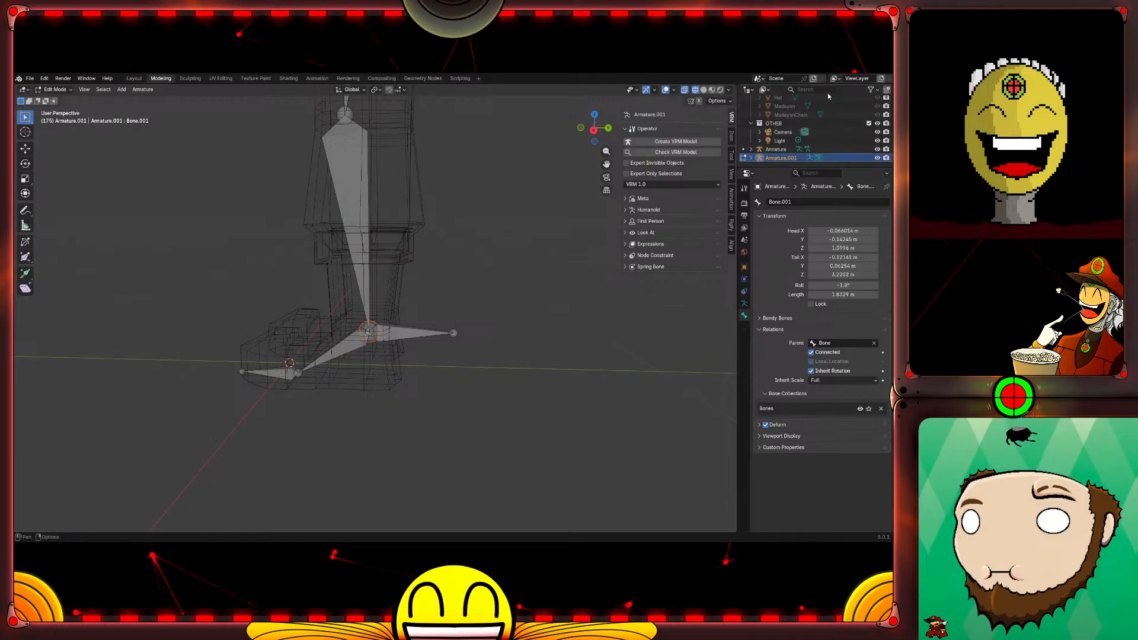
{"action": "left_click", "coordinate": [751, 157]}
{"action": "scroll", "coordinate": [771, 142], "scroll_direction": "down", "scroll_amount": 2}
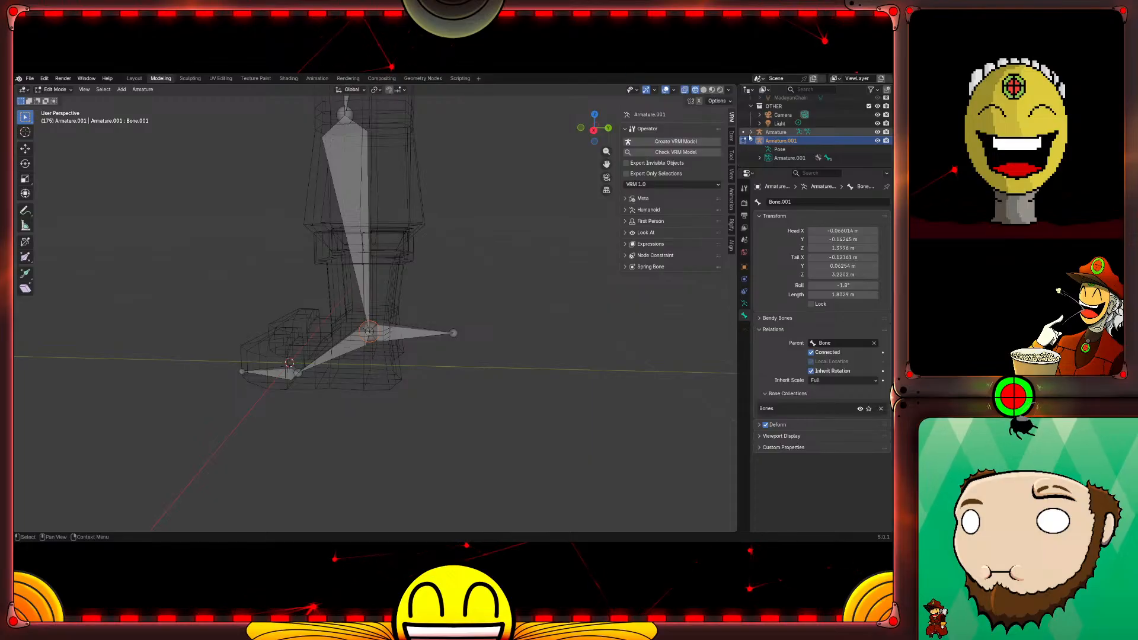
{"action": "left_click", "coordinate": [751, 132]}
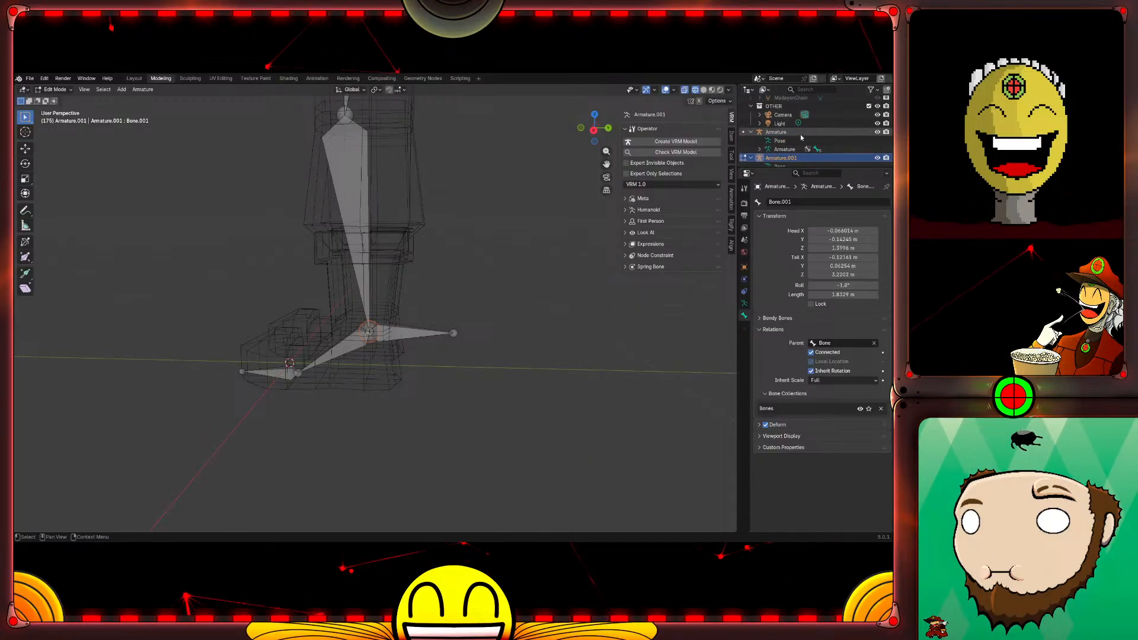
{"action": "scroll", "coordinate": [807, 145], "scroll_direction": "down", "scroll_amount": 2}
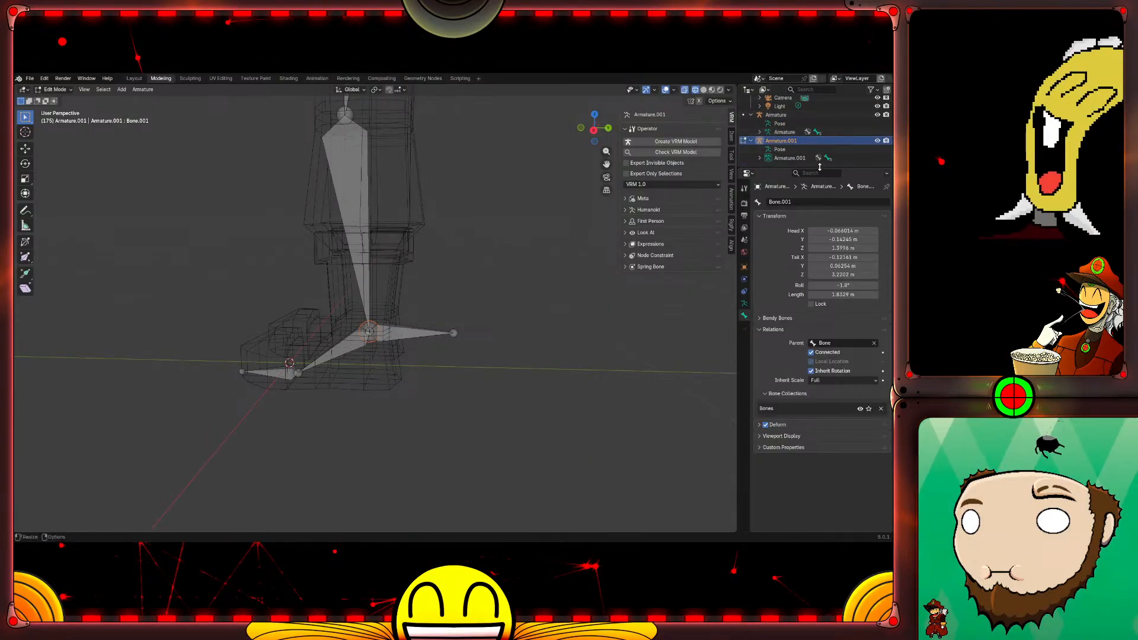
{"action": "left_click", "coordinate": [791, 158]}
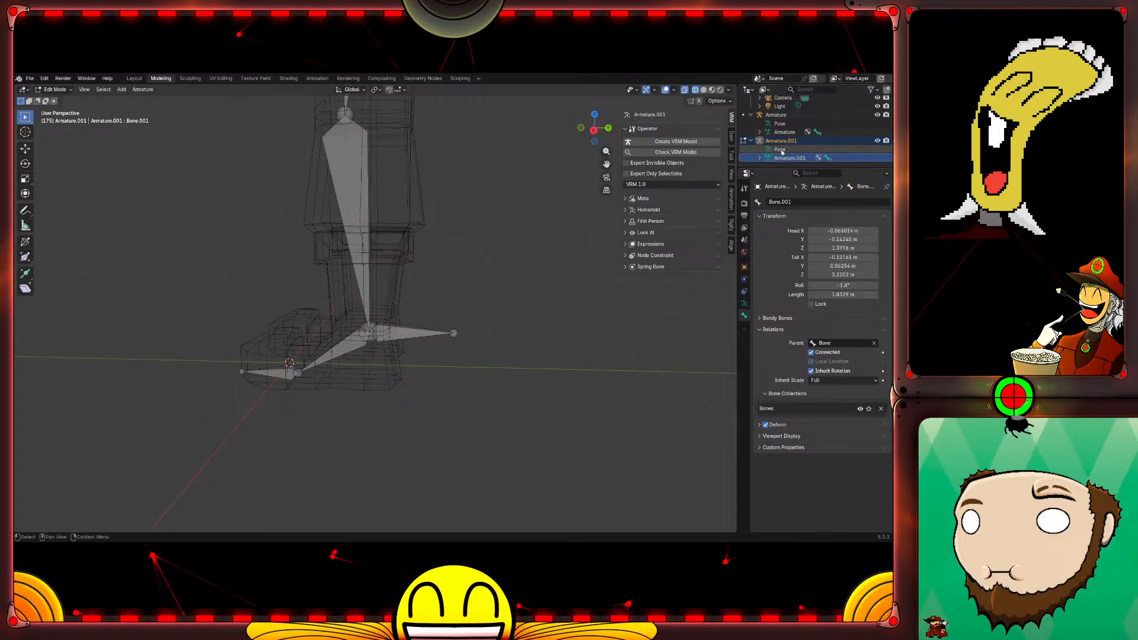
{"action": "left_click", "coordinate": [791, 157]}
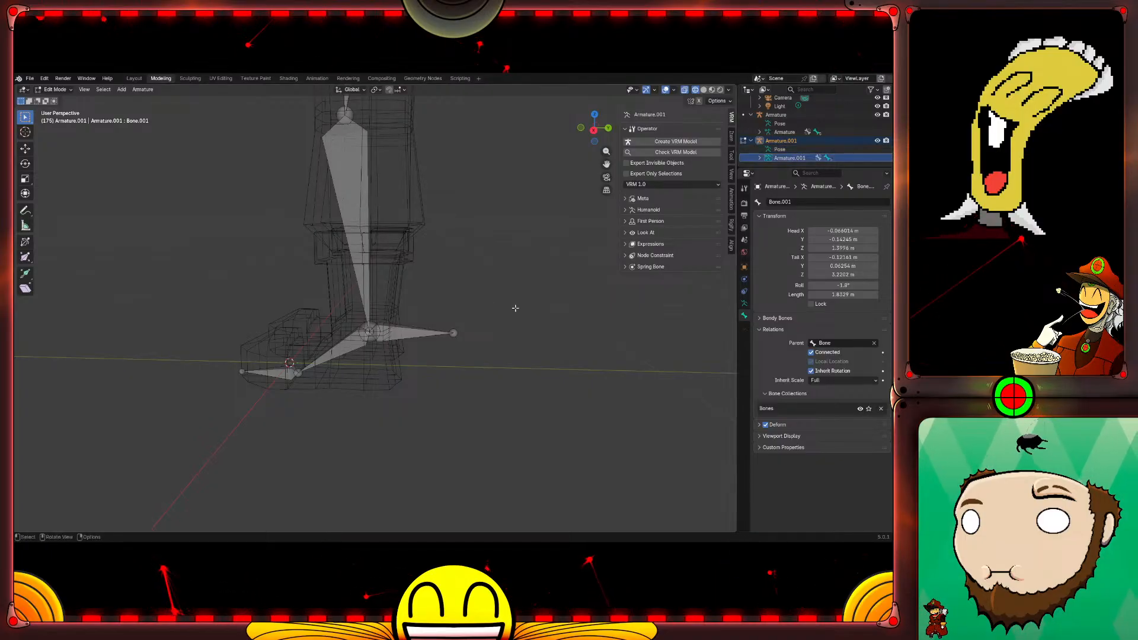
{"action": "left_click", "coordinate": [371, 329]}
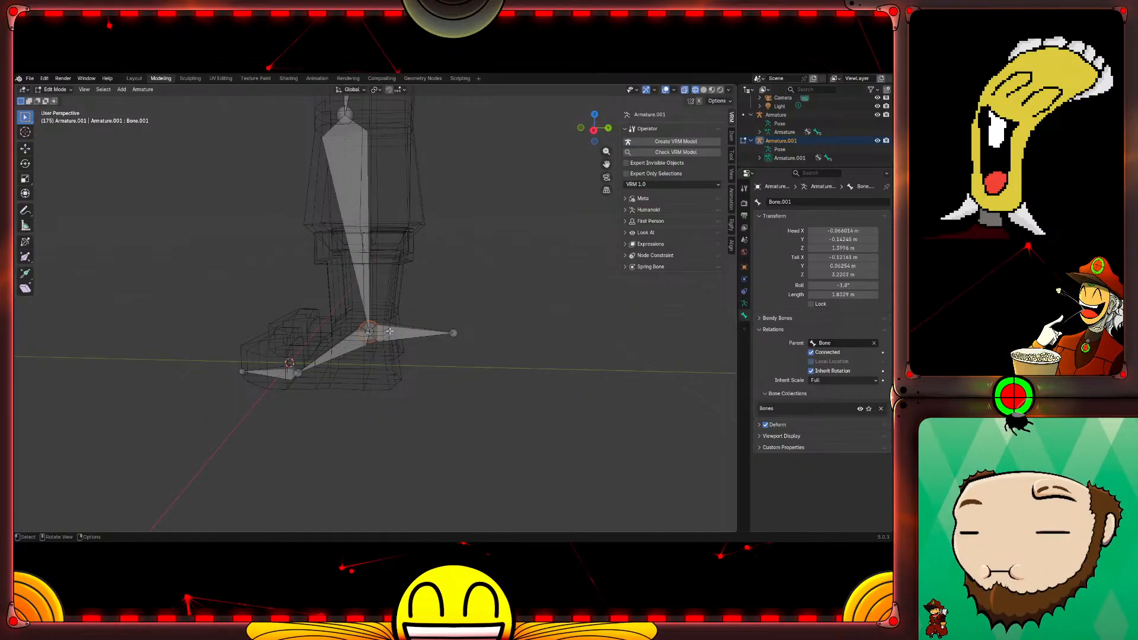
{"action": "right_click", "coordinate": [372, 323]}
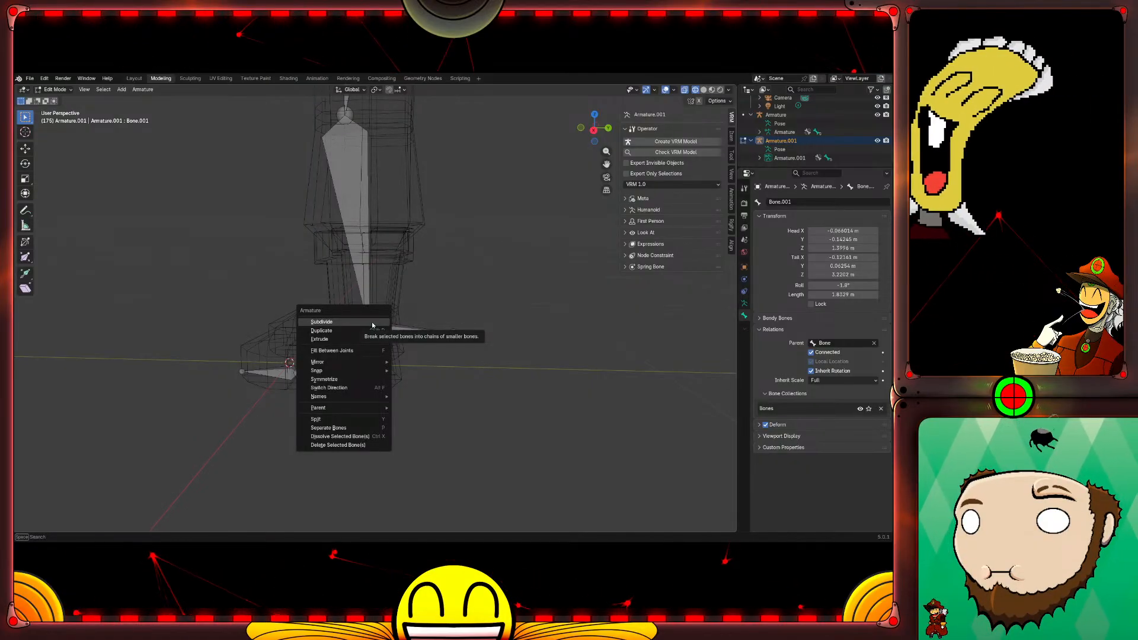
{"action": "mouse_move", "coordinate": [372, 401]}
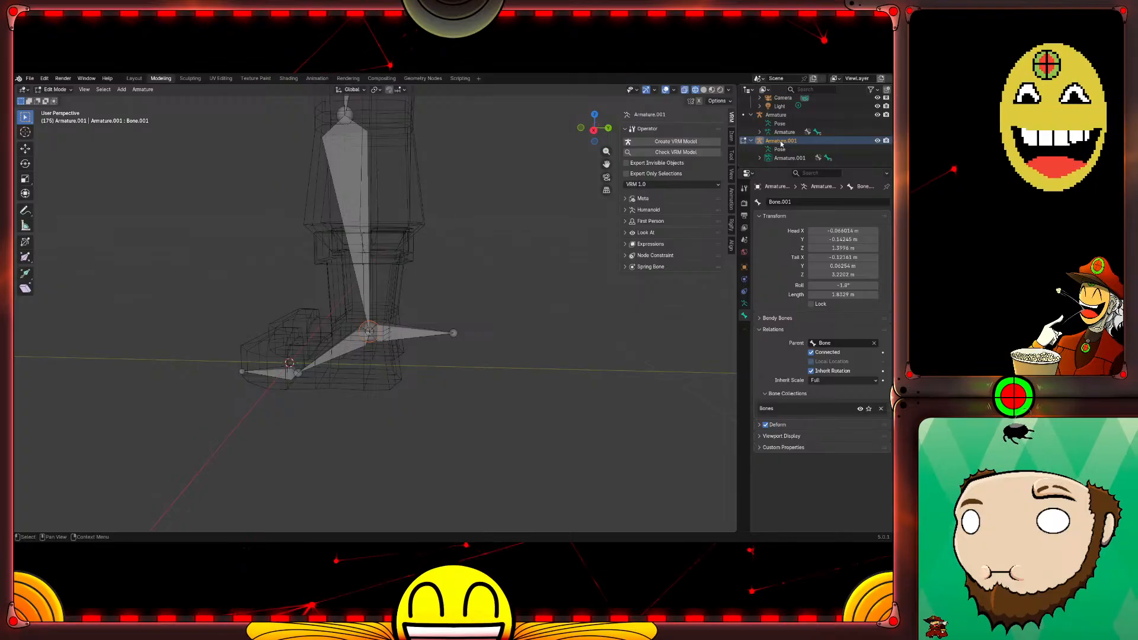
{"action": "middle_click_drag", "start_coordinate": [490, 168], "coordinate": [483, 246]}
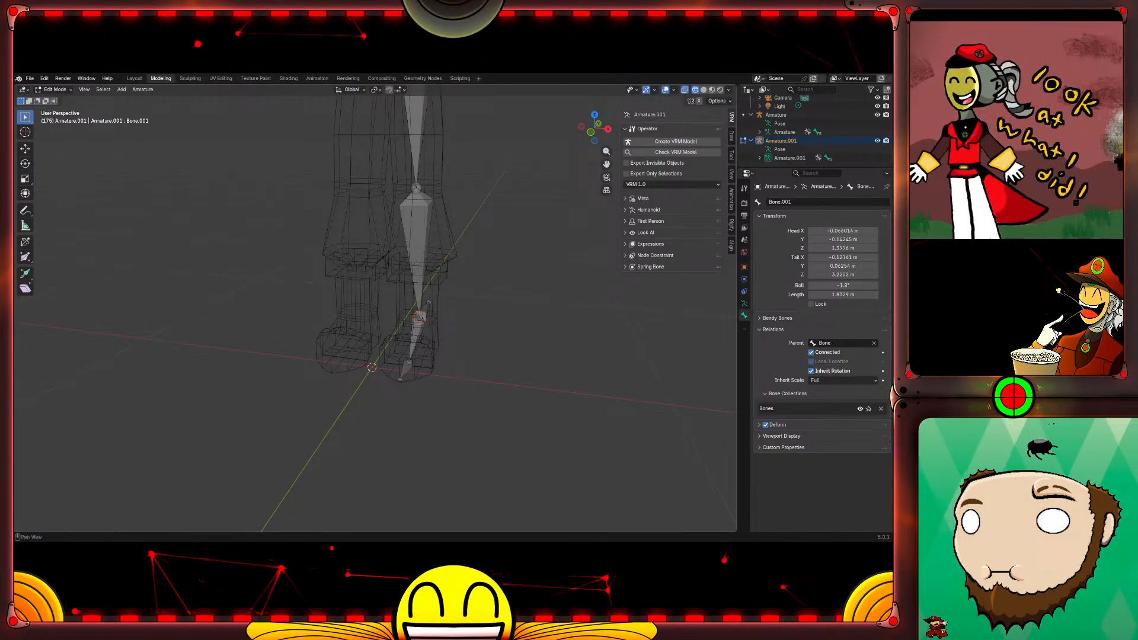
{"action": "left_click", "coordinate": [732, 136]}
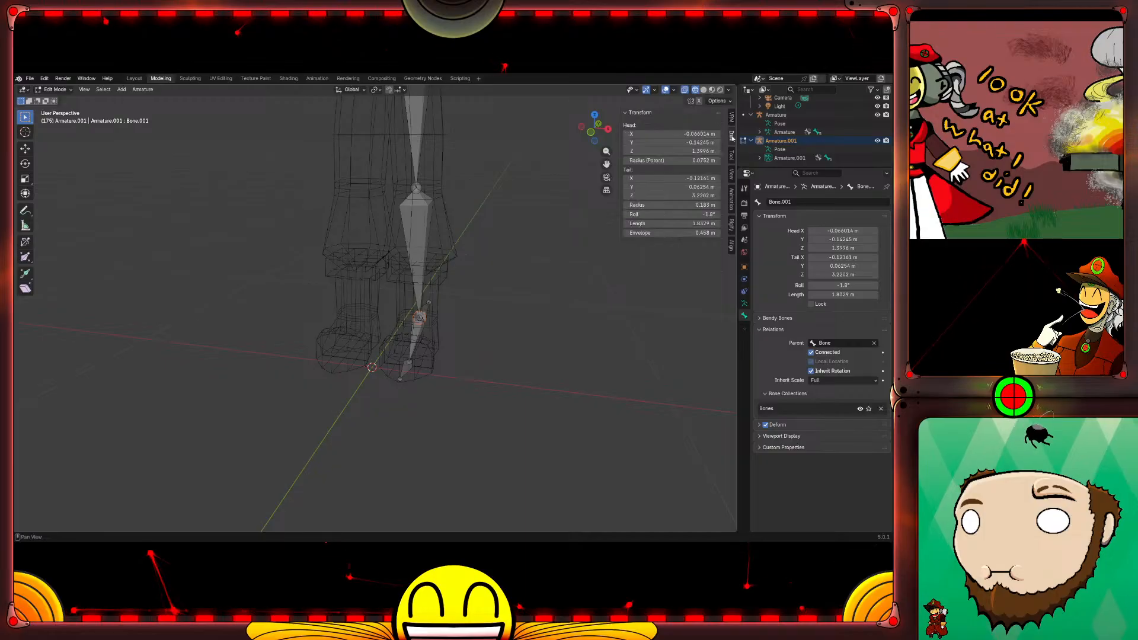
{"action": "right_click", "coordinate": [420, 315]}
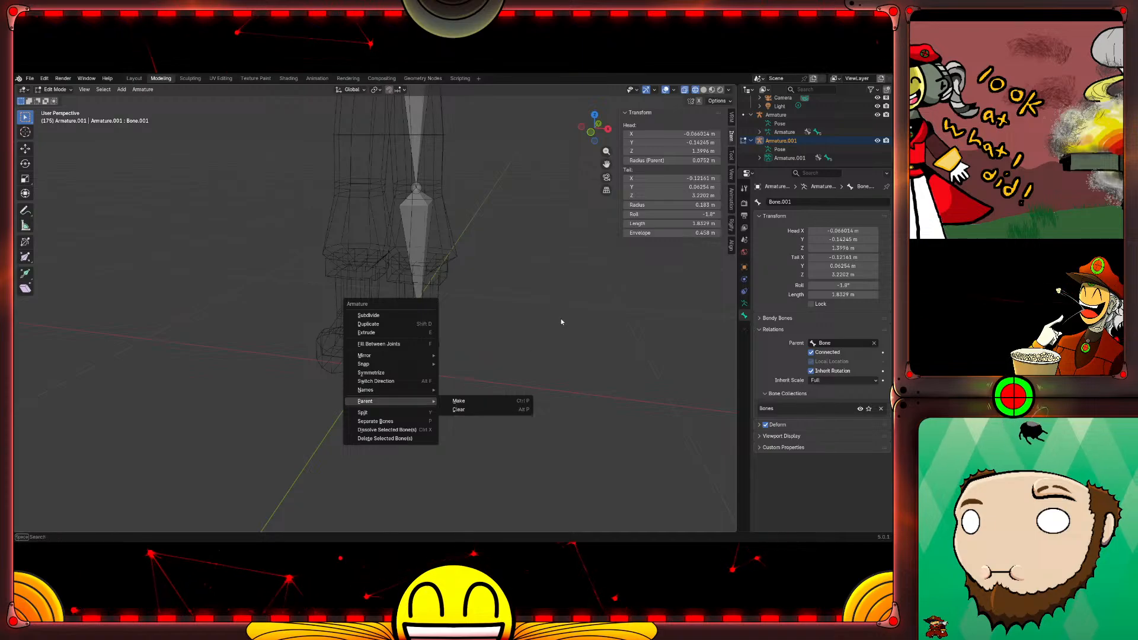
Step: Expand the bone hierarchy of Armature.001 and rename the shin bone as ShinL
{"action": "left_click", "coordinate": [759, 158]}
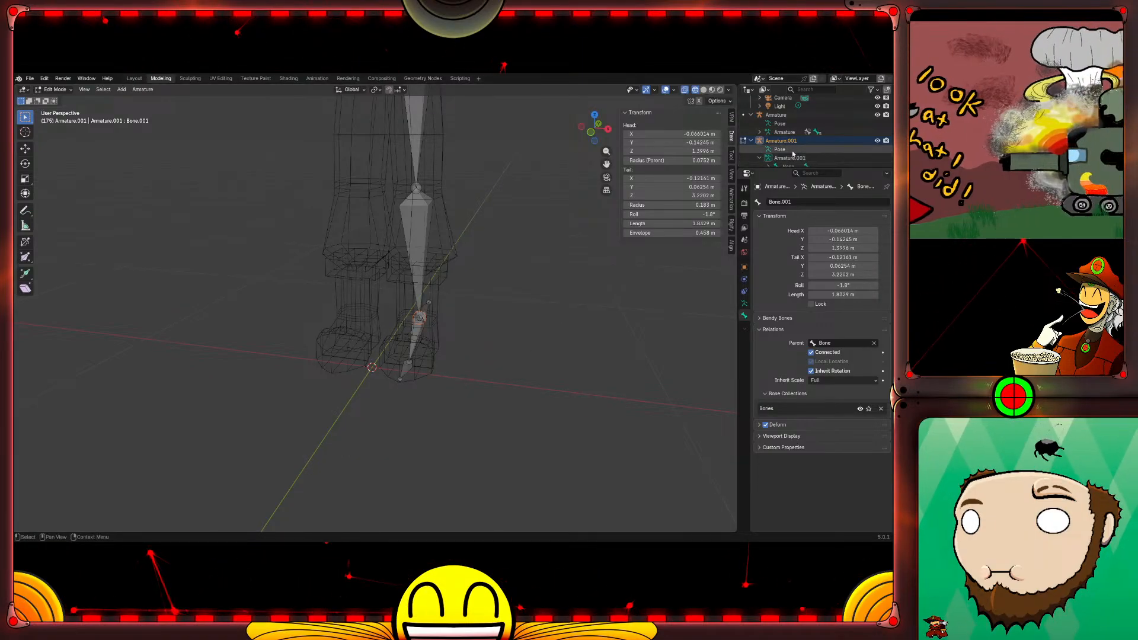
{"action": "middle_click_drag", "start_coordinate": [807, 153], "coordinate": [809, 151]}
{"action": "left_click", "coordinate": [805, 150]}
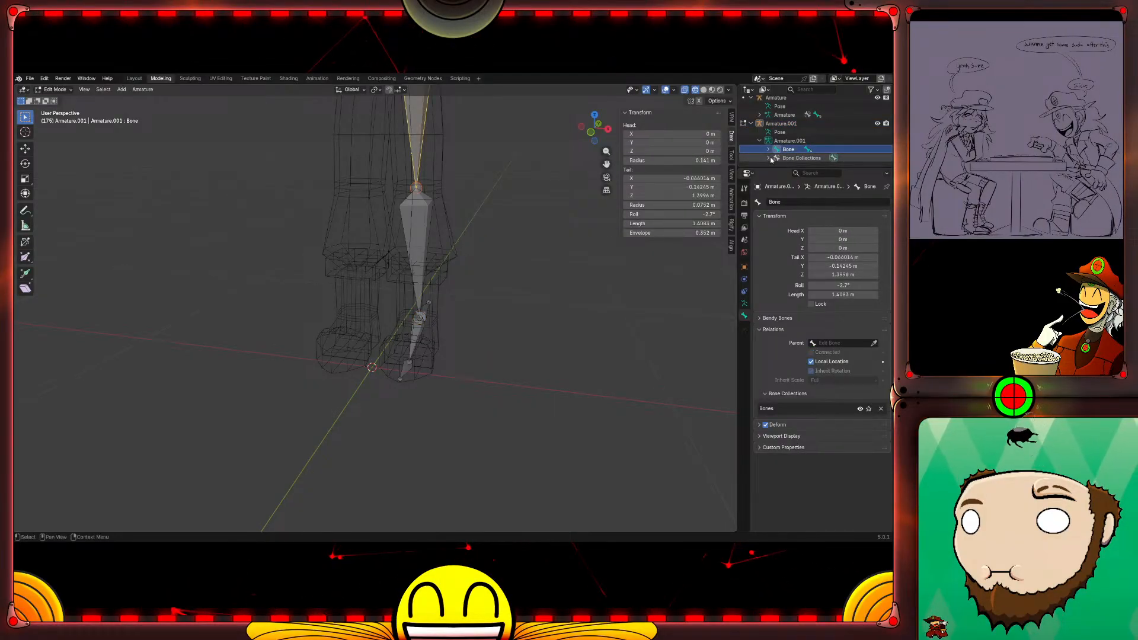
{"action": "left_click", "coordinate": [801, 157]}
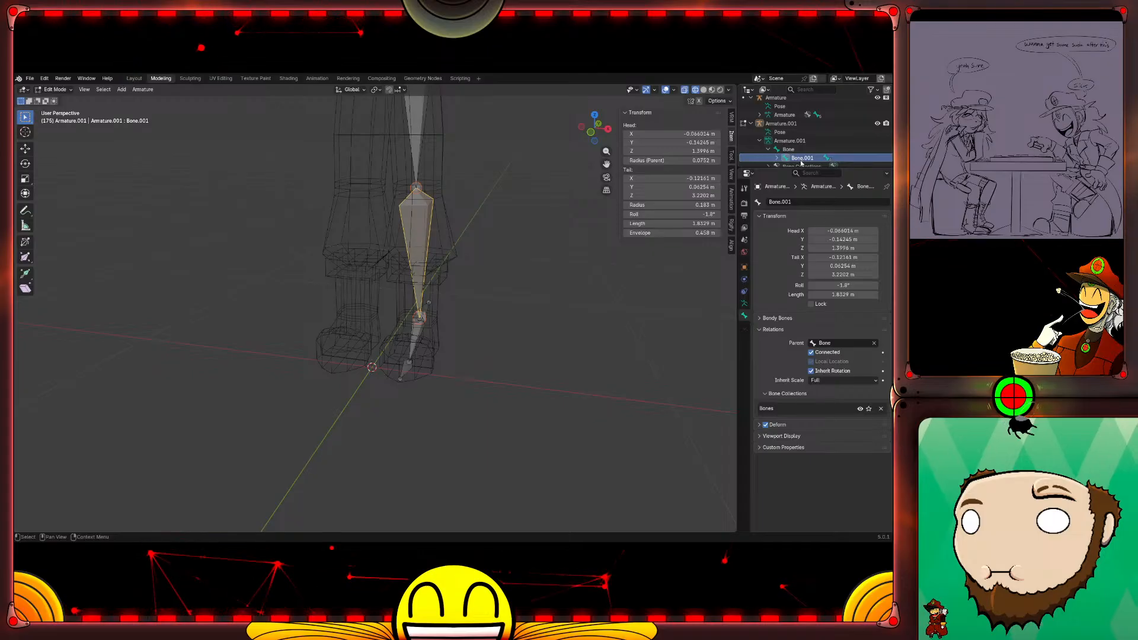
{"action": "left_click", "coordinate": [789, 150]}
{"action": "double_click", "coordinate": [802, 158]}
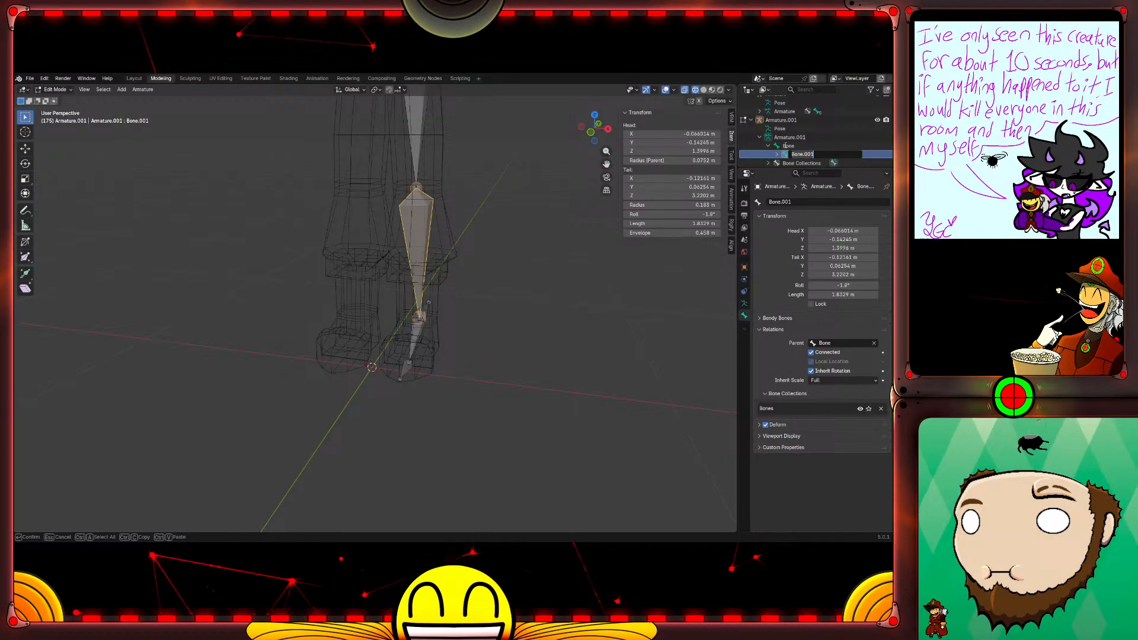
{"action": "type", "text": "Shin"}
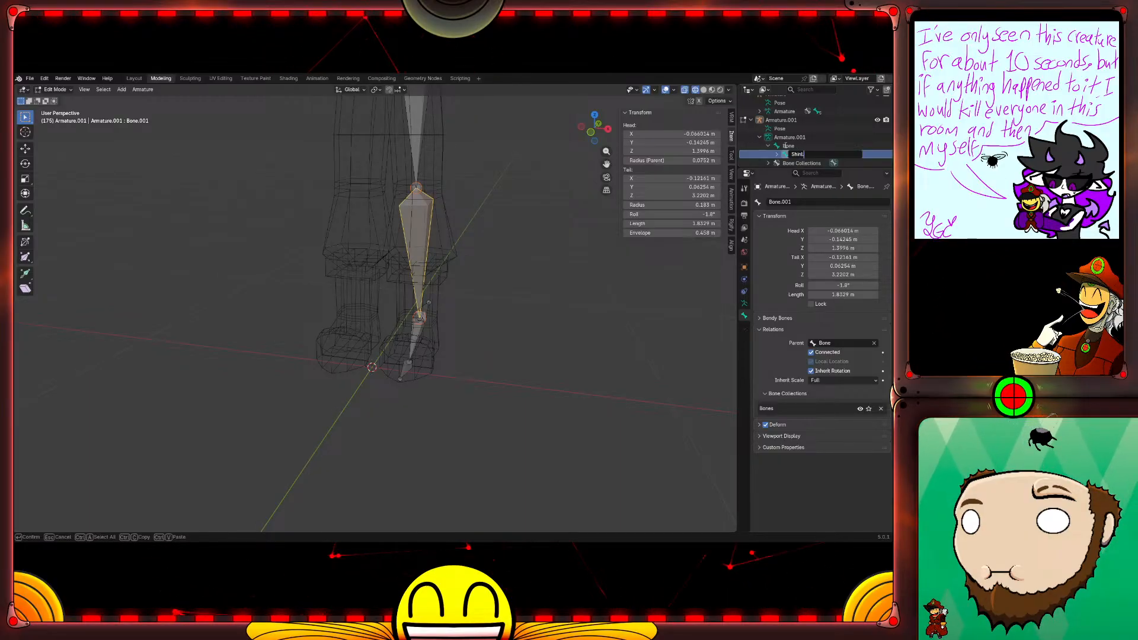
{"action": "type", "text": "L"}
{"action": "key", "text": "Return"}
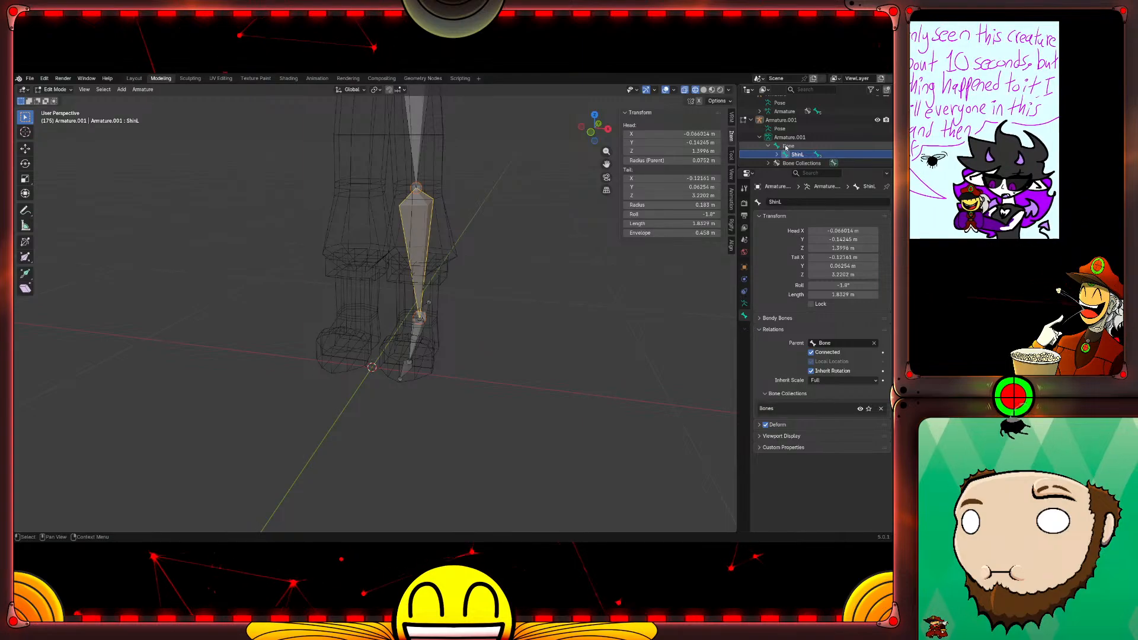
Step: Rename the thigh bone at the root of the leg chain as LegL
{"action": "left_click", "coordinate": [788, 146]}
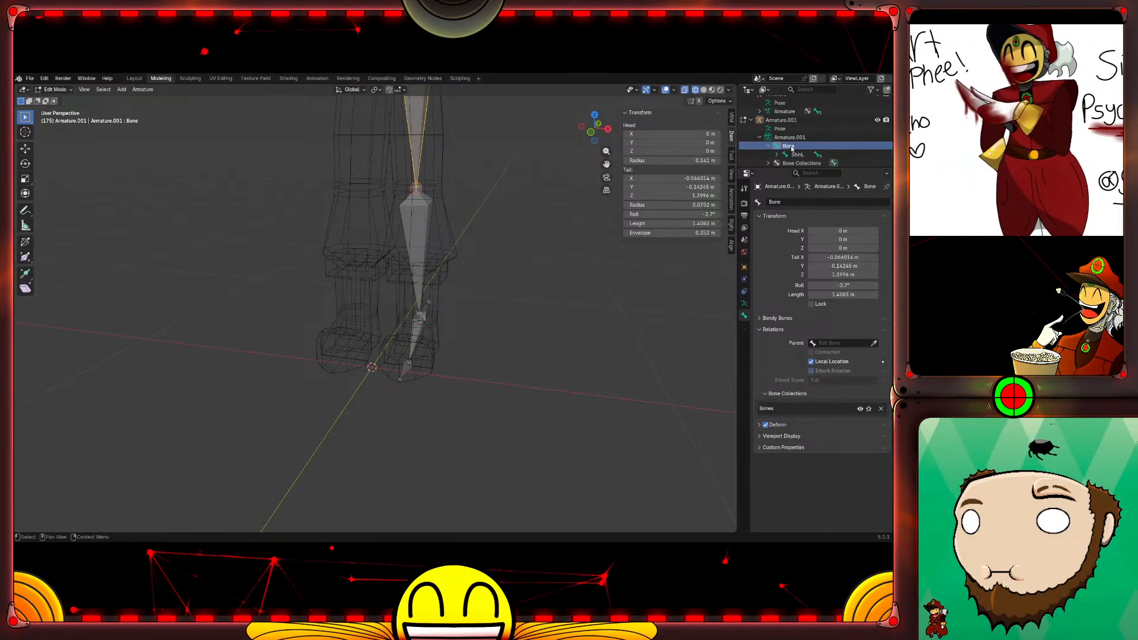
{"action": "double_click", "coordinate": [788, 146]}
{"action": "type", "text": "LegL"}
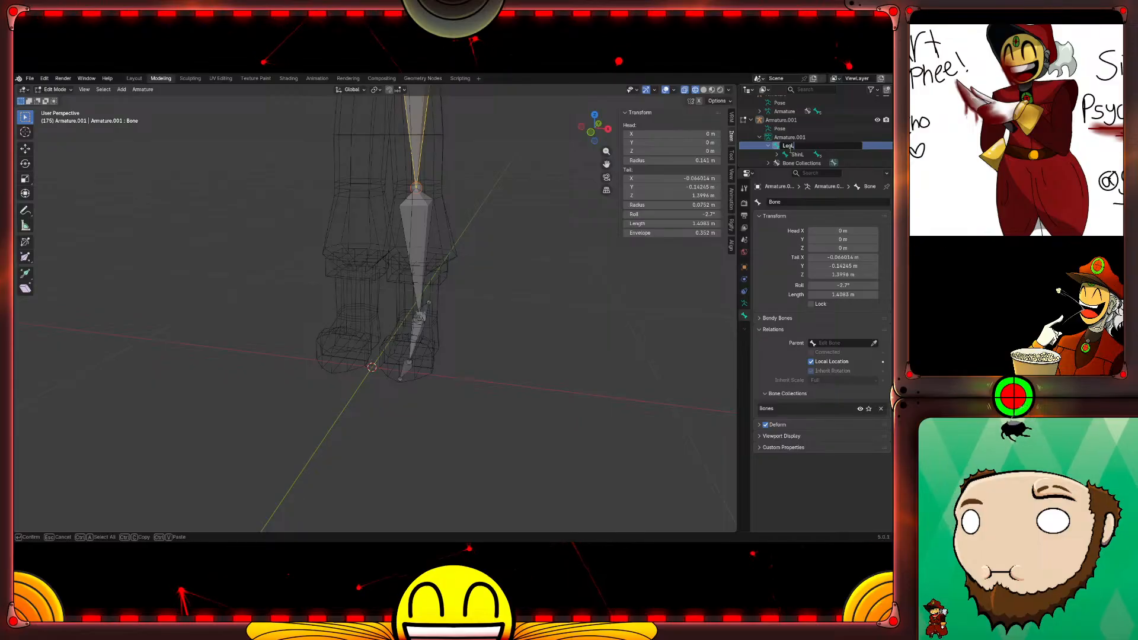
{"action": "key", "text": "Return"}
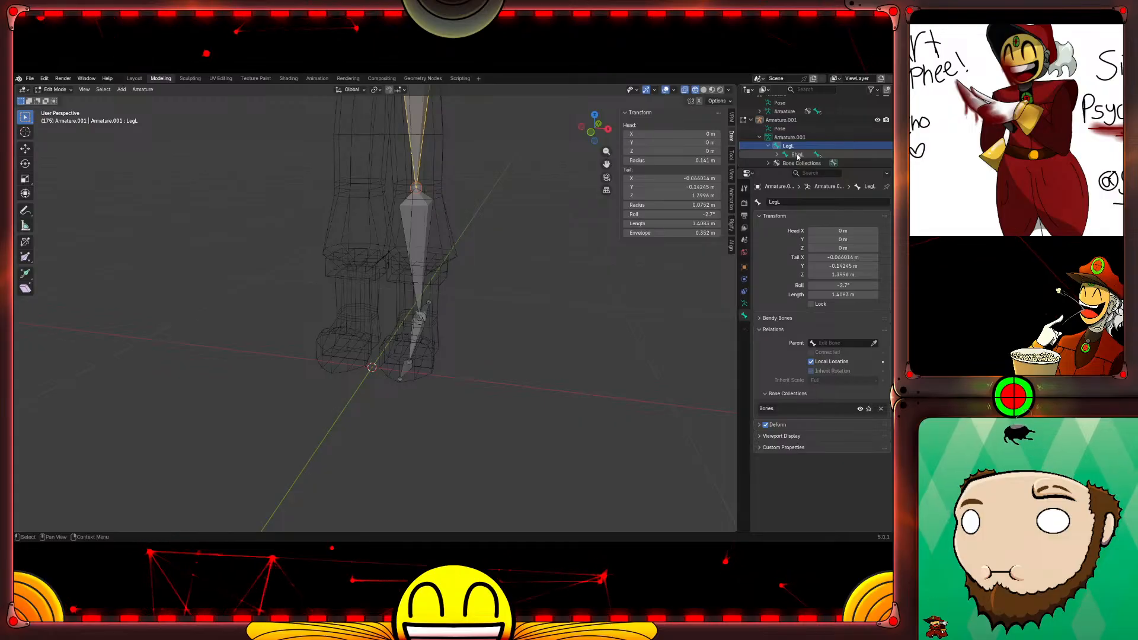
Step: Remove the L suffix from both bone names, leaving the shin bone named Shin and the thigh bone named Leg
{"action": "double_click", "coordinate": [797, 154]}
{"action": "key", "text": "BackSpace"}
{"action": "key", "text": "Return"}
{"action": "double_click", "coordinate": [796, 146]}
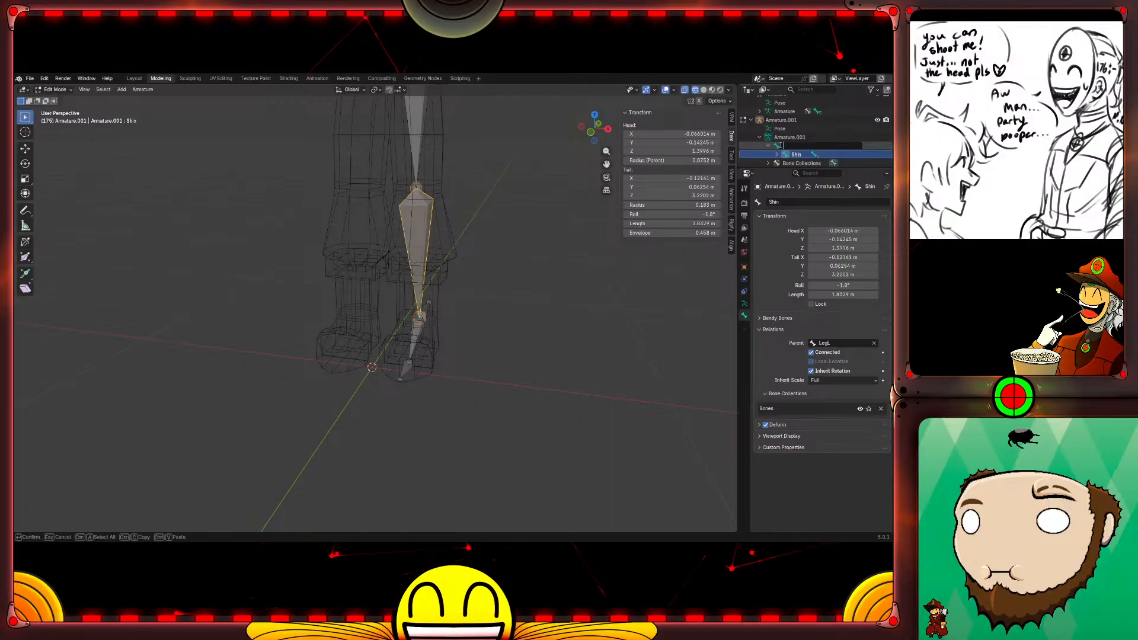
{"action": "key", "text": "BackSpace"}
{"action": "key", "text": "Return"}
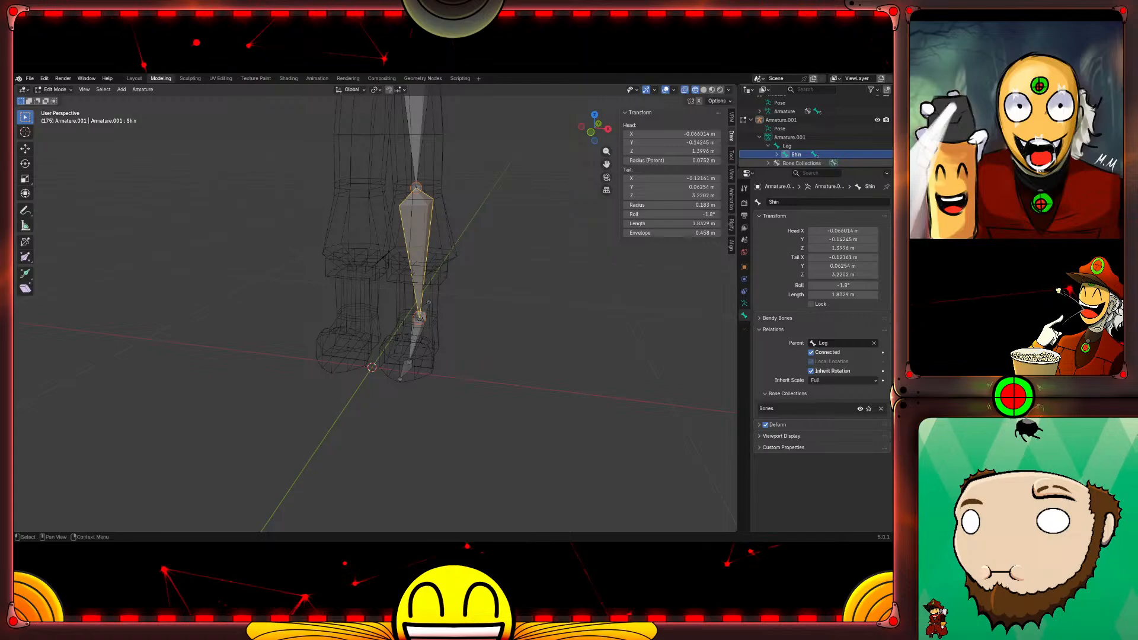
Step: Expand the Shin bone's children and rename the foot bone as Foot
{"action": "left_click", "coordinate": [776, 154]}
{"action": "scroll", "coordinate": [835, 146], "scroll_direction": "down", "scroll_amount": 2}
{"action": "left_click", "coordinate": [816, 142]}
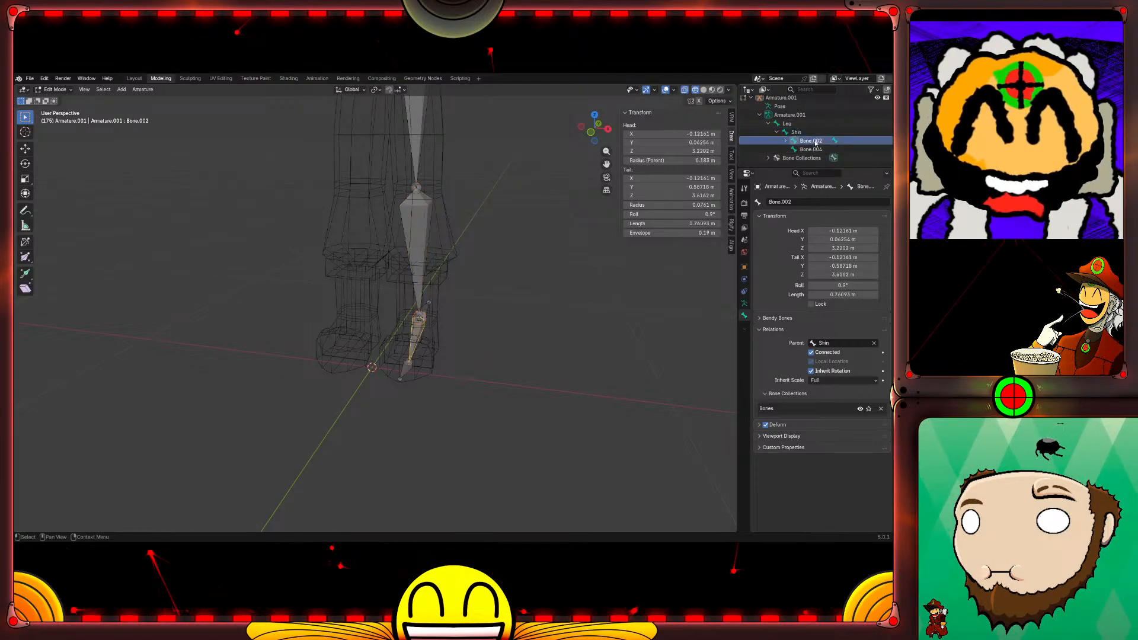
{"action": "double_click", "coordinate": [811, 141]}
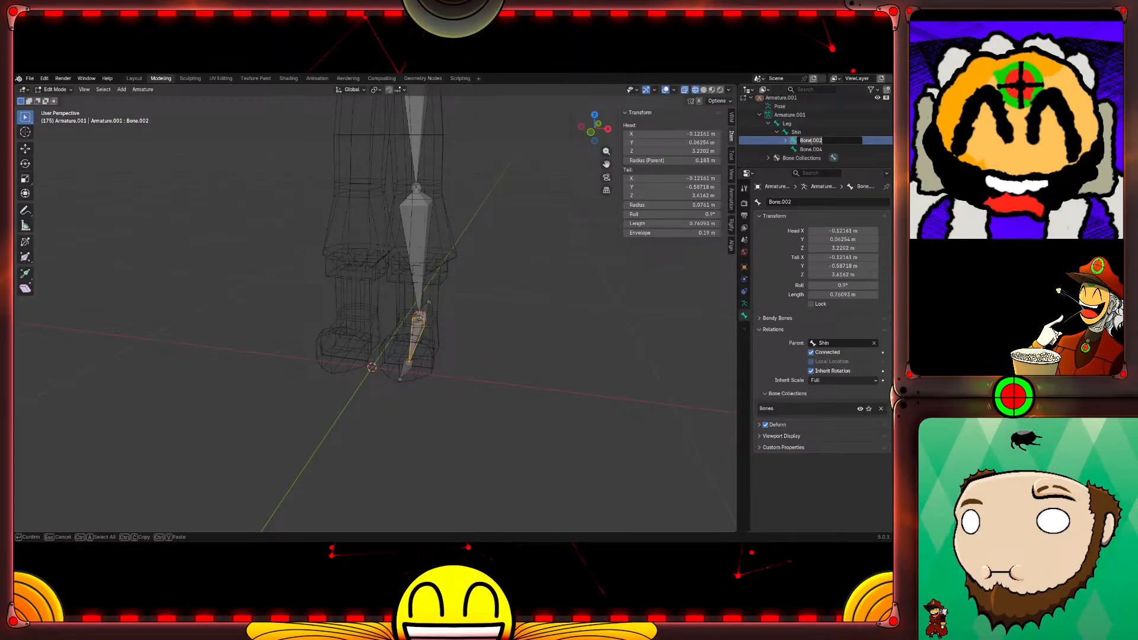
{"action": "key", "text": "Return"}
Step: Rename the bone extending behind the ankle as Tosies, and expand the first armature's bone list
{"action": "double_click", "coordinate": [808, 149]}
{"action": "type", "text": "Tosies"}
{"action": "key", "text": "Return"}
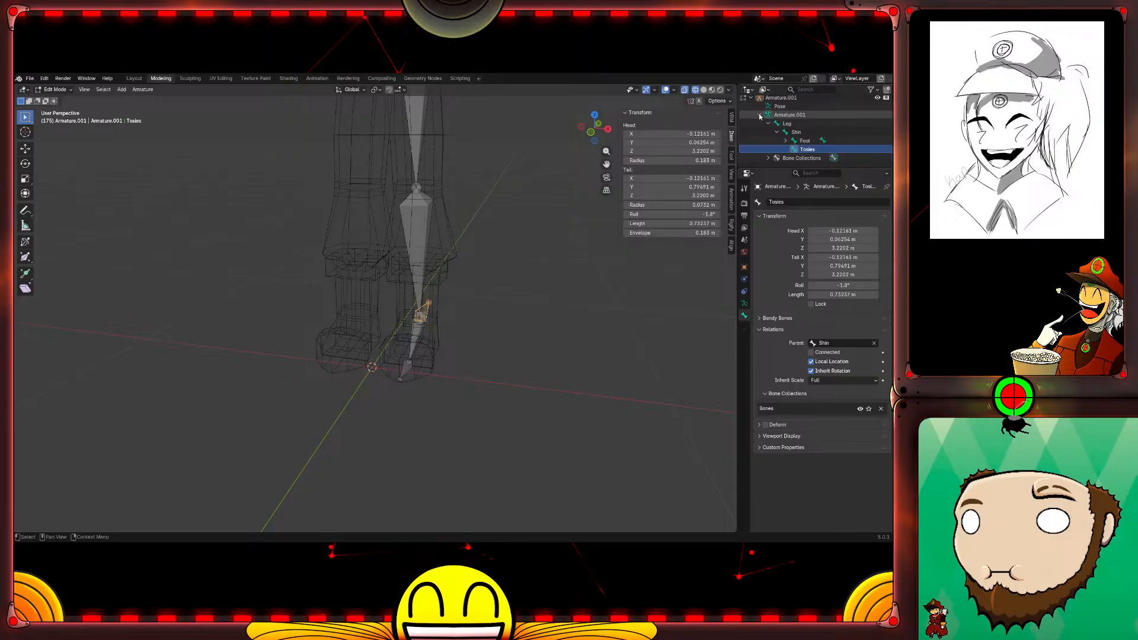
{"action": "scroll", "coordinate": [760, 116], "scroll_direction": "up", "scroll_amount": 4}
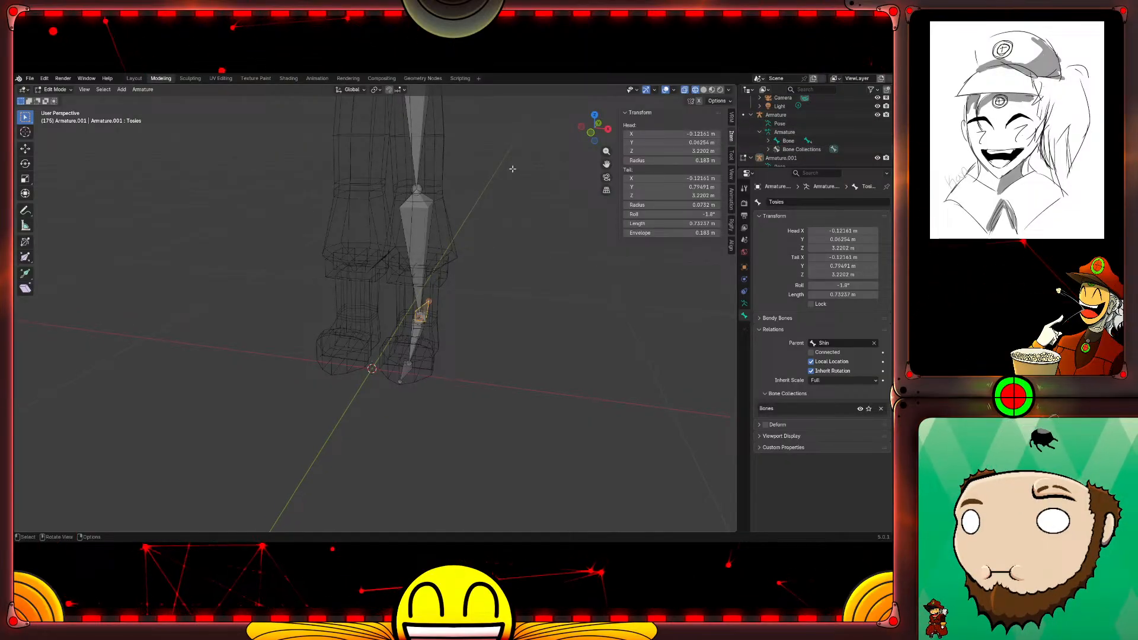
Step: Rename the lowest spine bone of the first armature, at the hips, as Butt
{"action": "middle_click_drag", "start_coordinate": [516, 179], "coordinate": [518, 181], "text": "shift"}
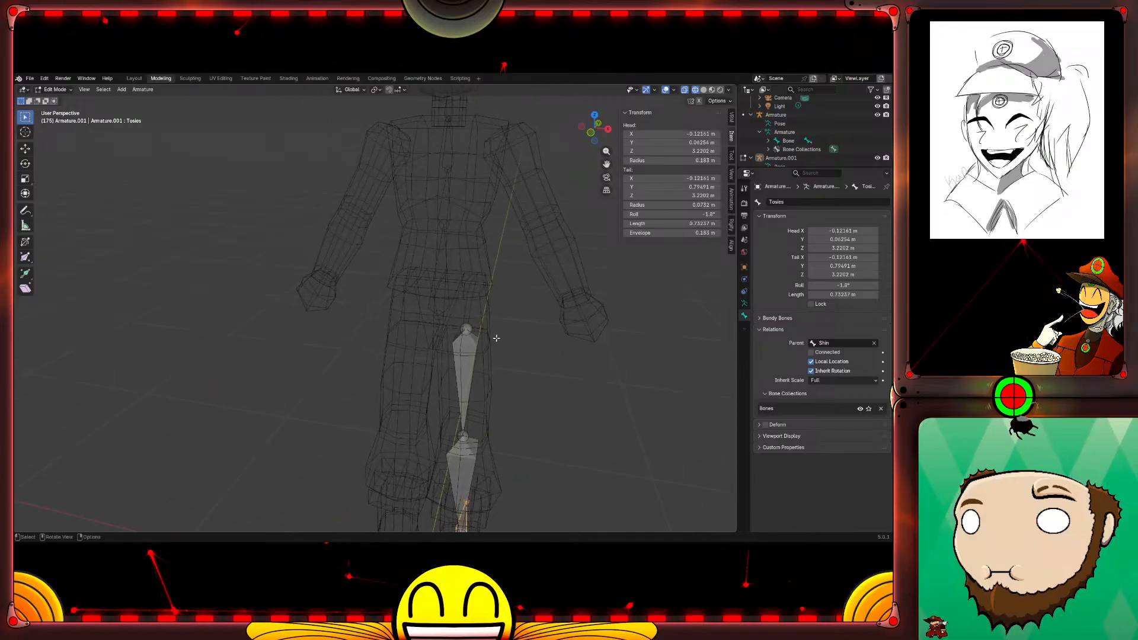
{"action": "left_click", "coordinate": [439, 309]}
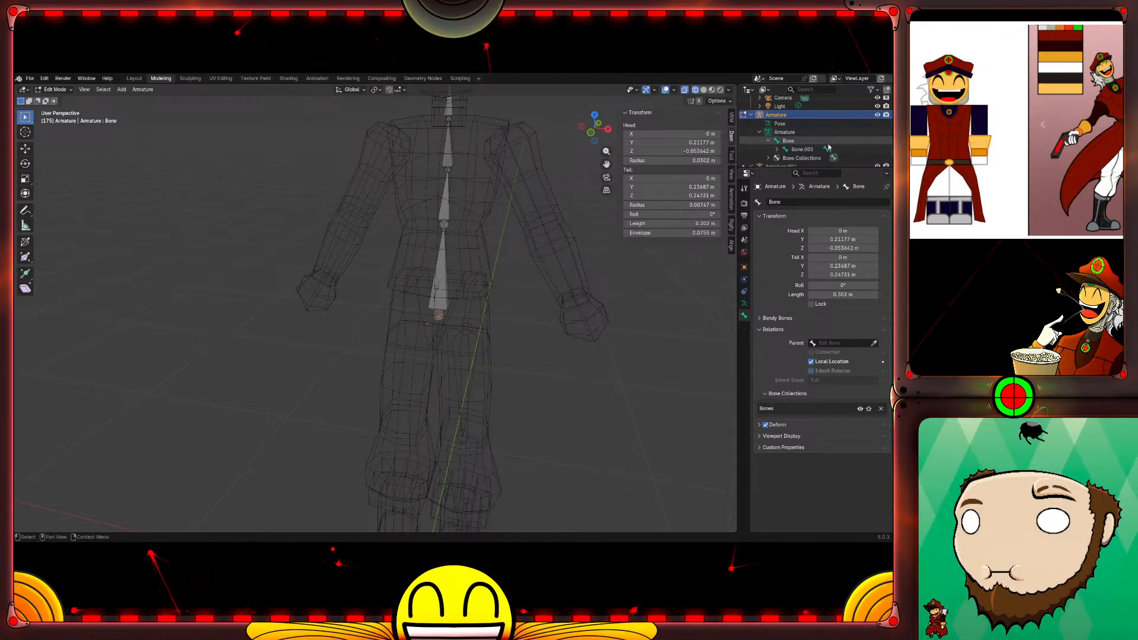
{"action": "left_click", "coordinate": [792, 144]}
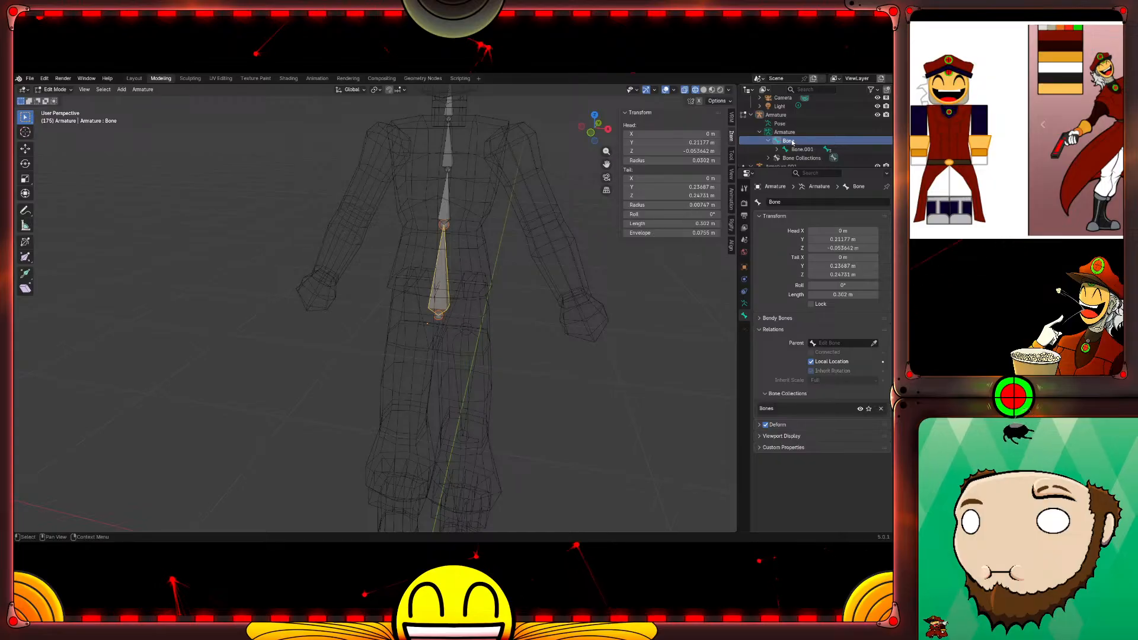
{"action": "double_click", "coordinate": [792, 143]}
{"action": "scroll", "coordinate": [796, 145], "scroll_direction": "down", "scroll_amount": 1}
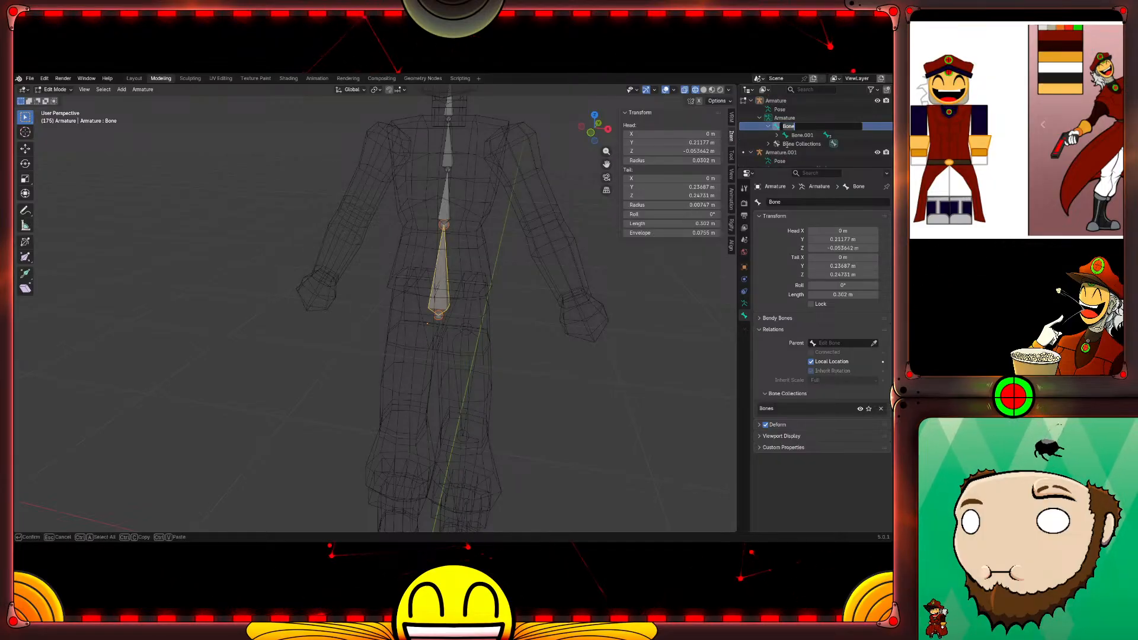
{"action": "type", "text": "Butt"}
{"action": "key", "text": "Return"}
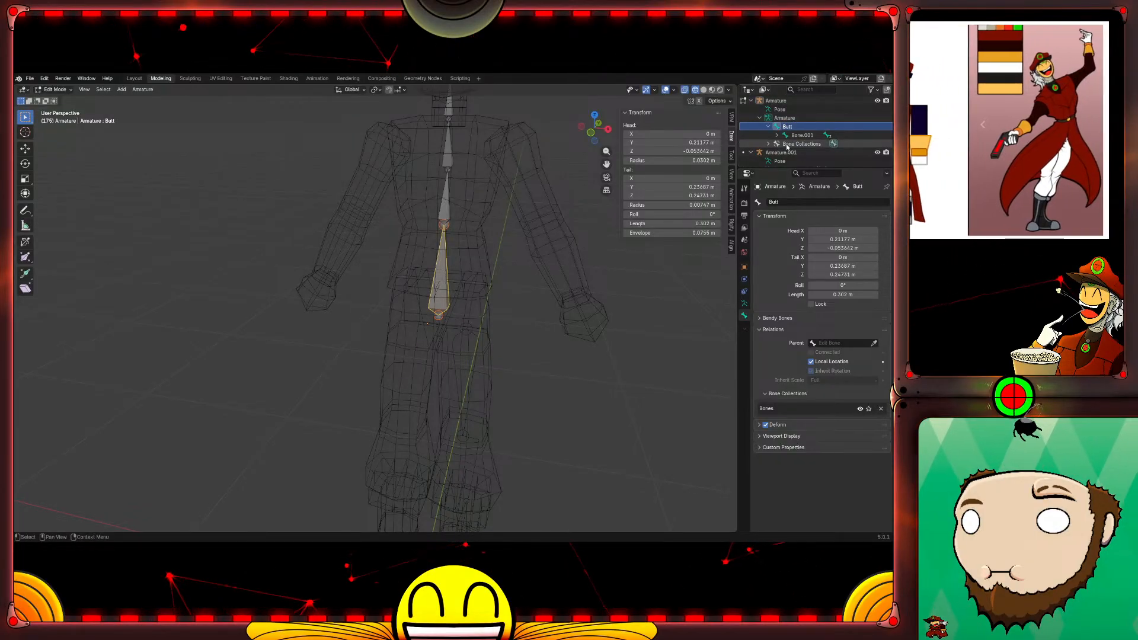
Step: Rename the second spine bone, the child of Butt, as MidBack
{"action": "left_click", "coordinate": [802, 135]}
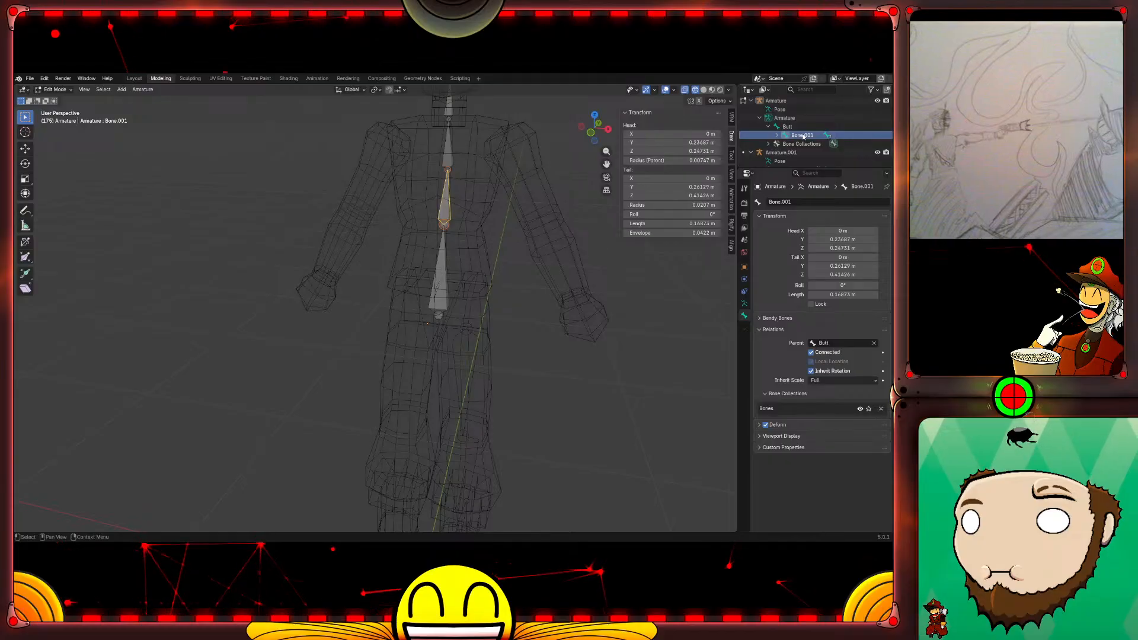
{"action": "double_click", "coordinate": [807, 134]}
{"action": "scroll", "coordinate": [809, 132], "scroll_direction": "down", "scroll_amount": 1}
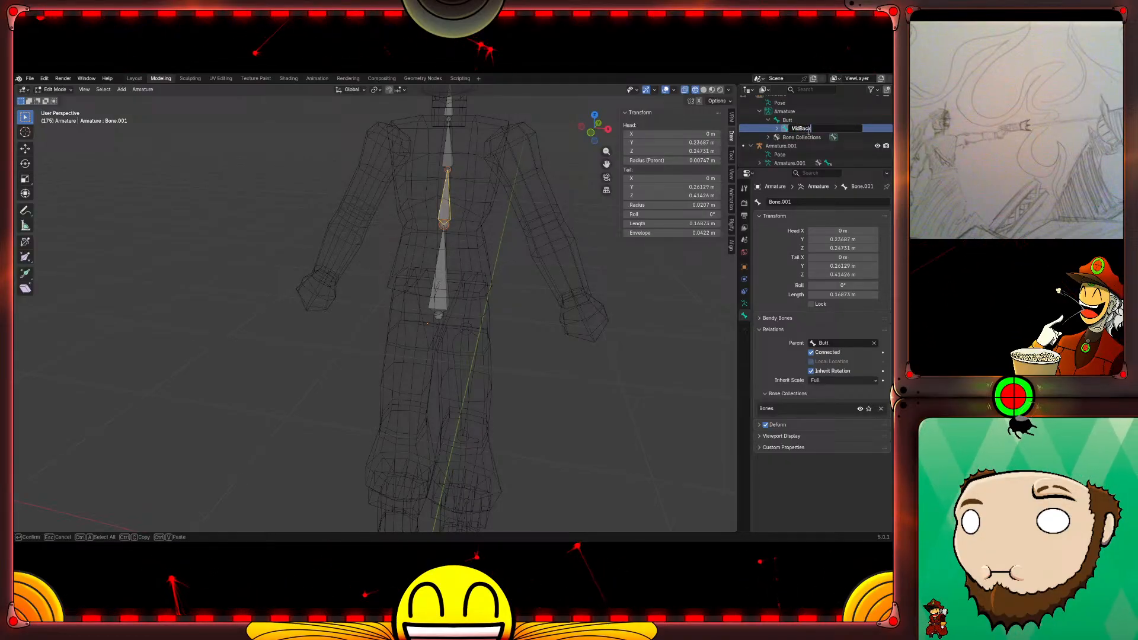
{"action": "key", "text": "Return"}
Step: Expand MidBack's children and rename the upper spine bone as UpBack
{"action": "left_click", "coordinate": [777, 128]}
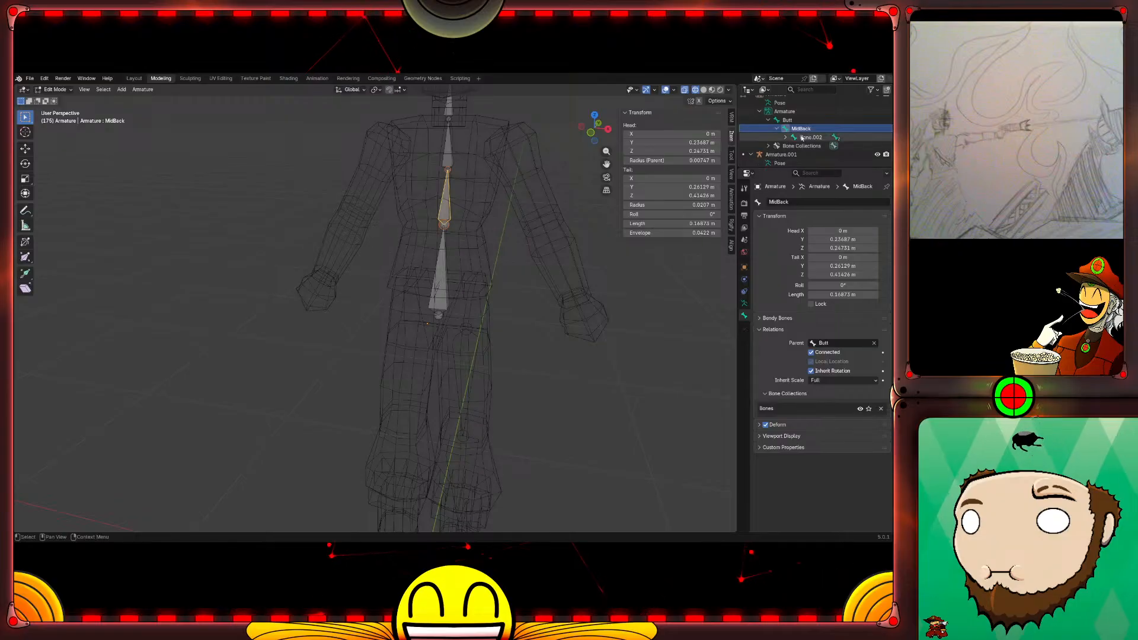
{"action": "left_click", "coordinate": [804, 137]}
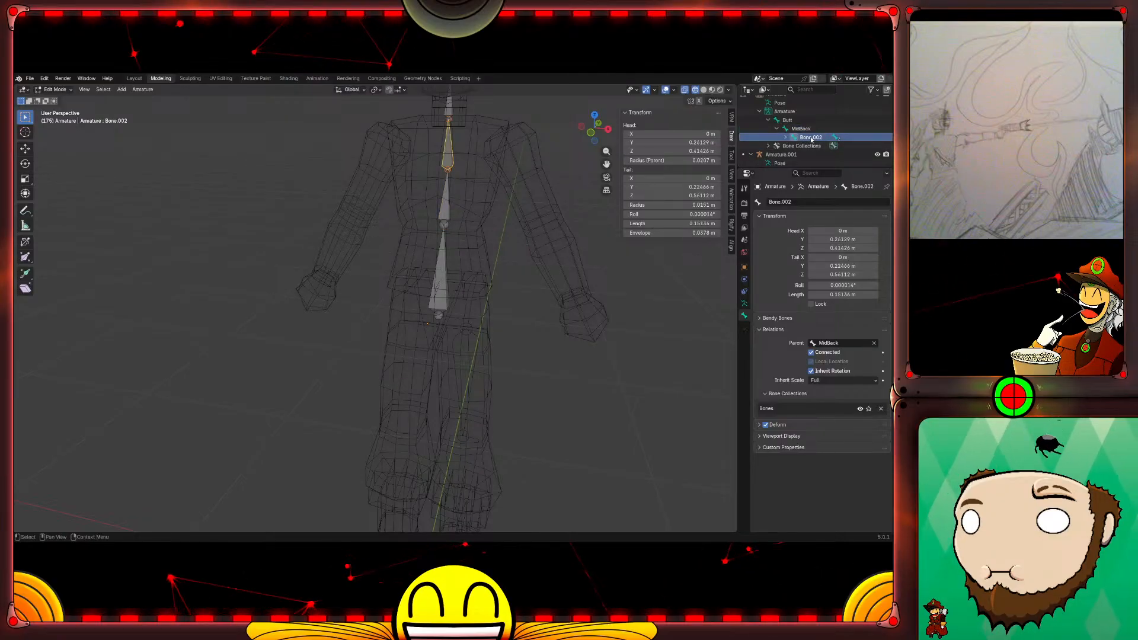
{"action": "double_click", "coordinate": [811, 138]}
{"action": "scroll", "coordinate": [812, 137], "scroll_direction": "down", "scroll_amount": 1}
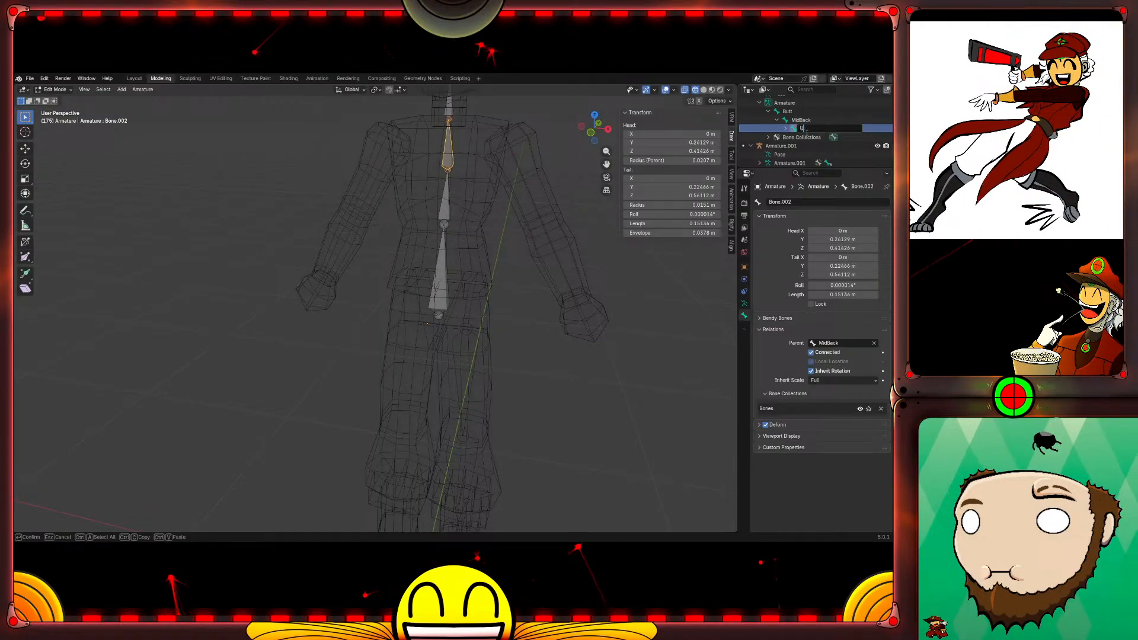
{"action": "key", "text": "BackSpace"}
{"action": "key", "text": "BackSpace"}
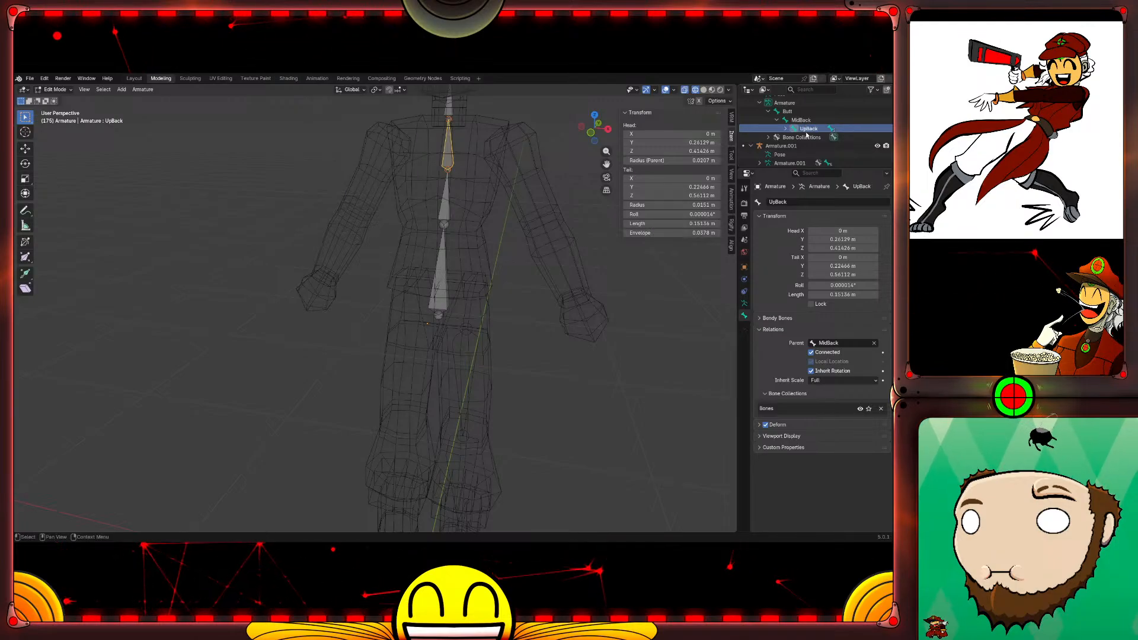
{"action": "key", "text": "Return"}
Step: Expand UpBack's children and rename the bone above it as Neck
{"action": "left_click", "coordinate": [784, 128]}
{"action": "left_click", "coordinate": [821, 138]}
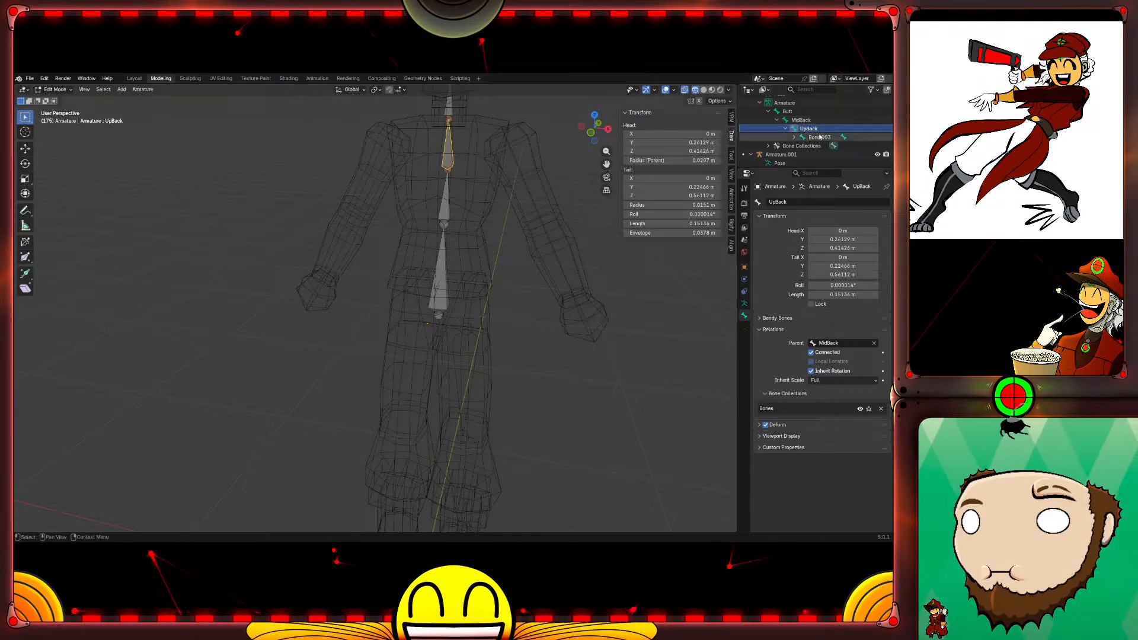
{"action": "double_click", "coordinate": [820, 138]}
{"action": "scroll", "coordinate": [821, 139], "scroll_direction": "down", "scroll_amount": 1}
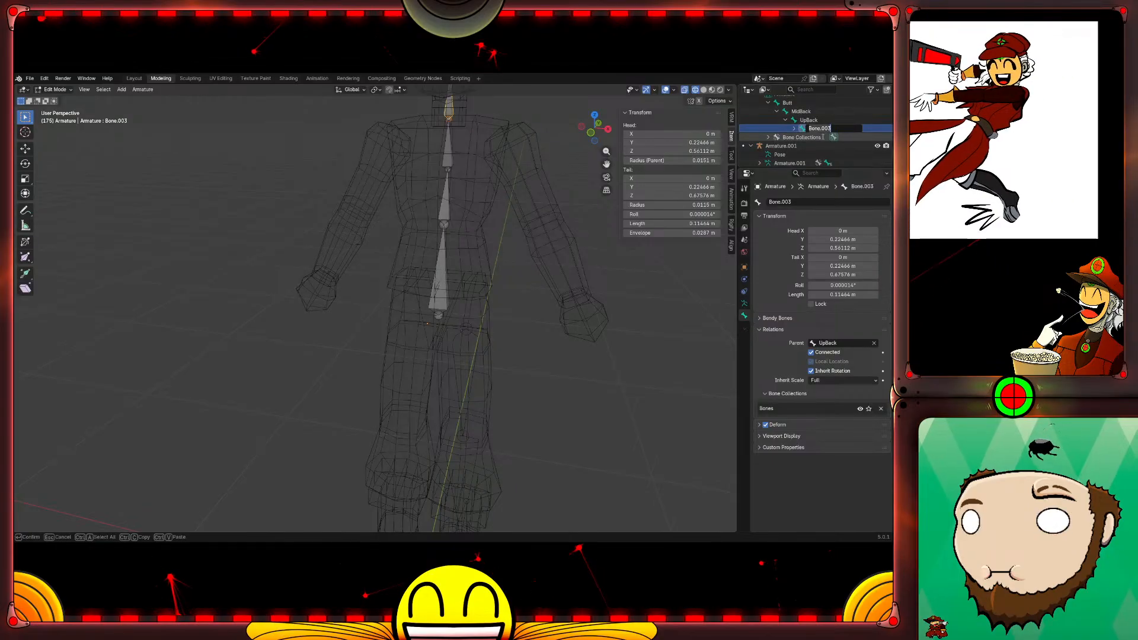
{"action": "type", "text": "Neck"}
{"action": "key", "text": "Return"}
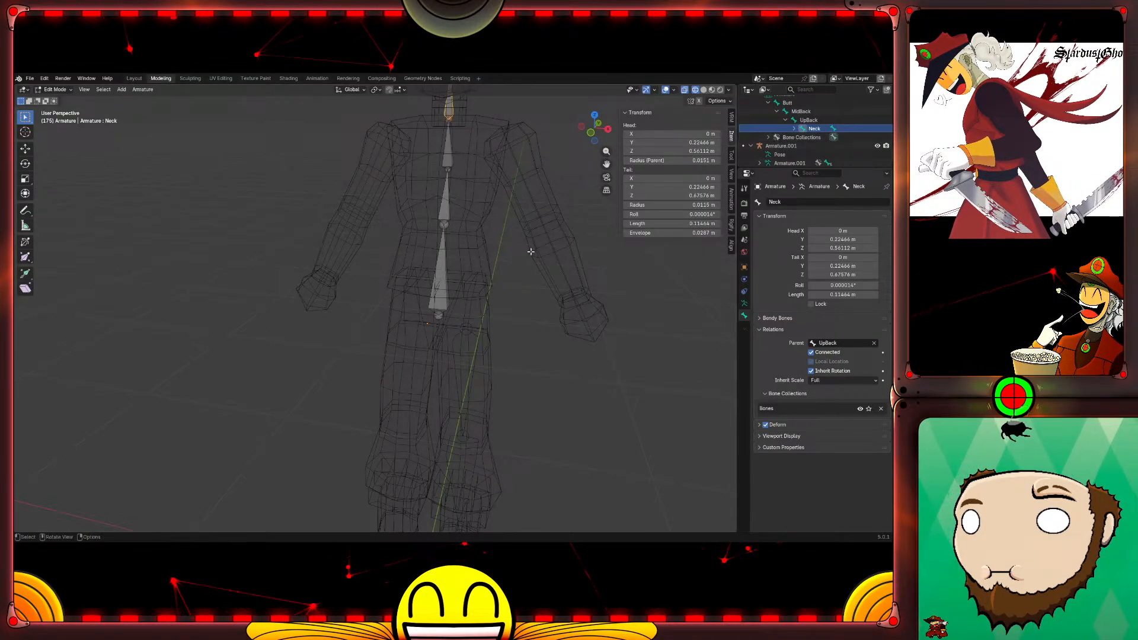
Step: Expand Neck's children and rename the bone inside the head mesh as Head
{"action": "middle_click_drag", "start_coordinate": [524, 159], "coordinate": [515, 325], "text": "shift"}
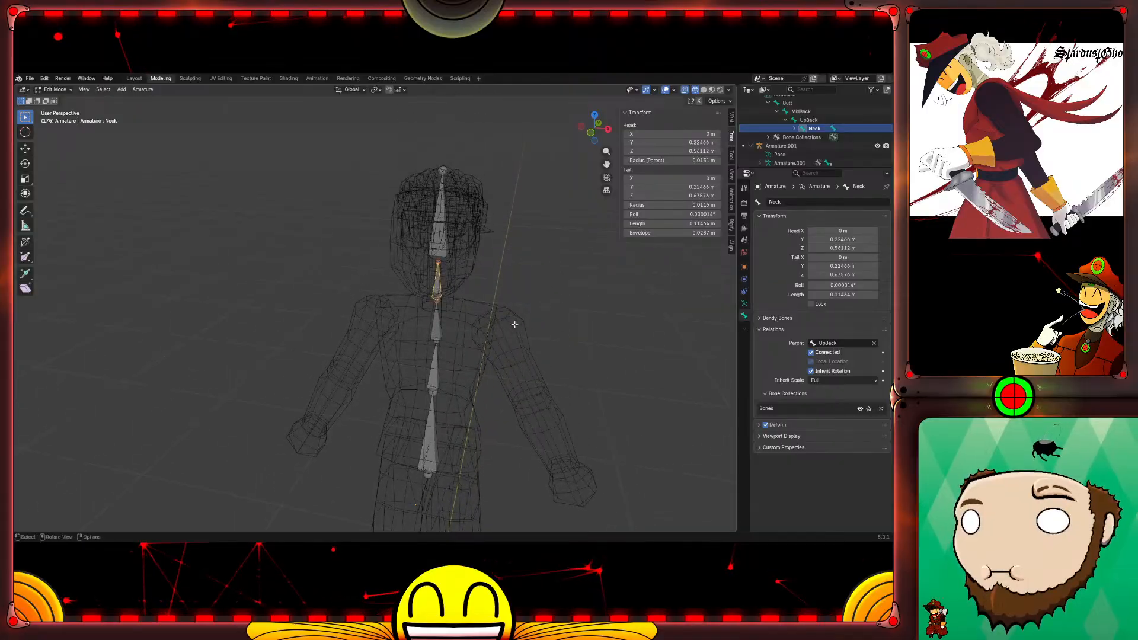
{"action": "left_click", "coordinate": [795, 129]}
{"action": "double_click", "coordinate": [827, 128]}
{"action": "type", "text": "Head"}
{"action": "key", "text": "Return"}
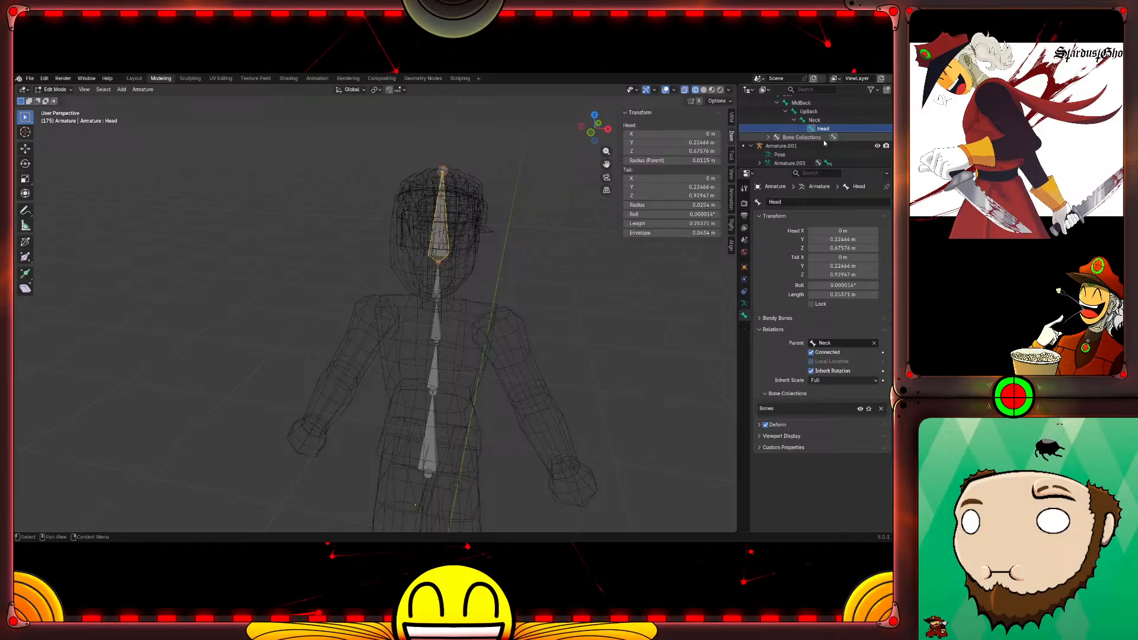
Step: Switch editing to the leg armature and clear the Shin parent from the bone extending behind the ankle
{"action": "middle_click_drag", "start_coordinate": [639, 387], "coordinate": [631, 231], "text": "shift"}
{"action": "mouse_move", "coordinate": [642, 462]}
{"action": "middle_mouse_down", "text": "shift"}
{"action": "mouse_move", "coordinate": [631, 296]}
{"action": "mouse_move", "coordinate": [604, 287]}
{"action": "mouse_move", "coordinate": [471, 377]}
{"action": "middle_mouse_up", "text": "shift"}
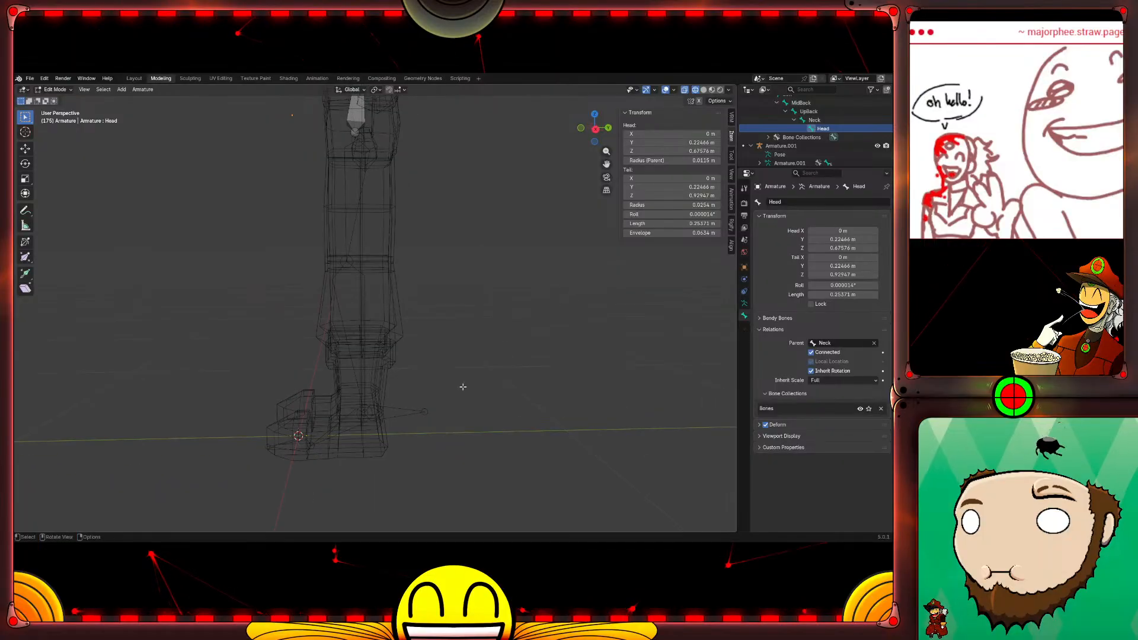
{"action": "left_click", "coordinate": [496, 425]}
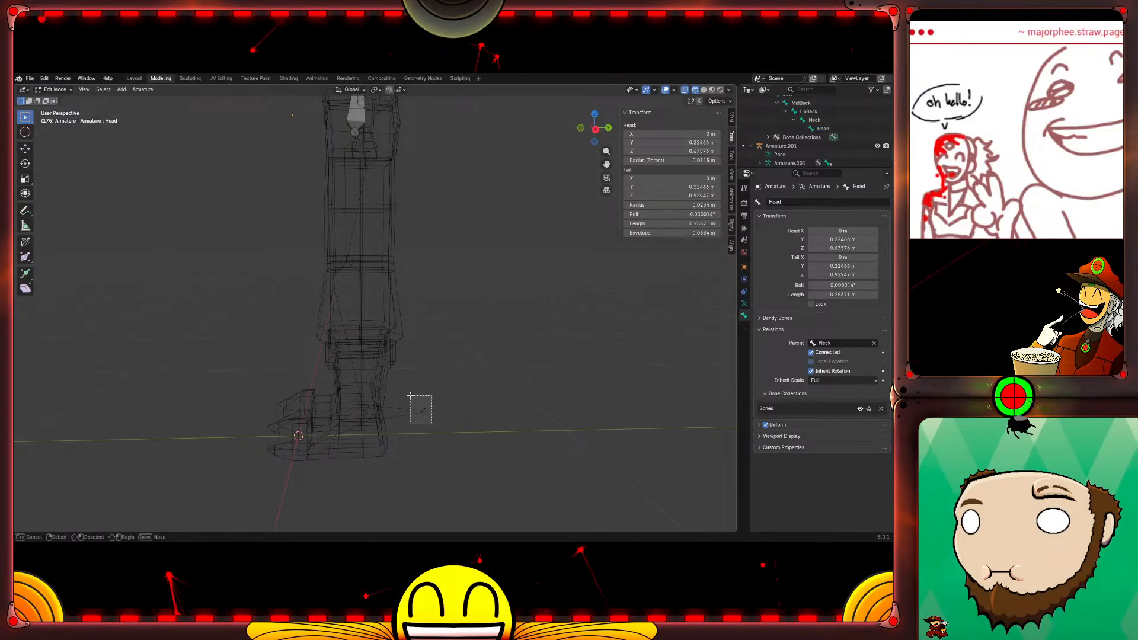
{"action": "key", "text": "Tab"}
{"action": "left_click", "coordinate": [406, 416]}
{"action": "key", "text": "Tab"}
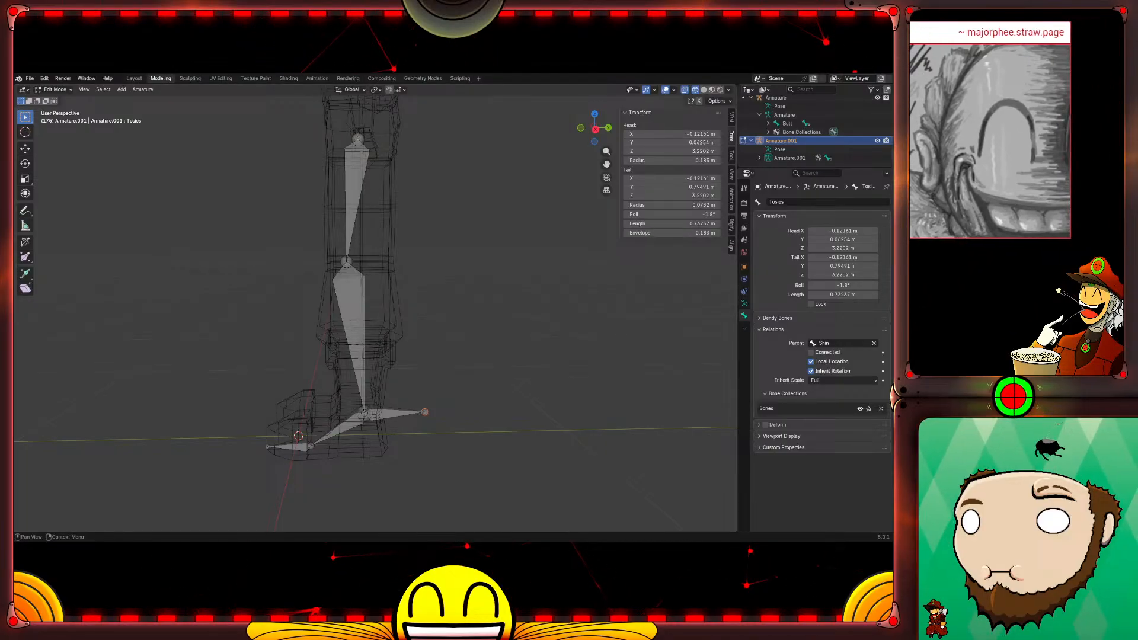
{"action": "left_click", "coordinate": [874, 343]}
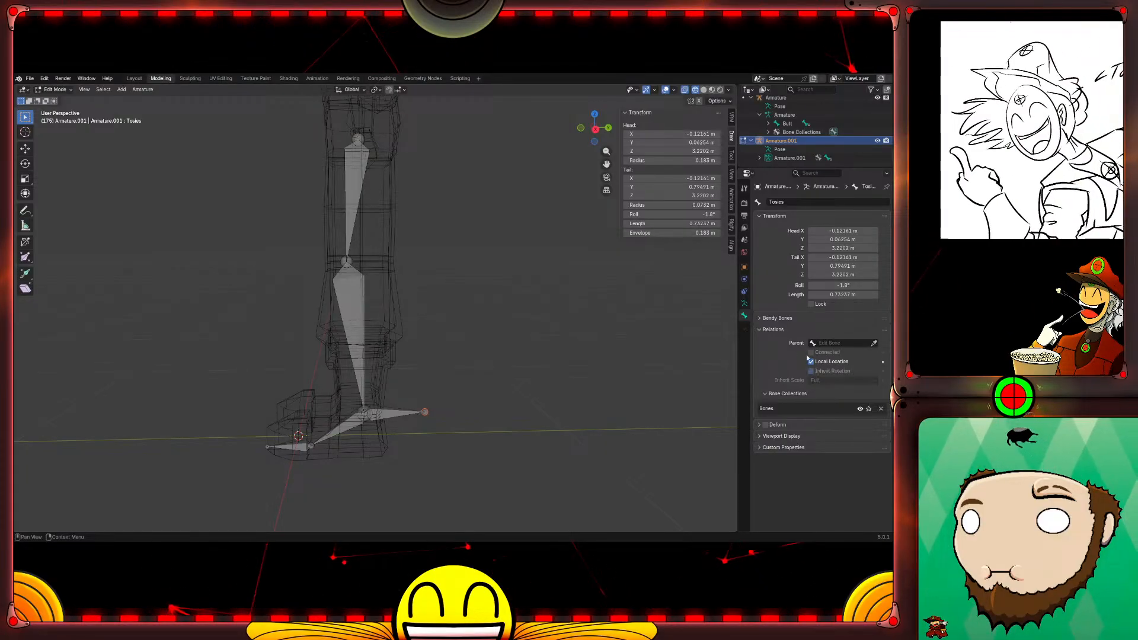
{"action": "right_click", "coordinate": [425, 413]}
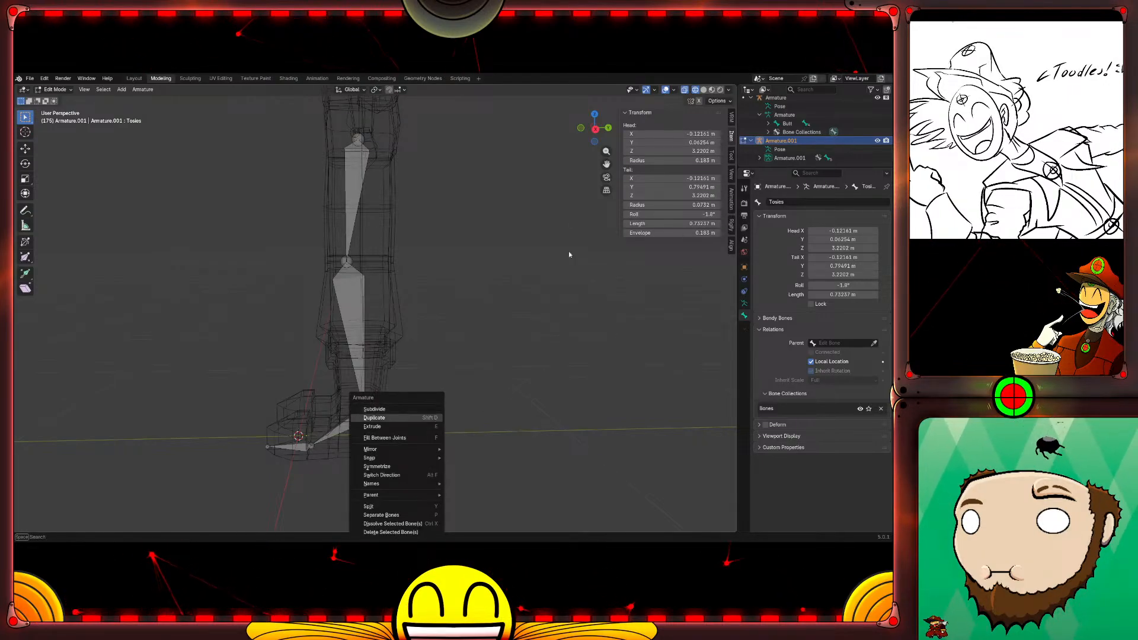
{"action": "key", "text": "Escape"}
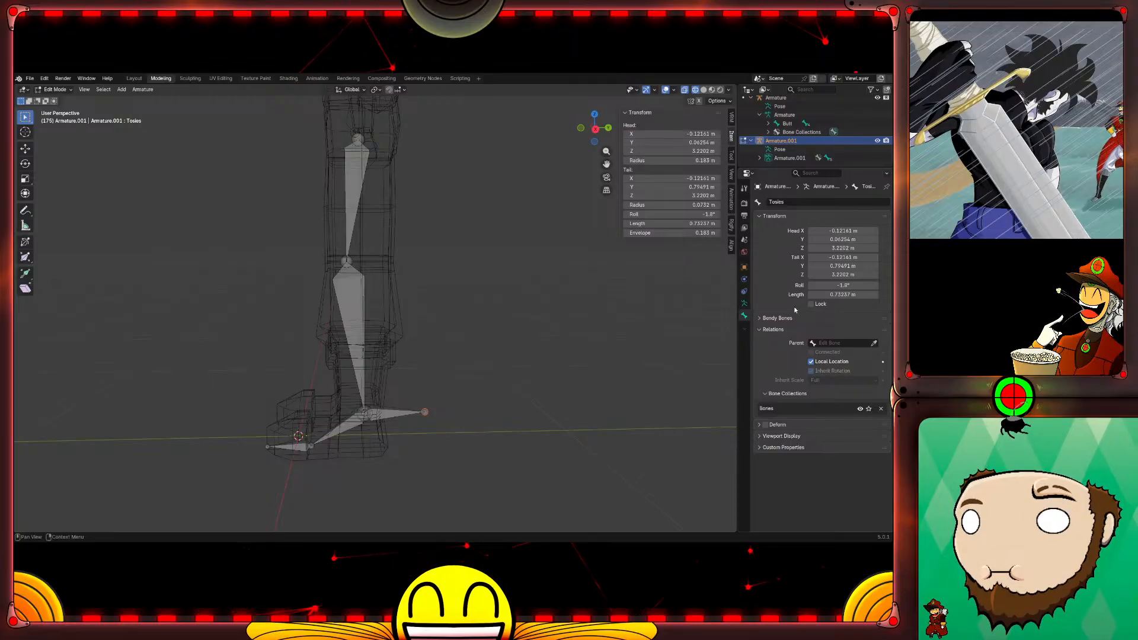
Step: Expand the leg armature's bone hierarchy down to the Foot bone's child and select that toe bone
{"action": "left_click", "coordinate": [759, 157]}
{"action": "scroll", "coordinate": [823, 155], "scroll_direction": "down", "scroll_amount": 2}
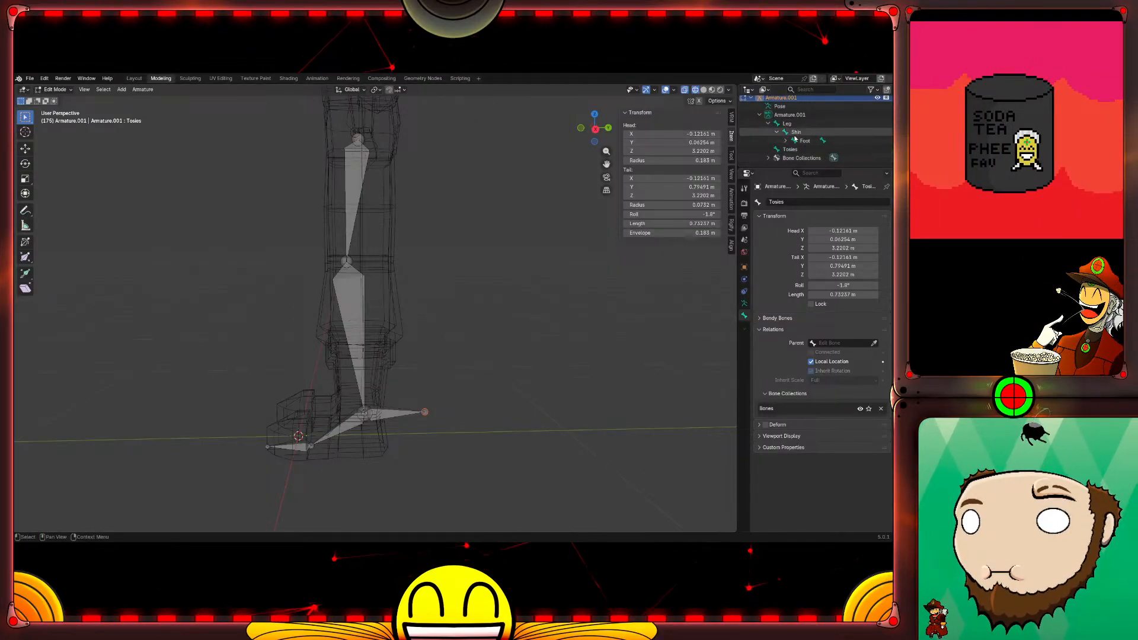
{"action": "scroll", "coordinate": [794, 138], "scroll_direction": "up", "scroll_amount": 2}
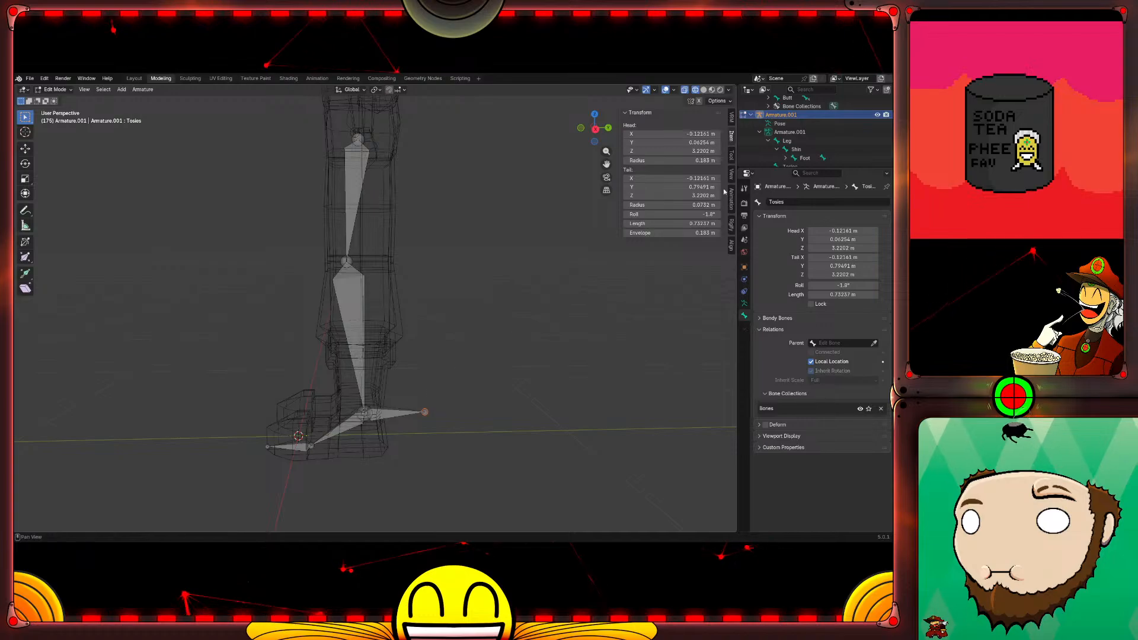
{"action": "left_click", "coordinate": [760, 133]}
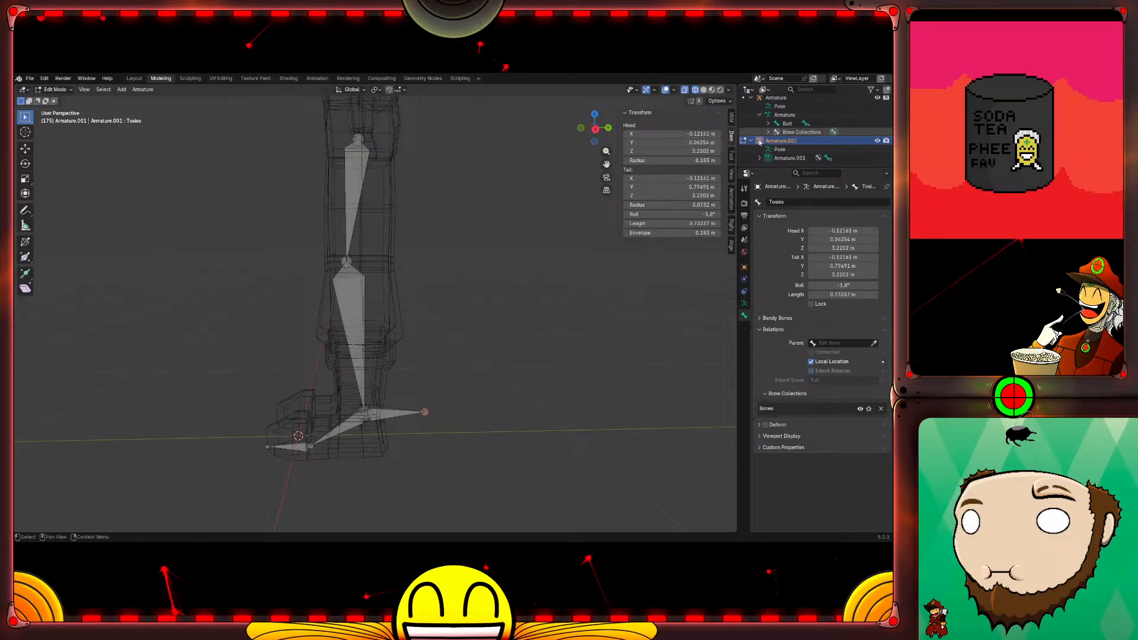
{"action": "left_click", "coordinate": [759, 157]}
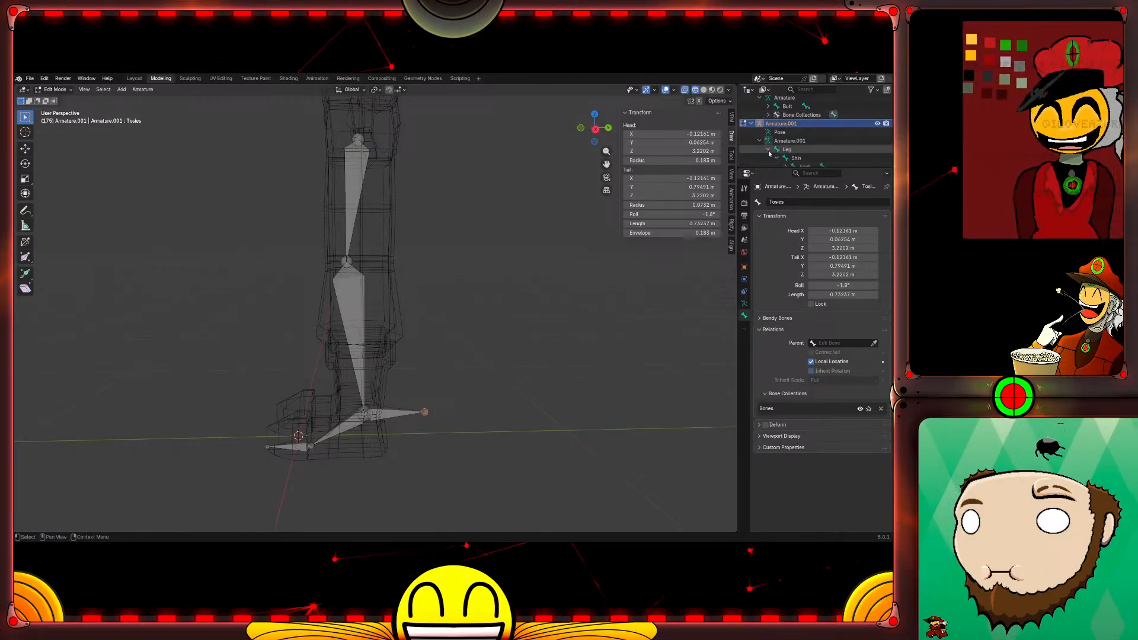
{"action": "scroll", "coordinate": [761, 133], "scroll_direction": "down", "scroll_amount": 3}
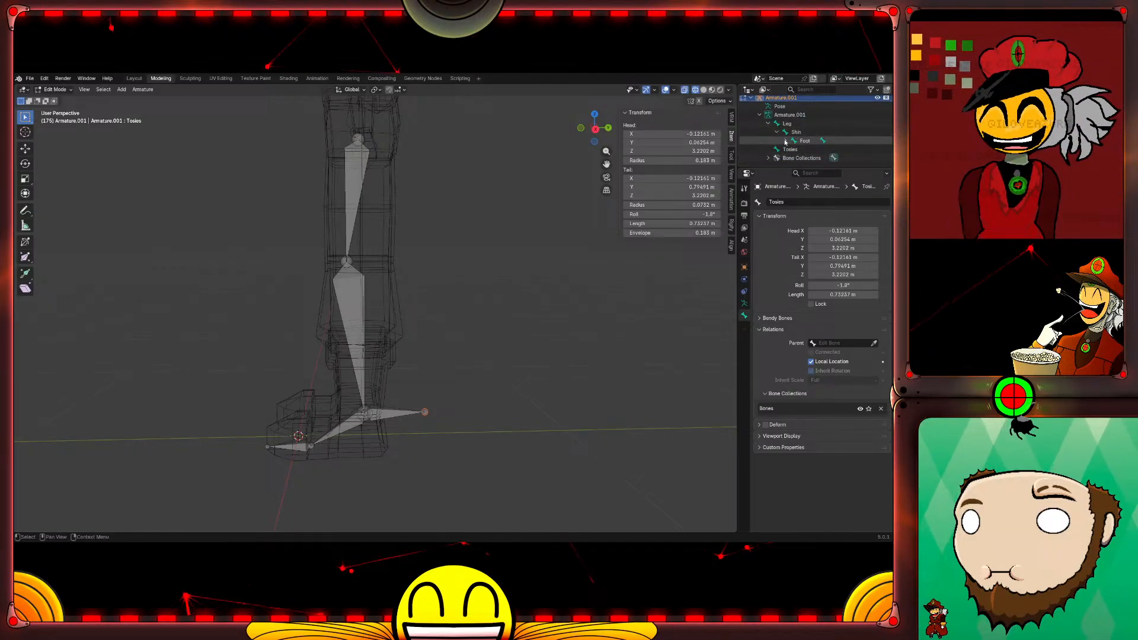
{"action": "left_click", "coordinate": [785, 141]}
{"action": "left_click", "coordinate": [816, 150]}
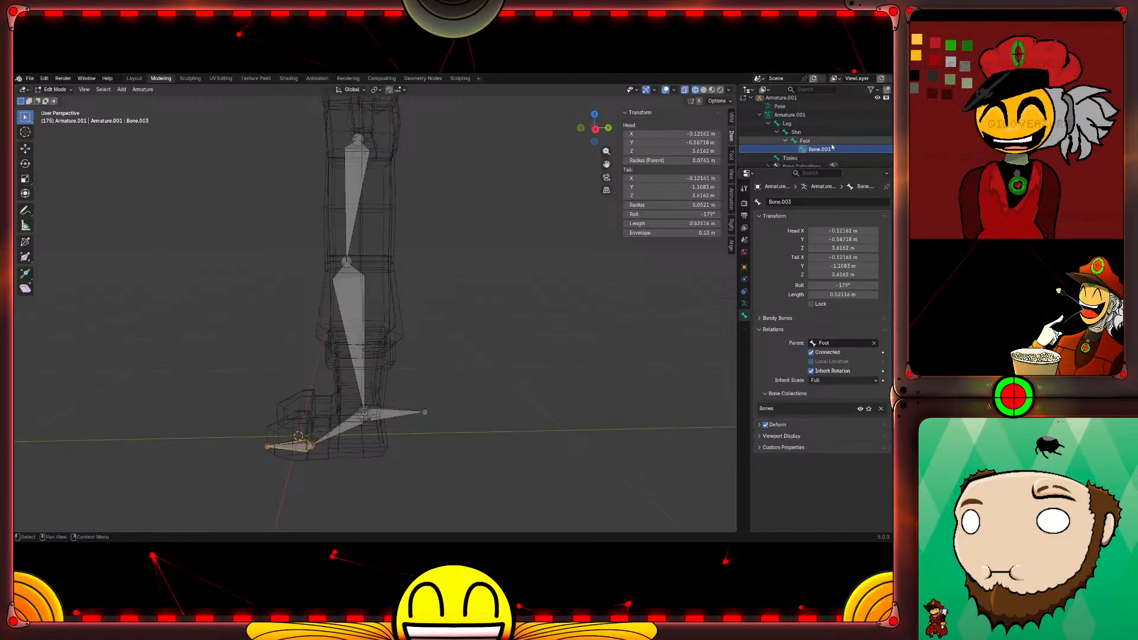
Step: Rename the toe bone at the front of the foot as Toesies
{"action": "left_click", "coordinate": [794, 158]}
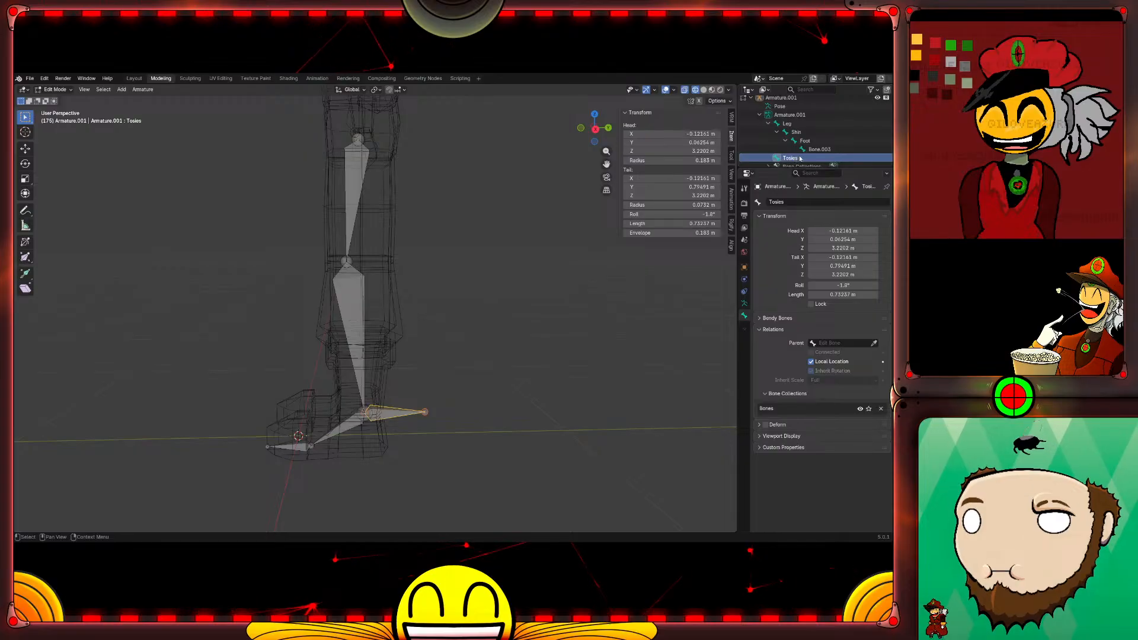
{"action": "left_click", "coordinate": [819, 149]}
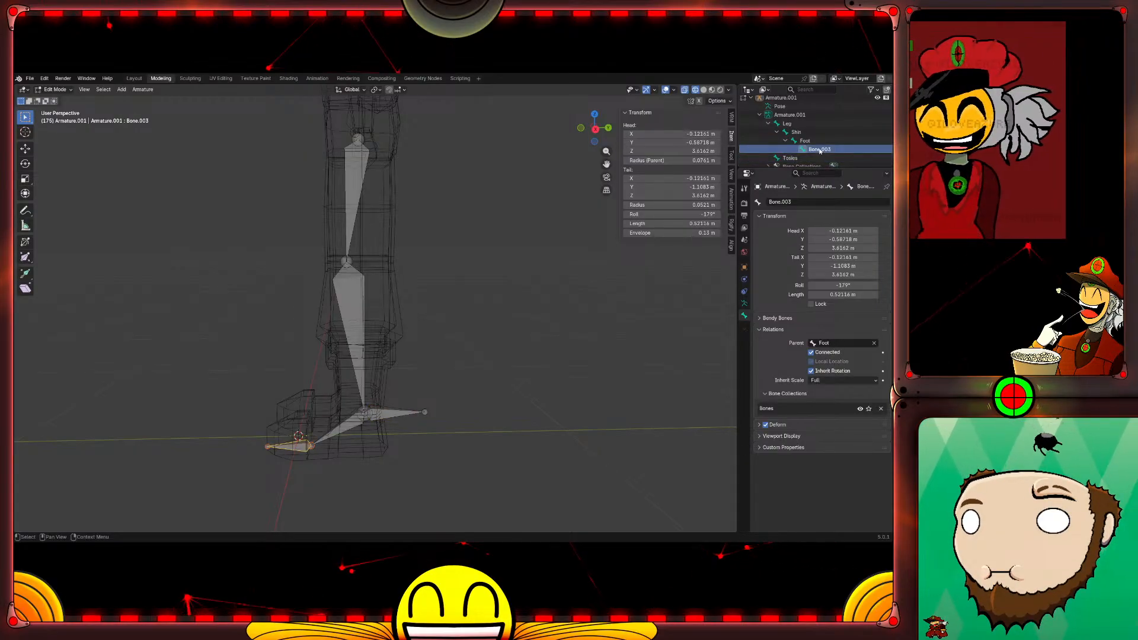
{"action": "double_click", "coordinate": [819, 149]}
{"action": "type", "text": "Toesies"}
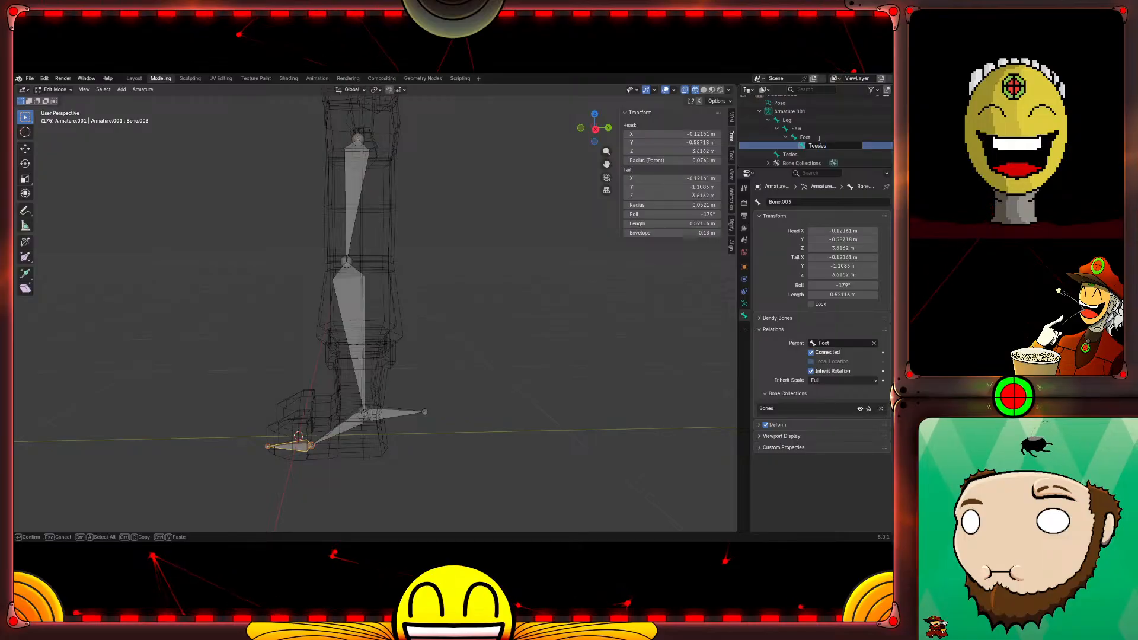
{"action": "key", "text": "Return"}
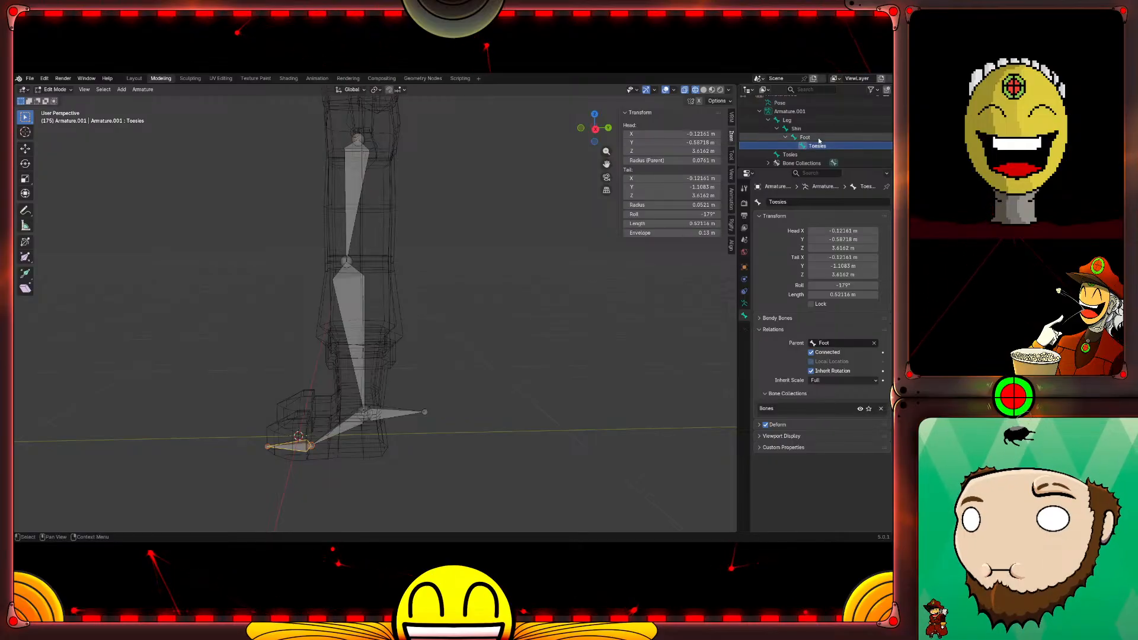
Step: Rename the unparented bone extending behind the ankle as IK.Foot
{"action": "left_click", "coordinate": [793, 155]}
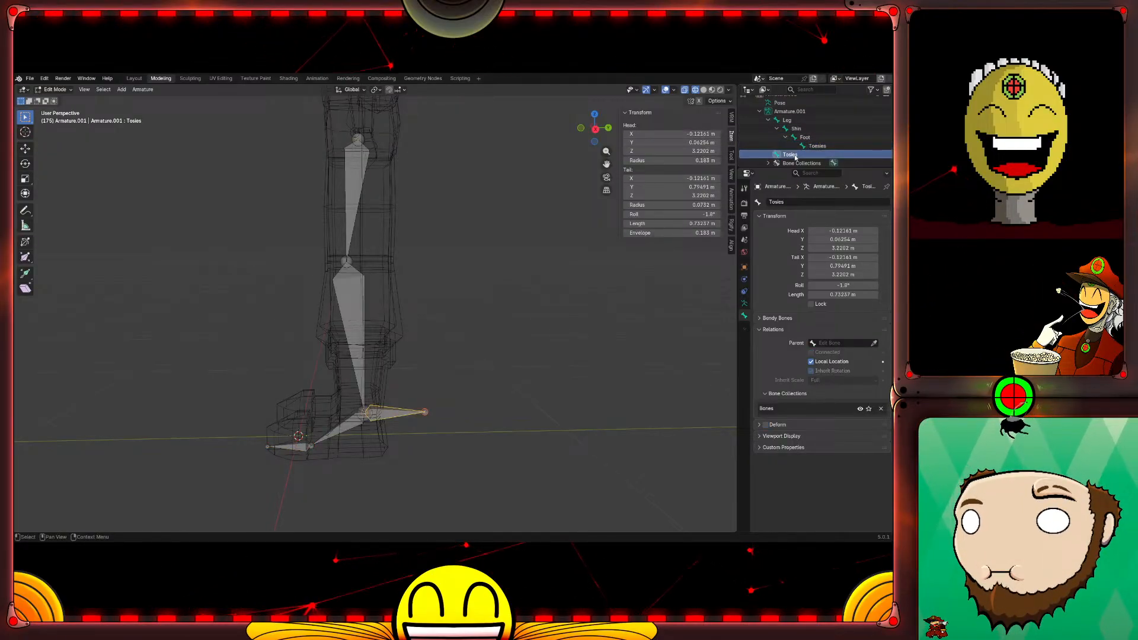
{"action": "double_click", "coordinate": [791, 153]}
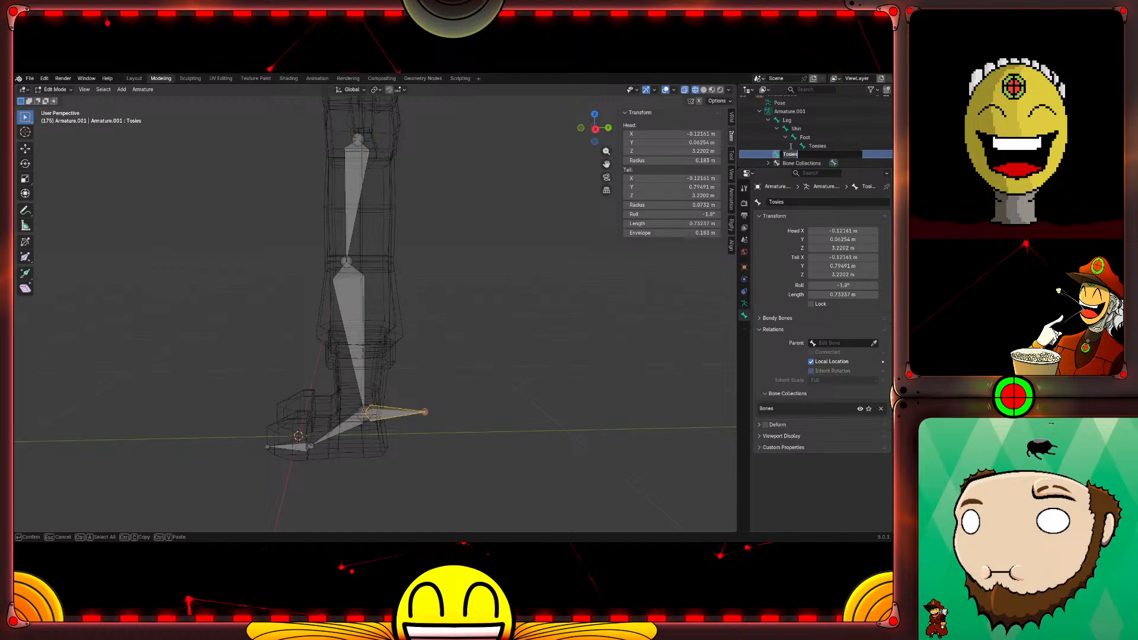
{"action": "type", "text": "IK.F"}
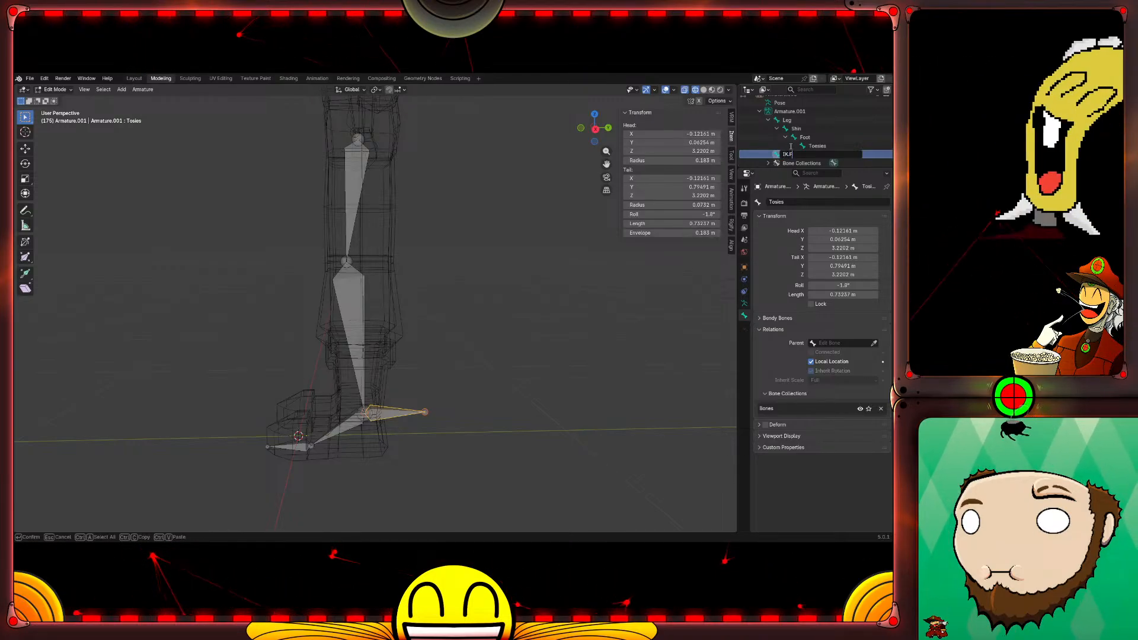
{"action": "type", "text": "oot"}
{"action": "key", "text": "Return"}
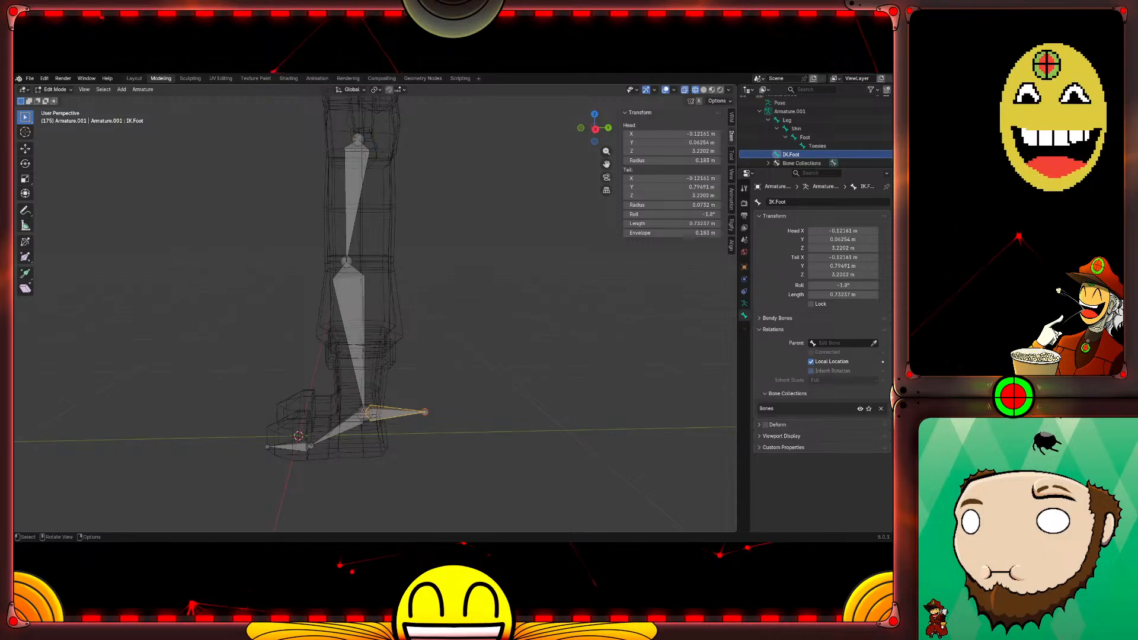
Step: Extrude a bone about 1.22 m long forward from the knee joint along Y, then disconnect it and clear its Leg parent
{"action": "left_click", "coordinate": [348, 261]}
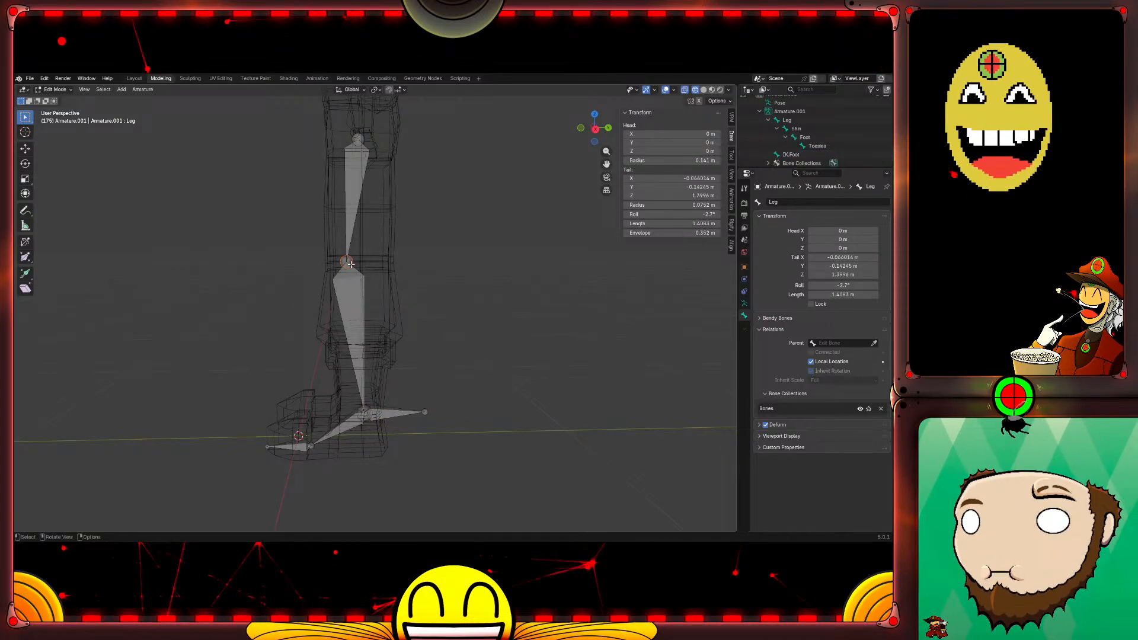
{"action": "key", "text": "KP_3"}
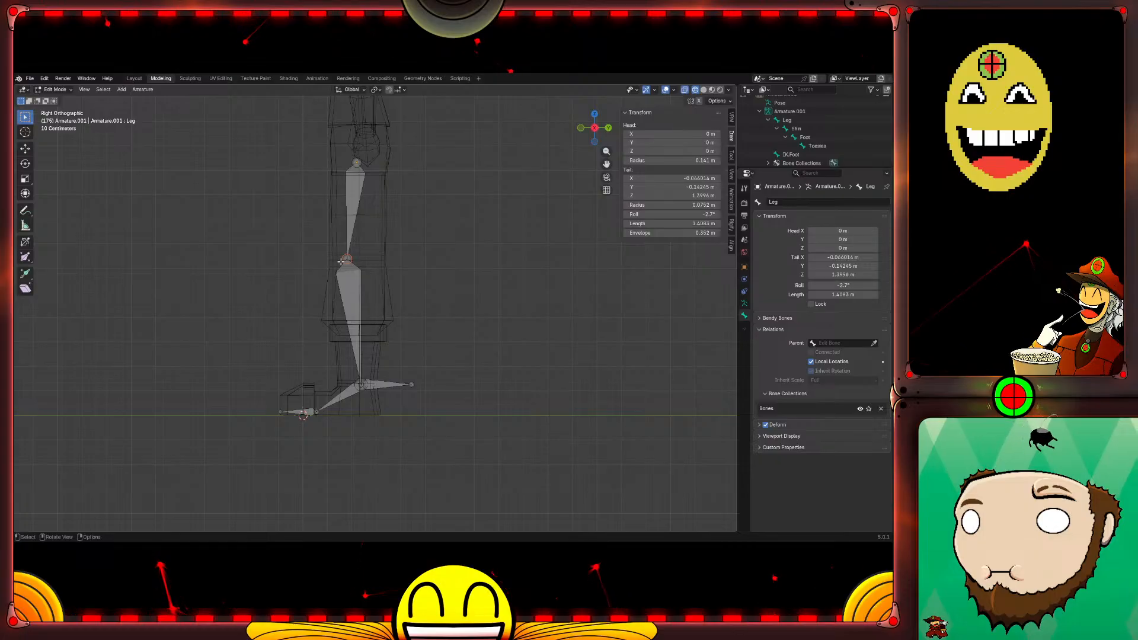
{"action": "key", "text": "e"}
{"action": "key", "text": "y"}
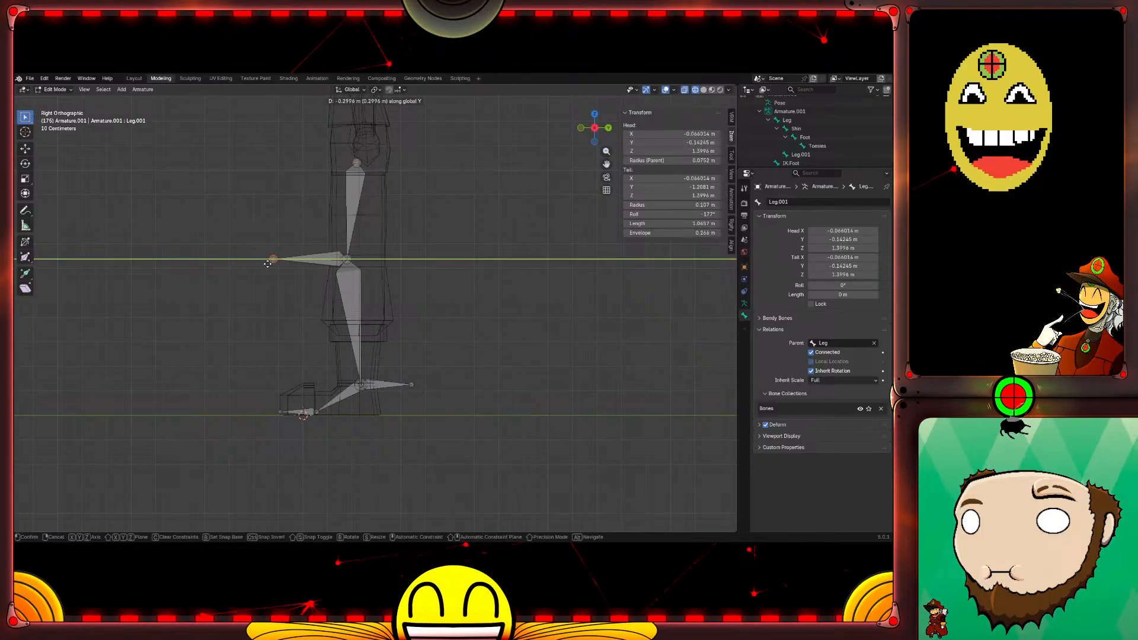
{"action": "left_click", "coordinate": [263, 259]}
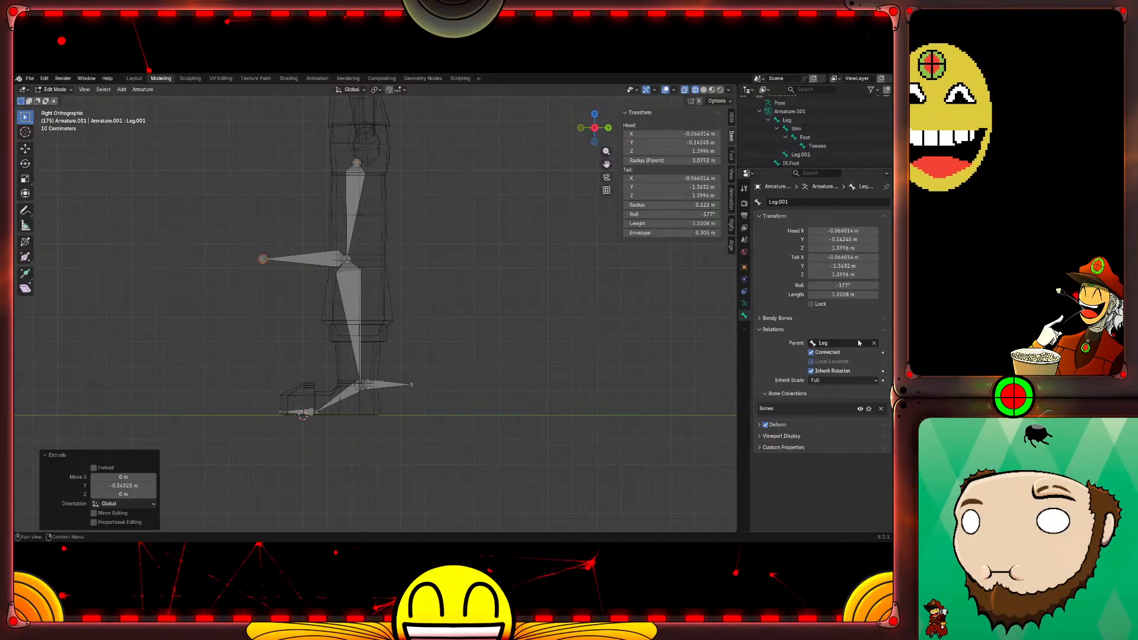
{"action": "left_click", "coordinate": [810, 352]}
{"action": "left_click", "coordinate": [873, 343]}
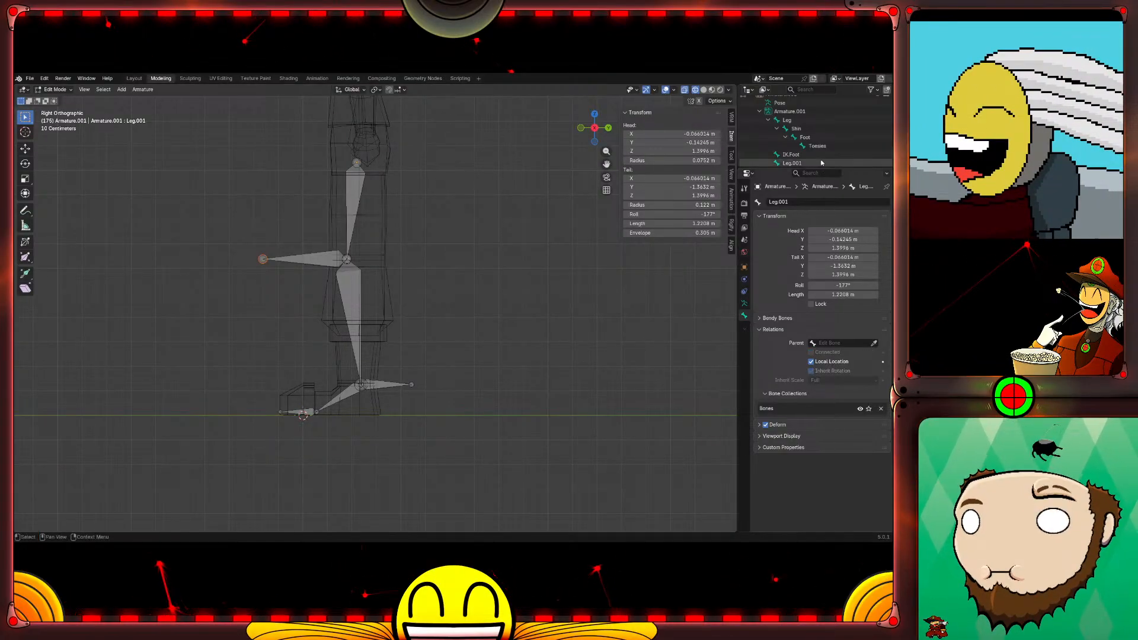
Step: Rename the new unparented bone in front of the knee as Piv.L
{"action": "left_click", "coordinate": [791, 163]}
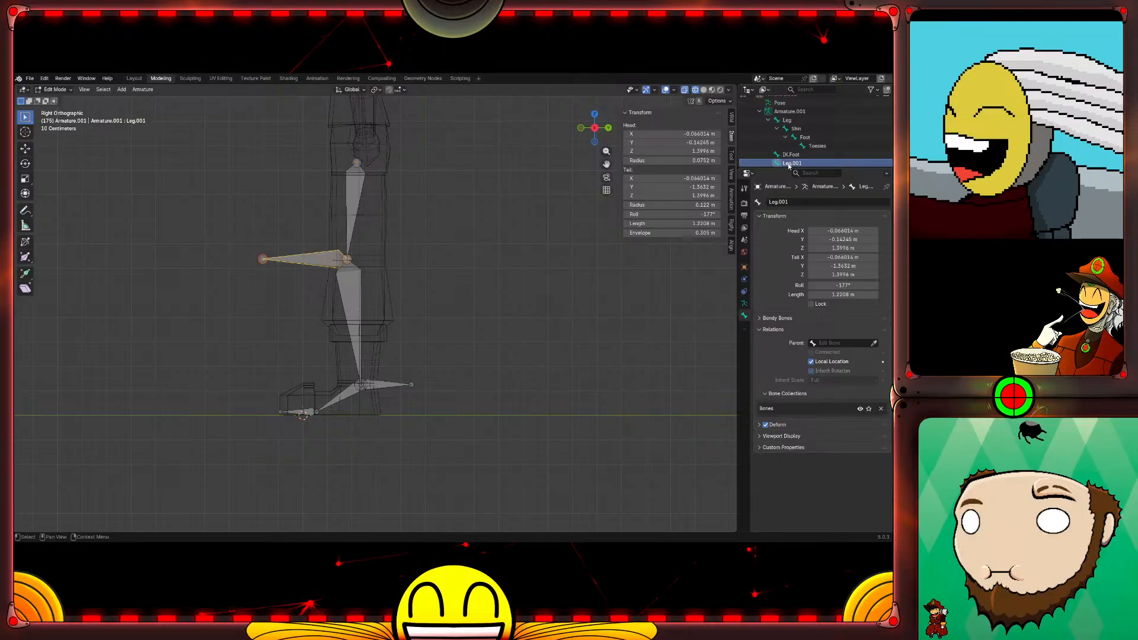
{"action": "double_click", "coordinate": [791, 163]}
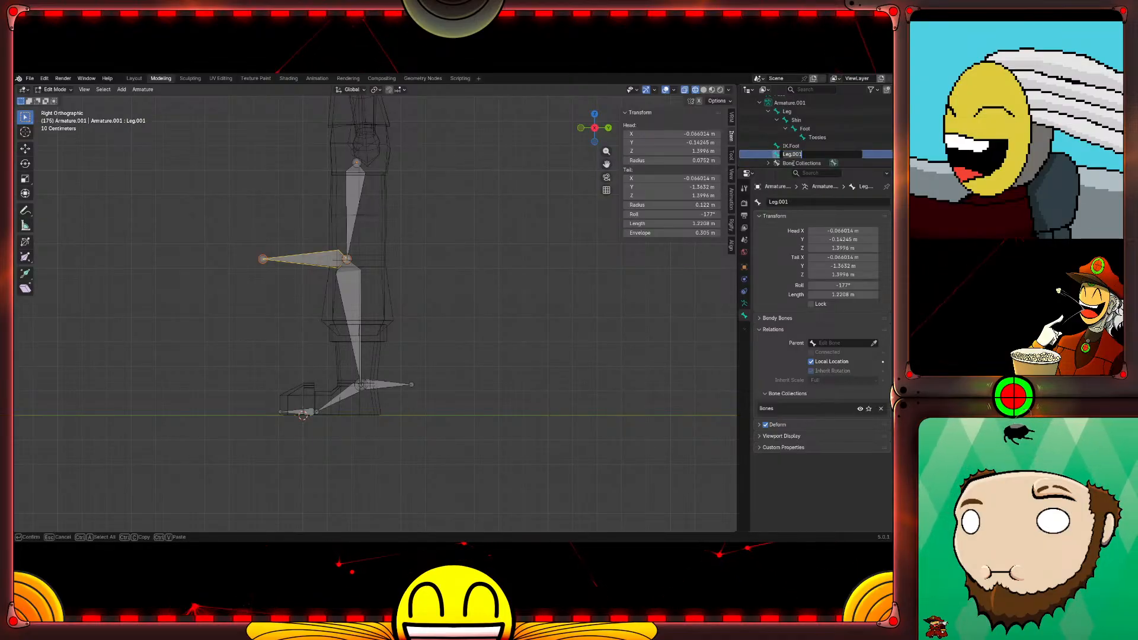
{"action": "type", "text": "Piv"}
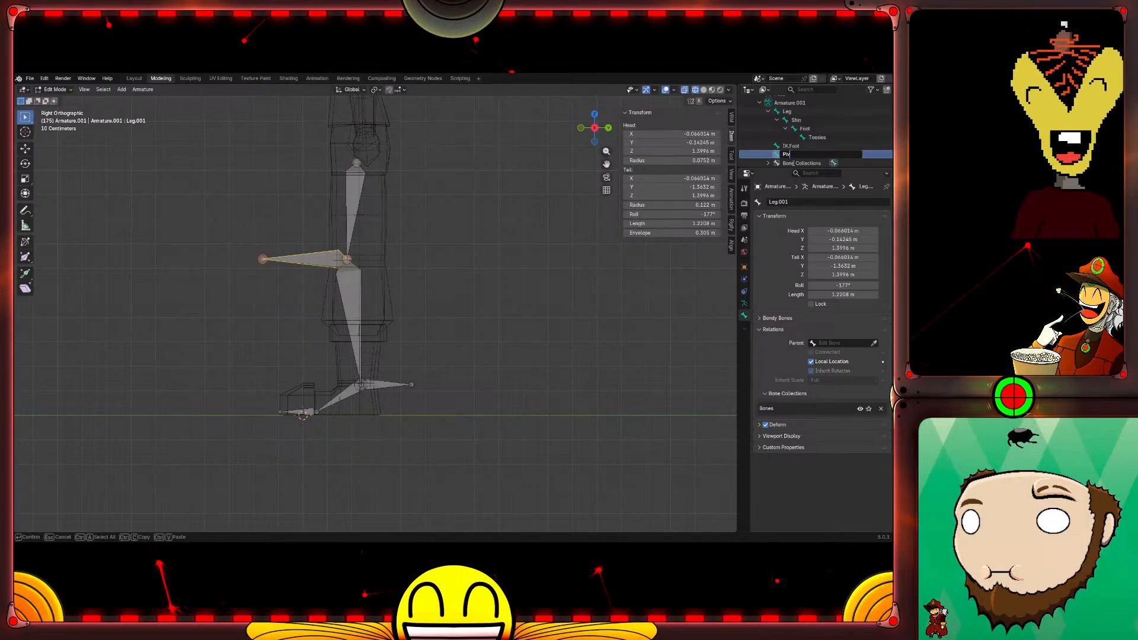
{"action": "type", "text": "o"}
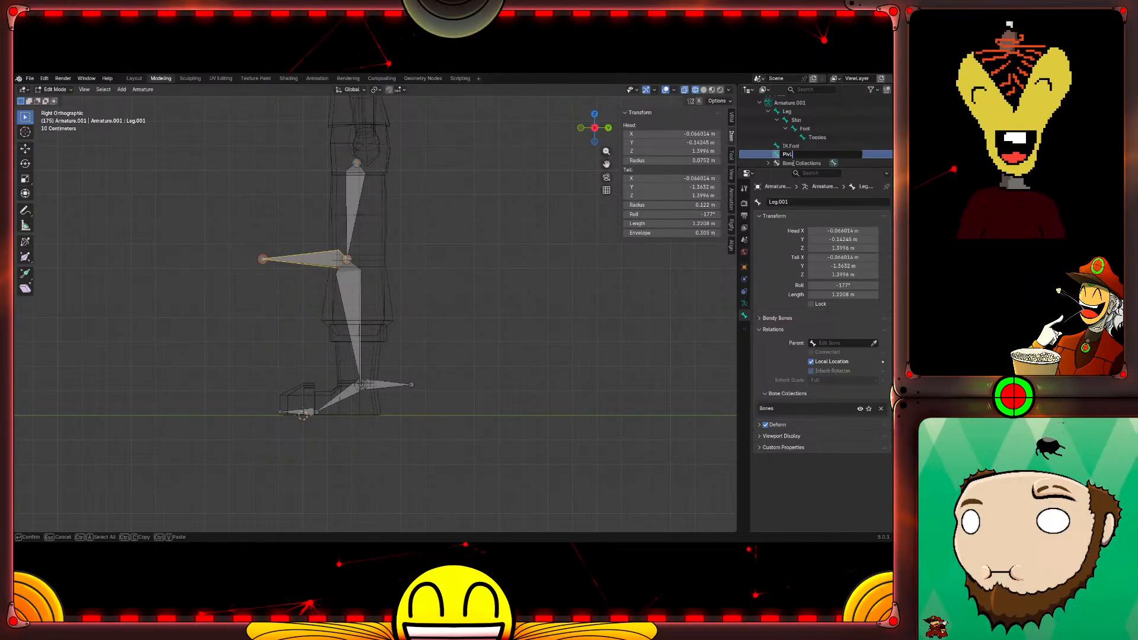
{"action": "key", "text": "Return"}
Step: Rename the IK bone behind the ankle as IK.LFoot
{"action": "left_click", "coordinate": [790, 147]}
{"action": "double_click", "coordinate": [791, 146]}
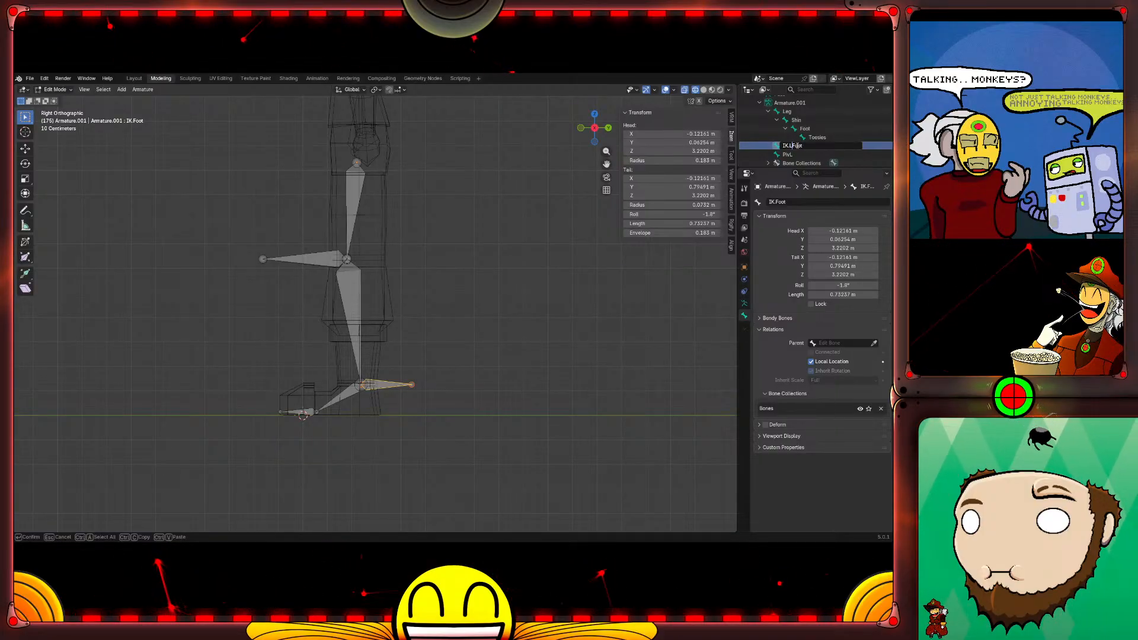
{"action": "key", "text": "Return"}
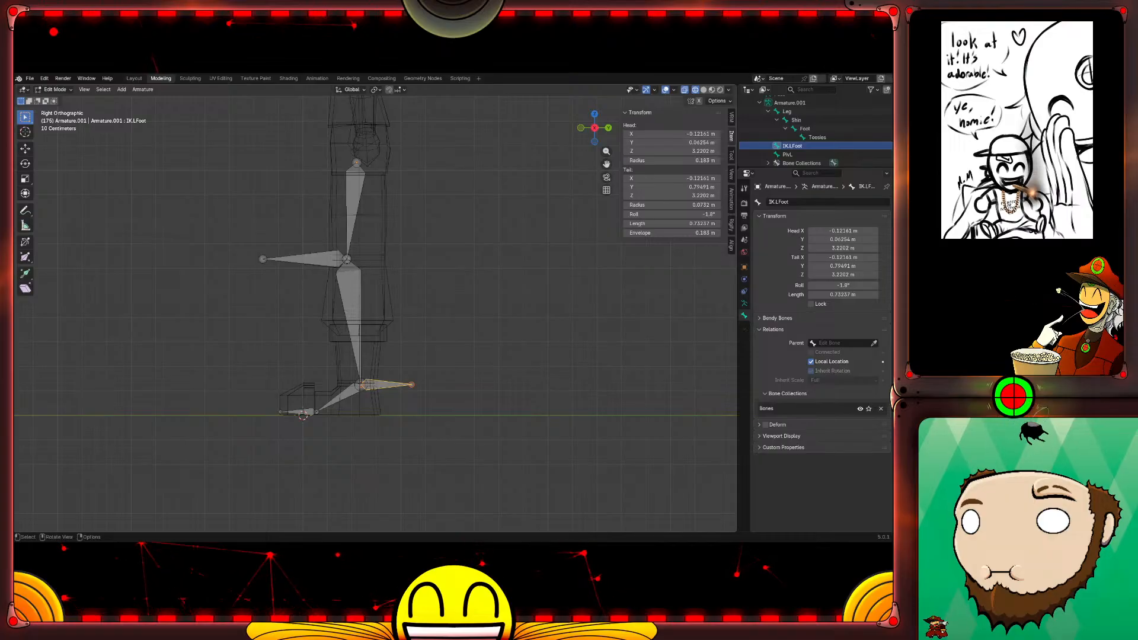
Step: Move the knee pivot bone about 0.27 m forward along Y, away from the leg
{"action": "left_click", "coordinate": [303, 263]}
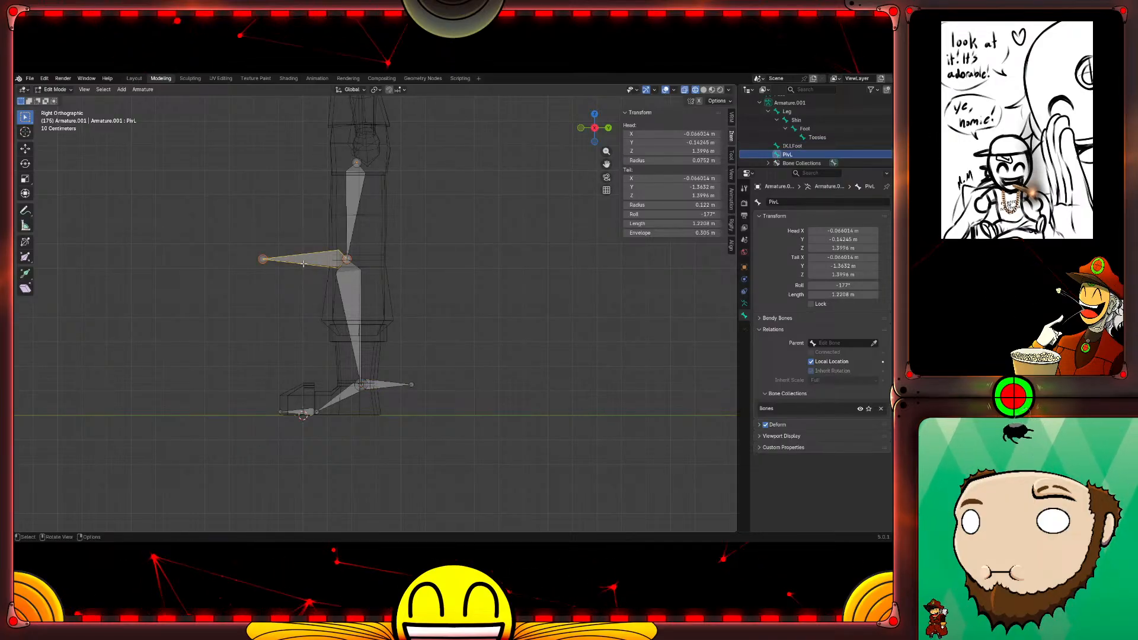
{"action": "key", "text": "g"}
{"action": "key", "text": "y"}
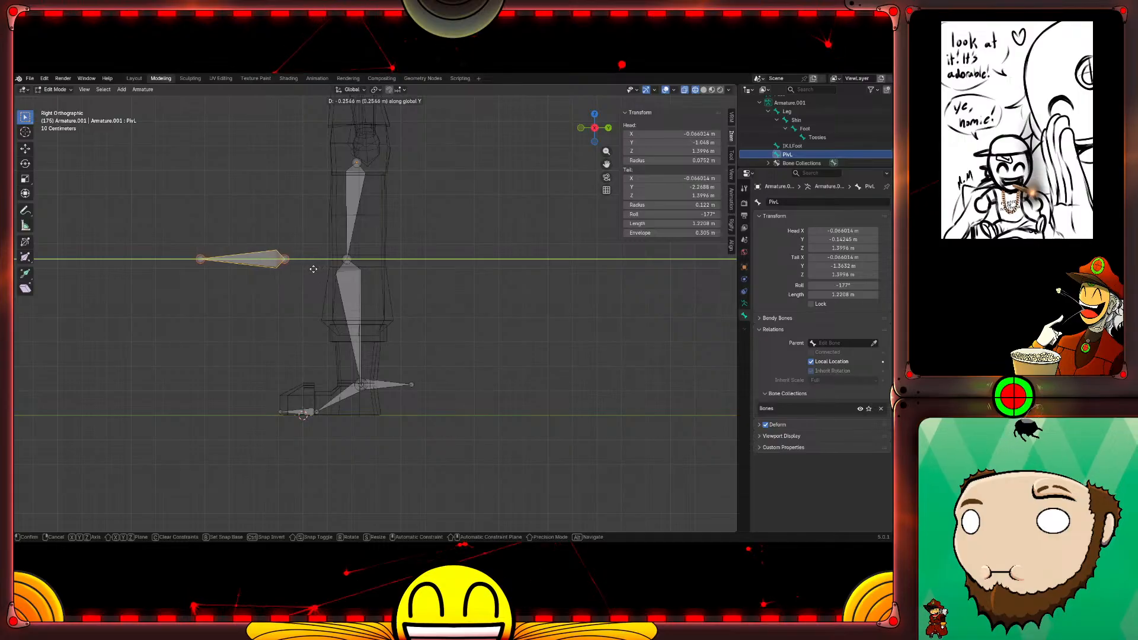
{"action": "left_click", "coordinate": [310, 272]}
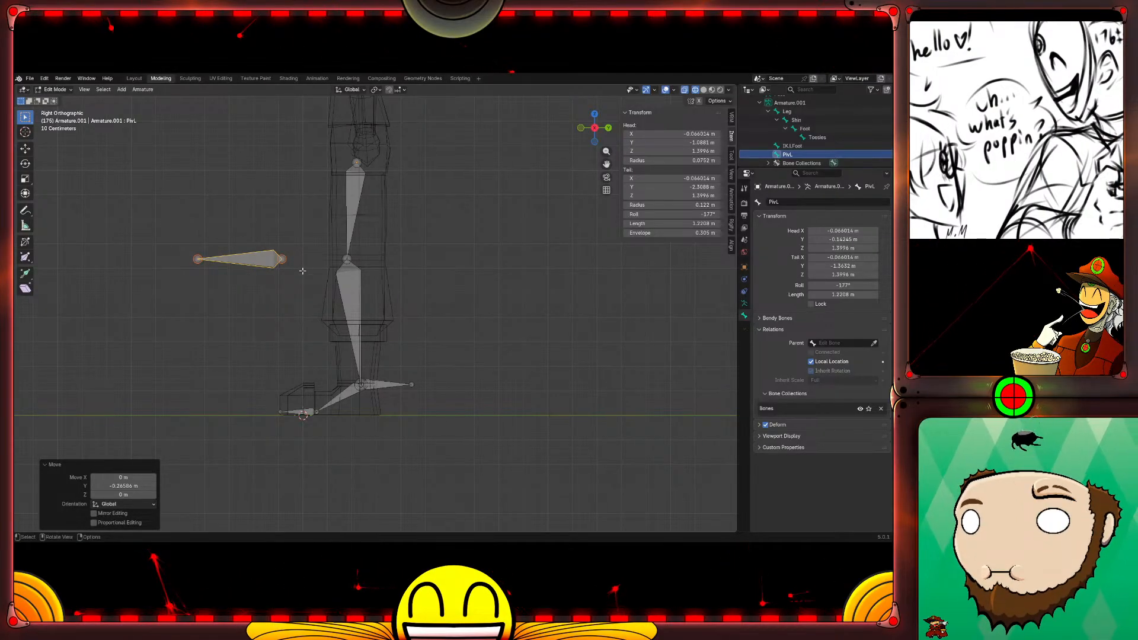
Step: Shorten the knee pivot bone by moving its front tip about 0.16 m back along Y, then deselect it
{"action": "left_click", "coordinate": [195, 259]}
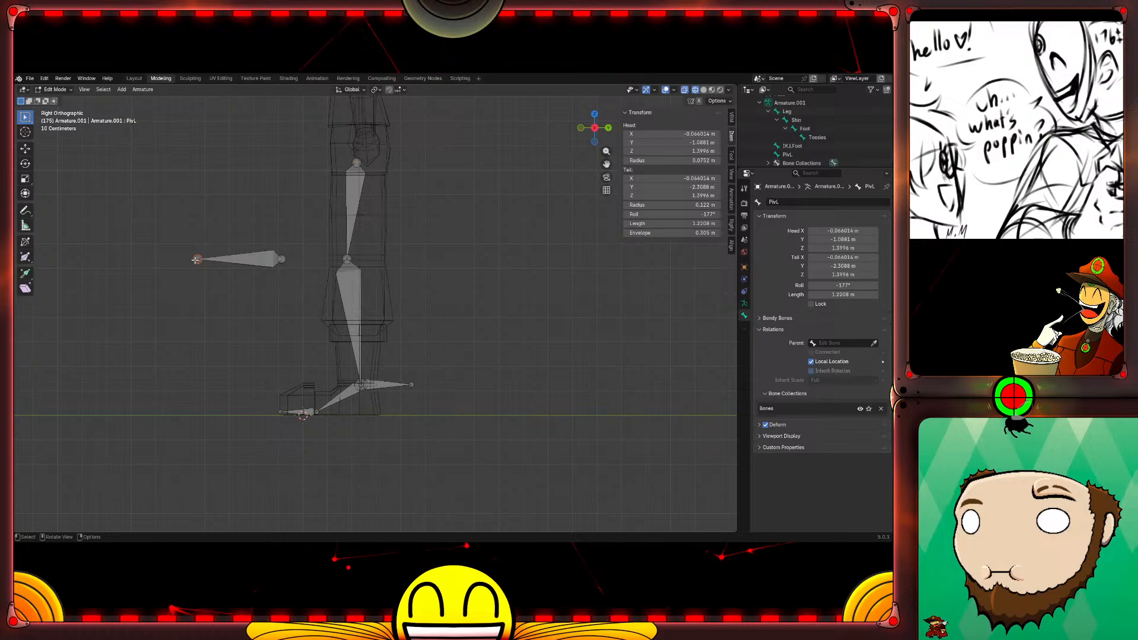
{"action": "key", "text": "g"}
{"action": "key", "text": "y"}
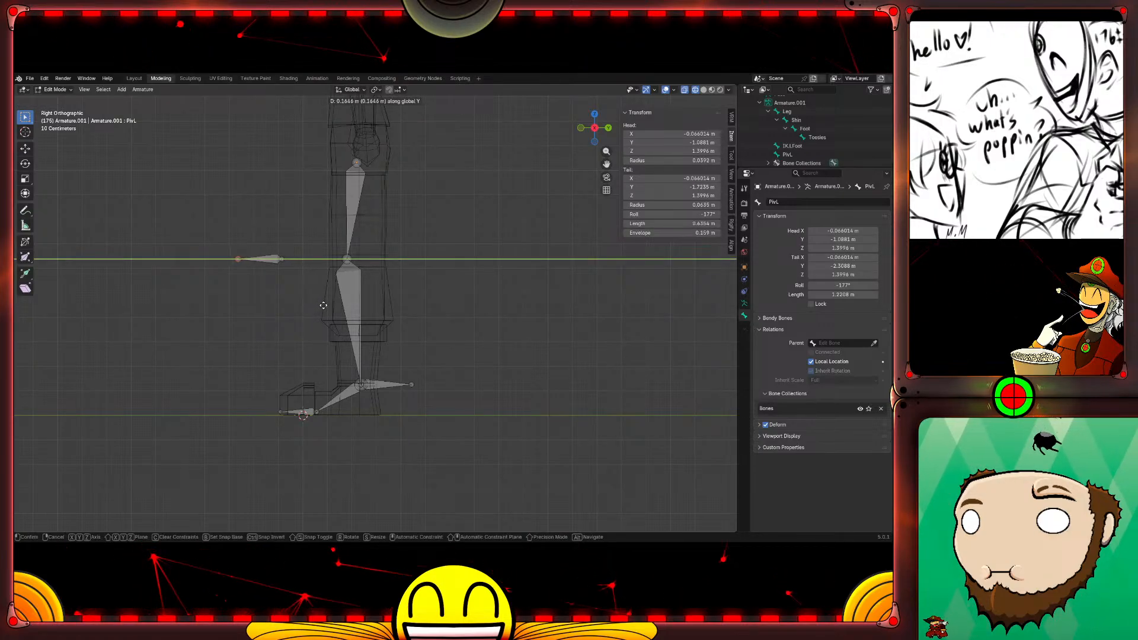
{"action": "left_click", "coordinate": [325, 304]}
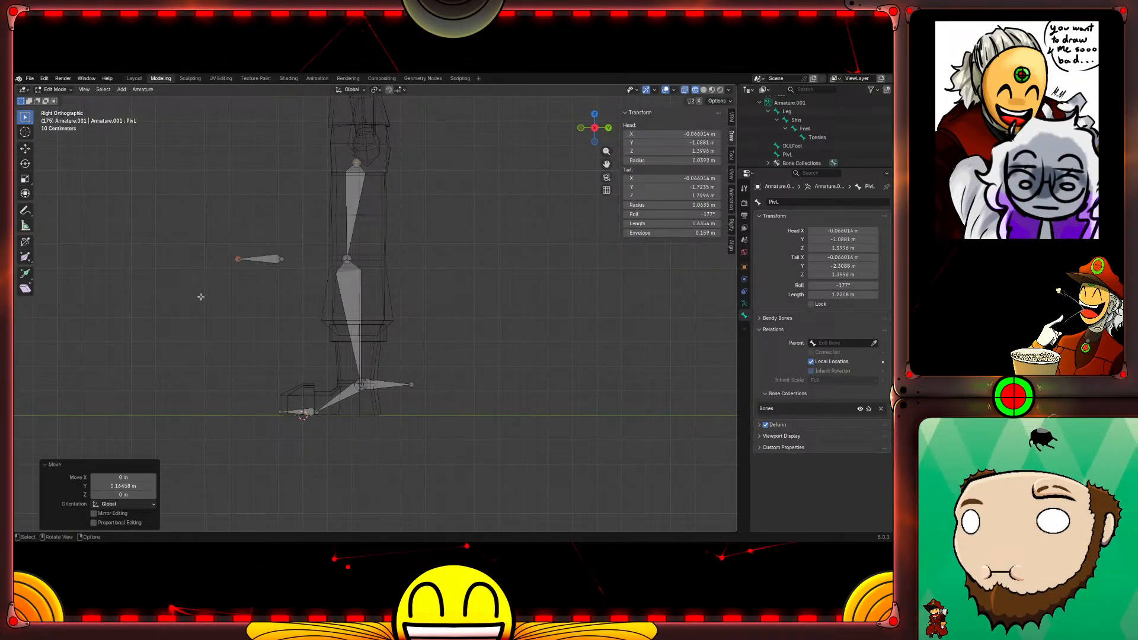
{"action": "left_click", "coordinate": [501, 295]}
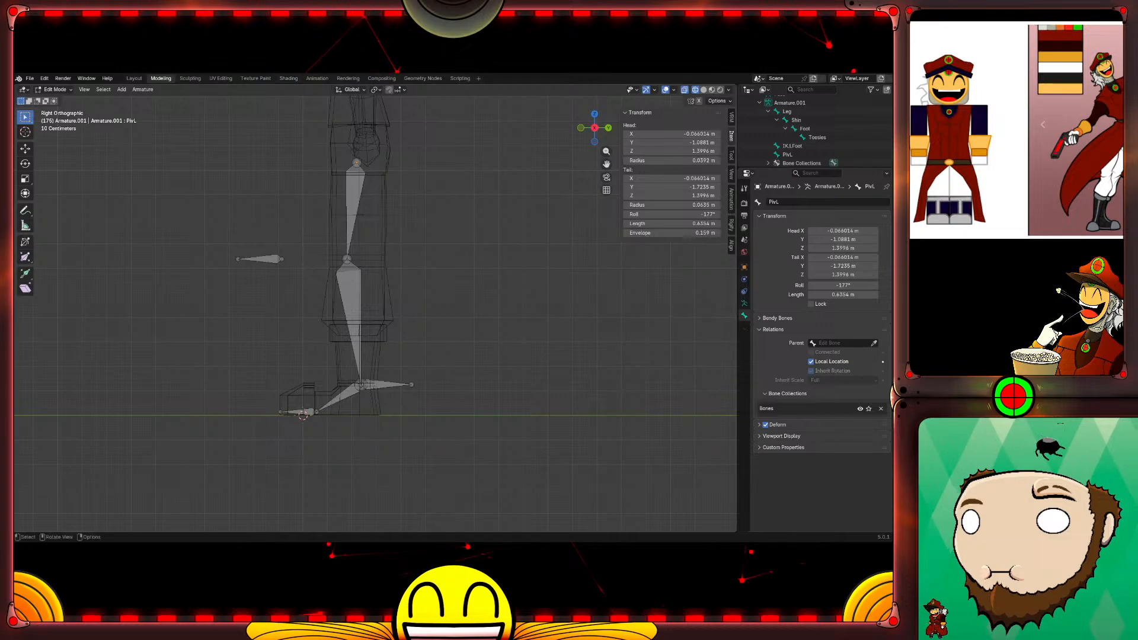
Step: Look through the available object constraints for the leg armature in Edit Mode and Object Mode, checking the foot IK and knee pivot bones
{"action": "left_click", "coordinate": [743, 291]}
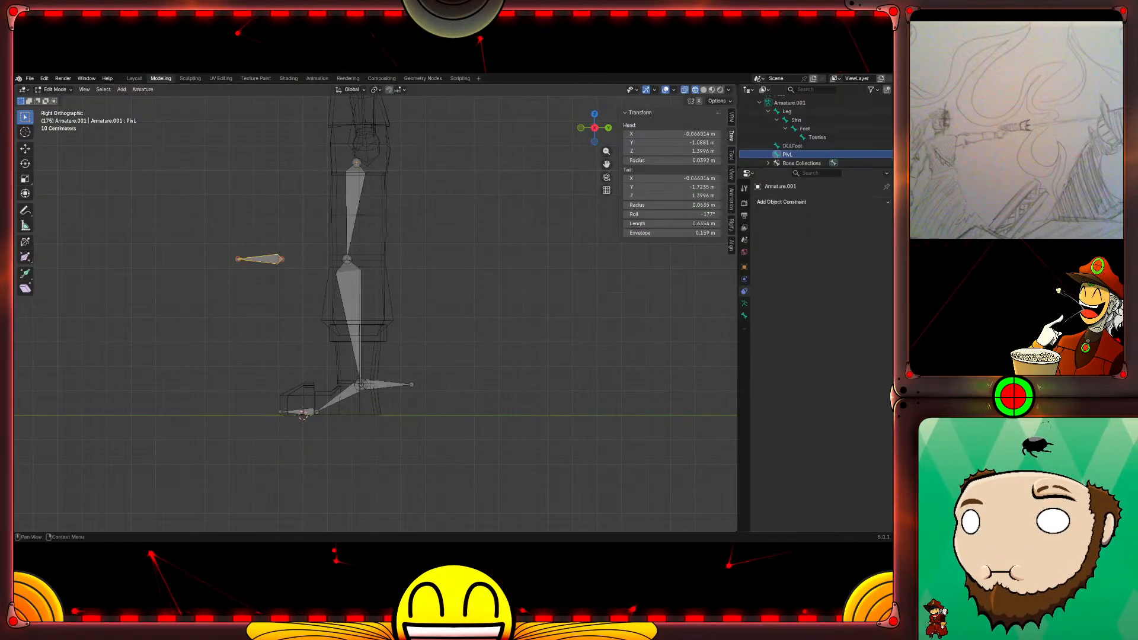
{"action": "left_click", "coordinate": [841, 201]}
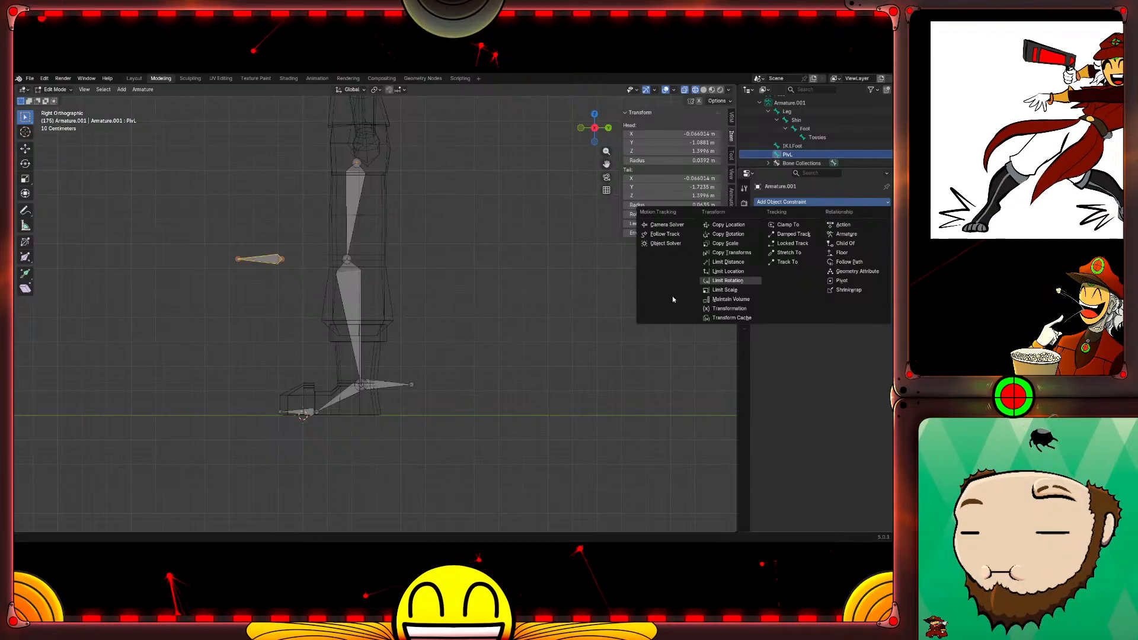
{"action": "left_click", "coordinate": [504, 330]}
{"action": "left_click", "coordinate": [855, 203]}
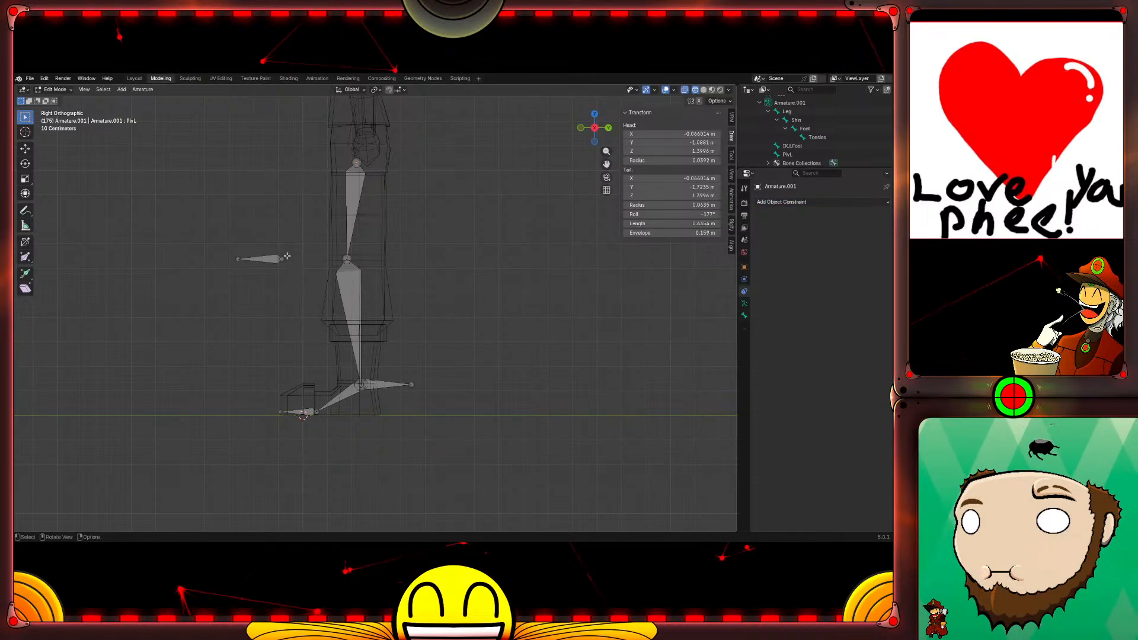
{"action": "left_click", "coordinate": [384, 384]}
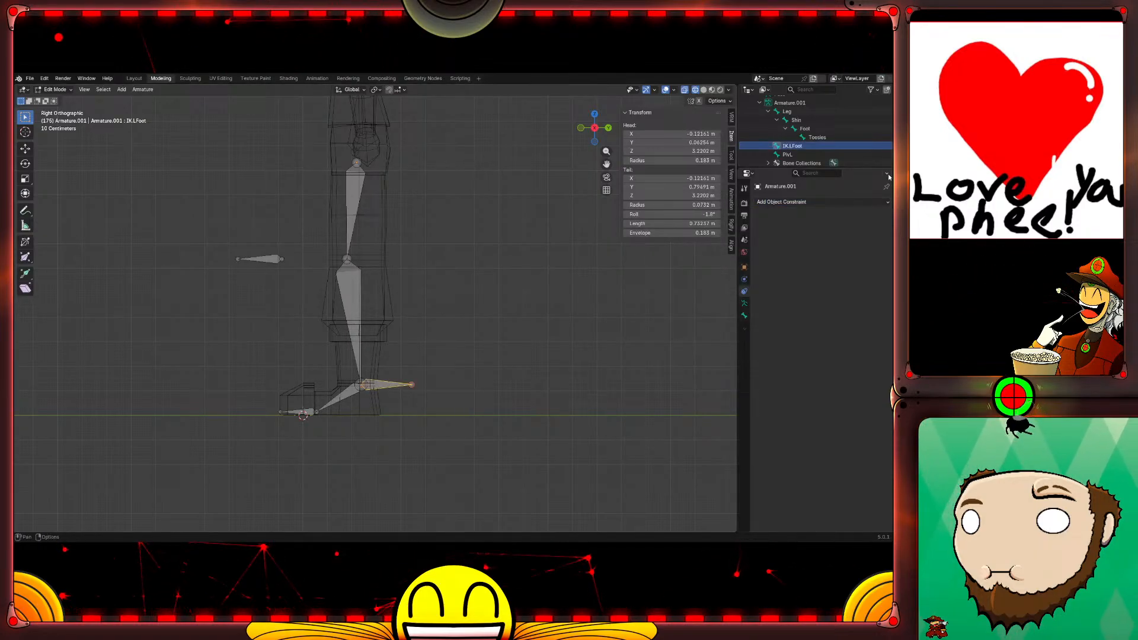
{"action": "left_click", "coordinate": [866, 202]}
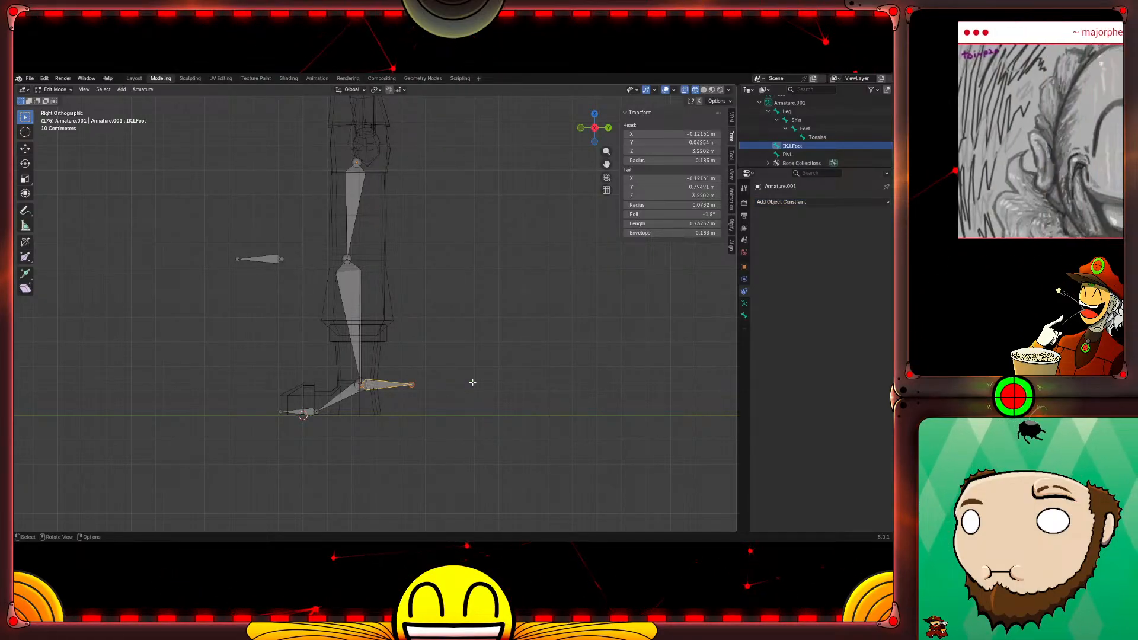
{"action": "key", "text": "Tab"}
{"action": "left_click", "coordinate": [400, 384]}
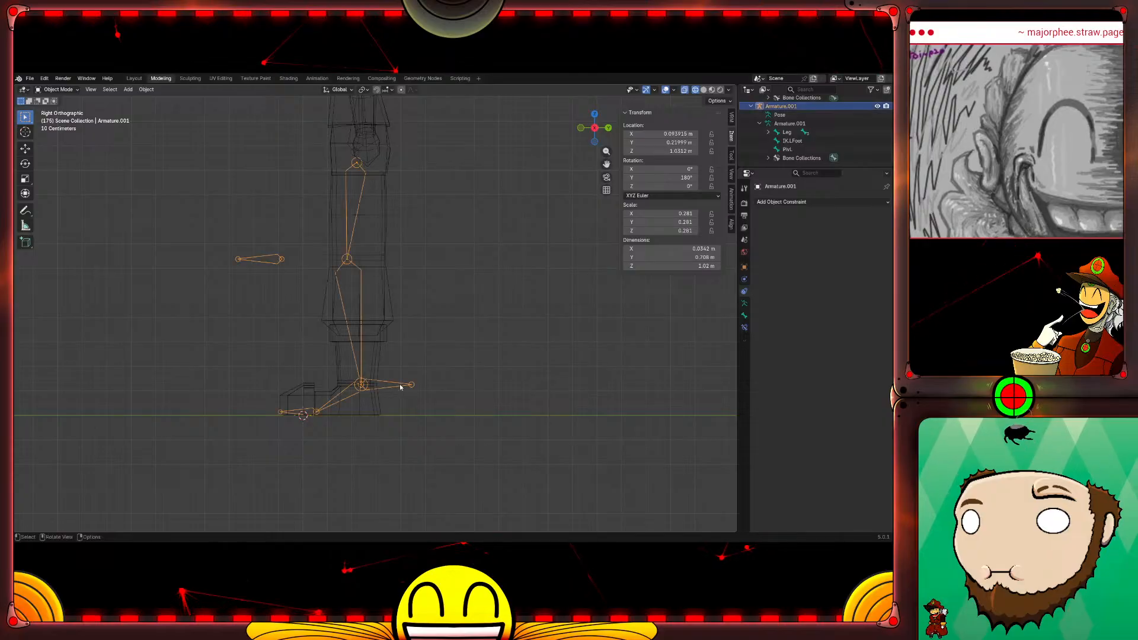
{"action": "left_click", "coordinate": [815, 202]}
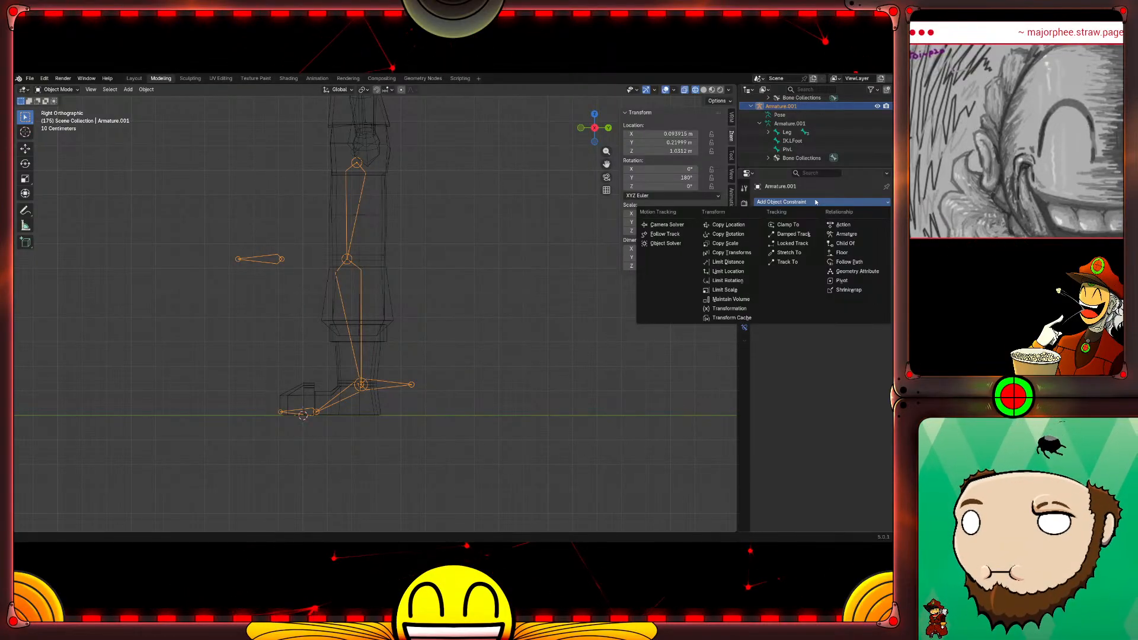
{"action": "key", "text": "Tab"}
{"action": "left_click", "coordinate": [388, 384]}
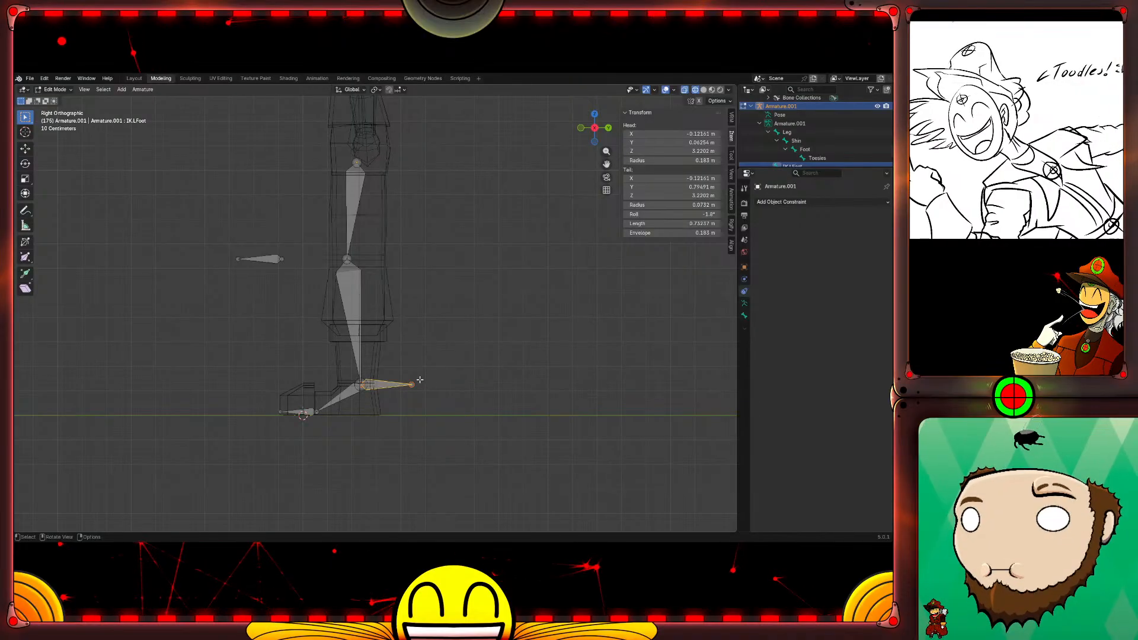
{"action": "left_click", "coordinate": [824, 202]}
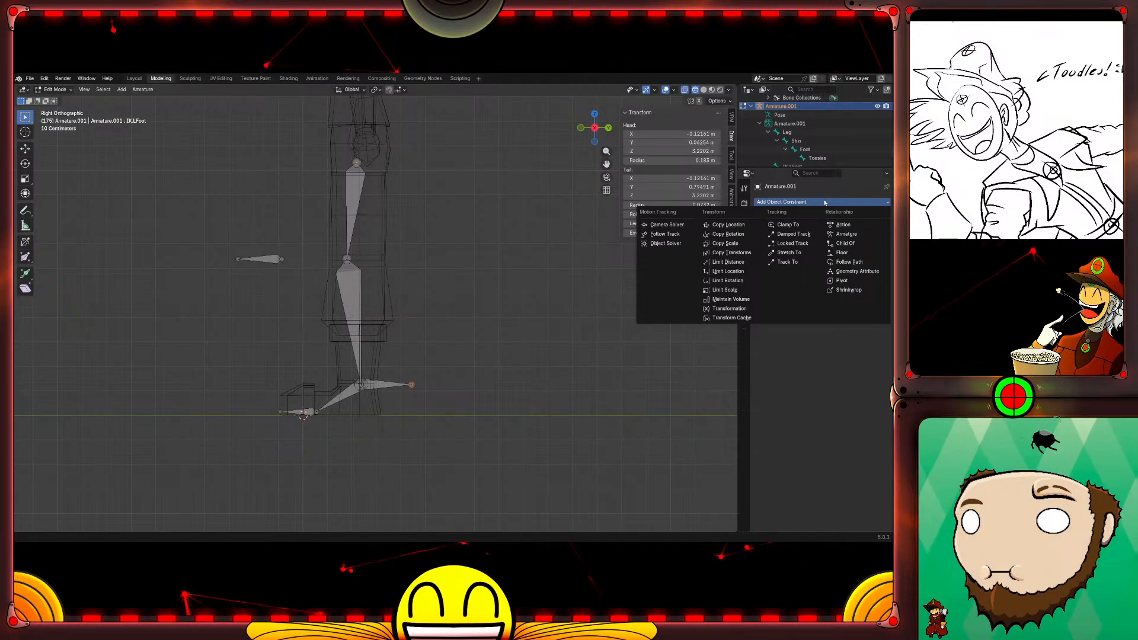
{"action": "left_click", "coordinate": [514, 264]}
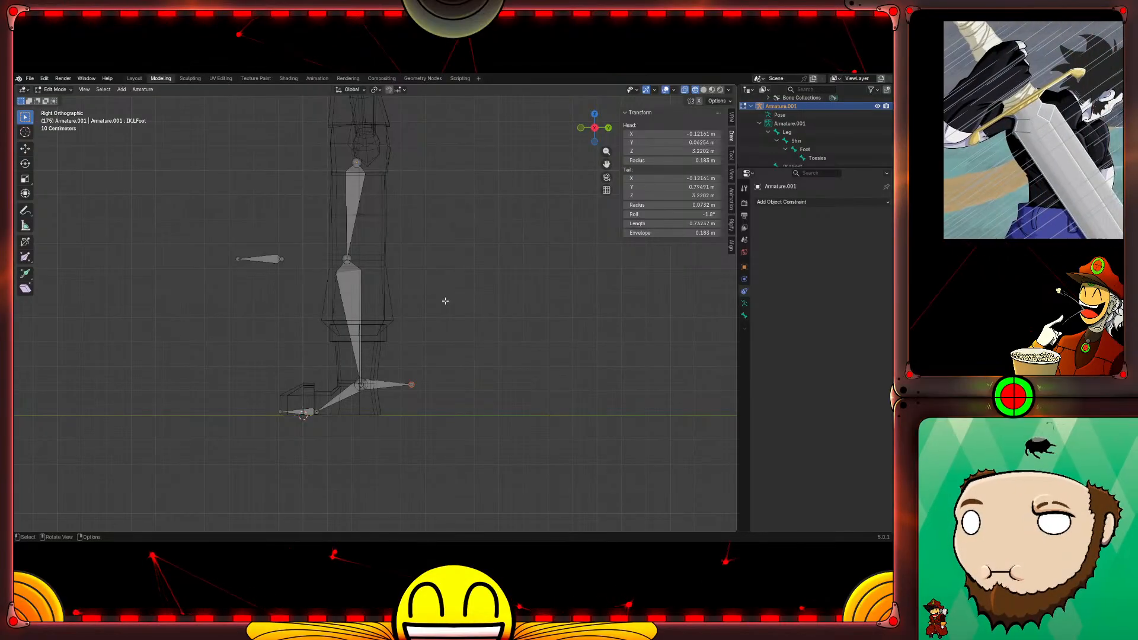
{"action": "left_click", "coordinate": [238, 259]}
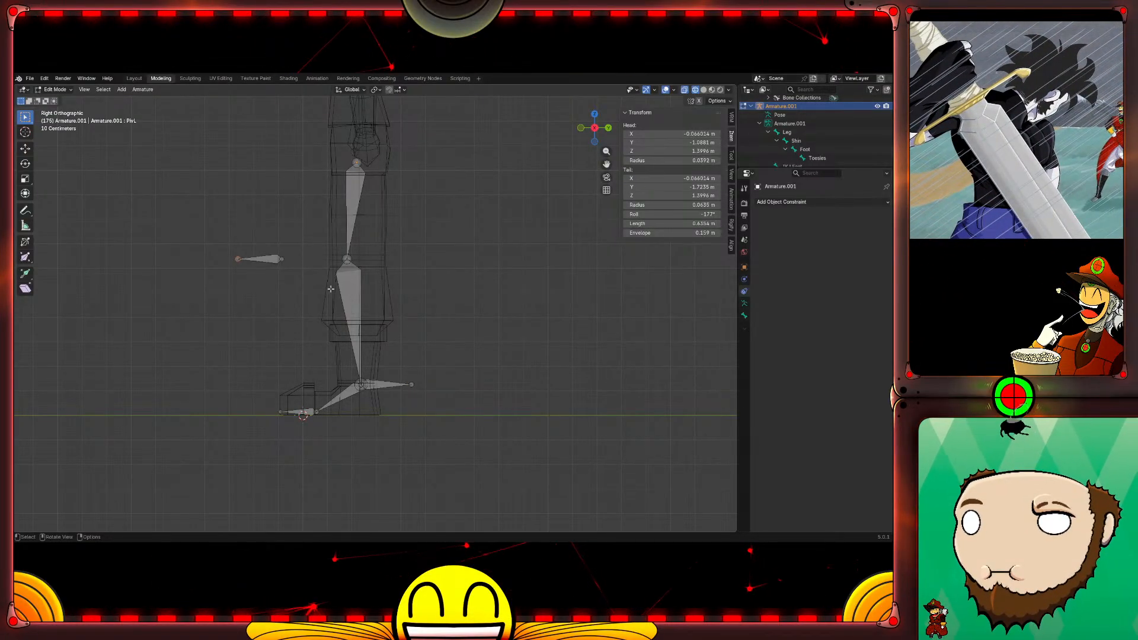
{"action": "left_click", "coordinate": [807, 203]}
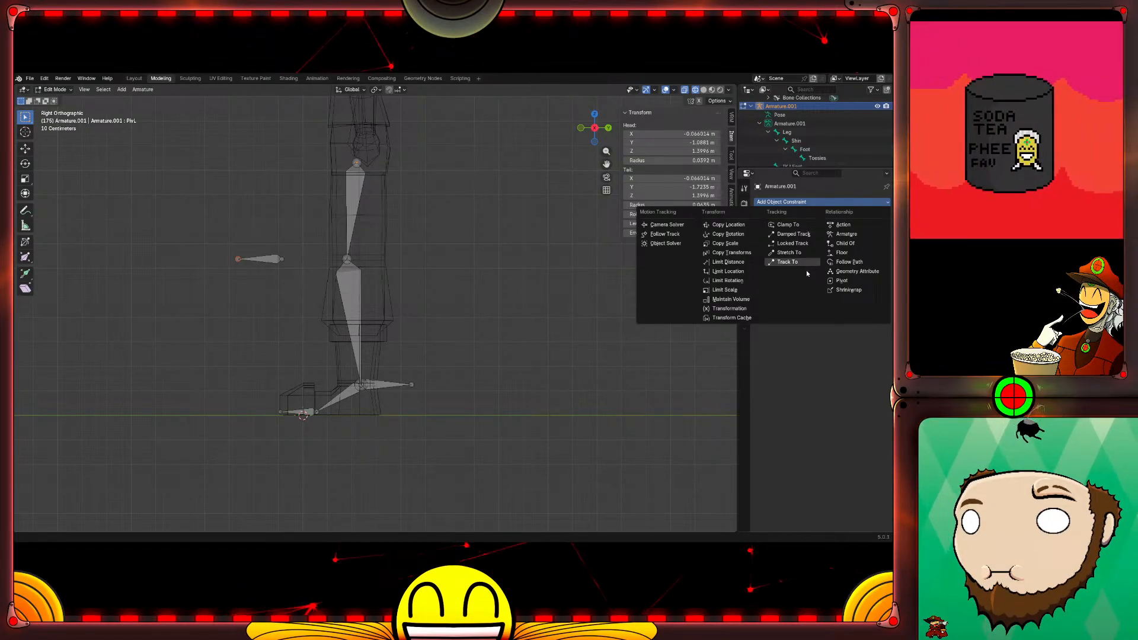
{"action": "left_click", "coordinate": [352, 270]}
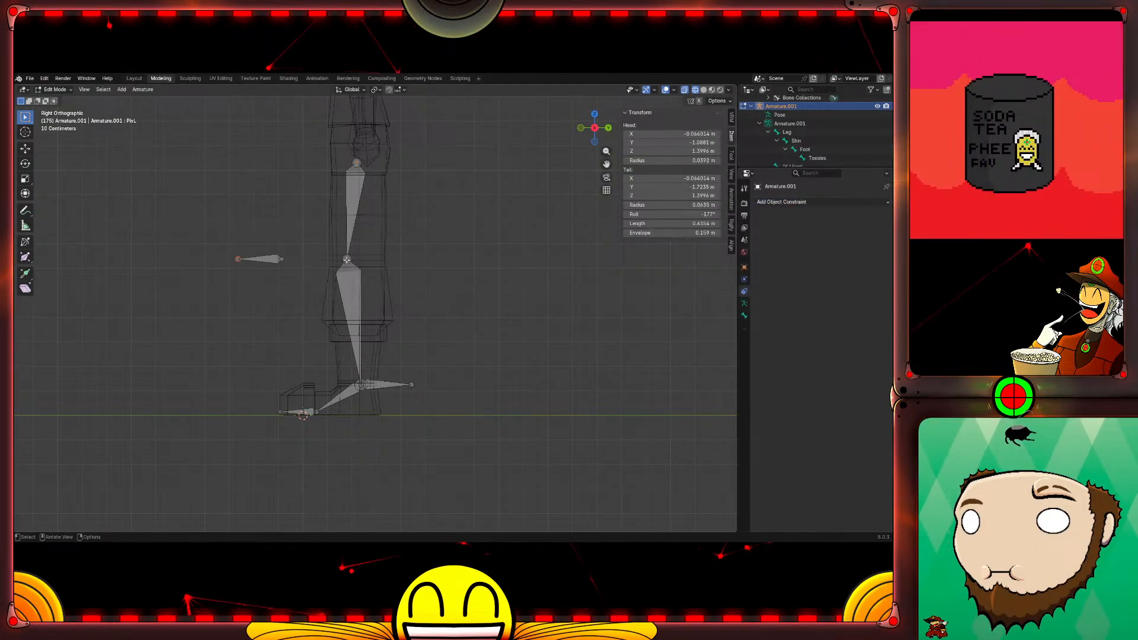
Step: Check the properties and available object constraints for the Shin and IK.LFoot bones in Edit Mode
{"action": "left_click", "coordinate": [347, 272]}
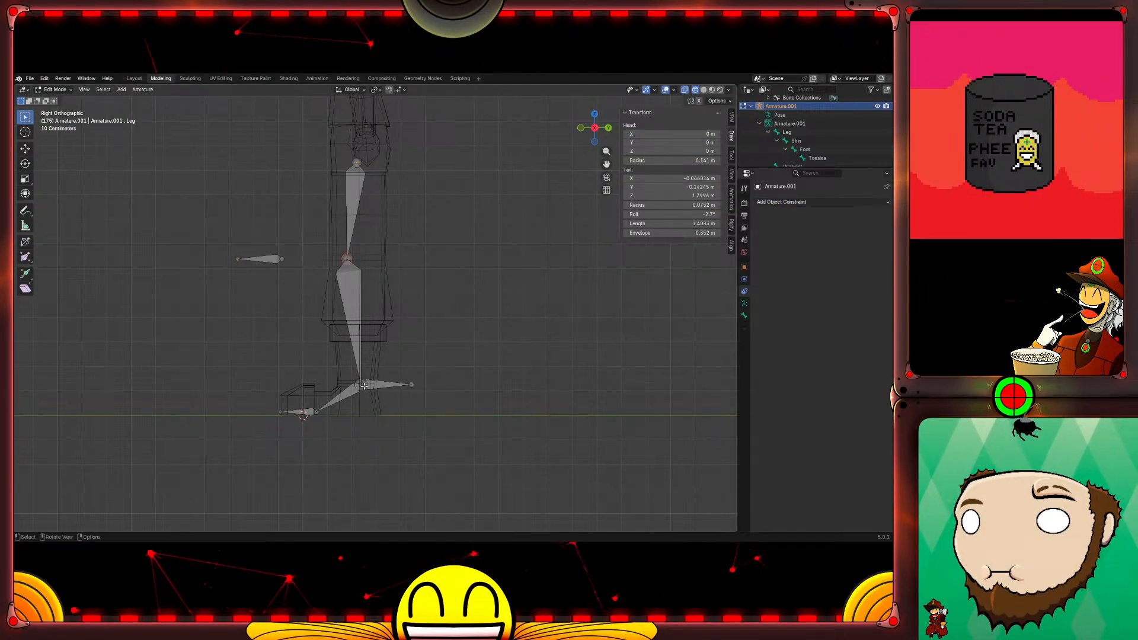
{"action": "left_click", "coordinate": [806, 202]}
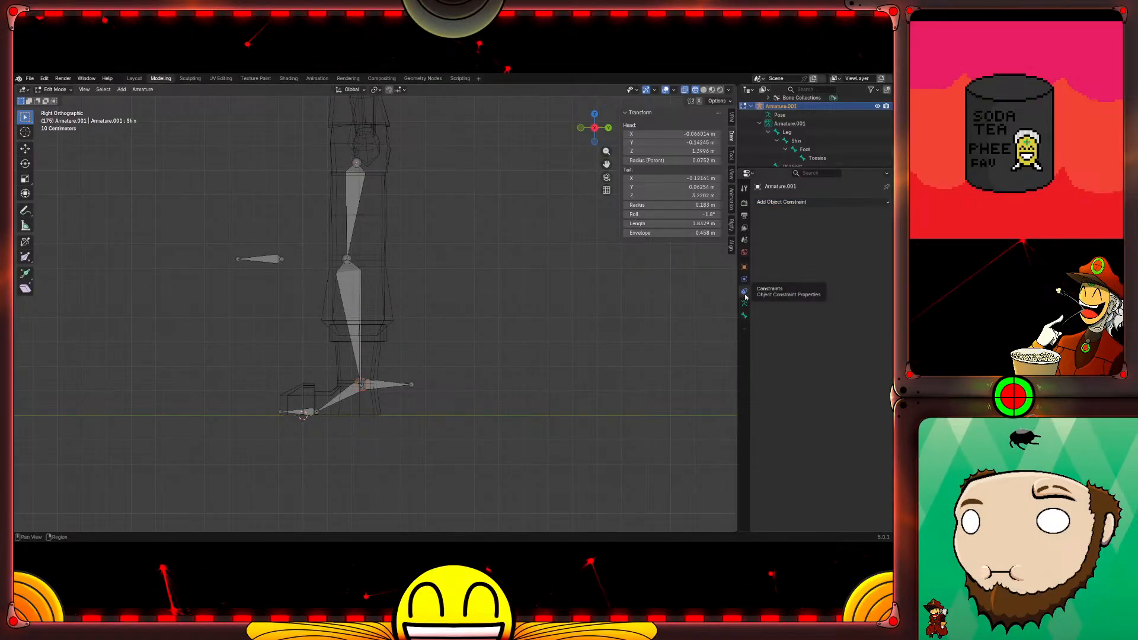
{"action": "left_click", "coordinate": [744, 317]}
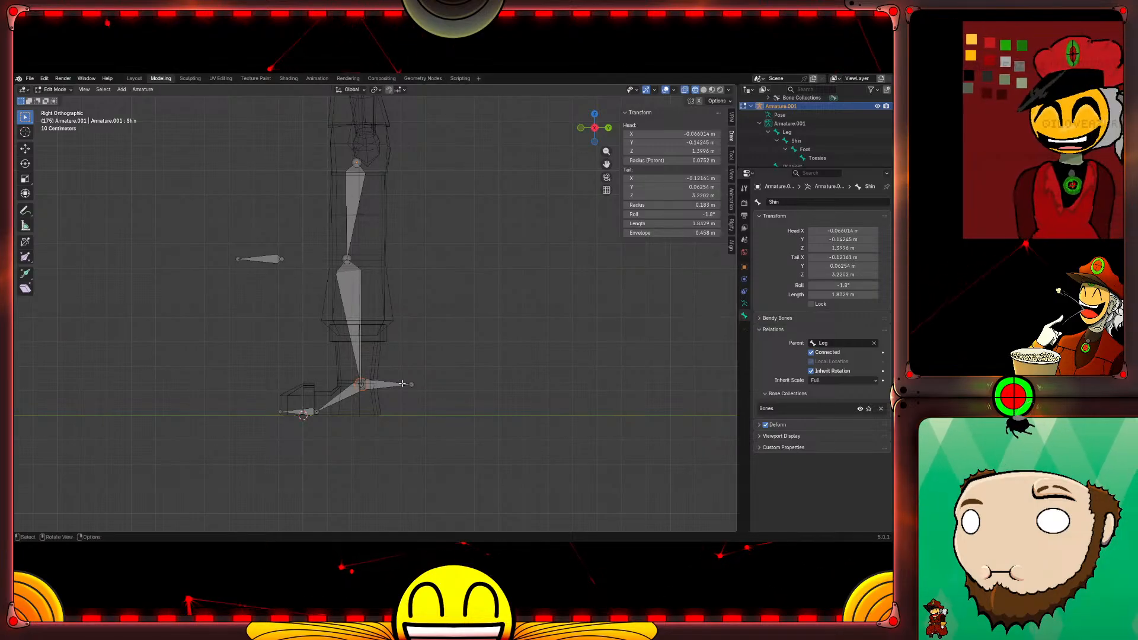
{"action": "left_click", "coordinate": [402, 384]}
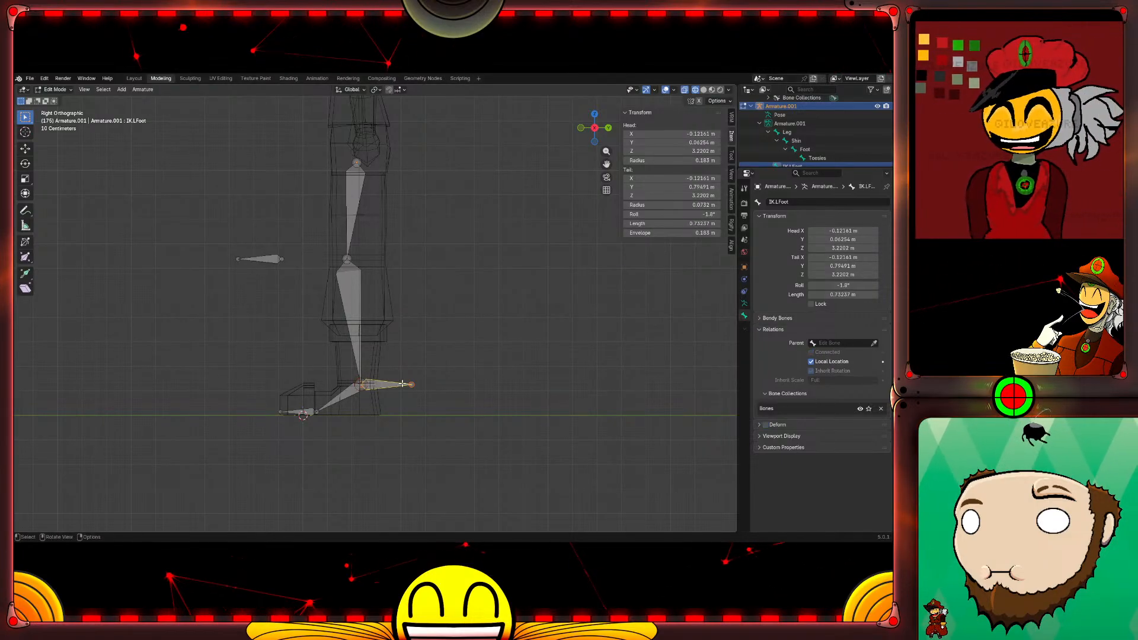
{"action": "left_click", "coordinate": [745, 291]}
{"action": "left_click", "coordinate": [819, 202]}
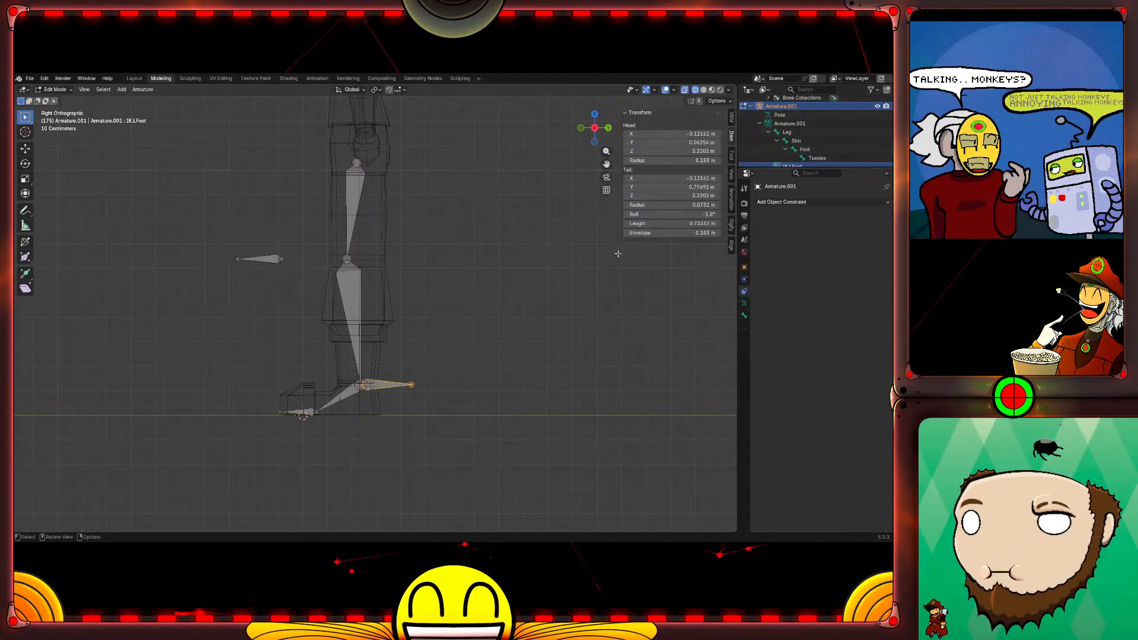
{"action": "left_click", "coordinate": [352, 287]}
{"action": "left_click", "coordinate": [823, 203]}
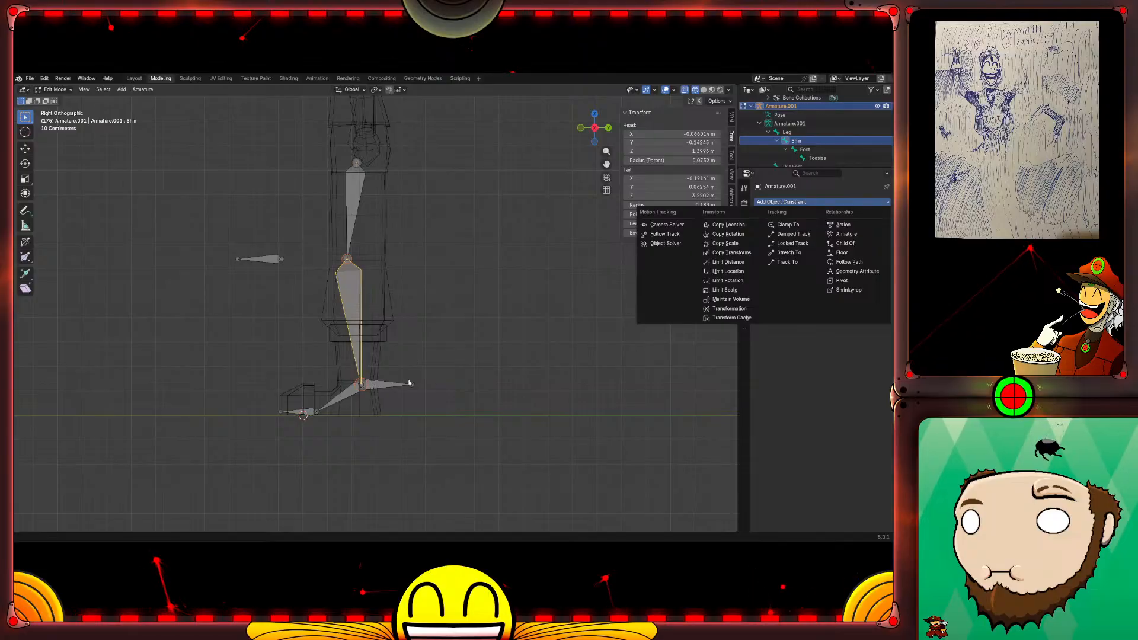
Step: Check the IK.LFoot bone's Deform setting and turn off Deform for the knee pivot bone
{"action": "left_click", "coordinate": [381, 389]}
{"action": "left_click", "coordinate": [382, 384]}
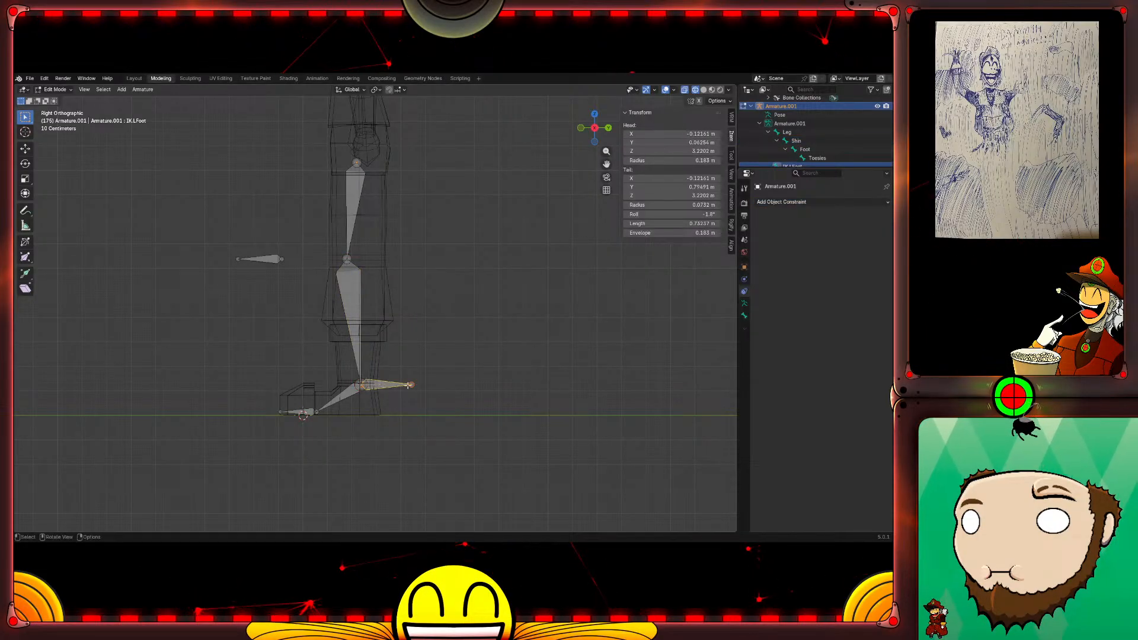
{"action": "left_click", "coordinate": [744, 304]}
{"action": "left_click", "coordinate": [744, 315]}
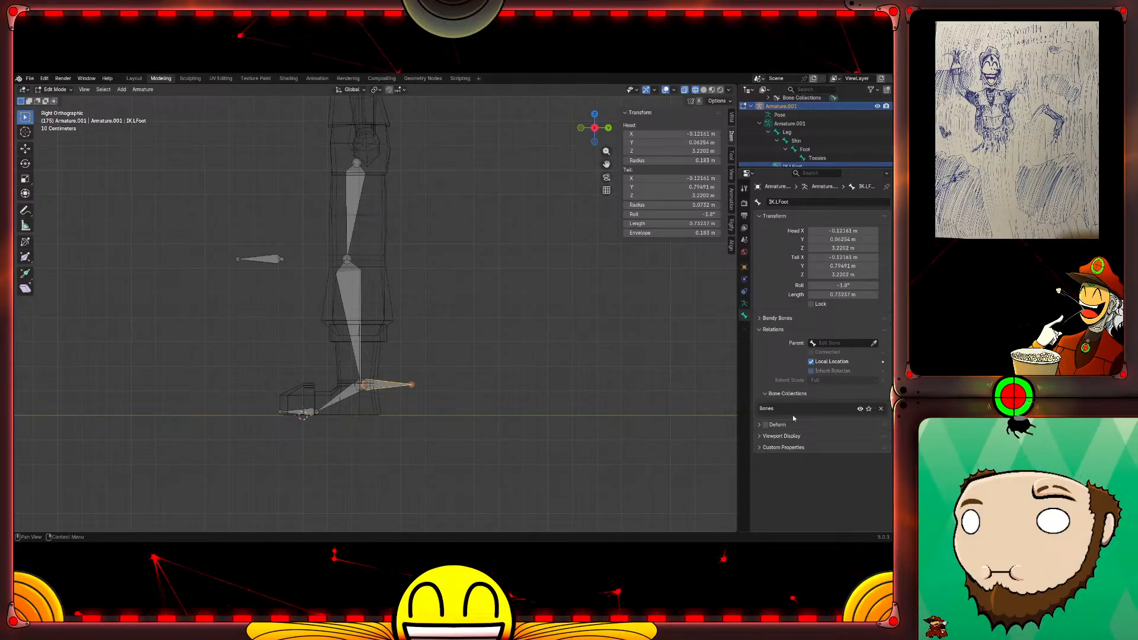
{"action": "left_click", "coordinate": [274, 257]}
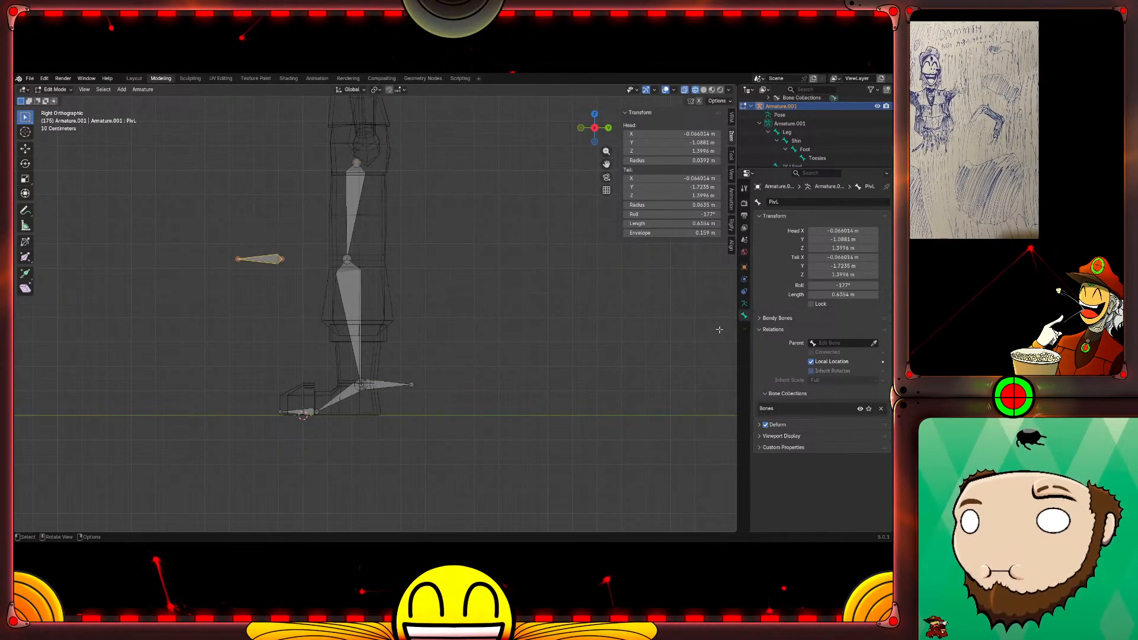
{"action": "left_click", "coordinate": [765, 425]}
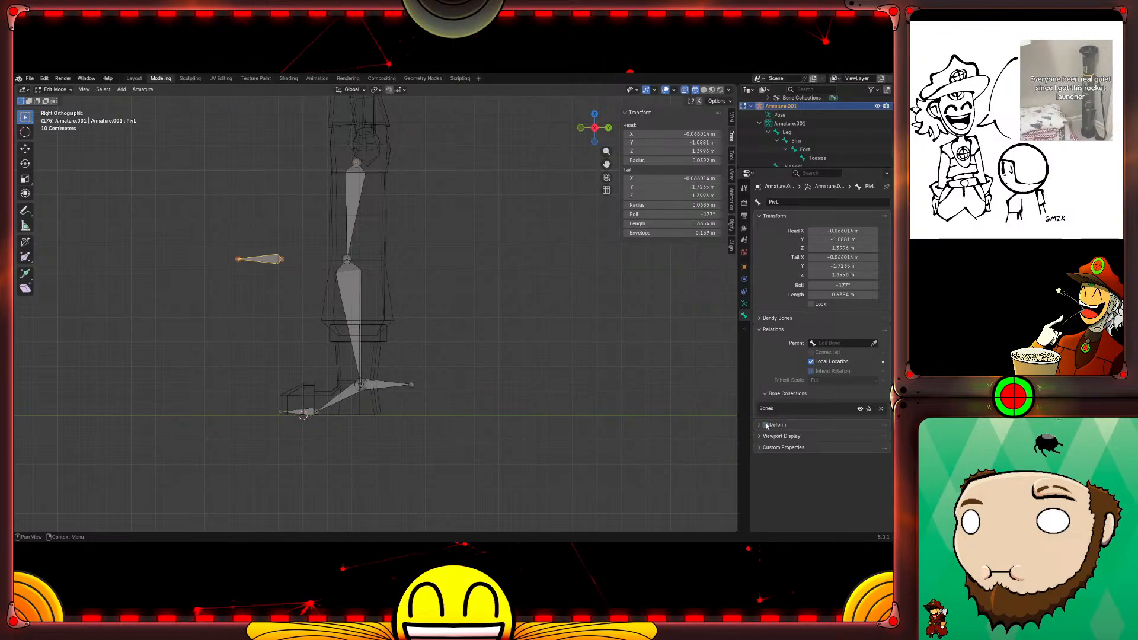
Step: Select the Shin bone and examine the object constraints offered for it, viewing the leg from several angles
{"action": "left_click", "coordinate": [348, 294]}
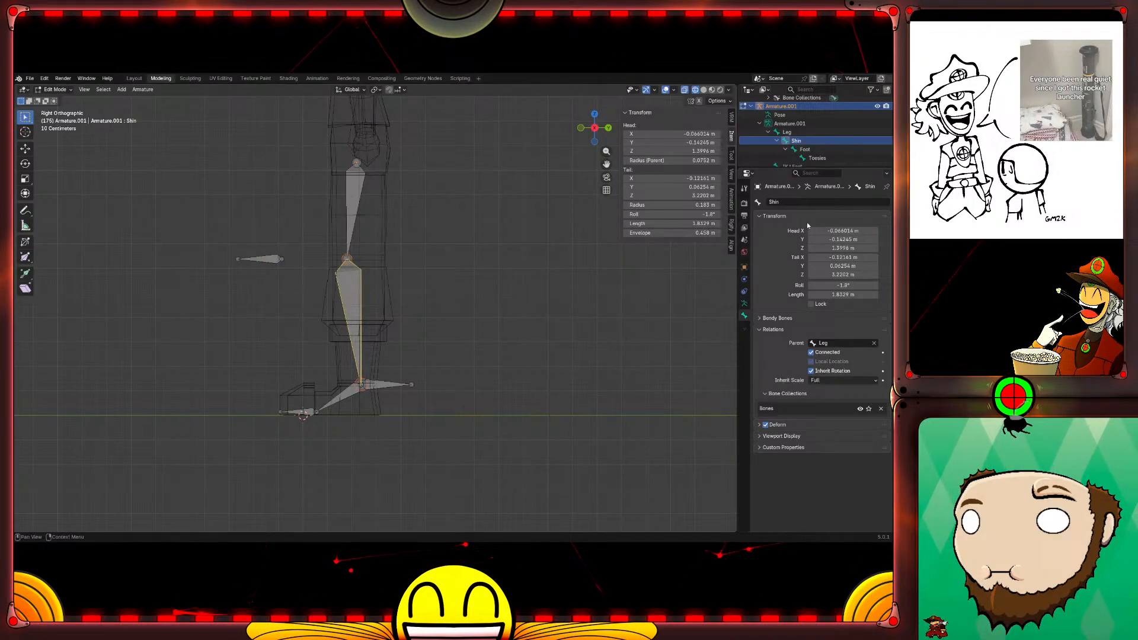
{"action": "left_click", "coordinate": [744, 291]}
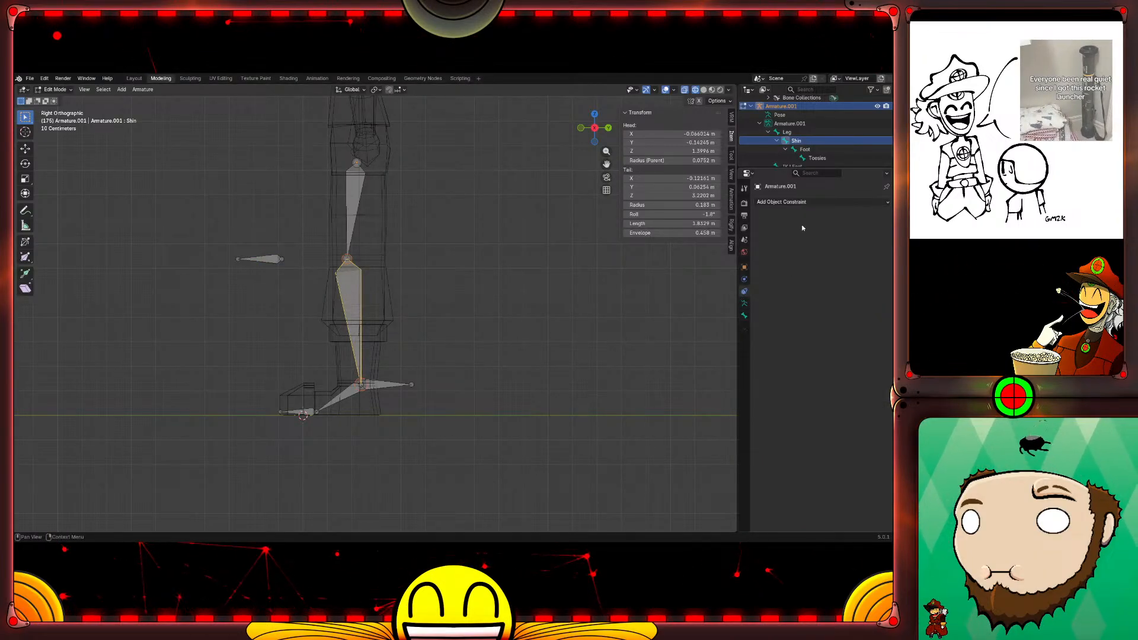
{"action": "left_click", "coordinate": [803, 202]}
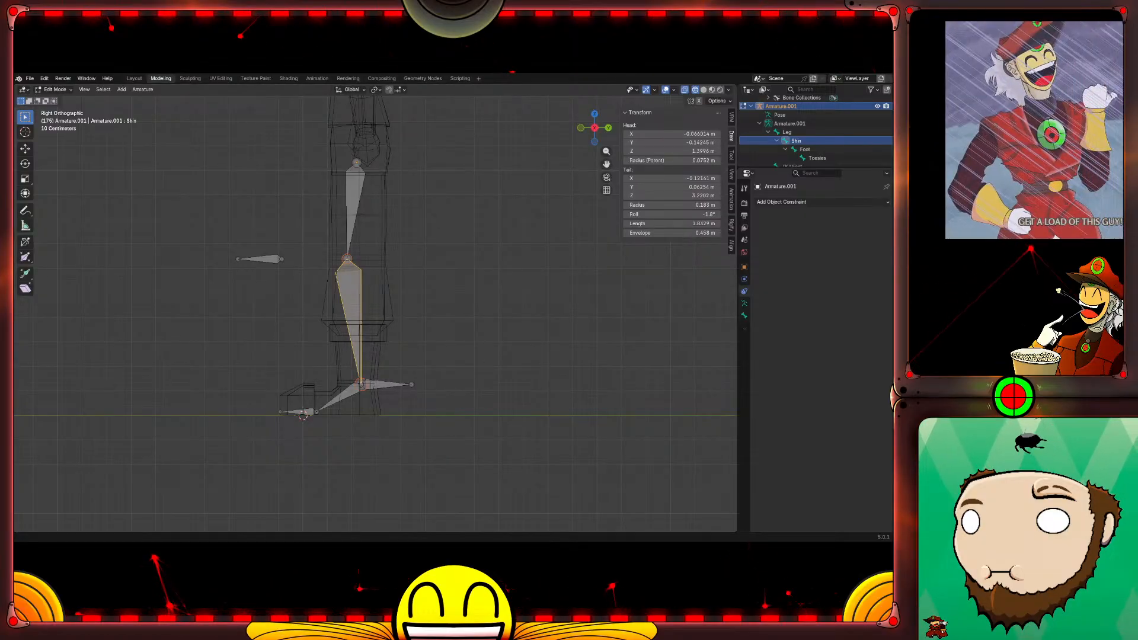
{"action": "middle_click_drag", "start_coordinate": [415, 314], "coordinate": [461, 301]}
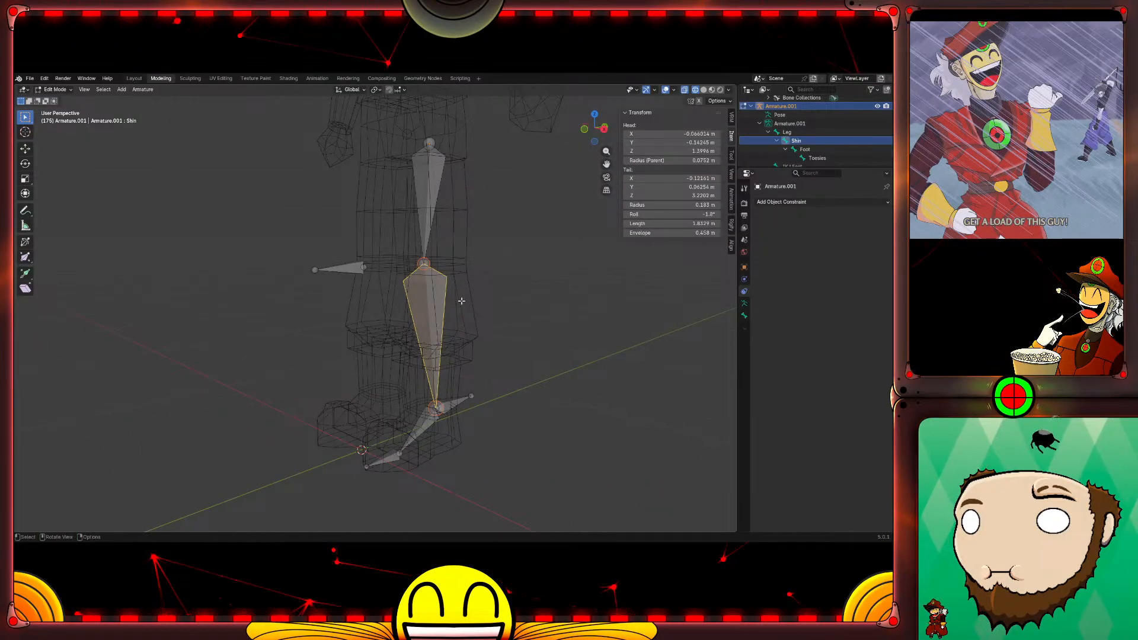
{"action": "middle_click_drag", "start_coordinate": [532, 330], "coordinate": [497, 326]}
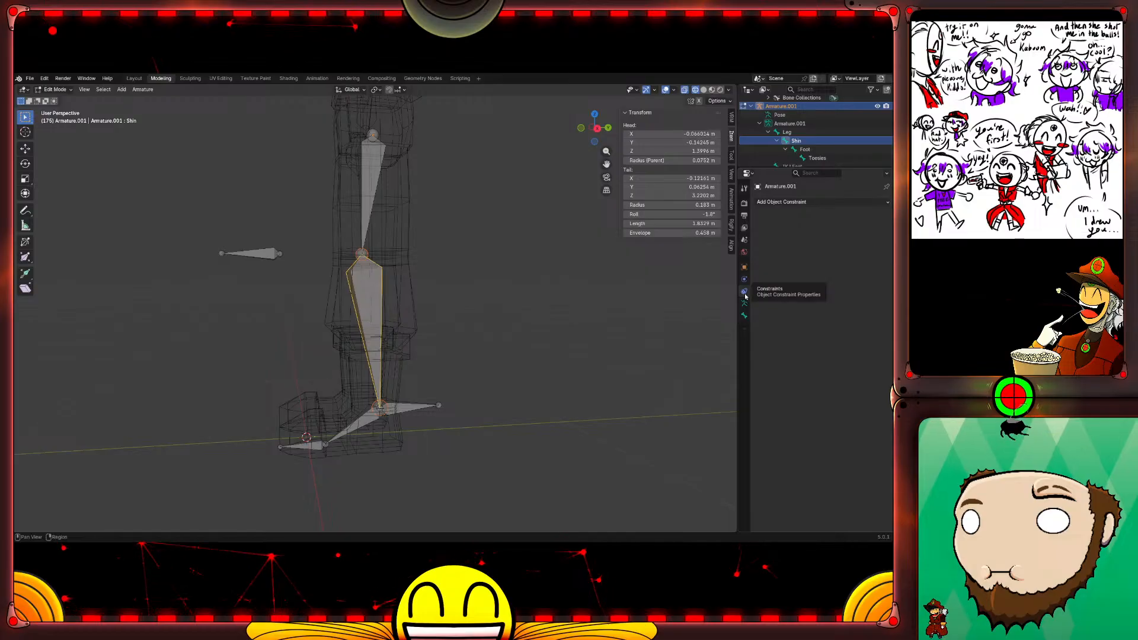
{"action": "right_click", "coordinate": [744, 327]}
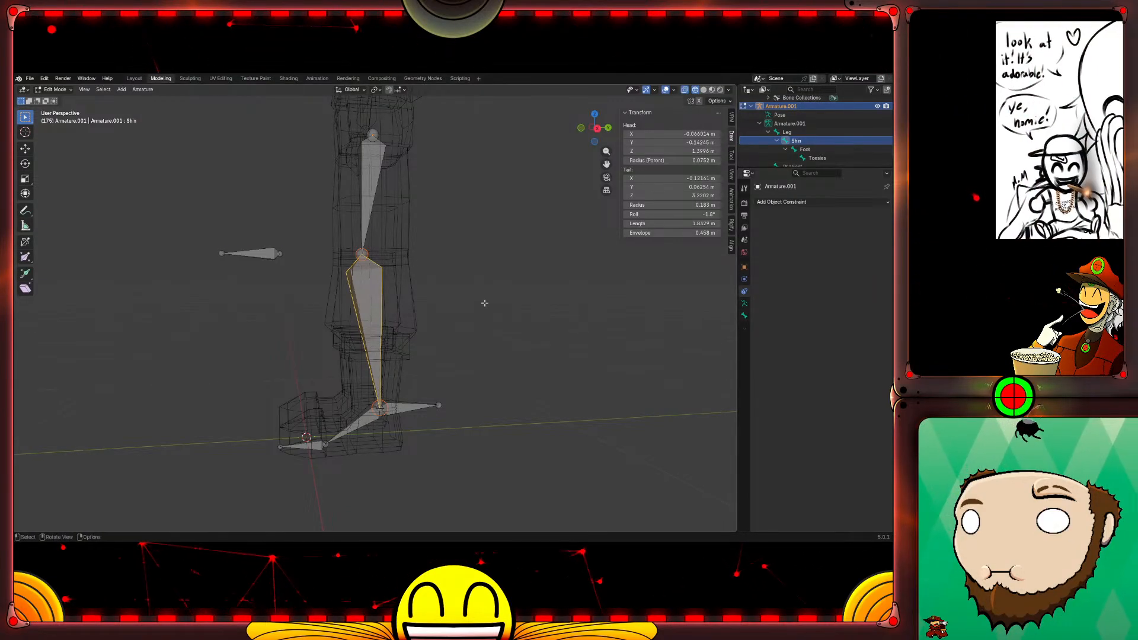
Step: Examine the Shin's bone constraint options in Object Mode and search the Edit Mode properties for the same options
{"action": "key", "text": "Tab"}
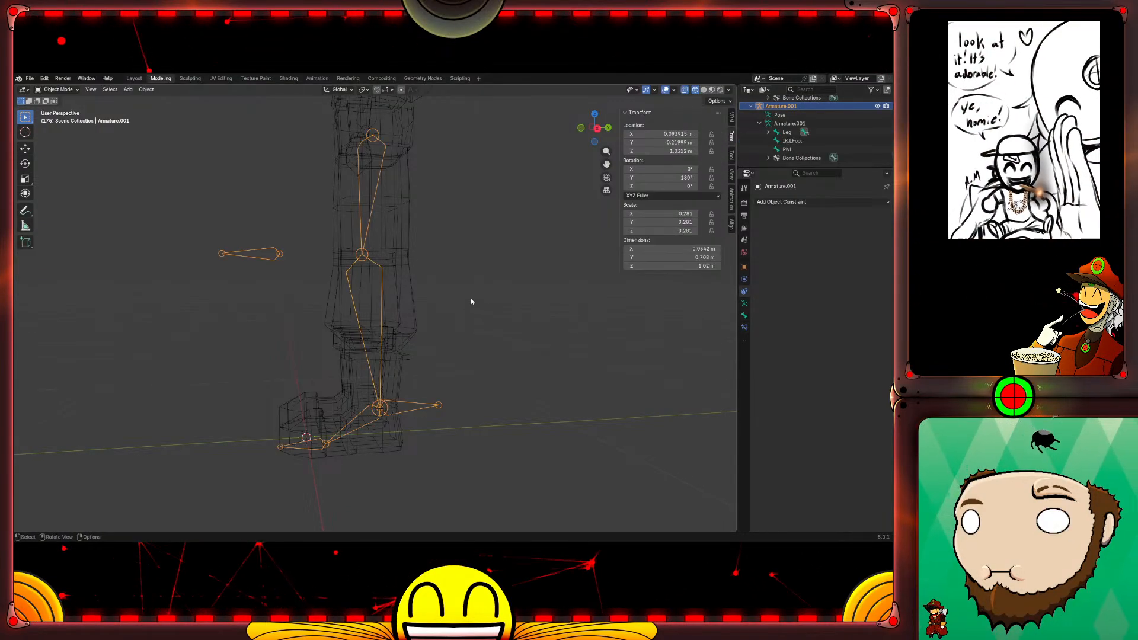
{"action": "left_click", "coordinate": [744, 327]}
{"action": "left_click", "coordinate": [830, 202]}
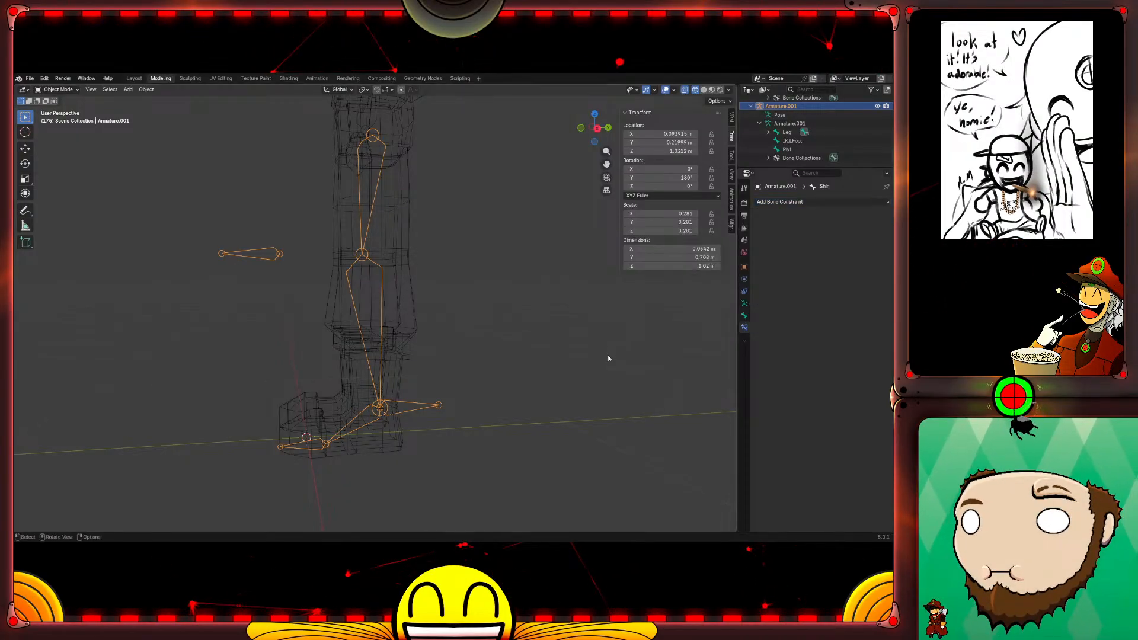
{"action": "key", "text": "Tab"}
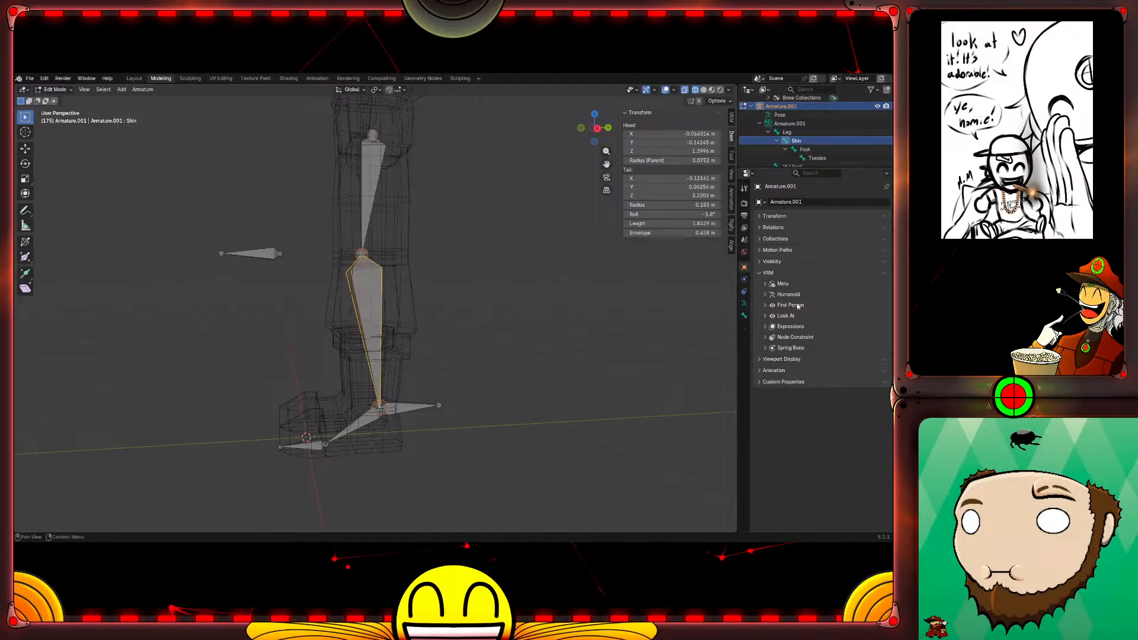
{"action": "right_click", "coordinate": [745, 331]}
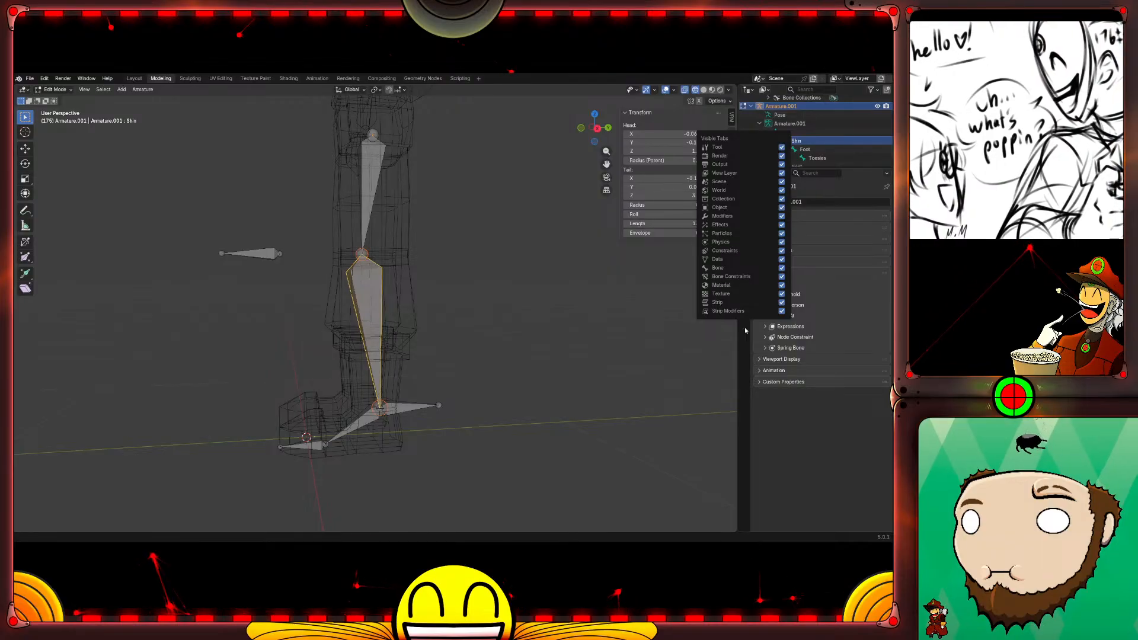
{"action": "left_click", "coordinate": [745, 363]}
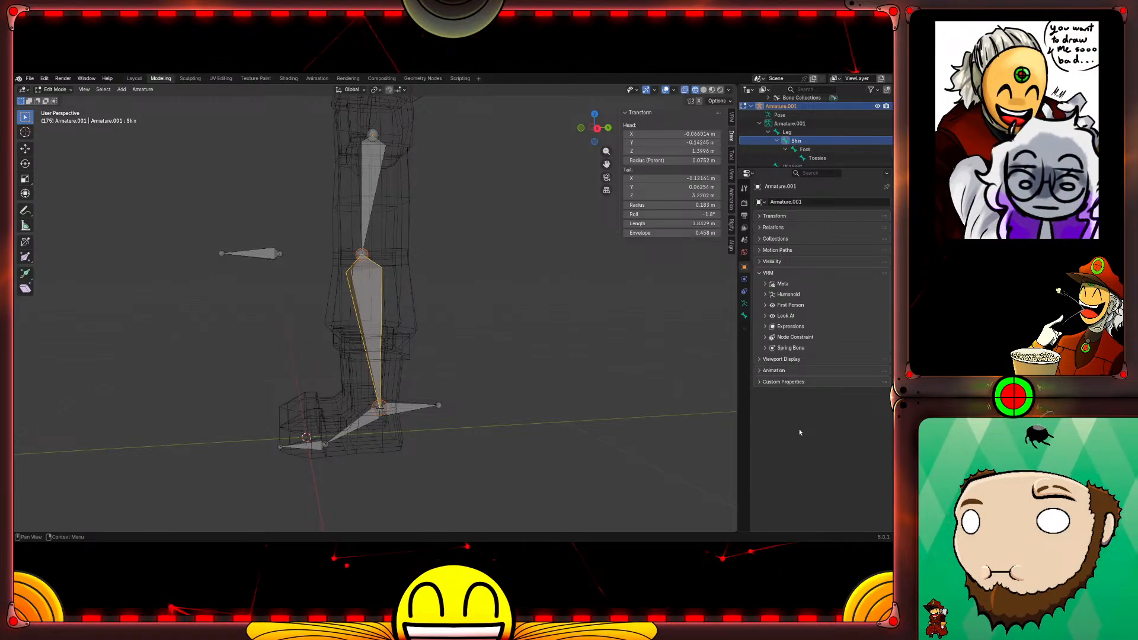
{"action": "left_click", "coordinate": [731, 155]}
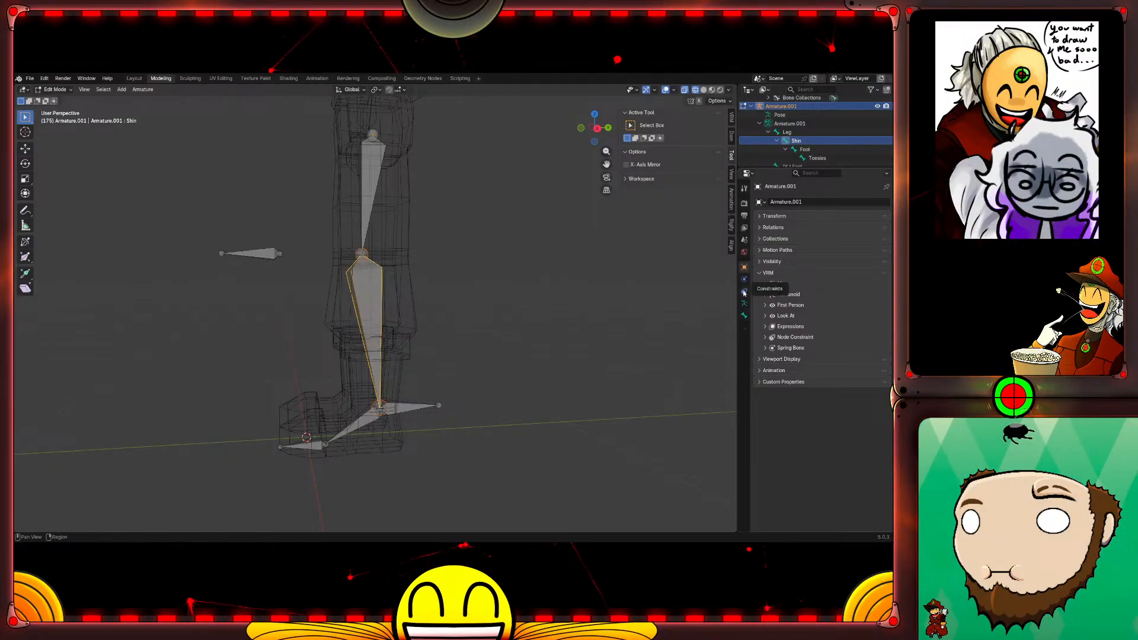
{"action": "right_click", "coordinate": [744, 328]}
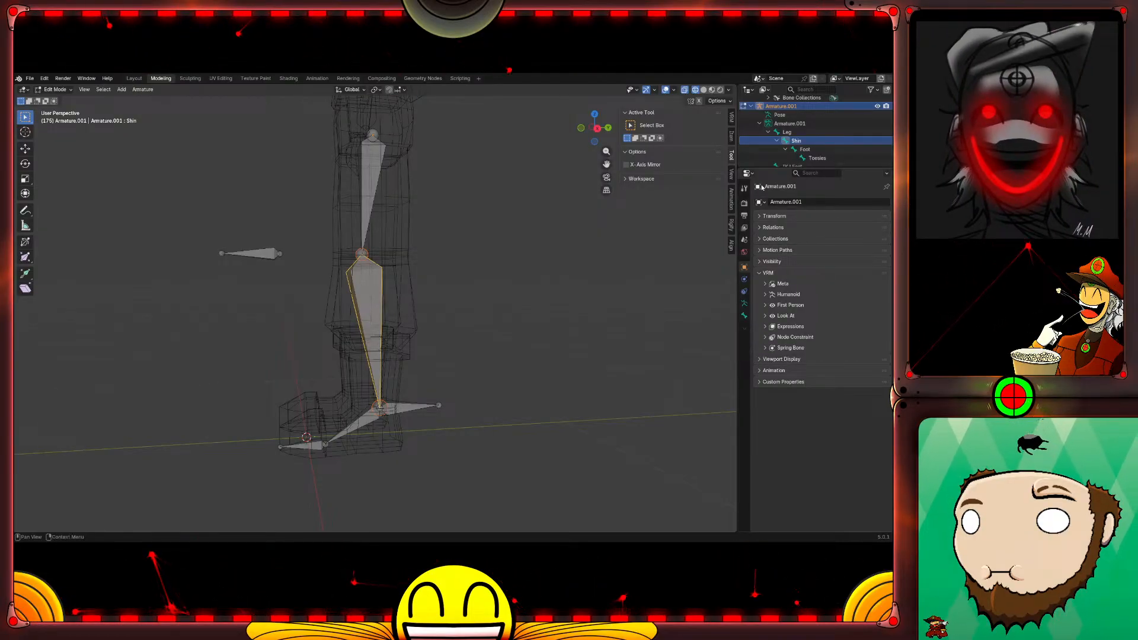
{"action": "left_click", "coordinate": [748, 173]}
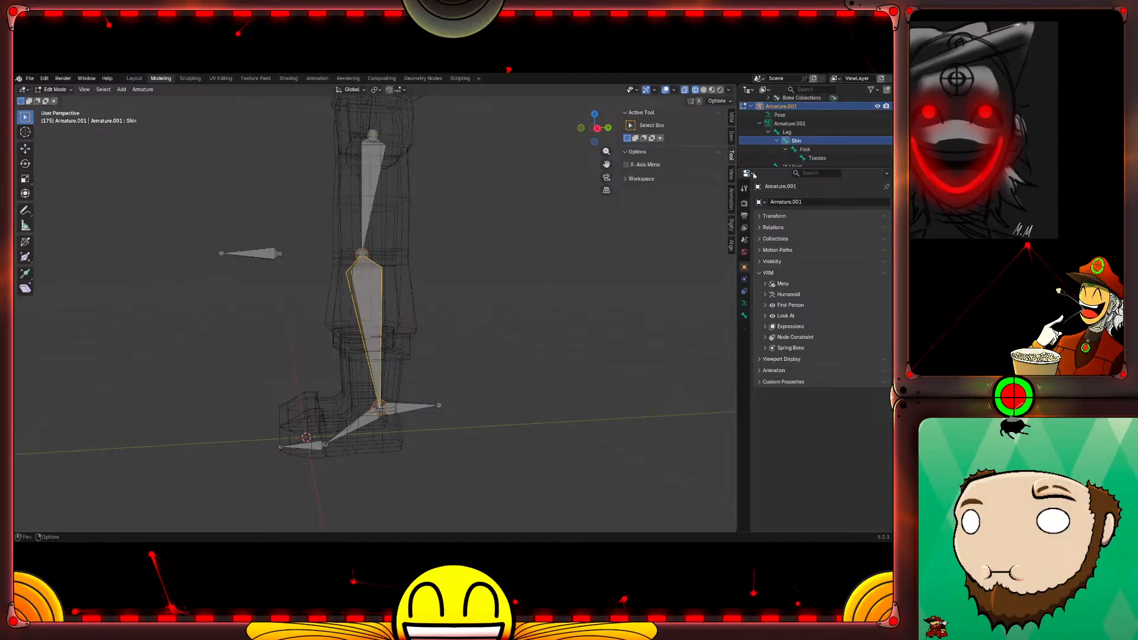
Step: Switch to the Layout workspace, select the leg armature and enter Edit Mode
{"action": "left_click", "coordinate": [136, 78]}
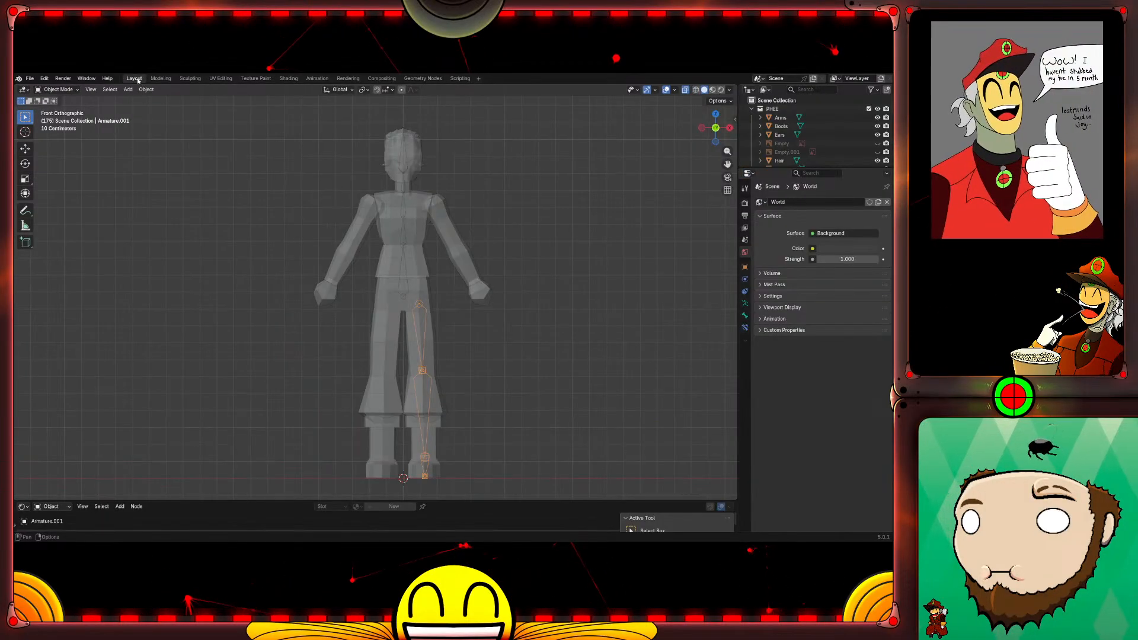
{"action": "left_click", "coordinate": [425, 387]}
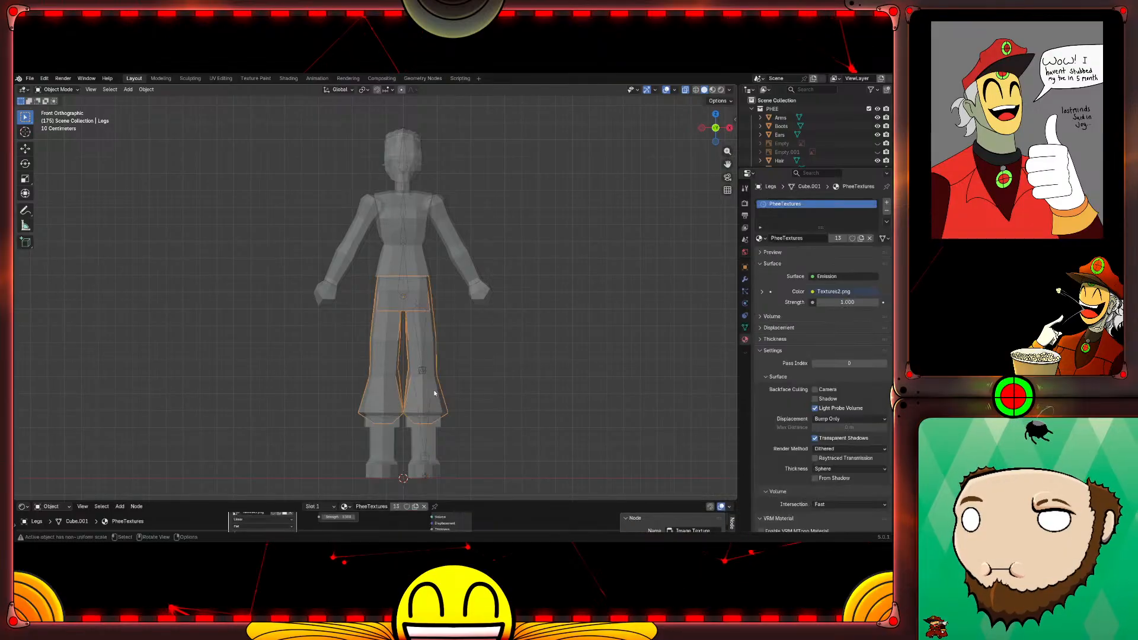
{"action": "middle_click_drag", "start_coordinate": [500, 385], "coordinate": [440, 409]}
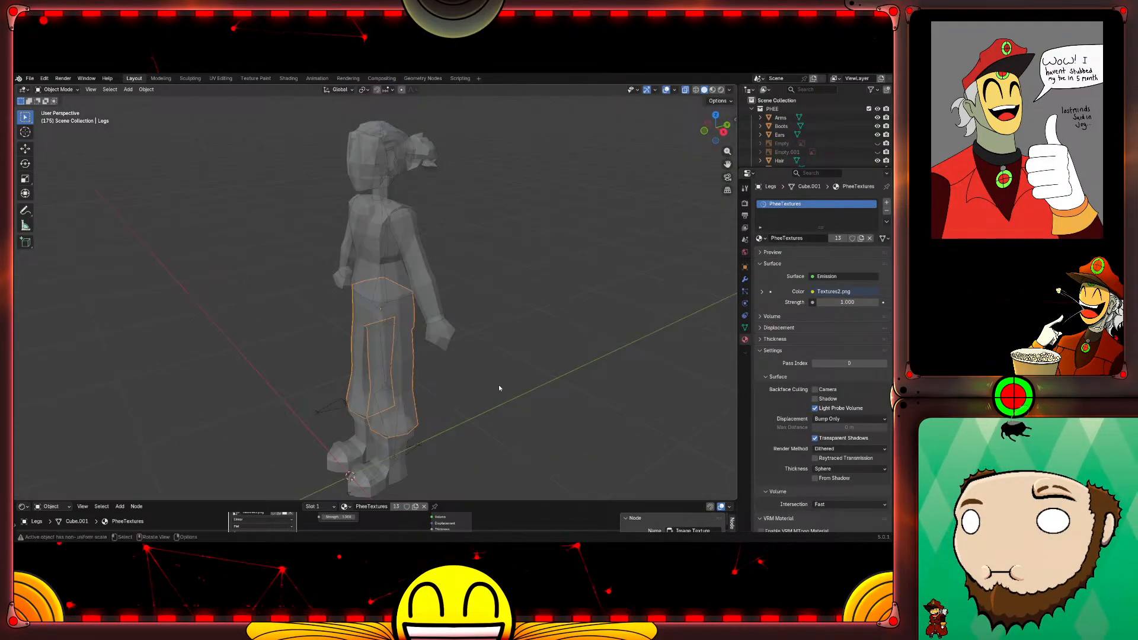
{"action": "middle_click_drag", "start_coordinate": [521, 376], "coordinate": [536, 283]}
{"action": "left_click", "coordinate": [404, 315]}
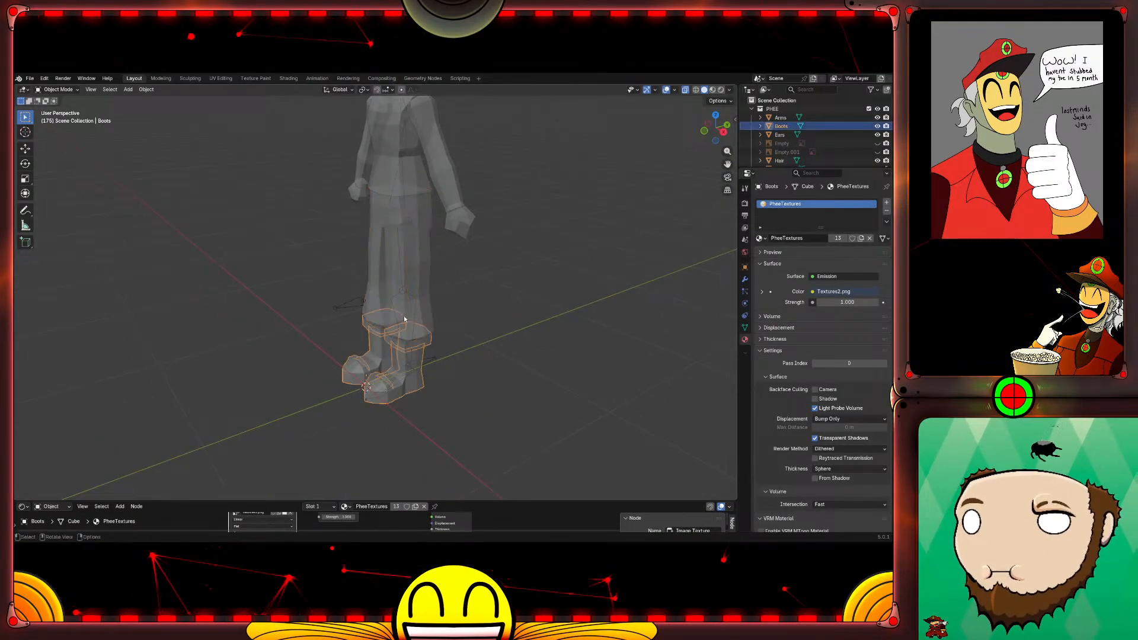
{"action": "left_click", "coordinate": [415, 309]}
{"action": "key", "text": "Tab"}
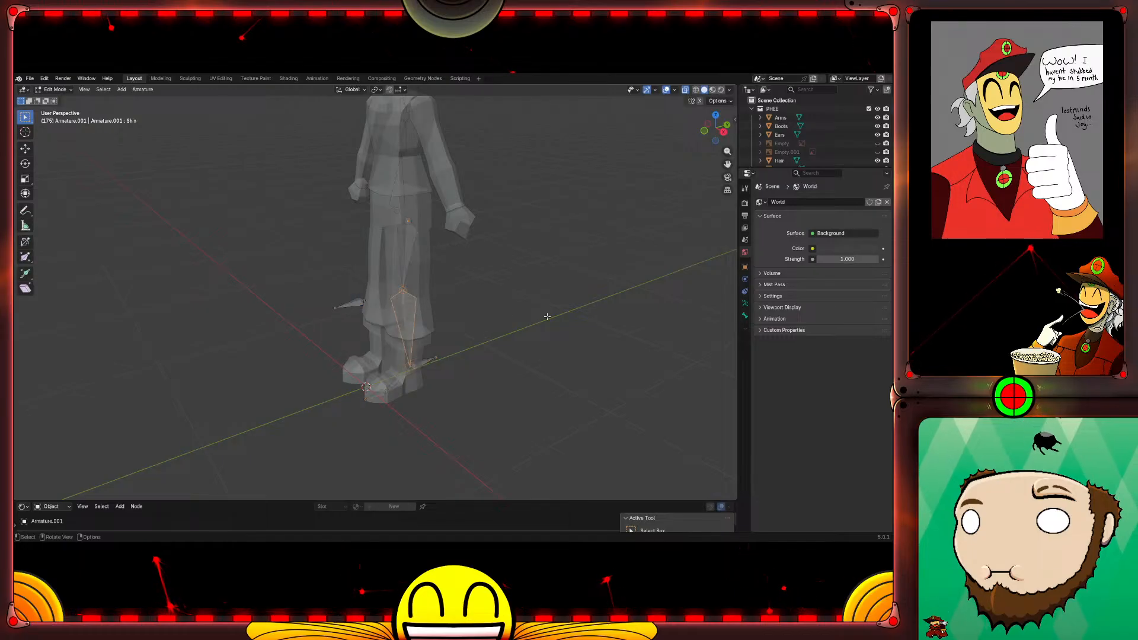
Step: Compare the availability of bone constraints for the Shin between Edit Mode and Object Mode in the Layout workspace
{"action": "right_click", "coordinate": [746, 331]}
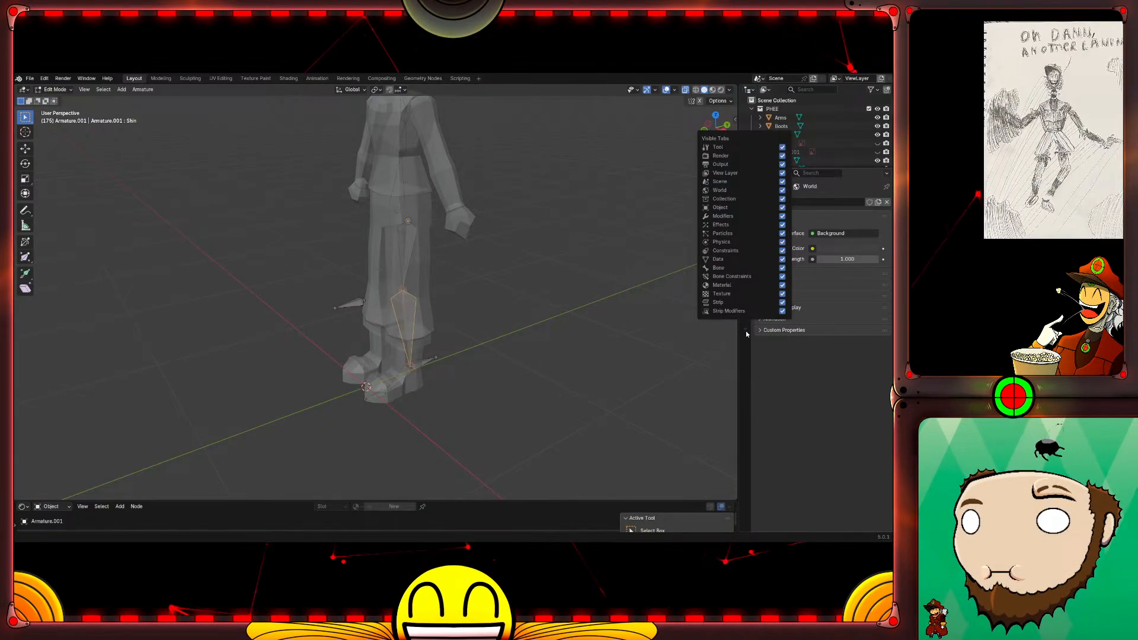
{"action": "key", "text": "Tab"}
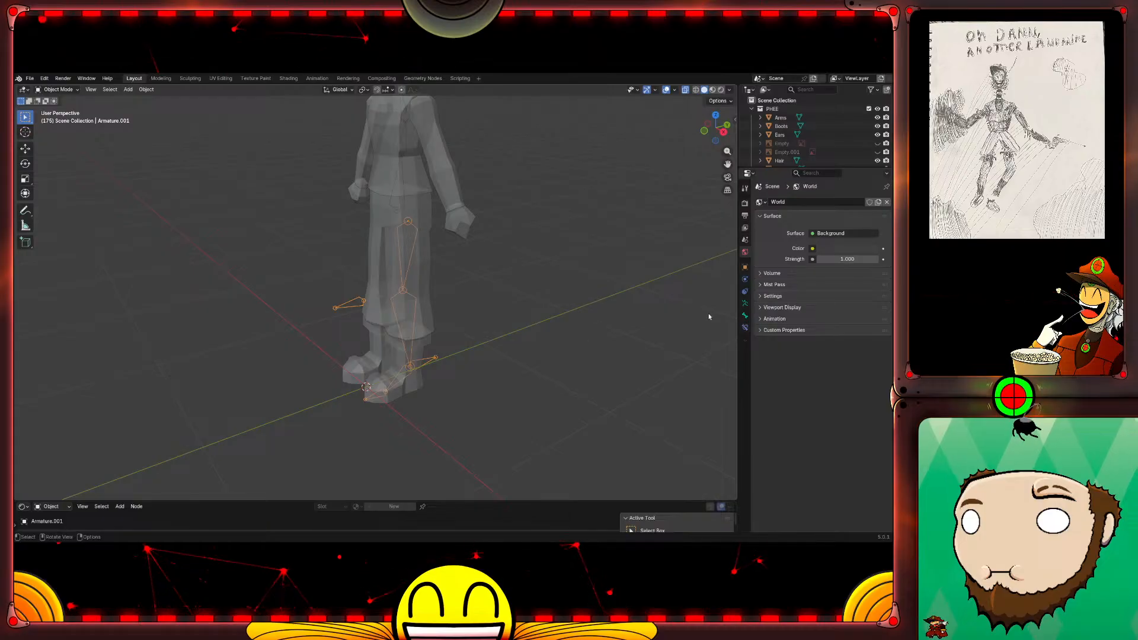
{"action": "left_click", "coordinate": [744, 327]}
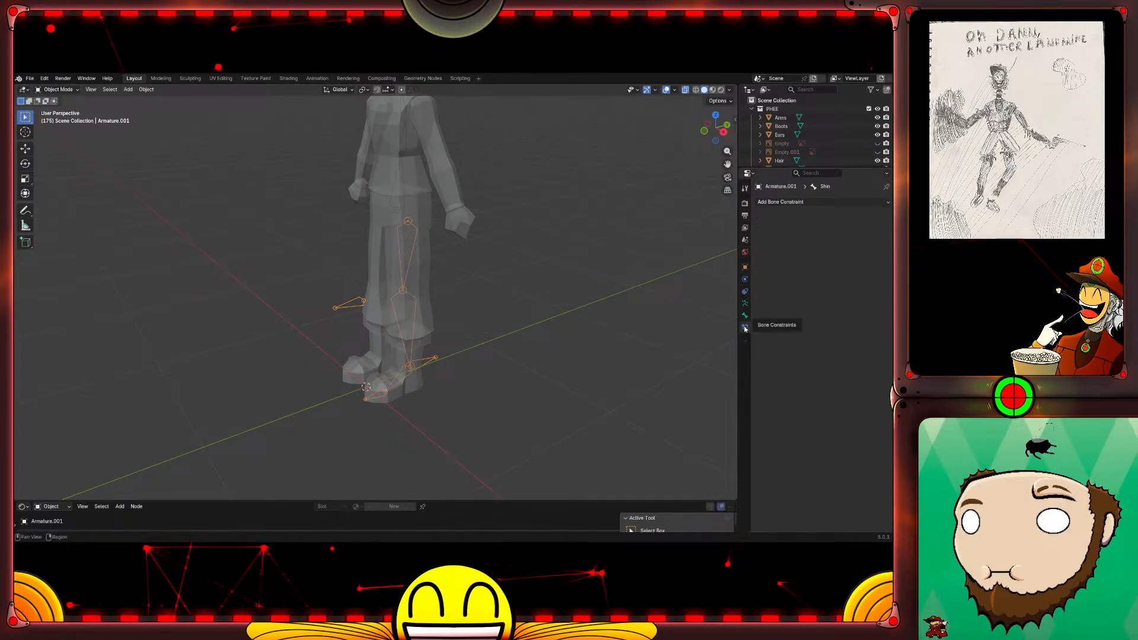
{"action": "left_click", "coordinate": [861, 202]}
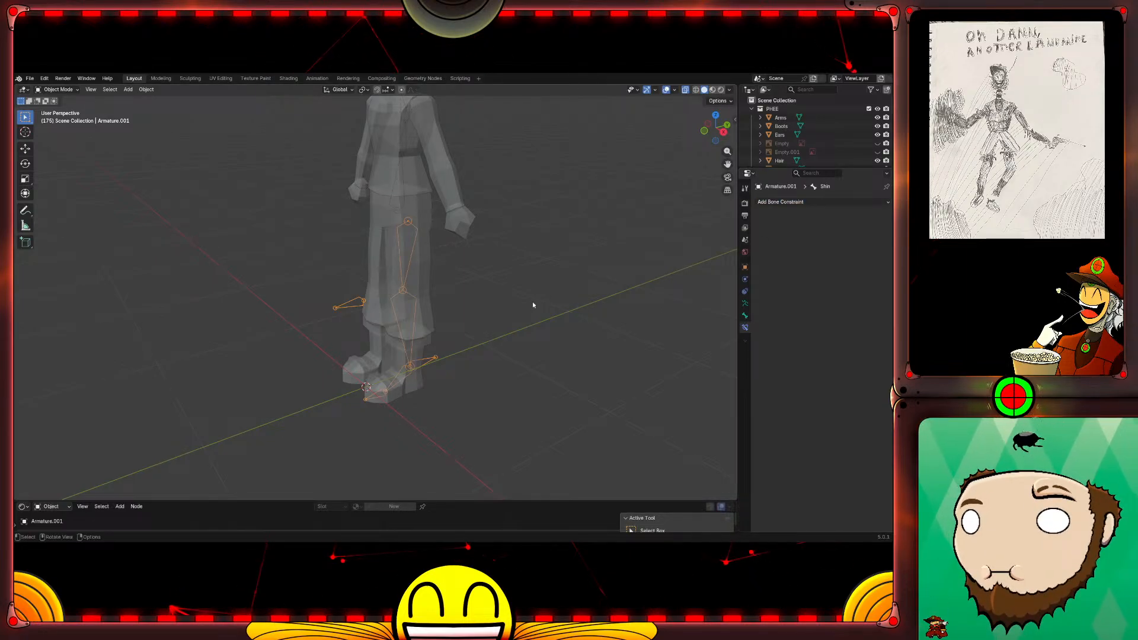
{"action": "key", "text": "Tab"}
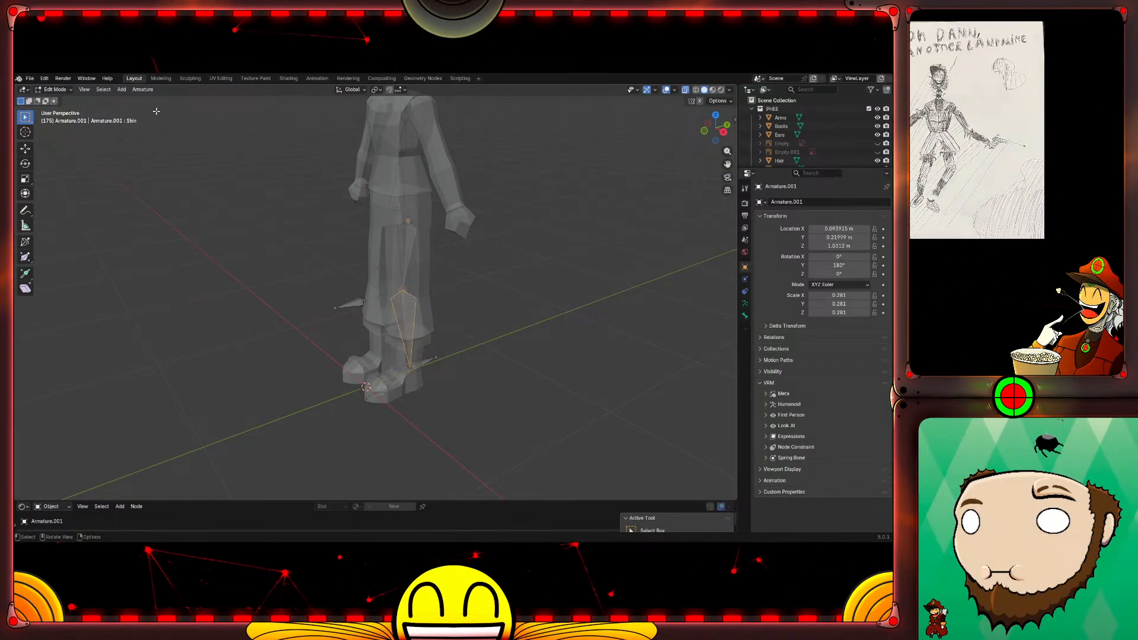
{"action": "key", "text": "Tab"}
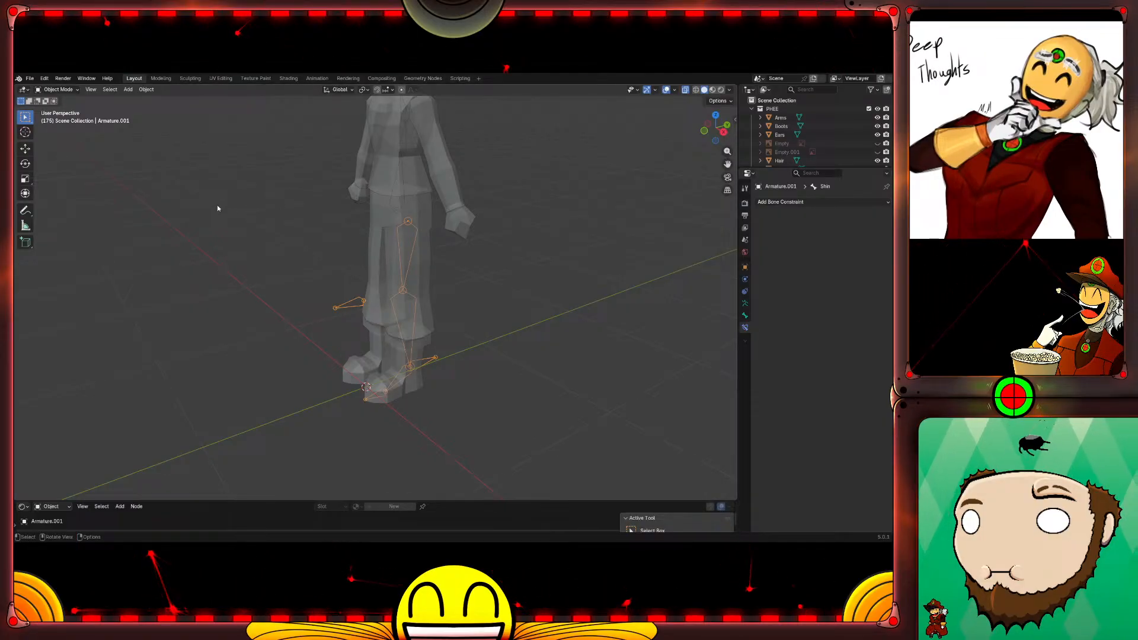
{"action": "right_click", "coordinate": [745, 360]}
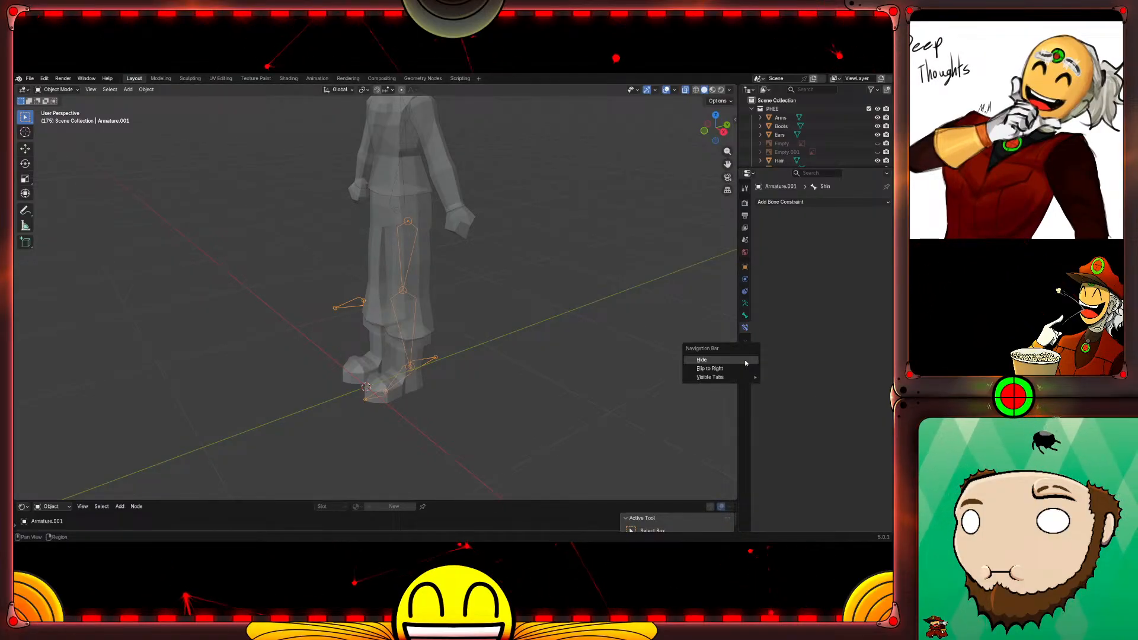
{"action": "mouse_move", "coordinate": [758, 377]}
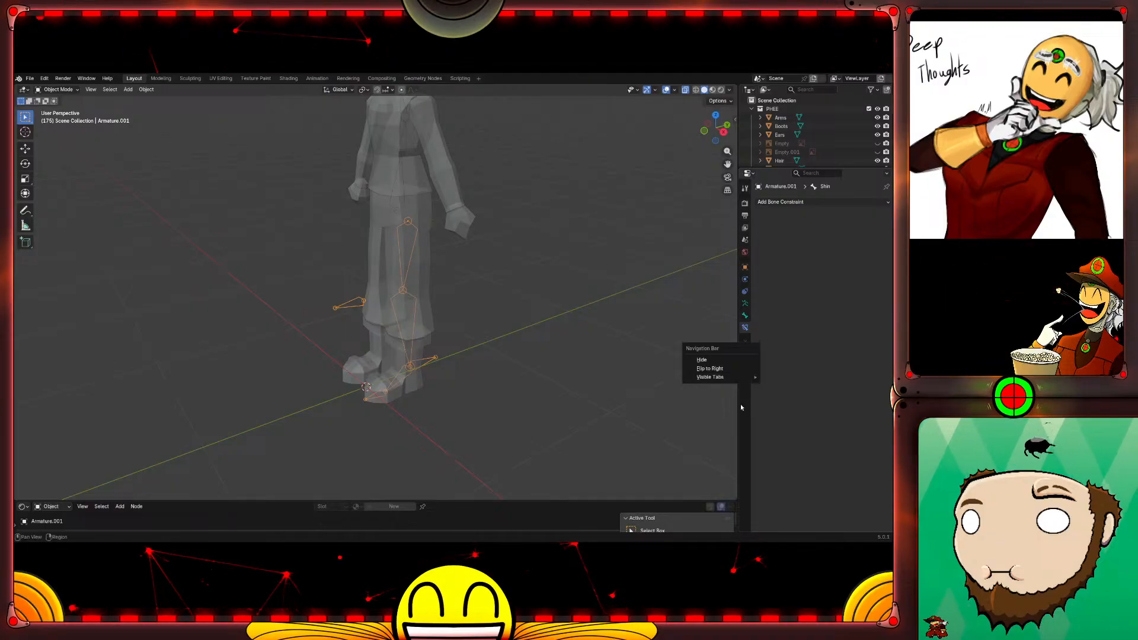
{"action": "left_click", "coordinate": [749, 405]}
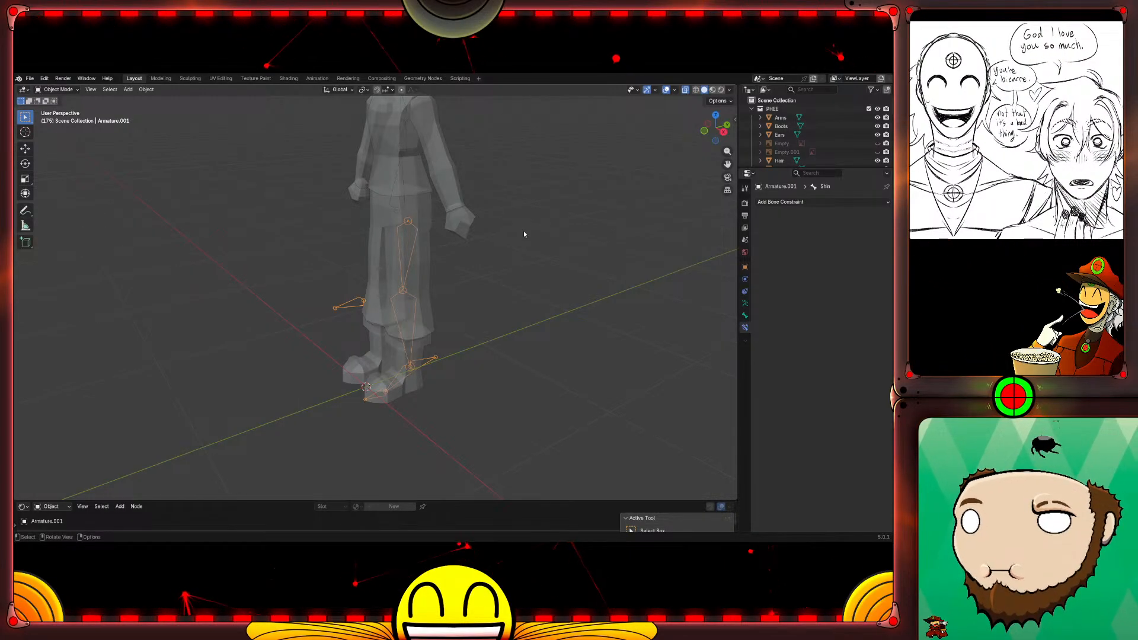
{"action": "middle_click_drag", "start_coordinate": [477, 309], "coordinate": [531, 293]}
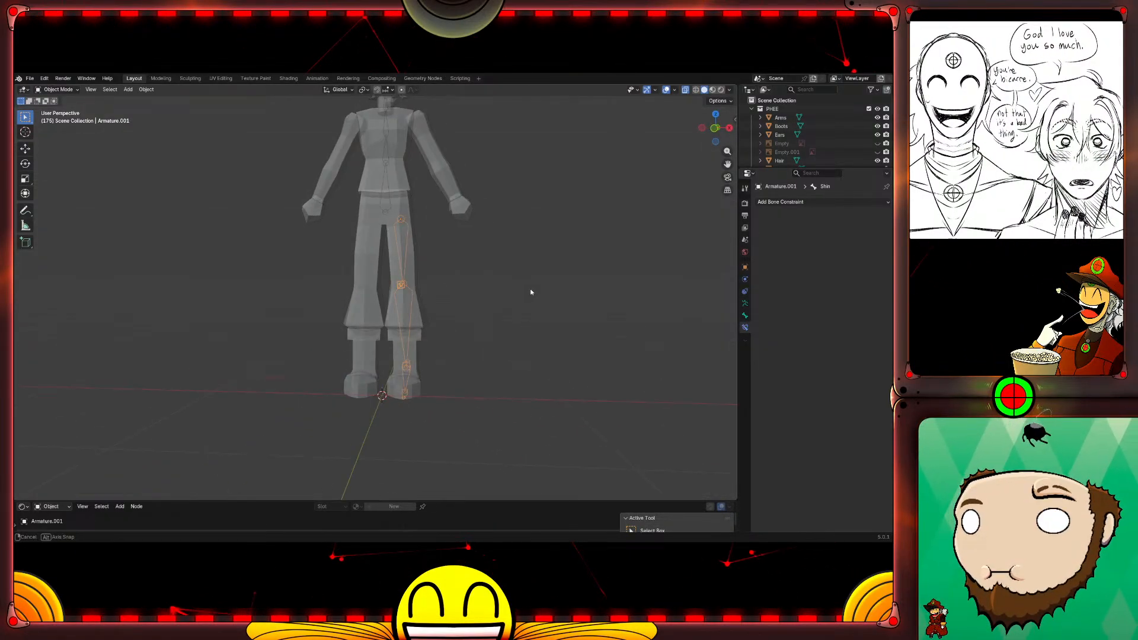
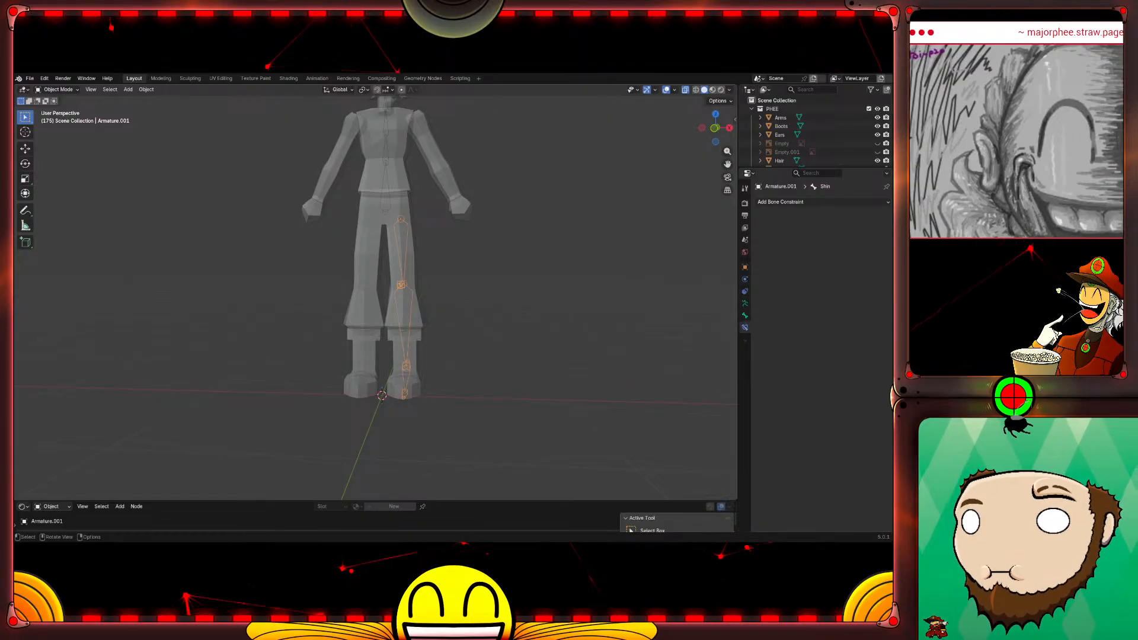
Step: Switch the leg armature to Pose Mode and add an Inverse Kinematics bone constraint to the Leg bone
{"action": "key", "text": "ctrl+Tab"}
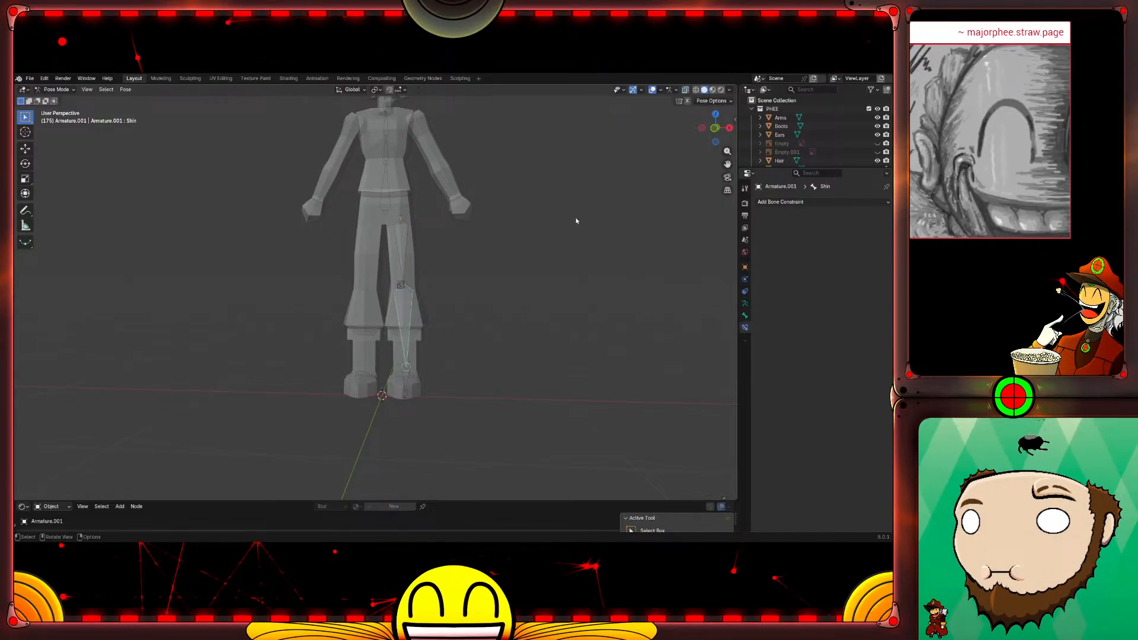
{"action": "left_click", "coordinate": [576, 221]}
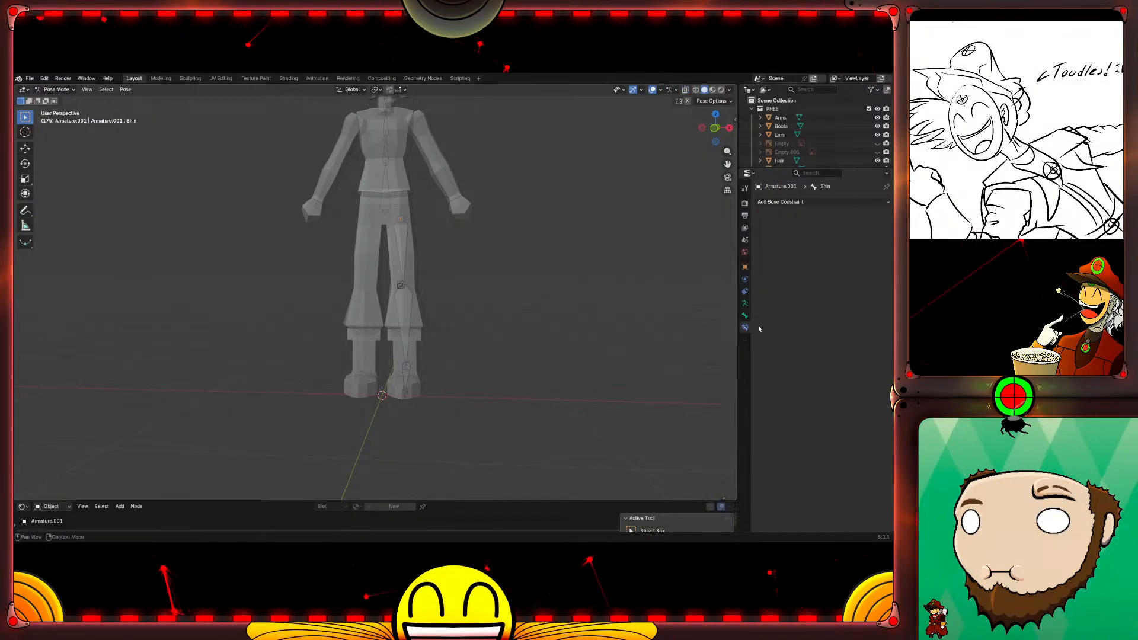
{"action": "middle_click_drag", "start_coordinate": [448, 287], "coordinate": [423, 291]}
{"action": "left_click", "coordinate": [406, 286]}
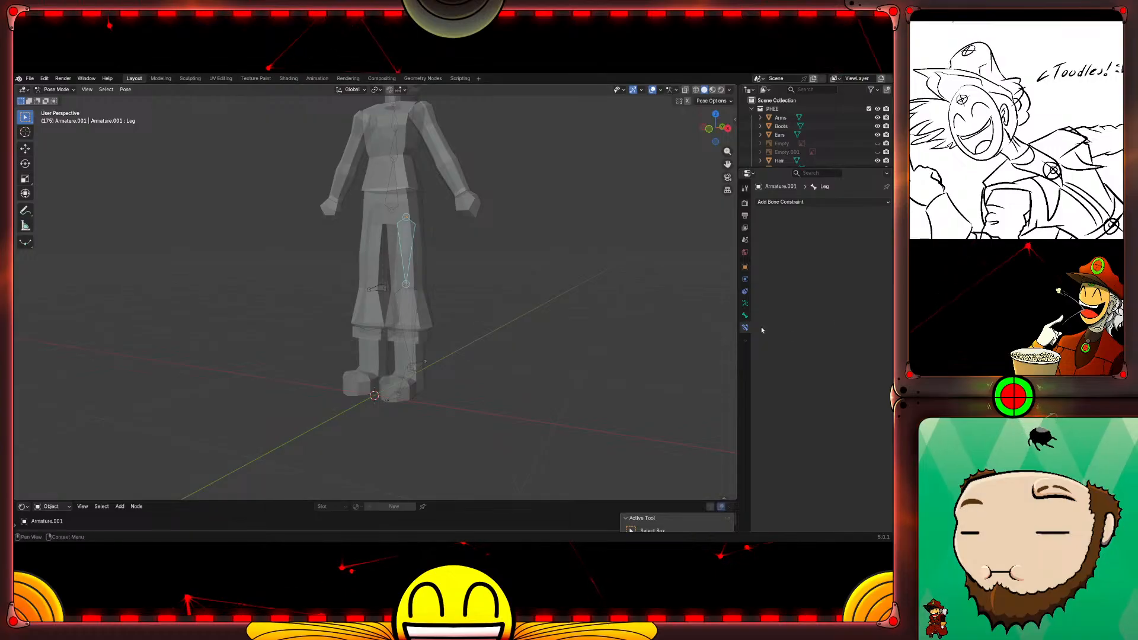
{"action": "left_click", "coordinate": [815, 202]}
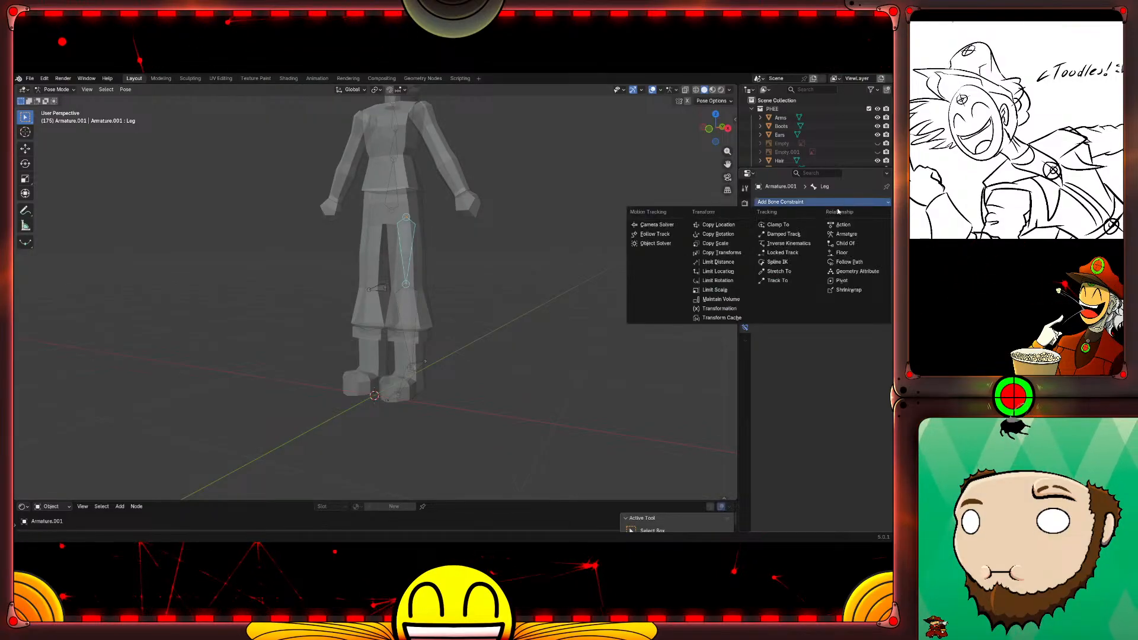
{"action": "left_click", "coordinate": [811, 247]}
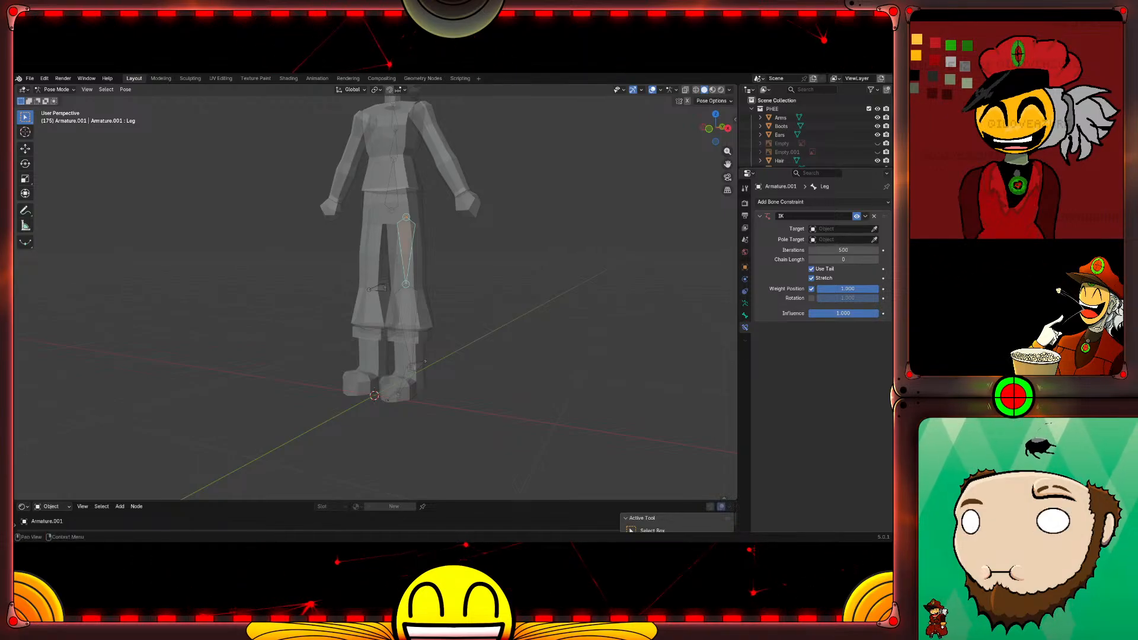
{"action": "left_click", "coordinate": [874, 229]}
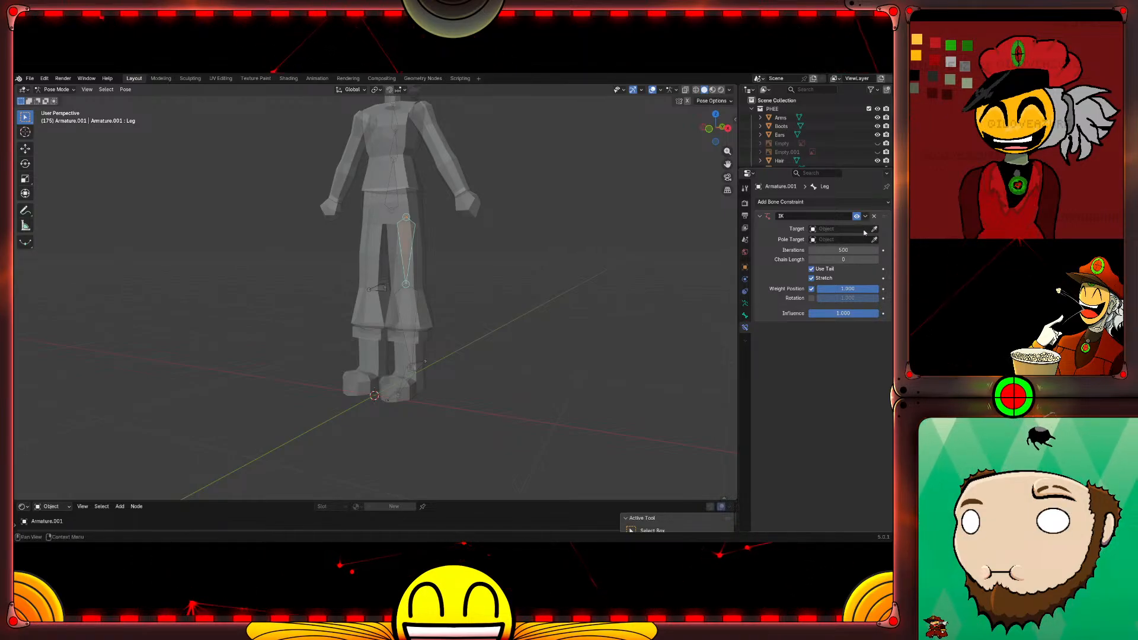
{"action": "left_click", "coordinate": [864, 231]}
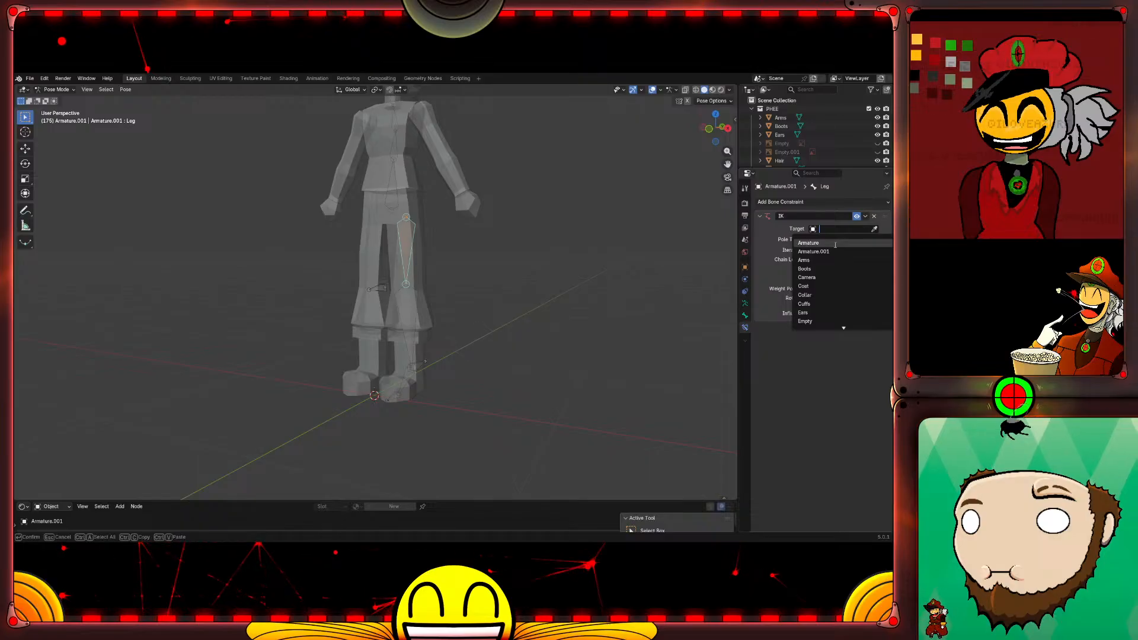
{"action": "left_click", "coordinate": [776, 381]}
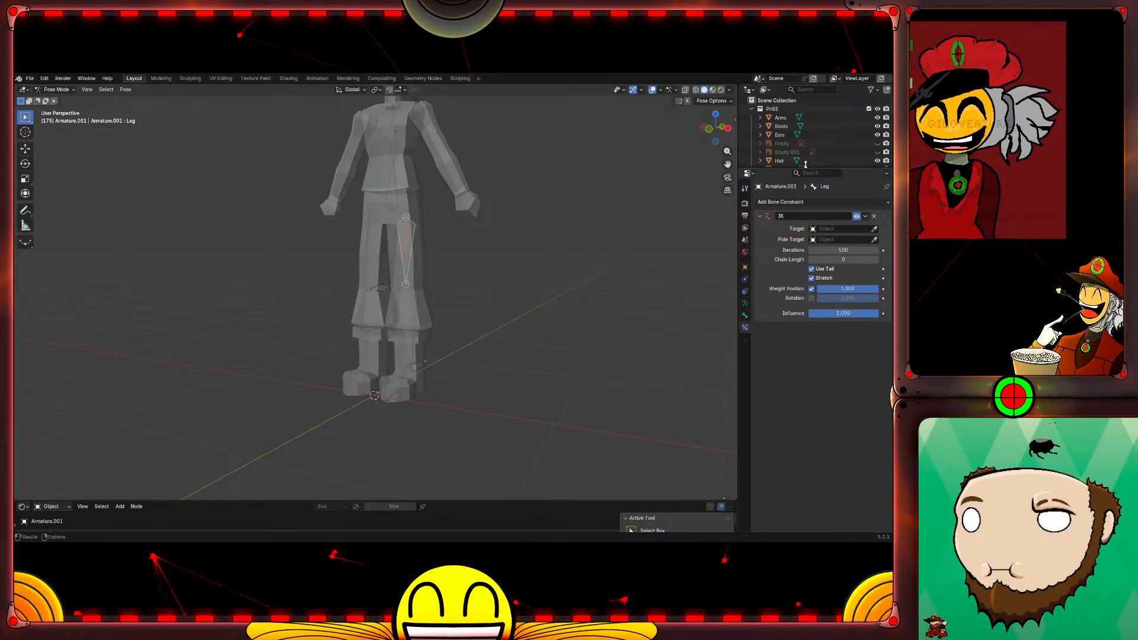
Step: Rename the Armature.001 object in the outliner as LegRig
{"action": "scroll", "coordinate": [805, 151], "scroll_direction": "down", "scroll_amount": 5}
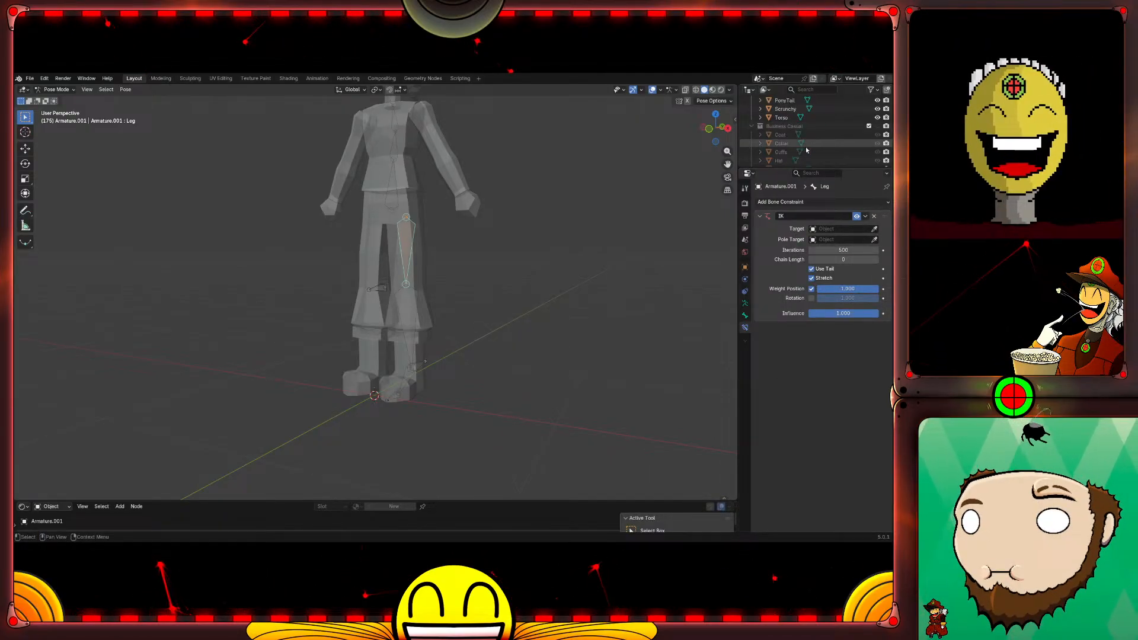
{"action": "scroll", "coordinate": [806, 150], "scroll_direction": "down", "scroll_amount": 4}
{"action": "left_click", "coordinate": [776, 158]}
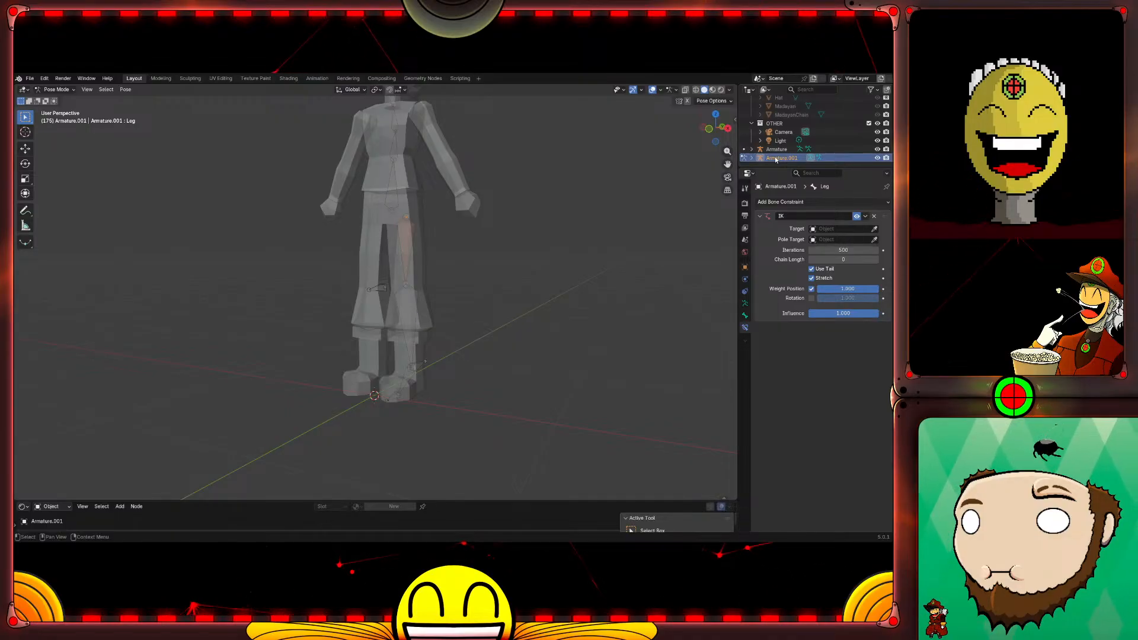
{"action": "double_click", "coordinate": [776, 158]}
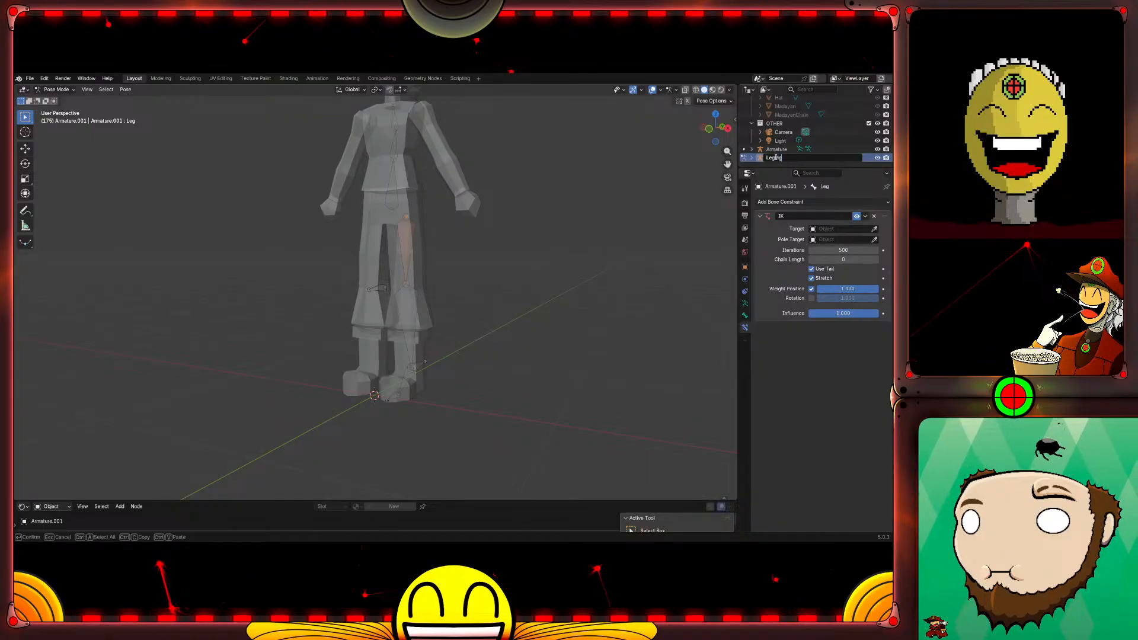
{"action": "key", "text": "Return"}
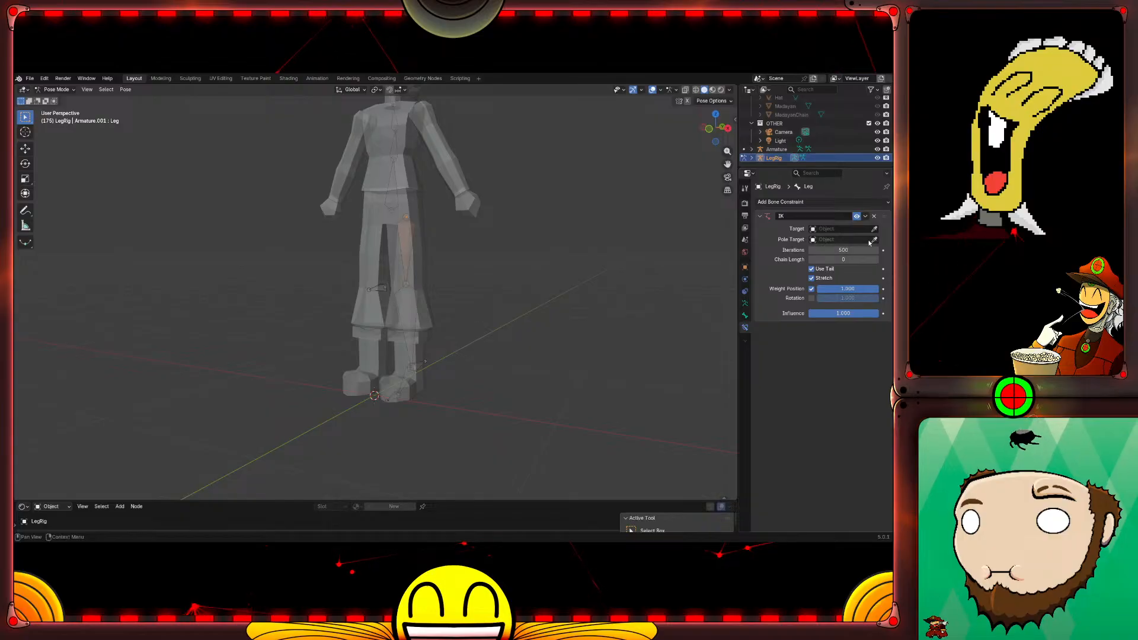
Step: Return the LegRig armature to Object Mode and expand its contents in the outliner
{"action": "left_click", "coordinate": [855, 228]}
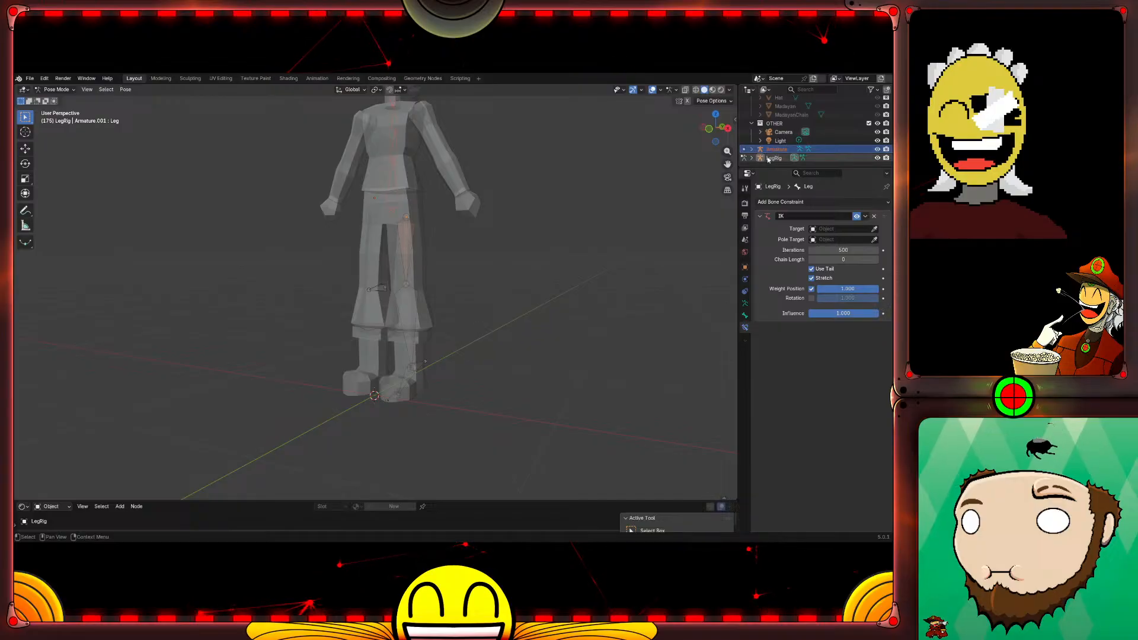
{"action": "left_click", "coordinate": [745, 157]}
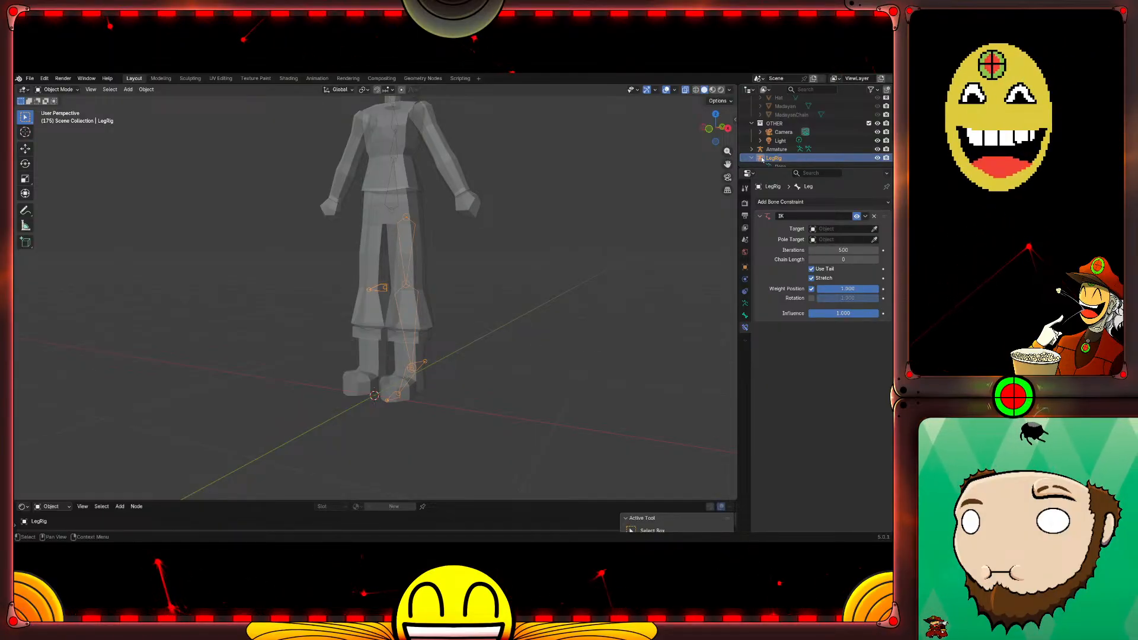
{"action": "scroll", "coordinate": [806, 131], "scroll_direction": "down", "scroll_amount": 2}
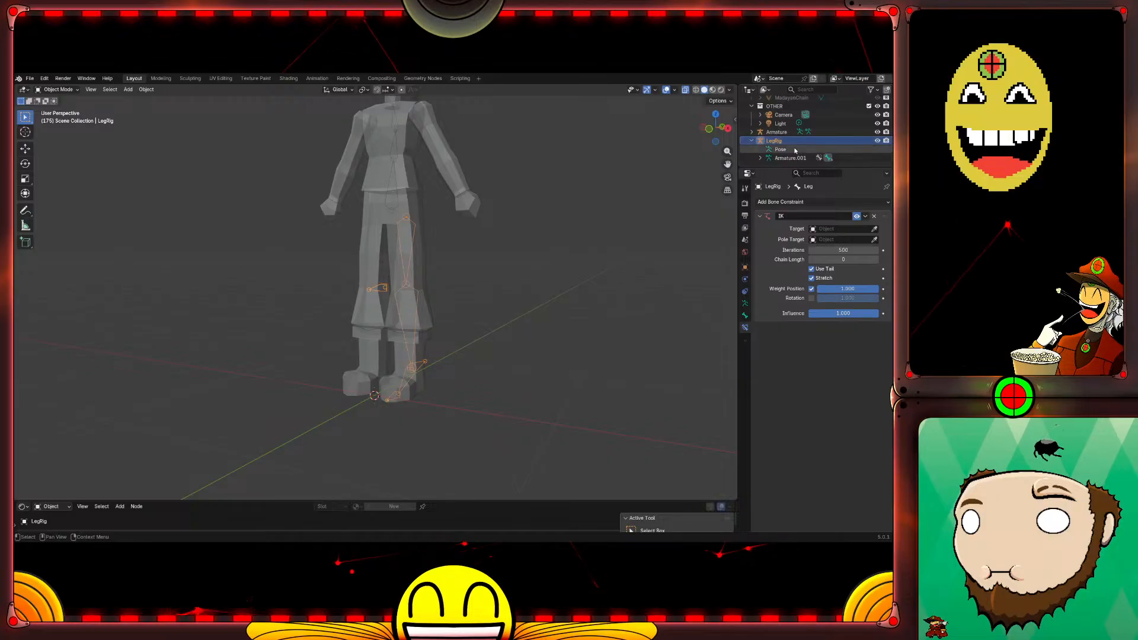
Step: Try Armature, Boots and Empty.001 as the target of the Leg bone's IK constraint
{"action": "left_click", "coordinate": [836, 228]}
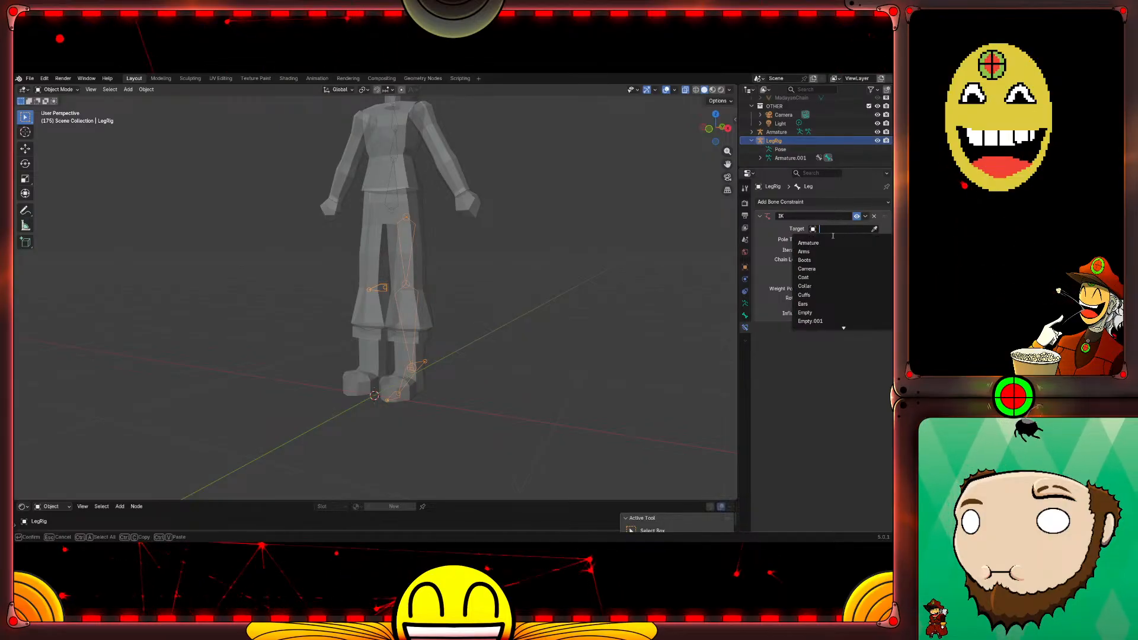
{"action": "key", "text": "Return"}
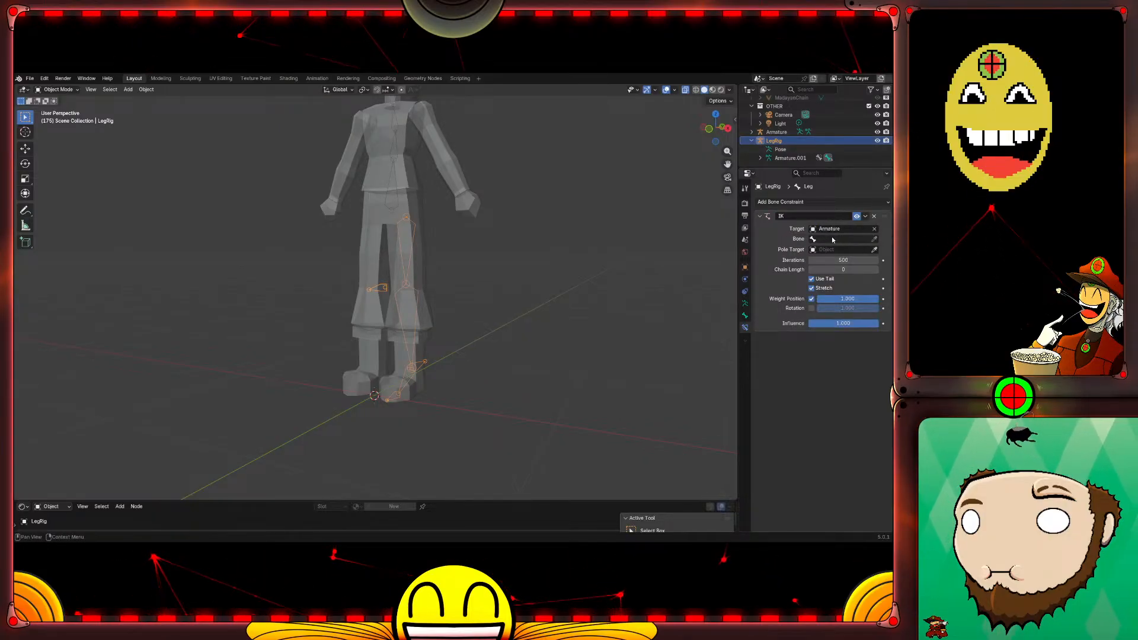
{"action": "left_click", "coordinate": [833, 239]}
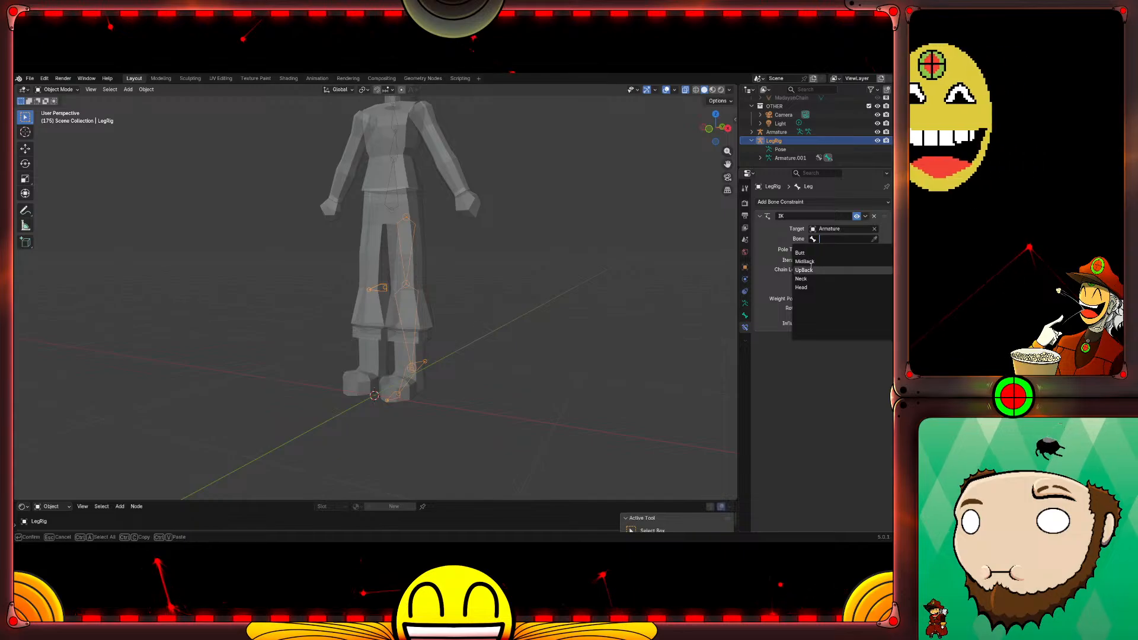
{"action": "left_click", "coordinate": [831, 232]}
{"action": "left_click", "coordinate": [831, 230]}
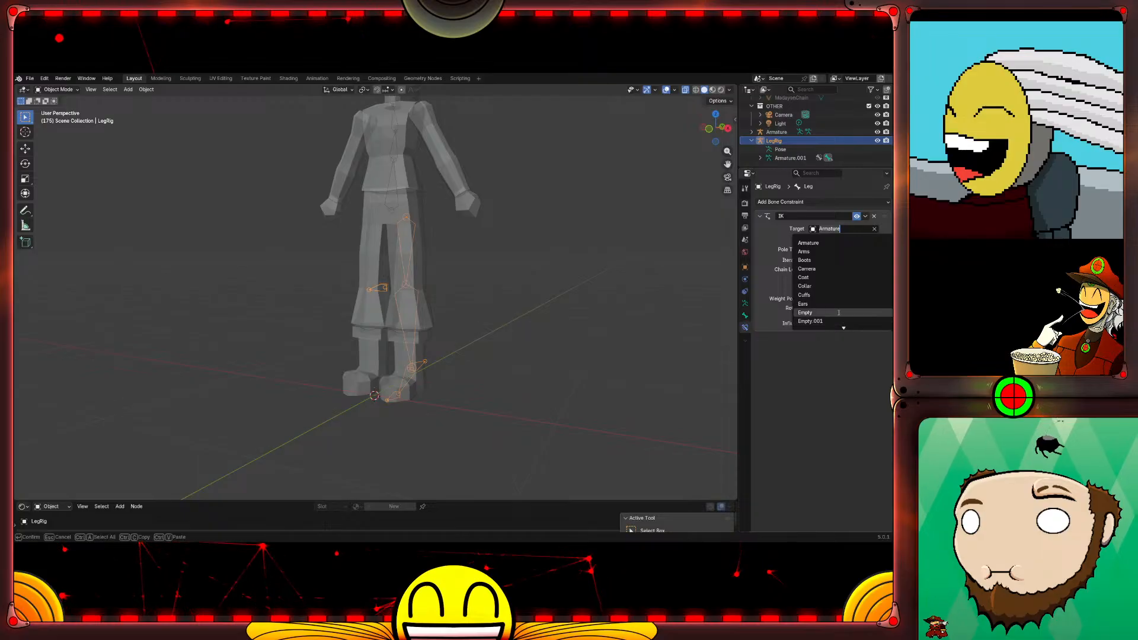
{"action": "left_click", "coordinate": [844, 259]}
{"action": "left_click", "coordinate": [843, 230]}
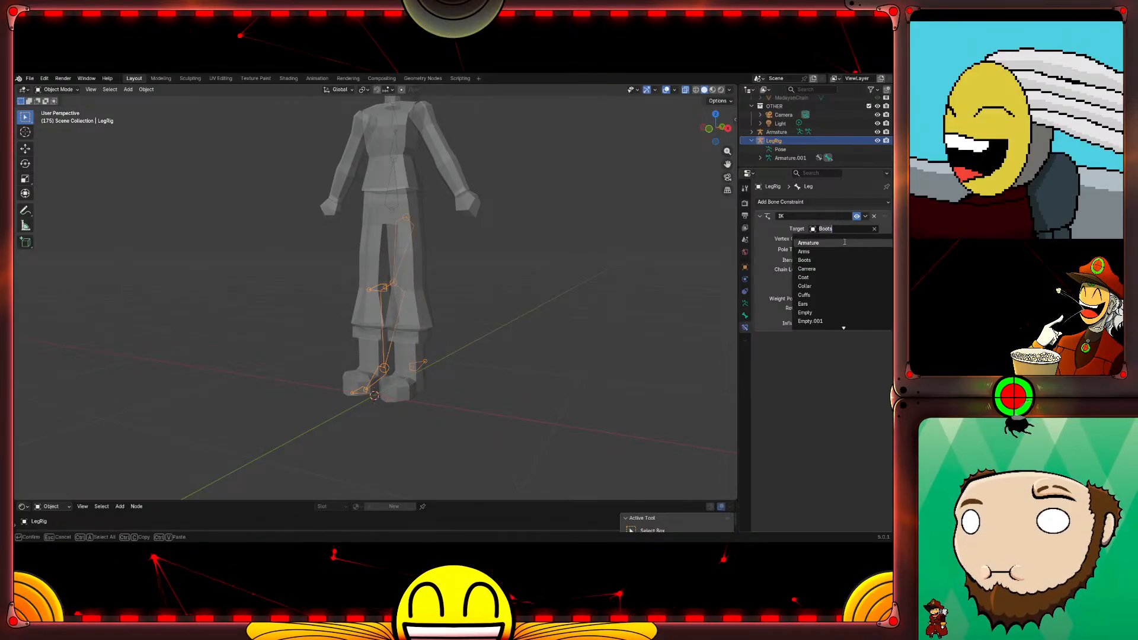
{"action": "left_click", "coordinate": [845, 320]}
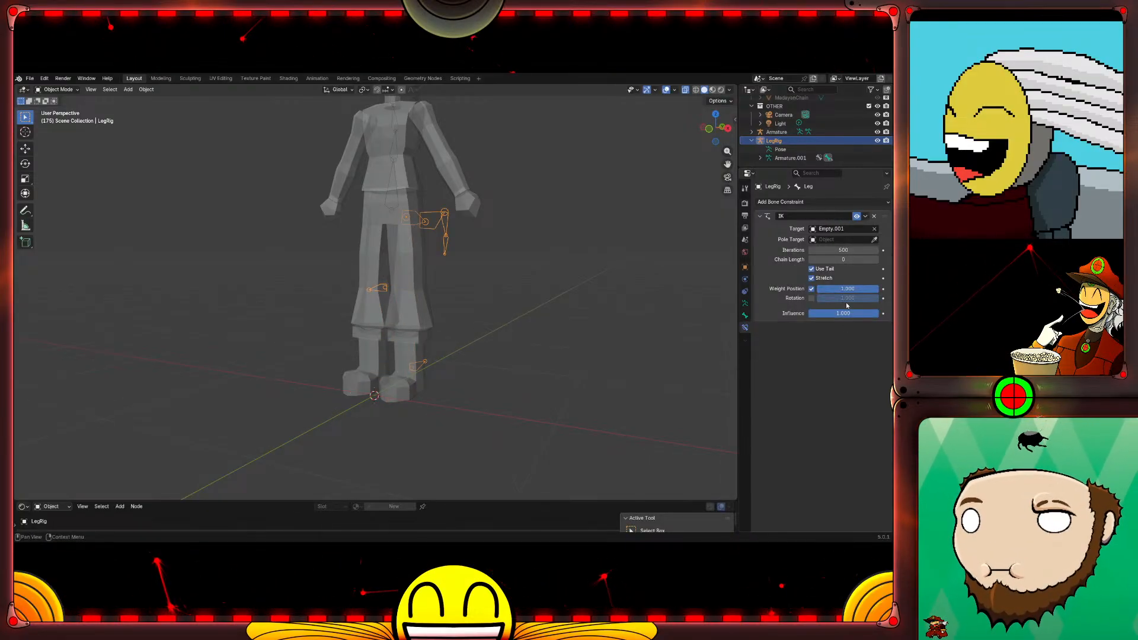
Step: Set the Leg bone's IK constraint target to LegRig and its target bone to IK.LFoot
{"action": "left_click", "coordinate": [837, 229]}
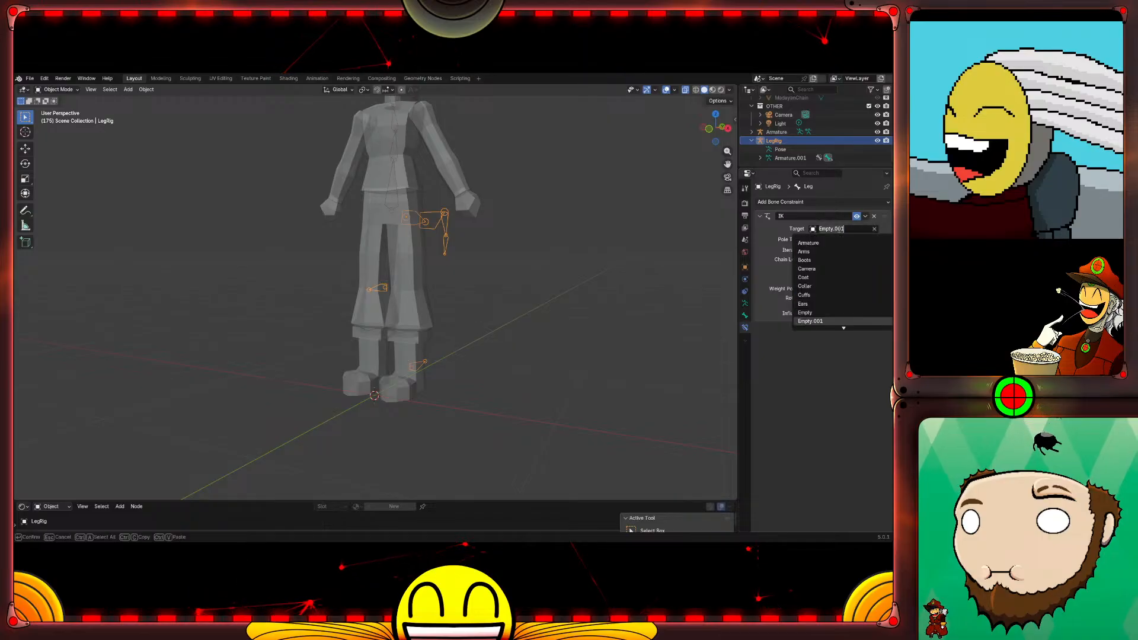
{"action": "scroll", "coordinate": [820, 282], "scroll_direction": "down", "scroll_amount": 3}
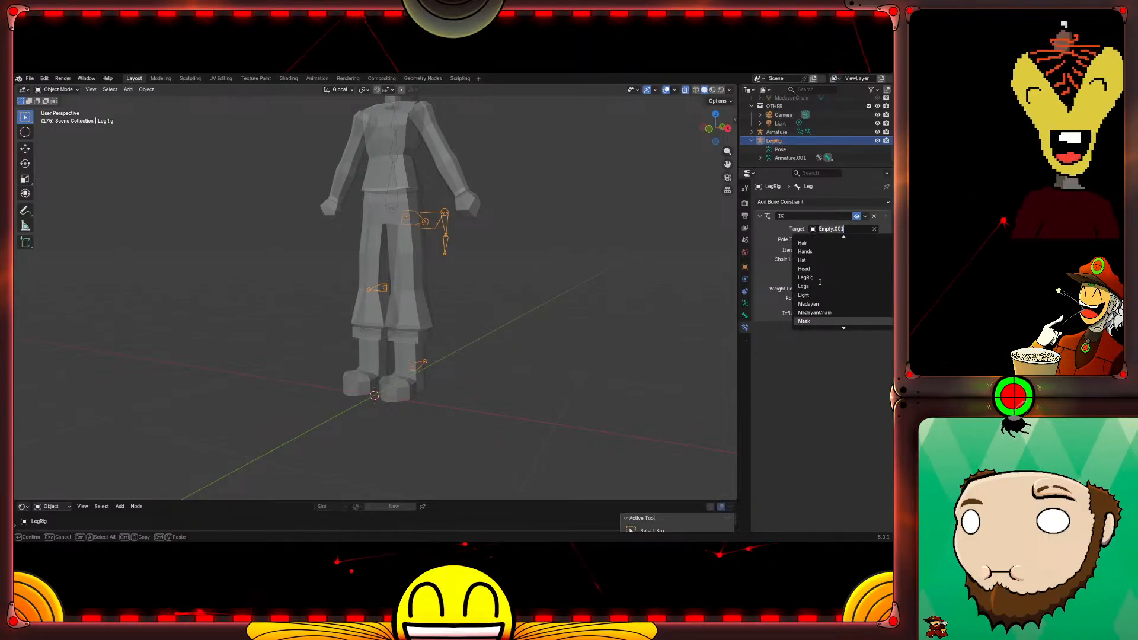
{"action": "left_click", "coordinate": [808, 279]}
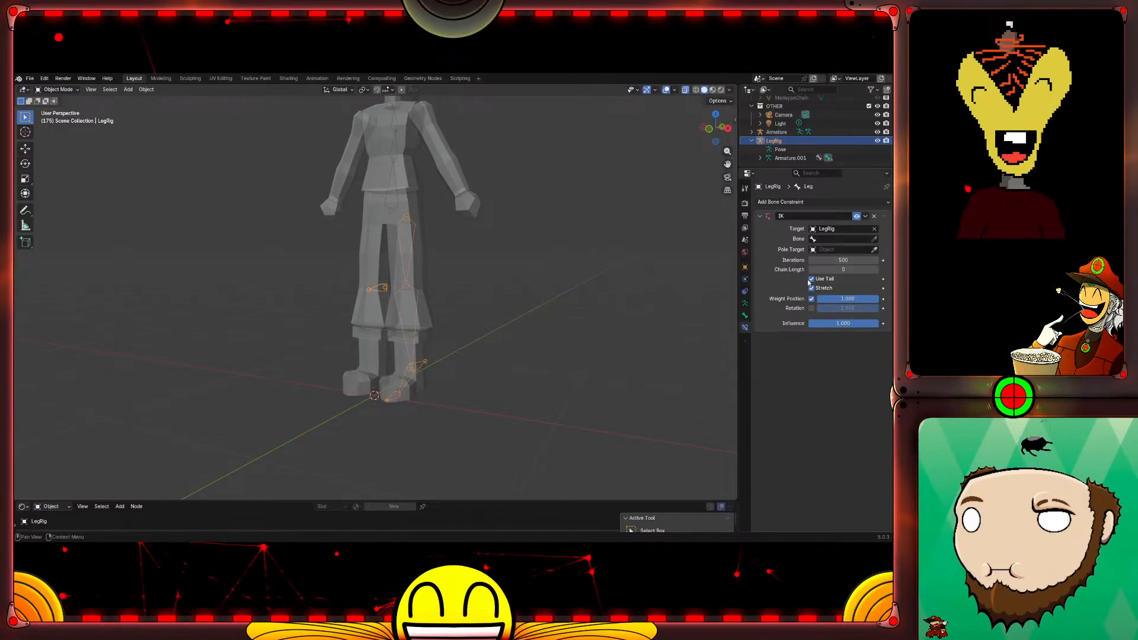
{"action": "left_click", "coordinate": [841, 239]}
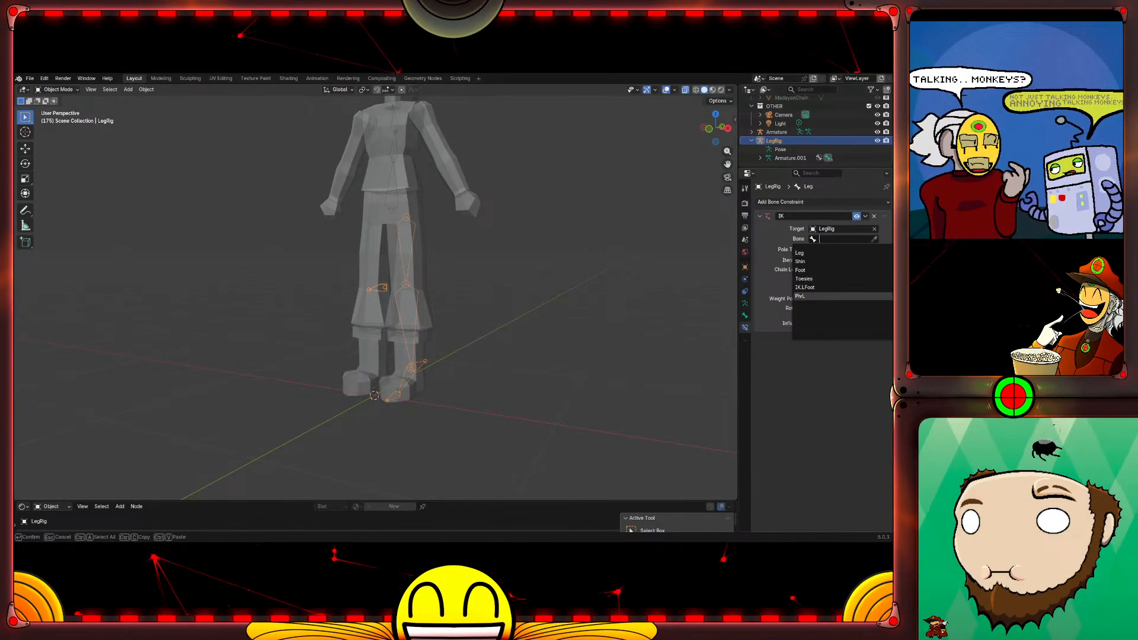
{"action": "left_click", "coordinate": [817, 288]}
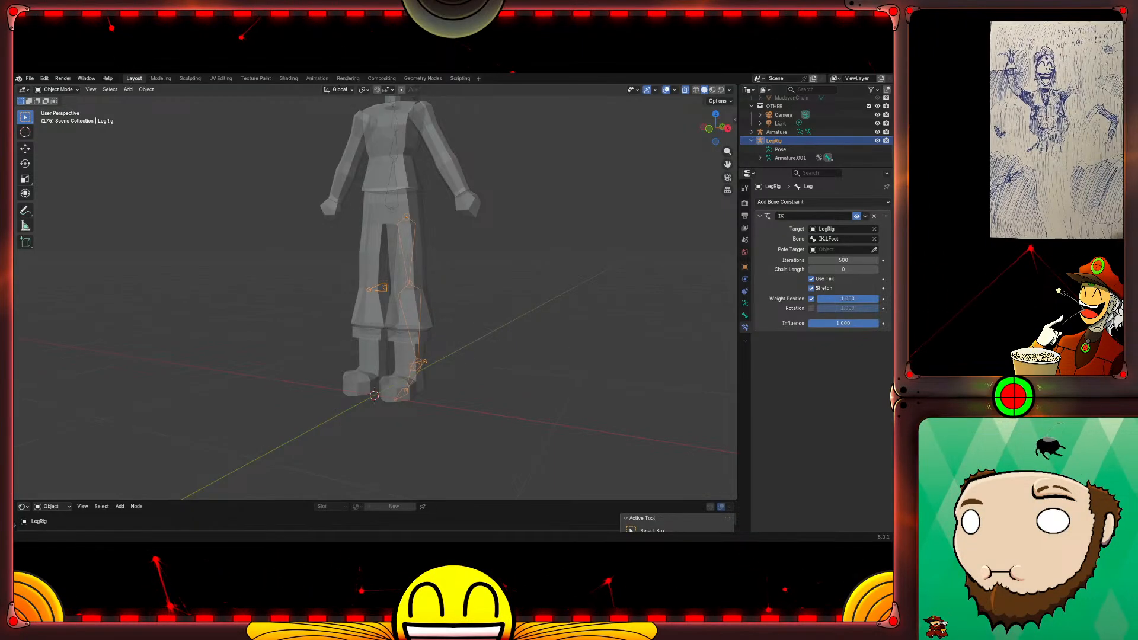
Step: Compare the leg bones' placement between Object Mode and Edit Mode, viewing the leg from the side
{"action": "middle_click_drag", "start_coordinate": [415, 363], "coordinate": [508, 391]}
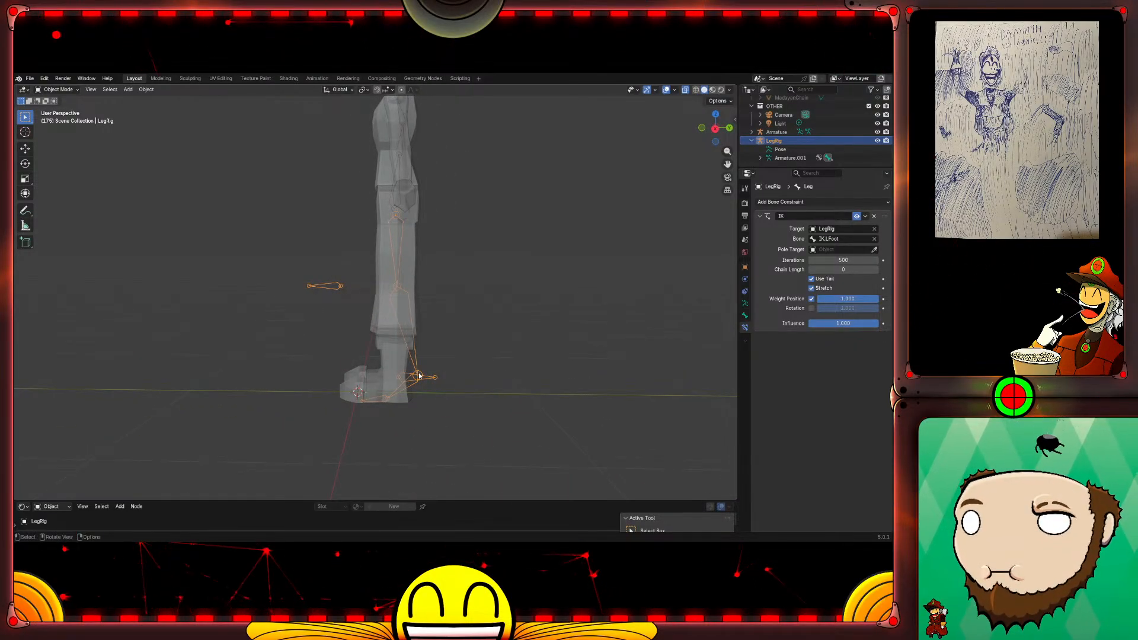
{"action": "key", "text": "Tab"}
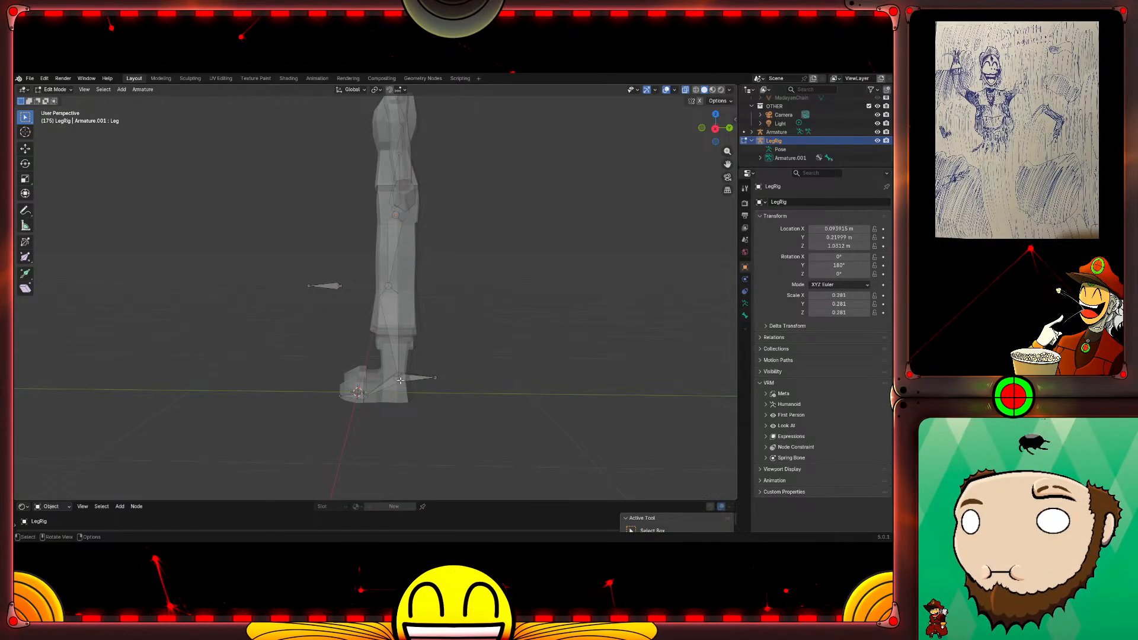
{"action": "key", "text": "Tab"}
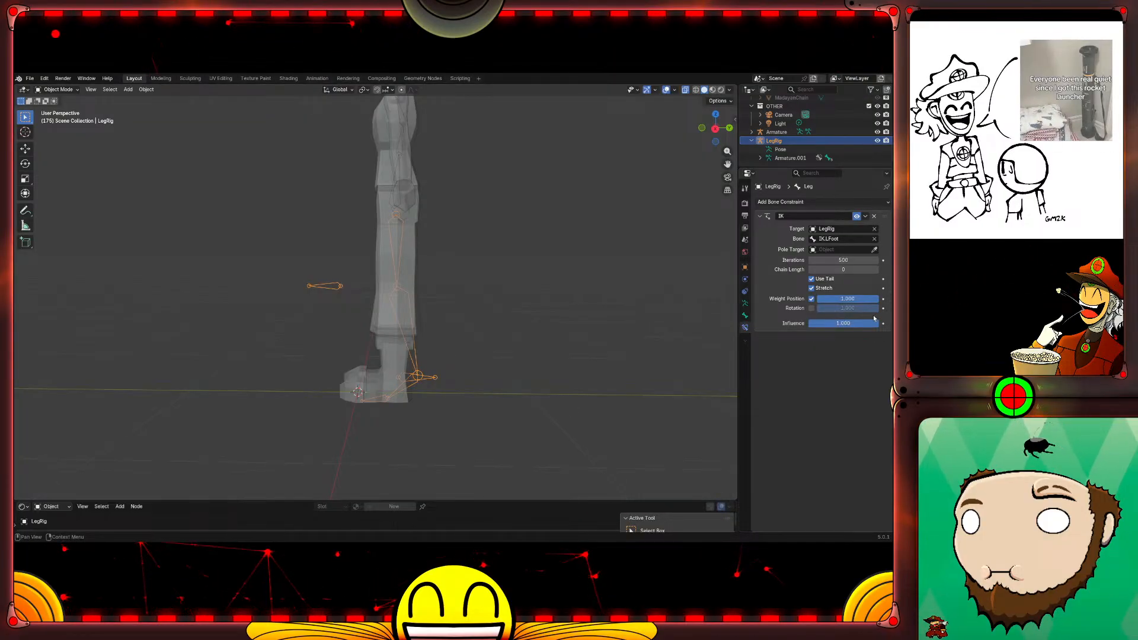
{"action": "middle_click_drag", "start_coordinate": [474, 299], "coordinate": [520, 327]}
{"action": "key", "text": "Tab"}
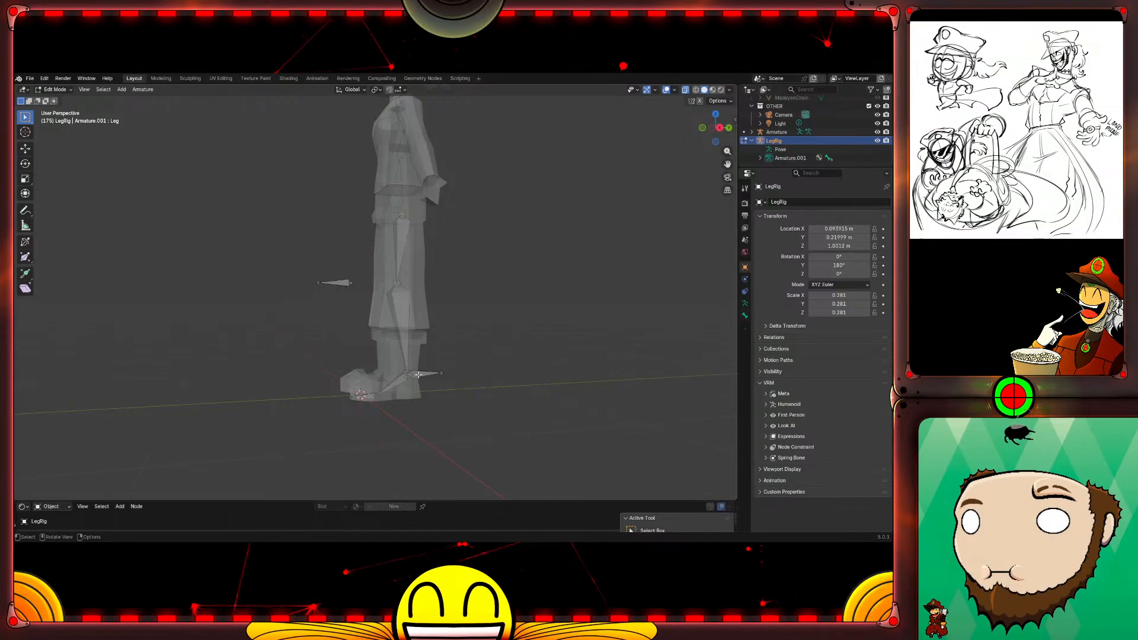
Step: Select the Shin bone of LegRig and switch the armature from Edit Mode to Pose Mode
{"action": "middle_click_drag", "start_coordinate": [452, 319], "coordinate": [555, 308]}
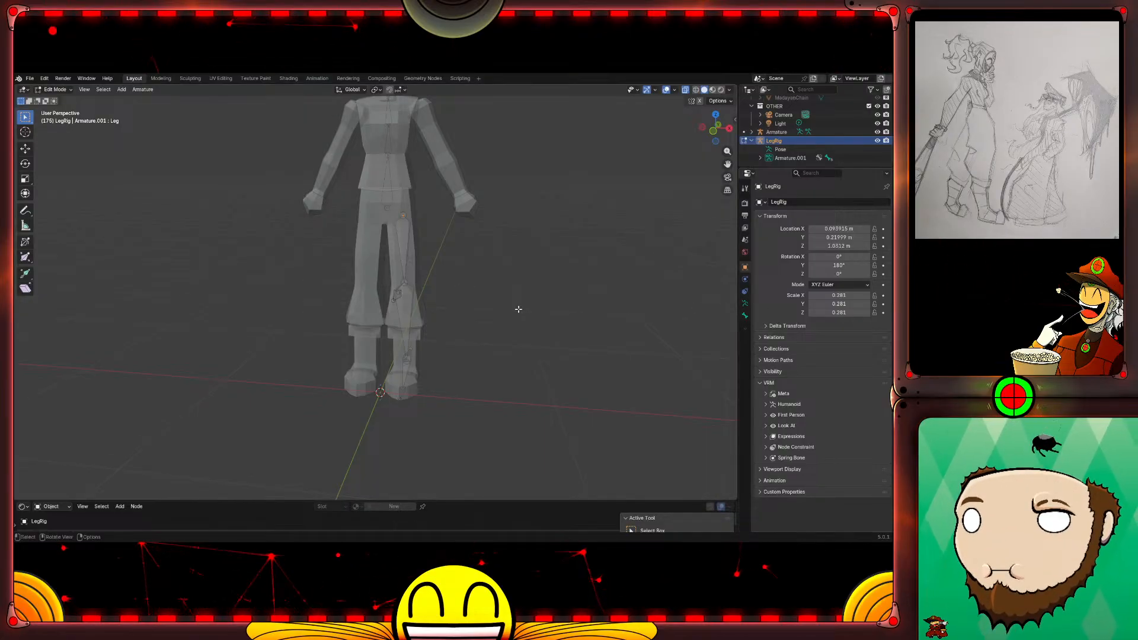
{"action": "left_click", "coordinate": [406, 283]}
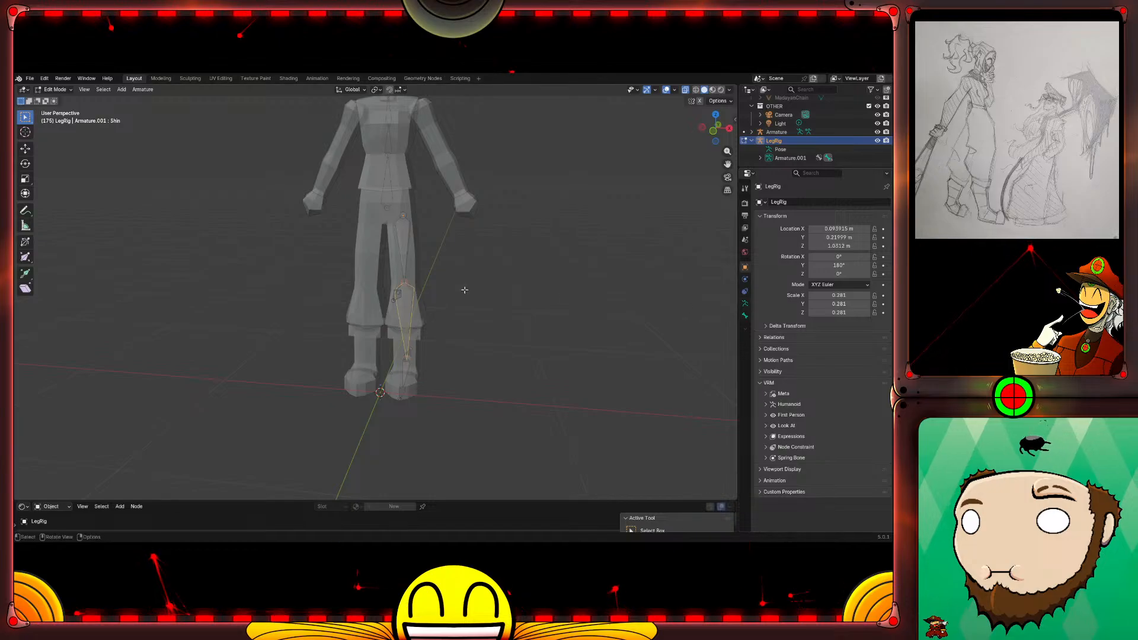
{"action": "key", "text": "Tab"}
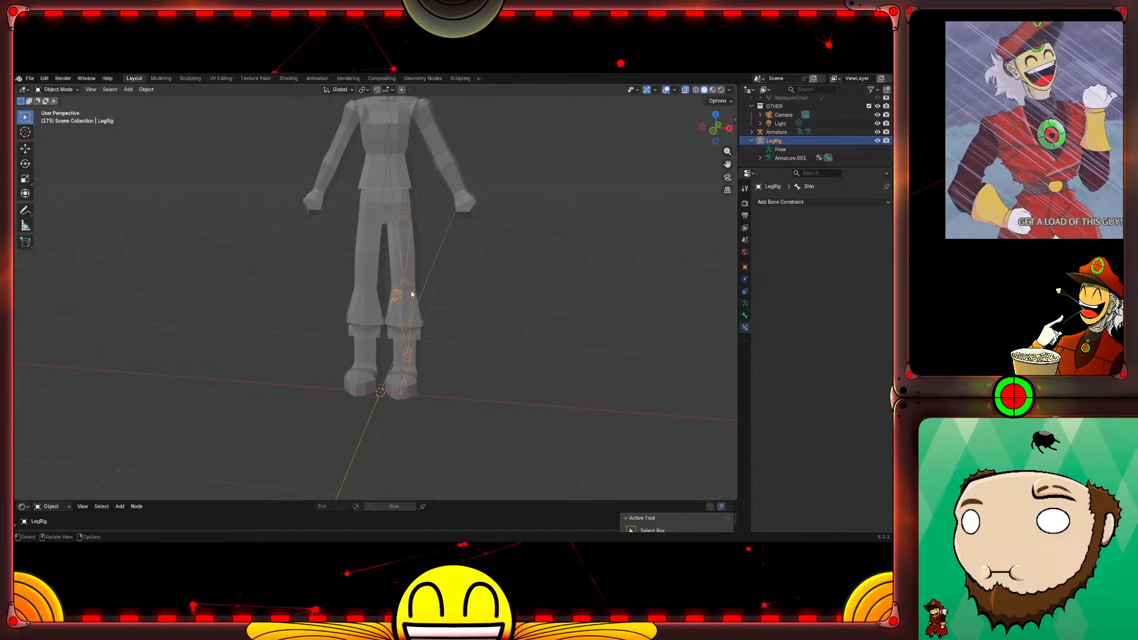
{"action": "key", "text": "Tab"}
{"action": "key", "text": "ctrl+Tab"}
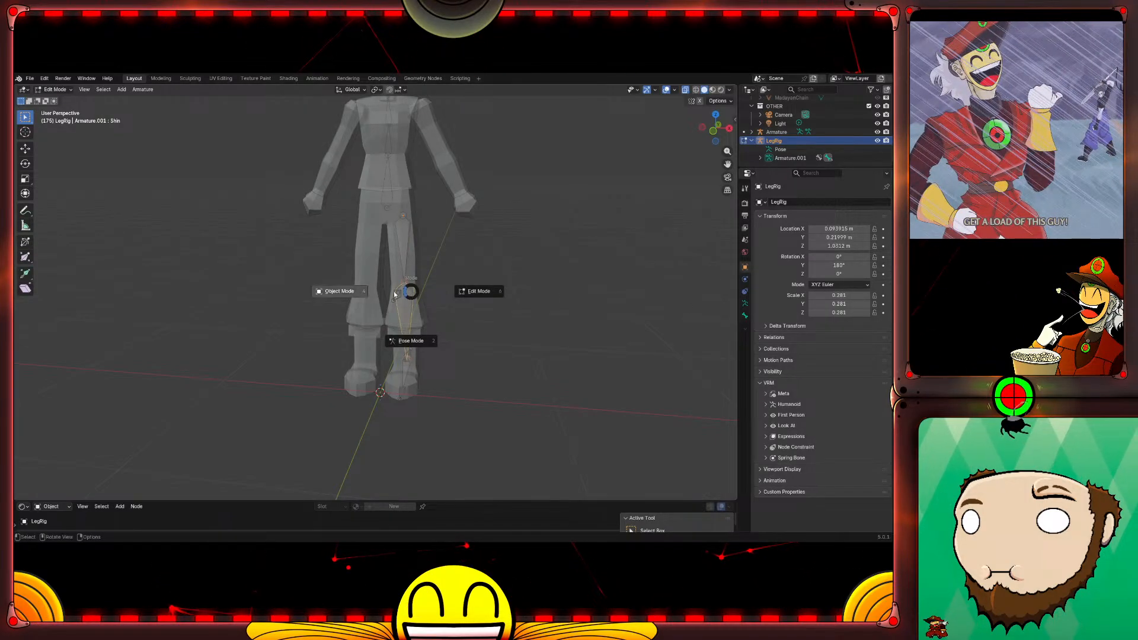
{"action": "left_click", "coordinate": [420, 341]}
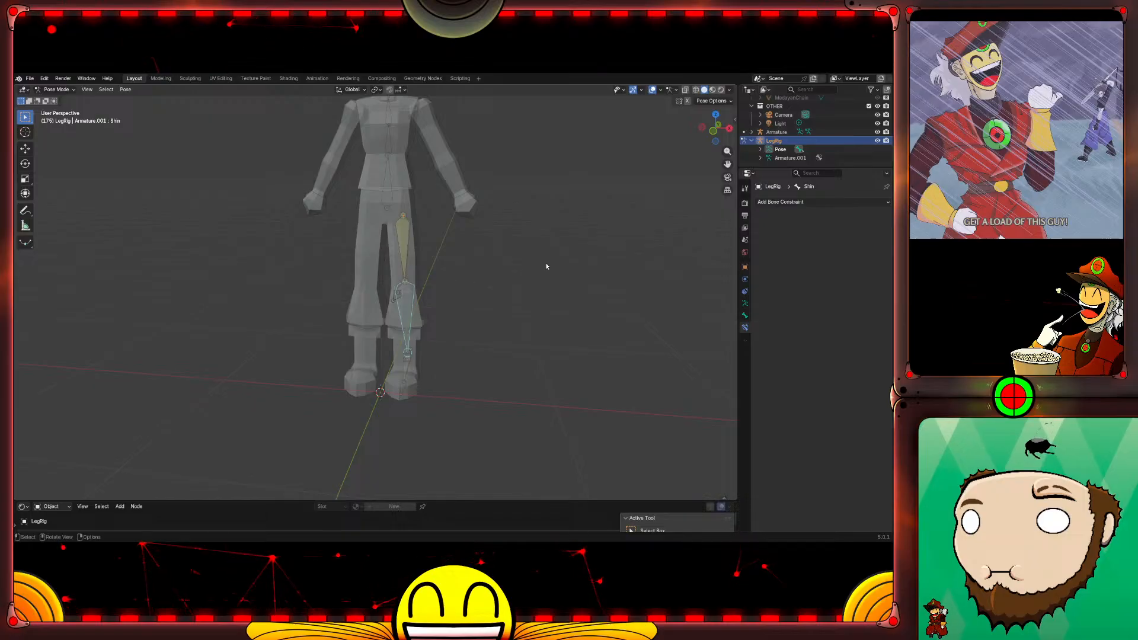
{"action": "middle_click_drag", "start_coordinate": [546, 264], "coordinate": [487, 274]}
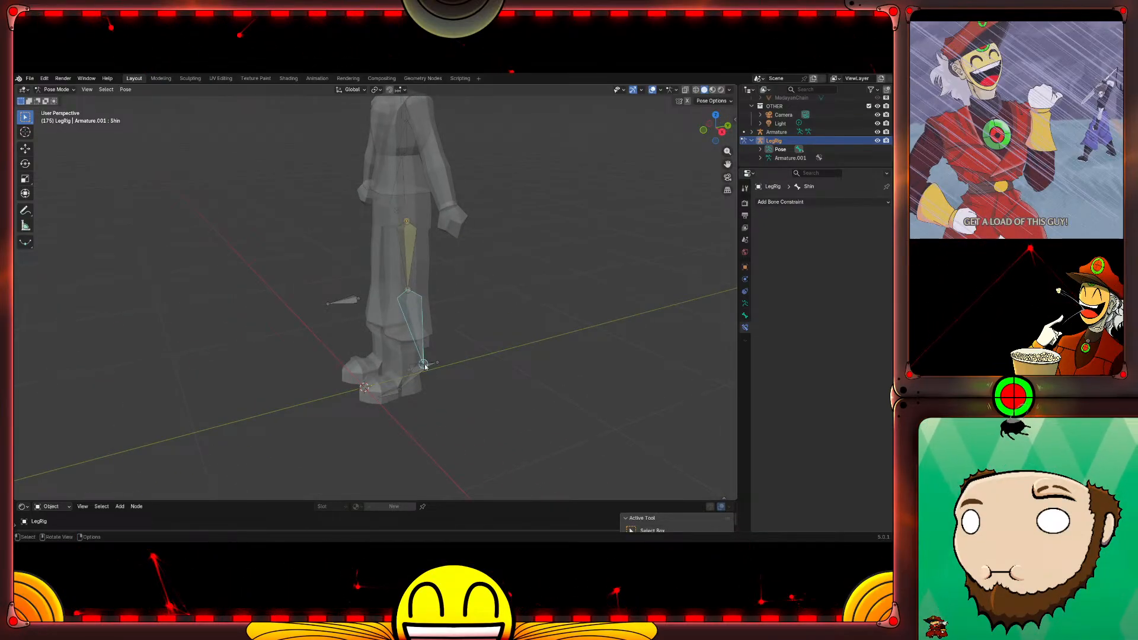
Step: Test the leg's response by rotating the Shin bone and moving the IK.LFoot bone, cancelling both transforms
{"action": "key", "text": "r"}
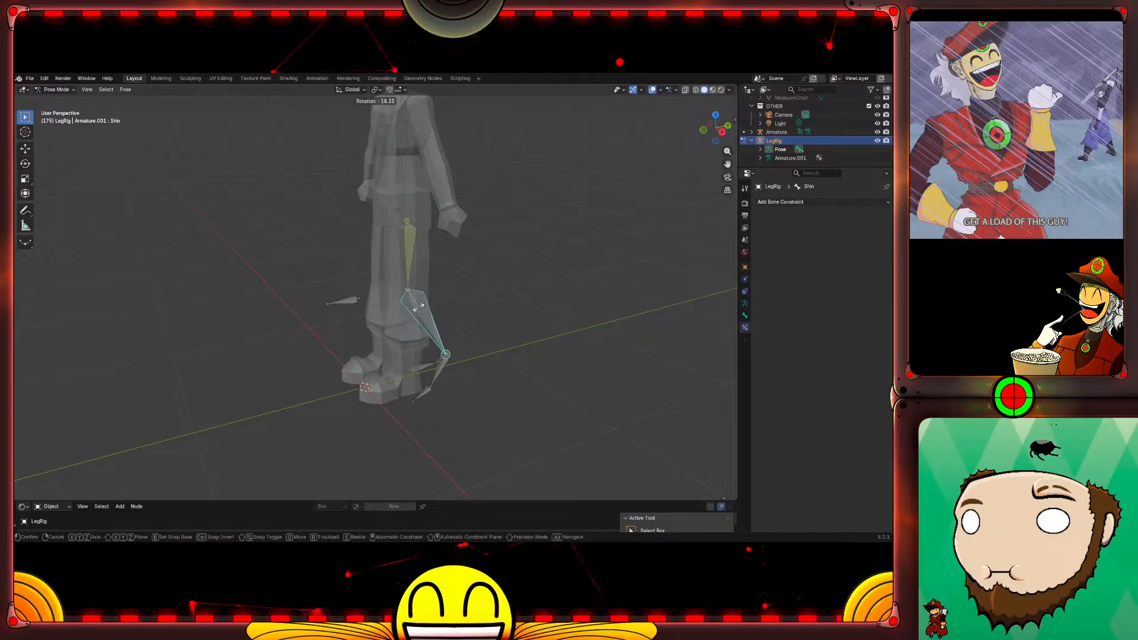
{"action": "right_click", "coordinate": [417, 307]}
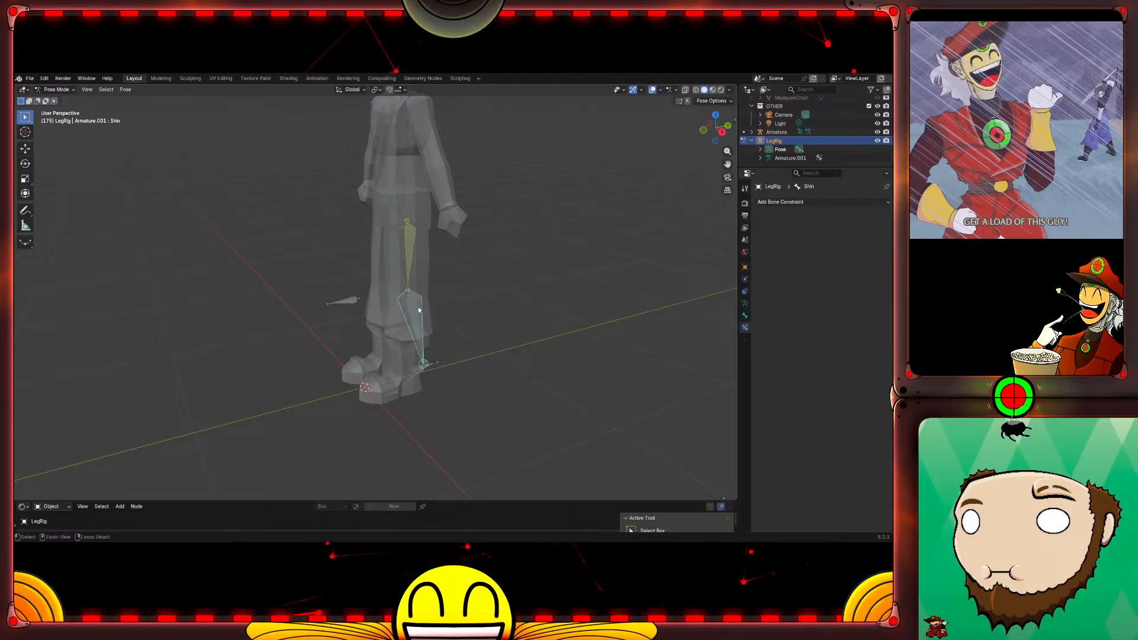
{"action": "left_click", "coordinate": [431, 367]}
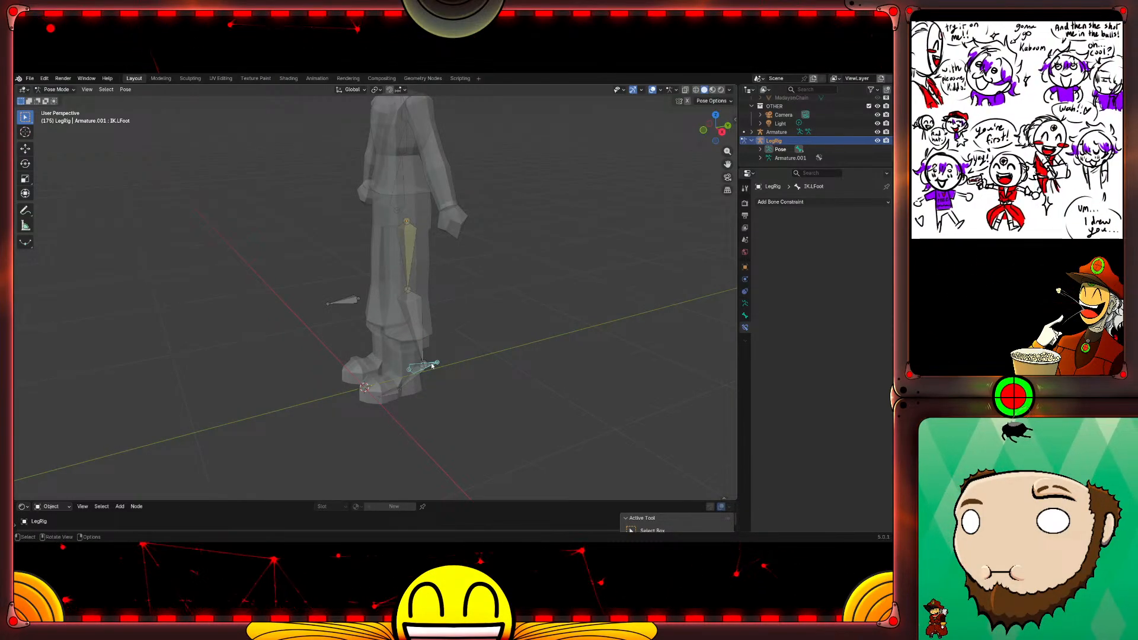
{"action": "key", "text": "g"}
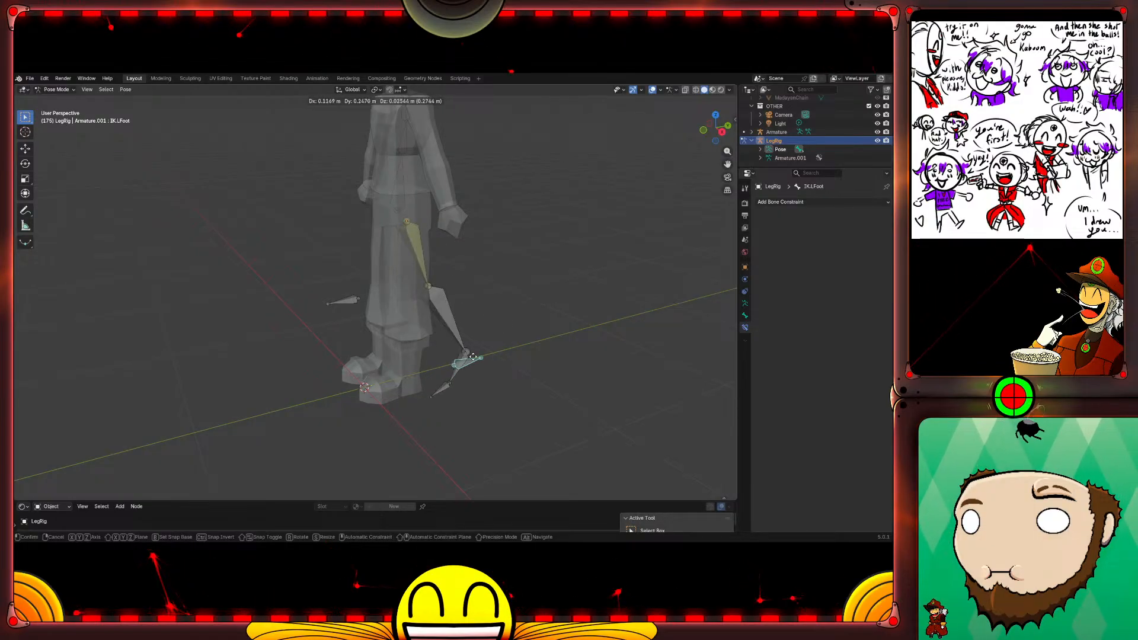
{"action": "key", "text": "Escape"}
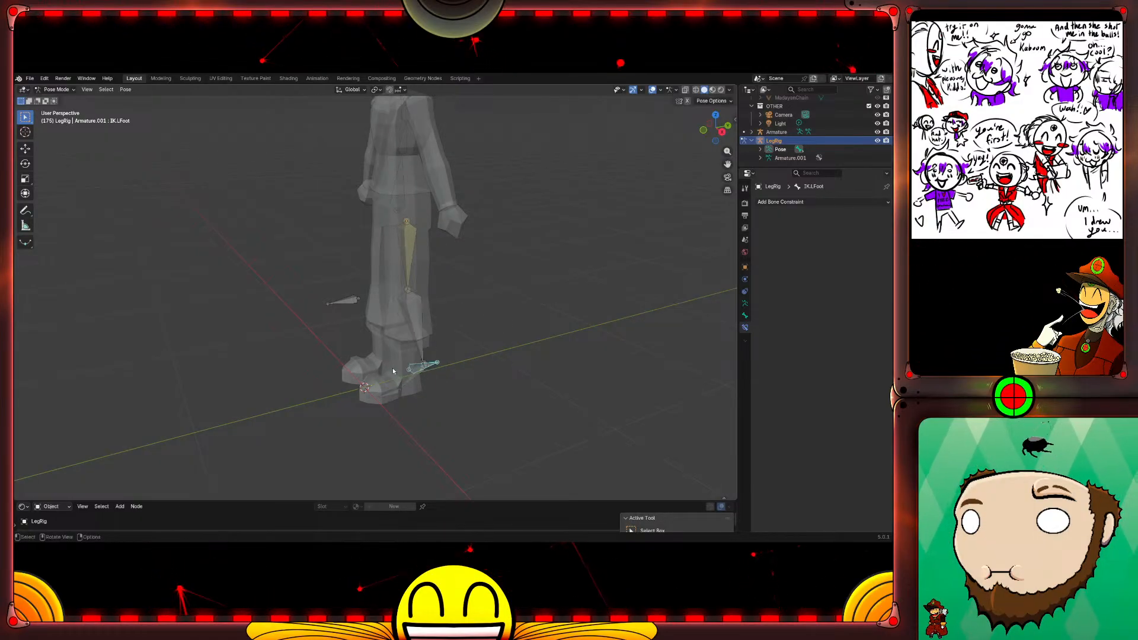
Step: Look through the objects available as pole target for the Leg bone's IK constraint, without choosing one
{"action": "left_click", "coordinate": [408, 289]}
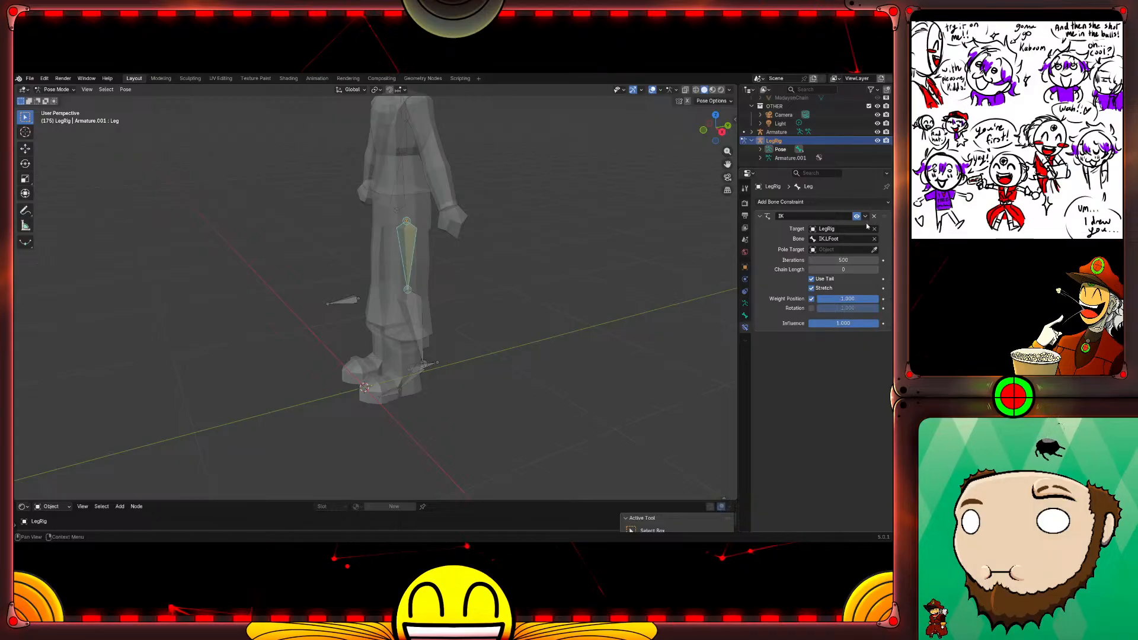
{"action": "left_click", "coordinate": [851, 249]}
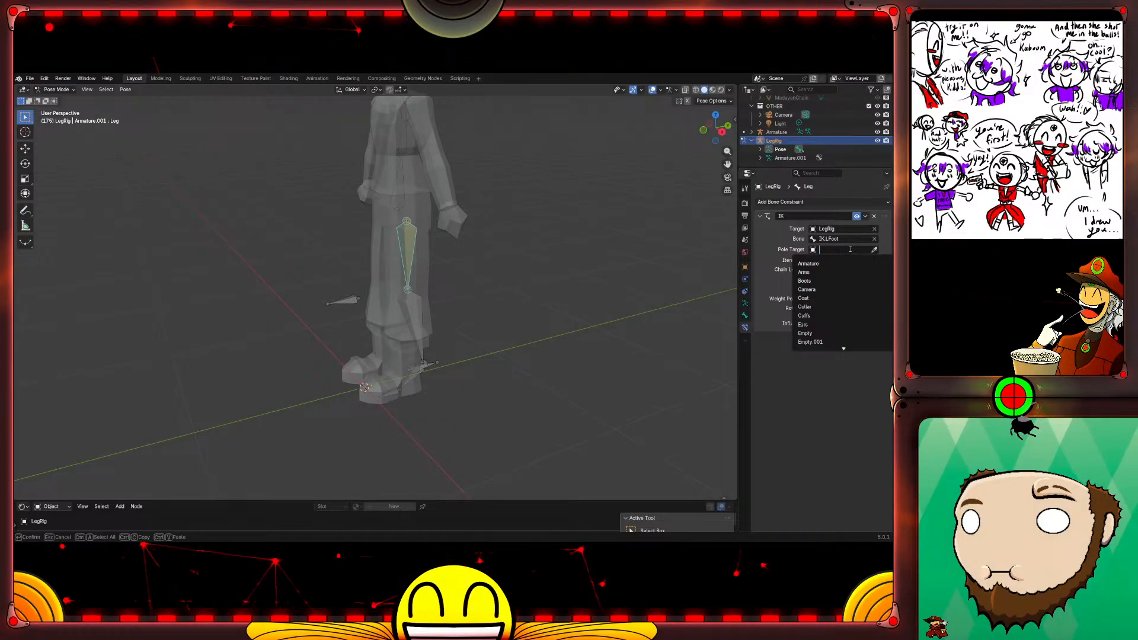
{"action": "scroll", "coordinate": [850, 295], "scroll_direction": "down", "scroll_amount": 4}
{"action": "scroll", "coordinate": [849, 308], "scroll_direction": "down", "scroll_amount": 9}
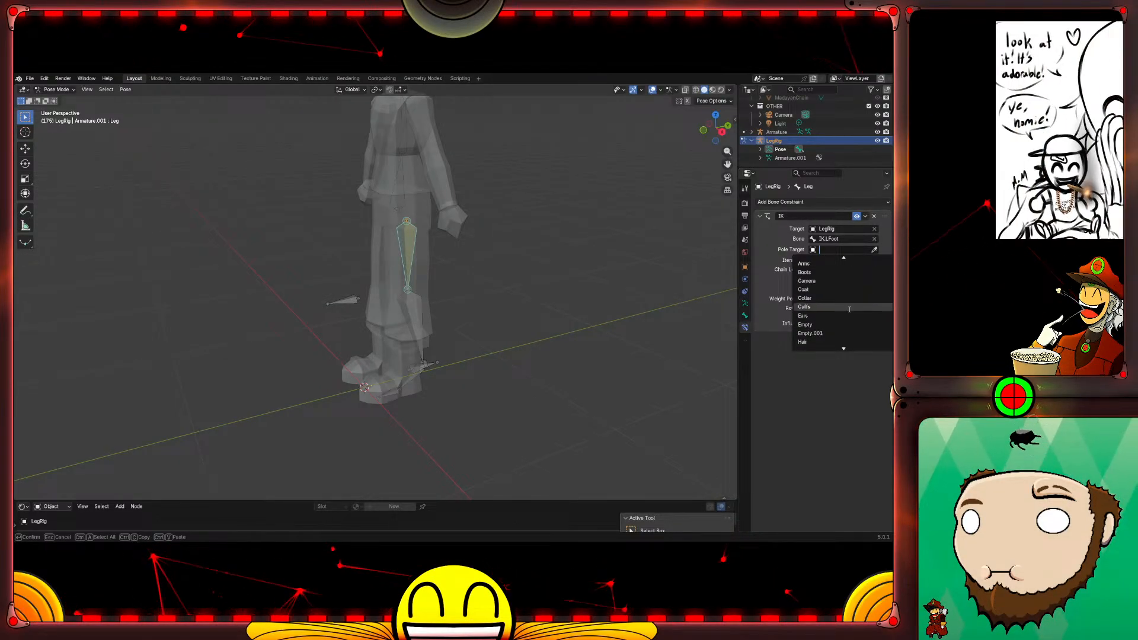
{"action": "scroll", "coordinate": [849, 309], "scroll_direction": "down", "scroll_amount": 3}
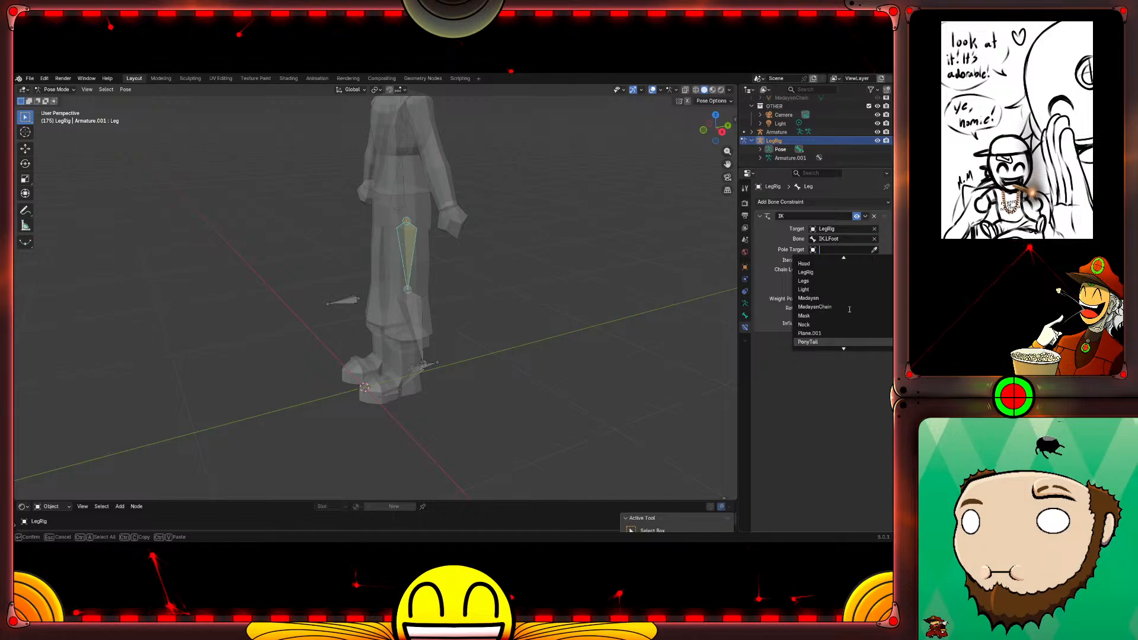
{"action": "scroll", "coordinate": [849, 310], "scroll_direction": "down", "scroll_amount": 2}
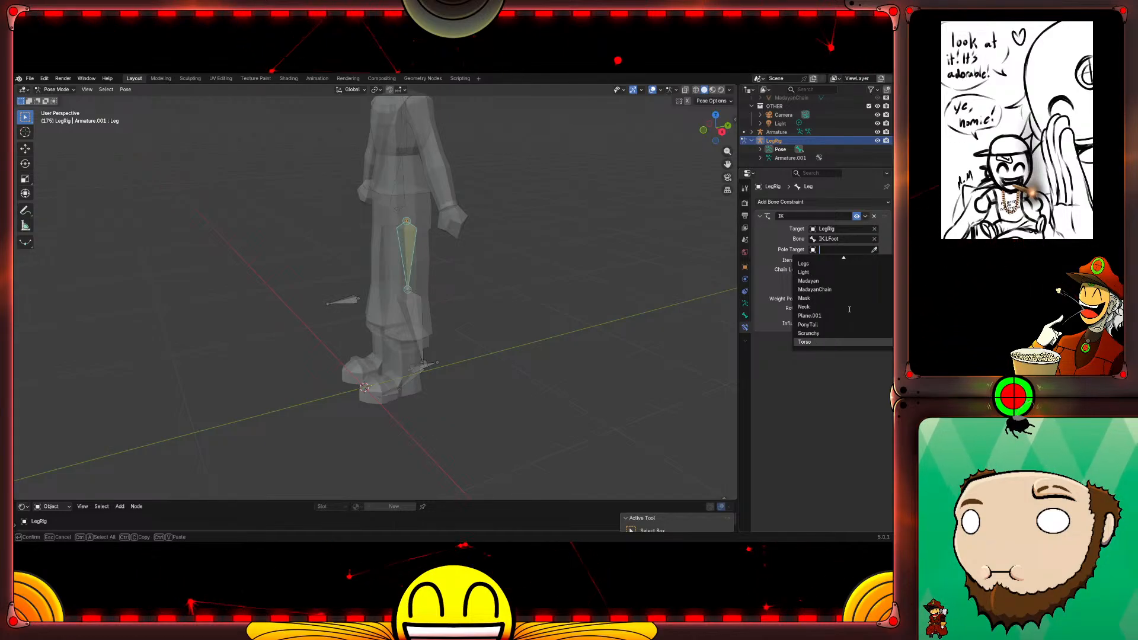
{"action": "scroll", "coordinate": [850, 309], "scroll_direction": "up", "scroll_amount": 3}
{"action": "scroll", "coordinate": [849, 309], "scroll_direction": "up", "scroll_amount": 1}
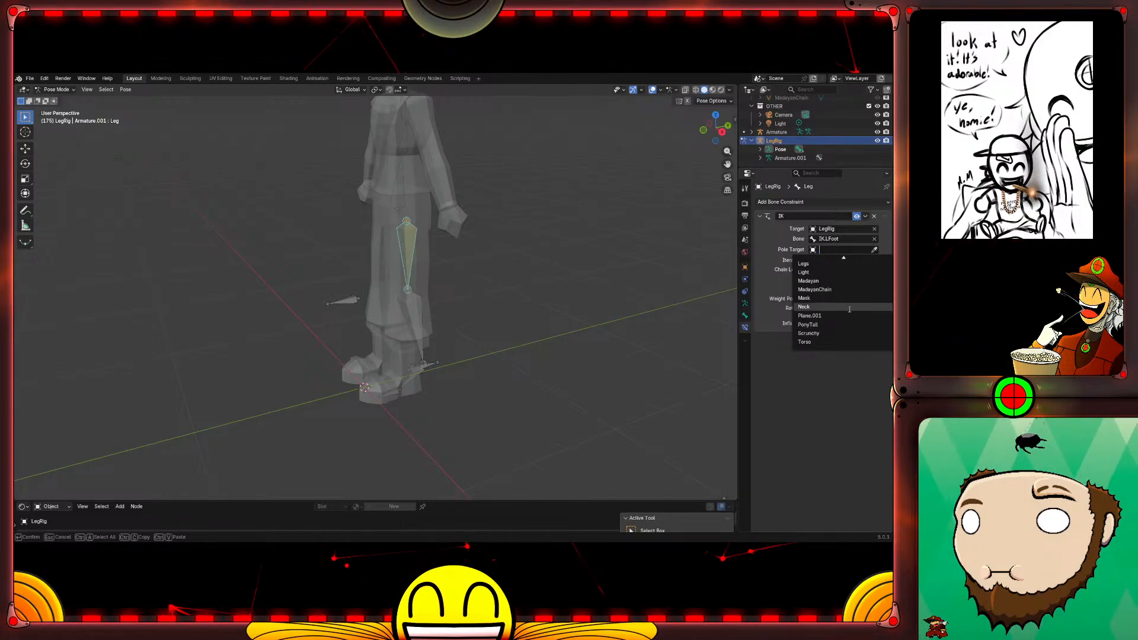
{"action": "scroll", "coordinate": [850, 310], "scroll_direction": "up", "scroll_amount": 6}
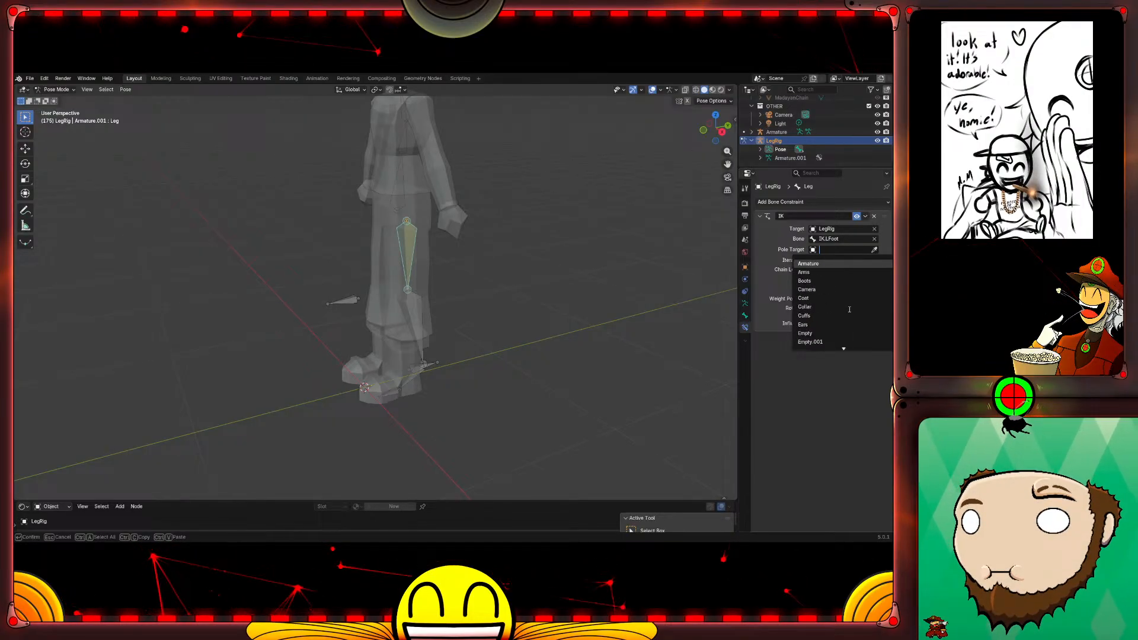
{"action": "scroll", "coordinate": [849, 310], "scroll_direction": "up", "scroll_amount": 8}
{"action": "scroll", "coordinate": [849, 308], "scroll_direction": "down", "scroll_amount": 20}
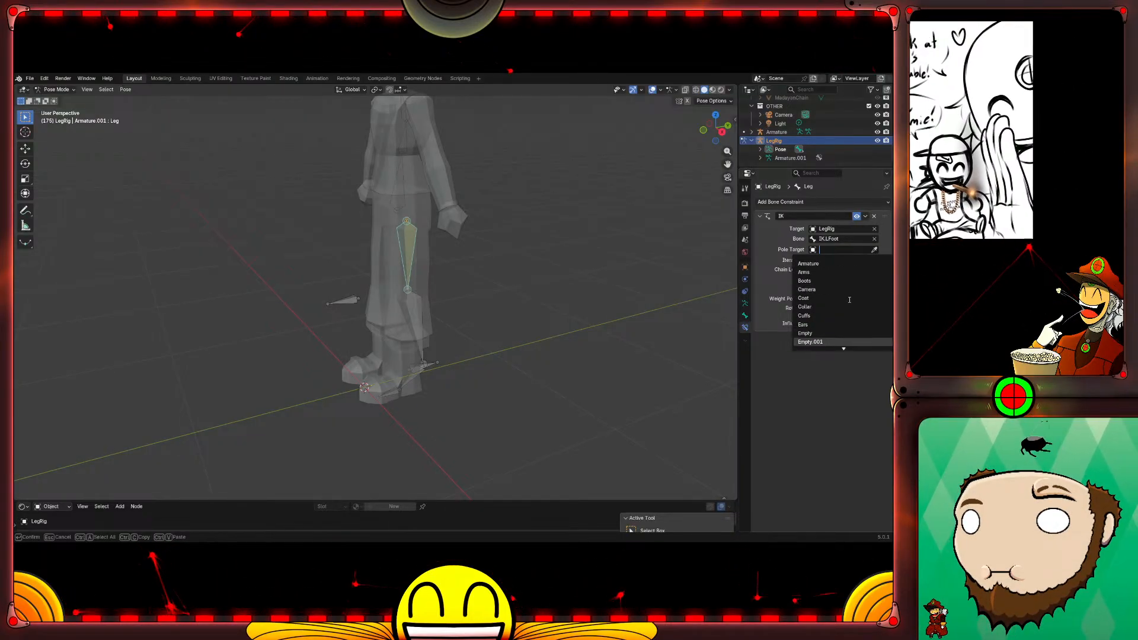
{"action": "scroll", "coordinate": [849, 300], "scroll_direction": "down", "scroll_amount": 1}
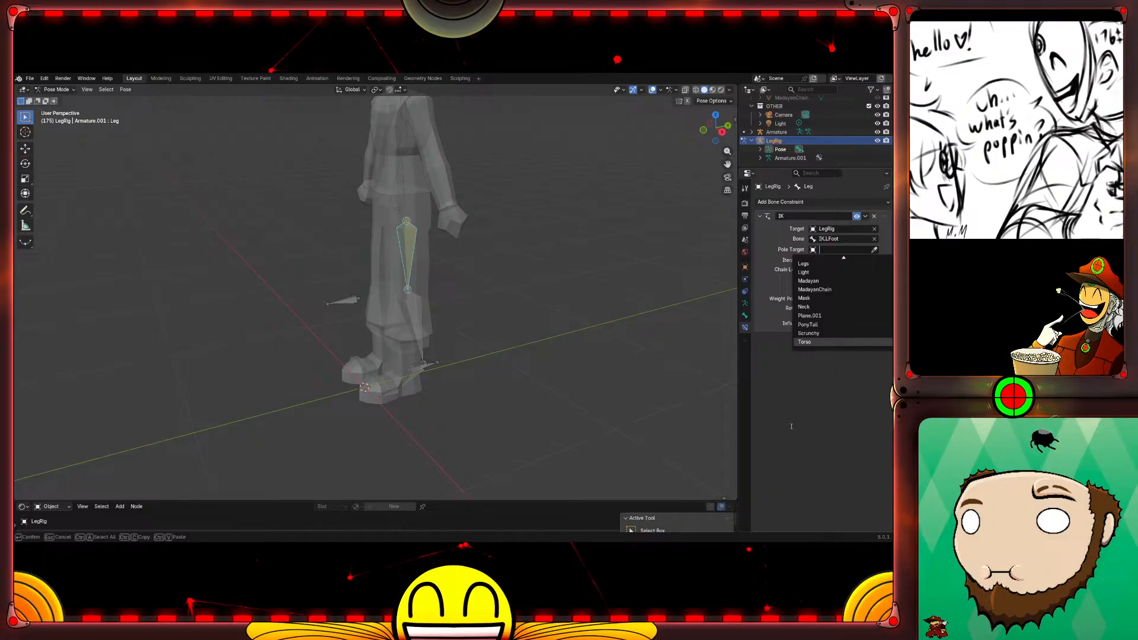
{"action": "left_click", "coordinate": [801, 376]}
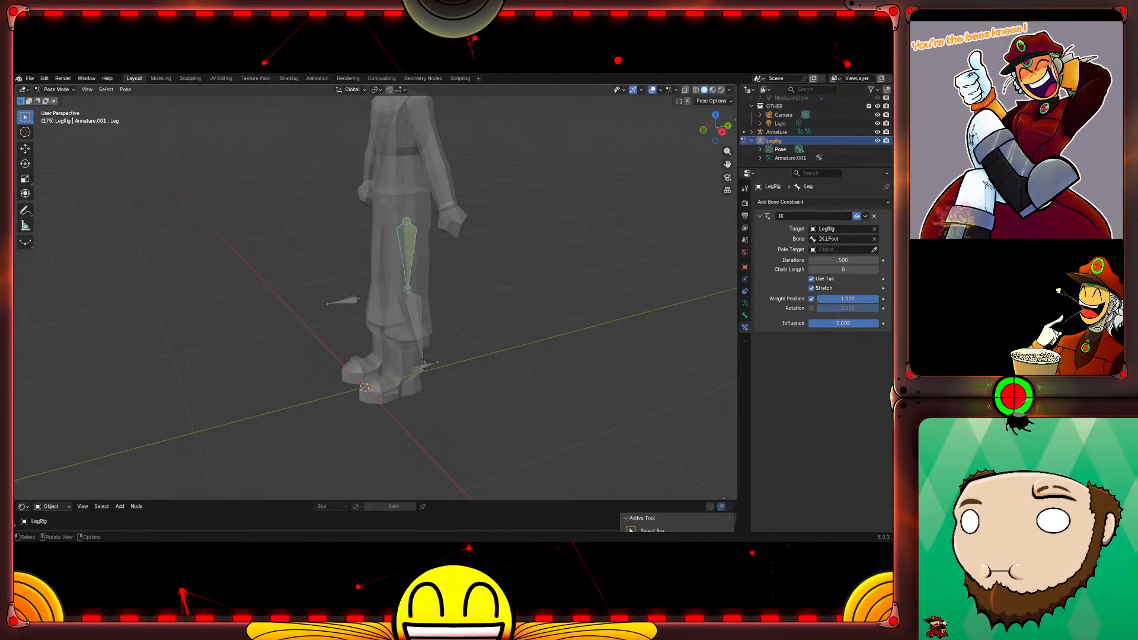
Step: Check the PivL and IK.LFoot bones for constraints and remove the IK constraint from the Leg bone
{"action": "left_click", "coordinate": [355, 302]}
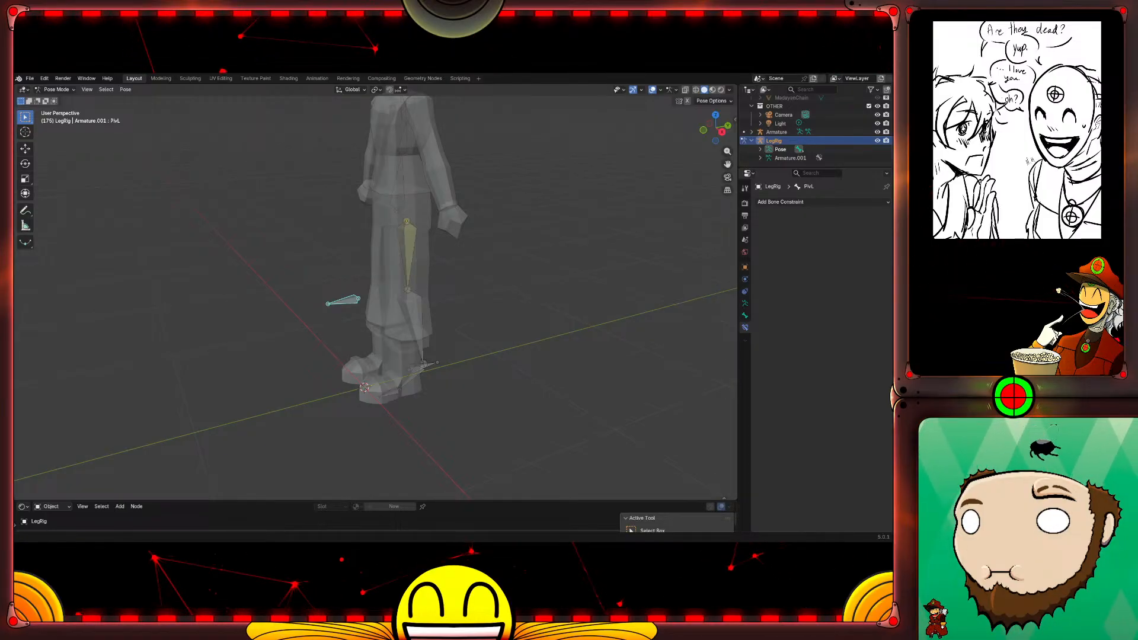
{"action": "mouse_move", "coordinate": [425, 364]}
{"action": "middle_mouse_down"}
{"action": "mouse_move", "coordinate": [465, 381]}
{"action": "mouse_move", "coordinate": [427, 383]}
{"action": "middle_mouse_up"}
{"action": "left_click", "coordinate": [425, 376]}
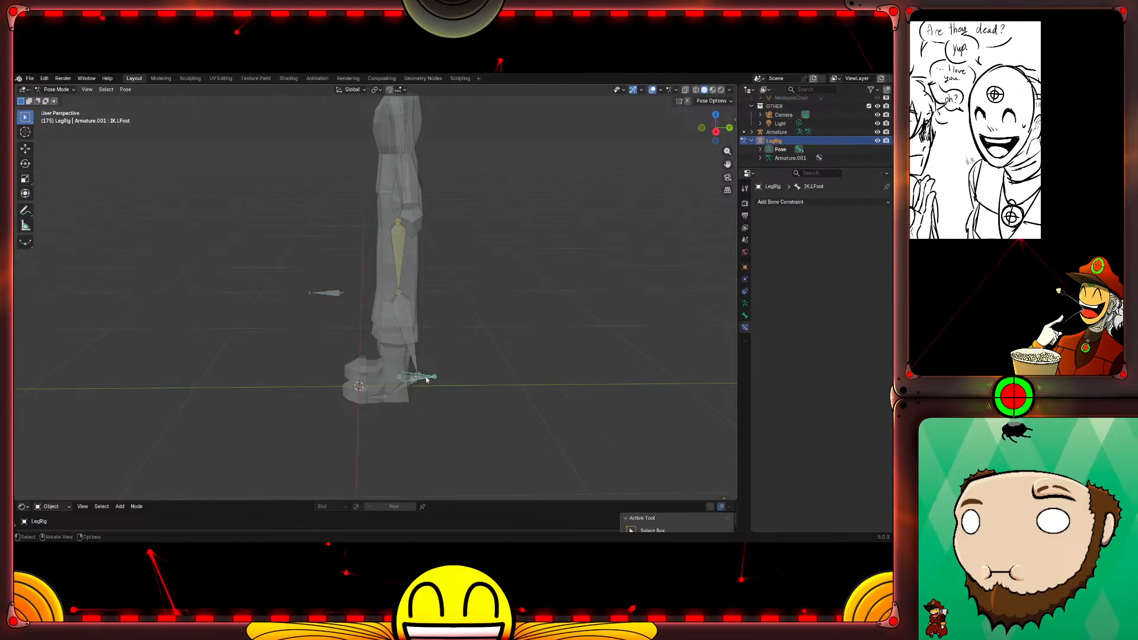
{"action": "left_click", "coordinate": [401, 243]}
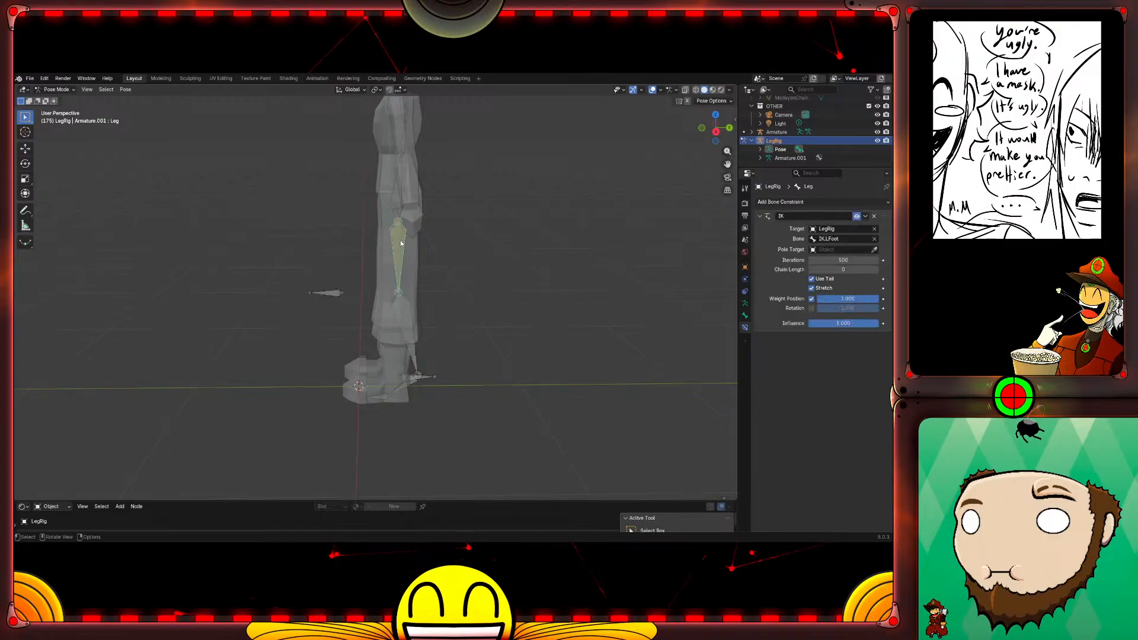
{"action": "left_click", "coordinate": [875, 216]}
Step: Add an Inverse Kinematics constraint to the Shin bone with LegRig as target and IK.LFoot as target bone
{"action": "left_click", "coordinate": [393, 325]}
{"action": "left_click", "coordinate": [811, 202]}
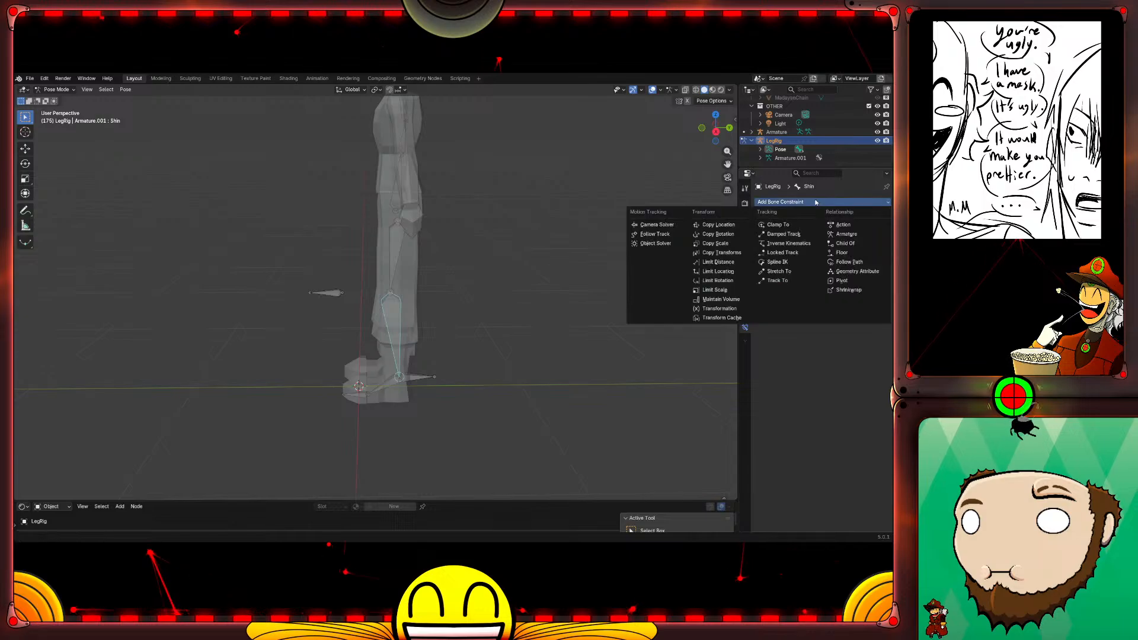
{"action": "left_click", "coordinate": [799, 243]}
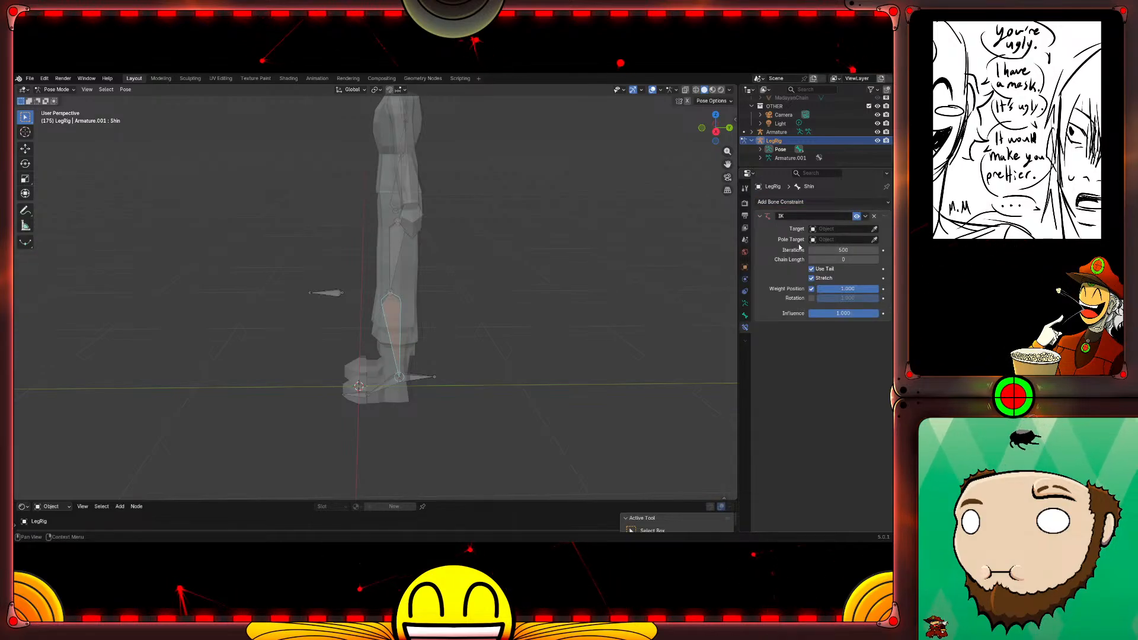
{"action": "left_click", "coordinate": [833, 229]}
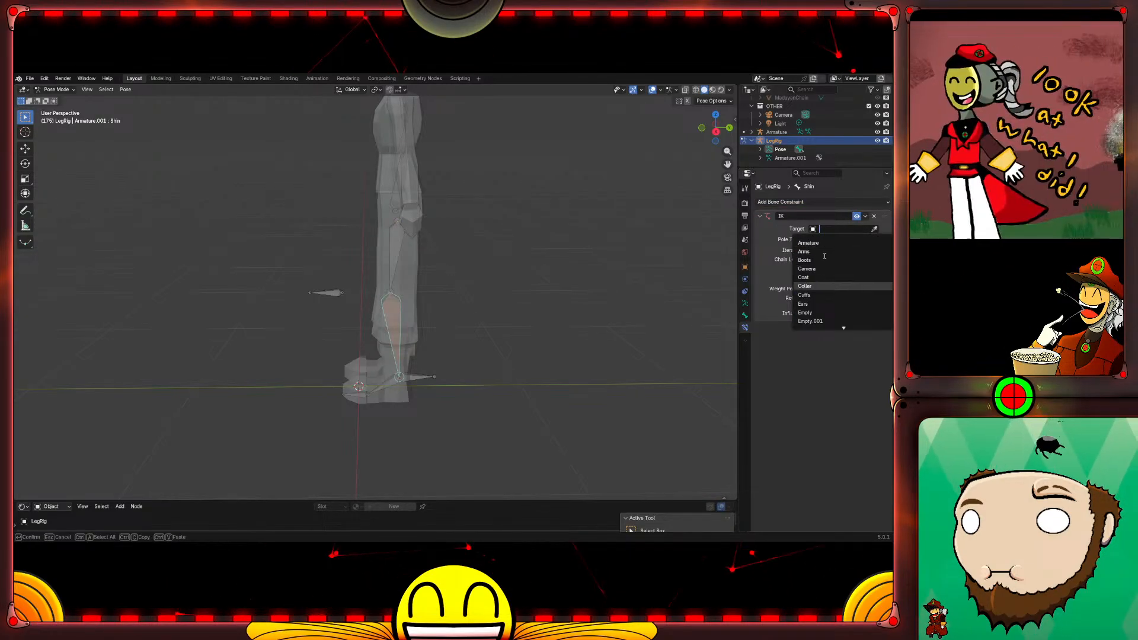
{"action": "scroll", "coordinate": [824, 256], "scroll_direction": "down", "scroll_amount": 10}
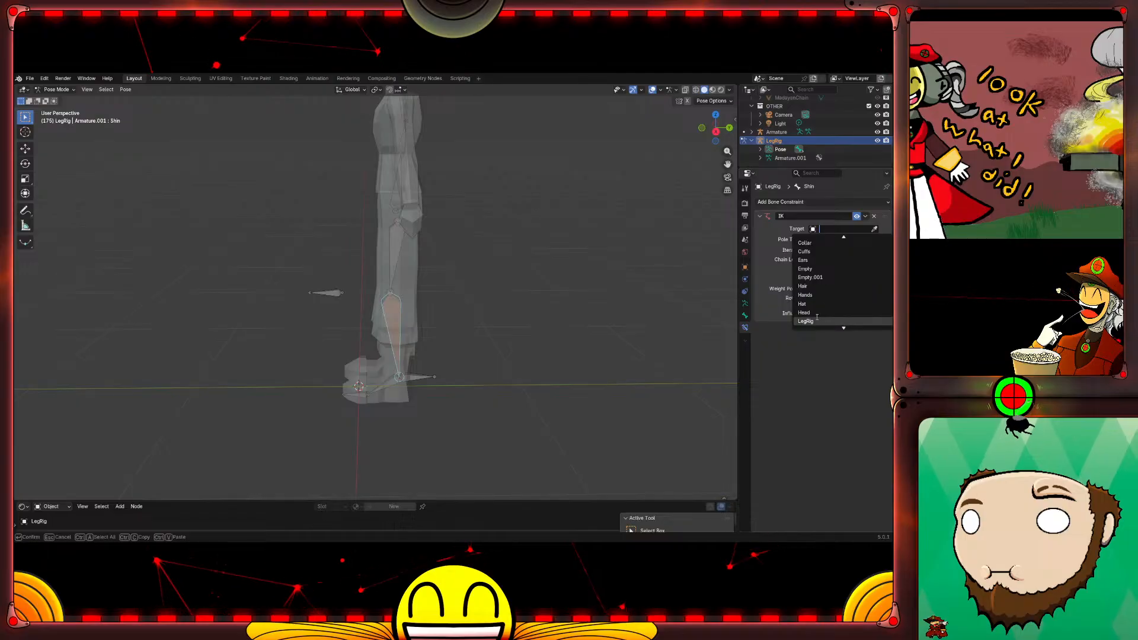
{"action": "left_click", "coordinate": [816, 320]}
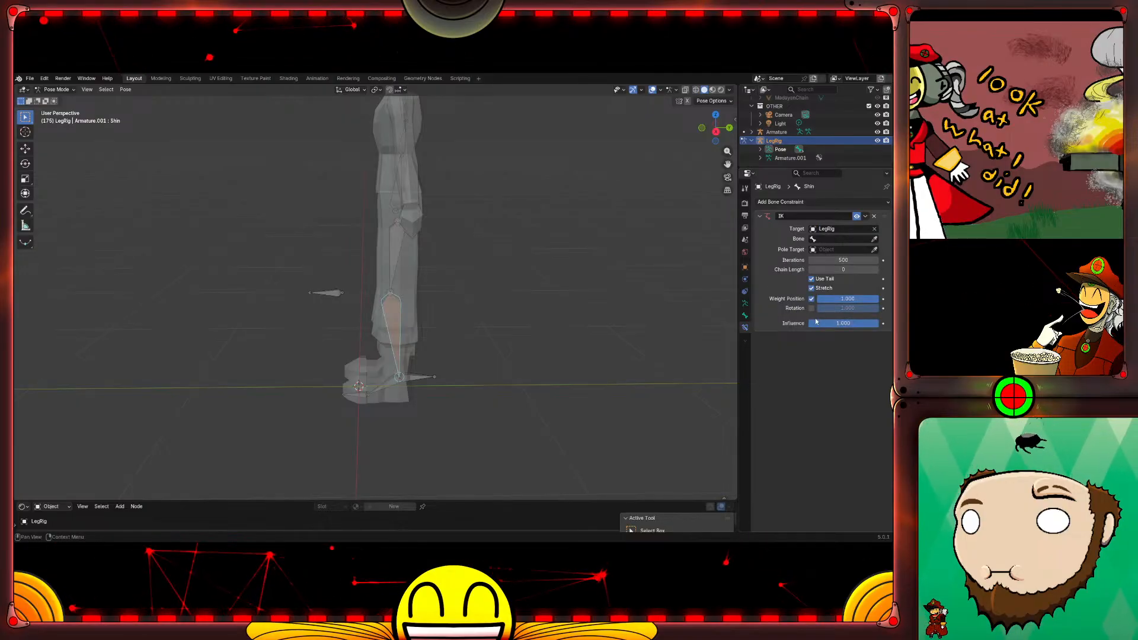
{"action": "left_click", "coordinate": [854, 239]}
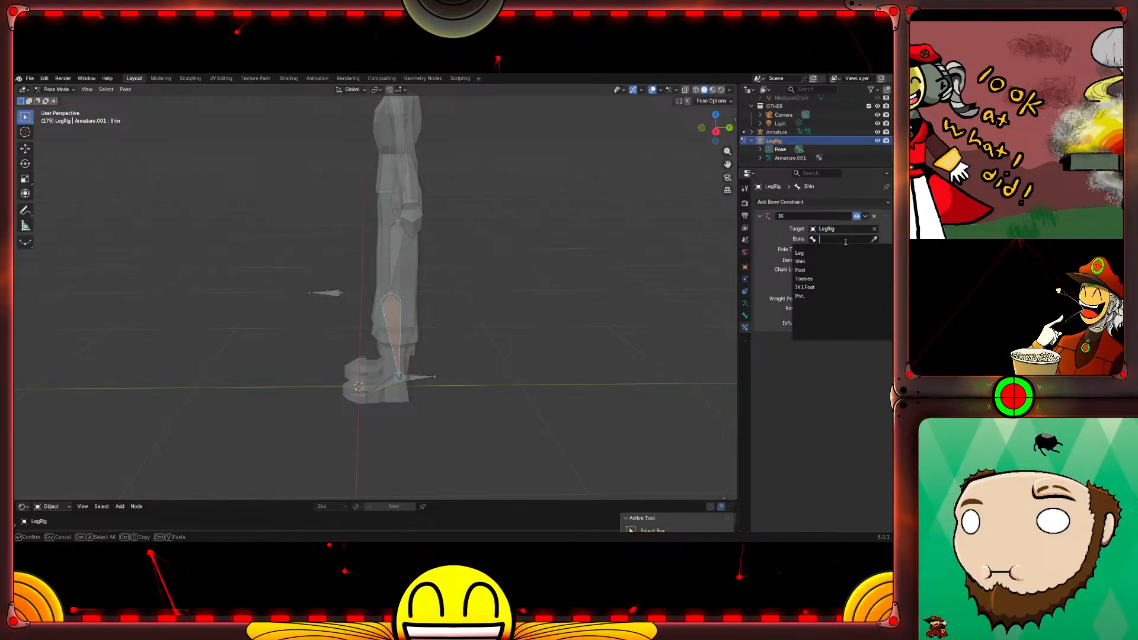
{"action": "left_click", "coordinate": [818, 287]}
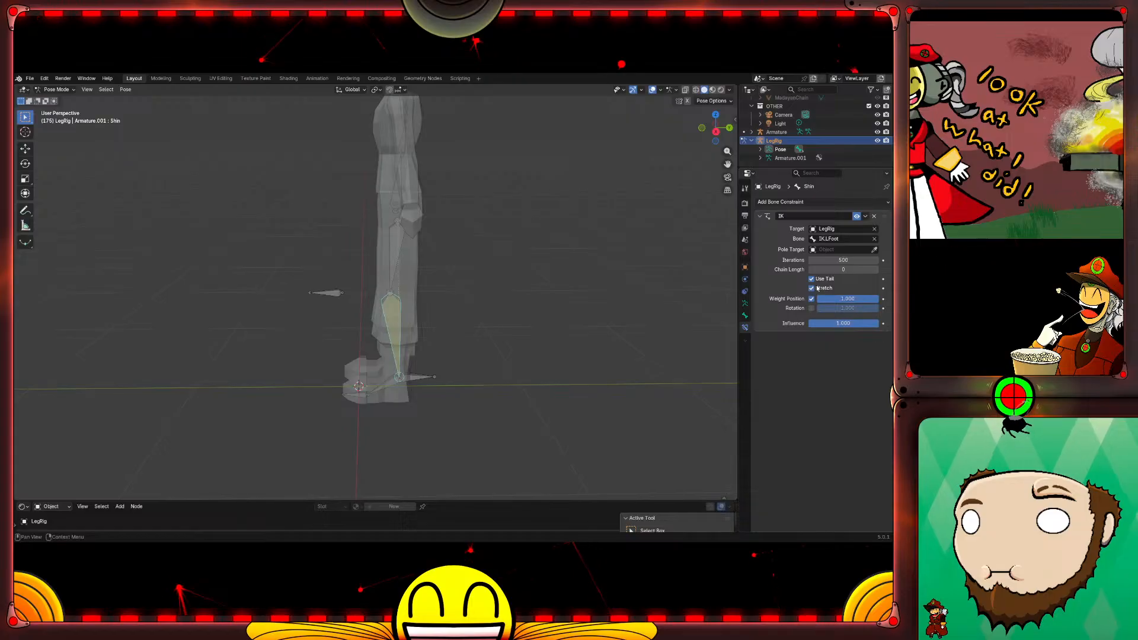
Step: Look through the pole target candidates for the Shin bone's IK constraint and leave the pole target empty
{"action": "left_click", "coordinate": [826, 249]}
{"action": "scroll", "coordinate": [816, 298], "scroll_direction": "down", "scroll_amount": 11}
{"action": "scroll", "coordinate": [816, 298], "scroll_direction": "down", "scroll_amount": 9}
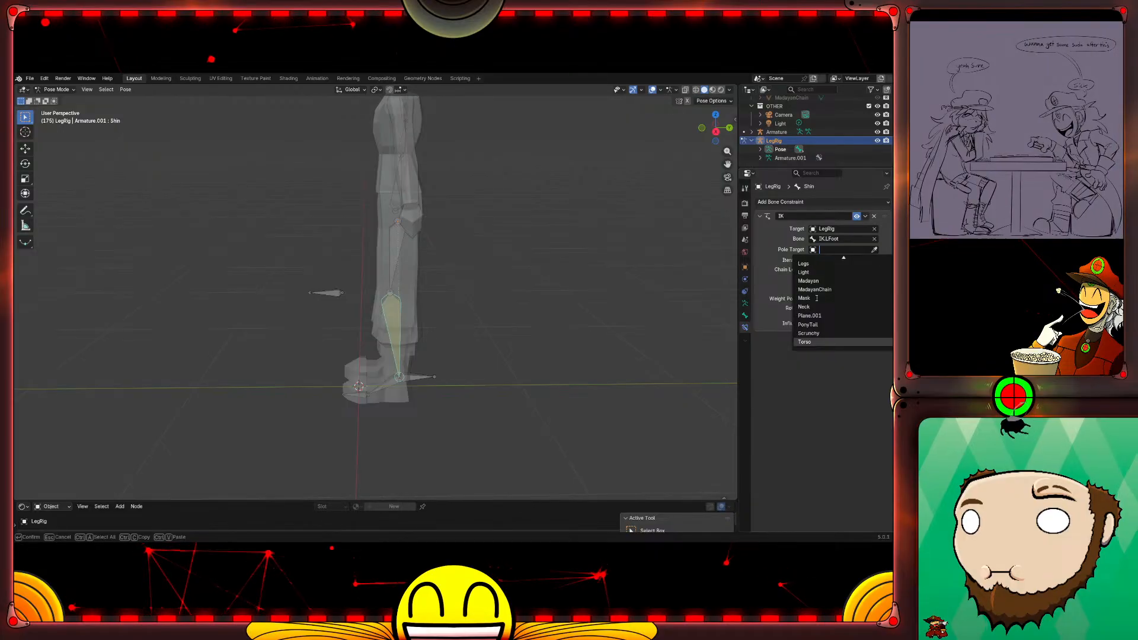
{"action": "scroll", "coordinate": [816, 298], "scroll_direction": "up", "scroll_amount": 2}
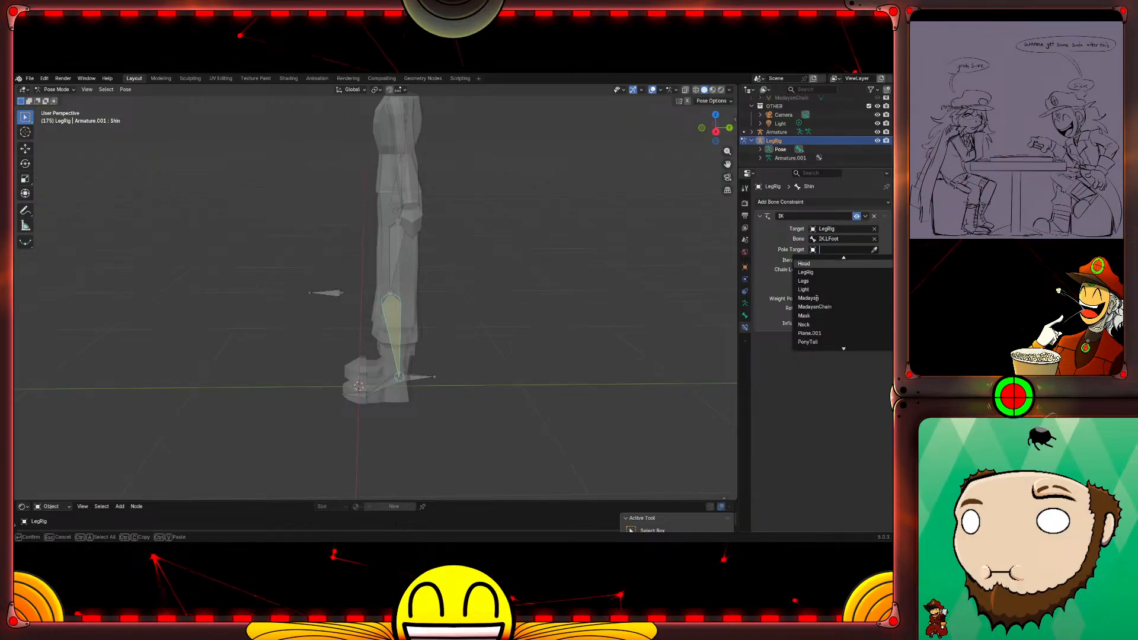
{"action": "left_click", "coordinate": [802, 397]}
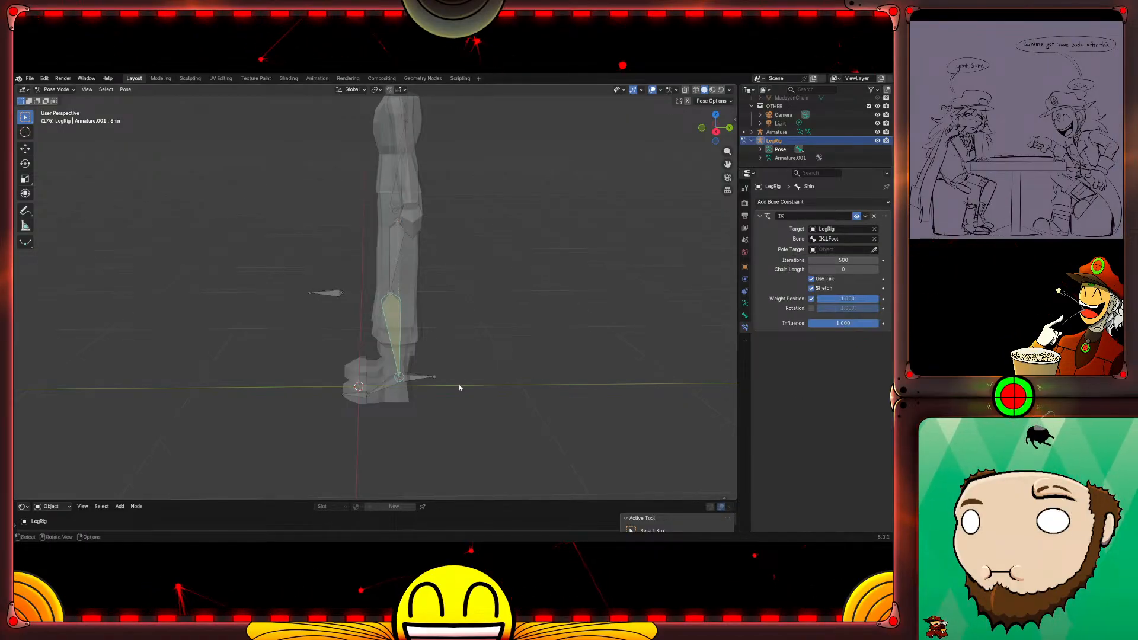
Step: Test the Shin's IK by moving the IK.LFoot bone in perspective and right side view, restoring its position each time
{"action": "left_click", "coordinate": [422, 379]}
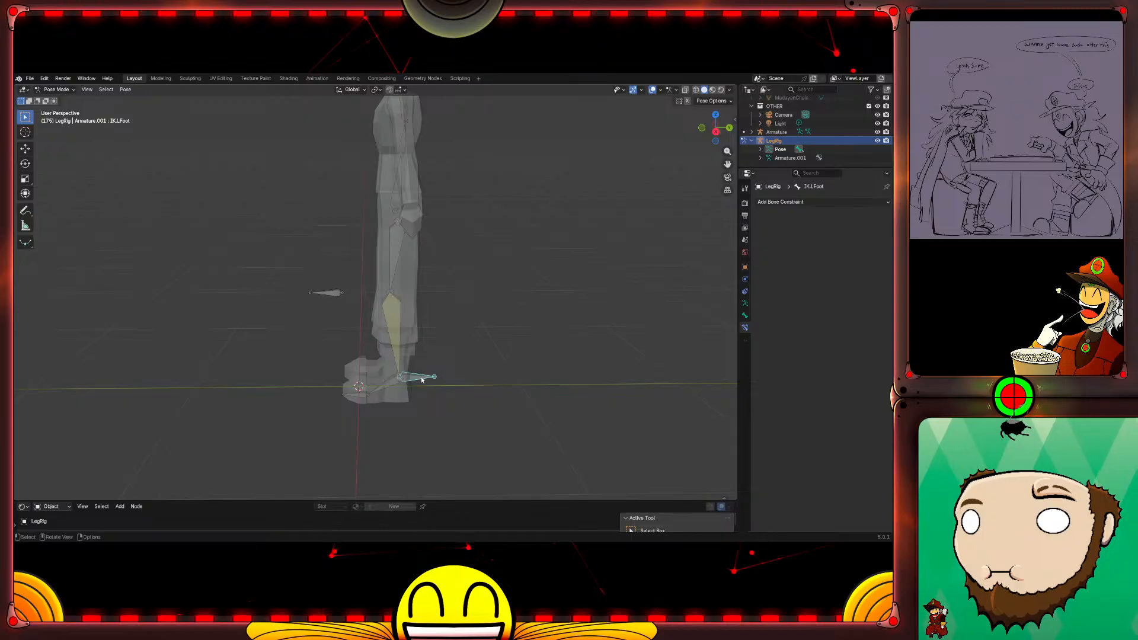
{"action": "key", "text": "g"}
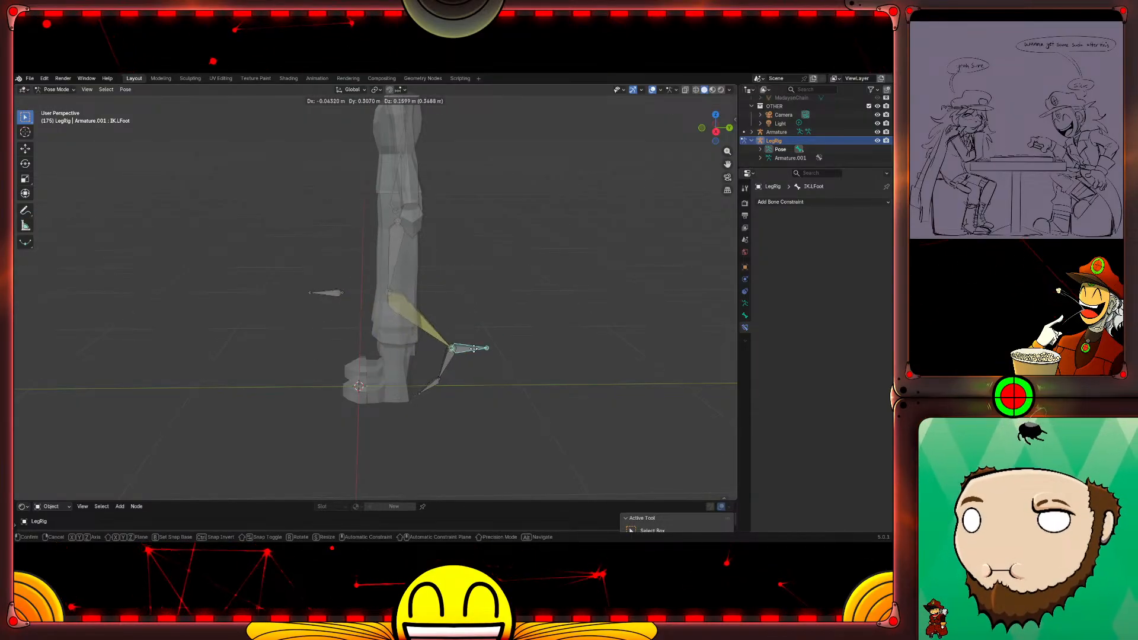
{"action": "right_click", "coordinate": [473, 348]}
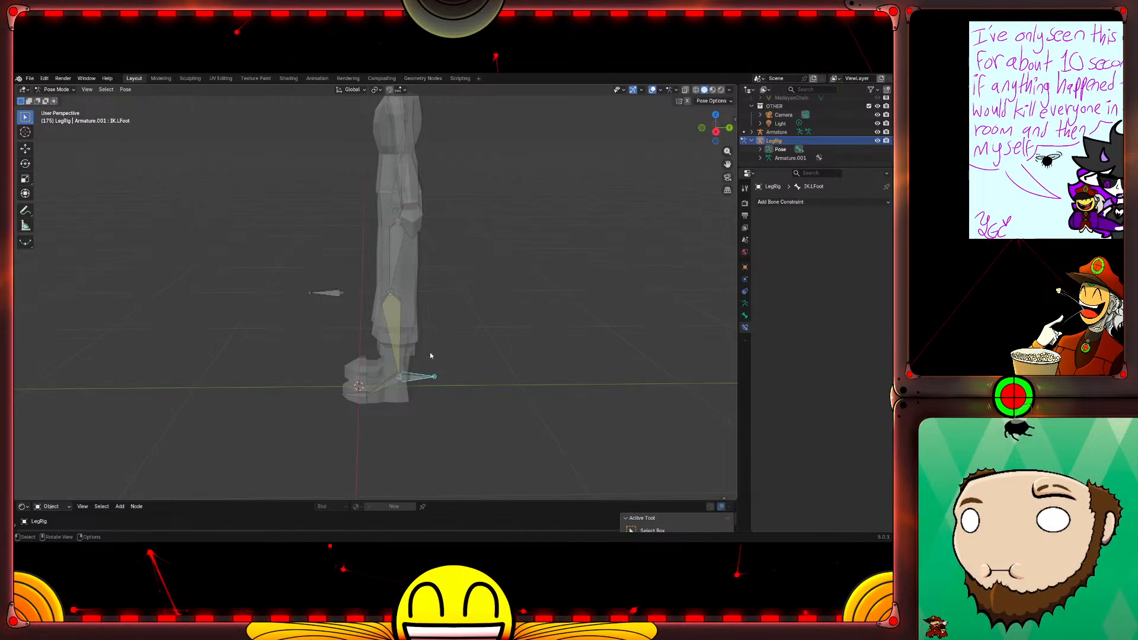
{"action": "key", "text": "g"}
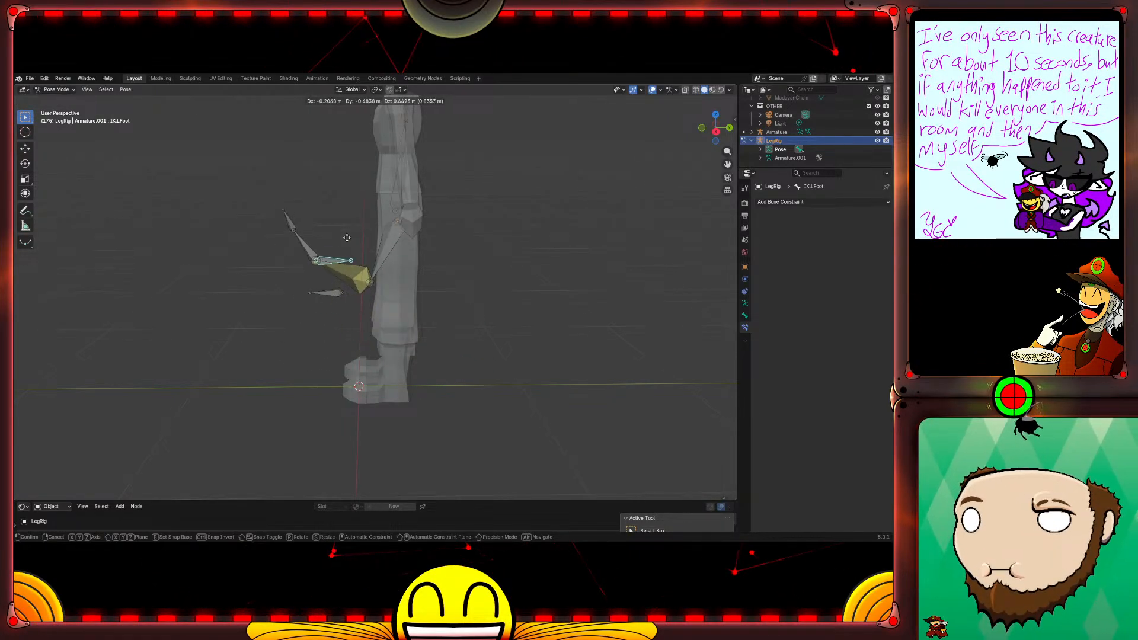
{"action": "left_click", "coordinate": [393, 295]}
{"action": "key", "text": "ctrl+z"}
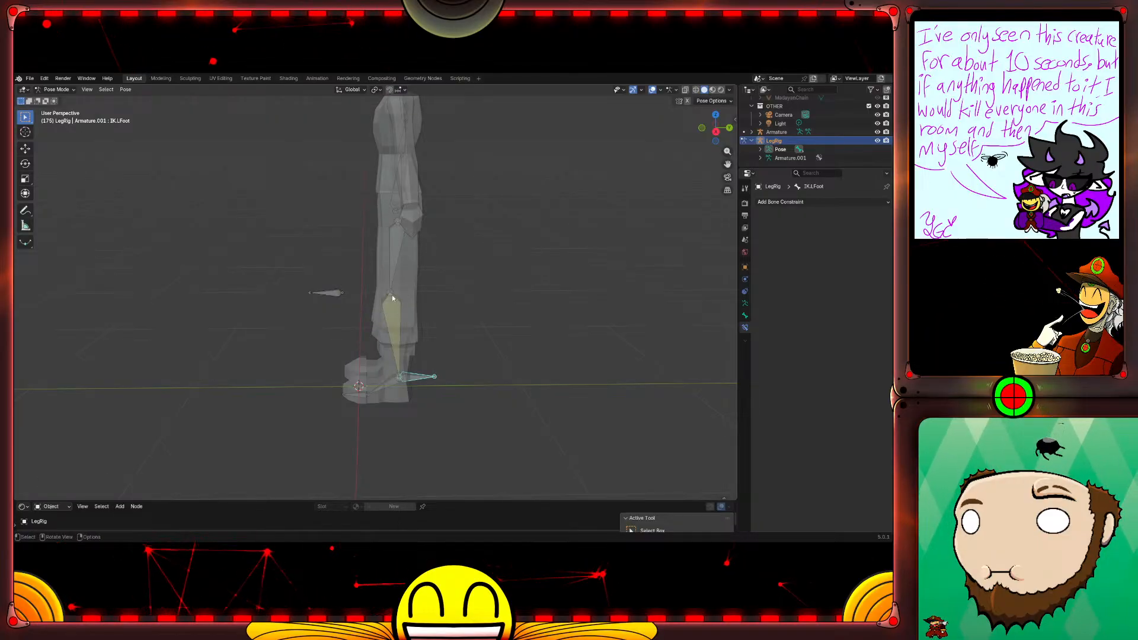
{"action": "key", "text": "KP_1"}
{"action": "key", "text": "KP_3"}
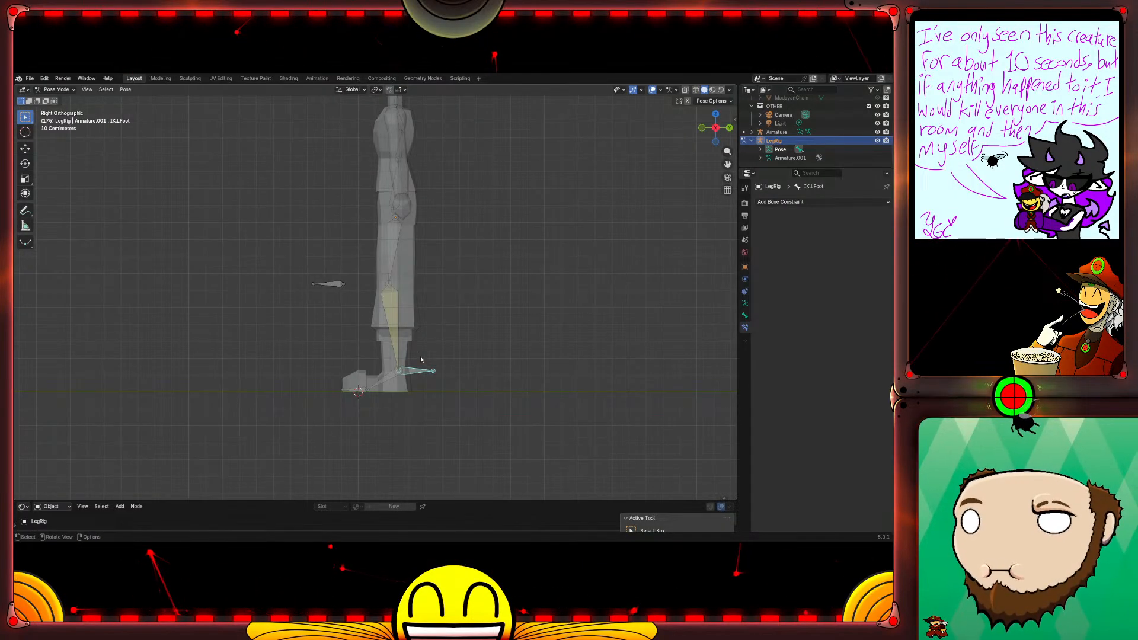
{"action": "key", "text": "g"}
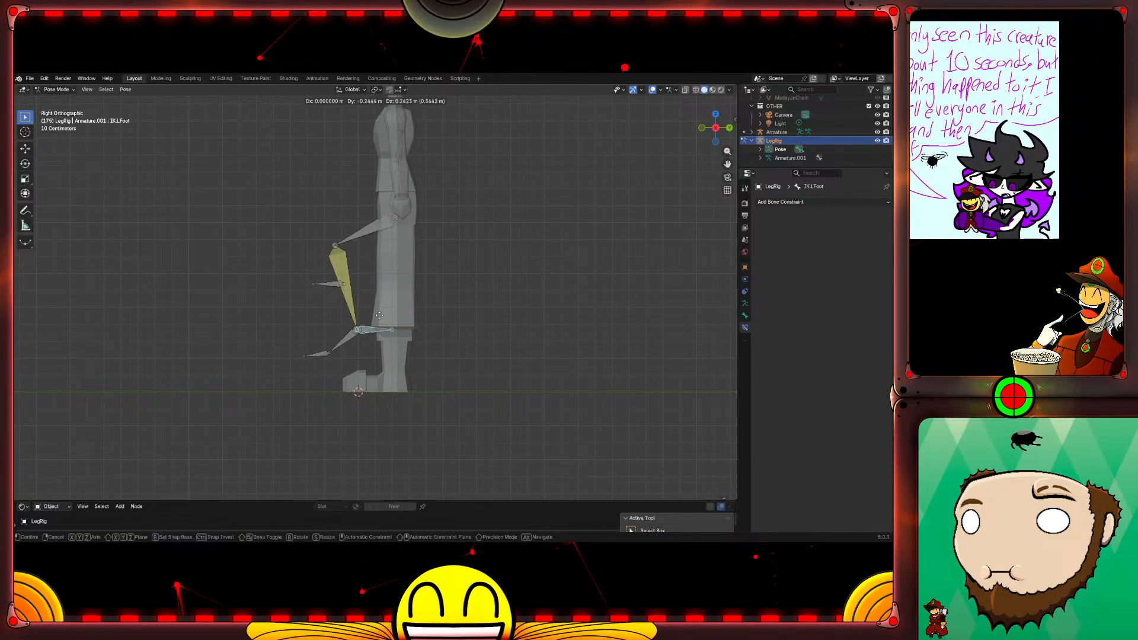
{"action": "right_click", "coordinate": [444, 316]}
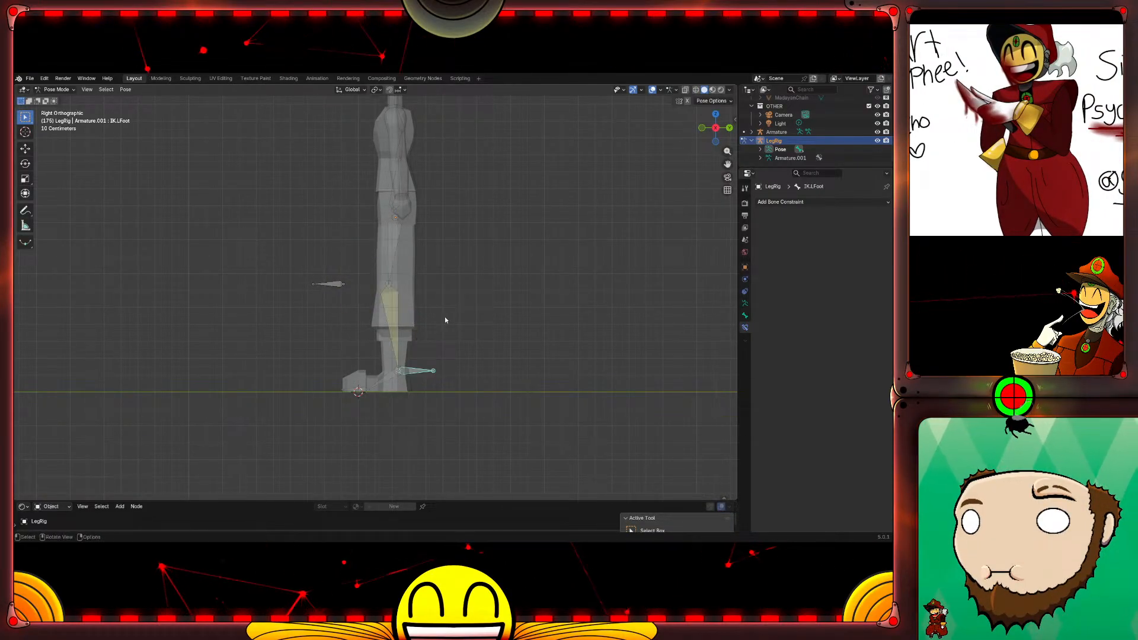
Step: Set LegRig as the pole target of the Shin bone's IK constraint
{"action": "left_click", "coordinate": [394, 321]}
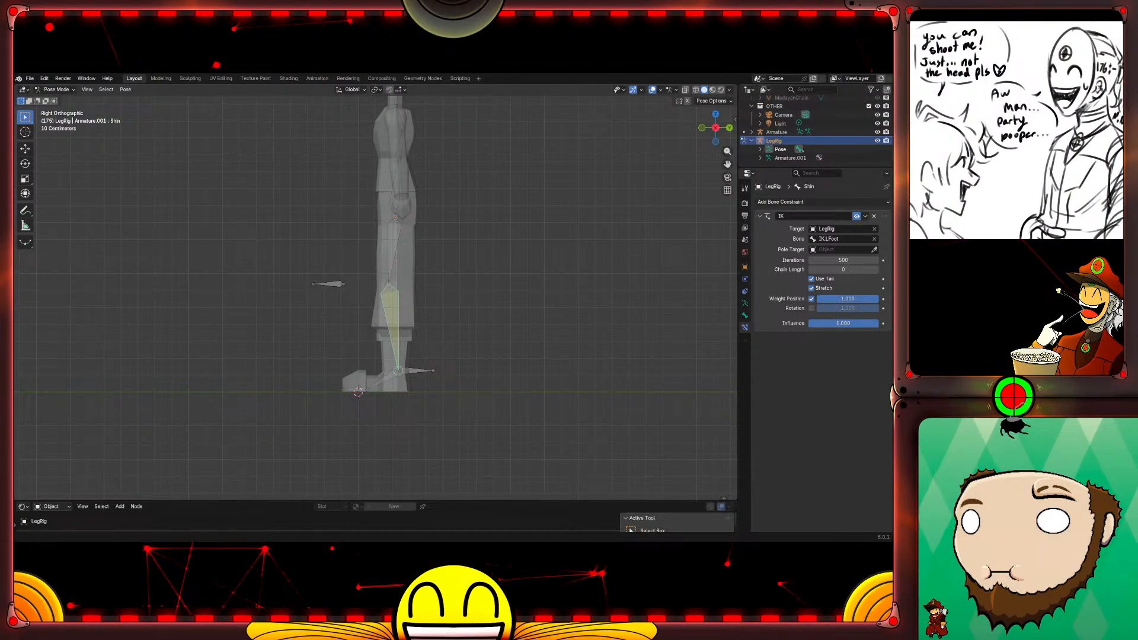
{"action": "left_click", "coordinate": [853, 250]}
{"action": "key", "text": "Down"}
{"action": "key", "text": "Down"}
{"action": "key", "text": "Down"}
{"action": "key", "text": "Down"}
{"action": "key", "text": "Down"}
{"action": "key", "text": "Down"}
{"action": "key", "text": "Down"}
{"action": "key", "text": "Up"}
{"action": "key", "text": "Up"}
{"action": "key", "text": "Up"}
{"action": "key", "text": "Return"}
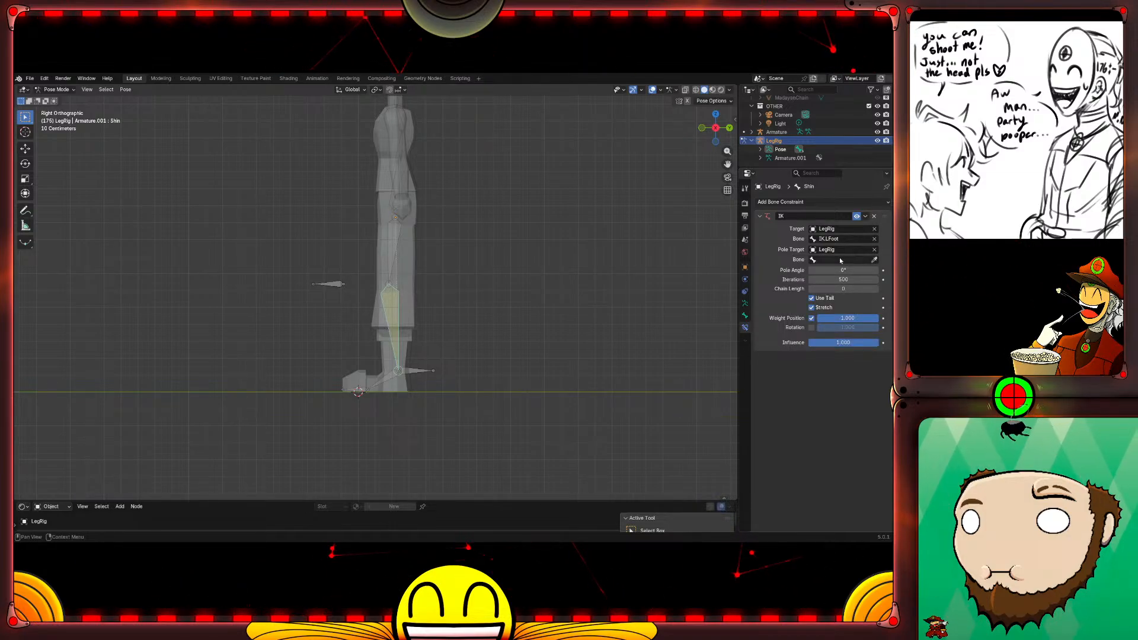
Step: Choose PivL as the pole bone of the Shin's IK constraint and set the pole angle to 90°
{"action": "left_click", "coordinate": [839, 260]}
{"action": "left_click", "coordinate": [825, 318]}
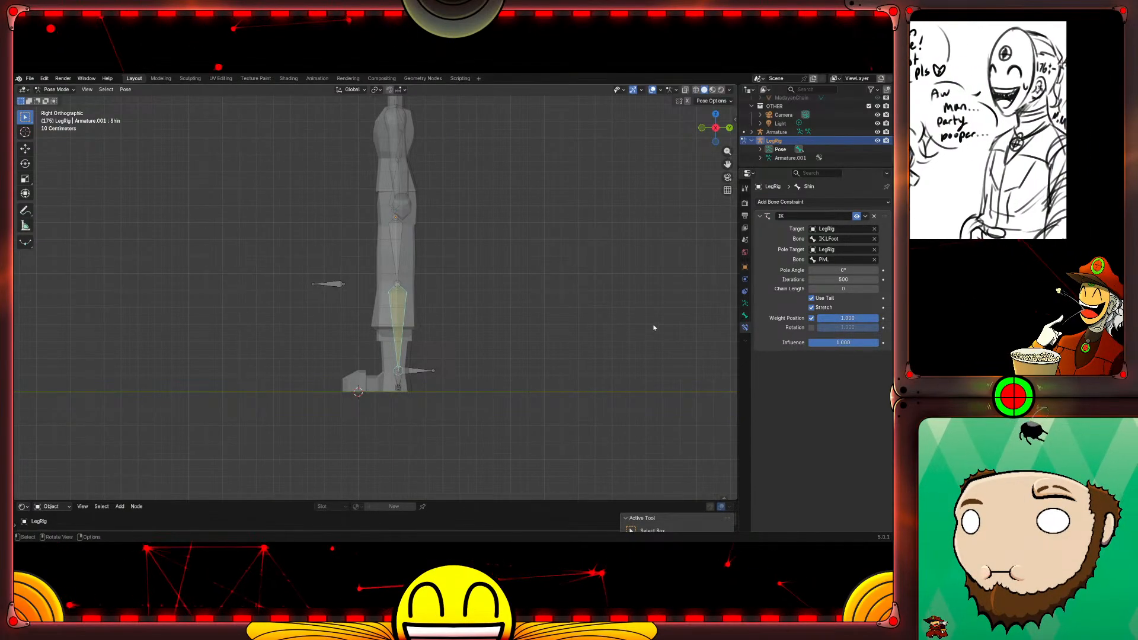
{"action": "middle_click_drag", "start_coordinate": [425, 343], "coordinate": [517, 371]}
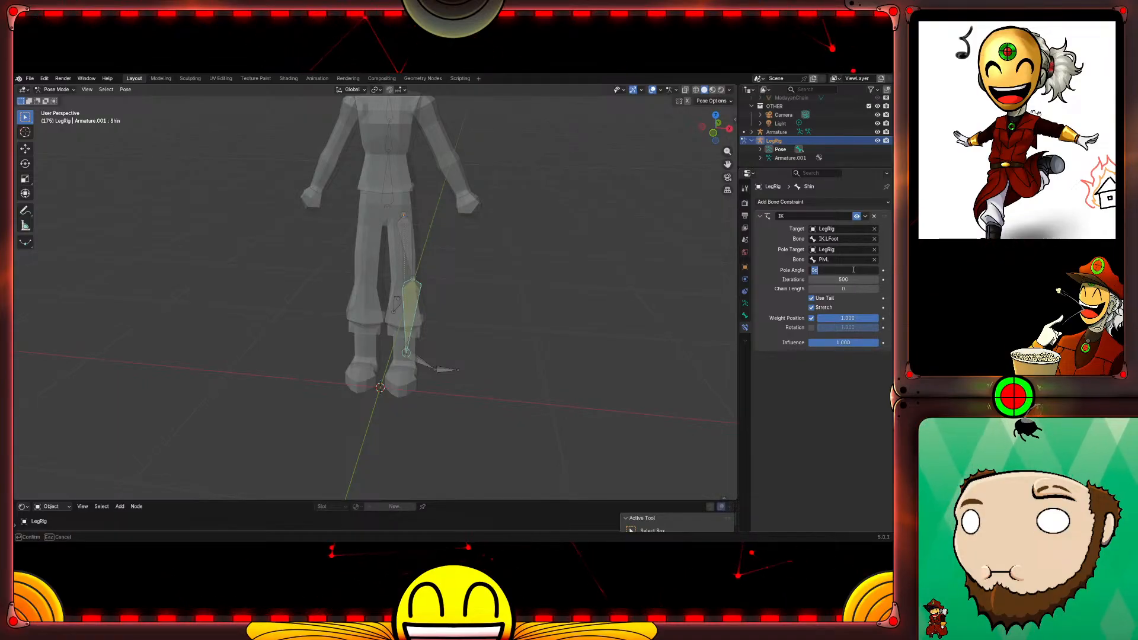
{"action": "key", "text": "Return"}
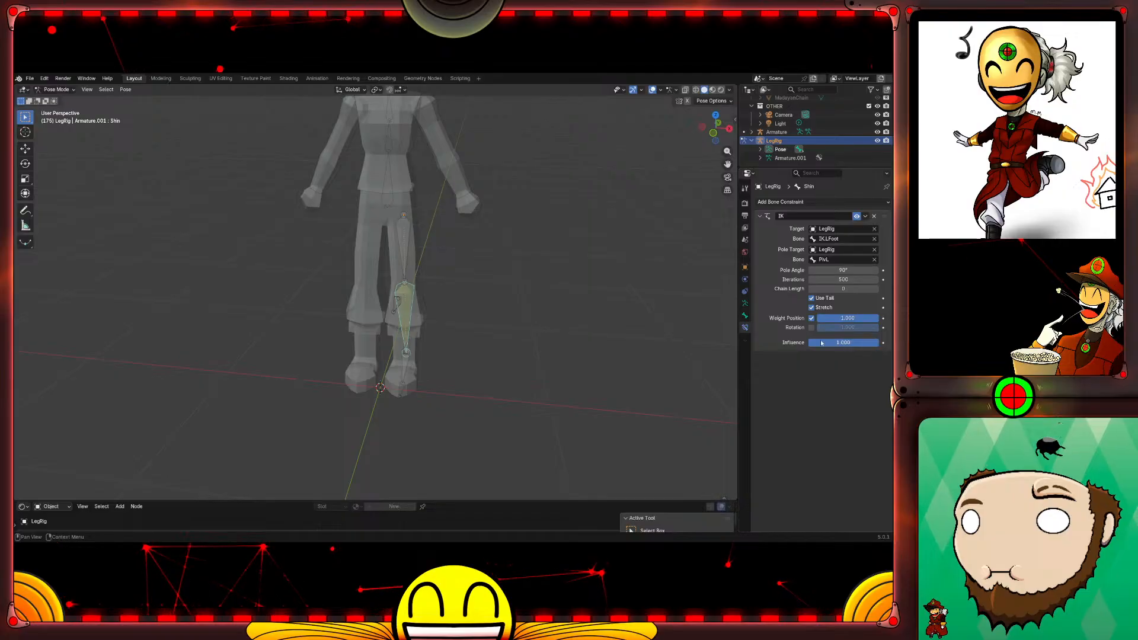
Step: Test the knee's bending by moving the PivL and IK.LFoot bones, restoring their positions, and check the leg from the front
{"action": "middle_click_drag", "start_coordinate": [646, 325], "coordinate": [566, 316]}
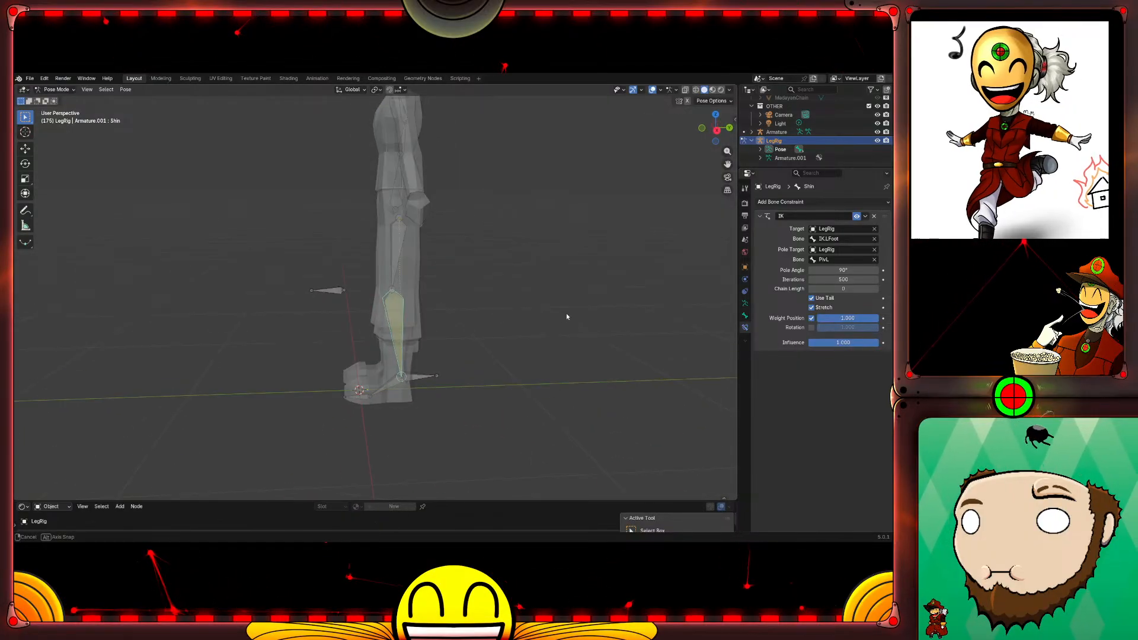
{"action": "left_click", "coordinate": [336, 290]}
{"action": "key", "text": "g"}
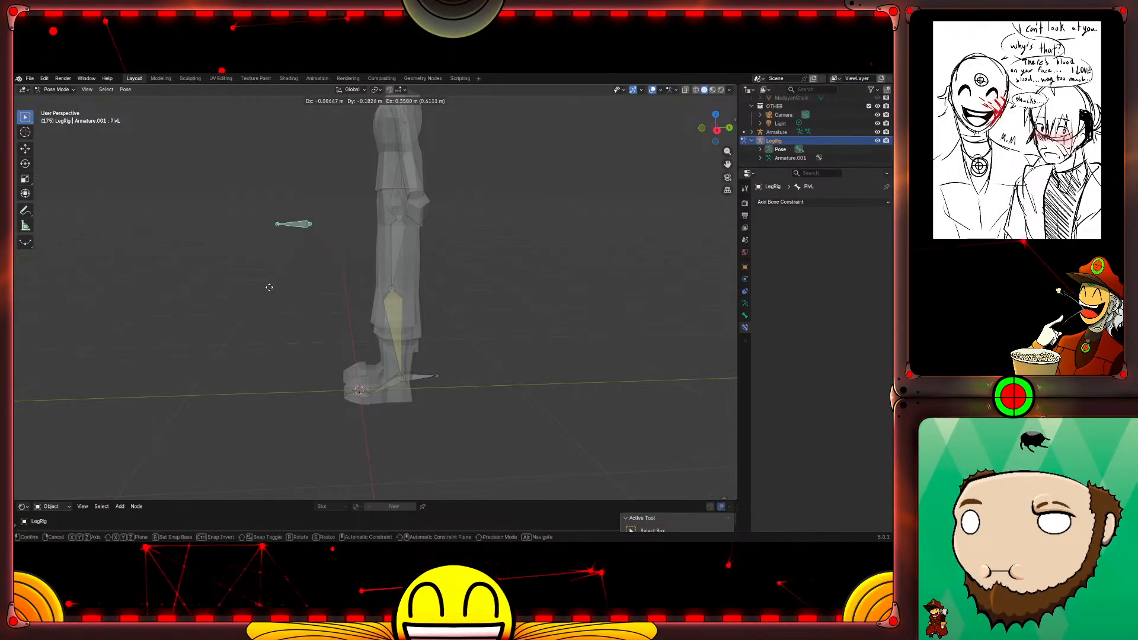
{"action": "left_click", "coordinate": [304, 355]}
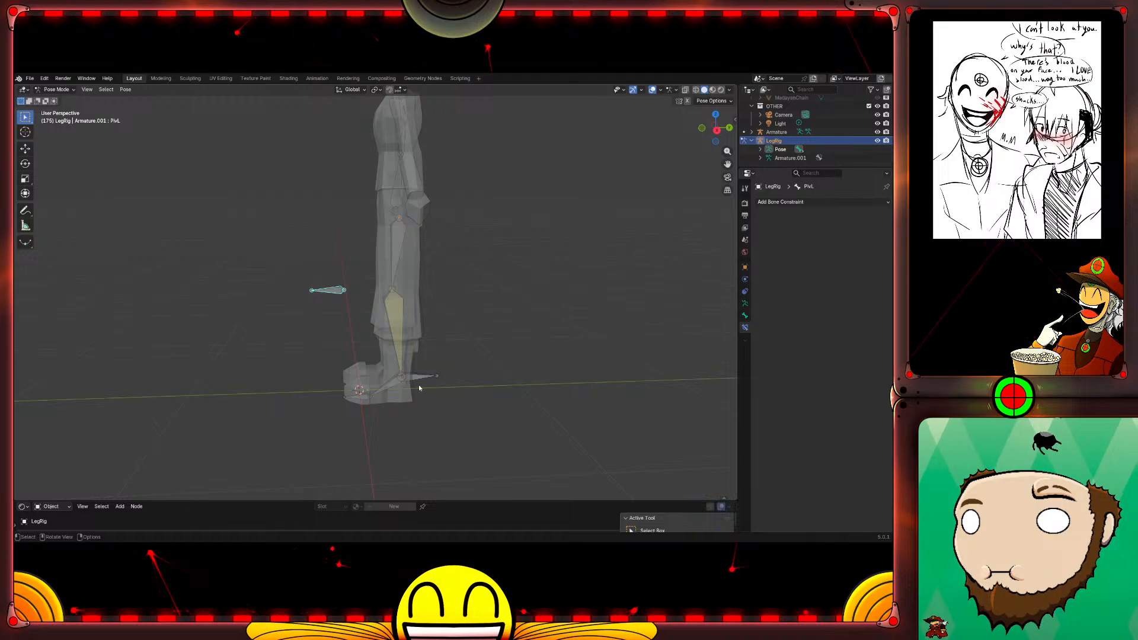
{"action": "left_click", "coordinate": [434, 375]}
{"action": "key", "text": "g"}
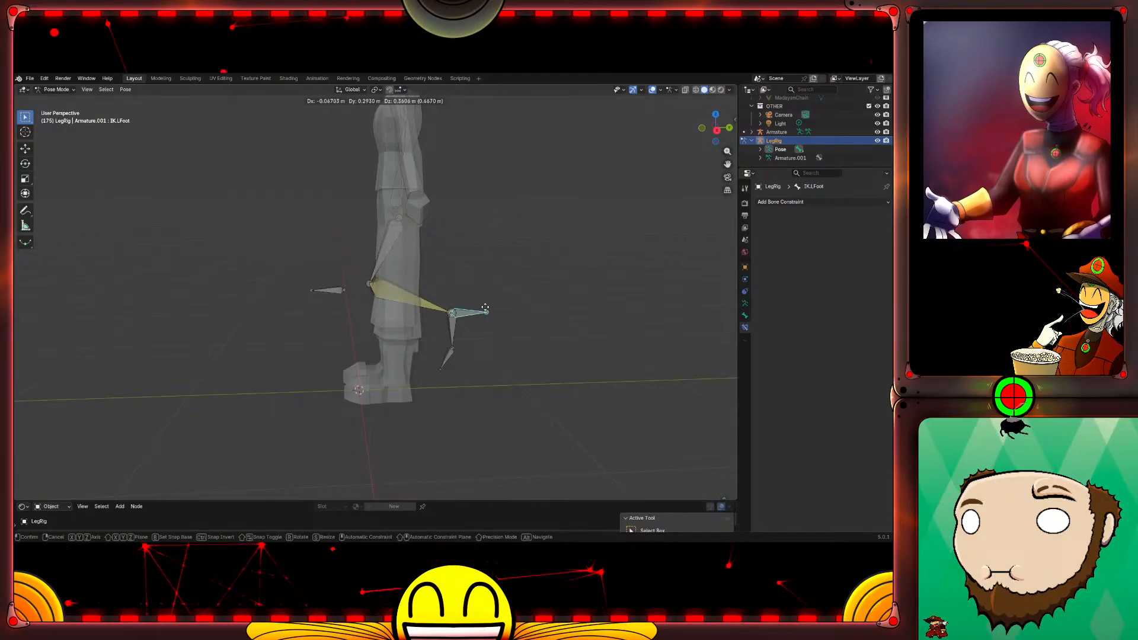
{"action": "right_click", "coordinate": [477, 309]}
{"action": "middle_click_drag", "start_coordinate": [420, 370], "coordinate": [479, 401]}
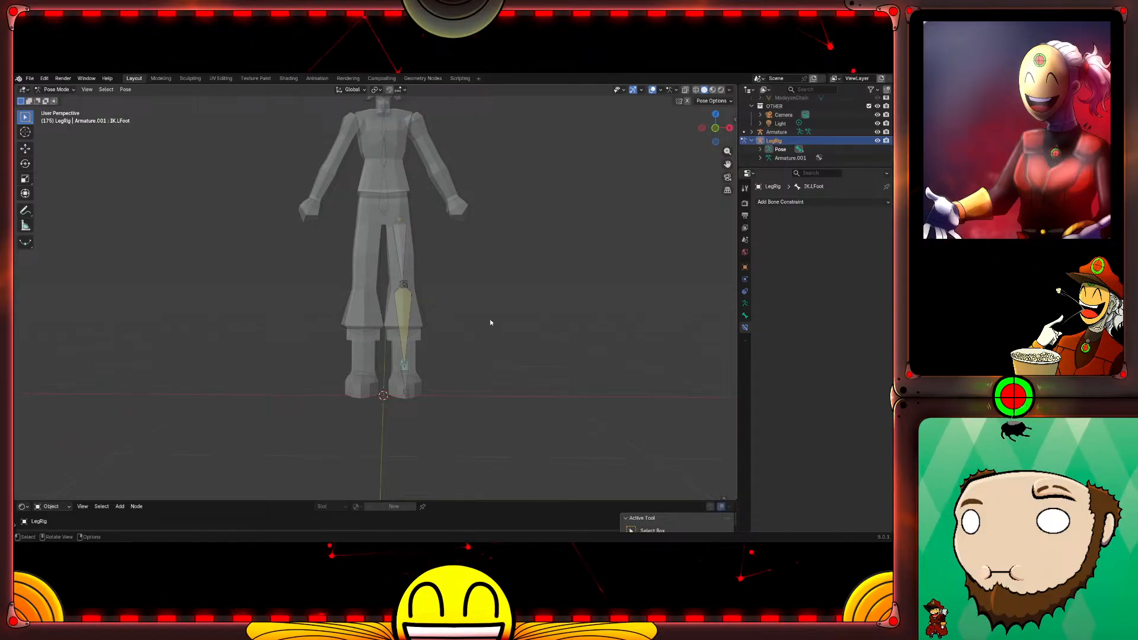
{"action": "mouse_move", "coordinate": [515, 291]}
{"action": "middle_mouse_down"}
{"action": "mouse_move", "coordinate": [432, 287]}
{"action": "mouse_move", "coordinate": [432, 305]}
{"action": "mouse_move", "coordinate": [407, 298]}
{"action": "mouse_move", "coordinate": [447, 284]}
{"action": "mouse_move", "coordinate": [515, 290]}
{"action": "middle_mouse_up"}
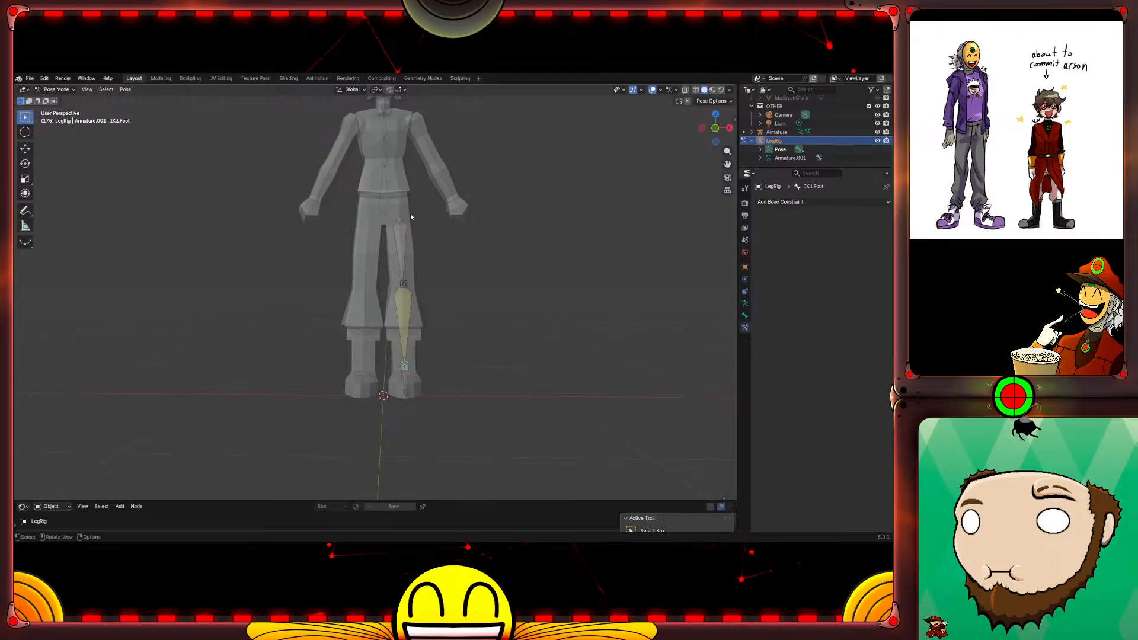
Step: Try to symmetrize all the leg bones in Edit Mode, and undo the operation
{"action": "key", "text": "Tab"}
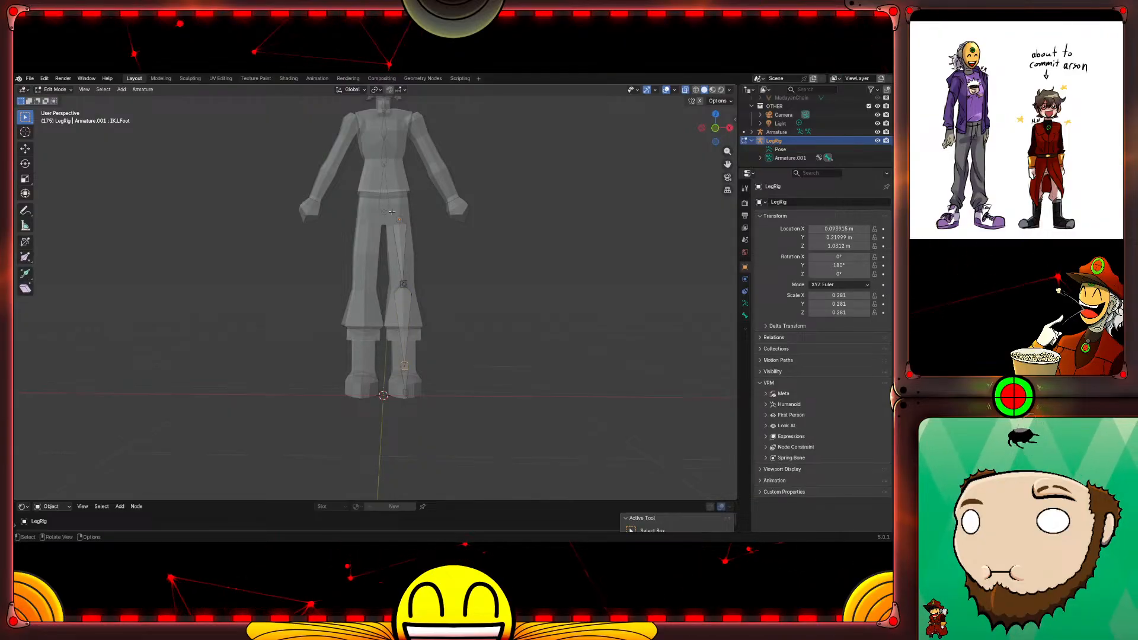
{"action": "left_click_drag", "start_coordinate": [392, 212], "coordinate": [428, 415]}
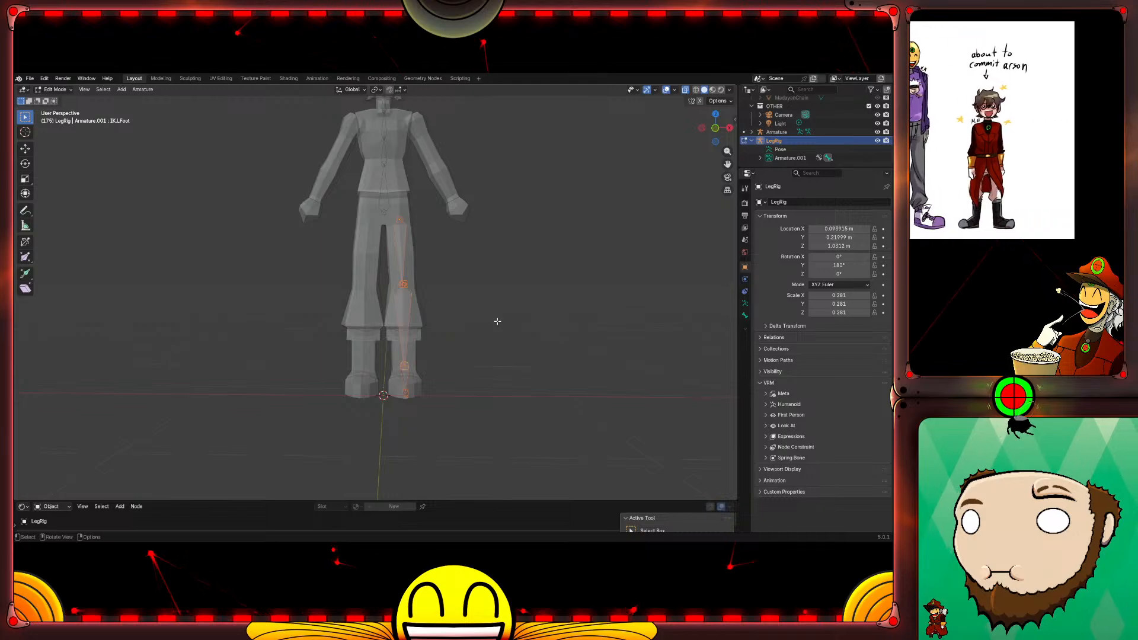
{"action": "key", "text": "Tab"}
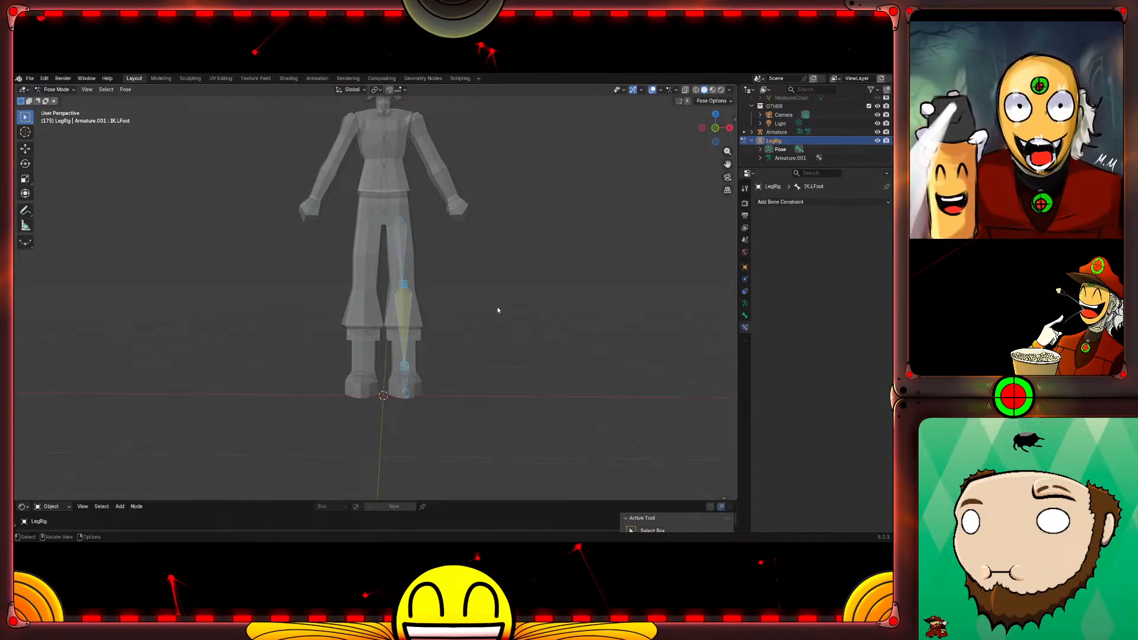
{"action": "key", "text": "Tab"}
{"action": "right_click", "coordinate": [497, 310]}
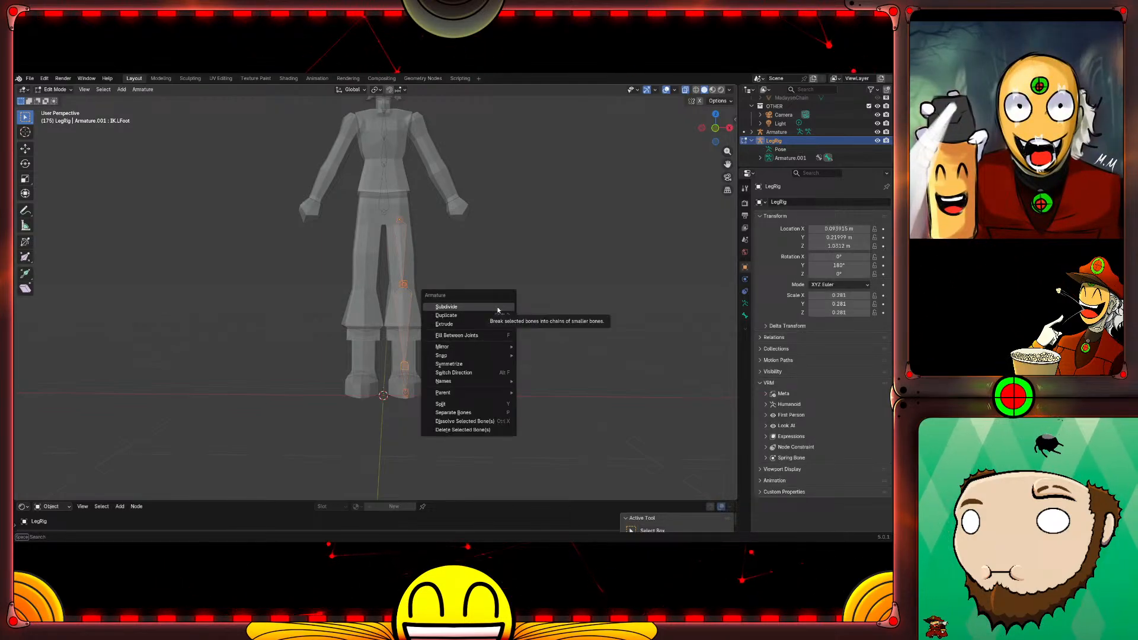
{"action": "left_click", "coordinate": [480, 367]}
{"action": "key", "text": "ctrl+z"}
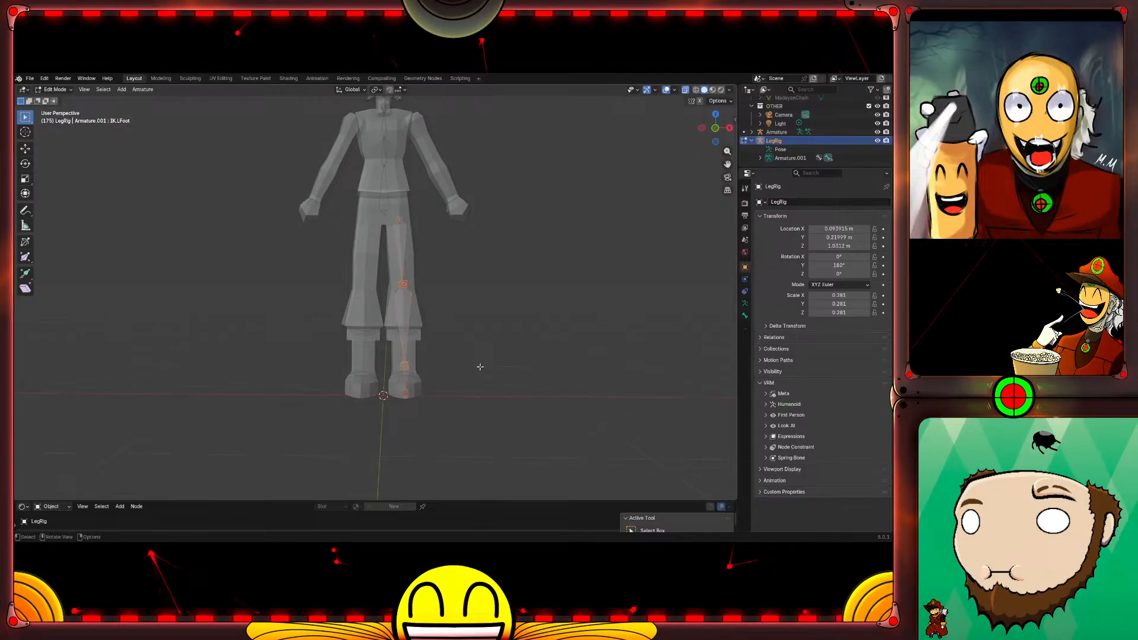
{"action": "key", "text": "ctrl+Tab"}
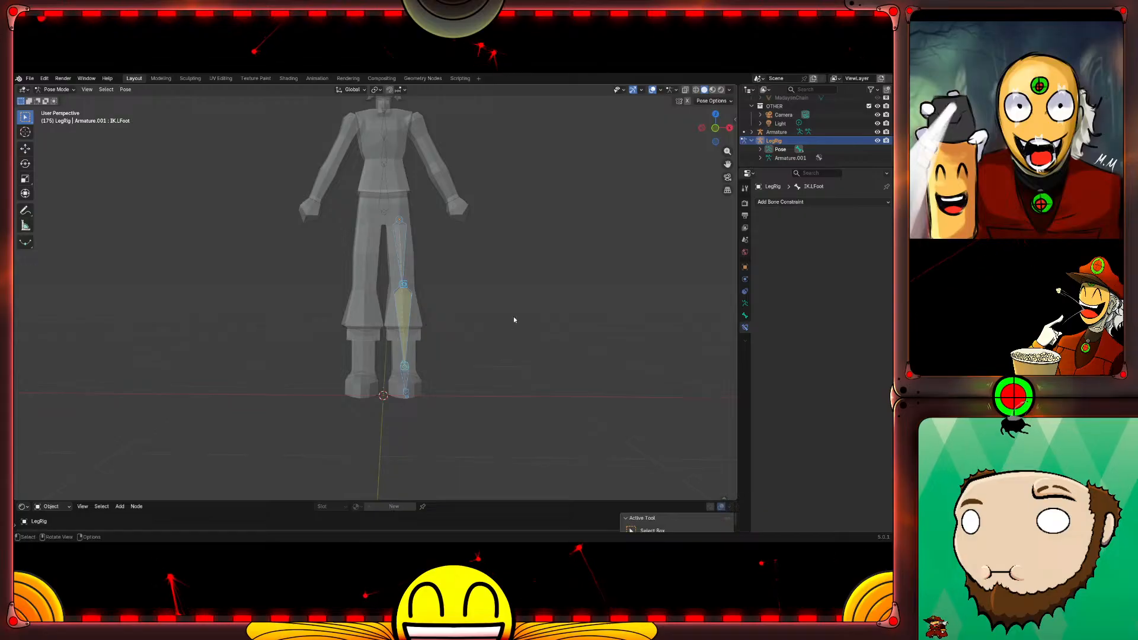
Step: Select all the leg bones in Edit Mode and batch rename them with Set Name, adding the suffix .L
{"action": "key", "text": "Tab"}
{"action": "left_click", "coordinate": [543, 306]}
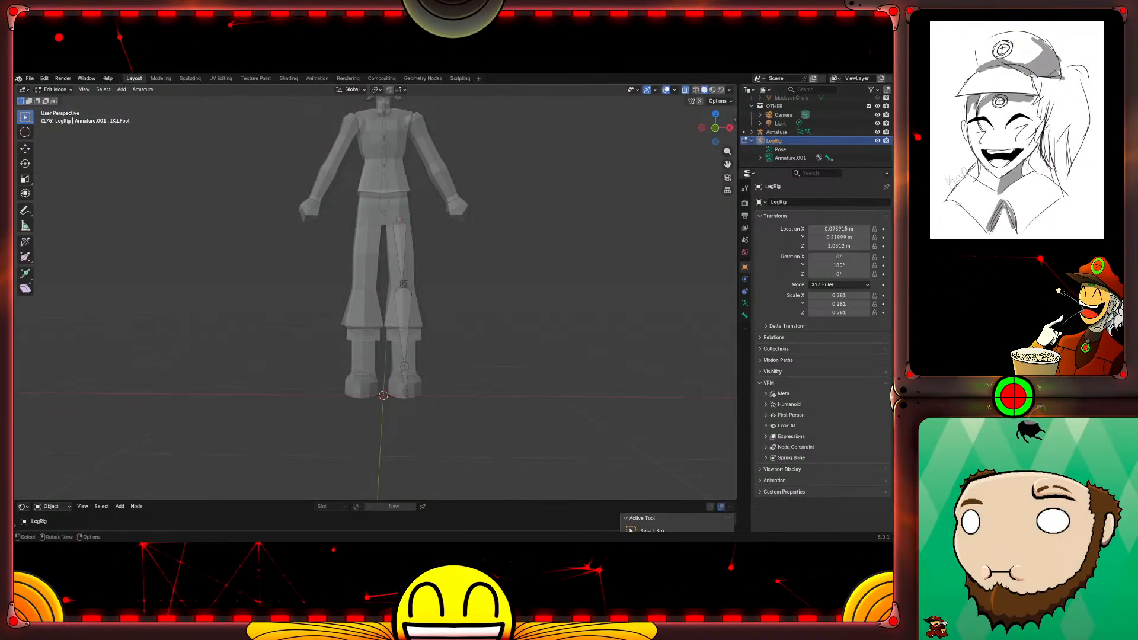
{"action": "left_click_drag", "start_coordinate": [400, 302], "coordinate": [417, 411]}
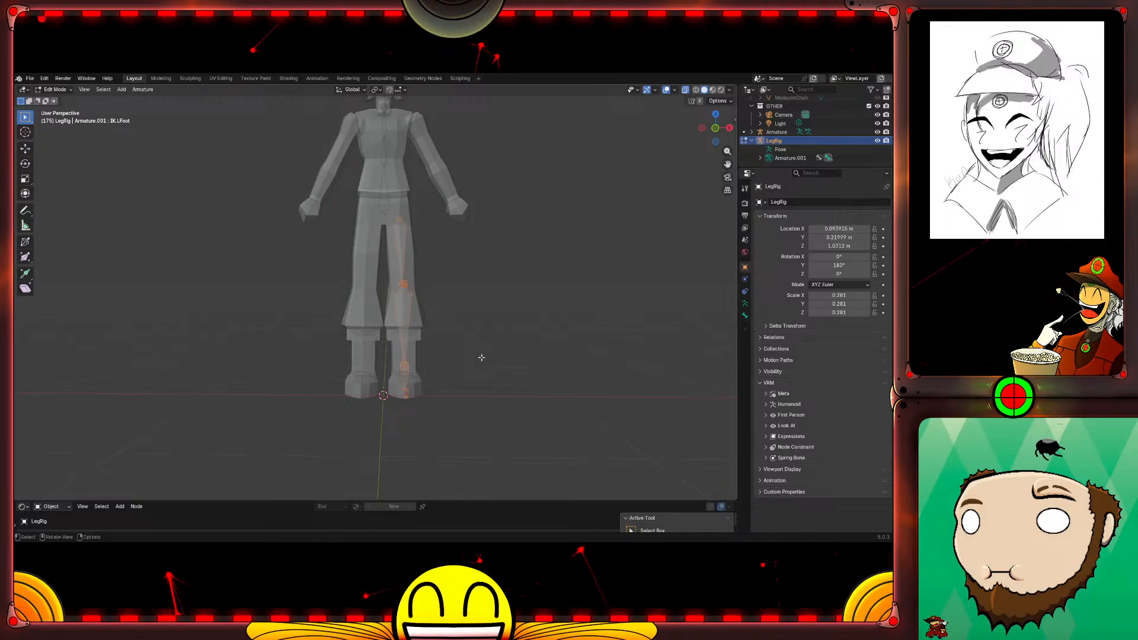
{"action": "key", "text": "ctrl+F2"}
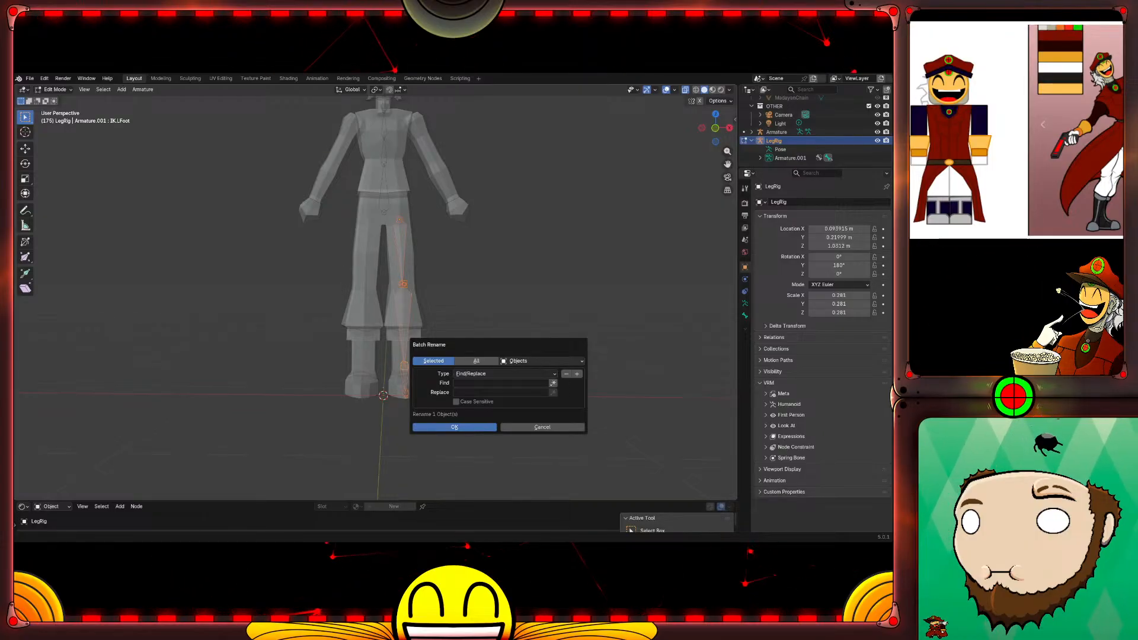
{"action": "left_click", "coordinate": [569, 361]}
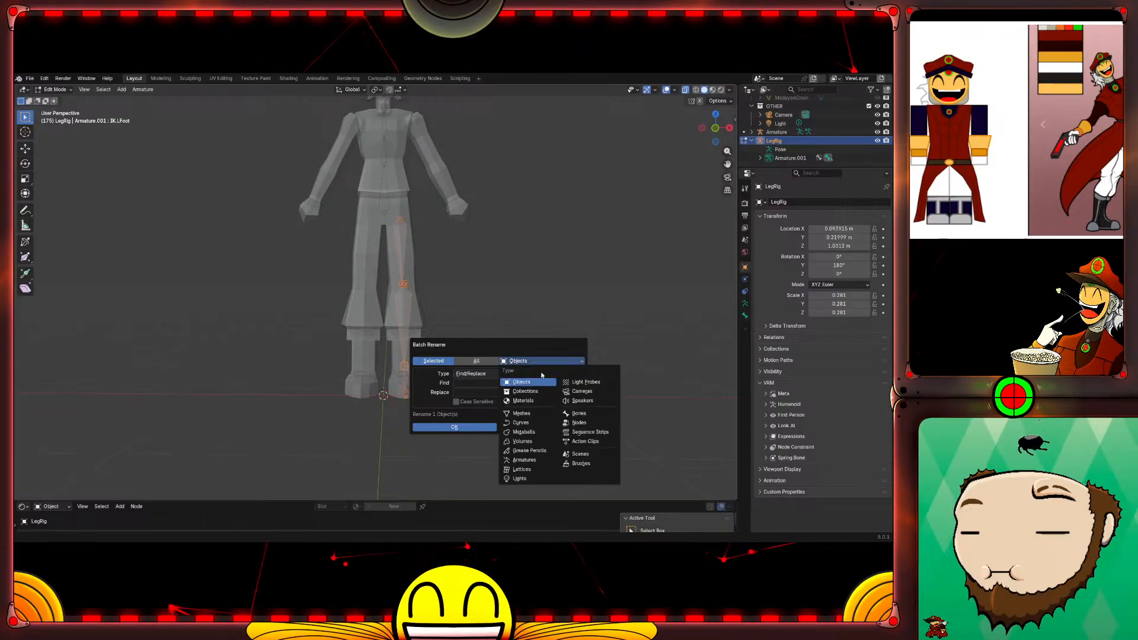
{"action": "left_click", "coordinate": [577, 415]}
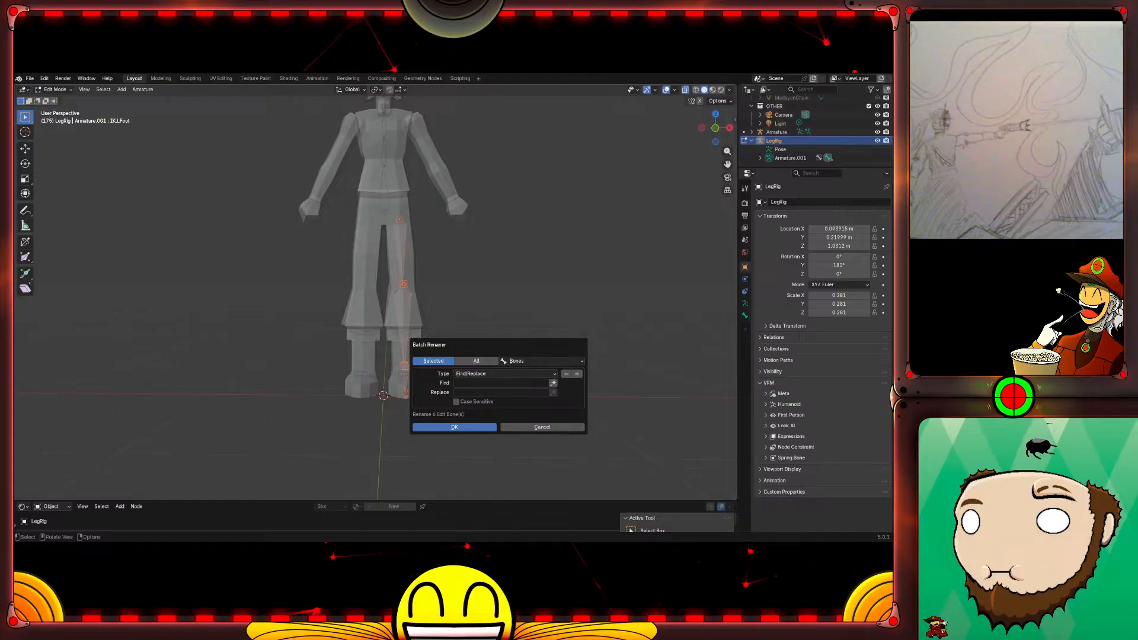
{"action": "left_click", "coordinate": [555, 375]}
{"action": "left_click", "coordinate": [526, 392]}
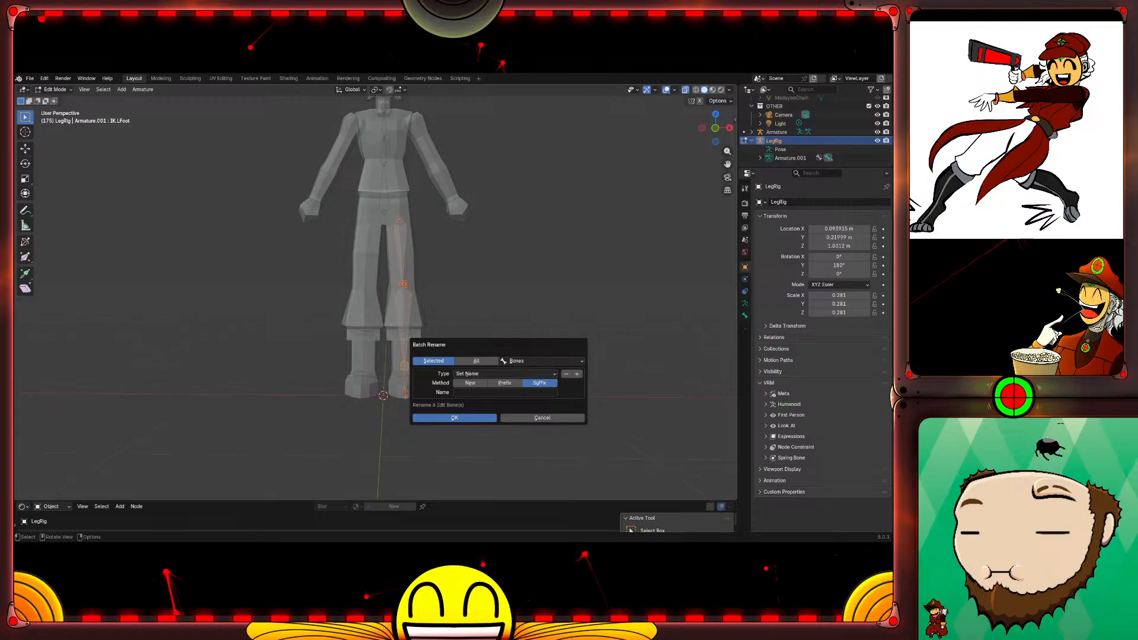
{"action": "left_click", "coordinate": [505, 392]}
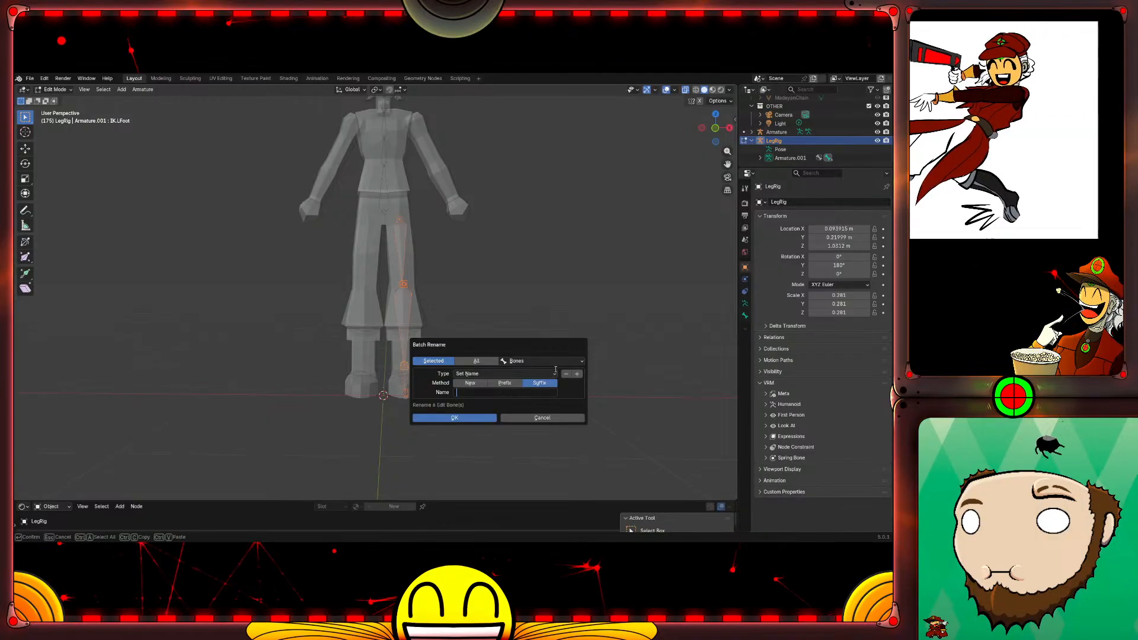
{"action": "type", "text": "."}
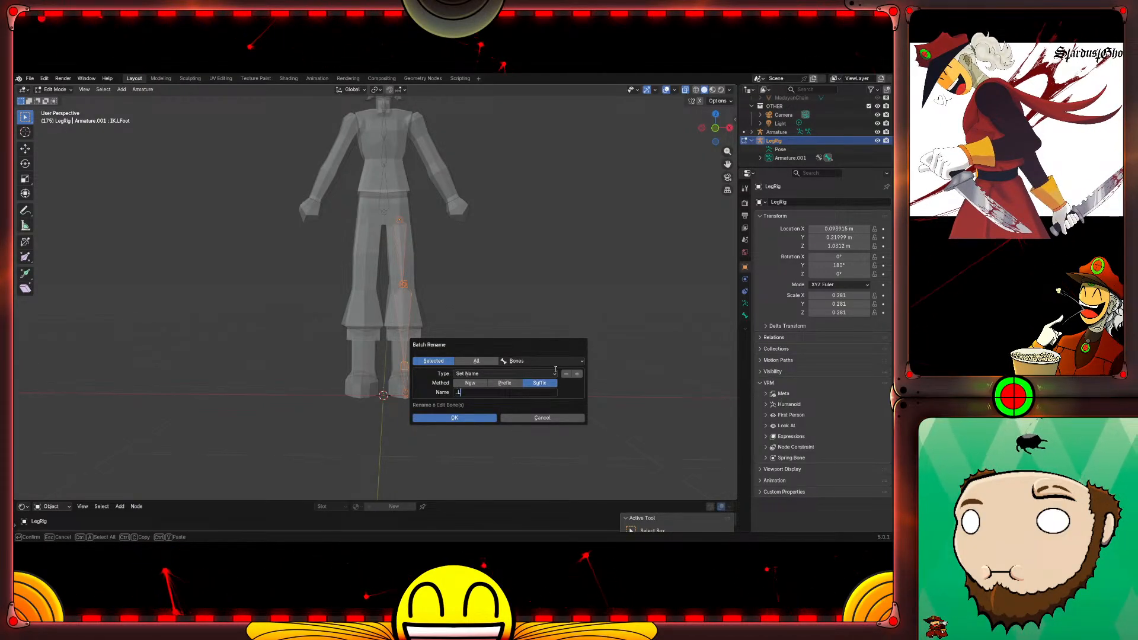
{"action": "type", "text": "L"}
{"action": "left_click", "coordinate": [482, 418]}
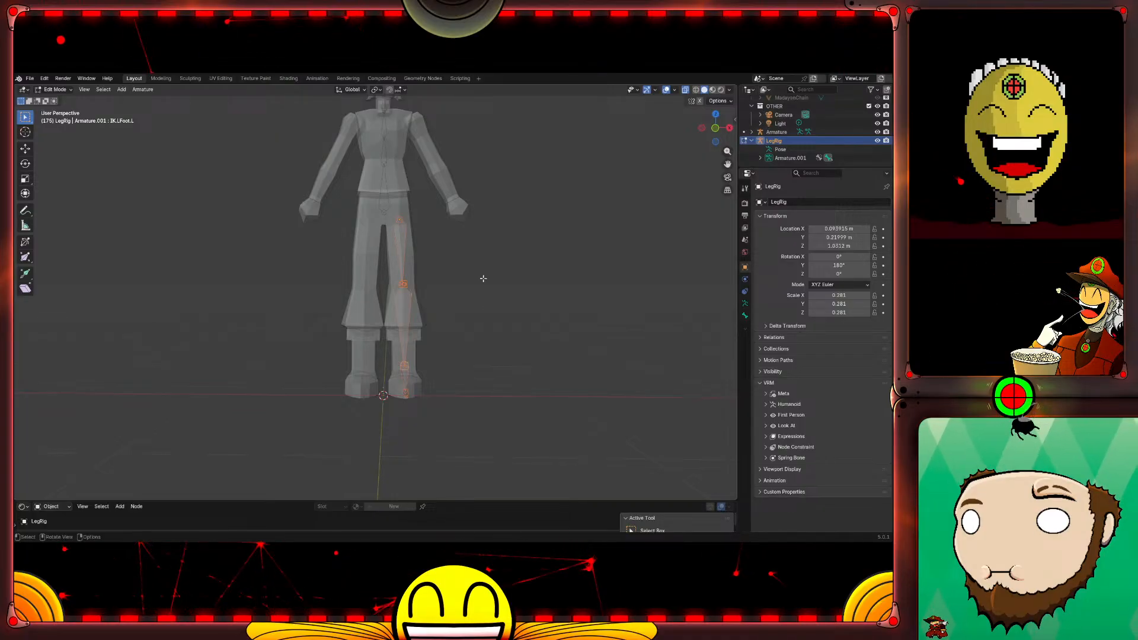
Step: Try to symmetrize the renamed .L leg bones to the other side, and undo the operation
{"action": "right_click", "coordinate": [403, 249]}
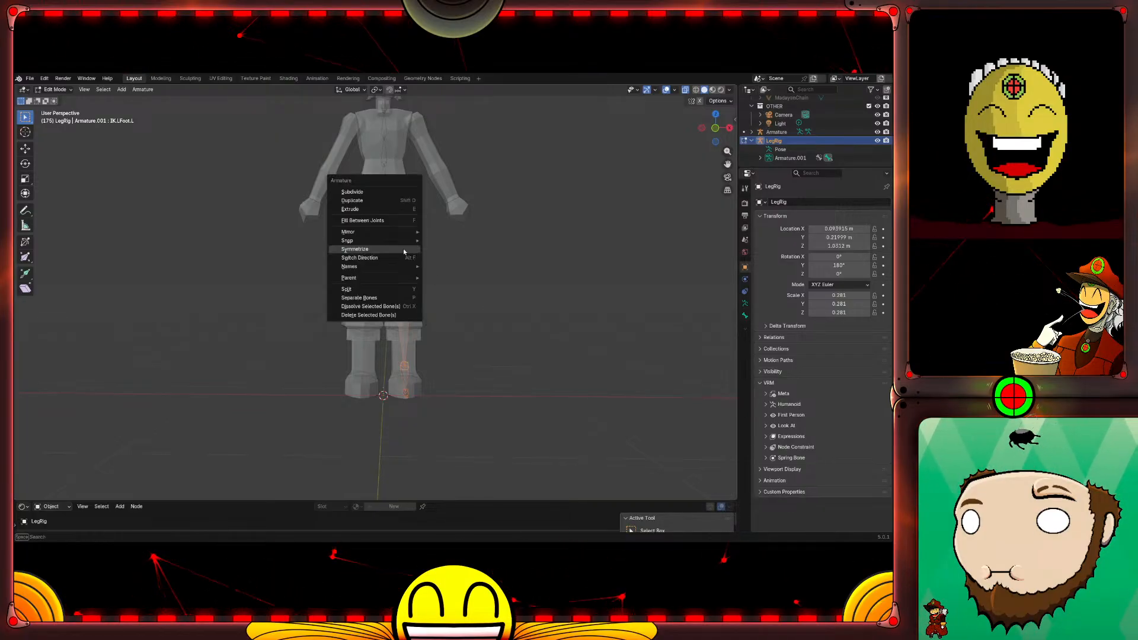
{"action": "left_click", "coordinate": [403, 249]}
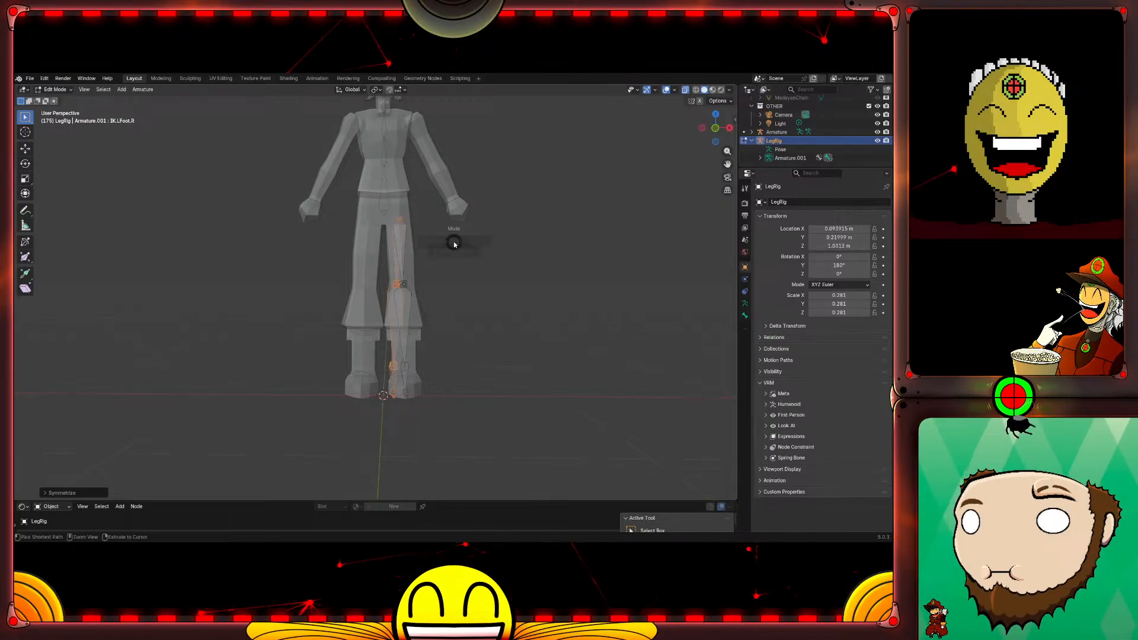
{"action": "left_click", "coordinate": [663, 306]}
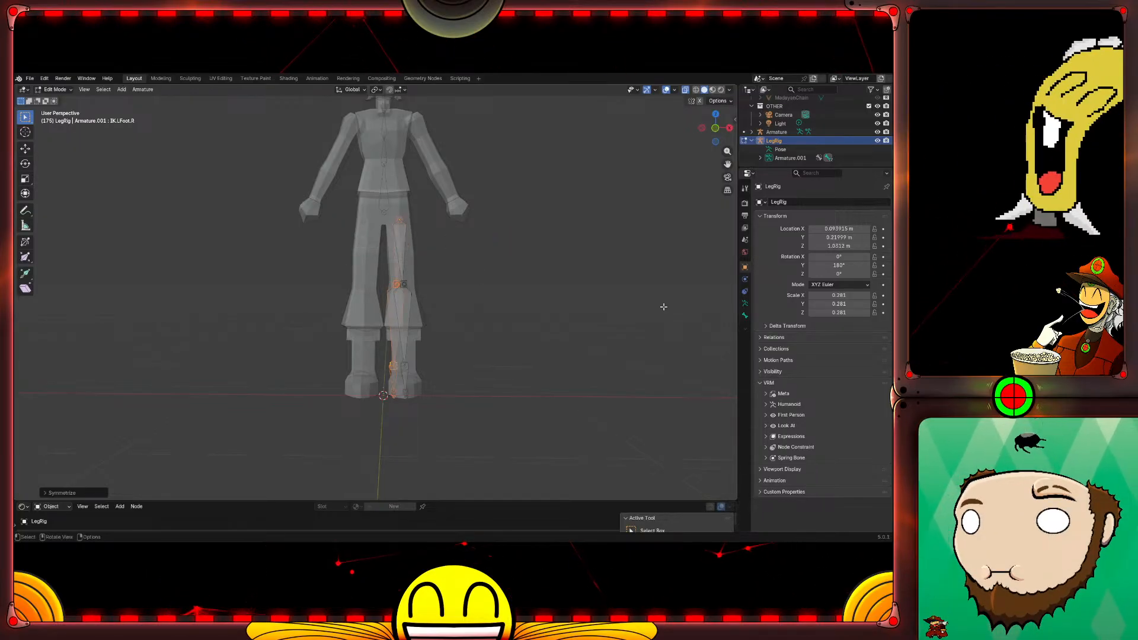
{"action": "key", "text": "ctrl+z"}
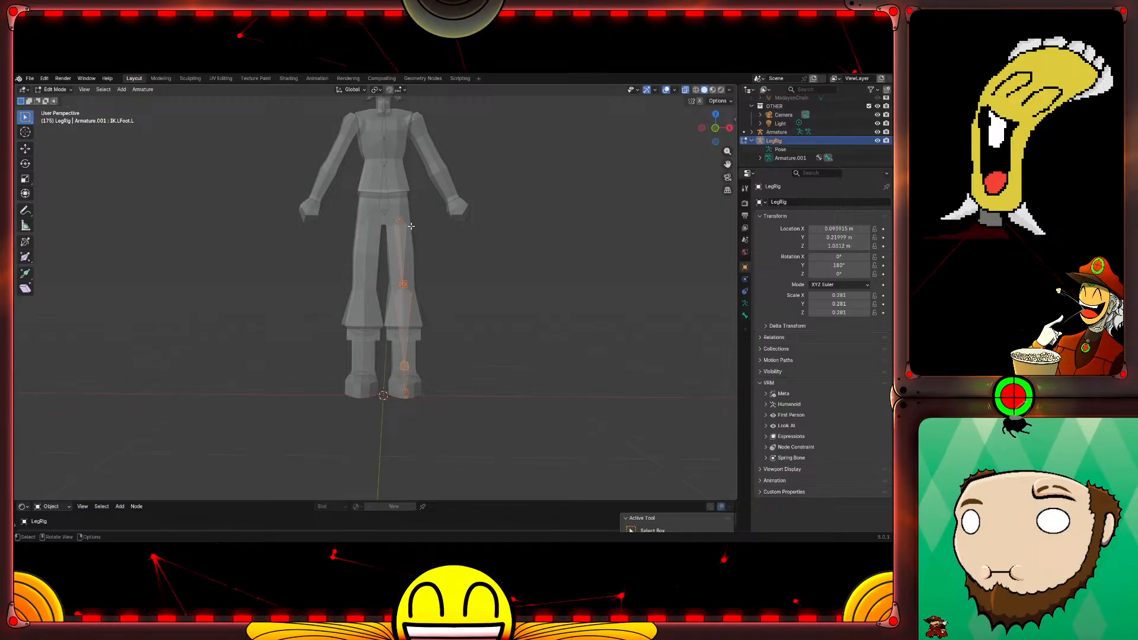
Step: Try shifting all the selected leg bones along the global X axis toward the body's centre, and undo the move
{"action": "key", "text": "g"}
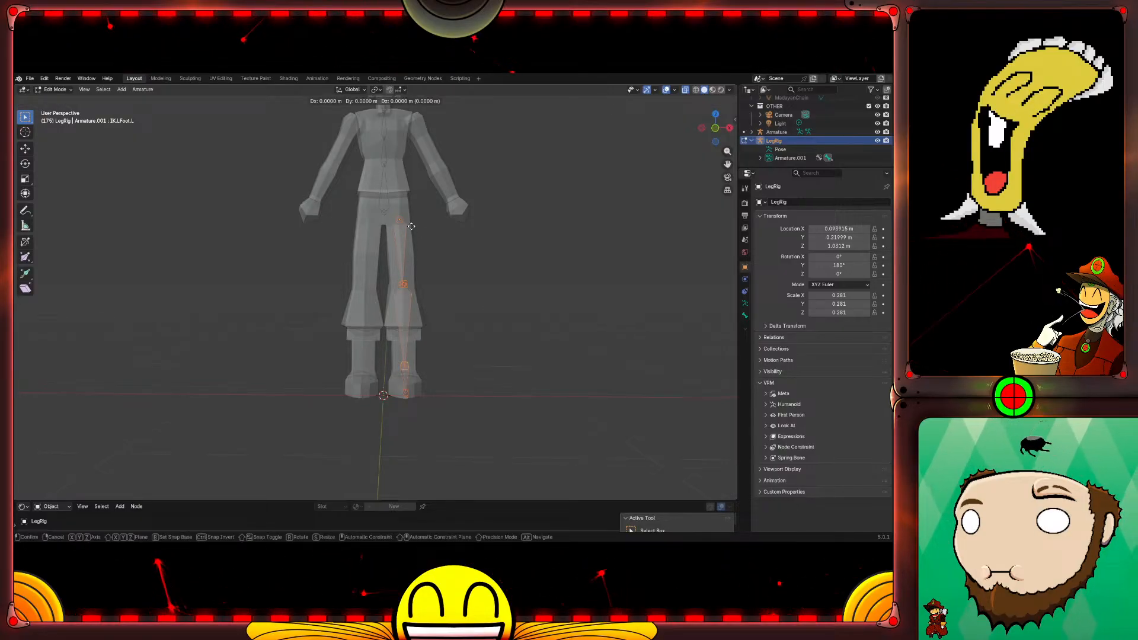
{"action": "key", "text": "x"}
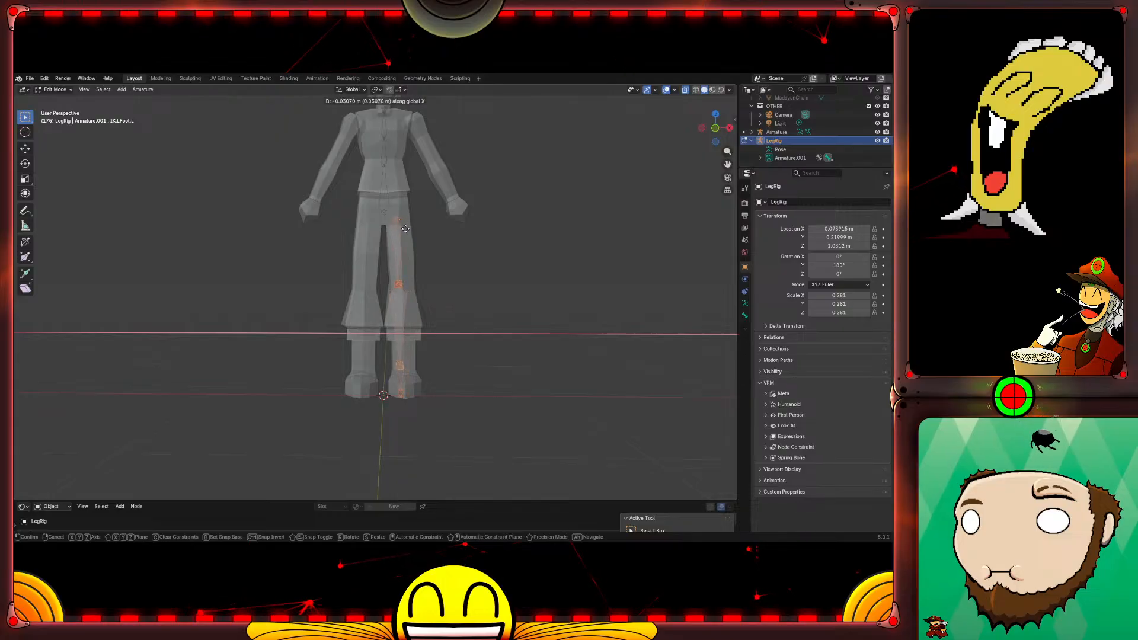
{"action": "left_click", "coordinate": [402, 229]}
{"action": "key", "text": "ctrl+z"}
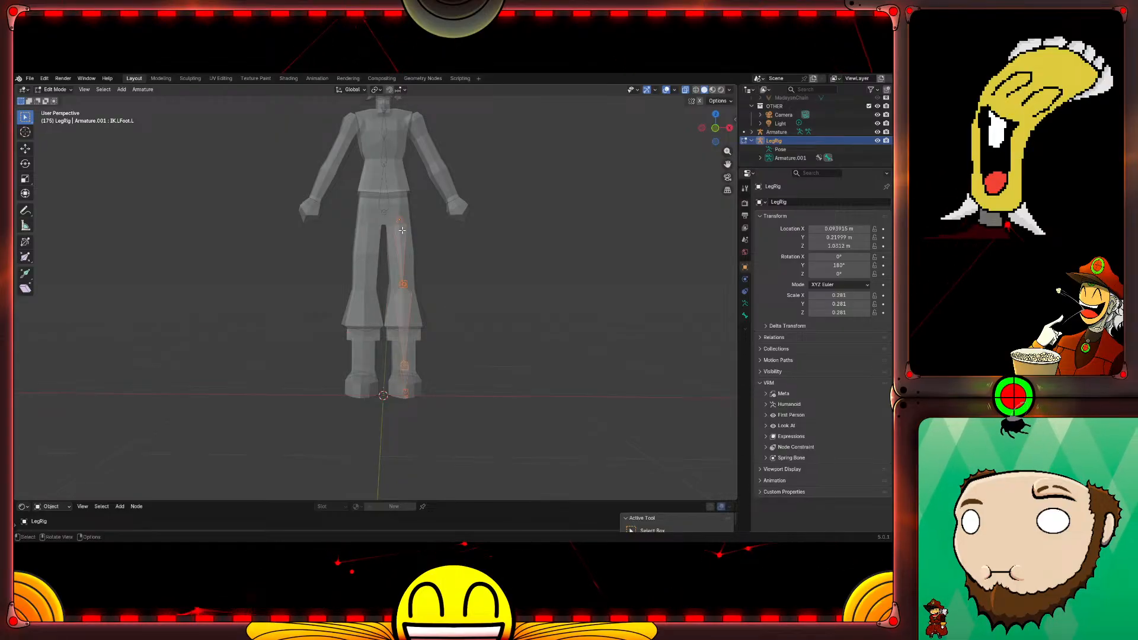
Step: Try to move the LegRig armature 1 m along the X axis in Object Mode
{"action": "key", "text": "Tab"}
{"action": "key", "text": "g"}
{"action": "key", "text": "x"}
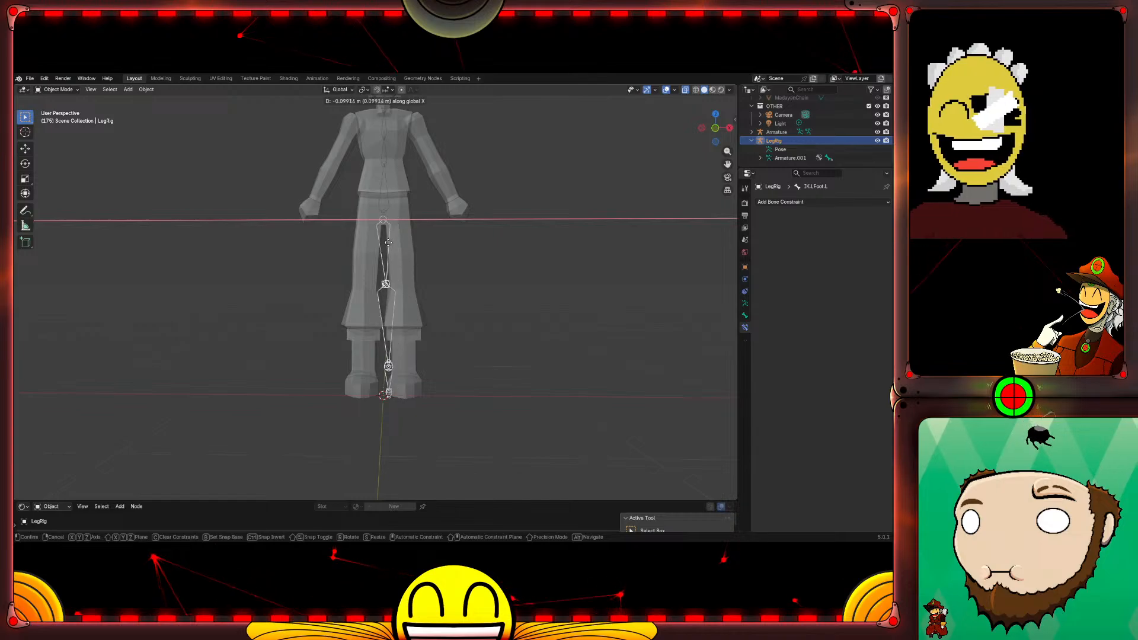
{"action": "type", "text": "1"}
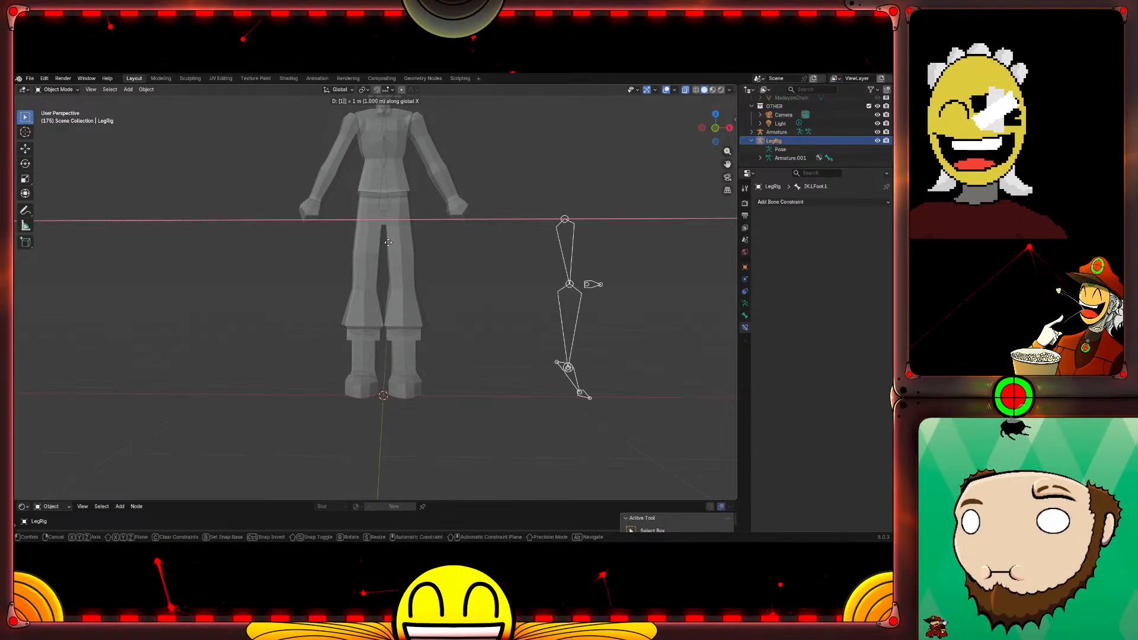
{"action": "key", "text": "Return"}
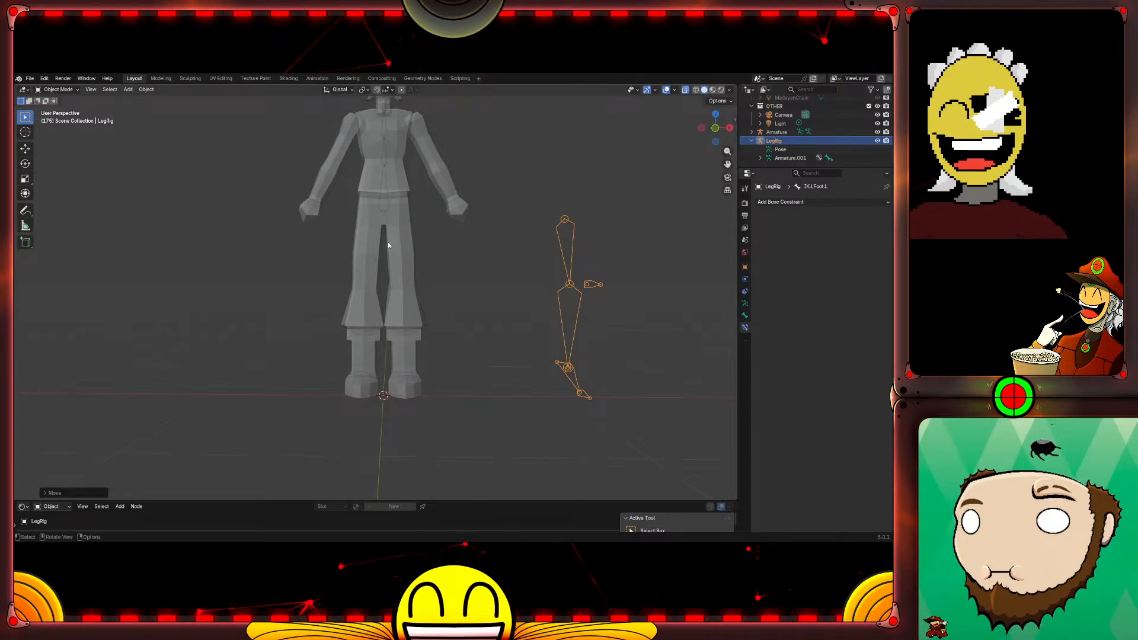
{"action": "key", "text": "ctrl+z"}
Step: In front view, move the LegRig armature about -0.096 m along the X axis onto the body's centre line
{"action": "key", "text": "KP_1"}
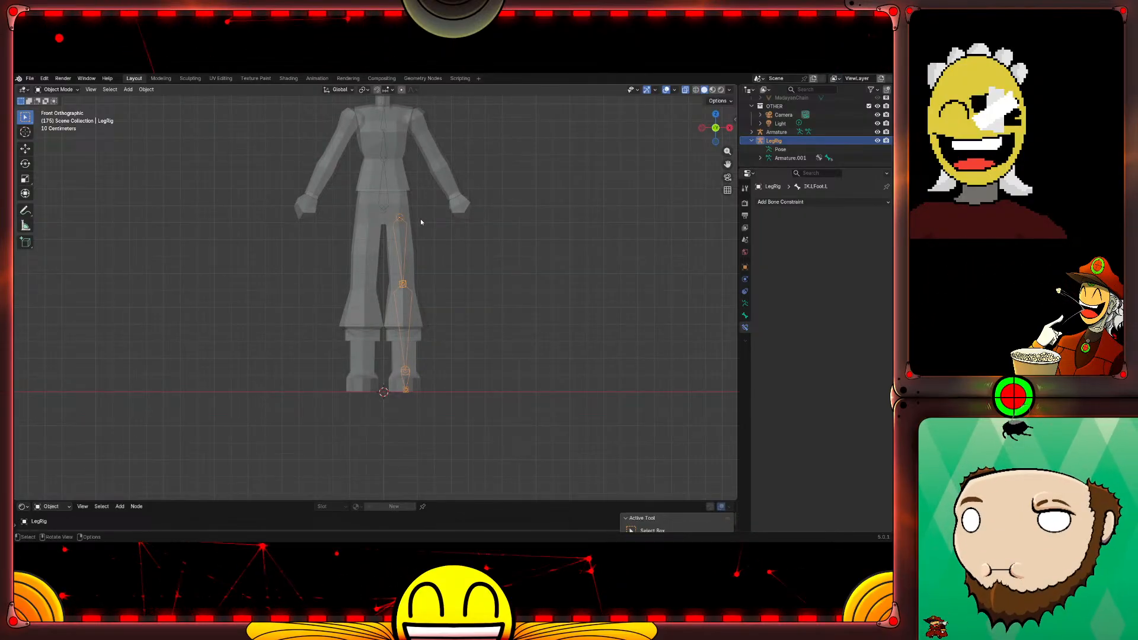
{"action": "key", "text": "g"}
{"action": "key", "text": "x"}
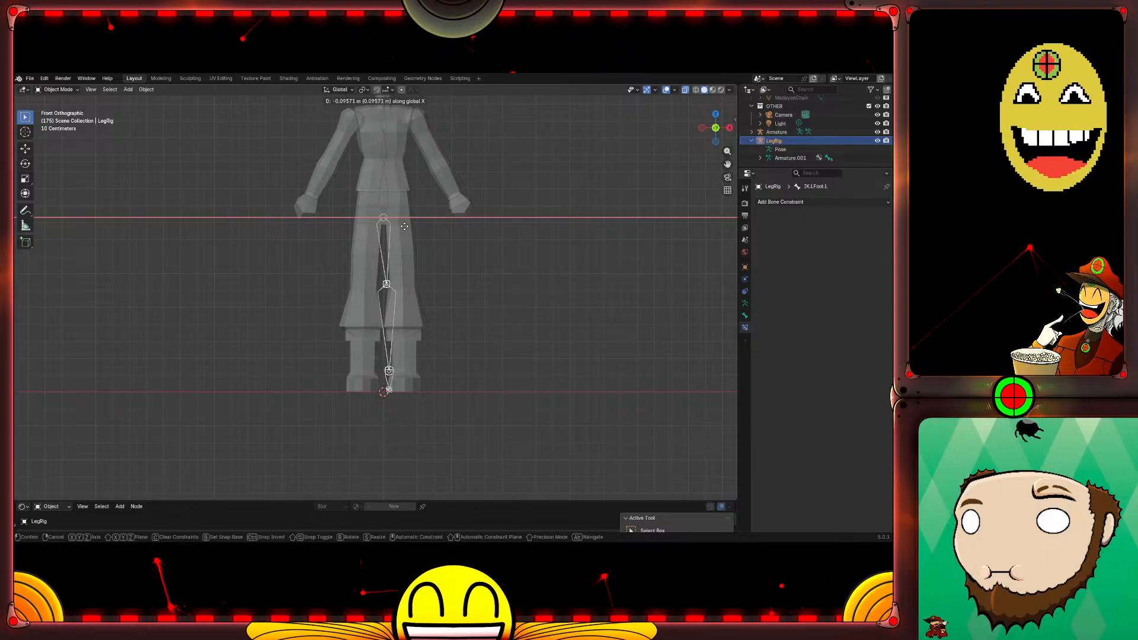
{"action": "left_click", "coordinate": [413, 231]}
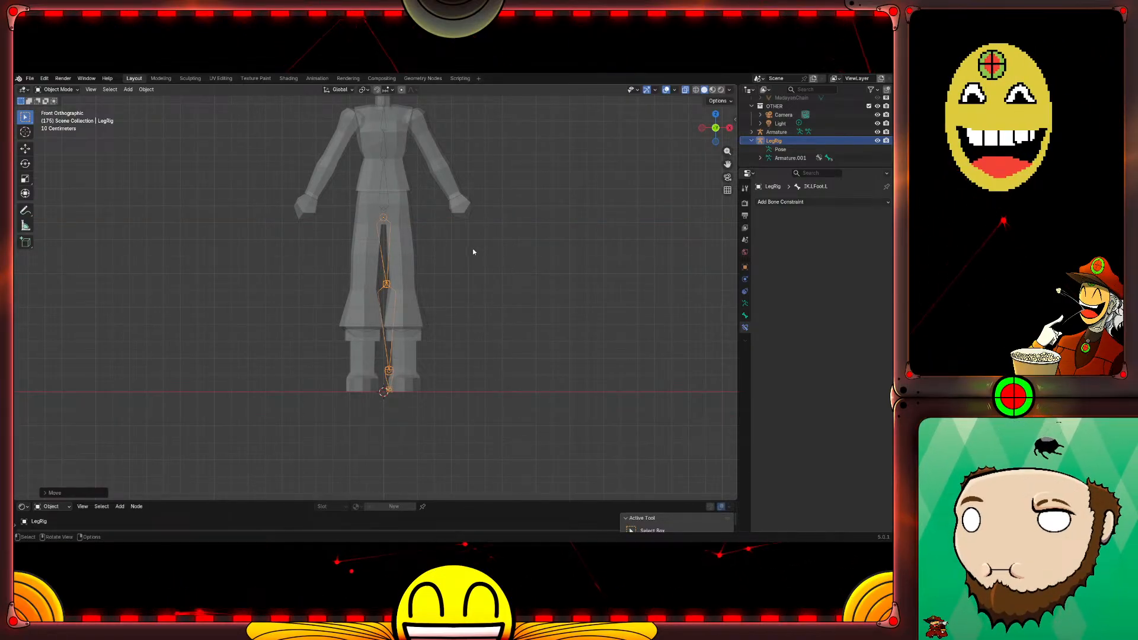
Step: In Edit Mode, move all LegRig bones about 0.09 m along X into the character's left leg and symmetrize them to the right leg
{"action": "key", "text": "Tab"}
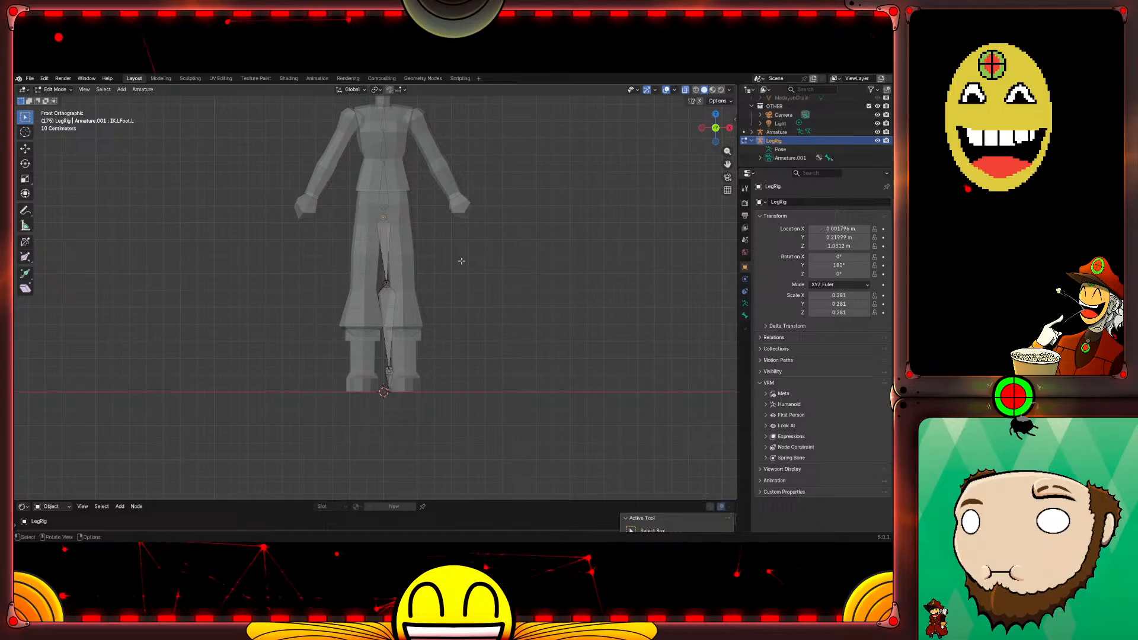
{"action": "left_click_drag", "start_coordinate": [389, 295], "coordinate": [422, 424]}
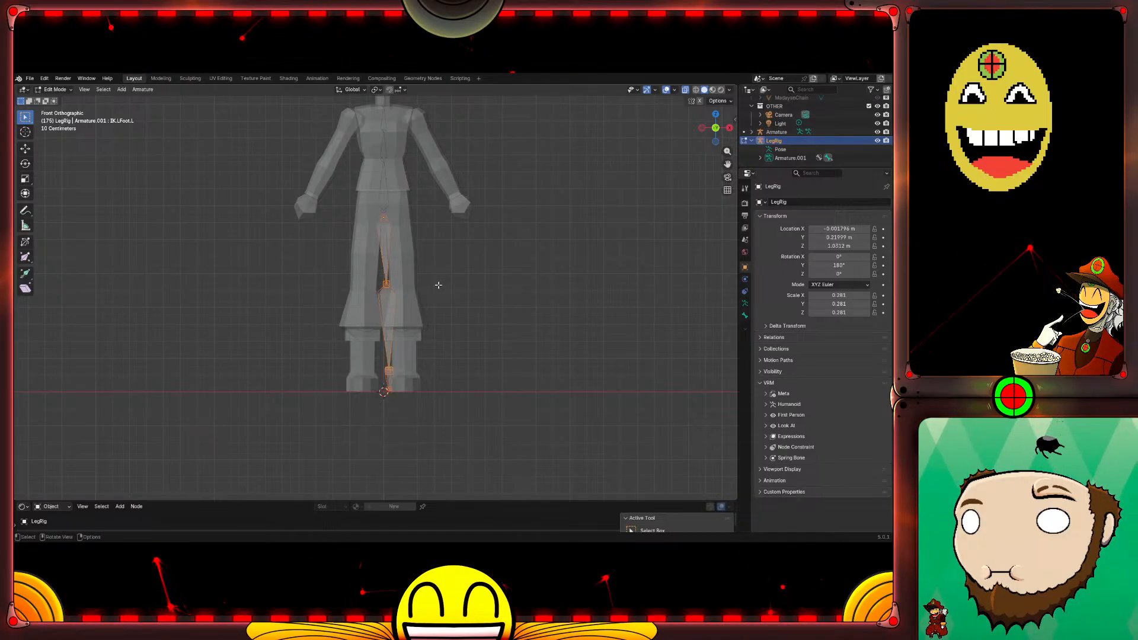
{"action": "key", "text": "g"}
{"action": "key", "text": "x"}
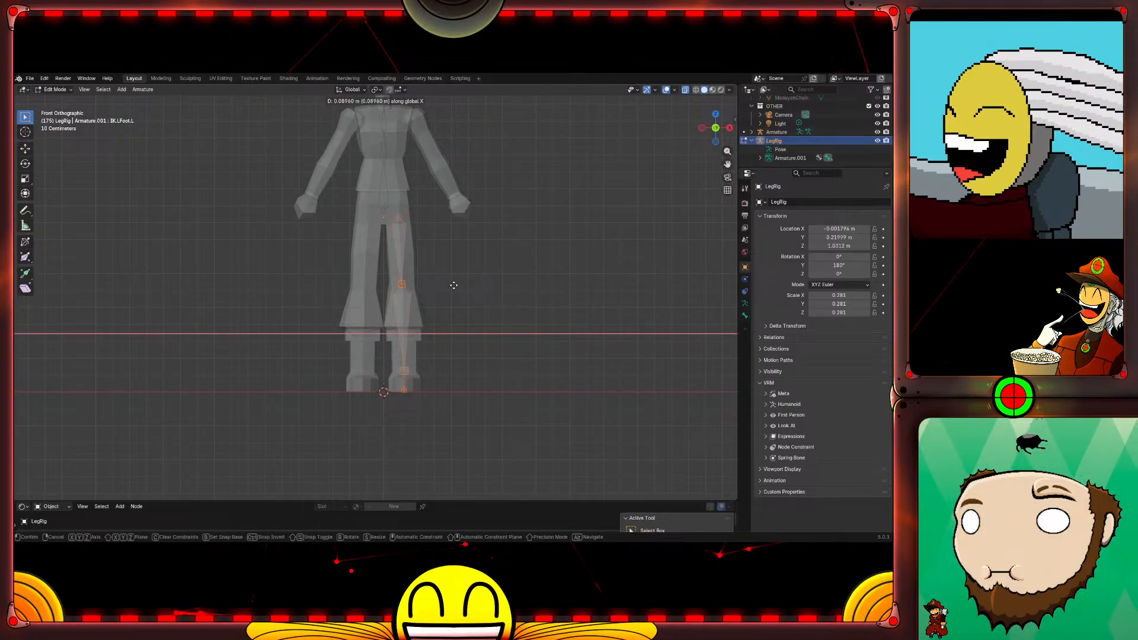
{"action": "left_click", "coordinate": [453, 285]}
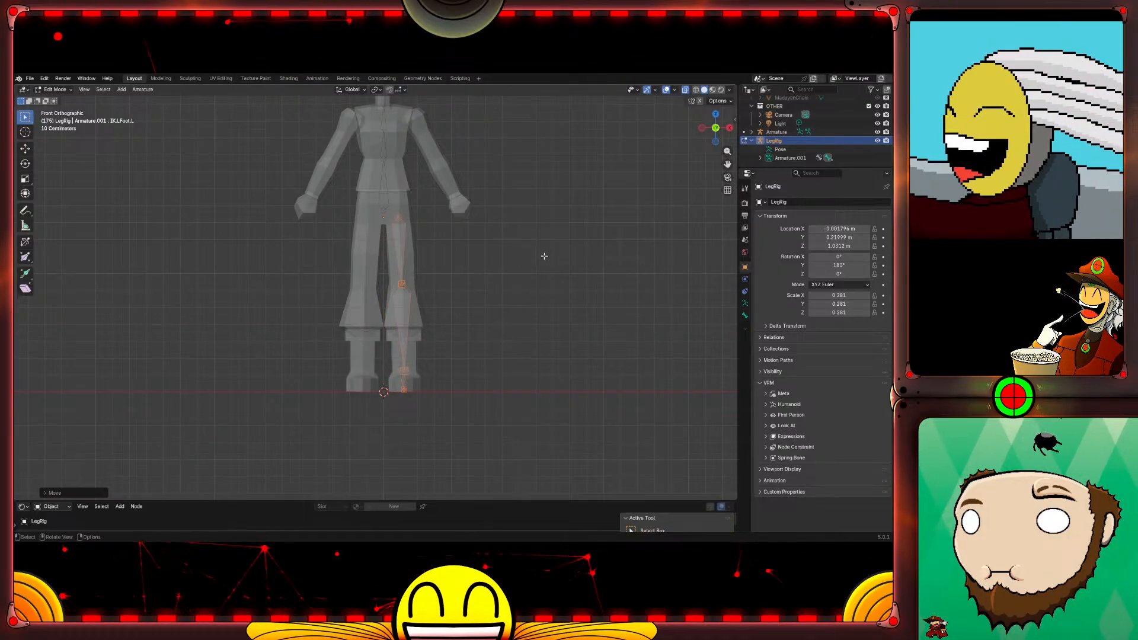
{"action": "right_click", "coordinate": [402, 256]}
{"action": "left_click", "coordinate": [403, 256]}
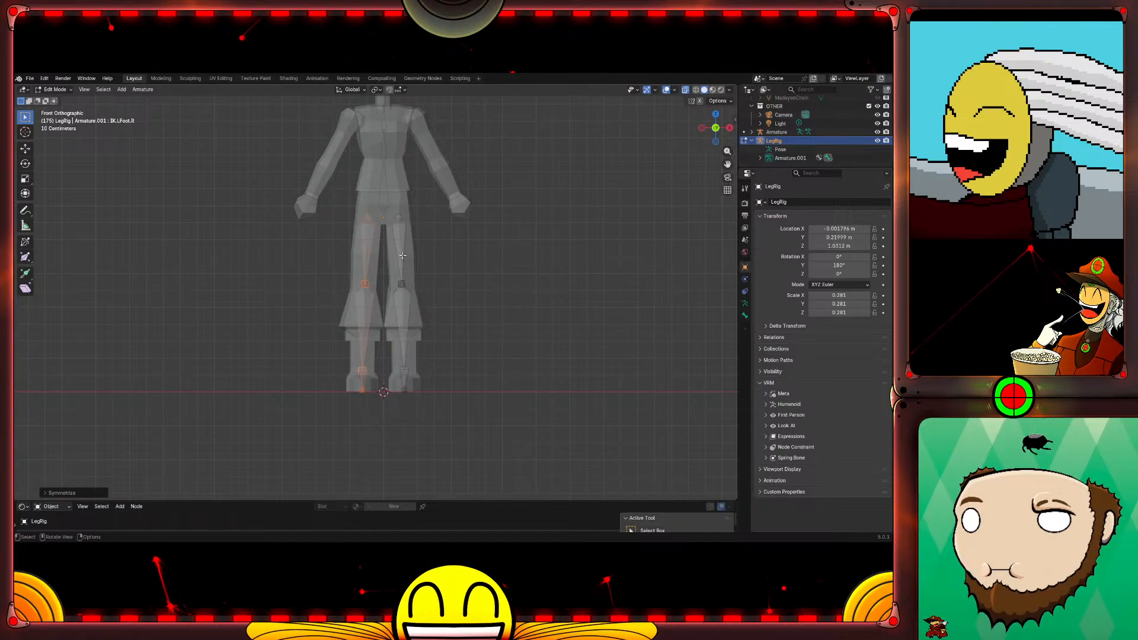
Step: Try to move the mirrored right foot IK bone in Edit Mode, and undo the move
{"action": "middle_click_drag", "start_coordinate": [480, 270], "coordinate": [431, 294]}
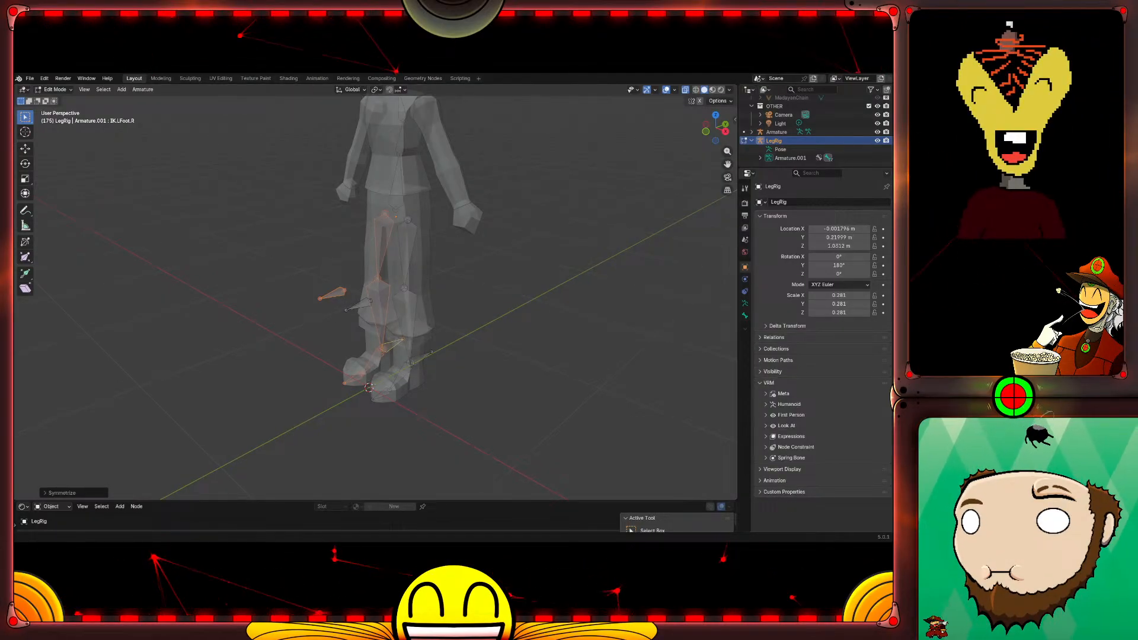
{"action": "middle_click_drag", "start_coordinate": [411, 324], "coordinate": [412, 324]}
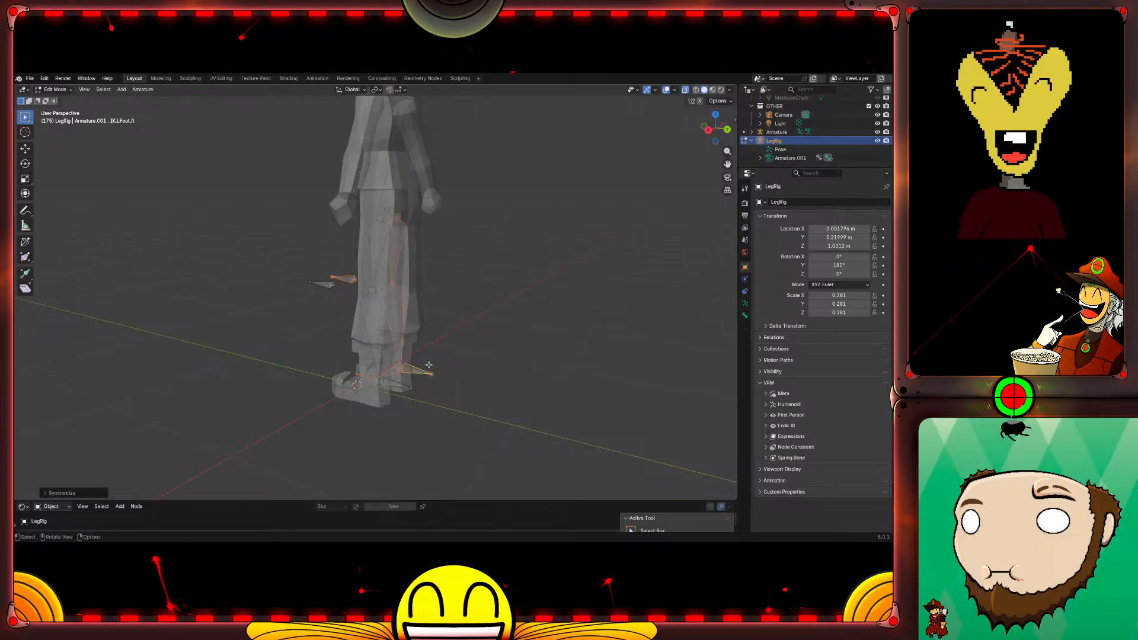
{"action": "left_click", "coordinate": [420, 372]}
{"action": "key", "text": "g"}
{"action": "left_click", "coordinate": [470, 318]}
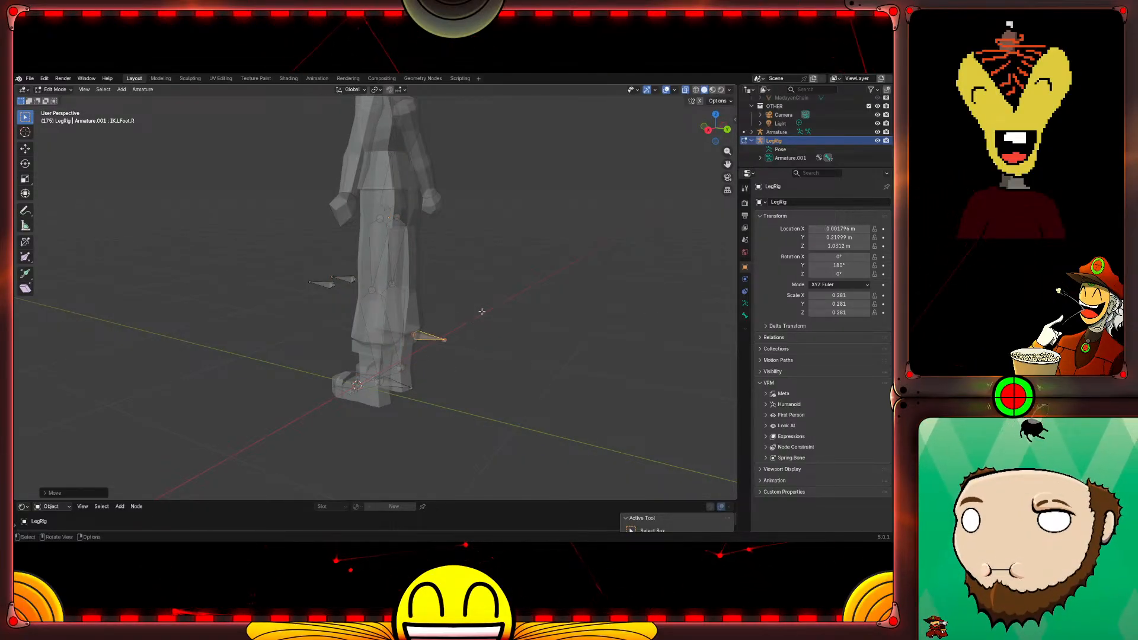
{"action": "key", "text": "ctrl+z"}
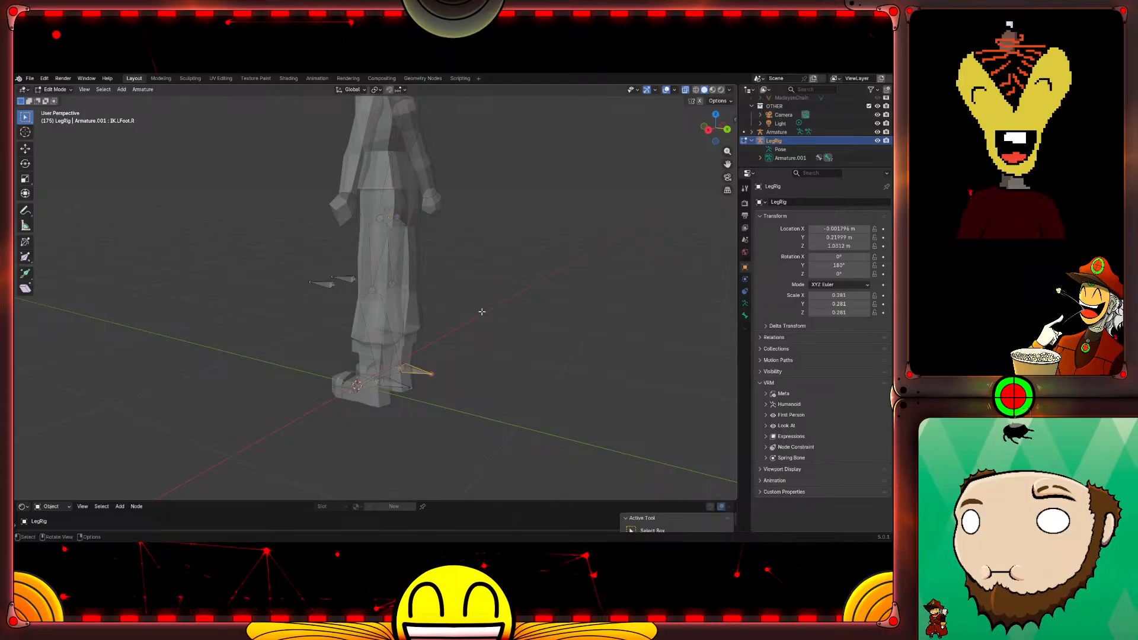
Step: Select the right shin bone and switch the rig to Pose Mode to check its mirrored IK constraint settings
{"action": "middle_click_drag", "start_coordinate": [475, 315], "coordinate": [335, 316]}
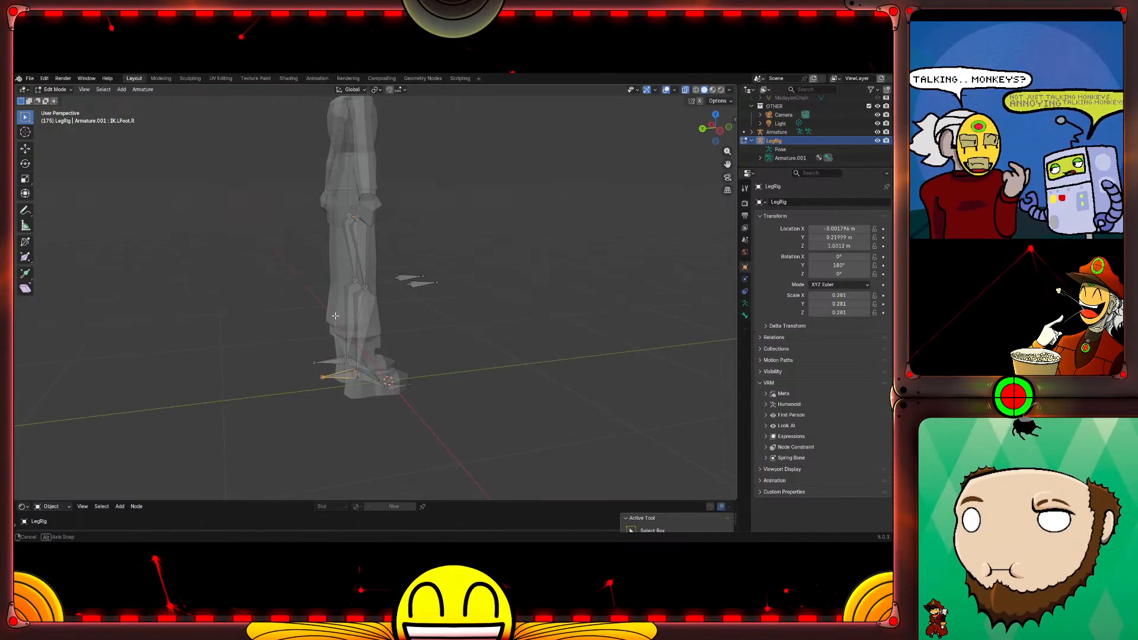
{"action": "left_click", "coordinate": [364, 319]}
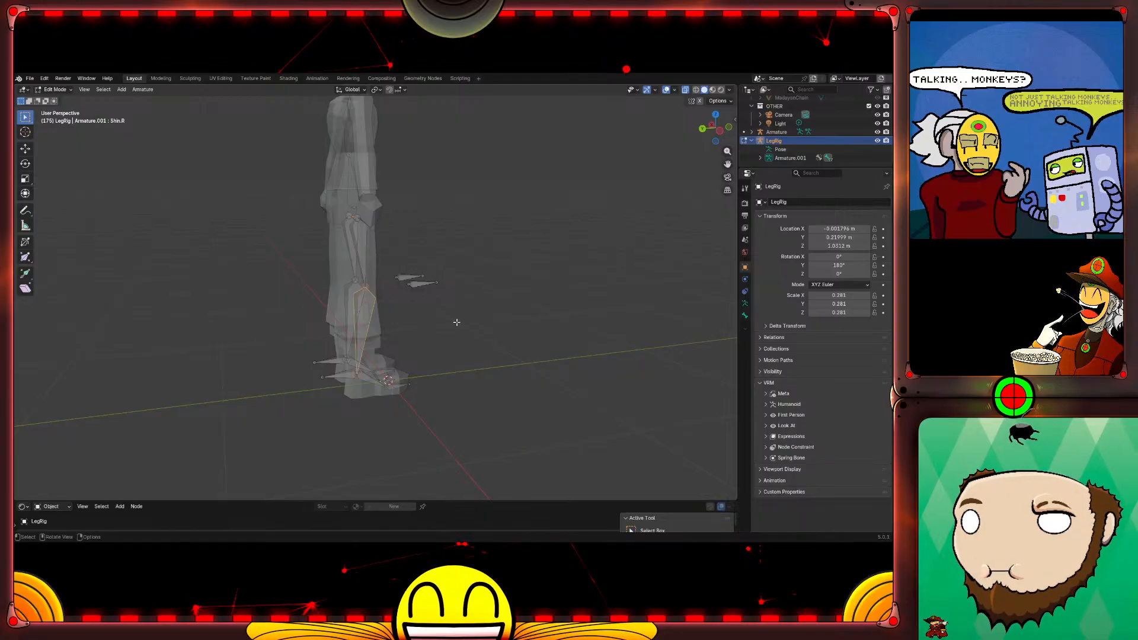
{"action": "key", "text": "Tab"}
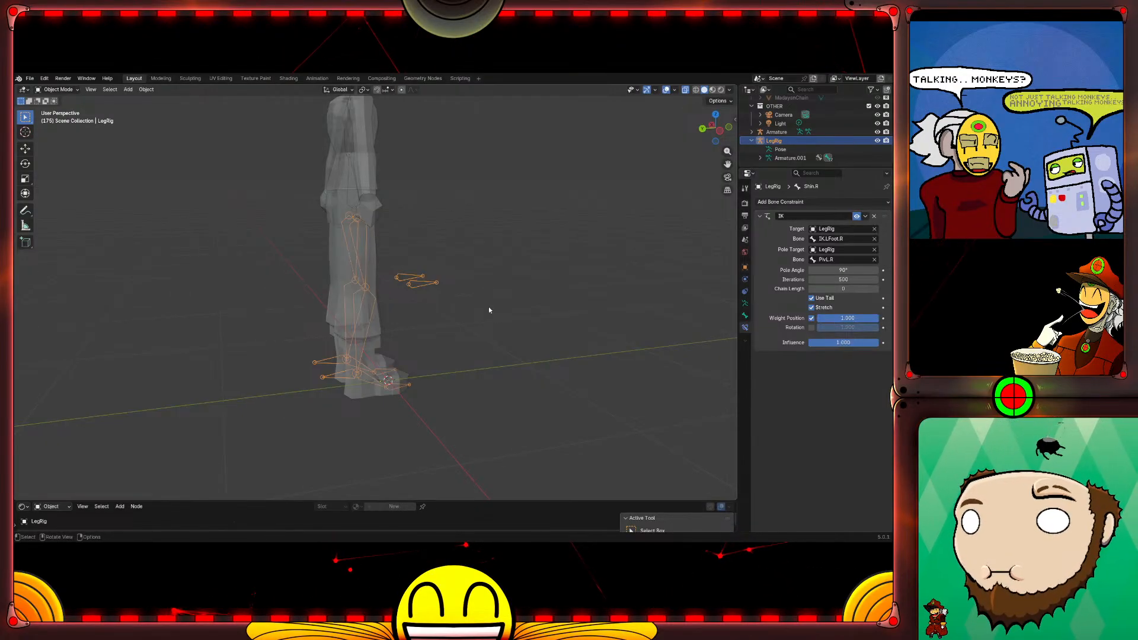
{"action": "key", "text": "Tab"}
{"action": "key", "text": "ctrl+Tab"}
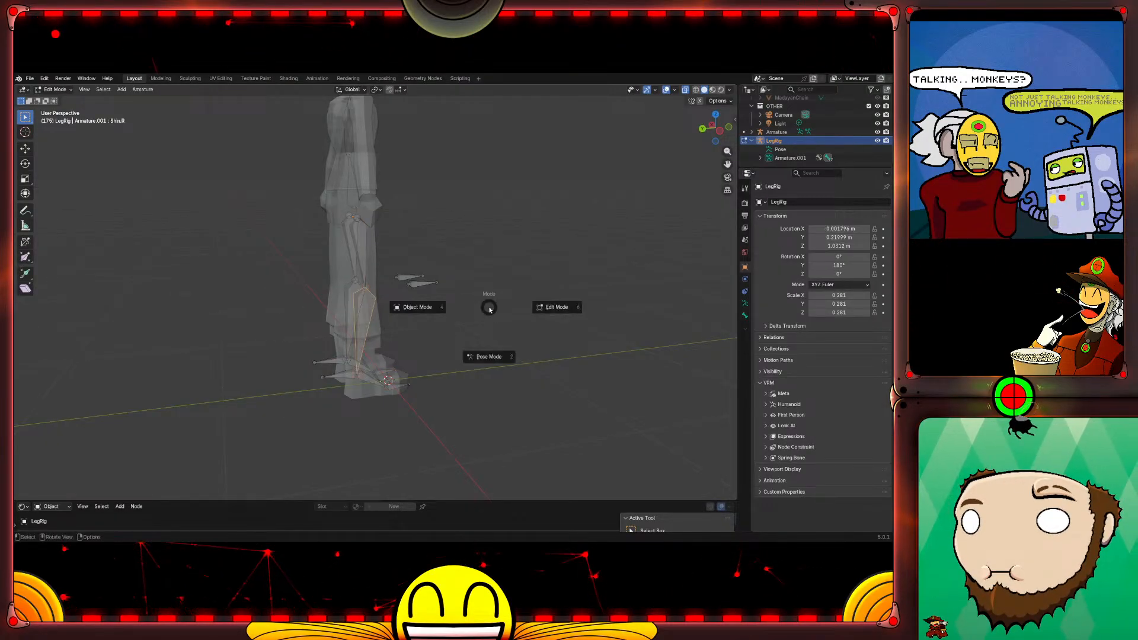
{"action": "left_click", "coordinate": [460, 342]}
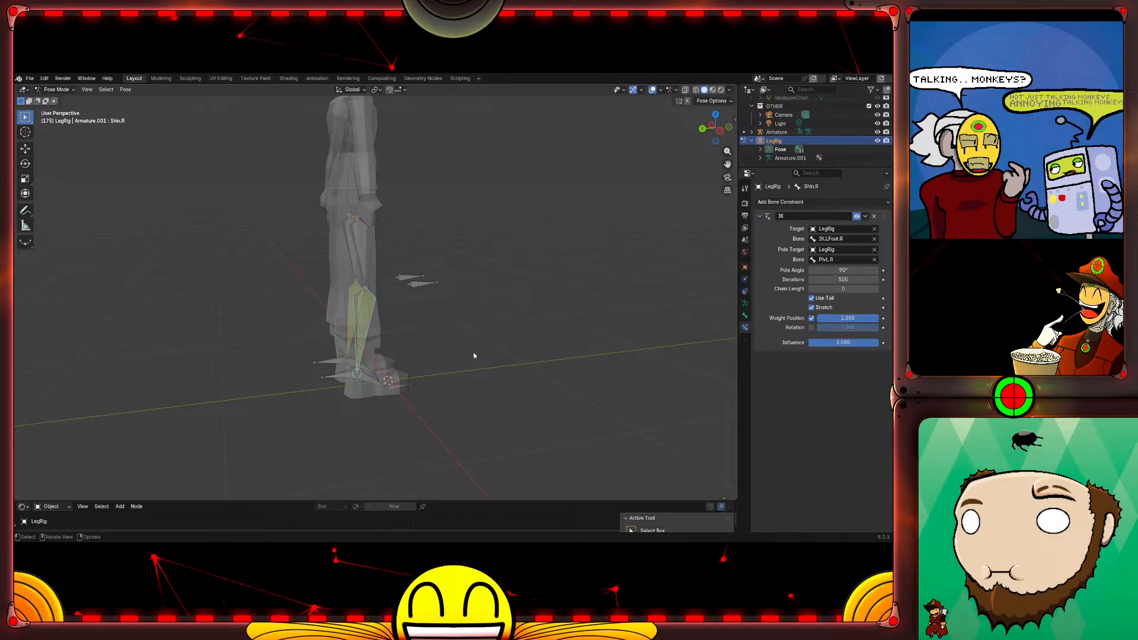
Step: Test the right leg's IK by moving the right foot IK bone in Pose Mode, and undo the move
{"action": "left_click", "coordinate": [323, 374]}
{"action": "key", "text": "g"}
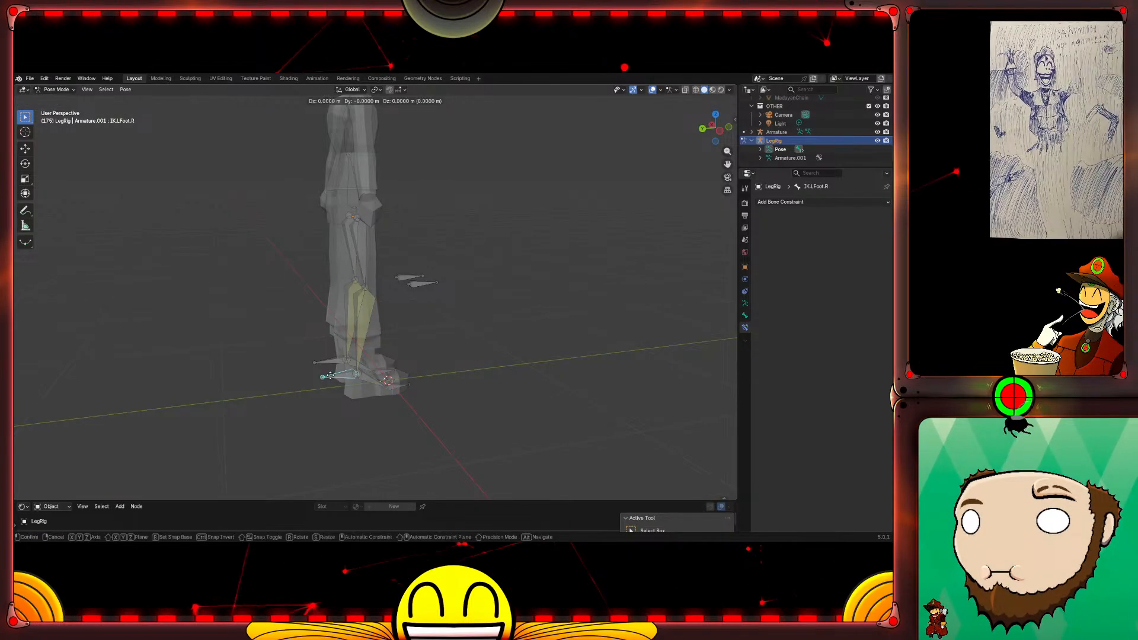
{"action": "left_click", "coordinate": [341, 364]}
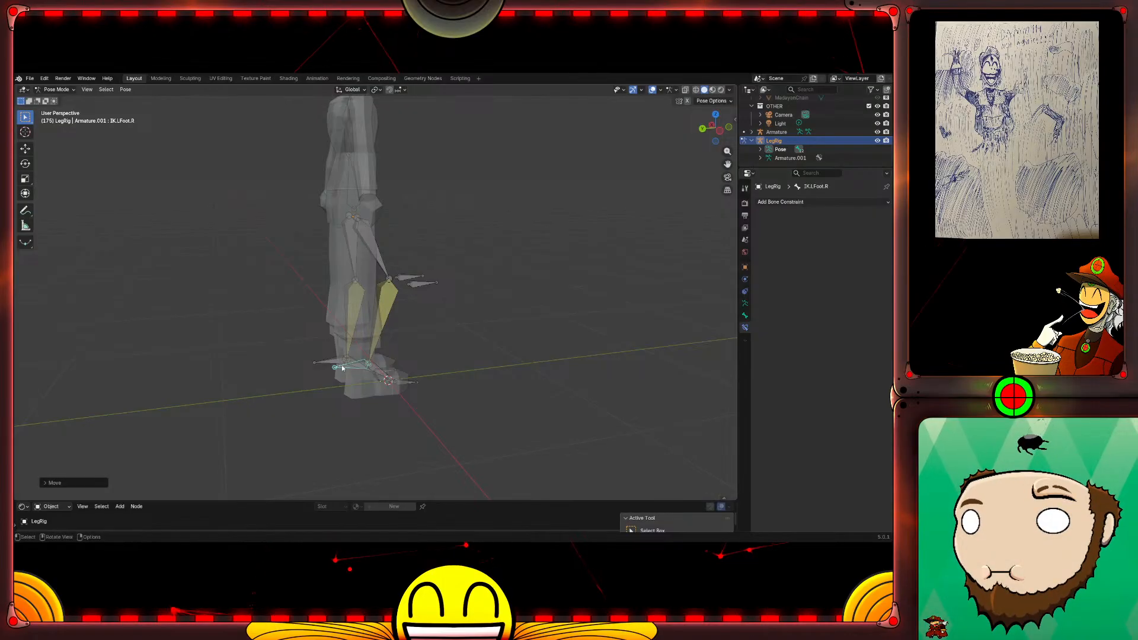
{"action": "key", "text": "ctrl+z"}
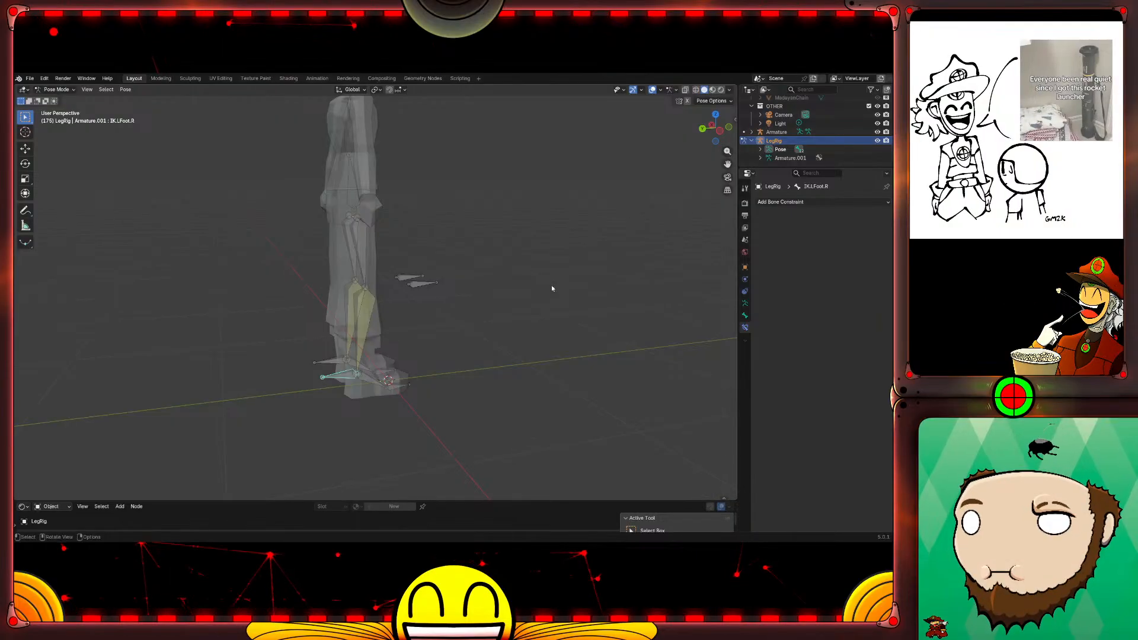
Step: Take the LegRig armature out of Pose Mode and return it to Object Mode
{"action": "middle_click_drag", "start_coordinate": [574, 274], "coordinate": [430, 303]}
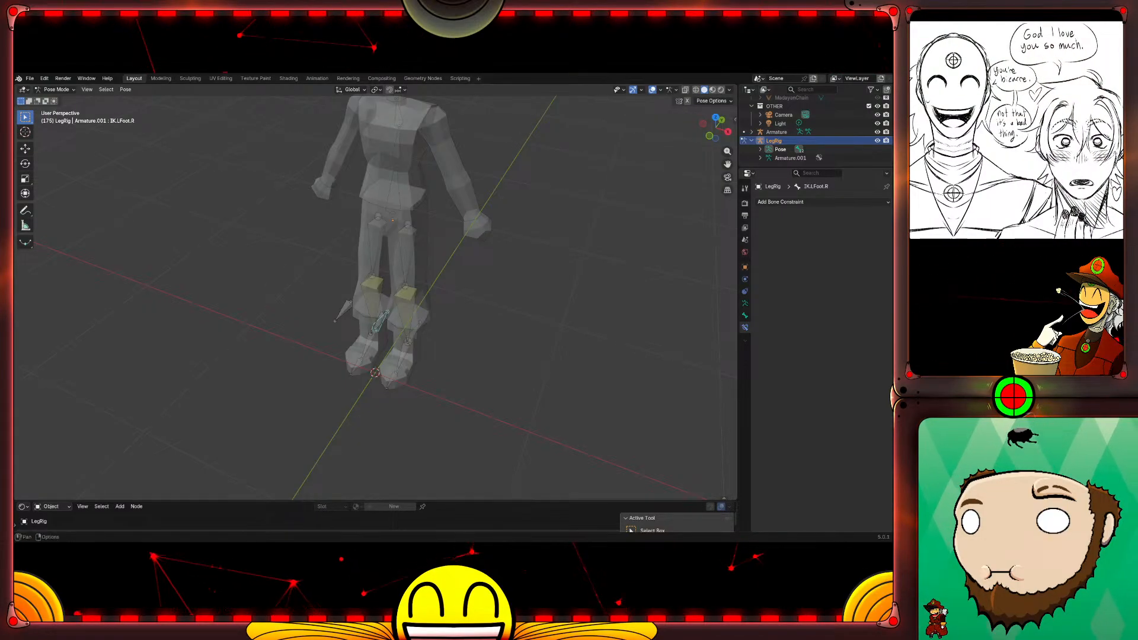
{"action": "mouse_move", "coordinate": [415, 392]}
{"action": "middle_mouse_down"}
{"action": "mouse_move", "coordinate": [282, 386]}
{"action": "mouse_move", "coordinate": [297, 402]}
{"action": "mouse_move", "coordinate": [428, 391]}
{"action": "mouse_move", "coordinate": [413, 392]}
{"action": "middle_mouse_up"}
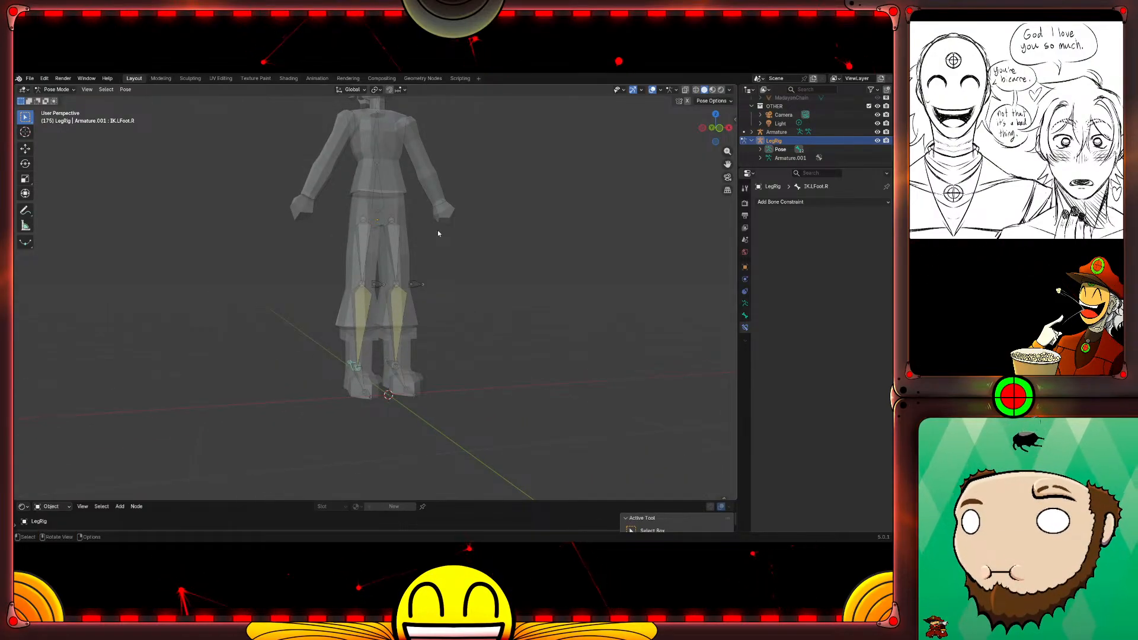
{"action": "middle_click_drag", "start_coordinate": [474, 208], "coordinate": [482, 306]}
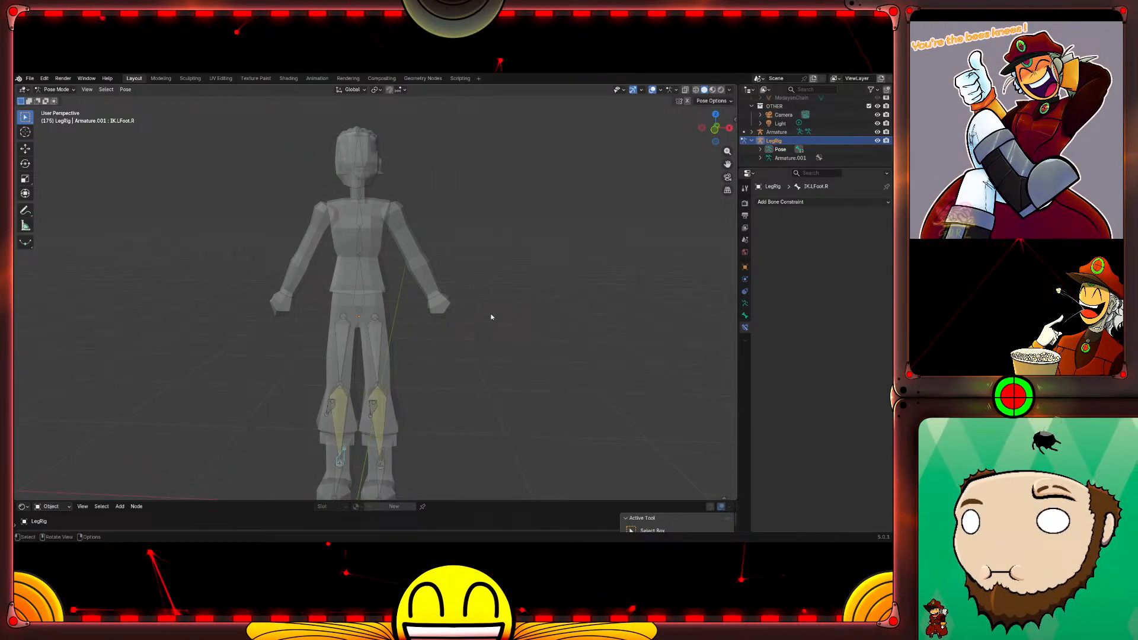
{"action": "key", "text": "Tab"}
{"action": "key", "text": "Tab"}
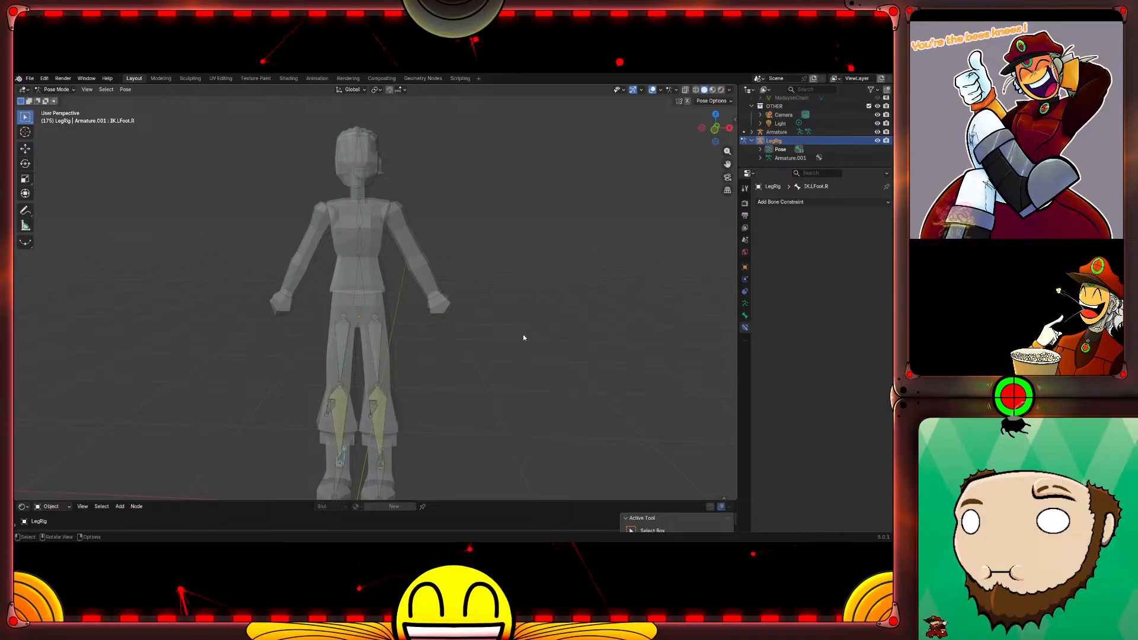
{"action": "key", "text": "ctrl+Tab"}
{"action": "key", "text": "Tab"}
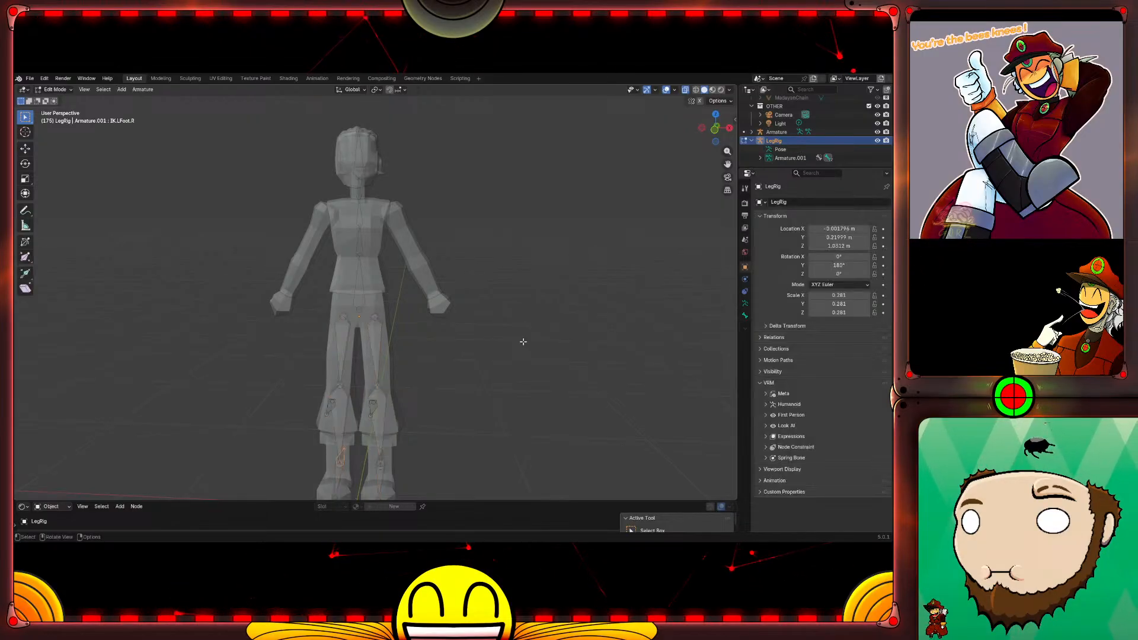
{"action": "key", "text": "Tab"}
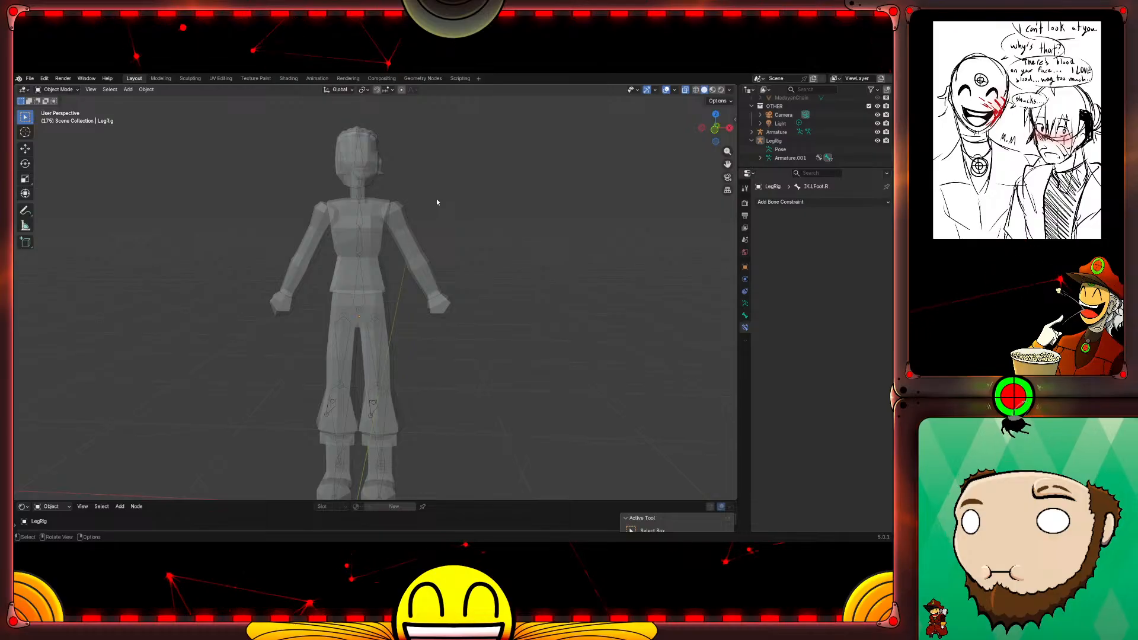
Step: Add a new single-bone armature at the scene origin and scale it down to a short bone between the feet
{"action": "scroll", "coordinate": [414, 223], "scroll_direction": "up", "scroll_amount": 1}
{"action": "scroll", "coordinate": [418, 232], "scroll_direction": "down", "scroll_amount": 2}
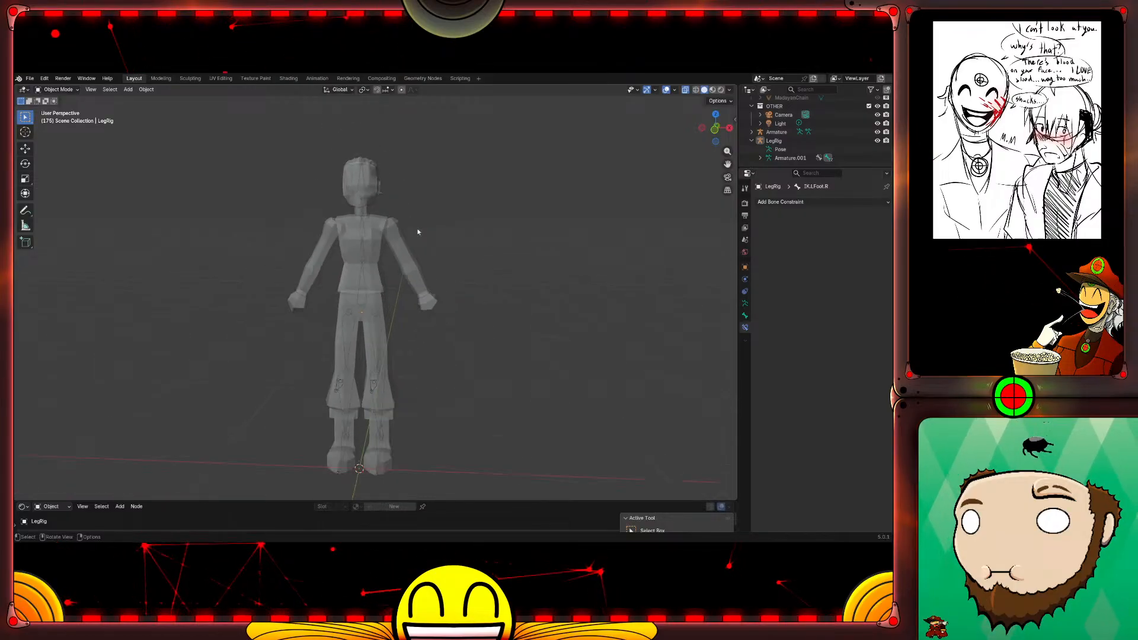
{"action": "key", "text": "shift+a"}
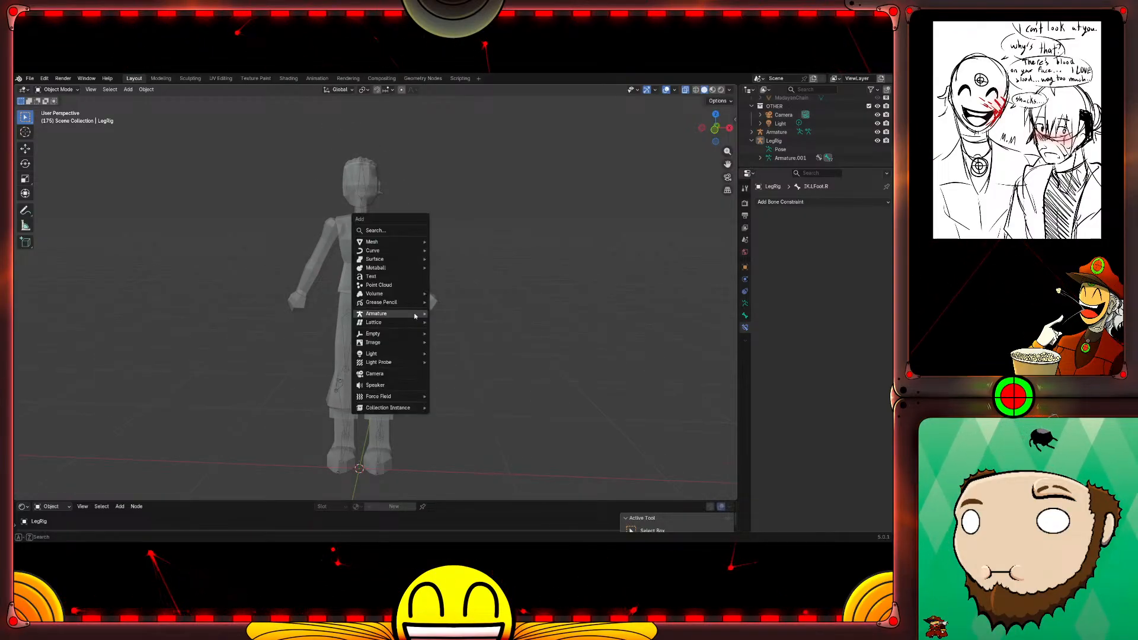
{"action": "left_click", "coordinate": [435, 294]}
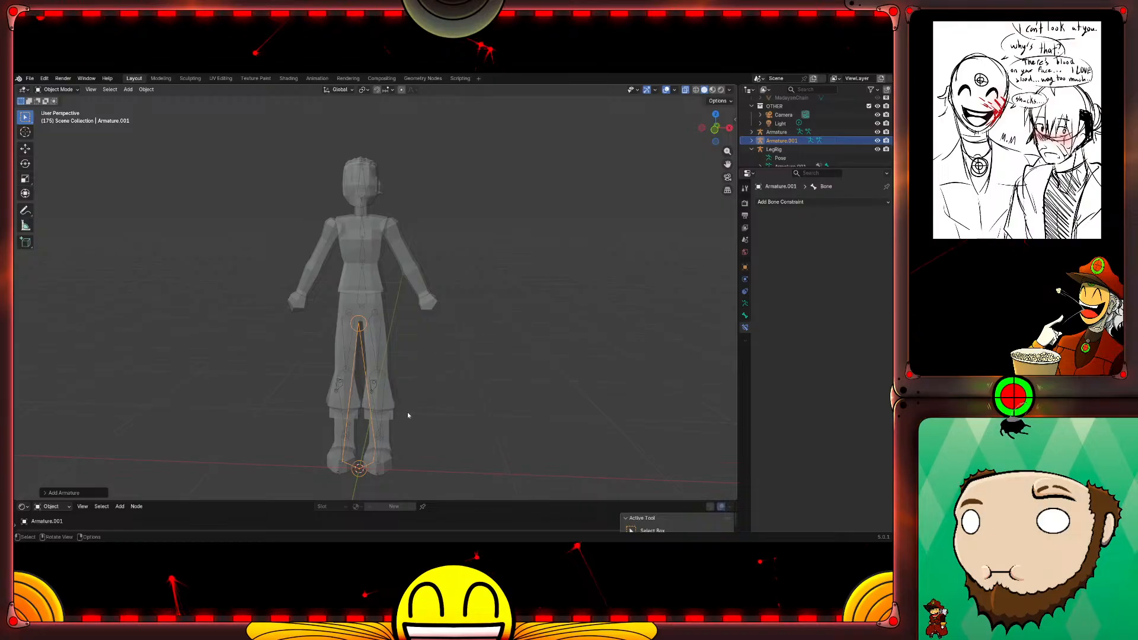
{"action": "key", "text": "s"}
{"action": "left_click", "coordinate": [371, 473]}
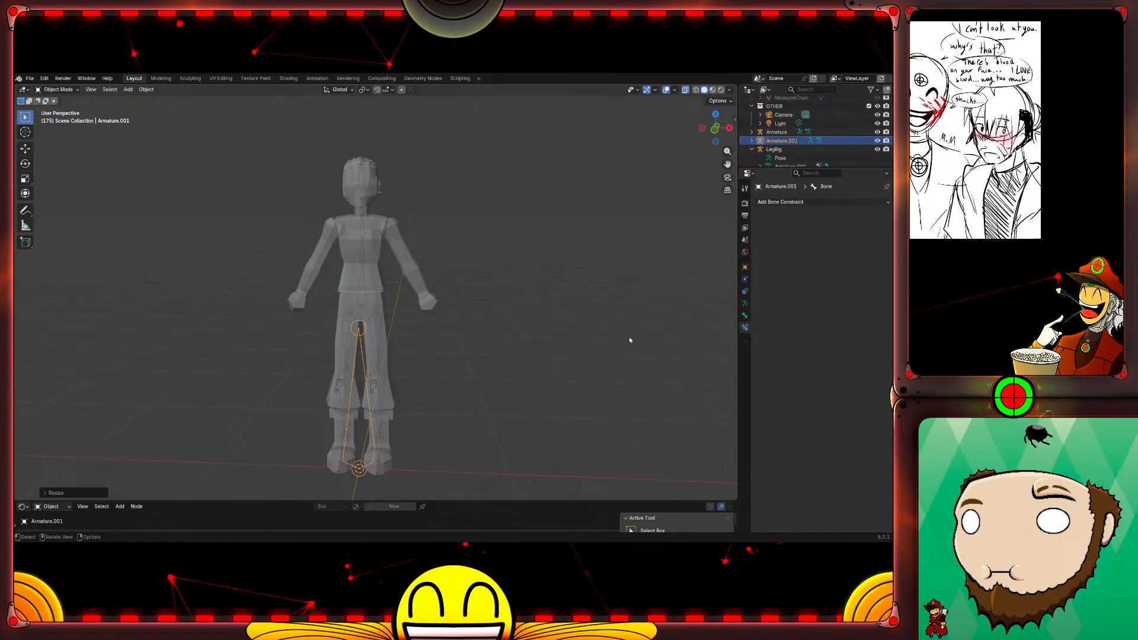
{"action": "key", "text": "s"}
{"action": "left_click", "coordinate": [414, 439]}
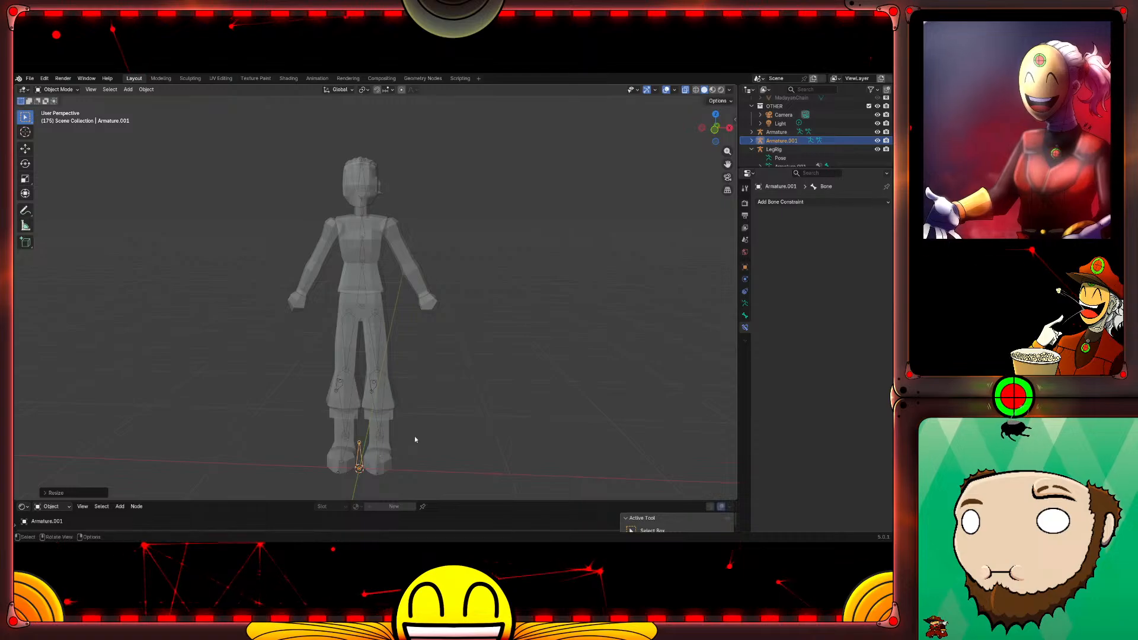
Step: Raise the new armature about 1.66 m along Z to the character's neck and open it in Edit Mode
{"action": "key", "text": "g"}
{"action": "key", "text": "z"}
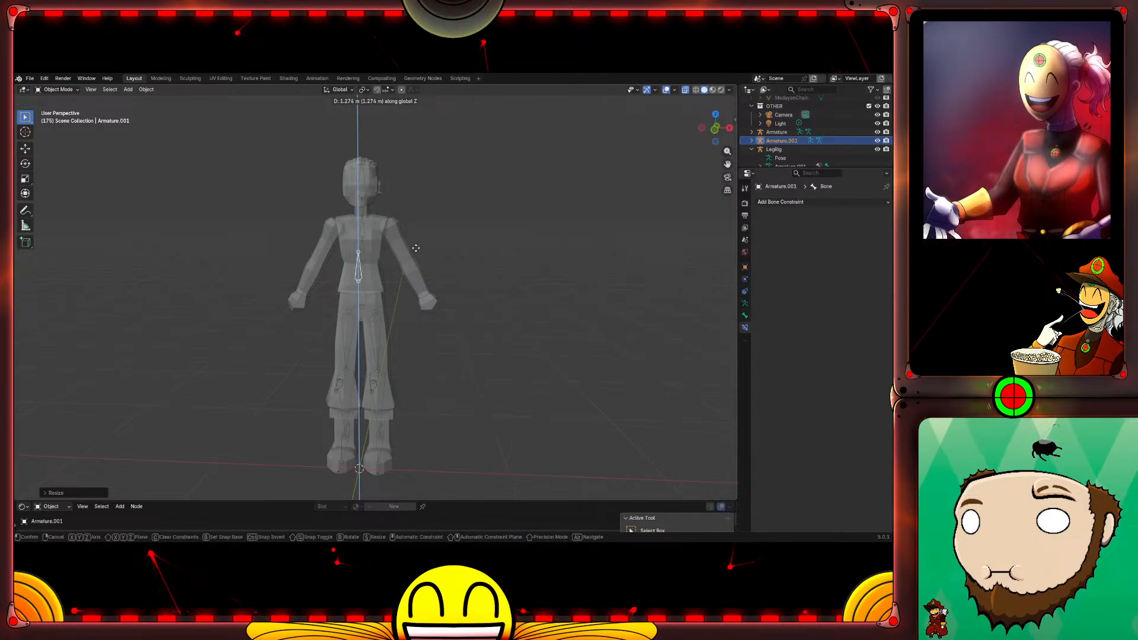
{"action": "left_click", "coordinate": [416, 187]}
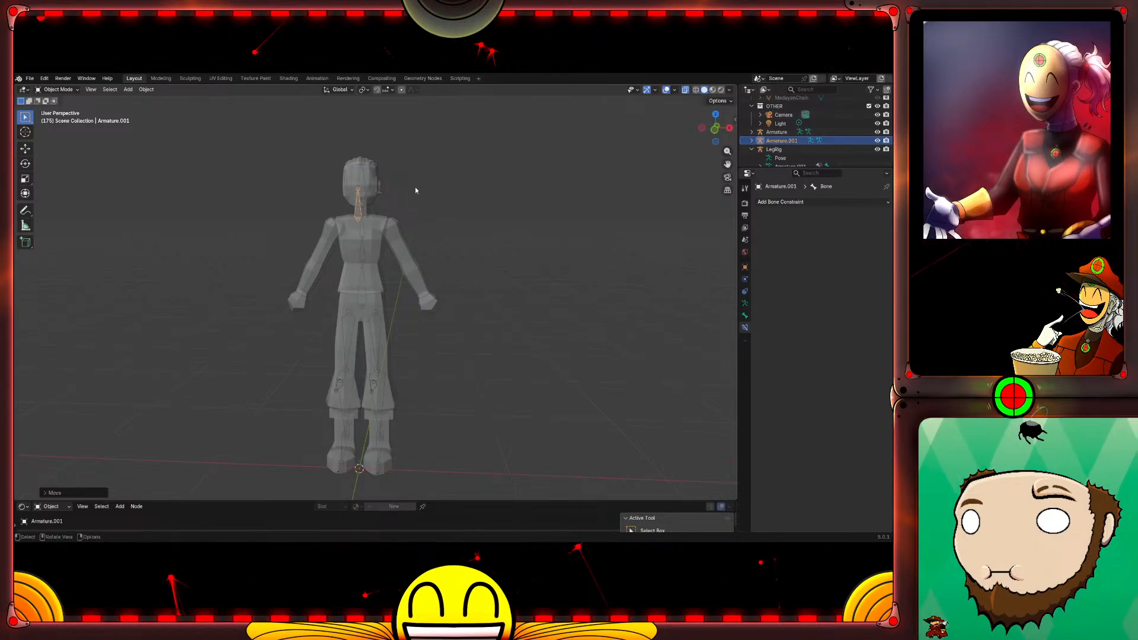
{"action": "key", "text": "Tab"}
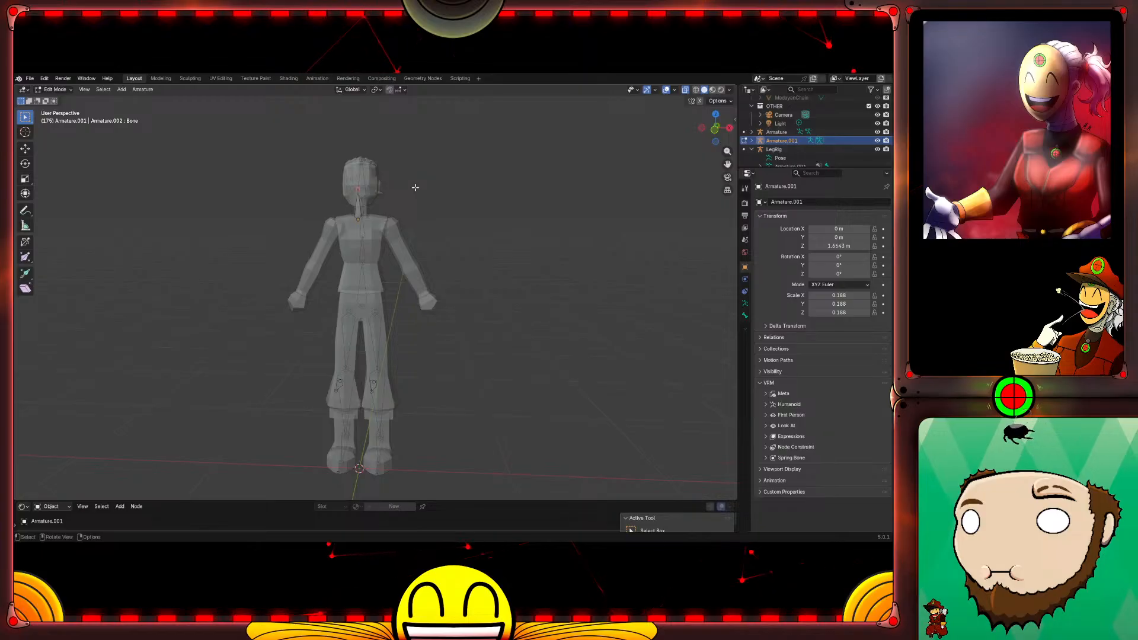
Step: Select the whole bone and move it along X in front view to the character's left shoulder
{"action": "left_click", "coordinate": [355, 219]}
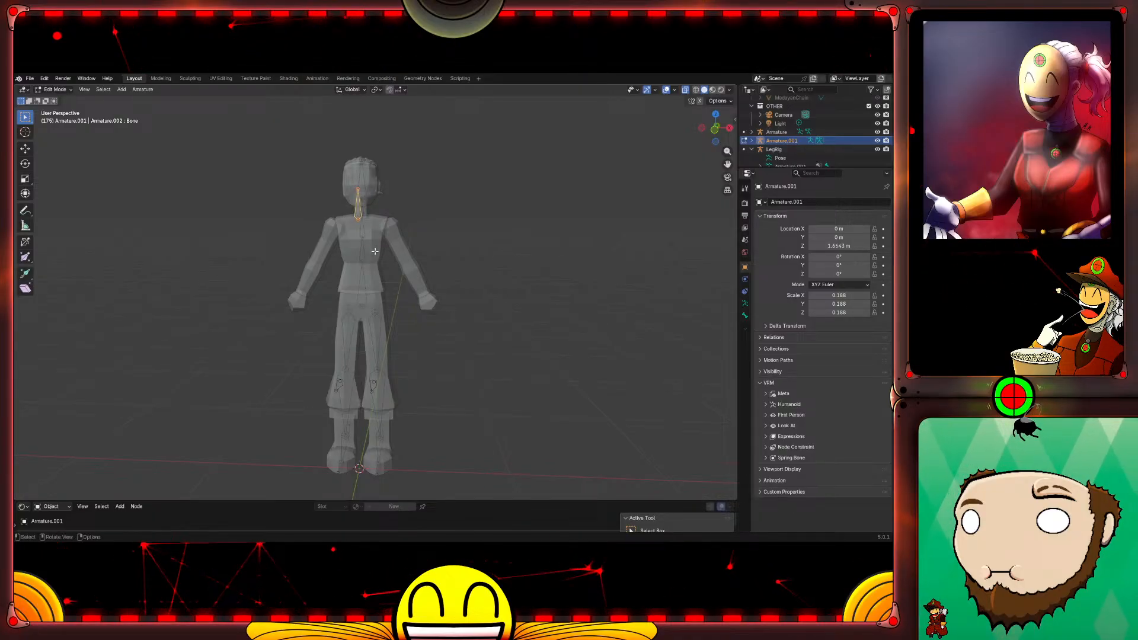
{"action": "key", "text": "KP_1"}
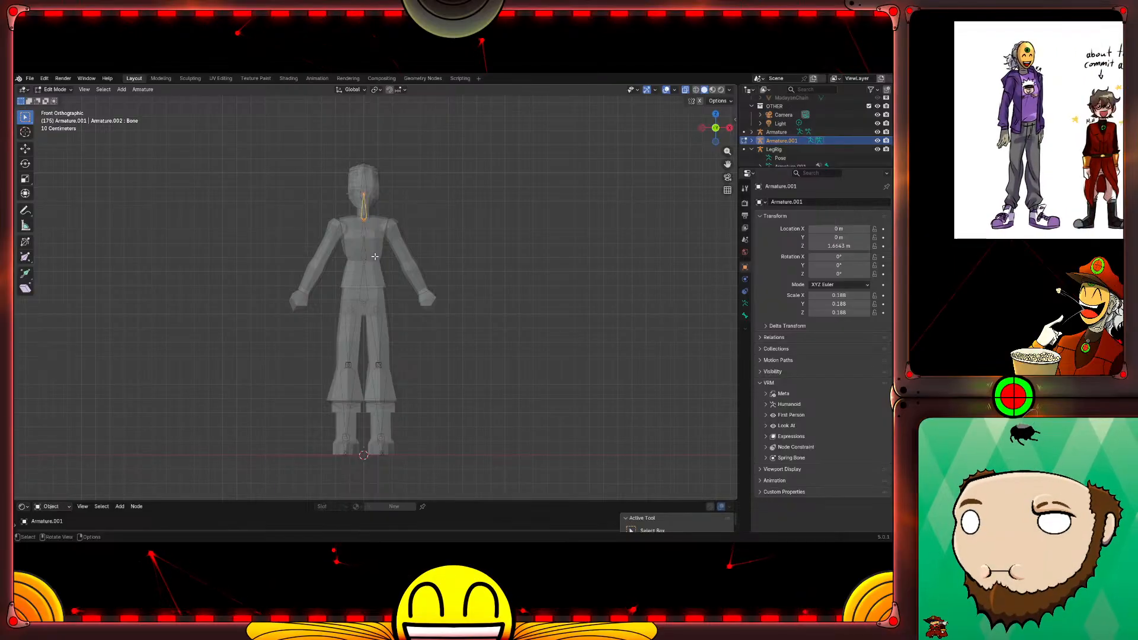
{"action": "scroll", "coordinate": [372, 227], "scroll_direction": "up", "scroll_amount": 3}
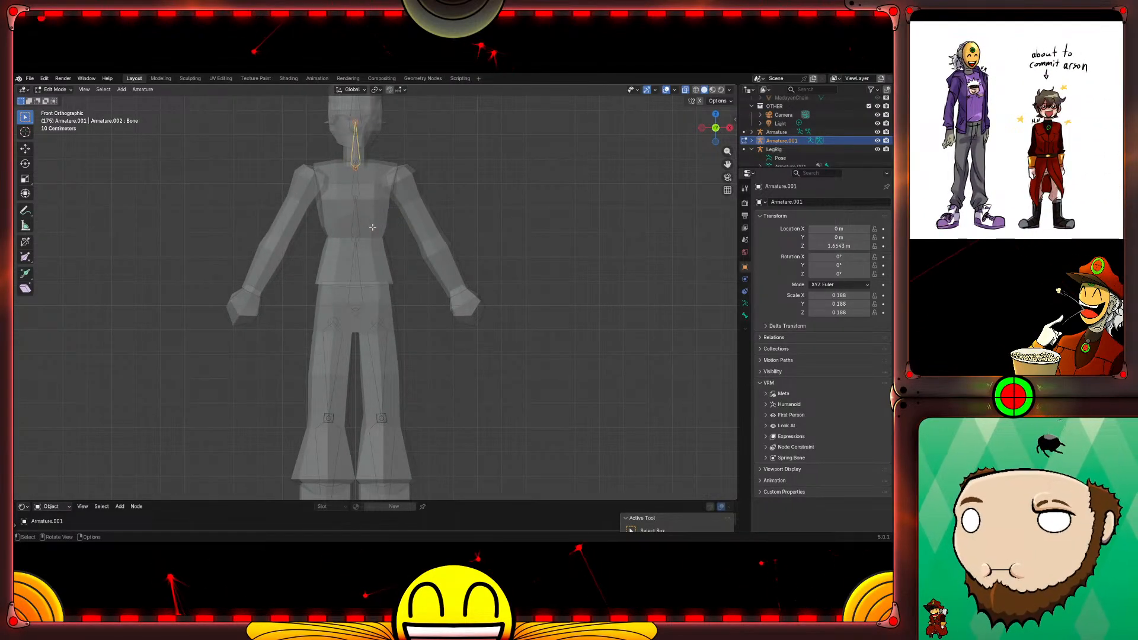
{"action": "key", "text": "g"}
{"action": "key", "text": "Escape"}
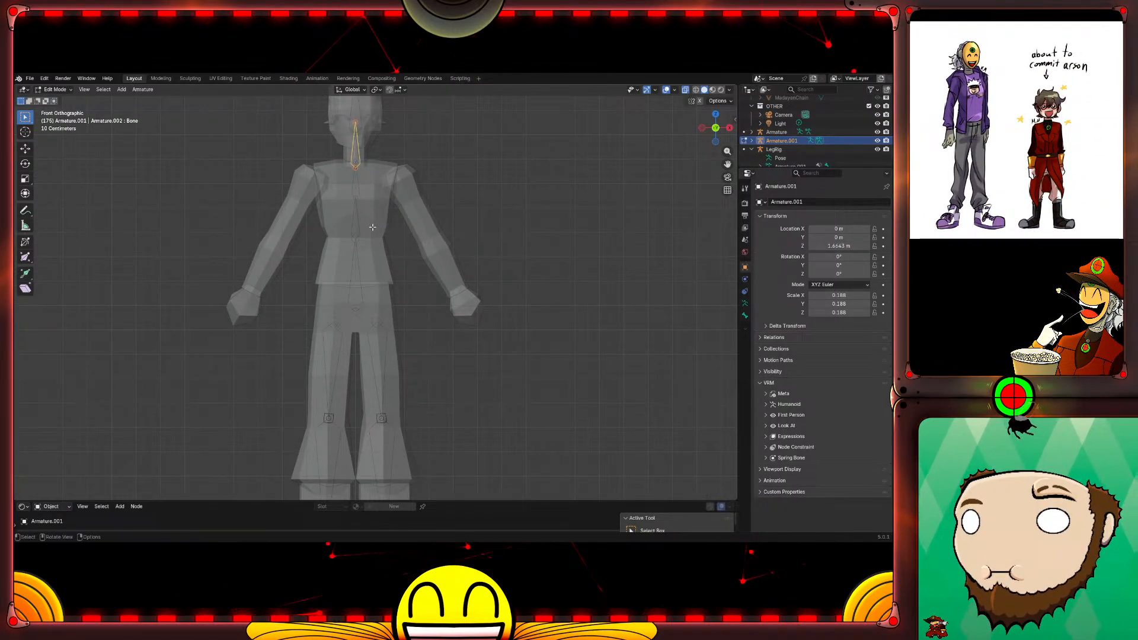
{"action": "key", "text": "Escape"}
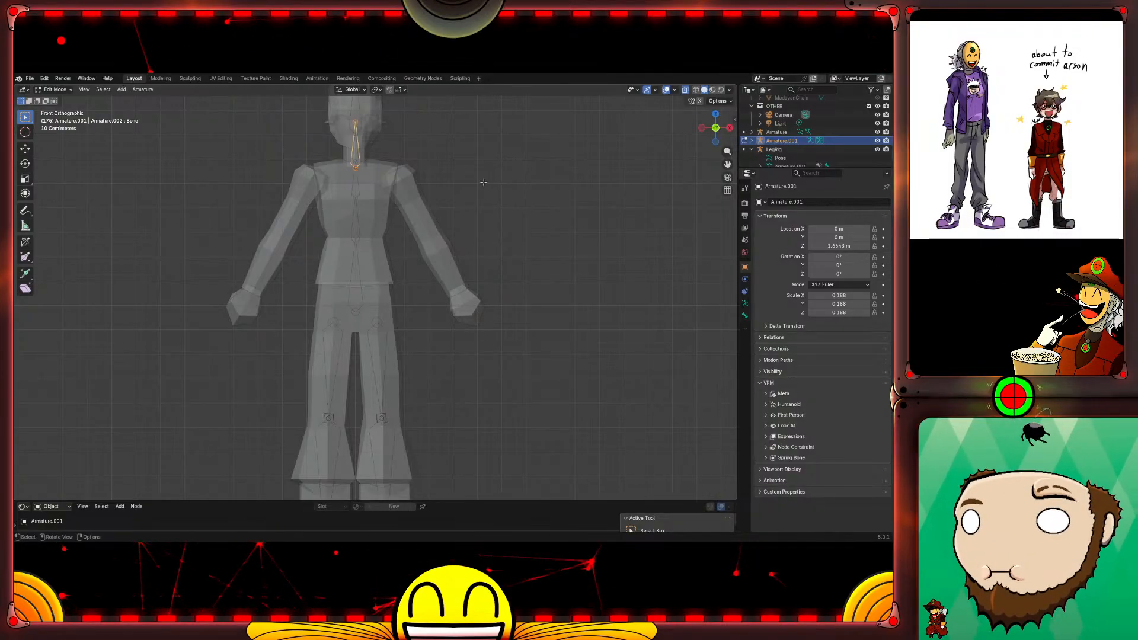
{"action": "key", "text": "g"}
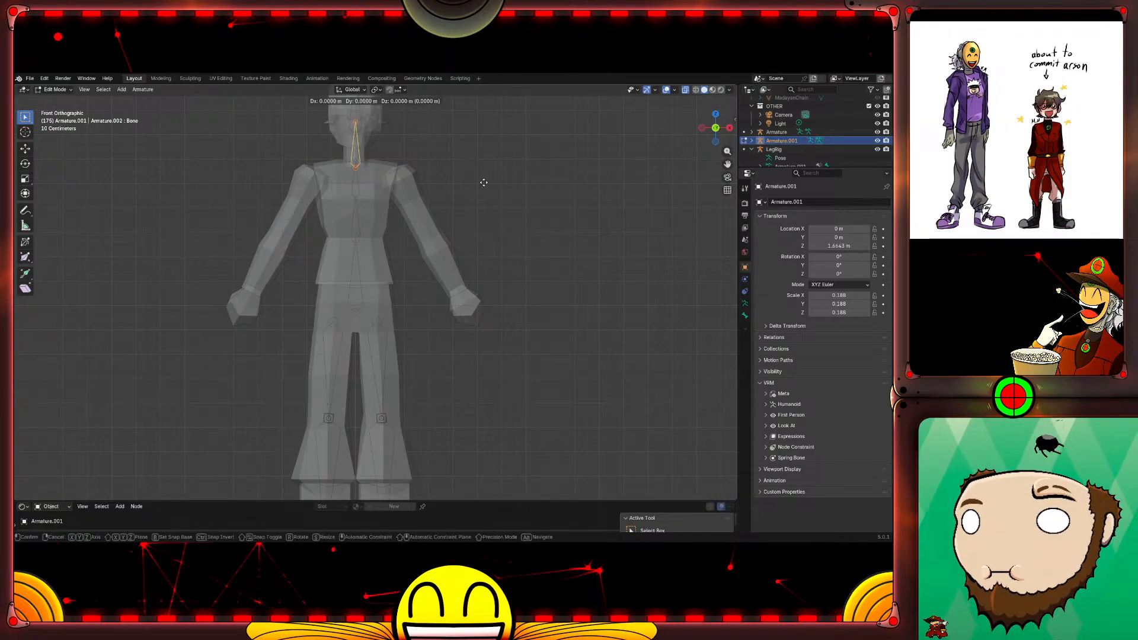
{"action": "key", "text": "x"}
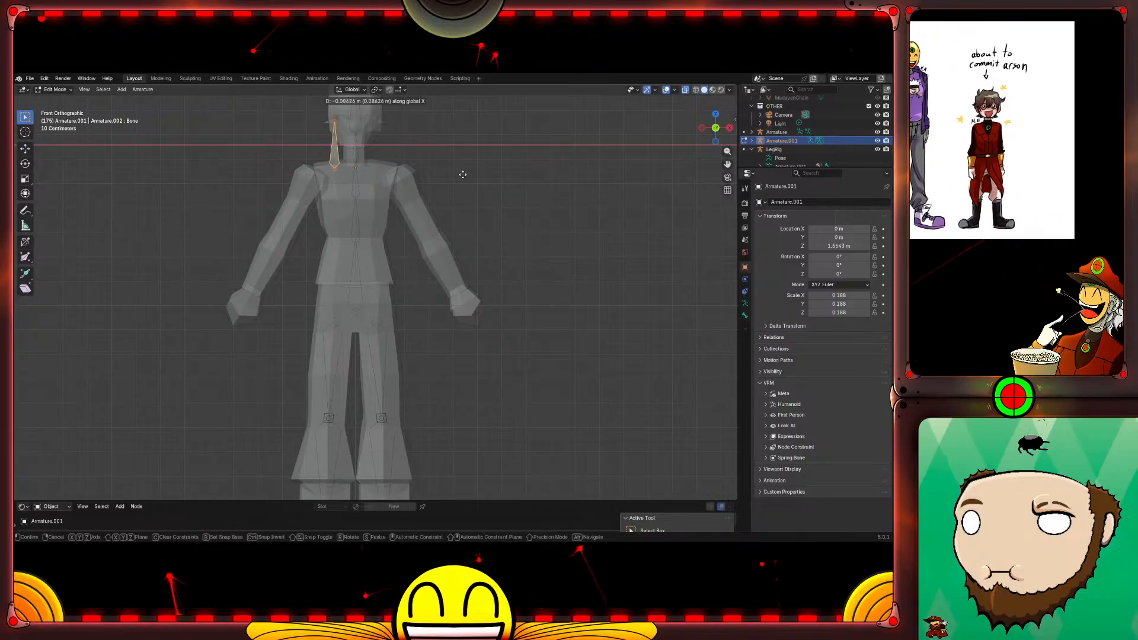
{"action": "left_click", "coordinate": [524, 180]}
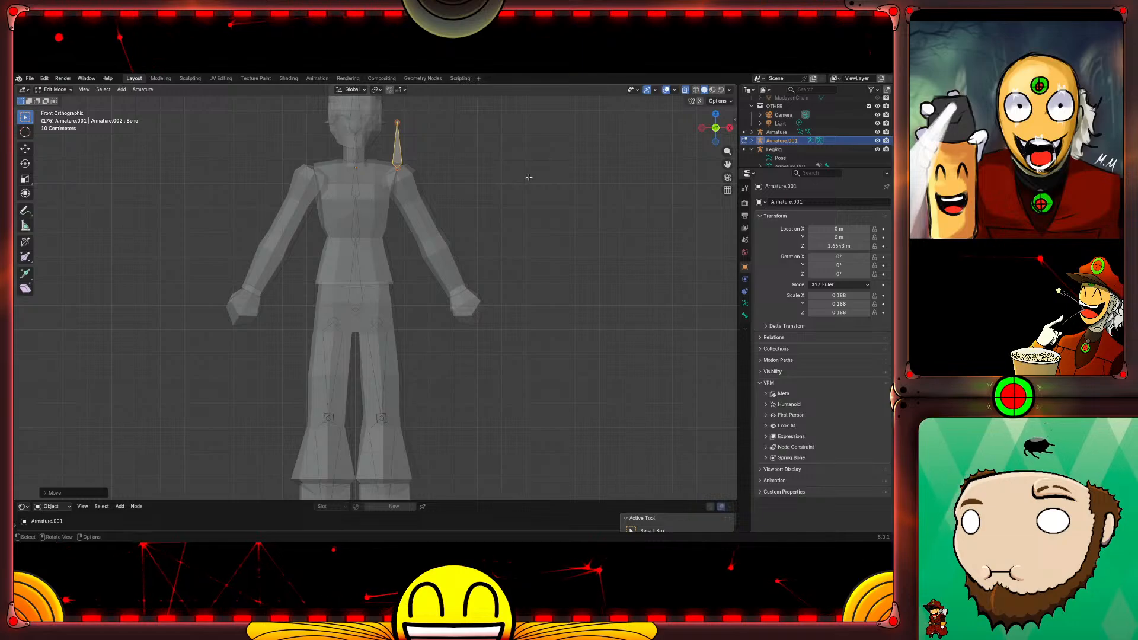
Step: Lower the bone along Z and nudge it outward along X so its base sits in the shoulder joint
{"action": "key", "text": "g"}
{"action": "key", "text": "z"}
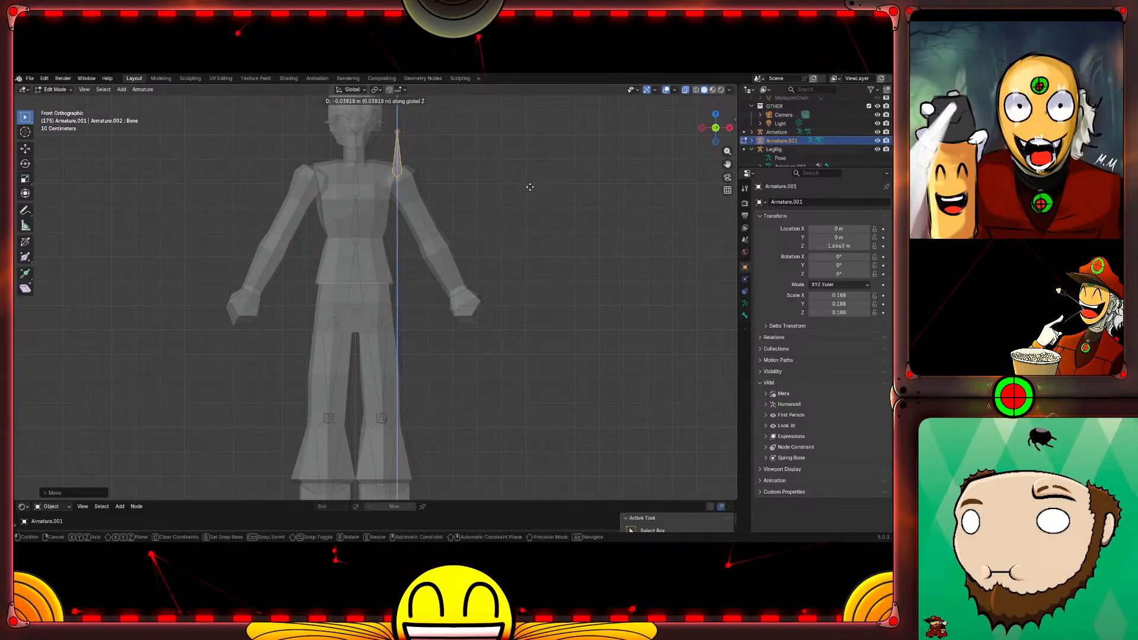
{"action": "left_click", "coordinate": [532, 193]}
{"action": "key", "text": "g"}
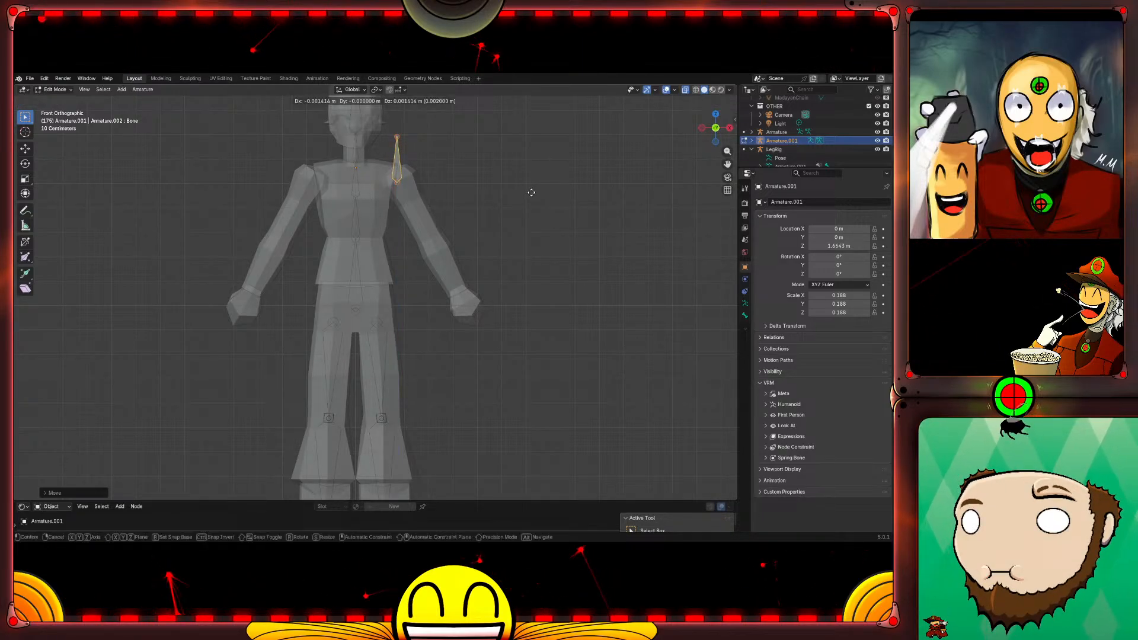
{"action": "key", "text": "x"}
{"action": "left_click", "coordinate": [536, 194]}
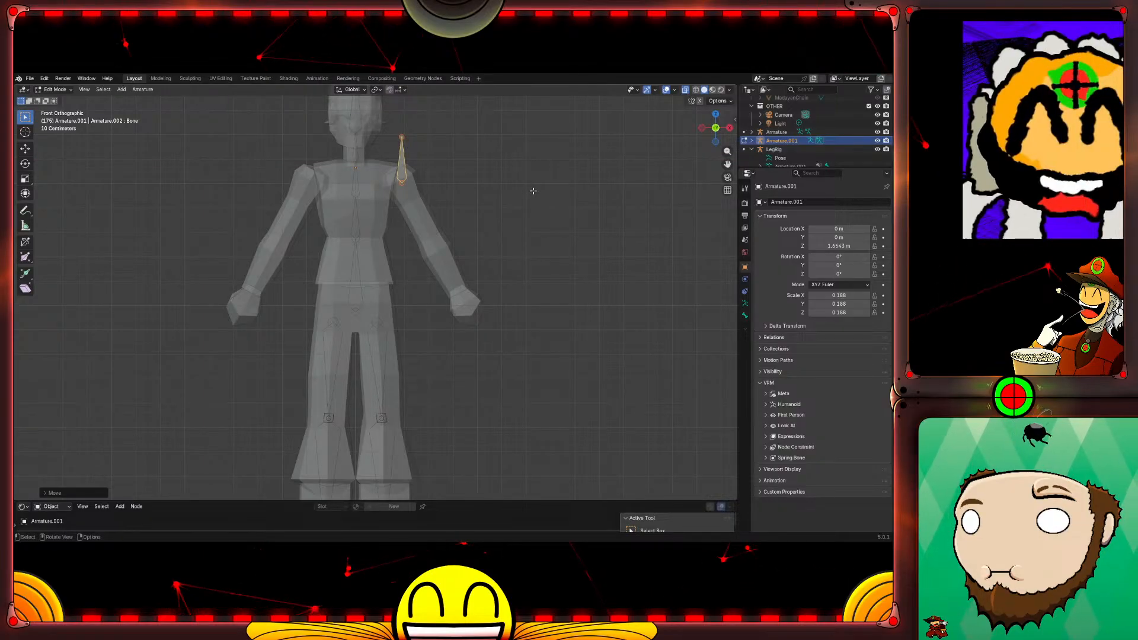
Step: Move the bone along Y in side view so it lines up with the depth of the arm
{"action": "key", "text": "KP_3"}
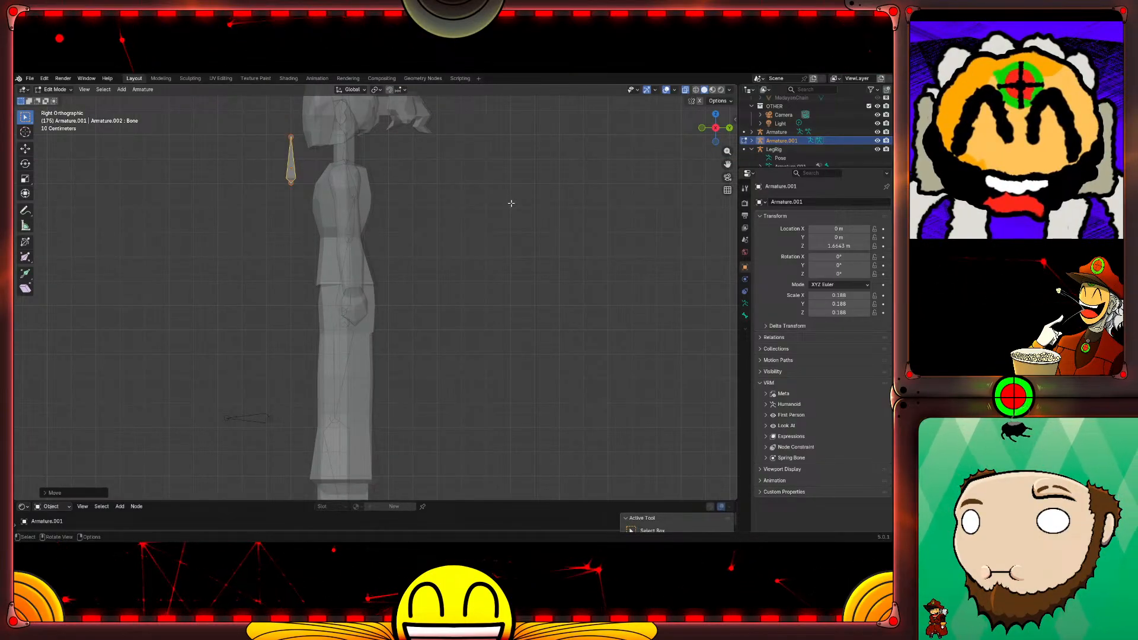
{"action": "key", "text": "g"}
{"action": "key", "text": "y"}
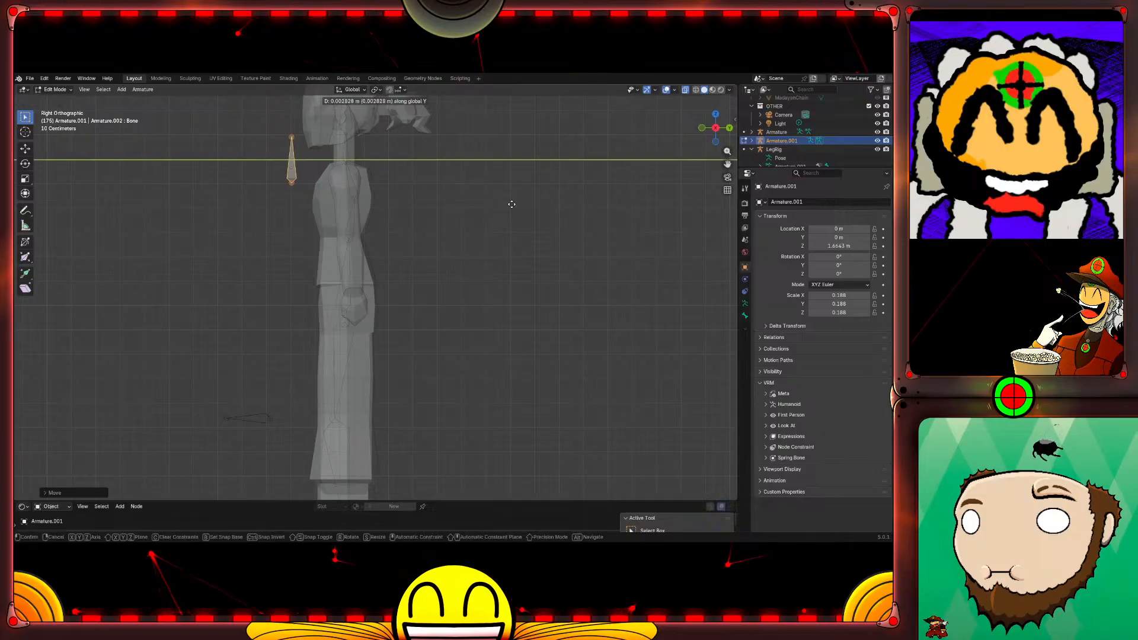
{"action": "left_click", "coordinate": [565, 206]}
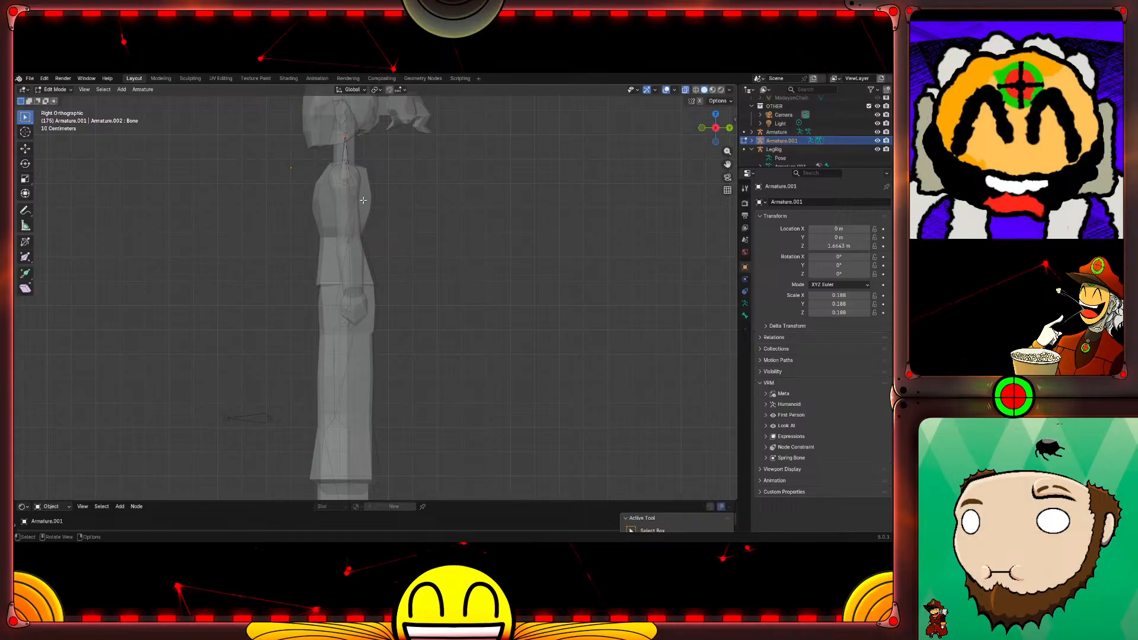
Step: Move the bone's tip down to the elbow, aligning it in side and front views to form the upper arm bone
{"action": "key", "text": "g"}
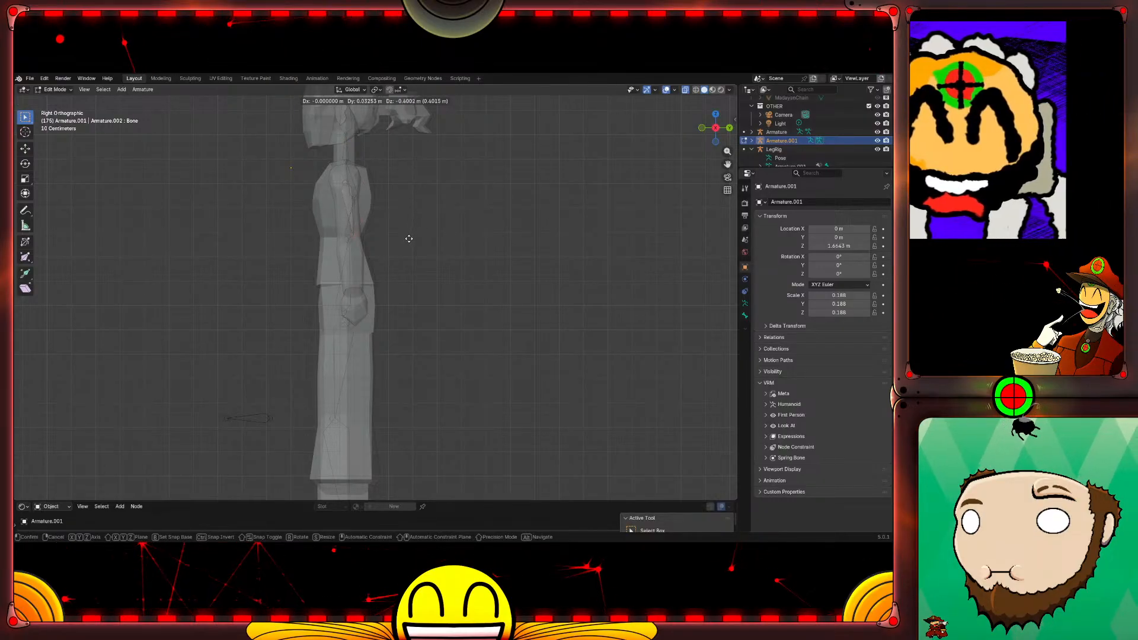
{"action": "left_click", "coordinate": [404, 242]}
{"action": "middle_click_drag", "start_coordinate": [404, 242], "coordinate": [496, 250]}
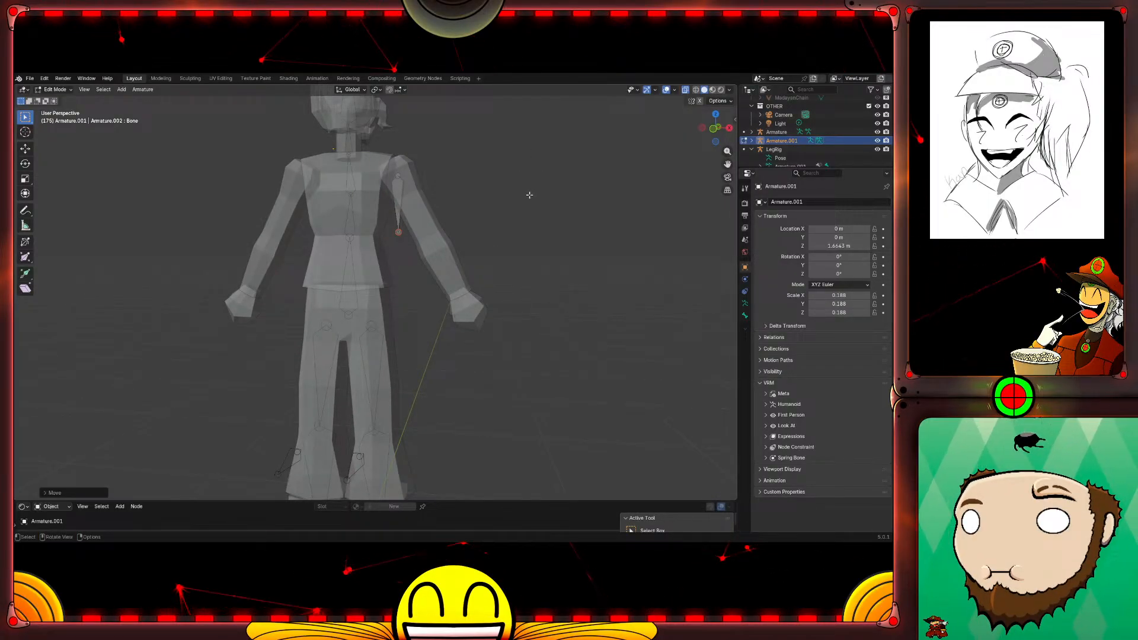
{"action": "key", "text": "KP_1"}
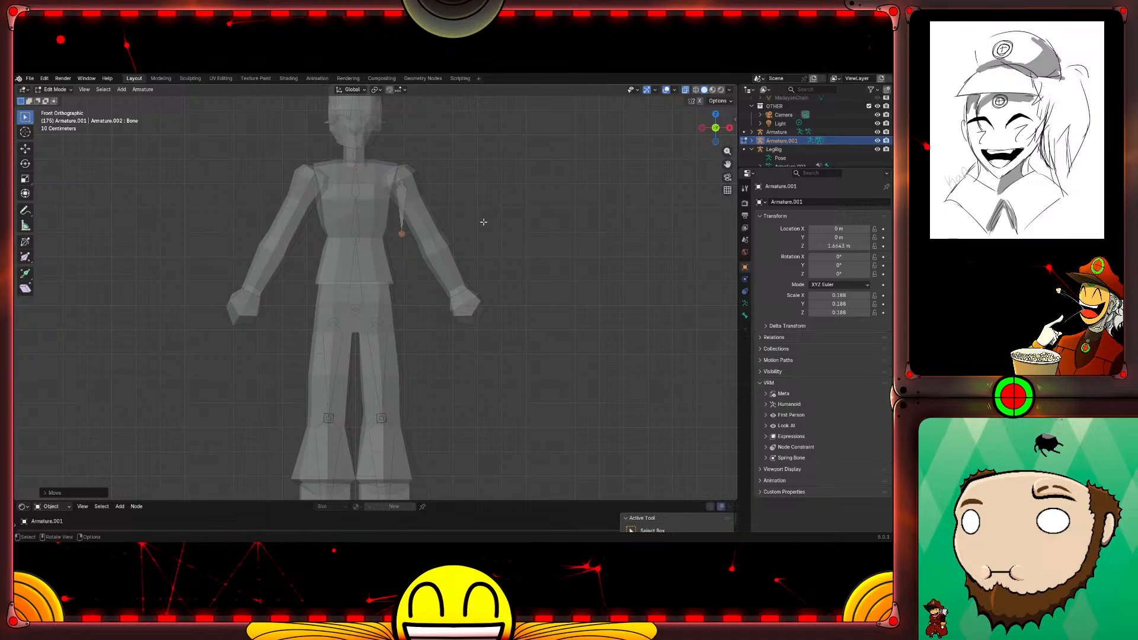
{"action": "key", "text": "g"}
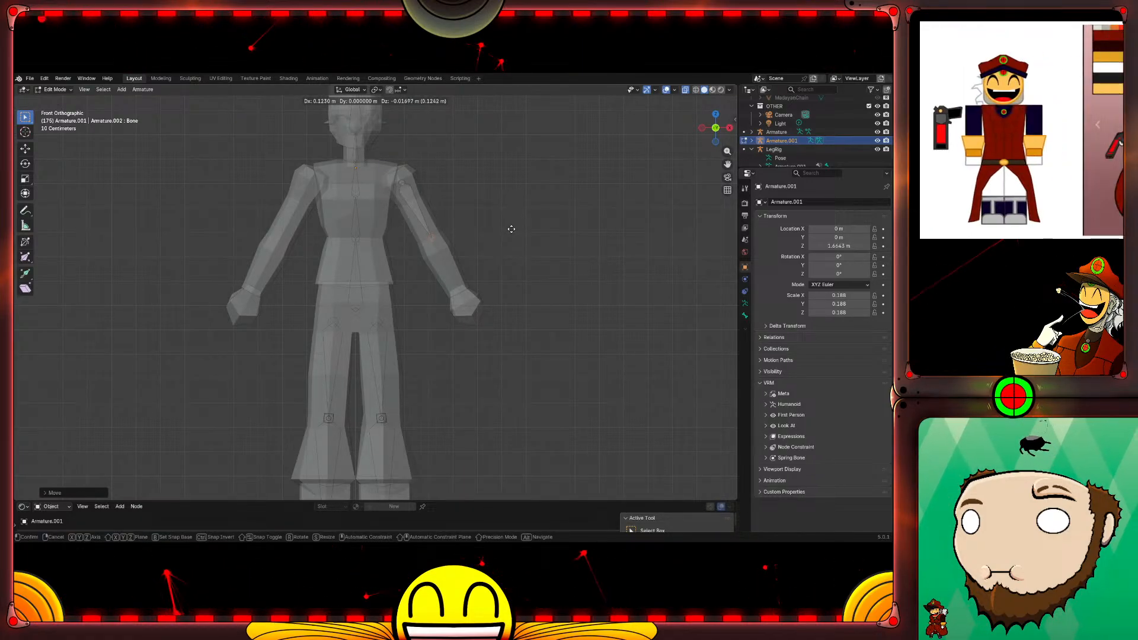
{"action": "left_click", "coordinate": [510, 229]}
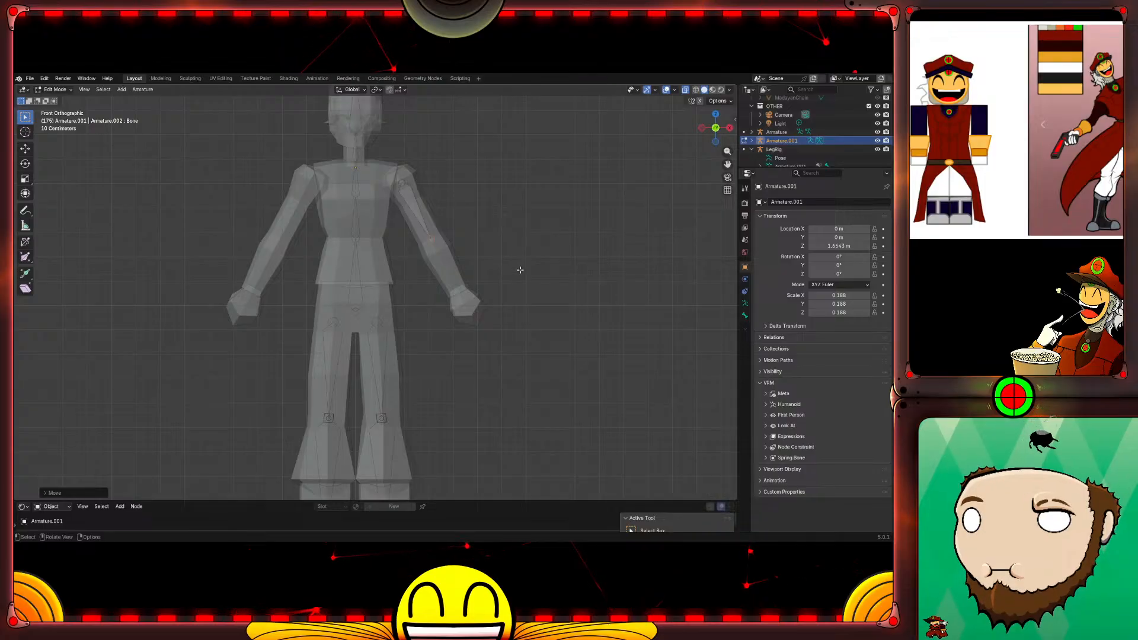
Step: Extrude a forearm bone from the elbow to the wrist and a hand bone from the wrist to the fingertips
{"action": "key", "text": "g"}
{"action": "left_click", "coordinate": [503, 303]}
{"action": "key", "text": "e"}
{"action": "left_click", "coordinate": [522, 337]}
Step: Select the elbow joint and shift it along Y to centre it inside the arm mesh
{"action": "middle_click_drag", "start_coordinate": [600, 239], "coordinate": [494, 254]}
{"action": "left_click", "coordinate": [363, 250]}
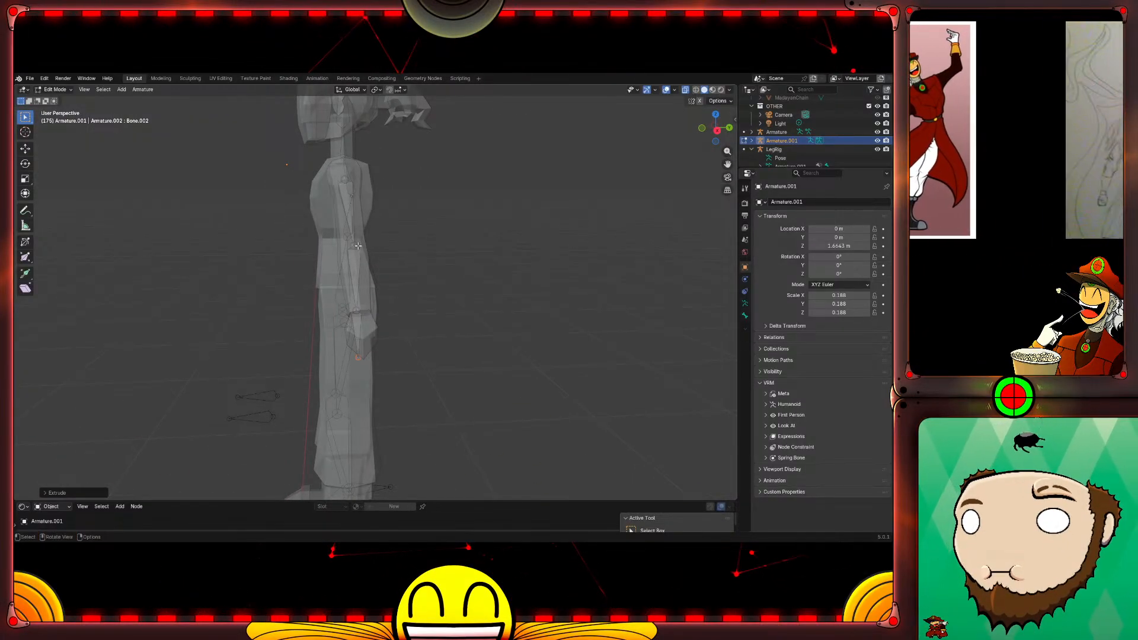
{"action": "key", "text": "g"}
{"action": "key", "text": "y"}
{"action": "left_click", "coordinate": [399, 277]}
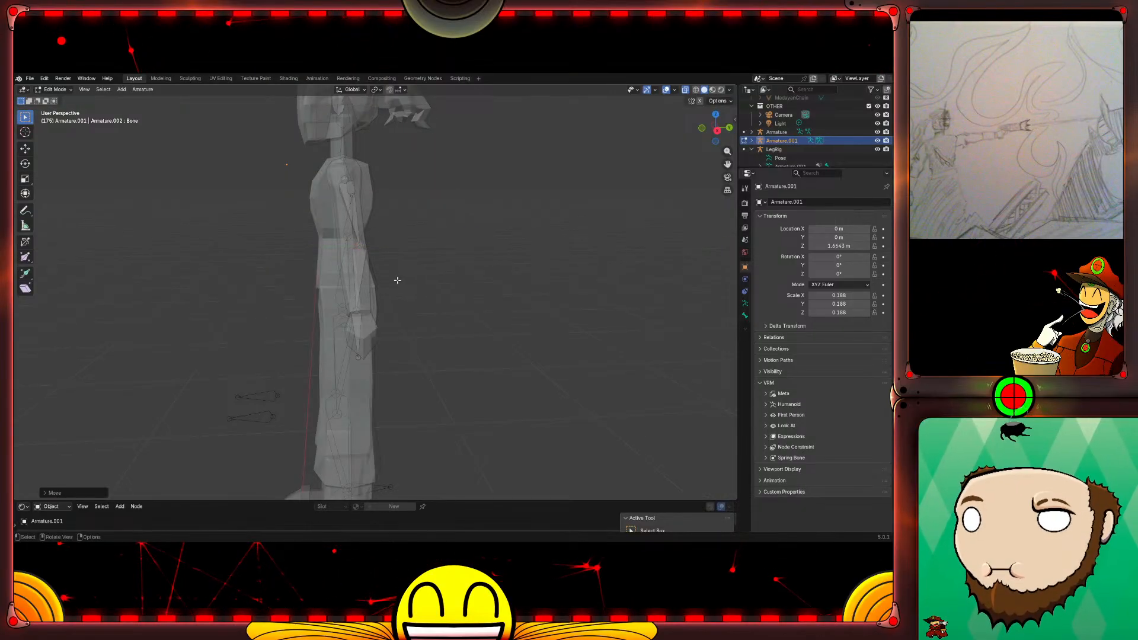
Step: Adjust the wrist joint and the hand bone's tip along Y to follow the arm and hand mesh
{"action": "left_click", "coordinate": [362, 318]}
{"action": "key", "text": "g"}
{"action": "key", "text": "y"}
{"action": "left_click", "coordinate": [358, 358]}
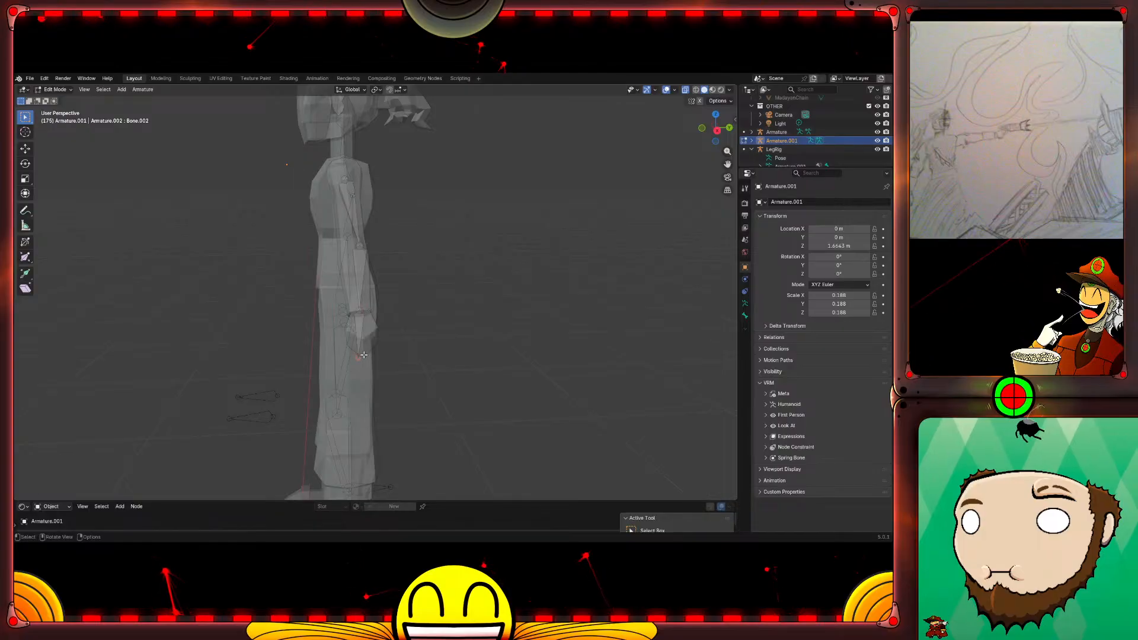
{"action": "key", "text": "g"}
{"action": "key", "text": "y"}
{"action": "left_click", "coordinate": [368, 354]}
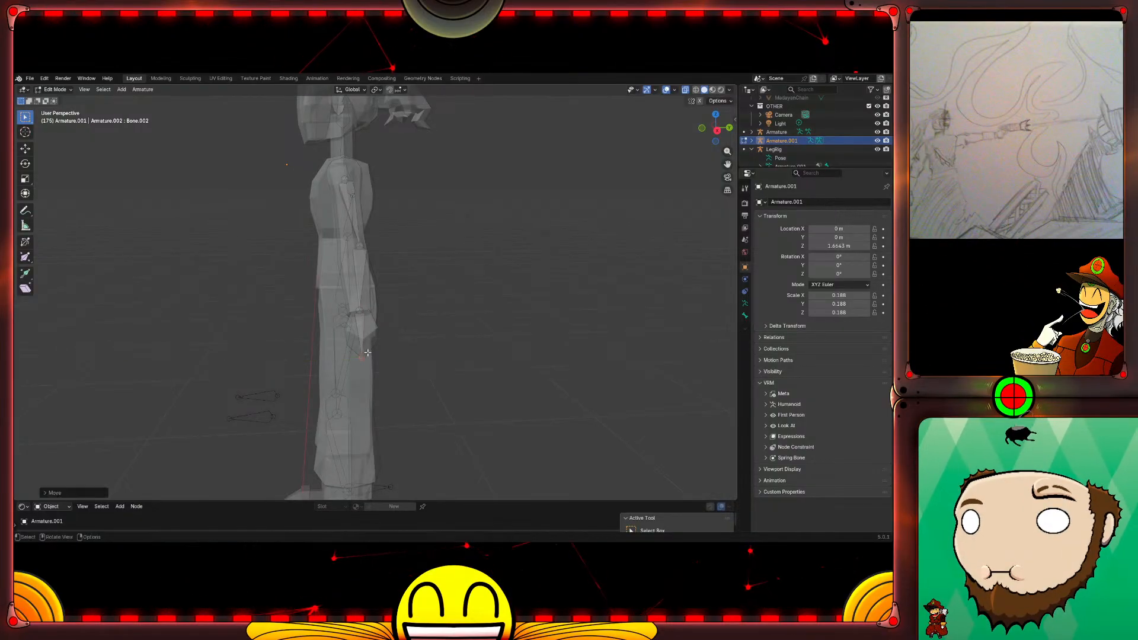
Step: Extrude a short bone from the left wrist joint, angled outward and upward away from the hand, in front view
{"action": "middle_click_drag", "start_coordinate": [433, 273], "coordinate": [476, 268]}
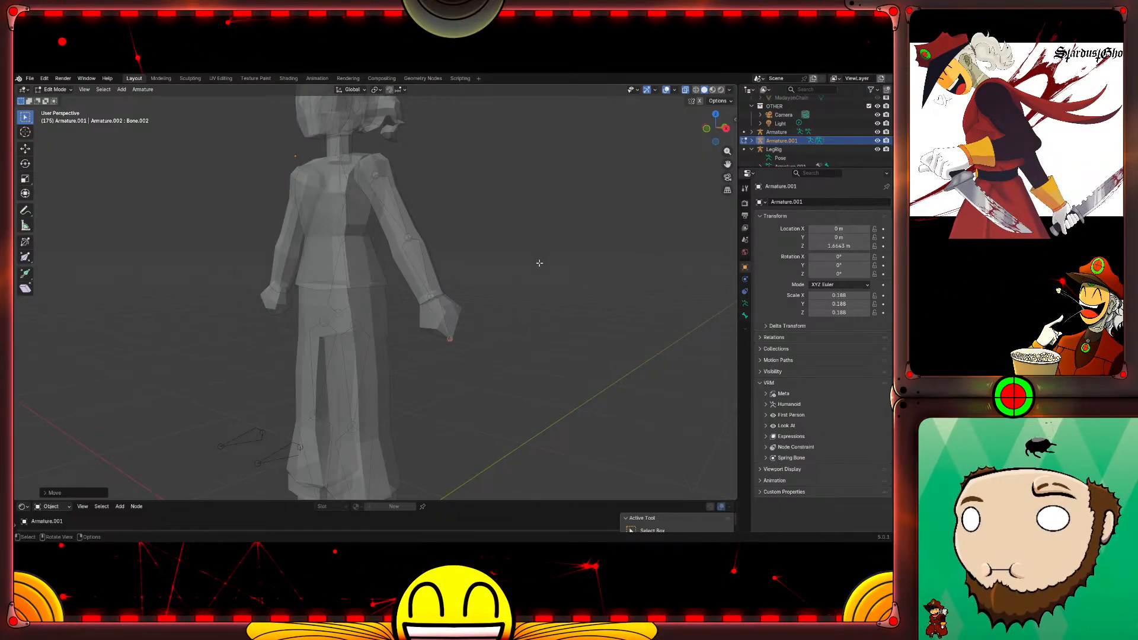
{"action": "middle_click_drag", "start_coordinate": [535, 261], "coordinate": [498, 269]}
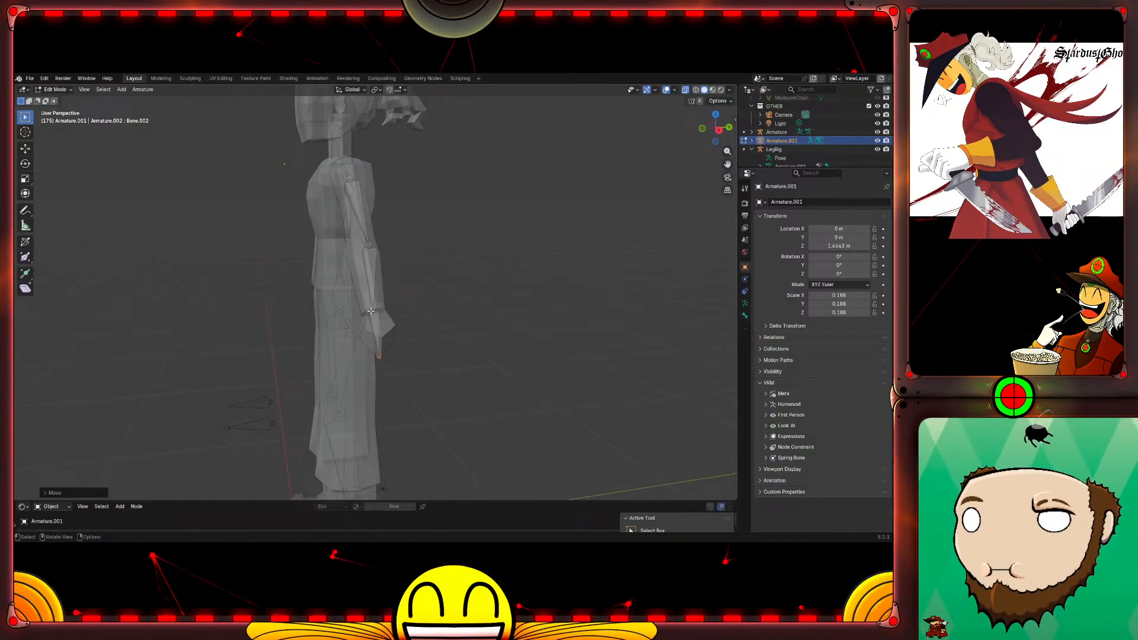
{"action": "middle_click_drag", "start_coordinate": [457, 328], "coordinate": [532, 315]}
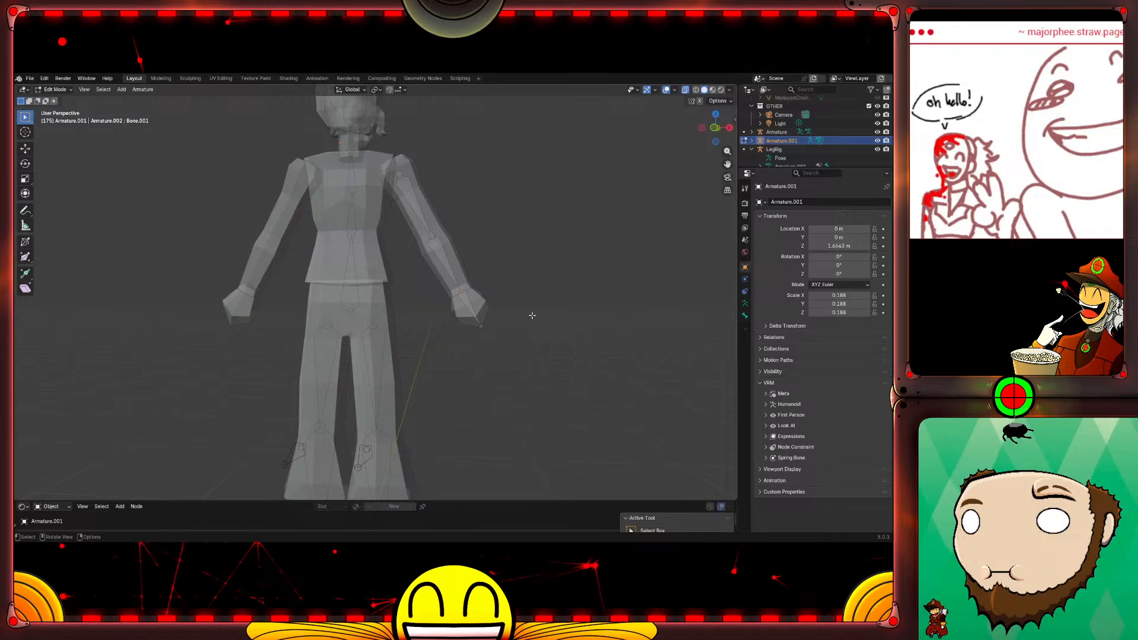
{"action": "key", "text": "KP_1"}
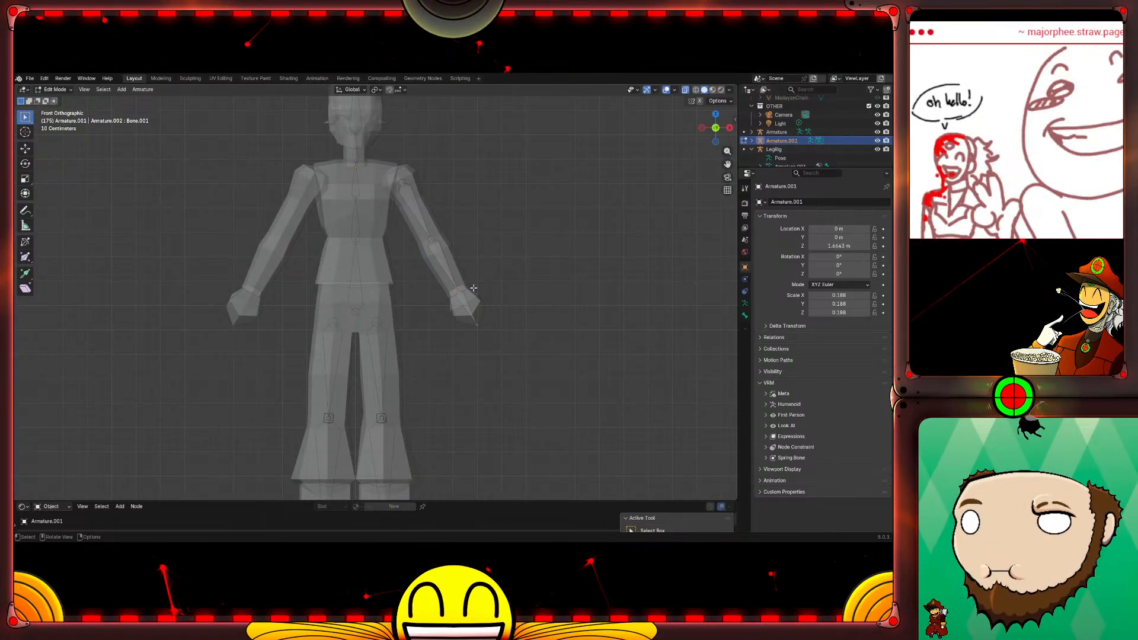
{"action": "left_click_drag", "start_coordinate": [476, 296], "coordinate": [478, 295]}
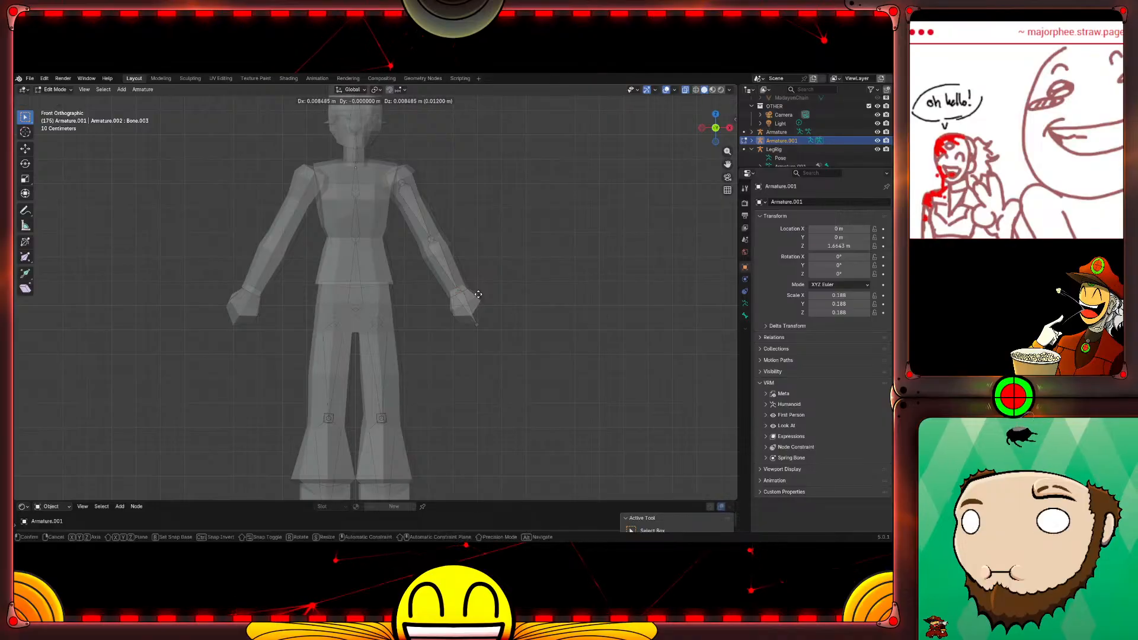
{"action": "left_click", "coordinate": [507, 277]}
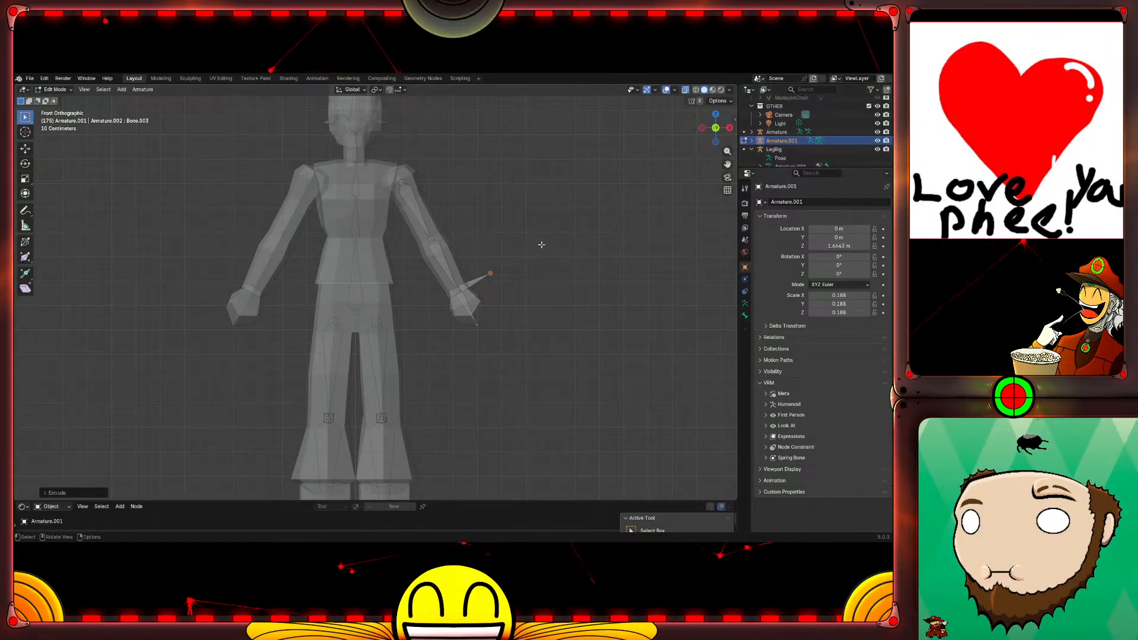
Step: Switch the arm armature to Pose Mode with the new wrist bone active
{"action": "middle_click_drag", "start_coordinate": [541, 244], "coordinate": [475, 259]}
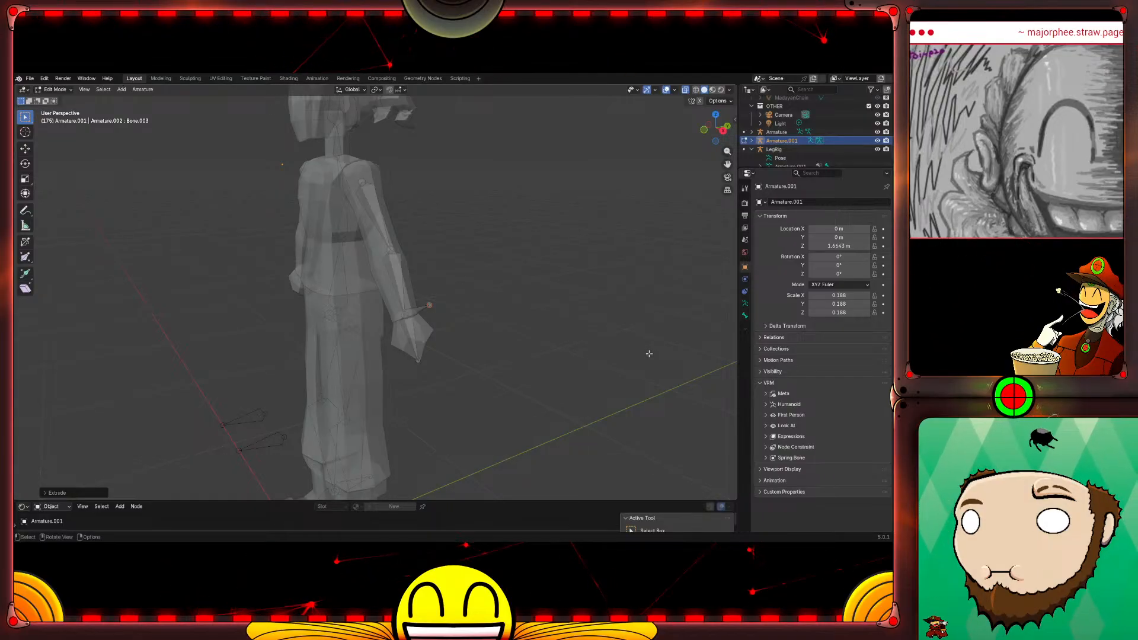
{"action": "key", "text": "ctrl+Tab"}
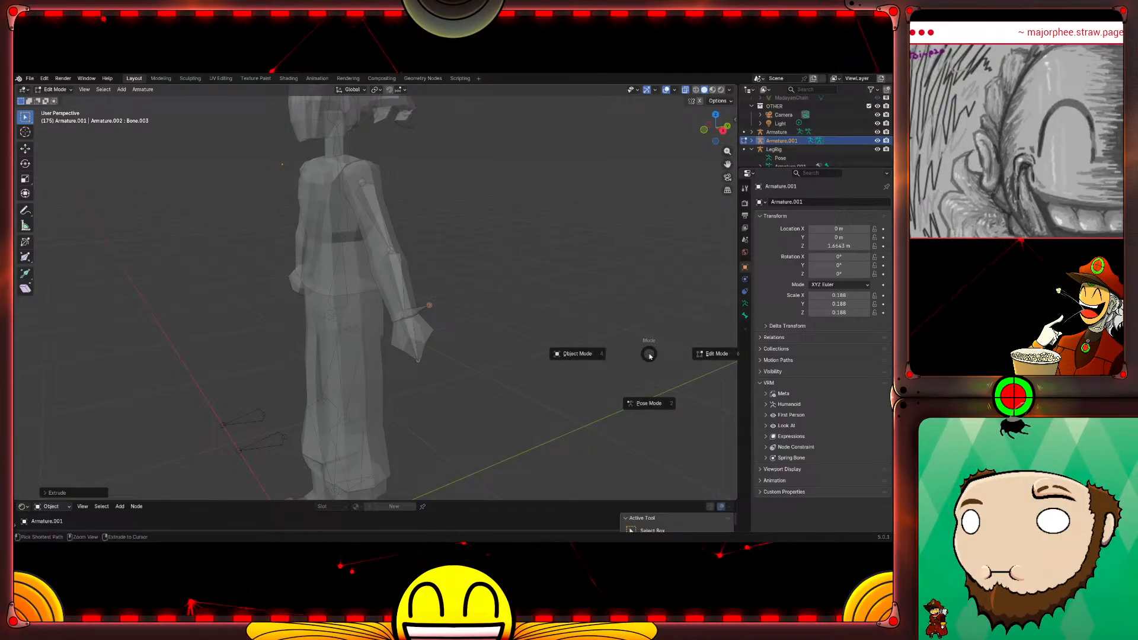
{"action": "left_click", "coordinate": [654, 402]}
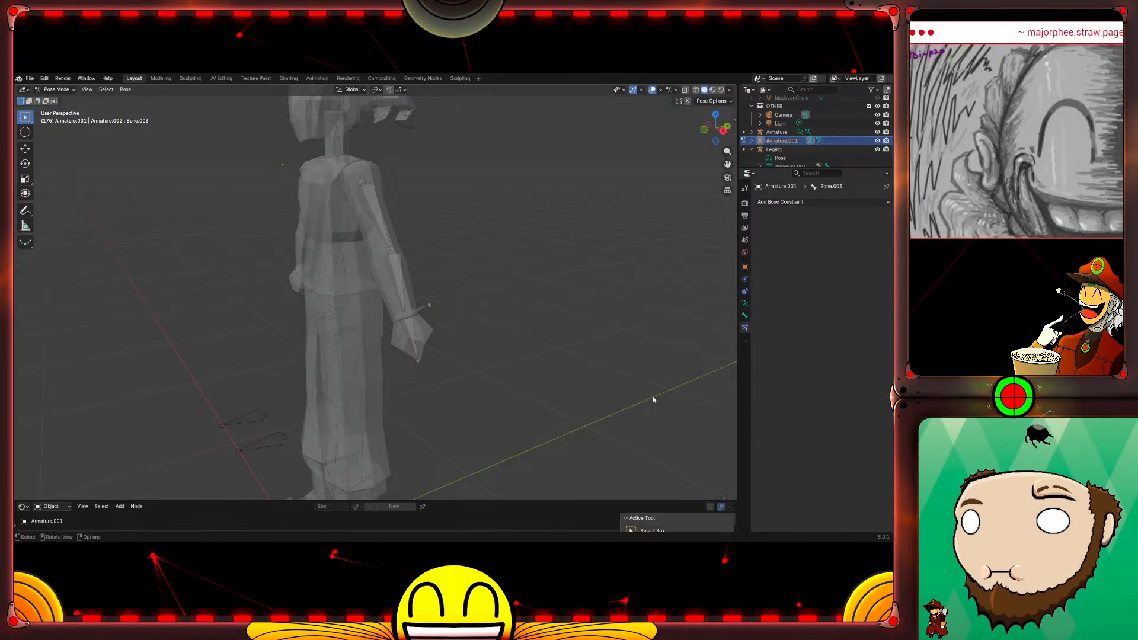
Step: Add an Inverse Kinematics constraint to the left forearm bone
{"action": "left_click", "coordinate": [430, 304]}
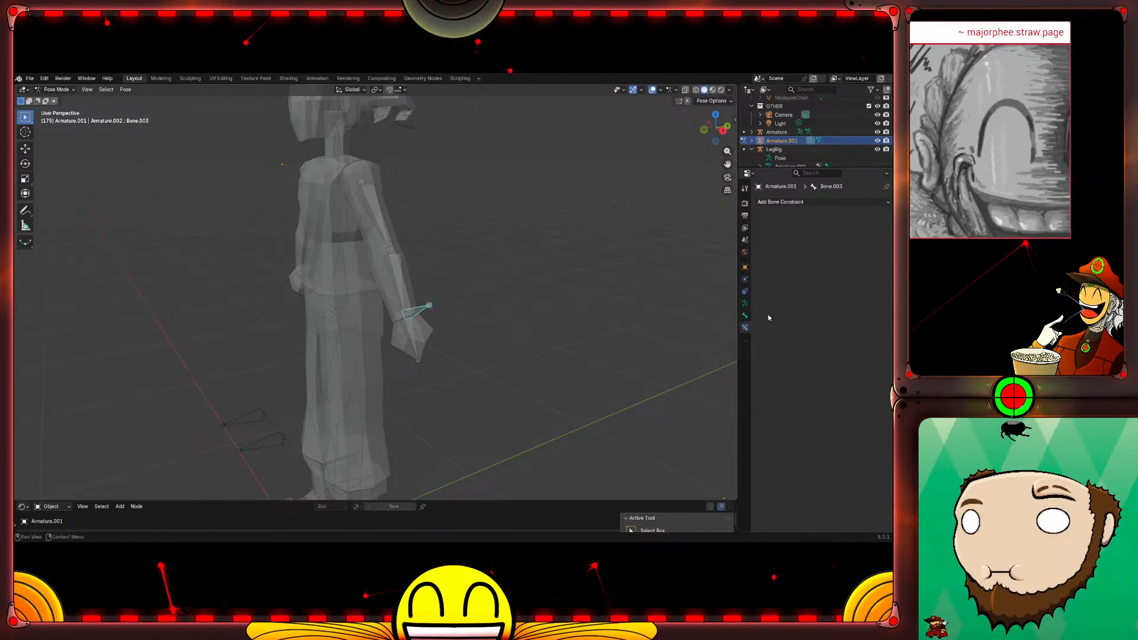
{"action": "left_click", "coordinate": [806, 202]}
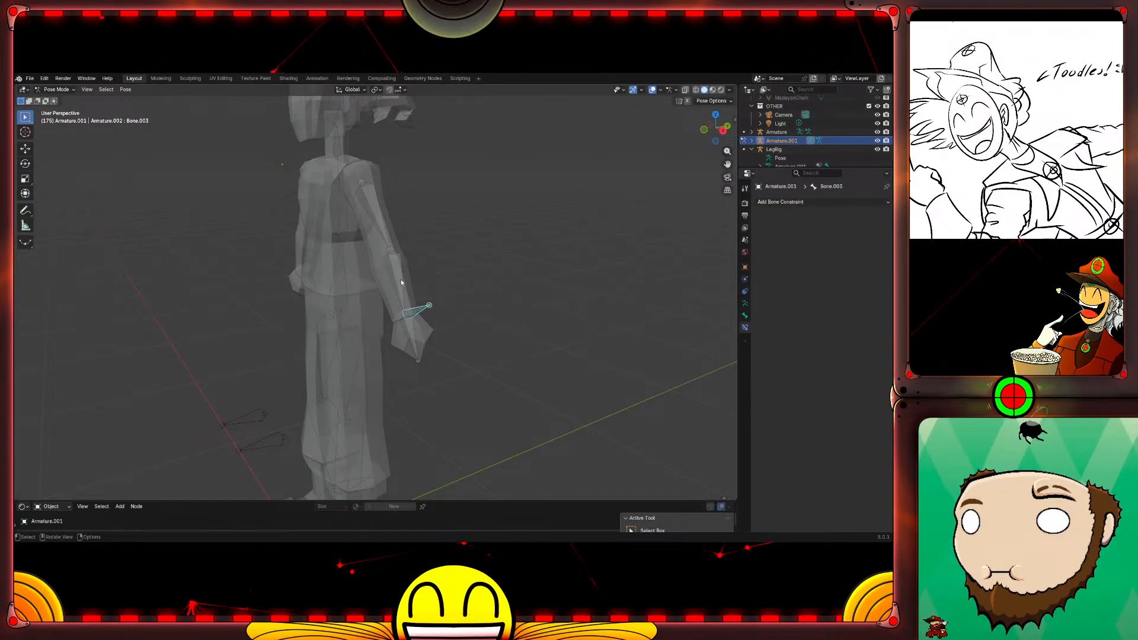
{"action": "left_click", "coordinate": [797, 202]}
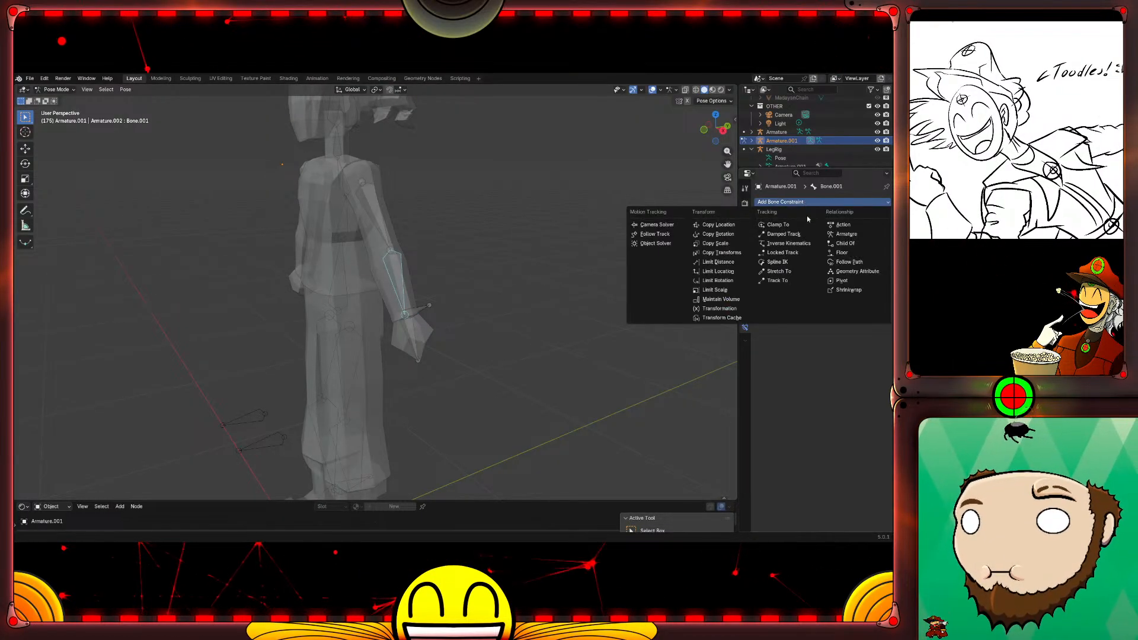
{"action": "left_click", "coordinate": [800, 247]}
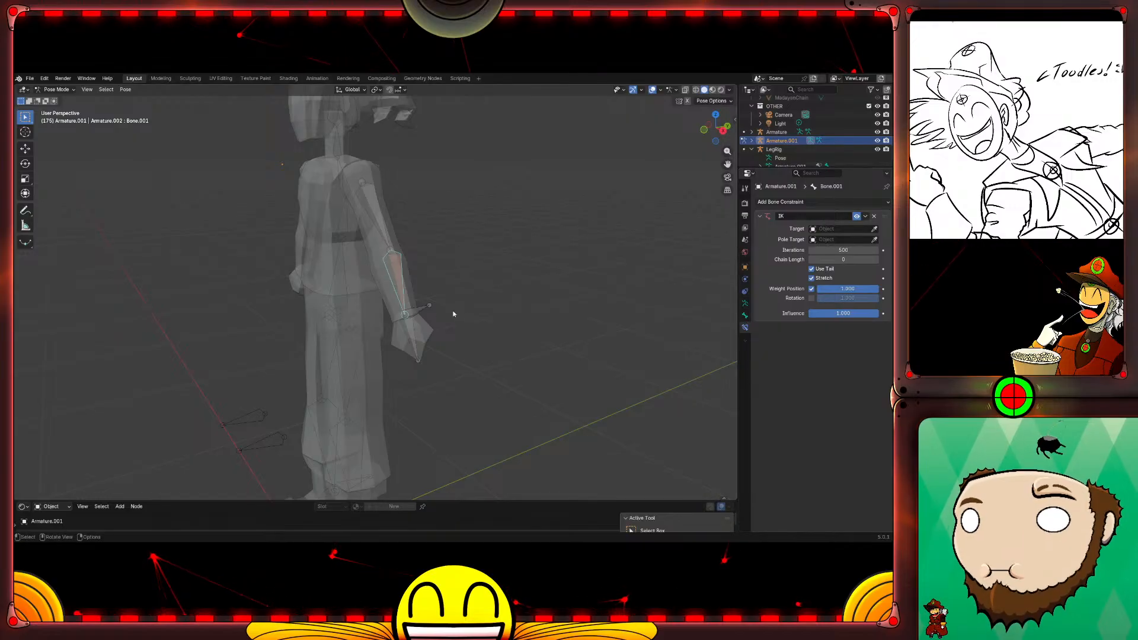
Step: Enlarge the Outliner and rename the main body armature to DaBoday
{"action": "left_click", "coordinate": [423, 307]}
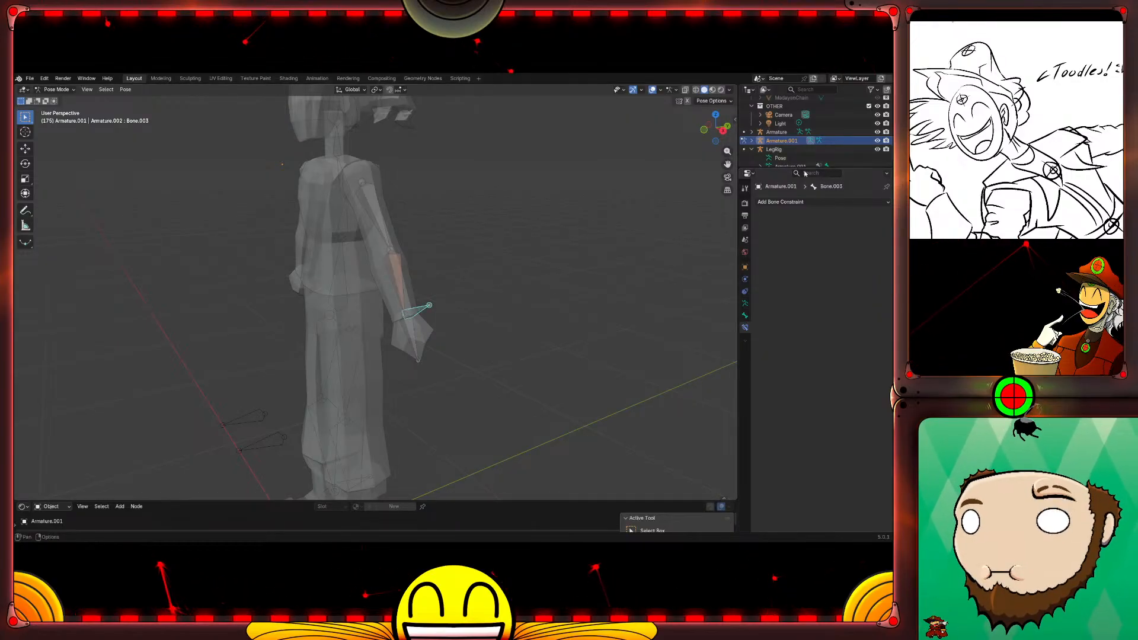
{"action": "left_click_drag", "start_coordinate": [785, 168], "coordinate": [786, 170]}
{"action": "left_click_drag", "start_coordinate": [785, 232], "coordinate": [785, 260]}
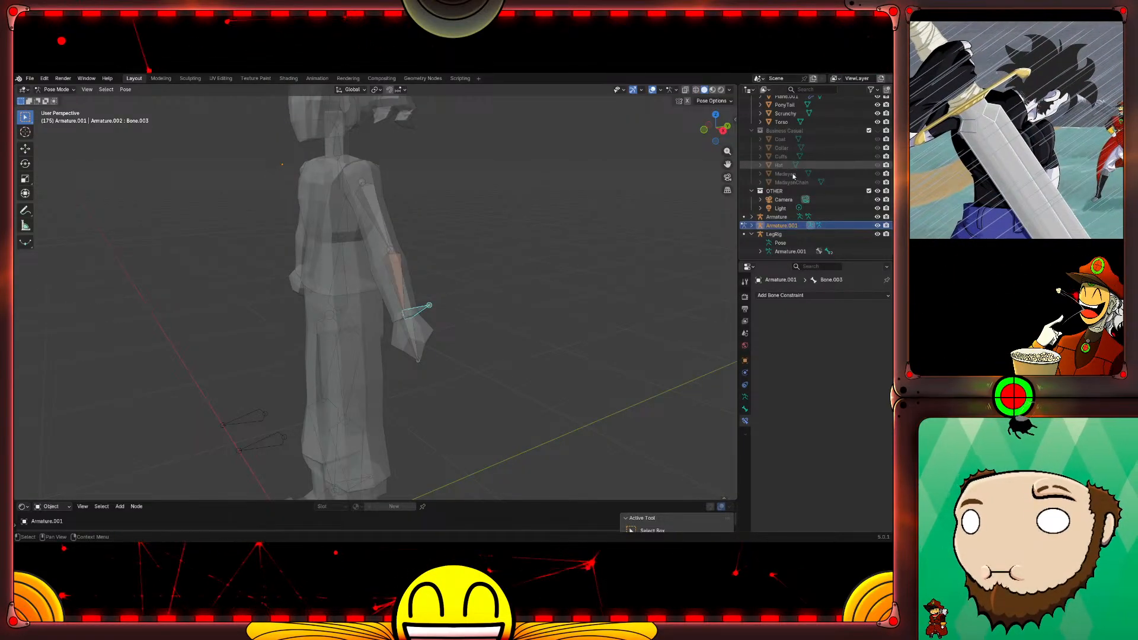
{"action": "double_click", "coordinate": [778, 217]}
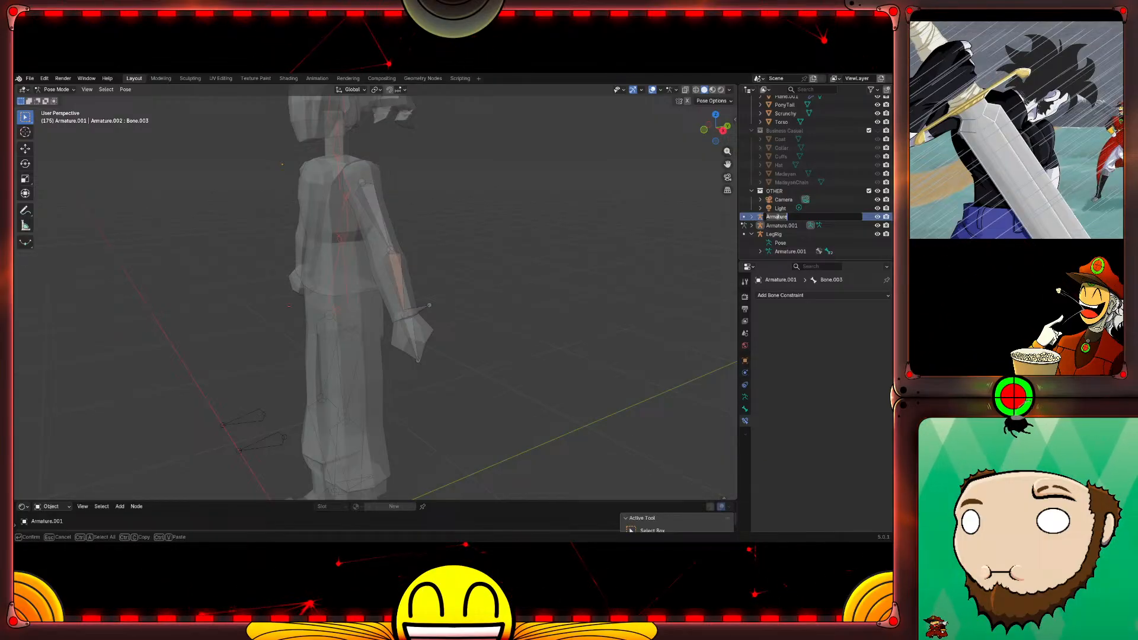
{"action": "type", "text": "DaBo"}
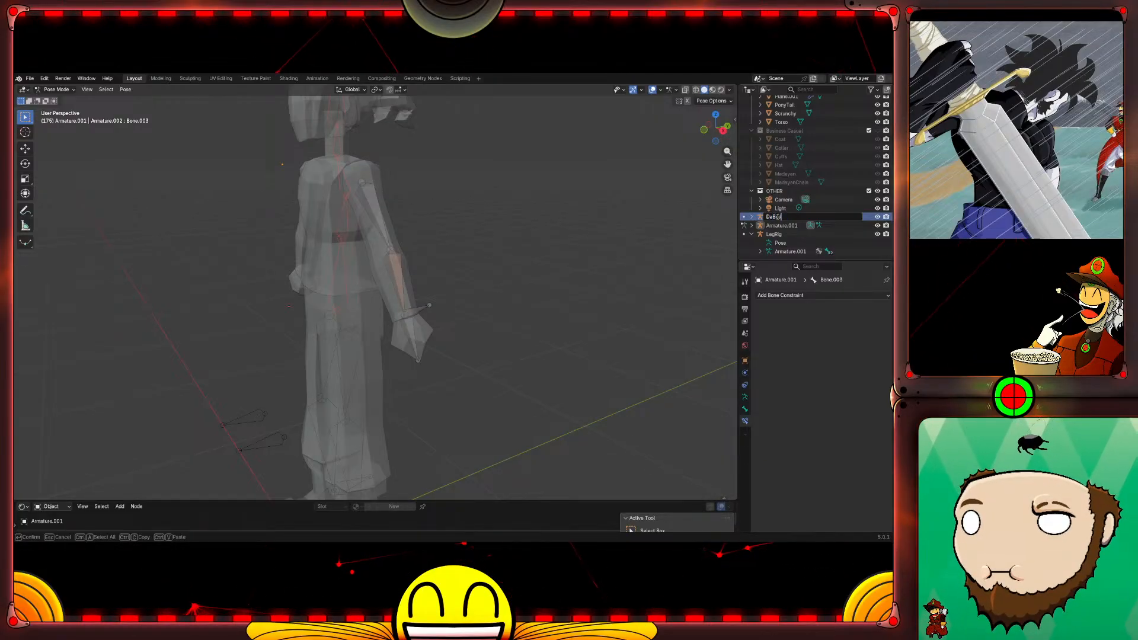
{"action": "type", "text": "nda"}
{"action": "type", "text": "y"}
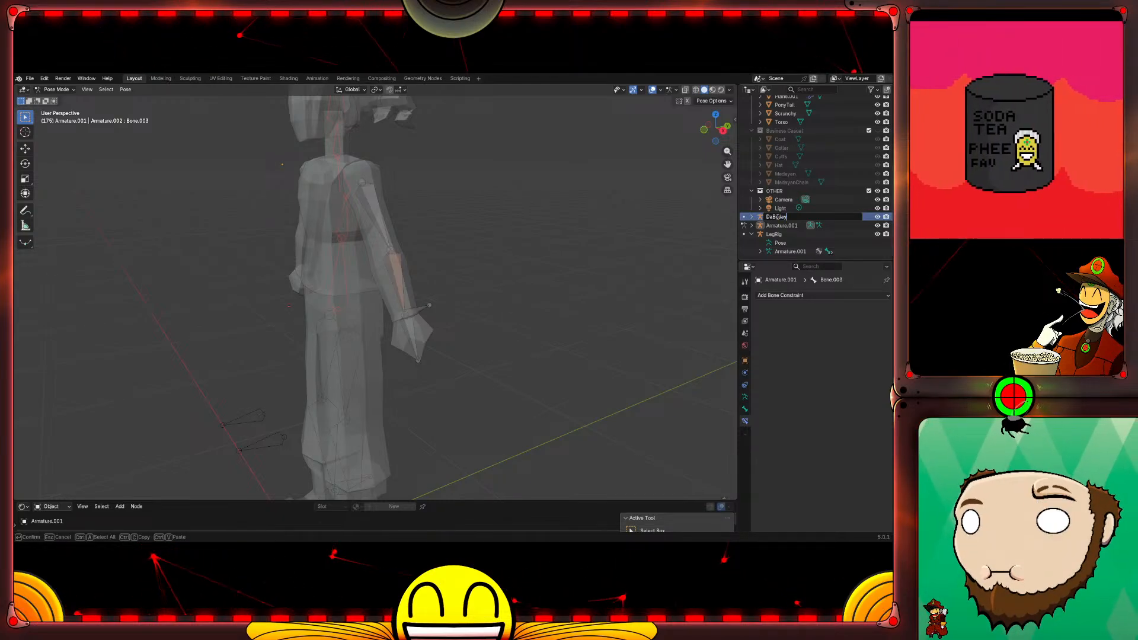
{"action": "key", "text": "Return"}
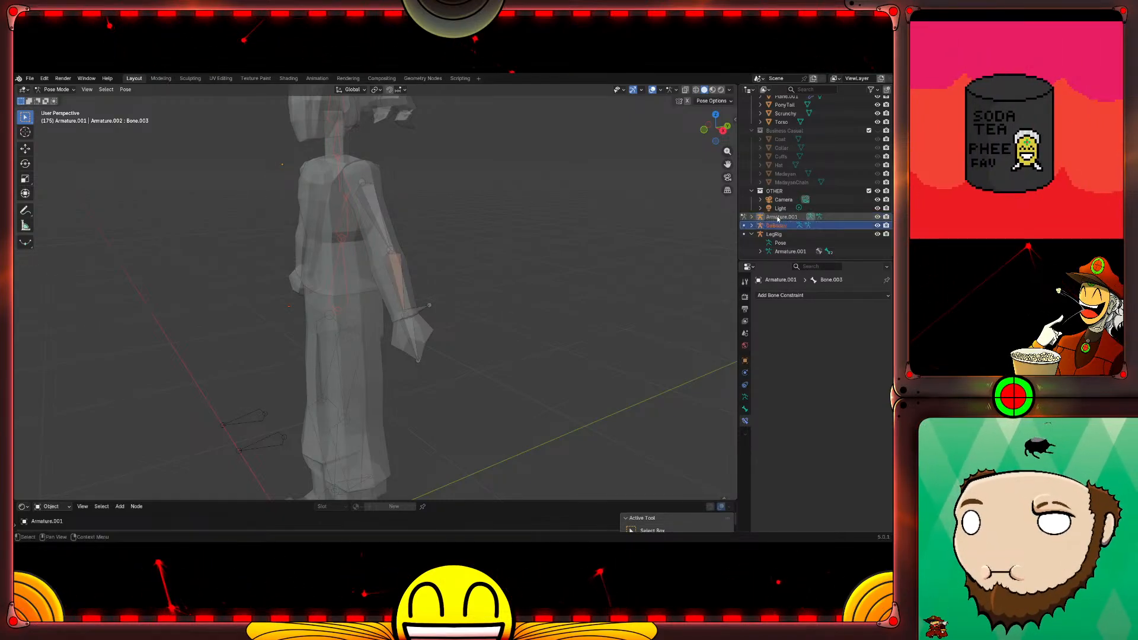
Step: Rename the arm armature to Earm
{"action": "double_click", "coordinate": [777, 216]}
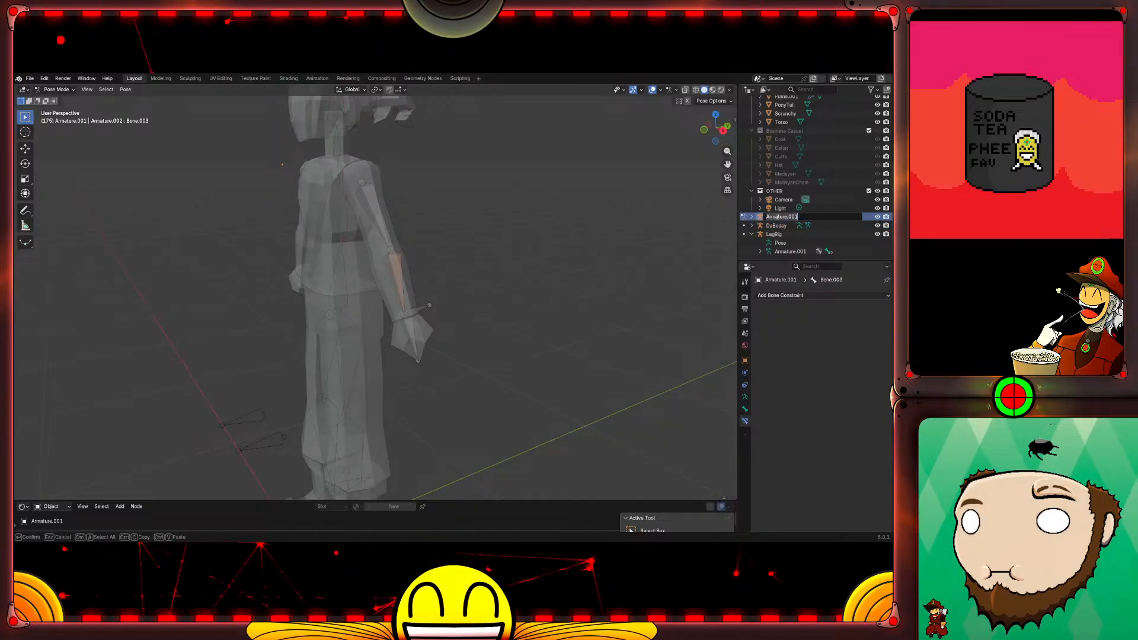
{"action": "type", "text": "Earm"}
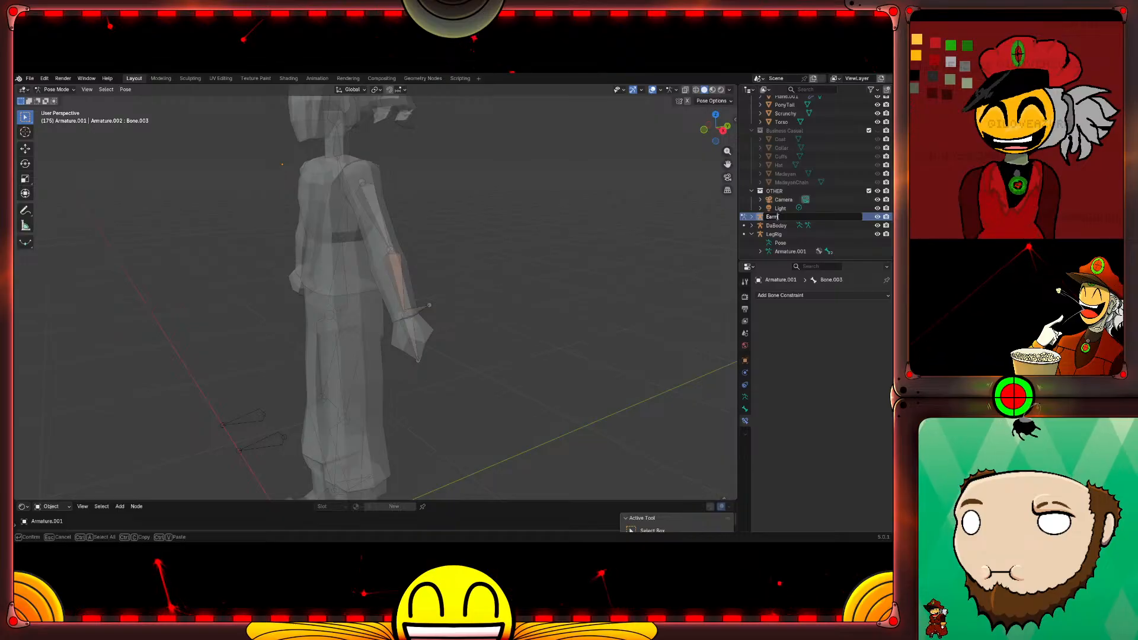
{"action": "key", "text": "Return"}
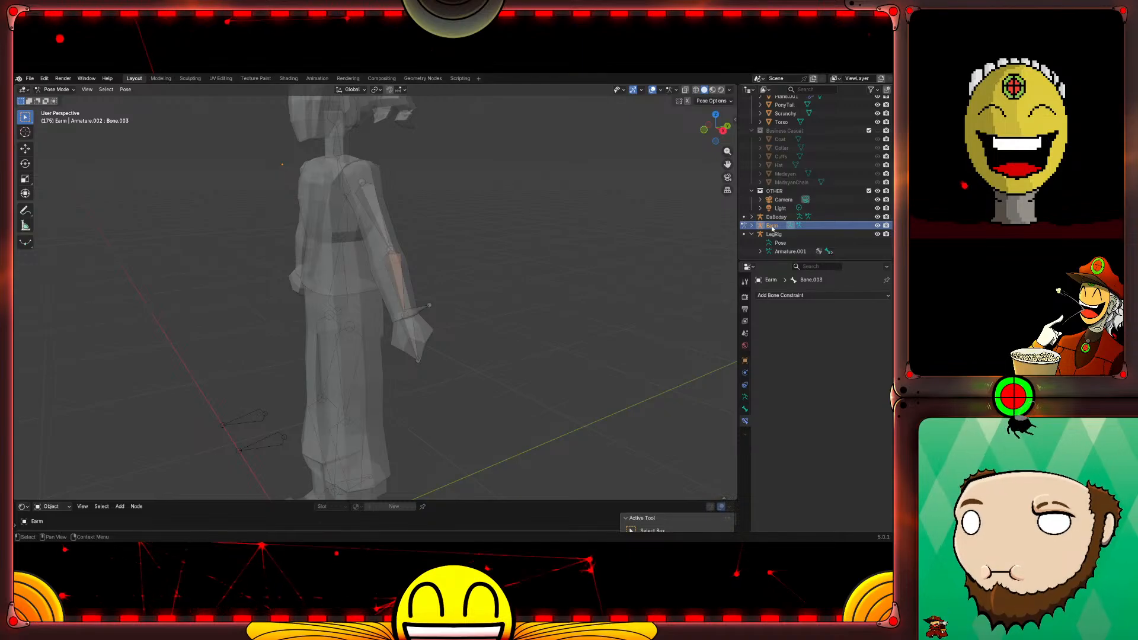
Step: Set the forearm bone's IK constraint target to the Earm armature
{"action": "left_click", "coordinate": [397, 275]}
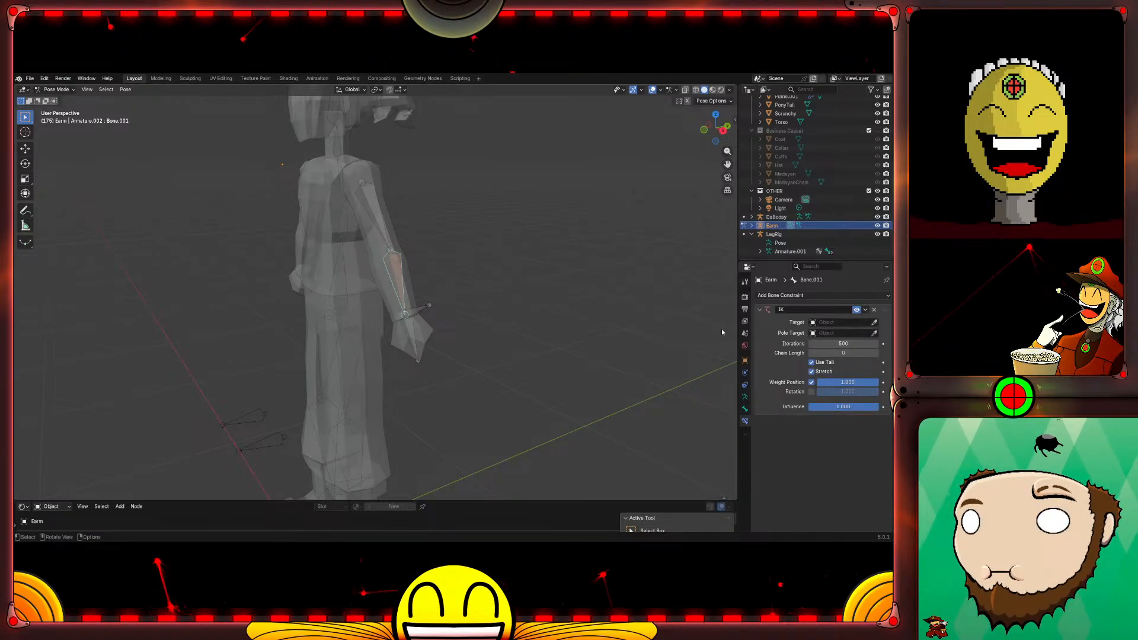
{"action": "left_click", "coordinate": [834, 322]}
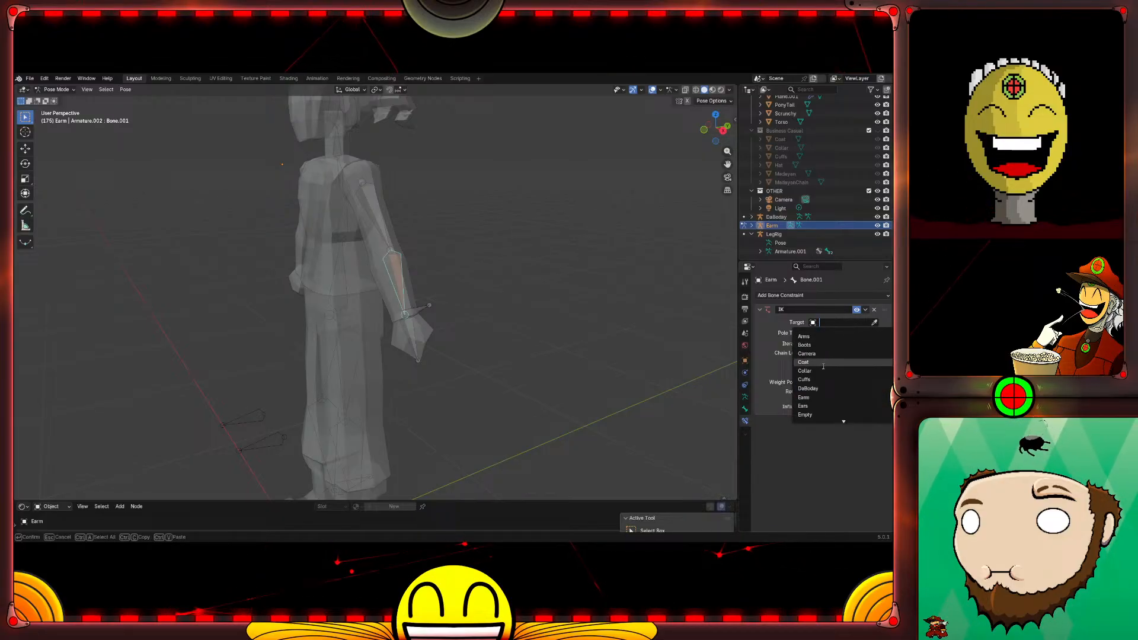
{"action": "left_click", "coordinate": [826, 397]}
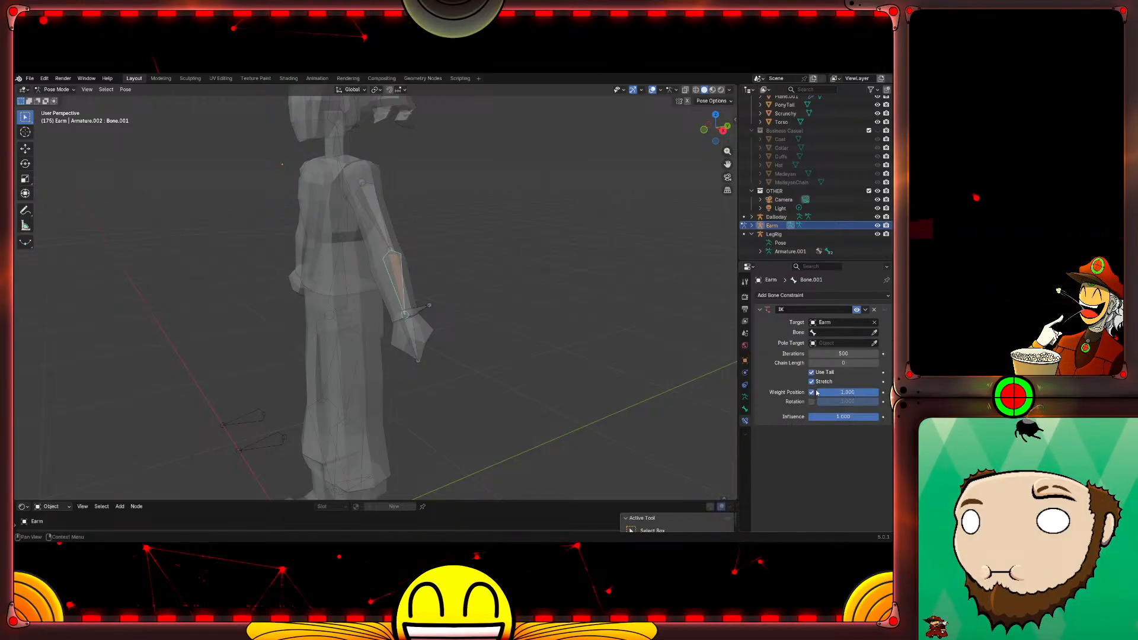
{"action": "left_click", "coordinate": [844, 332]}
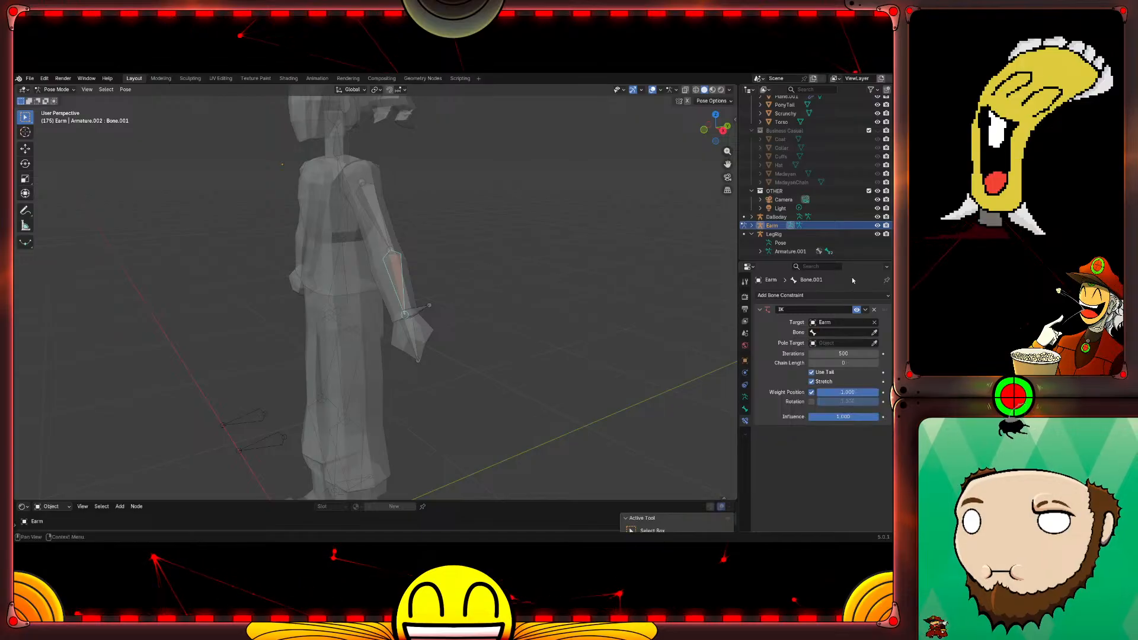
Step: Switch the Earm armature to Edit Mode and expand its Outliner hierarchy down to the hand and wrist bones
{"action": "left_click", "coordinate": [752, 225]}
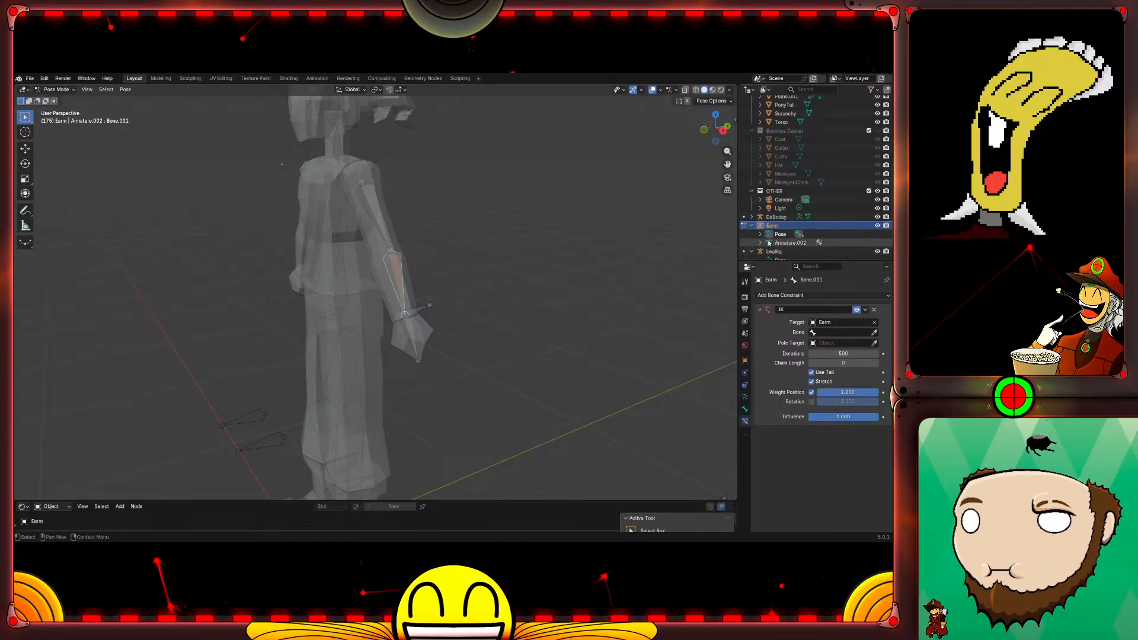
{"action": "left_click", "coordinate": [761, 242]}
{"action": "left_click", "coordinate": [768, 252]}
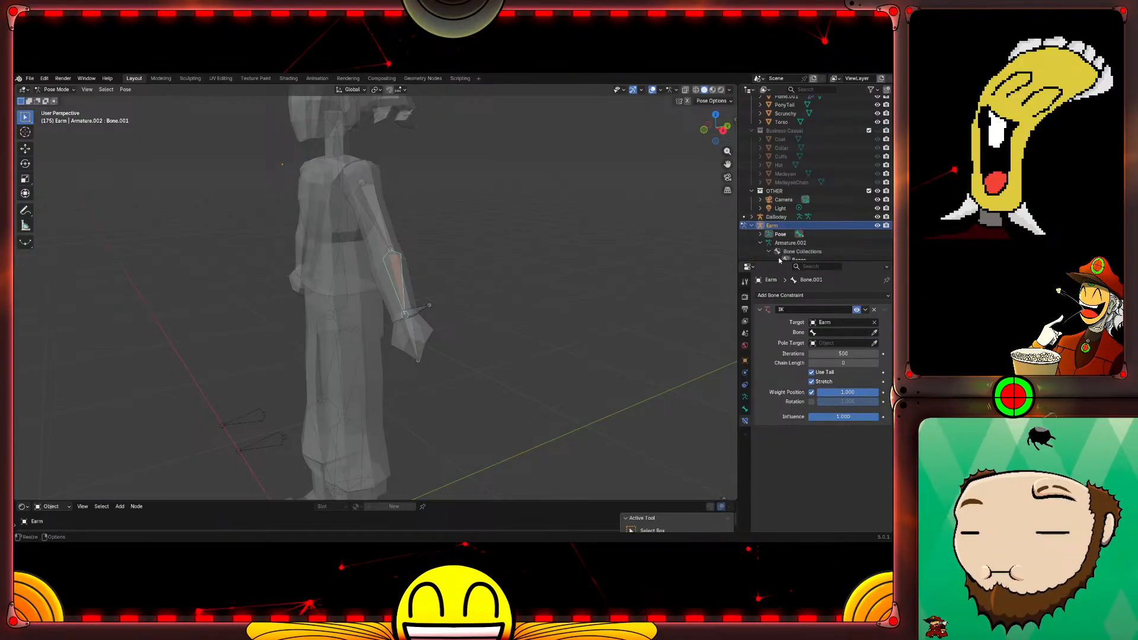
{"action": "scroll", "coordinate": [833, 246], "scroll_direction": "down", "scroll_amount": 2}
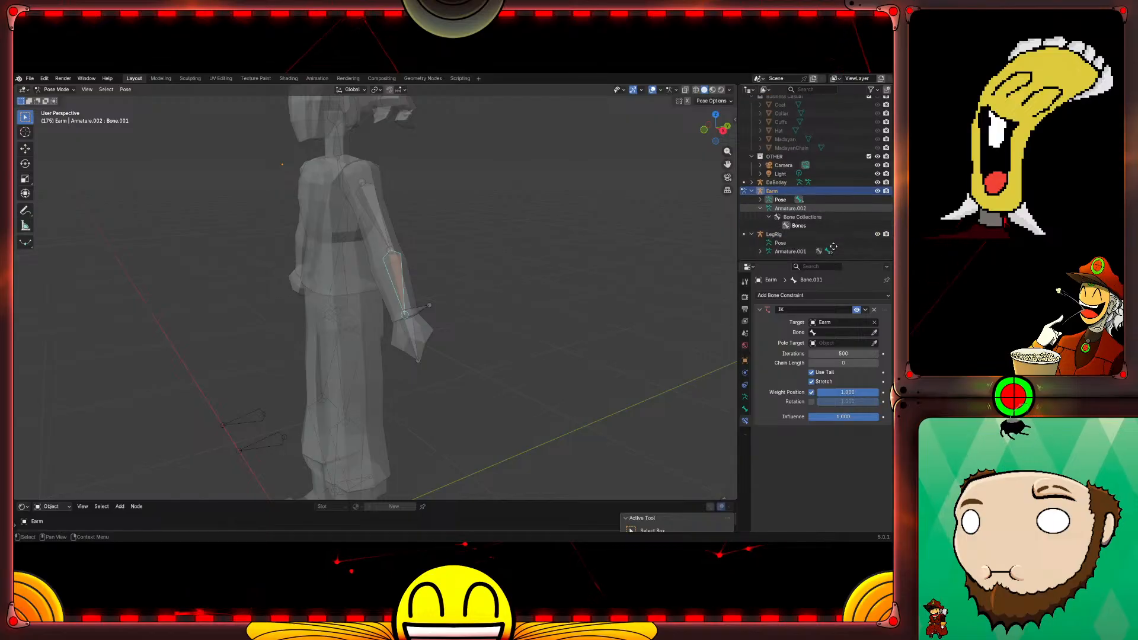
{"action": "left_click", "coordinate": [791, 209]}
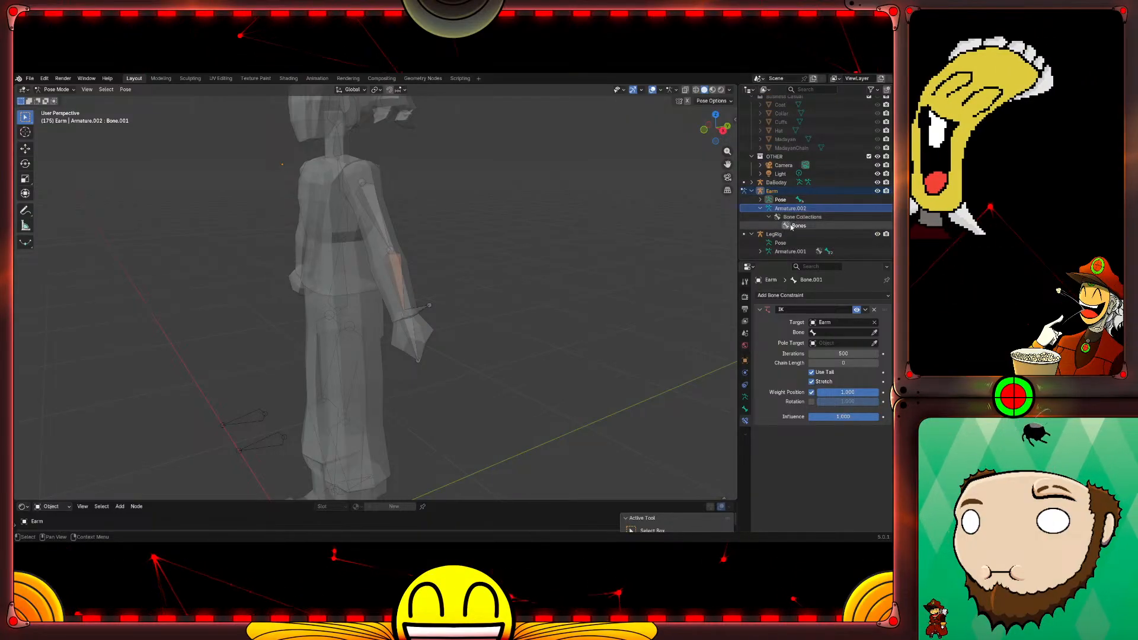
{"action": "left_click", "coordinate": [368, 193]}
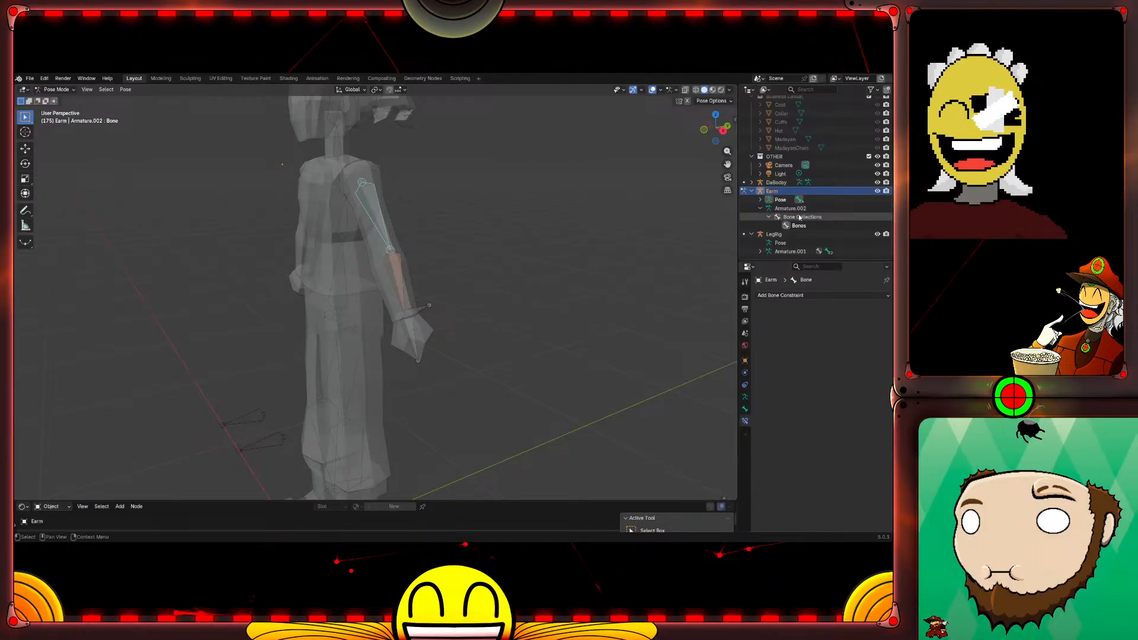
{"action": "key", "text": "Tab"}
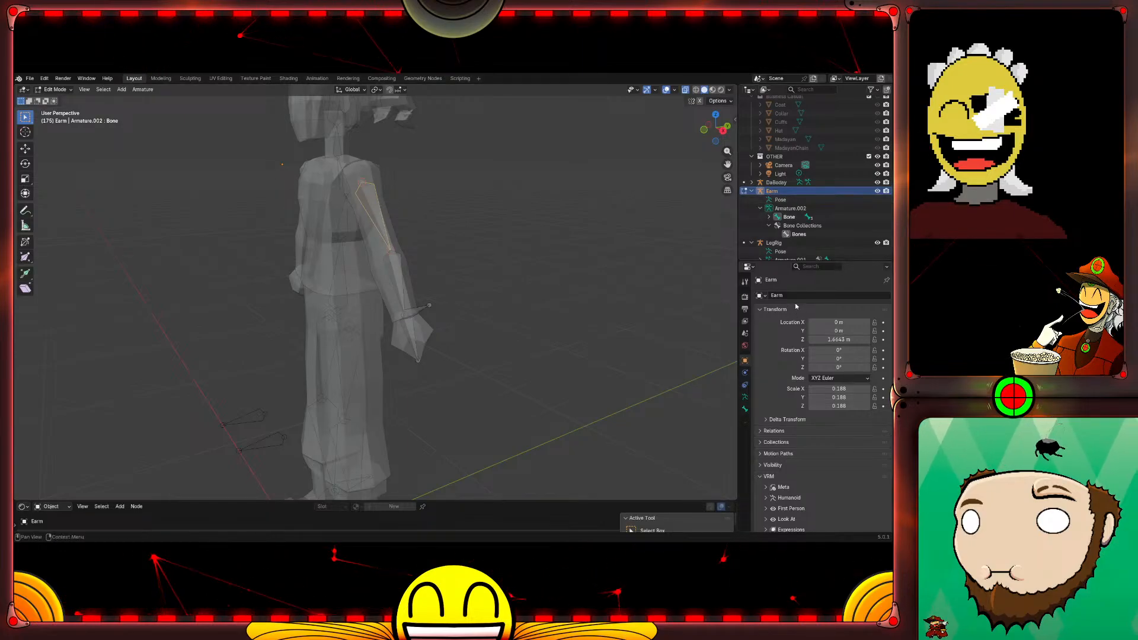
{"action": "left_click", "coordinate": [396, 270]}
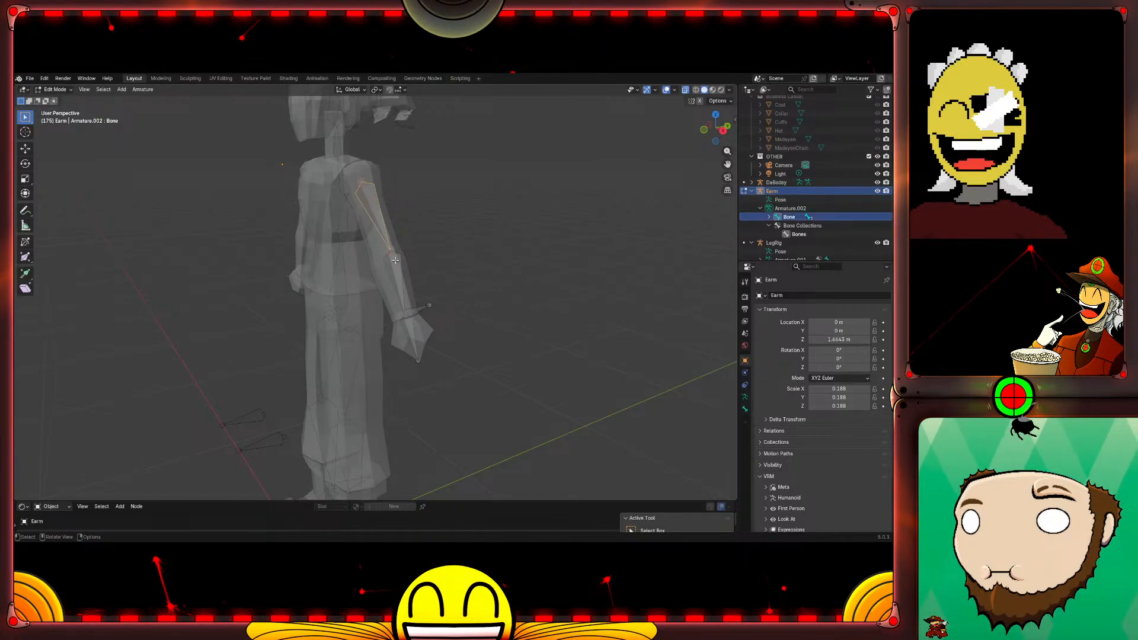
{"action": "left_click", "coordinate": [374, 218]}
{"action": "left_click", "coordinate": [769, 218]}
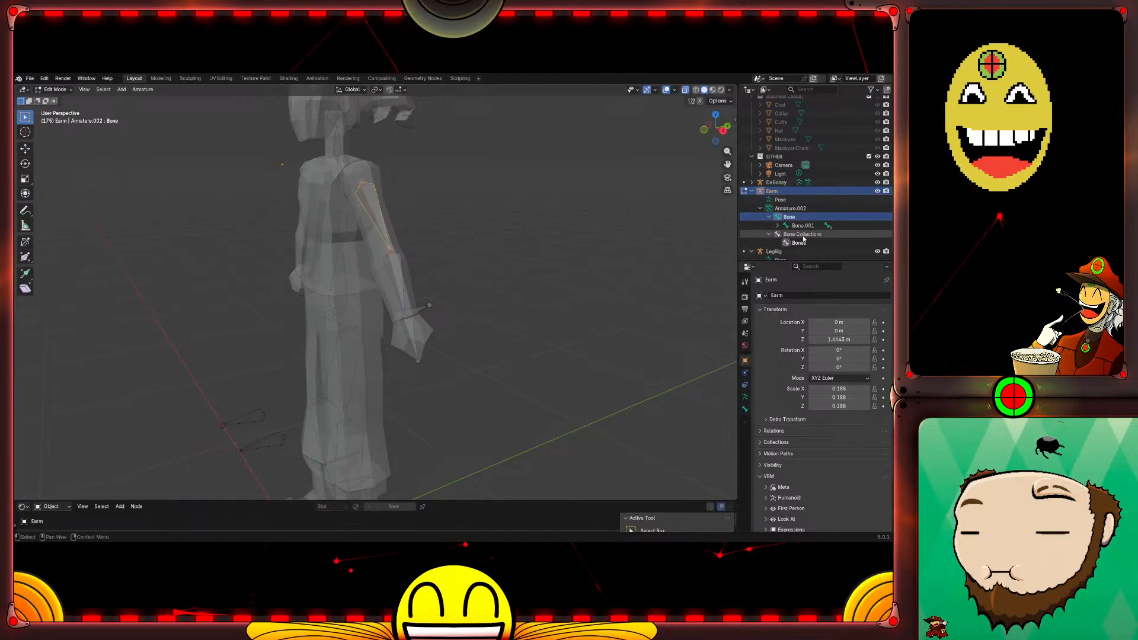
{"action": "left_click", "coordinate": [777, 225]}
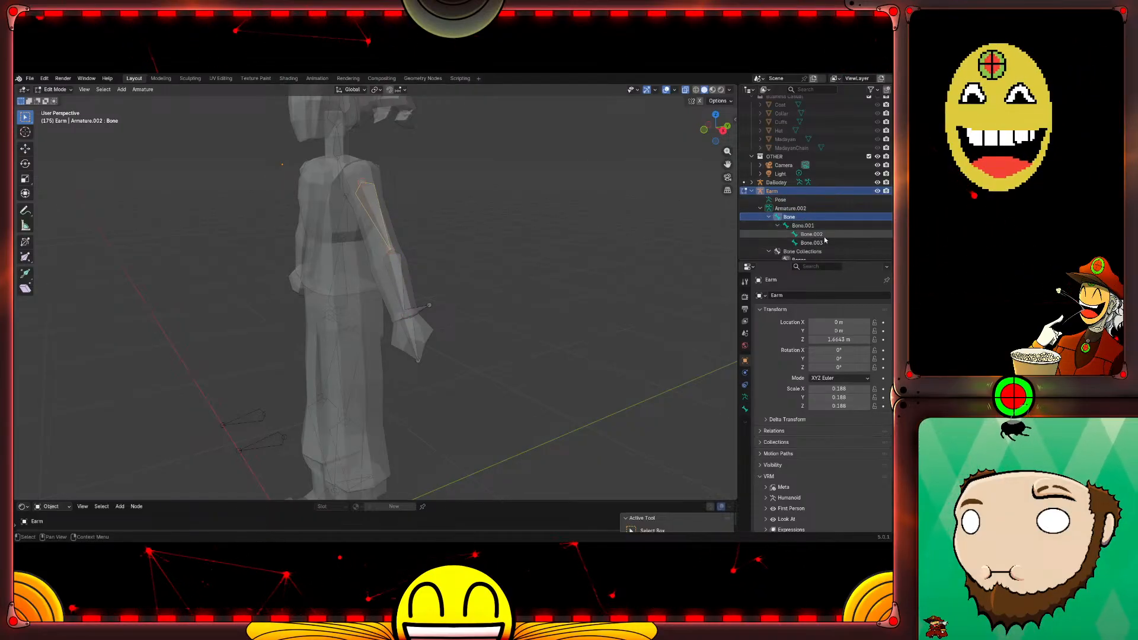
Step: Rename the upper arm bone to Shodah
{"action": "double_click", "coordinate": [792, 219]}
{"action": "scroll", "coordinate": [793, 216], "scroll_direction": "down", "scroll_amount": 2}
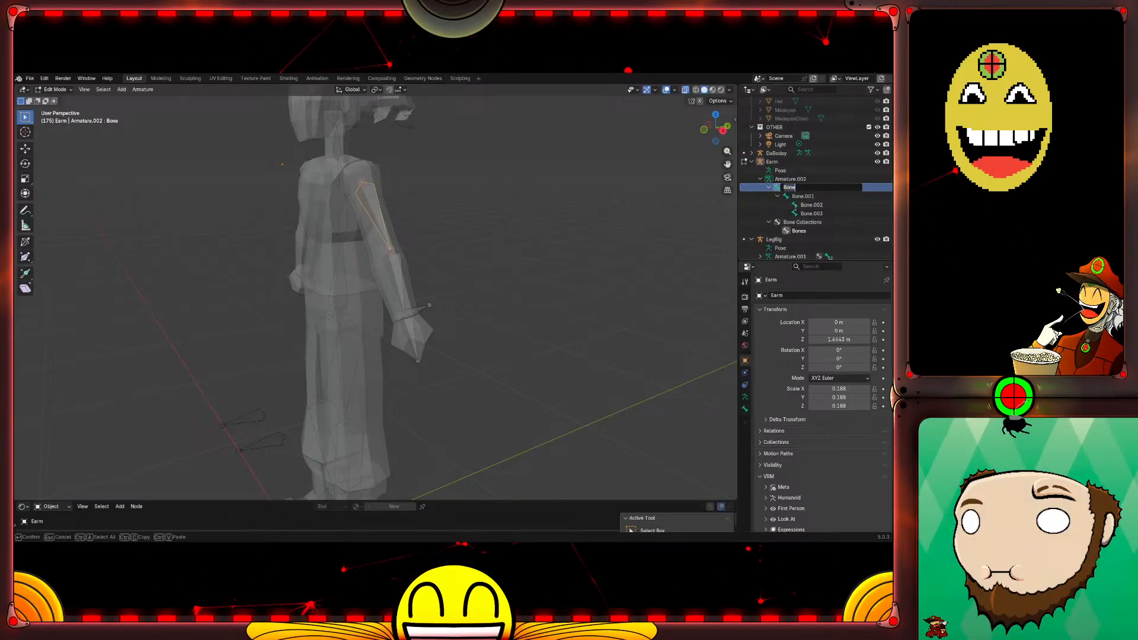
{"action": "type", "text": "Sho"}
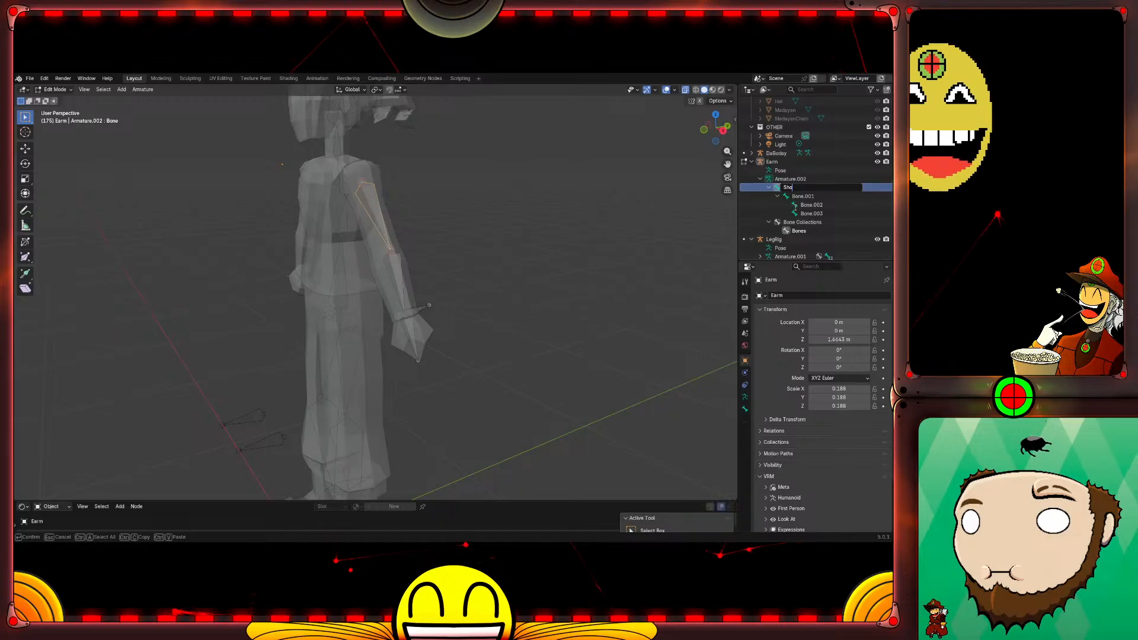
{"action": "type", "text": "dah"}
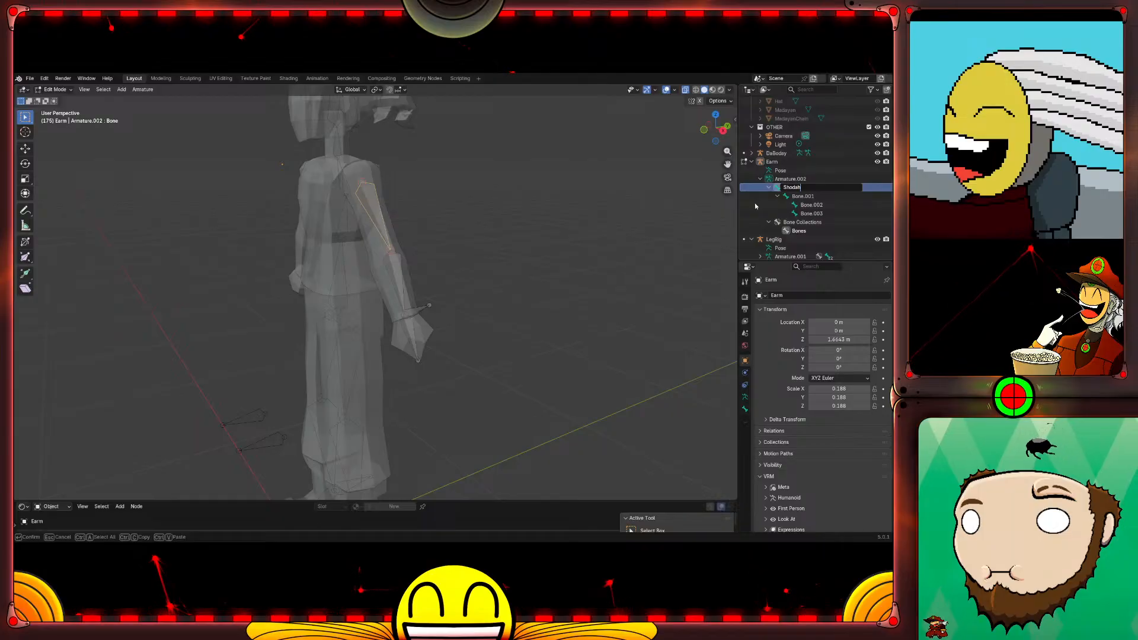
{"action": "key", "text": "Return"}
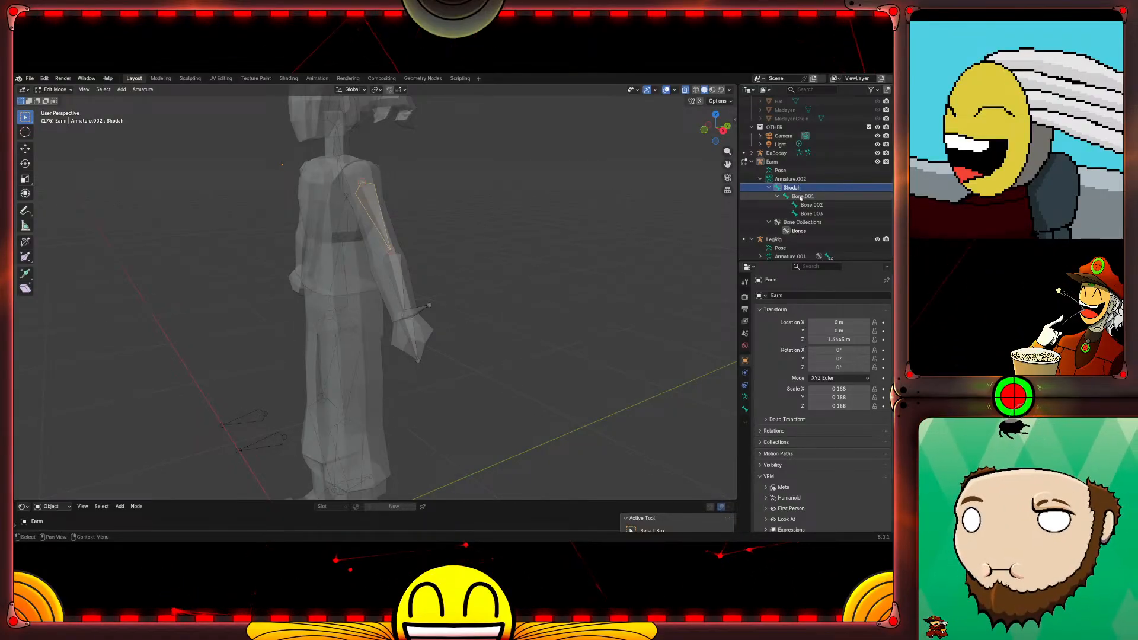
Step: Rename the forearm bone to FairArm
{"action": "left_click", "coordinate": [800, 196]}
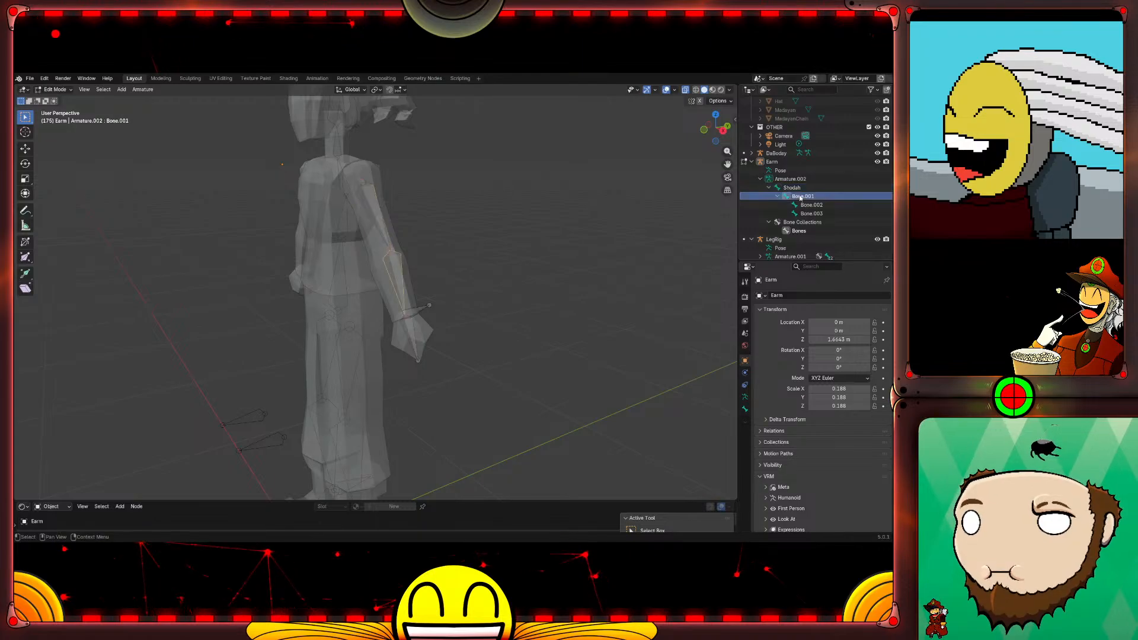
{"action": "double_click", "coordinate": [800, 196]}
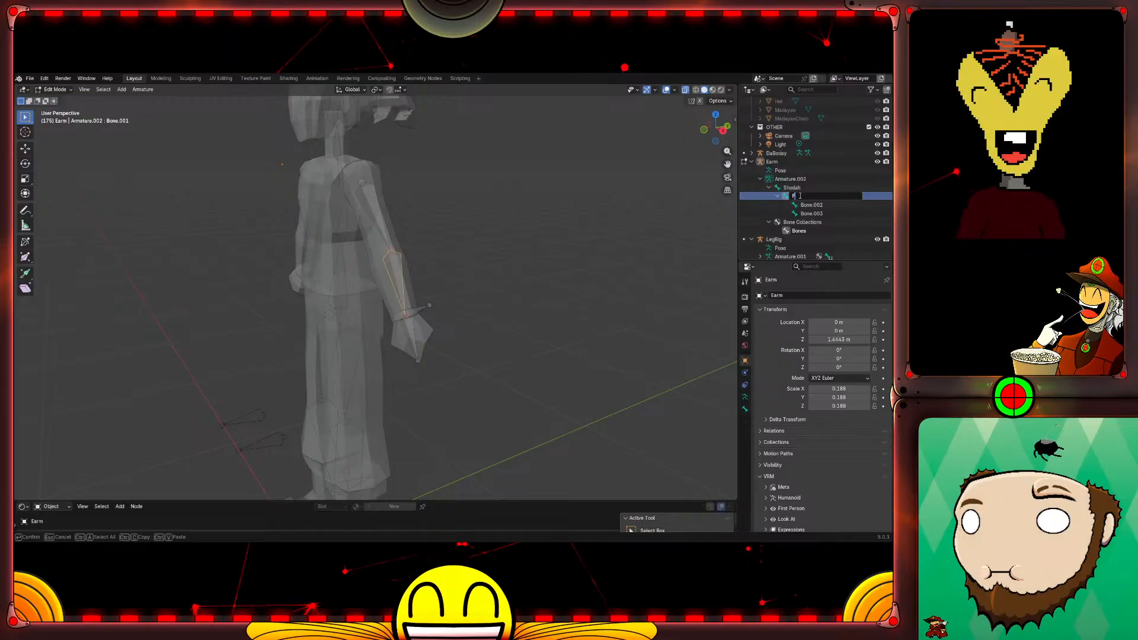
{"action": "type", "text": "FairArm"}
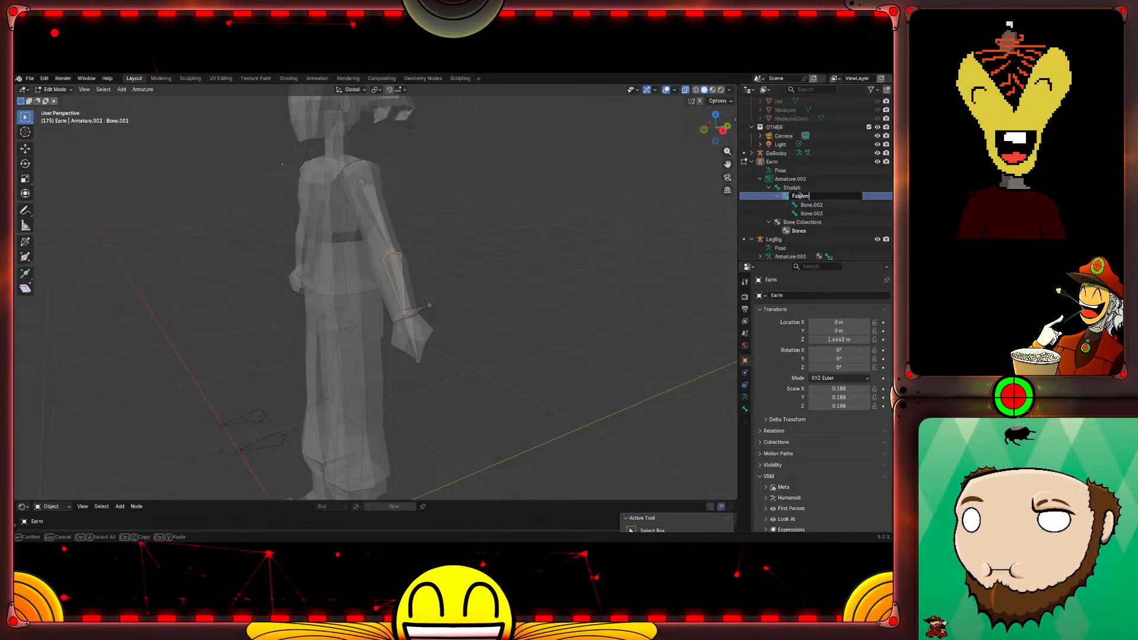
{"action": "key", "text": "Return"}
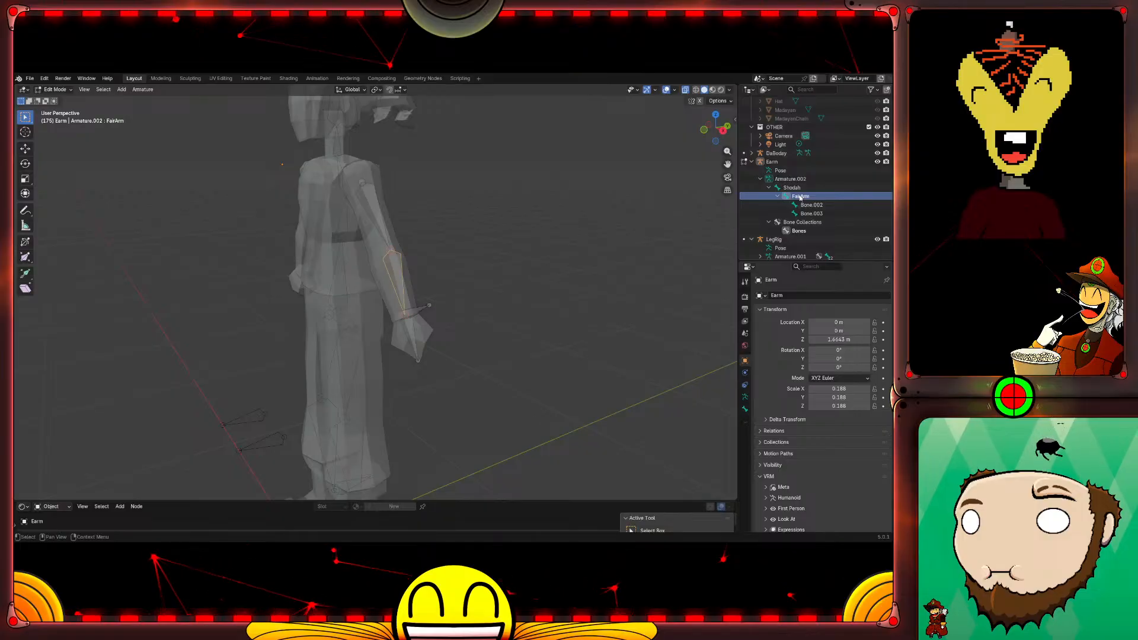
Step: Rename the Earm armature's hand bone to han and its wrist control bone to IK.Arm
{"action": "left_click", "coordinate": [809, 205]}
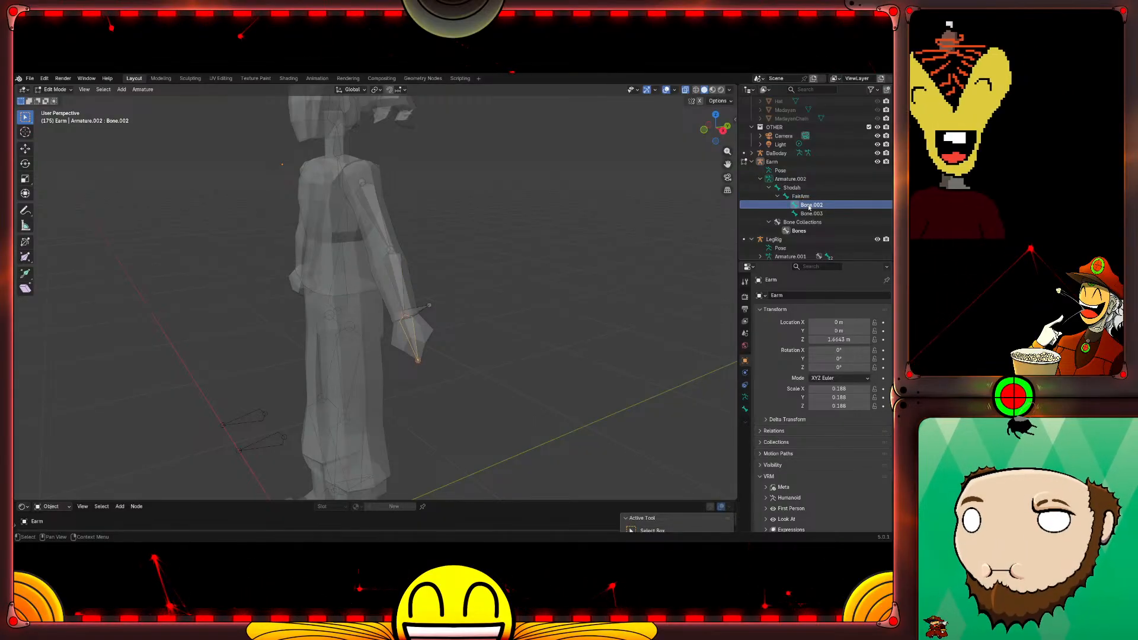
{"action": "double_click", "coordinate": [809, 205]}
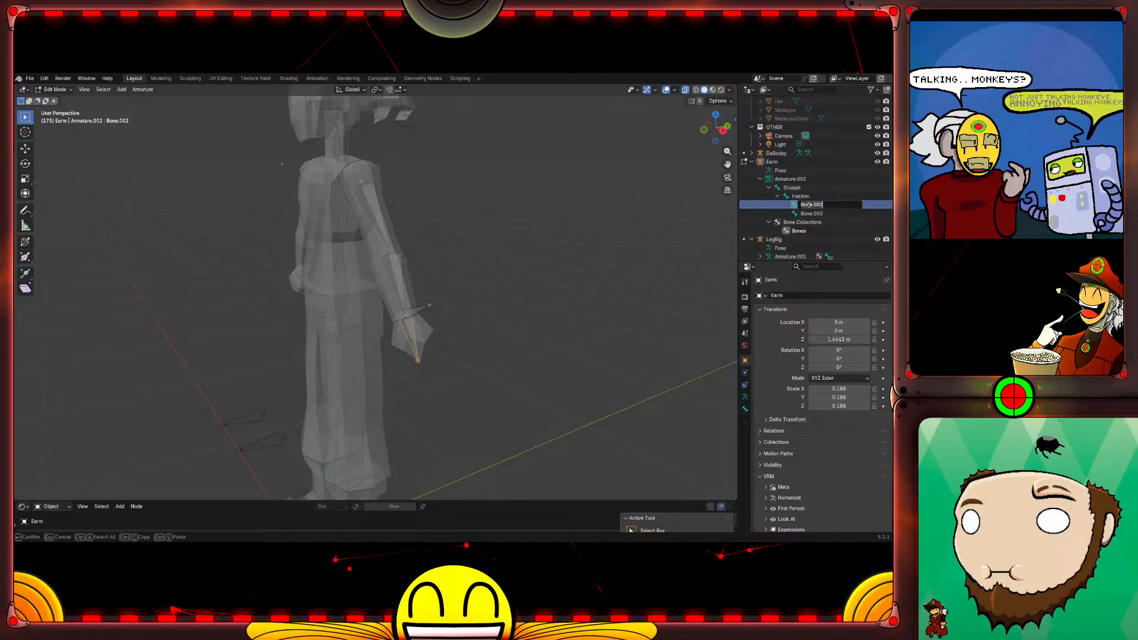
{"action": "type", "text": "han"}
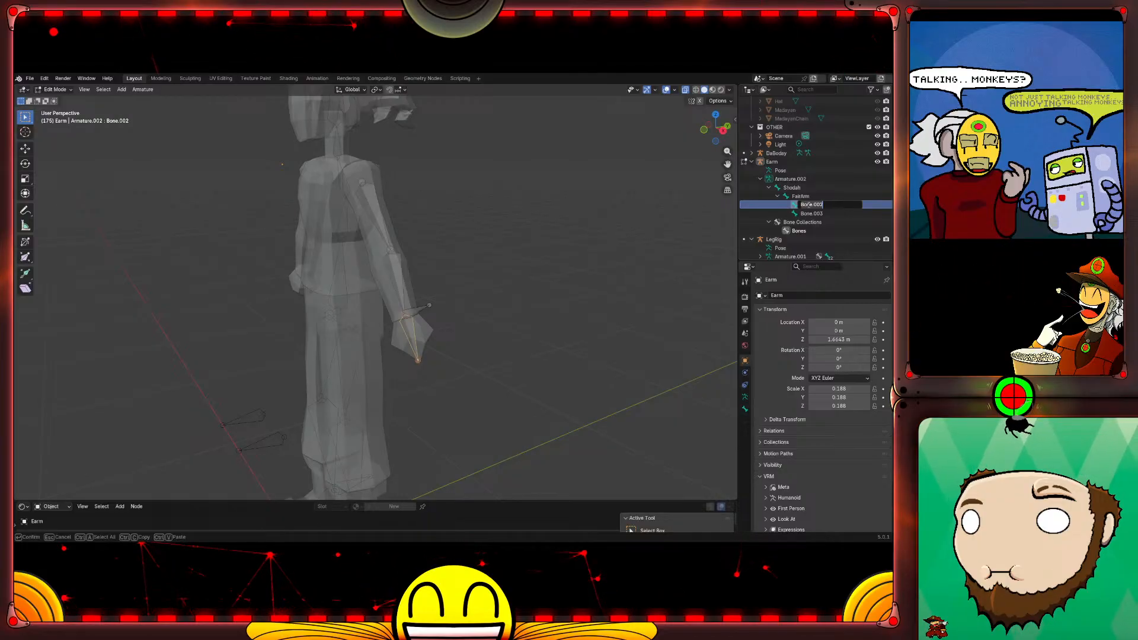
{"action": "key", "text": "Return"}
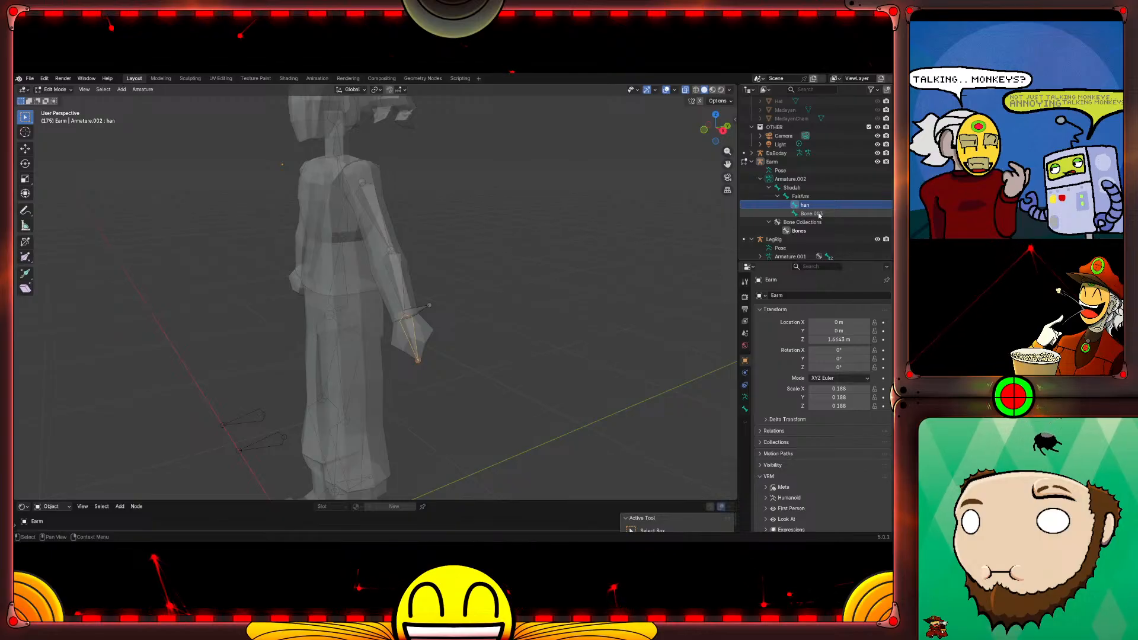
{"action": "double_click", "coordinate": [811, 214]}
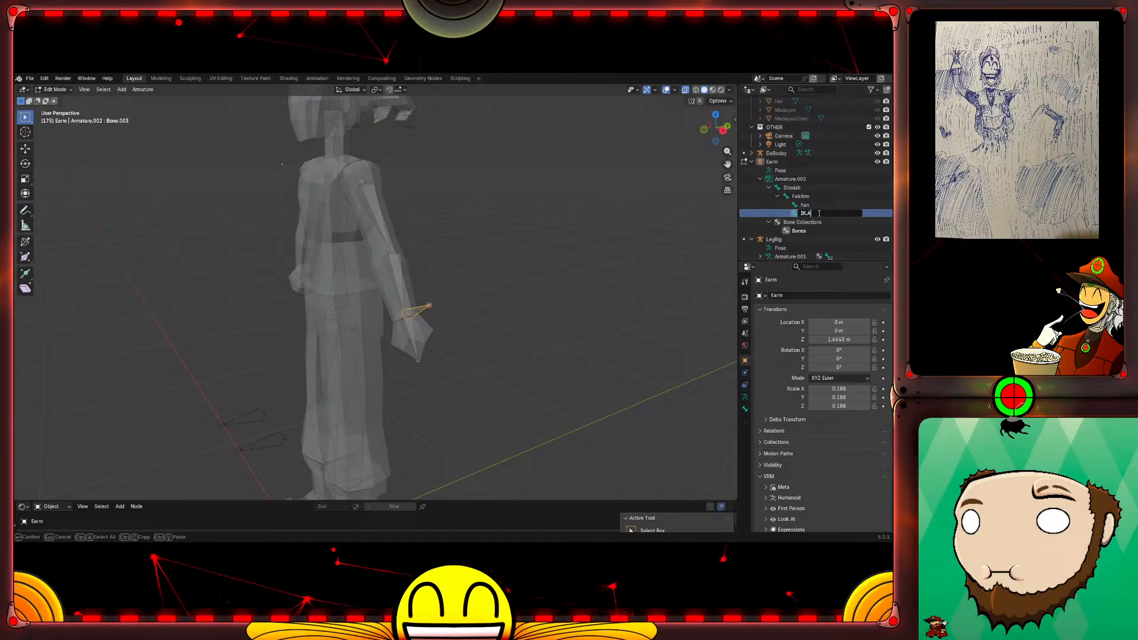
{"action": "key", "text": "Return"}
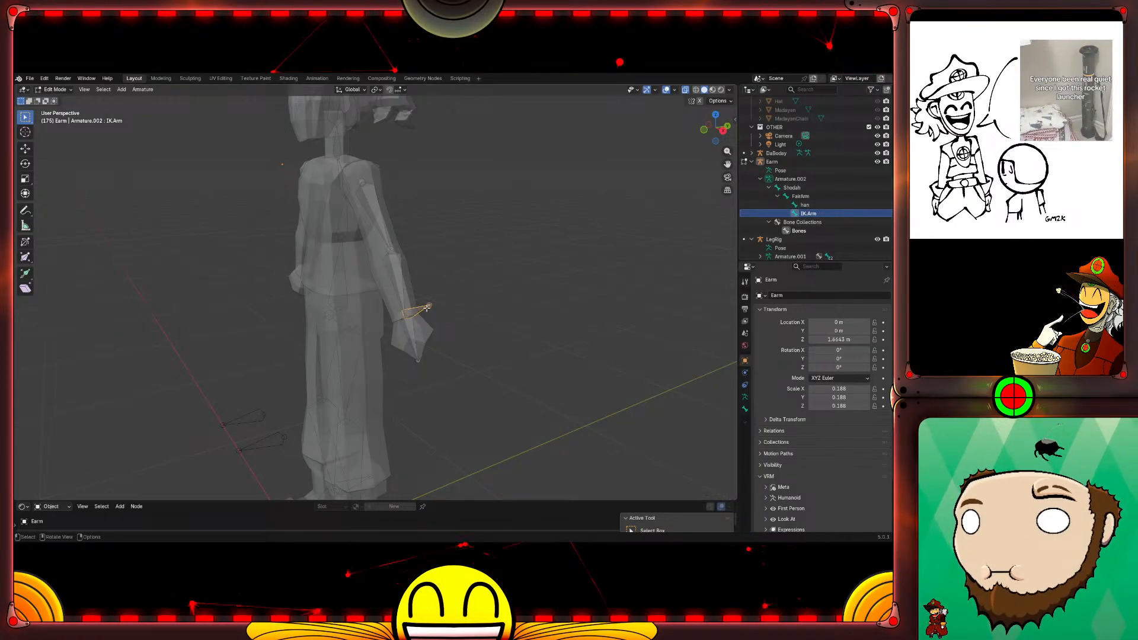
Step: In Pose Mode, set the FairArm bone's IK constraint to use IK.Arm as its target bone
{"action": "key", "text": "ctrl+Tab"}
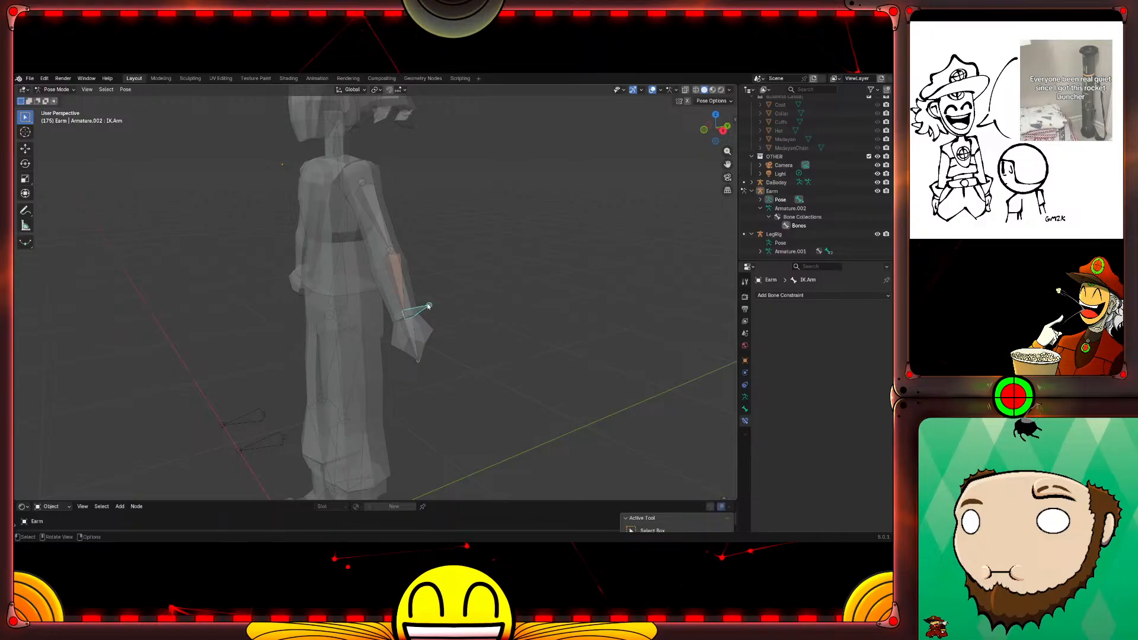
{"action": "left_click", "coordinate": [399, 275]}
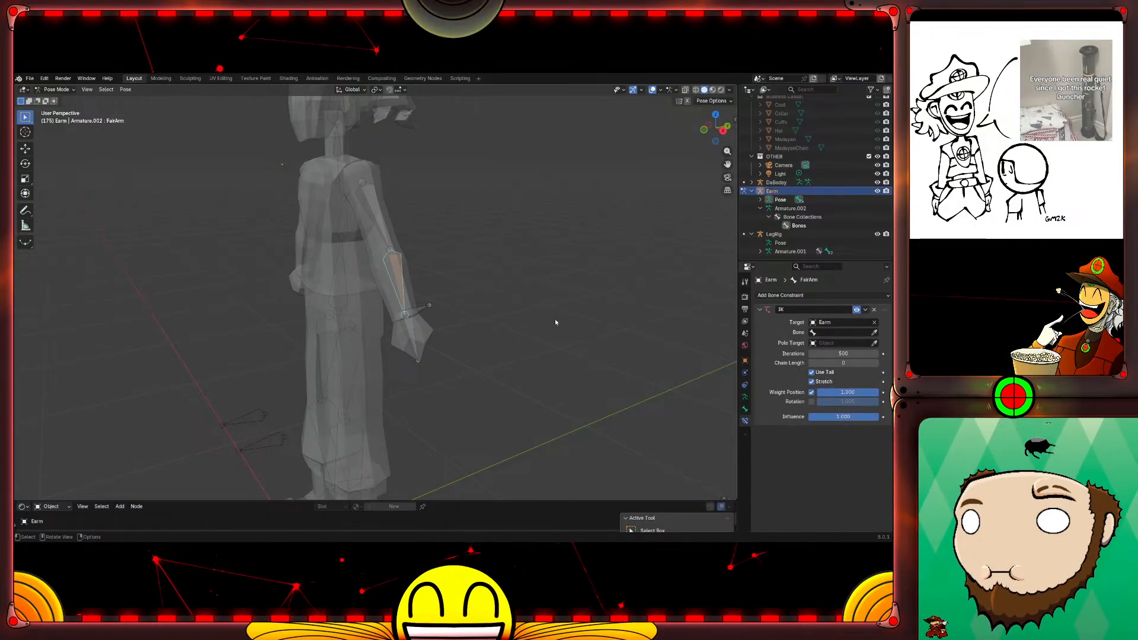
{"action": "left_click", "coordinate": [842, 333]}
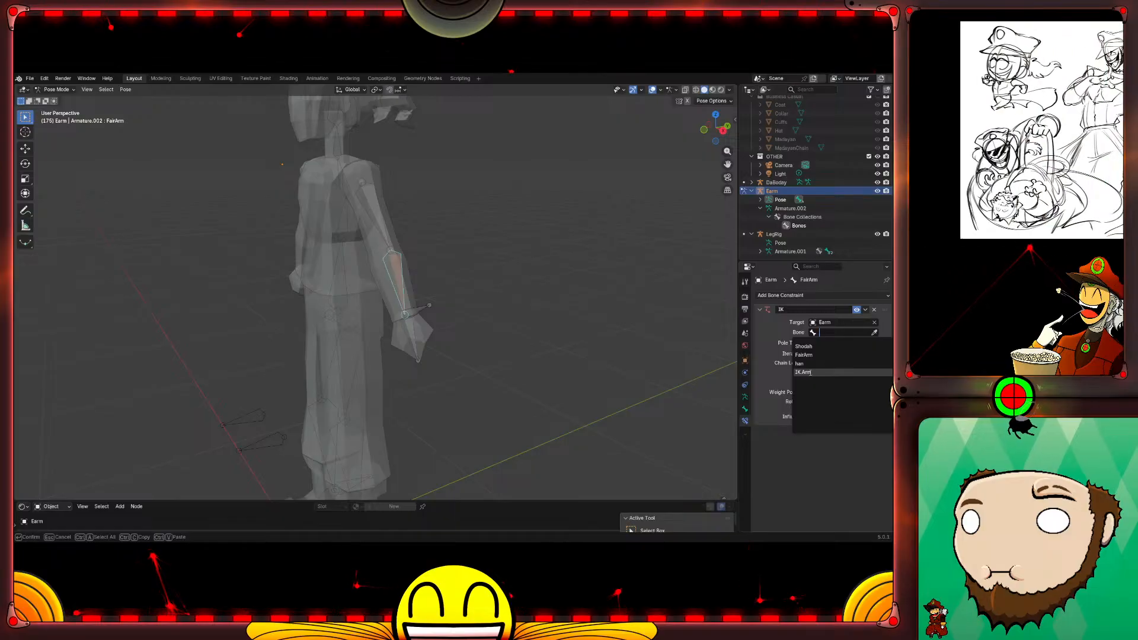
{"action": "left_click", "coordinate": [810, 372]}
{"action": "left_click", "coordinate": [833, 344]}
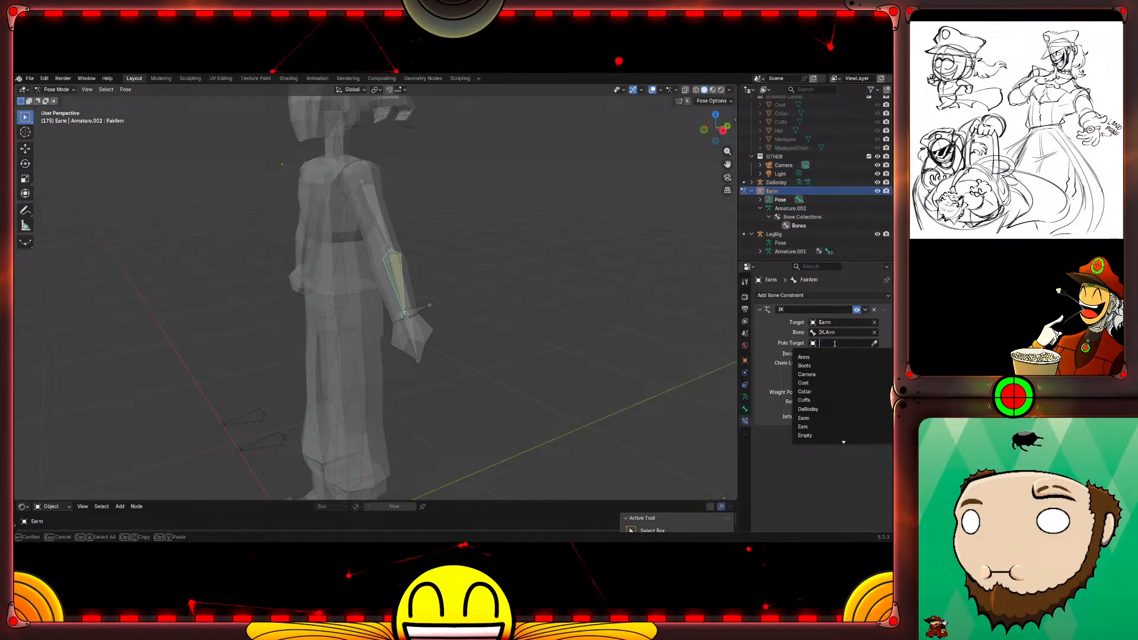
{"action": "left_click", "coordinate": [766, 327]}
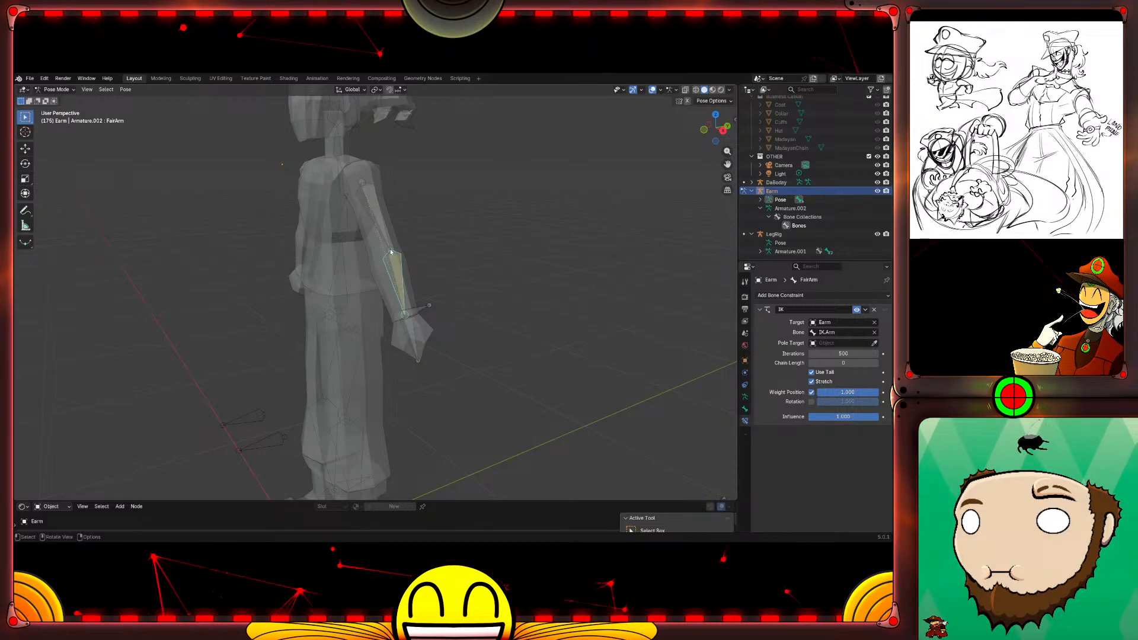
Step: In Edit Mode, extrude a new bone from the elbow joint about 0.1 m backward along the global Y axis
{"action": "left_click", "coordinate": [391, 252]}
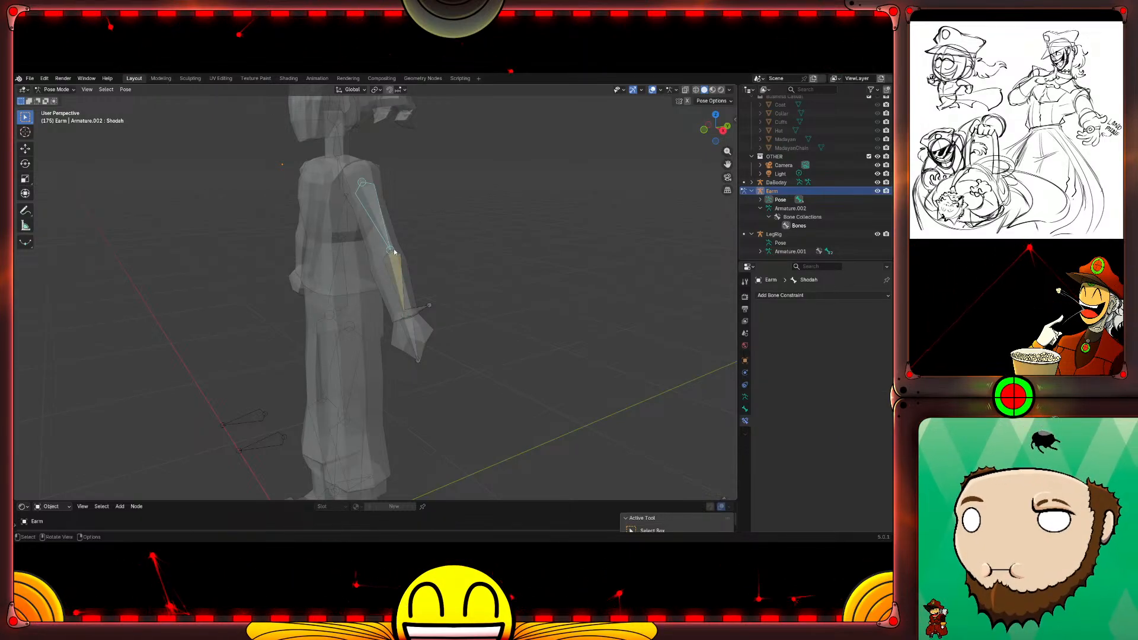
{"action": "key", "text": "Tab"}
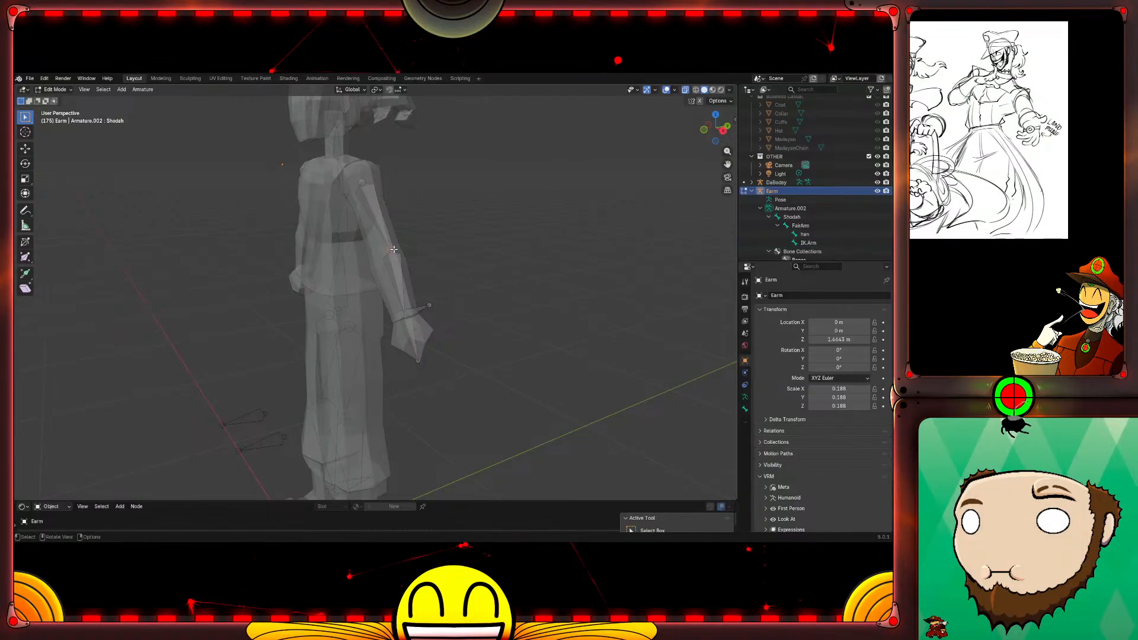
{"action": "middle_click_drag", "start_coordinate": [508, 247], "coordinate": [482, 268]}
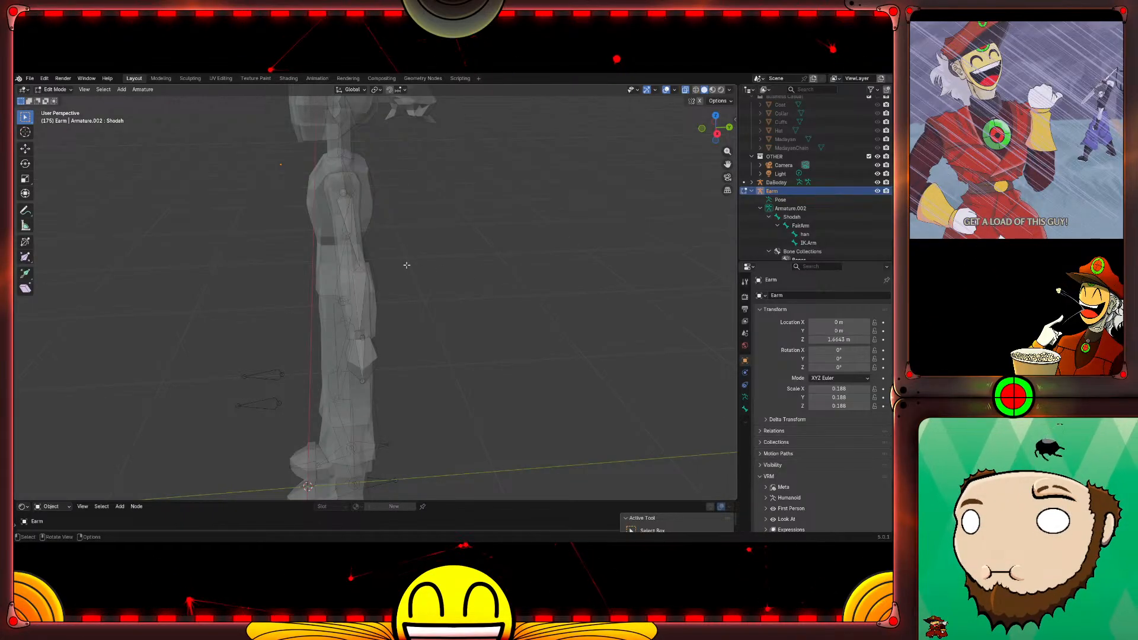
{"action": "key", "text": "KP_3"}
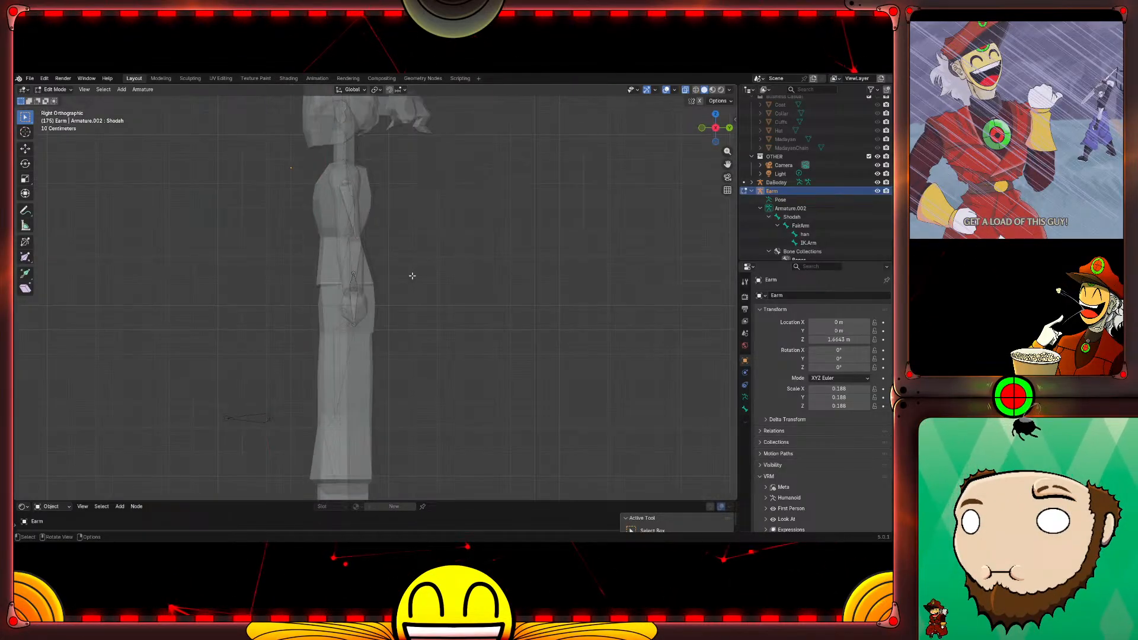
{"action": "key", "text": "e"}
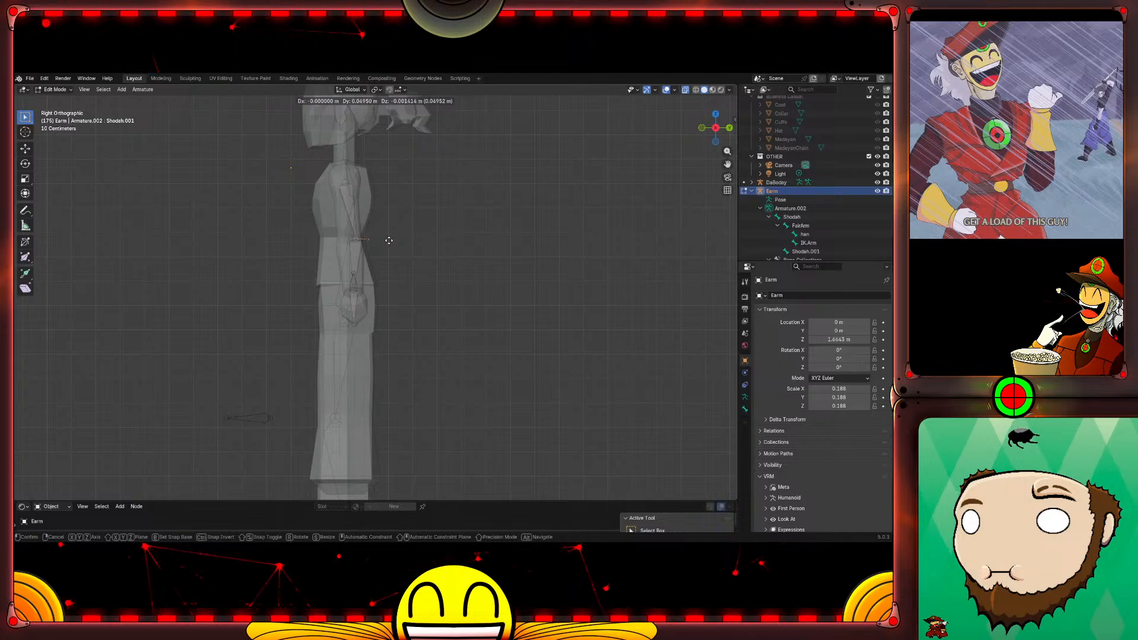
{"action": "key", "text": "y"}
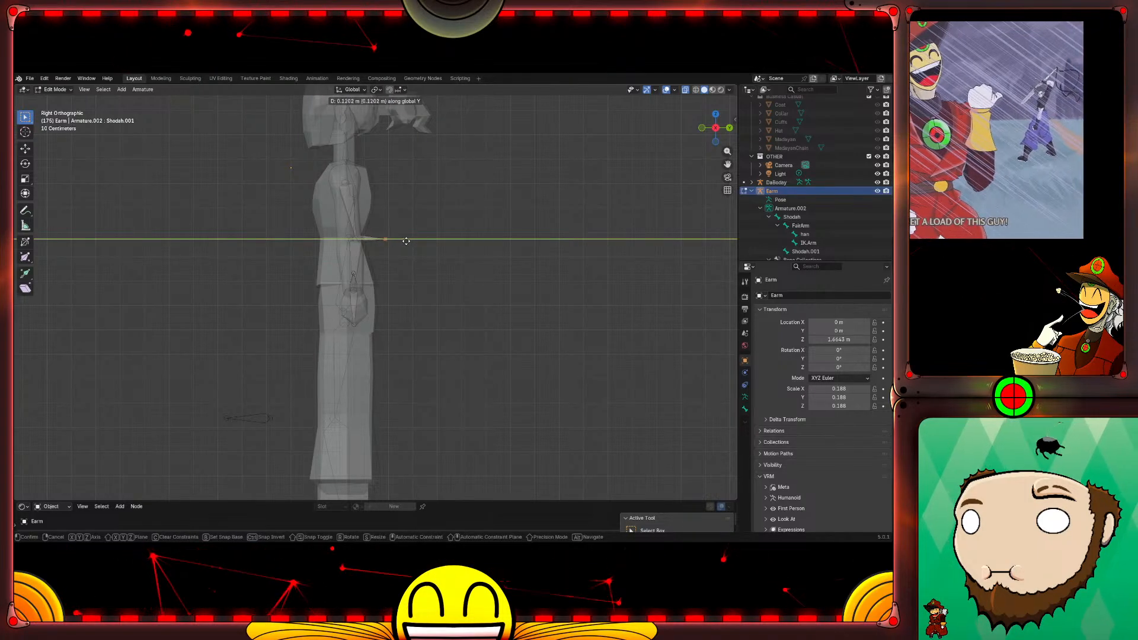
{"action": "left_click", "coordinate": [406, 241]}
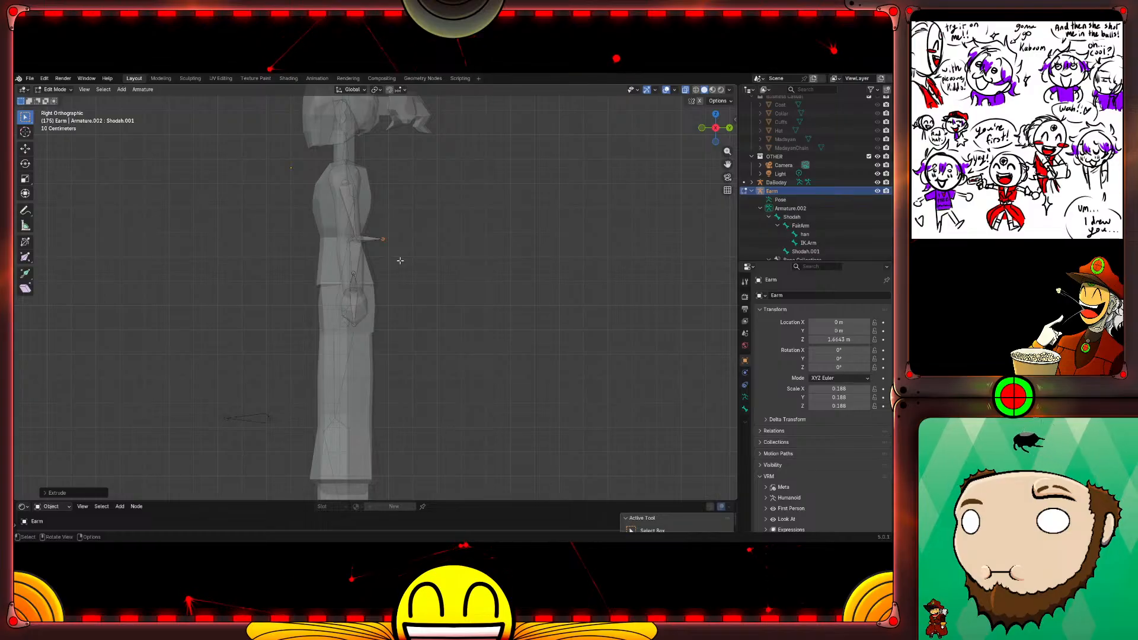
Step: Clear the new elbow bone's parent and disable its Deform option
{"action": "key", "text": "ctrl+Tab"}
{"action": "left_click", "coordinate": [370, 240]}
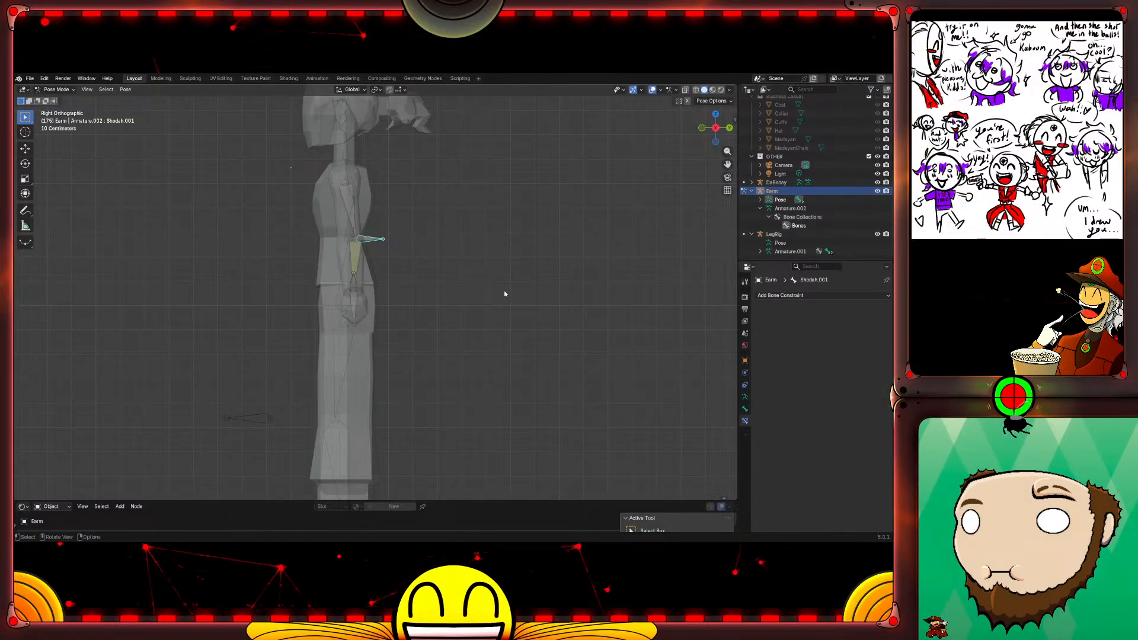
{"action": "key", "text": "Tab"}
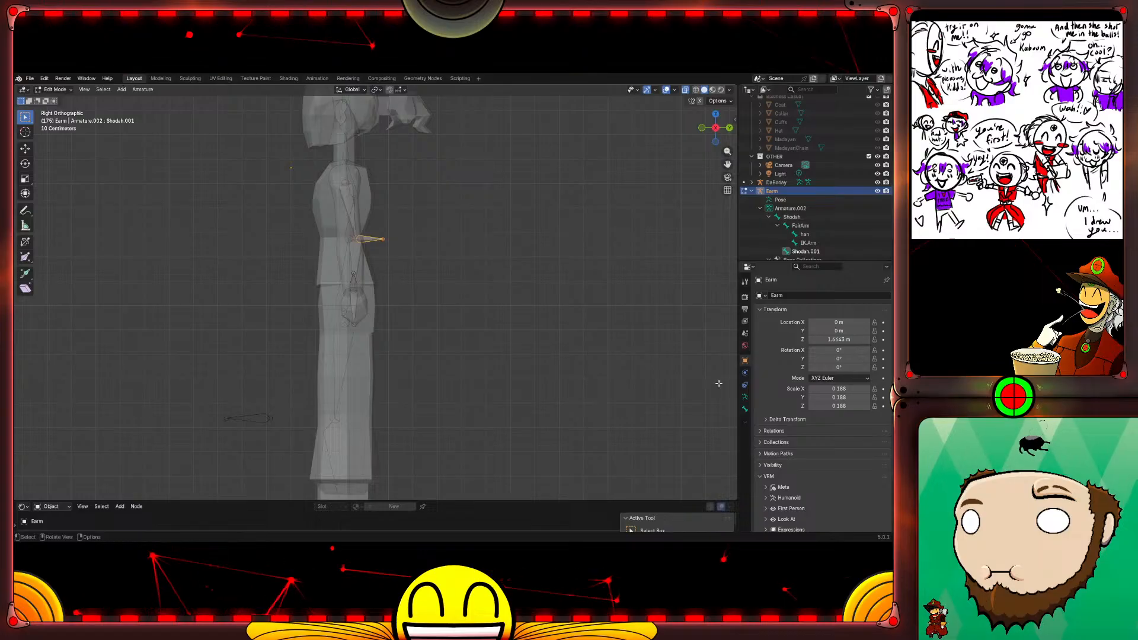
{"action": "left_click", "coordinate": [745, 409]}
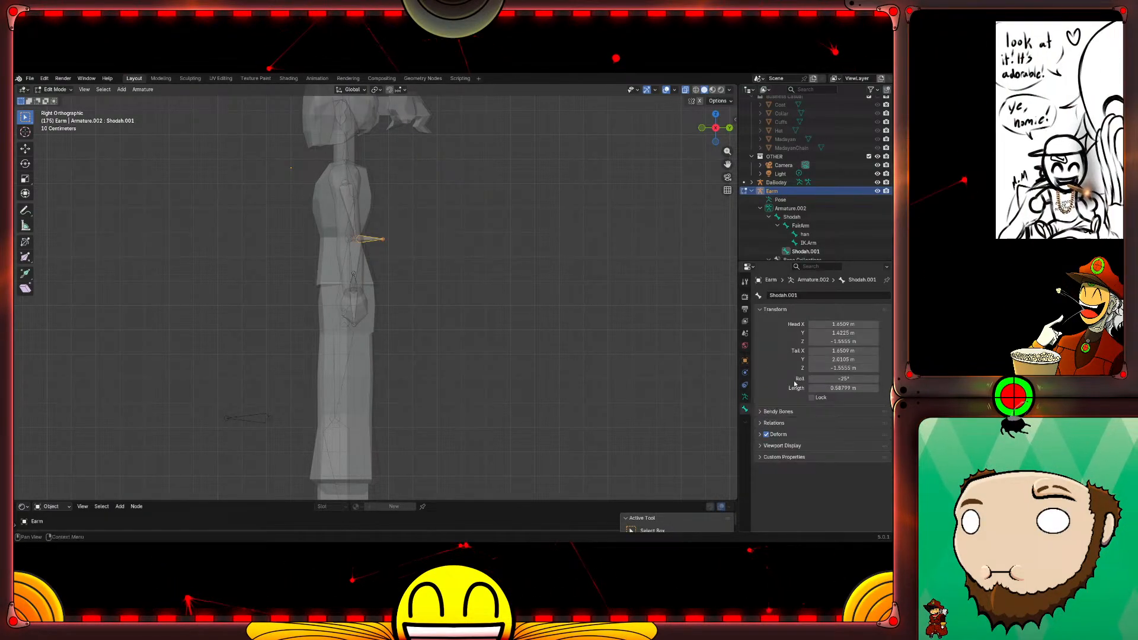
{"action": "left_click", "coordinate": [759, 424]}
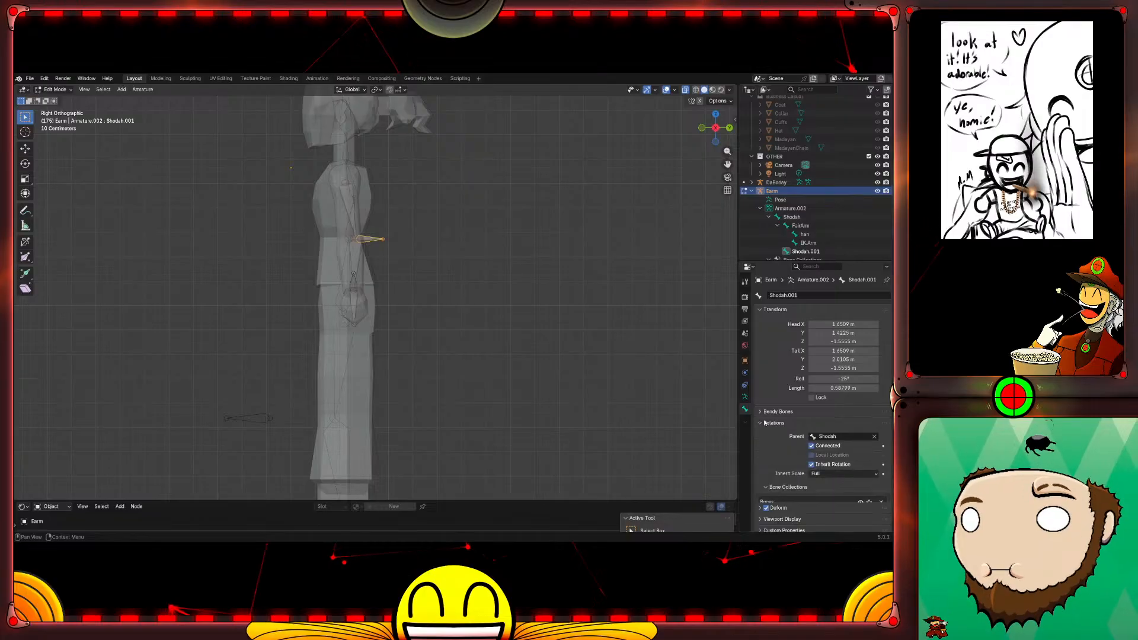
{"action": "left_click", "coordinate": [874, 436]}
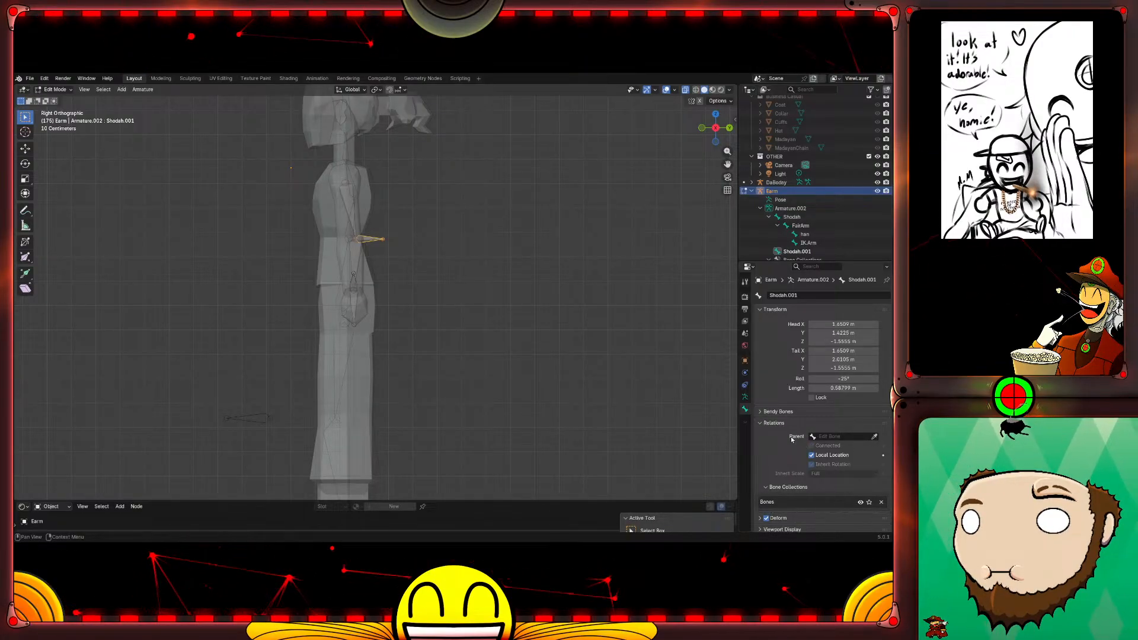
{"action": "scroll", "coordinate": [763, 463], "scroll_direction": "down", "scroll_amount": 1}
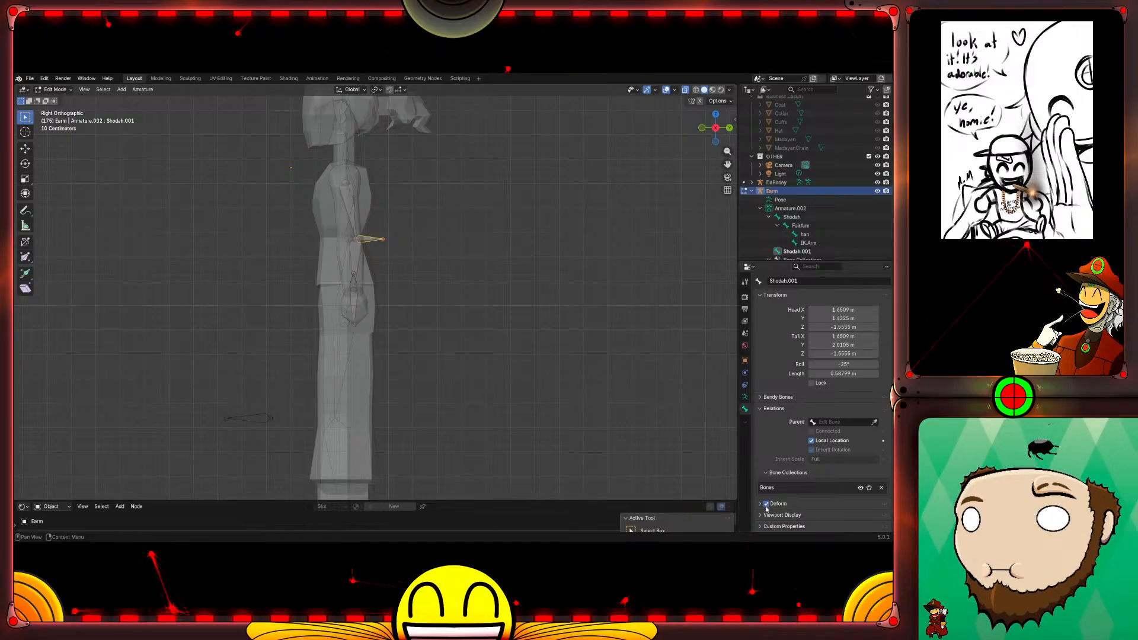
Step: Clear the IK.Arm bone's parent and disable its Deform option
{"action": "left_click", "coordinate": [355, 293]}
{"action": "left_click", "coordinate": [874, 422]}
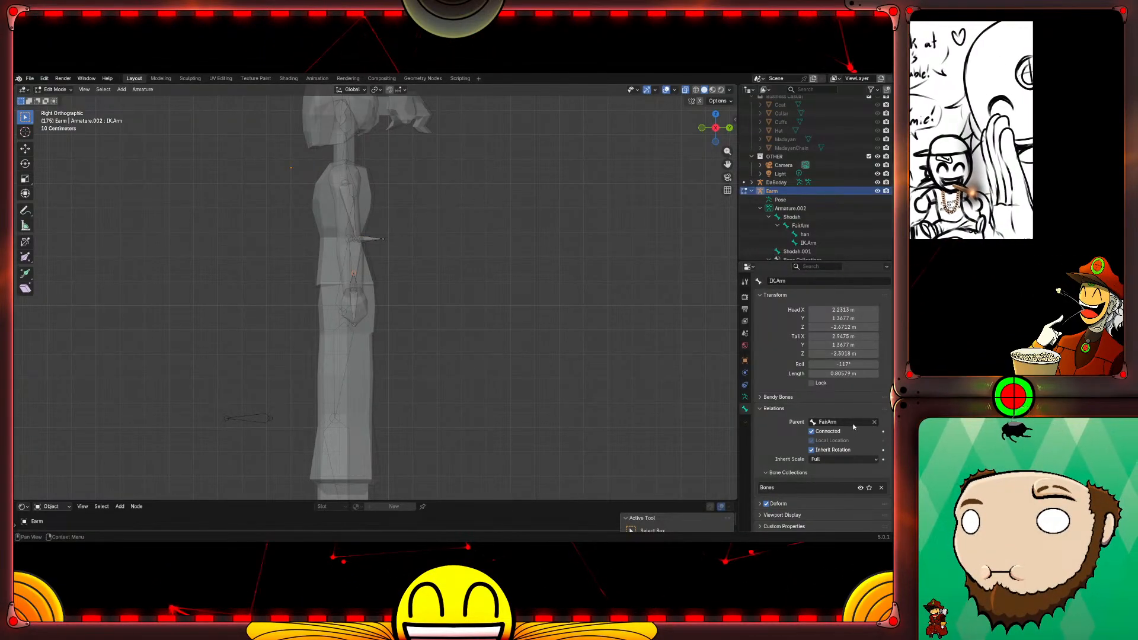
{"action": "left_click", "coordinate": [770, 504]}
Step: Move the elbow pole bone about 0.1 m backward along the global Y axis, away from the arm
{"action": "middle_click_drag", "start_coordinate": [385, 296], "coordinate": [418, 290]}
{"action": "left_click", "coordinate": [389, 284]}
{"action": "middle_click_drag", "start_coordinate": [523, 293], "coordinate": [488, 272]}
{"action": "key", "text": "g"}
{"action": "key", "text": "y"}
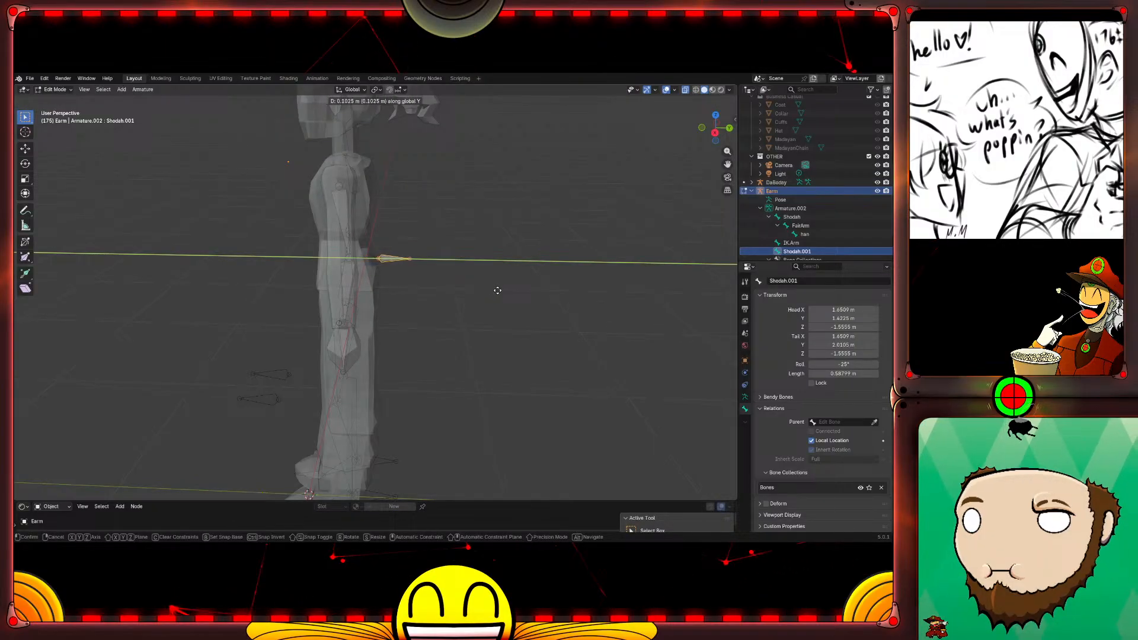
{"action": "left_click", "coordinate": [505, 292]}
{"action": "middle_click_drag", "start_coordinate": [607, 360], "coordinate": [572, 317]}
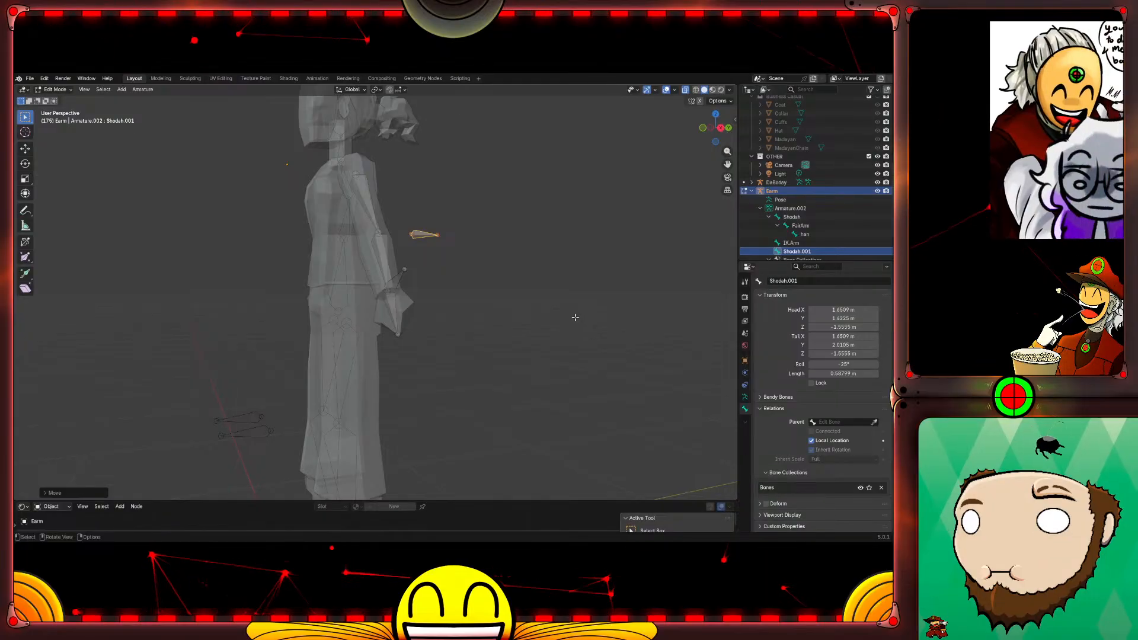
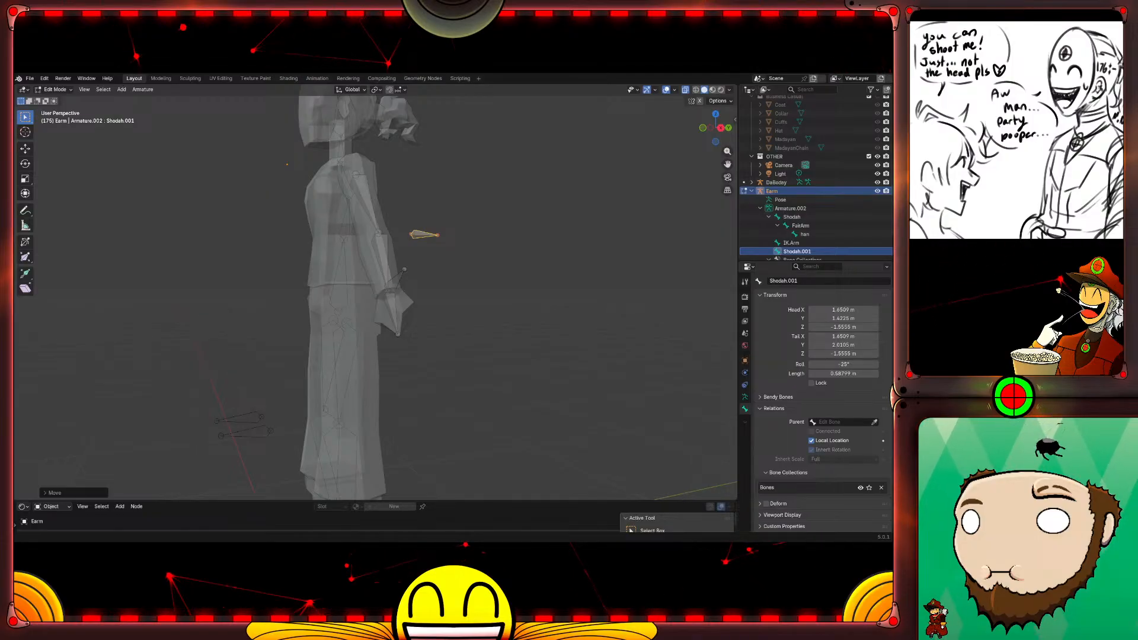
Step: Select the FairArm bone, switch the armature to Pose Mode, and show the bone's IK constraint settings
{"action": "middle_click_drag", "start_coordinate": [528, 278], "coordinate": [591, 280]}
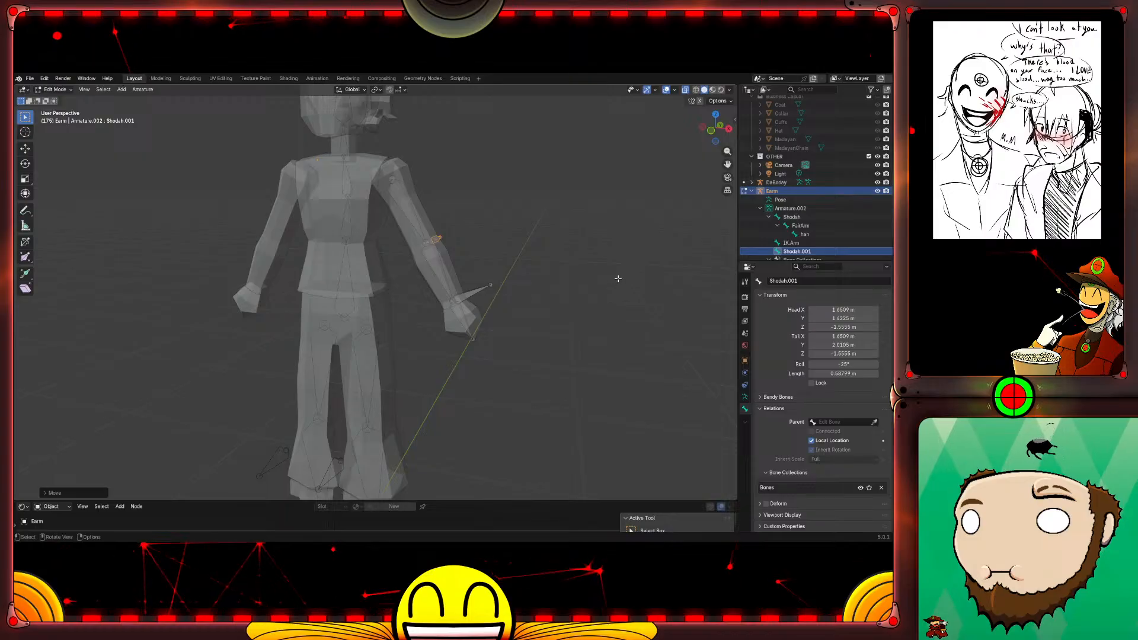
{"action": "middle_click_drag", "start_coordinate": [640, 310], "coordinate": [571, 306]}
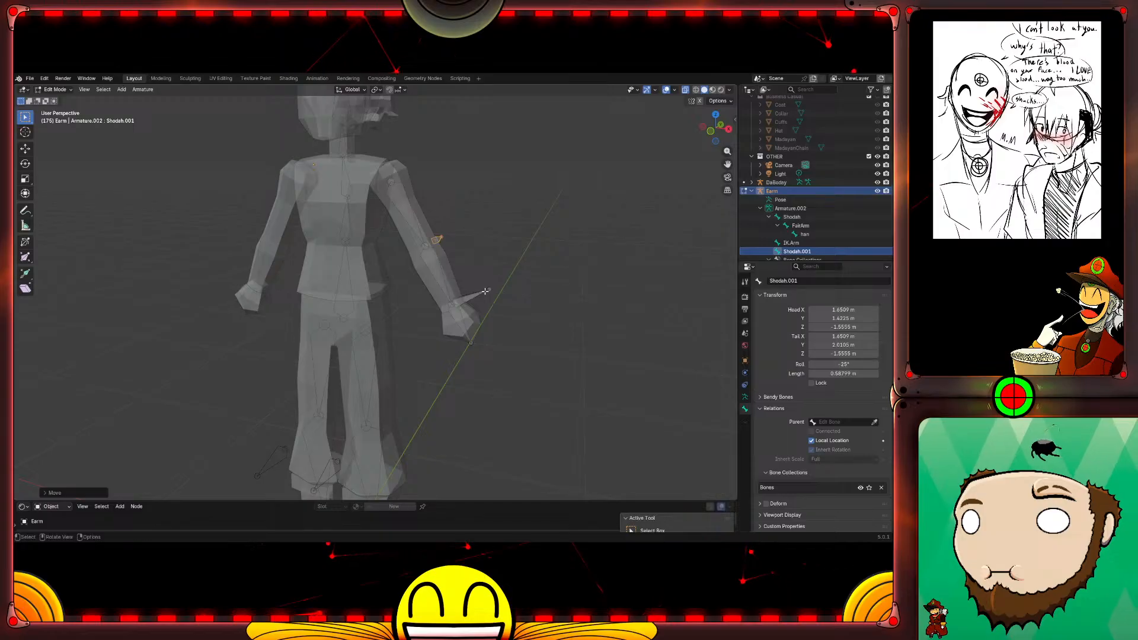
{"action": "left_click", "coordinate": [485, 291]}
{"action": "left_click", "coordinate": [441, 274]}
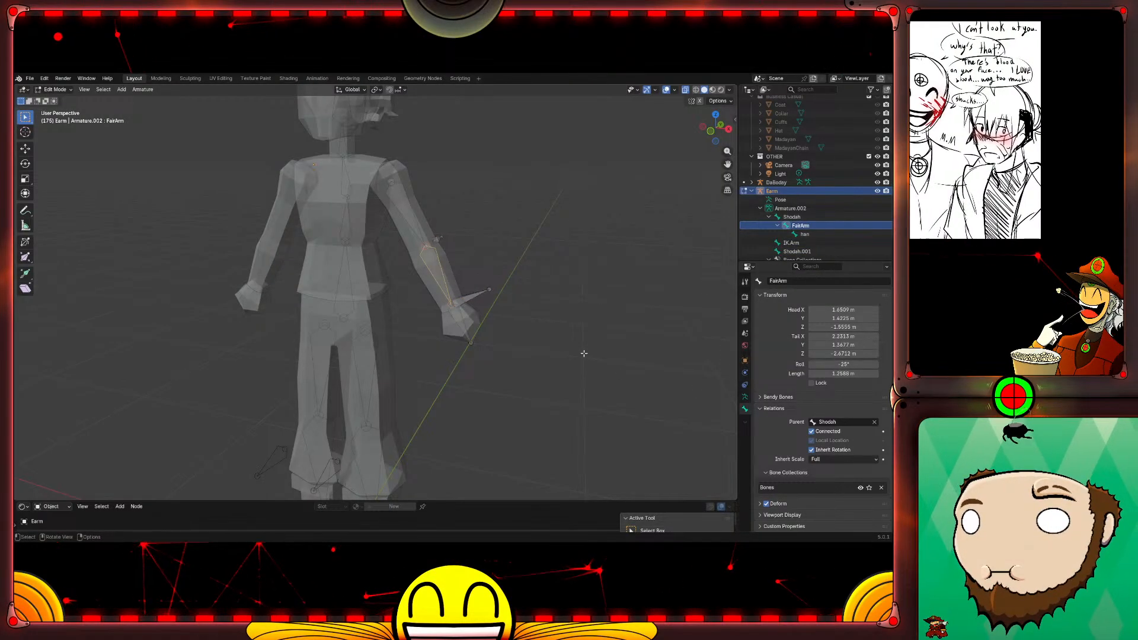
{"action": "key", "text": "ctrl+Tab"}
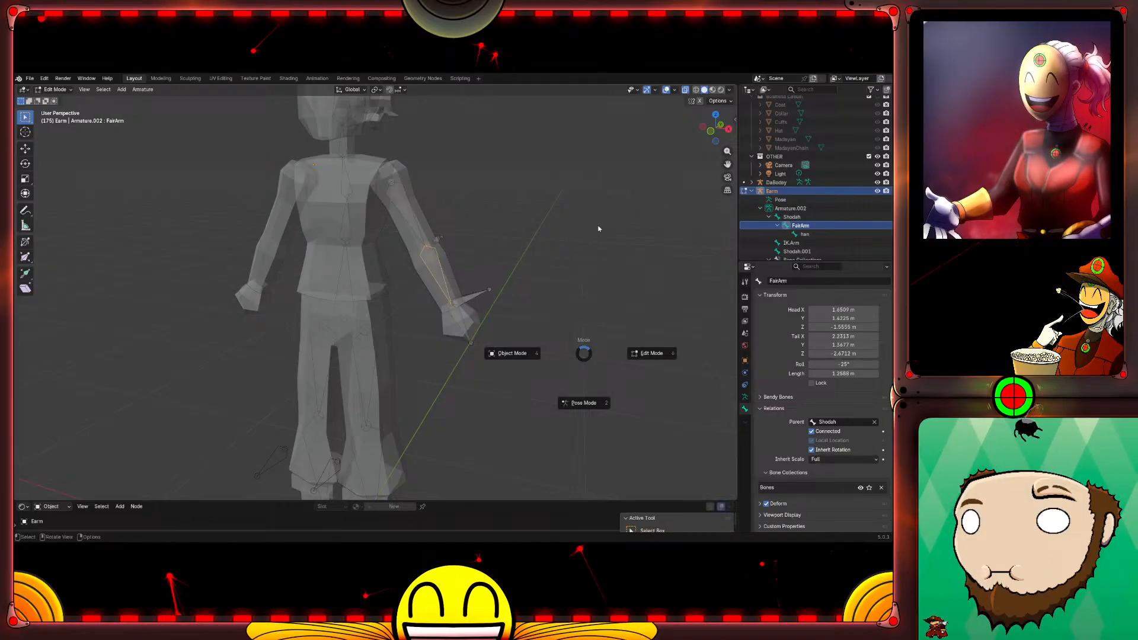
{"action": "left_click", "coordinate": [592, 410]}
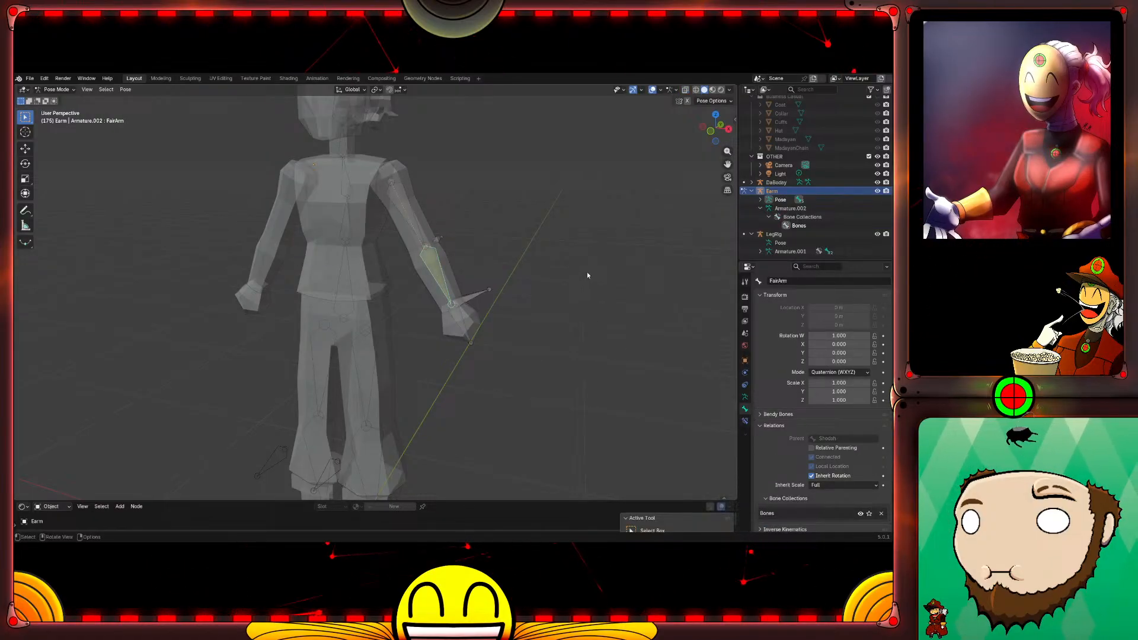
{"action": "left_click", "coordinate": [744, 420]}
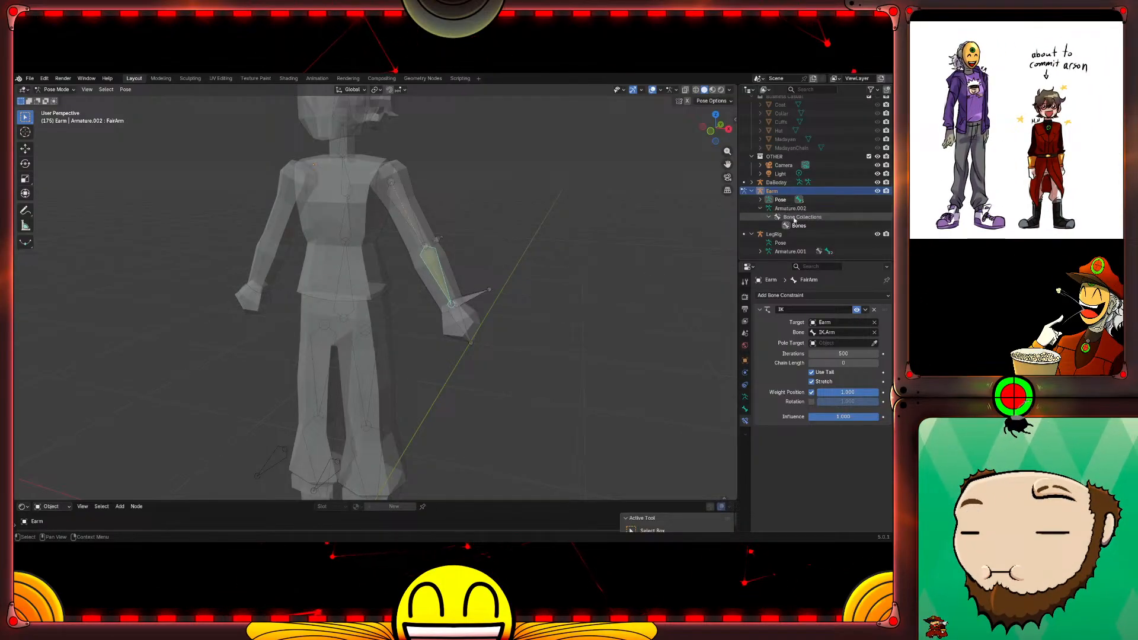
{"action": "left_click", "coordinate": [789, 209]}
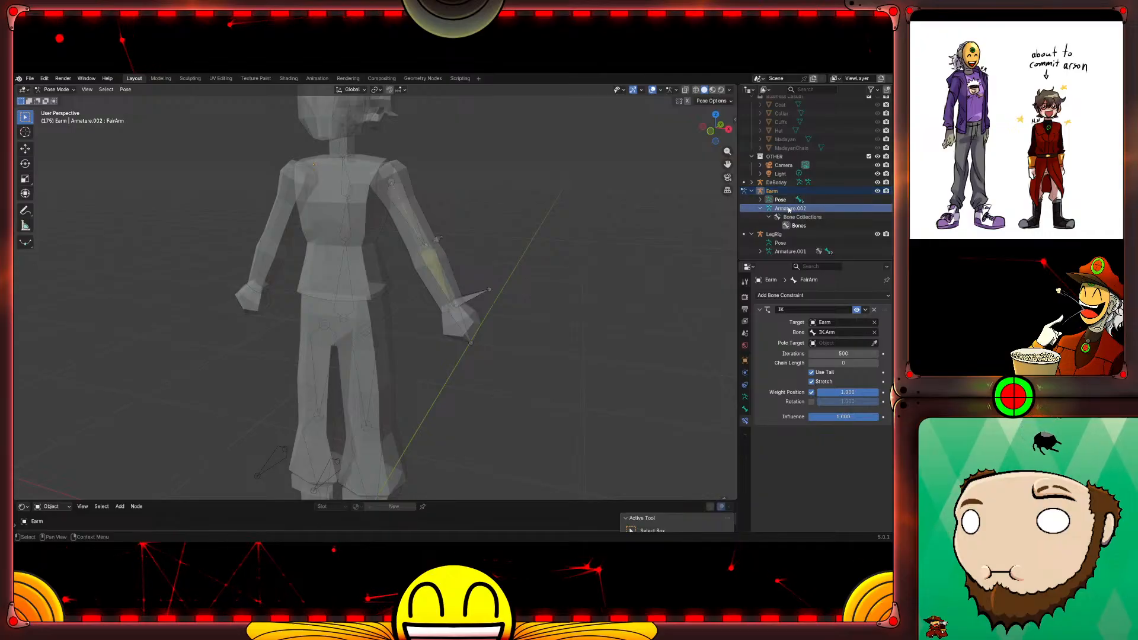
Step: Select the elbow pole bone behind the arm in Edit Mode and rename it PIV
{"action": "left_click", "coordinate": [791, 209]}
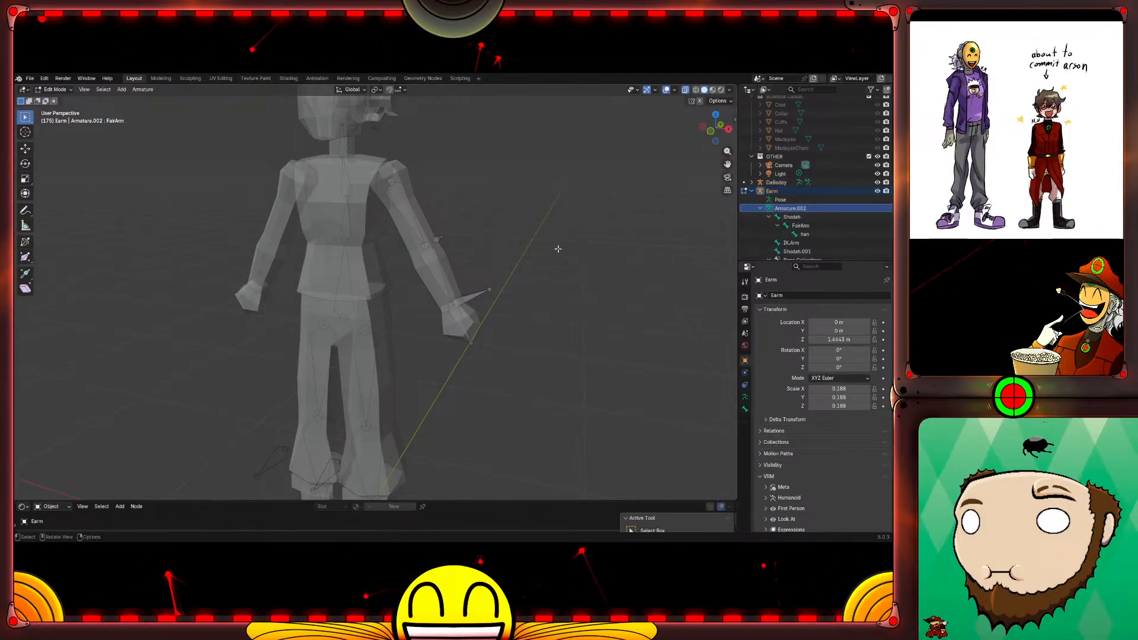
{"action": "left_click", "coordinate": [443, 239]}
{"action": "left_click_drag", "start_coordinate": [438, 240], "coordinate": [452, 223]}
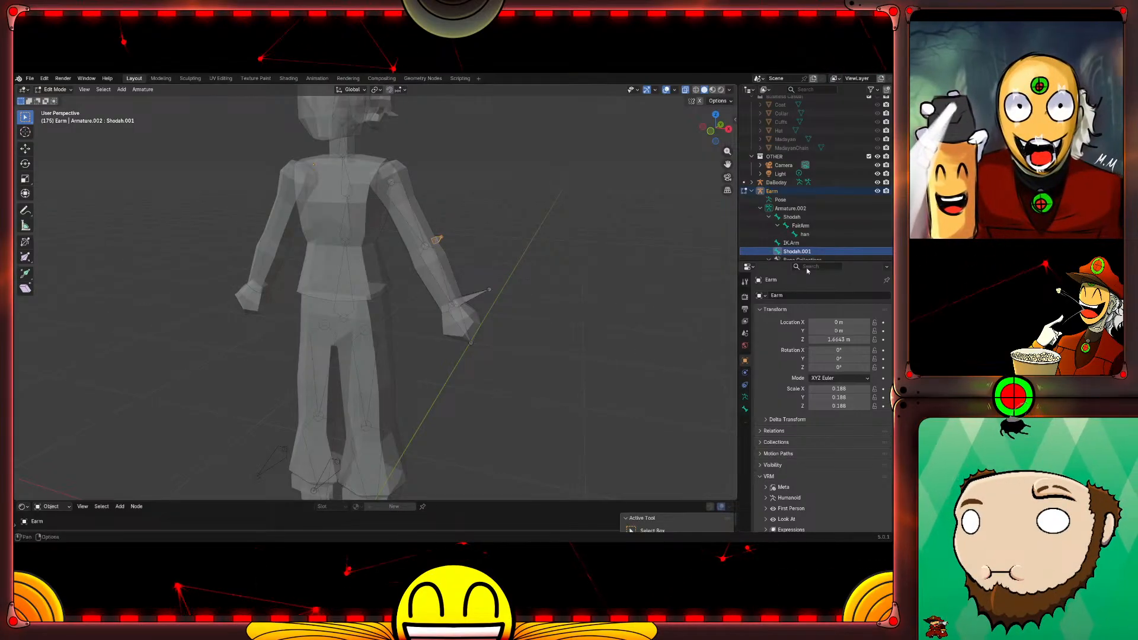
{"action": "middle_click_drag", "start_coordinate": [648, 262], "coordinate": [441, 273]}
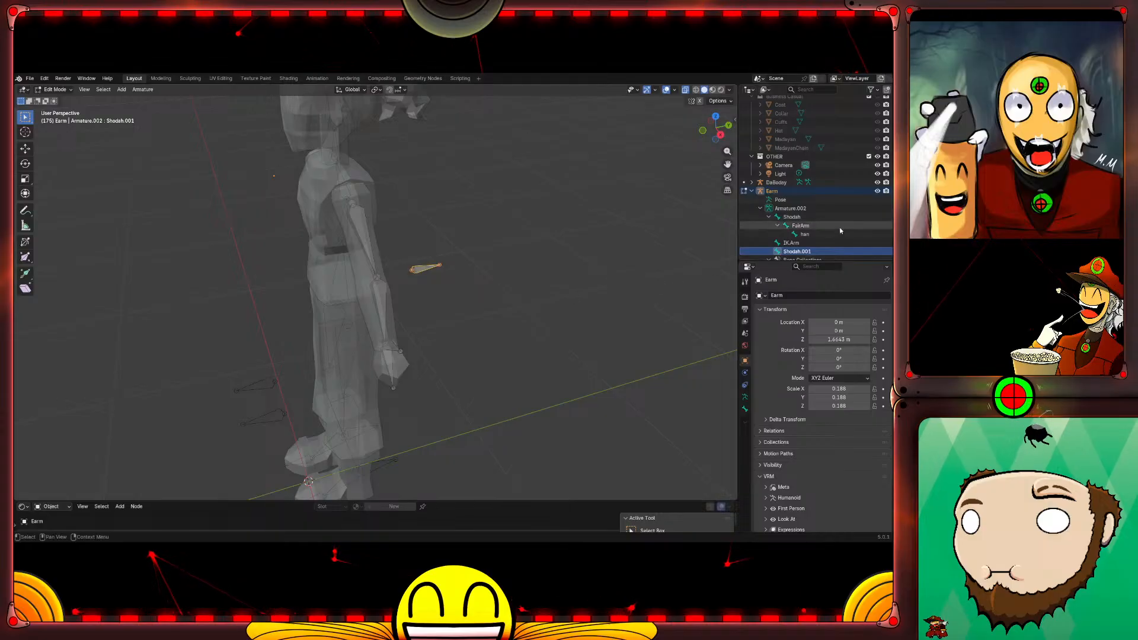
{"action": "left_click", "coordinate": [797, 211]}
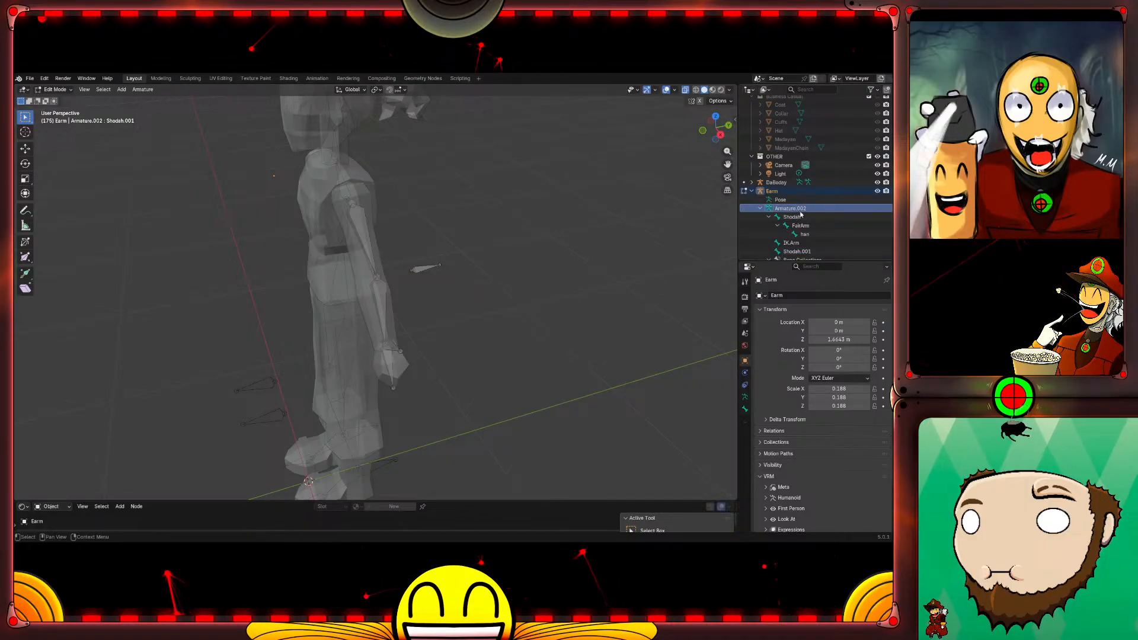
{"action": "scroll", "coordinate": [812, 210], "scroll_direction": "down", "scroll_amount": 3}
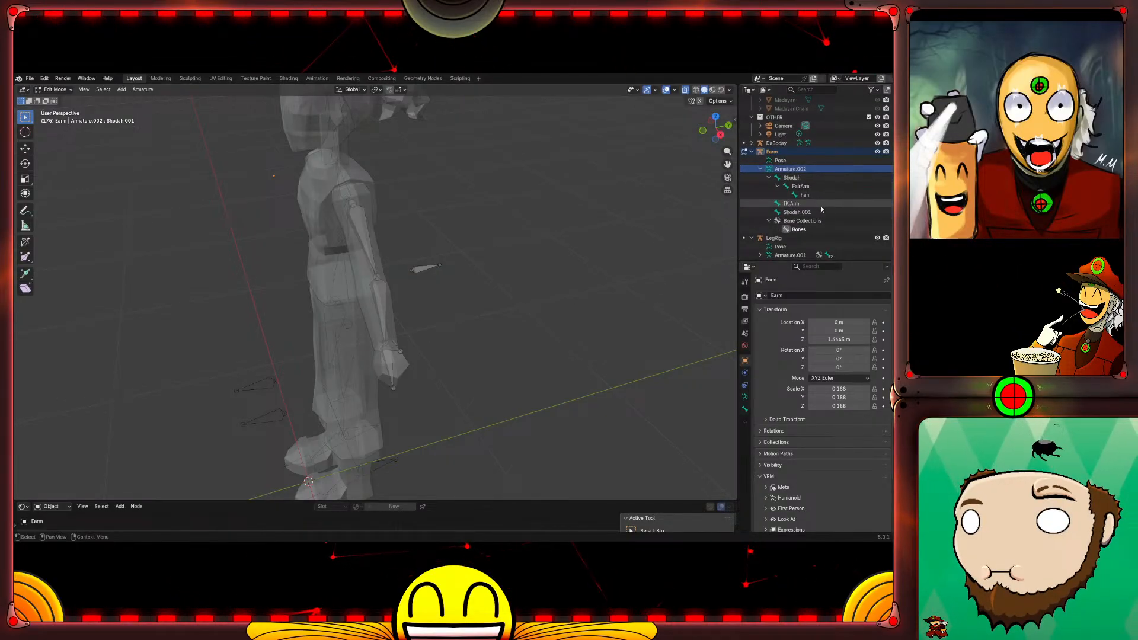
{"action": "left_click", "coordinate": [438, 265]}
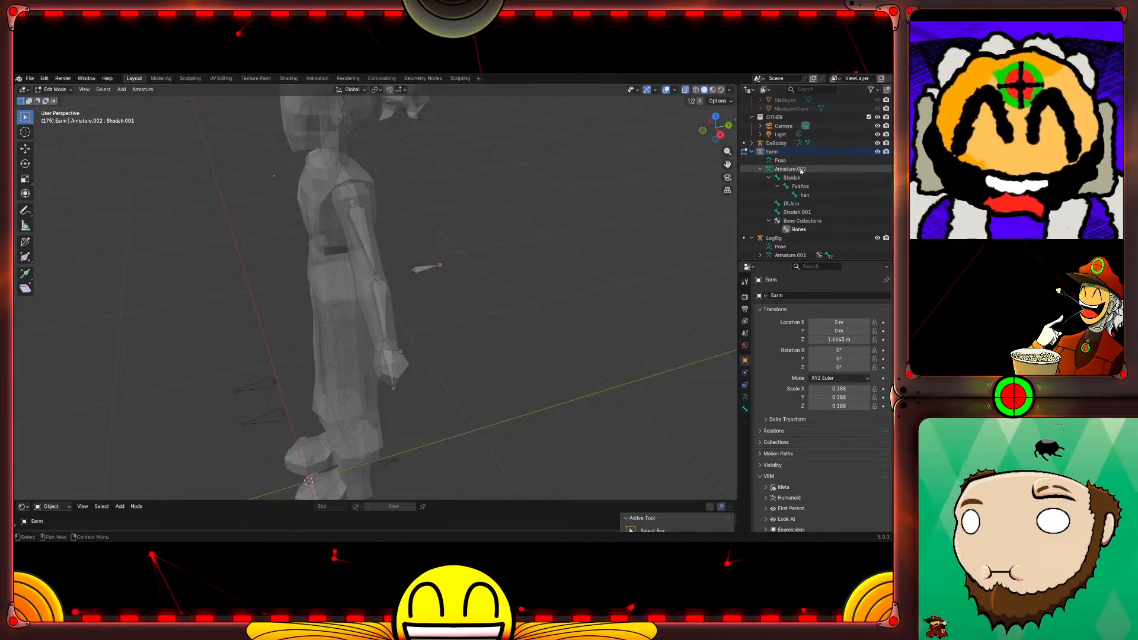
{"action": "left_click_drag", "start_coordinate": [406, 256], "coordinate": [463, 288]}
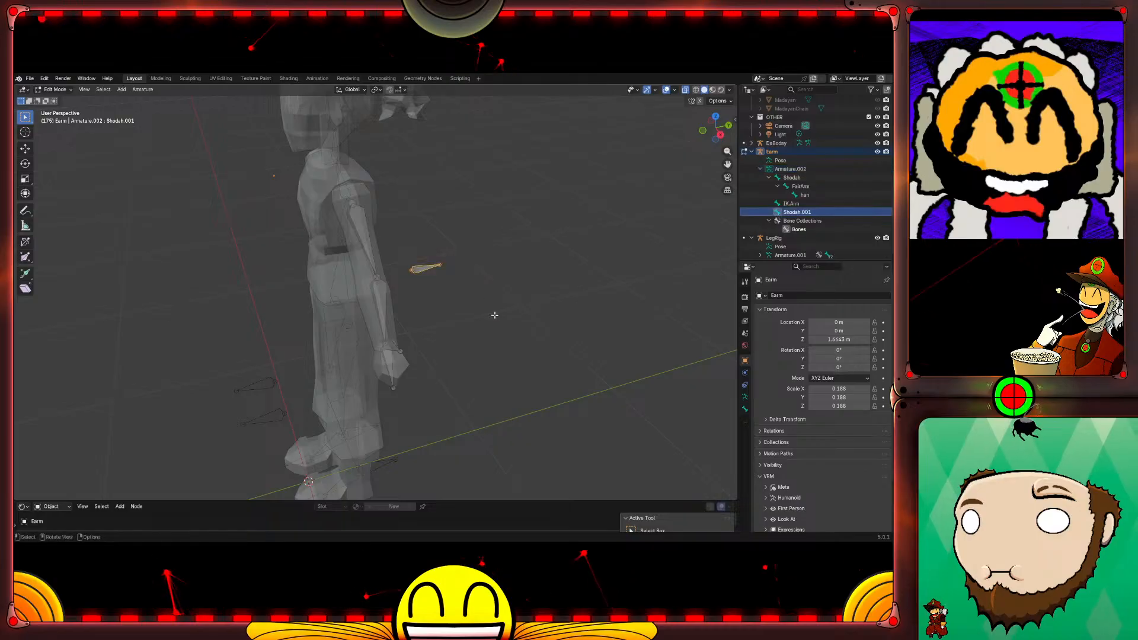
{"action": "double_click", "coordinate": [797, 212]}
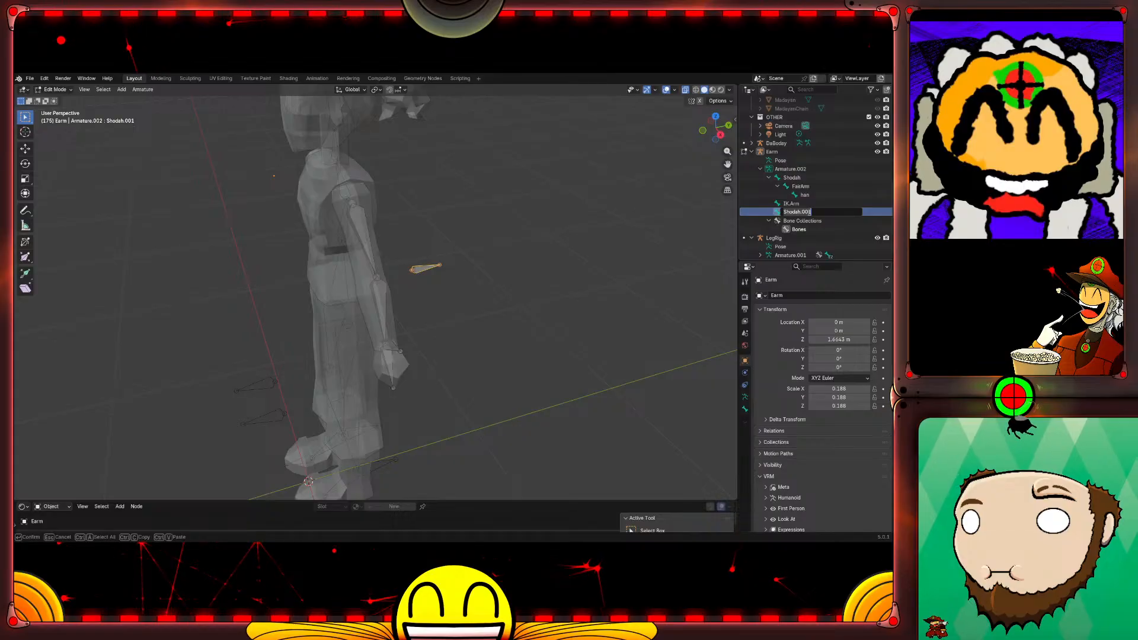
{"action": "type", "text": "PIV"}
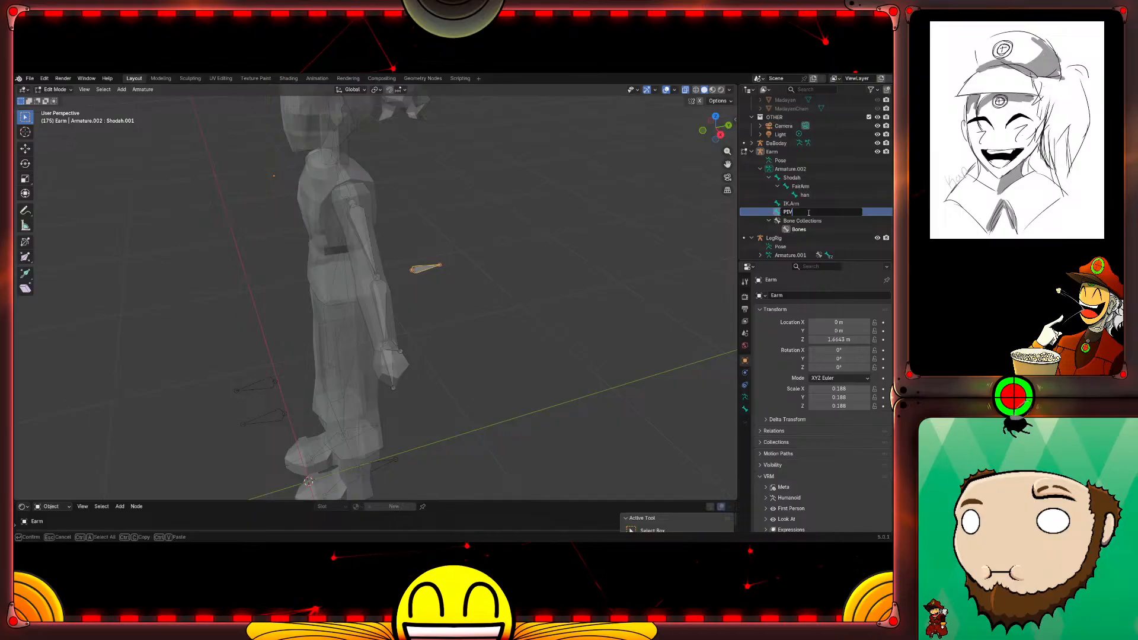
{"action": "key", "text": "Return"}
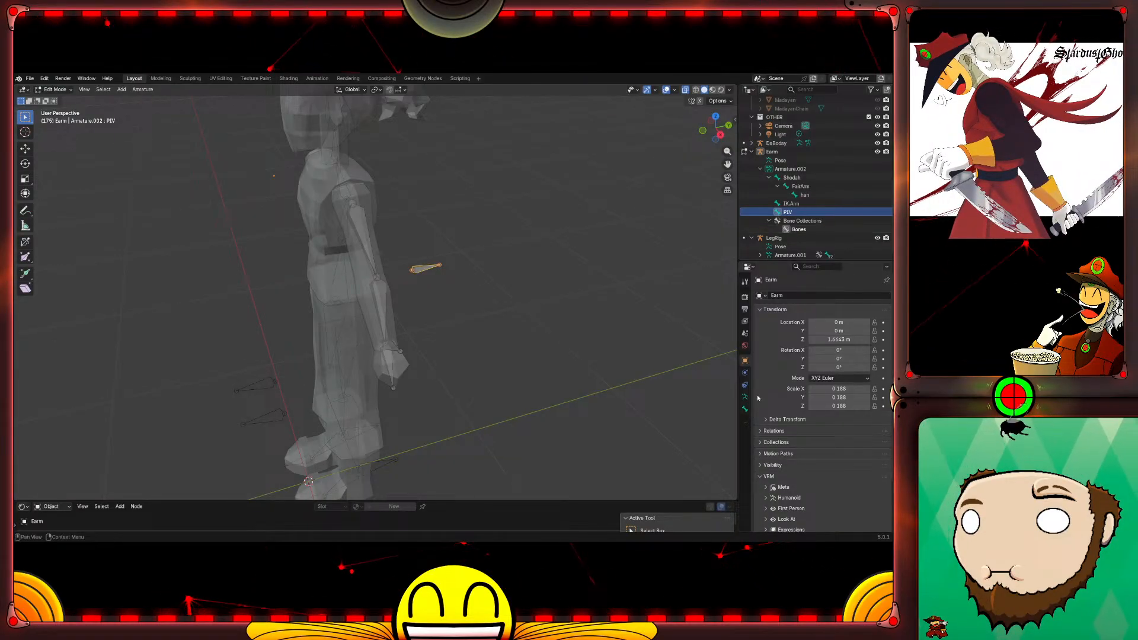
Step: Set the pole target of the FairArm bone's IK constraint to the Earm armature's PIV bone and compare the posed arm with its rest position
{"action": "key", "text": "ctrl+Tab"}
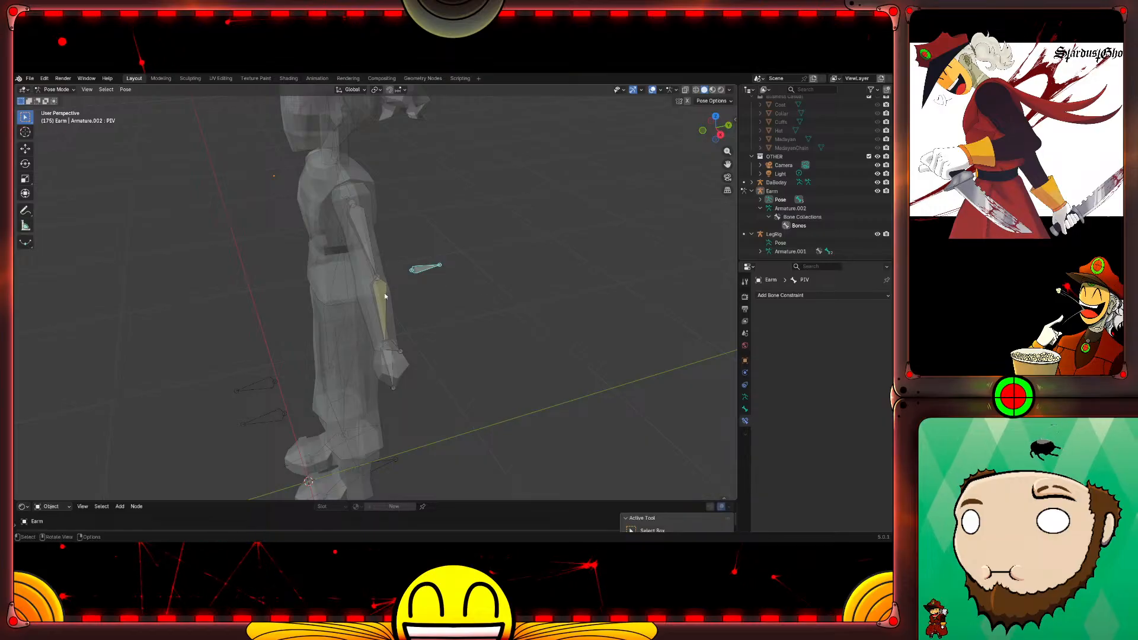
{"action": "left_click", "coordinate": [851, 344]}
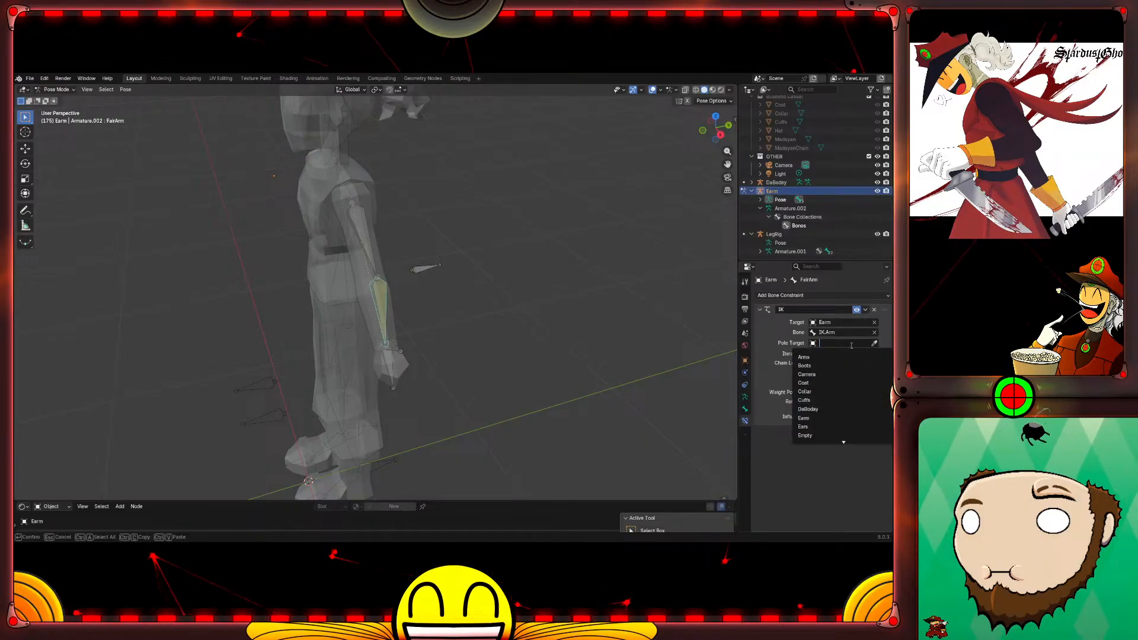
{"action": "left_click", "coordinate": [835, 418]}
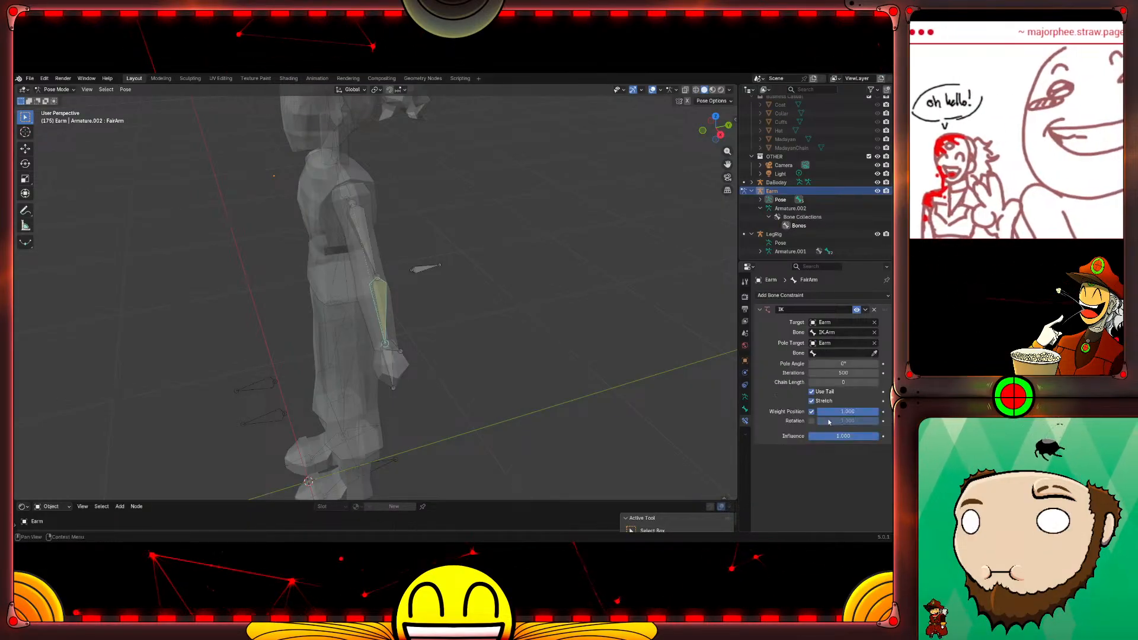
{"action": "left_click", "coordinate": [835, 354]}
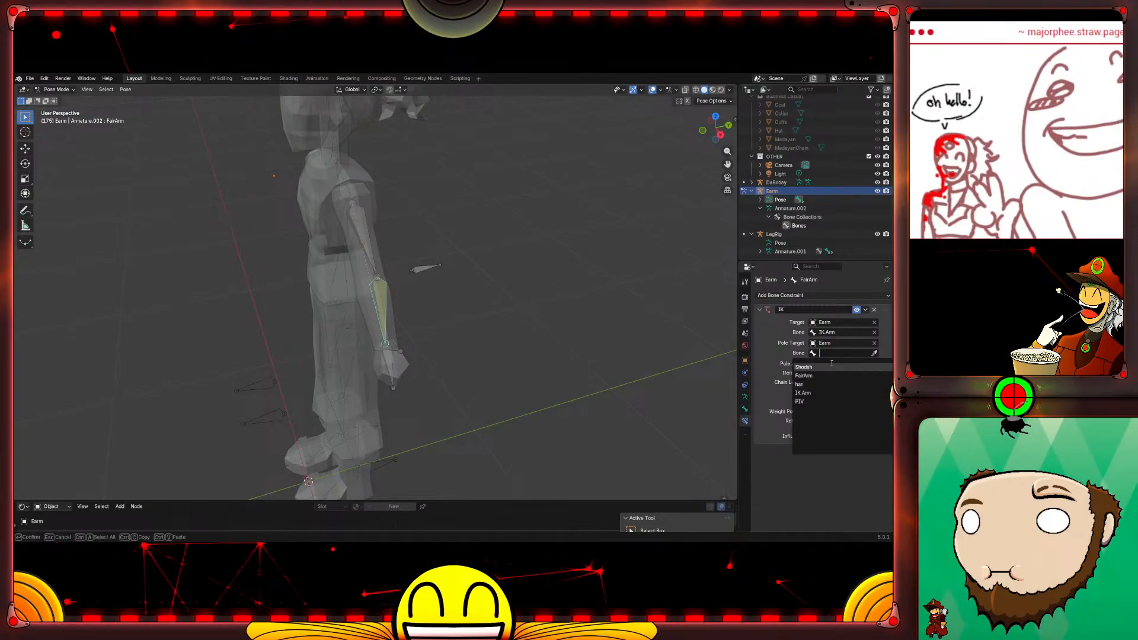
{"action": "left_click", "coordinate": [814, 401]}
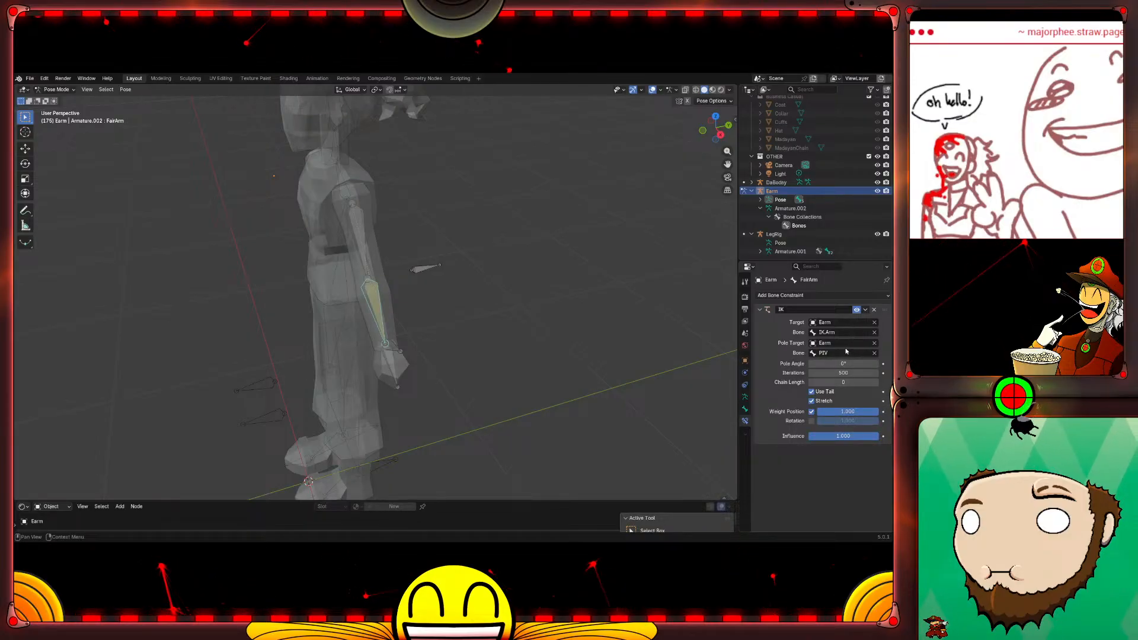
{"action": "middle_click_drag", "start_coordinate": [492, 311], "coordinate": [474, 306]}
{"action": "key", "text": "Tab"}
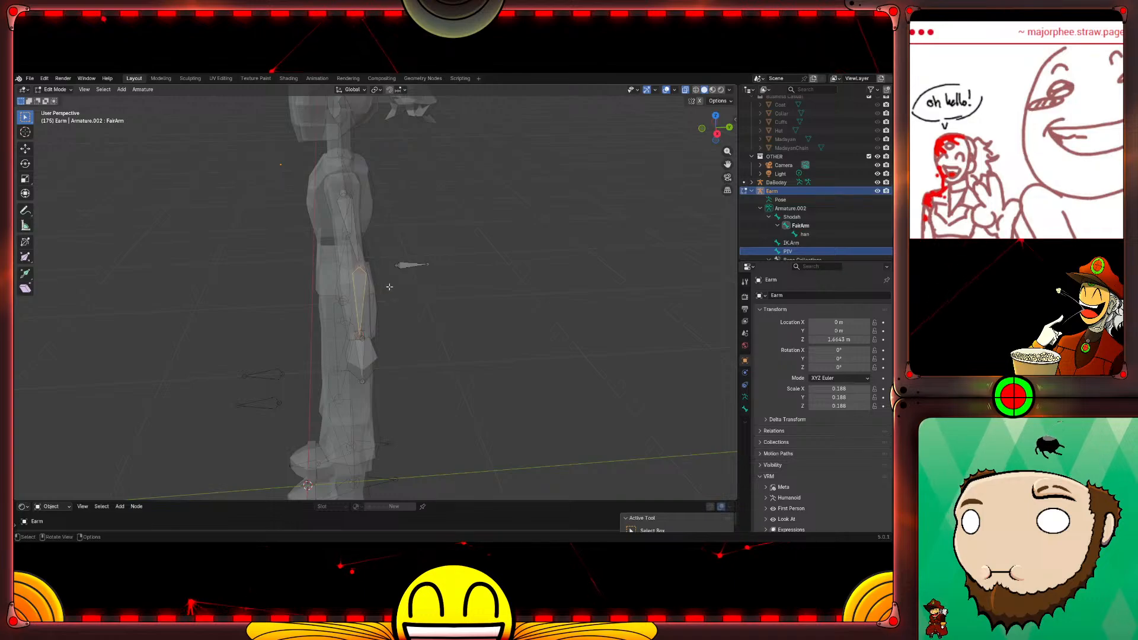
{"action": "key", "text": "Tab"}
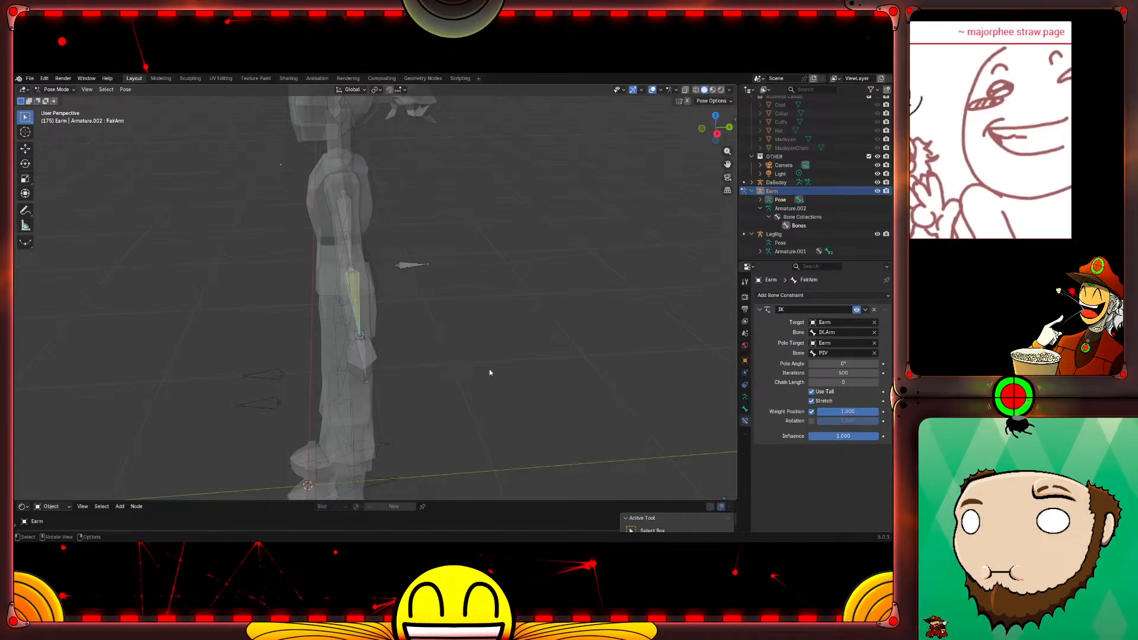
Step: Reposition the elbow joint between the Shodah and FairArm bones in the front view, and check the arm in Pose Mode
{"action": "middle_click_drag", "start_coordinate": [465, 370], "coordinate": [527, 320]}
{"action": "key", "text": "Tab"}
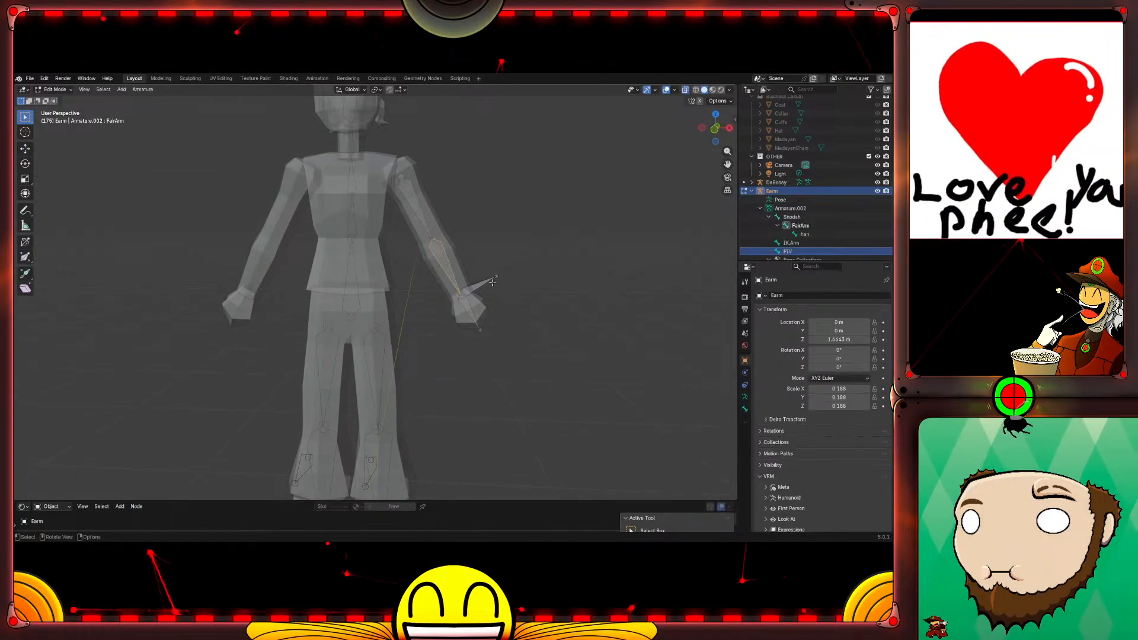
{"action": "left_click", "coordinate": [435, 238]}
{"action": "middle_click_drag", "start_coordinate": [446, 243], "coordinate": [460, 261]}
{"action": "left_click", "coordinate": [416, 264]}
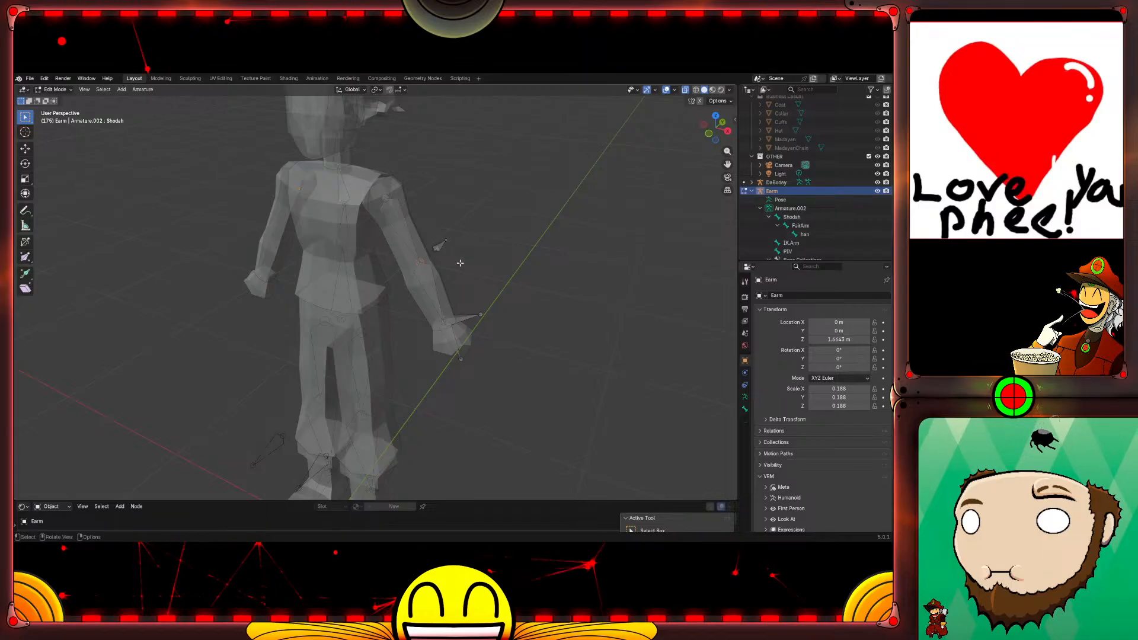
{"action": "key", "text": "KP_1"}
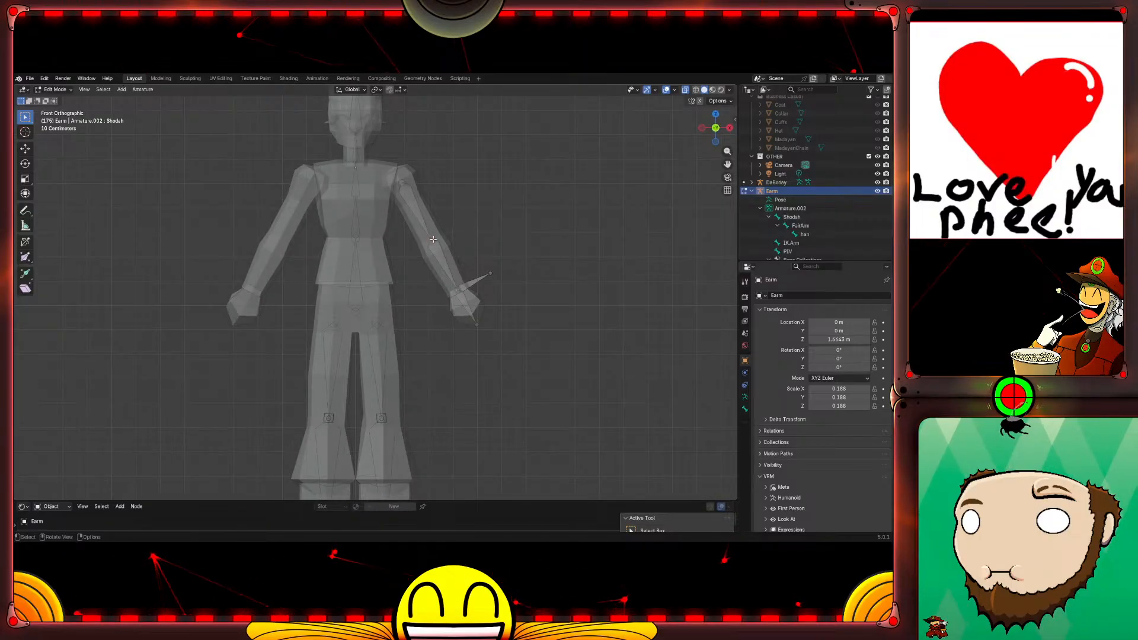
{"action": "key", "text": "g"}
{"action": "left_click", "coordinate": [435, 238]}
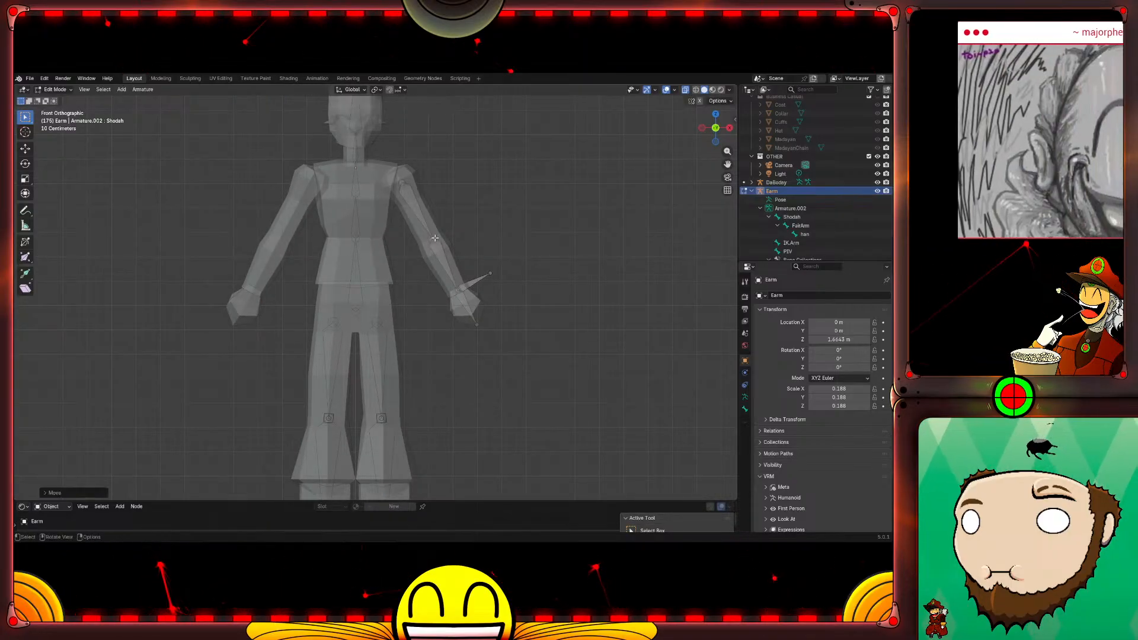
{"action": "middle_click_drag", "start_coordinate": [556, 201], "coordinate": [464, 235]}
{"action": "key", "text": "ctrl+Tab"}
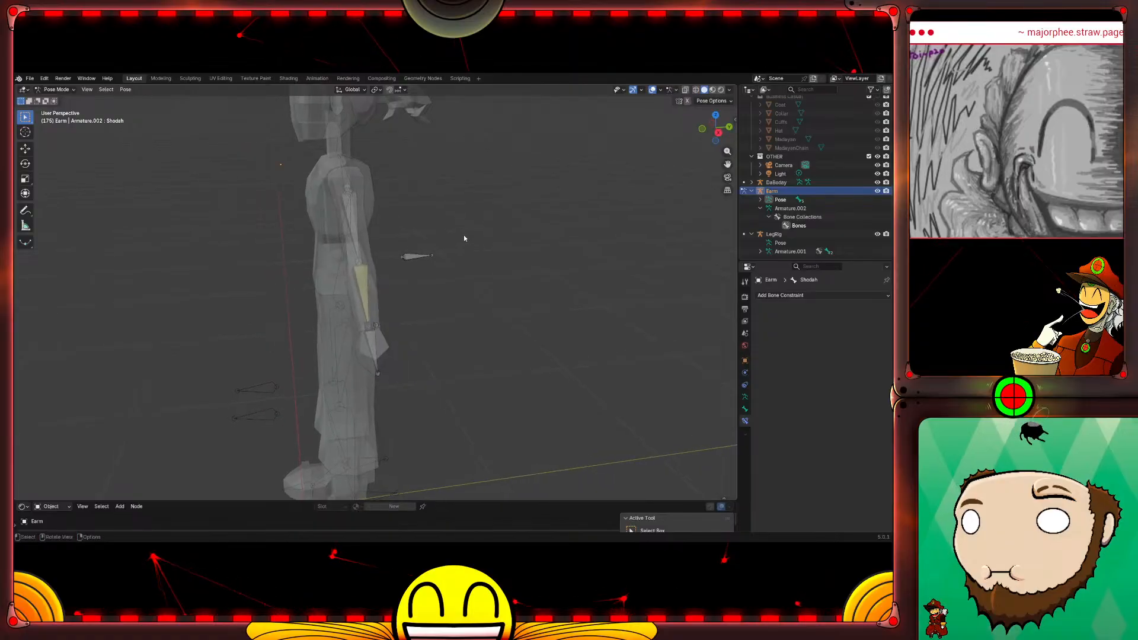
Step: Return to Edit Mode and move the wrist joint at the end of the FairArm bone along the global Y axis
{"action": "key", "text": "Tab"}
{"action": "middle_click_drag", "start_coordinate": [374, 328], "coordinate": [449, 301]}
{"action": "left_click", "coordinate": [448, 300]}
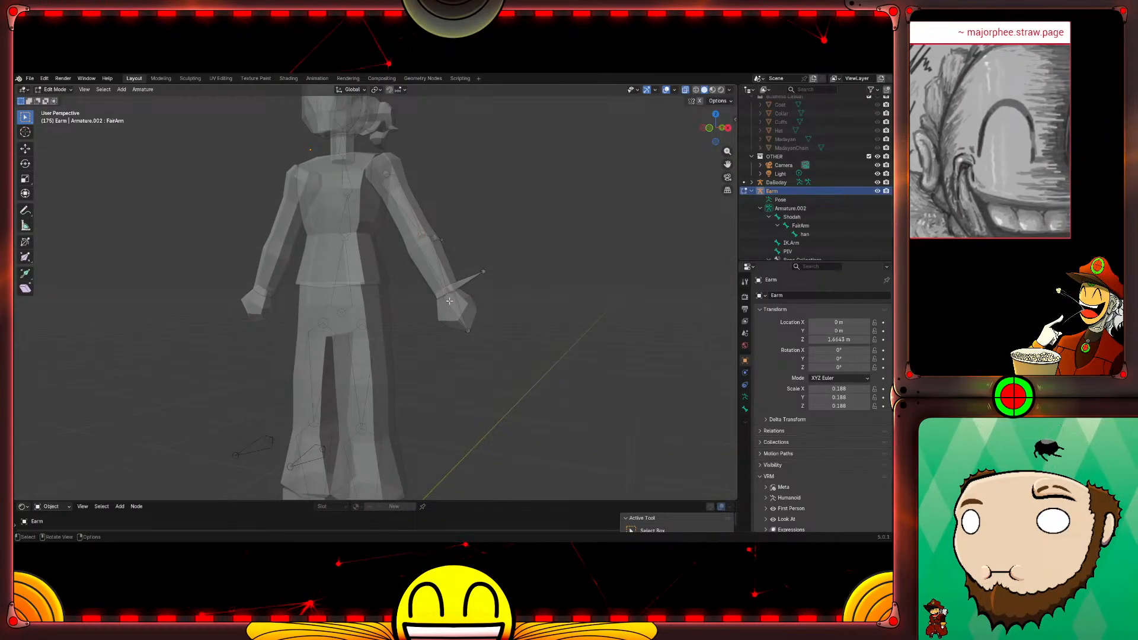
{"action": "middle_click_drag", "start_coordinate": [515, 279], "coordinate": [484, 296]}
{"action": "key", "text": "g"}
{"action": "key", "text": "y"}
{"action": "left_click", "coordinate": [478, 295]}
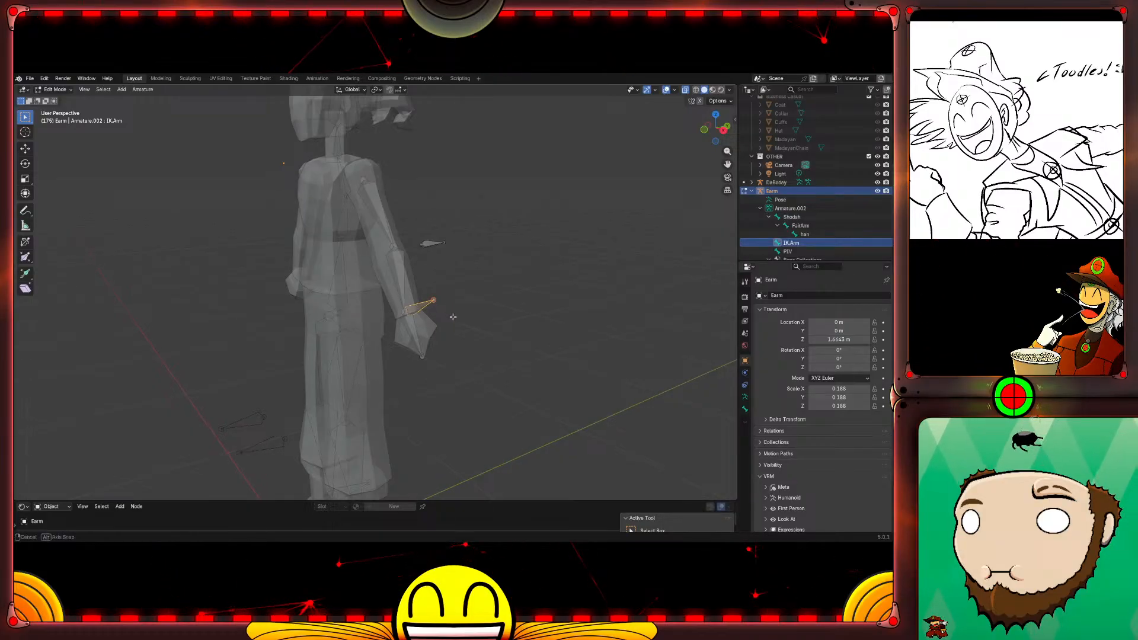
Step: Move the IK.Arm bone about 0.06 m outward and upward from the wrist in the front view
{"action": "middle_click_drag", "start_coordinate": [451, 316], "coordinate": [481, 307]}
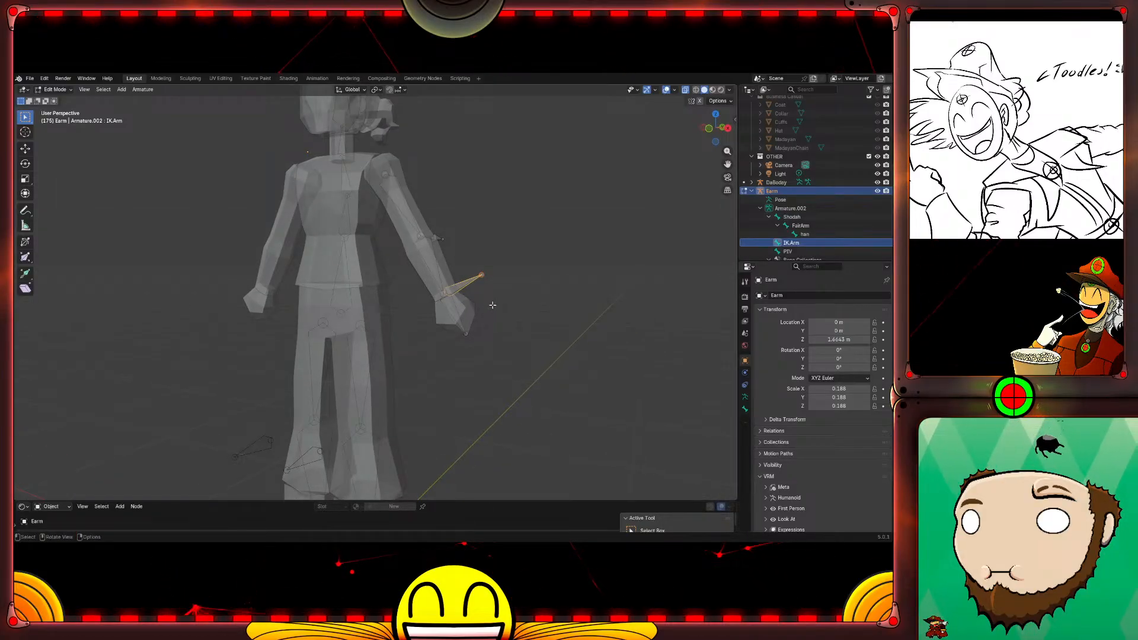
{"action": "key", "text": "KP_1"}
{"action": "key", "text": "g"}
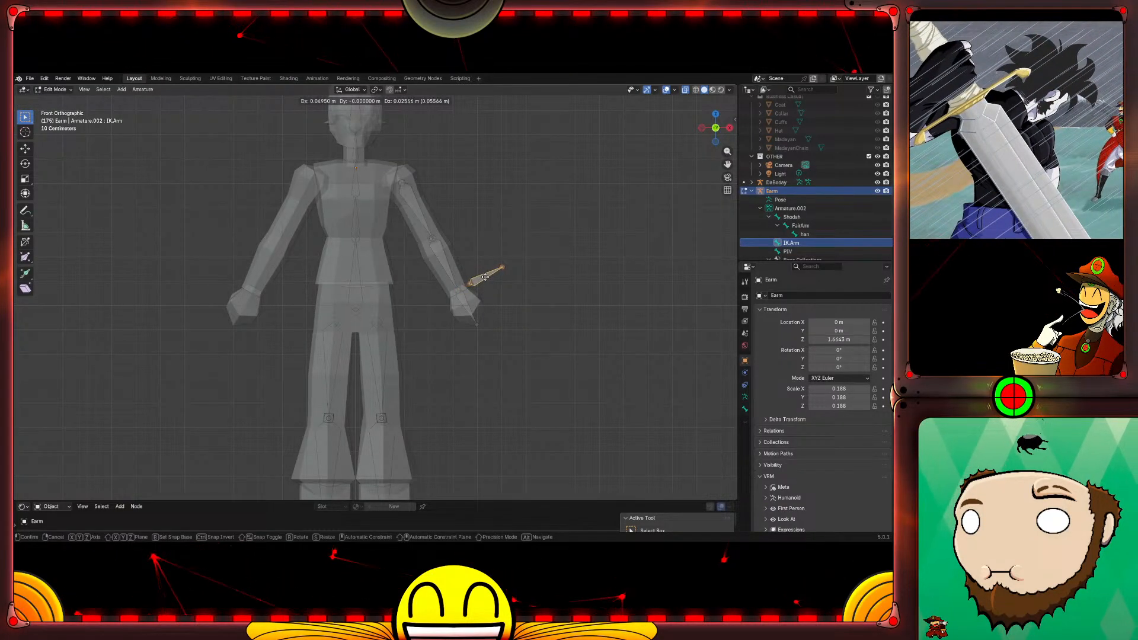
{"action": "left_click", "coordinate": [484, 277]}
{"action": "middle_click_drag", "start_coordinate": [587, 248], "coordinate": [541, 268]}
Step: Adjust the FairArm bone's wrist joint in the right side view and check the arm in Pose Mode
{"action": "middle_click_drag", "start_coordinate": [445, 335], "coordinate": [388, 306]}
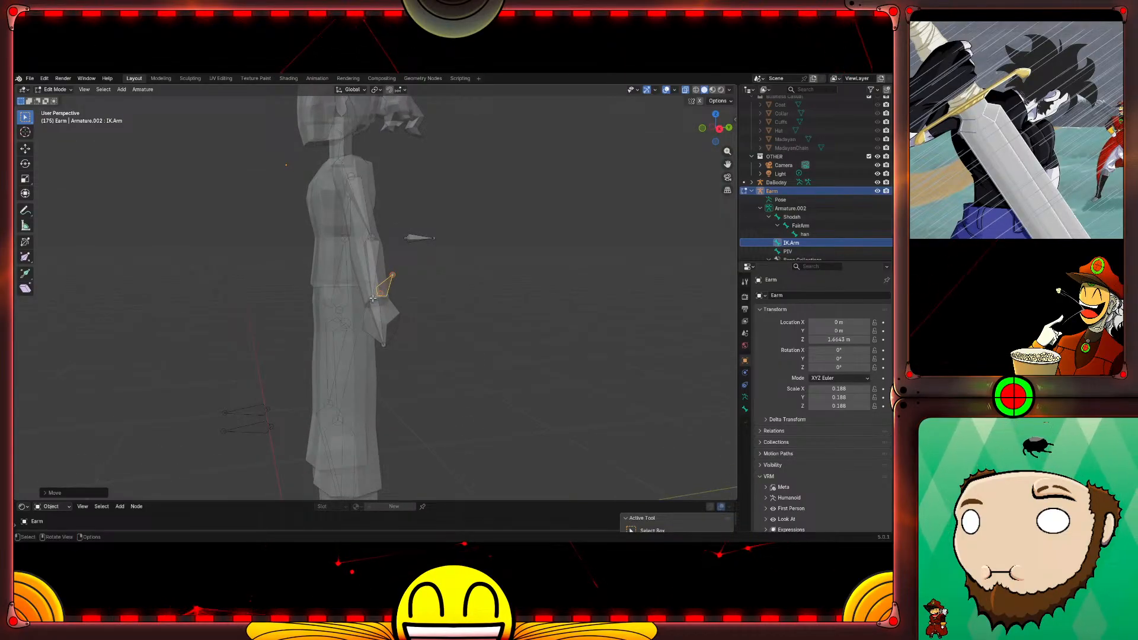
{"action": "left_click", "coordinate": [384, 306]}
{"action": "key", "text": "KP_3"}
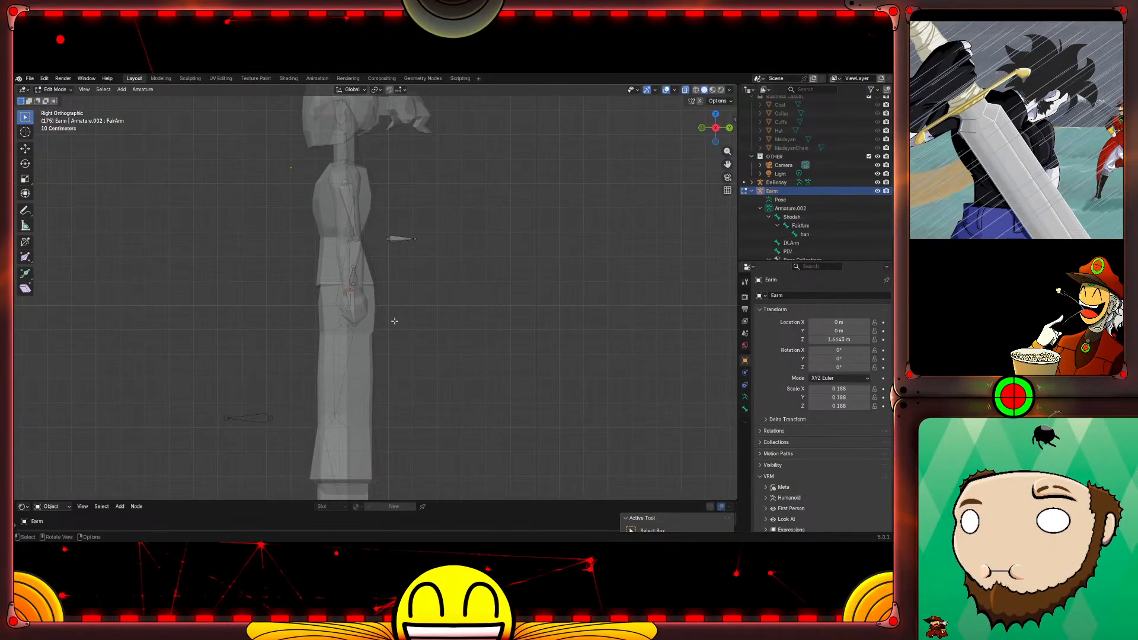
{"action": "key", "text": "g"}
{"action": "left_click", "coordinate": [410, 310]}
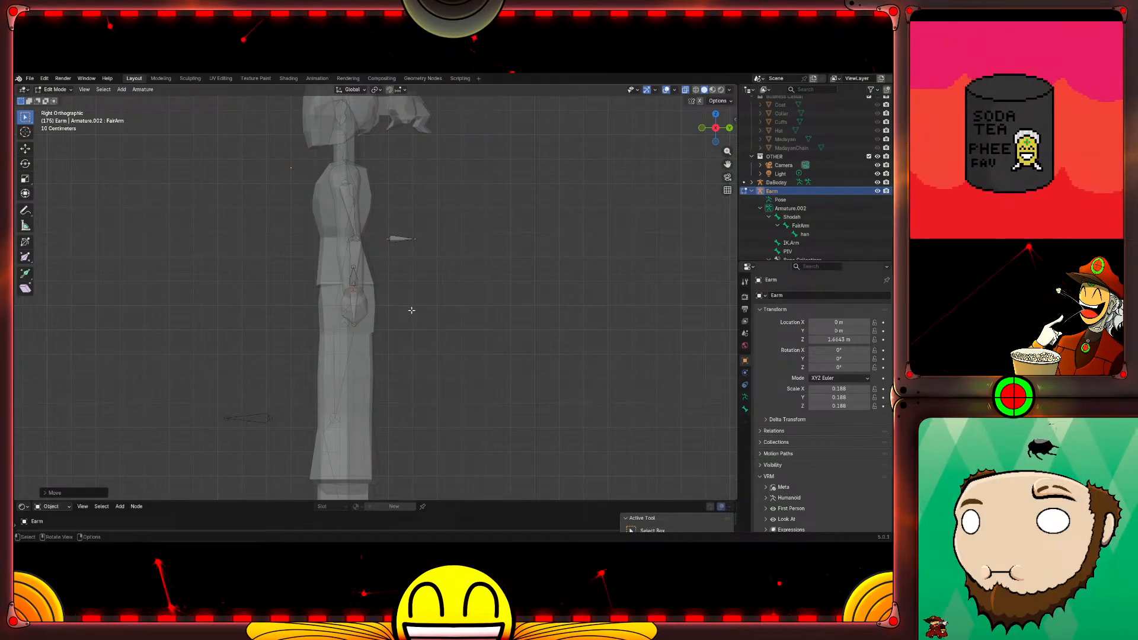
{"action": "key", "text": "ctrl+Tab"}
{"action": "mouse_move", "coordinate": [411, 312]}
{"action": "middle_mouse_down"}
{"action": "mouse_move", "coordinate": [442, 287]}
{"action": "mouse_move", "coordinate": [436, 240]}
{"action": "mouse_move", "coordinate": [540, 293]}
{"action": "mouse_move", "coordinate": [503, 315]}
{"action": "mouse_move", "coordinate": [408, 323]}
{"action": "middle_mouse_up"}
{"action": "key", "text": "Tab"}
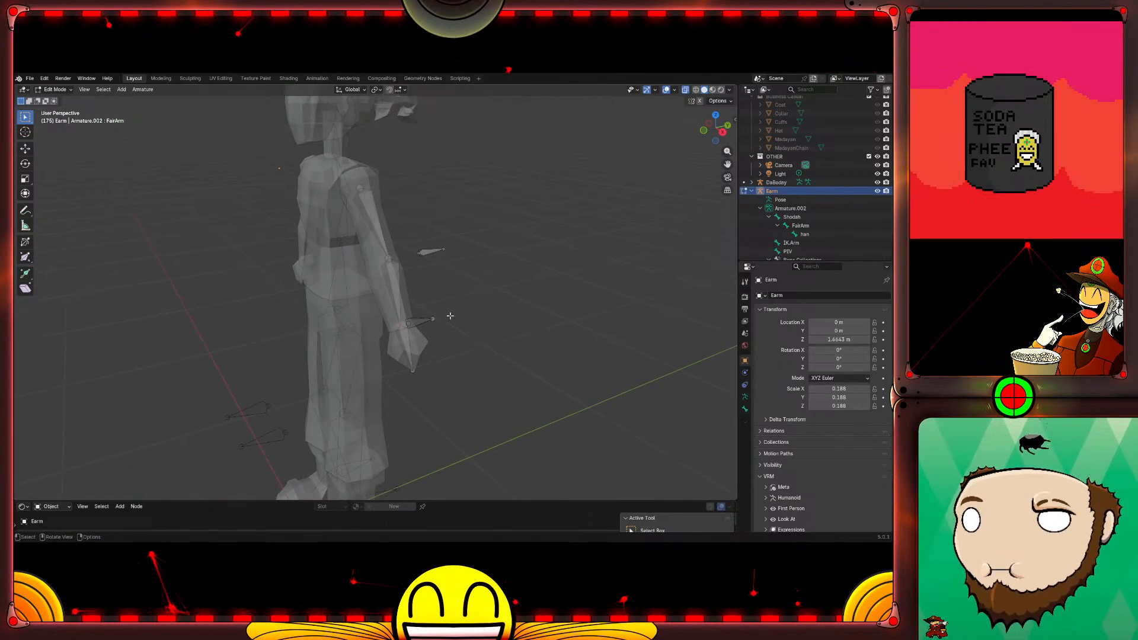
Step: Move the IK.Arm bone about 0.02 m back toward the wrist in the front view, and check it from the side
{"action": "left_click", "coordinate": [415, 322]}
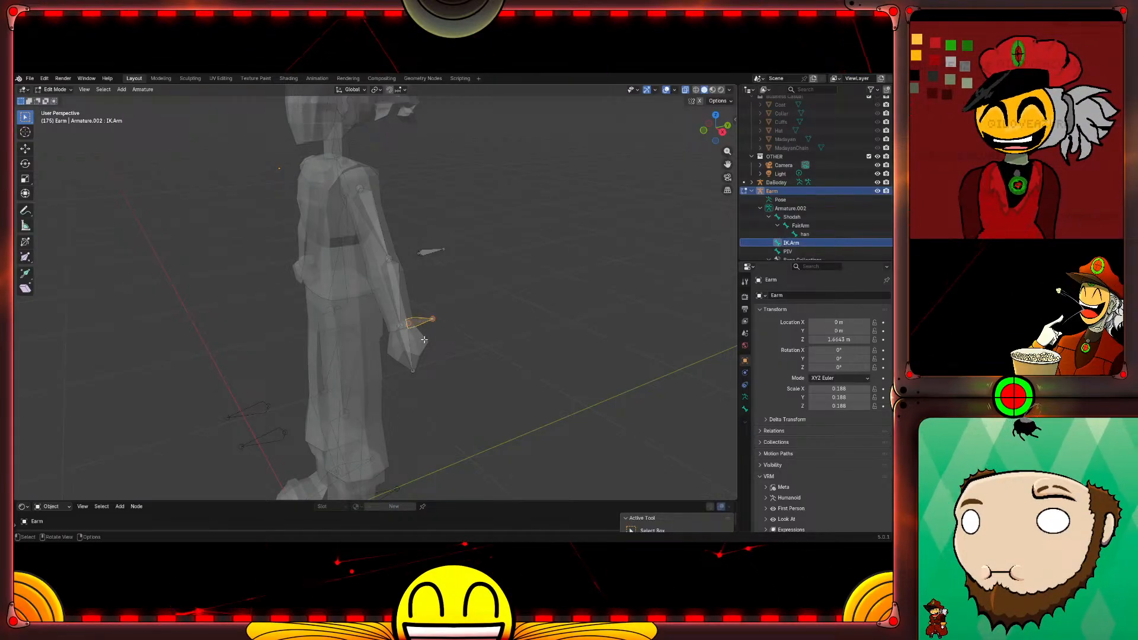
{"action": "key", "text": "KP_3"}
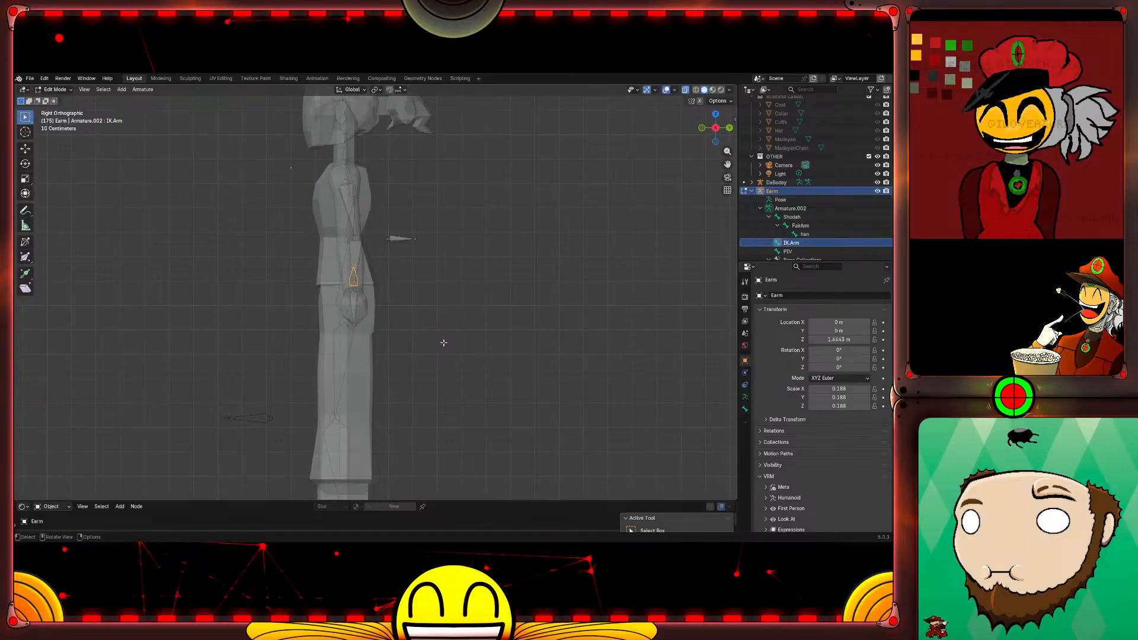
{"action": "key", "text": "KP_1"}
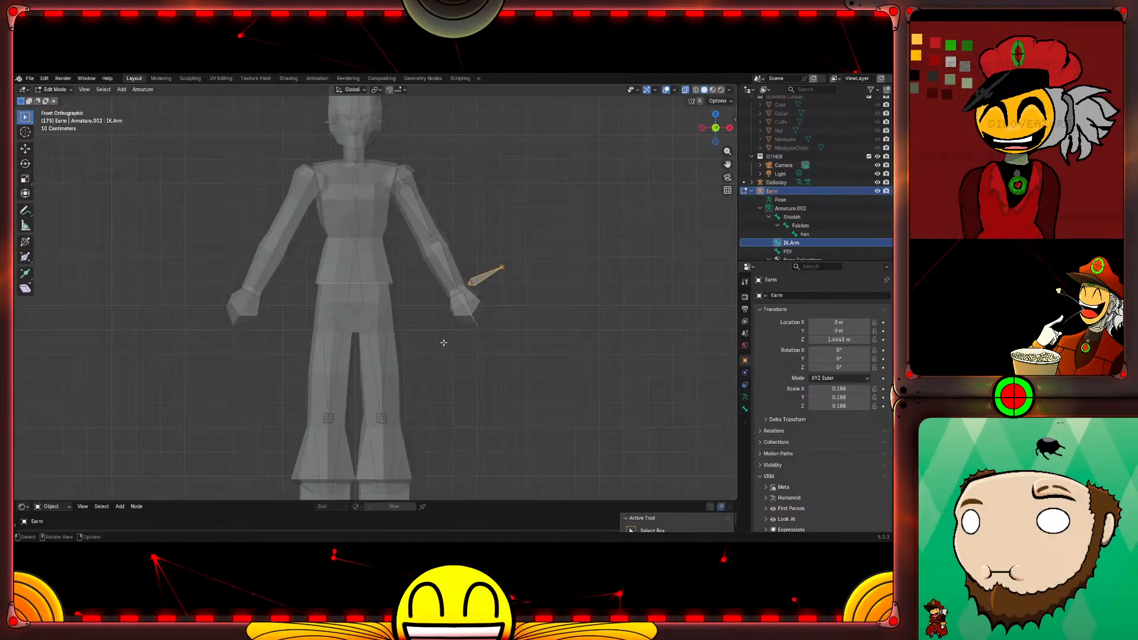
{"action": "key", "text": "g"}
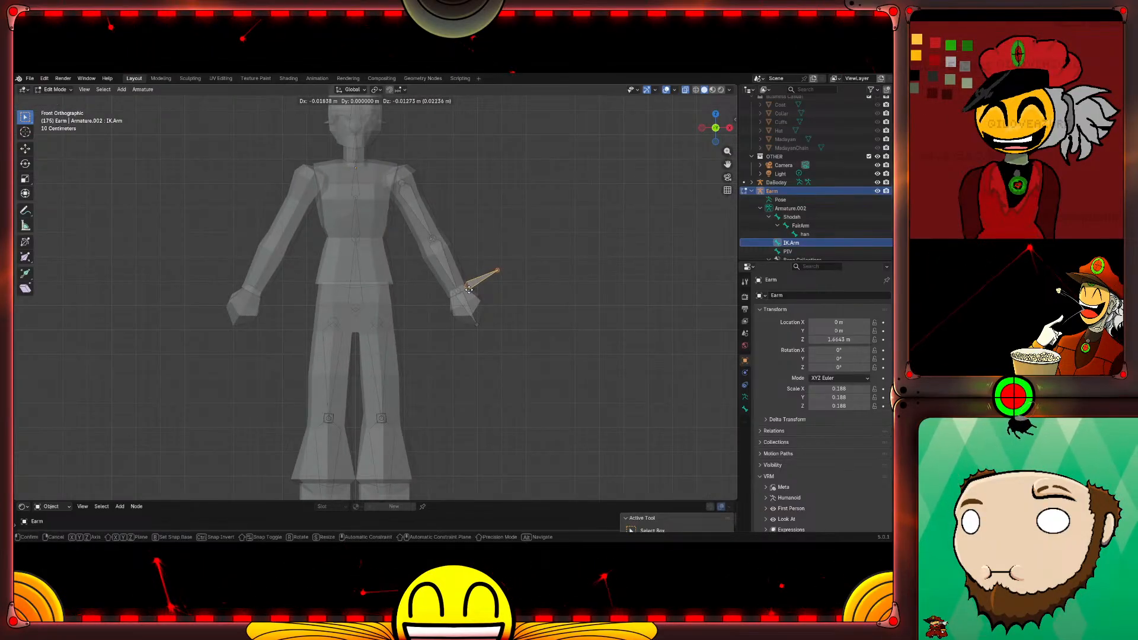
{"action": "left_click", "coordinate": [469, 290]}
{"action": "key", "text": "KP_3"}
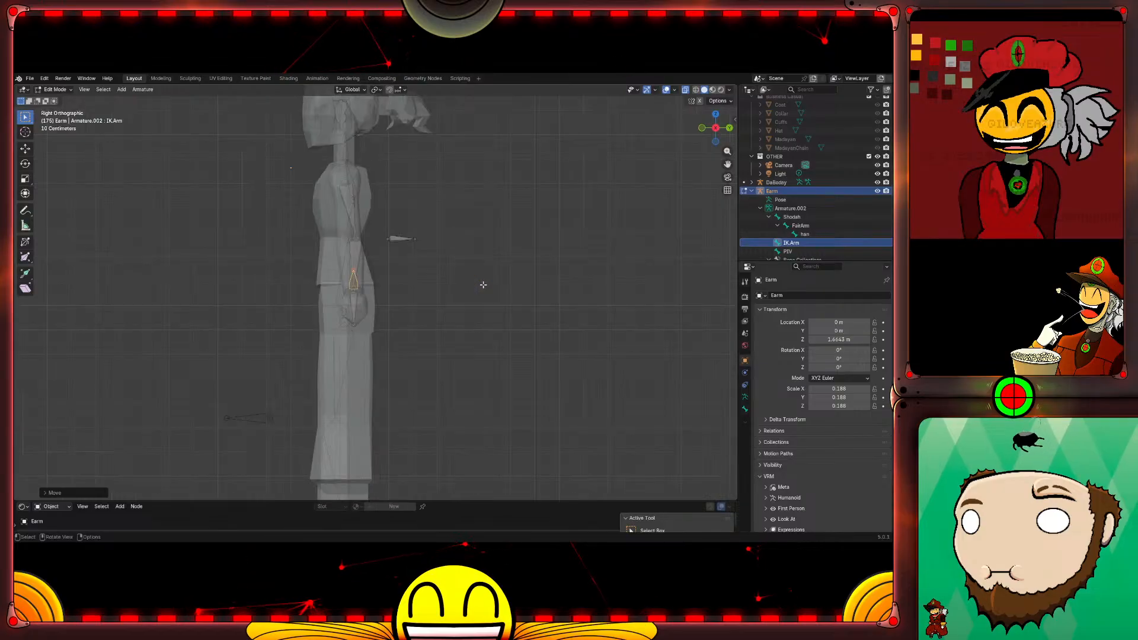
Step: Shift the IK.Arm bone slightly toward the front of the body in the right side view, and check the arm in Pose Mode
{"action": "scroll", "coordinate": [386, 290], "scroll_direction": "up", "scroll_amount": 8}
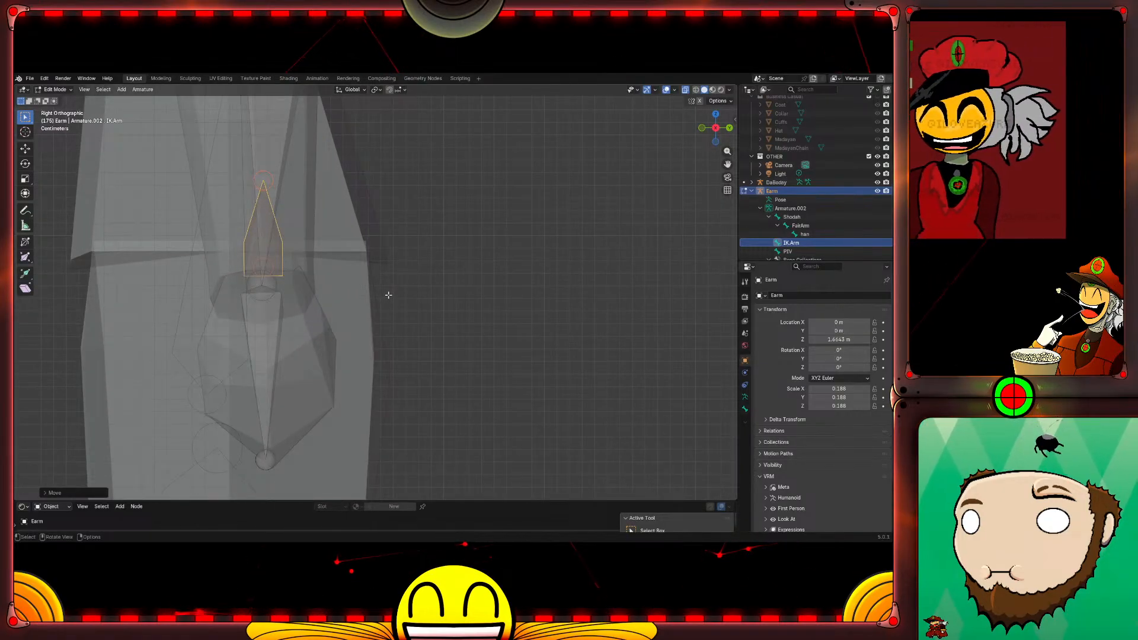
{"action": "key", "text": "g"}
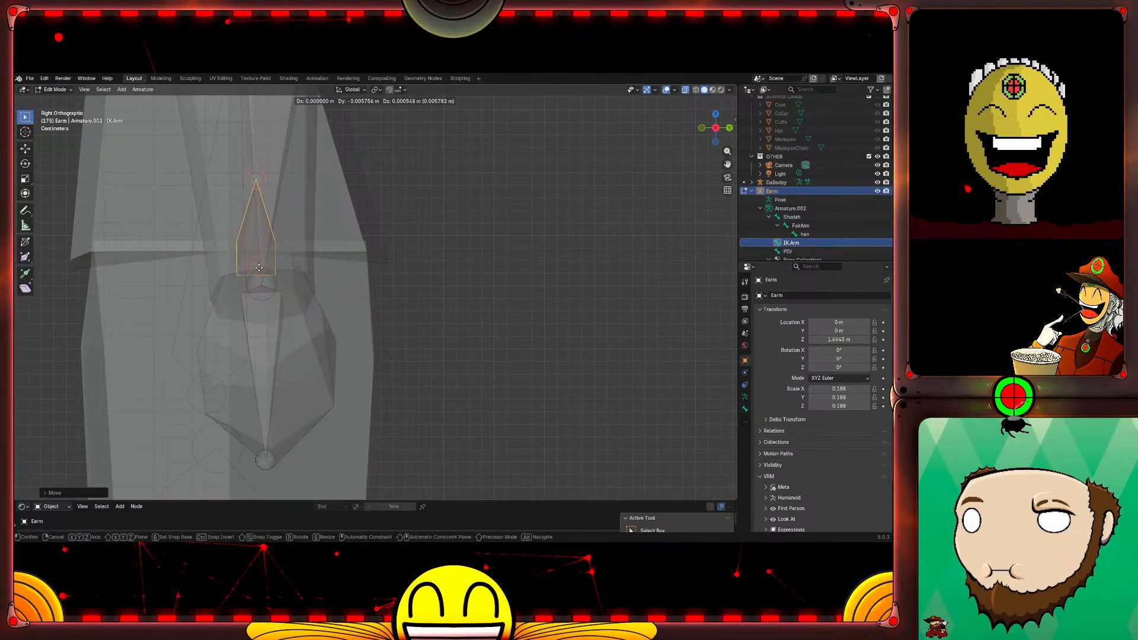
{"action": "left_click", "coordinate": [245, 269]}
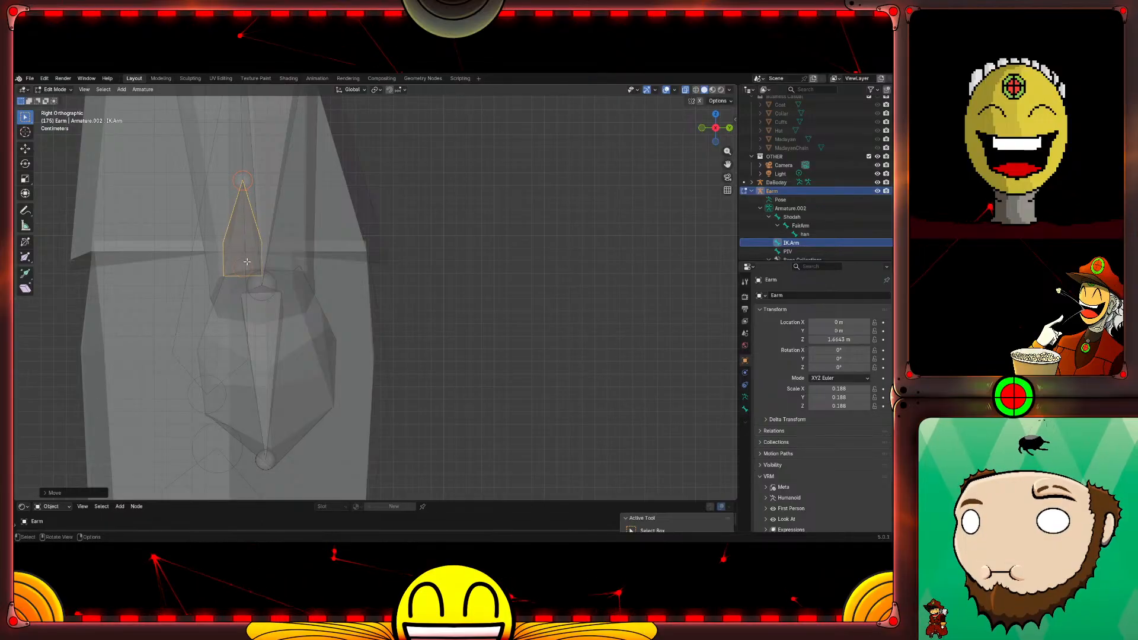
{"action": "scroll", "coordinate": [460, 247], "scroll_direction": "down", "scroll_amount": 6}
{"action": "key", "text": "ctrl+Tab"}
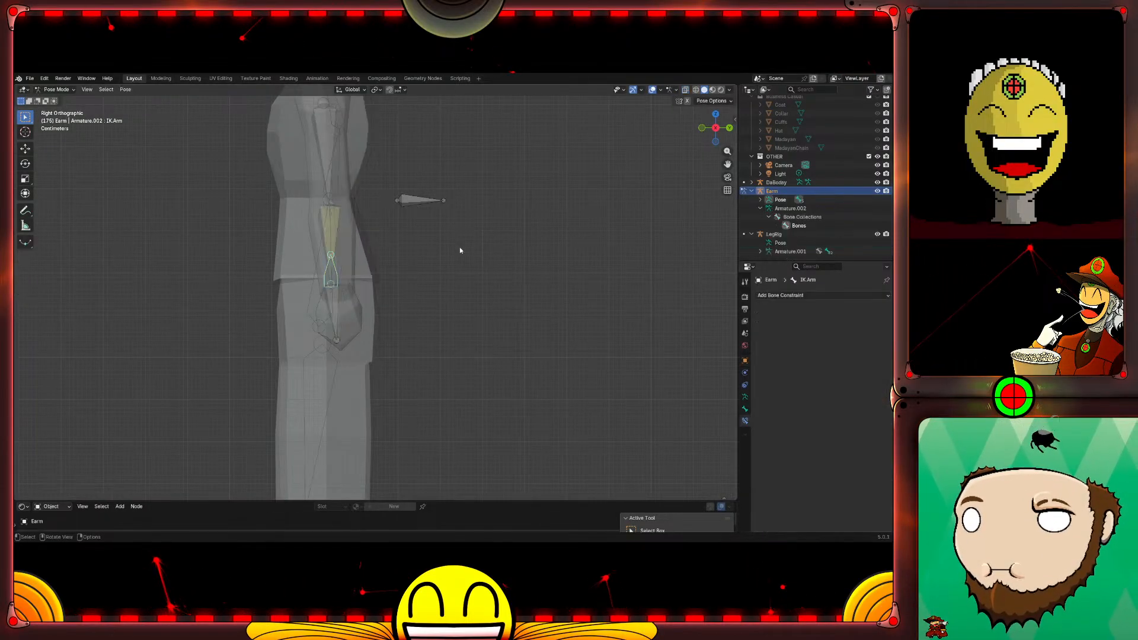
{"action": "middle_click_drag", "start_coordinate": [391, 294], "coordinate": [474, 298]}
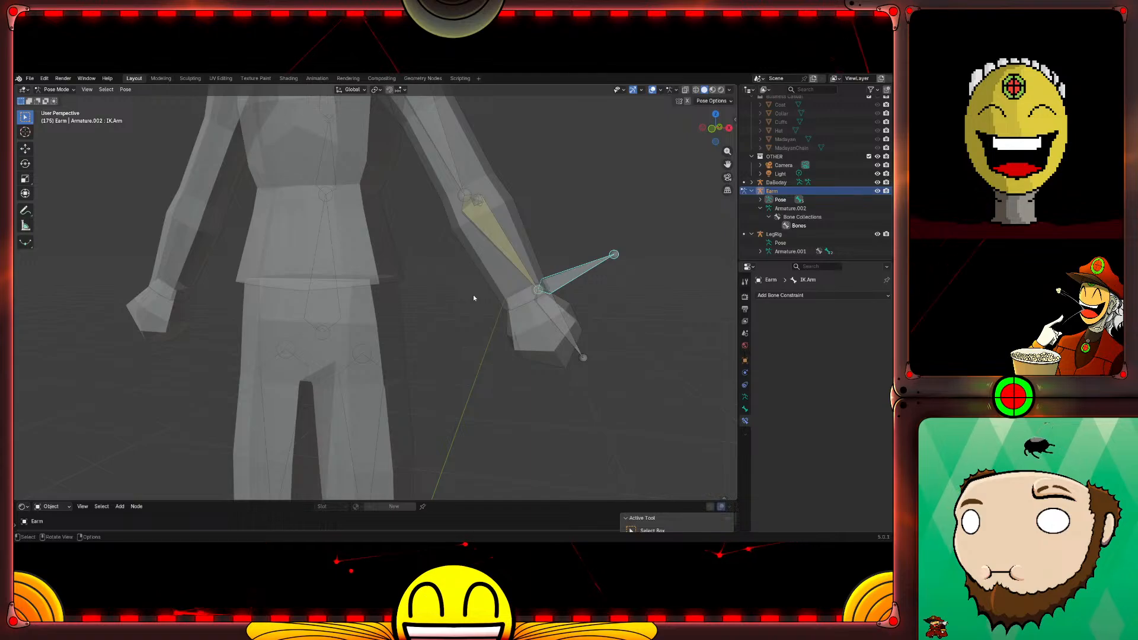
Step: Return to Edit Mode and examine the arm bones and pole bone from the front, side and back
{"action": "key", "text": "Tab"}
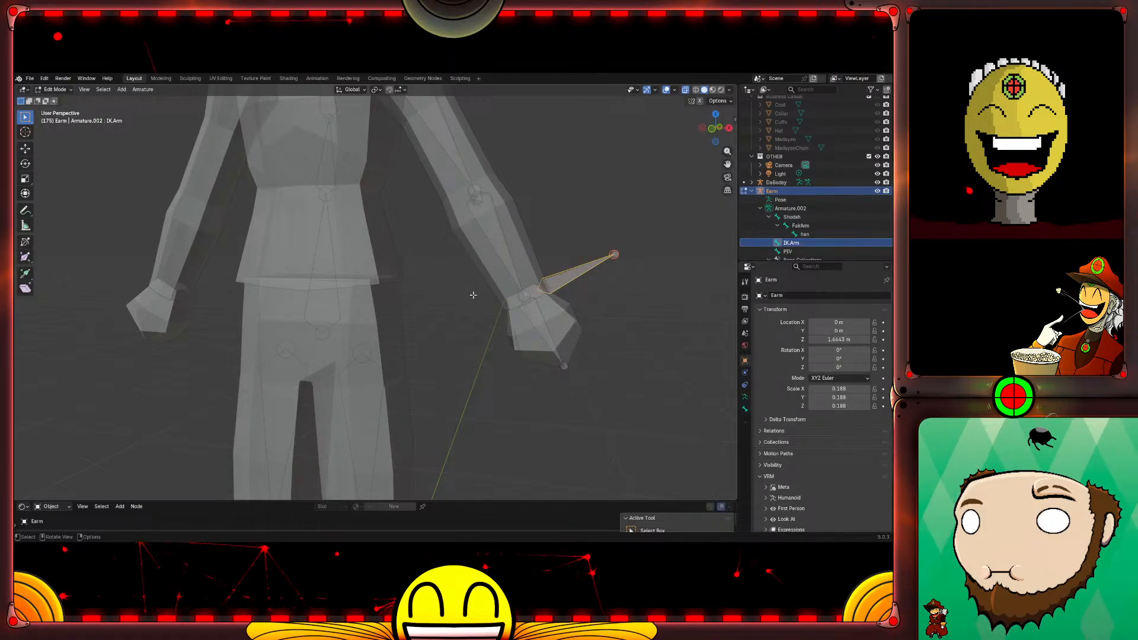
{"action": "middle_click_drag", "start_coordinate": [583, 207], "coordinate": [512, 217]}
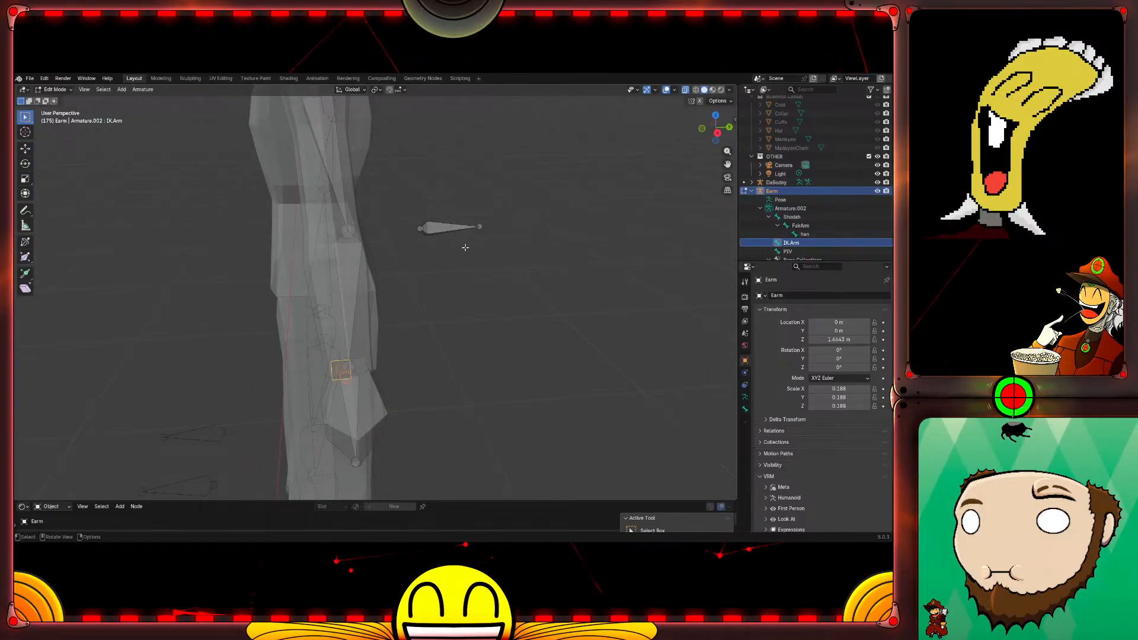
{"action": "scroll", "coordinate": [446, 267], "scroll_direction": "down", "scroll_amount": 3}
{"action": "middle_click_drag", "start_coordinate": [433, 276], "coordinate": [518, 255]}
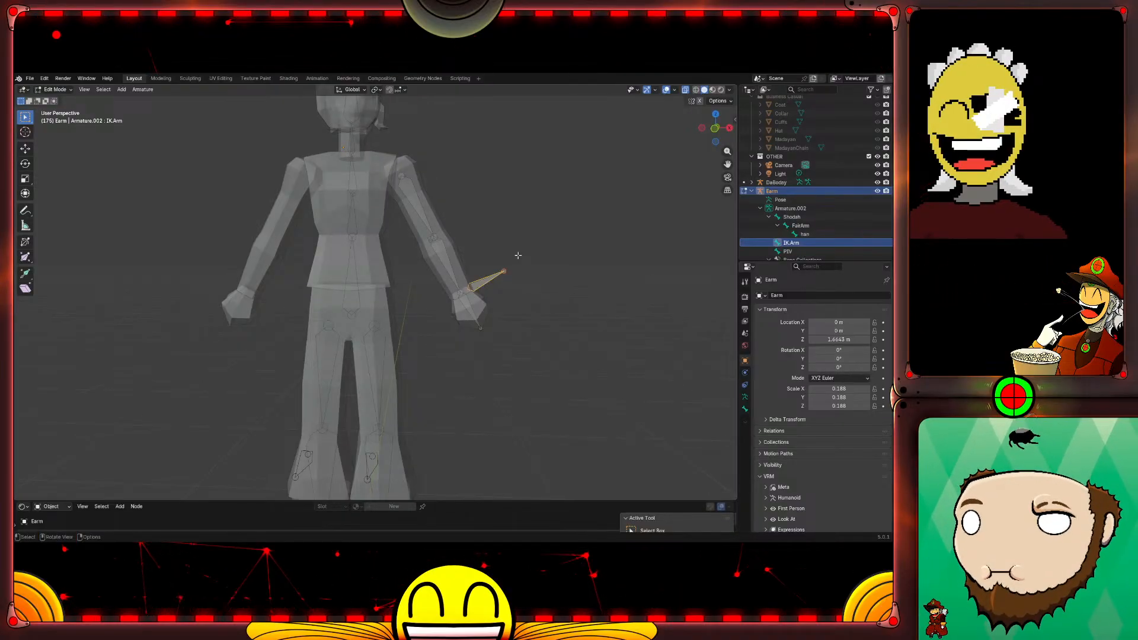
{"action": "left_click", "coordinate": [568, 233]}
{"action": "middle_click_drag", "start_coordinate": [594, 246], "coordinate": [585, 256]}
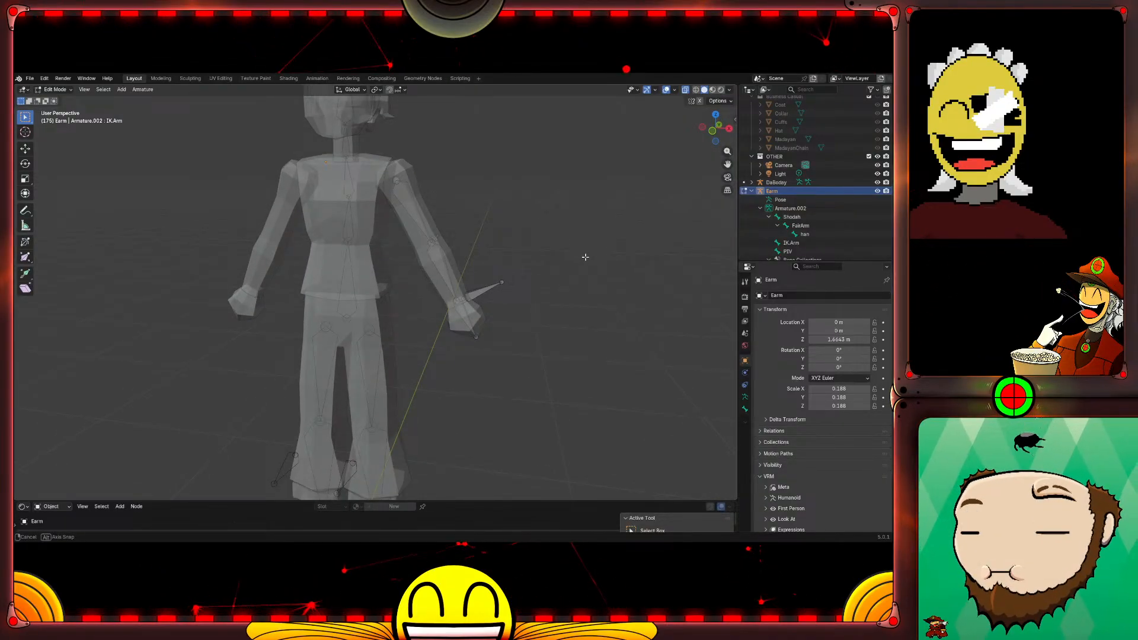
{"action": "middle_click_drag", "start_coordinate": [598, 247], "coordinate": [559, 231]}
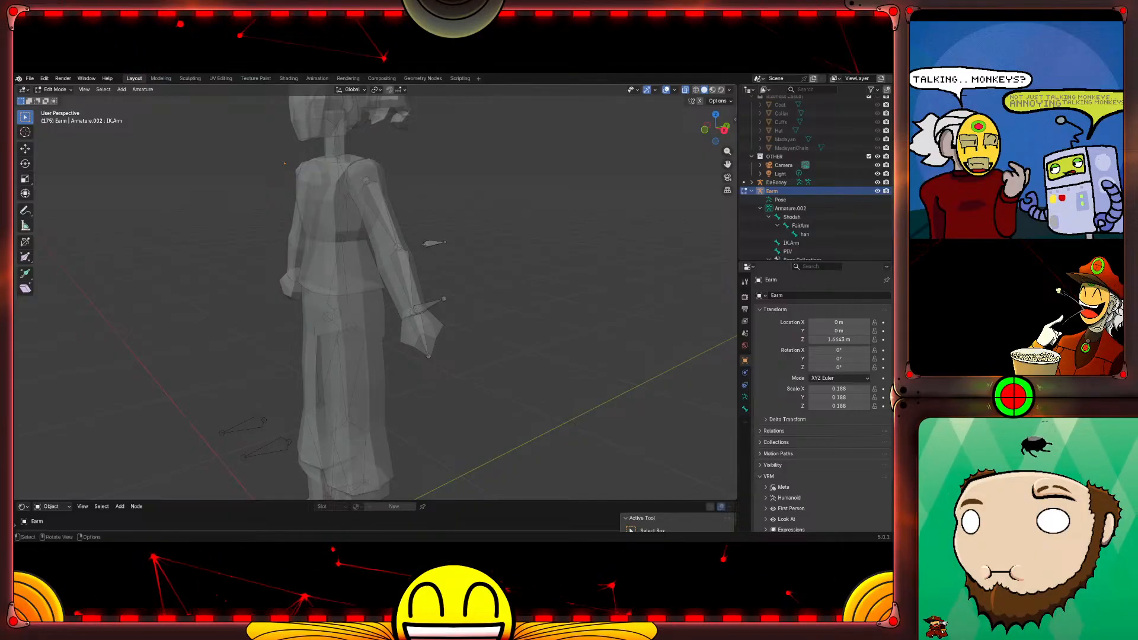
{"action": "middle_click_drag", "start_coordinate": [474, 218], "coordinate": [383, 254]}
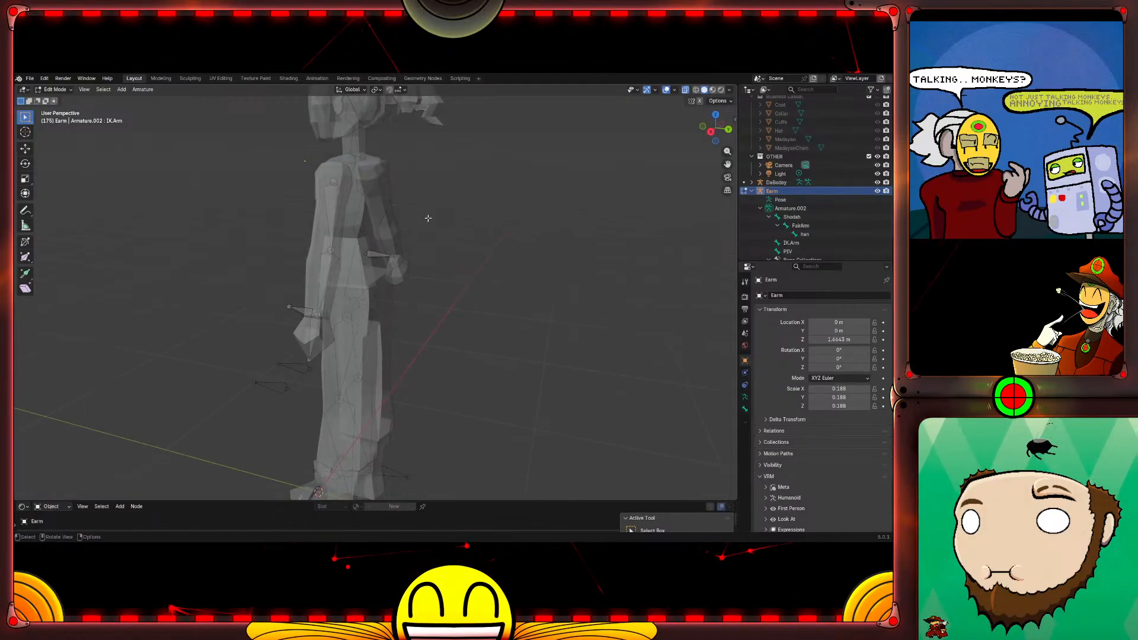
Step: Move the PIV pole bone about 0.1 m closer to the elbow in the right side view, and check the arm in Pose Mode
{"action": "left_click", "coordinate": [382, 254]}
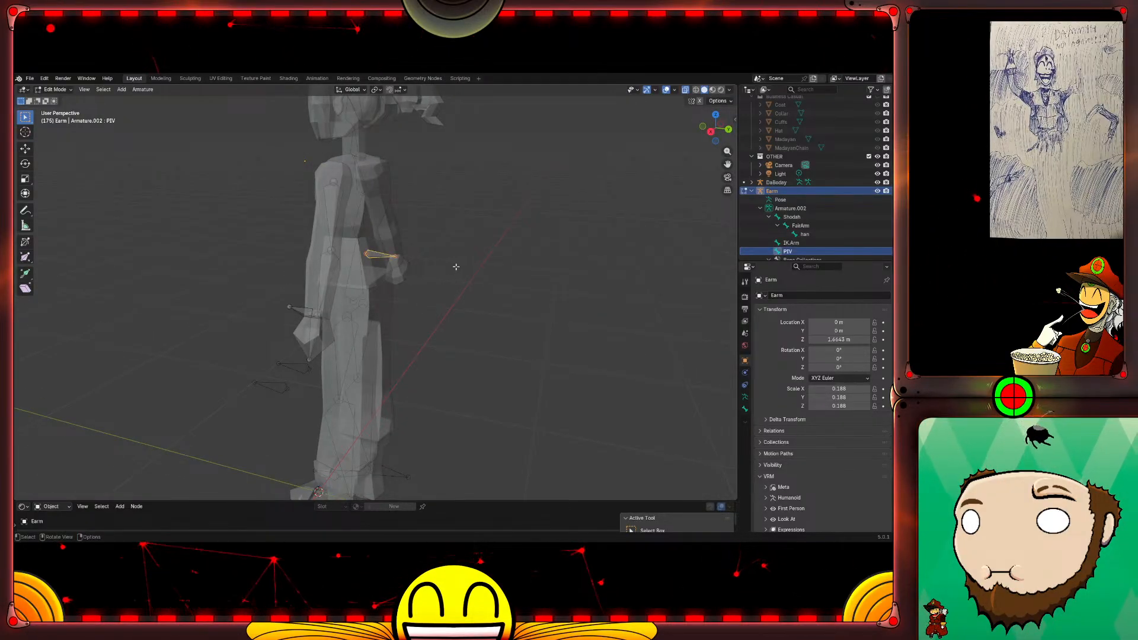
{"action": "key", "text": "KP_3"}
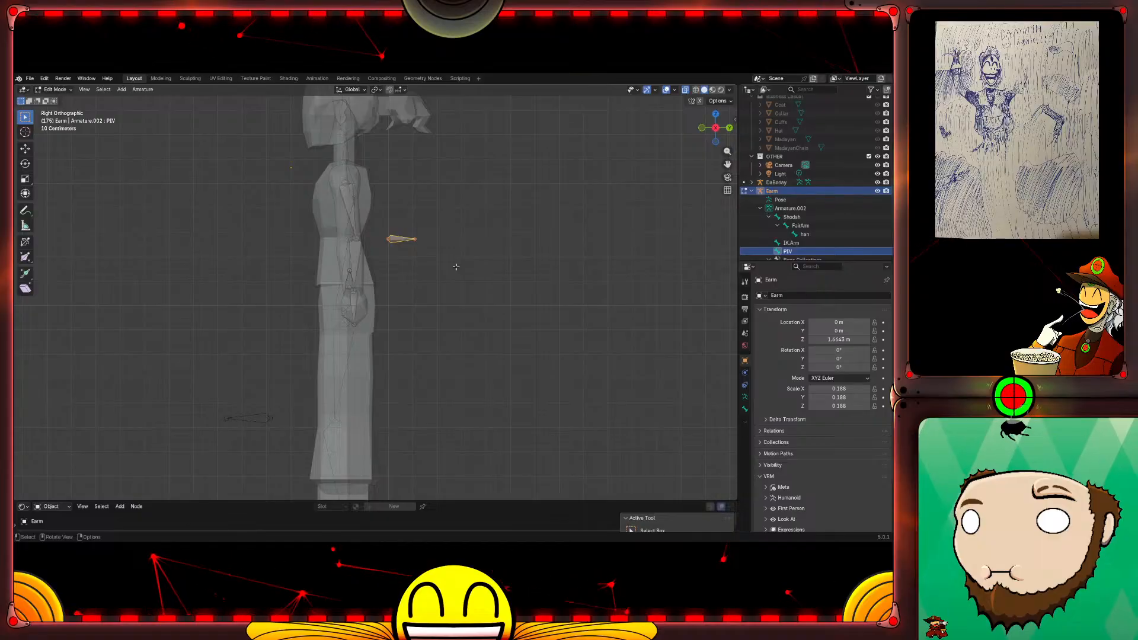
{"action": "key", "text": "g"}
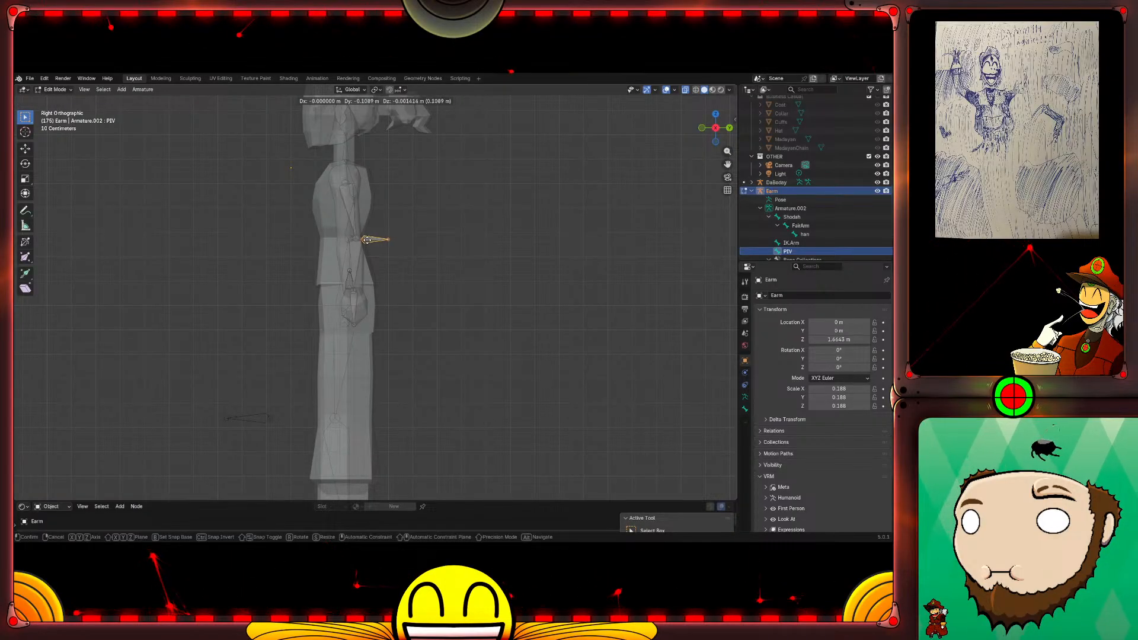
{"action": "left_click", "coordinate": [370, 238]}
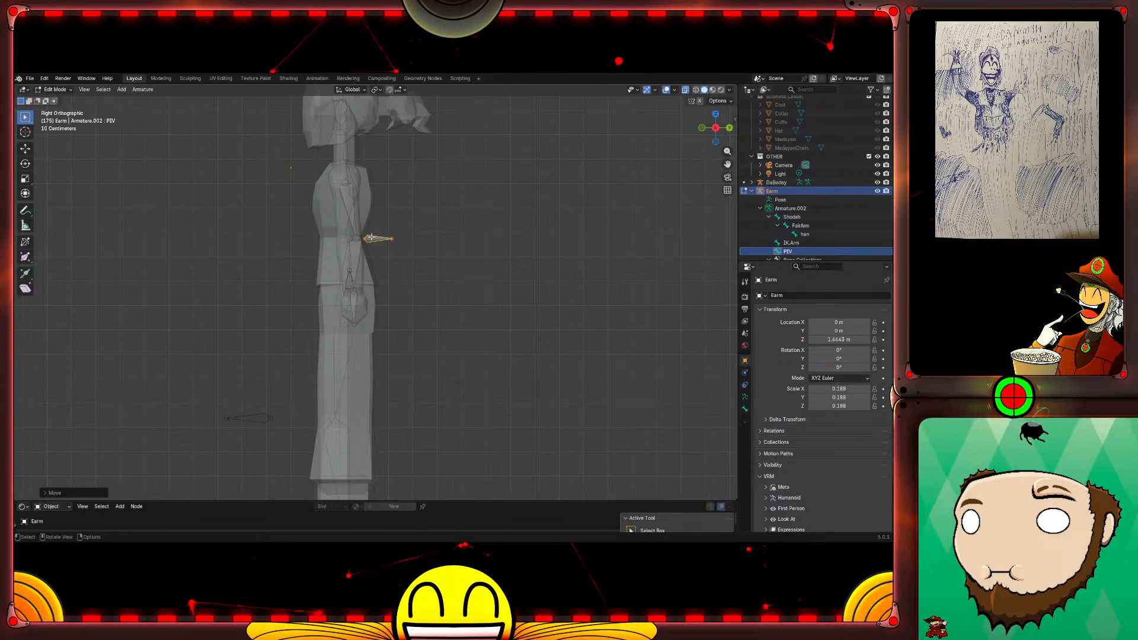
{"action": "left_click", "coordinate": [431, 265]}
{"action": "key", "text": "ctrl+Tab"}
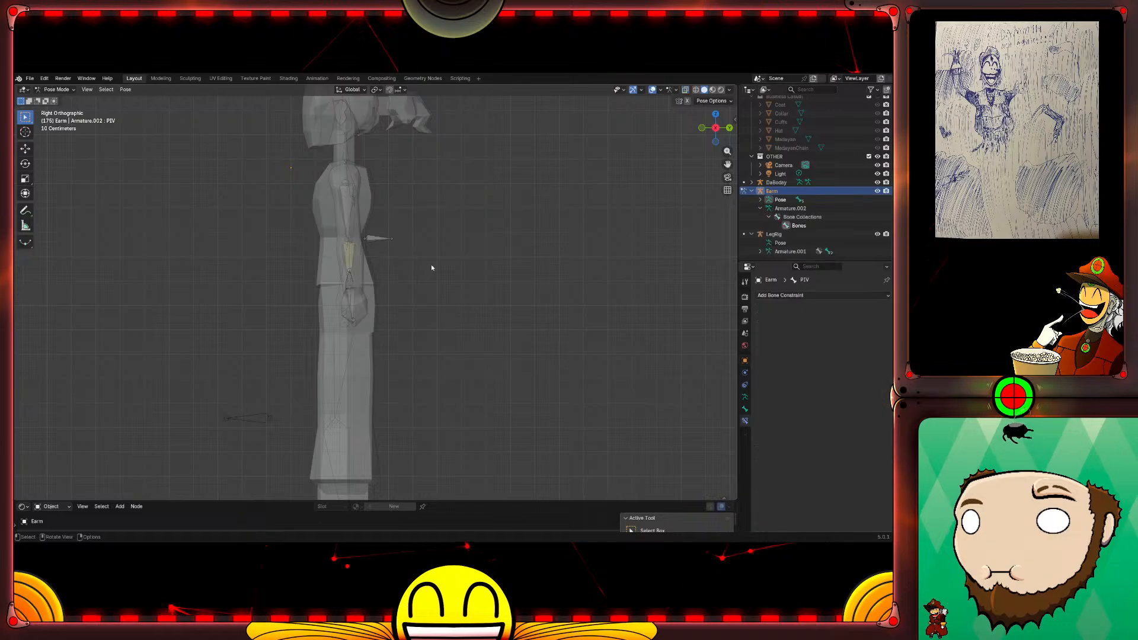
{"action": "middle_click_drag", "start_coordinate": [403, 279], "coordinate": [488, 281]}
{"action": "key", "text": "Tab"}
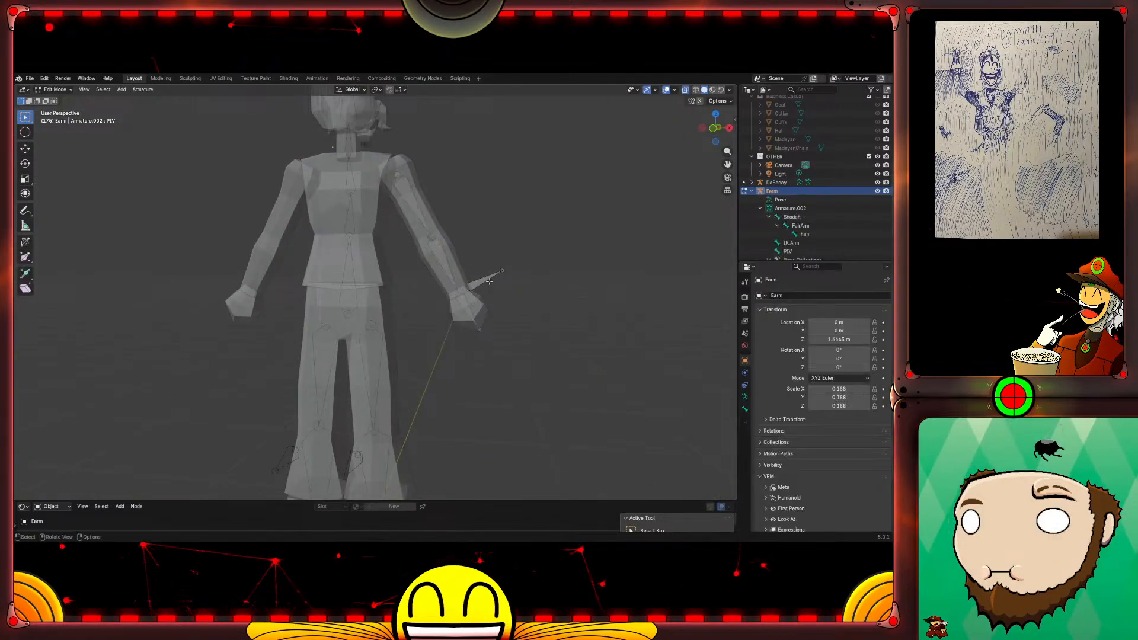
{"action": "key", "text": "ctrl+Tab"}
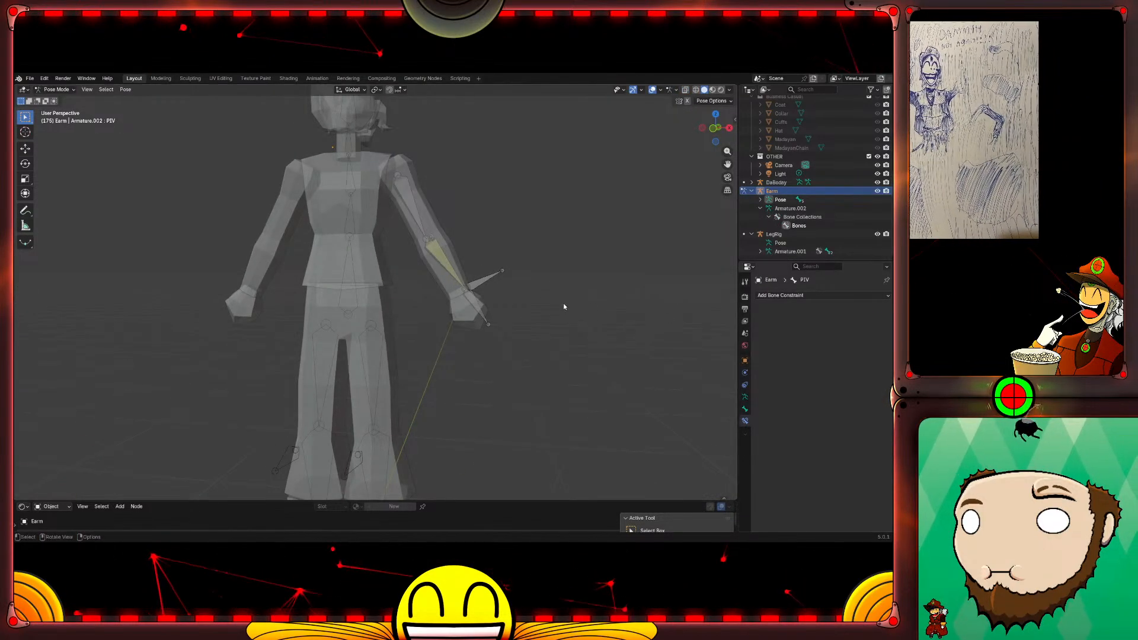
Step: Try a small pole angle on the FairArm bone's IK constraint, and undo the change
{"action": "left_click", "coordinate": [439, 258]}
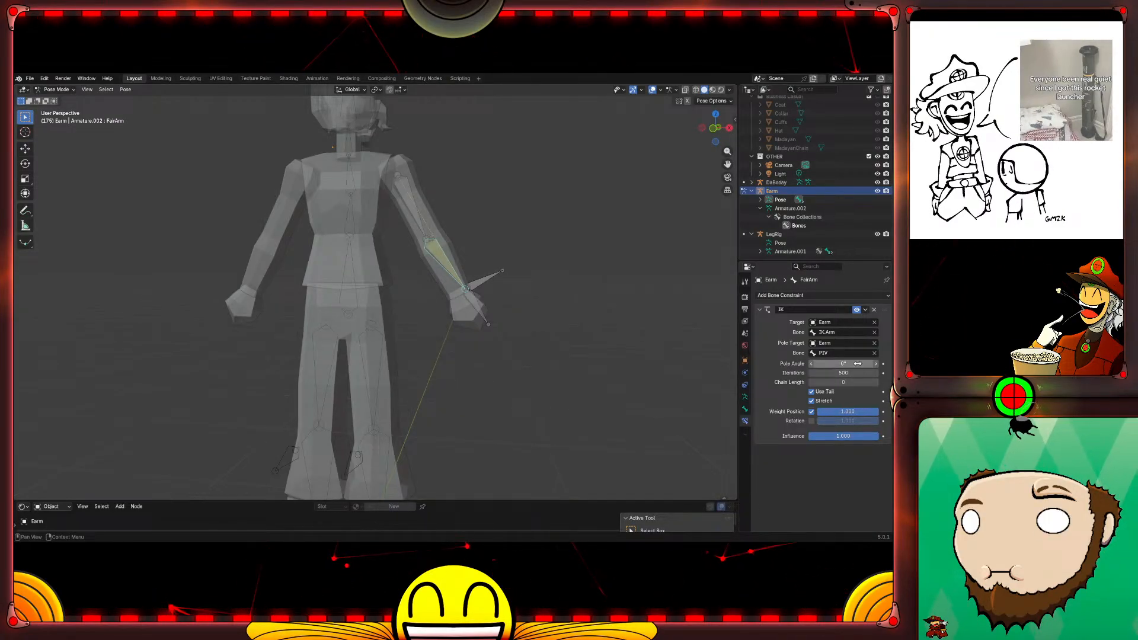
{"action": "left_click_drag", "start_coordinate": [842, 364], "coordinate": [847, 363]}
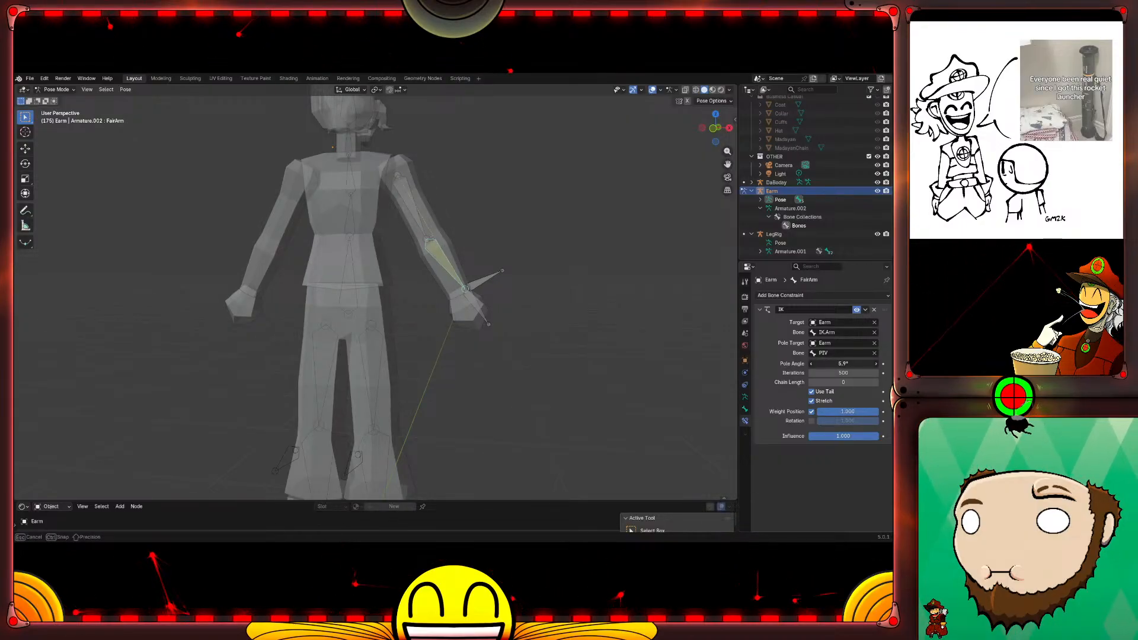
{"action": "left_click_drag", "start_coordinate": [854, 363], "coordinate": [843, 364]}
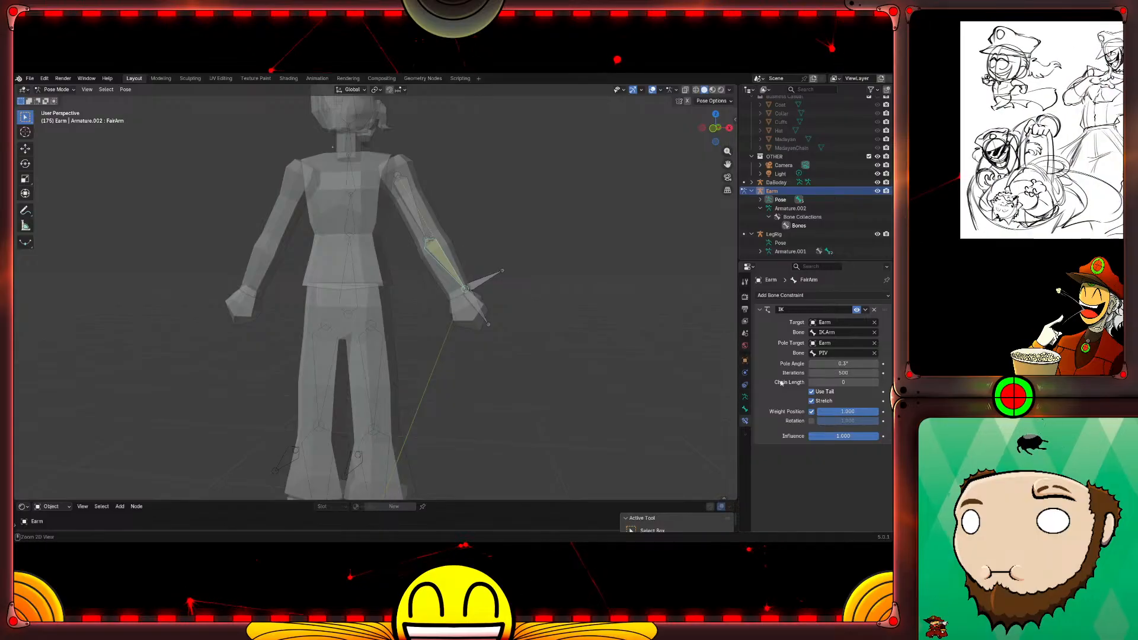
{"action": "key", "text": "ctrl+z"}
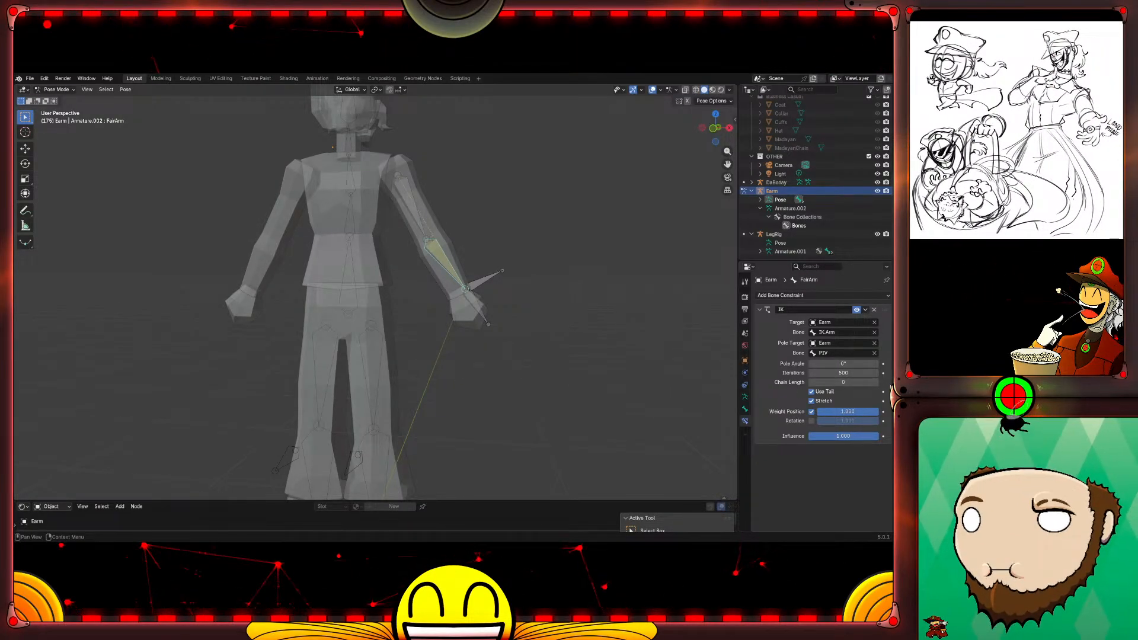
Step: Try a chain length of 2 on the FairArm bone's IK constraint, set it to 1 and inspect the arm
{"action": "left_click", "coordinate": [876, 382]}
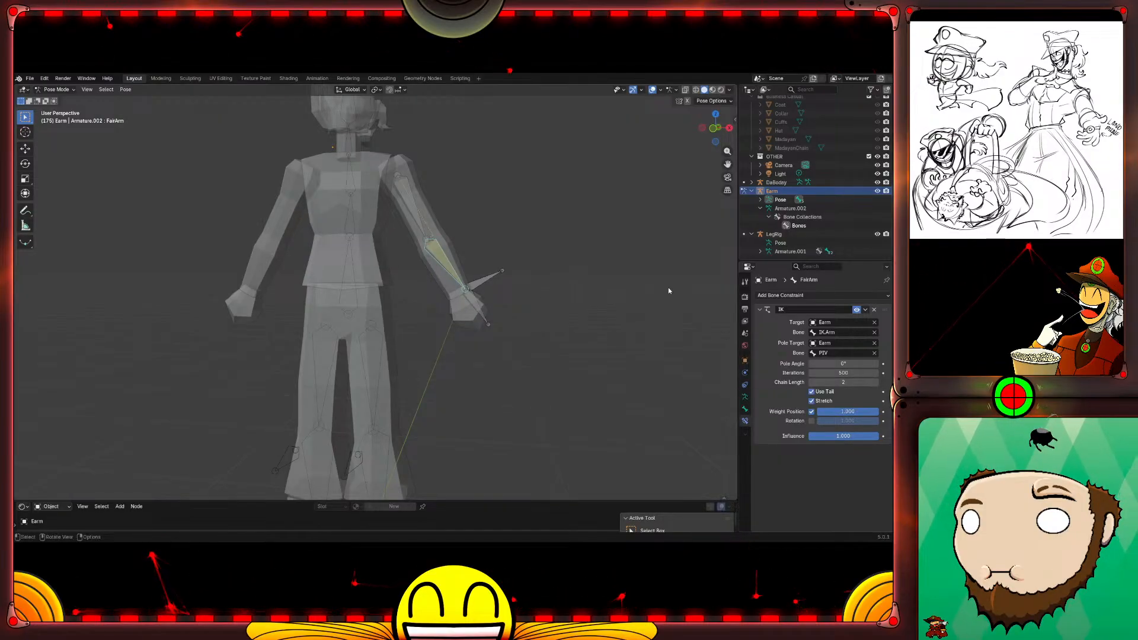
{"action": "middle_click_drag", "start_coordinate": [623, 277], "coordinate": [548, 292]}
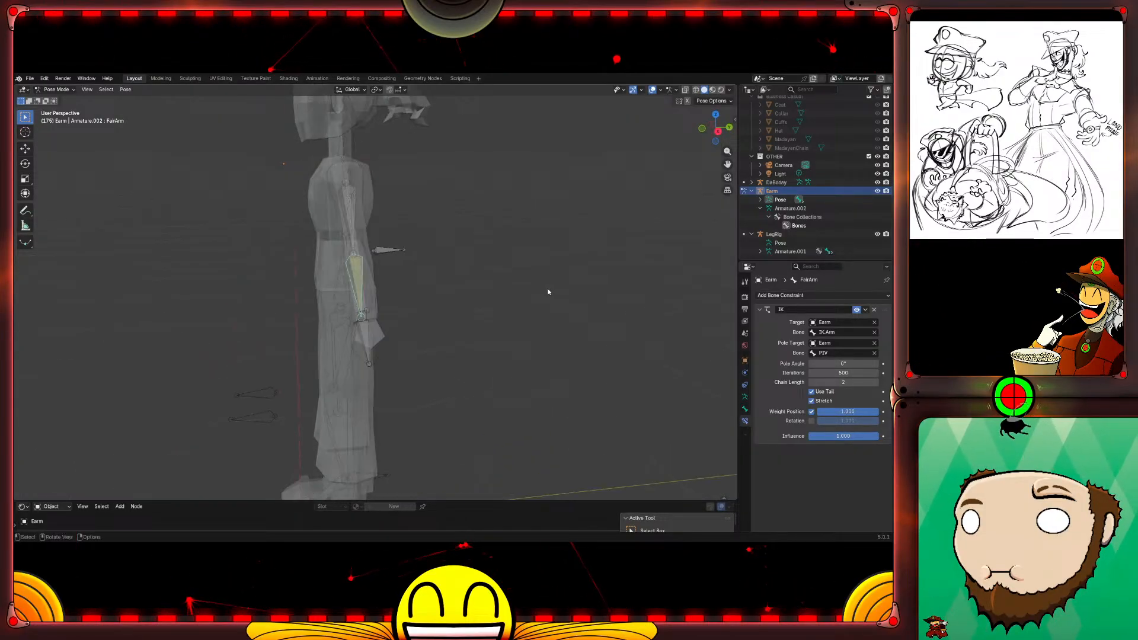
{"action": "left_click", "coordinate": [811, 382]}
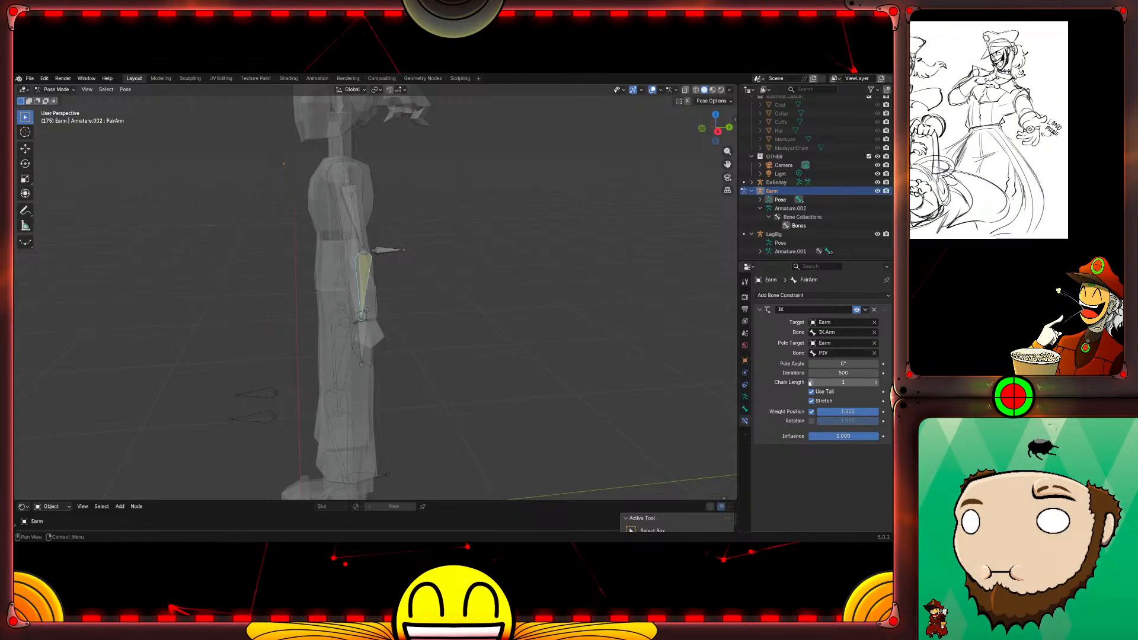
{"action": "middle_click_drag", "start_coordinate": [540, 329], "coordinate": [636, 309]}
{"action": "middle_click_drag", "start_coordinate": [642, 312], "coordinate": [624, 322]}
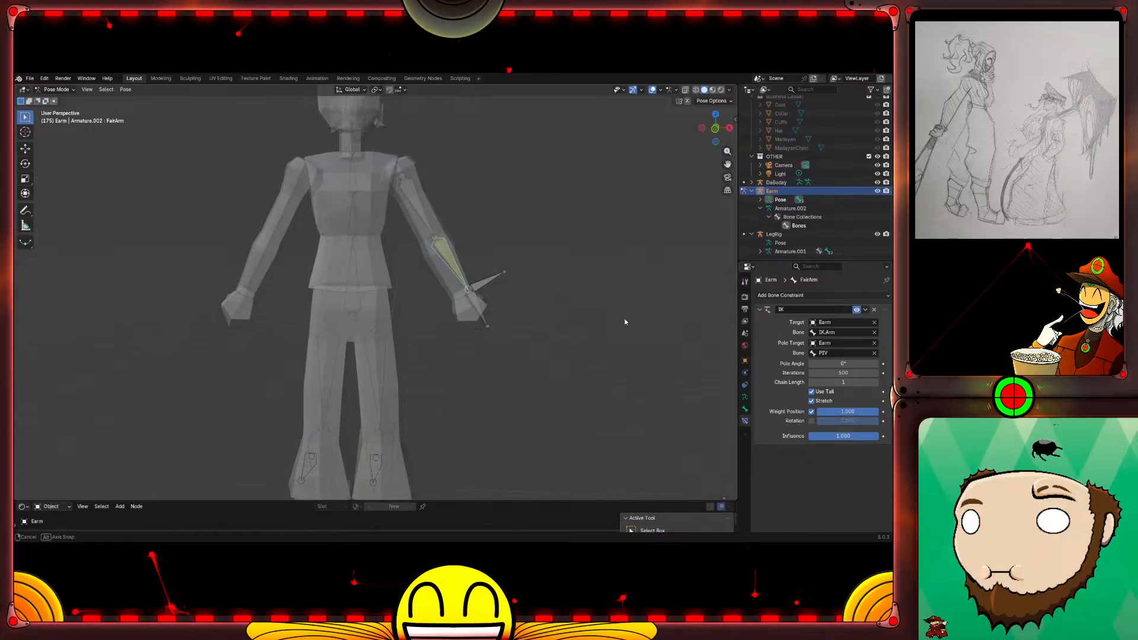
Step: Test the han bone by turning it slightly at the wrist in Pose Mode
{"action": "key", "text": "r"}
{"action": "left_click", "coordinate": [468, 290]}
{"action": "left_click", "coordinate": [470, 289]}
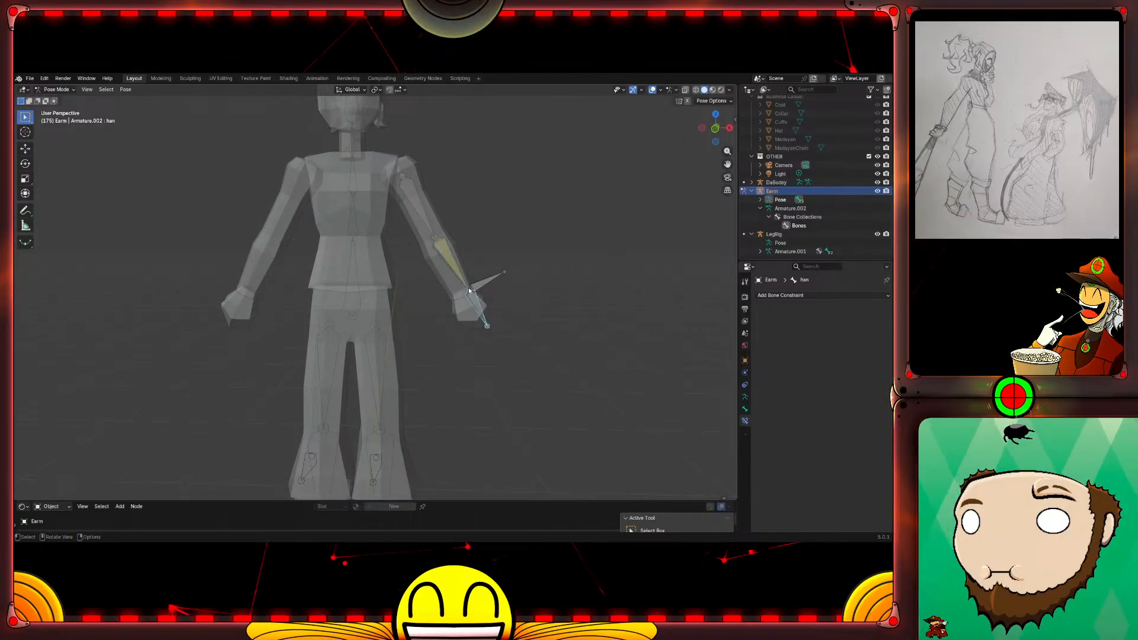
{"action": "key", "text": "r"}
{"action": "left_click", "coordinate": [472, 300]}
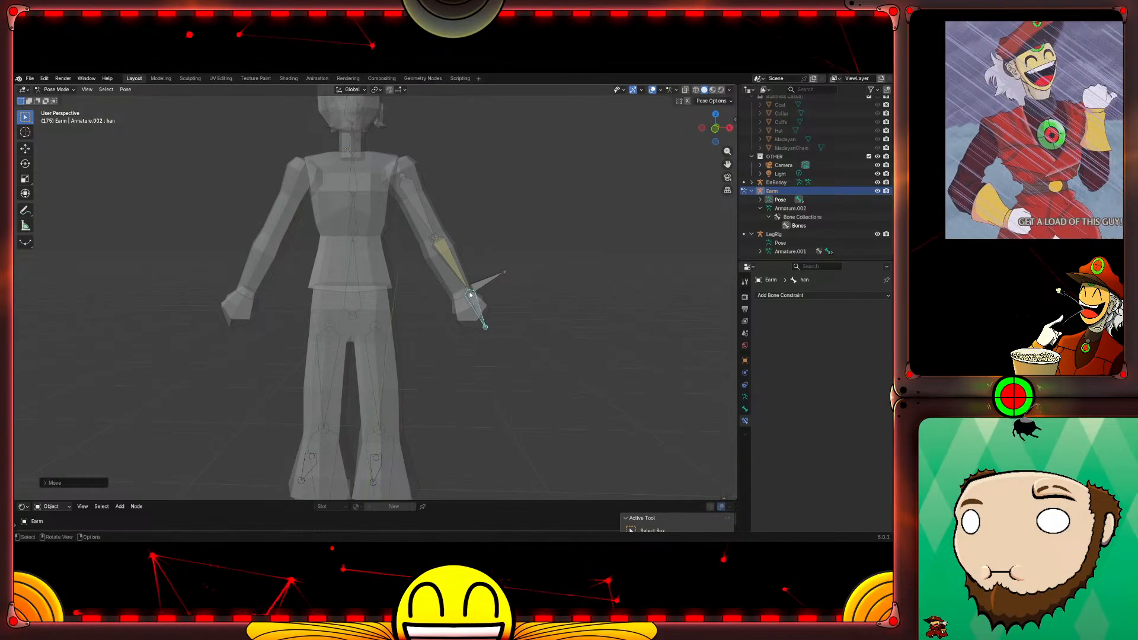
Step: Test the arm by moving the IK.Arm bone, and undo the test changes to the IK.Arm and han bones
{"action": "left_click", "coordinate": [480, 290]}
{"action": "key", "text": "g"}
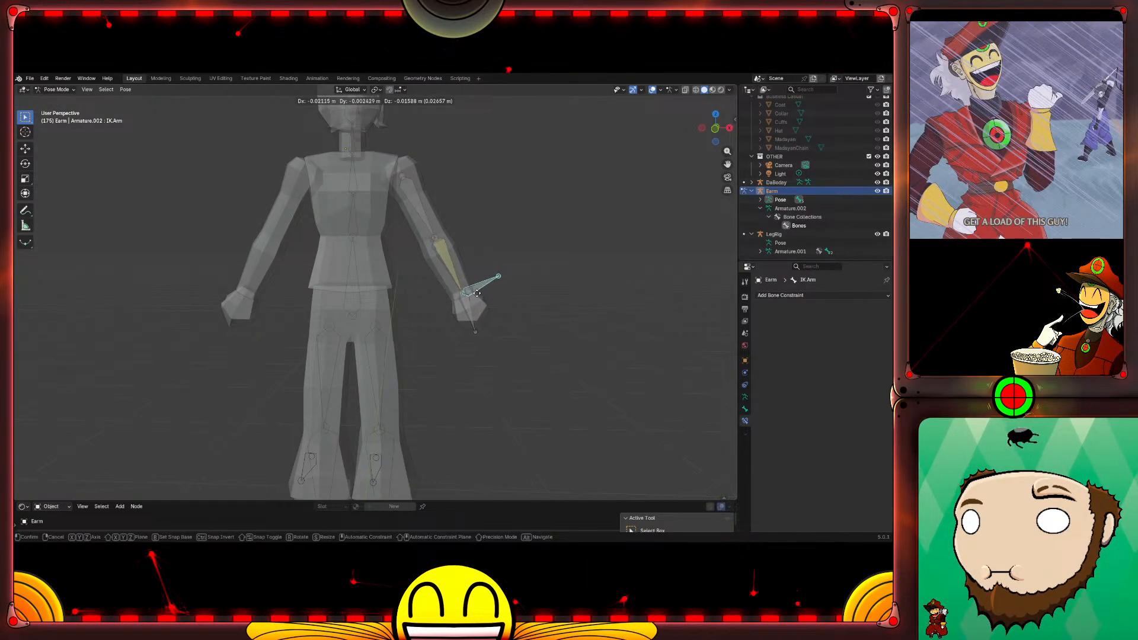
{"action": "left_click", "coordinate": [479, 290]}
{"action": "middle_click_drag", "start_coordinate": [523, 238], "coordinate": [443, 264]}
{"action": "key", "text": "ctrl+z"}
{"action": "key", "text": "ctrl+z"}
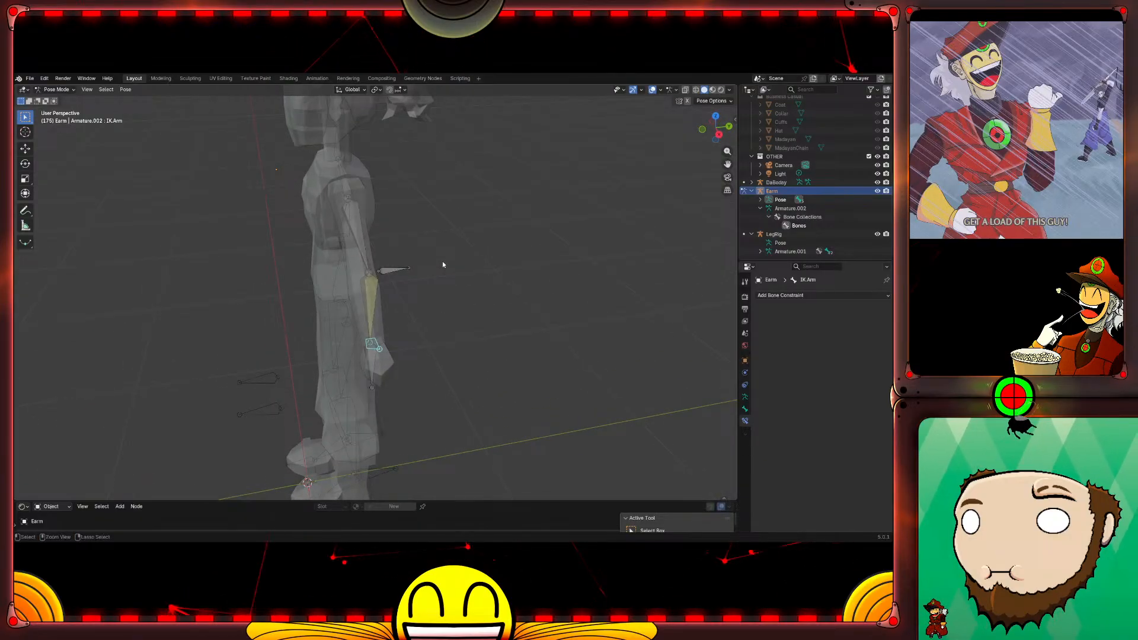
{"action": "key", "text": "ctrl+z"}
{"action": "key", "text": "ctrl+z"}
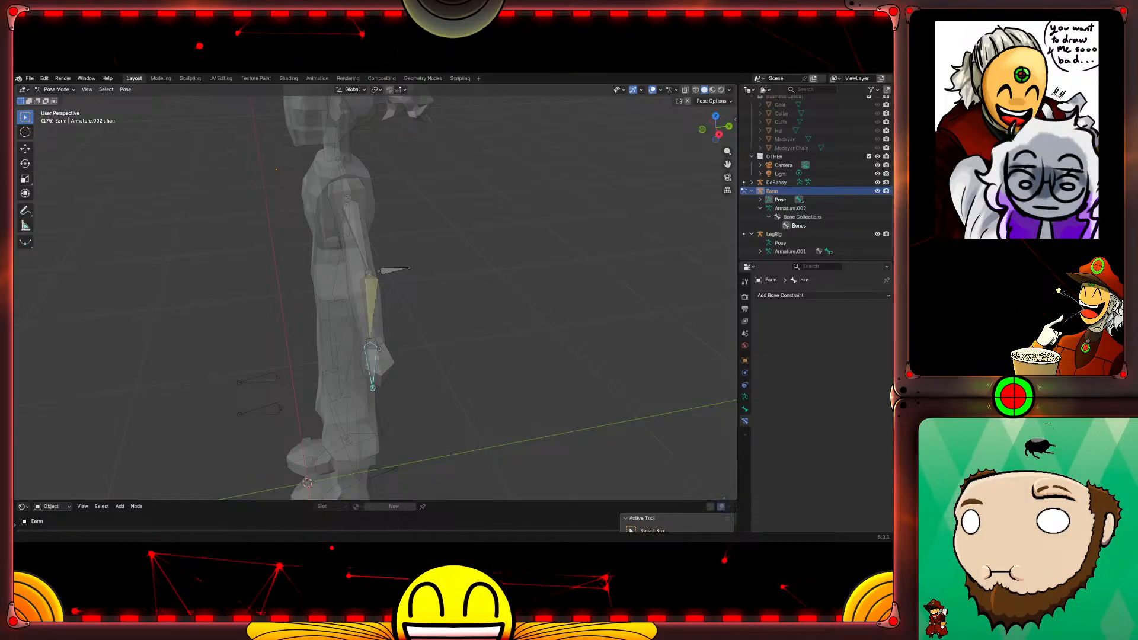
Step: Return to Edit Mode, move the elbow joint along the global Y axis in the right side view, and check the arm
{"action": "mouse_move", "coordinate": [414, 293]}
{"action": "middle_mouse_down"}
{"action": "mouse_move", "coordinate": [491, 296]}
{"action": "mouse_move", "coordinate": [364, 304]}
{"action": "mouse_move", "coordinate": [460, 300]}
{"action": "mouse_move", "coordinate": [424, 297]}
{"action": "middle_mouse_up"}
{"action": "key", "text": "Tab"}
{"action": "left_click", "coordinate": [358, 253]}
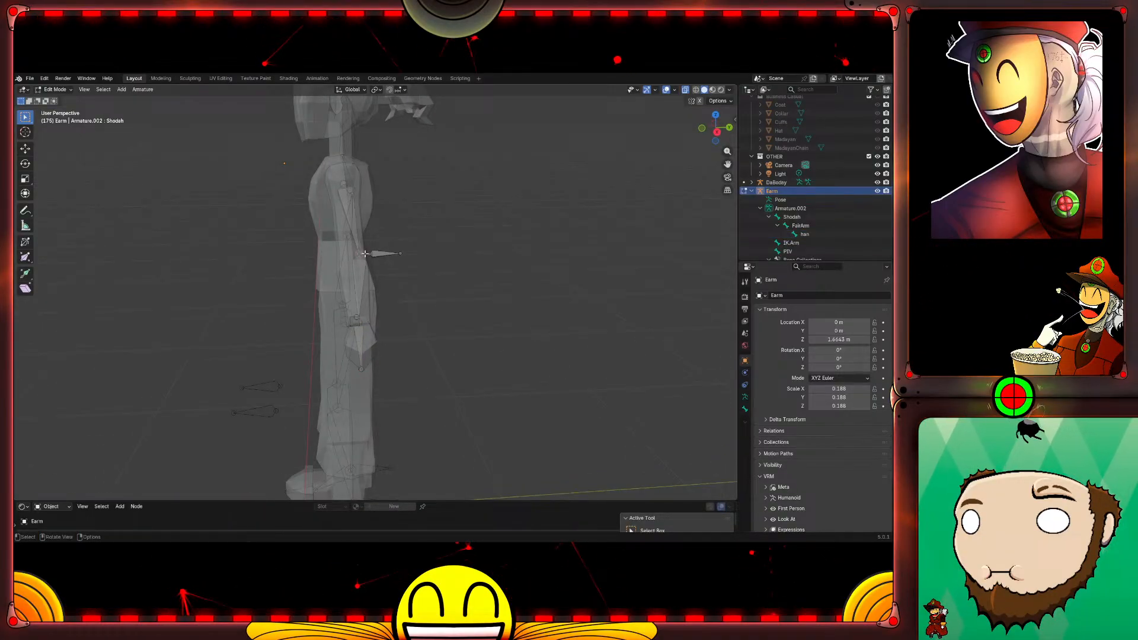
{"action": "key", "text": "KP_3"}
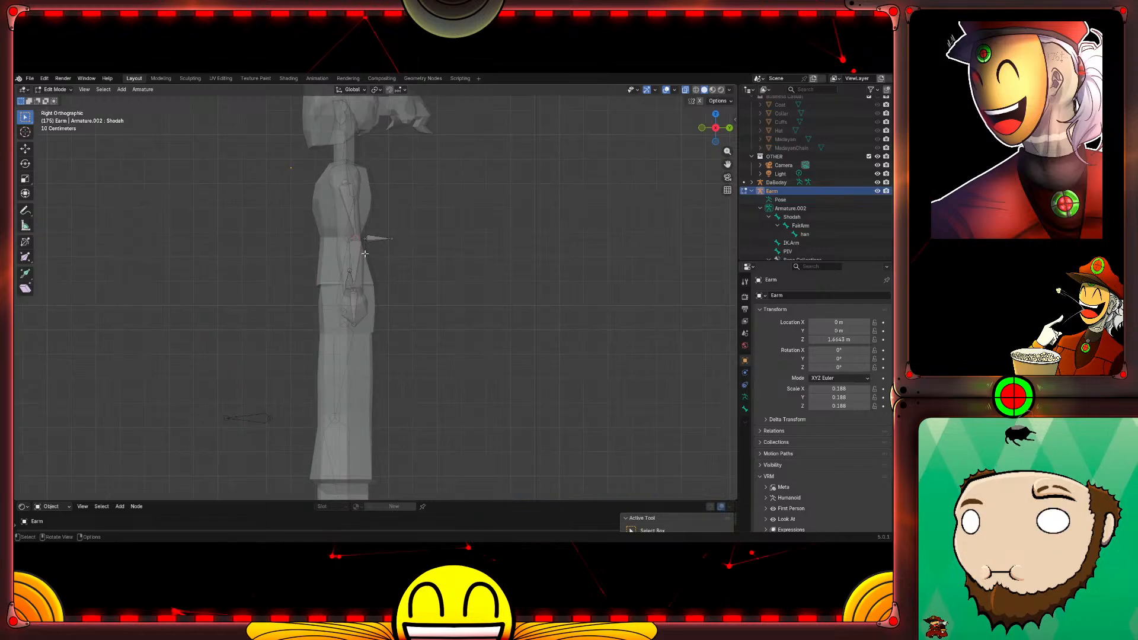
{"action": "key", "text": "g"}
{"action": "key", "text": "y"}
{"action": "left_click", "coordinate": [454, 243]}
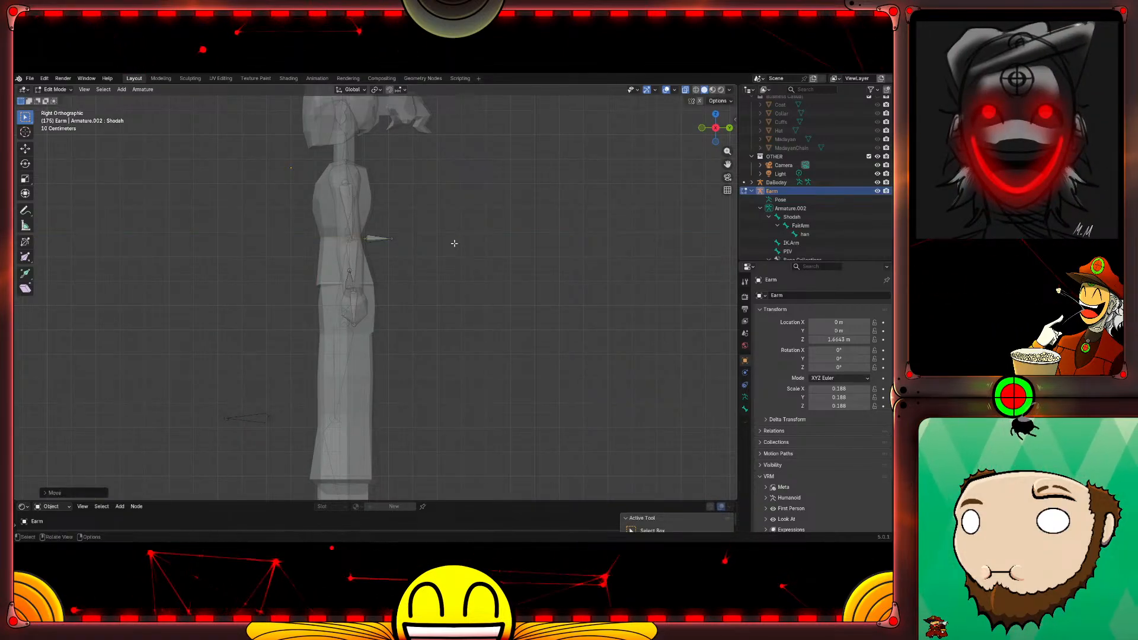
{"action": "key", "text": "ctrl+Tab"}
{"action": "middle_click_drag", "start_coordinate": [484, 258], "coordinate": [525, 271]}
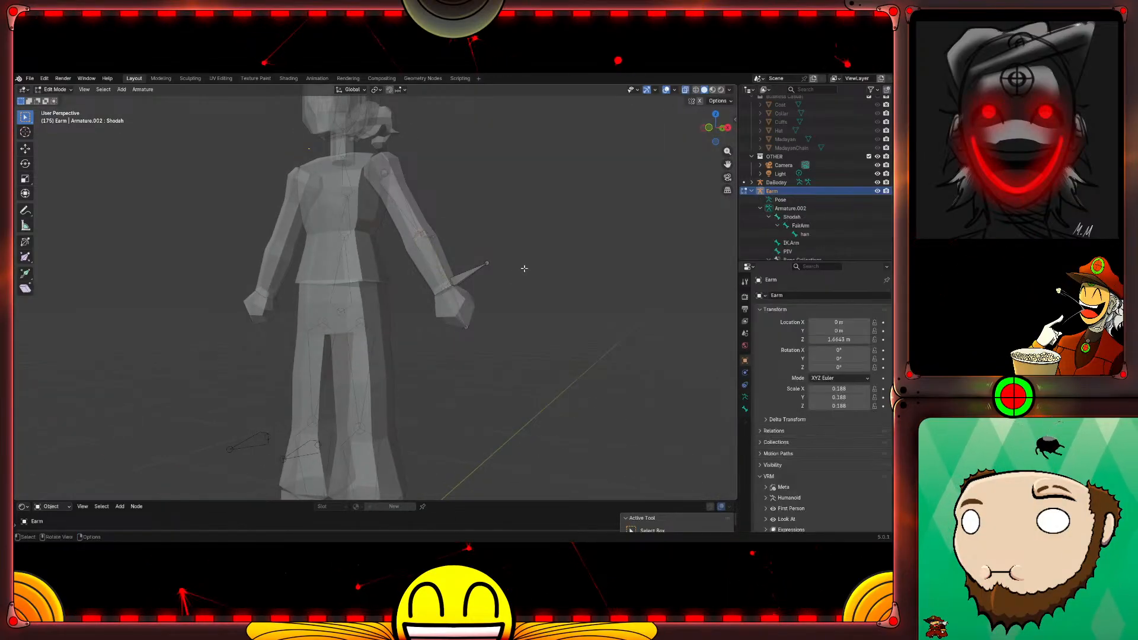
Step: Move the IK.Arm bone slightly onto the wrist in the front view in Edit Mode, and check the arm in Pose Mode
{"action": "key", "text": "Tab"}
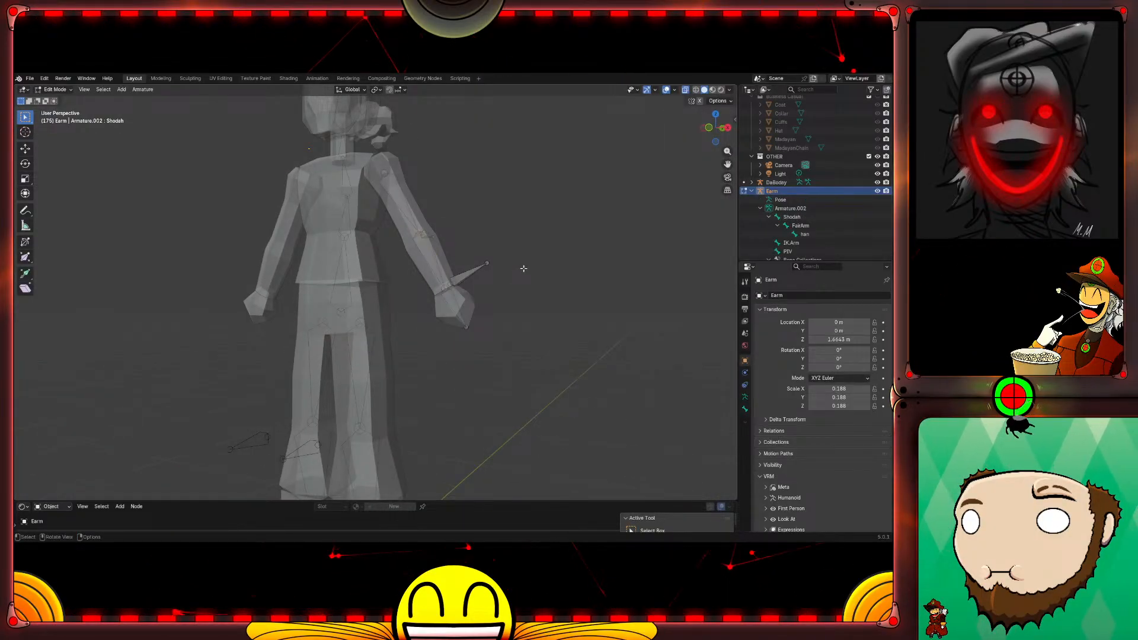
{"action": "left_click", "coordinate": [459, 283]}
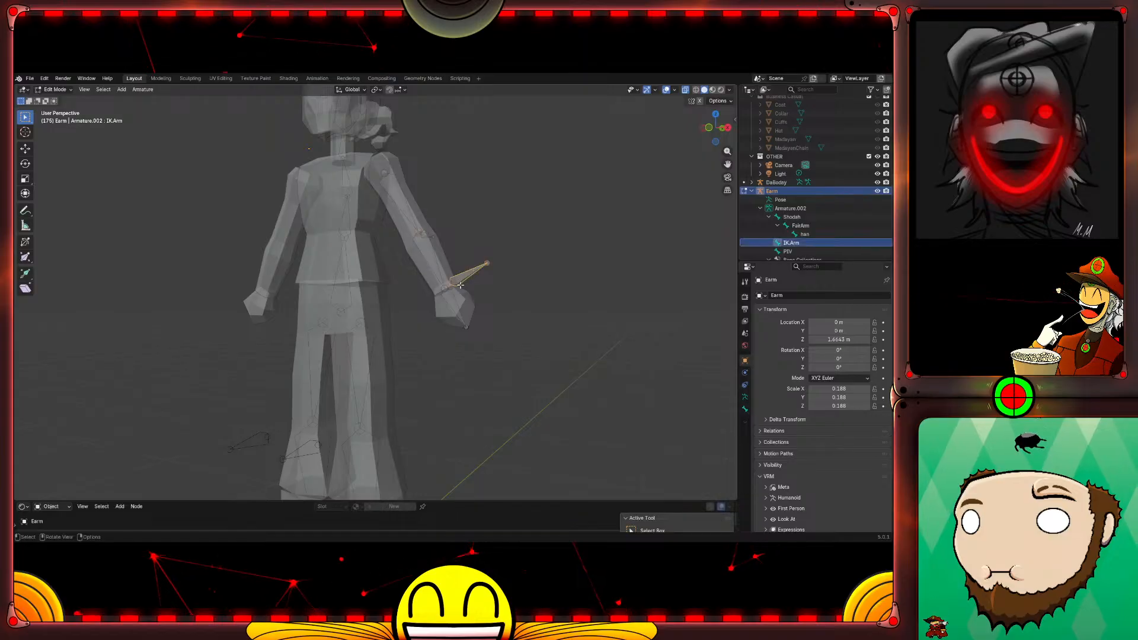
{"action": "key", "text": "KP_1"}
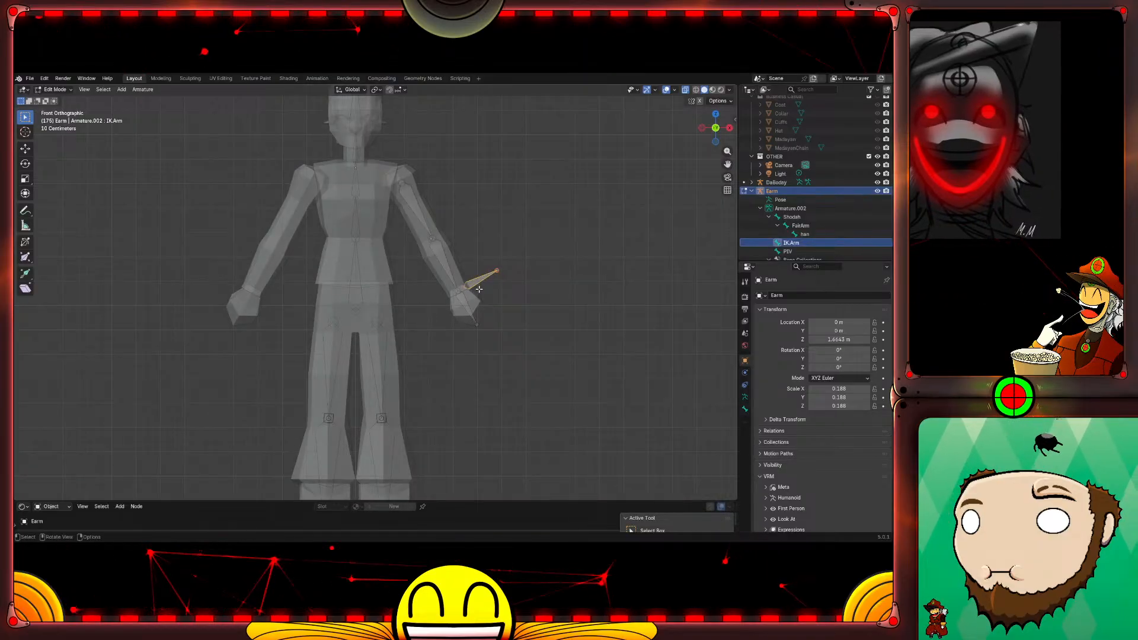
{"action": "key", "text": "g"}
{"action": "left_click", "coordinate": [472, 292]}
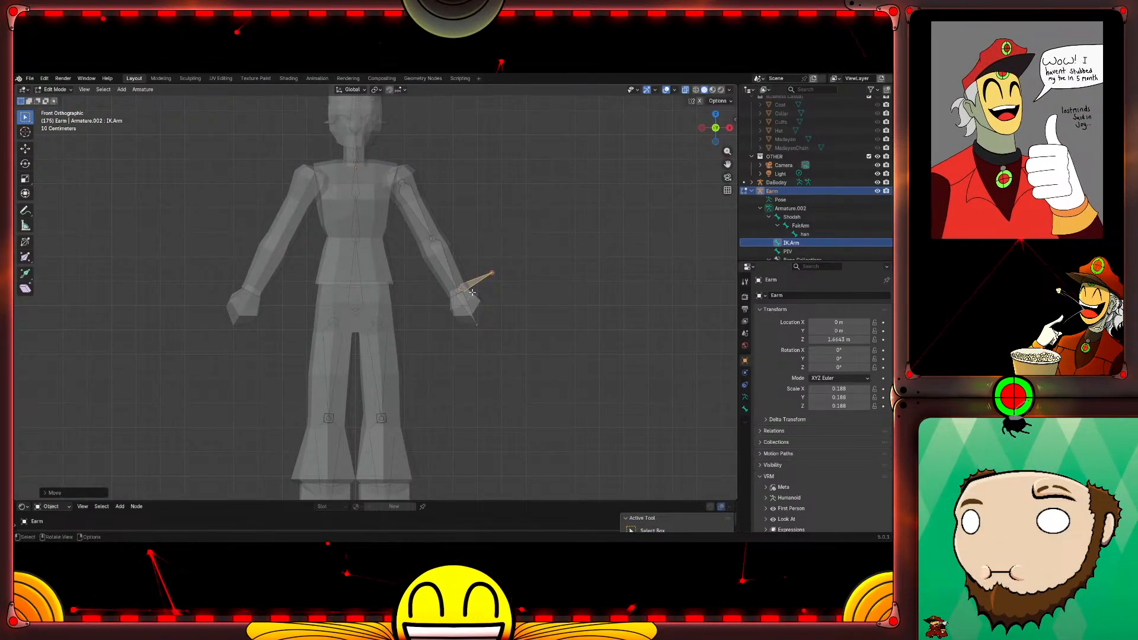
{"action": "key", "text": "ctrl+Tab"}
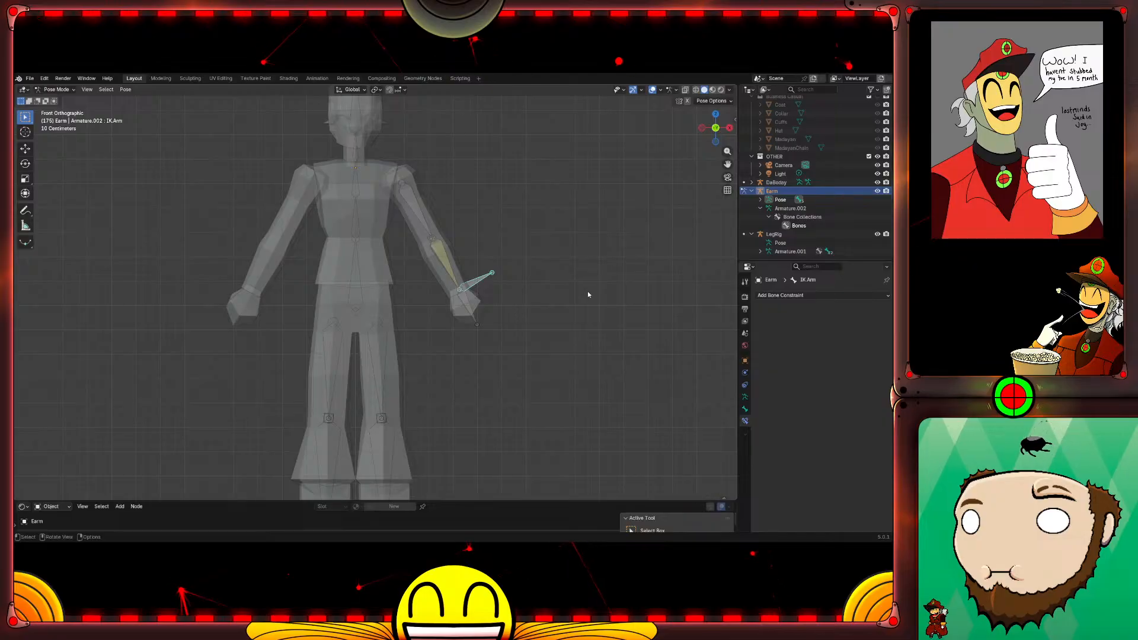
{"action": "key", "text": "Tab"}
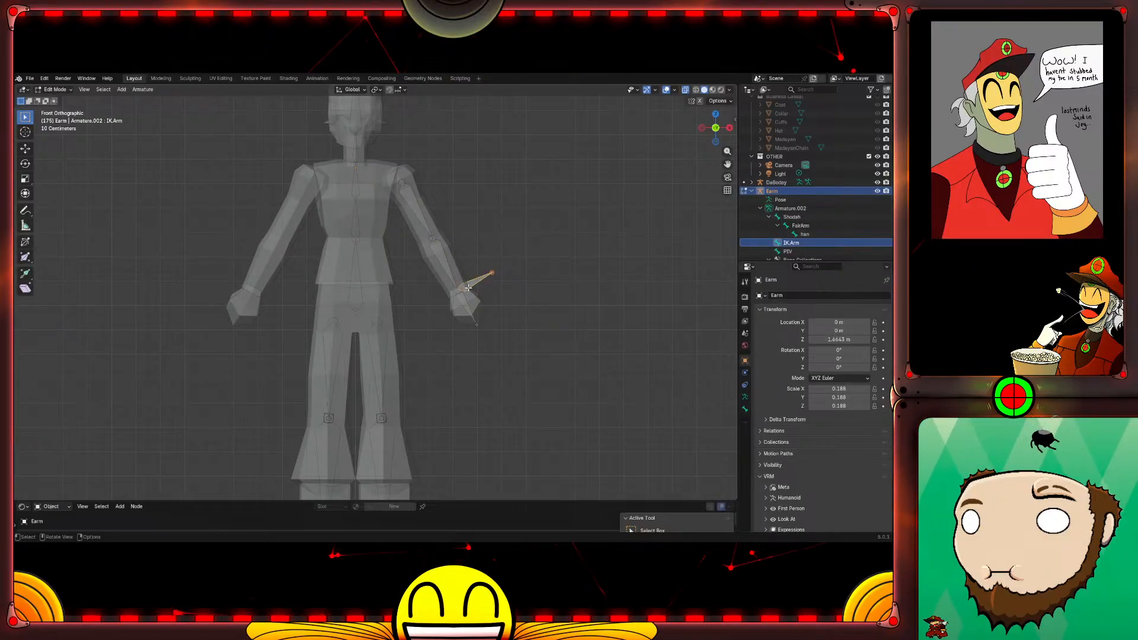
{"action": "key", "text": "g"}
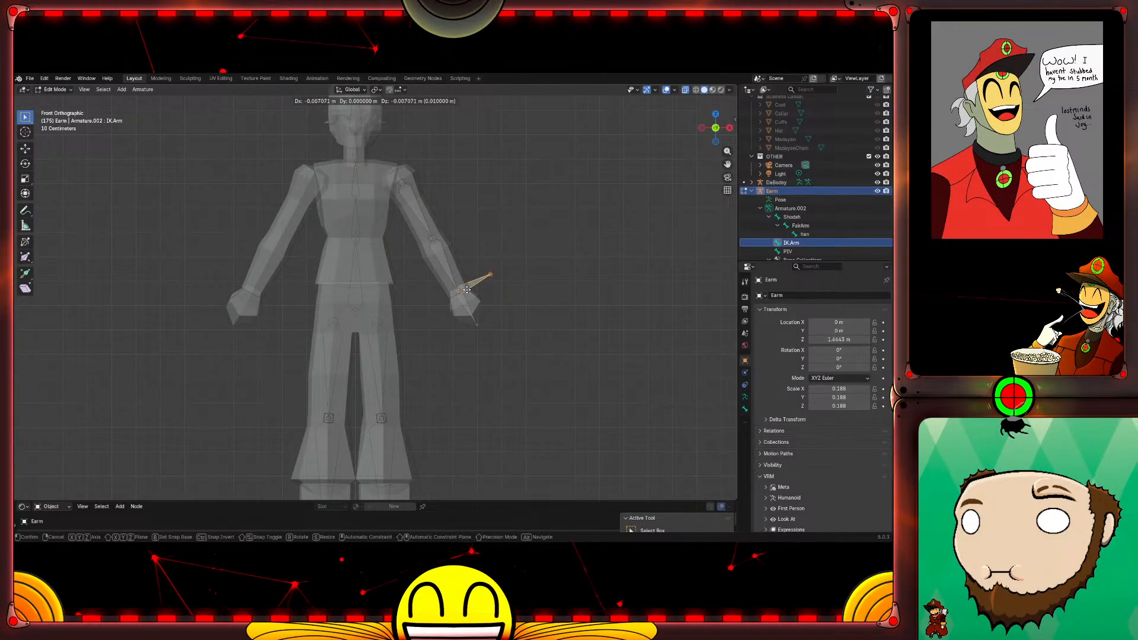
{"action": "left_click", "coordinate": [466, 289]}
{"action": "key", "text": "ctrl+Tab"}
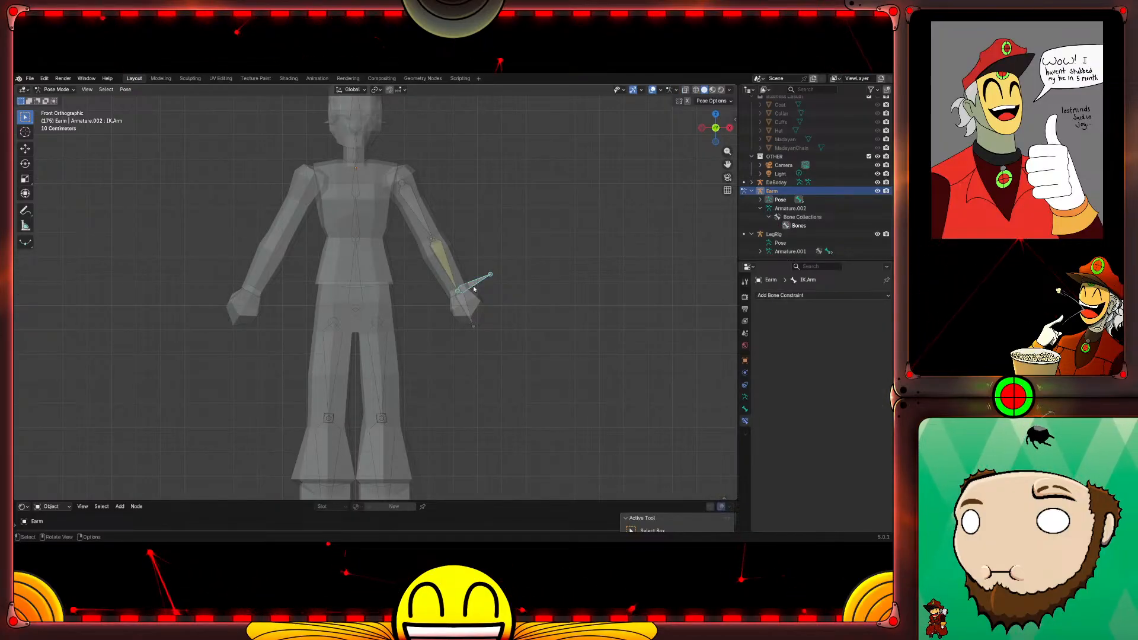
Step: Set the chain length of the FairArm bone's IK constraint to 2 and inspect the arm from the side
{"action": "left_click", "coordinate": [446, 266]}
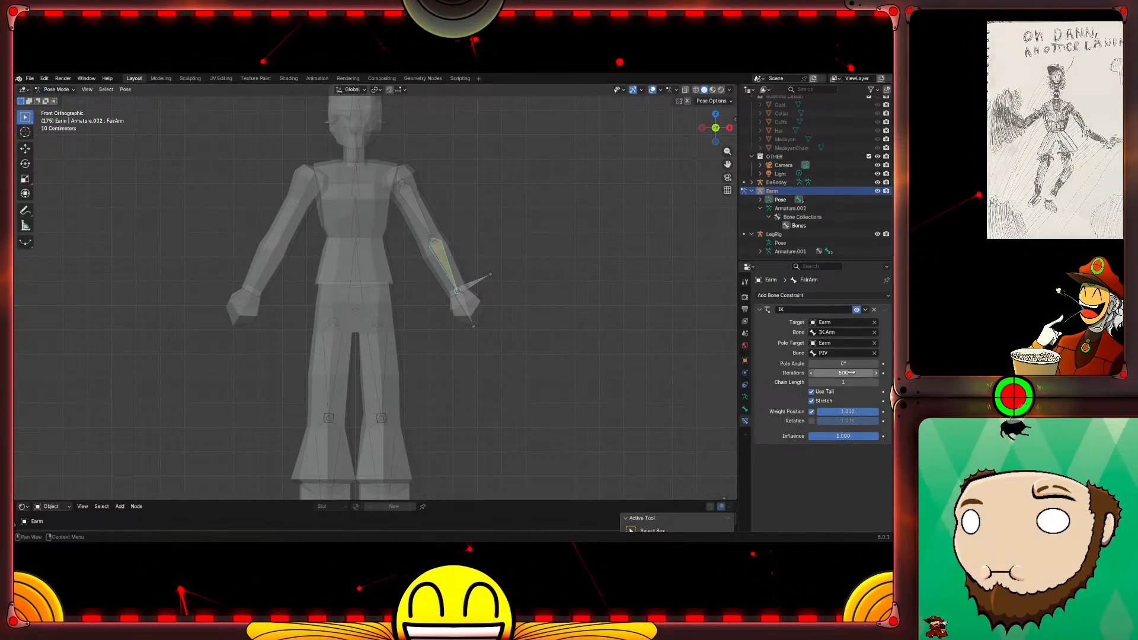
{"action": "left_click_drag", "start_coordinate": [876, 383], "coordinate": [876, 385]}
{"action": "middle_click_drag", "start_coordinate": [516, 246], "coordinate": [429, 290]}
Step: Try moving the elbow joint freely in Edit Mode, and undo the move
{"action": "key", "text": "Tab"}
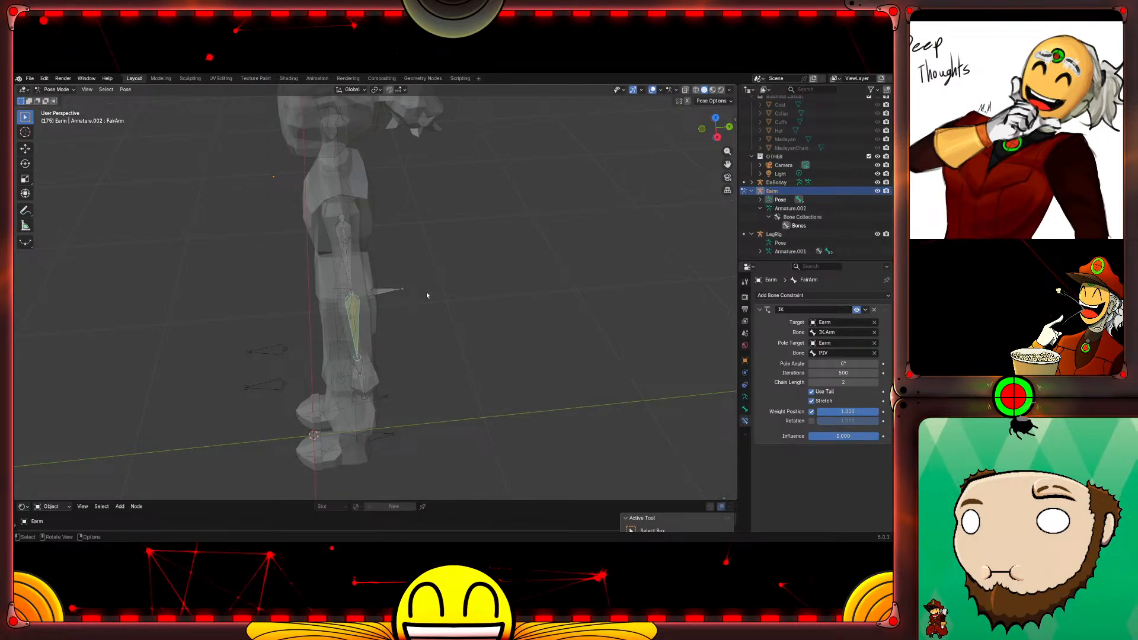
{"action": "left_click", "coordinate": [358, 293]}
{"action": "key", "text": "g"}
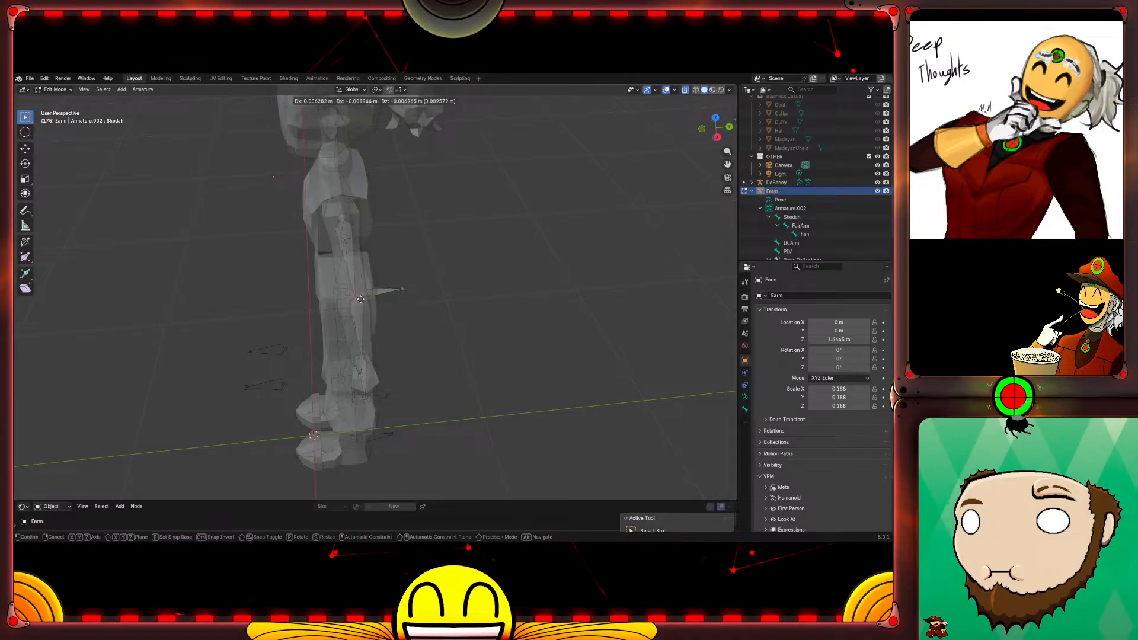
{"action": "left_click", "coordinate": [408, 294]}
{"action": "key", "text": "ctrl+z"}
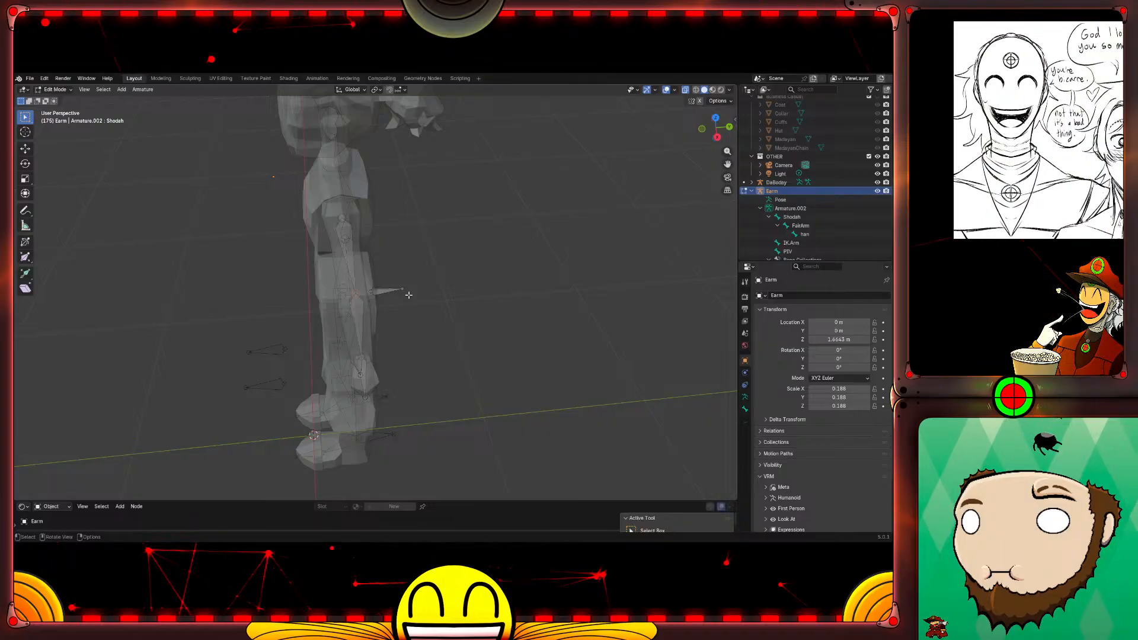
Step: Move the elbow joint slightly away from the PIV bone along global Y in the right side view, and compare with Pose Mode
{"action": "key", "text": "KP_3"}
{"action": "scroll", "coordinate": [349, 204], "scroll_direction": "up", "scroll_amount": 5}
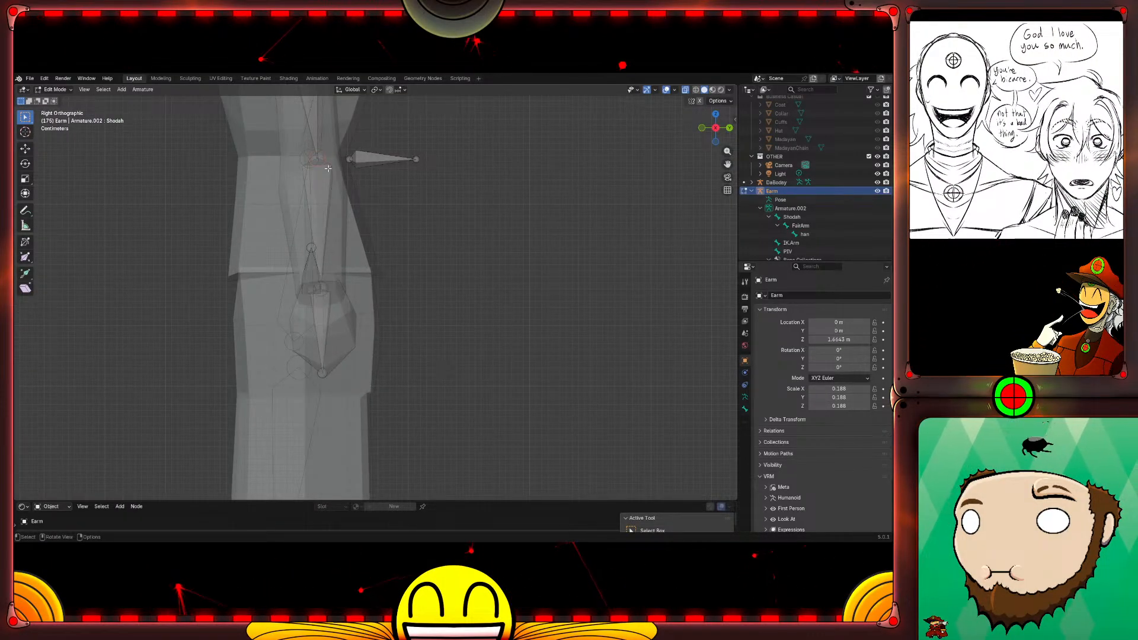
{"action": "key", "text": "g"}
{"action": "key", "text": "y"}
{"action": "left_click", "coordinate": [323, 159]}
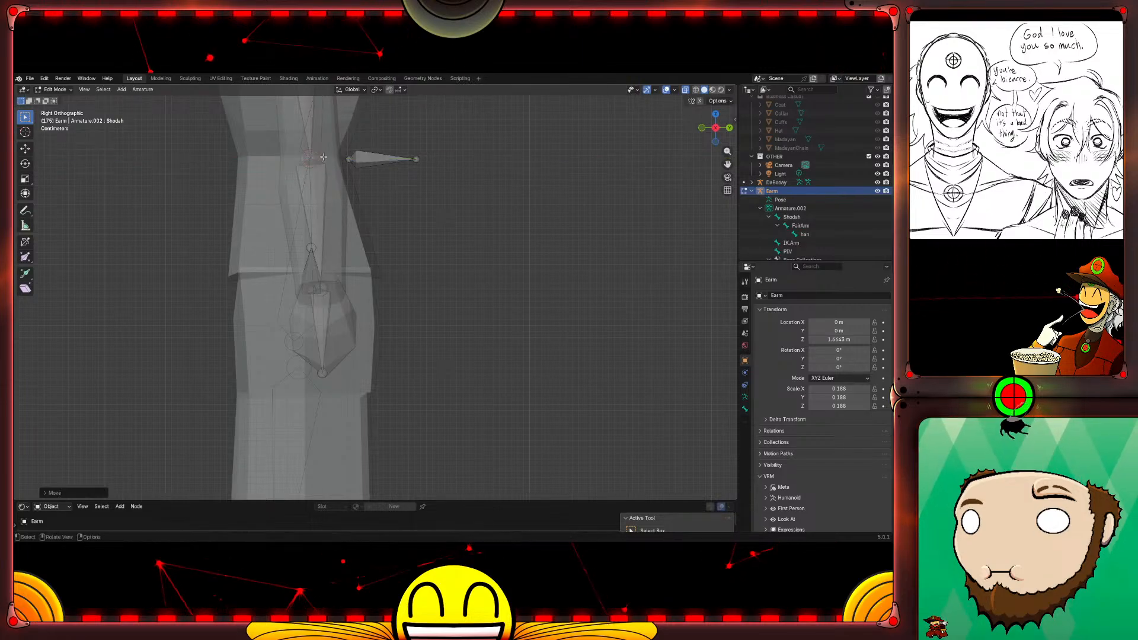
{"action": "key", "text": "ctrl+Tab"}
{"action": "key", "text": "ctrl+Tab"}
{"action": "key", "text": "ctrl+Tab"}
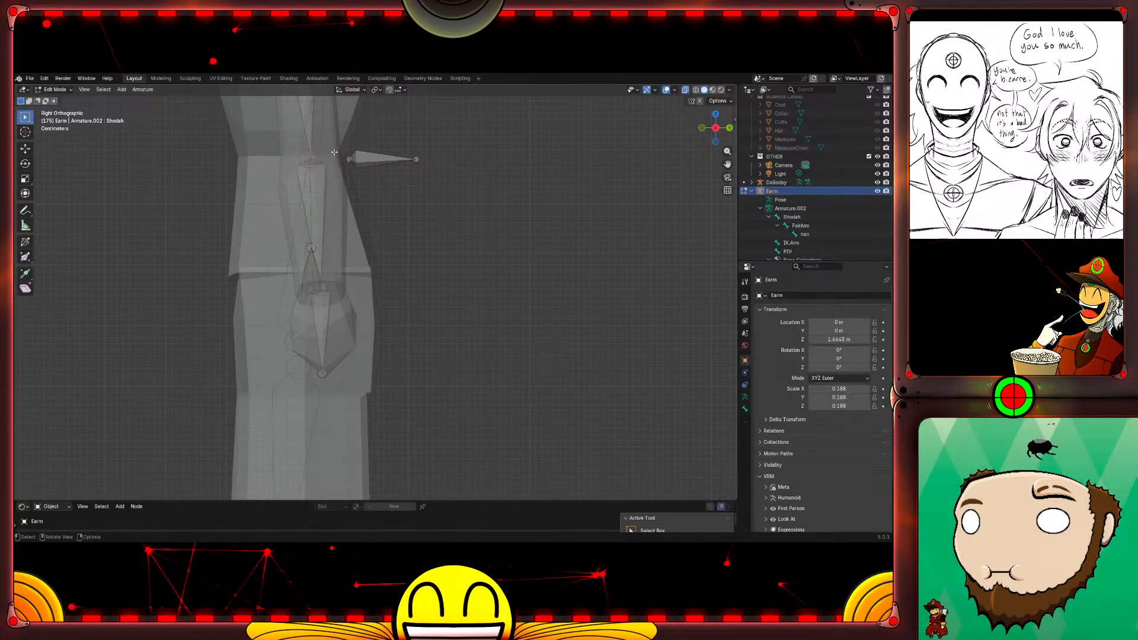
Step: Move the elbow joint back toward the PIV bone along the global Y axis, and check the arm in Pose Mode
{"action": "key", "text": "Tab"}
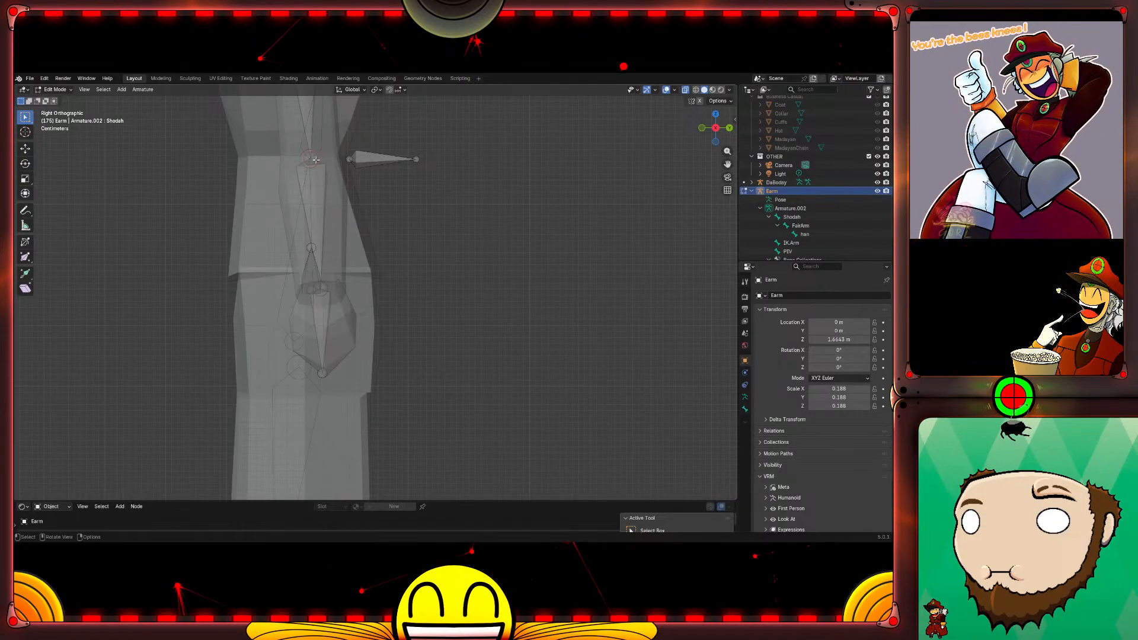
{"action": "key", "text": "g"}
{"action": "key", "text": "y"}
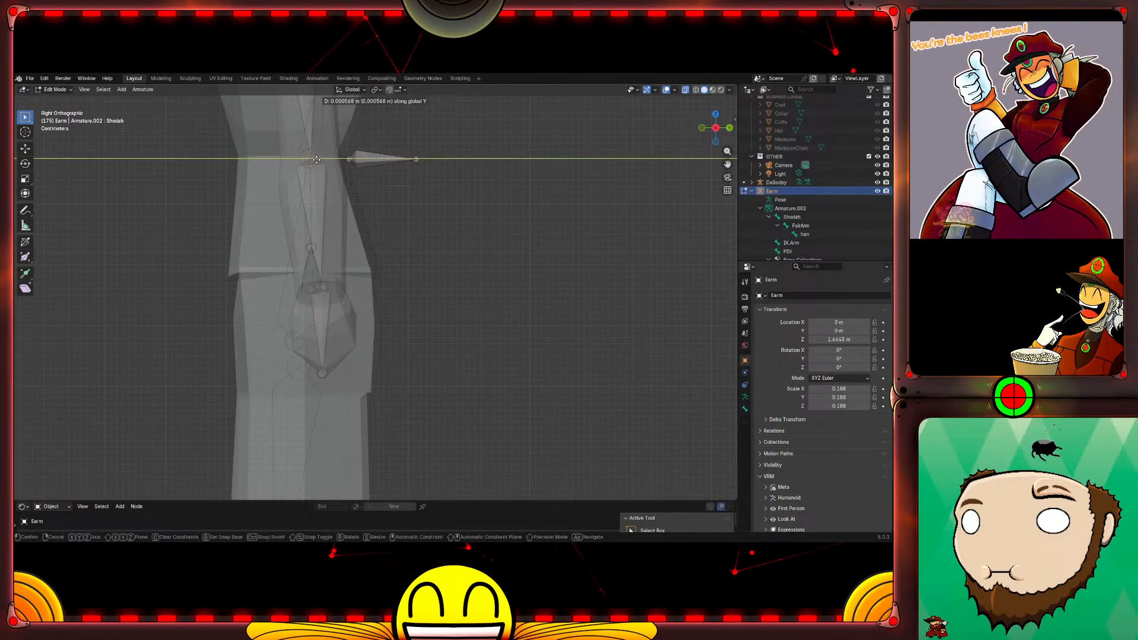
{"action": "left_click", "coordinate": [331, 159]}
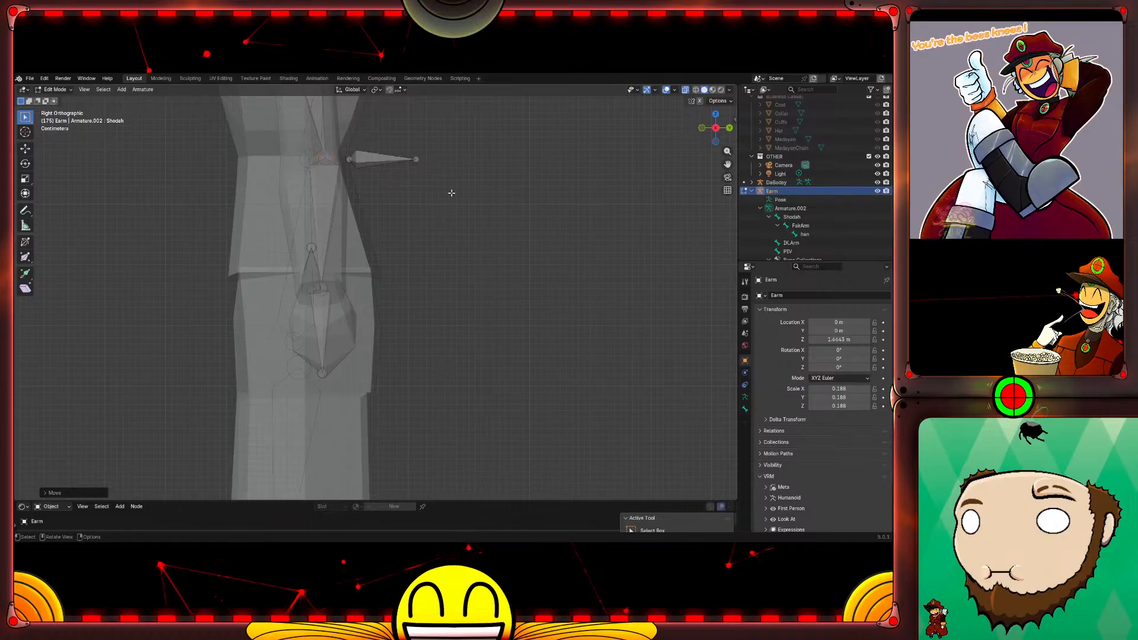
{"action": "key", "text": "ctrl+Tab"}
{"action": "key", "text": "ctrl+Tab"}
{"action": "key", "text": "ctrl+Tab"}
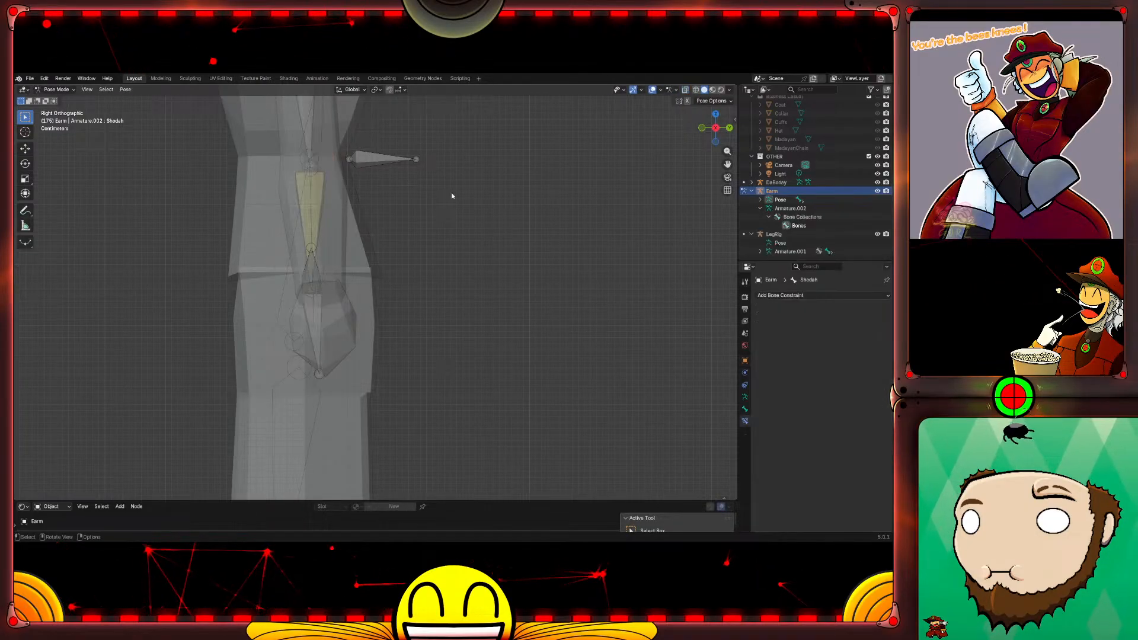
{"action": "key", "text": "ctrl+Tab"}
Step: Set the chain length of the FairArm bone's IK constraint to 1 and inspect the arm
{"action": "middle_click_drag", "start_coordinate": [451, 193], "coordinate": [487, 260]}
{"action": "key", "text": "ctrl+Tab"}
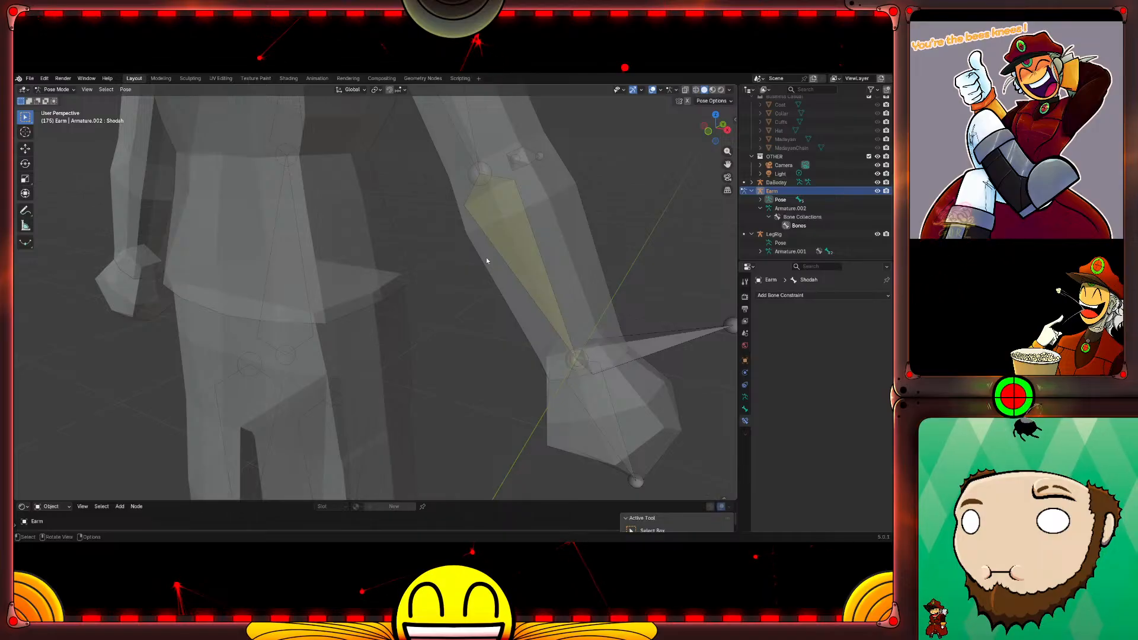
{"action": "left_click", "coordinate": [481, 169]}
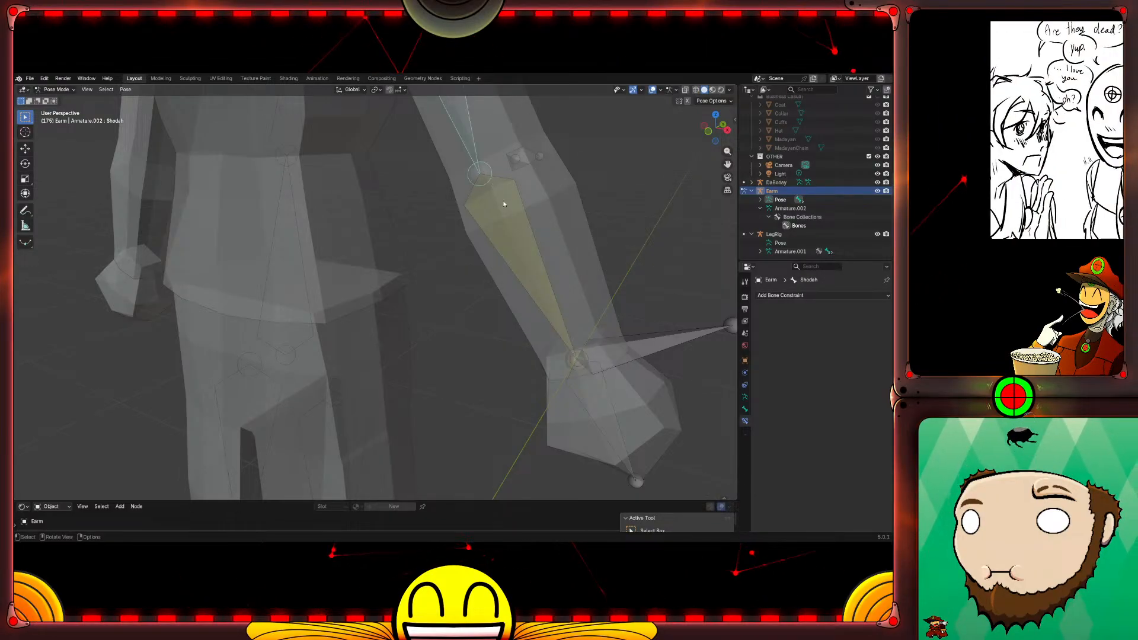
{"action": "left_click", "coordinate": [503, 227]}
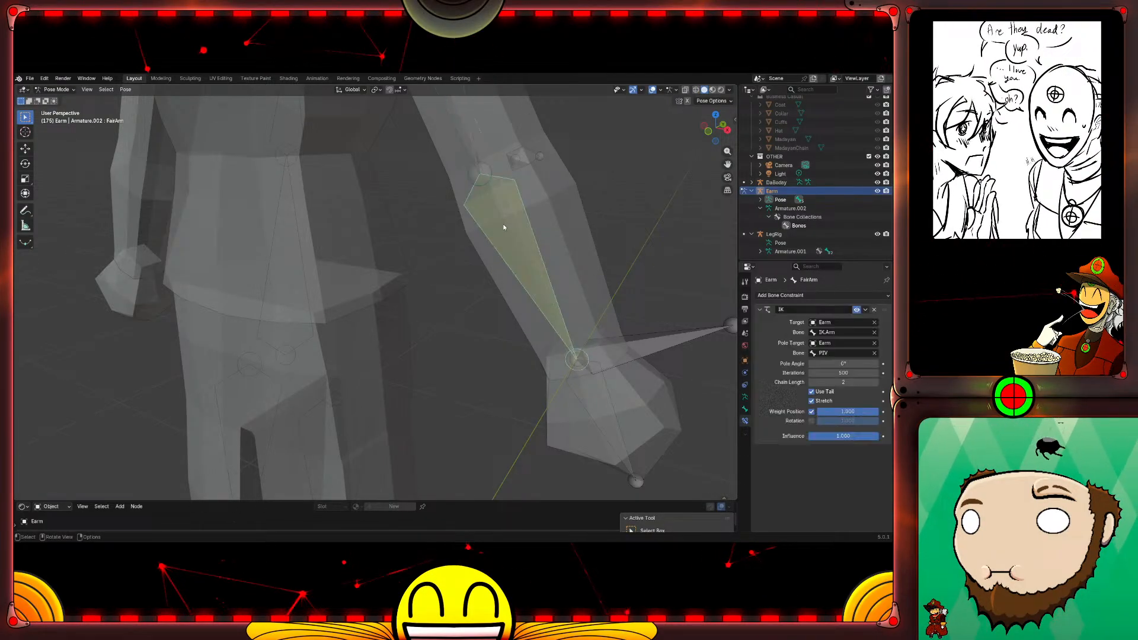
{"action": "scroll", "coordinate": [504, 227], "scroll_direction": "down", "scroll_amount": 5}
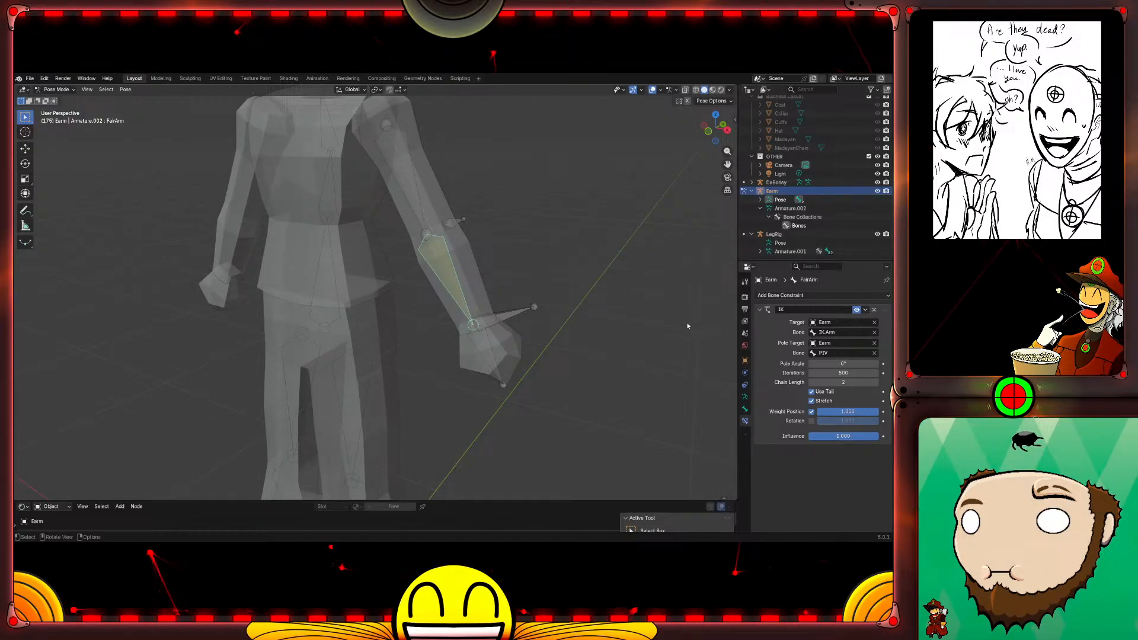
{"action": "left_click", "coordinate": [810, 383]}
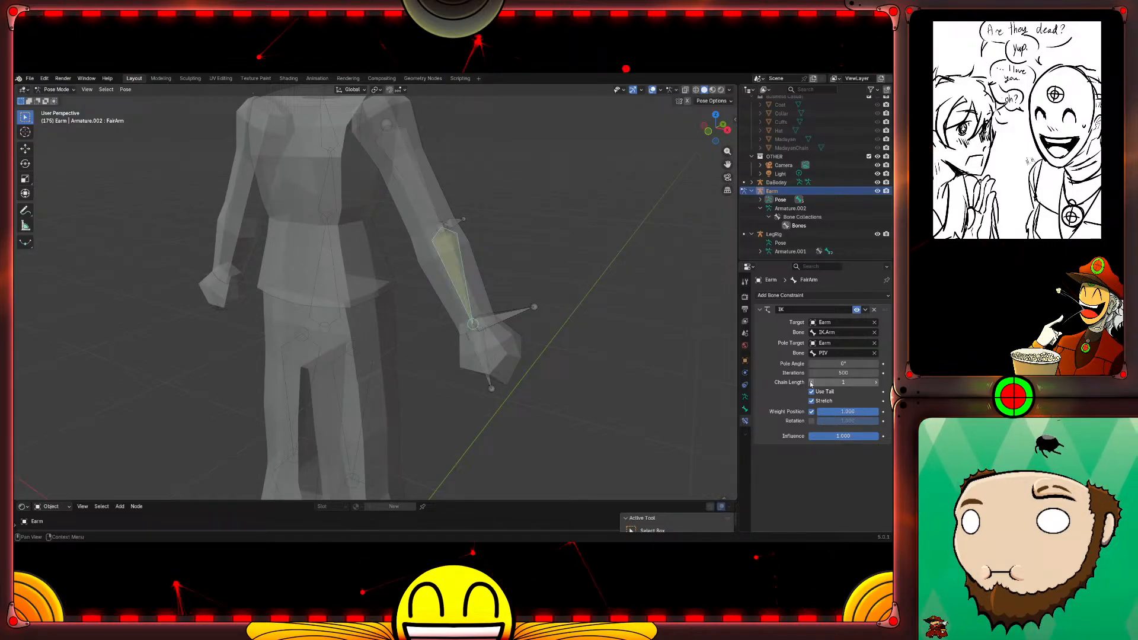
{"action": "mouse_move", "coordinate": [659, 259]}
{"action": "middle_mouse_down"}
{"action": "mouse_move", "coordinate": [530, 236]}
{"action": "mouse_move", "coordinate": [660, 239]}
{"action": "middle_mouse_up"}
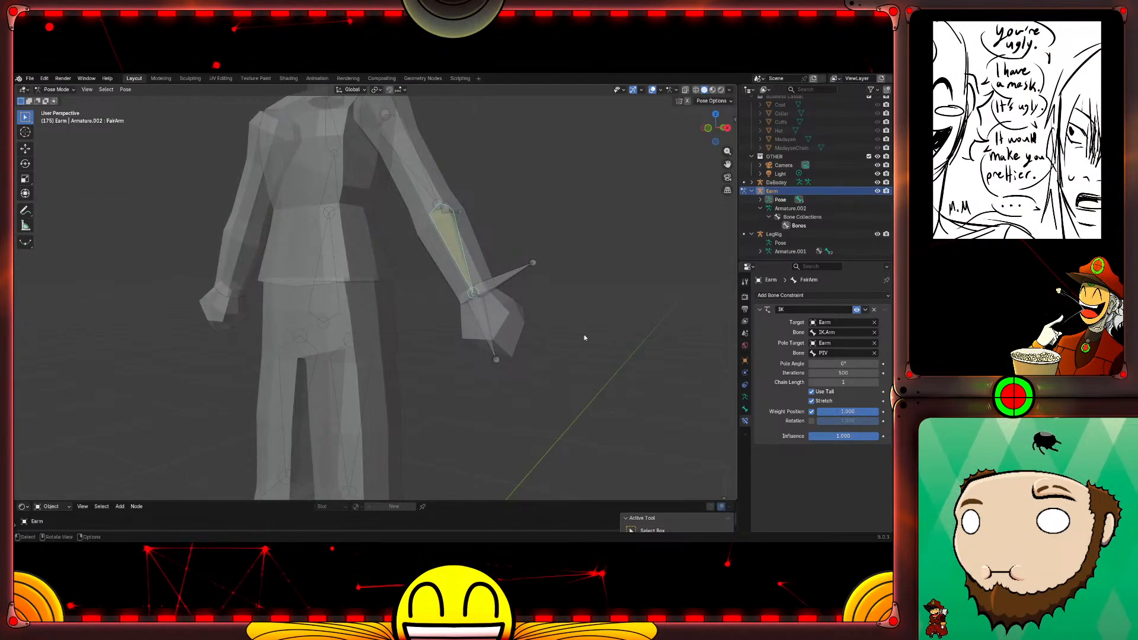
Step: Line up the posed han bone with the hand in the front and right side views, and compare it with its rest position
{"action": "left_click", "coordinate": [495, 359]}
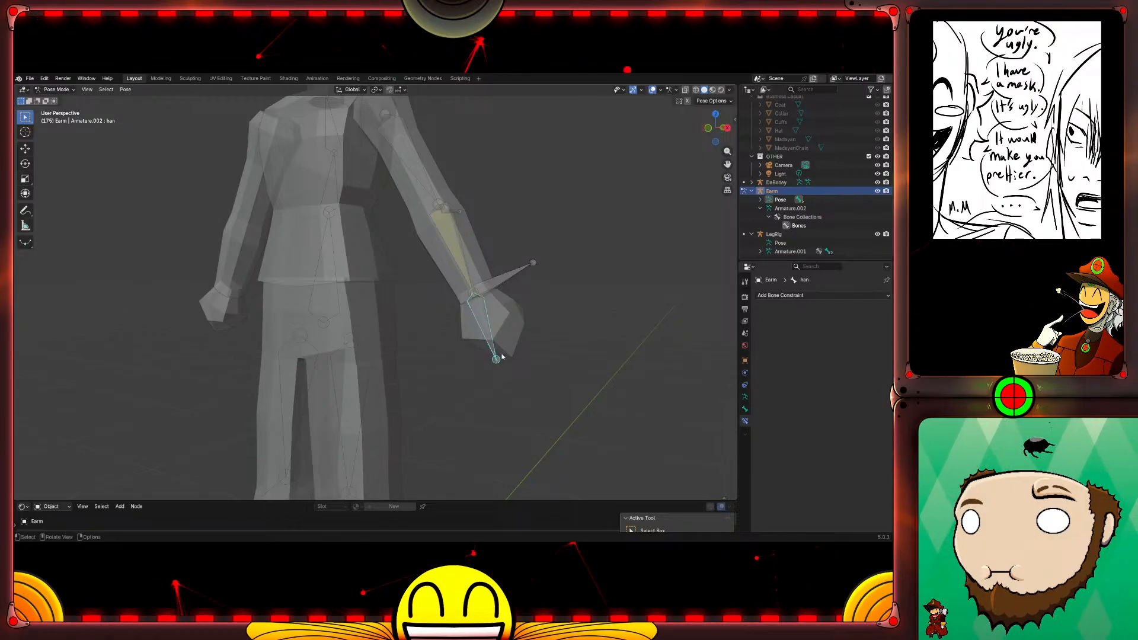
{"action": "key", "text": "KP_1"}
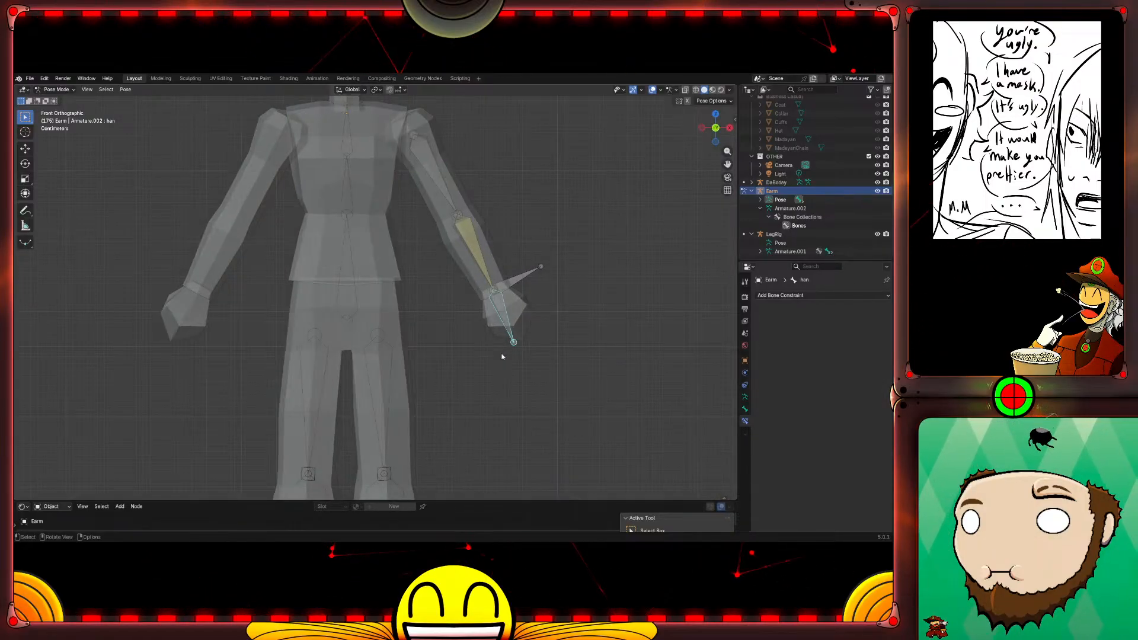
{"action": "key", "text": "r"}
{"action": "right_click", "coordinate": [524, 335]}
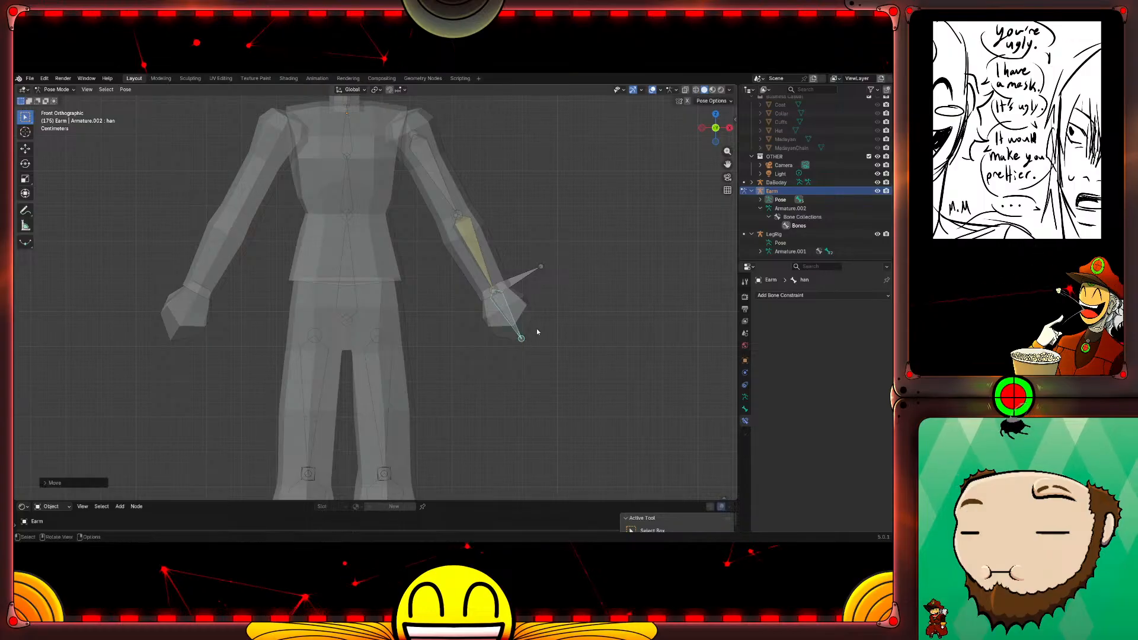
{"action": "middle_click_drag", "start_coordinate": [595, 257], "coordinate": [521, 256]}
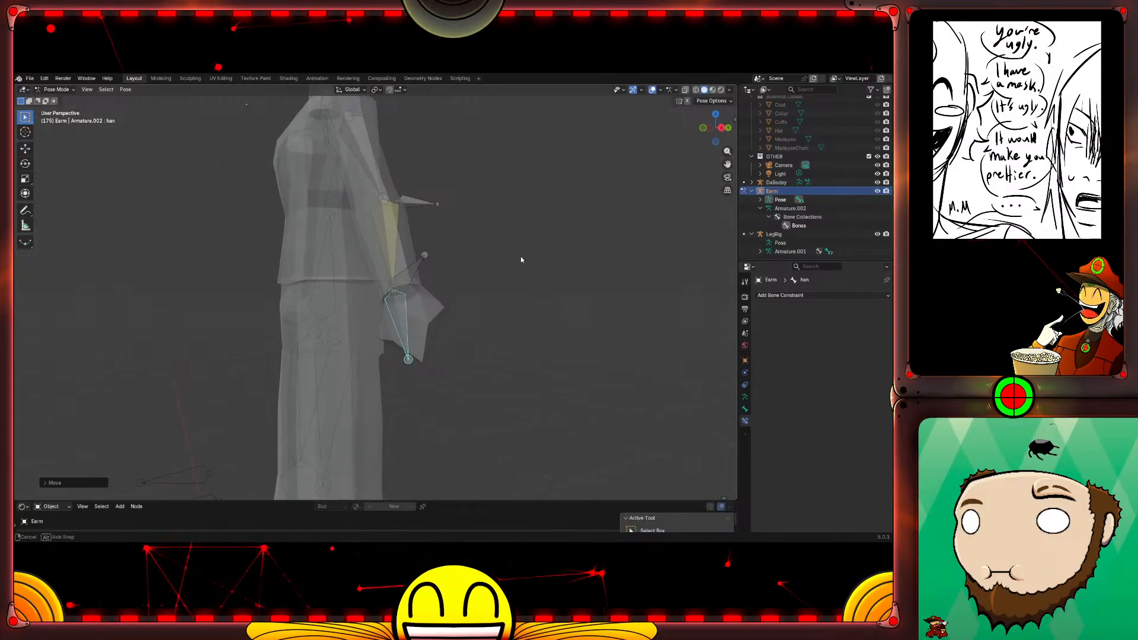
{"action": "key", "text": "KP_3"}
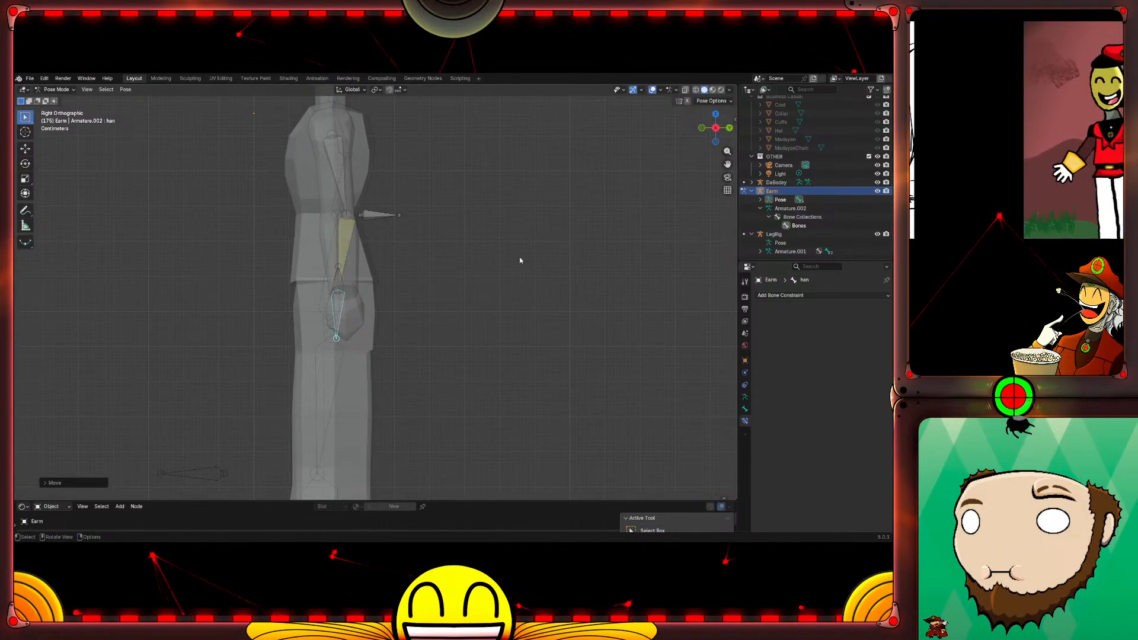
{"action": "key", "text": "g"}
{"action": "left_click", "coordinate": [354, 338]}
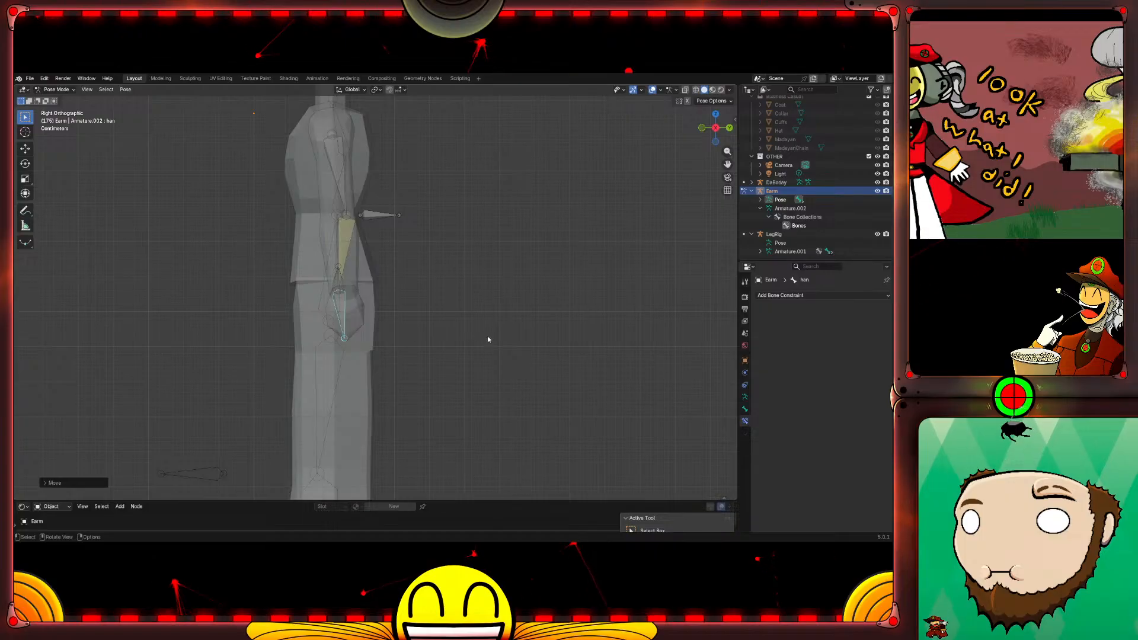
{"action": "key", "text": "Tab"}
{"action": "key", "text": "Tab"}
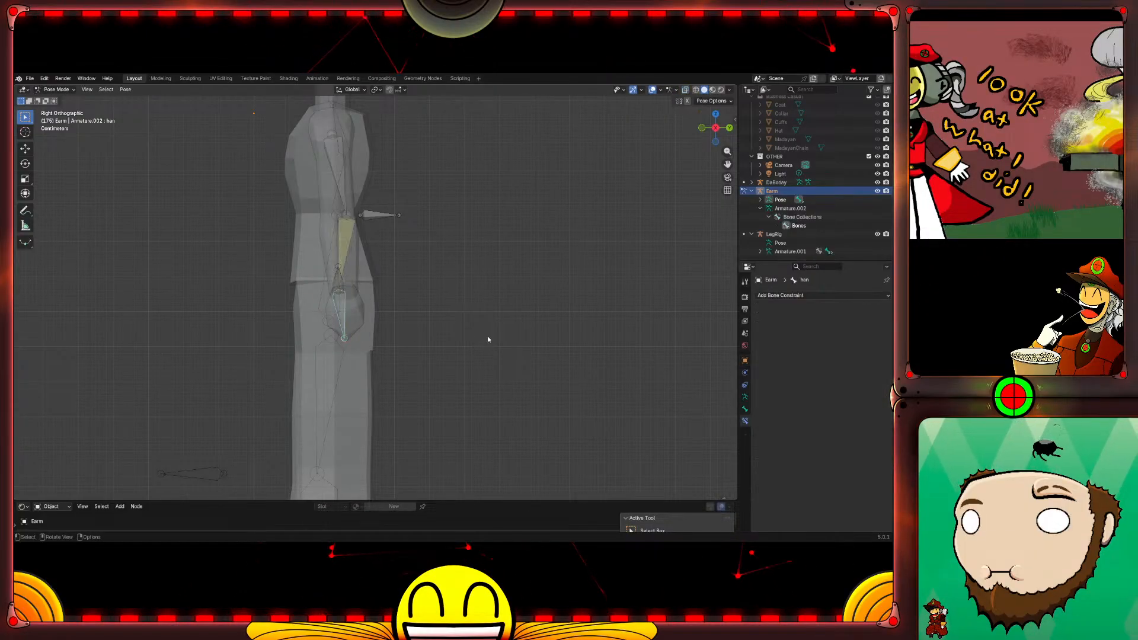
{"action": "key", "text": "Tab"}
{"action": "key", "text": "Tab"}
Step: Set the pole angle of the FairArm bone's IK constraint to 14°
{"action": "key", "text": "Tab"}
{"action": "left_click", "coordinate": [347, 235]}
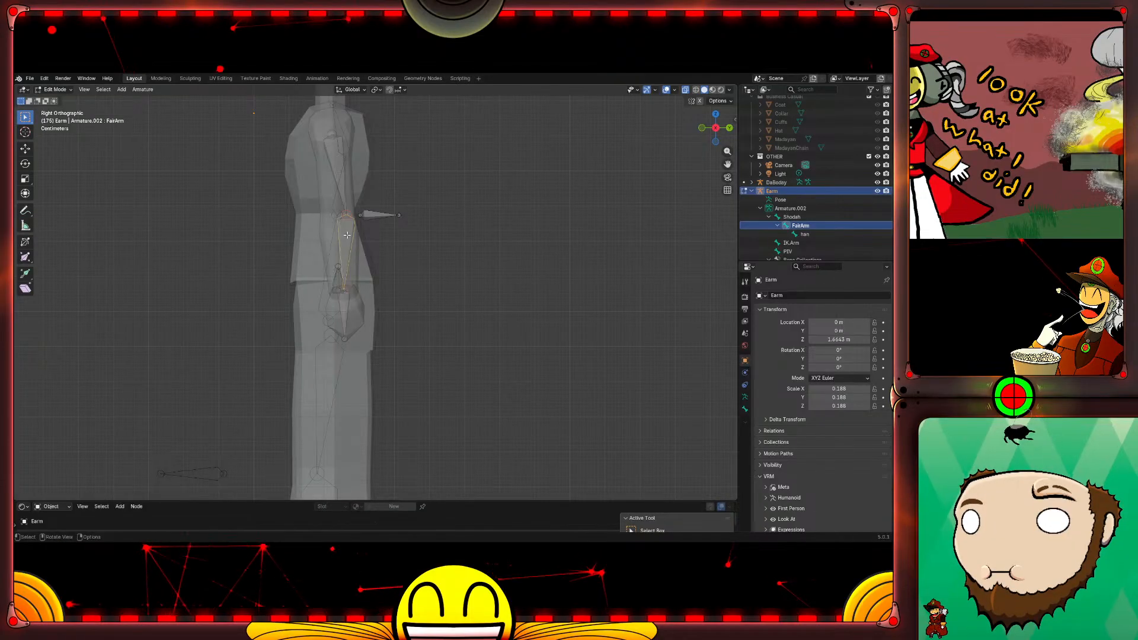
{"action": "key", "text": "Tab"}
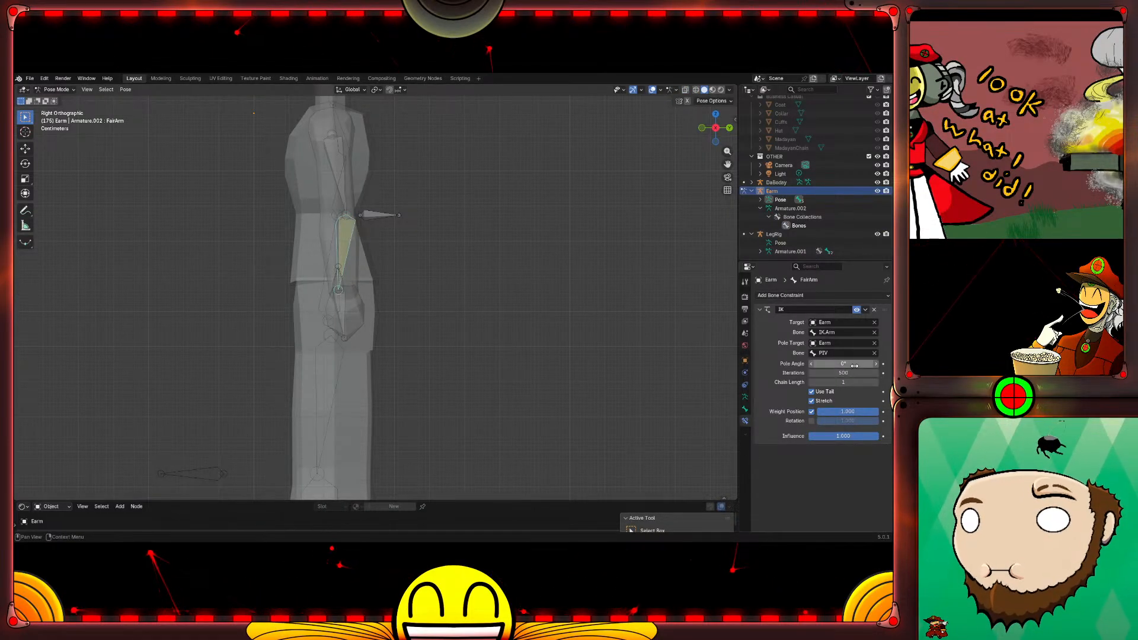
{"action": "left_click", "coordinate": [811, 364]}
{"action": "left_click_drag", "start_coordinate": [811, 364], "coordinate": [801, 364]}
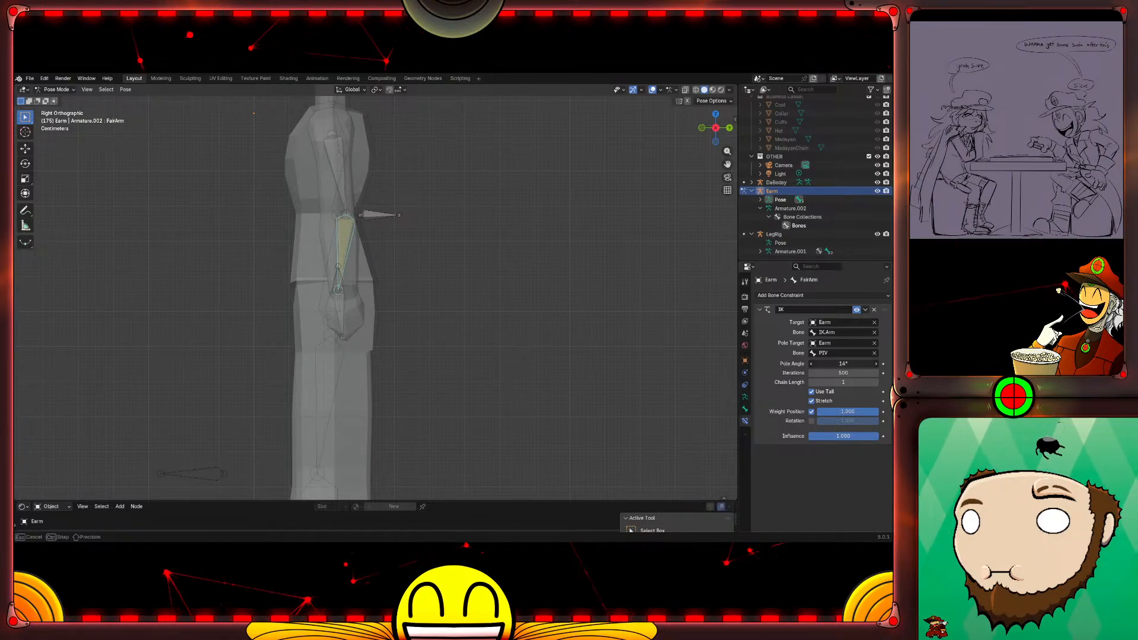
{"action": "left_click_drag", "start_coordinate": [801, 364], "coordinate": [801, 364]}
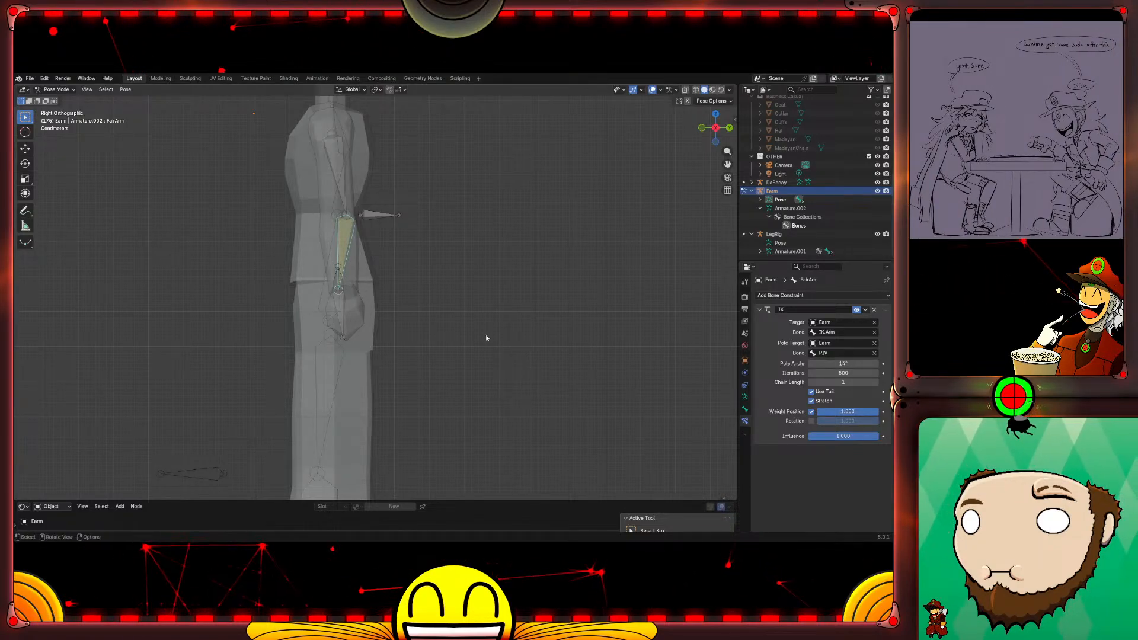
Step: Rotate the posed han bone to line up with the hand in the right side view, and compare it with its rest position
{"action": "left_click", "coordinate": [343, 338]}
{"action": "key", "text": "r"}
{"action": "left_click", "coordinate": [349, 340]}
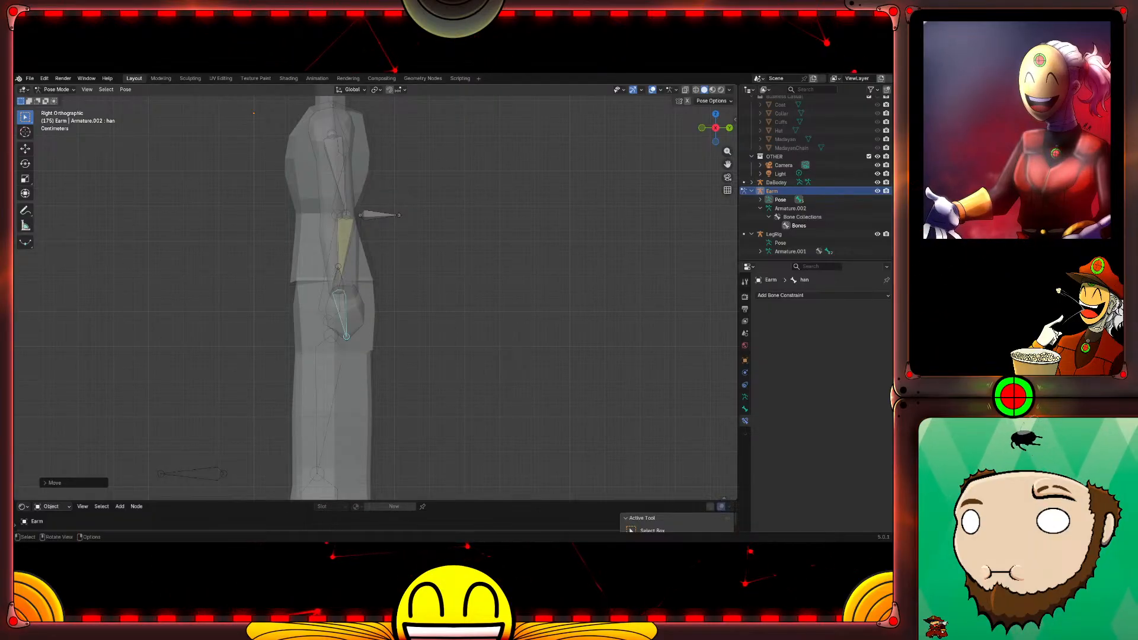
{"action": "middle_click_drag", "start_coordinate": [403, 195], "coordinate": [437, 204]}
{"action": "key", "text": "Tab"}
{"action": "middle_click_drag", "start_coordinate": [499, 261], "coordinate": [434, 257]}
{"action": "key", "text": "Tab"}
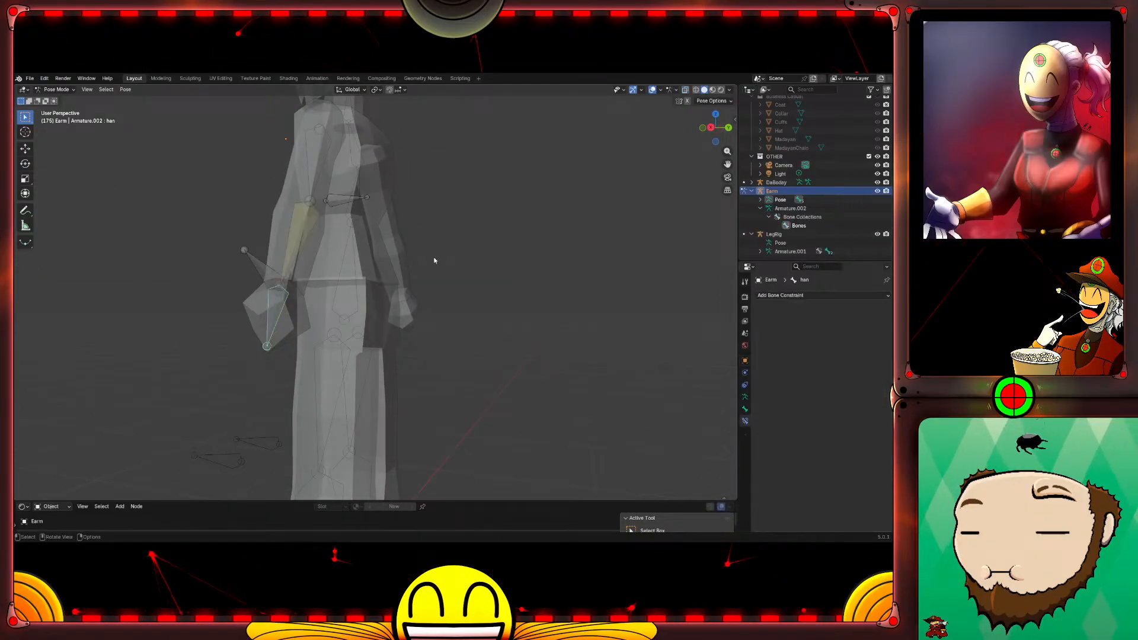
Step: Remove the IK constraint from the FairArm bone
{"action": "middle_click_drag", "start_coordinate": [427, 261], "coordinate": [469, 256]}
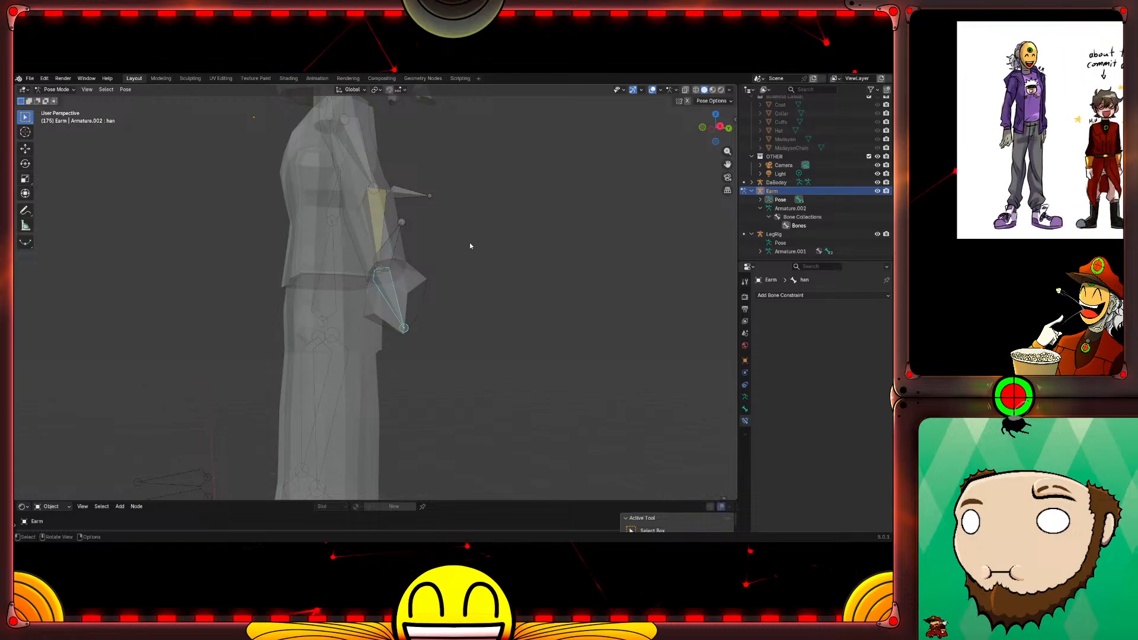
{"action": "left_click", "coordinate": [373, 211]}
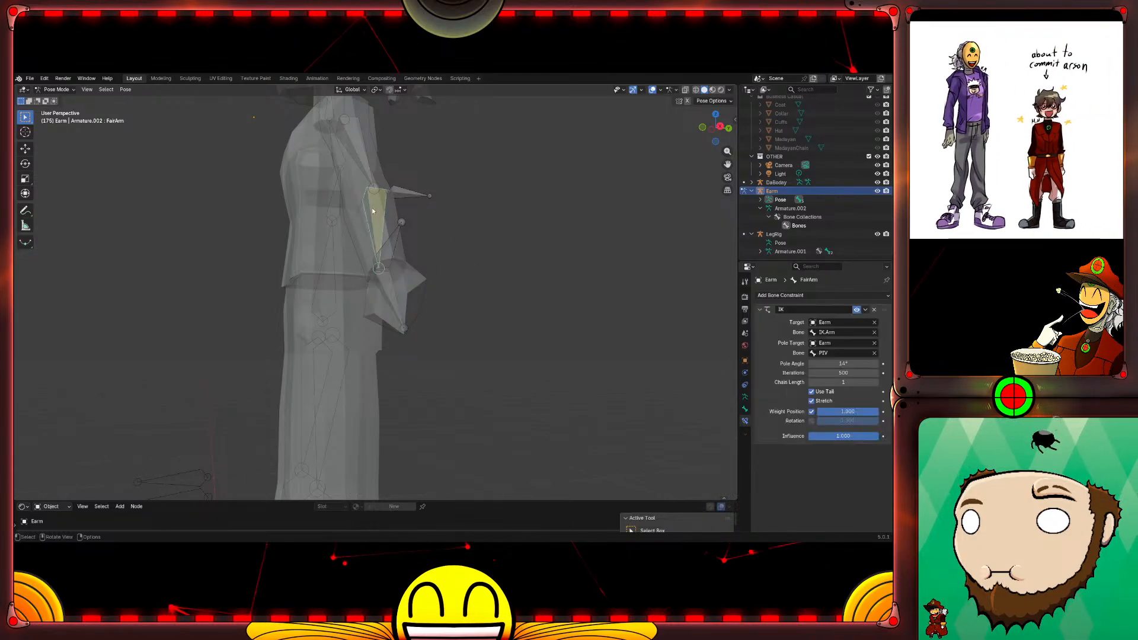
{"action": "left_click", "coordinate": [874, 309]}
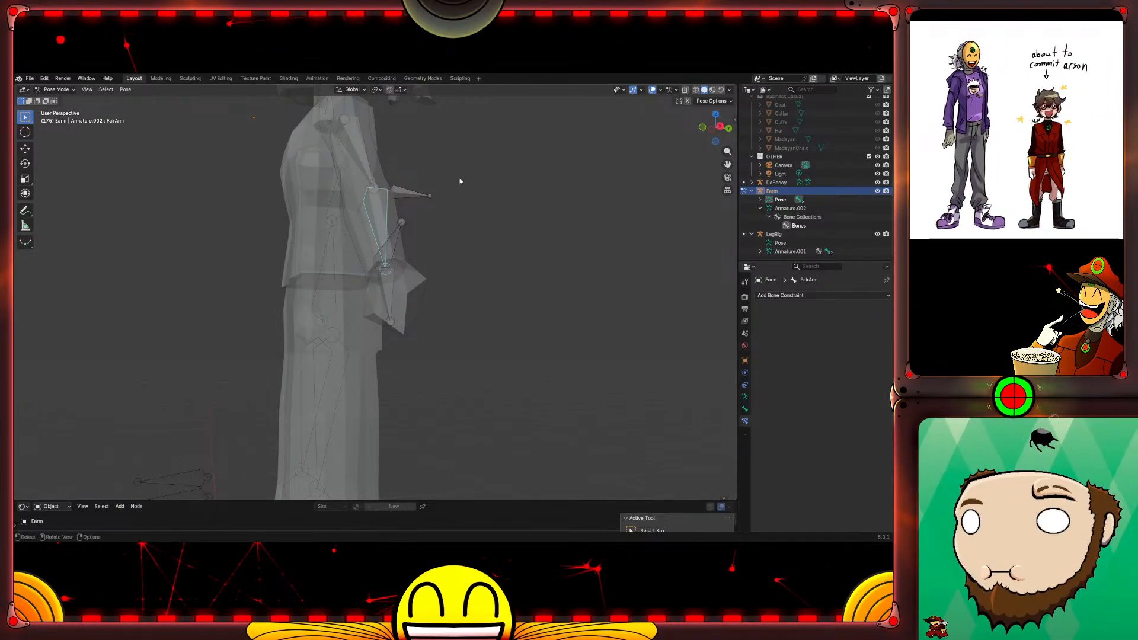
Step: Try an Inverse Kinematics constraint on the Shodah upper-arm bone, targeting the IK.Arm bone of the Earm armature
{"action": "left_click", "coordinate": [352, 137]}
{"action": "left_click", "coordinate": [800, 295]}
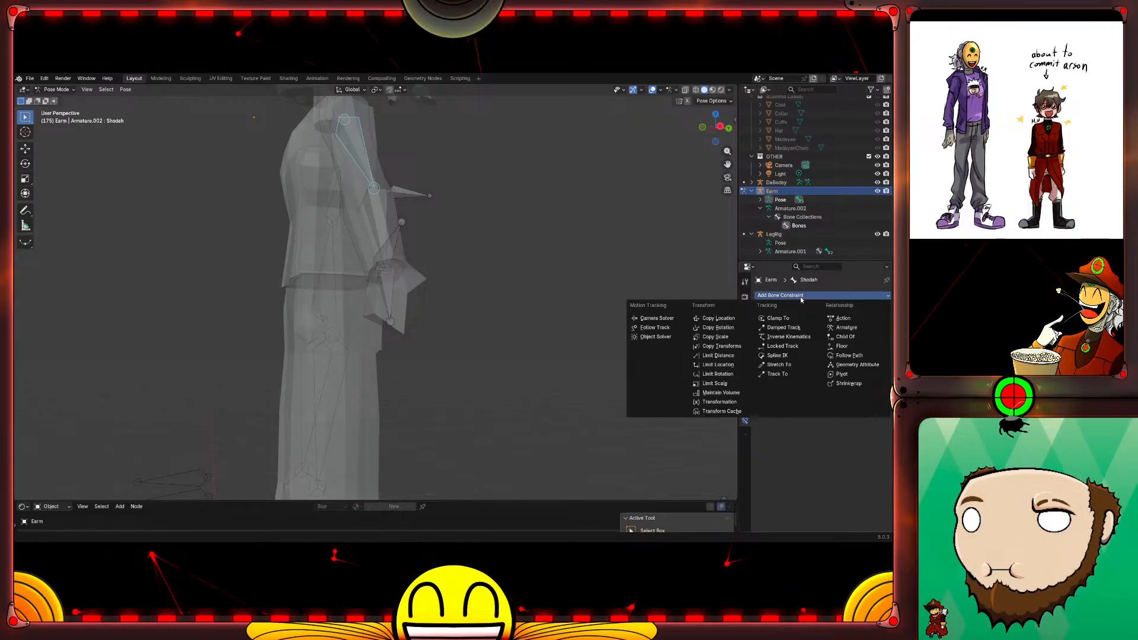
{"action": "left_click", "coordinate": [788, 337]}
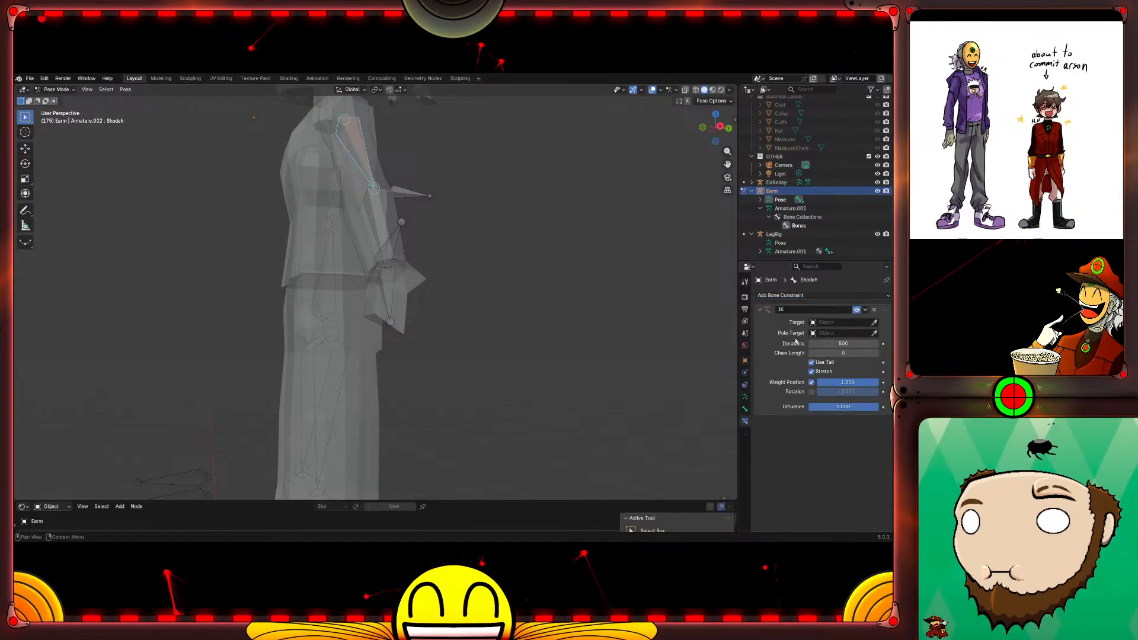
{"action": "left_click", "coordinate": [839, 322]}
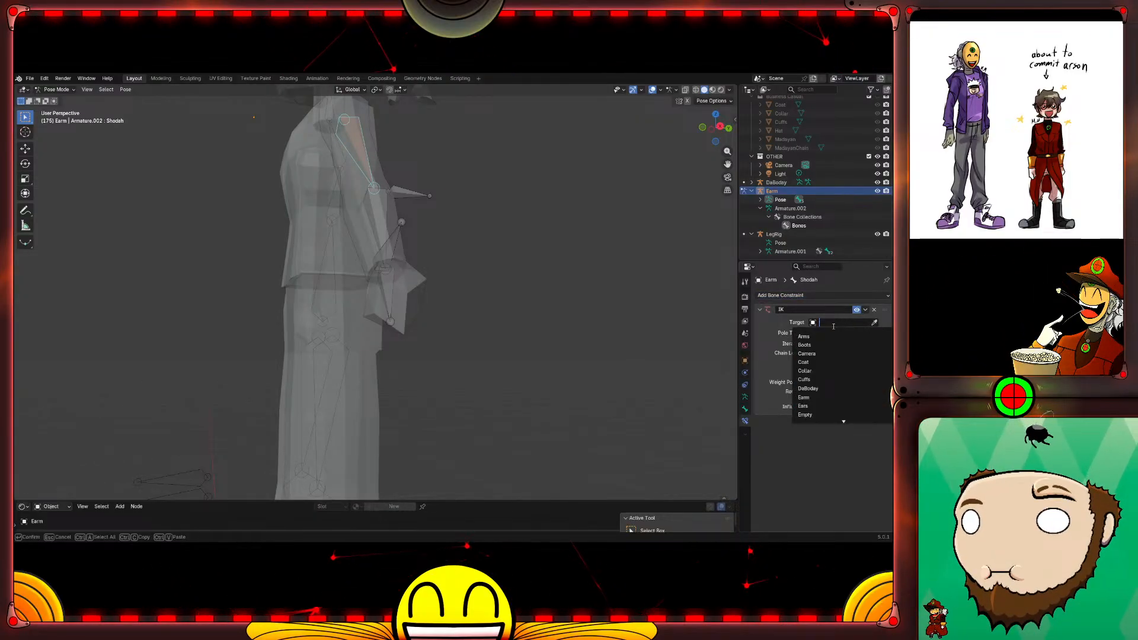
{"action": "left_click", "coordinate": [816, 396]}
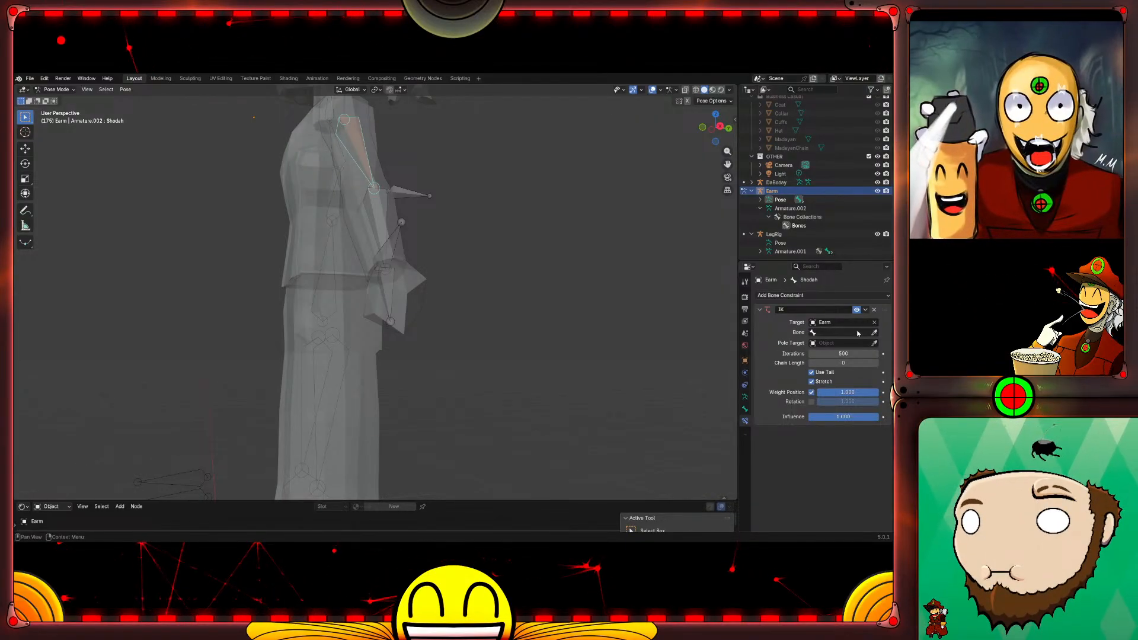
{"action": "left_click", "coordinate": [840, 333]}
{"action": "left_click", "coordinate": [837, 372]}
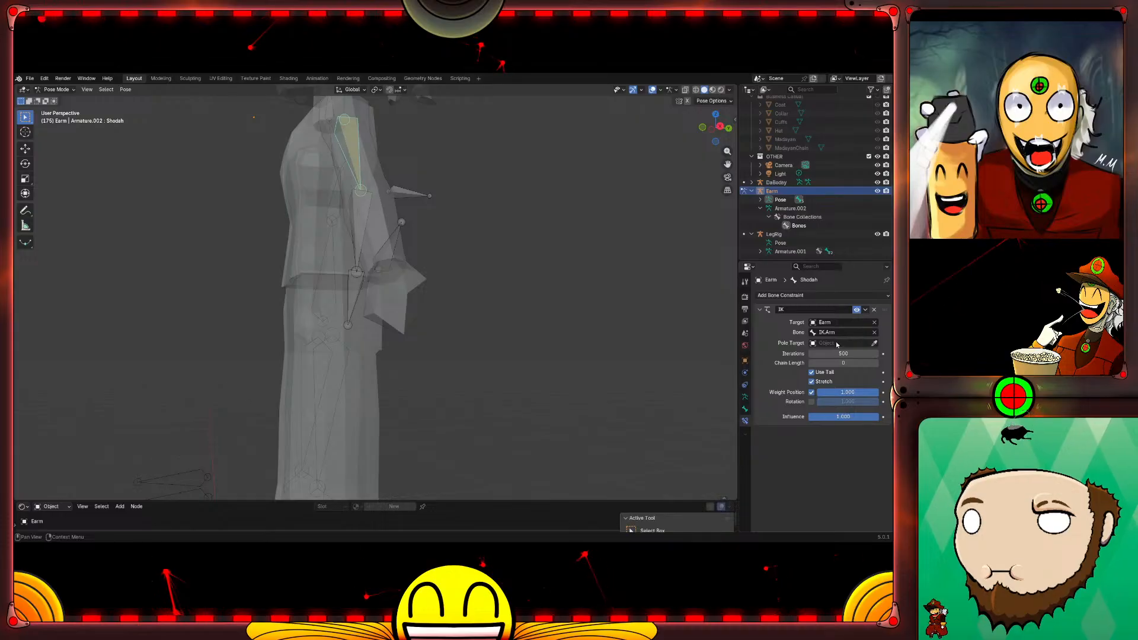
Step: Set the Shodah constraint's pole target to Earm with the PIV bone, and inspect the arm from the front
{"action": "left_click", "coordinate": [837, 343]}
{"action": "left_click", "coordinate": [804, 418]}
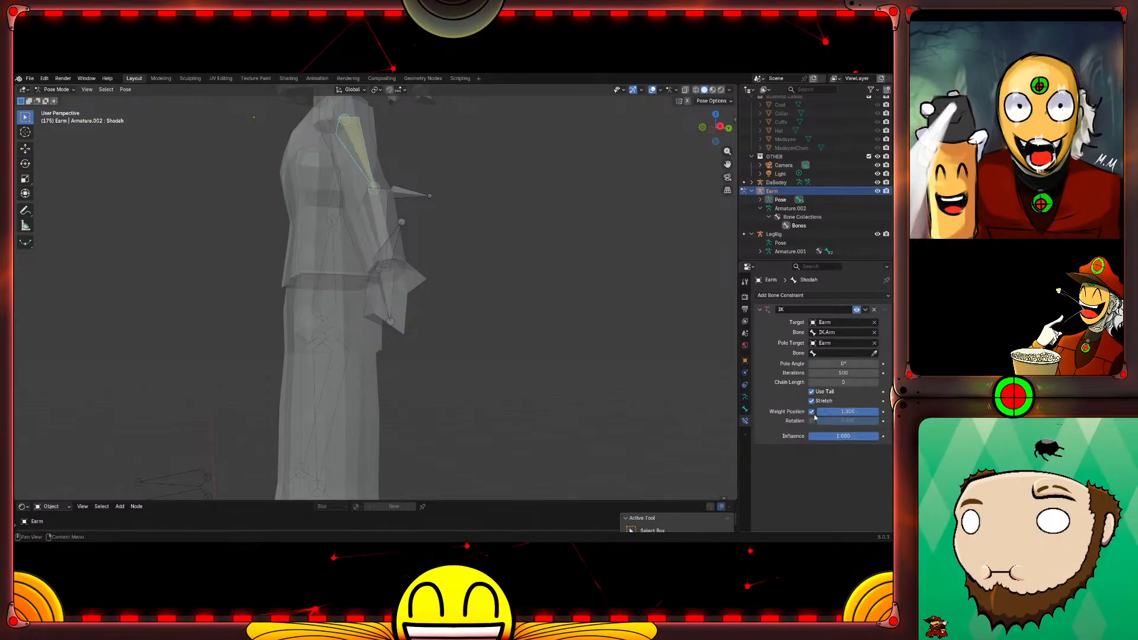
{"action": "left_click", "coordinate": [839, 353]}
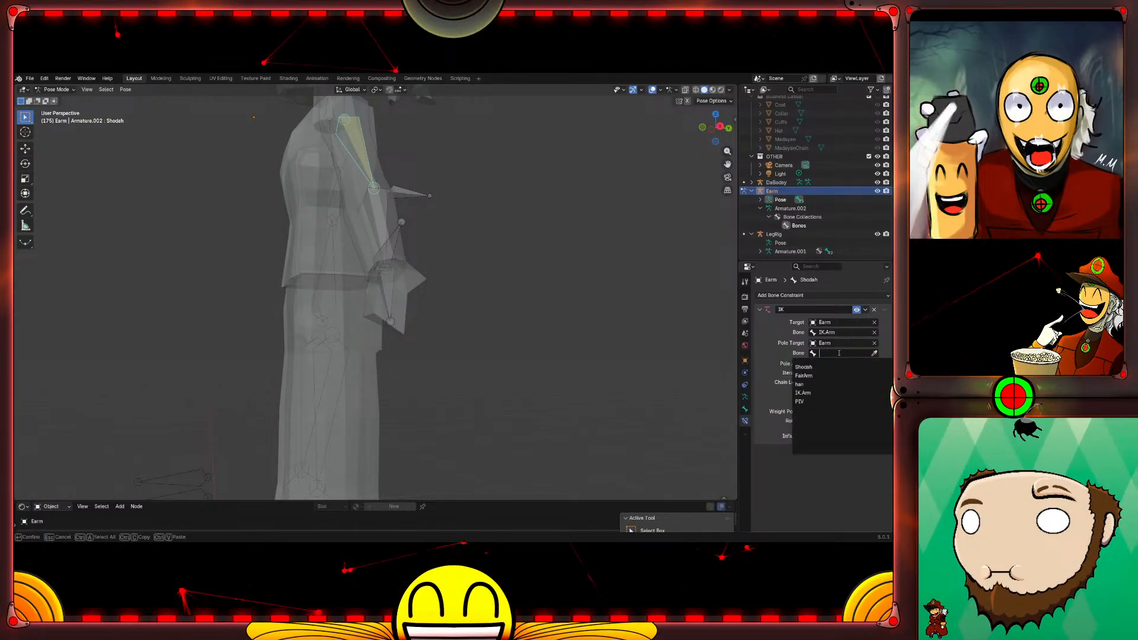
{"action": "left_click", "coordinate": [816, 401]}
{"action": "middle_click_drag", "start_coordinate": [475, 272], "coordinate": [567, 288]}
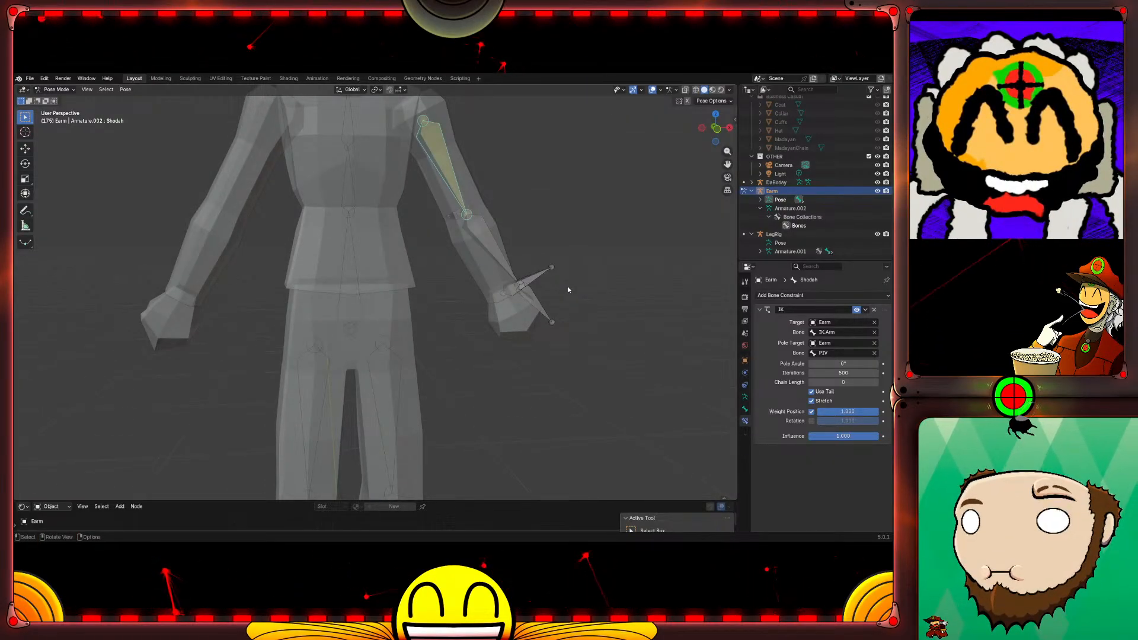
Step: Undo the Shodah bone targets and redo the IK with chain length 2, target bone IK.Arm and pole bone PIV of Earm
{"action": "key", "text": "ctrl+z"}
{"action": "key", "text": "ctrl+z"}
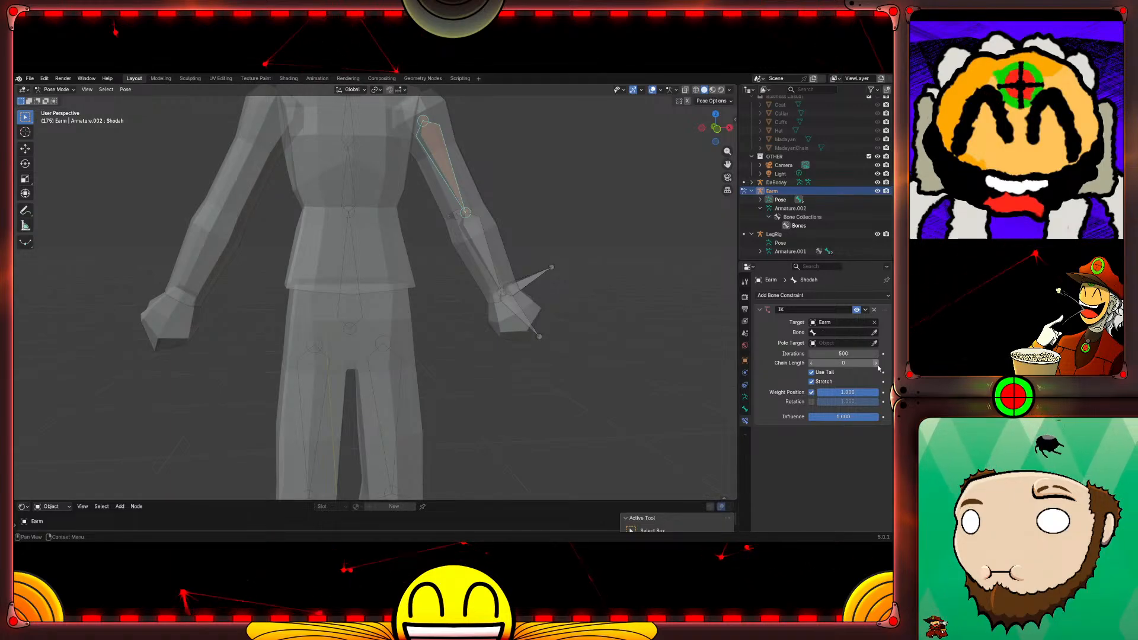
{"action": "left_click", "coordinate": [836, 333]}
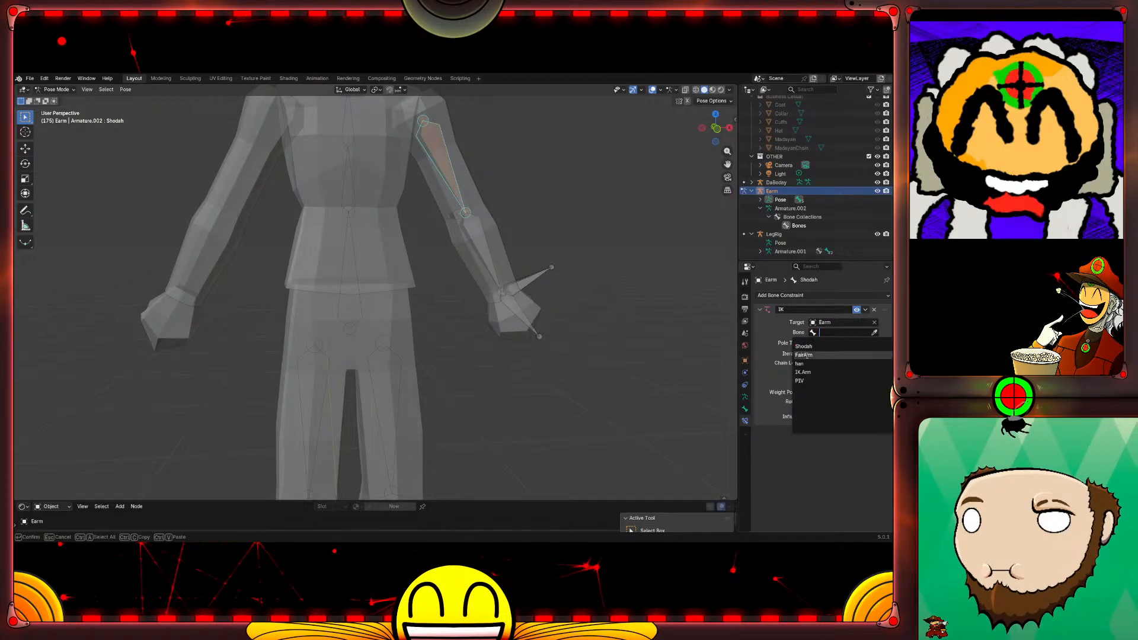
{"action": "left_click", "coordinate": [817, 371]}
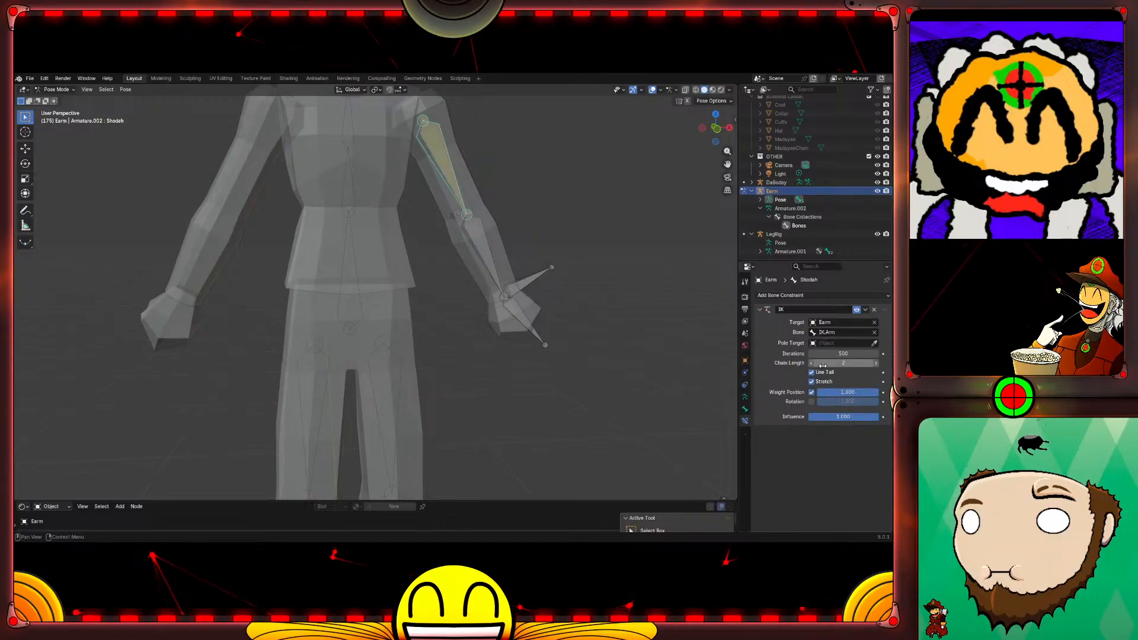
{"action": "left_click", "coordinate": [835, 343]}
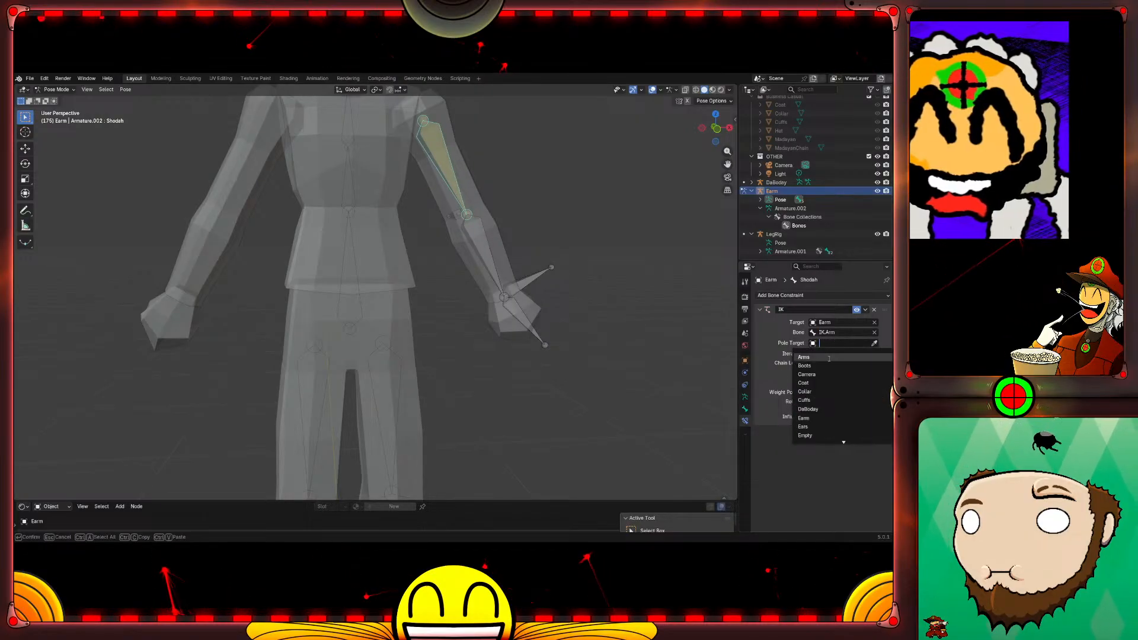
{"action": "left_click", "coordinate": [805, 418]}
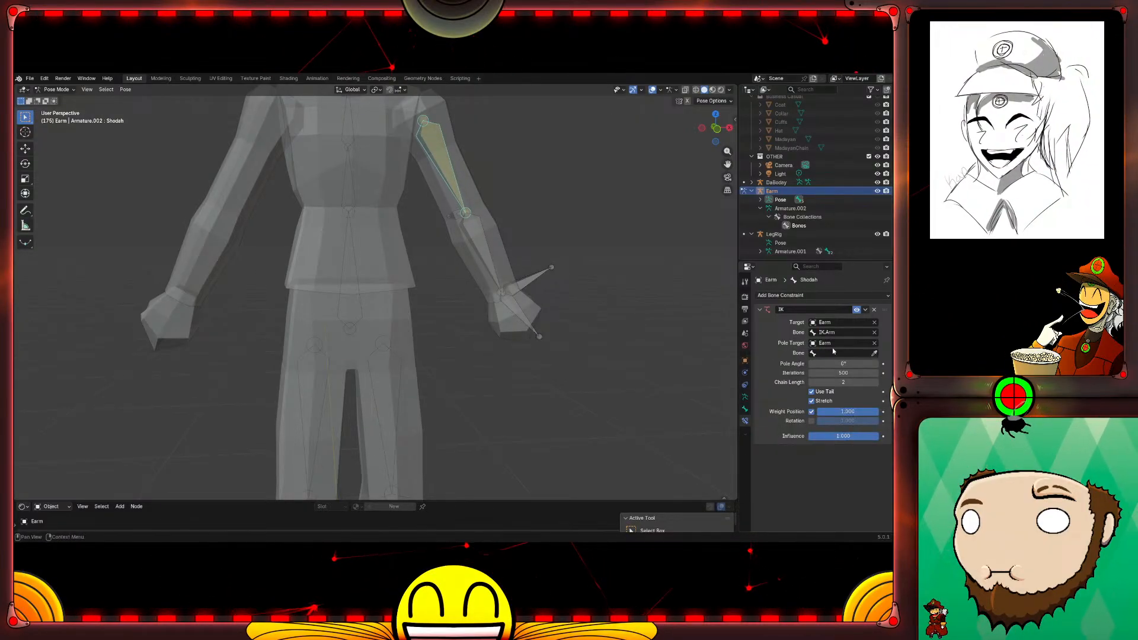
{"action": "left_click", "coordinate": [831, 353]}
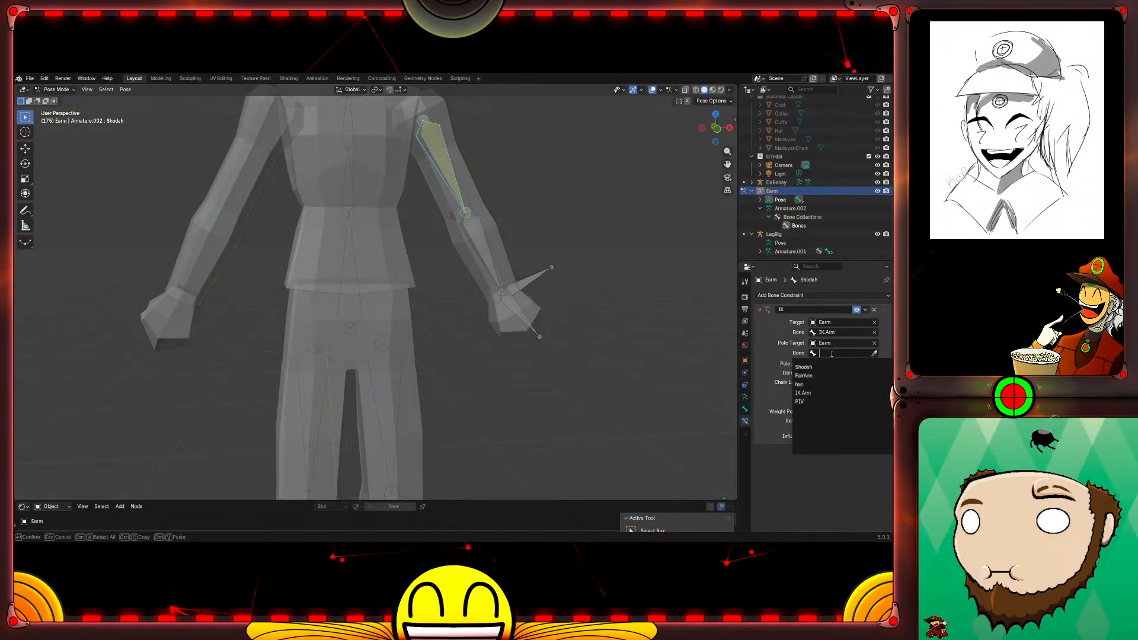
{"action": "left_click", "coordinate": [816, 402]}
{"action": "middle_click_drag", "start_coordinate": [663, 331], "coordinate": [633, 330]}
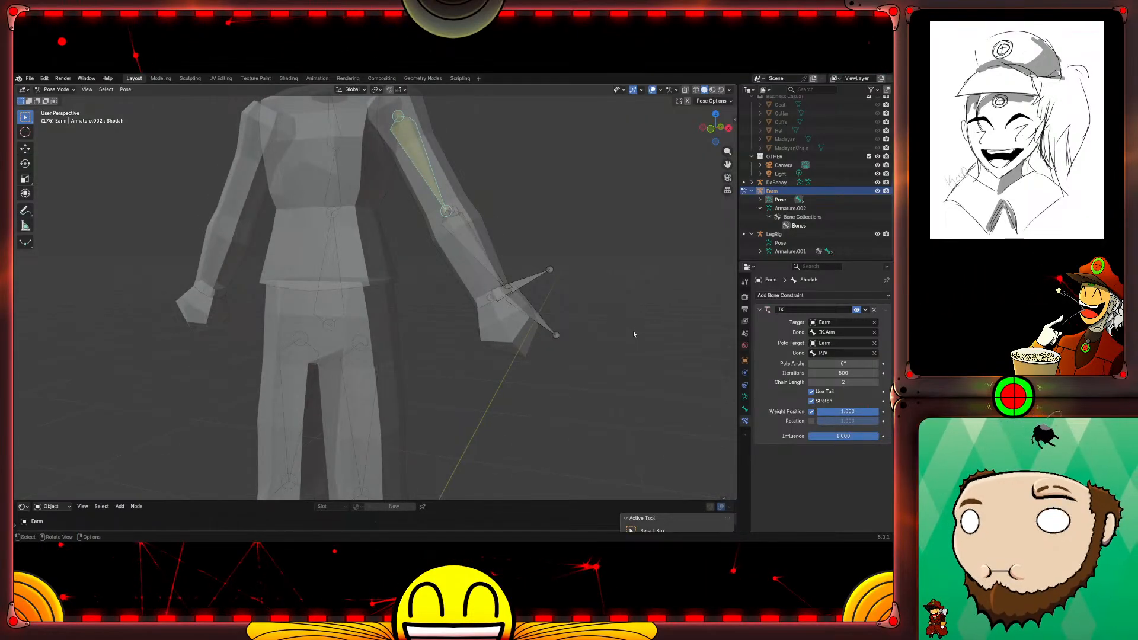
Step: Undo the whole IK setup on the Shodah bone, including the added constraint
{"action": "key", "text": "ctrl+z"}
{"action": "key", "text": "ctrl+z"}
{"action": "key", "text": "ctrl+z"}
{"action": "key", "text": "ctrl+z"}
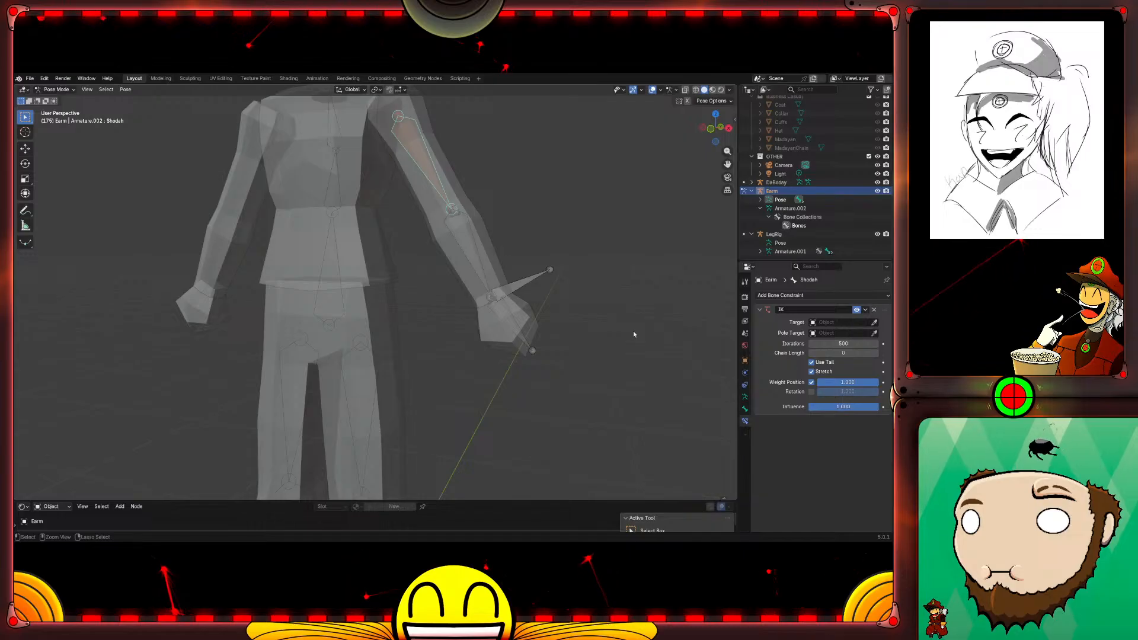
{"action": "key", "text": "ctrl+z"}
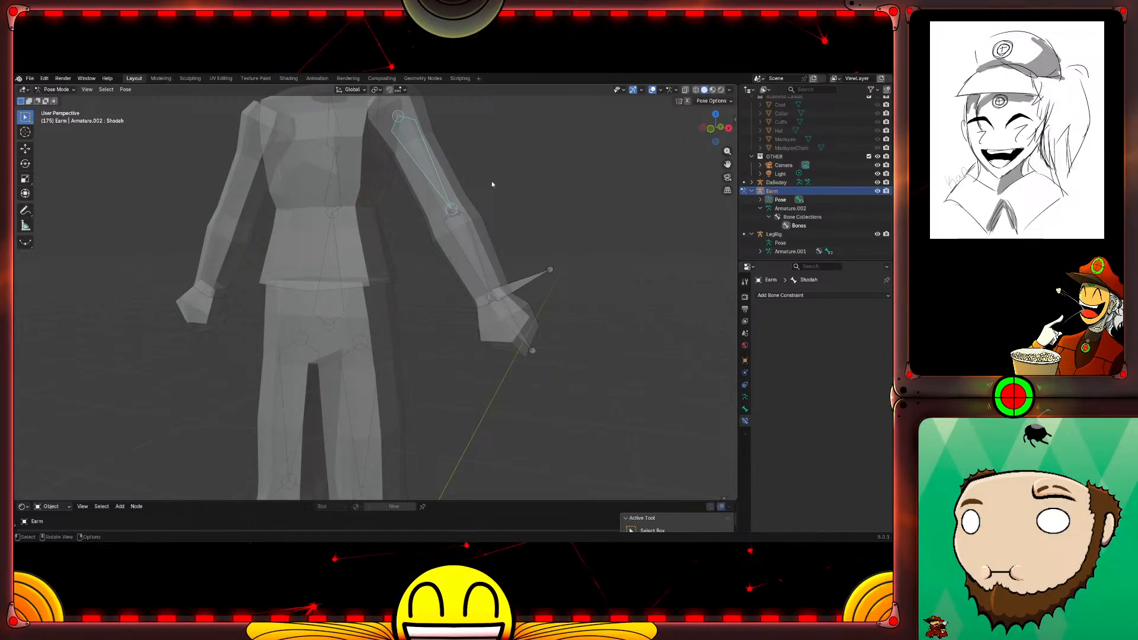
Step: Add an Inverse Kinematics constraint to the FairArm bone, targeting the IK.Arm bone of the Earm armature
{"action": "left_click", "coordinate": [462, 242]}
{"action": "middle_click_drag", "start_coordinate": [633, 251], "coordinate": [577, 265]}
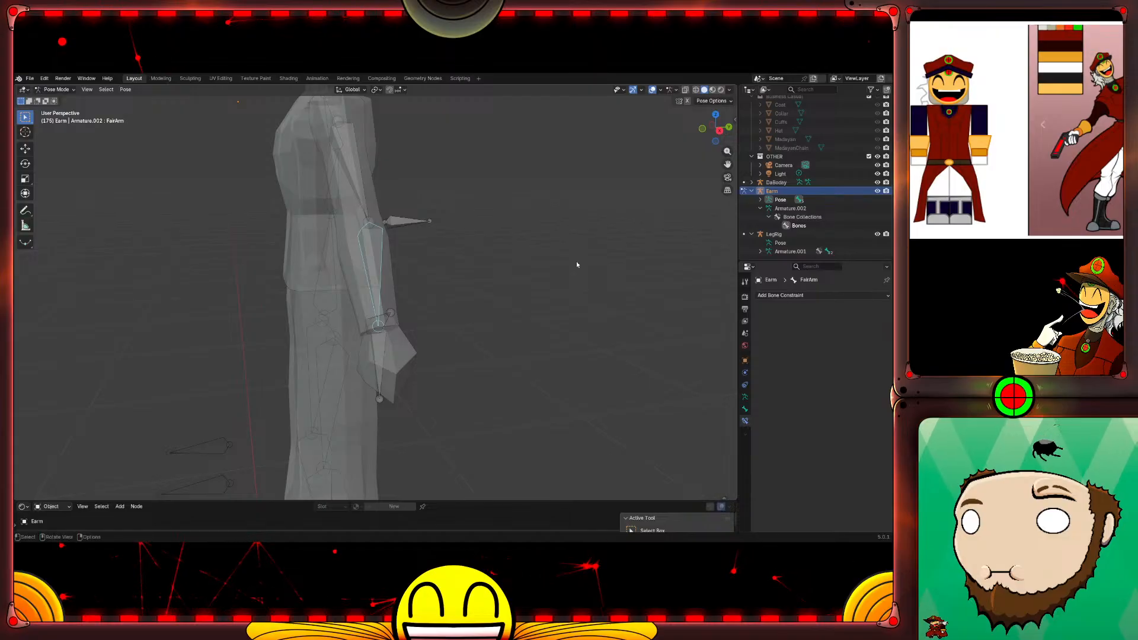
{"action": "left_click", "coordinate": [843, 295]}
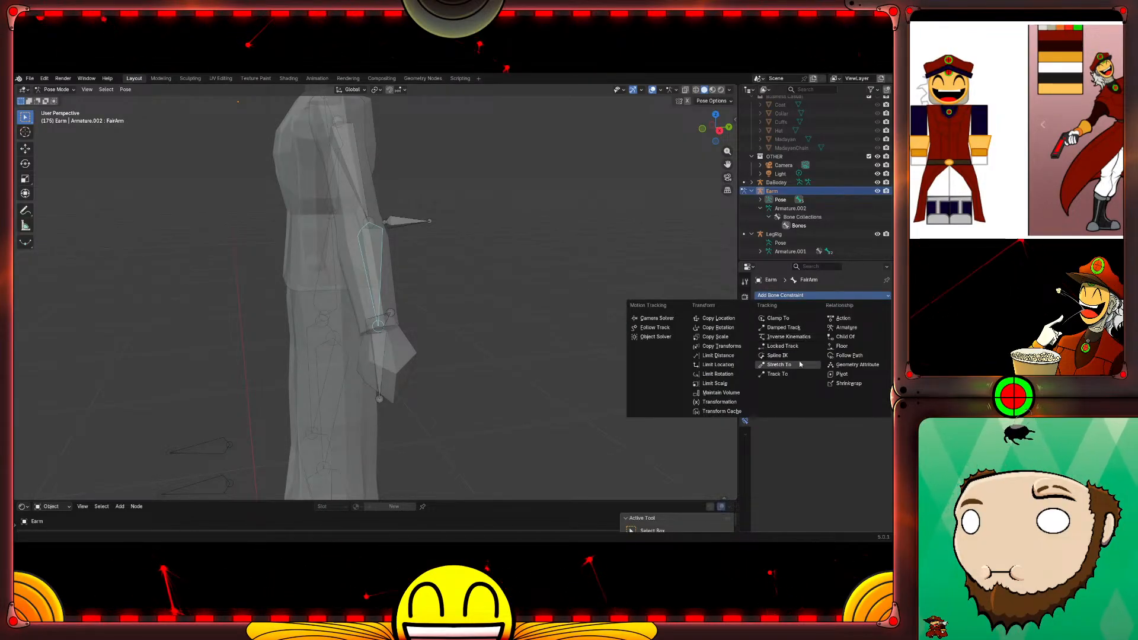
{"action": "left_click", "coordinate": [800, 337]}
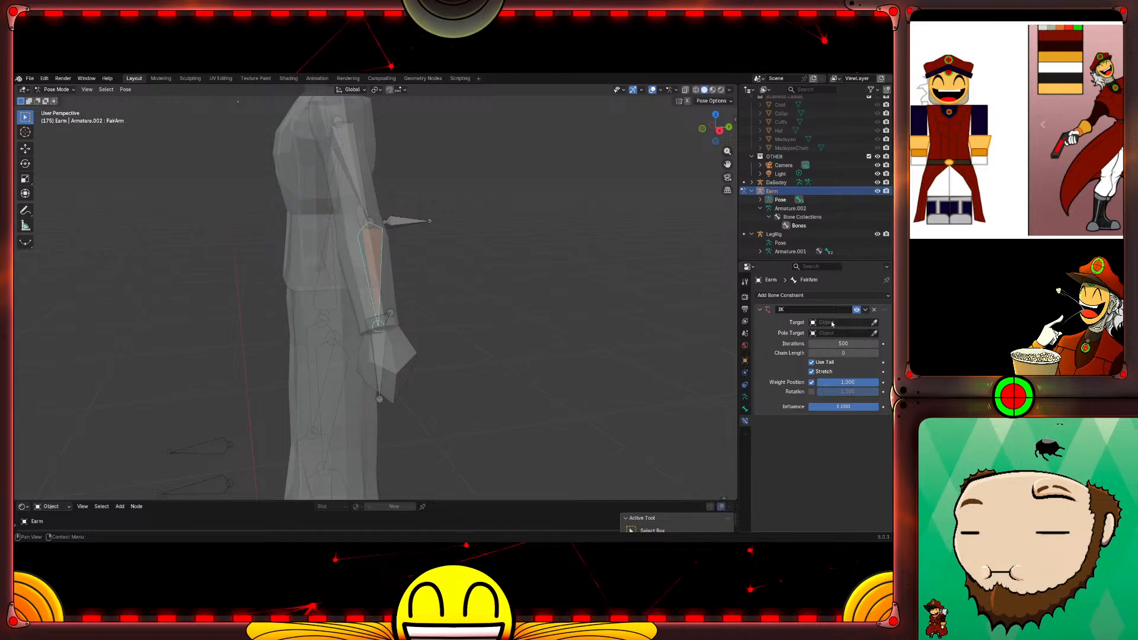
{"action": "left_click", "coordinate": [832, 324]}
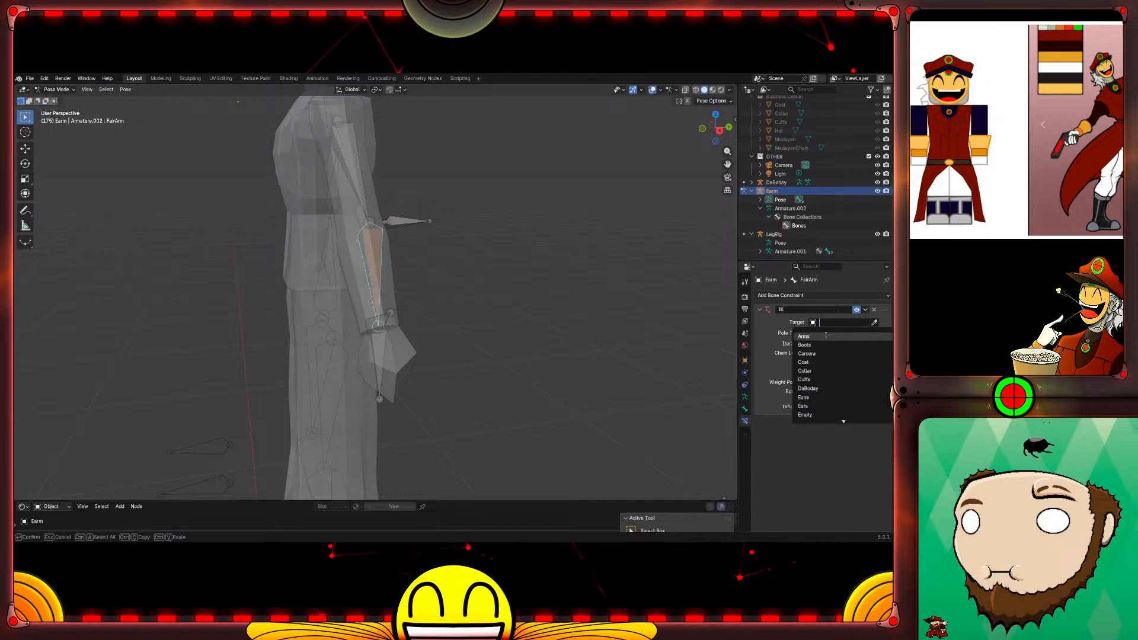
{"action": "left_click", "coordinate": [820, 397]}
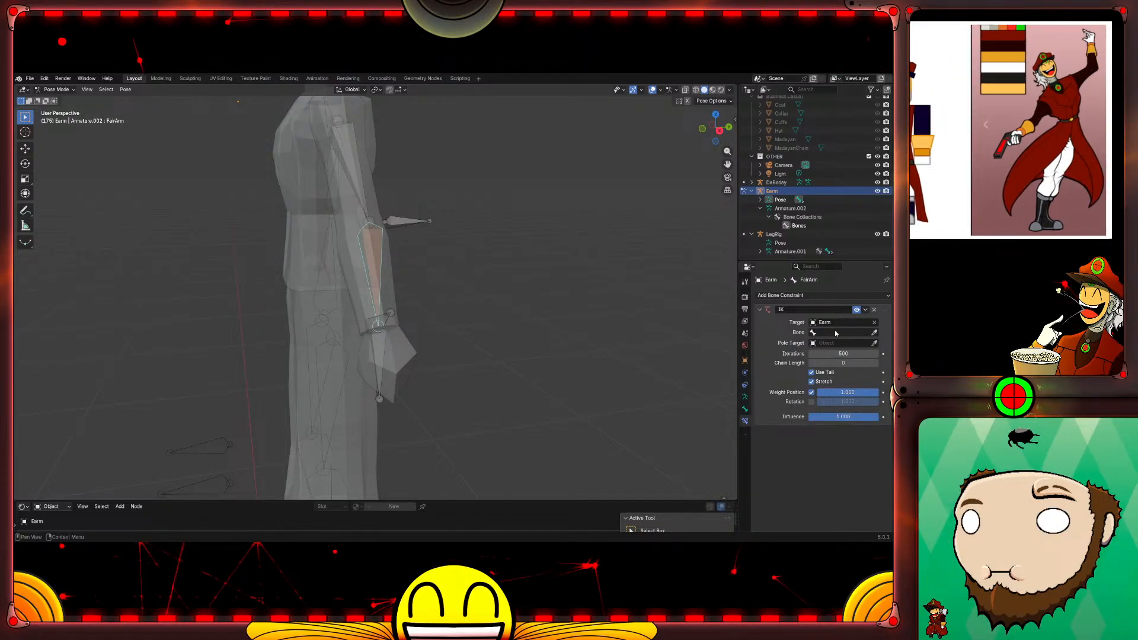
{"action": "left_click", "coordinate": [836, 332]}
{"action": "left_click", "coordinate": [813, 377]}
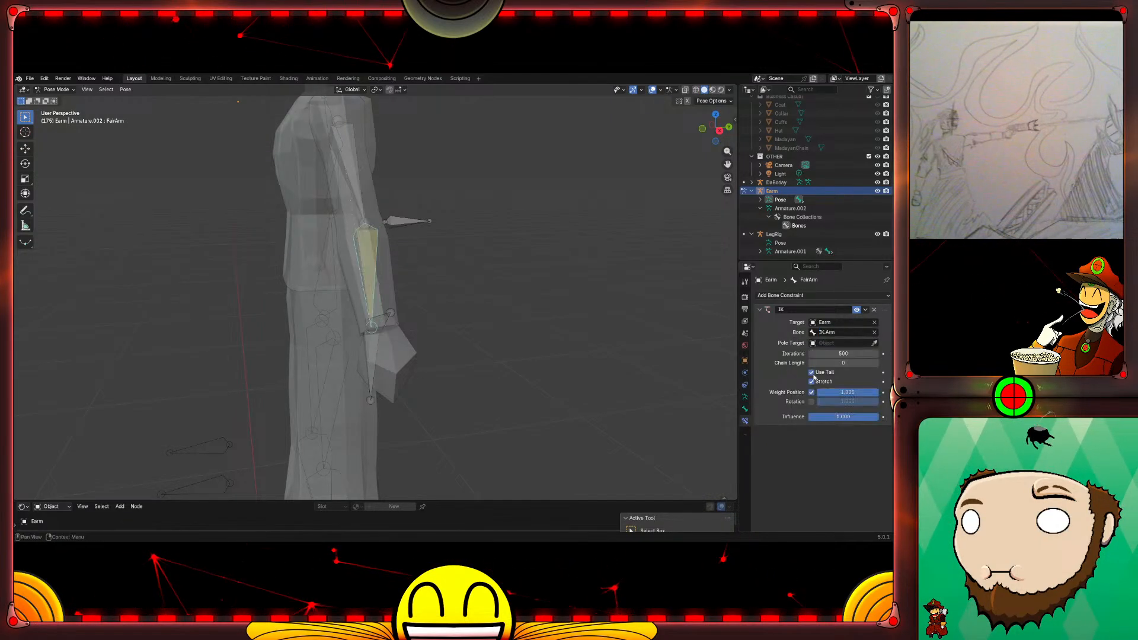
Step: Set the FairArm constraint's pole target to the Earm armature with the PIV bone
{"action": "left_click", "coordinate": [843, 343]}
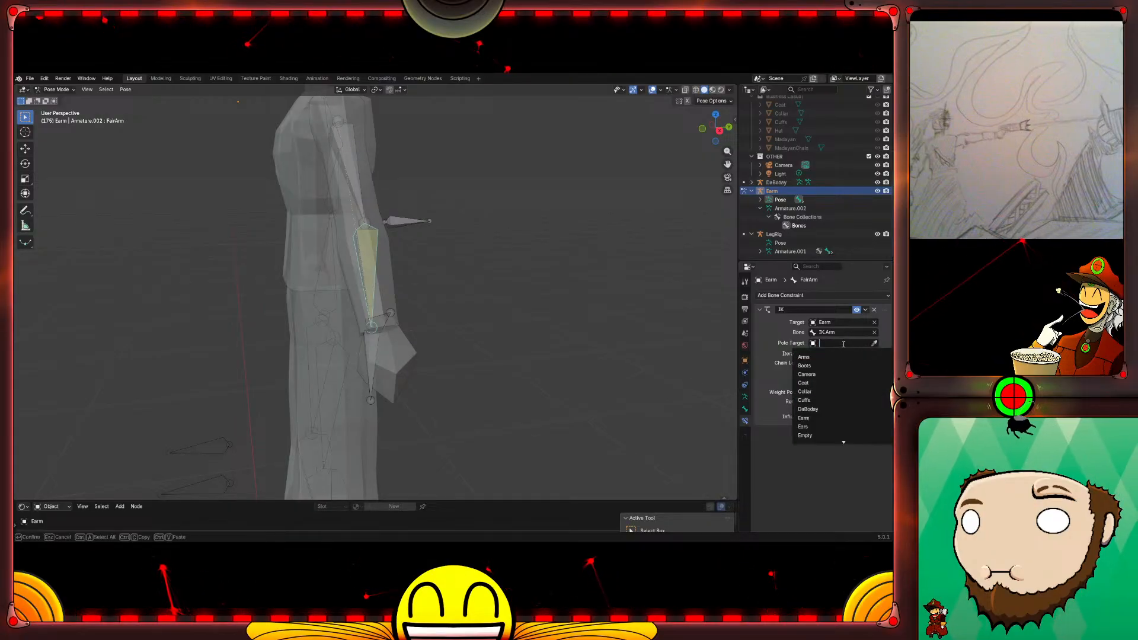
{"action": "left_click", "coordinate": [812, 417]}
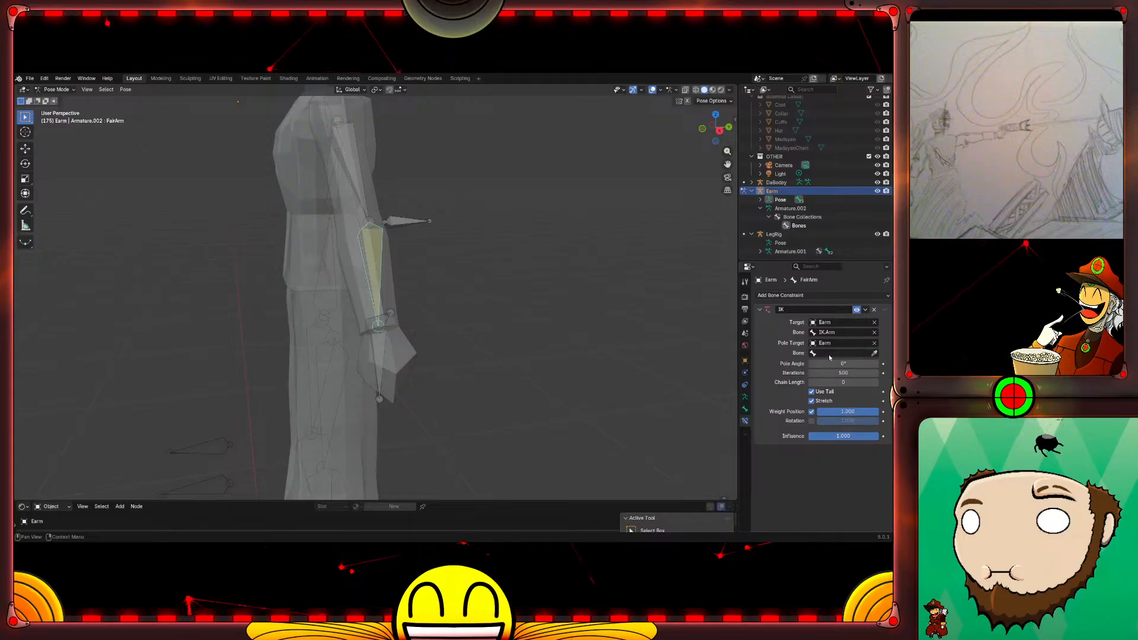
{"action": "left_click", "coordinate": [829, 353]}
{"action": "left_click", "coordinate": [836, 394]}
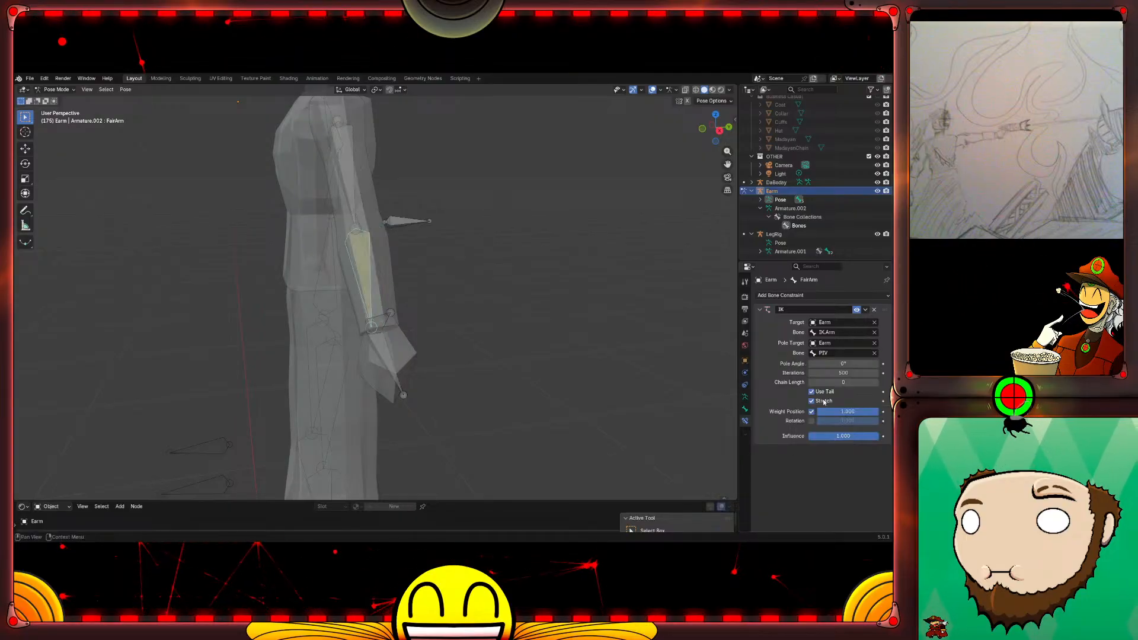
Step: In front view, move the Shodah bone's shoulder-end joint about 0.05 m up and inward toward the character's shoulder
{"action": "middle_click_drag", "start_coordinate": [464, 290], "coordinate": [535, 276]}
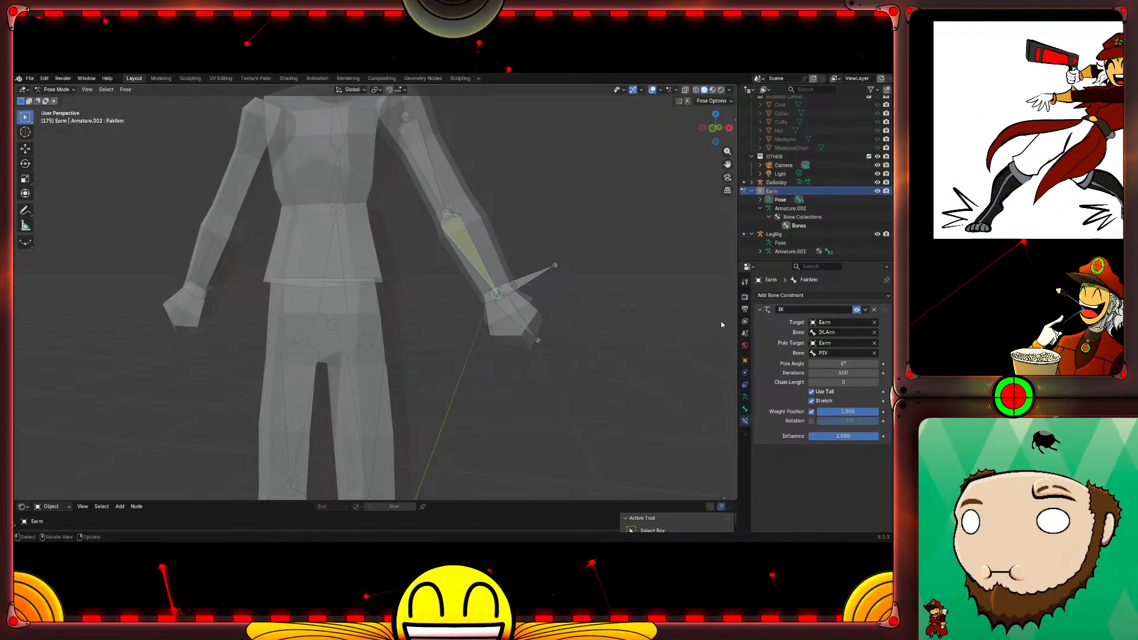
{"action": "middle_click_drag", "start_coordinate": [604, 309], "coordinate": [675, 308]}
{"action": "key", "text": "Tab"}
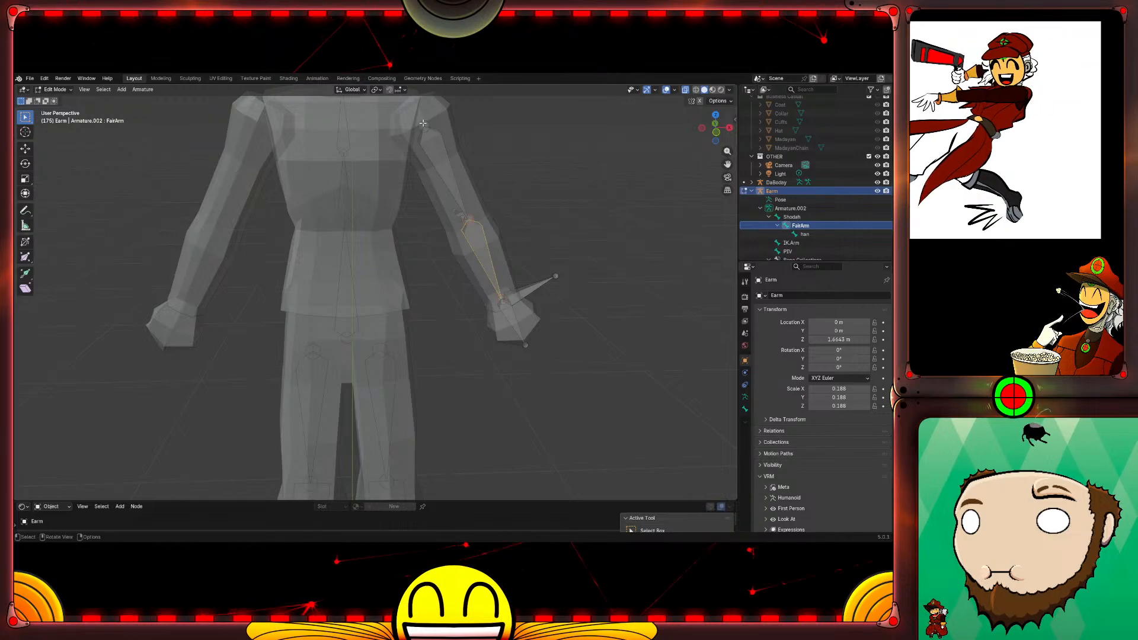
{"action": "key", "text": "KP_1"}
{"action": "key", "text": "alt+z"}
{"action": "left_click", "coordinate": [417, 135]}
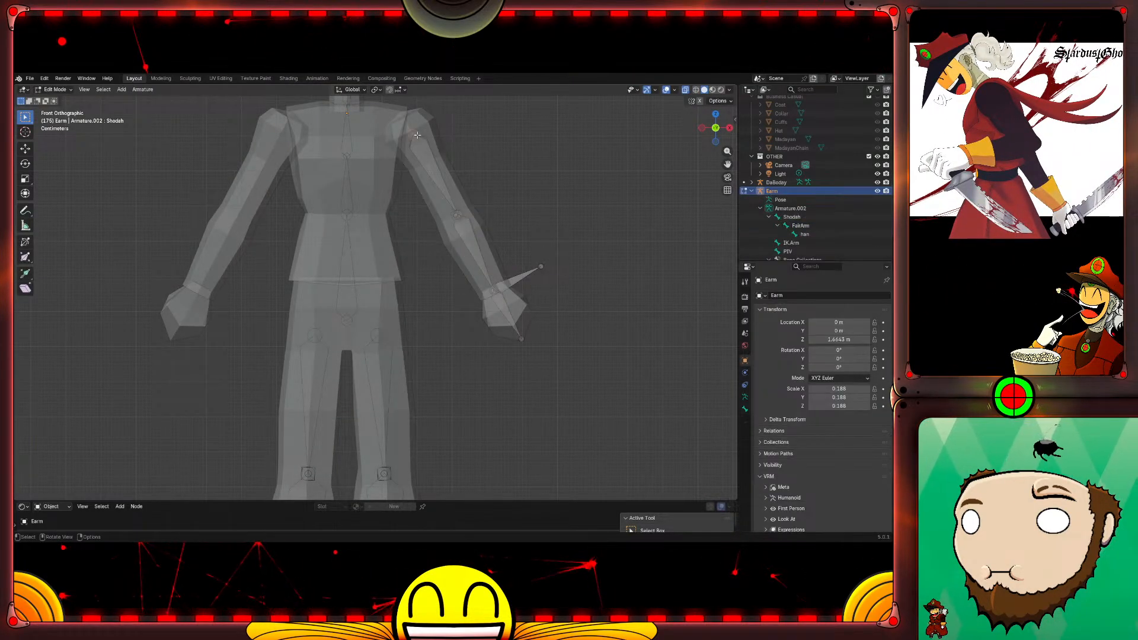
{"action": "key", "text": "g"}
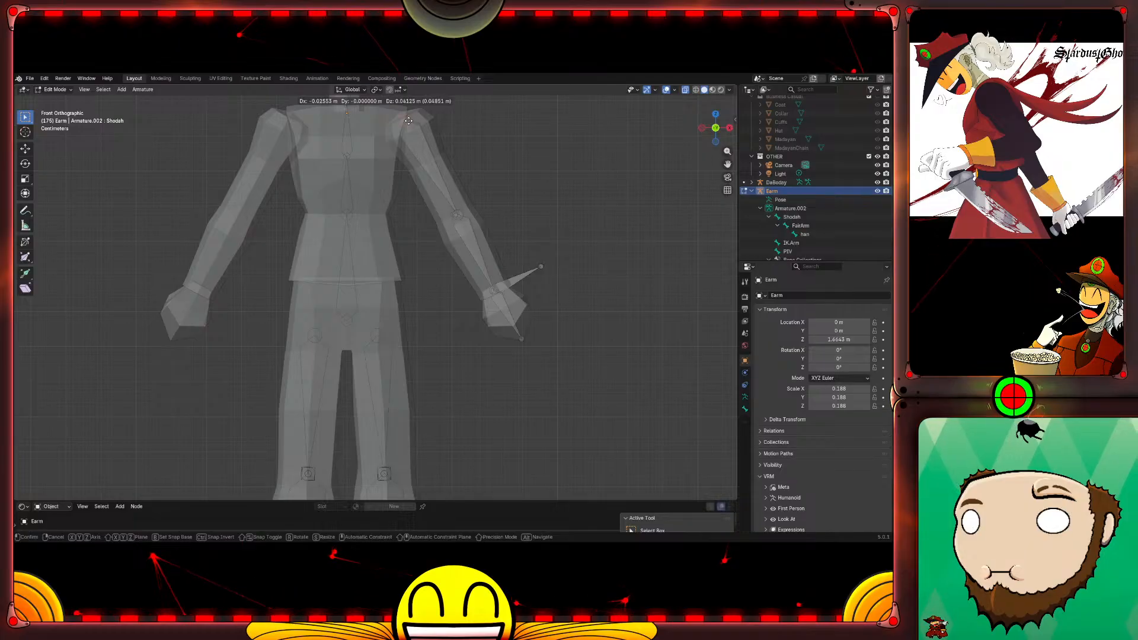
{"action": "left_click", "coordinate": [408, 121]}
{"action": "key", "text": "ctrl+Tab"}
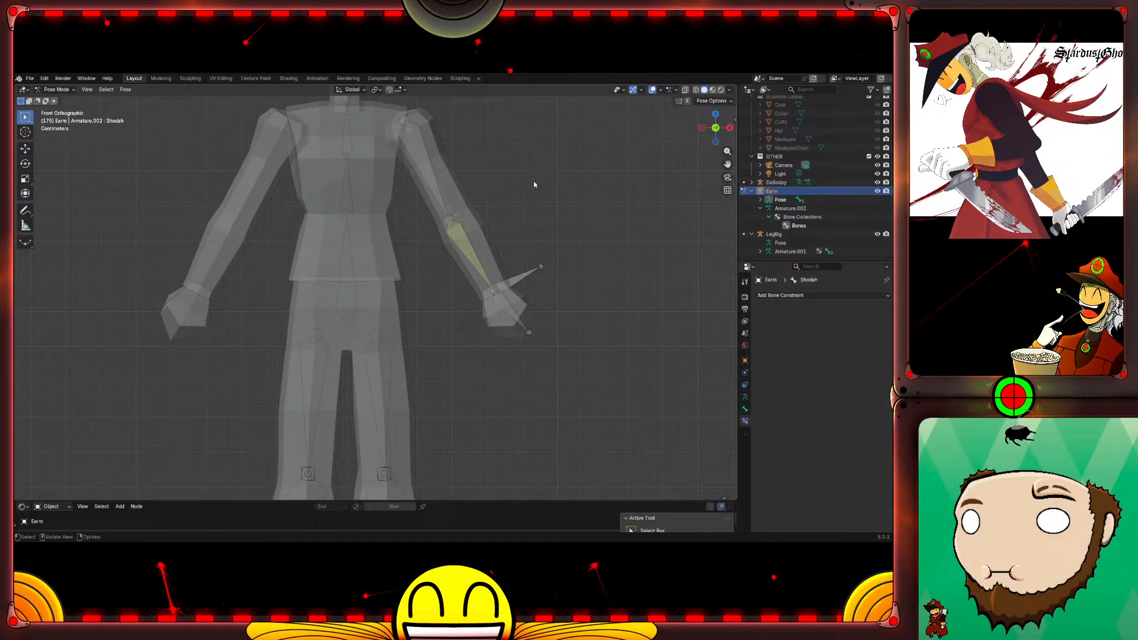
Step: In right view, move the IK.Arm bone about 0.017 m along the global Y axis and compare the arm's rest and posed positions
{"action": "key", "text": "Tab"}
{"action": "middle_click_drag", "start_coordinate": [533, 181], "coordinate": [484, 212]}
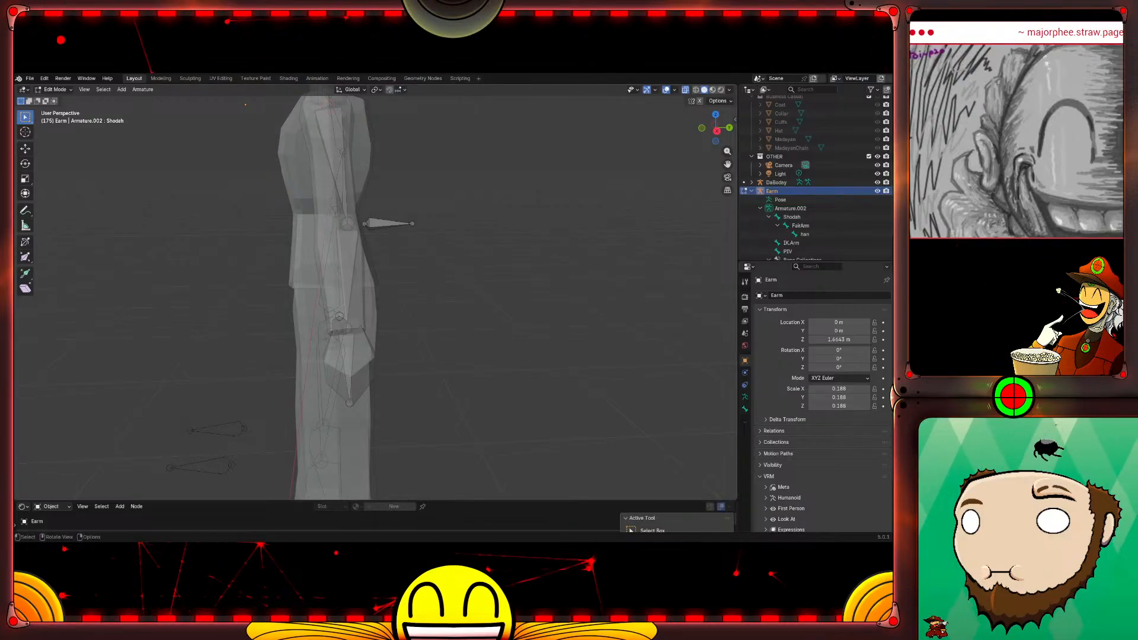
{"action": "mouse_move", "coordinate": [415, 267]}
{"action": "middle_mouse_down"}
{"action": "mouse_move", "coordinate": [529, 267]}
{"action": "mouse_move", "coordinate": [425, 274]}
{"action": "middle_mouse_up"}
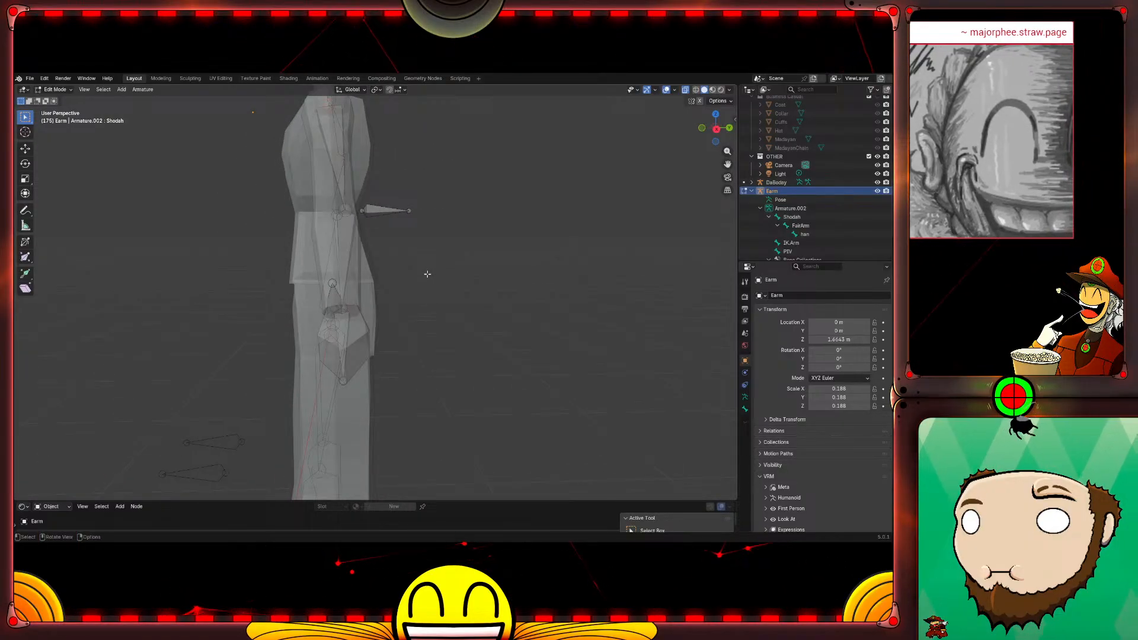
{"action": "key", "text": "KP_3"}
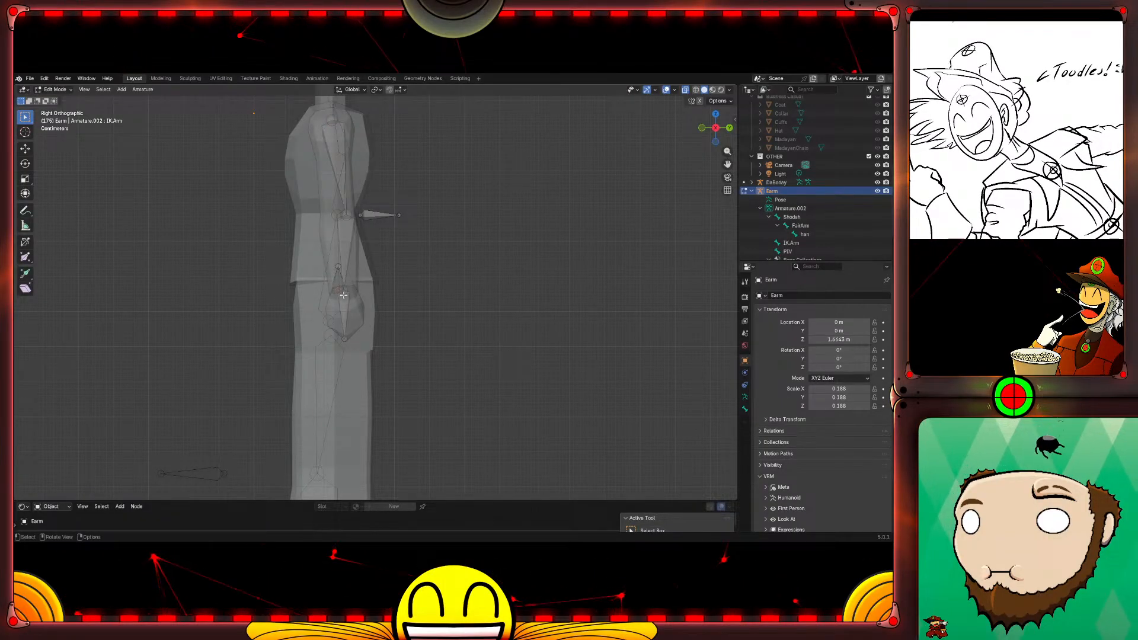
{"action": "key", "text": "g"}
{"action": "key", "text": "y"}
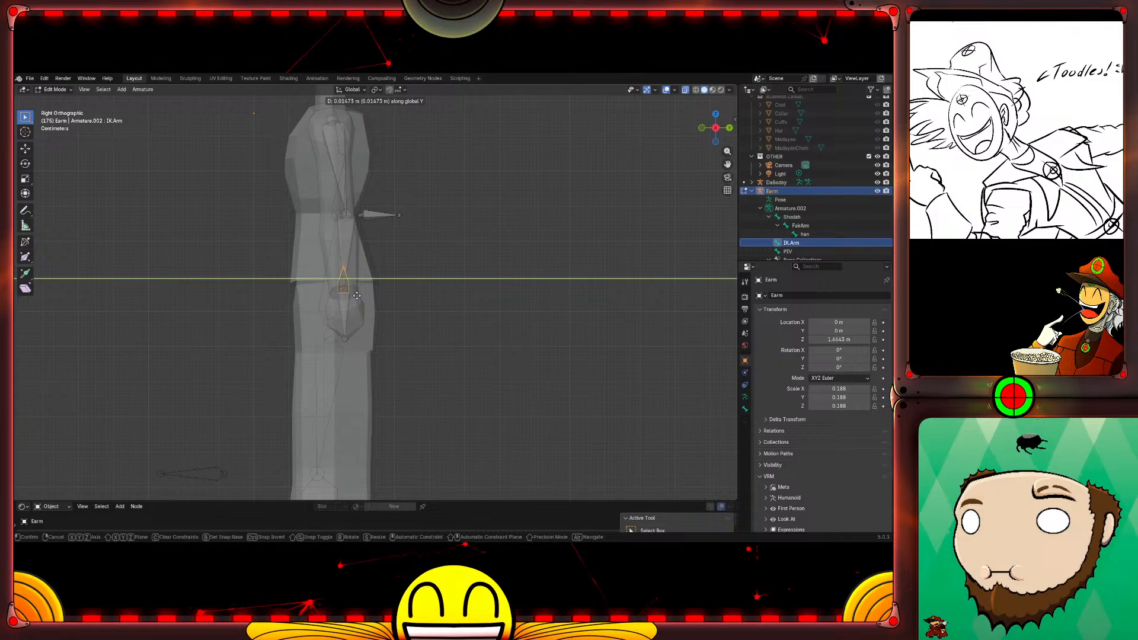
{"action": "left_click", "coordinate": [357, 295]}
{"action": "middle_click_drag", "start_coordinate": [410, 254], "coordinate": [480, 270]}
{"action": "key", "text": "ctrl+Tab"}
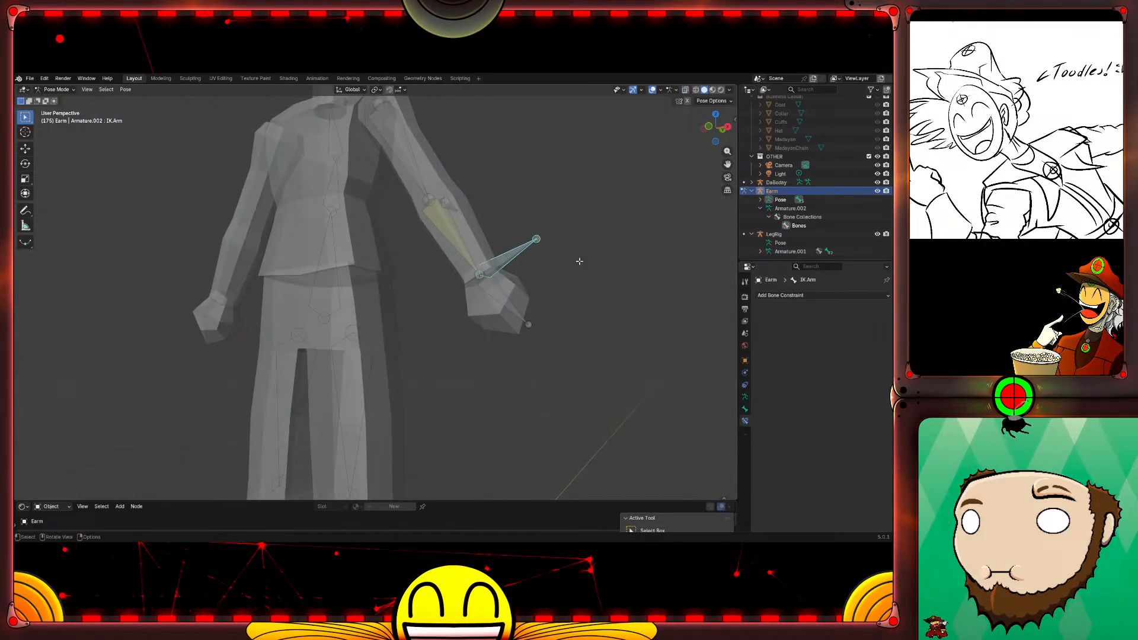
{"action": "key", "text": "Tab"}
{"action": "key", "text": "Tab"}
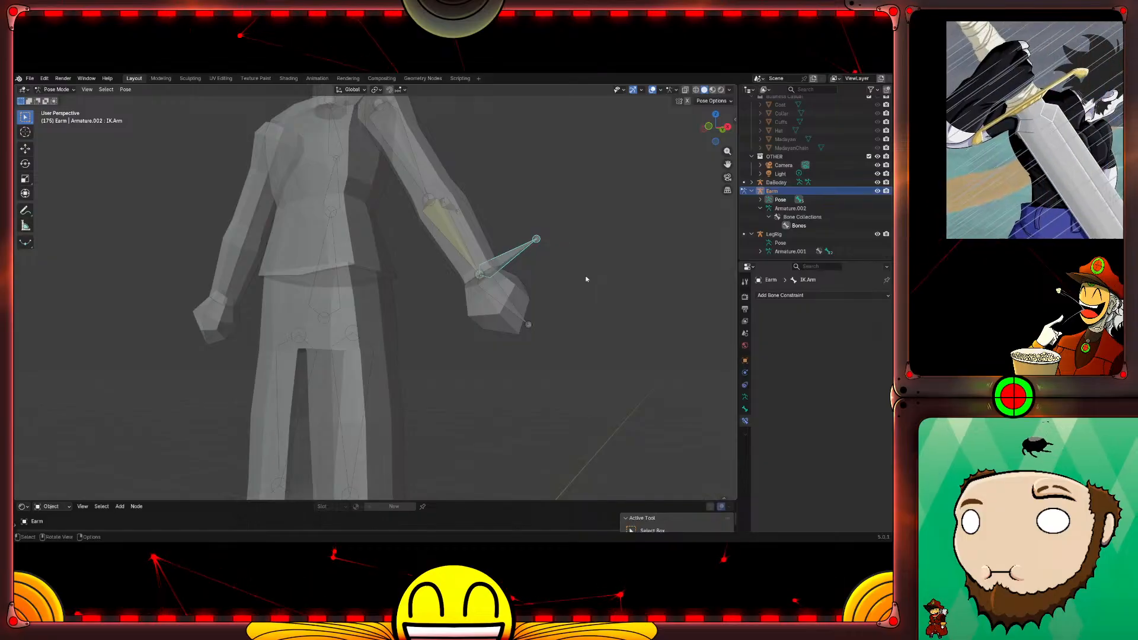
Step: Set the chain length of the FairArm bone's IK constraint to 1
{"action": "left_click", "coordinate": [460, 250]}
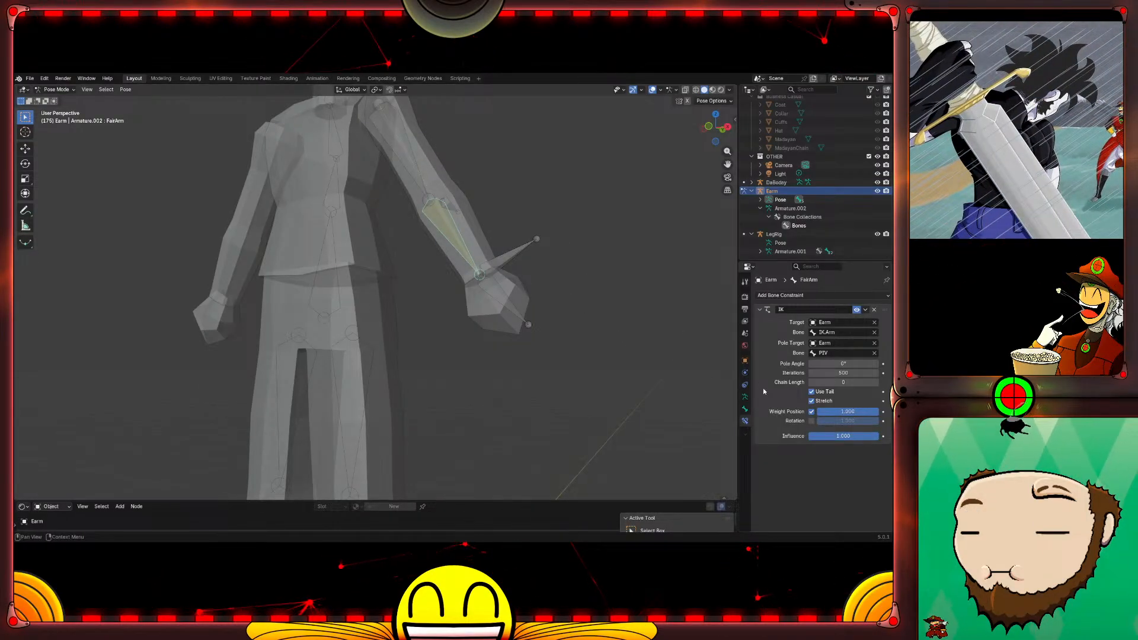
{"action": "left_click", "coordinate": [876, 382]}
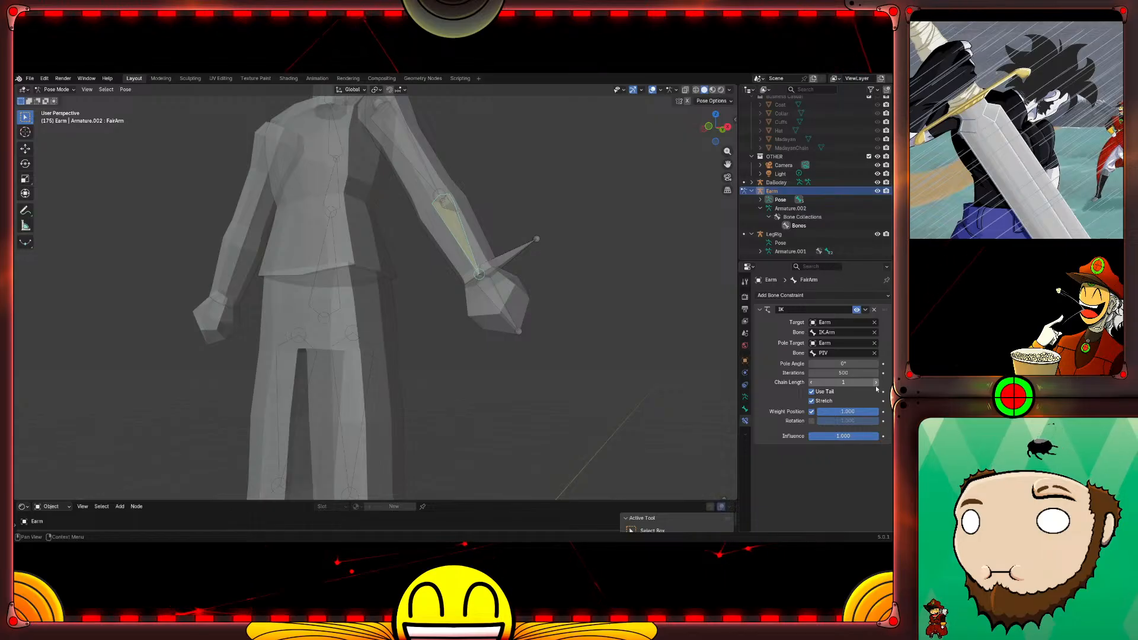
{"action": "left_click", "coordinate": [876, 384]}
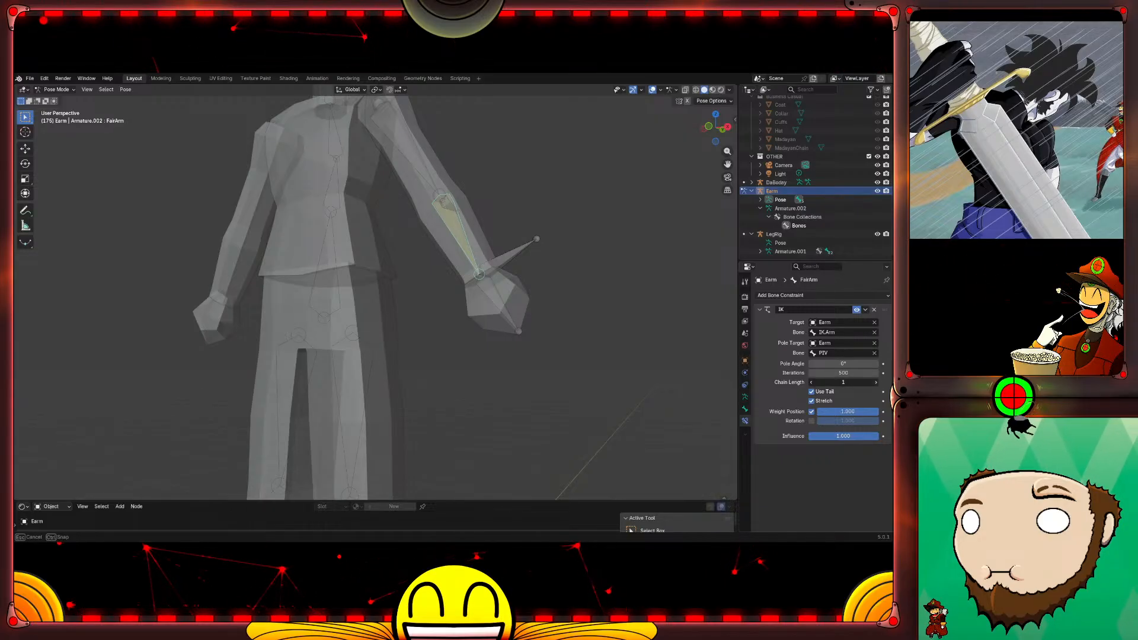
{"action": "left_click", "coordinate": [877, 382]}
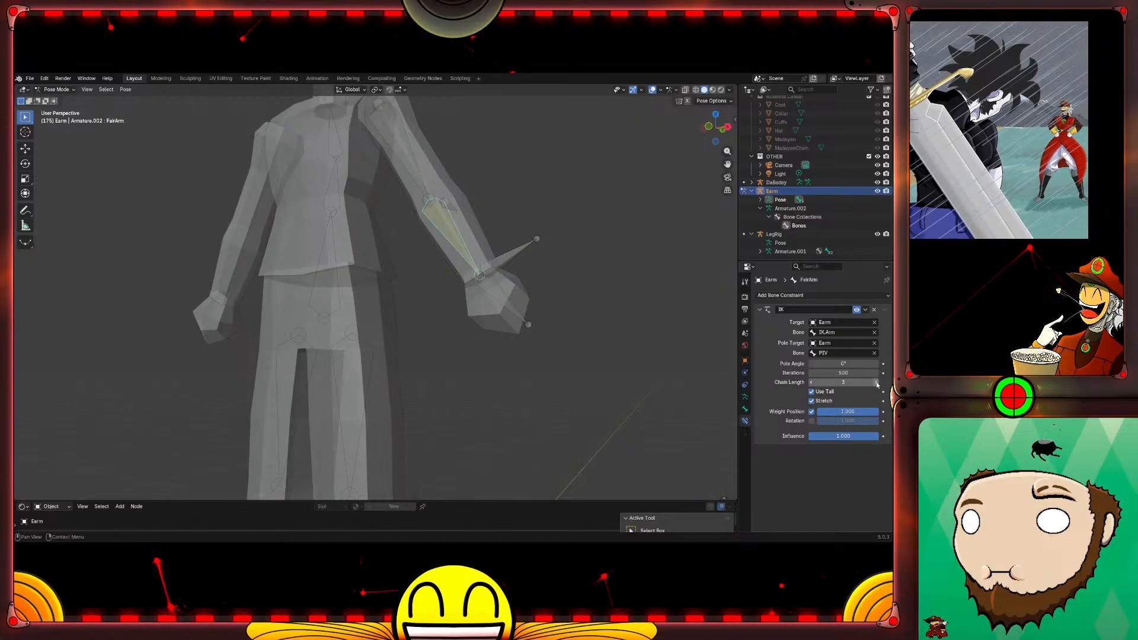
{"action": "left_click", "coordinate": [843, 383]}
{"action": "type", "text": "1"}
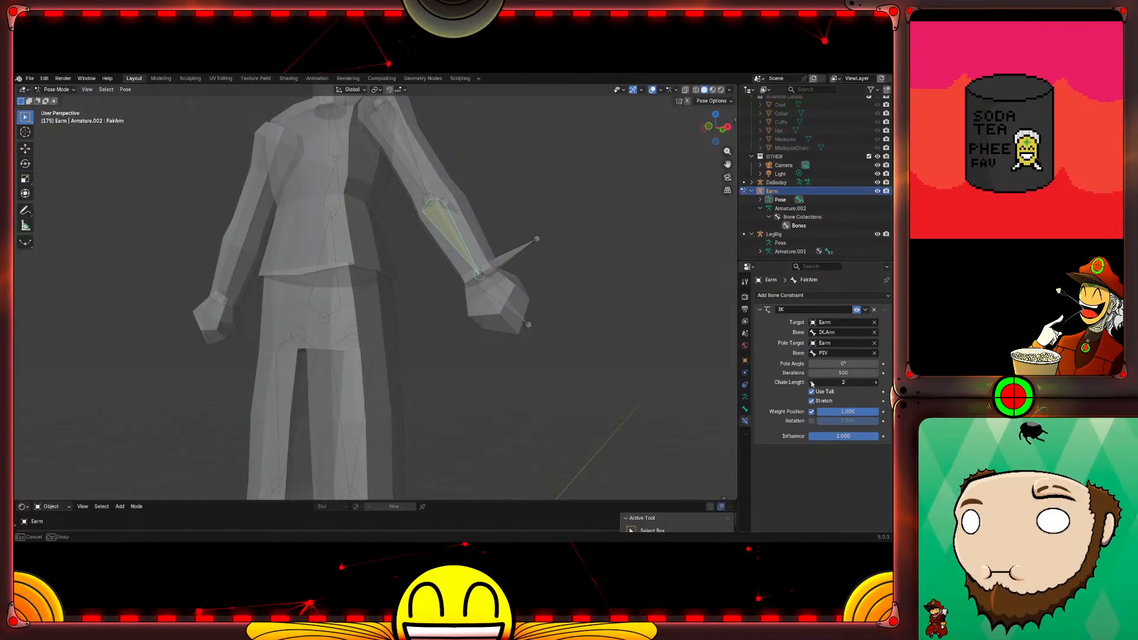
{"action": "key", "text": "Return"}
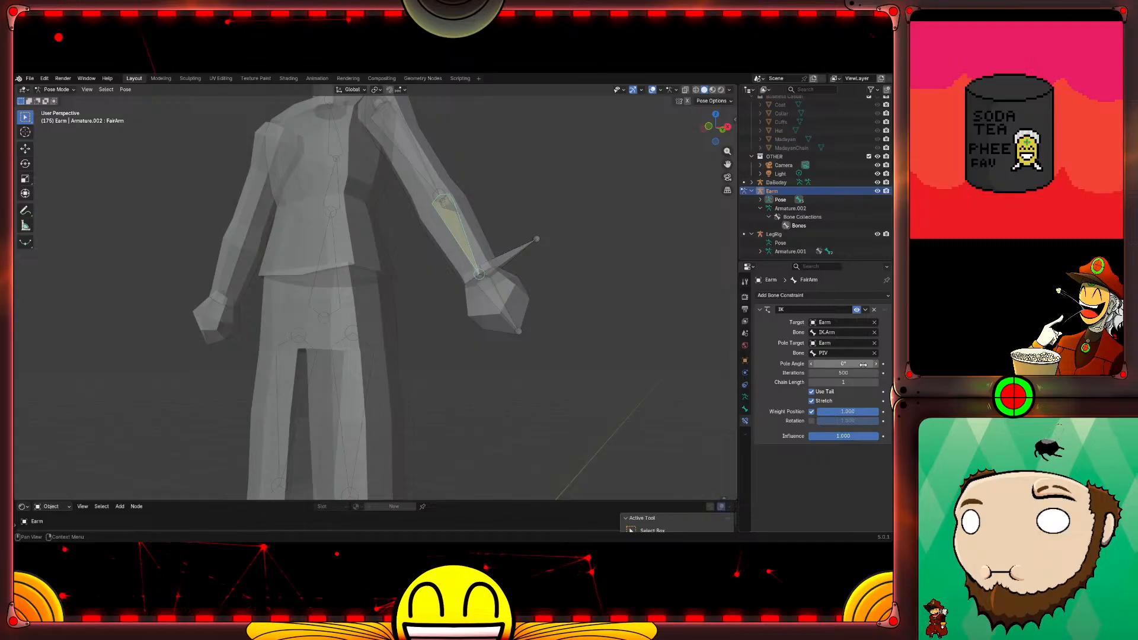
Step: Try the FairArm IK constraint with Use Tail and Stretch switched off, viewing the arm from the side
{"action": "middle_click_drag", "start_coordinate": [577, 250], "coordinate": [533, 261]}
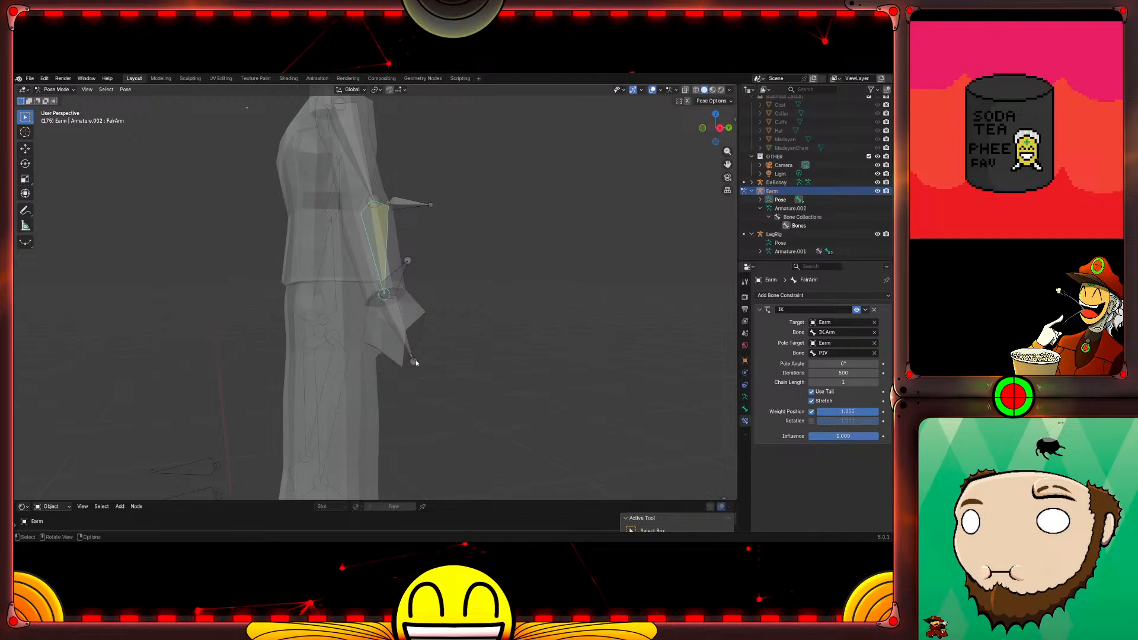
{"action": "left_click", "coordinate": [811, 392]}
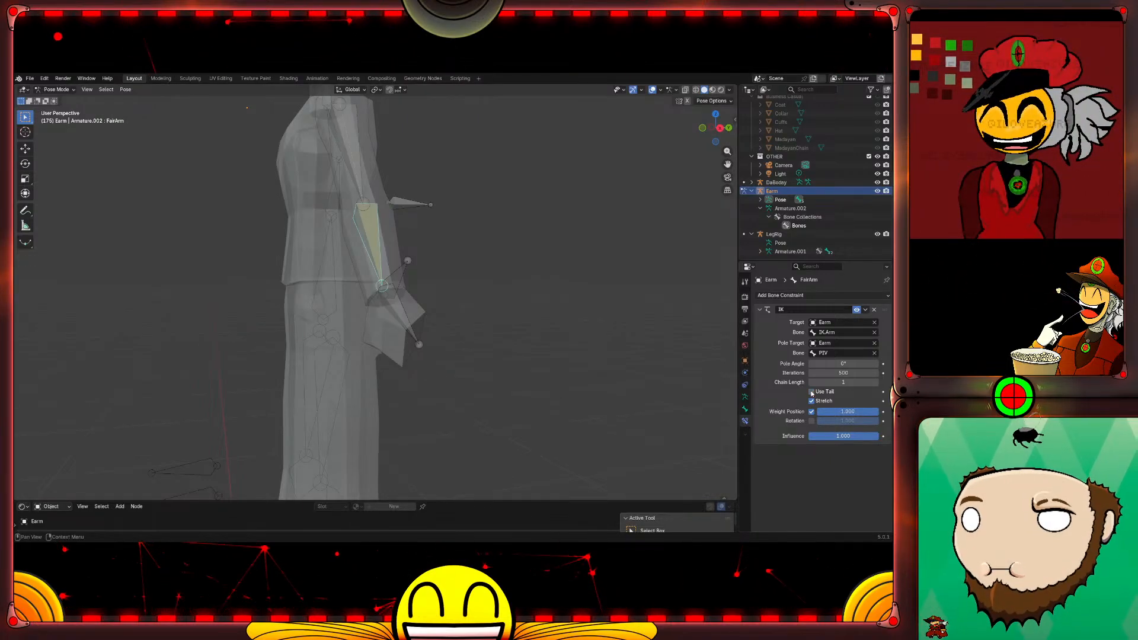
{"action": "left_click", "coordinate": [811, 392]}
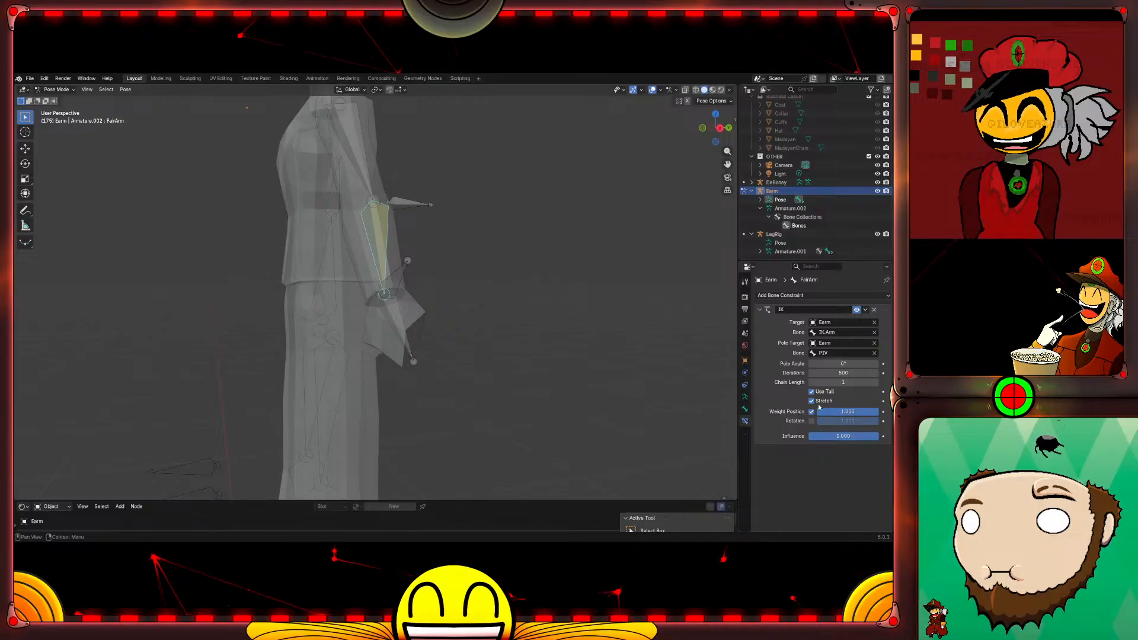
{"action": "left_click", "coordinate": [811, 402]}
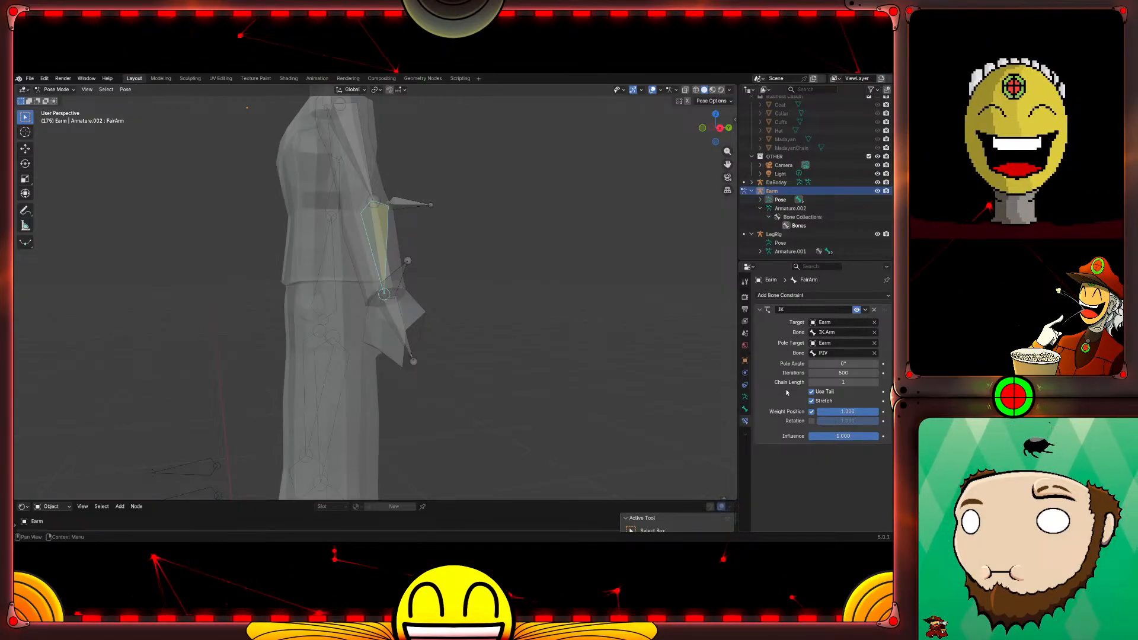
Step: In right view, rotate the han bone about 11° to line it up with the hand mesh
{"action": "mouse_move", "coordinate": [484, 250]}
{"action": "middle_mouse_down"}
{"action": "mouse_move", "coordinate": [532, 281]}
{"action": "mouse_move", "coordinate": [585, 261]}
{"action": "mouse_move", "coordinate": [581, 242]}
{"action": "mouse_move", "coordinate": [513, 205]}
{"action": "mouse_move", "coordinate": [467, 228]}
{"action": "mouse_move", "coordinate": [467, 244]}
{"action": "middle_mouse_up"}
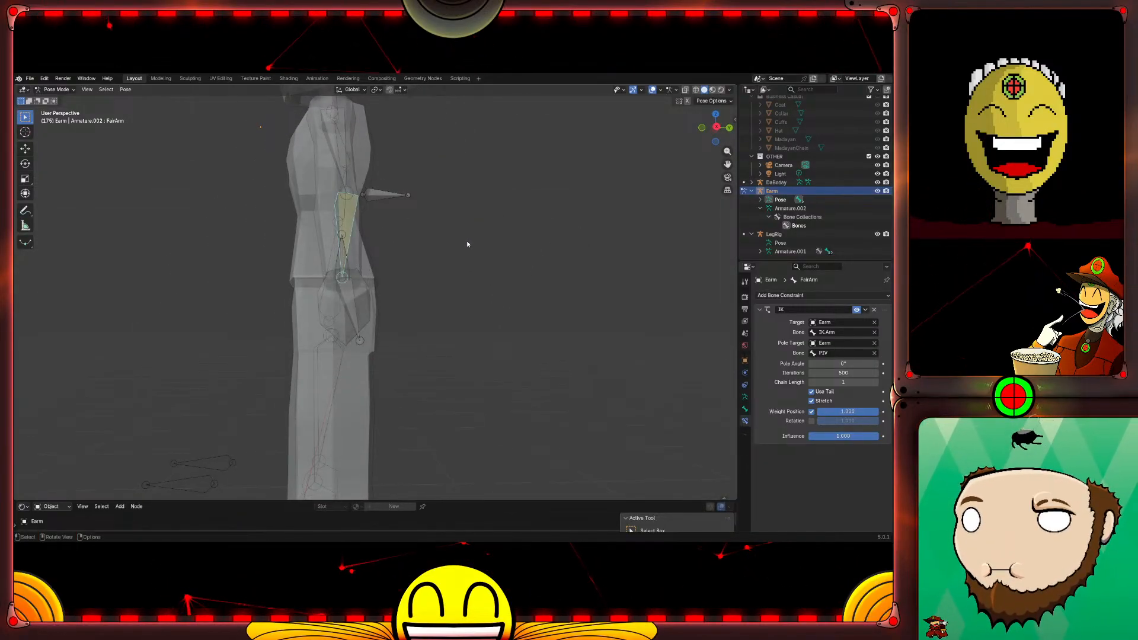
{"action": "left_click", "coordinate": [360, 342]}
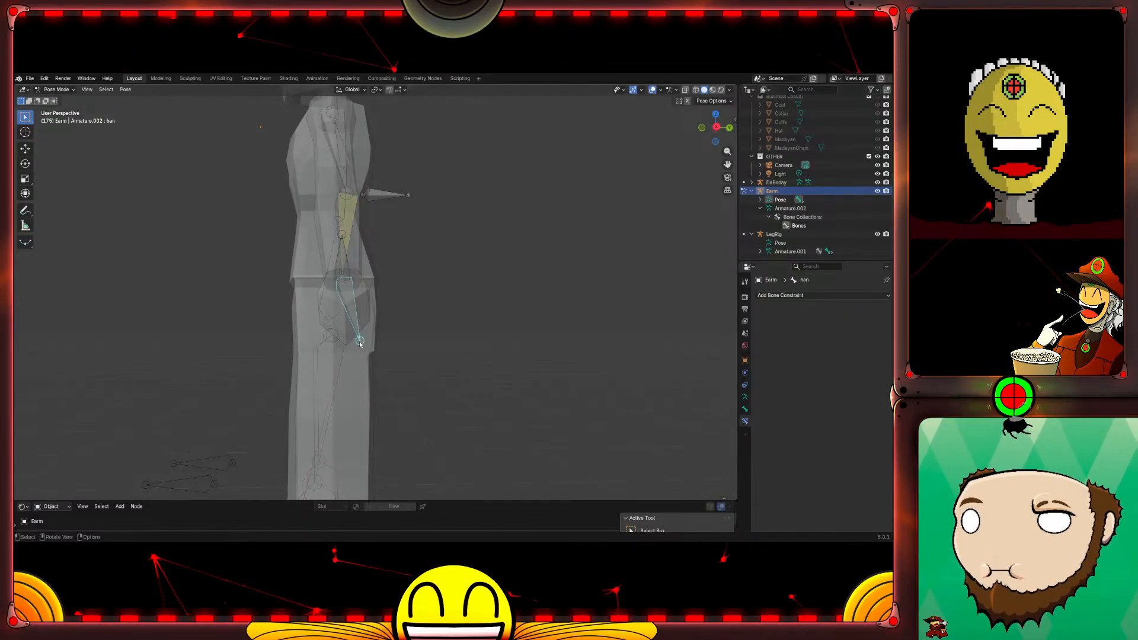
{"action": "key", "text": "KP_3"}
{"action": "key", "text": "r"}
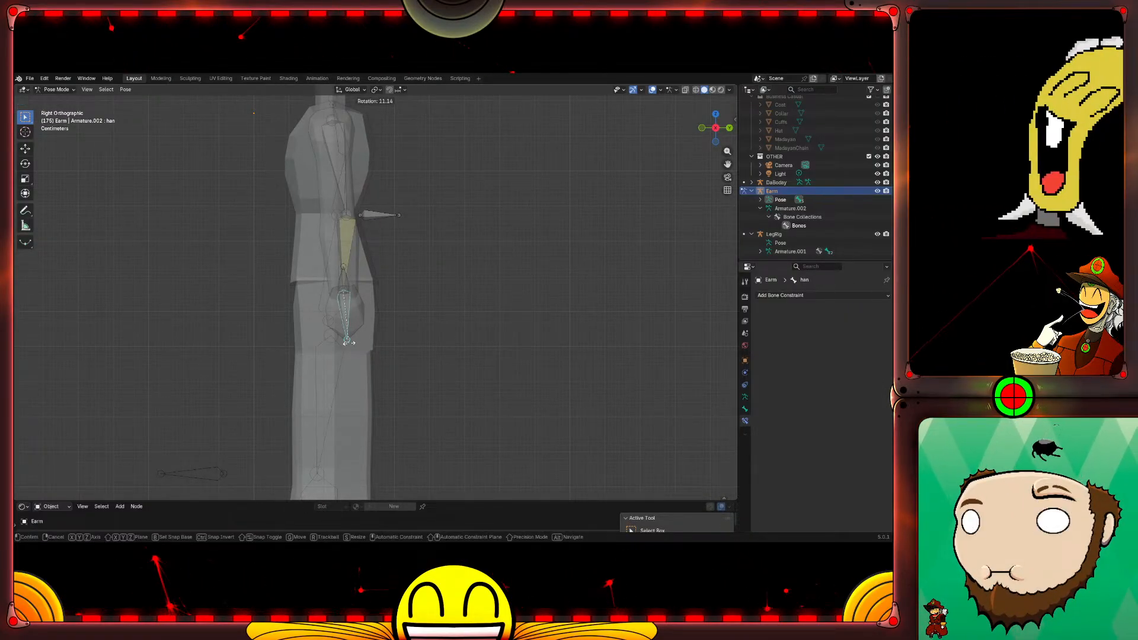
{"action": "left_click", "coordinate": [348, 342]}
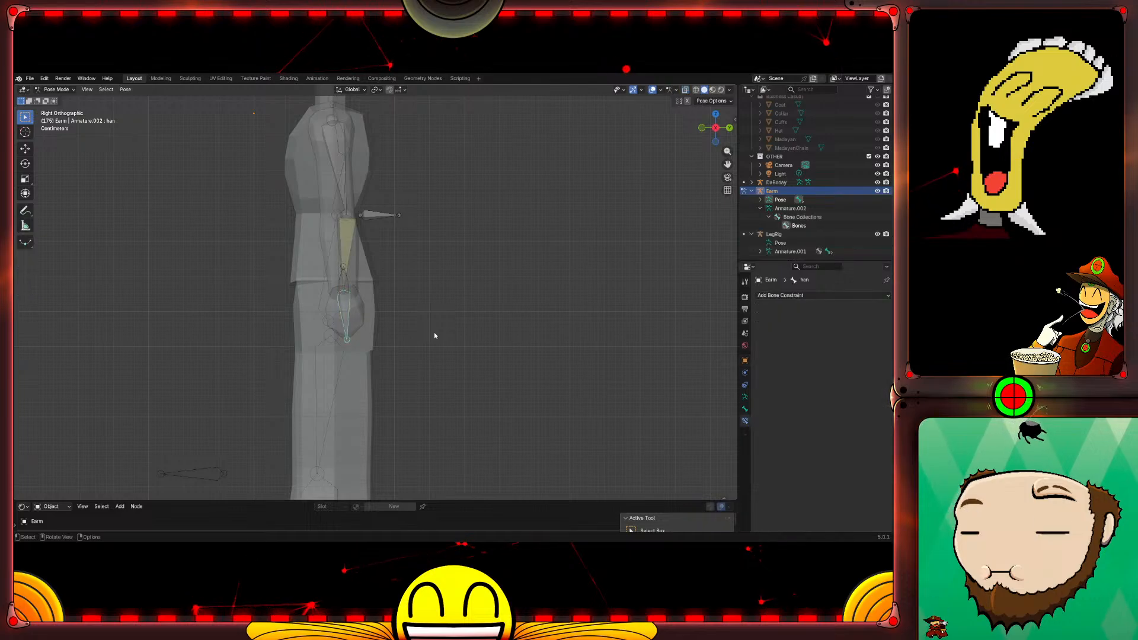
Step: Compare the arm bones' rest positions in Edit Mode with their posed positions in Pose Mode
{"action": "key", "text": "Tab"}
{"action": "key", "text": "Tab"}
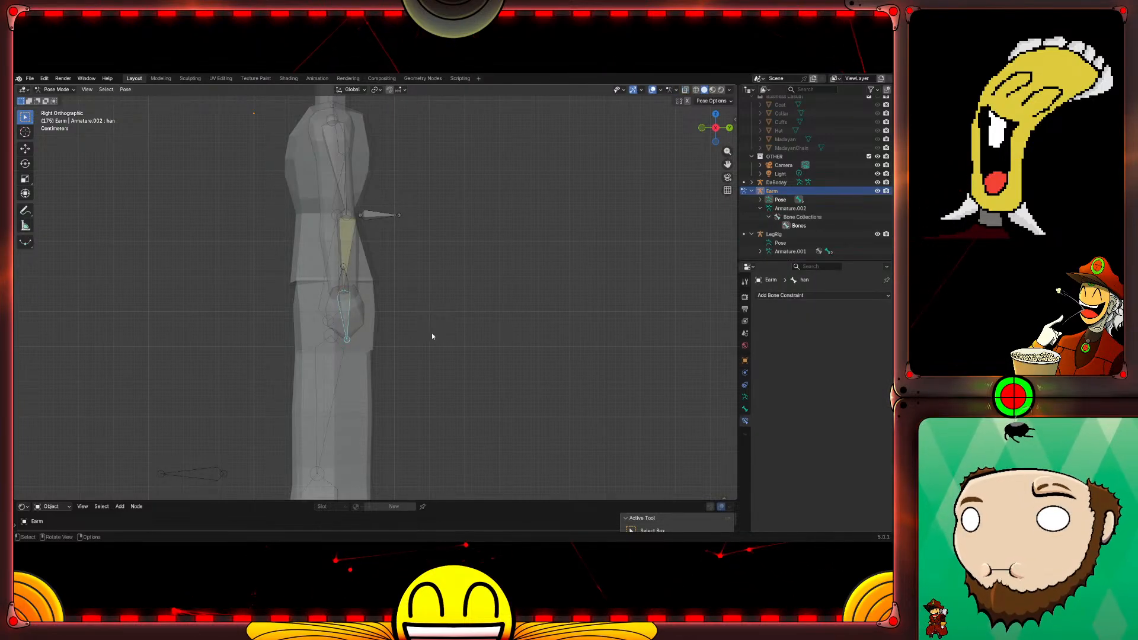
{"action": "middle_click_drag", "start_coordinate": [431, 333], "coordinate": [491, 305]}
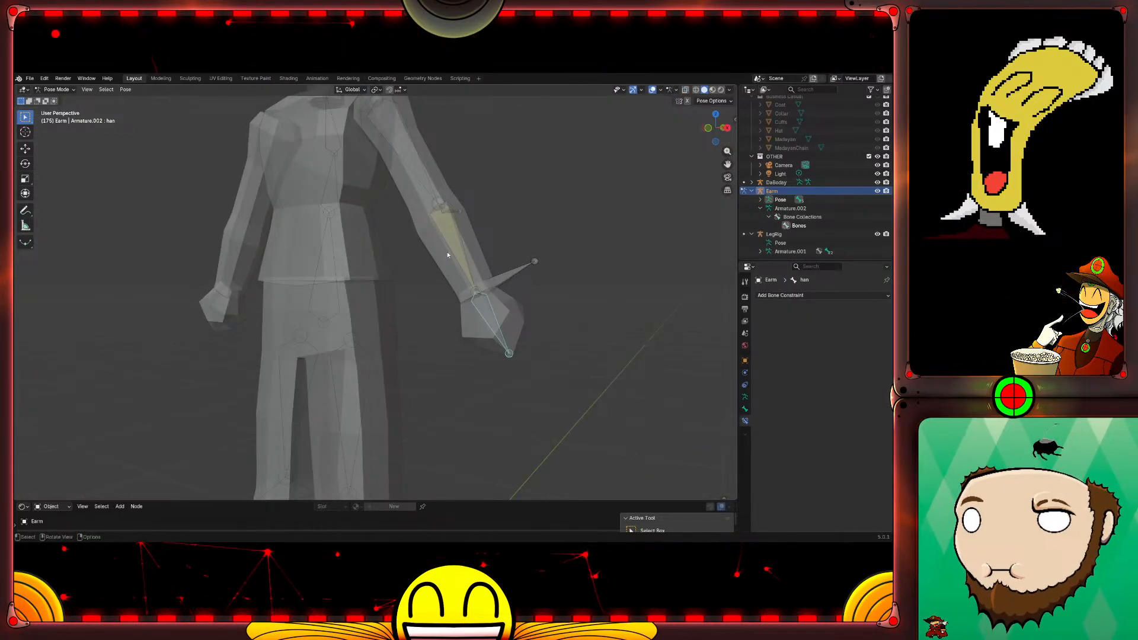
{"action": "key", "text": "Tab"}
{"action": "key", "text": "Tab"}
{"action": "key", "text": "Tab"}
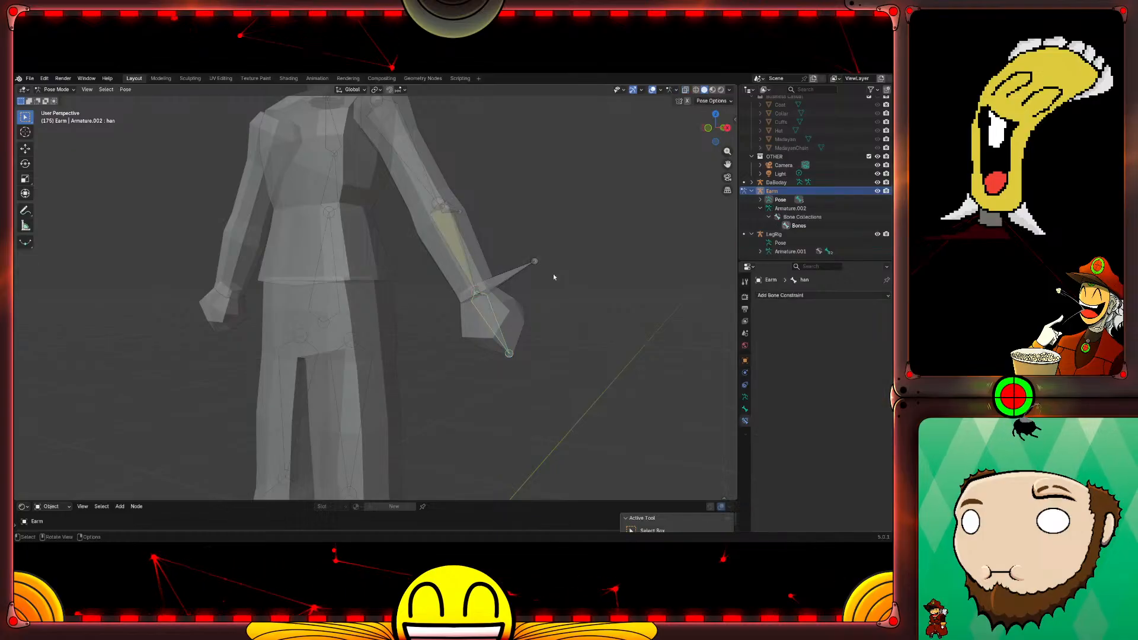
{"action": "key", "text": "Tab"}
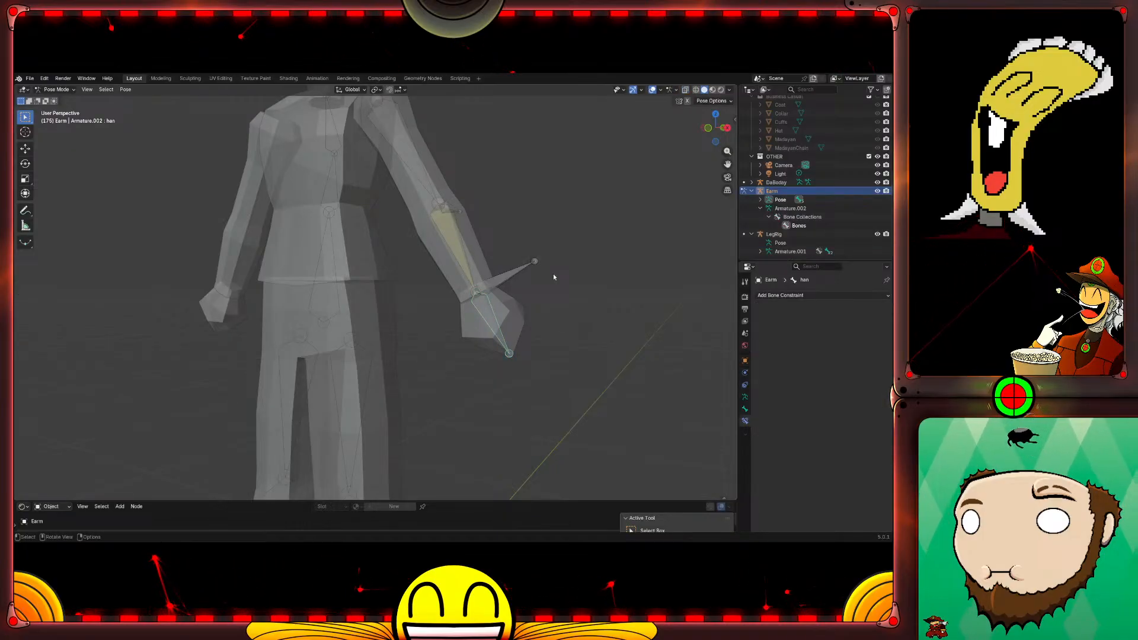
{"action": "key", "text": "Tab"}
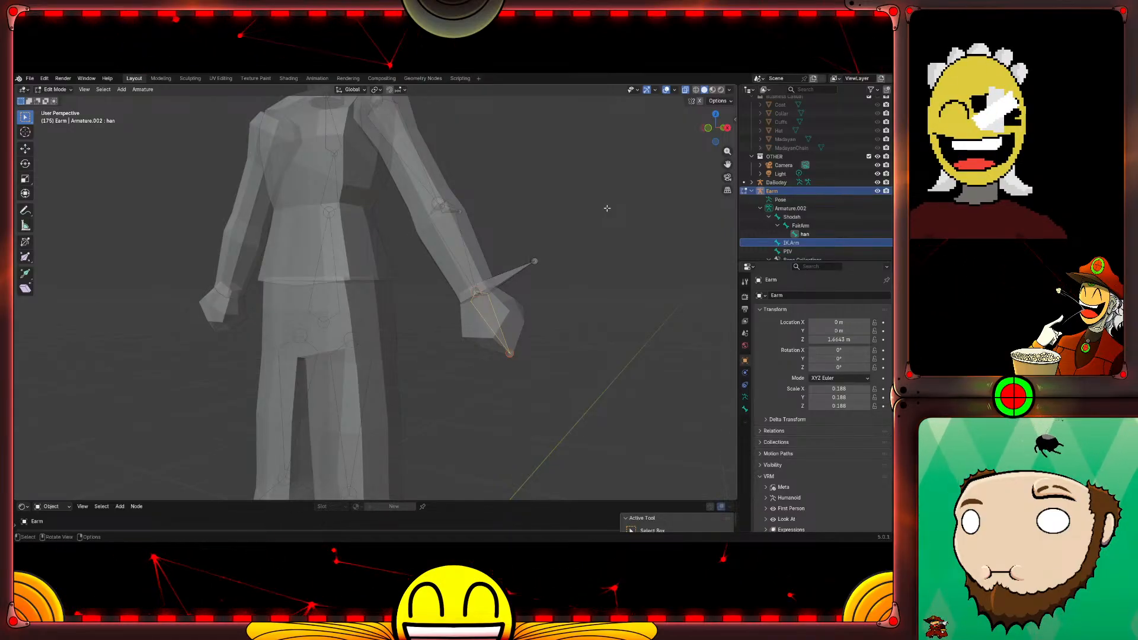
{"action": "left_click", "coordinate": [607, 208]}
{"action": "middle_click_drag", "start_coordinate": [604, 208], "coordinate": [519, 212]}
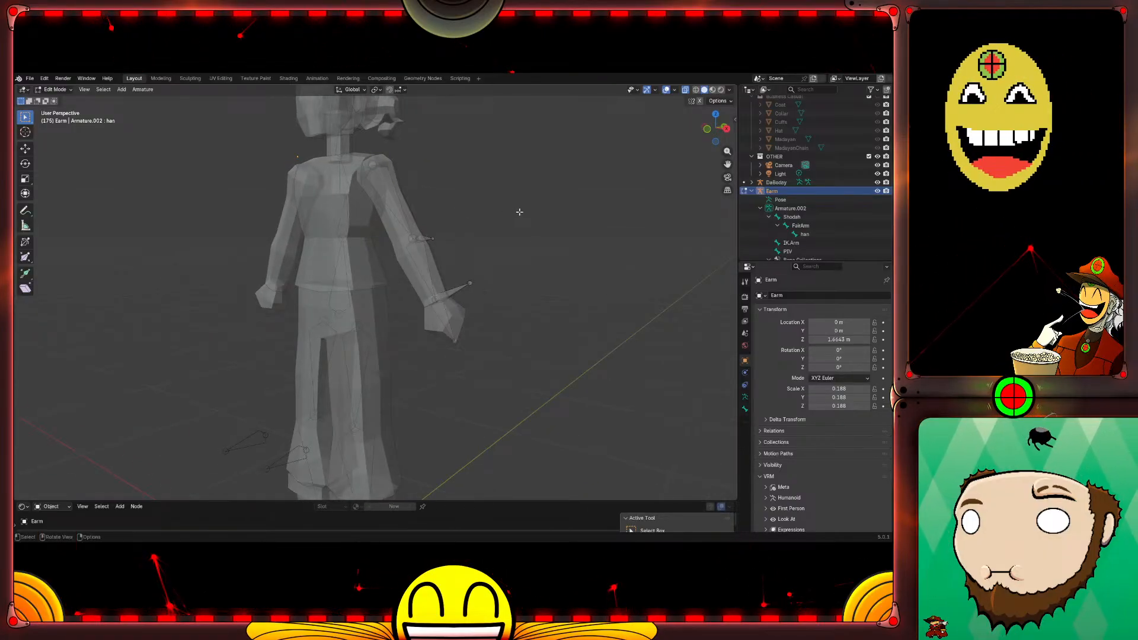
{"action": "key", "text": "ctrl+Tab"}
{"action": "key", "text": "ctrl+Tab"}
{"action": "key", "text": "ctrl+Tab"}
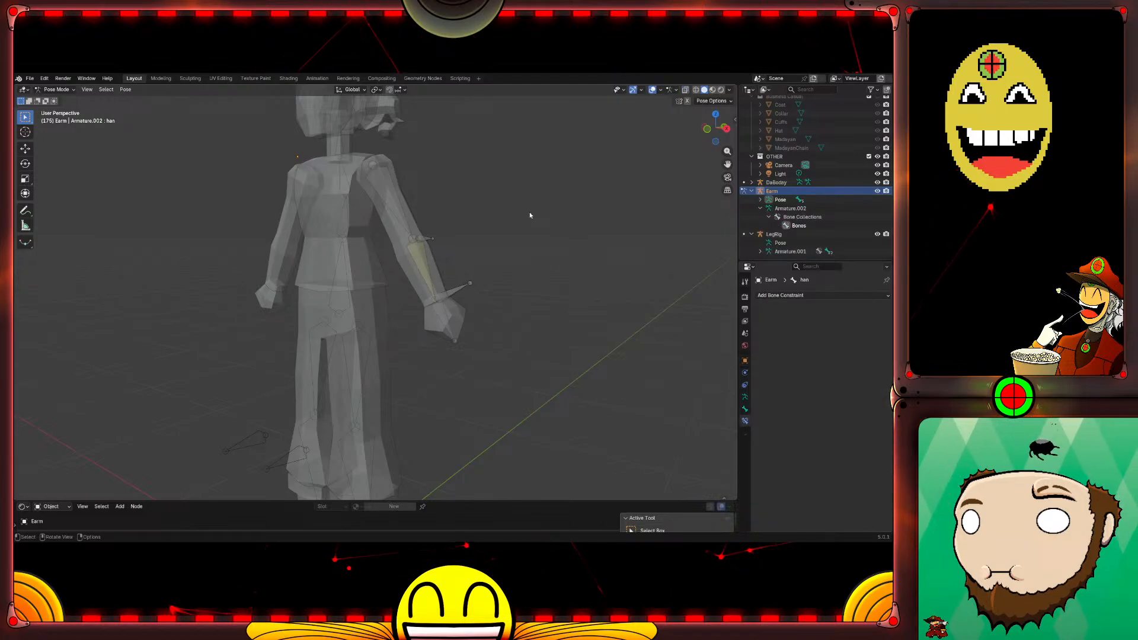
Step: Adjust the pole angle of the FairArm bone's IK constraint to a positive value
{"action": "left_click", "coordinate": [421, 254]}
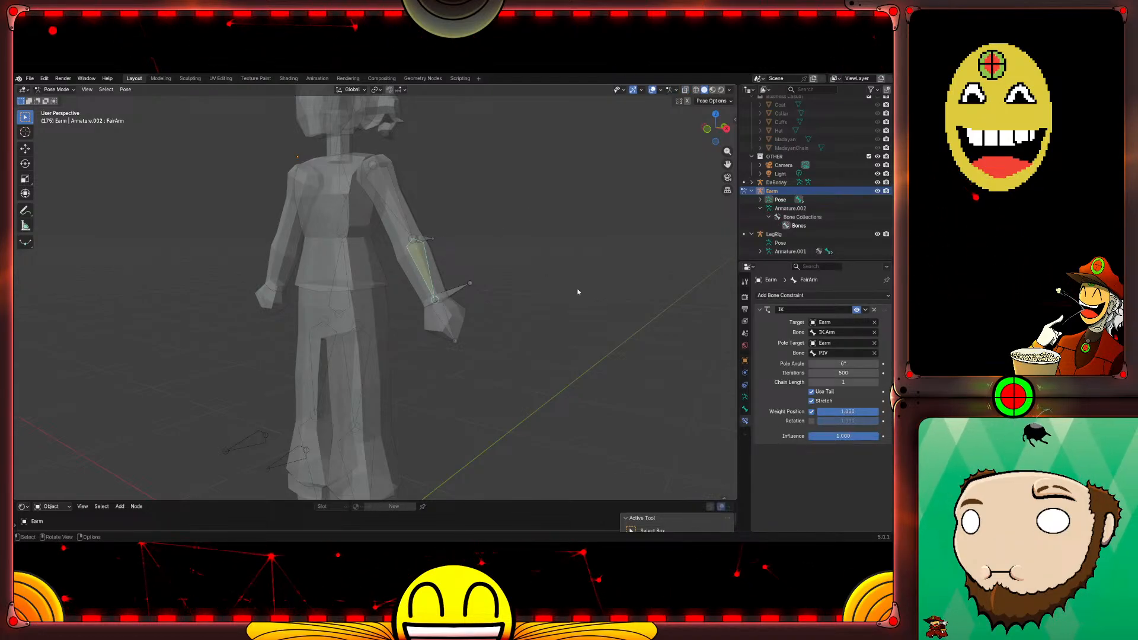
{"action": "left_click", "coordinate": [810, 363]}
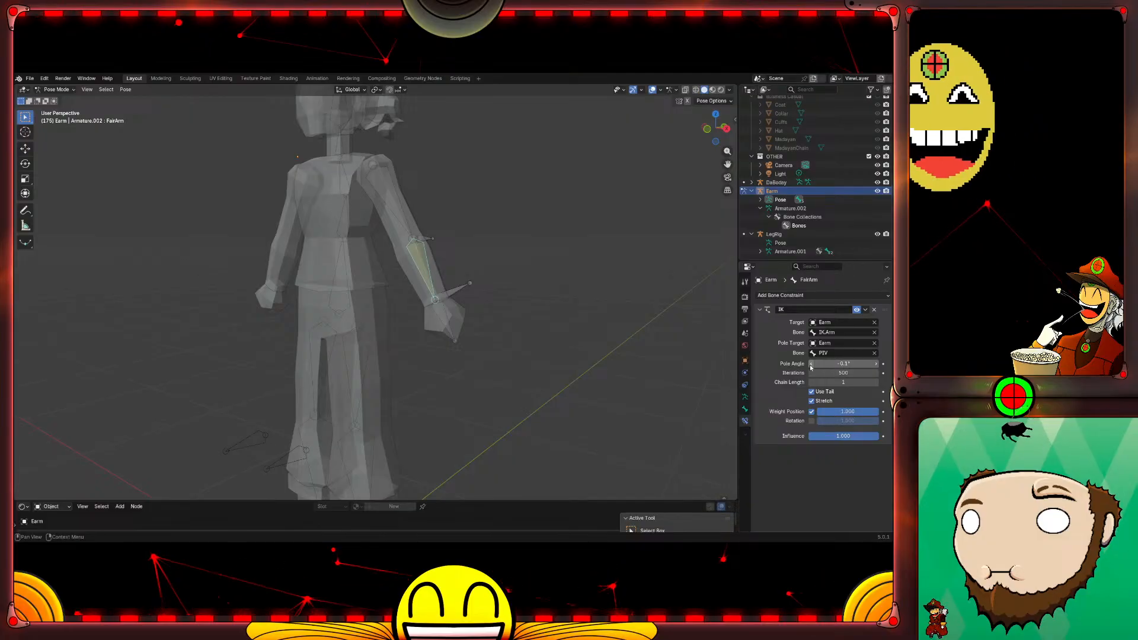
{"action": "left_click_drag", "start_coordinate": [845, 363], "coordinate": [848, 364]}
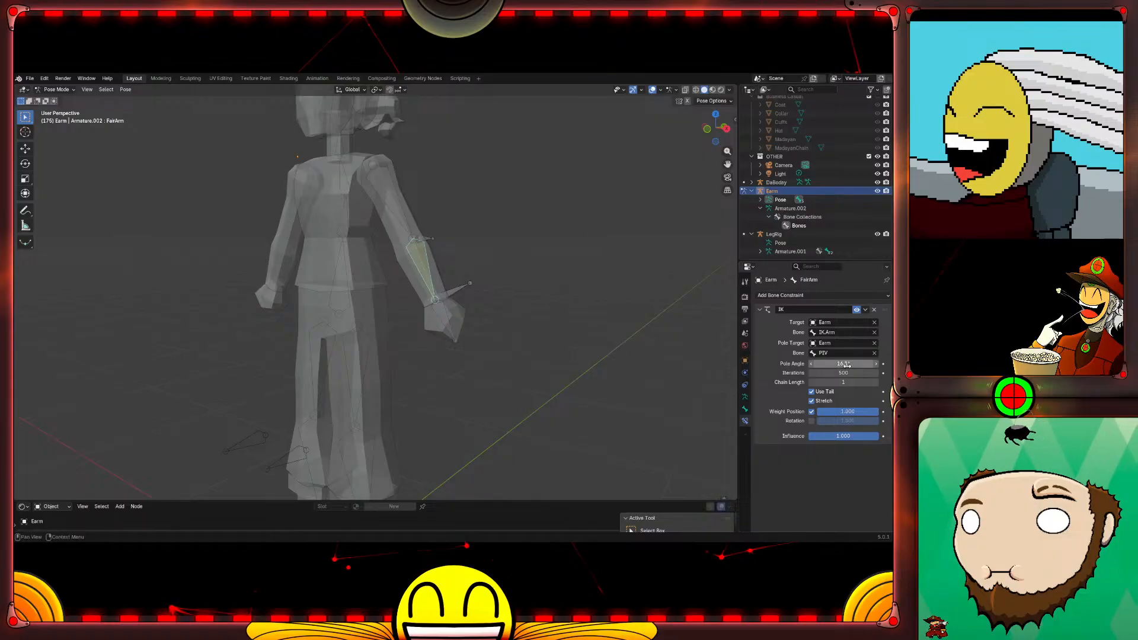
Step: Compare the forearm bone's rest position in Edit Mode with its posed position in Pose Mode, including from the side
{"action": "key", "text": "Tab"}
{"action": "key", "text": "Tab"}
{"action": "key", "text": "Tab"}
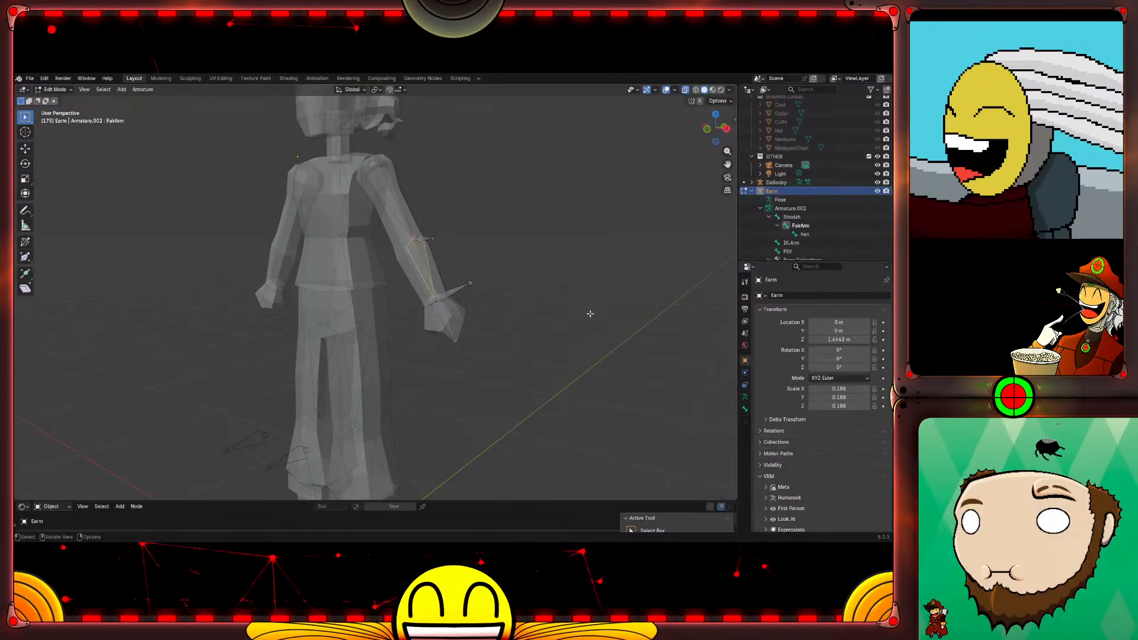
{"action": "middle_click_drag", "start_coordinate": [496, 330], "coordinate": [456, 348]}
{"action": "key", "text": "Tab"}
{"action": "key", "text": "Tab"}
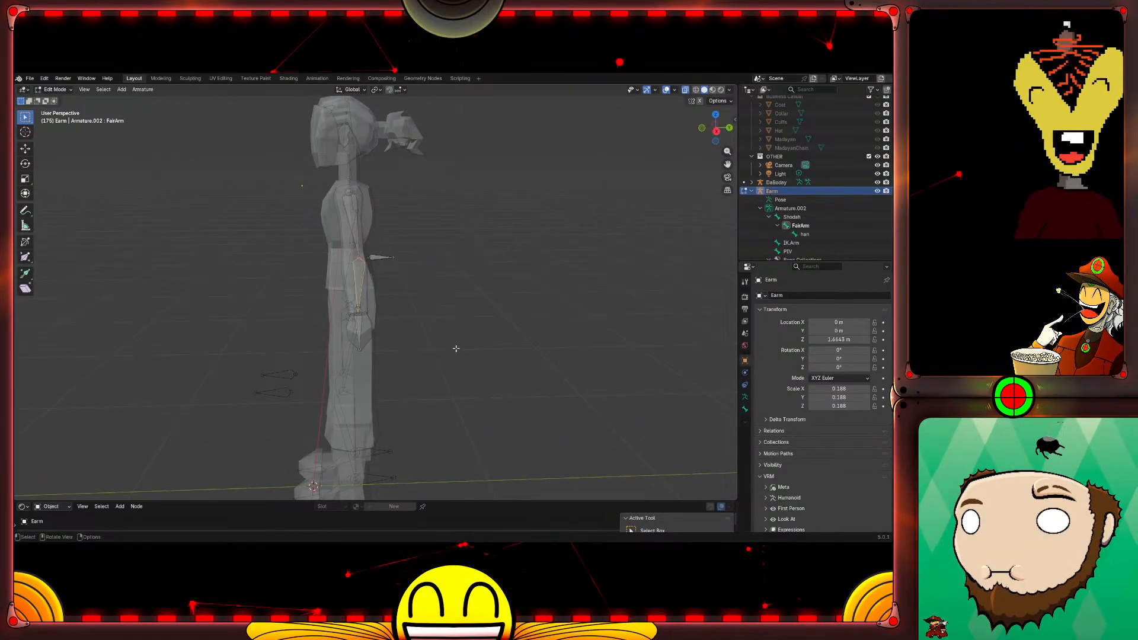
{"action": "key", "text": "Tab"}
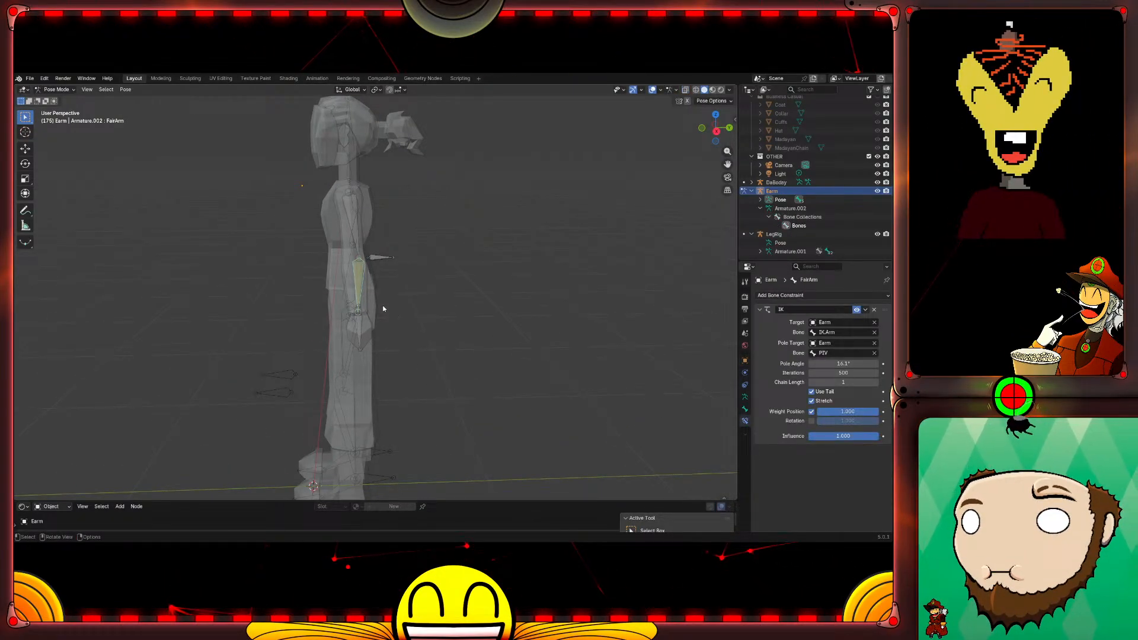
{"action": "middle_click_drag", "start_coordinate": [385, 309], "coordinate": [439, 303]}
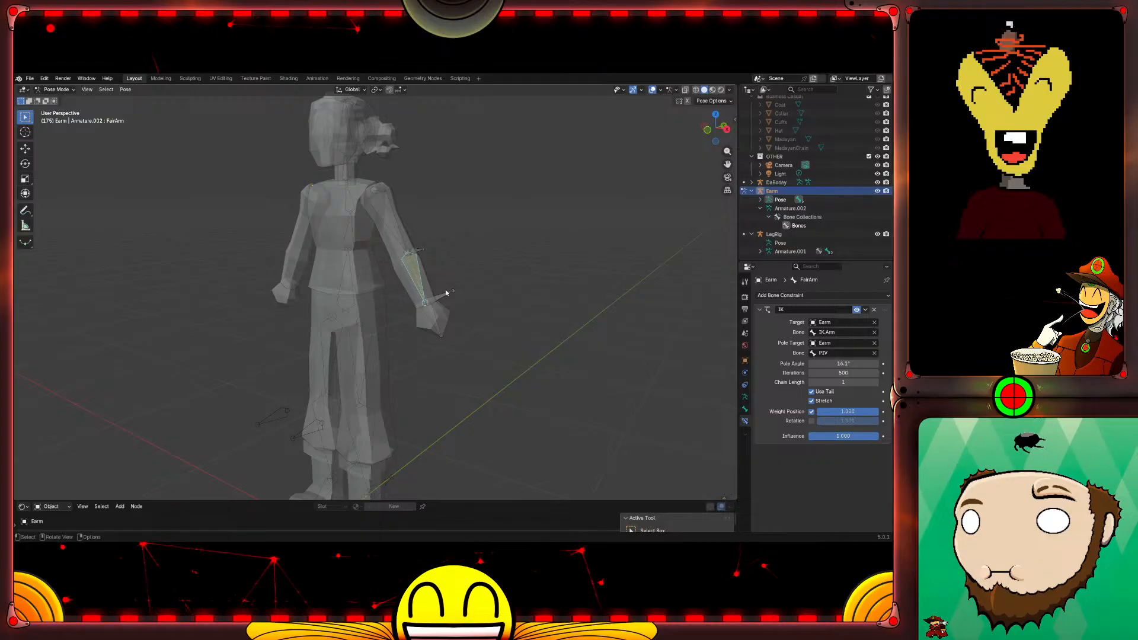
Step: Test the arm's IK by pulling the IK.Arm bone away from the wrist and cancelling the move
{"action": "left_click", "coordinate": [447, 298]}
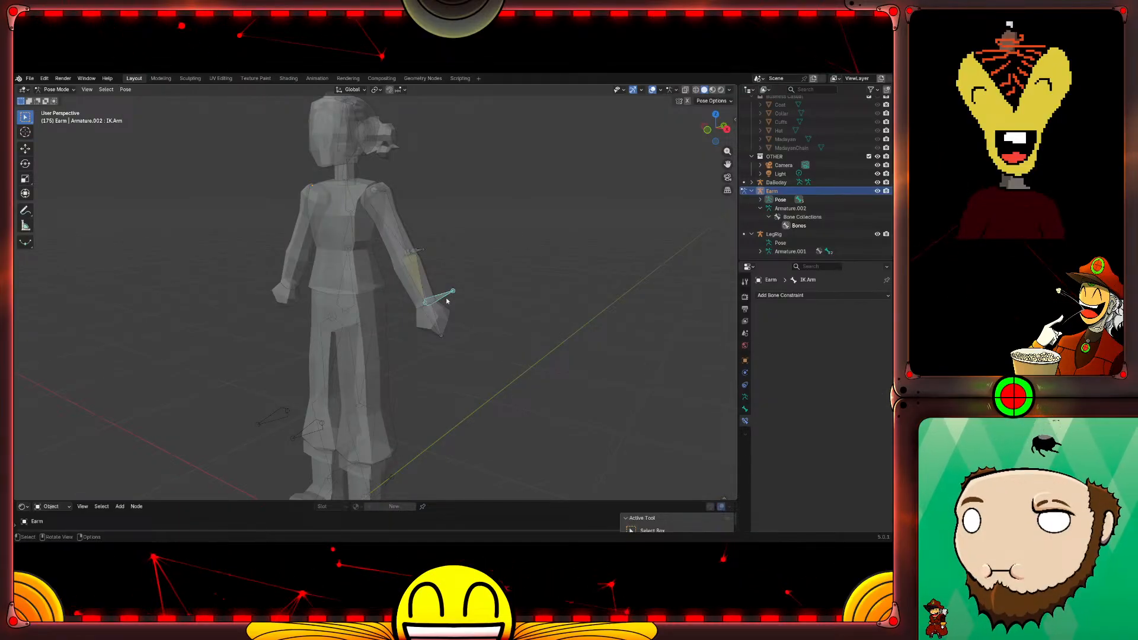
{"action": "key", "text": "g"}
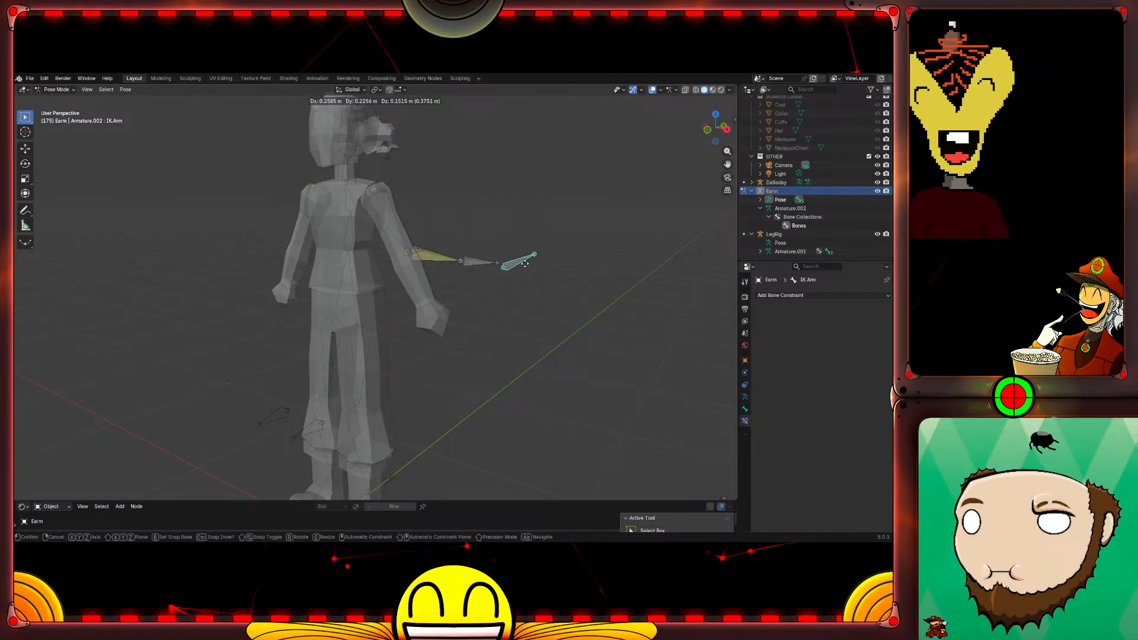
{"action": "left_click", "coordinate": [443, 304]}
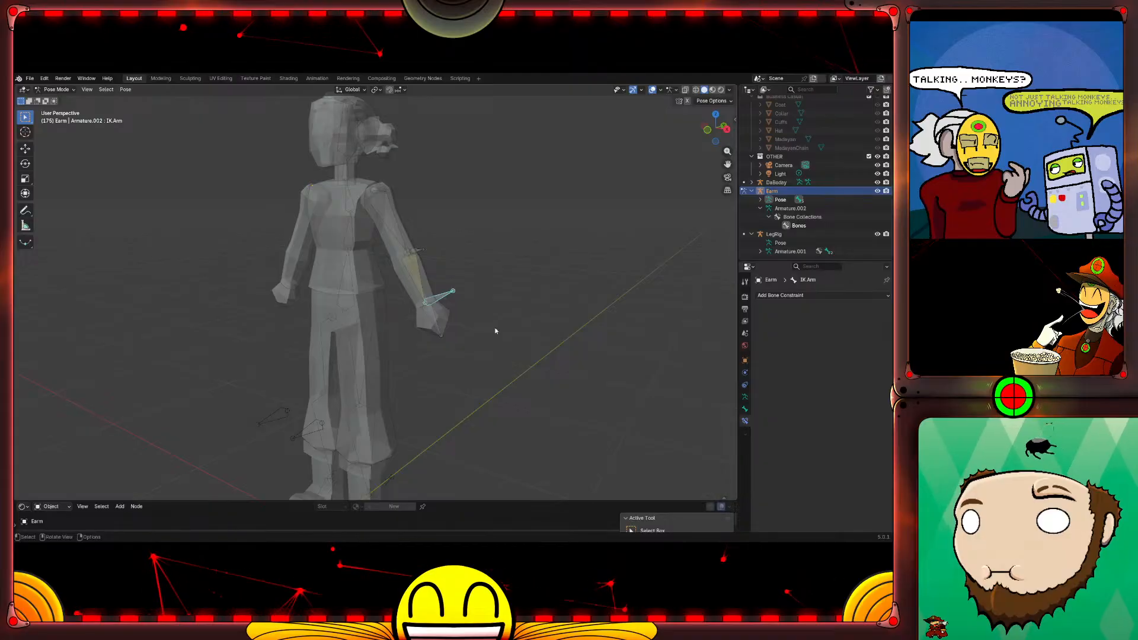
Step: Set the chain length of FairArm's IK constraint to 2 and test it by moving the IK.Arm bone
{"action": "left_click", "coordinate": [406, 265]}
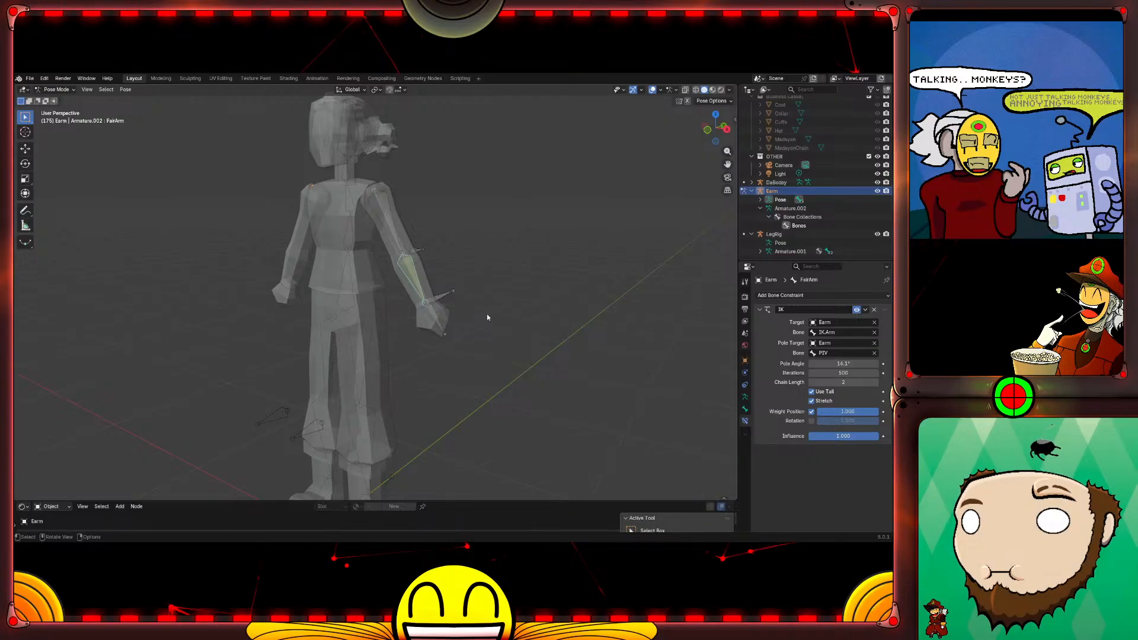
{"action": "left_click", "coordinate": [444, 296]}
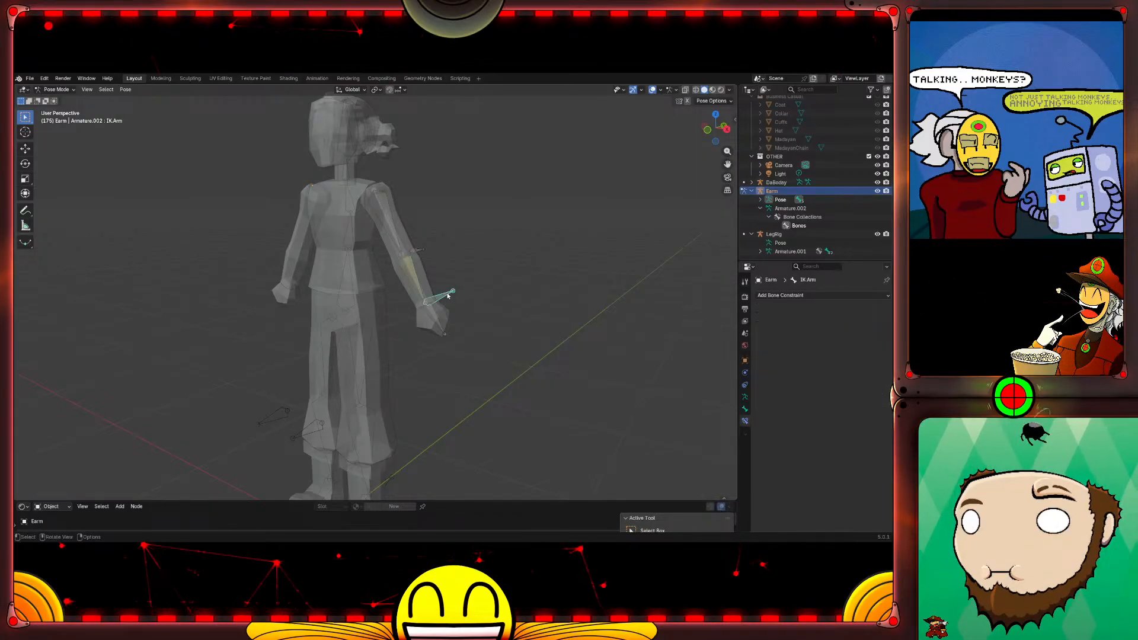
{"action": "key", "text": "g"}
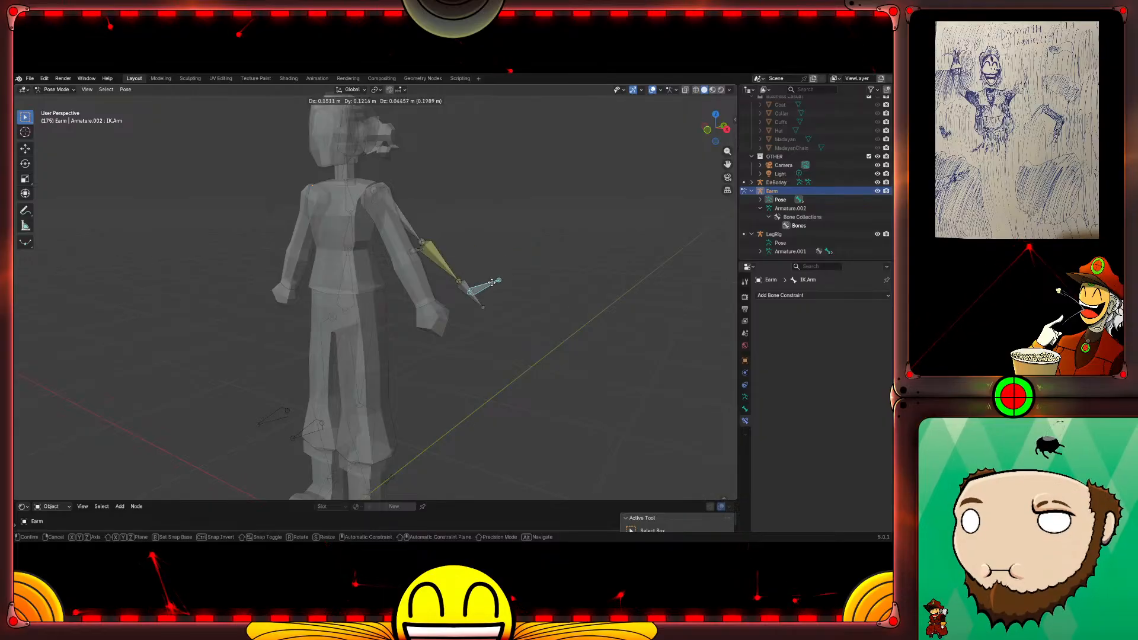
{"action": "key", "text": "Escape"}
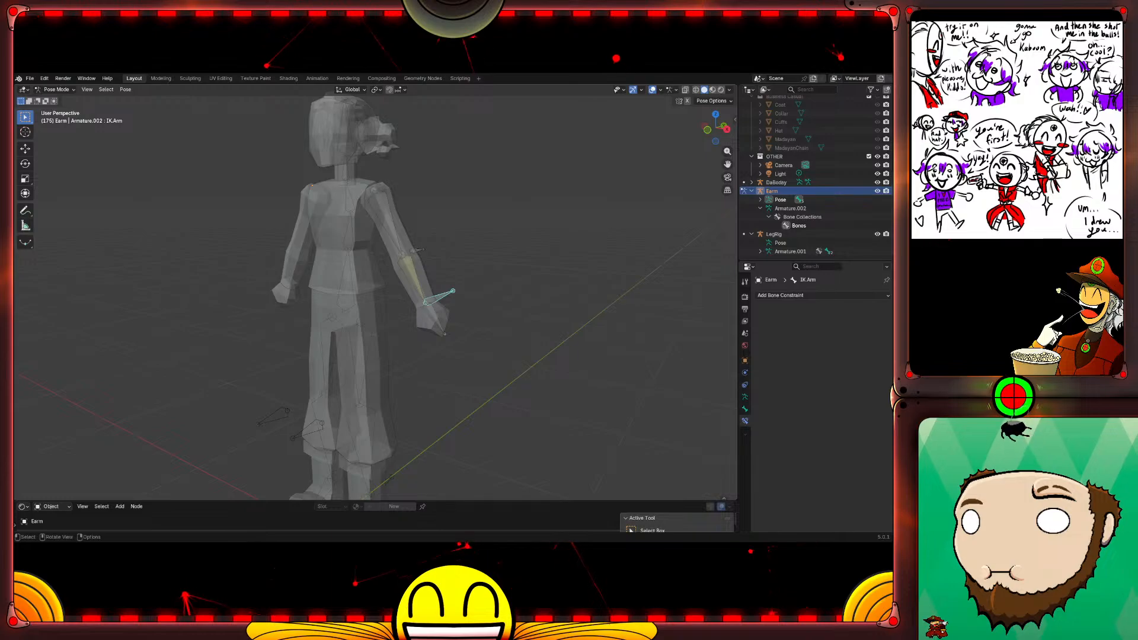
Step: Check the FairArm bone from the side, then try moving the IK.Arm bone about 0.098 m and undo it
{"action": "middle_click_drag", "start_coordinate": [177, 281], "coordinate": [144, 257]}
{"action": "key", "text": "alt+z"}
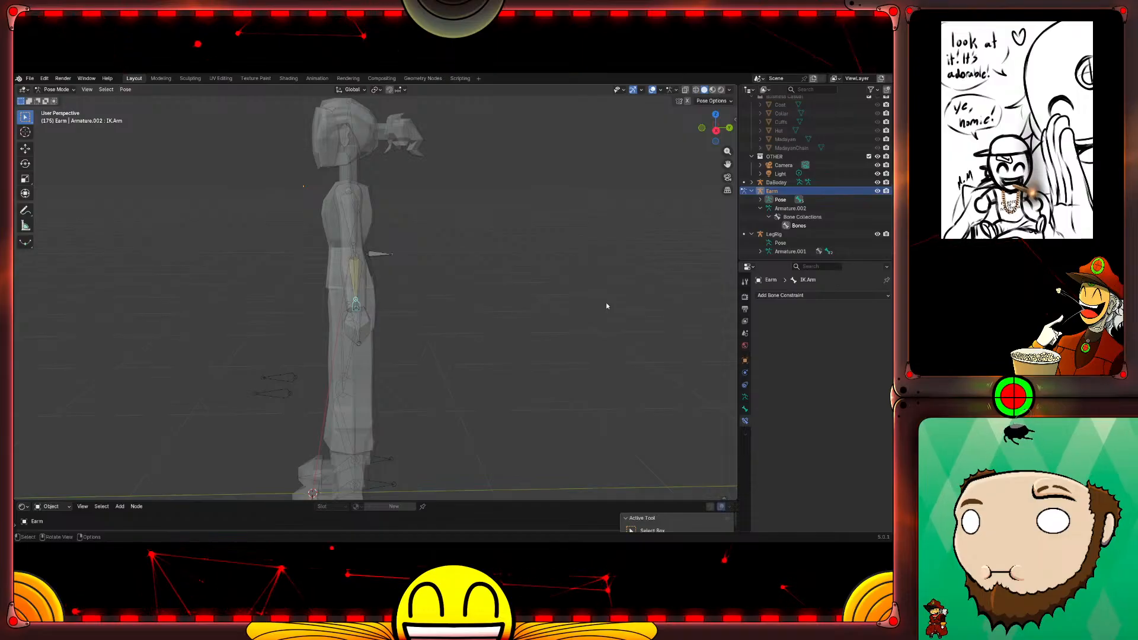
{"action": "left_click", "coordinate": [356, 276]}
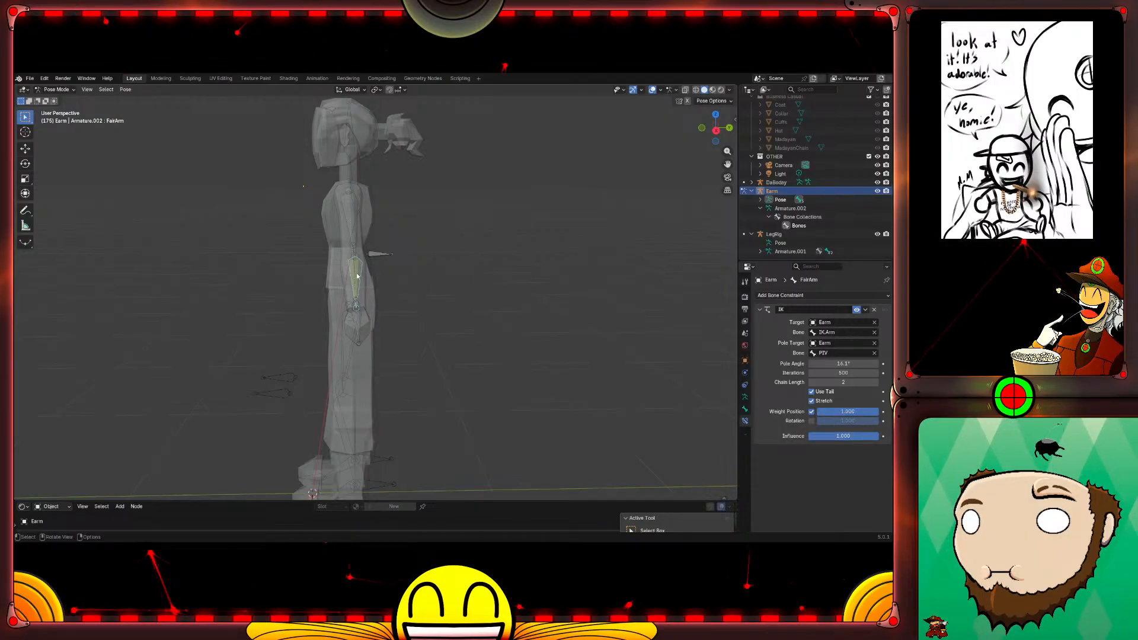
{"action": "mouse_move", "coordinate": [461, 325]}
{"action": "middle_mouse_down"}
{"action": "mouse_move", "coordinate": [511, 333]}
{"action": "mouse_move", "coordinate": [476, 314]}
{"action": "middle_mouse_up"}
{"action": "left_click", "coordinate": [443, 310]}
{"action": "key", "text": "g"}
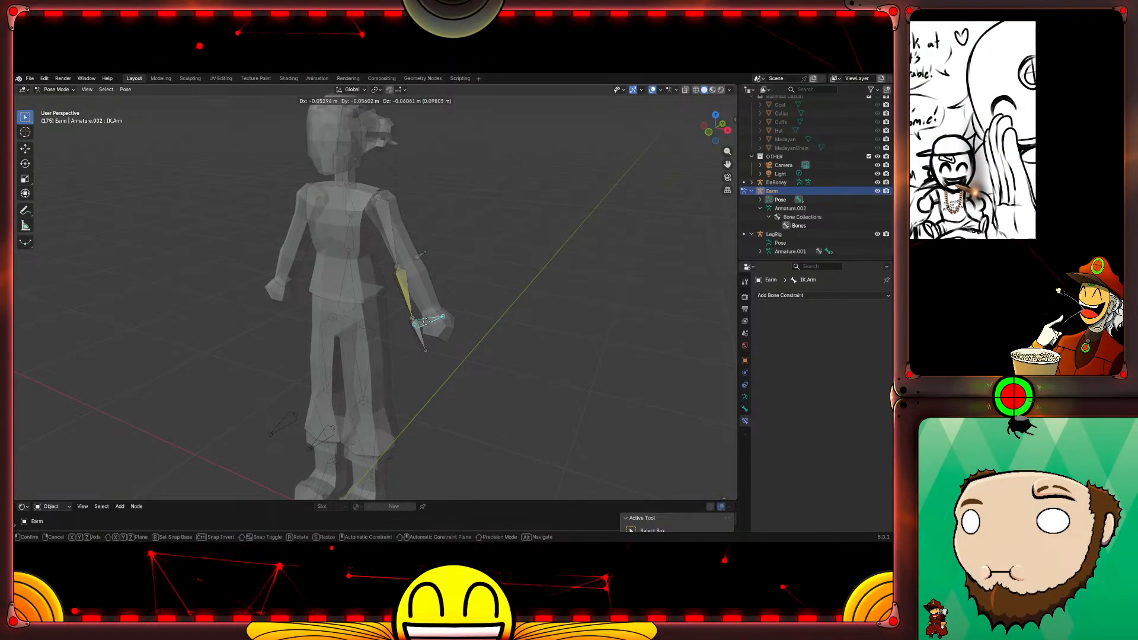
{"action": "left_click", "coordinate": [426, 321]}
{"action": "key", "text": "ctrl+z"}
Step: Examine the PIV pole bone's alignment with the elbow and FairArm's IK settings from several angles
{"action": "left_click", "coordinate": [424, 255]}
{"action": "middle_click_drag", "start_coordinate": [516, 277], "coordinate": [452, 266]}
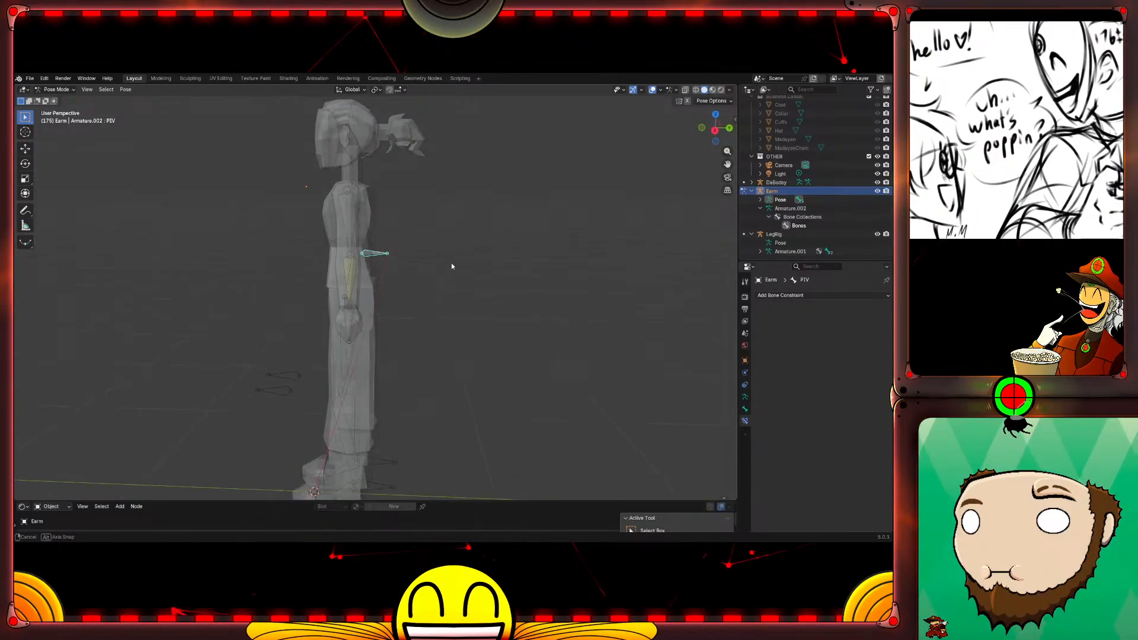
{"action": "left_click", "coordinate": [352, 276]}
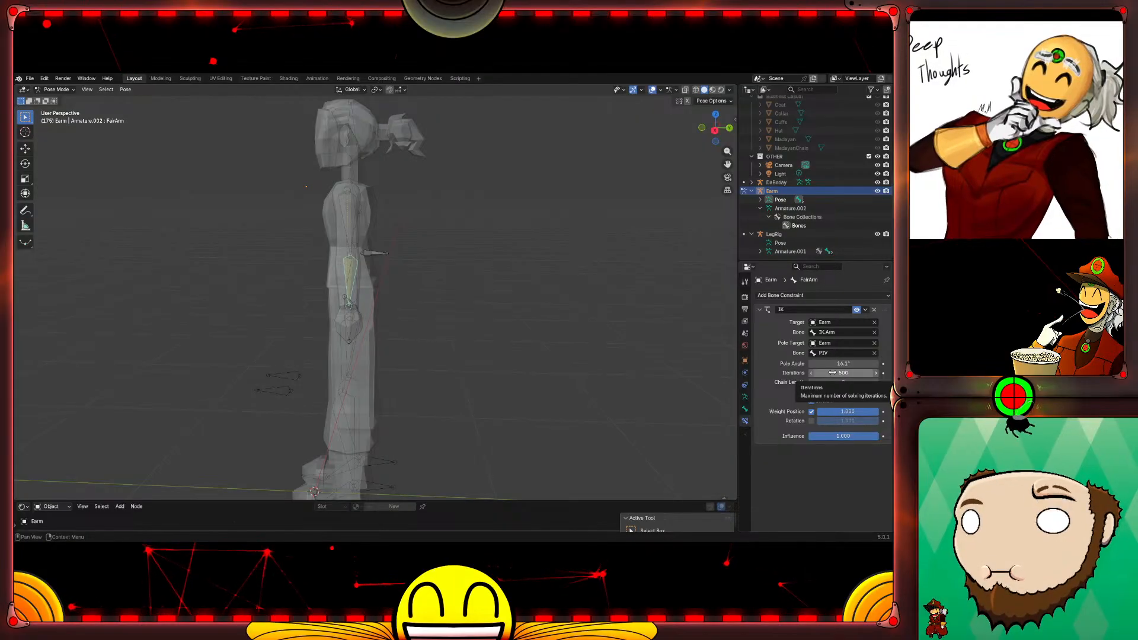
{"action": "middle_click_drag", "start_coordinate": [457, 300], "coordinate": [538, 299]}
{"action": "scroll", "coordinate": [538, 300], "scroll_direction": "down", "scroll_amount": 2}
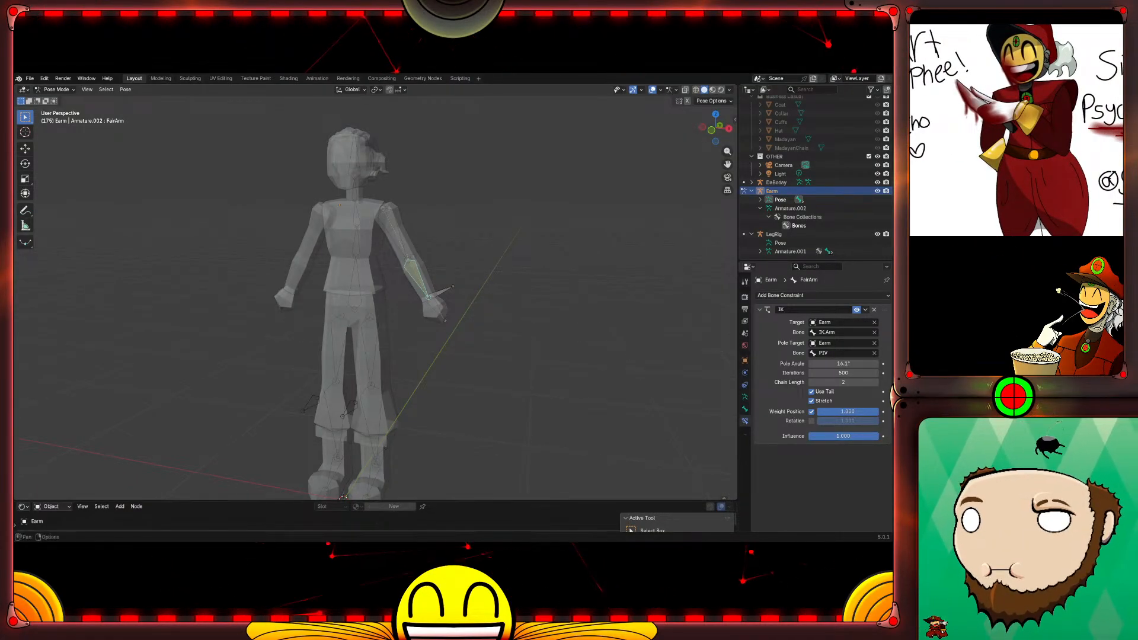
{"action": "mouse_move", "coordinate": [545, 254]}
{"action": "middle_mouse_down"}
{"action": "mouse_move", "coordinate": [574, 257]}
{"action": "mouse_move", "coordinate": [510, 266]}
{"action": "mouse_move", "coordinate": [563, 265]}
{"action": "middle_mouse_up"}
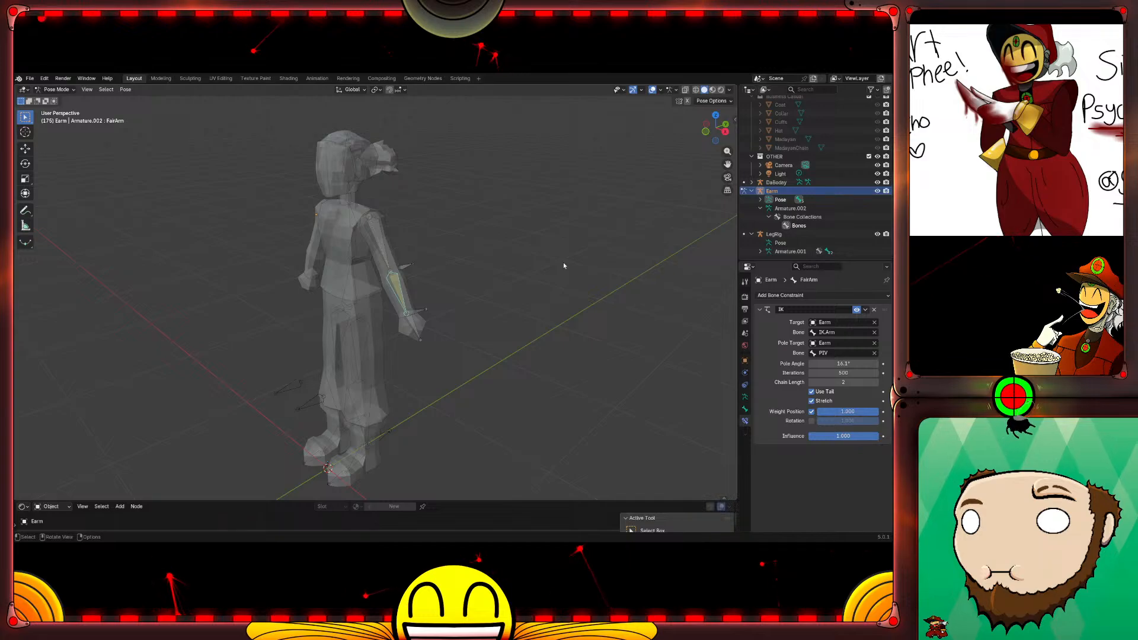
{"action": "middle_click_drag", "start_coordinate": [457, 348], "coordinate": [428, 339]}
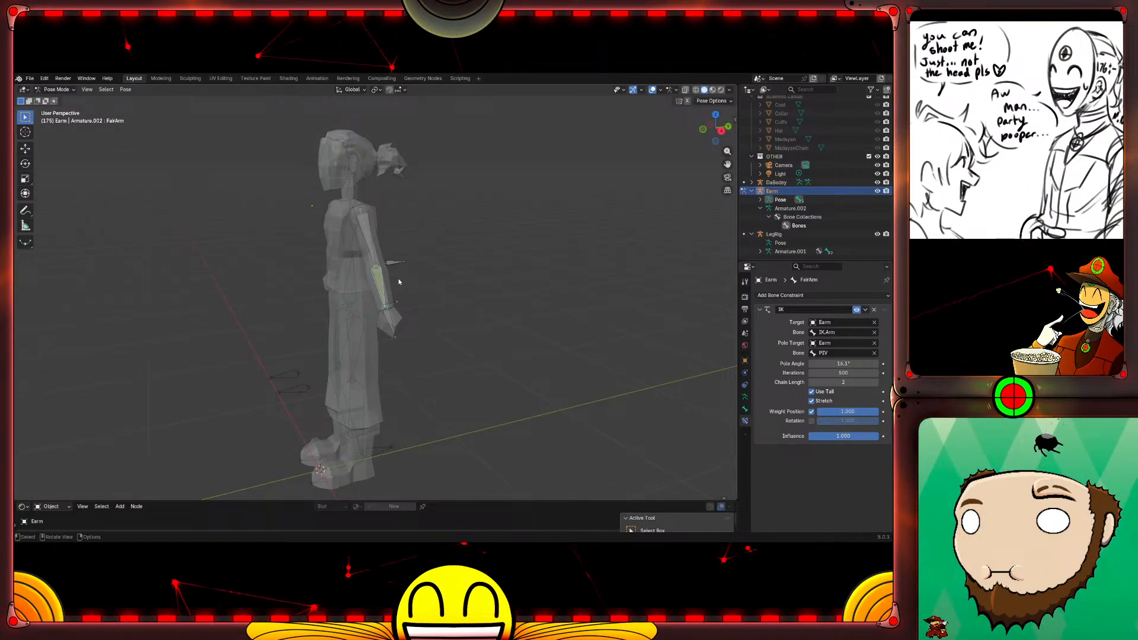
{"action": "scroll", "coordinate": [399, 282], "scroll_direction": "up", "scroll_amount": 4}
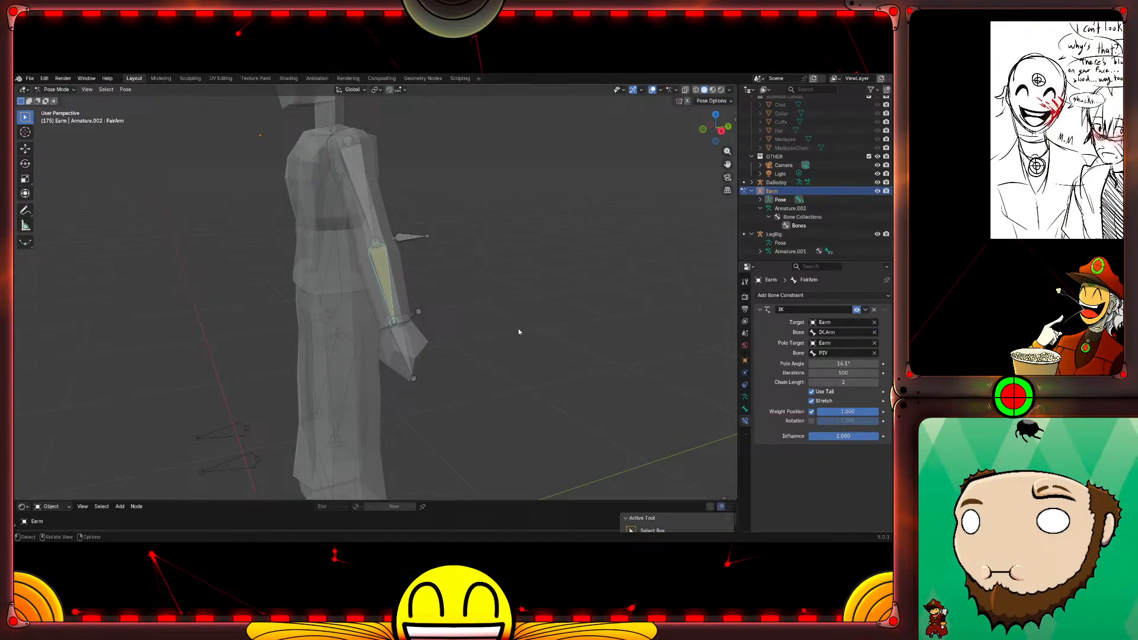
Step: Move the PIV pole bone farther behind the elbow and raise the IK.Arm bone to bend the arm
{"action": "left_click", "coordinate": [406, 238]}
{"action": "key", "text": "g"}
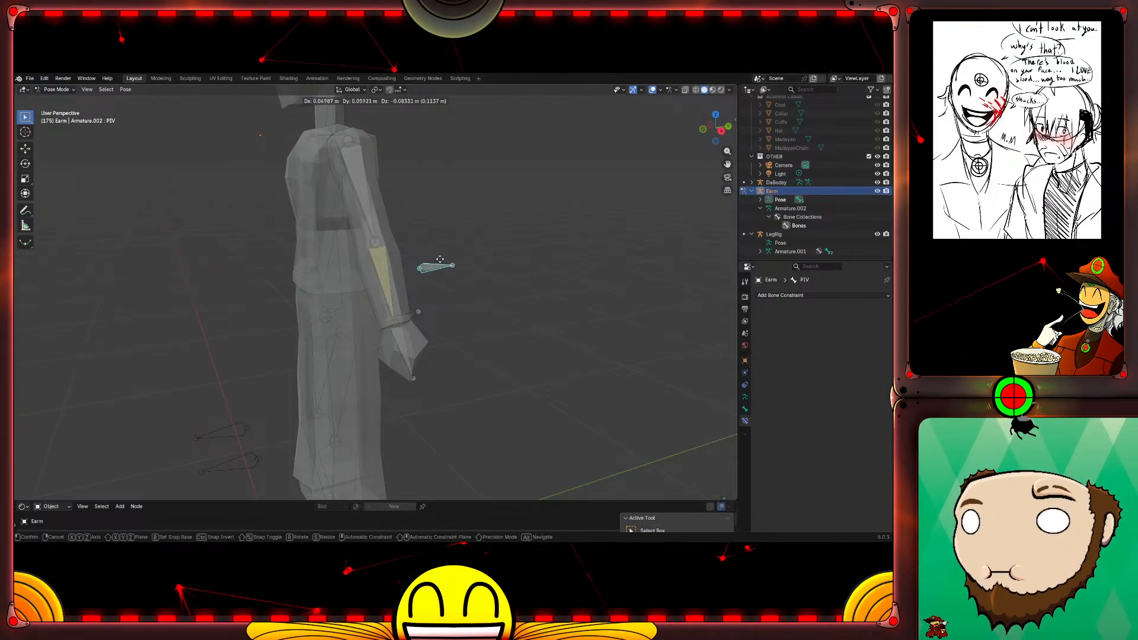
{"action": "left_click", "coordinate": [488, 220]}
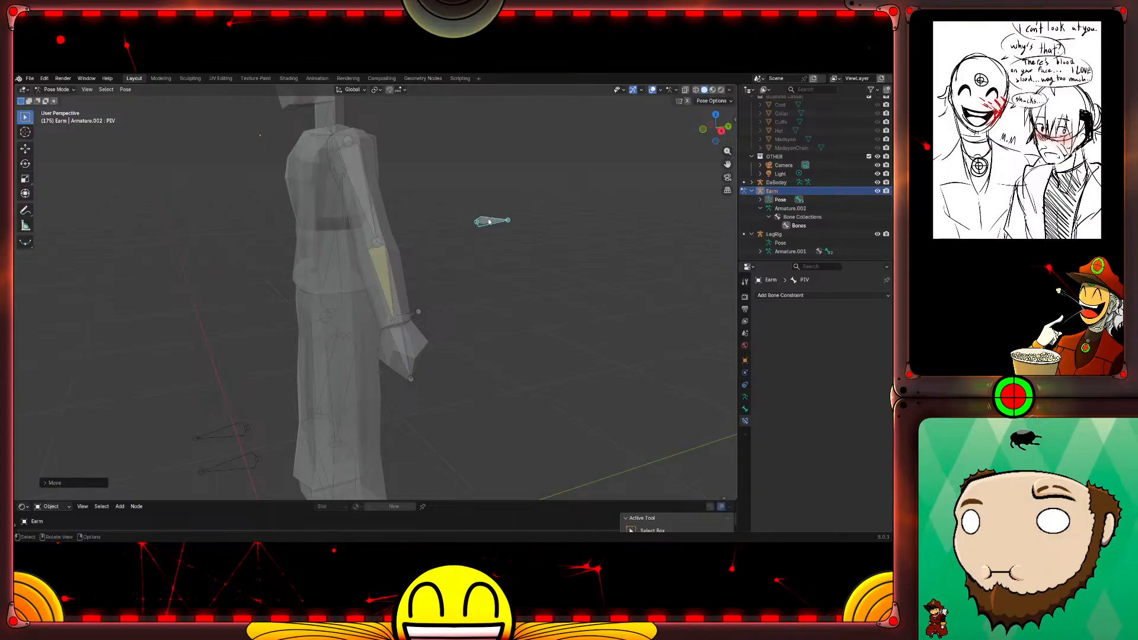
{"action": "left_click", "coordinate": [410, 316]}
{"action": "key", "text": "g"}
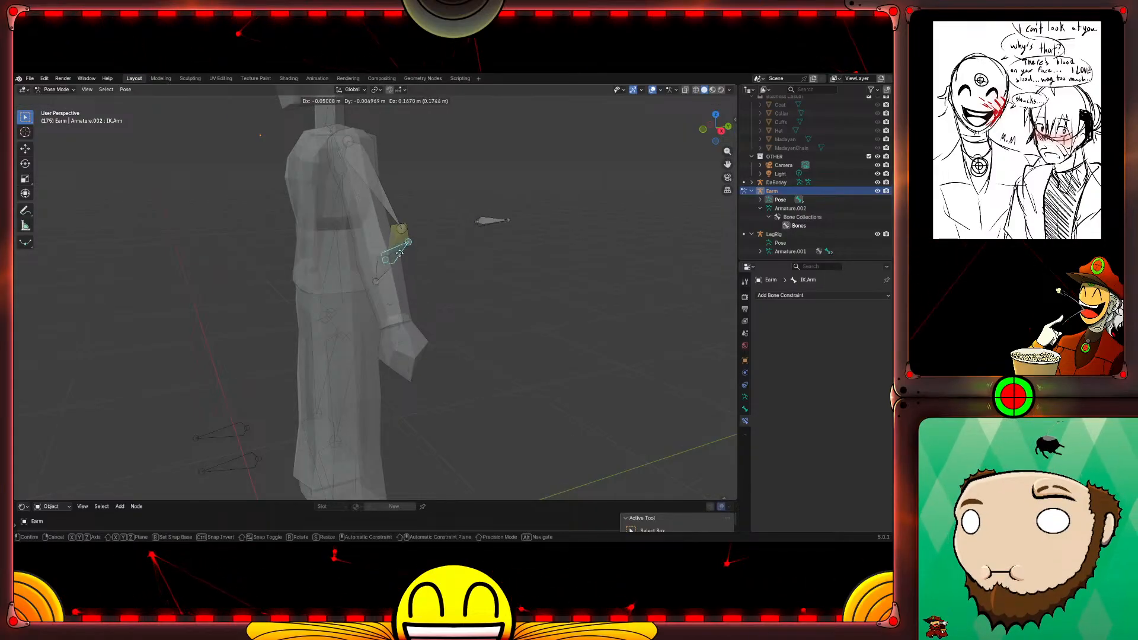
{"action": "left_click", "coordinate": [432, 250]}
Step: Inspect the bent arm and its upper-arm bone from the front, side and back, then save the file
{"action": "middle_click_drag", "start_coordinate": [432, 250], "coordinate": [368, 250]}
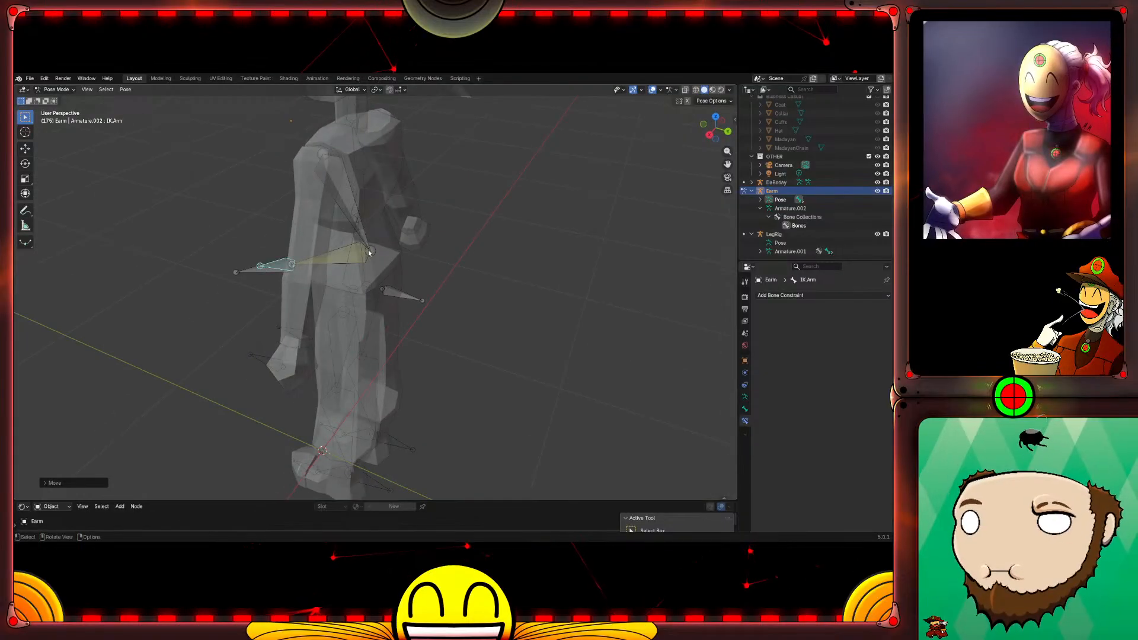
{"action": "left_click", "coordinate": [369, 252]}
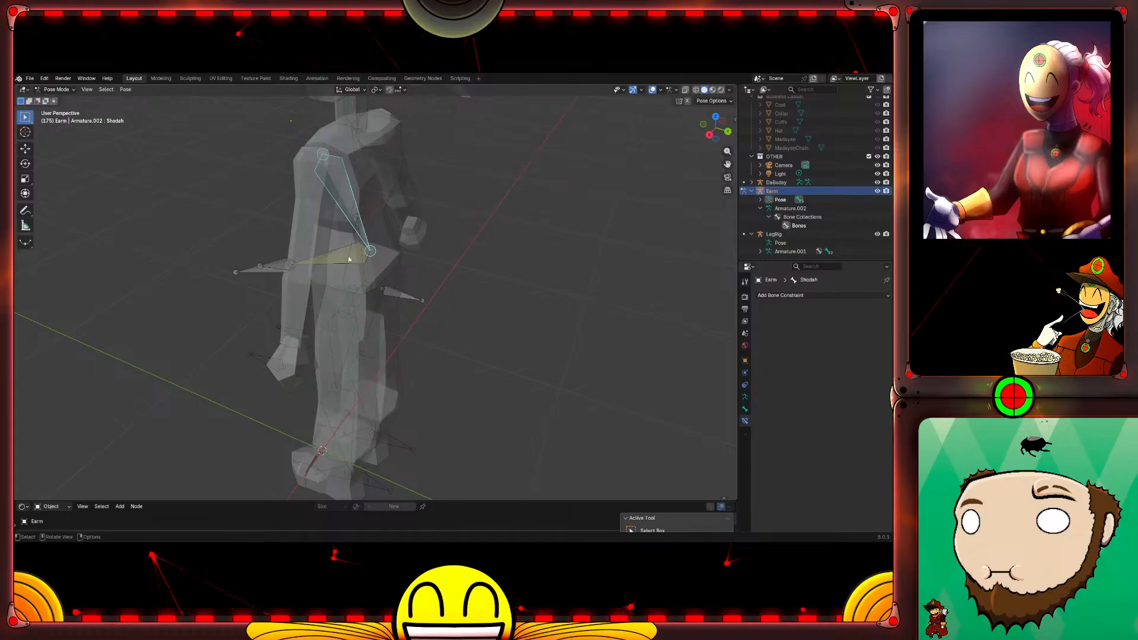
{"action": "middle_click_drag", "start_coordinate": [227, 320], "coordinate": [322, 304]}
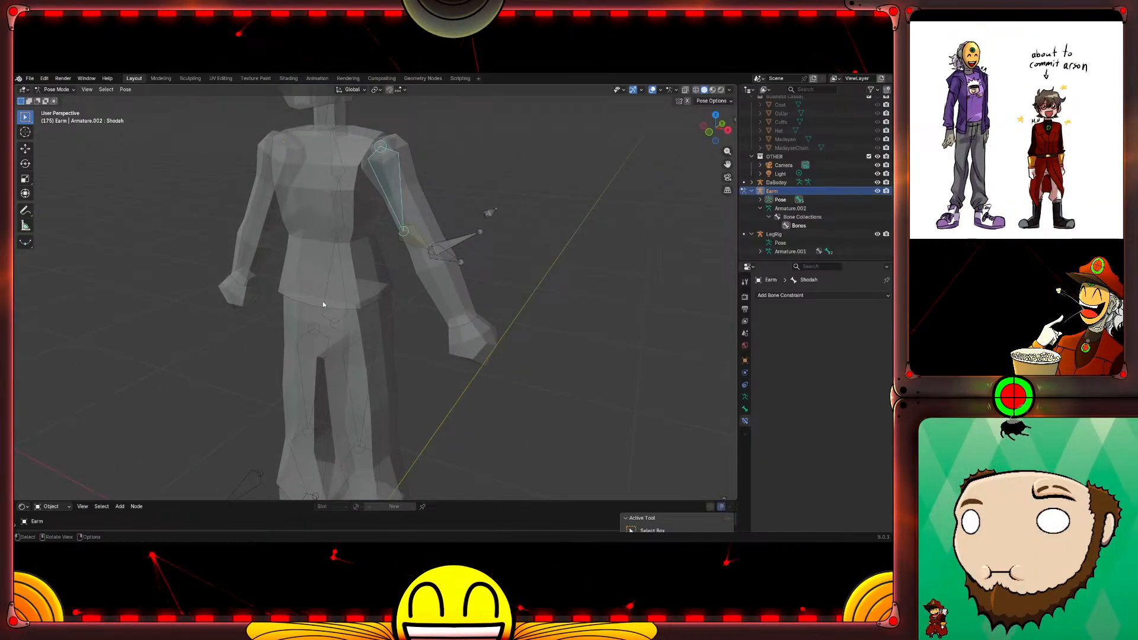
{"action": "scroll", "coordinate": [323, 304], "scroll_direction": "down", "scroll_amount": 3}
{"action": "middle_click_drag", "start_coordinate": [293, 321], "coordinate": [275, 295]}
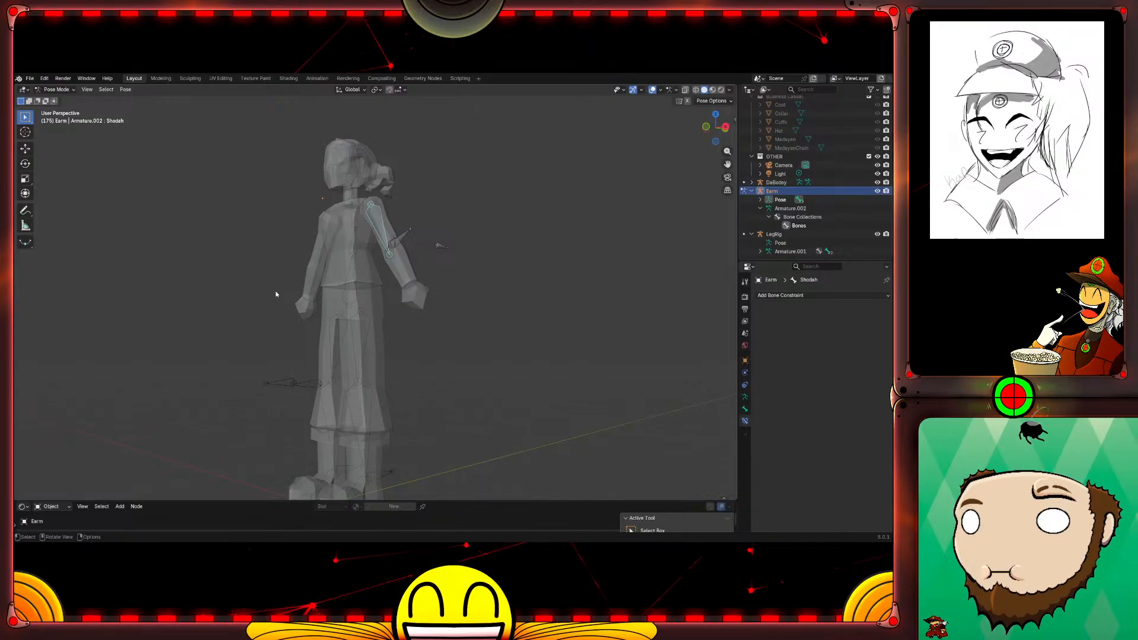
{"action": "middle_click_drag", "start_coordinate": [397, 318], "coordinate": [368, 343]}
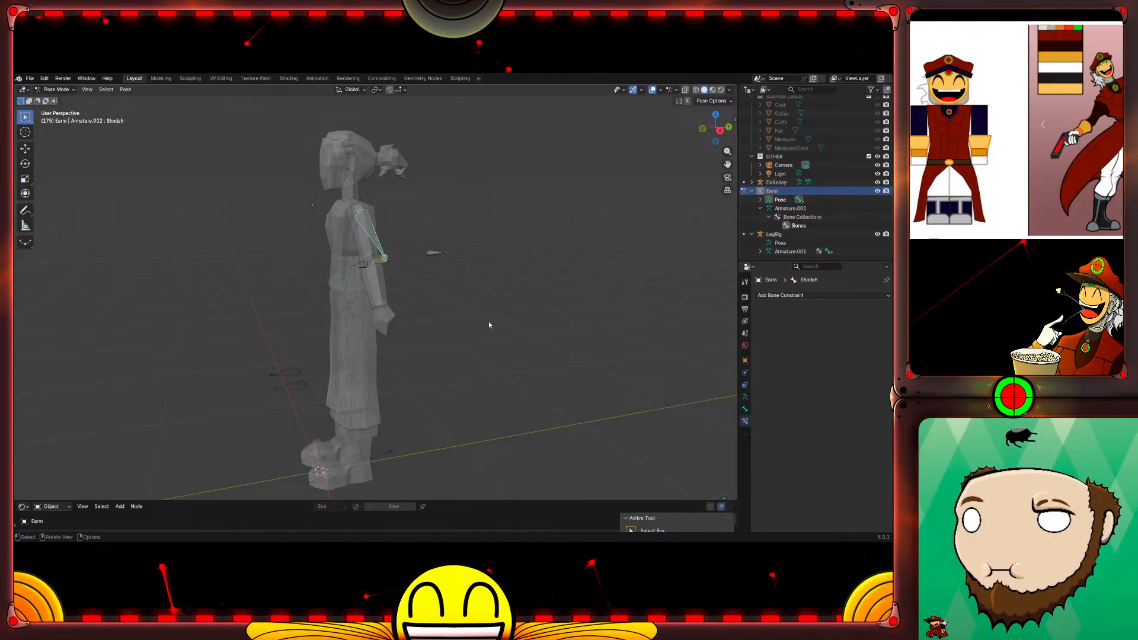
{"action": "middle_click_drag", "start_coordinate": [437, 313], "coordinate": [466, 333]}
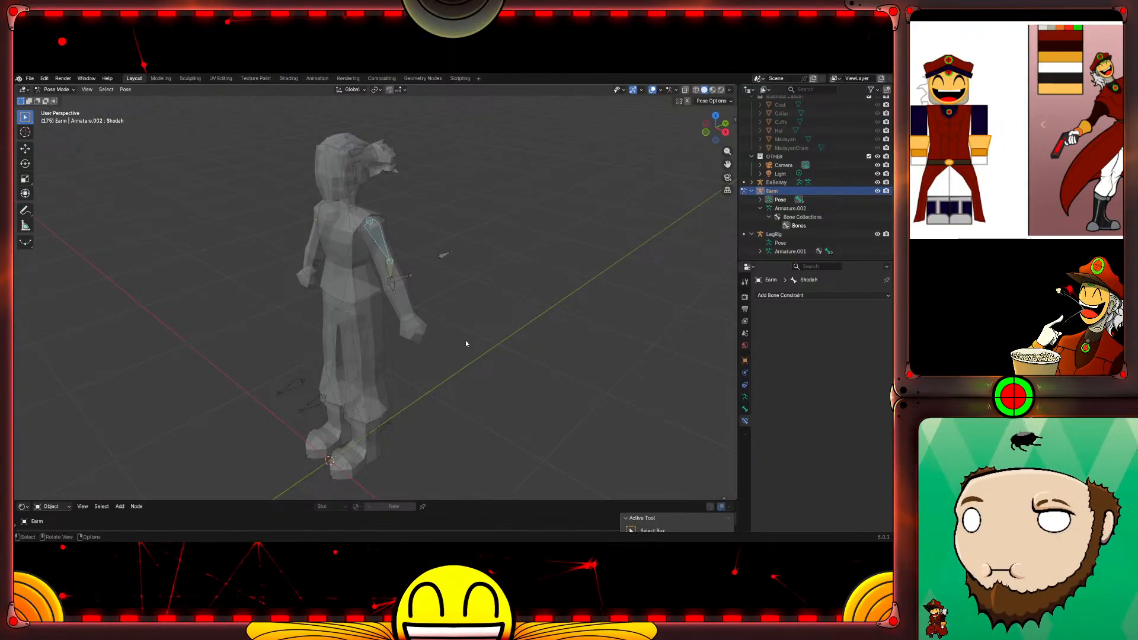
{"action": "middle_click_drag", "start_coordinate": [487, 319], "coordinate": [453, 308]}
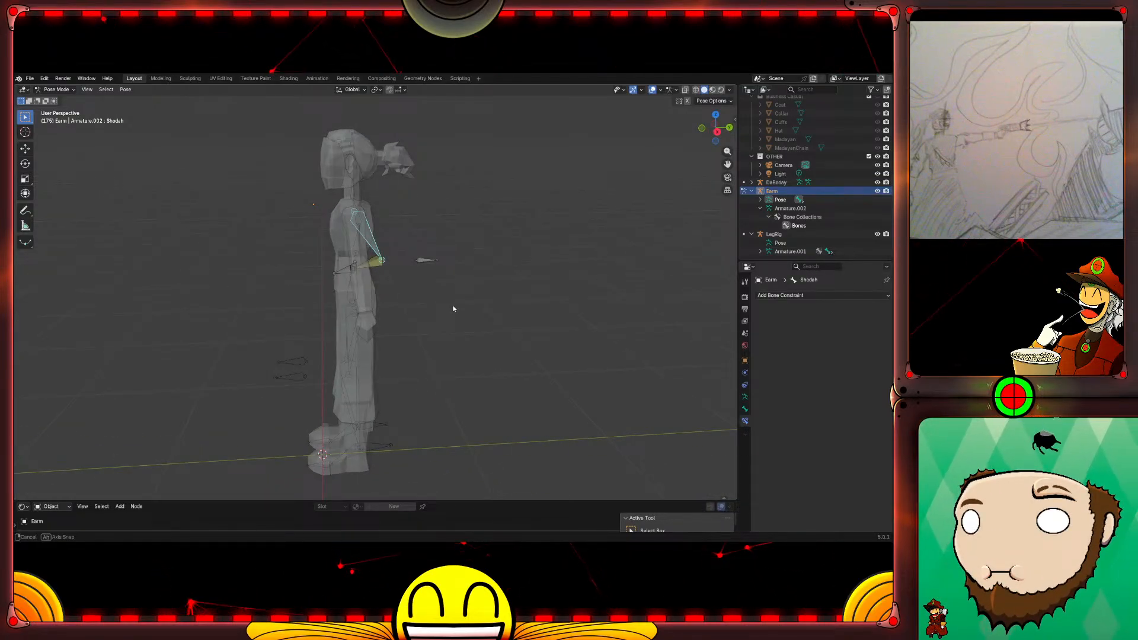
{"action": "middle_click_drag", "start_coordinate": [453, 308], "coordinate": [515, 312]}
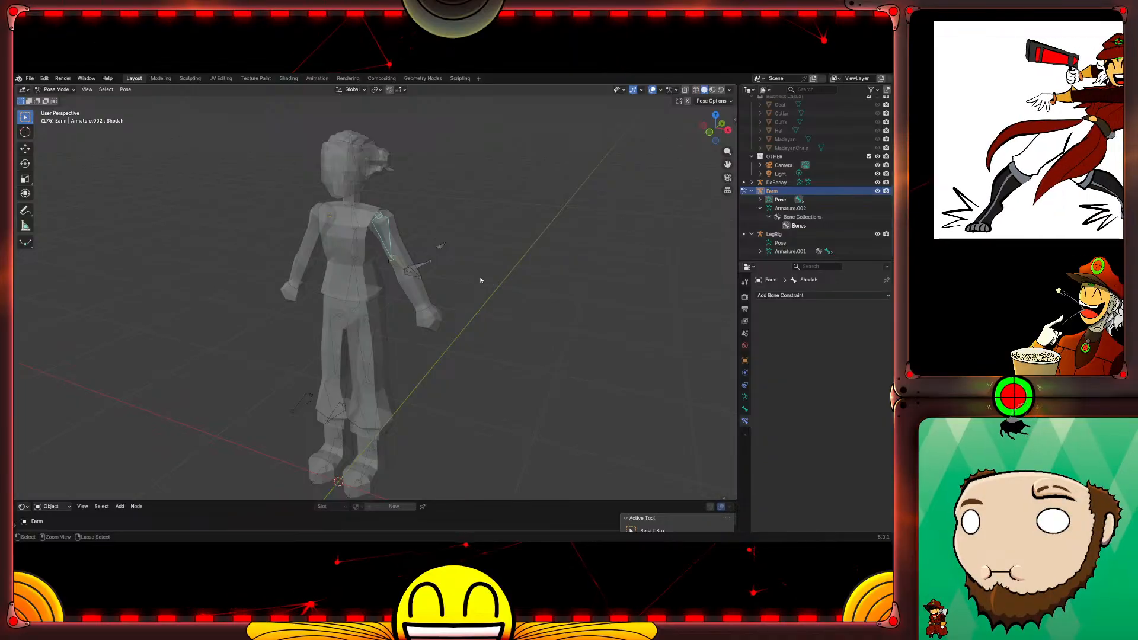
{"action": "key", "text": "ctrl+s"}
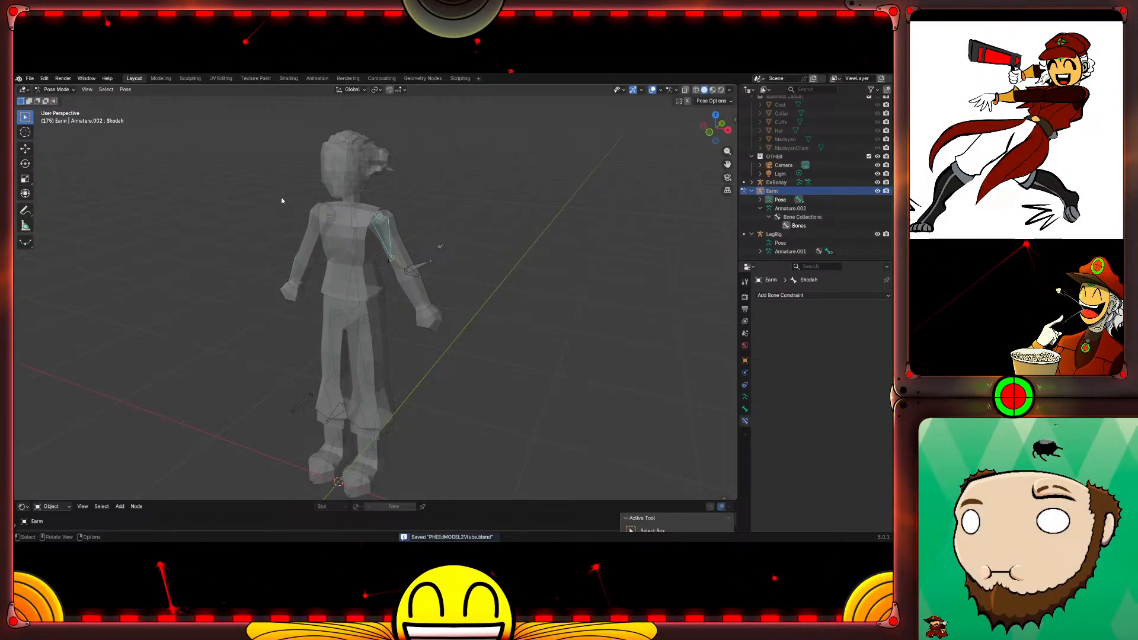
{"action": "middle_click_drag", "start_coordinate": [491, 175], "coordinate": [419, 176]}
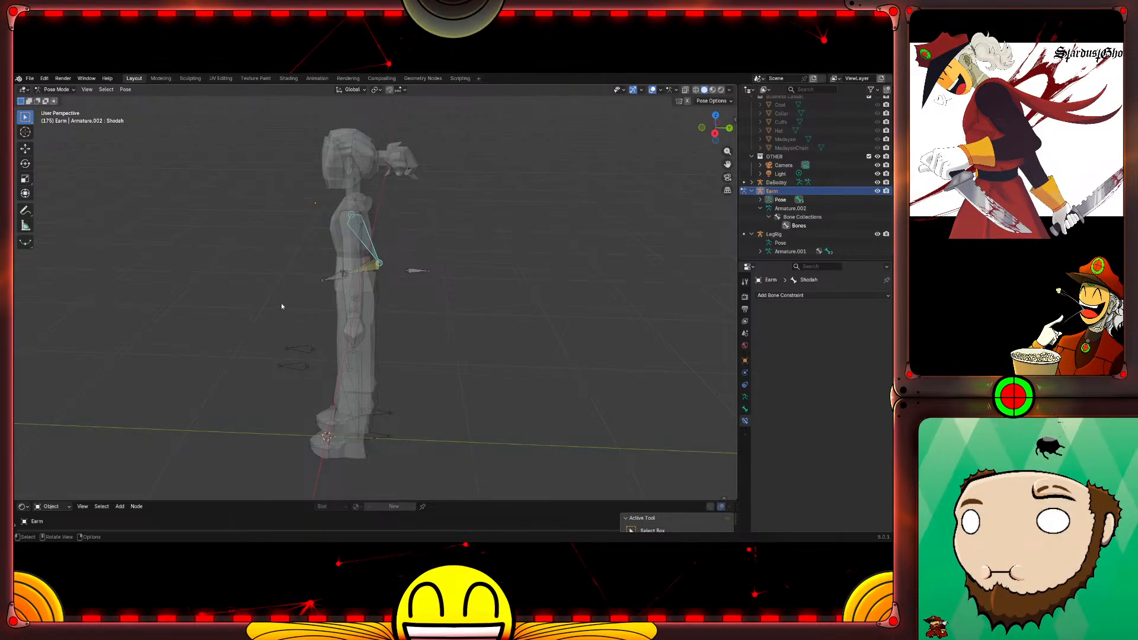
{"action": "middle_click_drag", "start_coordinate": [246, 299], "coordinate": [319, 304]}
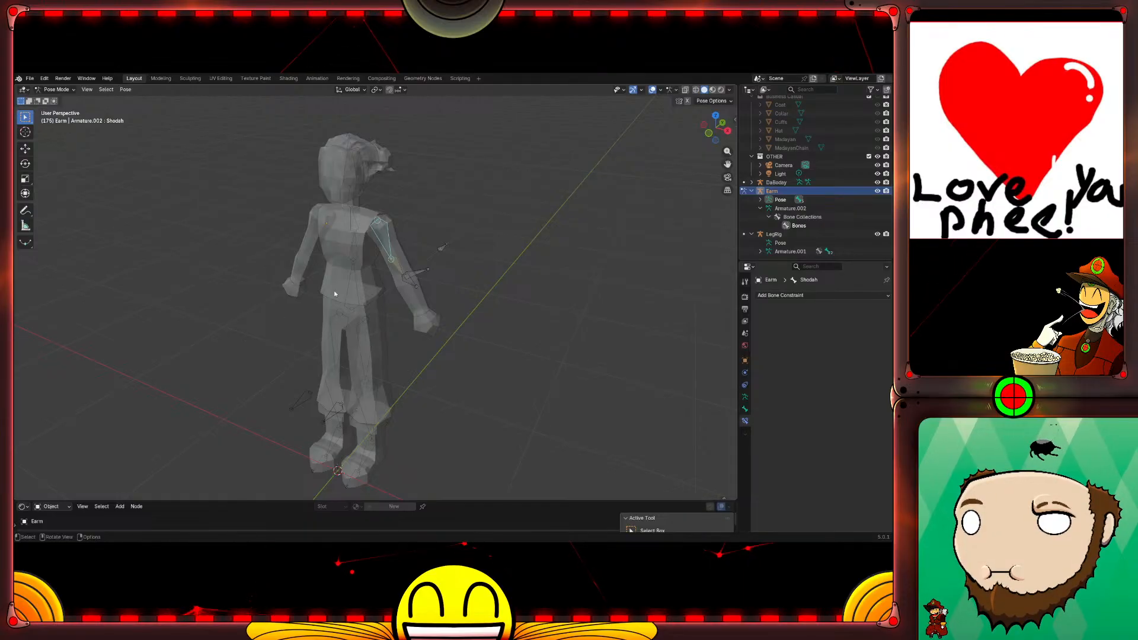
{"action": "middle_click_drag", "start_coordinate": [501, 307], "coordinate": [518, 330]}
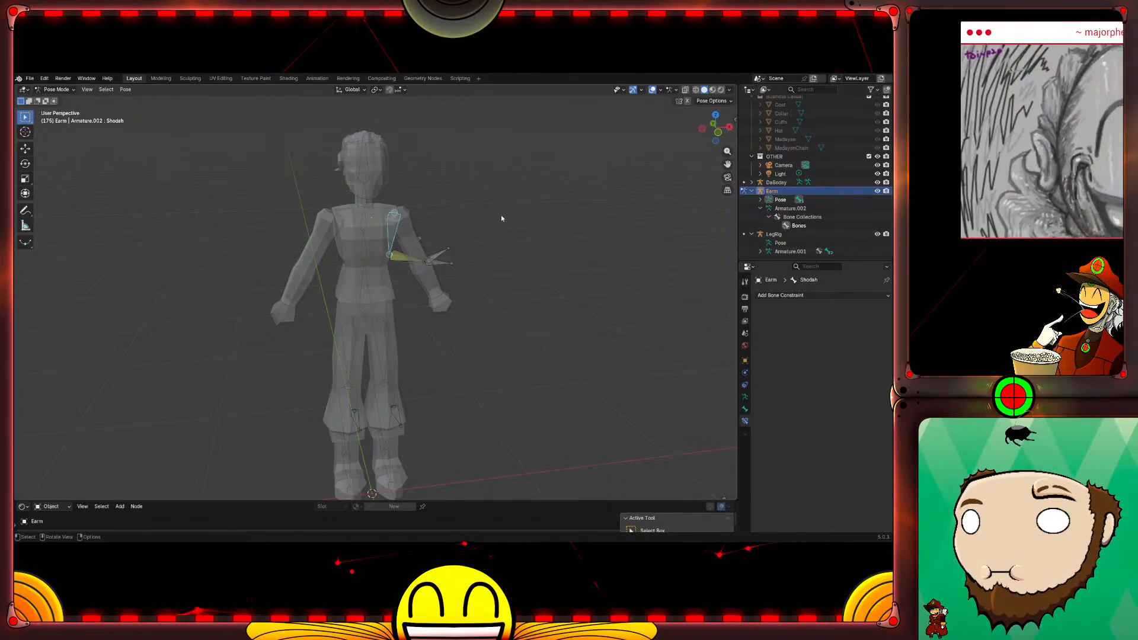
{"action": "middle_click_drag", "start_coordinate": [543, 274], "coordinate": [464, 294]}
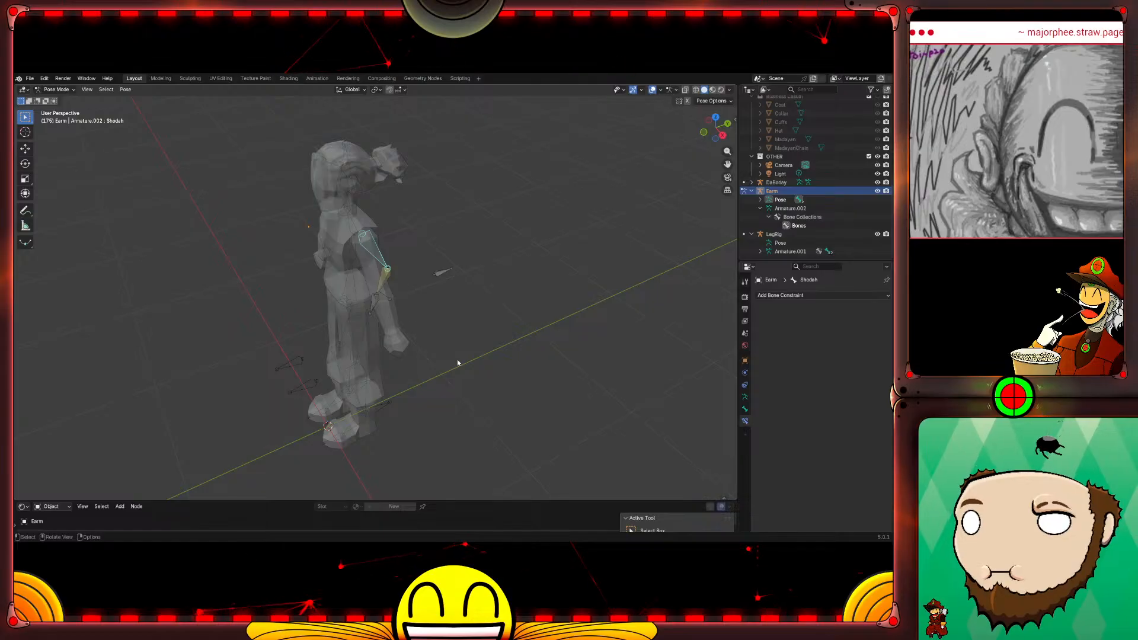
{"action": "middle_click_drag", "start_coordinate": [457, 353], "coordinate": [458, 317]}
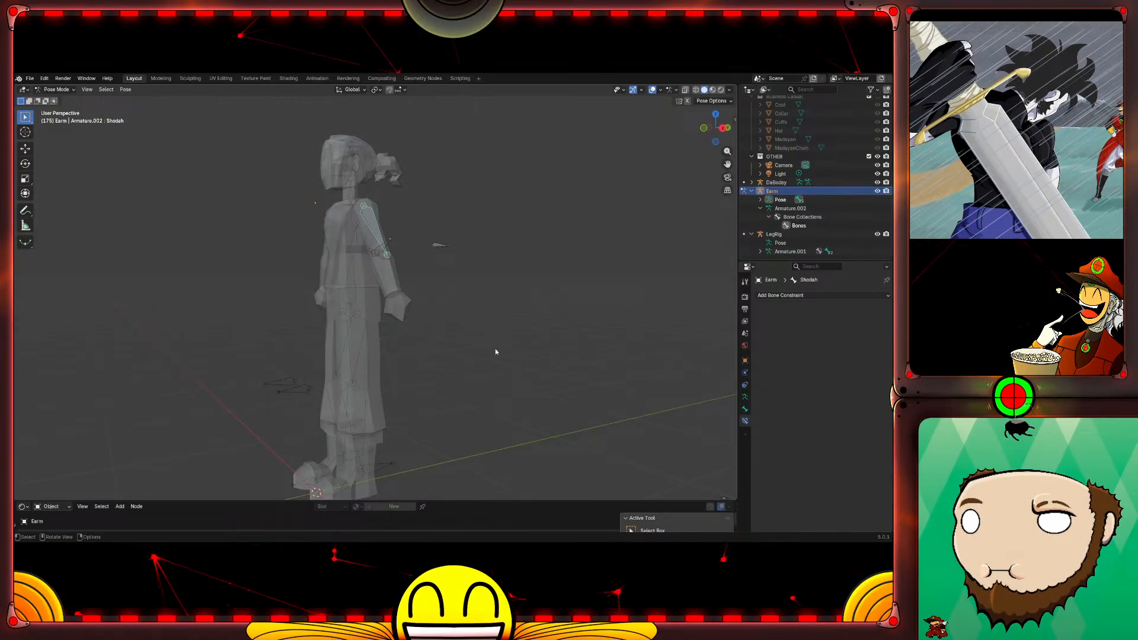
{"action": "middle_click_drag", "start_coordinate": [468, 297], "coordinate": [481, 325]}
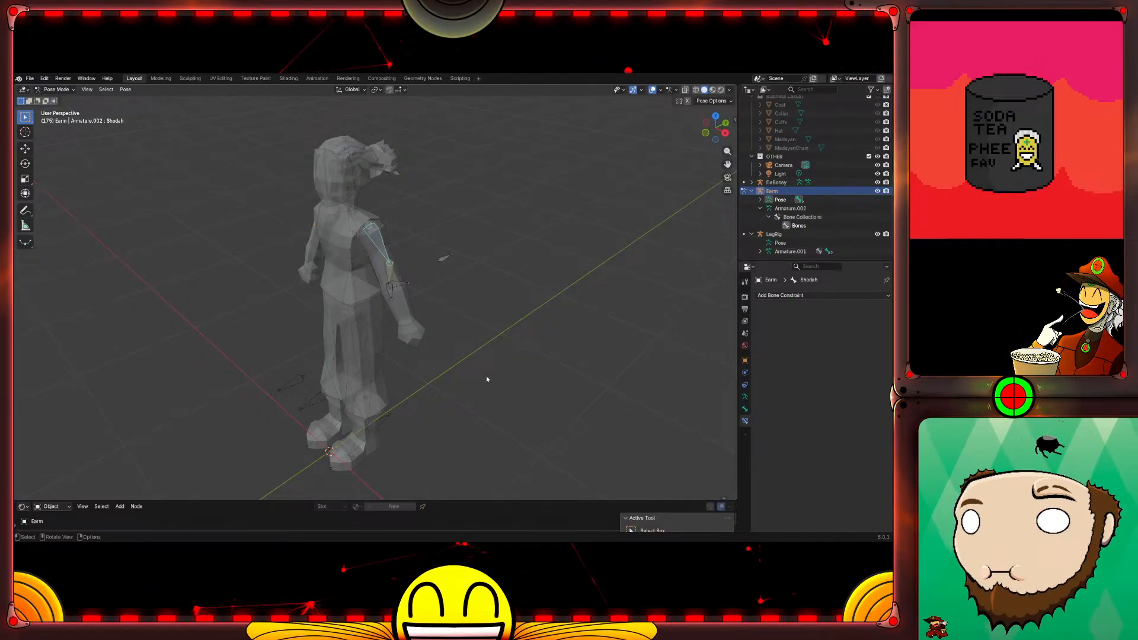
{"action": "middle_click_drag", "start_coordinate": [478, 401], "coordinate": [497, 371]}
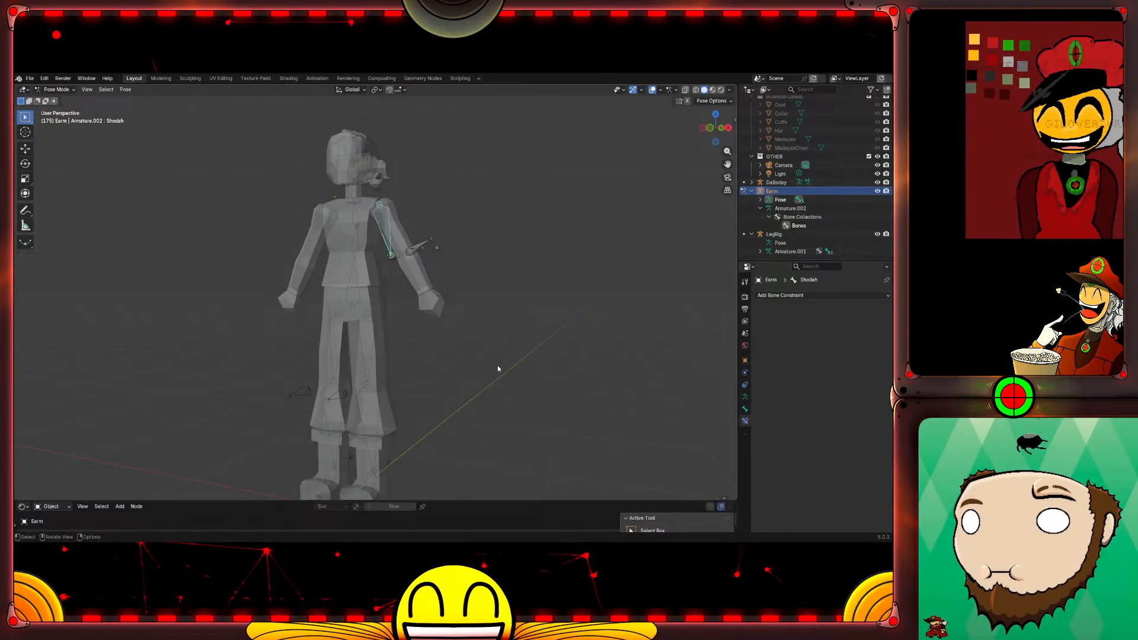